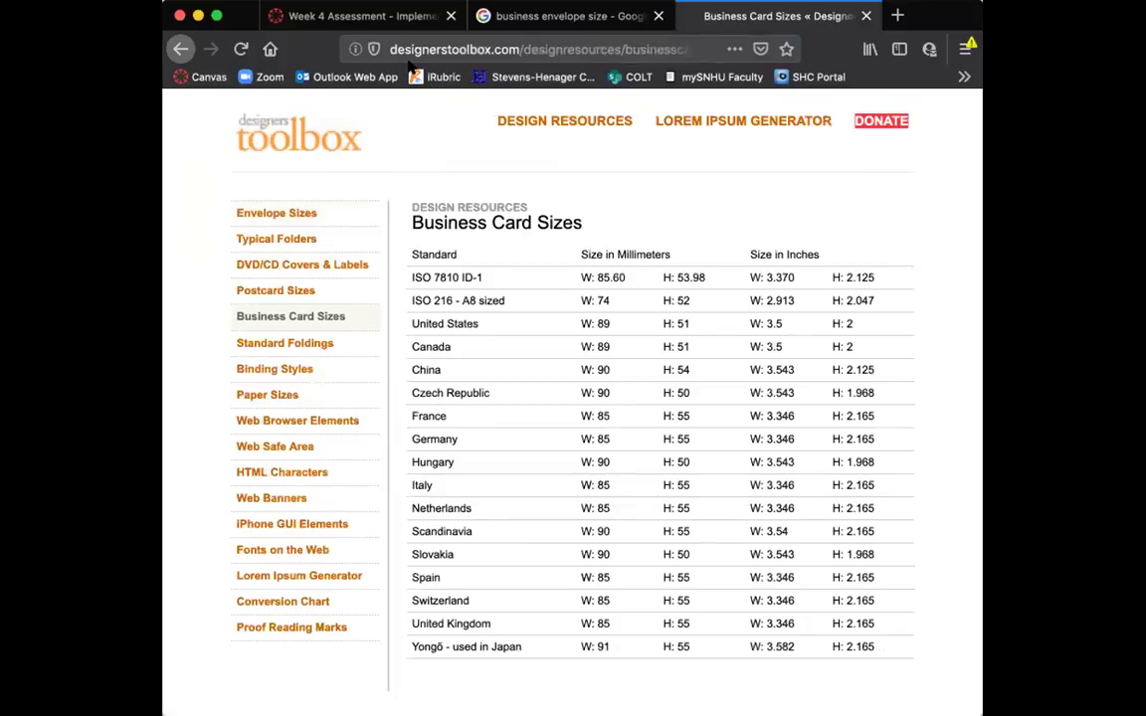
Step: Review the Week 4 assessment prompt for the elements required on the business card, letterhead and envelope
{"action": "left_click", "coordinate": [311, 20]}
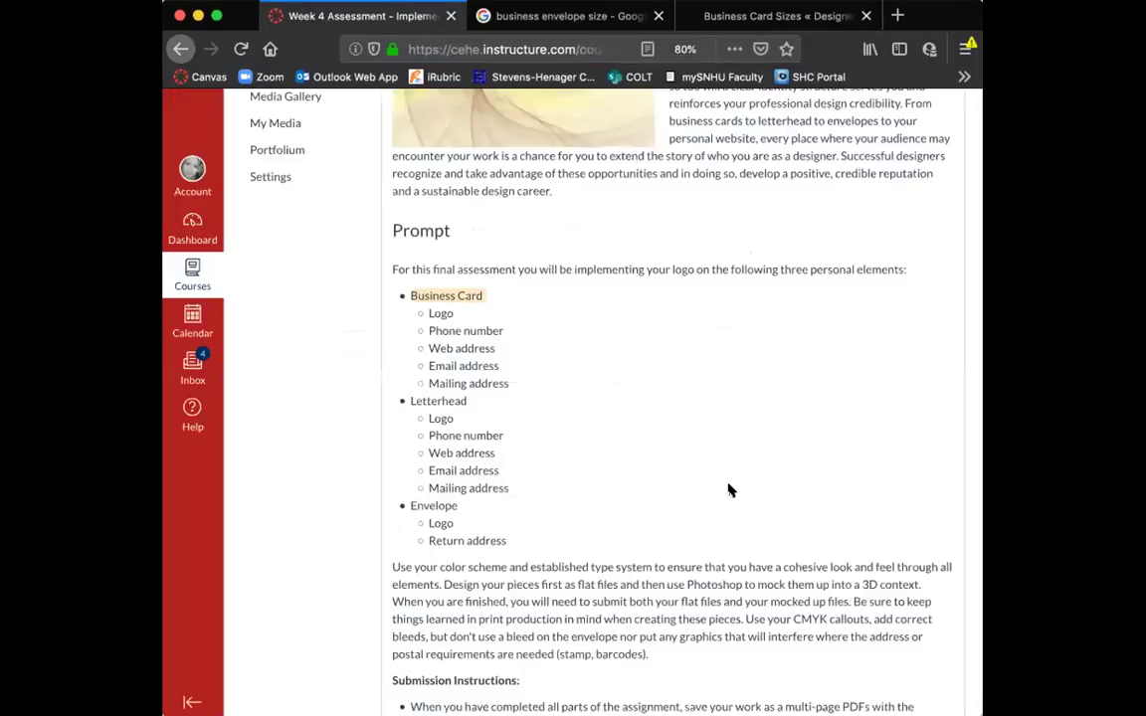
{"action": "scroll", "coordinate": [729, 489], "scroll_direction": "down", "scroll_amount": 1}
{"action": "scroll", "coordinate": [729, 490], "scroll_direction": "down", "scroll_amount": 3}
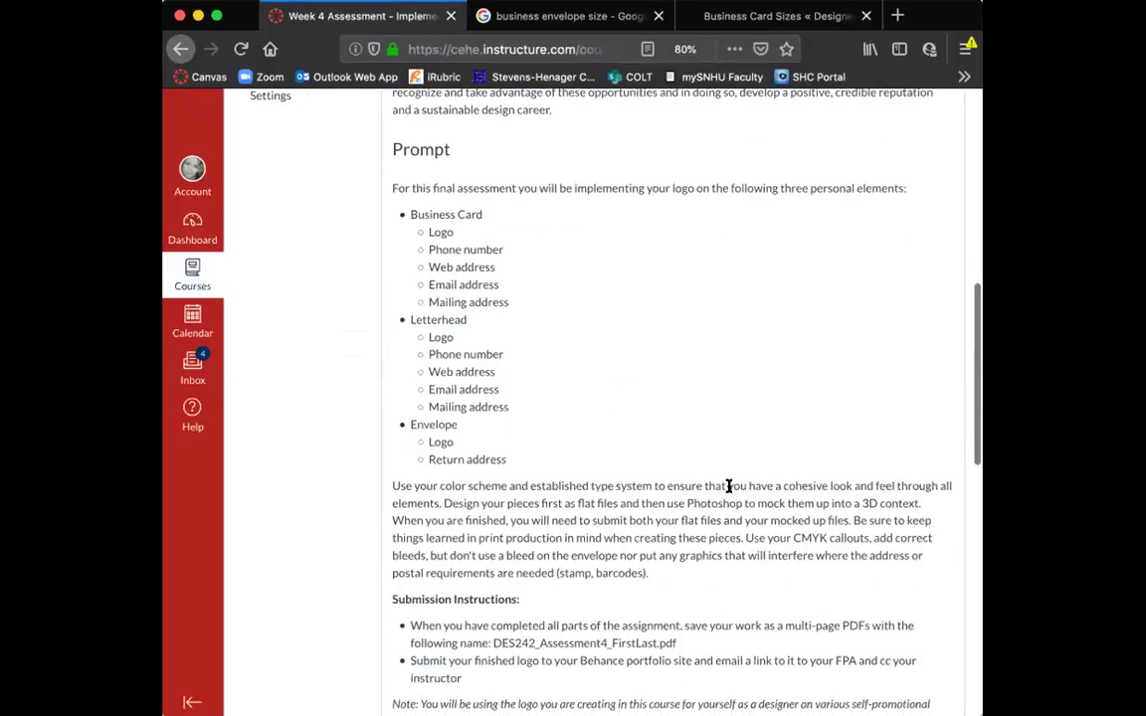
{"action": "scroll", "coordinate": [729, 487], "scroll_direction": "up", "scroll_amount": 4}
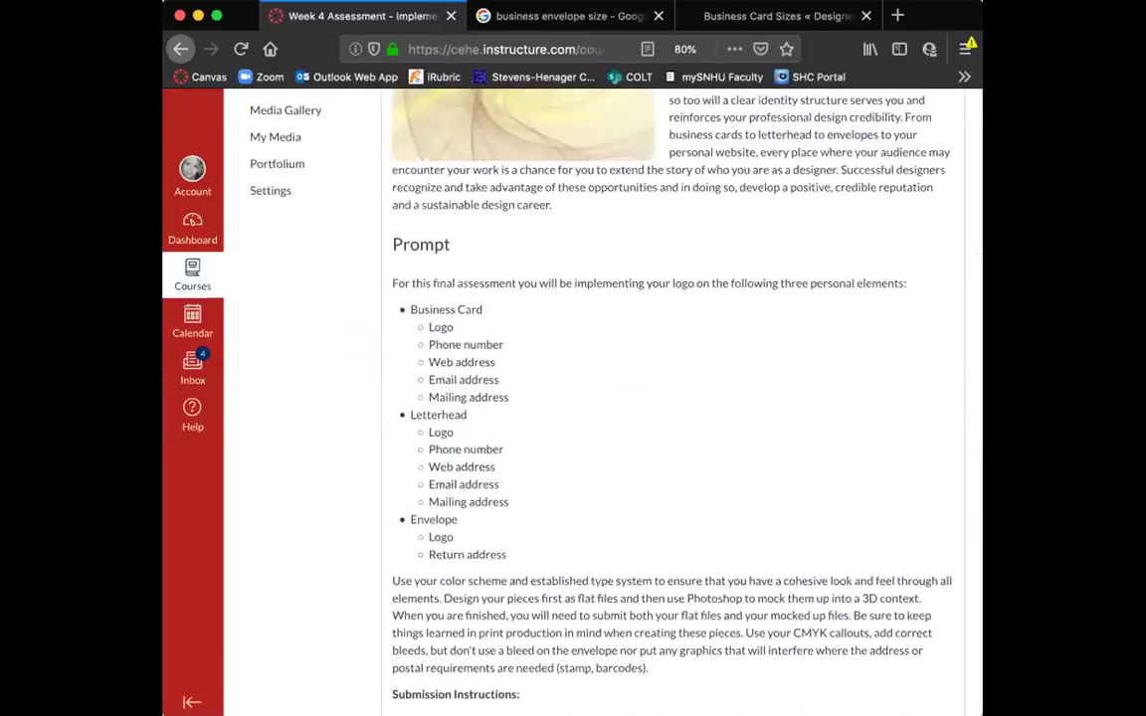
Step: Switch to InDesign and create a one-page 8.5 x 11 in portrait document with 0.5 in margins and 0.125 in bleed
{"action": "key", "text": "super+Tab"}
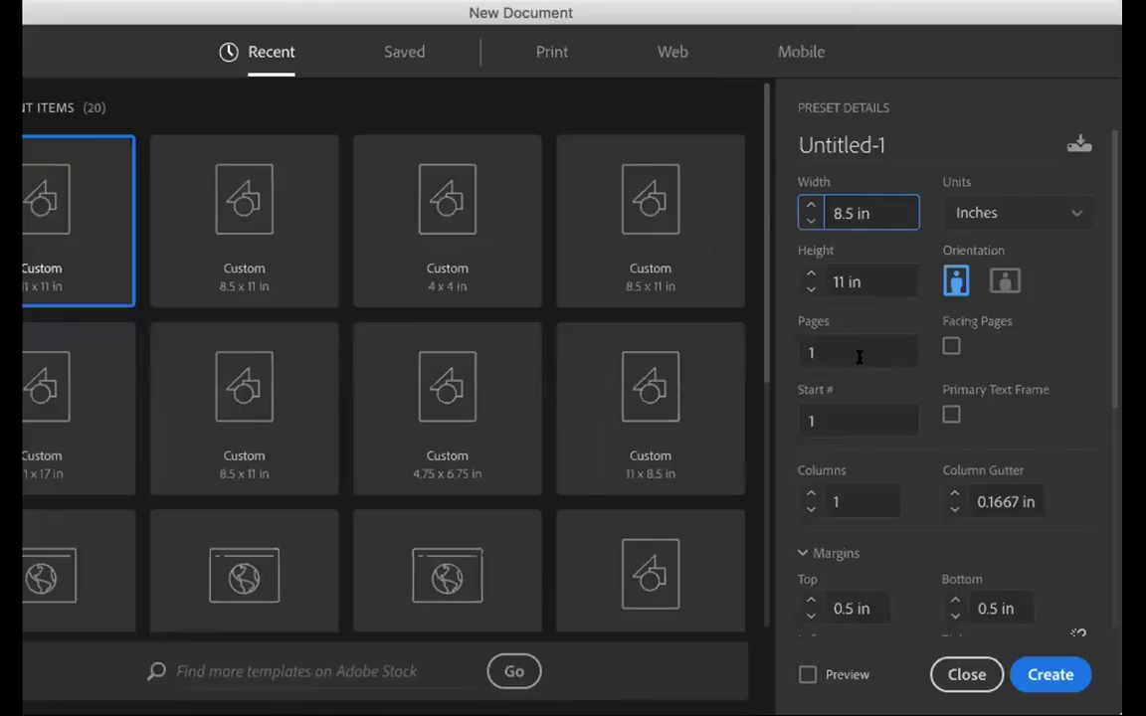
{"action": "scroll", "coordinate": [924, 586], "scroll_direction": "down", "scroll_amount": 5}
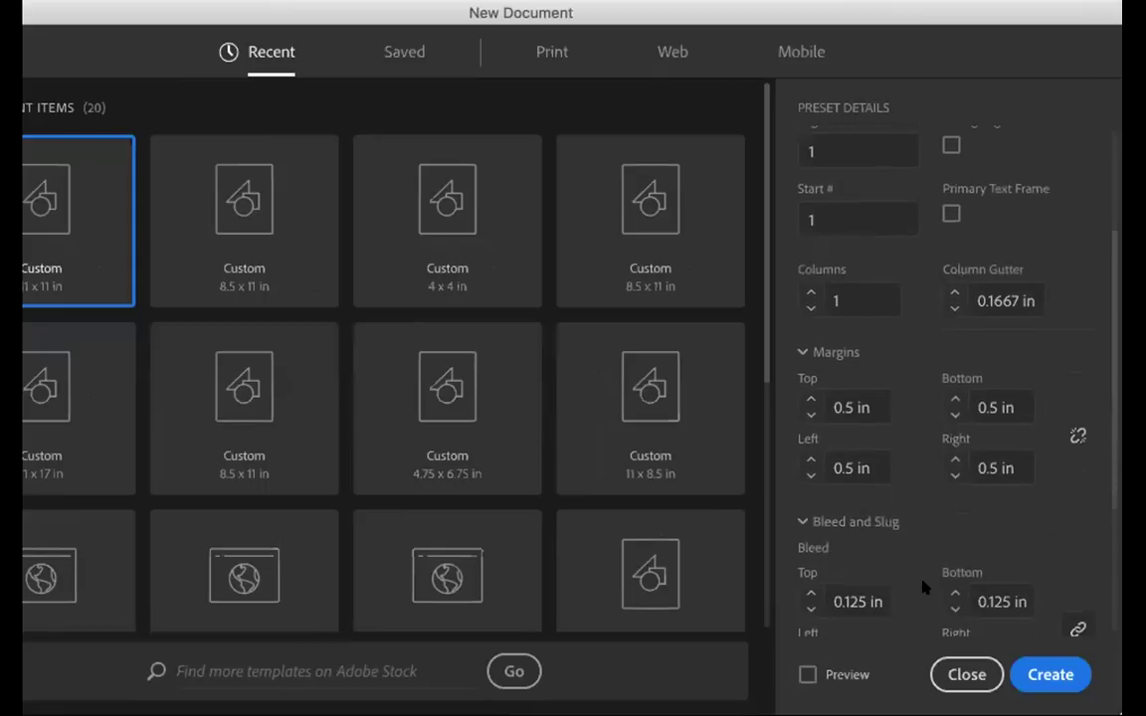
{"action": "scroll", "coordinate": [923, 587], "scroll_direction": "down", "scroll_amount": 5}
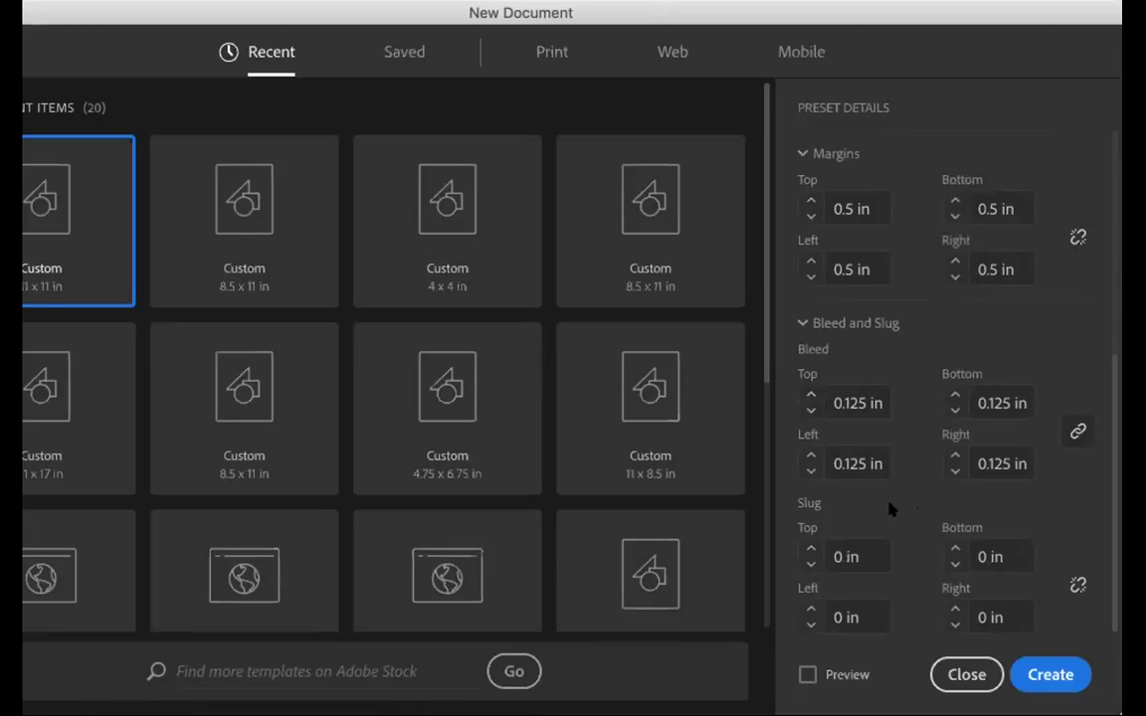
{"action": "scroll", "coordinate": [908, 354], "scroll_direction": "up", "scroll_amount": 3}
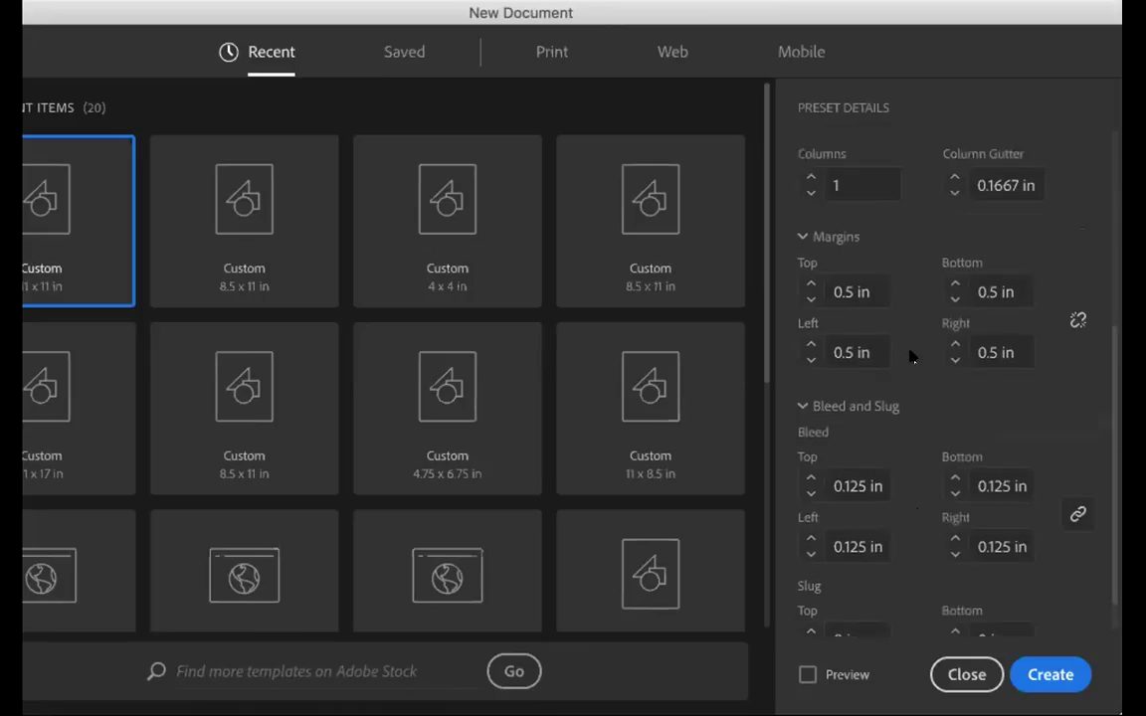
{"action": "scroll", "coordinate": [909, 355], "scroll_direction": "up", "scroll_amount": 10}
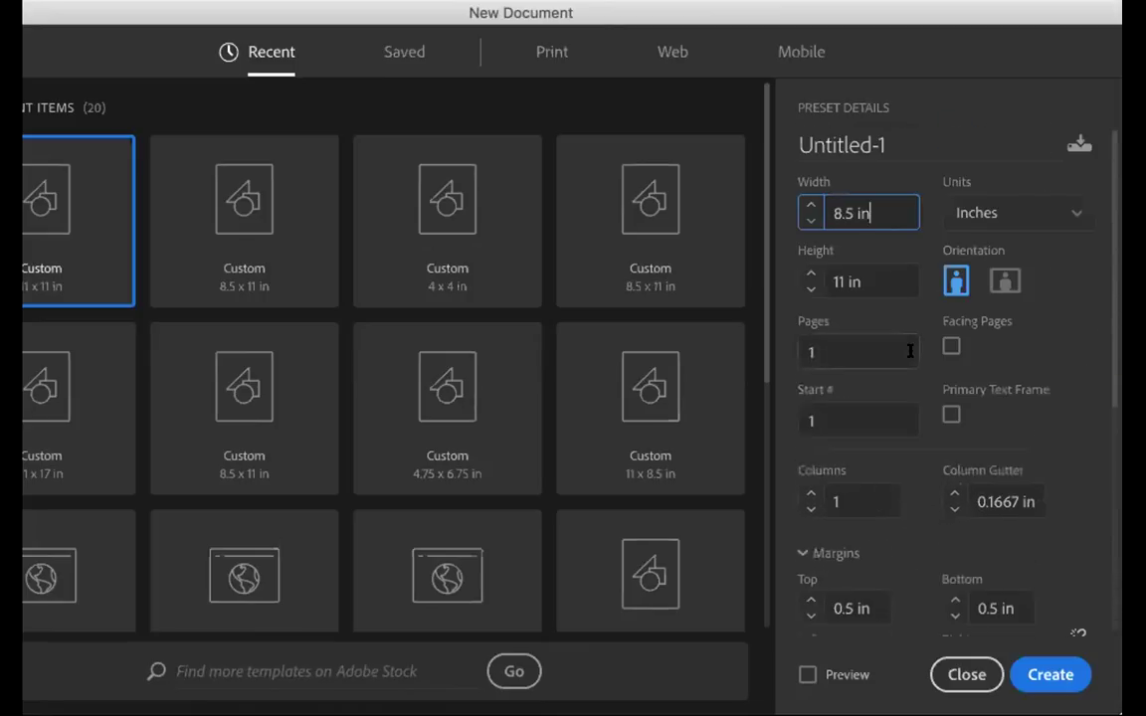
{"action": "left_click", "coordinate": [1023, 673]}
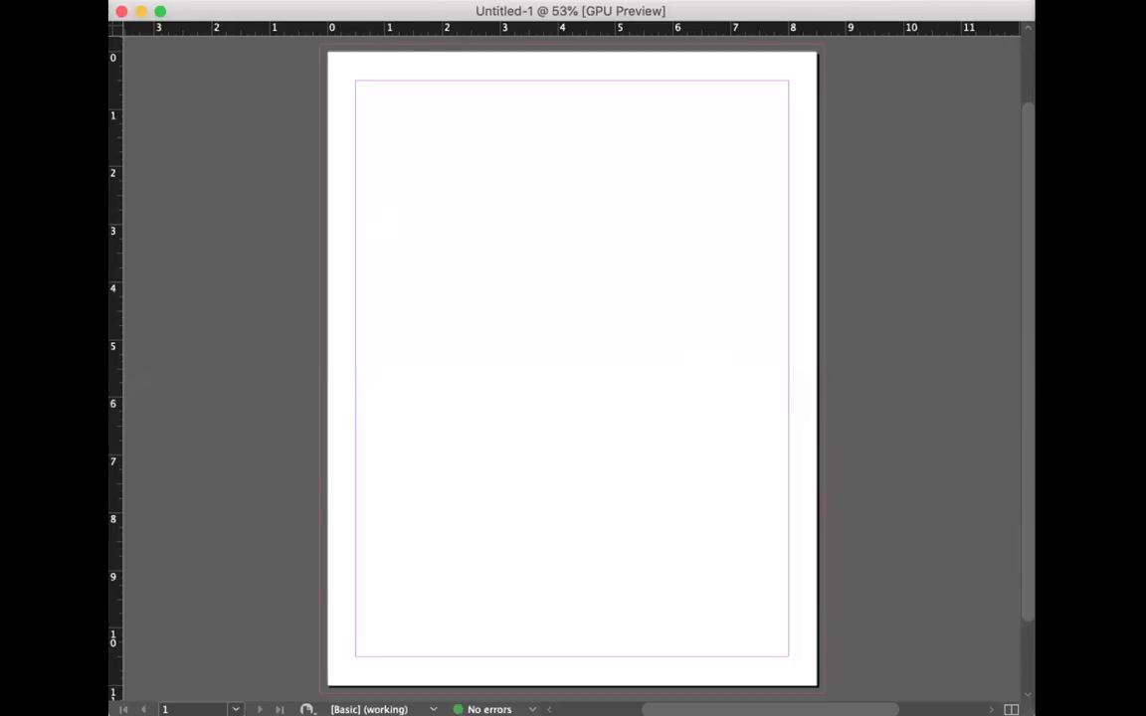
Step: Save the letterhead document to the Desktop, naming it DES242_Letterhead_ followed by the designer's name
{"action": "left_click", "coordinate": [208, 0]}
{"action": "left_click", "coordinate": [273, 94]}
{"action": "type", "text": "DES"}
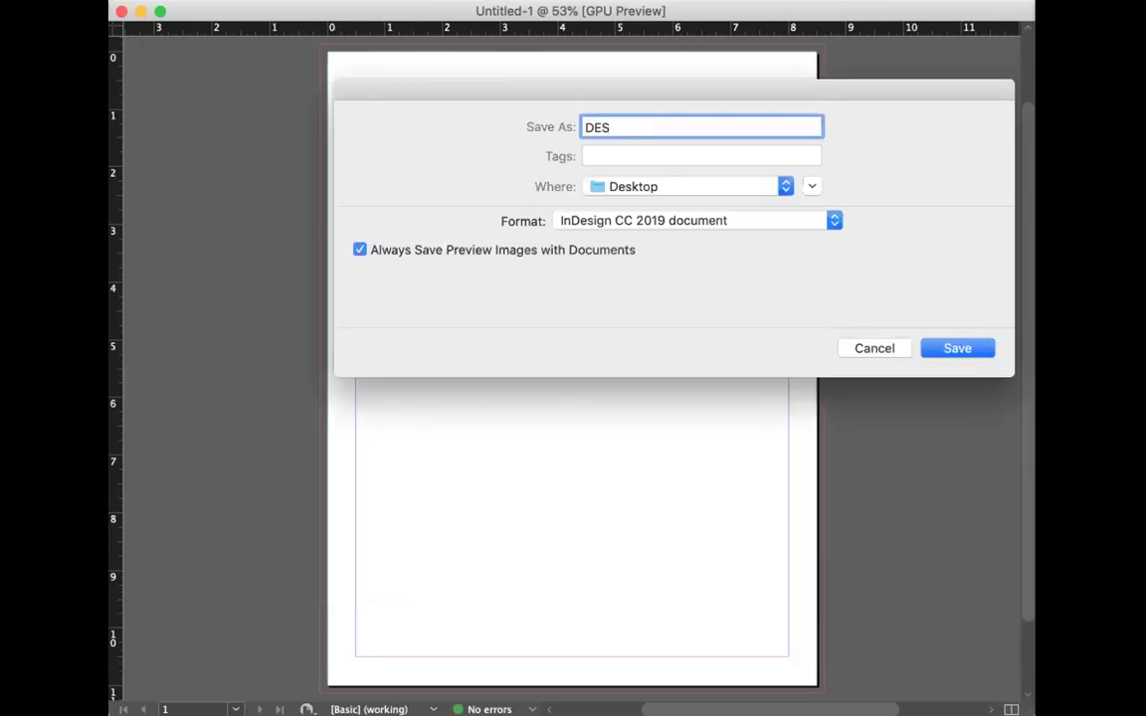
{"action": "type", "text": "242_Letterhead_AprilBiss"}
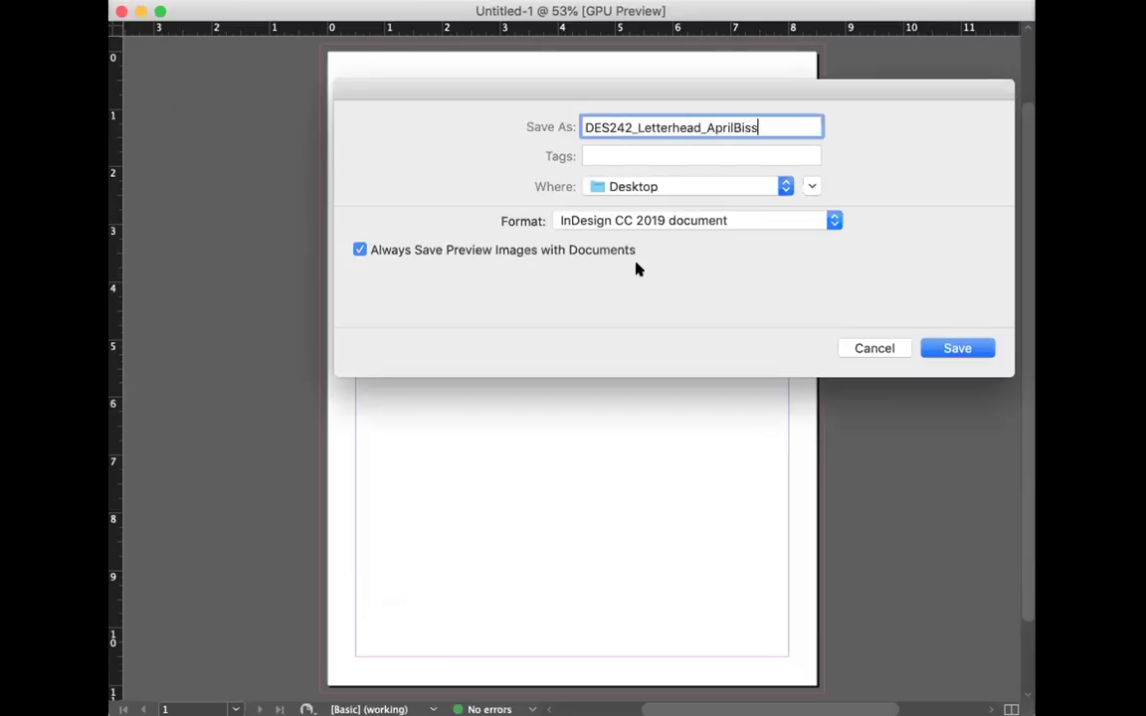
{"action": "left_click", "coordinate": [946, 347]}
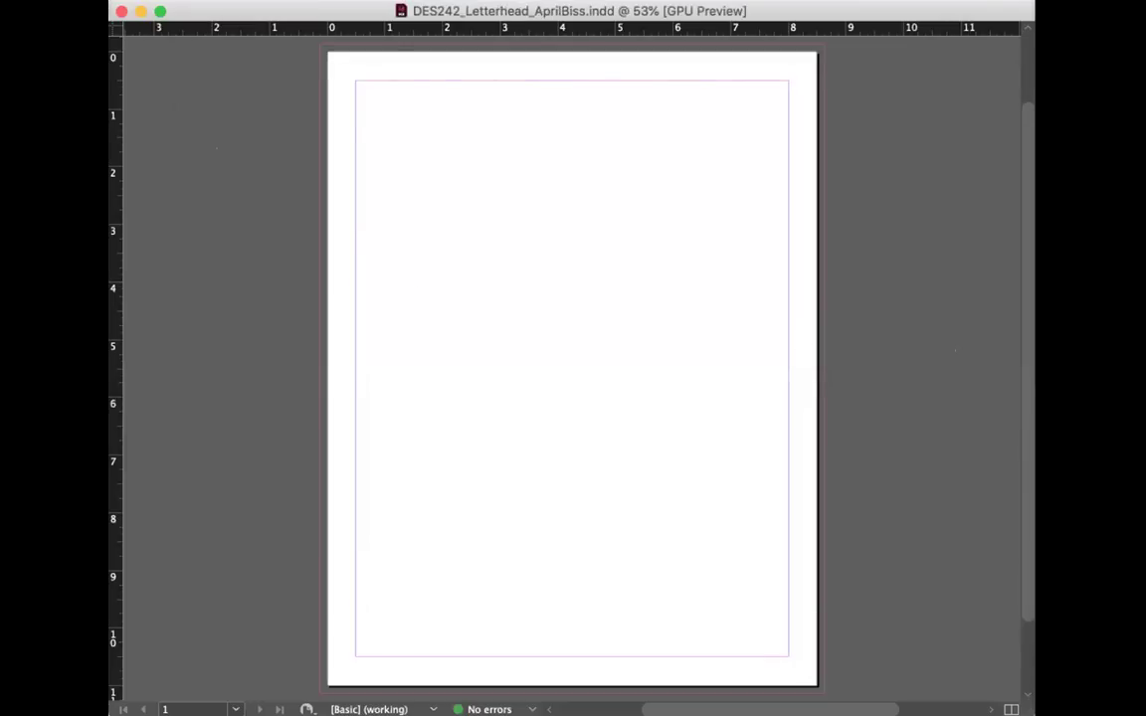
Step: Create a new business card document 3.5 in wide and 2 in high, with 0.125 in bleed on all sides
{"action": "left_click", "coordinate": [204, 1]}
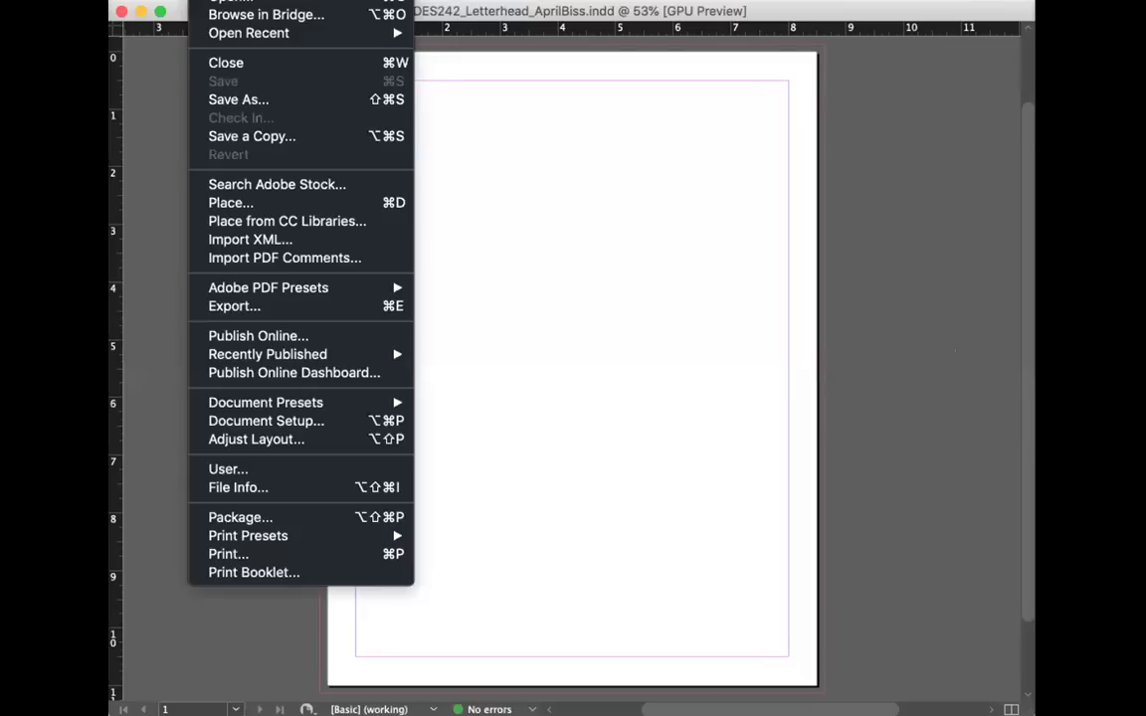
{"action": "left_click", "coordinate": [458, 0]}
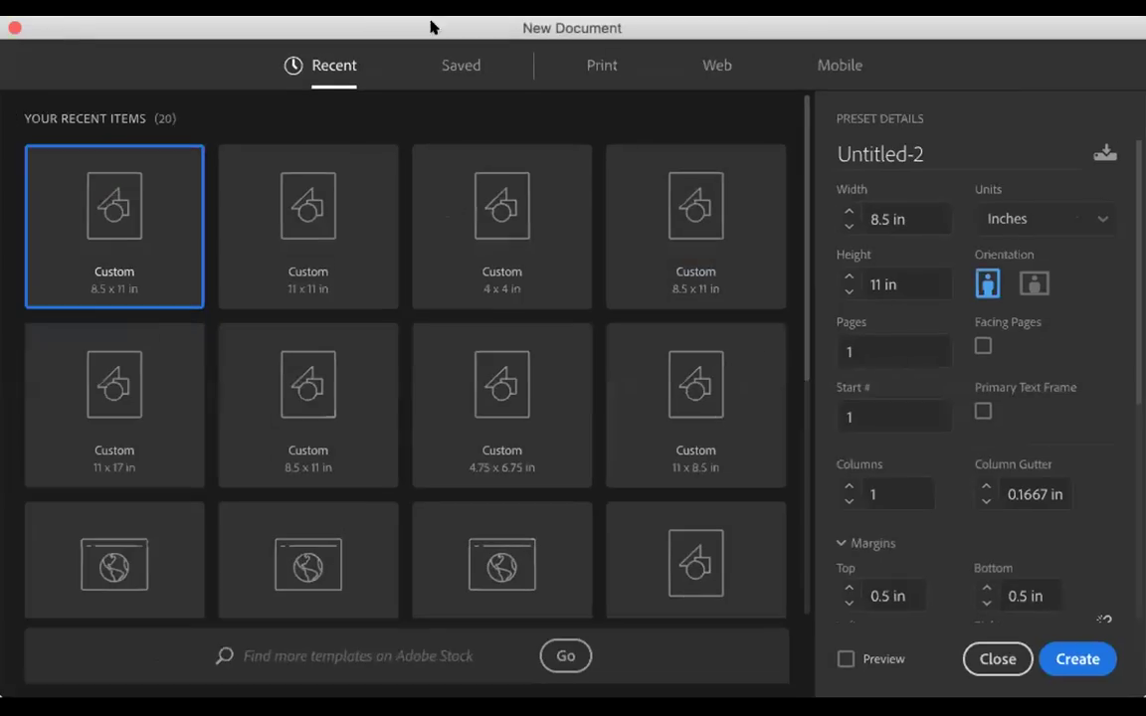
{"action": "left_click", "coordinate": [902, 217]}
{"action": "type", "text": "3.5"}
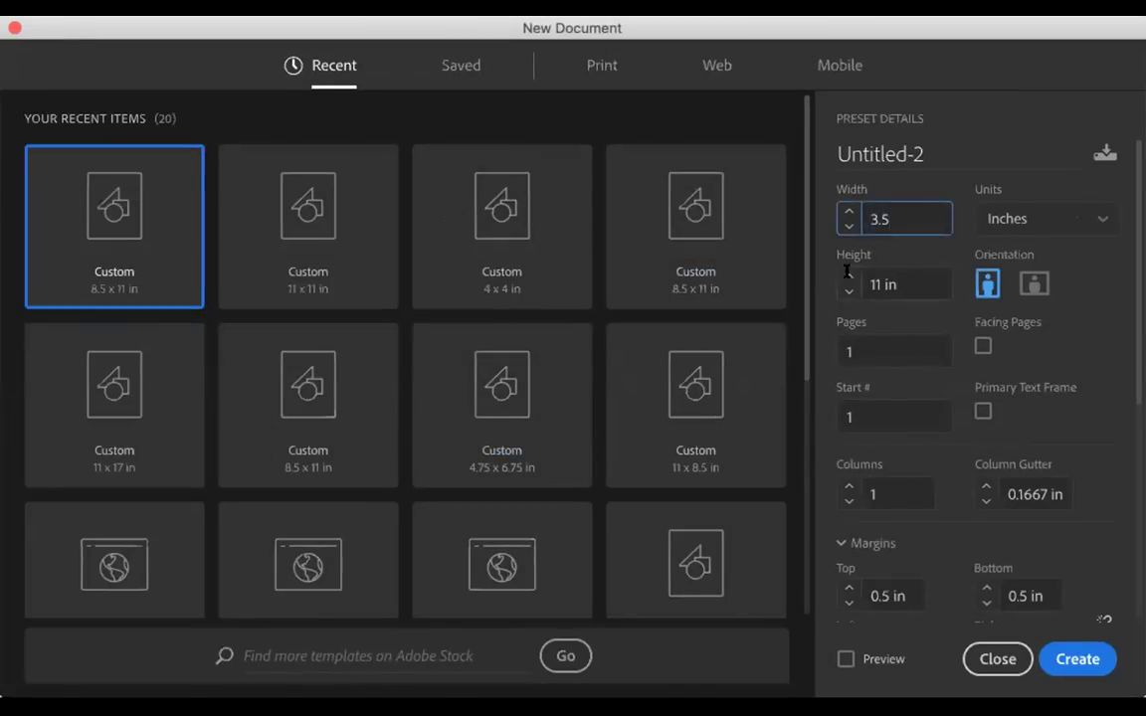
{"action": "key", "text": "Tab"}
{"action": "type", "text": "2"}
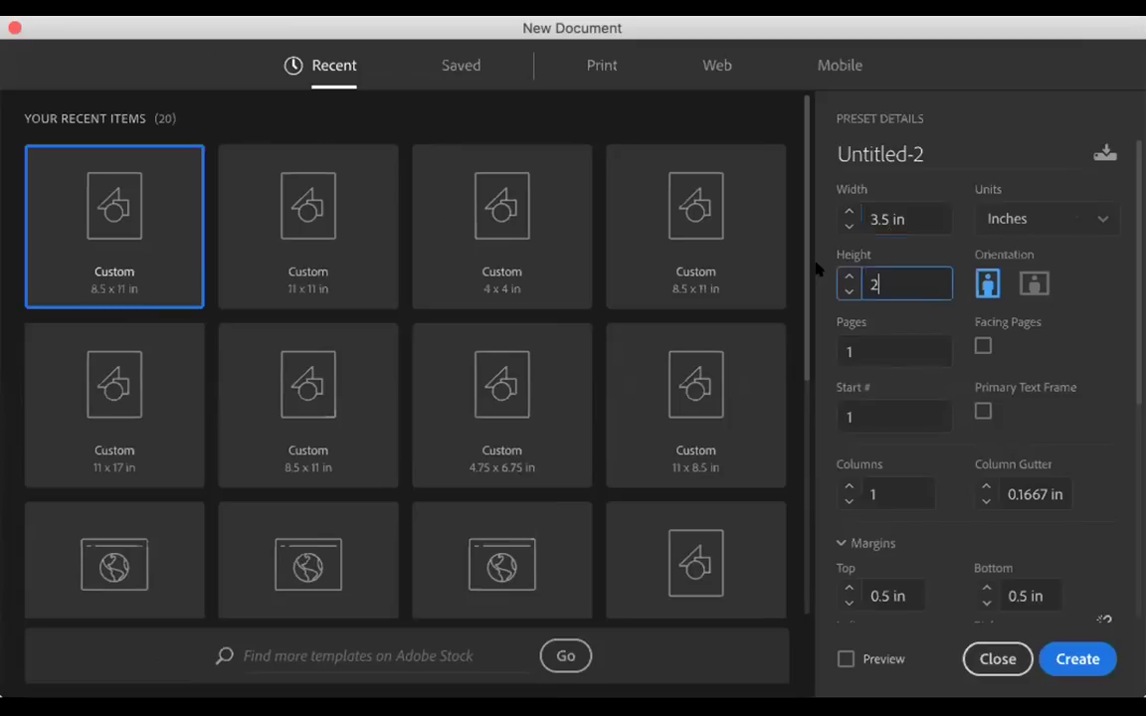
{"action": "scroll", "coordinate": [961, 450], "scroll_direction": "down", "scroll_amount": 10}
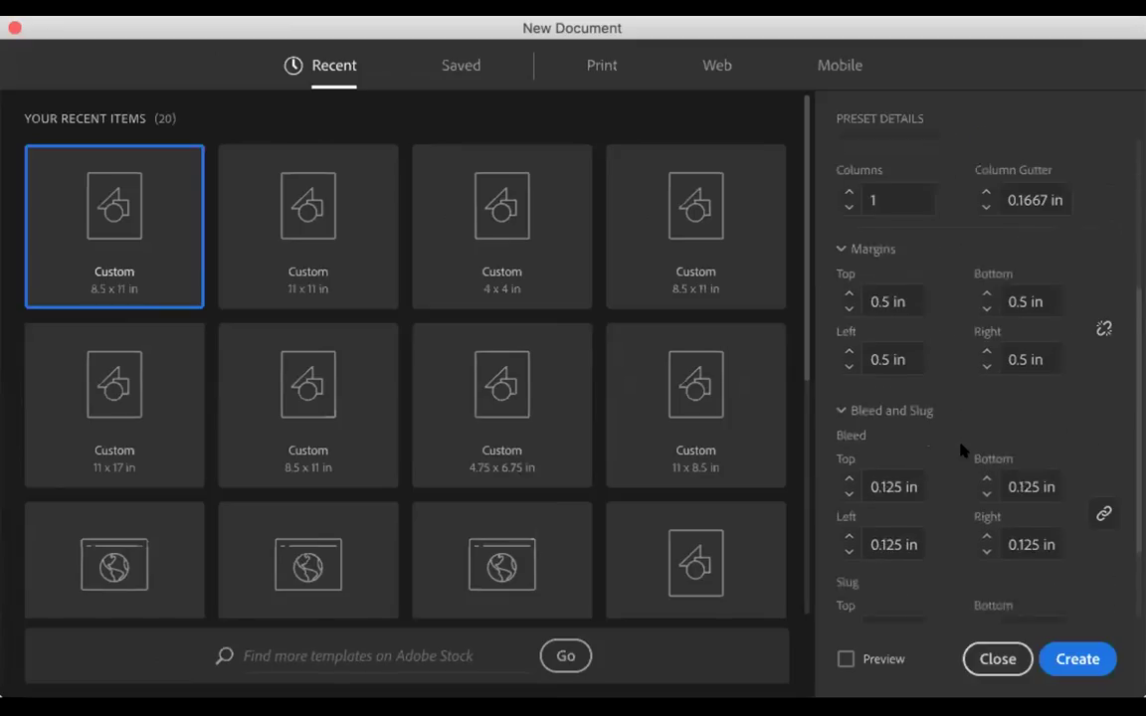
{"action": "scroll", "coordinate": [961, 450], "scroll_direction": "up", "scroll_amount": 10}
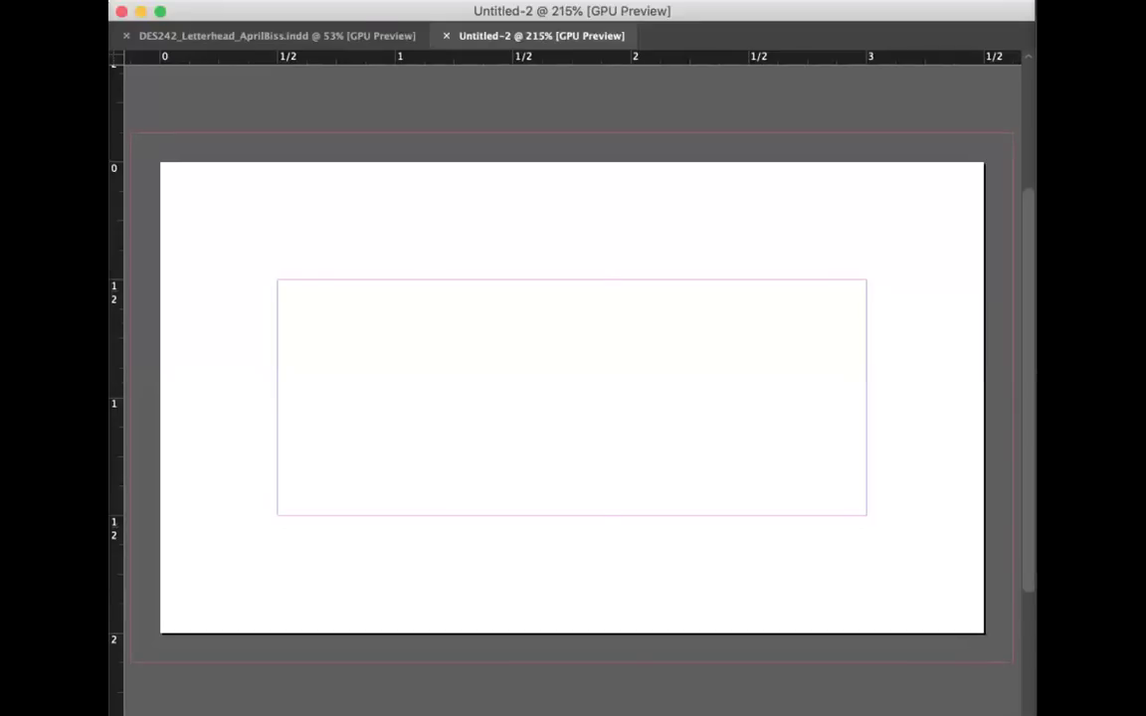
Step: Link the business card's margin values and set all four margins to 0.1875 in
{"action": "left_click", "coordinate": [398, 0]}
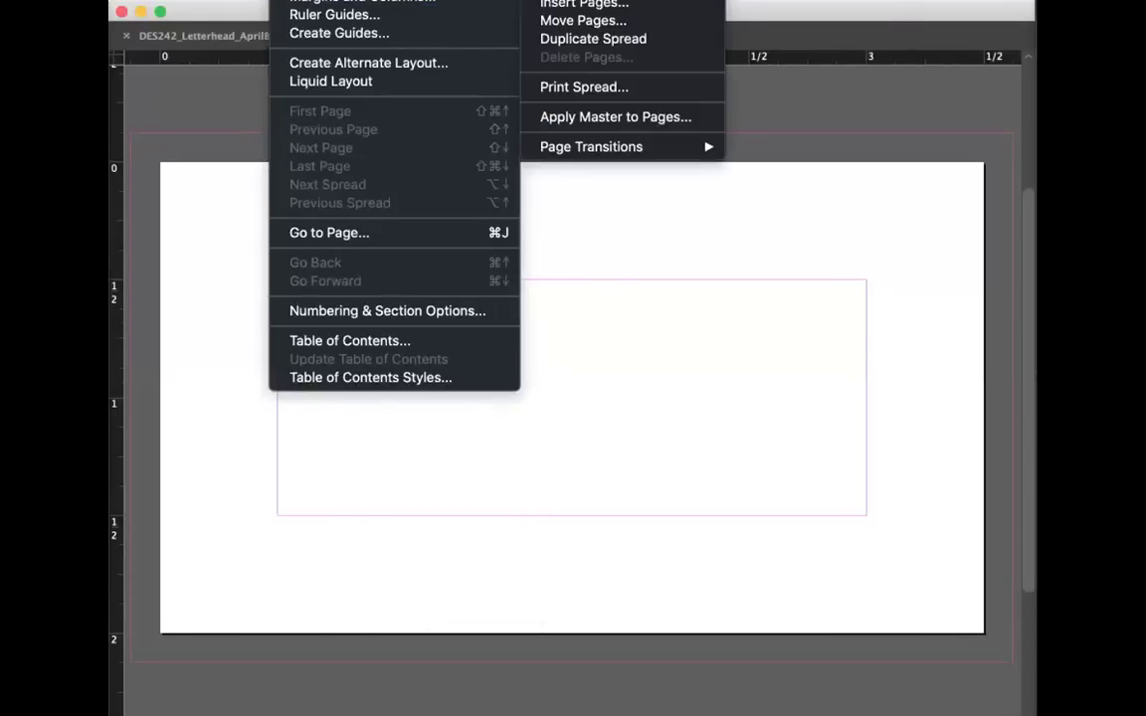
{"action": "left_click", "coordinate": [358, 0]}
{"action": "left_click", "coordinate": [671, 302]}
{"action": "left_click", "coordinate": [672, 303]}
{"action": "left_click", "coordinate": [672, 303]}
{"action": "left_click", "coordinate": [672, 302]}
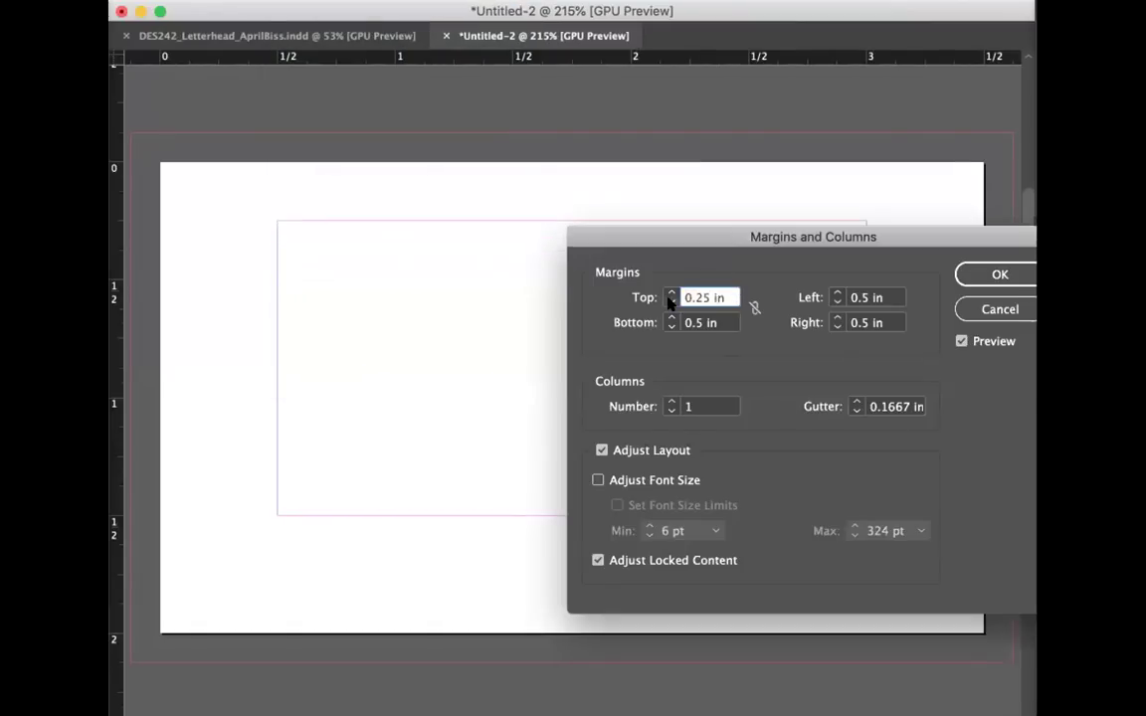
{"action": "left_click", "coordinate": [755, 308]}
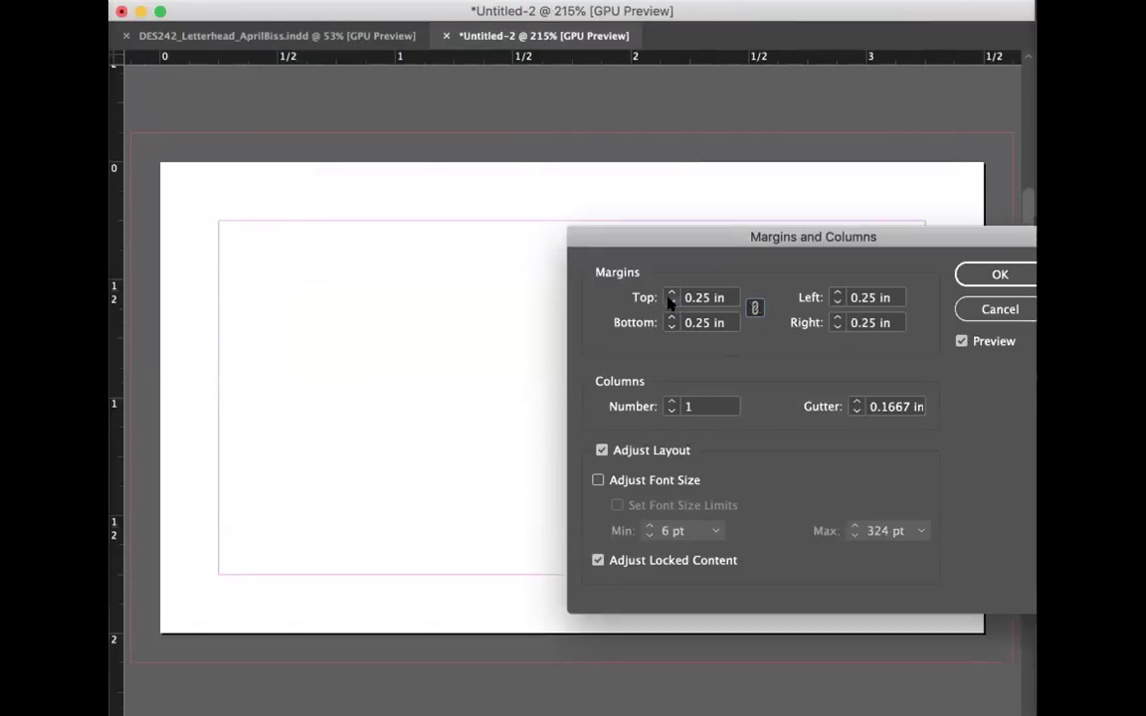
{"action": "left_click", "coordinate": [672, 303]}
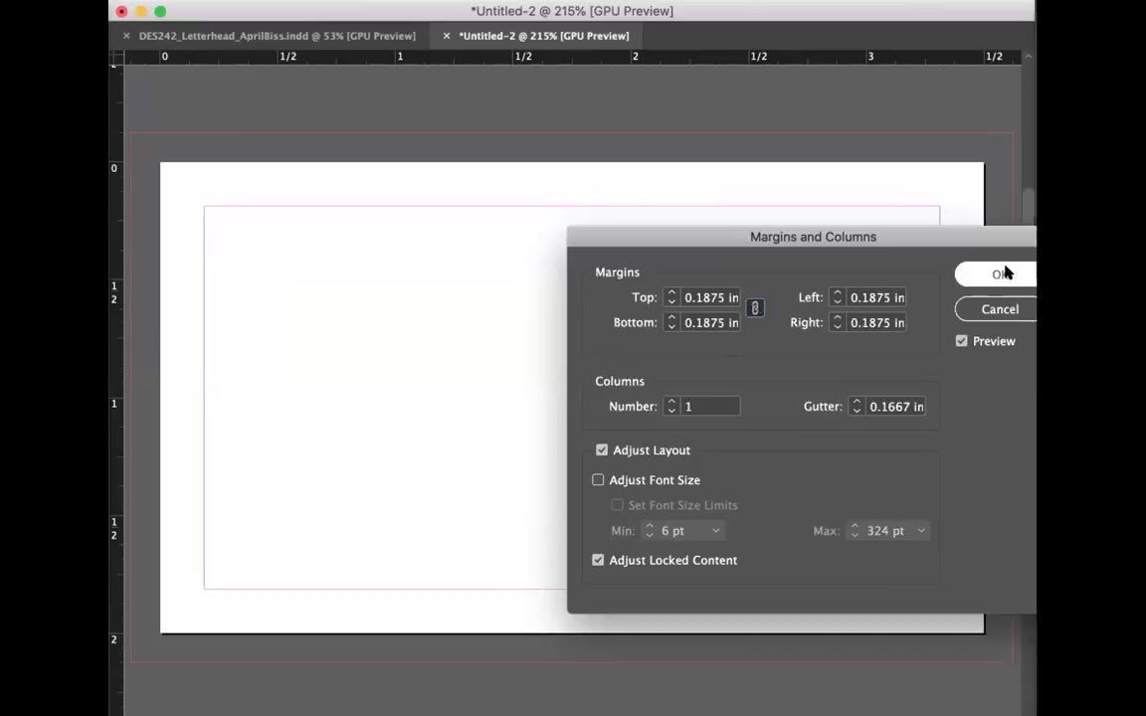
{"action": "left_click", "coordinate": [671, 302]}
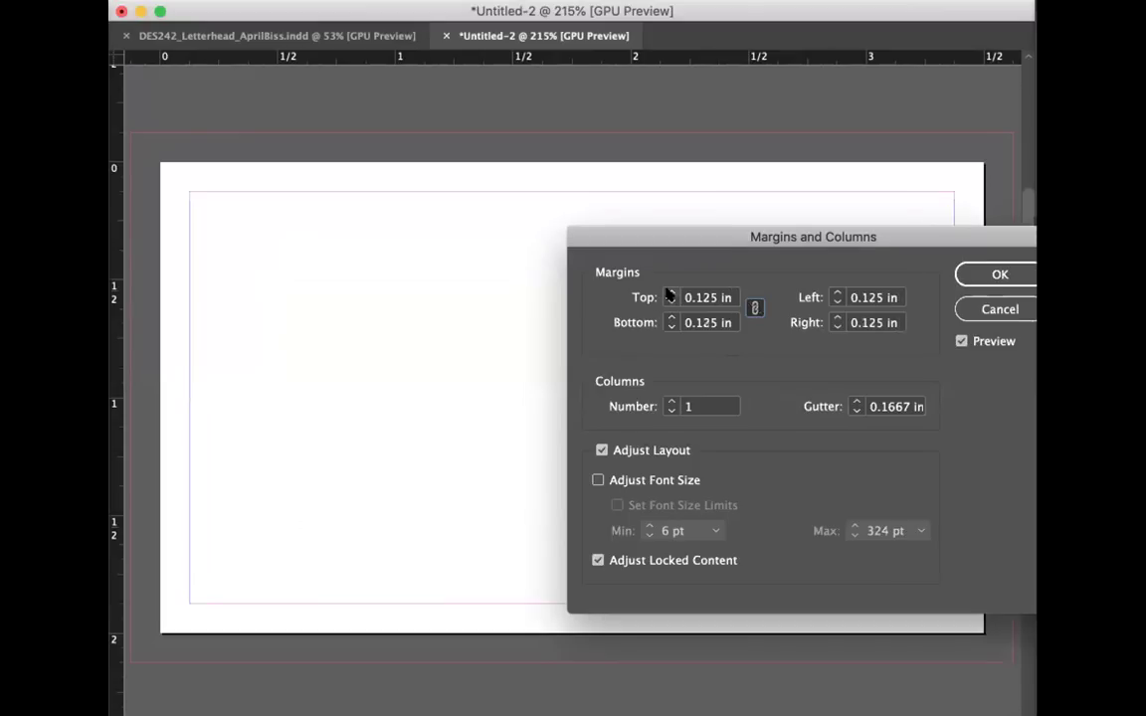
{"action": "left_click", "coordinate": [671, 294]}
{"action": "left_click", "coordinate": [1005, 270]}
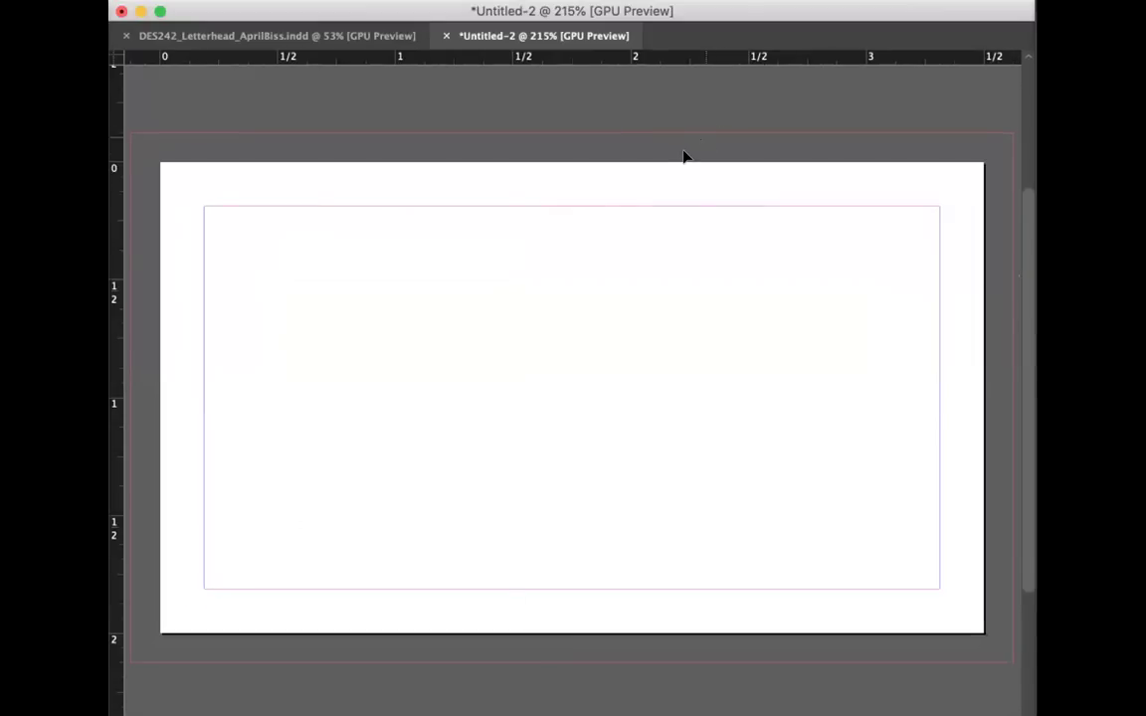
Step: Save the business card document to the Desktop, naming it DES242_BusinessCard_ followed by the designer's name
{"action": "key", "text": "super+minus"}
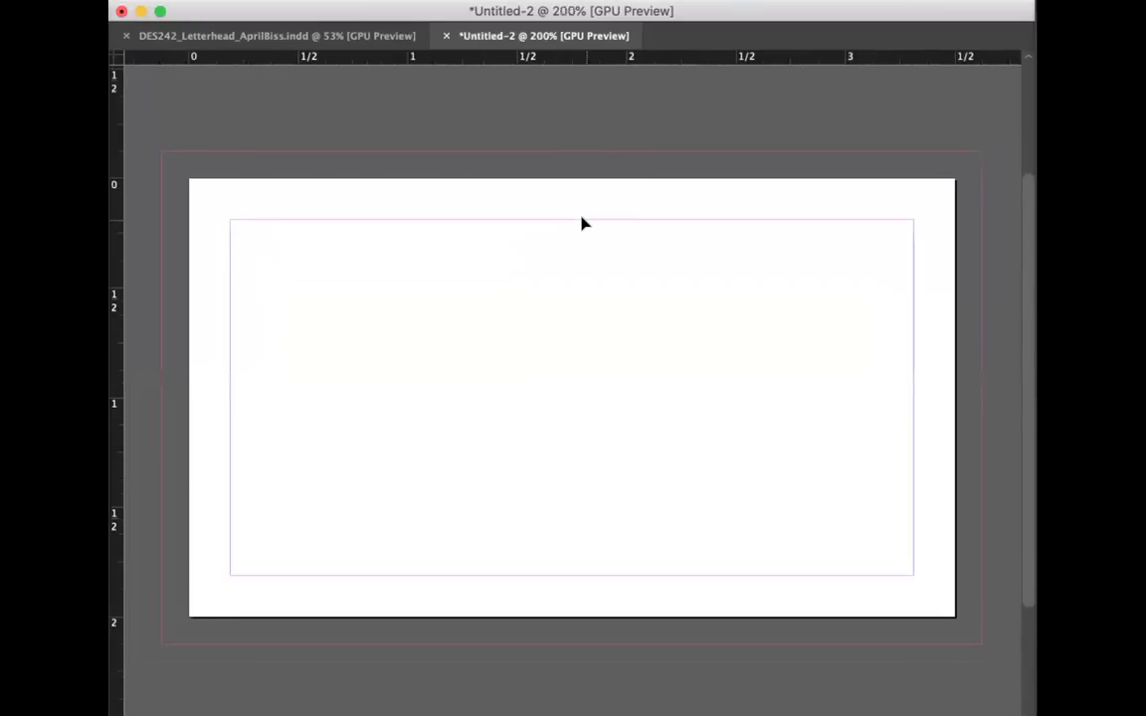
{"action": "key", "text": "super+minus"}
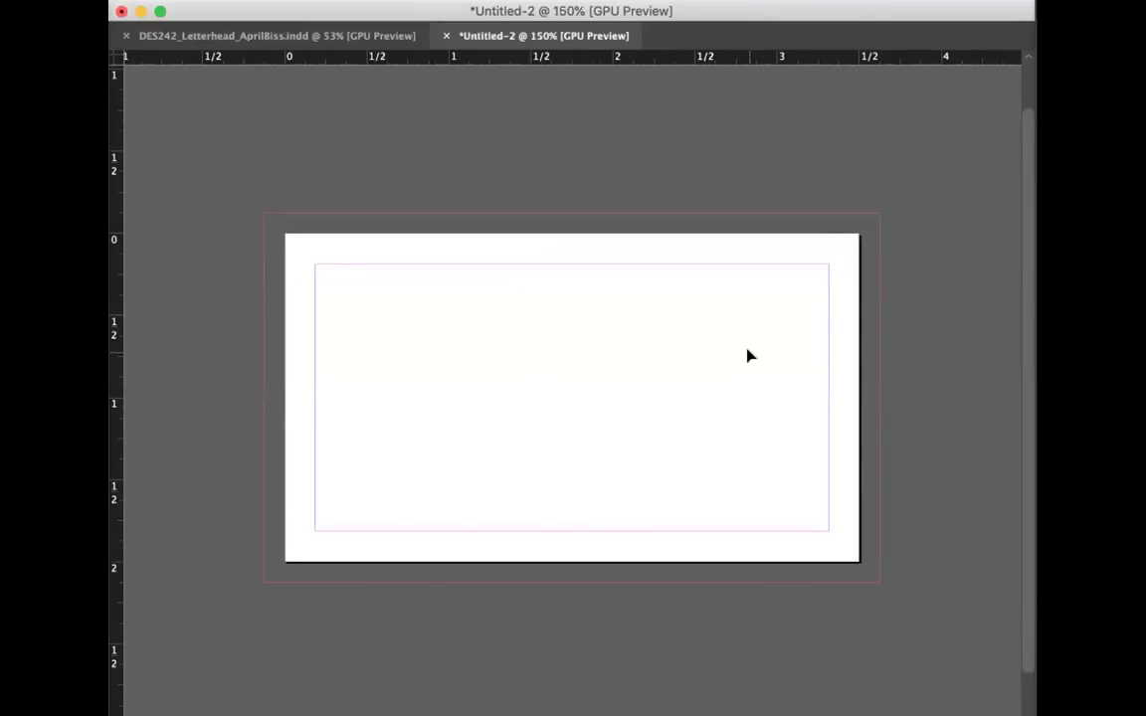
{"action": "left_click", "coordinate": [214, 0]}
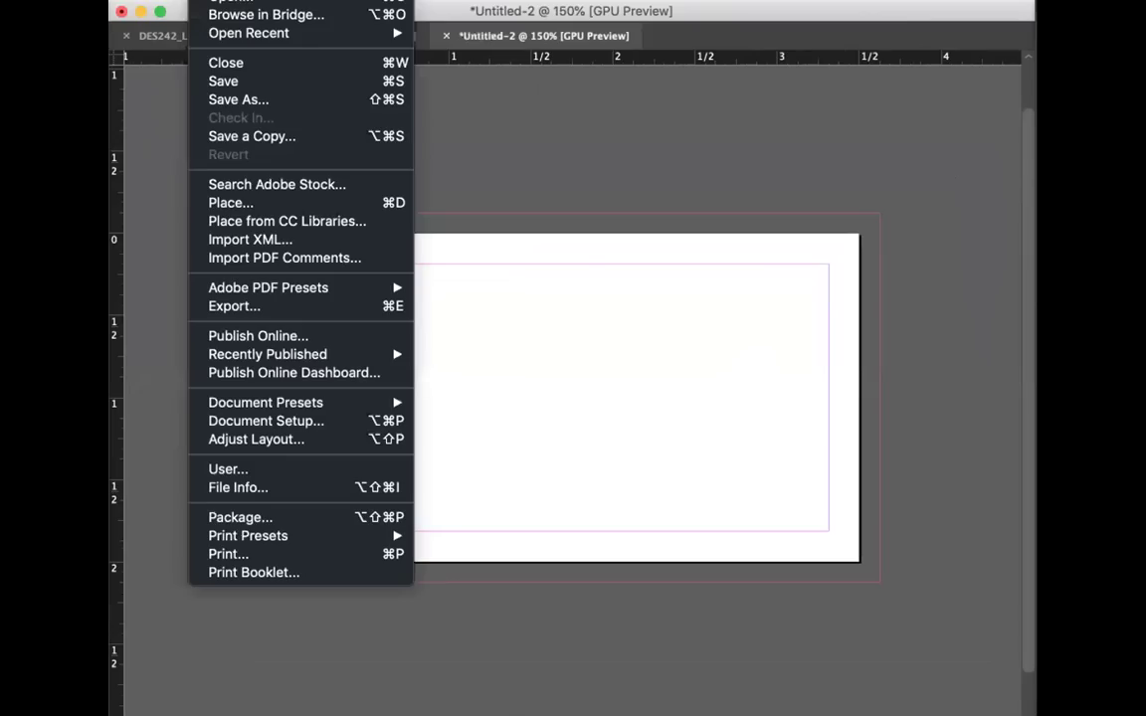
{"action": "left_click", "coordinate": [236, 100]}
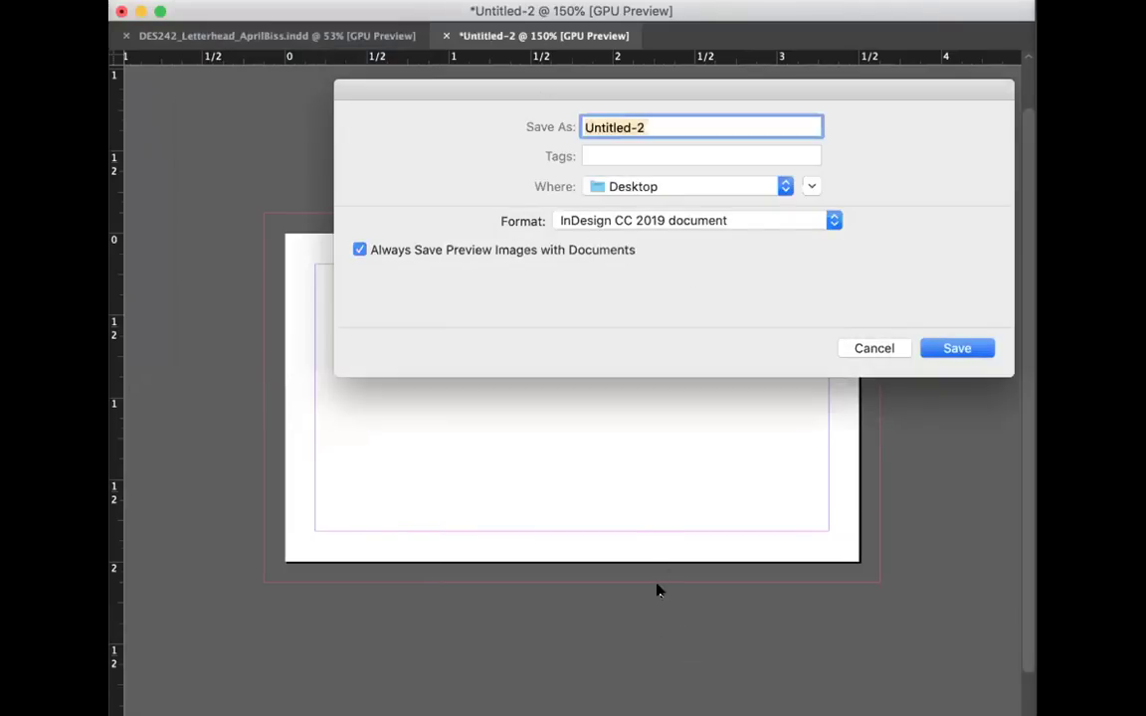
{"action": "type", "text": "DES"}
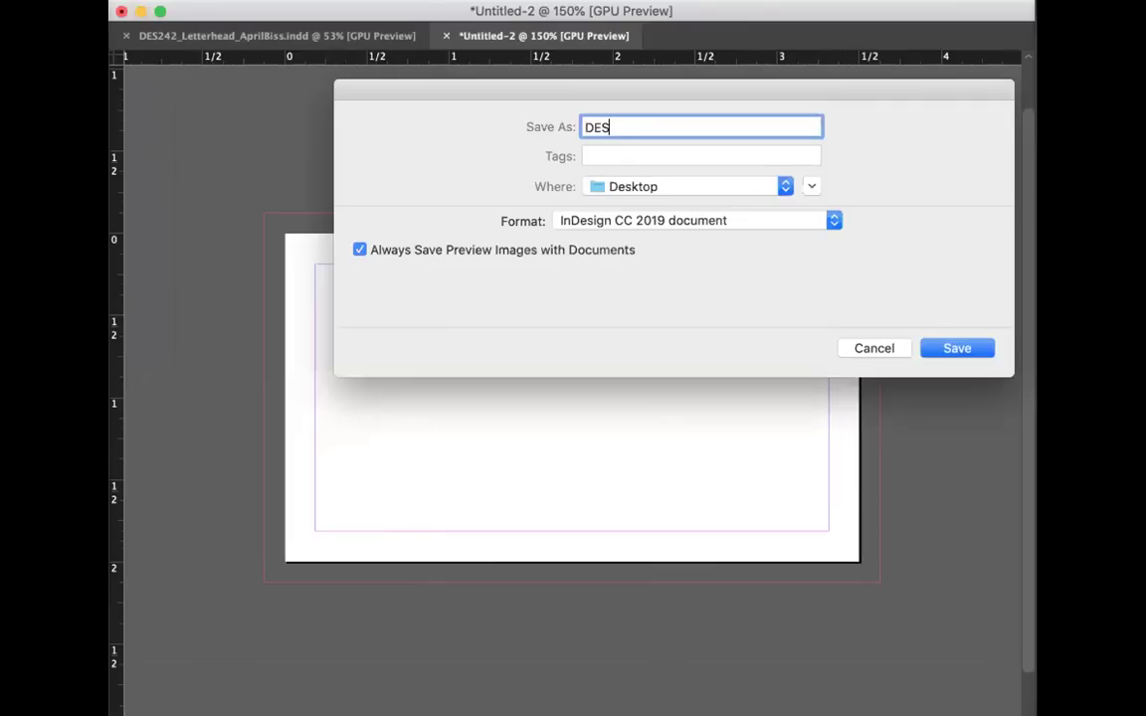
{"action": "type", "text": "242_BusinessCar"}
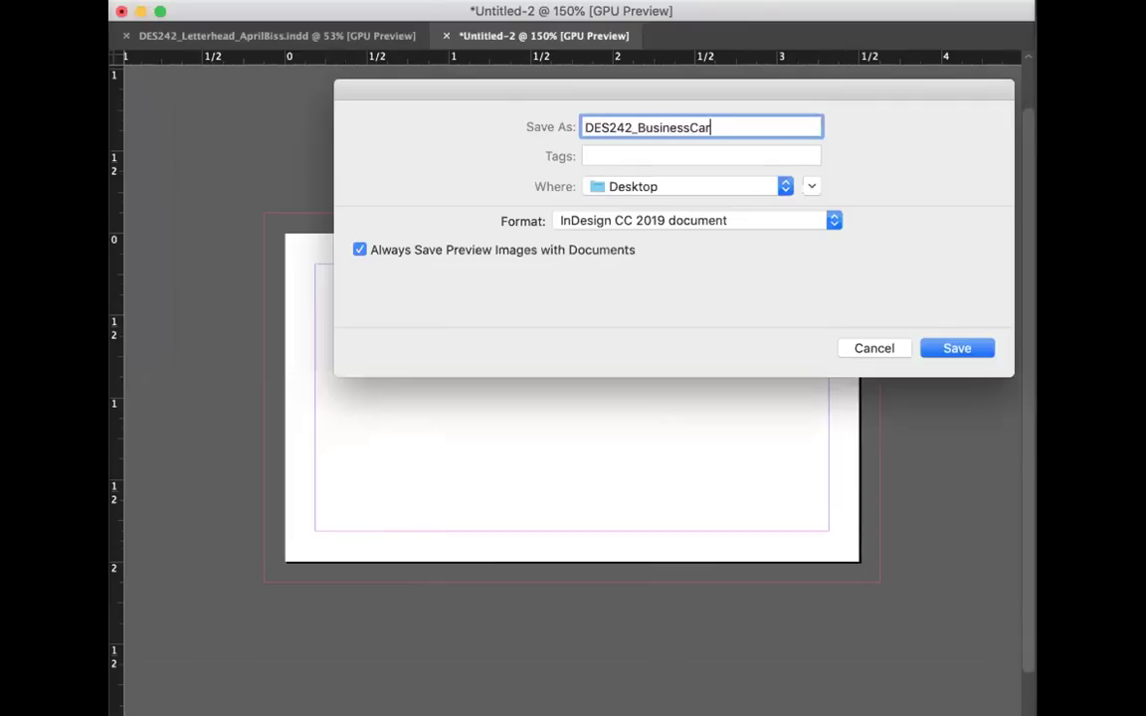
{"action": "type", "text": "d_April"}
{"action": "key", "text": "BackSpace"}
{"action": "key", "text": "BackSpace"}
{"action": "key", "text": "BackSpace"}
{"action": "type", "text": "prilBiss"}
{"action": "left_click", "coordinate": [950, 350]}
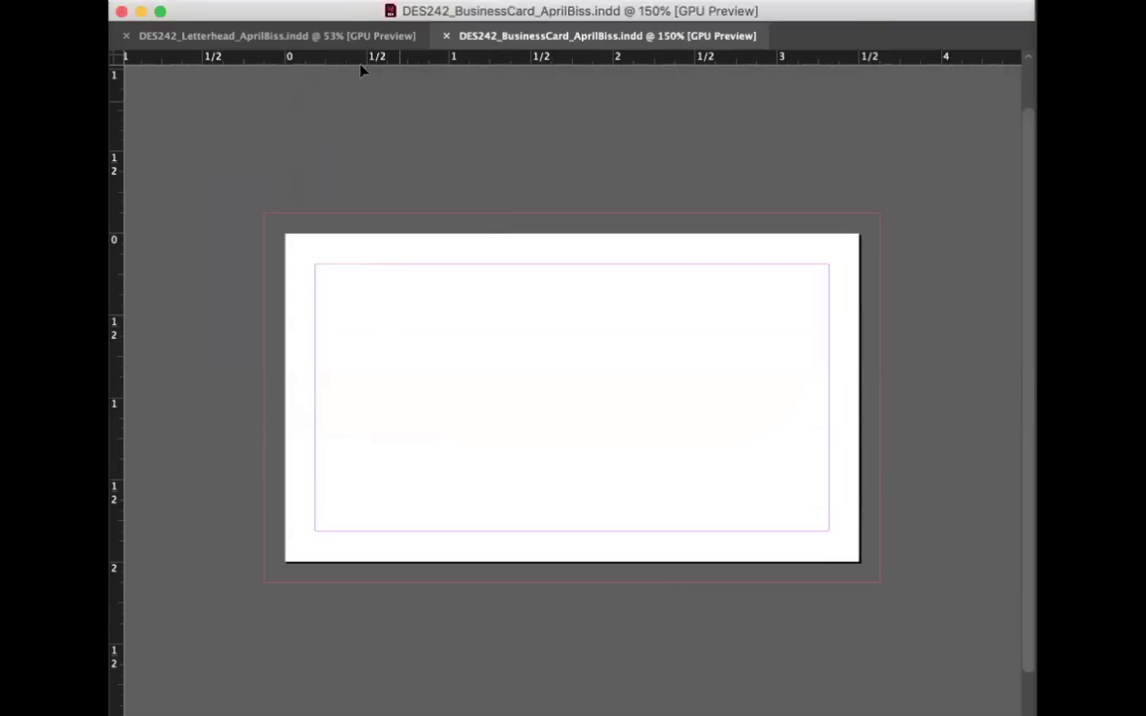
Step: Start a new document for the envelope and set its size to 9.5 in wide and 4.125 in high
{"action": "left_click", "coordinate": [379, 38]}
{"action": "left_click", "coordinate": [459, 37]}
{"action": "left_click", "coordinate": [219, 0]}
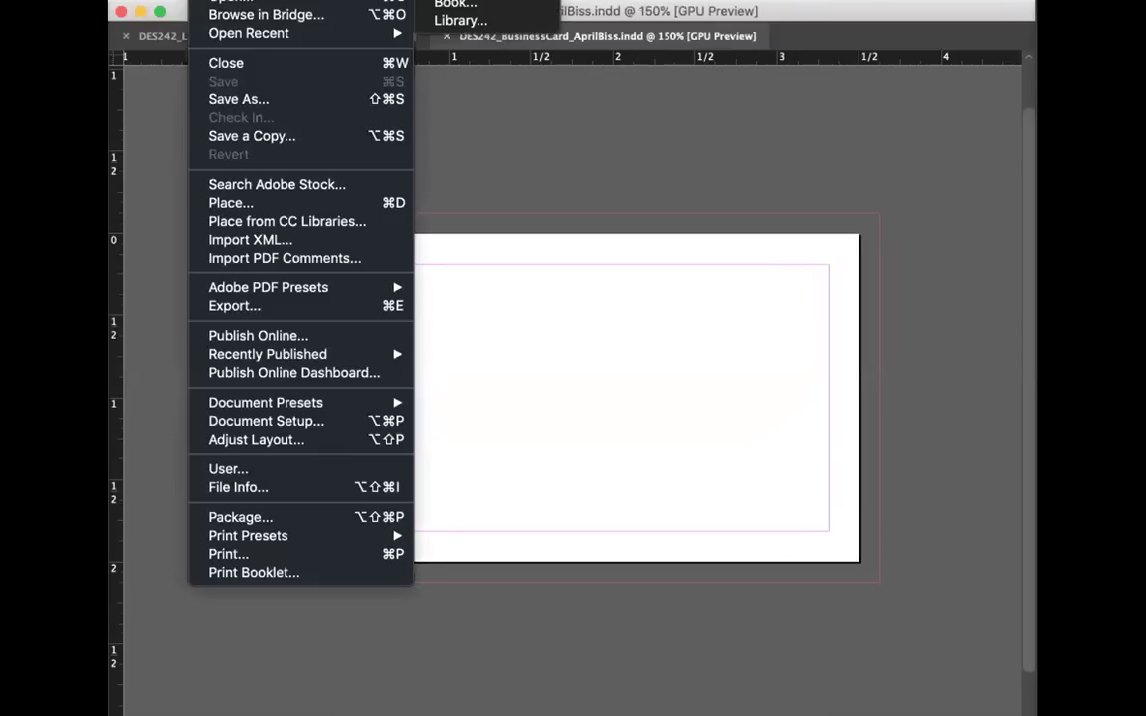
{"action": "left_click", "coordinate": [455, 0]}
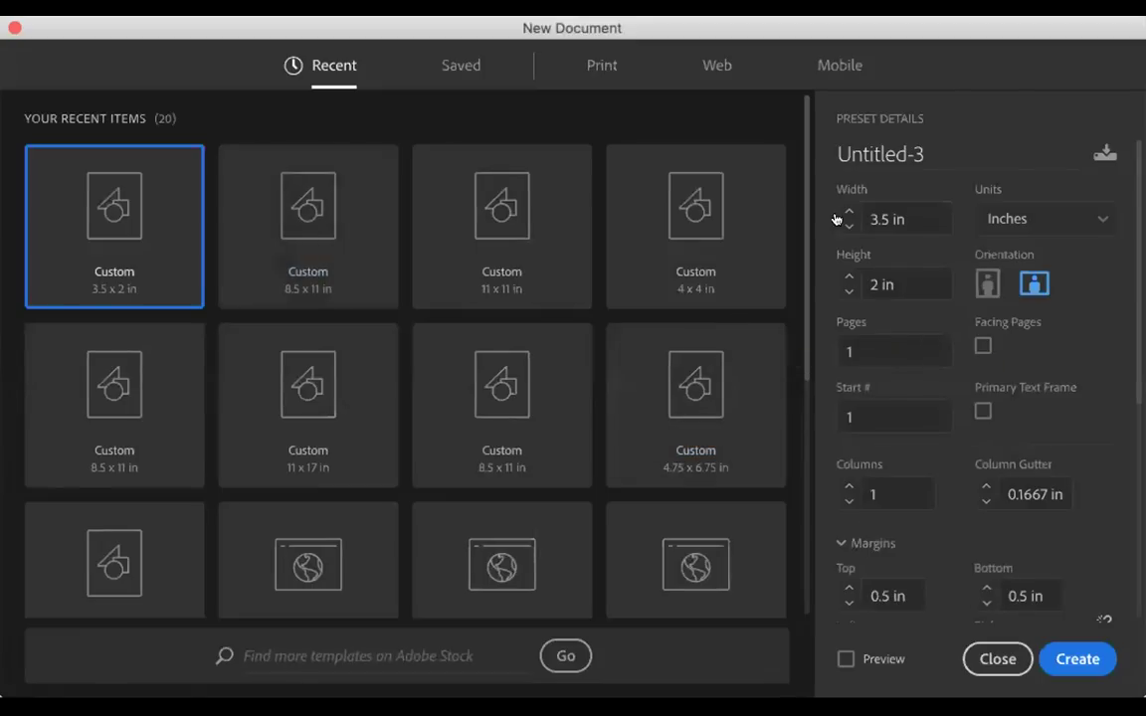
{"action": "left_click", "coordinate": [900, 216]}
{"action": "type", "text": "9"}
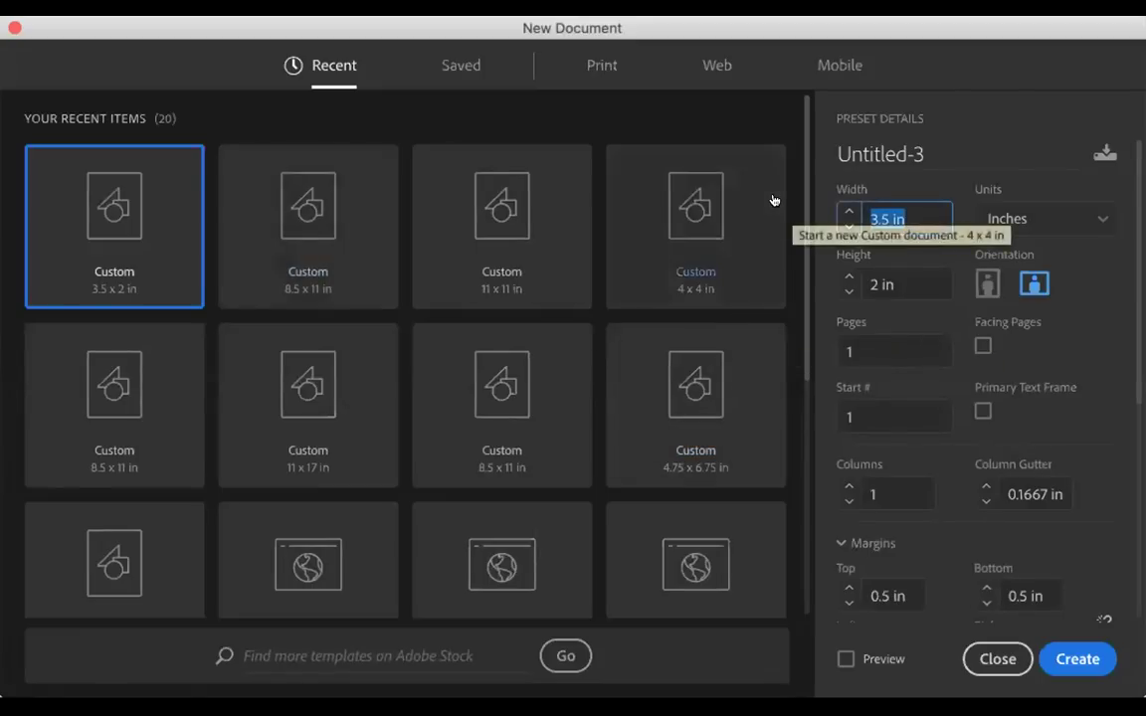
{"action": "type", "text": ".5"}
{"action": "key", "text": "Tab"}
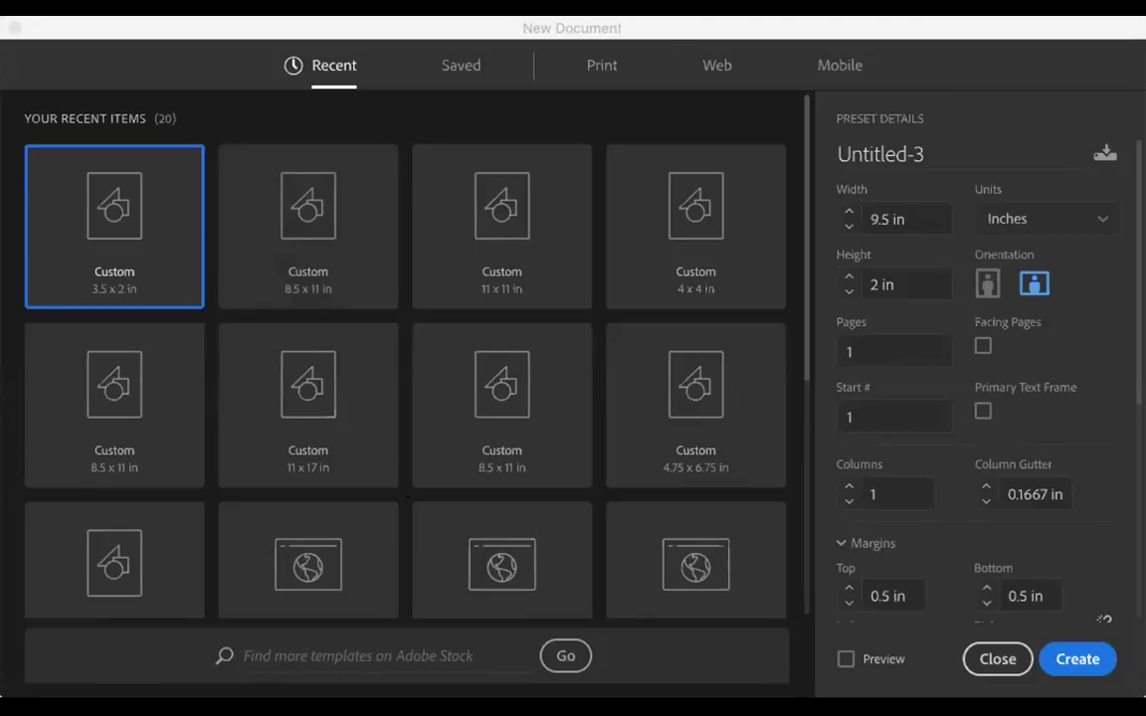
{"action": "left_click", "coordinate": [886, 285]}
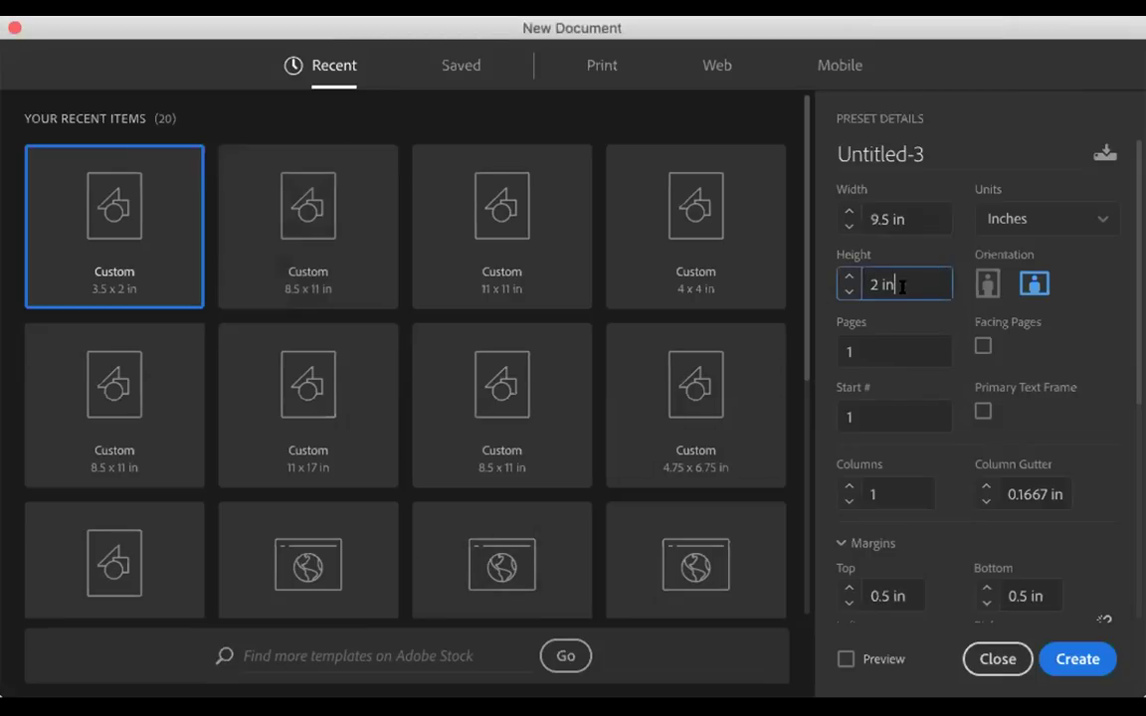
{"action": "left_click_drag", "start_coordinate": [893, 284], "coordinate": [808, 271]}
{"action": "type", "text": "4.125"}
Step: Set the envelope's four margins to 0.25 in each and create the document
{"action": "scroll", "coordinate": [870, 221], "scroll_direction": "down", "scroll_amount": 5}
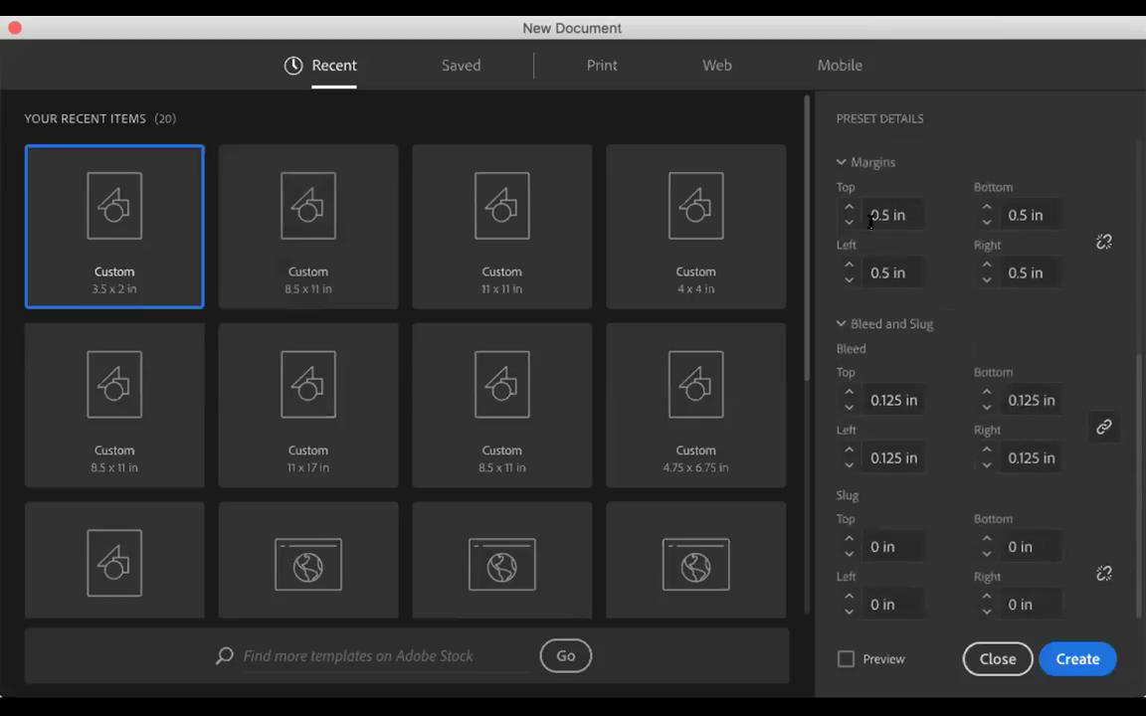
{"action": "left_click", "coordinate": [847, 222]}
{"action": "left_click", "coordinate": [848, 221]}
{"action": "left_click", "coordinate": [847, 279]}
{"action": "left_click", "coordinate": [848, 279]}
{"action": "left_click", "coordinate": [848, 279]}
{"action": "left_click", "coordinate": [847, 279]}
{"action": "left_click", "coordinate": [847, 266]}
{"action": "left_click", "coordinate": [848, 266]}
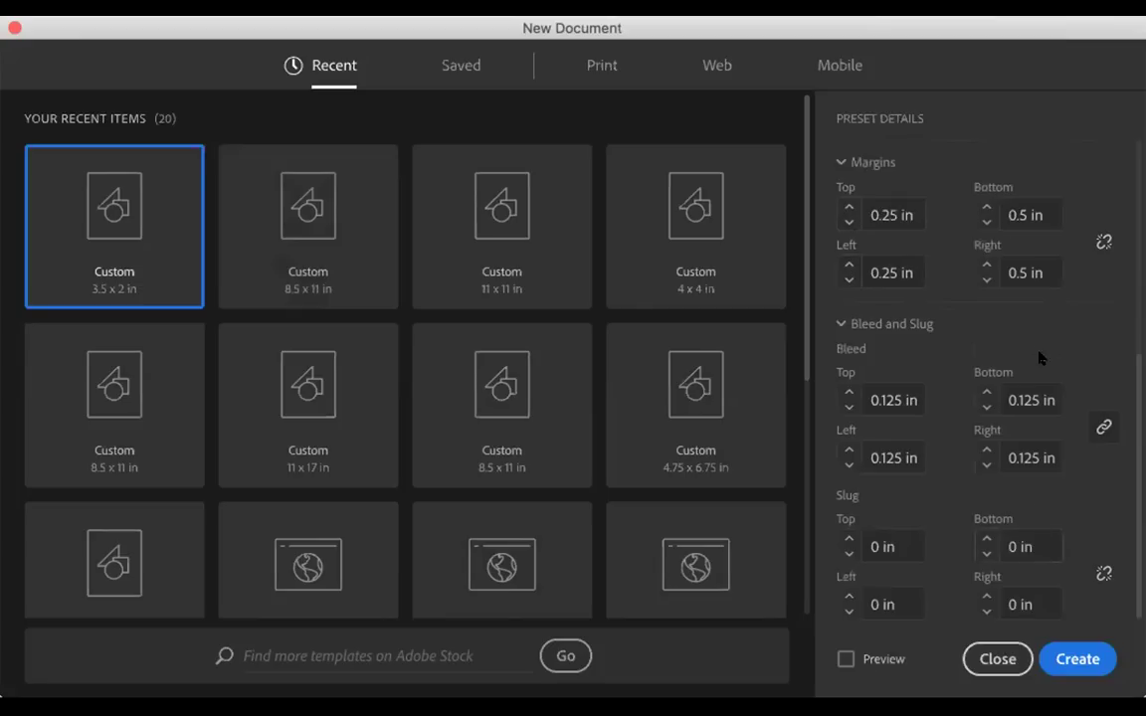
{"action": "left_click", "coordinate": [985, 222]}
{"action": "left_click", "coordinate": [986, 222]}
{"action": "left_click", "coordinate": [986, 279]}
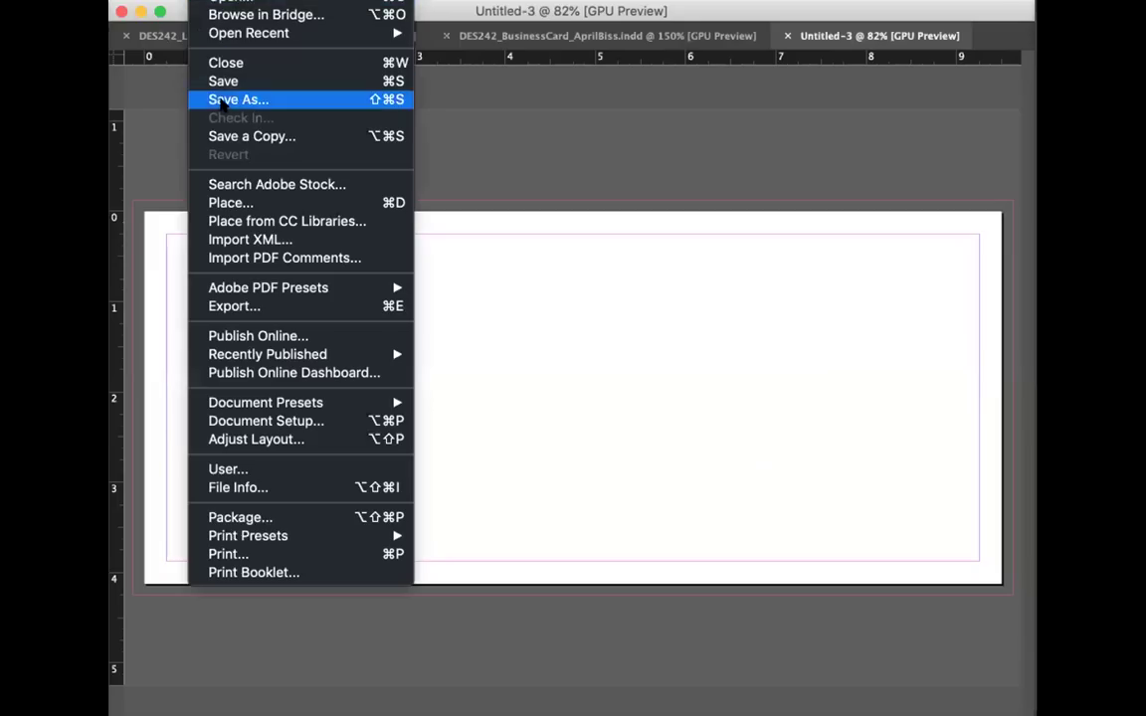
Step: Save the envelope document to the Desktop, naming it DES242_BusinessEnv_ followed by the designer's name
{"action": "left_click", "coordinate": [225, 99]}
{"action": "type", "text": "DES242_K"}
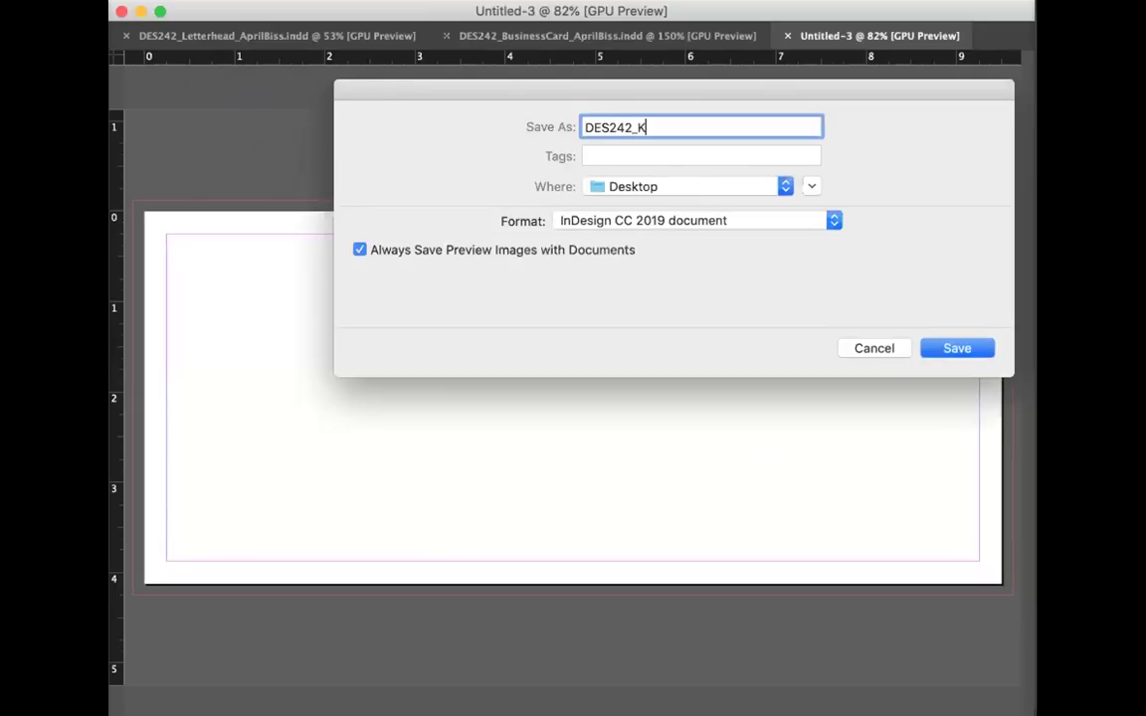
{"action": "key", "text": "BackSpace"}
{"action": "type", "text": "BusinessEnv_AprilBiss"}
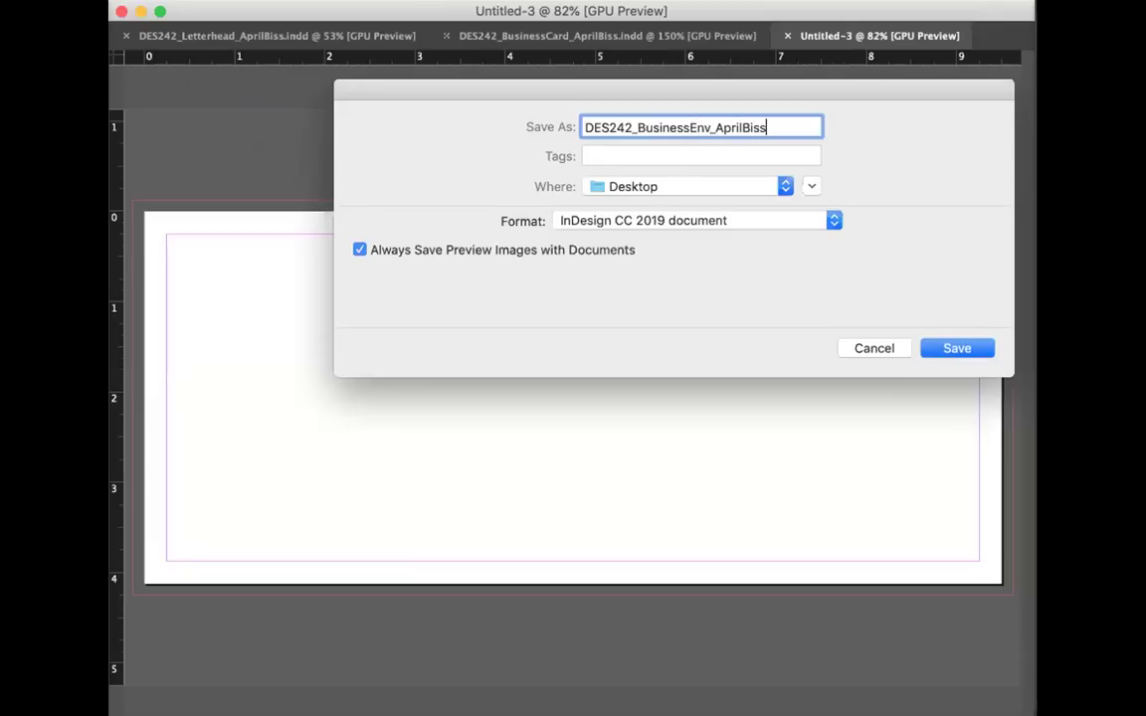
{"action": "left_click", "coordinate": [925, 348]}
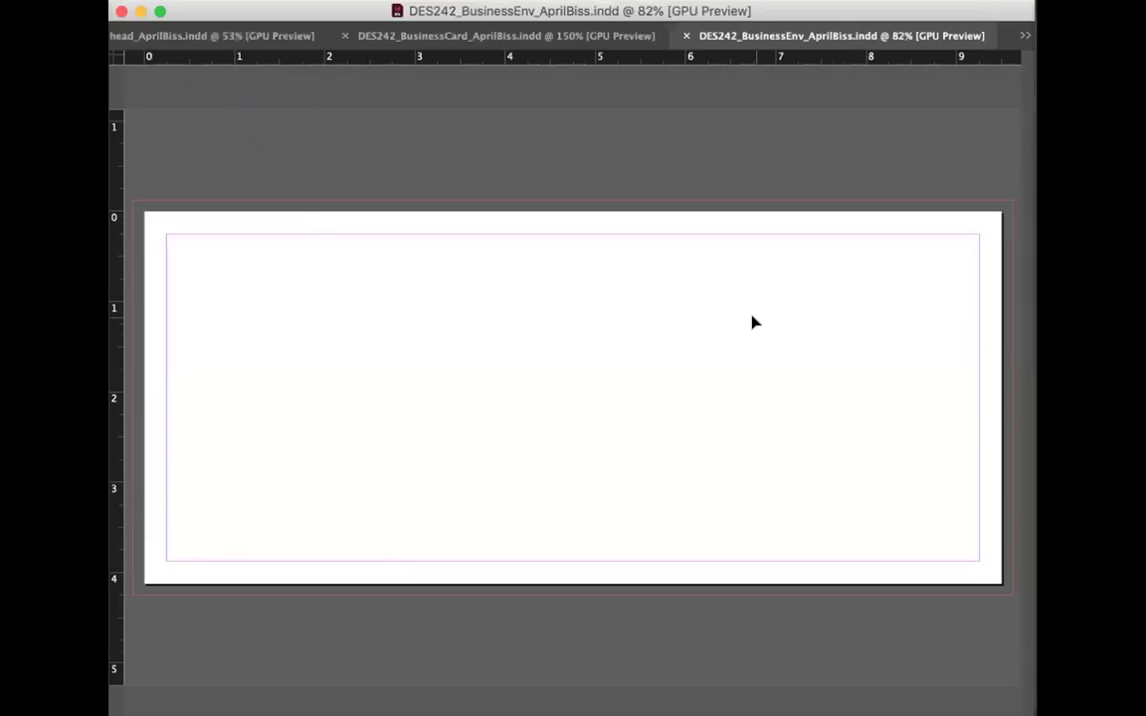
Step: Review the letterhead, business card and envelope documents in turn, comparing their page proportions, margins and bleed guides
{"action": "left_click", "coordinate": [532, 40]}
{"action": "left_click", "coordinate": [261, 36]}
{"action": "key", "text": "super+minus"}
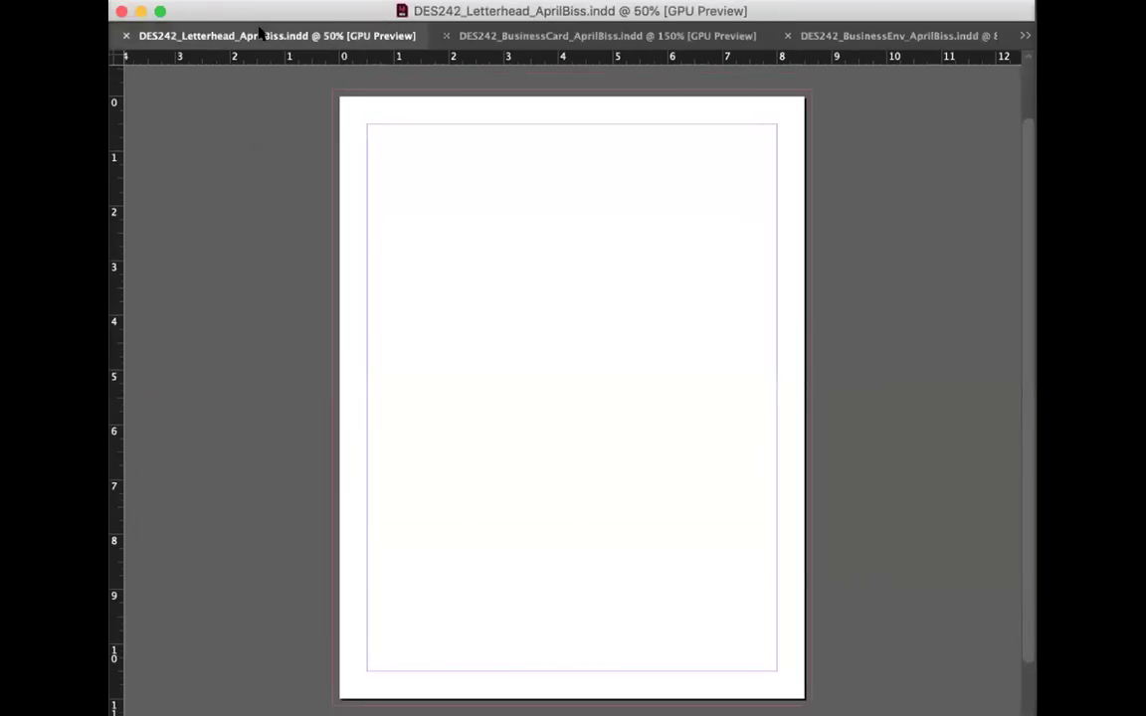
{"action": "left_click", "coordinate": [510, 37]}
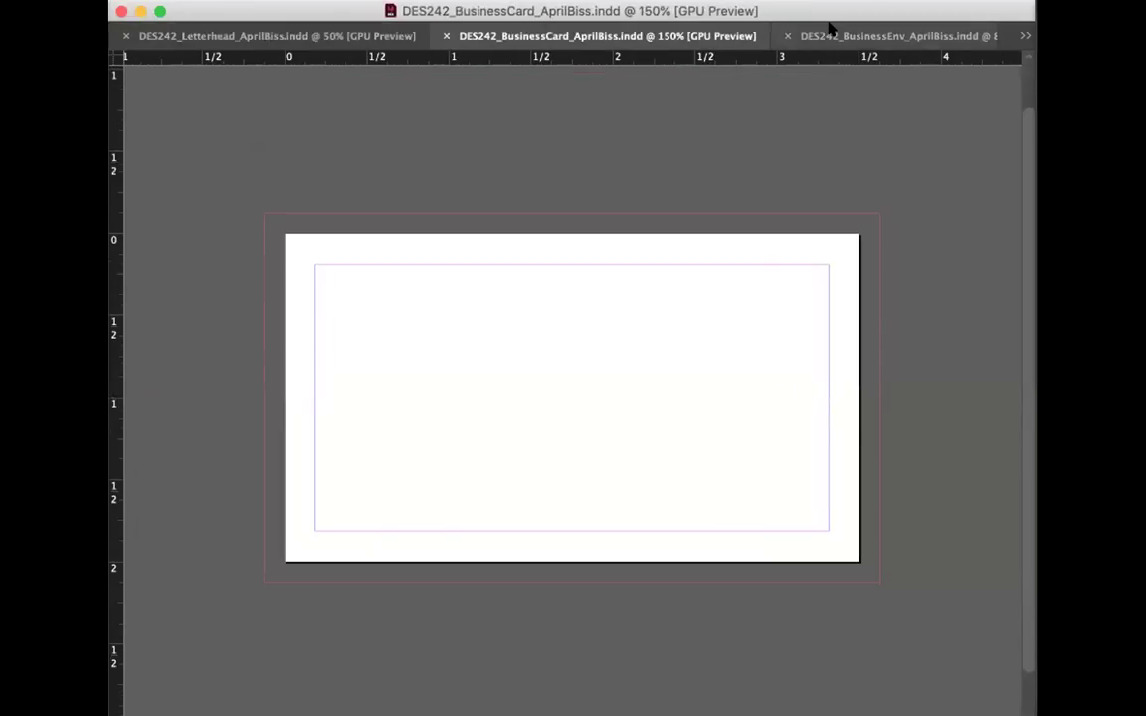
{"action": "left_click", "coordinate": [829, 31]}
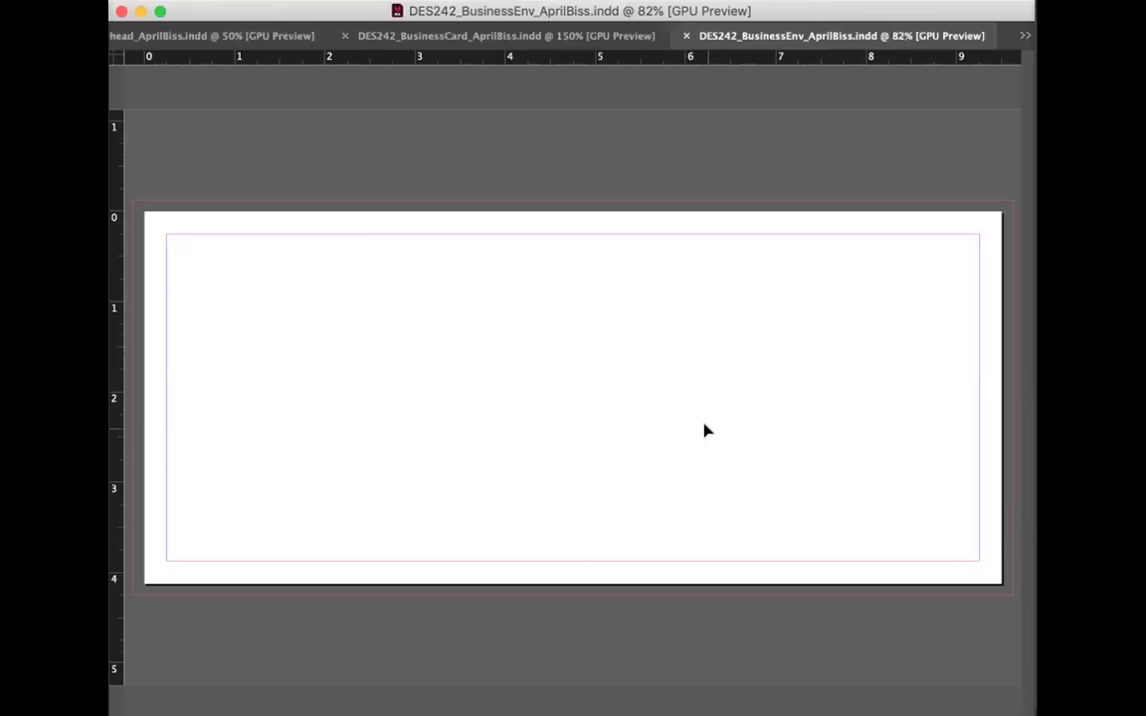
{"action": "left_click", "coordinate": [450, 36]}
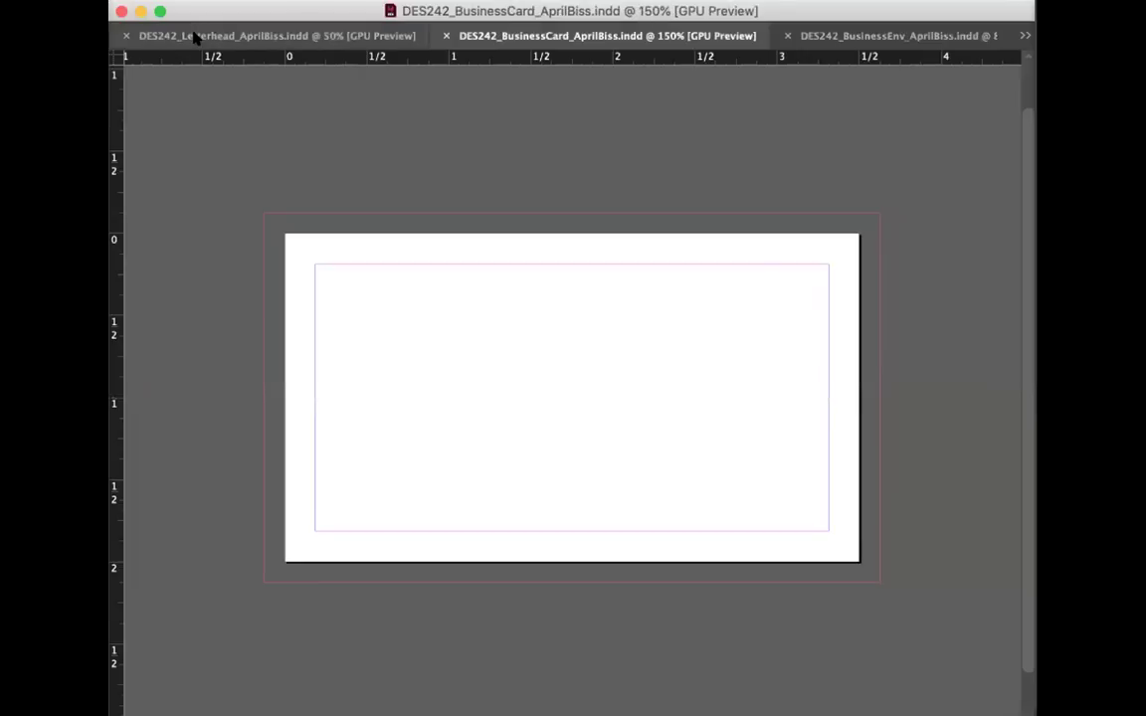
{"action": "left_click", "coordinate": [196, 37]}
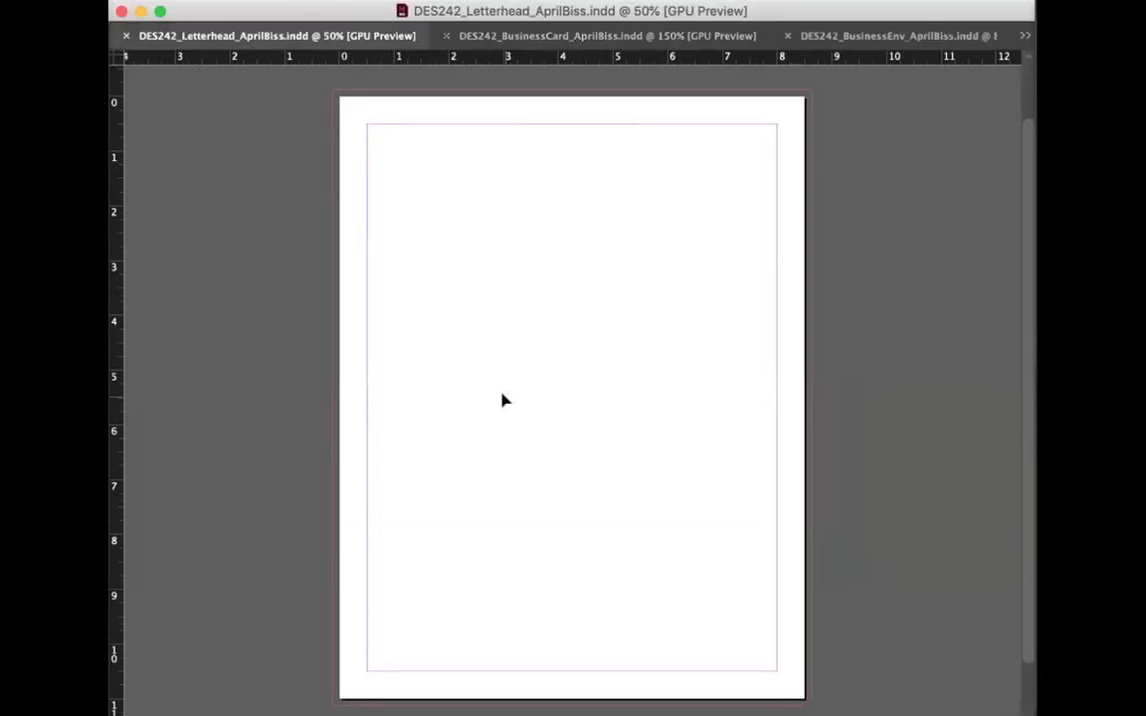
{"action": "left_click", "coordinate": [533, 36]}
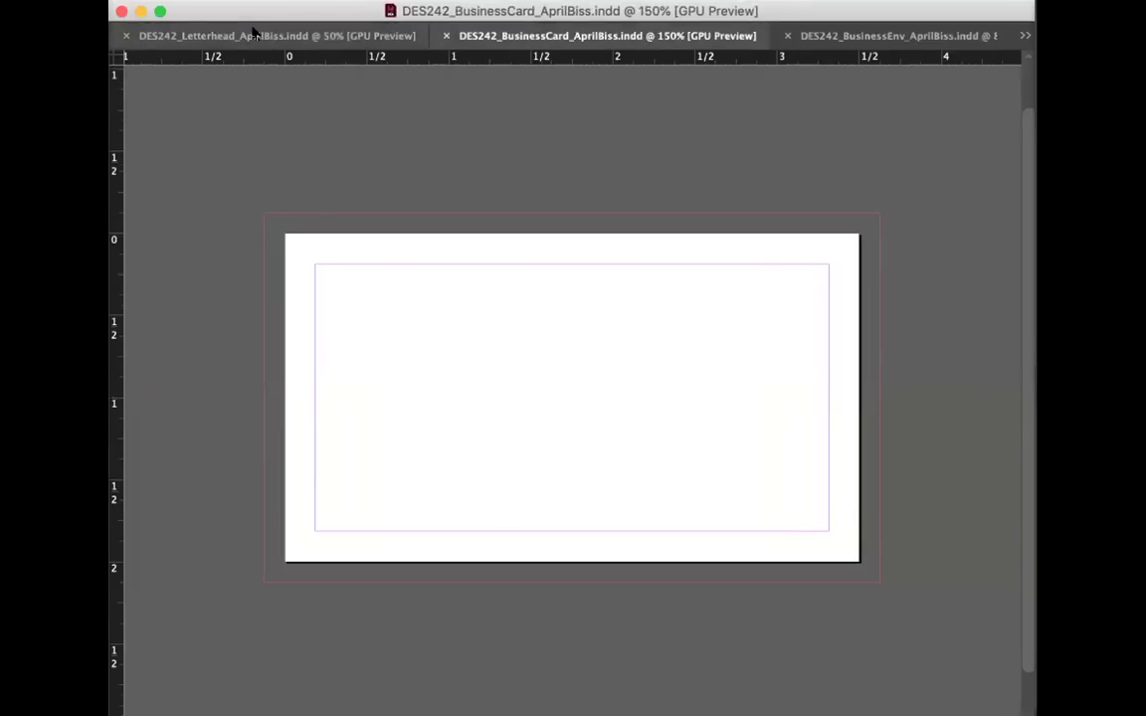
{"action": "left_click", "coordinate": [254, 36]}
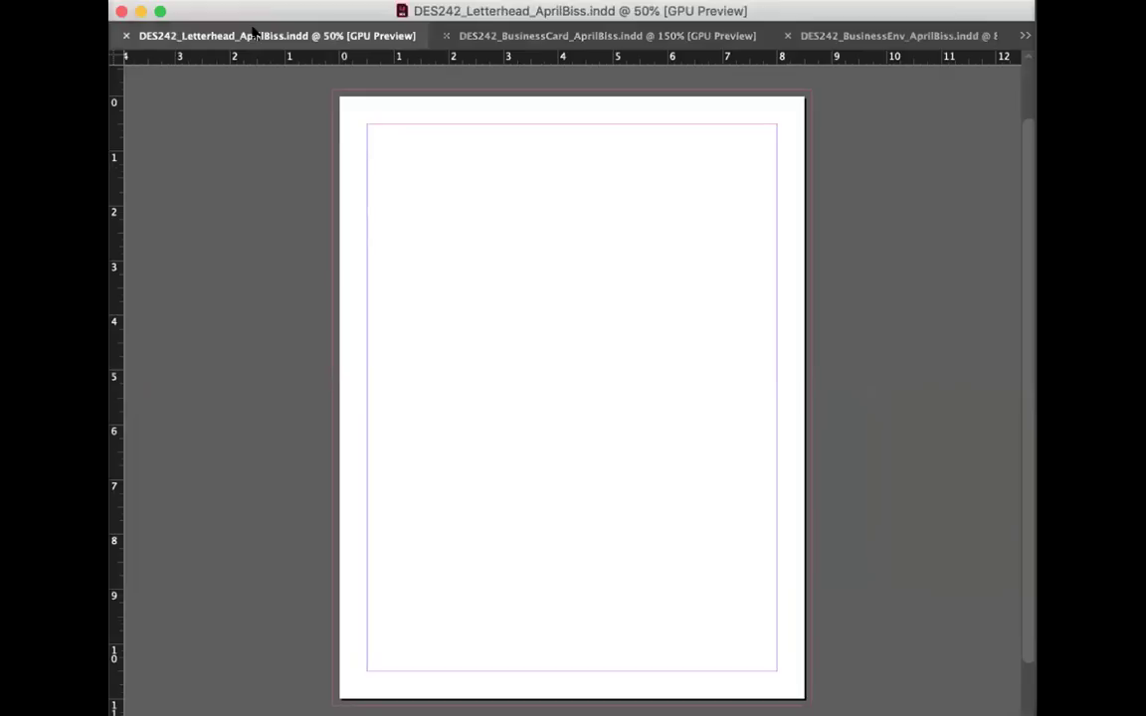
{"action": "left_click", "coordinate": [910, 36]}
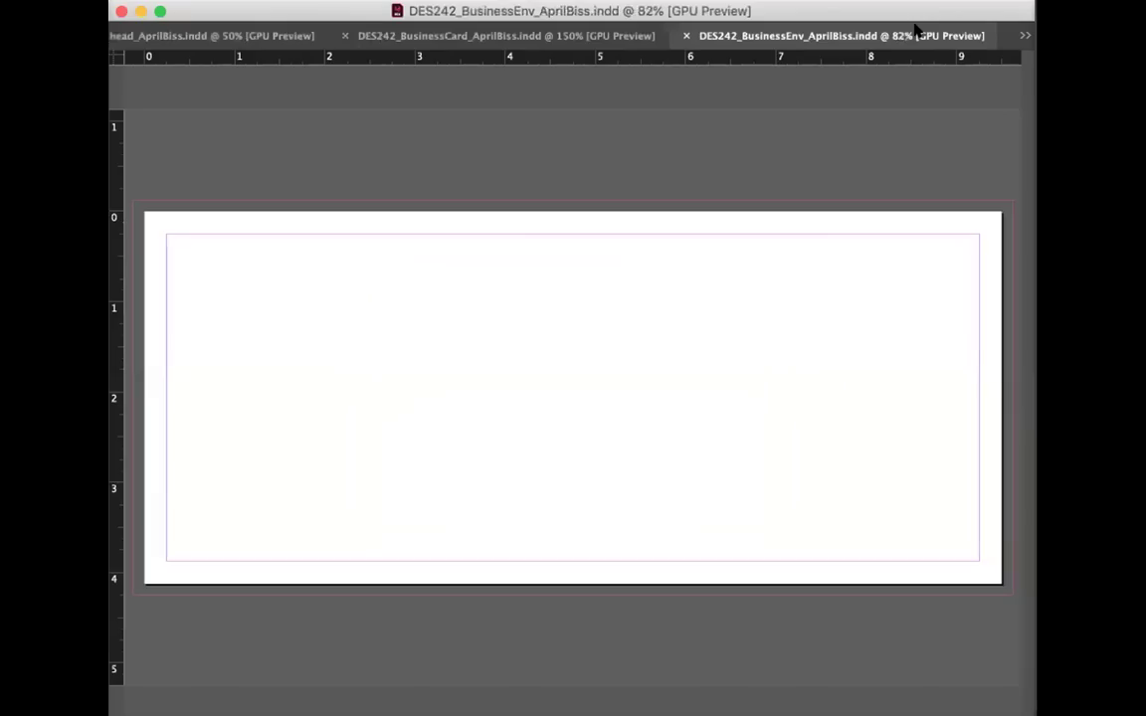
{"action": "left_click", "coordinate": [369, 36]}
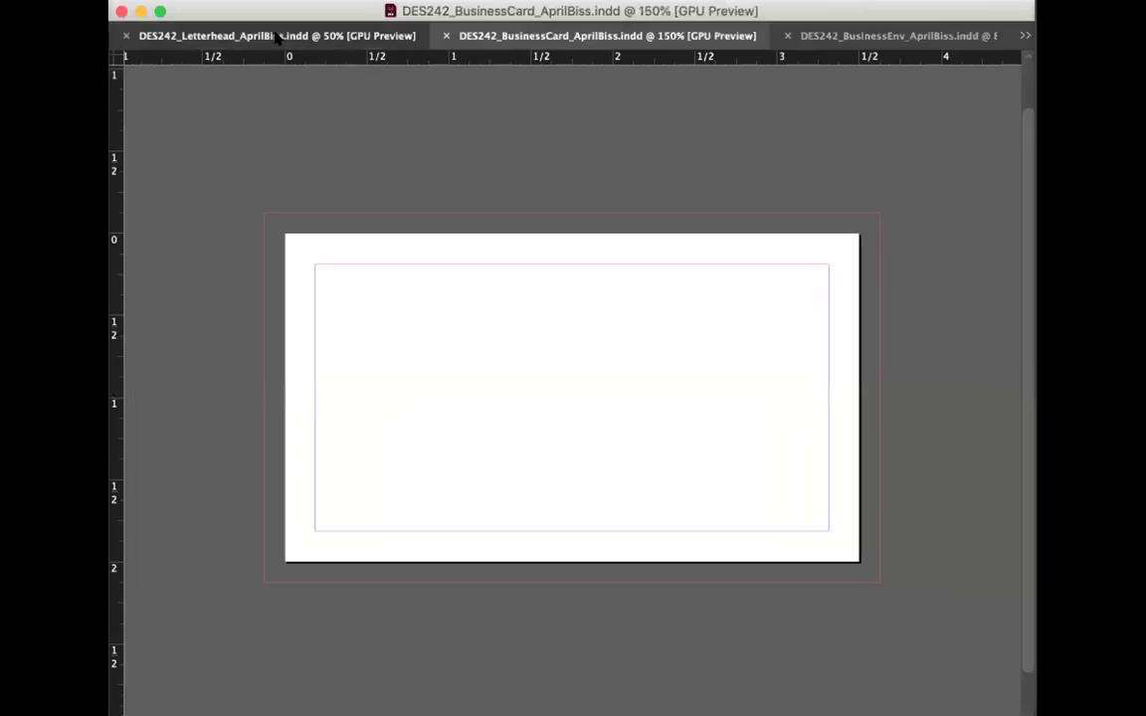
{"action": "left_click", "coordinate": [276, 36]}
Step: Draw an image frame about 1.5 in wide over the left part of the business card, spanning the margin area's full height
{"action": "left_click", "coordinate": [511, 36]}
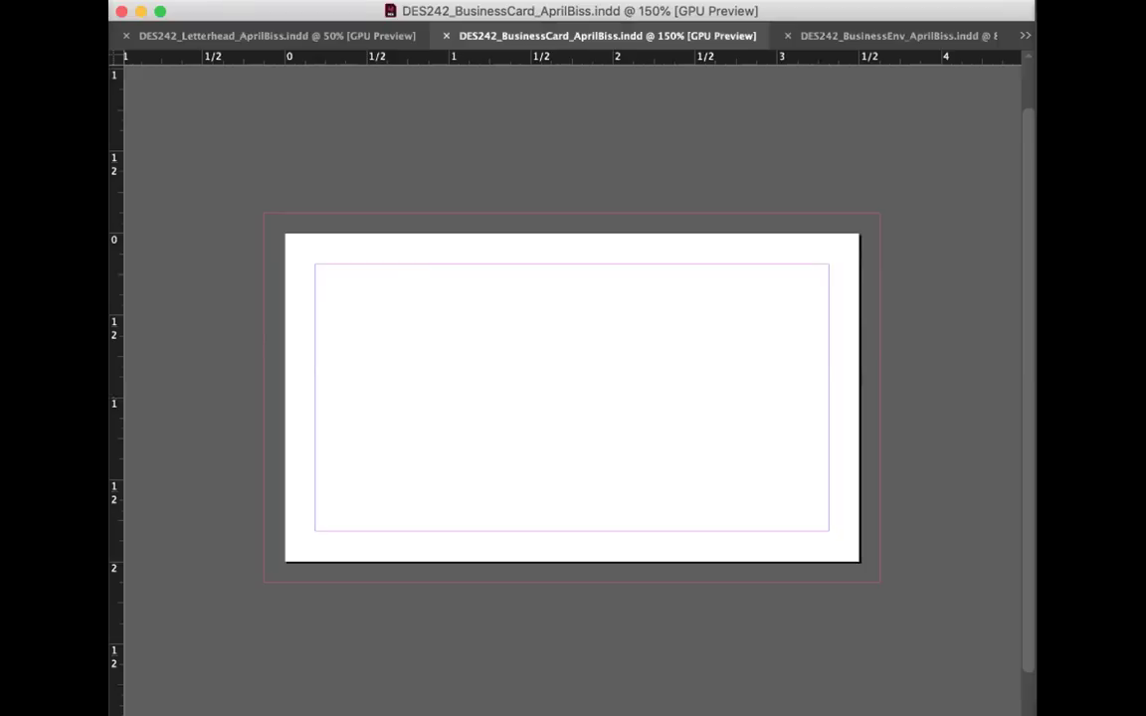
{"action": "left_click_drag", "start_coordinate": [314, 264], "coordinate": [559, 527]}
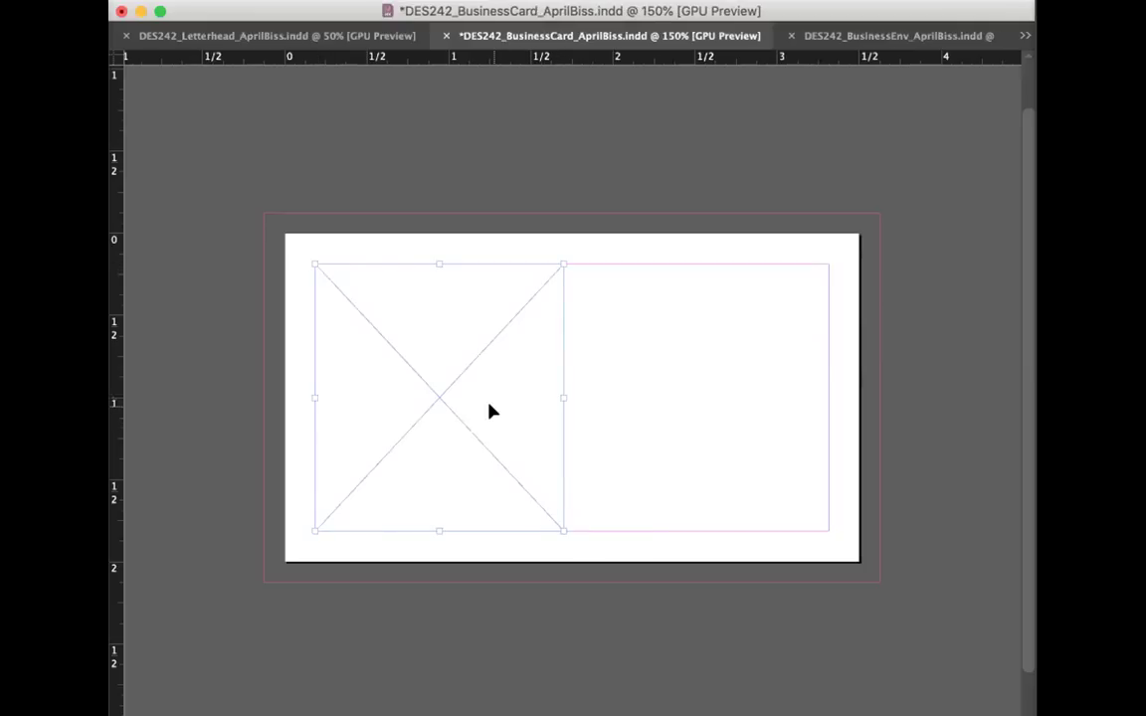
Step: Begin placing an image in the frame and browse Dropbox to the DES242 live lectures' Week 4, LL1, Assign 4 Demo folder
{"action": "key", "text": "super+d"}
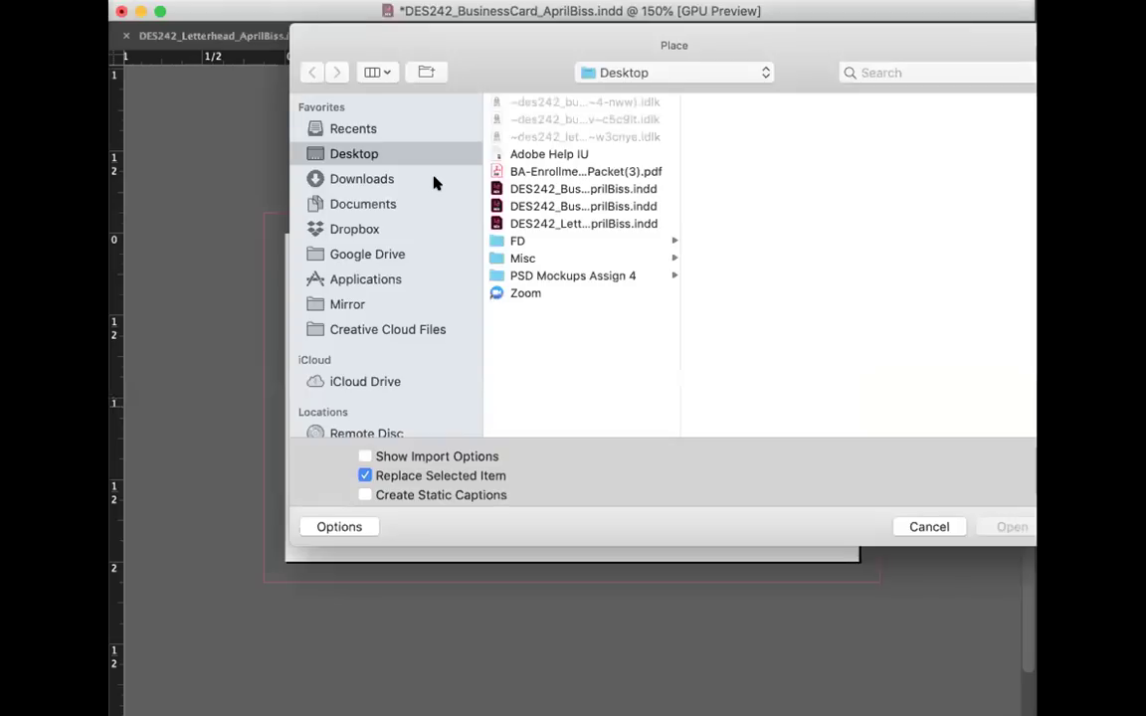
{"action": "left_click", "coordinate": [368, 256]}
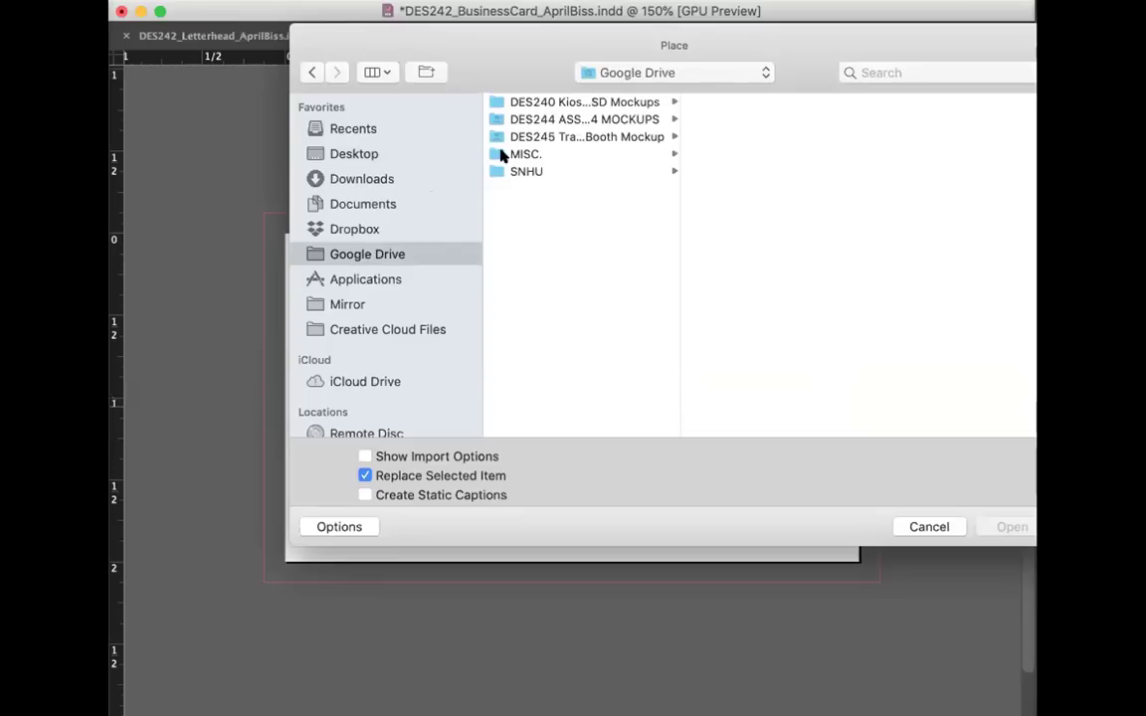
{"action": "left_click", "coordinate": [385, 229]}
{"action": "left_click", "coordinate": [550, 119]}
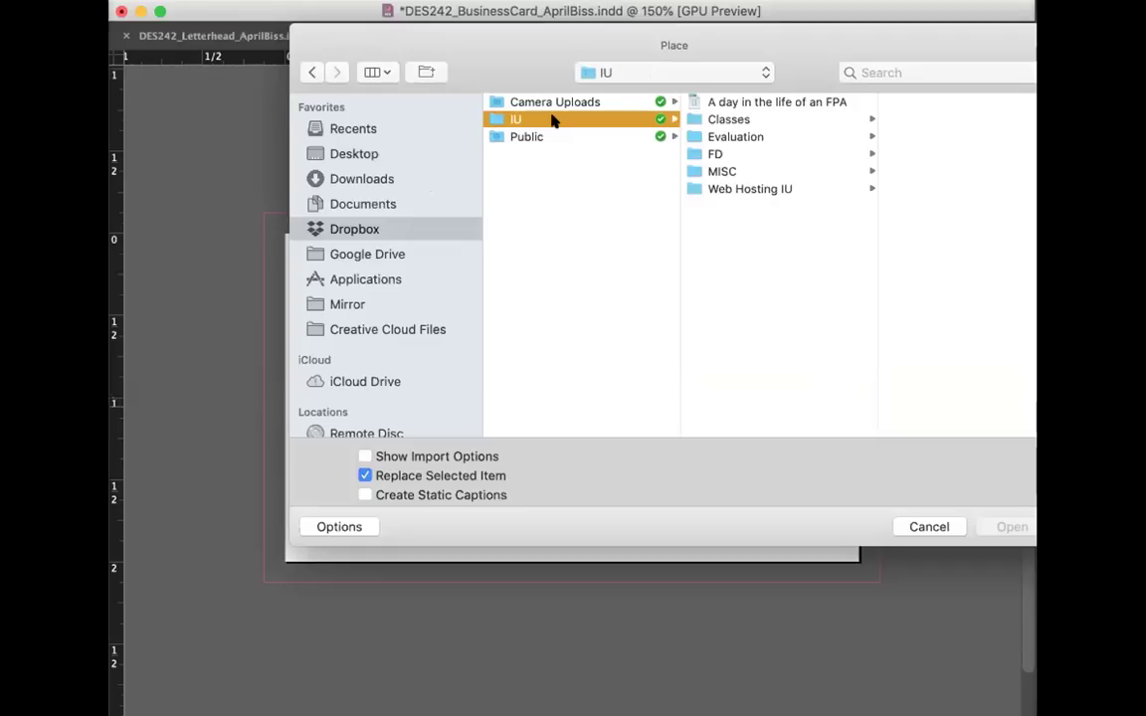
{"action": "left_click", "coordinate": [746, 117]}
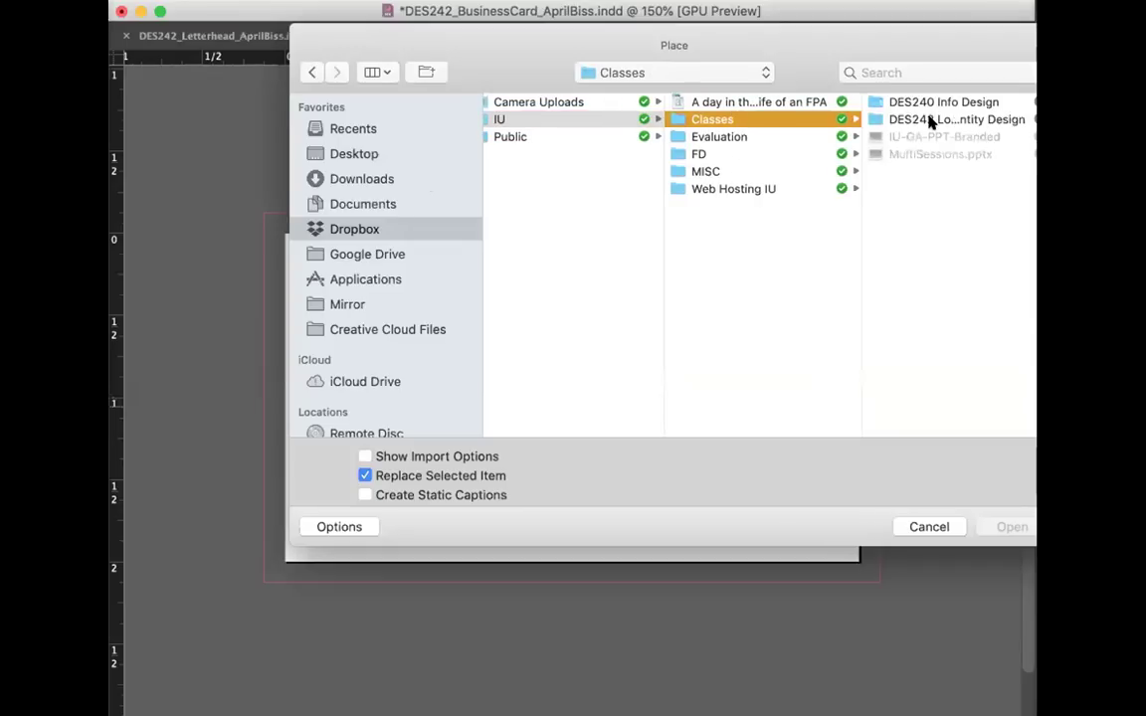
{"action": "left_click", "coordinate": [931, 119]}
{"action": "left_click_drag", "start_coordinate": [939, 48], "coordinate": [834, 65]}
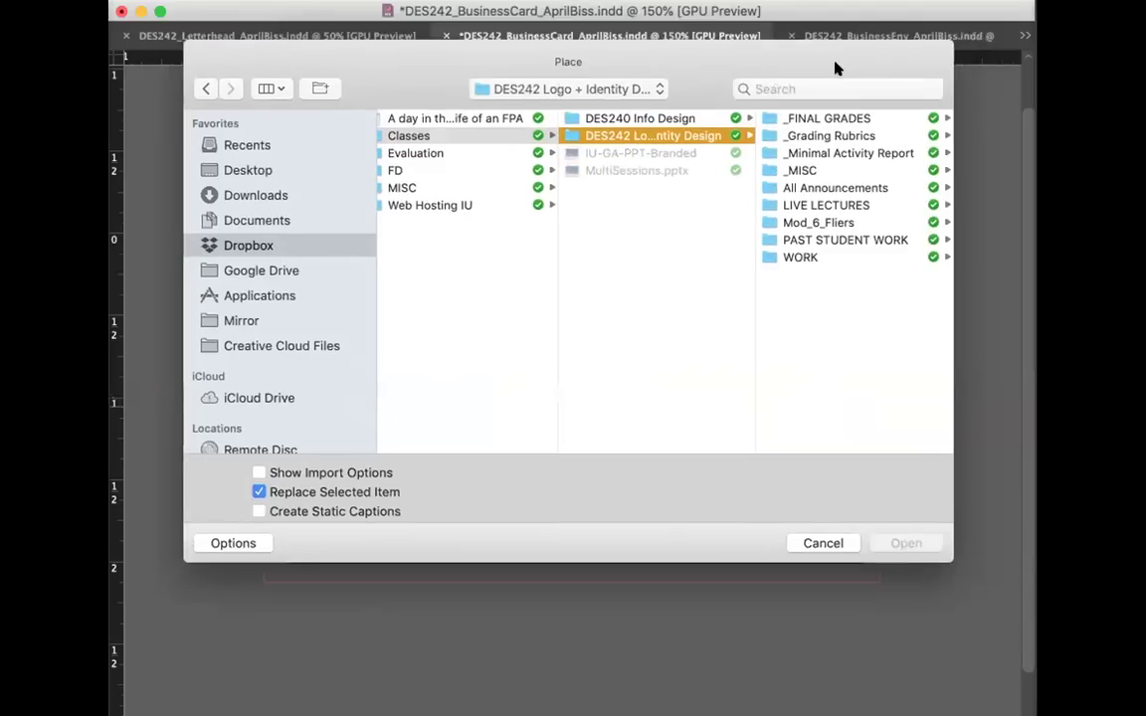
{"action": "left_click", "coordinate": [819, 258]}
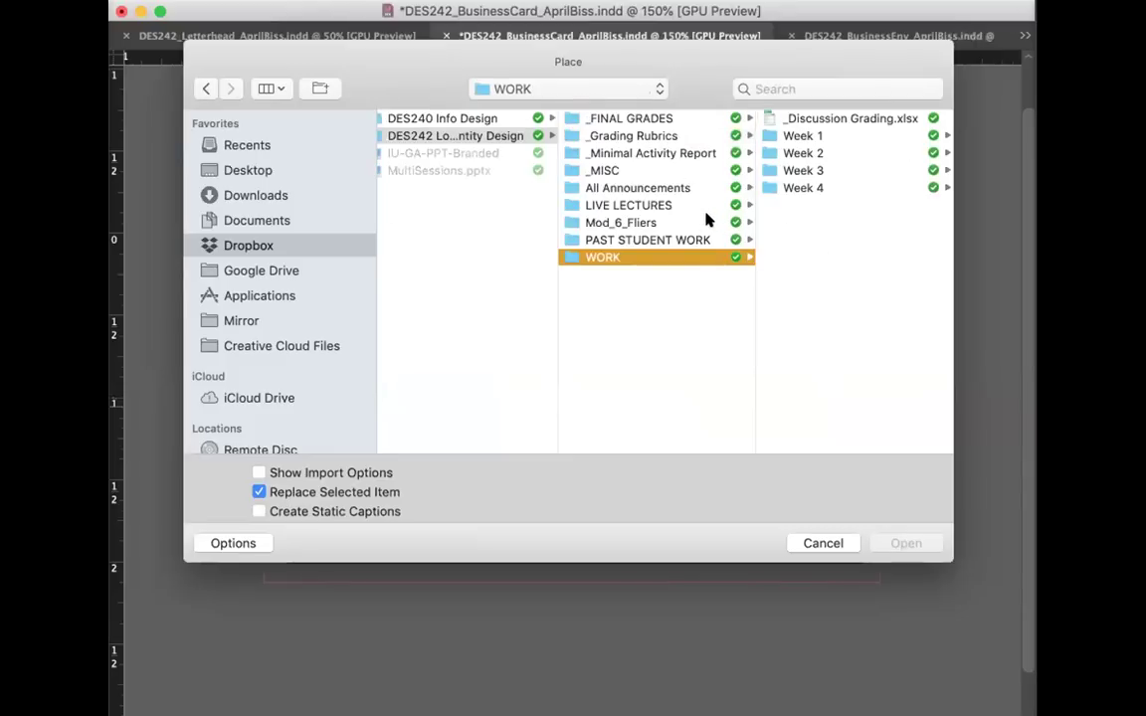
{"action": "left_click", "coordinate": [669, 205]}
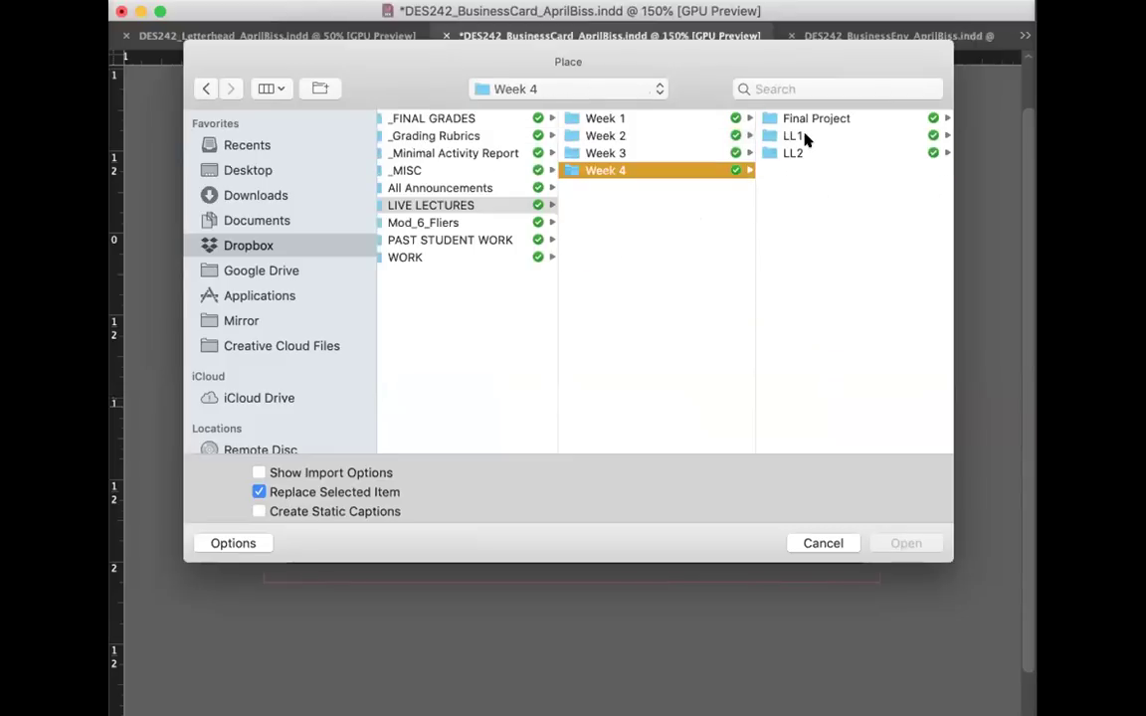
{"action": "left_click", "coordinate": [806, 137]}
{"action": "left_click", "coordinate": [799, 117]}
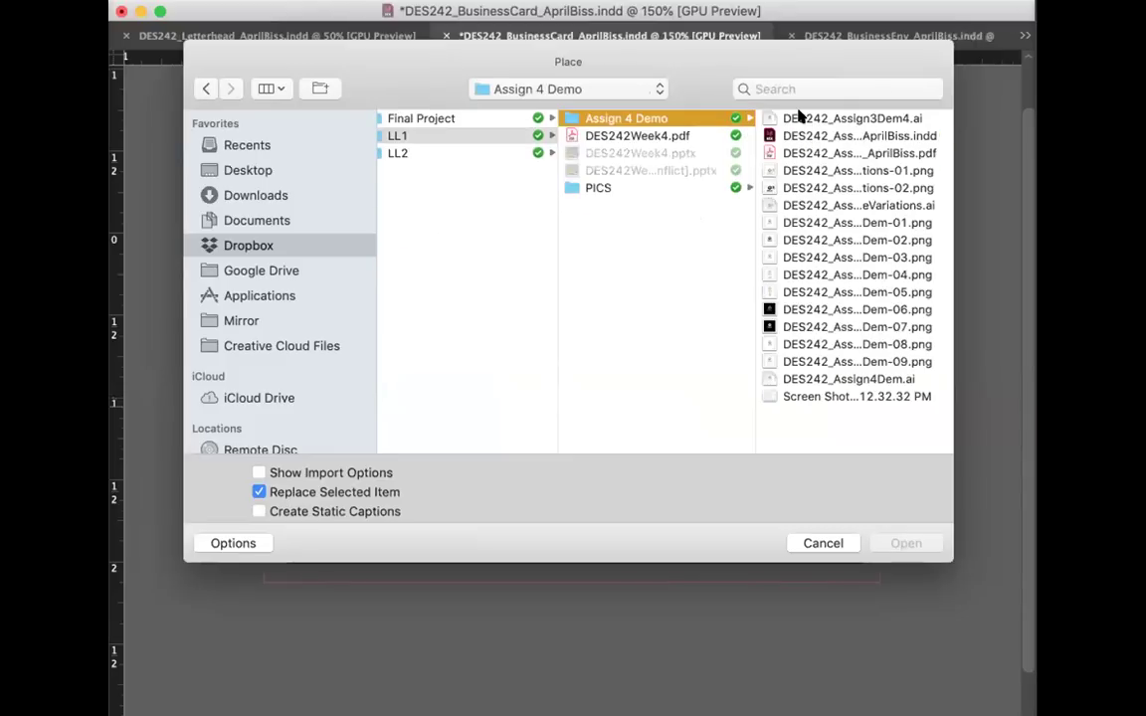
Step: Preview the logo PNG files and place DES242_Assign4Dem-01.png in the business card's frame
{"action": "left_click", "coordinate": [802, 170]}
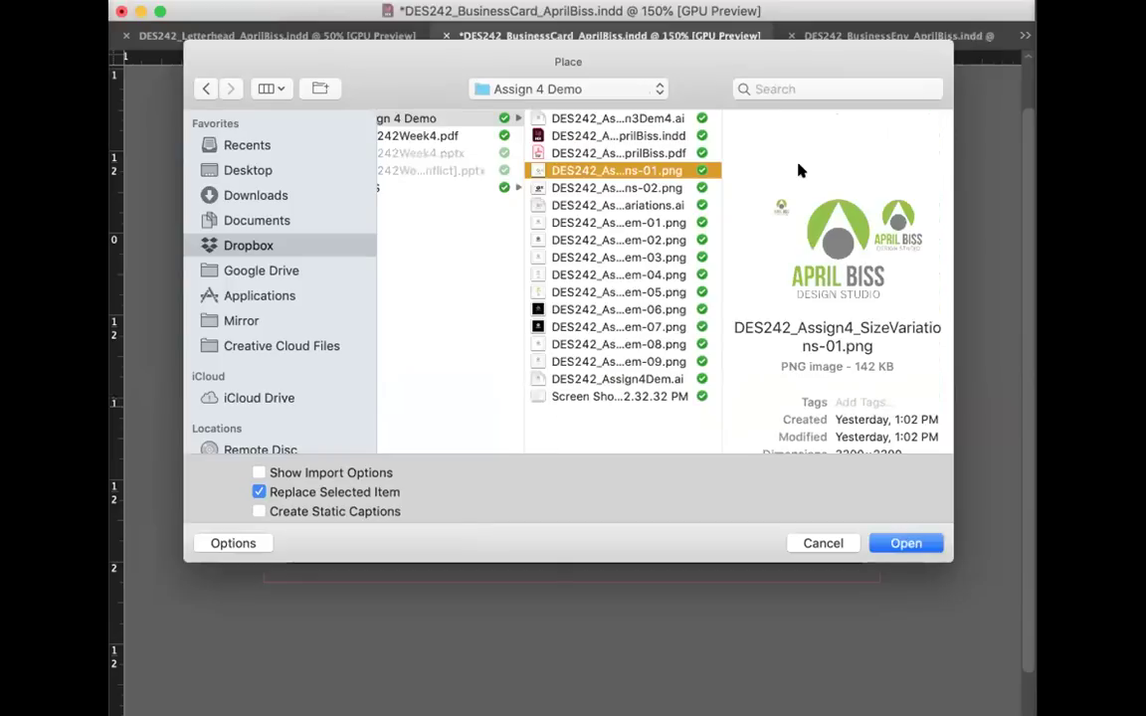
{"action": "key", "text": "Down"}
{"action": "key", "text": "Down"}
{"action": "key", "text": "Down"}
{"action": "key", "text": "Down"}
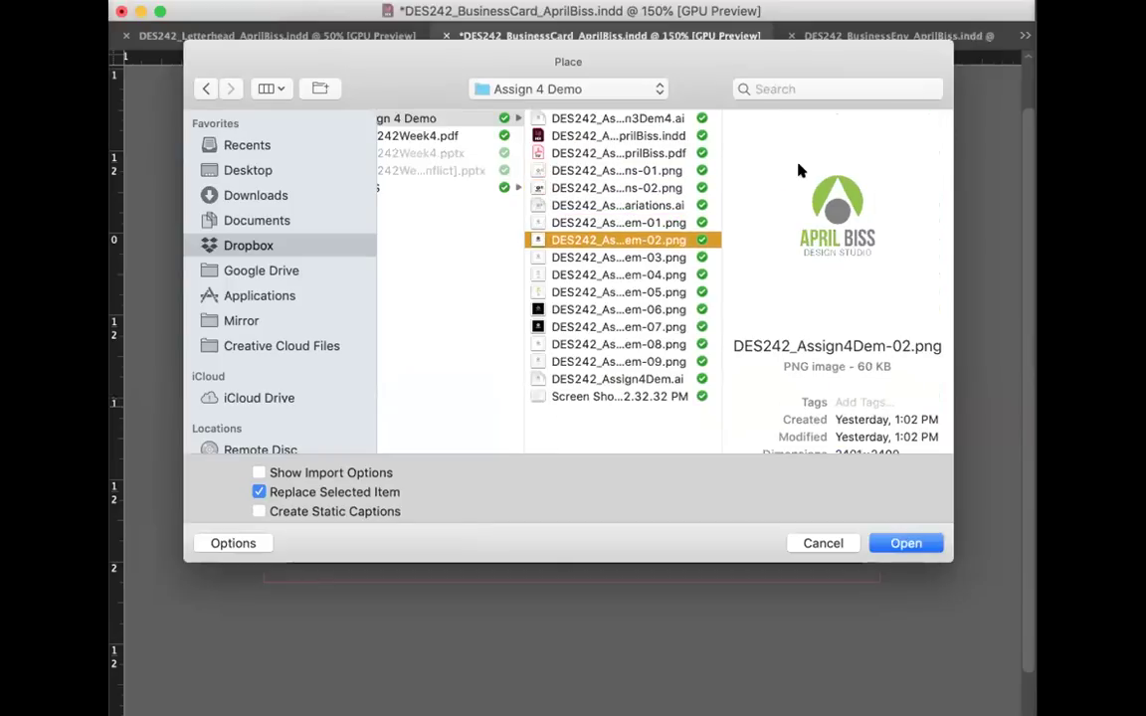
{"action": "key", "text": "Up"}
{"action": "left_click", "coordinate": [898, 541]}
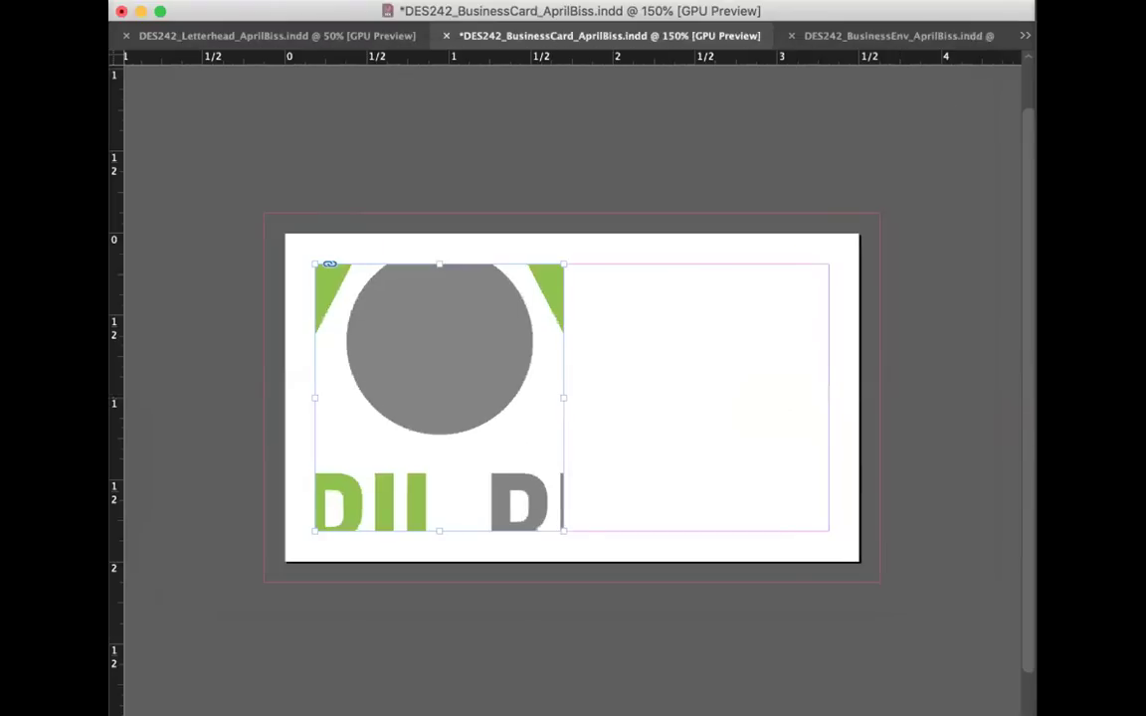
Step: Fit the placed logo proportionally to its frame on the business card
{"action": "left_click", "coordinate": [293, 0]}
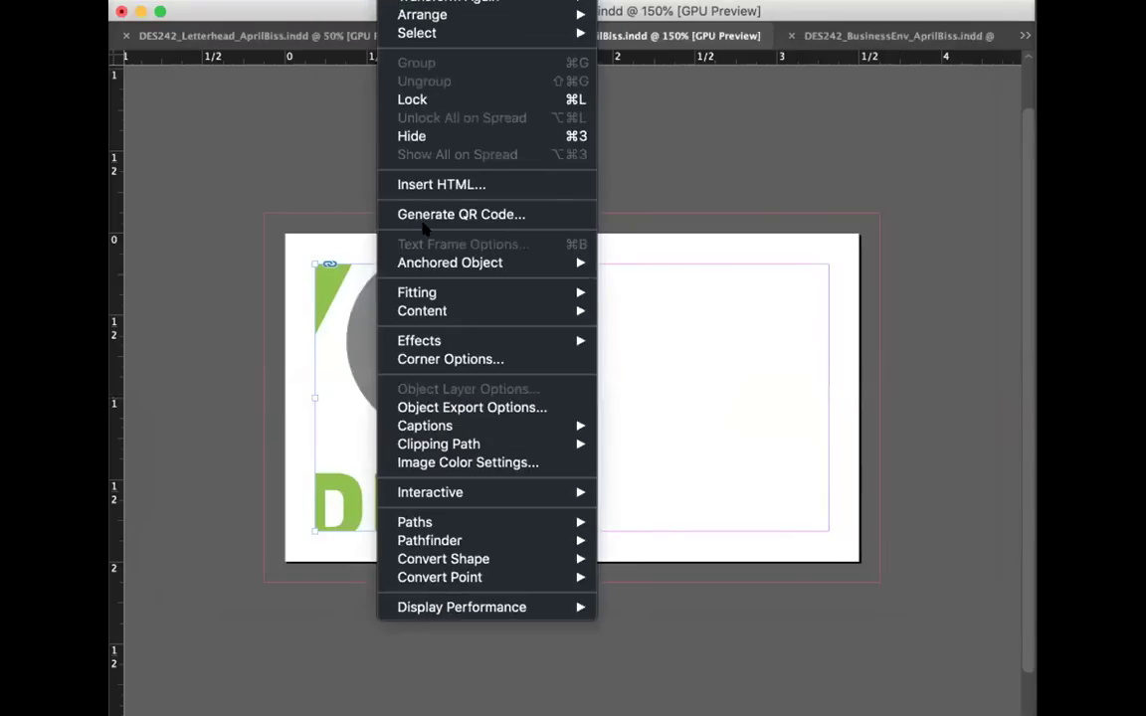
{"action": "mouse_move", "coordinate": [432, 297]}
{"action": "left_click", "coordinate": [631, 291]}
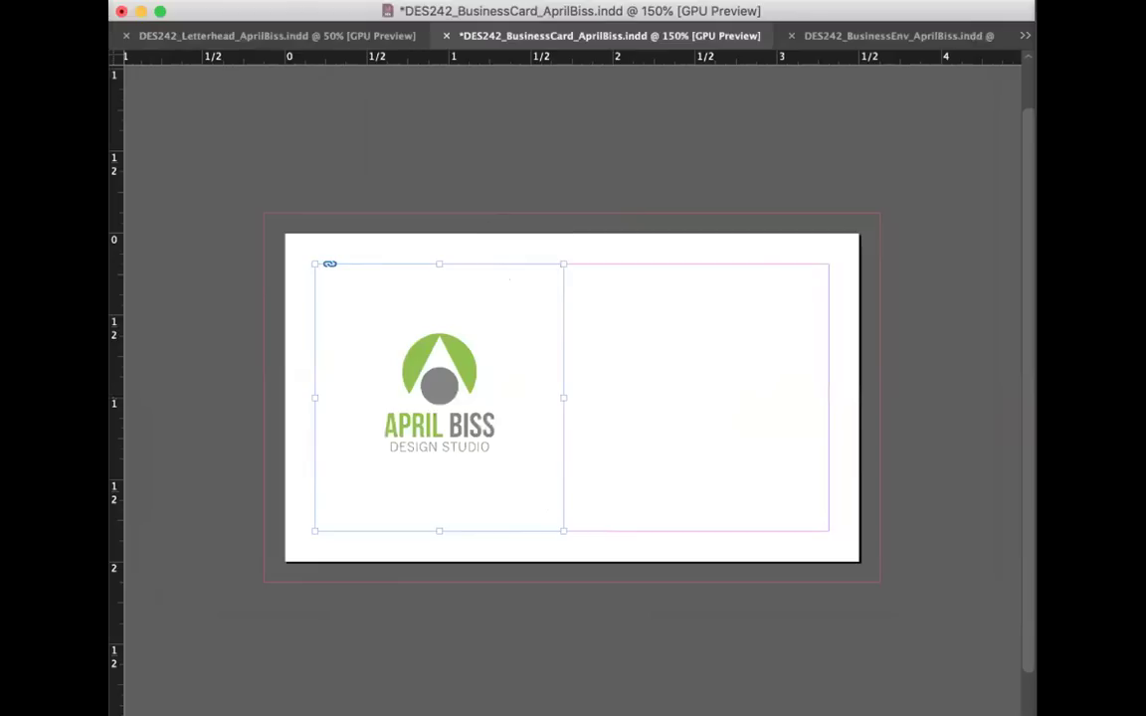
Step: Draw a text frame about 1.56 in wide and 1.63 in high beside the logo, filling the rest of the card's margin area
{"action": "left_click", "coordinate": [328, 154]}
{"action": "left_click", "coordinate": [512, 481]}
{"action": "left_click", "coordinate": [563, 604]}
{"action": "left_click_drag", "start_coordinate": [572, 264], "coordinate": [827, 530]}
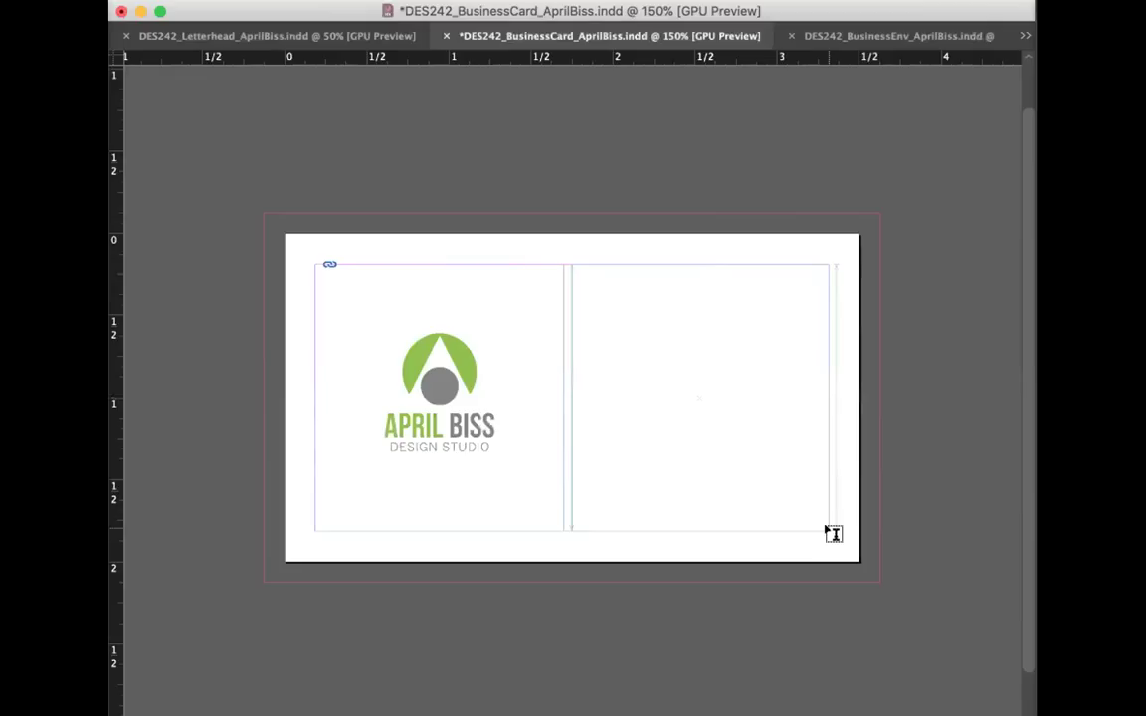
Step: Enter the cardholder's name and the lines Phone number, Web address, Email address and Mailing address in the frame, and select the phone line
{"action": "type", "text": "April Biss"}
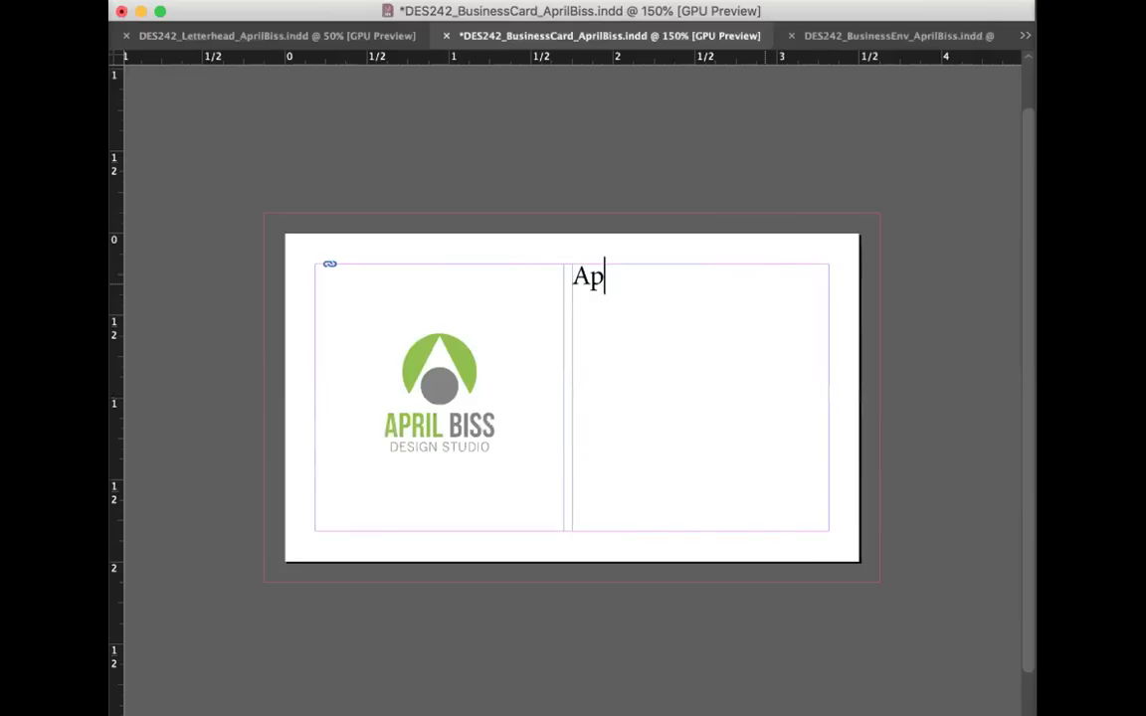
{"action": "key", "text": "Return"}
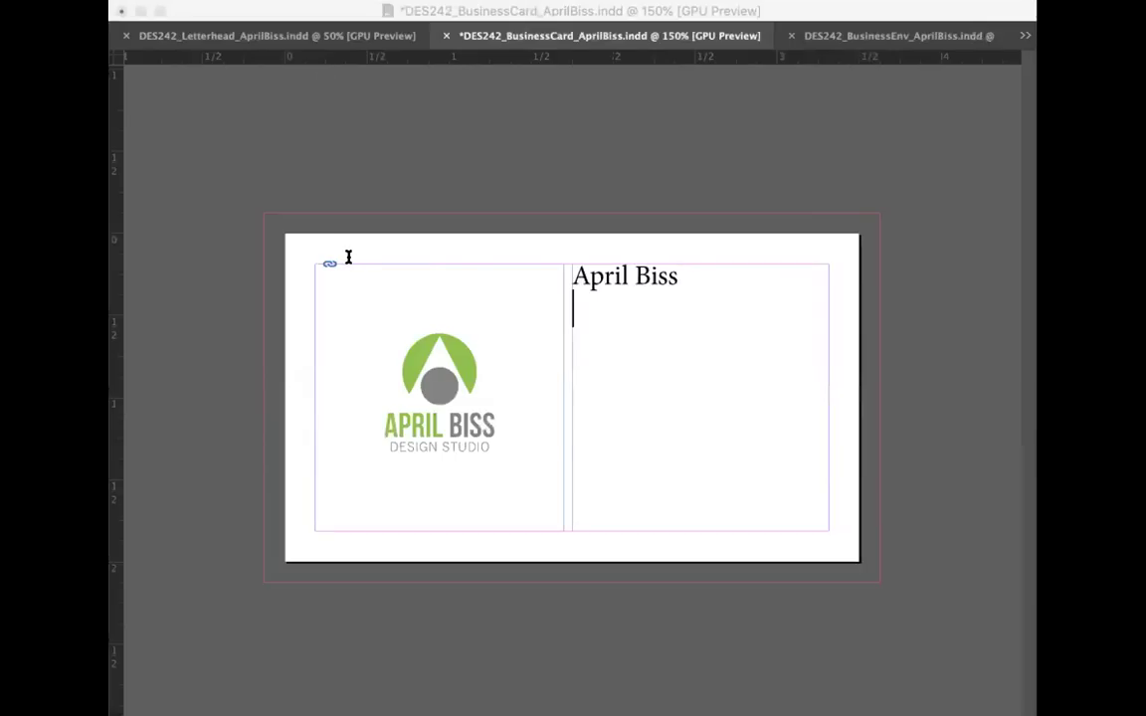
{"action": "left_click", "coordinate": [964, 310]}
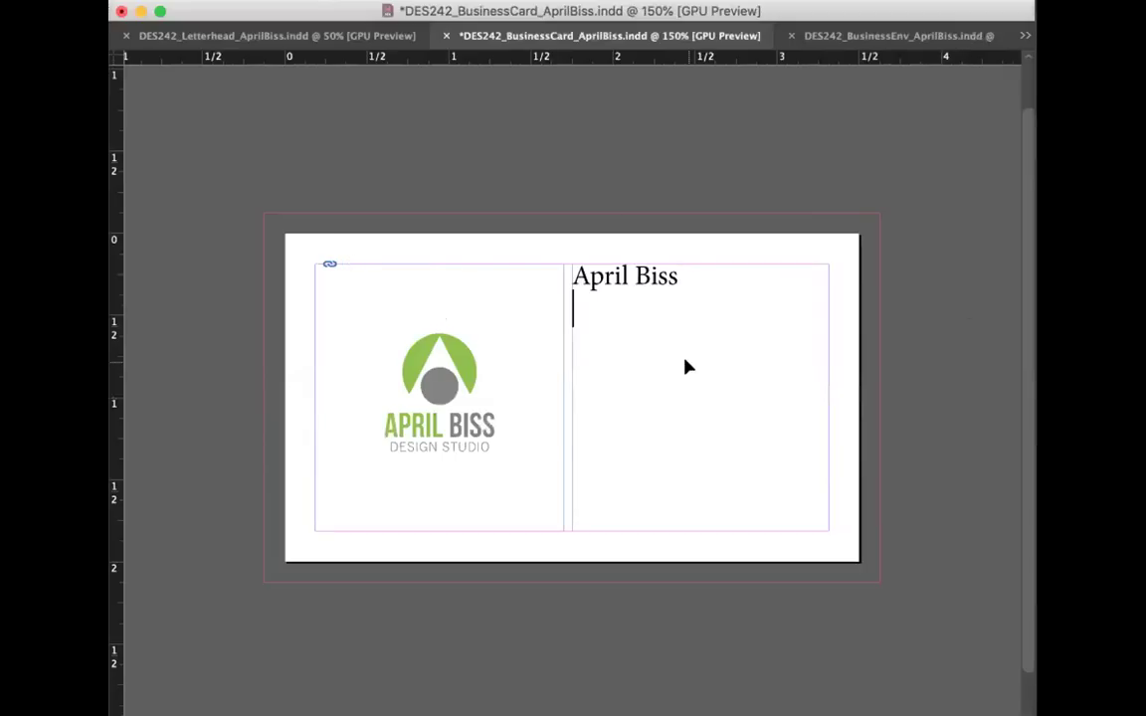
{"action": "type", "text": "Phone number Web address Email address Mailing address"}
{"action": "left_click_drag", "start_coordinate": [736, 310], "coordinate": [537, 295]}
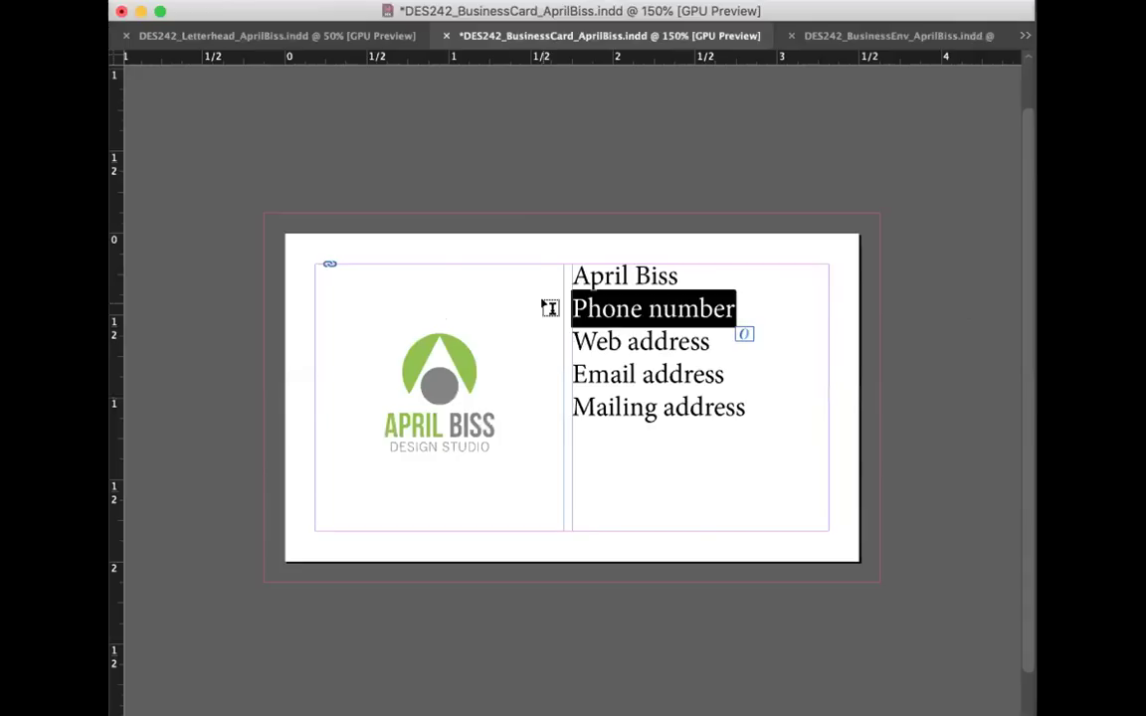
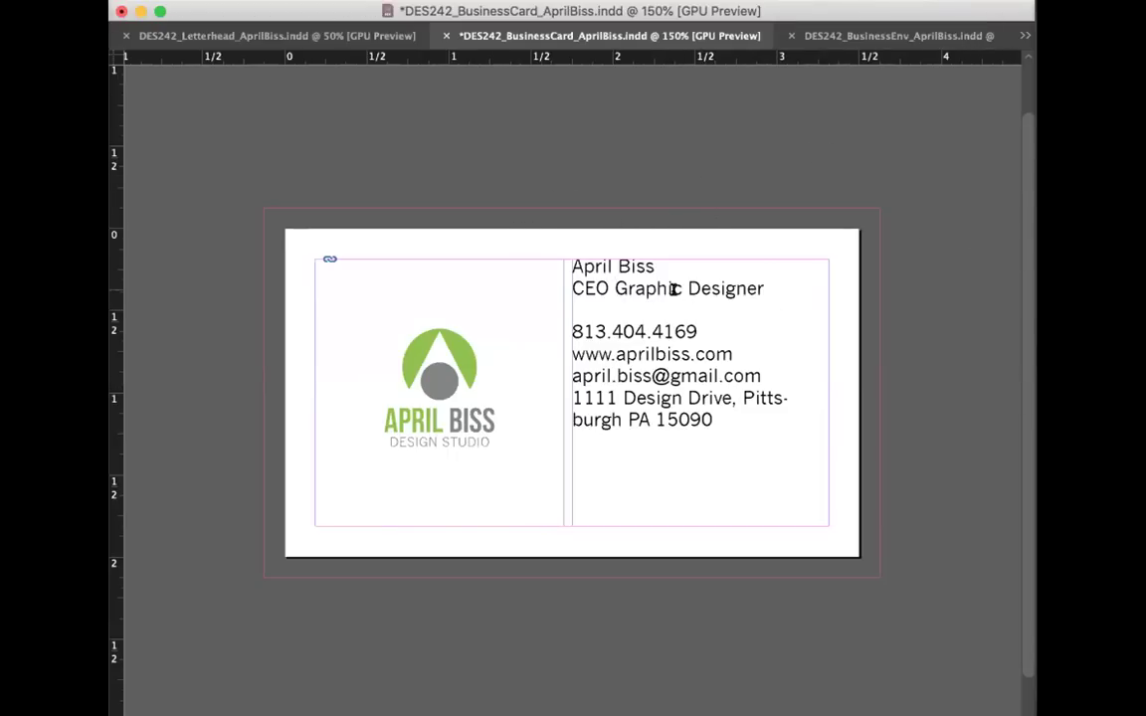
{"action": "left_click_drag", "start_coordinate": [775, 280], "coordinate": [531, 257]}
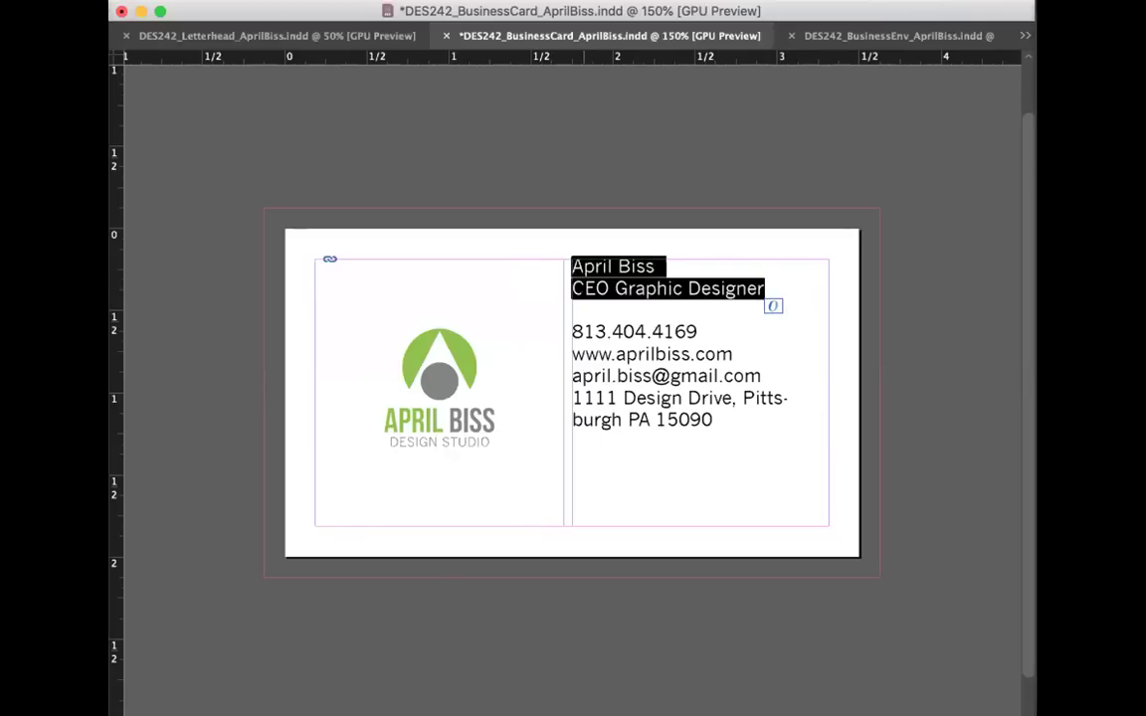
{"action": "left_click_drag", "start_coordinate": [793, 280], "coordinate": [486, 277]}
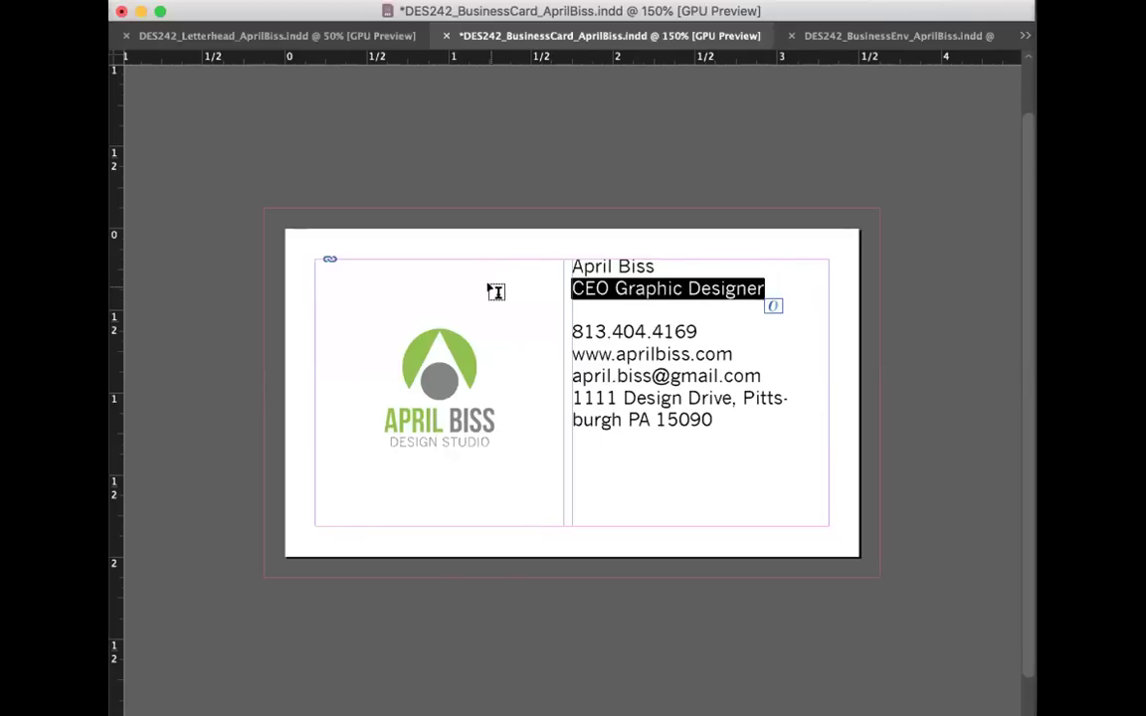
{"action": "left_click", "coordinate": [620, 355]}
{"action": "left_click_drag", "start_coordinate": [570, 328], "coordinate": [749, 421]}
{"action": "left_click", "coordinate": [734, 376]}
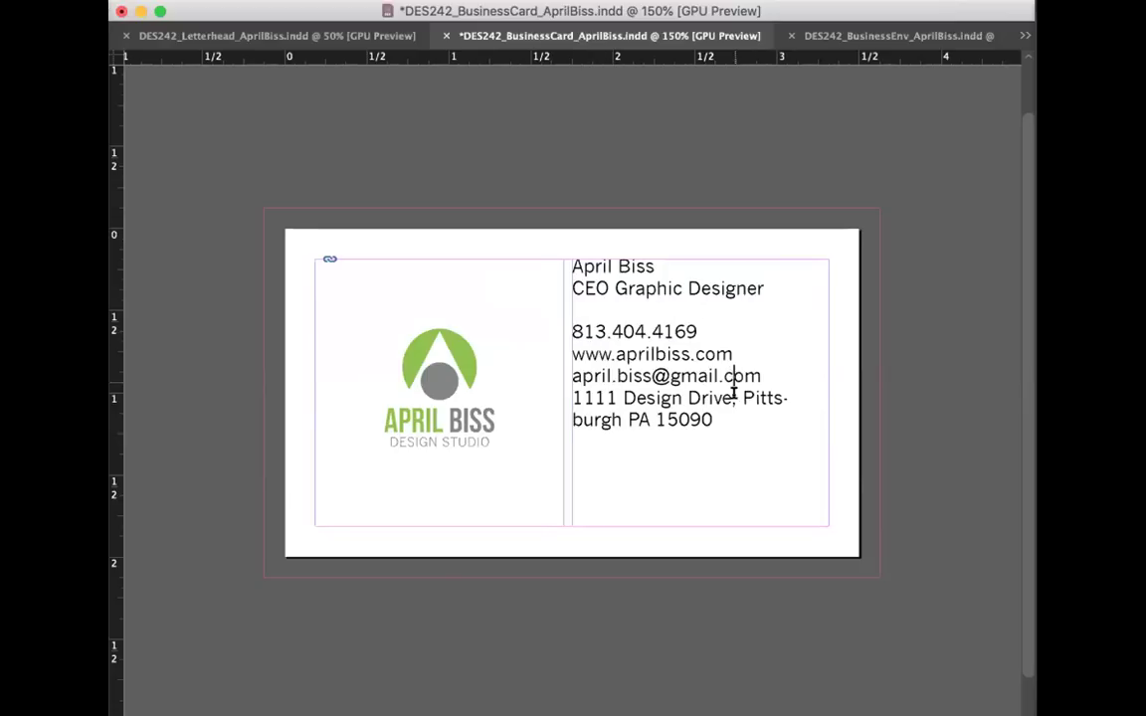
Step: Break the mailing address onto a new line before the city and insert a blank line between the e-mail and the address
{"action": "left_click", "coordinate": [738, 399]}
{"action": "key", "text": "shift+Return"}
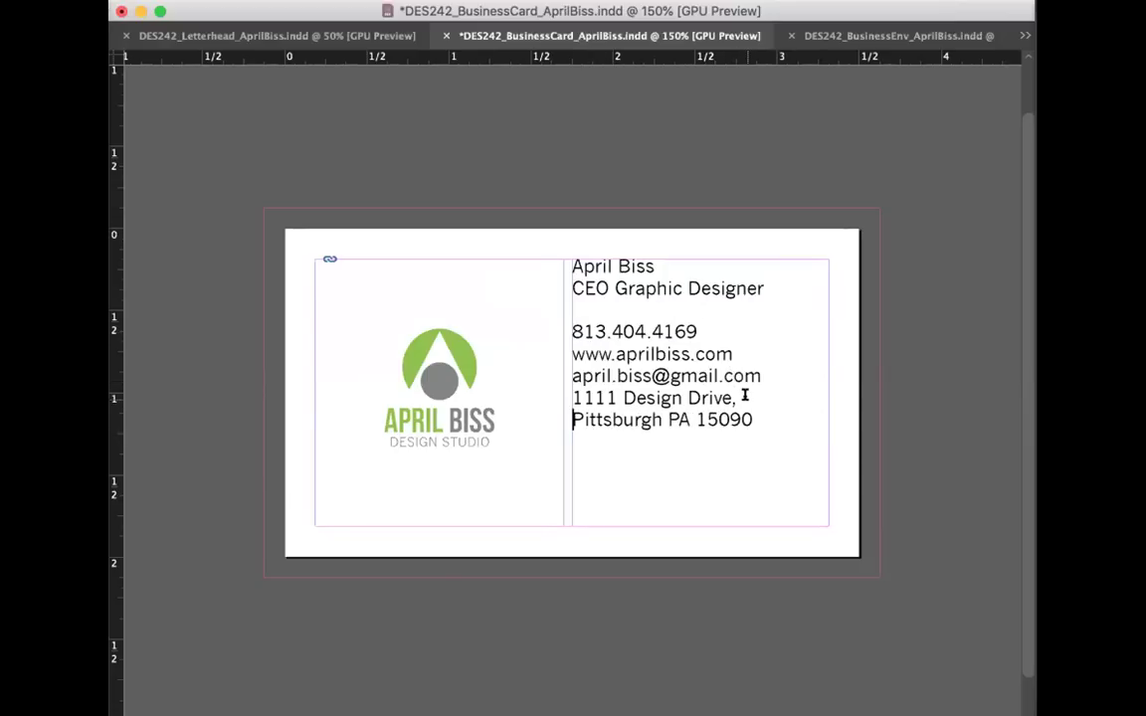
{"action": "left_click", "coordinate": [760, 374]}
{"action": "key", "text": "Return"}
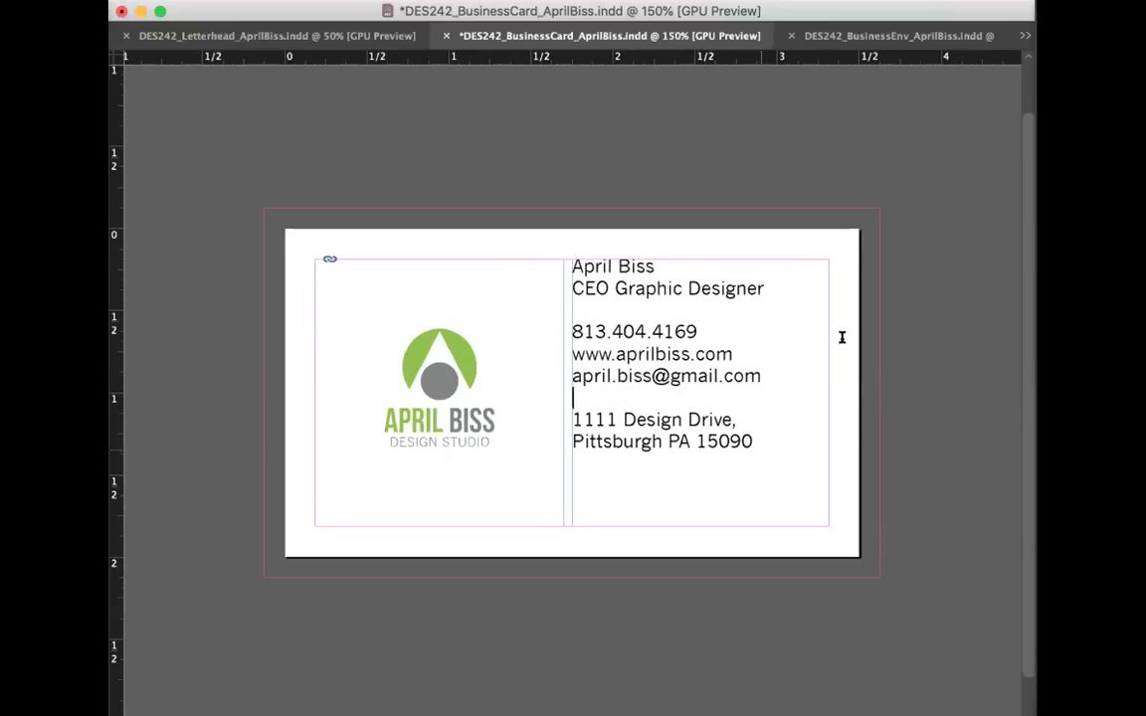
Step: Set the cardholder's name on the business card in Bebas Neue at 11 pt
{"action": "left_click_drag", "start_coordinate": [1021, 10], "coordinate": [871, 10]}
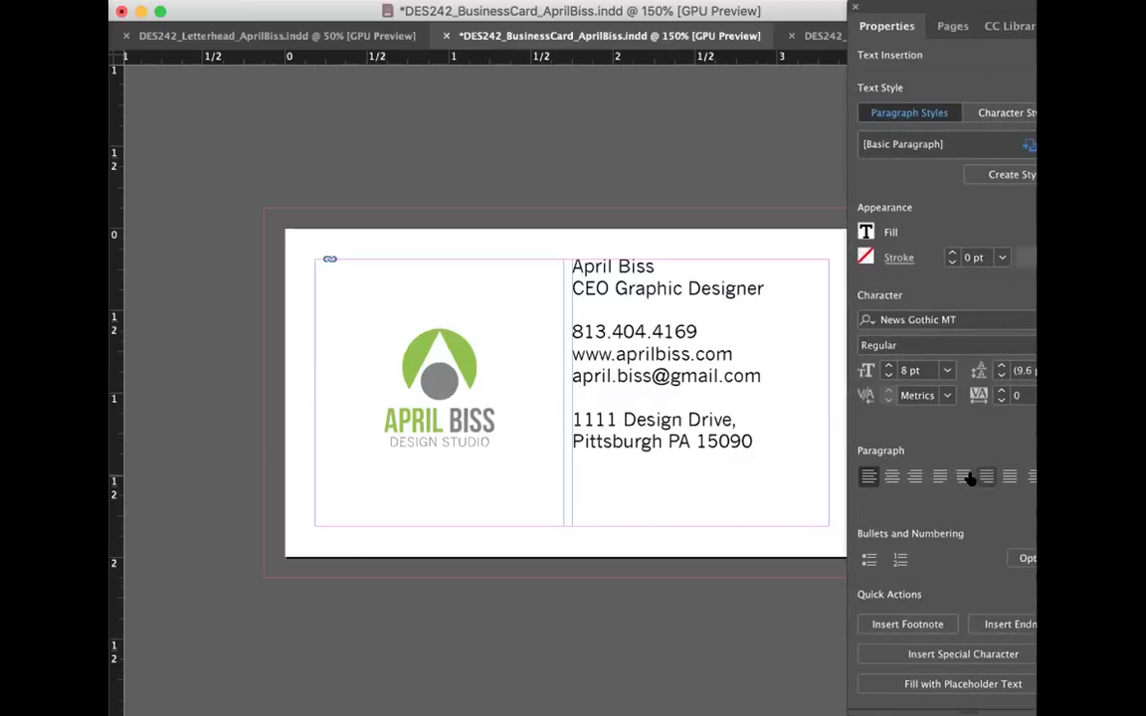
{"action": "left_click", "coordinate": [654, 376]}
{"action": "left_click_drag", "start_coordinate": [764, 288], "coordinate": [515, 246]}
{"action": "left_click", "coordinate": [623, 264]}
{"action": "triple_click", "coordinate": [623, 263]}
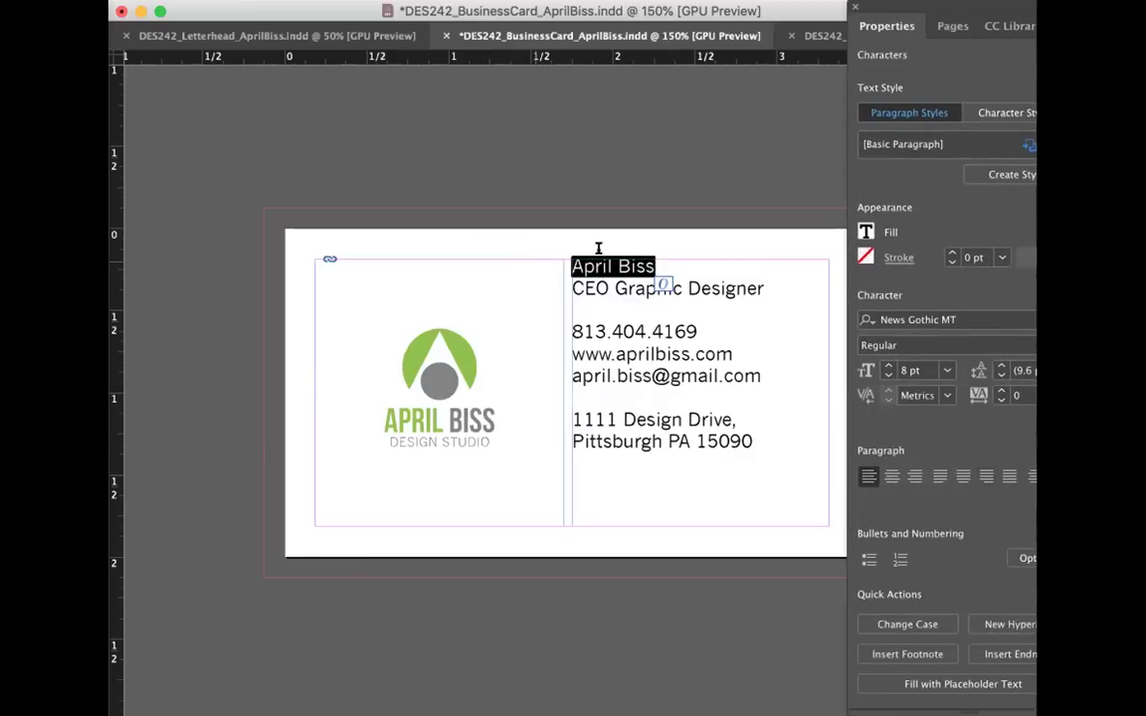
{"action": "left_click", "coordinate": [906, 320]}
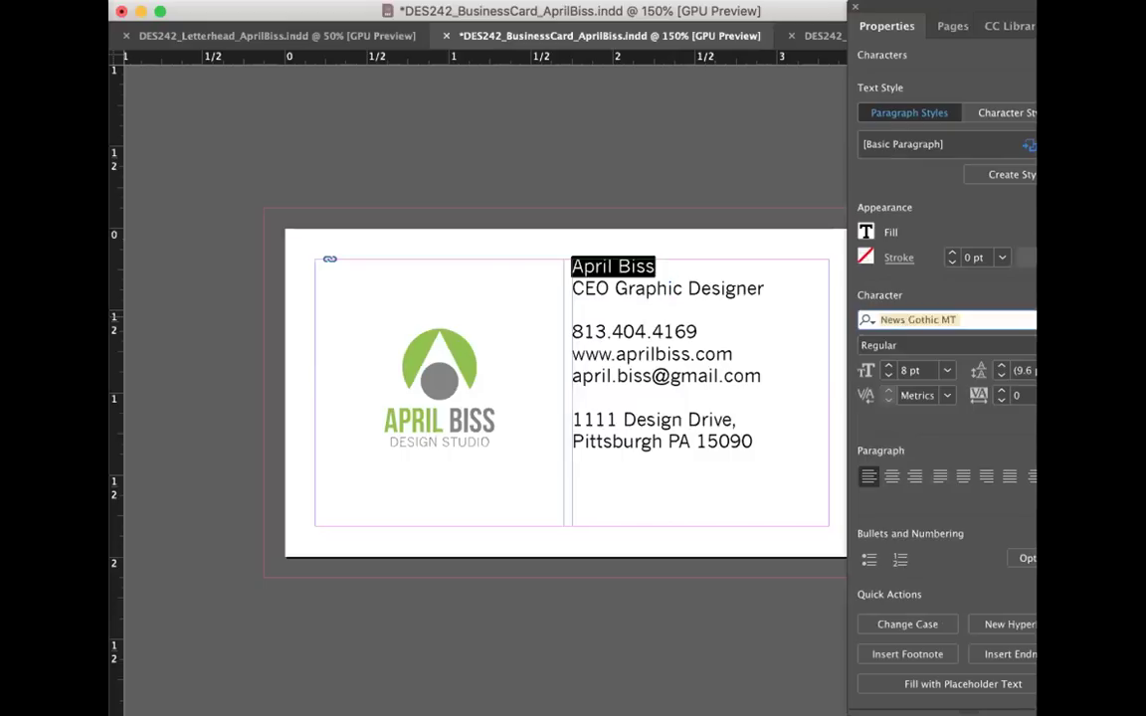
{"action": "type", "text": "BEB"}
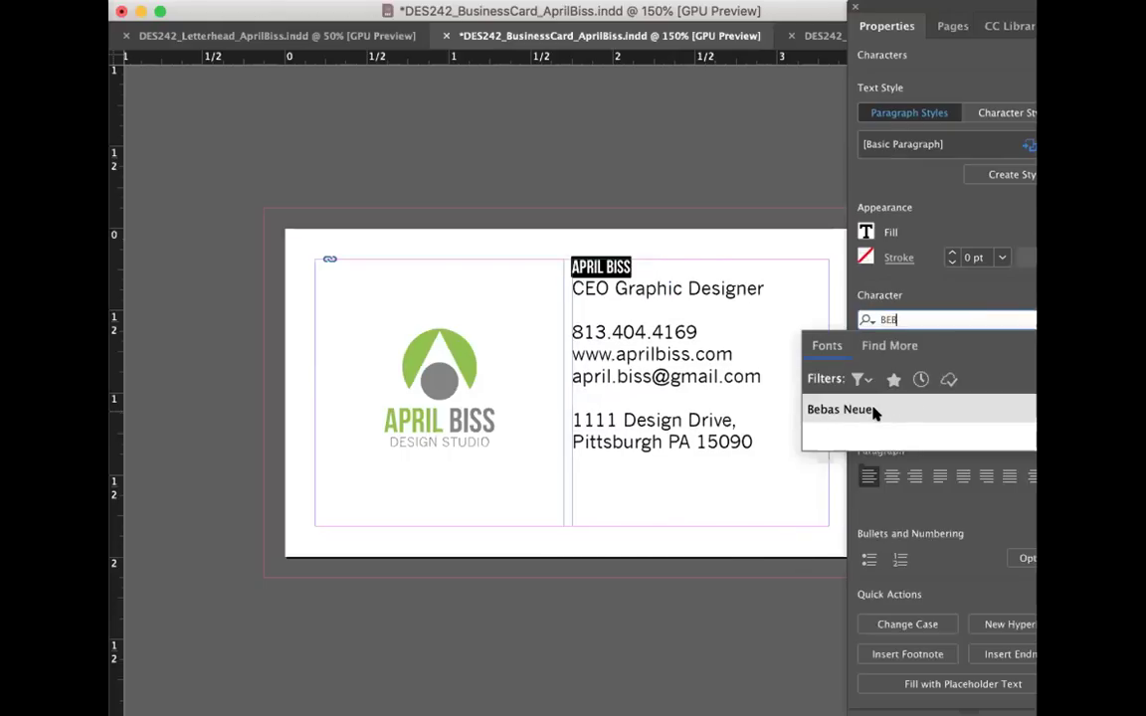
{"action": "left_click", "coordinate": [874, 410]}
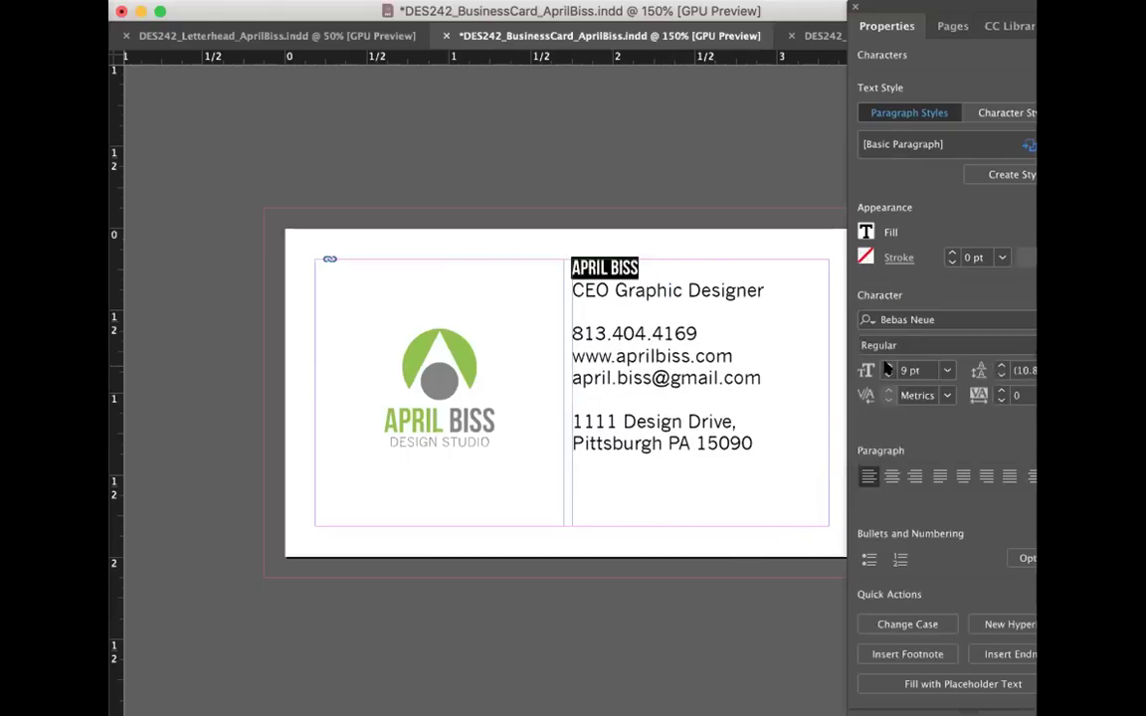
{"action": "left_click", "coordinate": [888, 366]}
{"action": "left_click", "coordinate": [888, 366]}
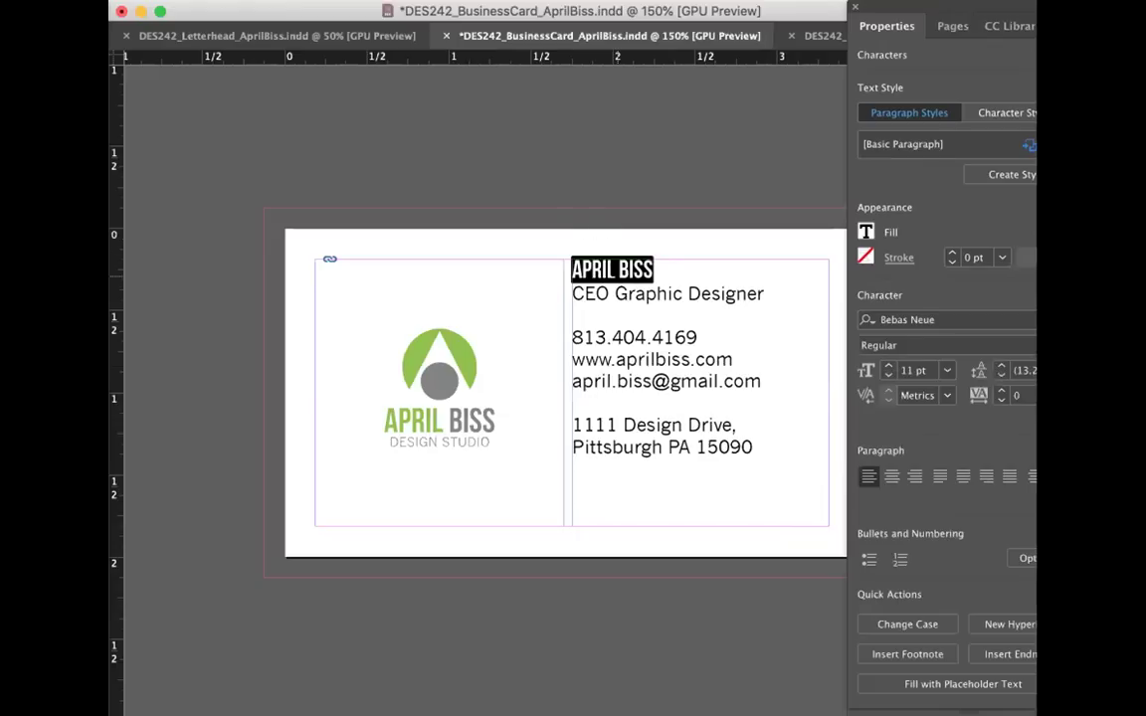
Step: Format the job title line "CEO Graphic Designer" as News Gothic MT Bold at 7 pt
{"action": "left_click", "coordinate": [619, 270]}
{"action": "left_click_drag", "start_coordinate": [775, 294], "coordinate": [529, 288]}
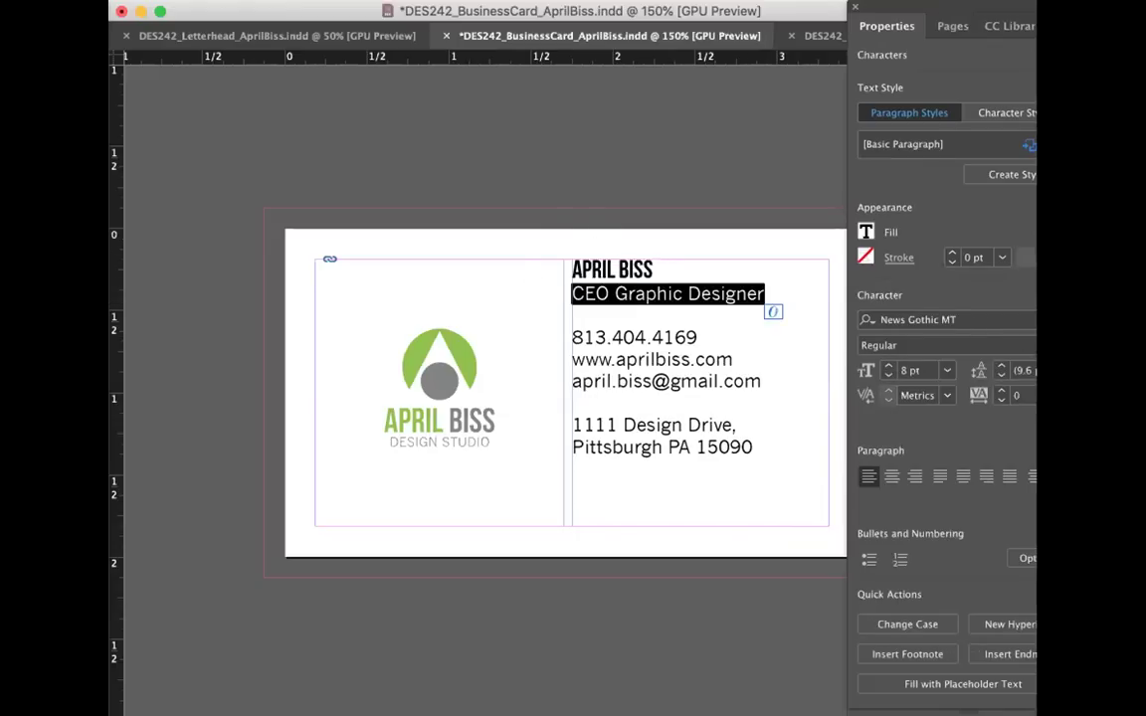
{"action": "left_click", "coordinate": [946, 346]}
{"action": "left_click", "coordinate": [982, 406]}
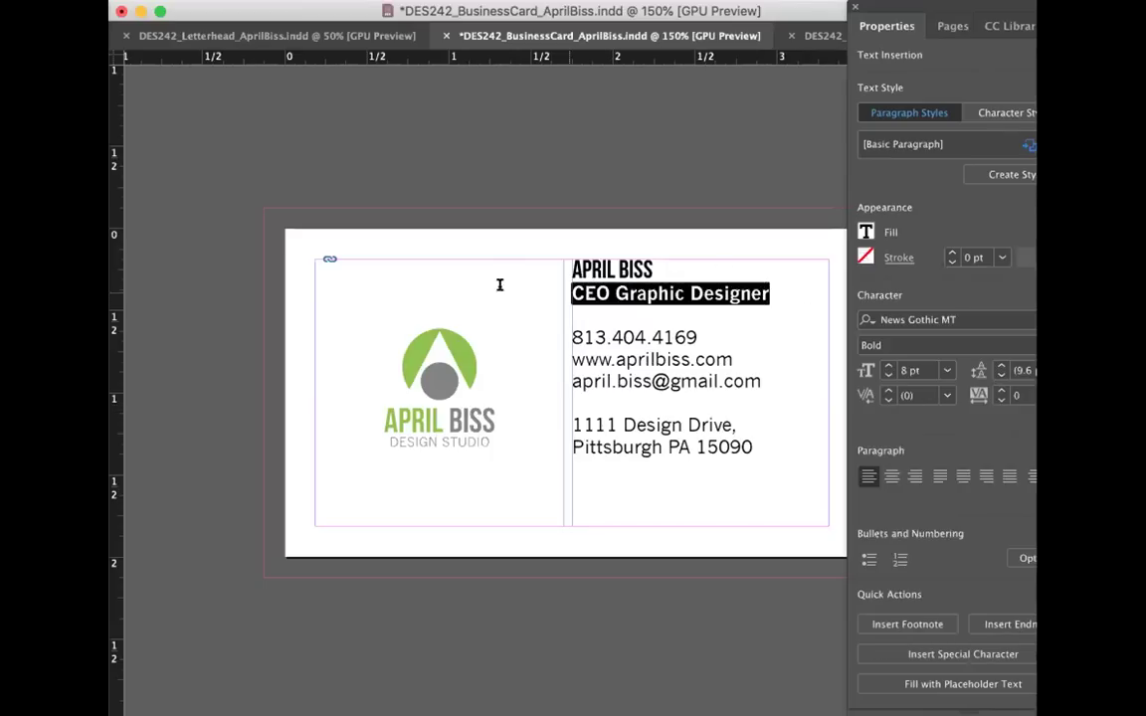
Step: Increase the cardholder's name to 13 pt
{"action": "left_click_drag", "start_coordinate": [657, 269], "coordinate": [564, 268]}
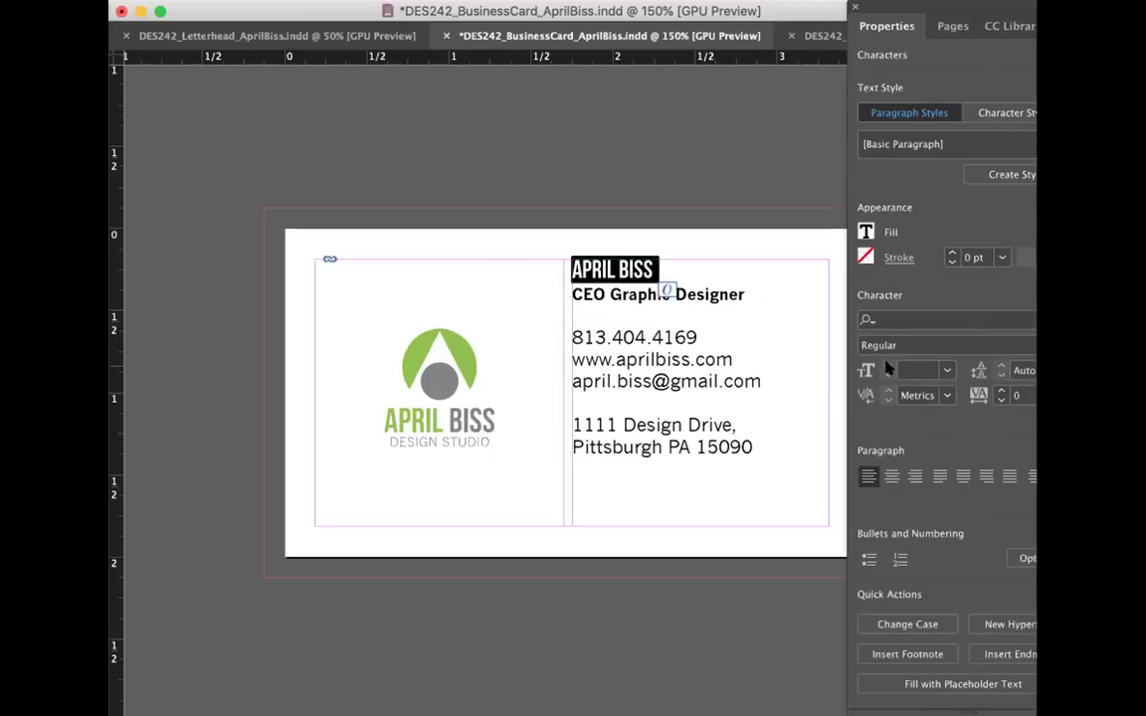
{"action": "left_click_drag", "start_coordinate": [655, 269], "coordinate": [552, 275]}
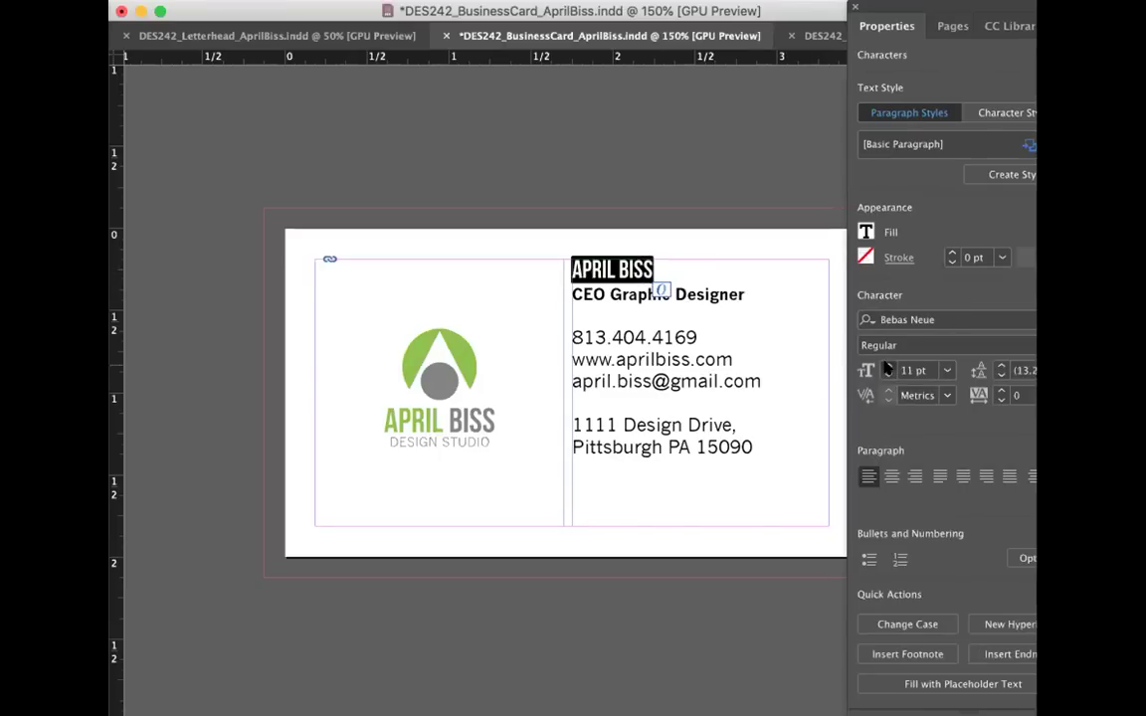
{"action": "key", "text": "super+shift+period"}
{"action": "left_click", "coordinate": [700, 306]}
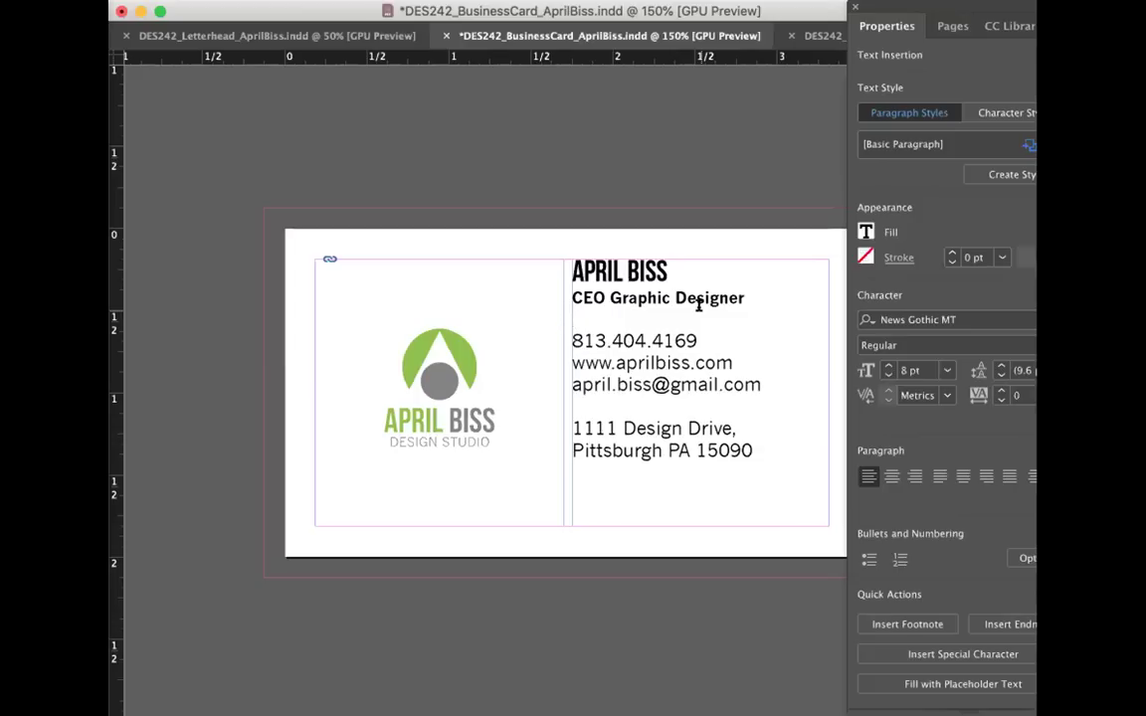
{"action": "left_click_drag", "start_coordinate": [745, 299], "coordinate": [569, 298]}
{"action": "left_click", "coordinate": [590, 263]}
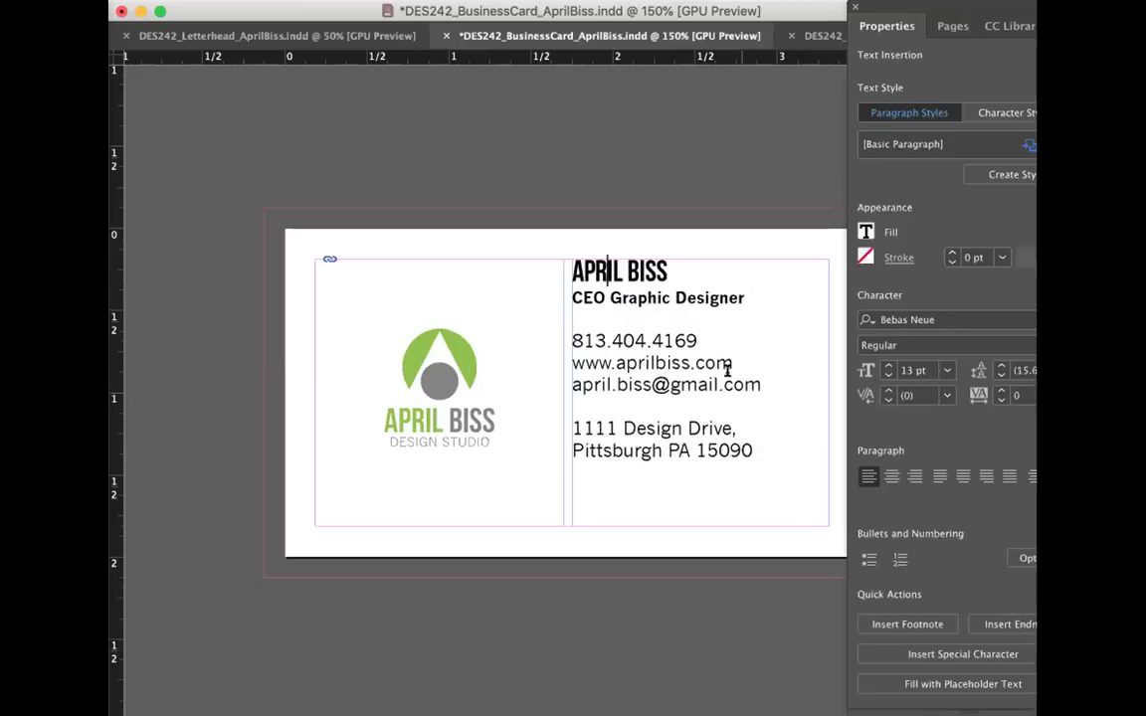
Step: Make the phone number line Bold and add a comma after the city in the mailing address
{"action": "left_click_drag", "start_coordinate": [762, 385], "coordinate": [643, 385]}
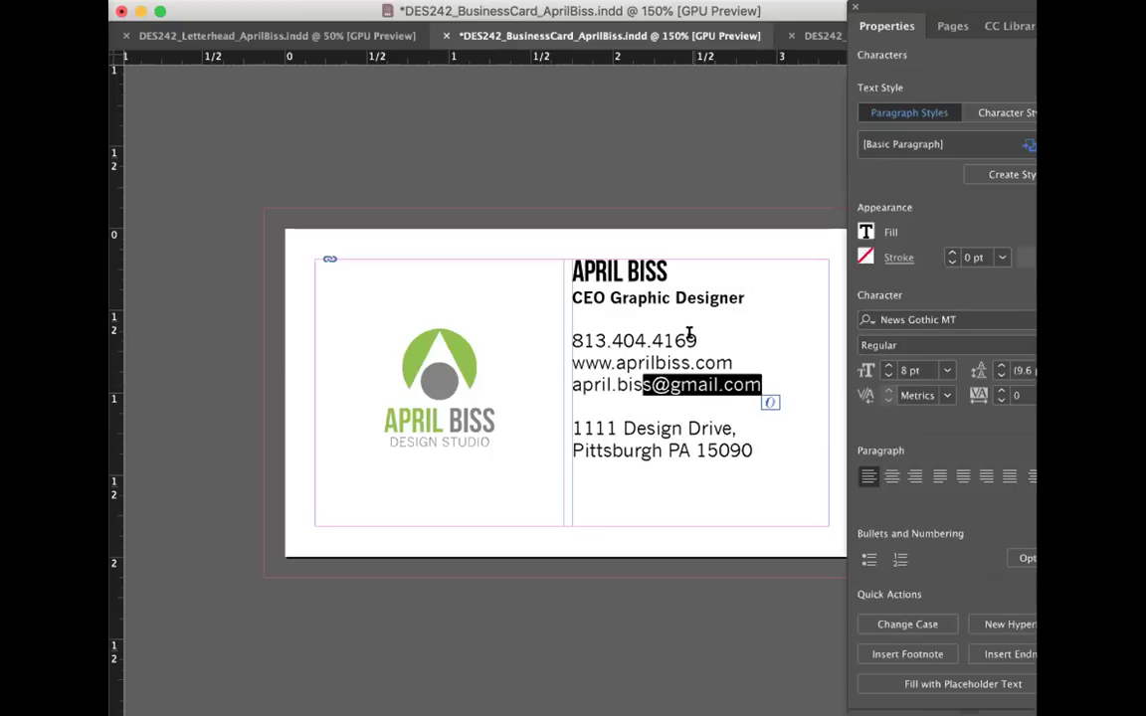
{"action": "left_click_drag", "start_coordinate": [698, 341], "coordinate": [530, 333]}
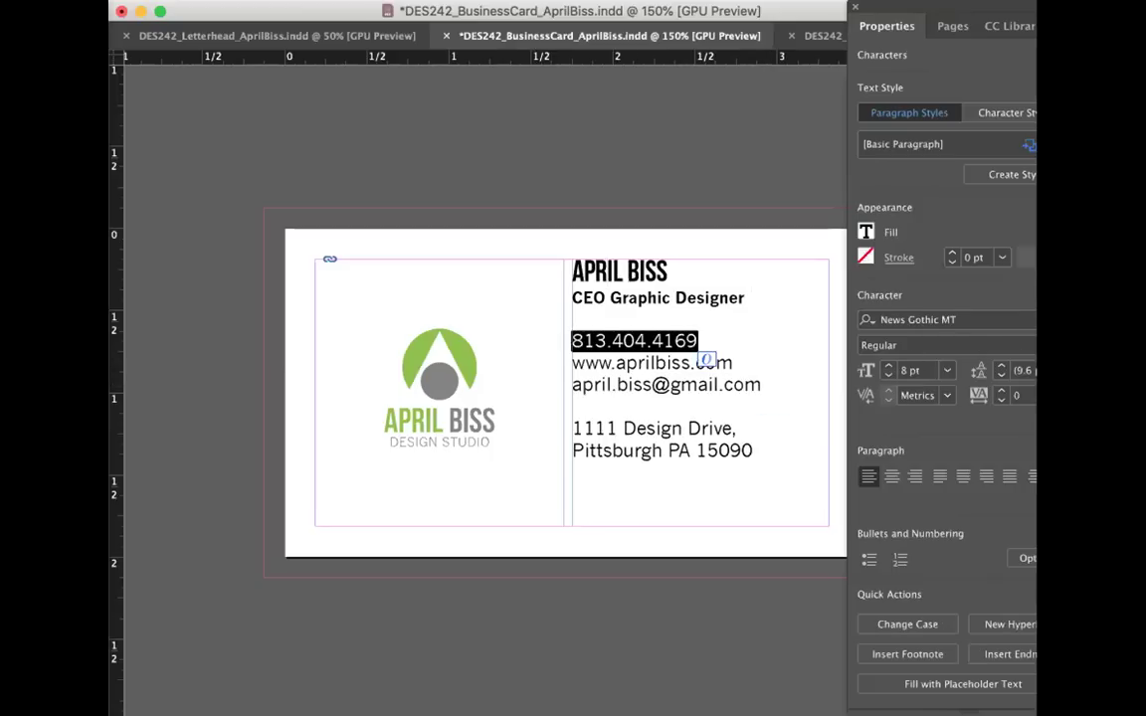
{"action": "left_click", "coordinate": [895, 346]}
{"action": "left_click", "coordinate": [930, 399]}
{"action": "left_click", "coordinate": [665, 359]}
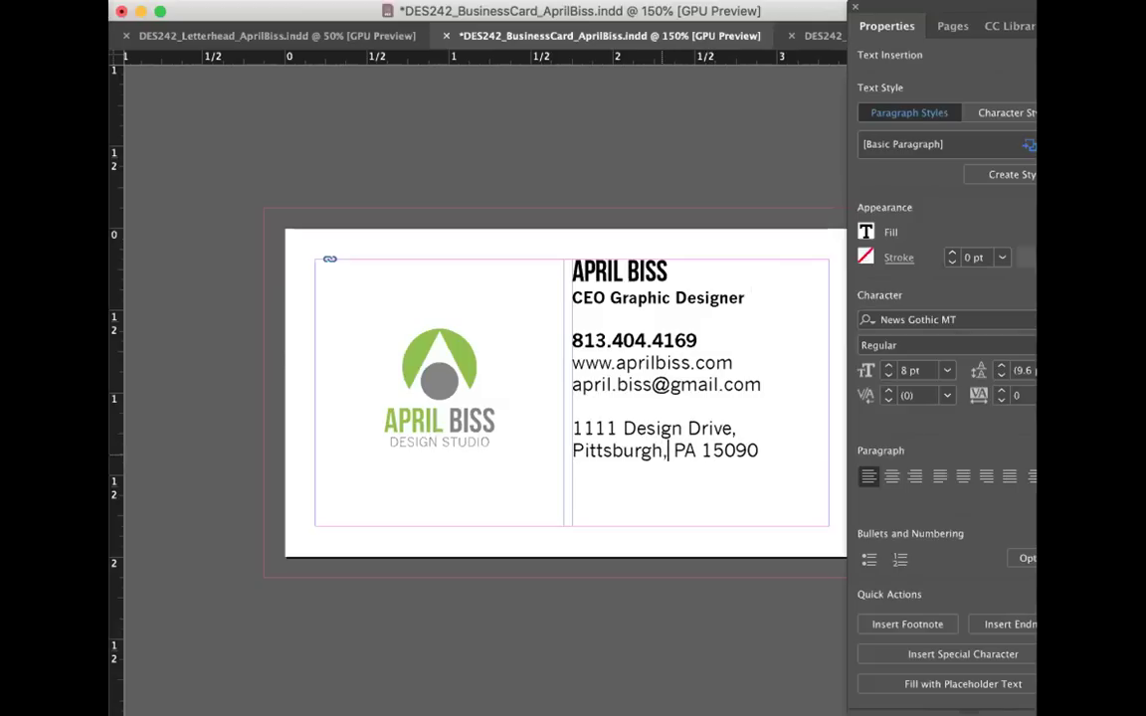
{"action": "left_click_drag", "start_coordinate": [667, 451], "coordinate": [547, 446]}
{"action": "left_click", "coordinate": [682, 419]}
{"action": "left_click_drag", "start_coordinate": [685, 452], "coordinate": [697, 452]}
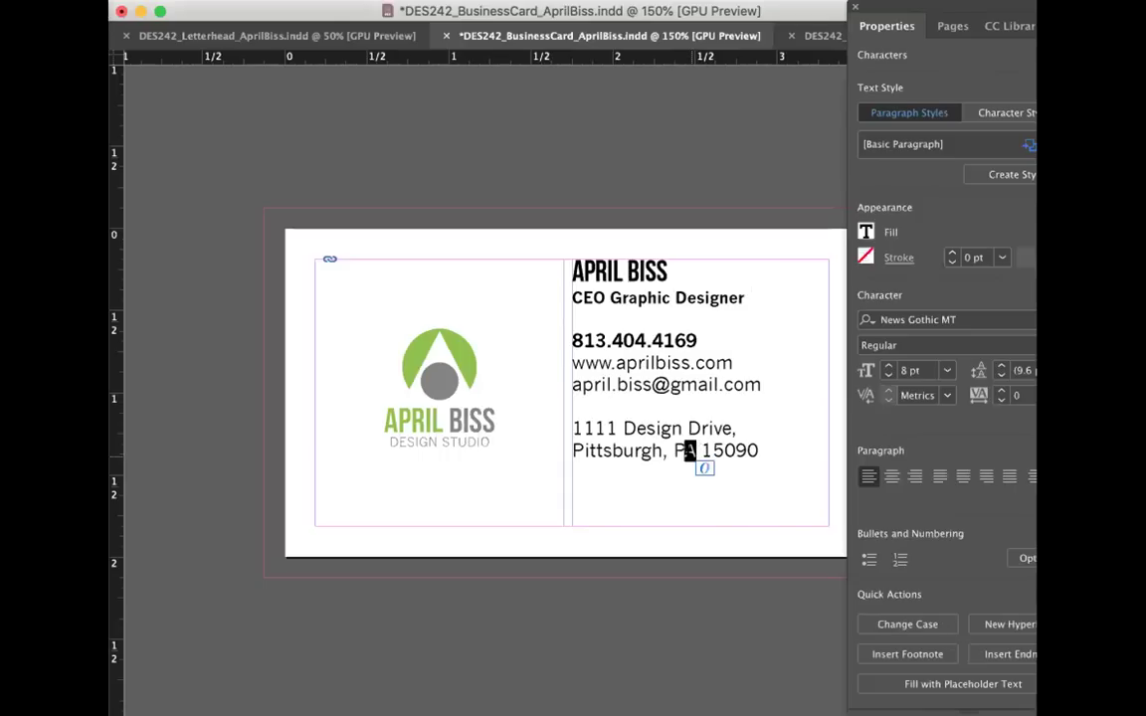
{"action": "left_click", "coordinate": [662, 439]}
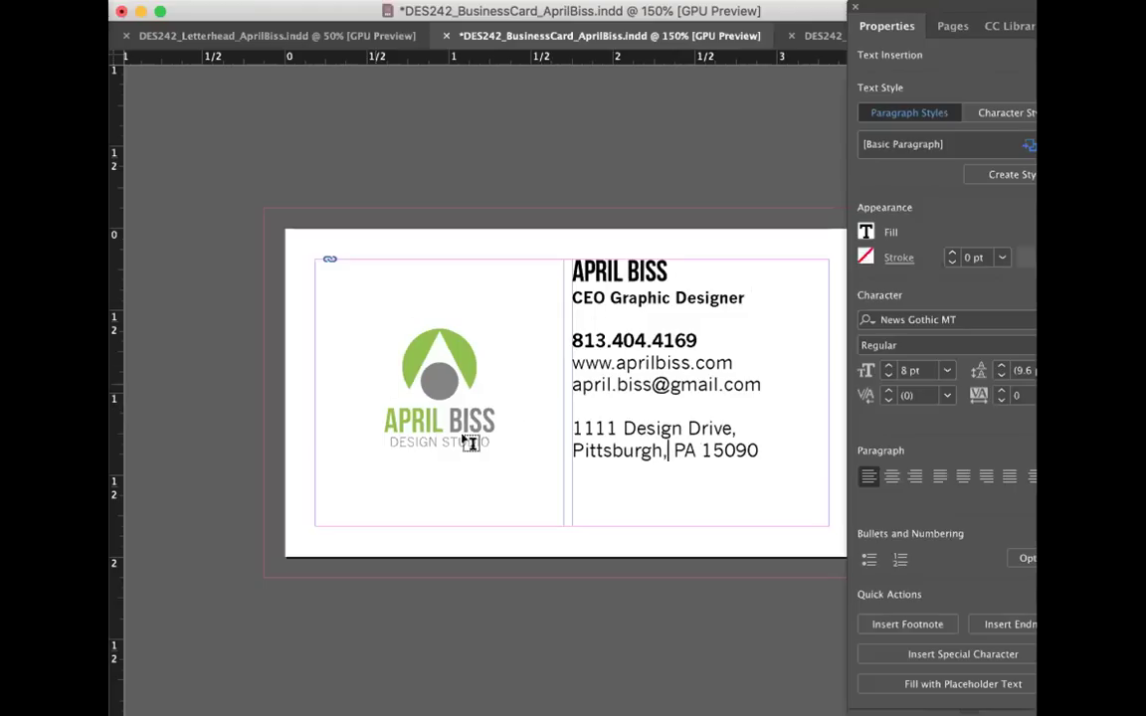
{"action": "key", "text": "super+a"}
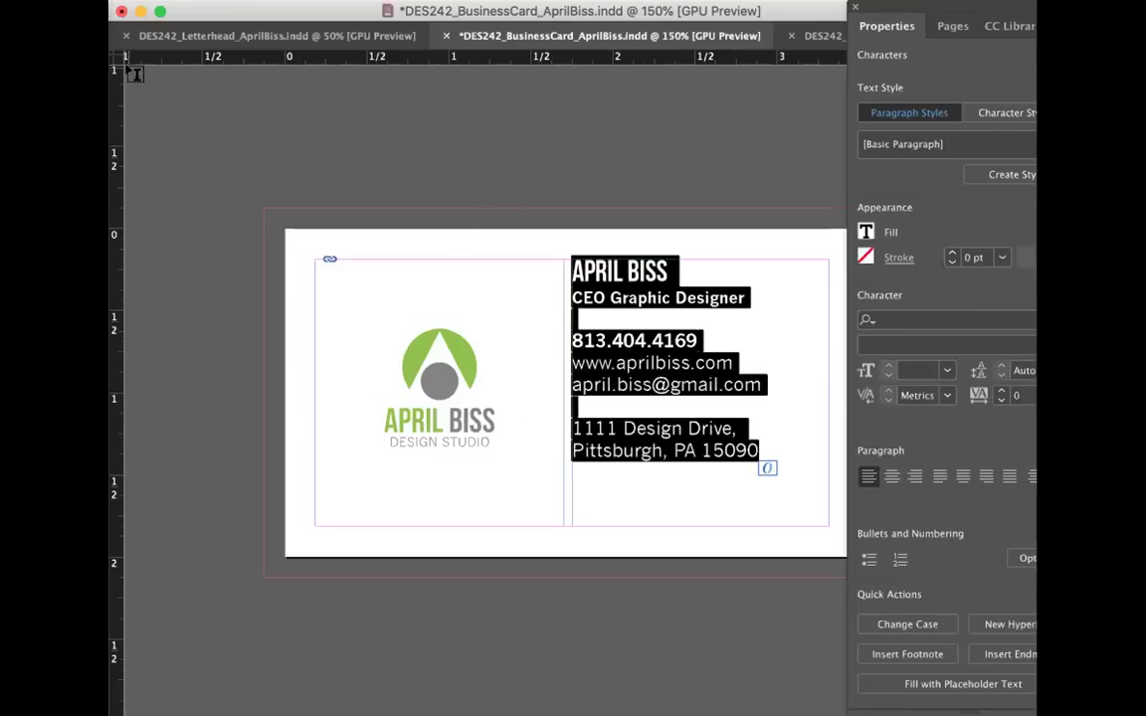
Step: Color the "CEO Graphic Designer" line with the gray sampled from the logo
{"action": "left_click", "coordinate": [744, 295]}
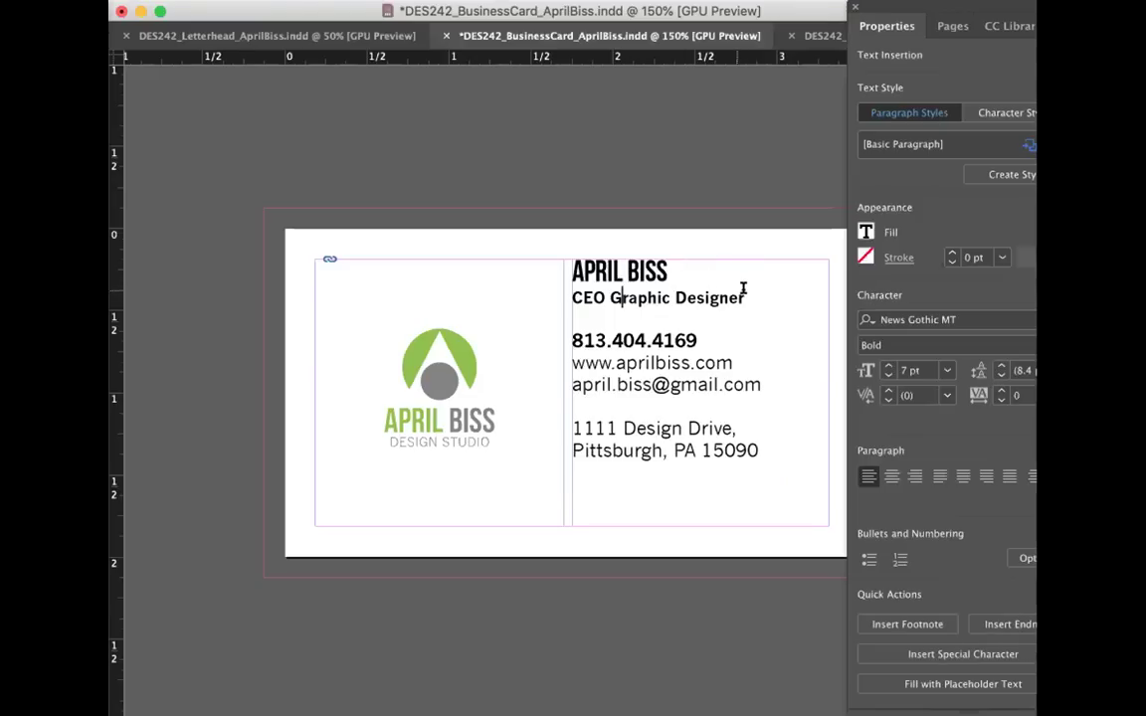
{"action": "left_click_drag", "start_coordinate": [744, 295], "coordinate": [506, 291]}
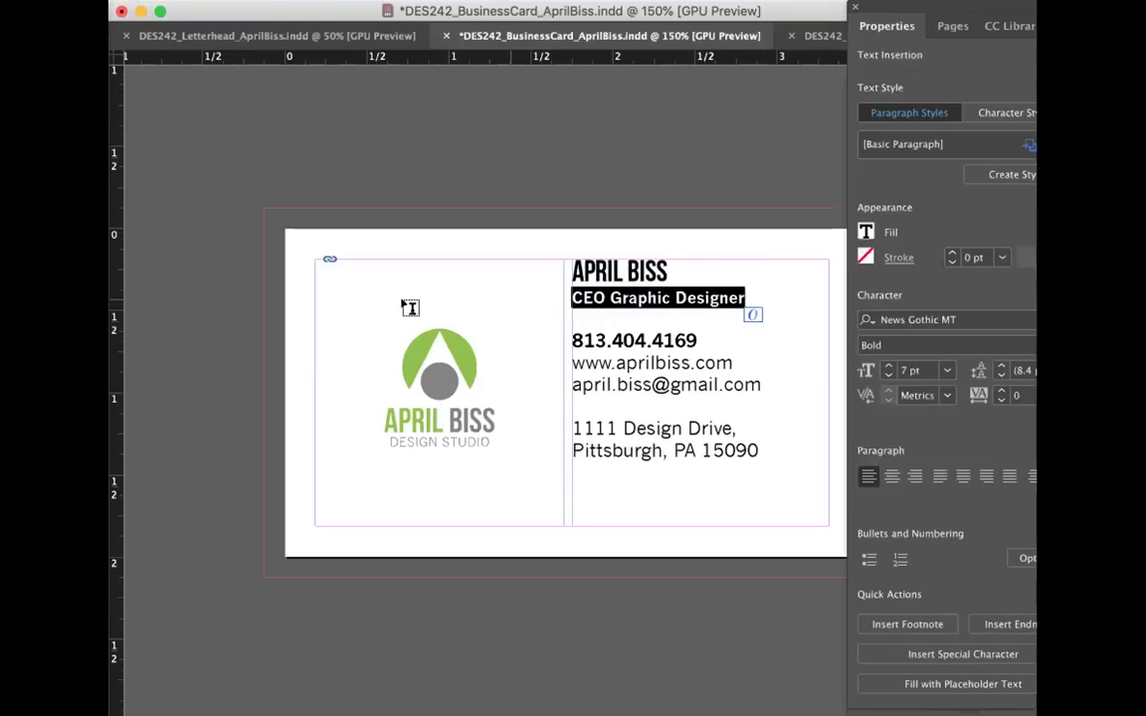
{"action": "left_click", "coordinate": [398, 346]}
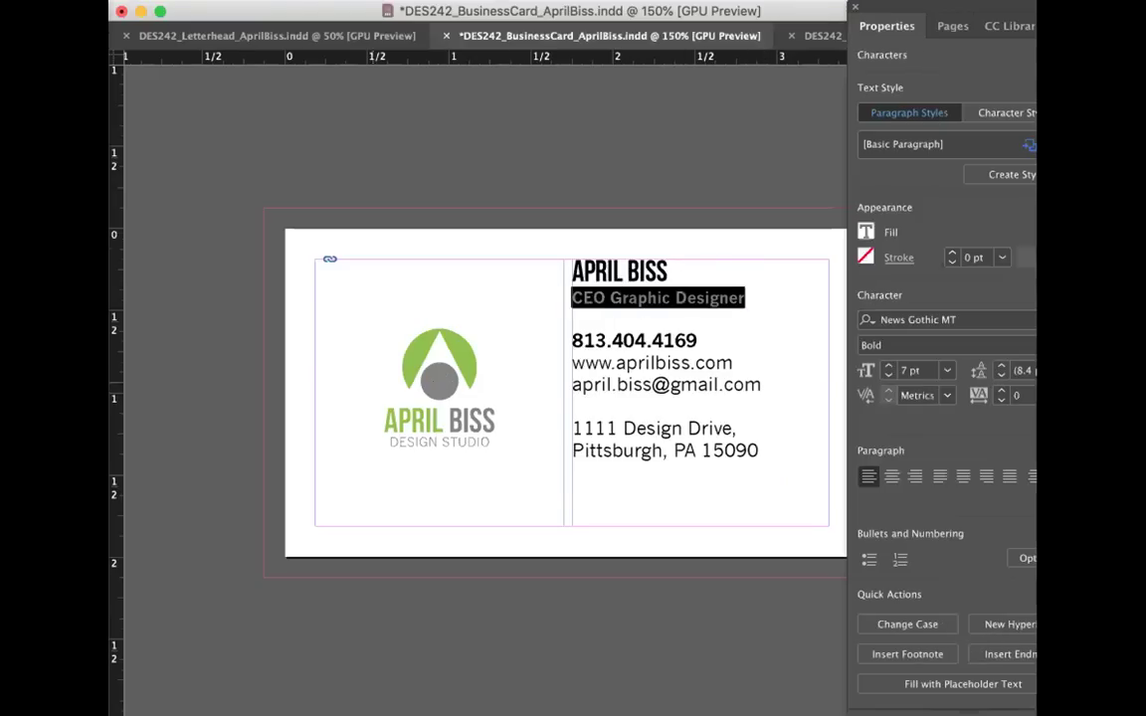
{"action": "key", "text": "Escape"}
{"action": "left_click", "coordinate": [230, 122]}
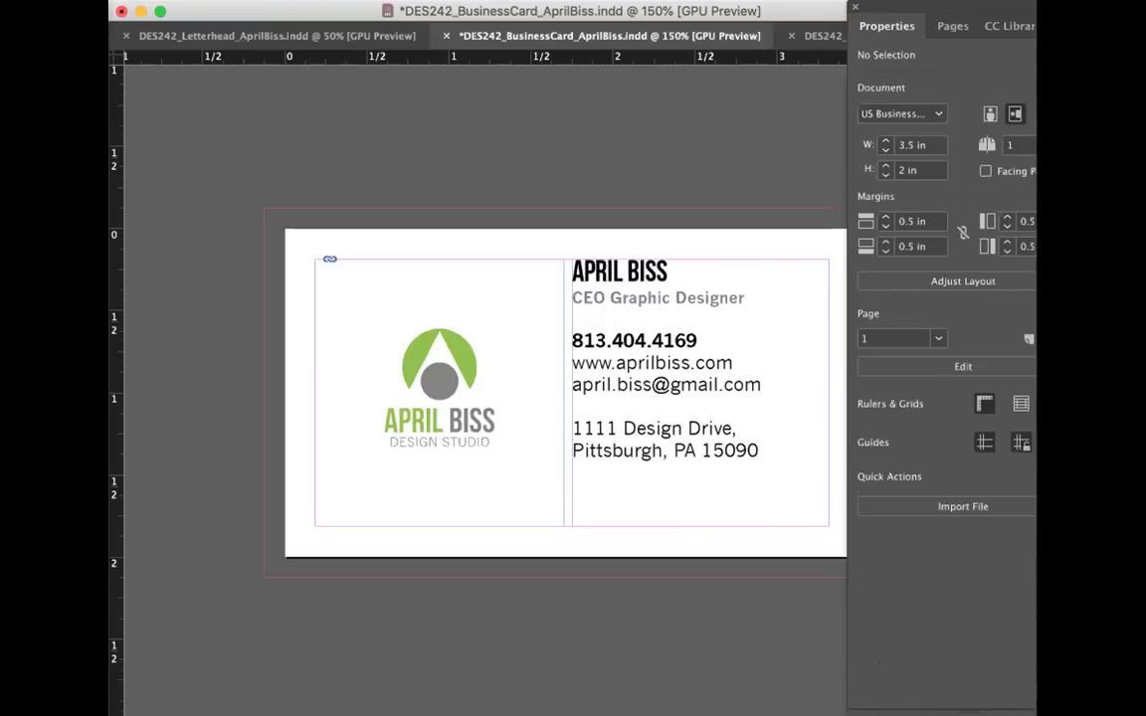
Step: Color the cardholder's name with the green sampled from the logo
{"action": "double_click", "coordinate": [563, 264]}
{"action": "triple_click", "coordinate": [590, 267]}
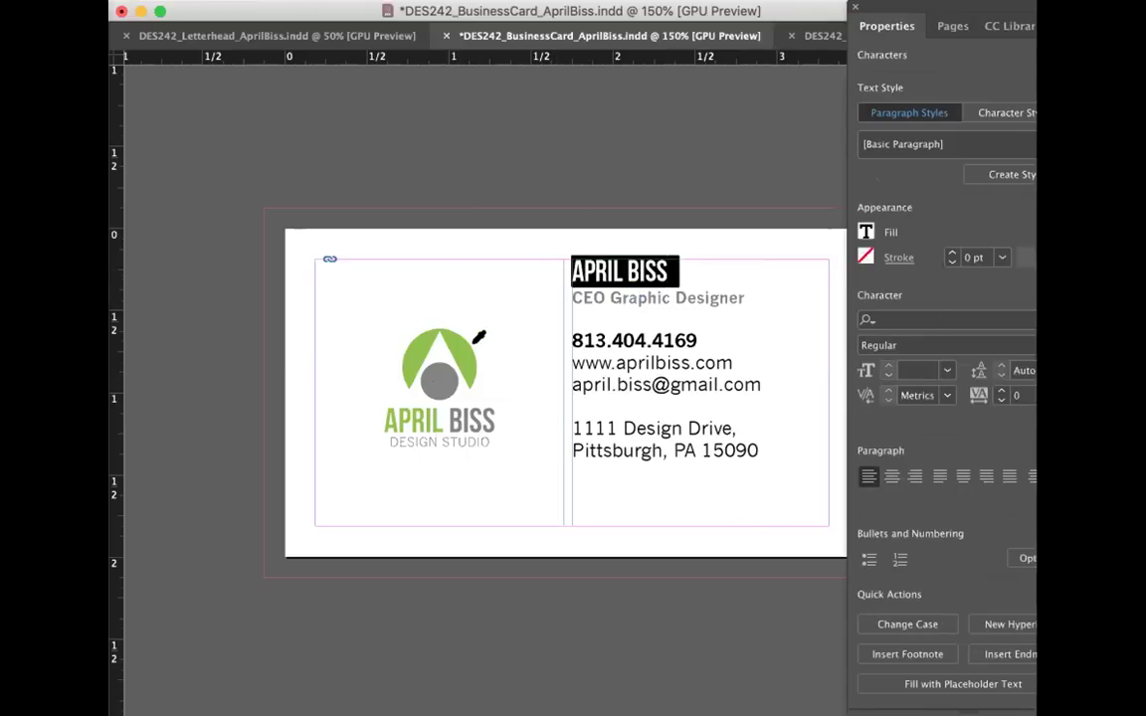
{"action": "left_click", "coordinate": [418, 343]}
{"action": "key", "text": "Escape"}
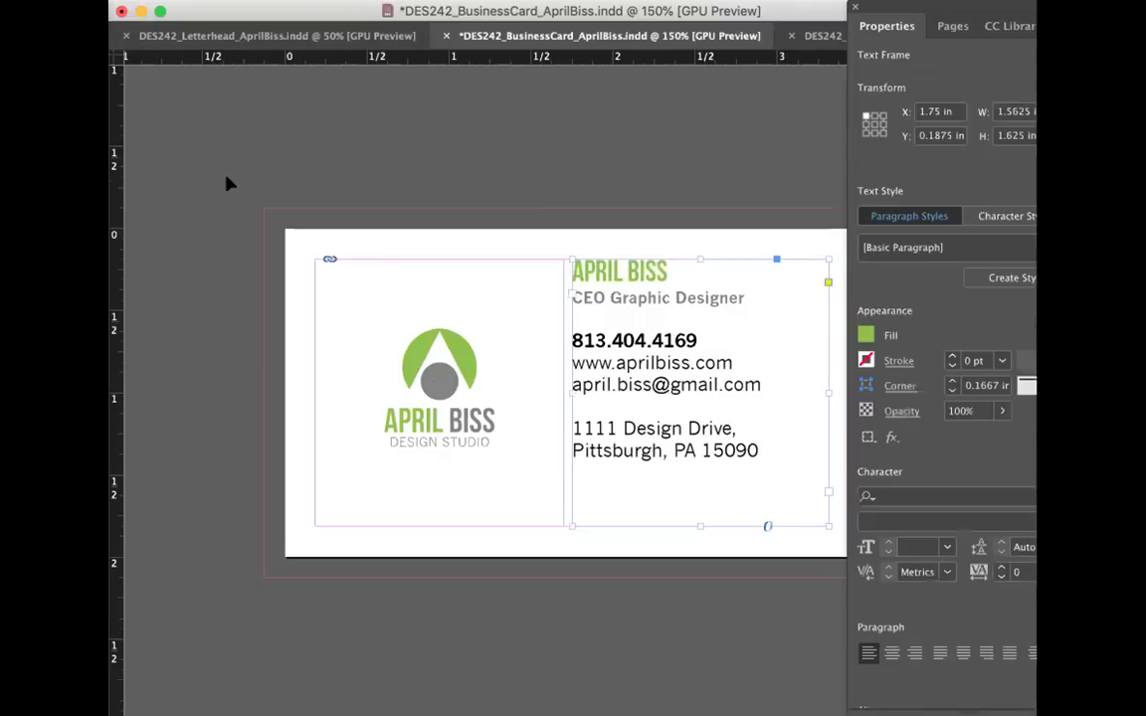
Step: Color the phone, website, email and mailing address lines with the gray sampled from the logo
{"action": "left_click", "coordinate": [201, 153]}
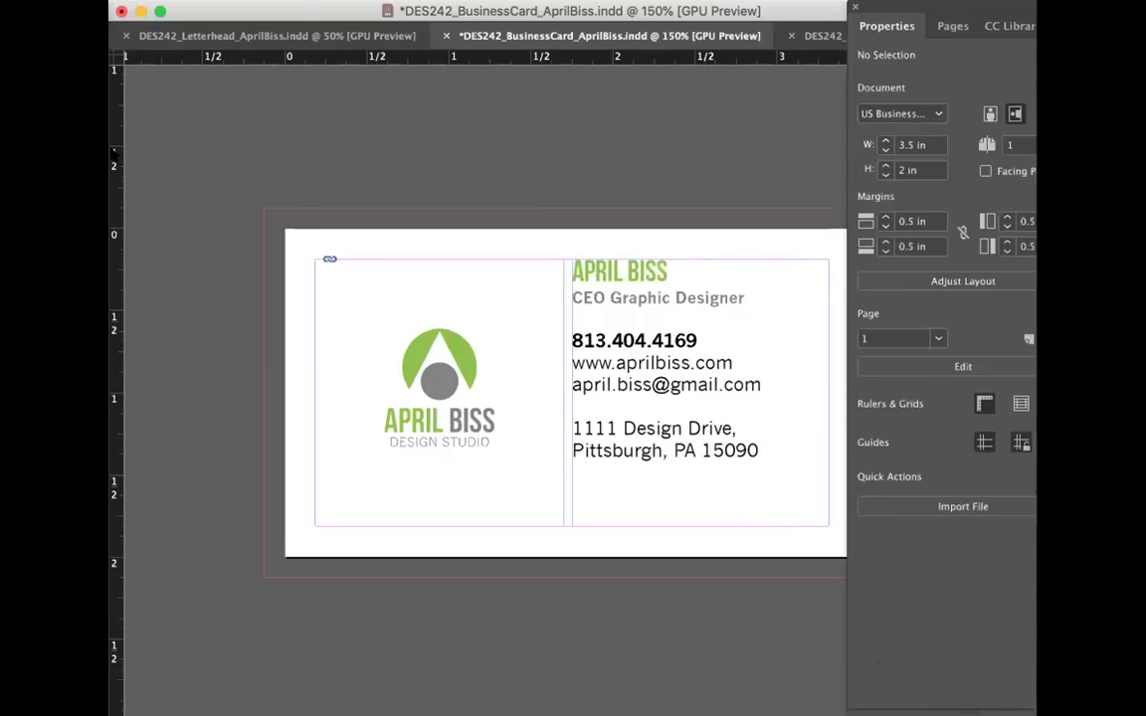
{"action": "left_click", "coordinate": [568, 336]}
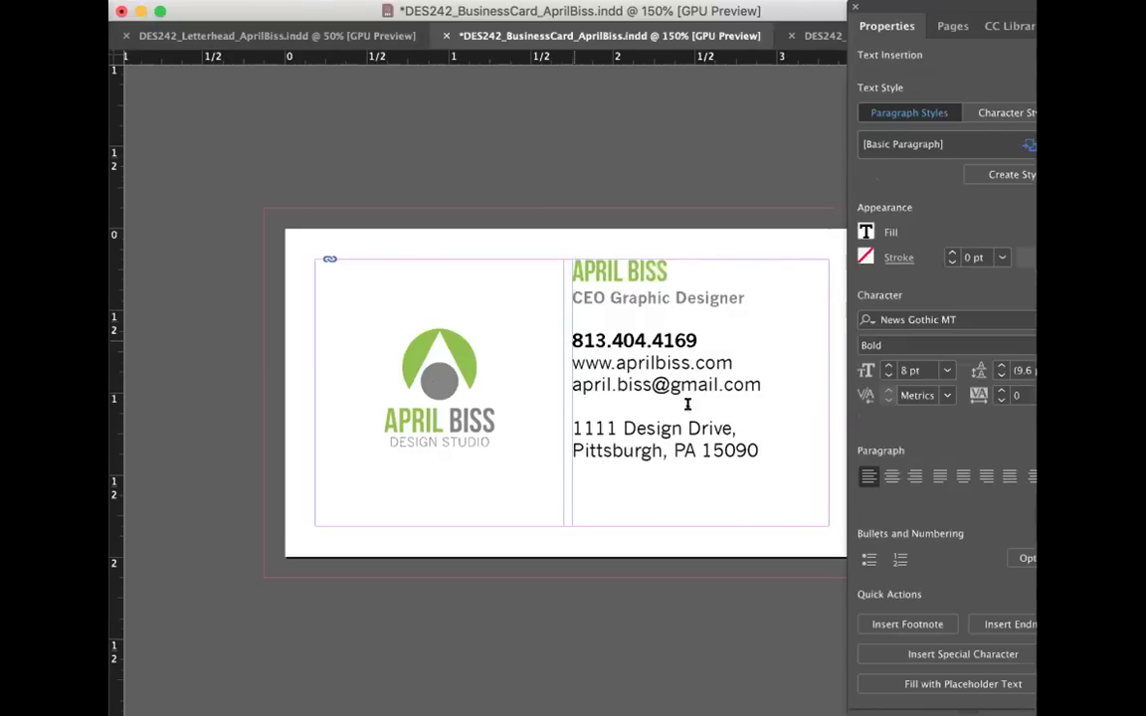
{"action": "left_click", "coordinate": [767, 468], "text": "shift"}
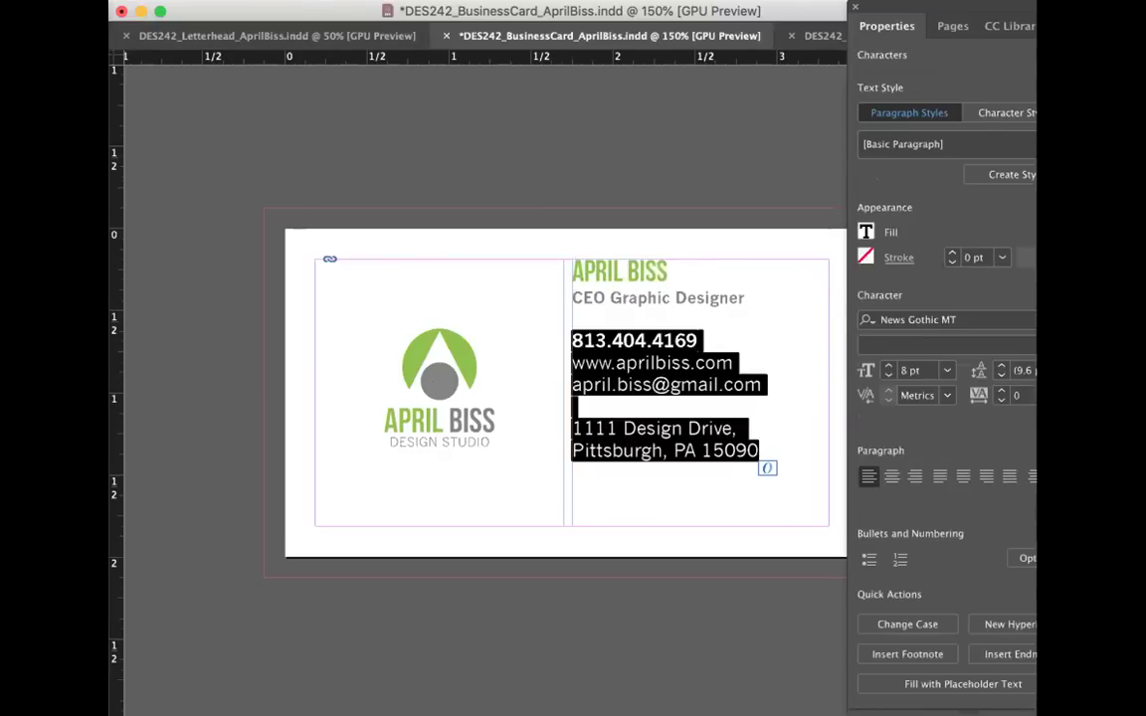
{"action": "left_click", "coordinate": [427, 378]}
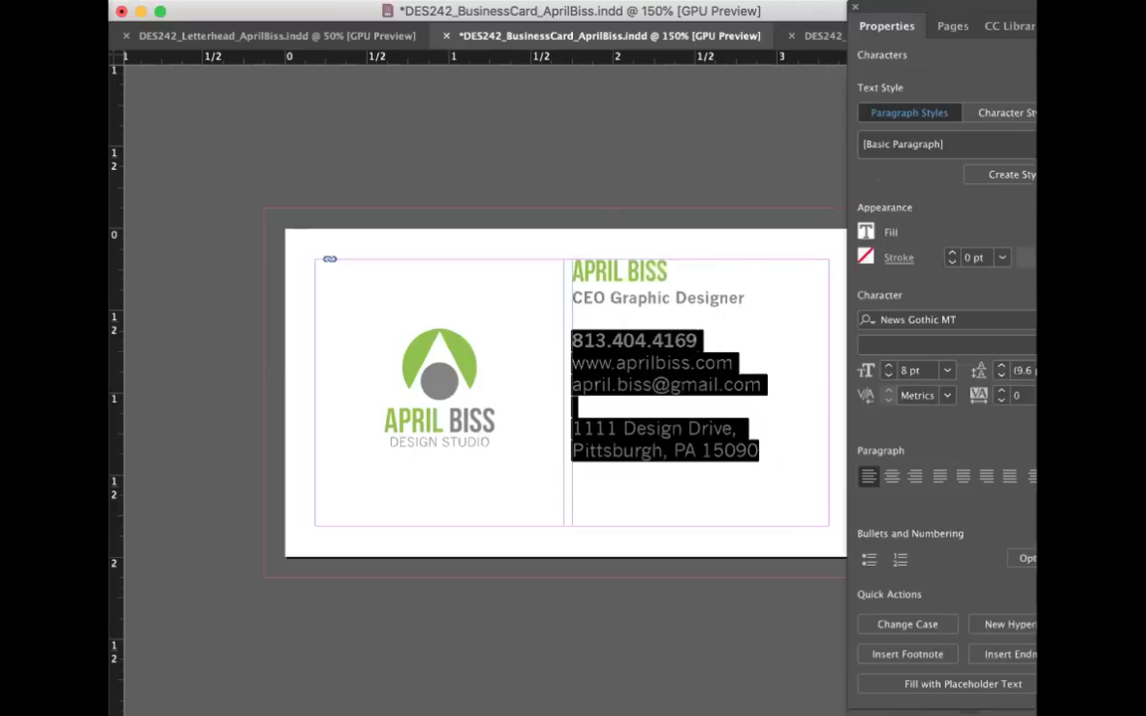
{"action": "key", "text": "v"}
{"action": "left_click", "coordinate": [340, 148]}
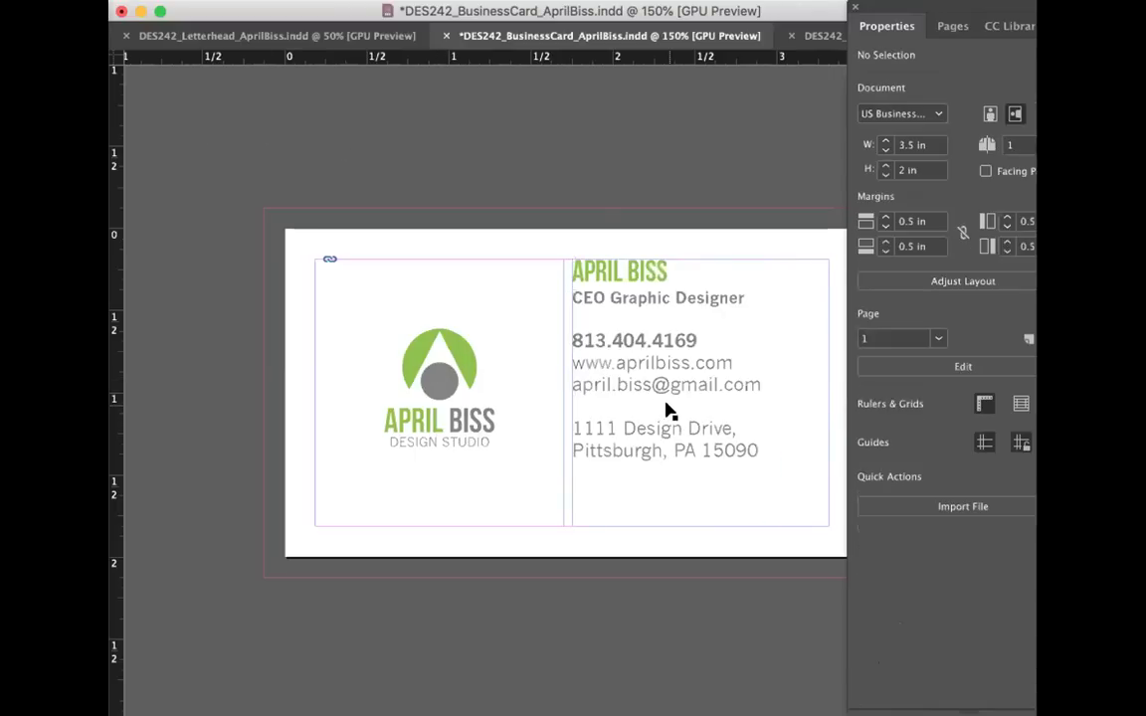
Step: Preview the business card without guides and frame edges, and save the document
{"action": "scroll", "coordinate": [669, 411], "scroll_direction": "right", "scroll_amount": 3}
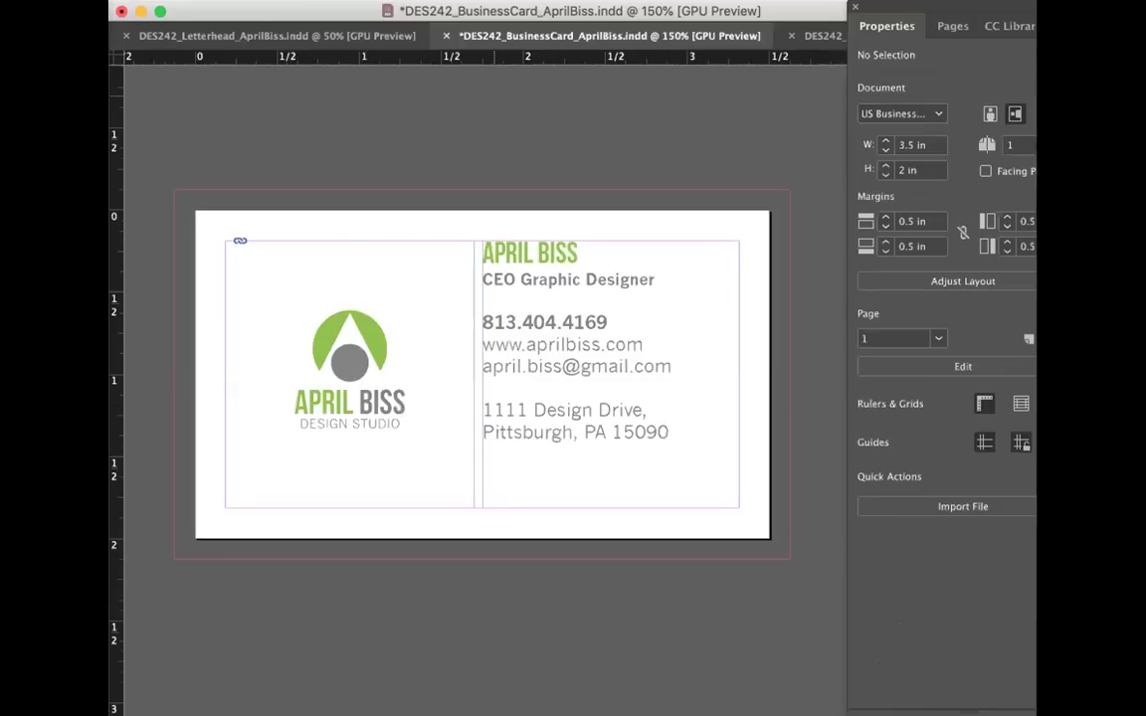
{"action": "left_click", "coordinate": [258, 412]}
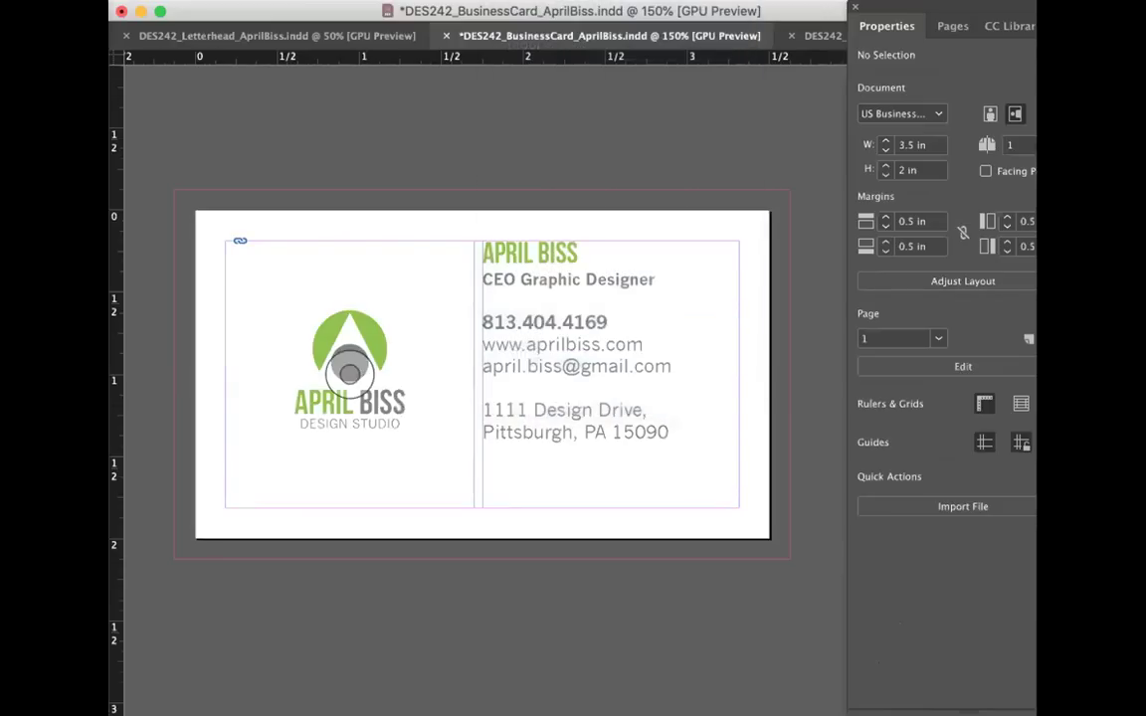
{"action": "left_click", "coordinate": [150, 617]}
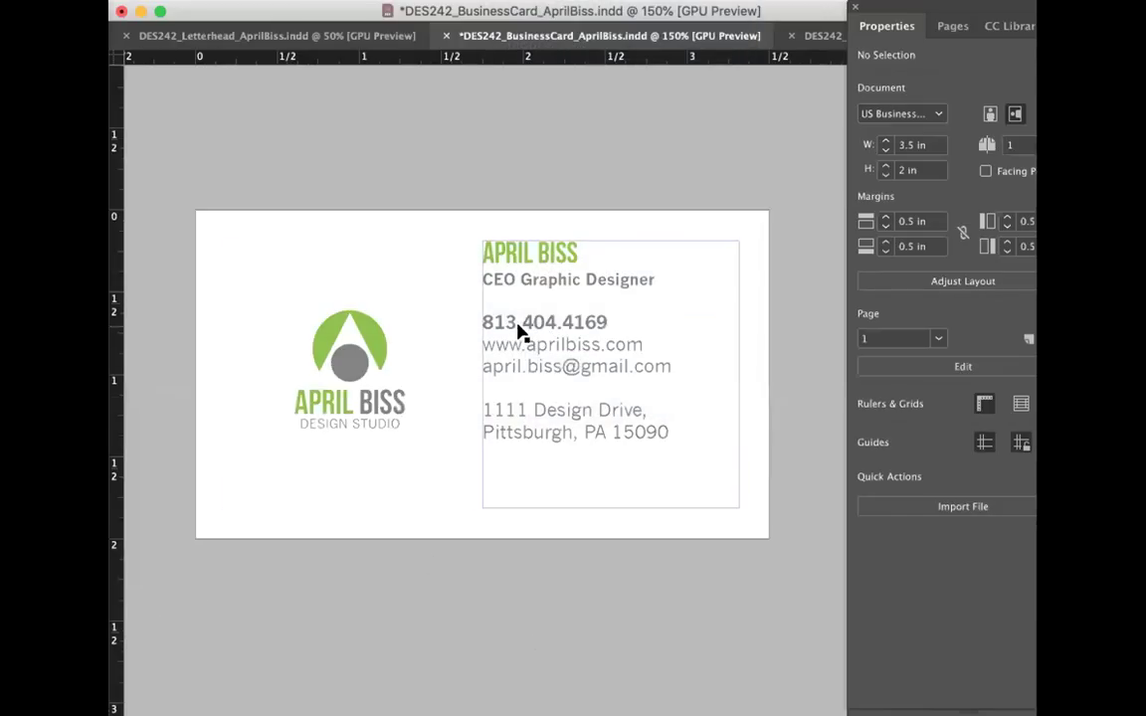
{"action": "left_click", "coordinate": [311, 351]}
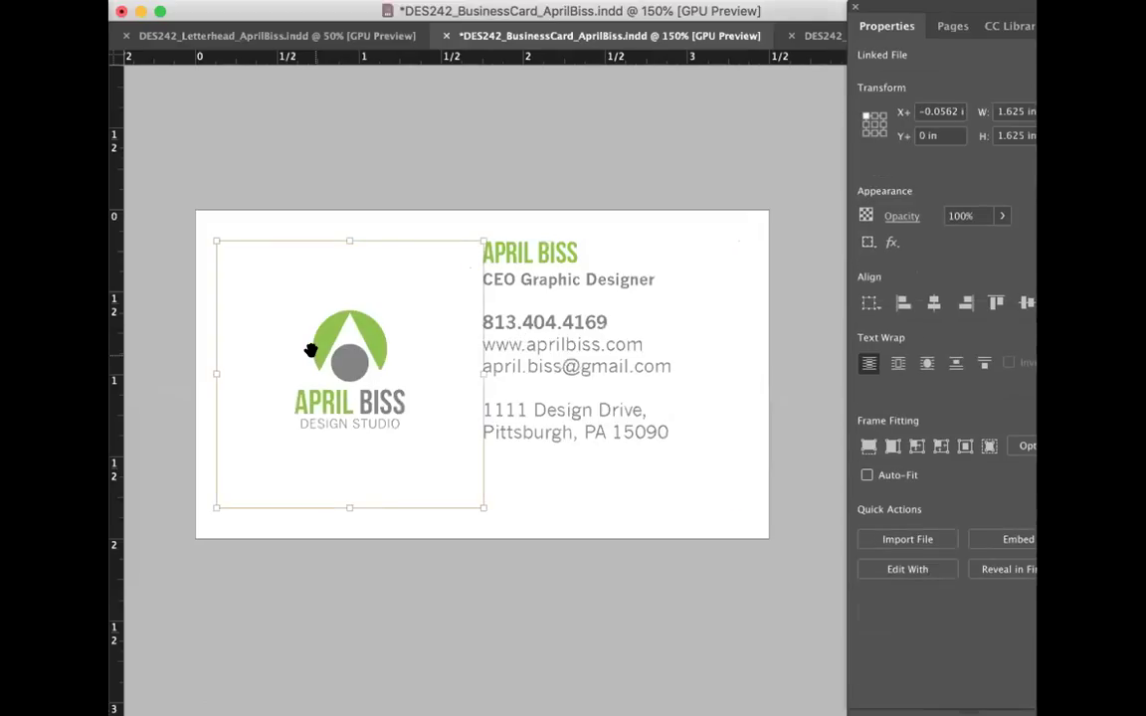
{"action": "key", "text": "super+s"}
{"action": "left_click", "coordinate": [277, 151]}
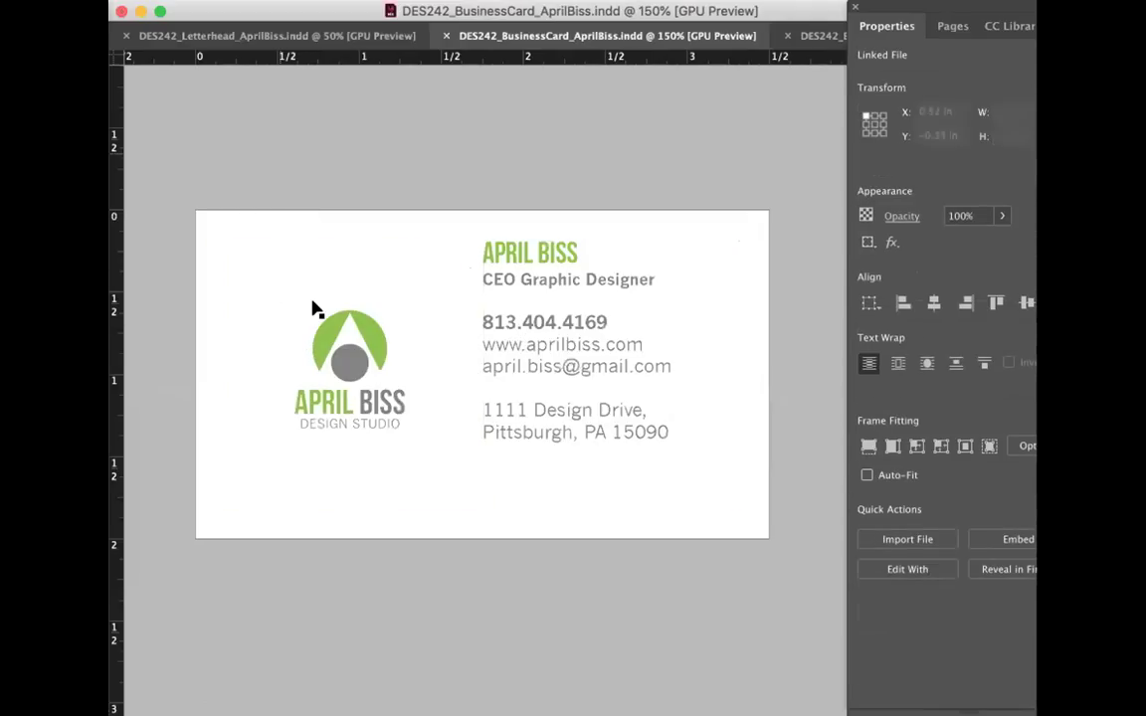
Step: Enlarge the logo's frame to about 2.18 × 2.31 in and fit the logo to it proportionally
{"action": "left_click", "coordinate": [312, 307]}
{"action": "double_click", "coordinate": [312, 304]}
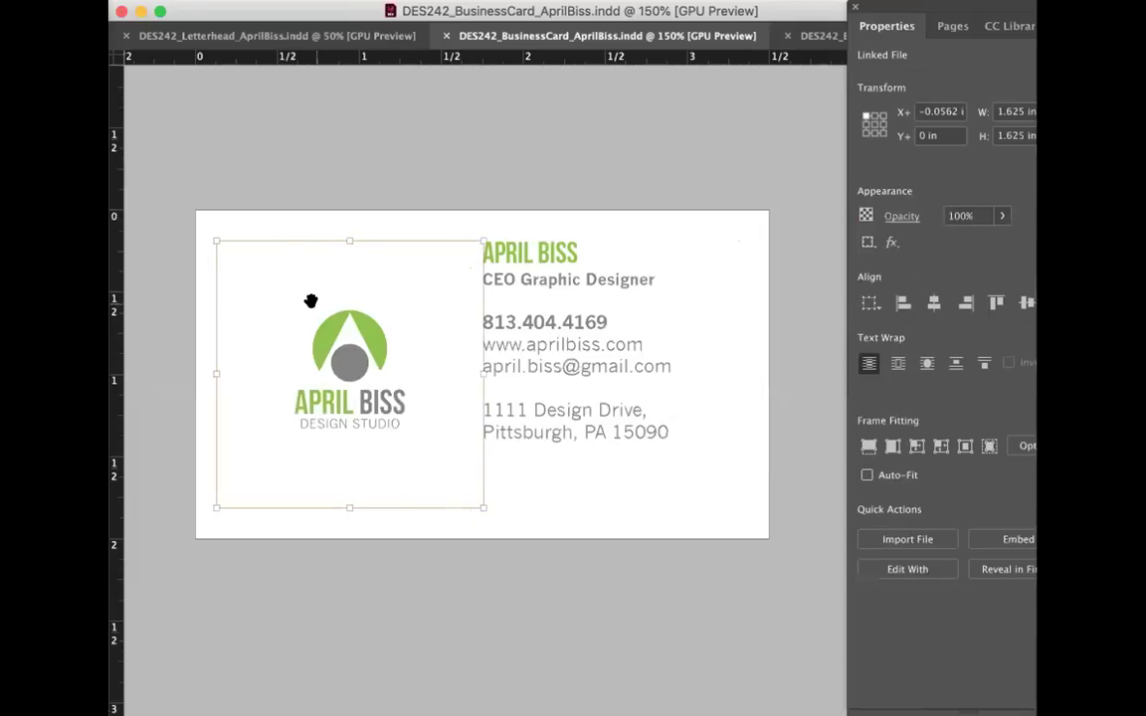
{"action": "left_click", "coordinate": [300, 224]}
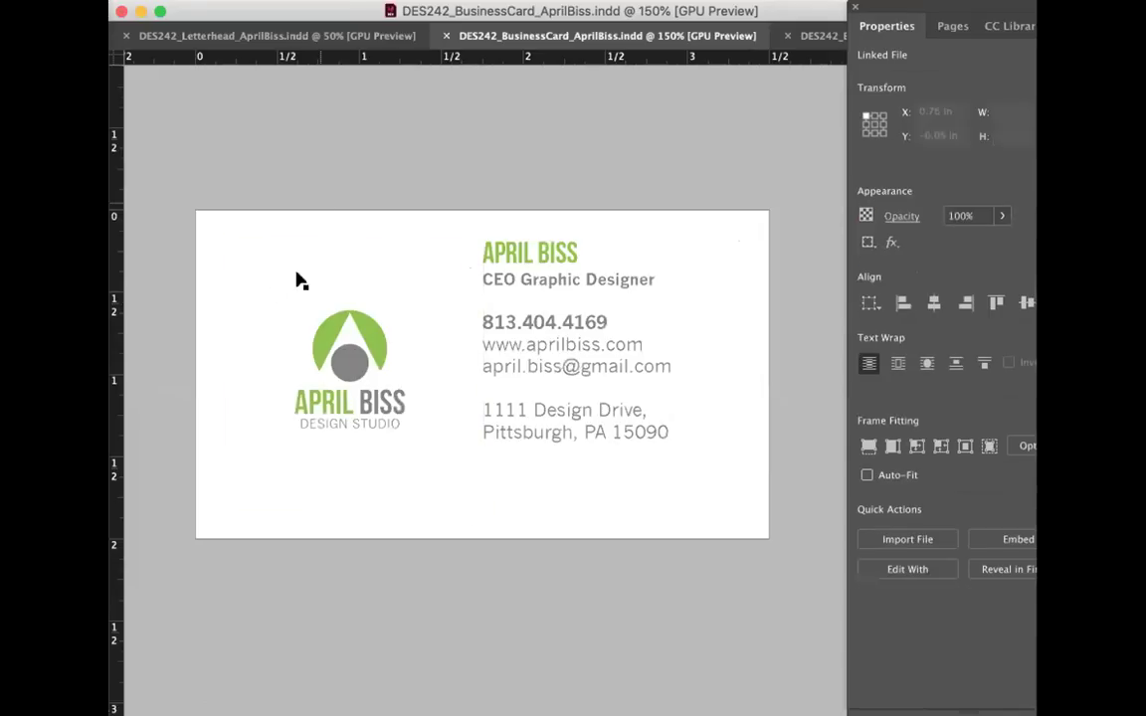
{"action": "left_click", "coordinate": [289, 324]}
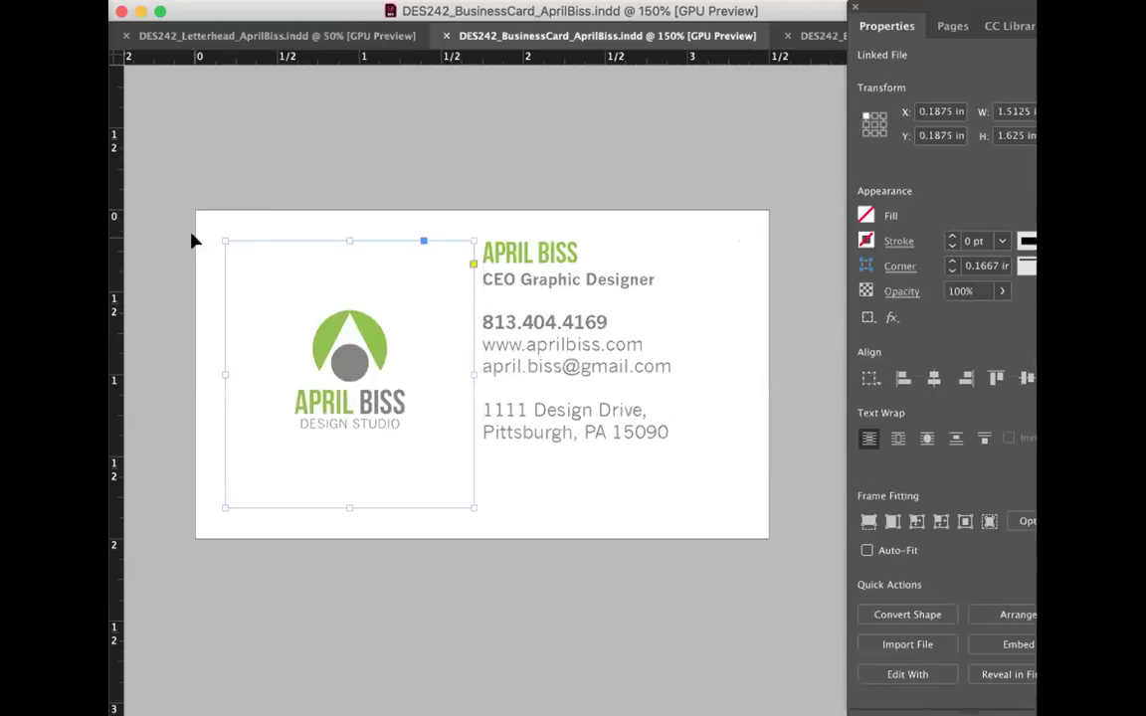
{"action": "left_click_drag", "start_coordinate": [221, 239], "coordinate": [159, 170]}
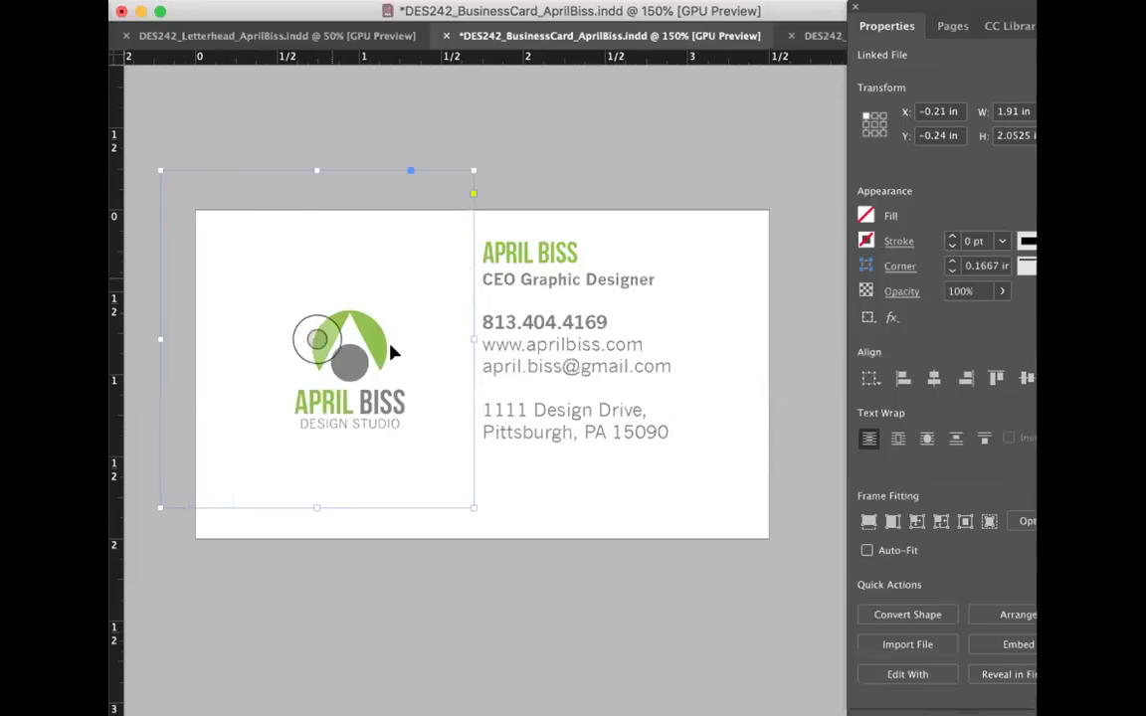
{"action": "left_click_drag", "start_coordinate": [469, 503], "coordinate": [518, 550]}
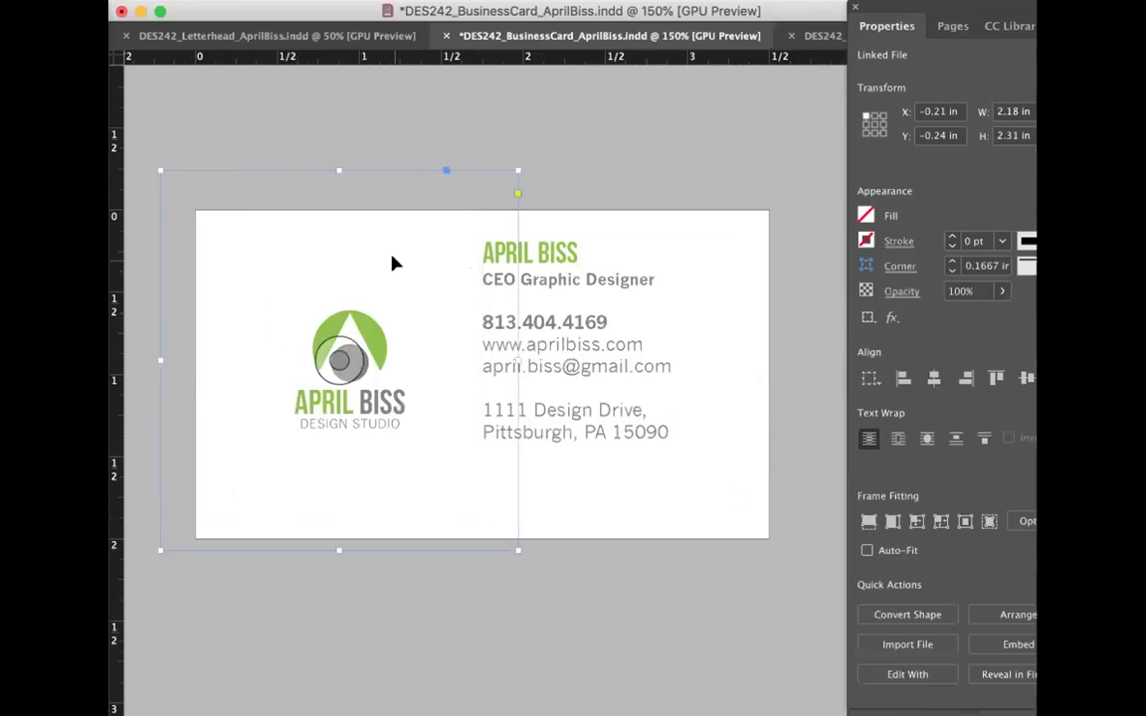
{"action": "right_click", "coordinate": [398, 248]}
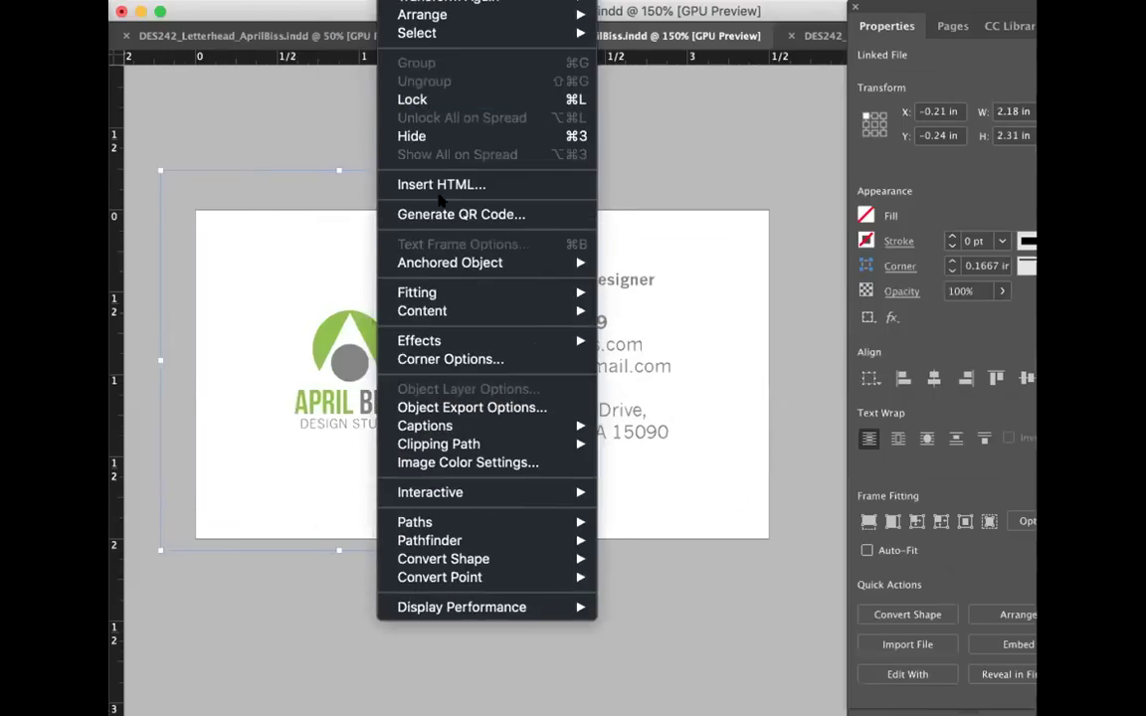
{"action": "mouse_move", "coordinate": [498, 292]}
{"action": "left_click", "coordinate": [615, 291]}
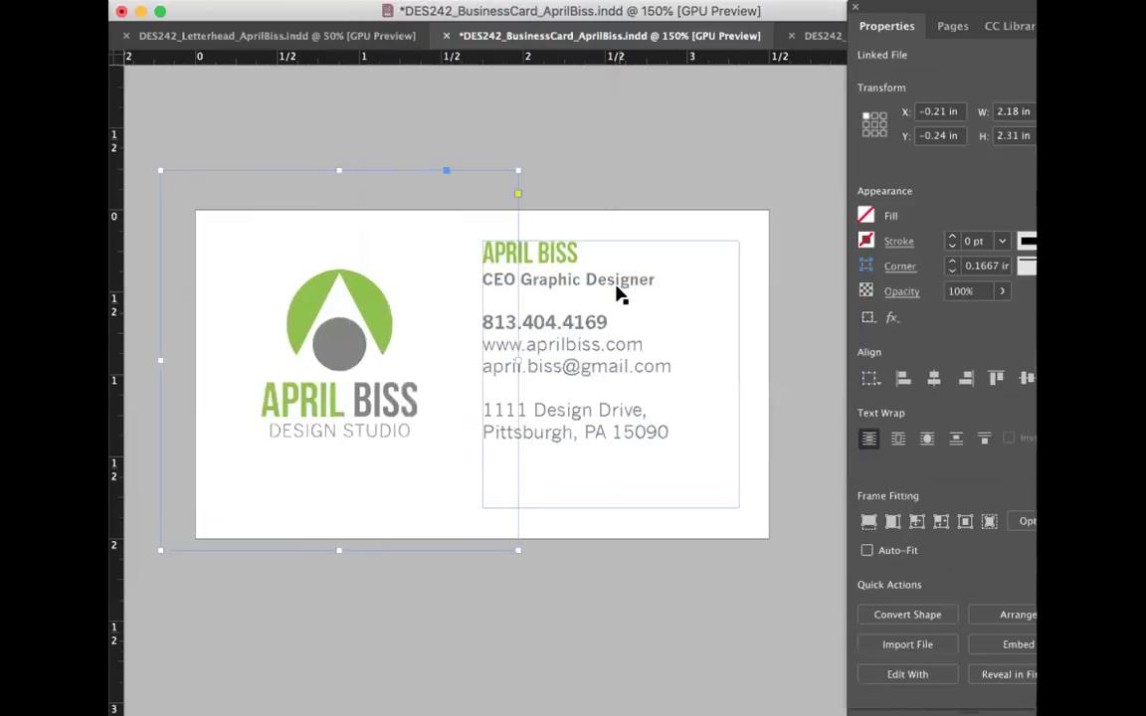
Step: Crop the empty space around the logo by reducing its frame to about 1.09 × 1.15 in
{"action": "left_click", "coordinate": [175, 142]}
{"action": "left_click", "coordinate": [192, 287]}
{"action": "left_click_drag", "start_coordinate": [160, 360], "coordinate": [246, 356]}
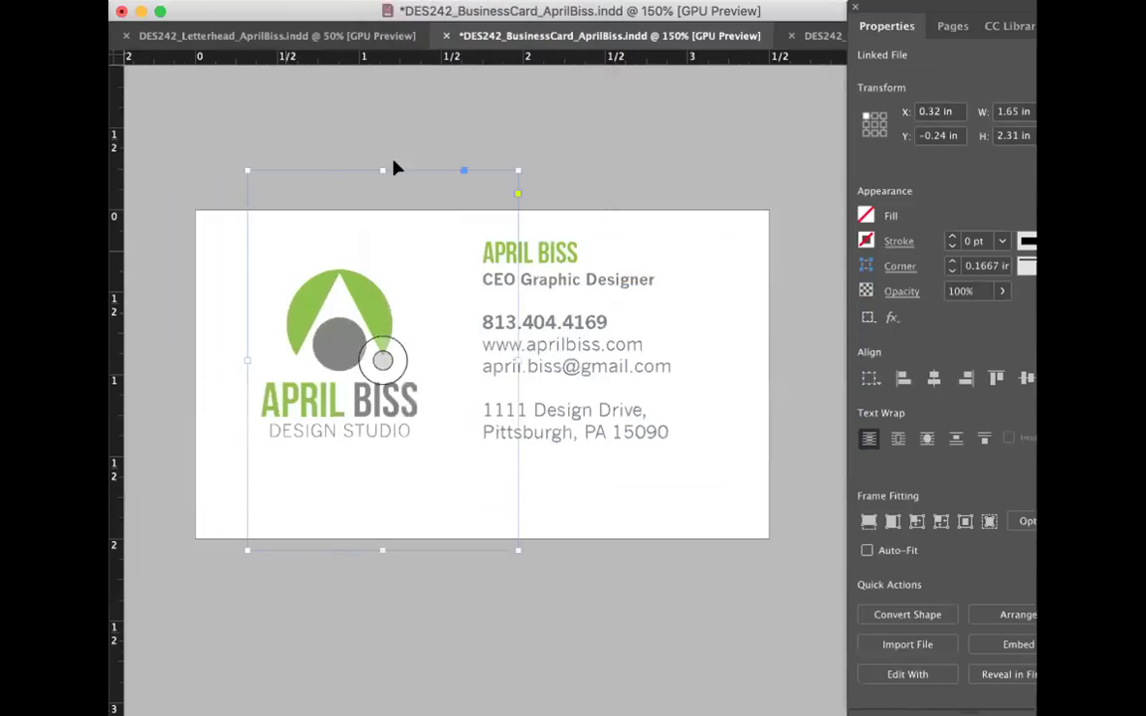
{"action": "left_click_drag", "start_coordinate": [379, 171], "coordinate": [378, 259]}
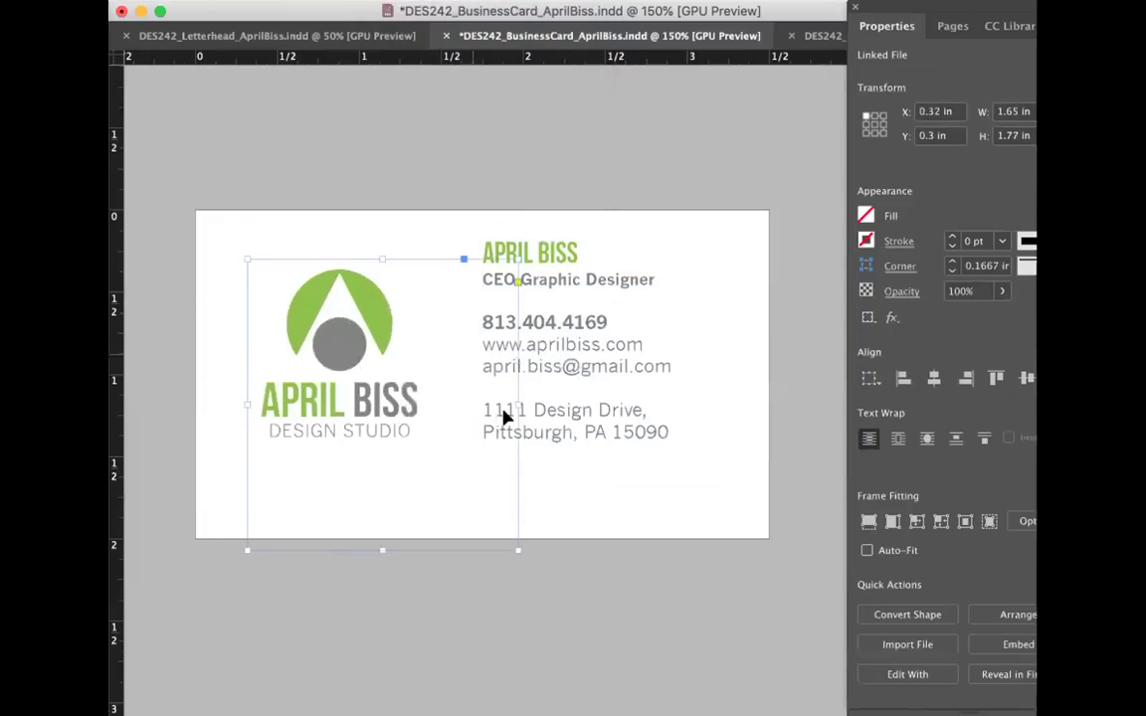
{"action": "left_click_drag", "start_coordinate": [516, 402], "coordinate": [427, 404]}
{"action": "left_click_drag", "start_coordinate": [335, 548], "coordinate": [335, 448]}
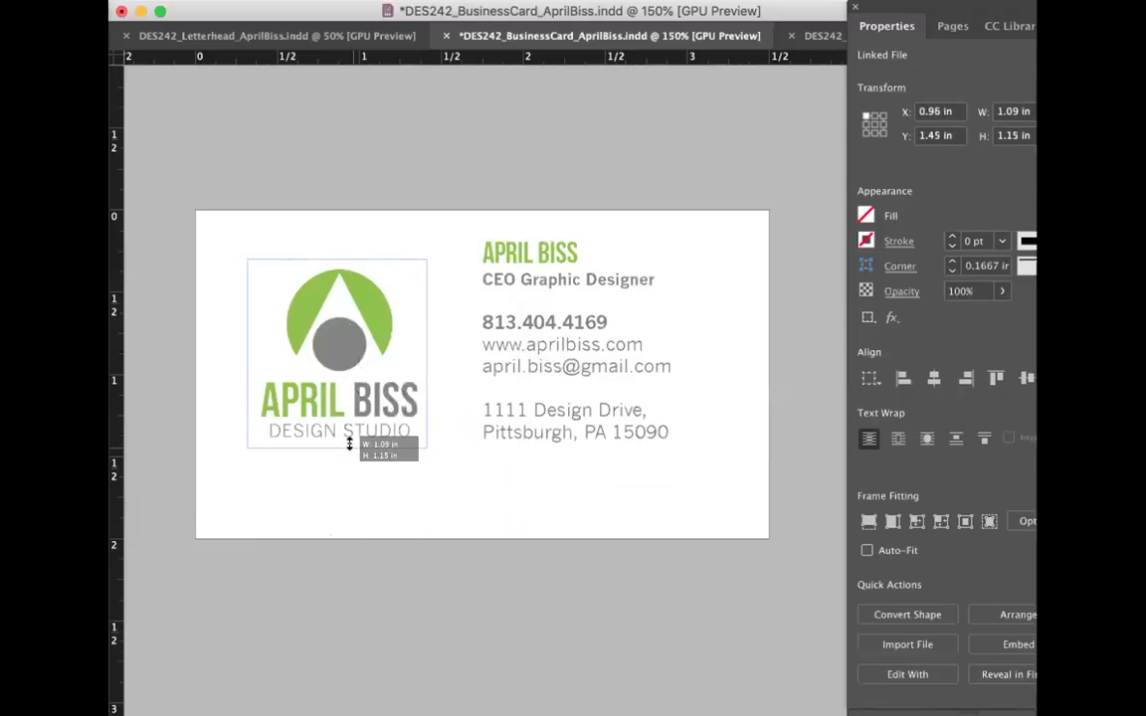
Step: Move the logo down and nudge it to about X 0.2622 in, Y 0.4144 in
{"action": "left_click", "coordinate": [417, 234]}
{"action": "left_click_drag", "start_coordinate": [371, 292], "coordinate": [366, 320]}
{"action": "key", "text": "Up"}
{"action": "key", "text": "Up"}
{"action": "key", "text": "Up"}
{"action": "key", "text": "Left"}
{"action": "key", "text": "Left"}
{"action": "key", "text": "Left"}
{"action": "key", "text": "Up"}
{"action": "left_click", "coordinate": [435, 110]}
{"action": "left_click", "coordinate": [315, 318]}
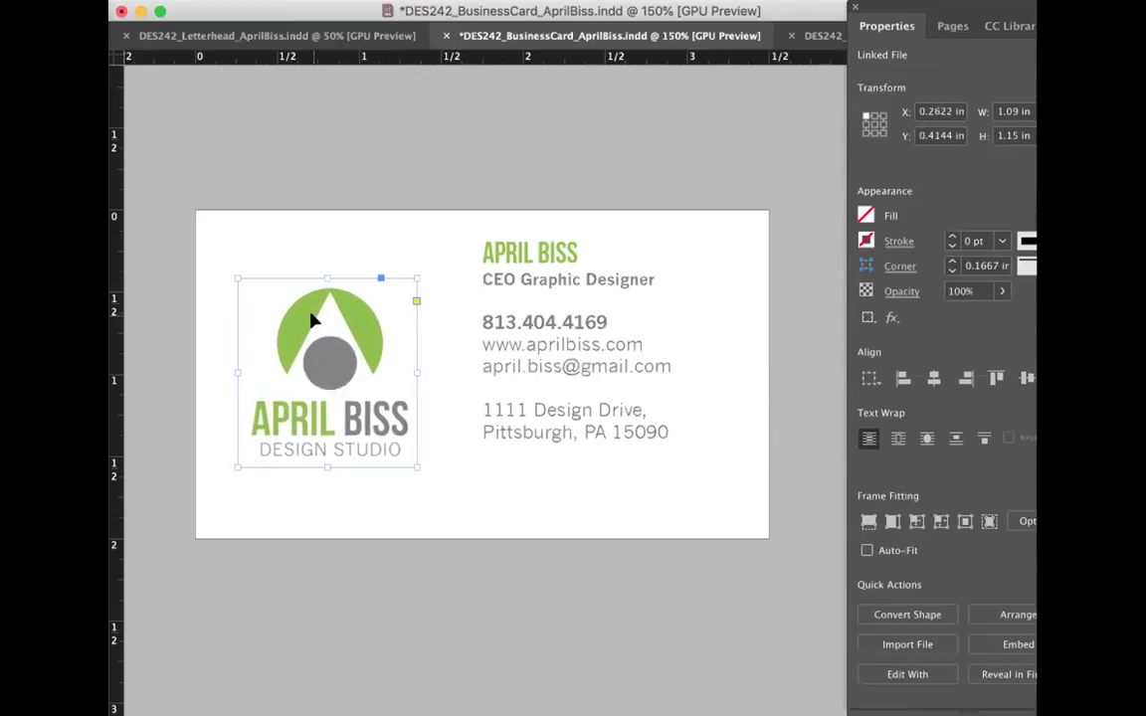
Step: Shorten the contact text frame to about 1.2225 in high so it ends below the address, and save the document
{"action": "left_click", "coordinate": [341, 187]}
{"action": "left_click", "coordinate": [612, 454]}
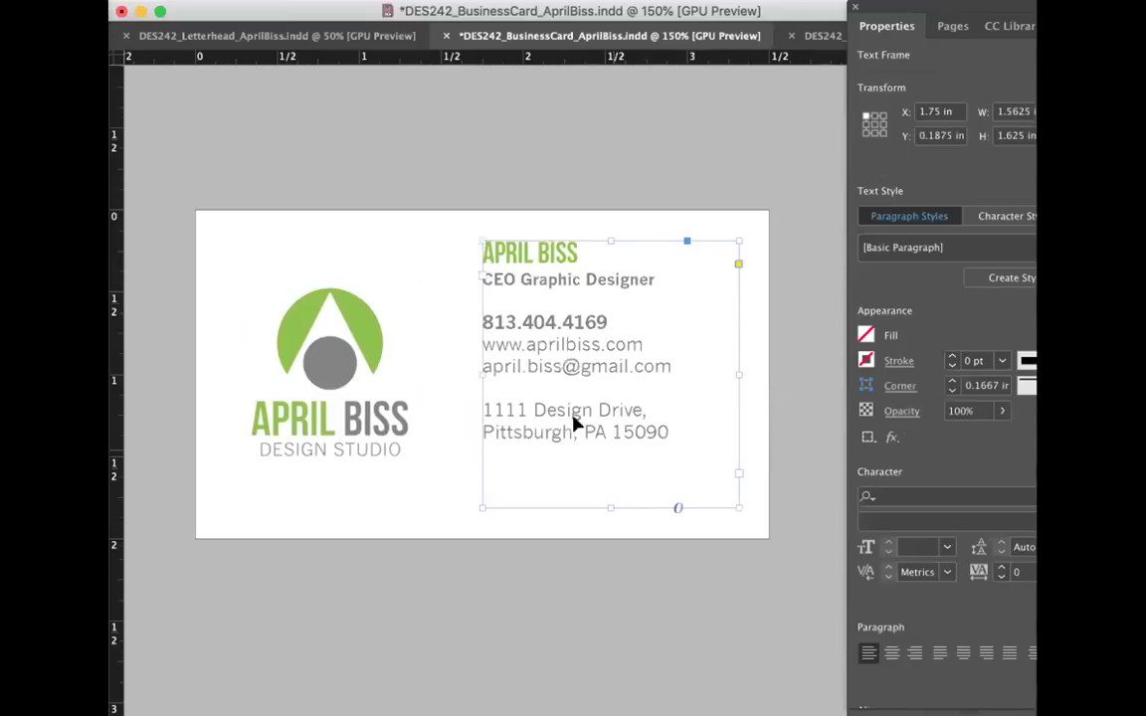
{"action": "left_click_drag", "start_coordinate": [612, 511], "coordinate": [614, 439]}
{"action": "left_click", "coordinate": [612, 547]}
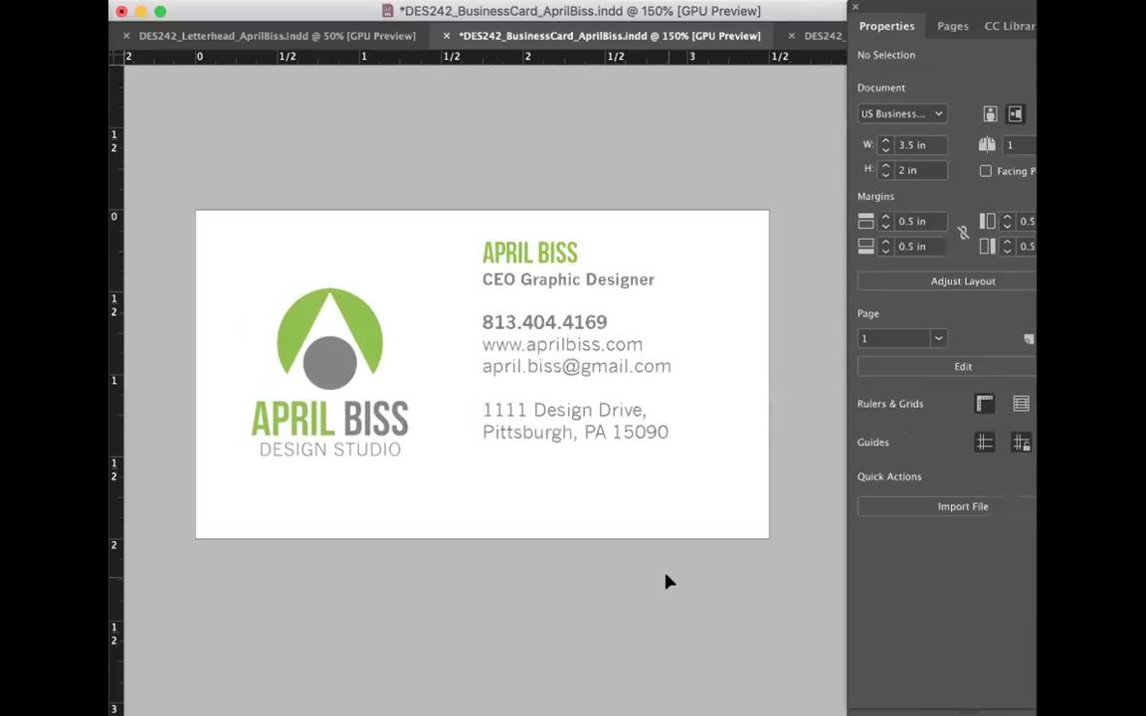
{"action": "key", "text": "super+s"}
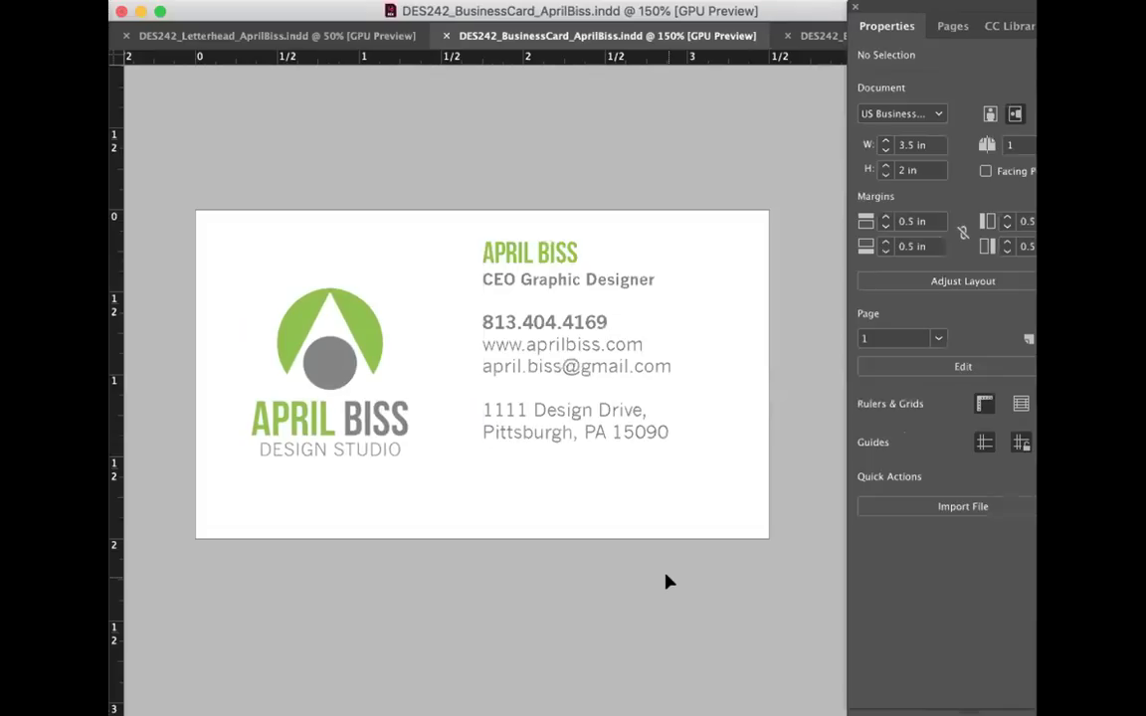
Step: Draw a 3.5 × 2 in rectangle over the whole card and place a horizontal guide through its center
{"action": "left_click", "coordinate": [611, 428]}
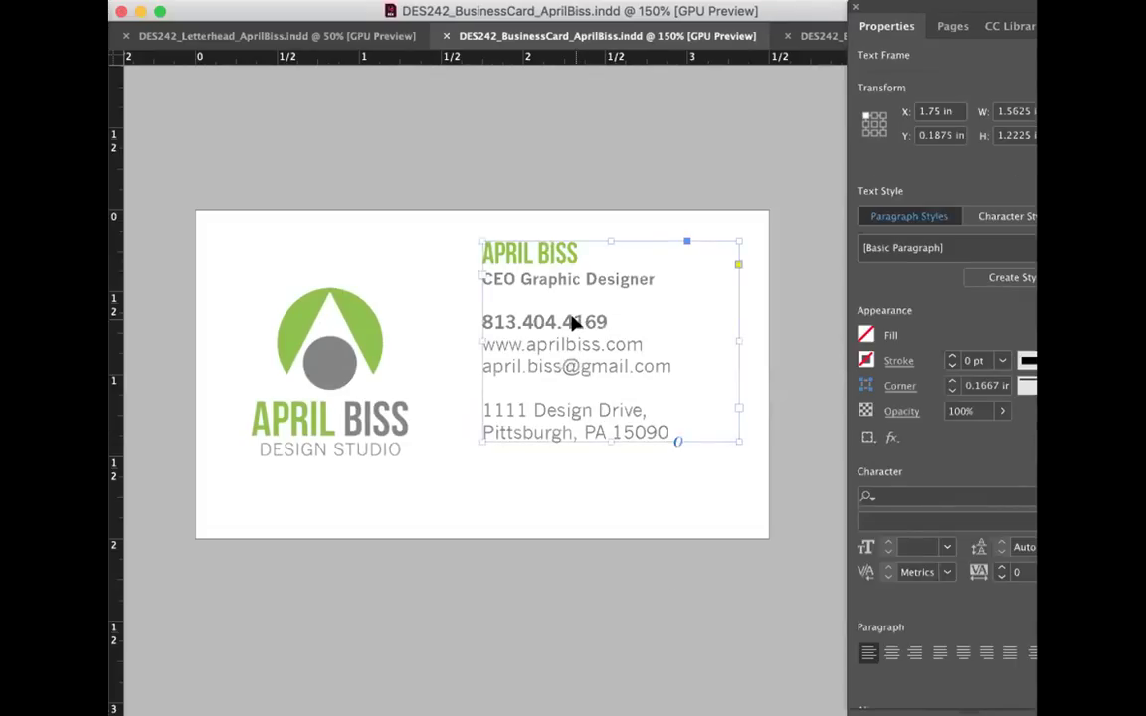
{"action": "left_click", "coordinate": [389, 184]}
{"action": "left_click", "coordinate": [366, 318]}
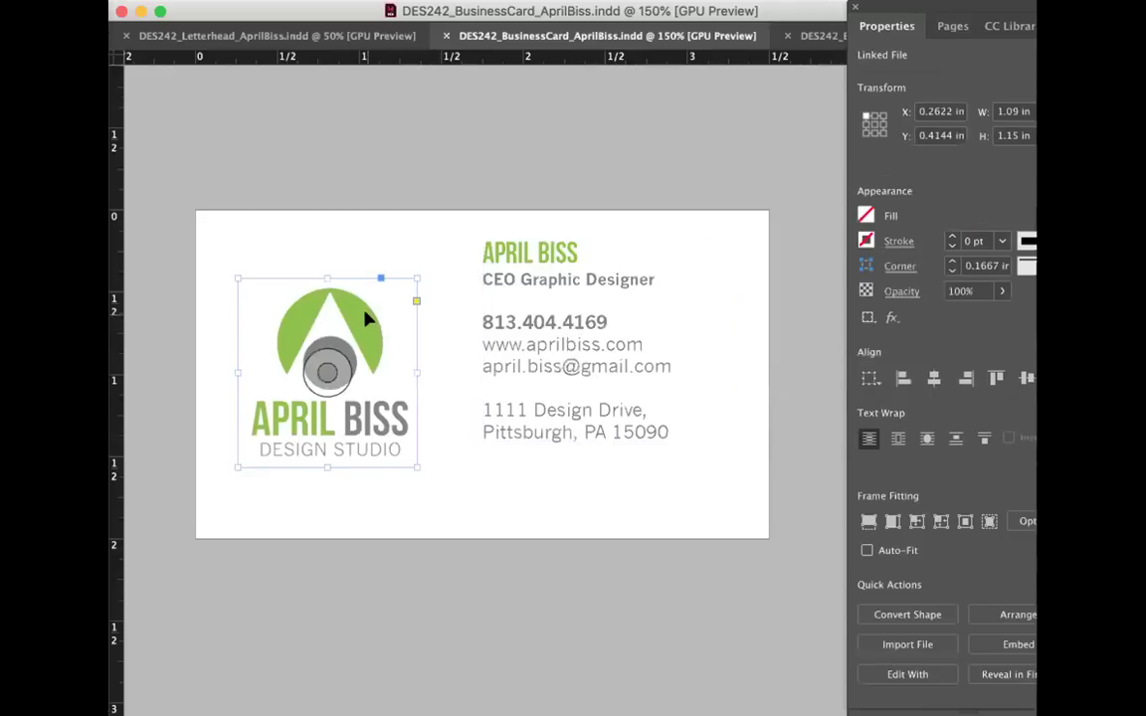
{"action": "key", "text": "m"}
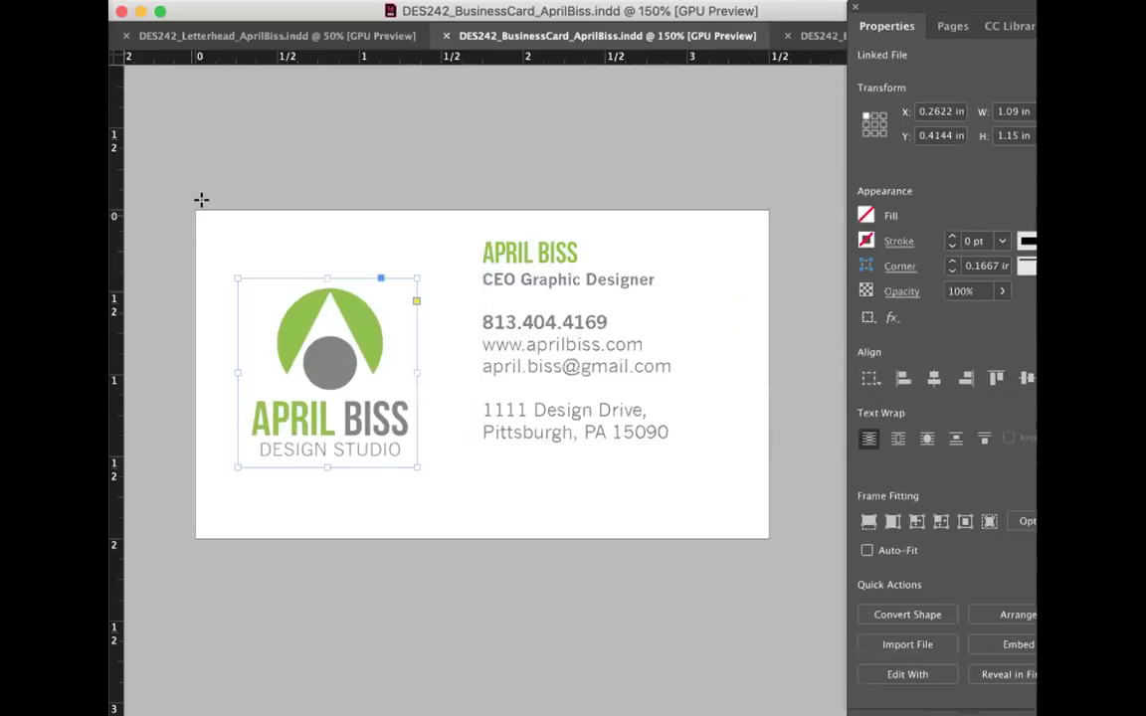
{"action": "mouse_move", "coordinate": [195, 211]}
{"action": "left_mouse_down"}
{"action": "mouse_move", "coordinate": [322, 260]}
{"action": "mouse_move", "coordinate": [767, 531]}
{"action": "left_mouse_up"}
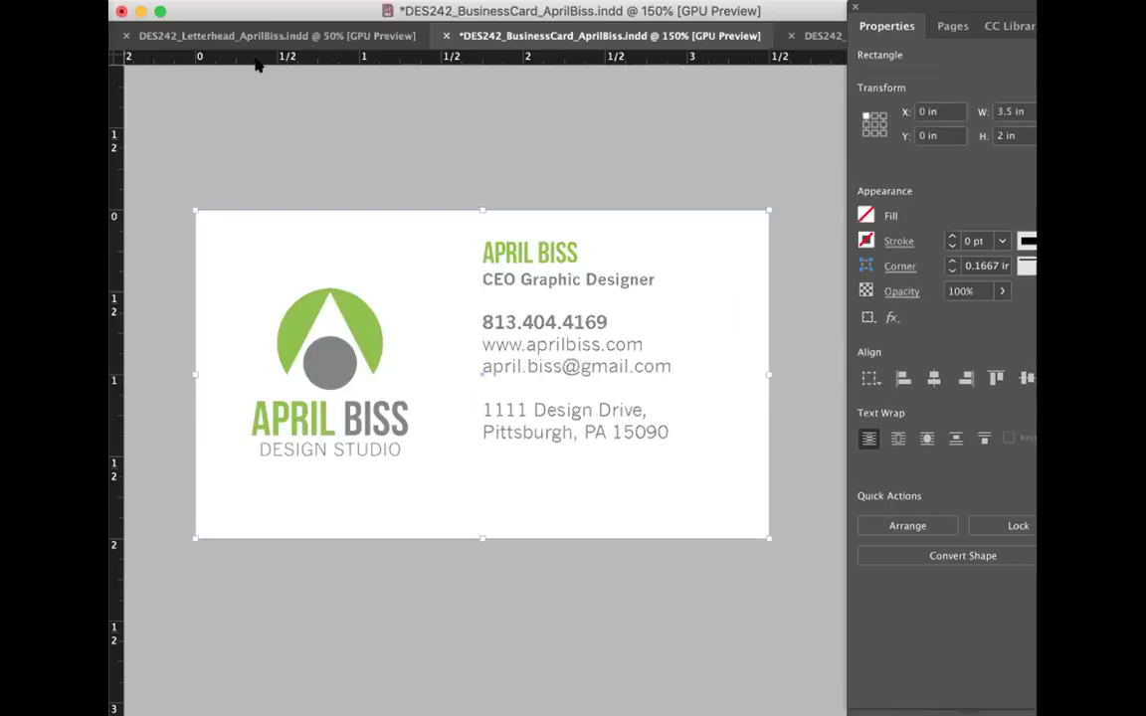
{"action": "key", "text": "w"}
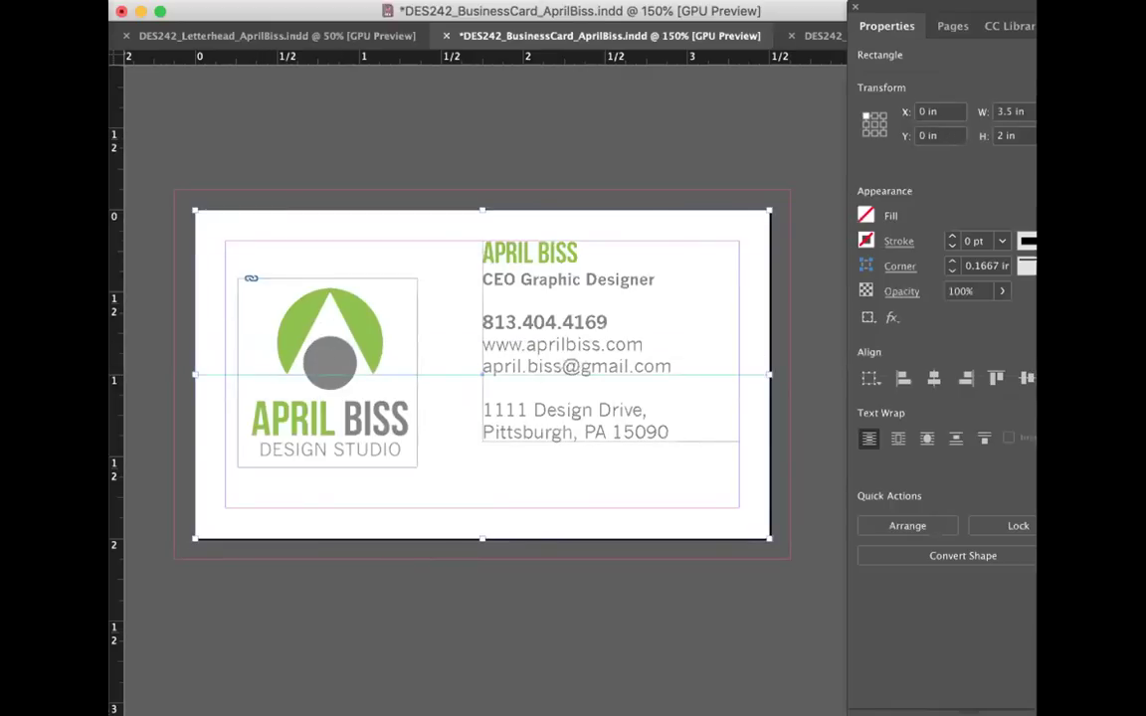
{"action": "left_click", "coordinate": [270, 218]}
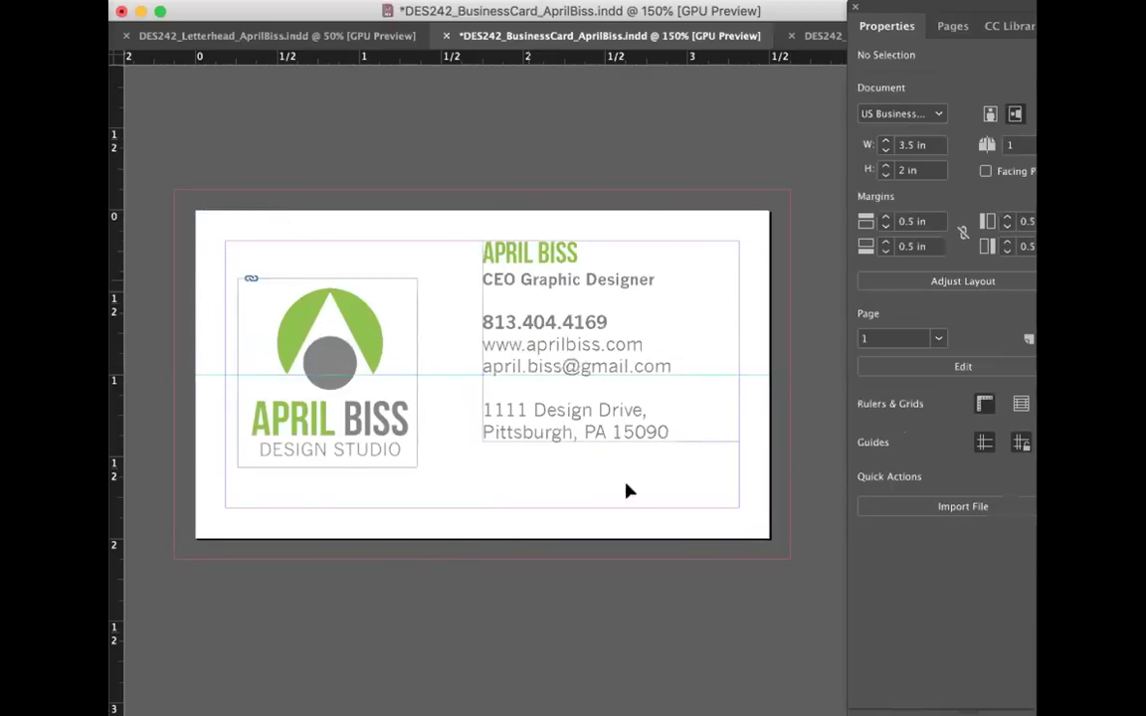
Step: Trim the logo frame's top and bottom to about 1.03 in high and center the logo vertically on the guide
{"action": "left_click", "coordinate": [324, 461]}
{"action": "left_click_drag", "start_coordinate": [326, 466], "coordinate": [319, 456]}
{"action": "left_click_drag", "start_coordinate": [322, 274], "coordinate": [323, 290]}
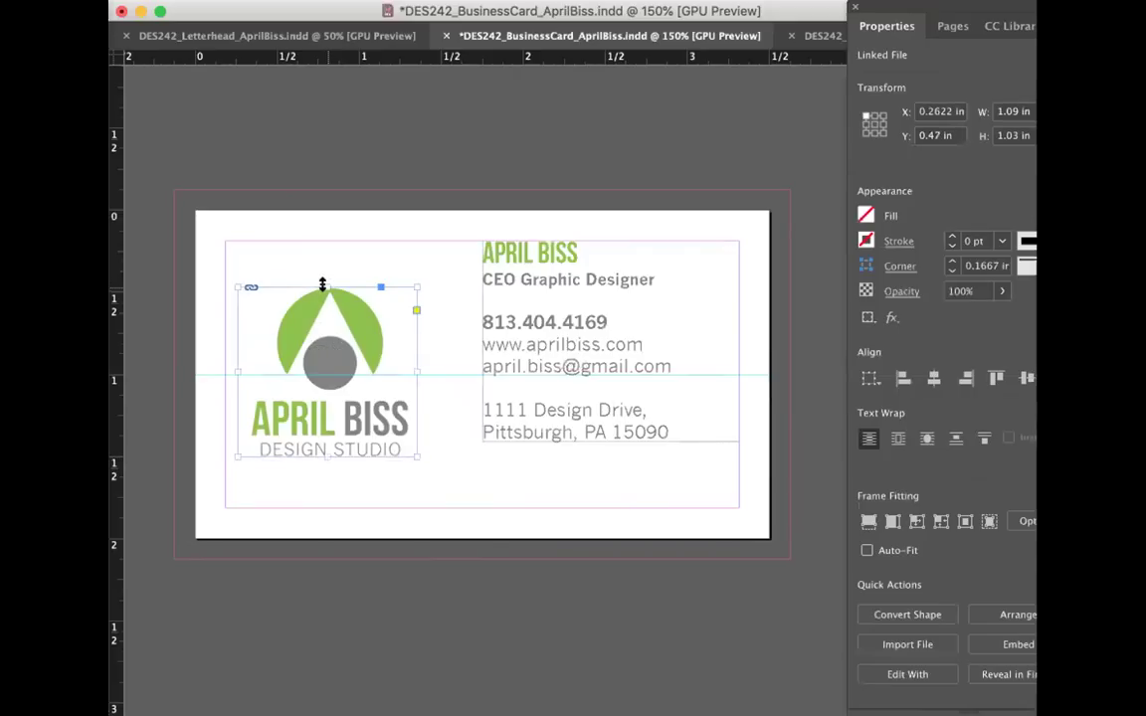
{"action": "left_click", "coordinate": [360, 230]}
Step: Shorten the contact text frame to 1.2025 in and nudge it down to Y 0.3958 in, centered on the guide
{"action": "left_click", "coordinate": [569, 325]}
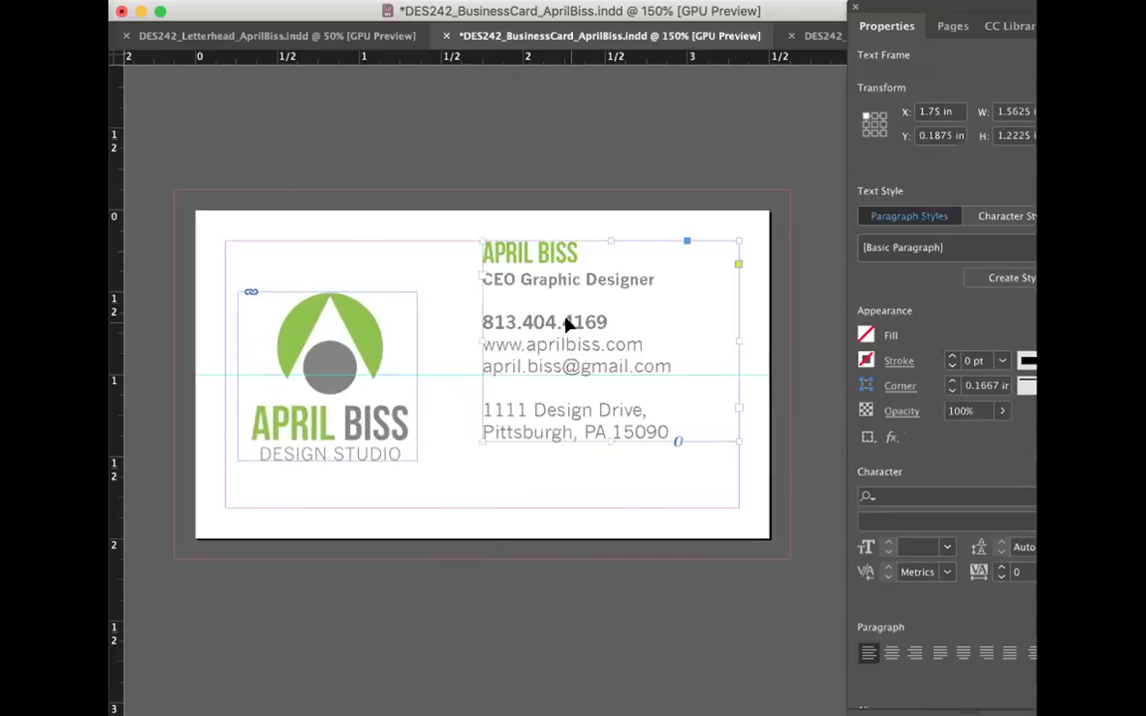
{"action": "left_click_drag", "start_coordinate": [608, 439], "coordinate": [609, 432]}
{"action": "key", "text": "Down"}
{"action": "key", "text": "Down"}
{"action": "key", "text": "Down"}
{"action": "key", "text": "Down"}
{"action": "key", "text": "Down"}
{"action": "key", "text": "Down"}
{"action": "key", "text": "Down"}
{"action": "key", "text": "Down"}
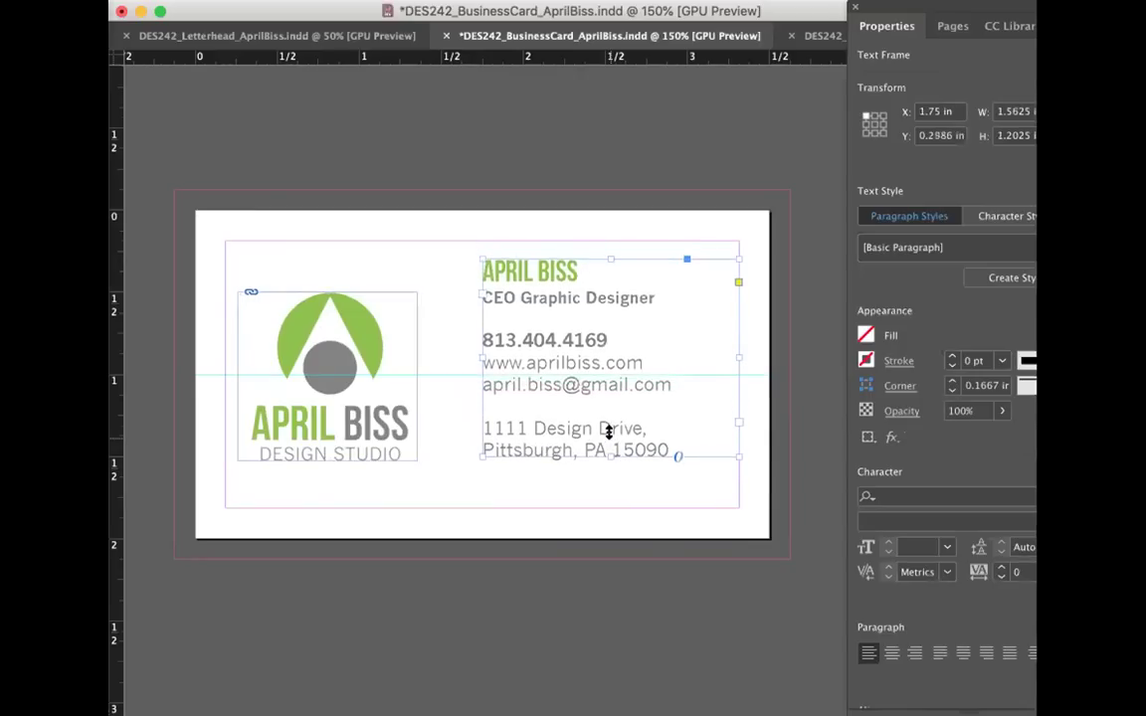
{"action": "key", "text": "Down"}
{"action": "key", "text": "Down"}
{"action": "key", "text": "Down"}
{"action": "key", "text": "Down"}
{"action": "key", "text": "Down"}
{"action": "key", "text": "Down"}
{"action": "key", "text": "Down"}
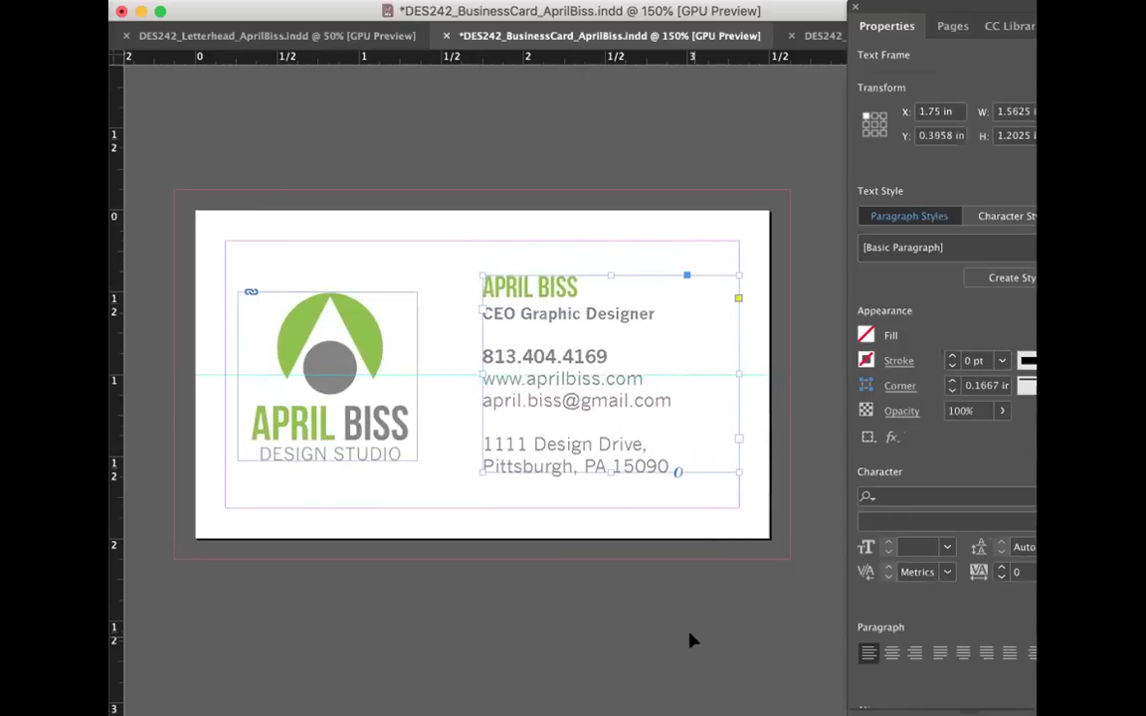
{"action": "left_click", "coordinate": [694, 640]}
{"action": "left_click", "coordinate": [563, 418]}
{"action": "scroll", "coordinate": [305, 275], "scroll_direction": "right", "scroll_amount": 5}
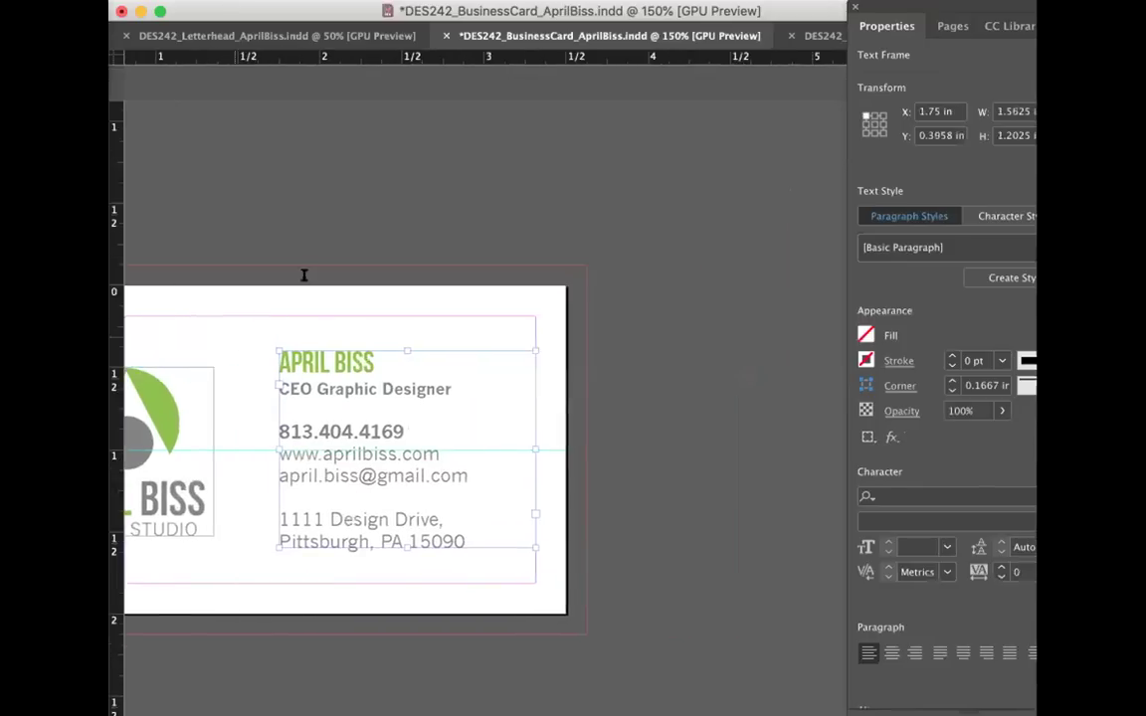
Step: Right-align all lines of text in the business card's contact text frame
{"action": "scroll", "coordinate": [304, 274], "scroll_direction": "left", "scroll_amount": 5}
{"action": "scroll", "coordinate": [304, 275], "scroll_direction": "up", "scroll_amount": 1}
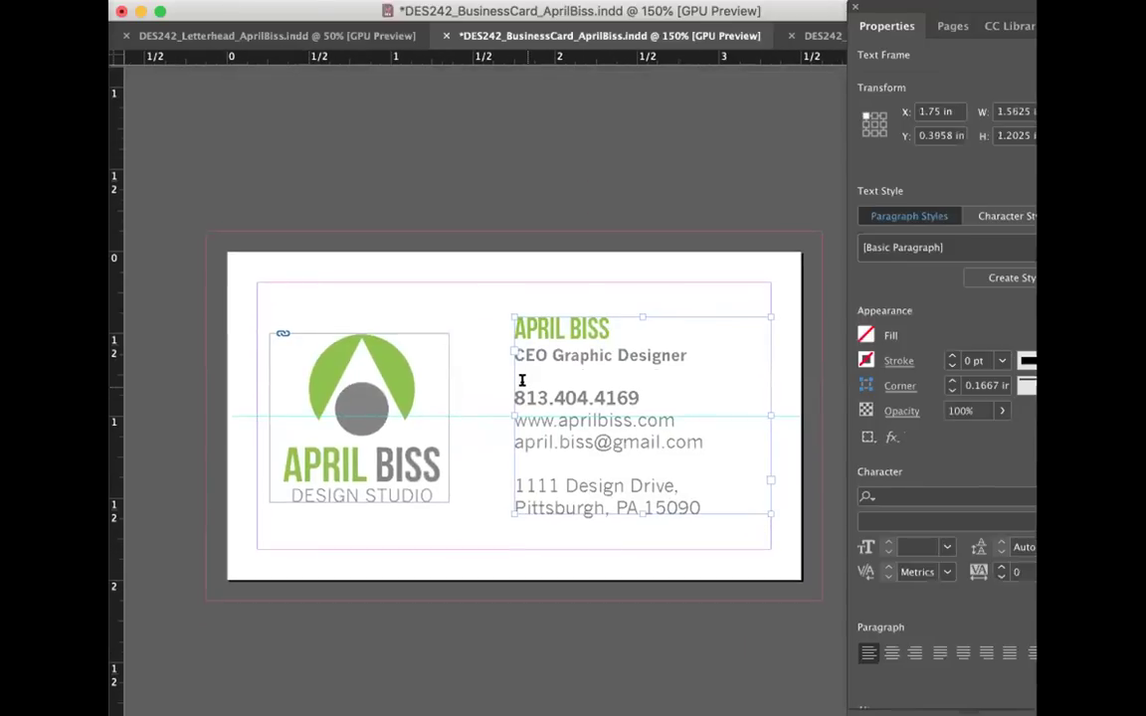
{"action": "scroll", "coordinate": [522, 380], "scroll_direction": "down", "scroll_amount": 1}
{"action": "double_click", "coordinate": [498, 281]}
{"action": "key", "text": "super+a"}
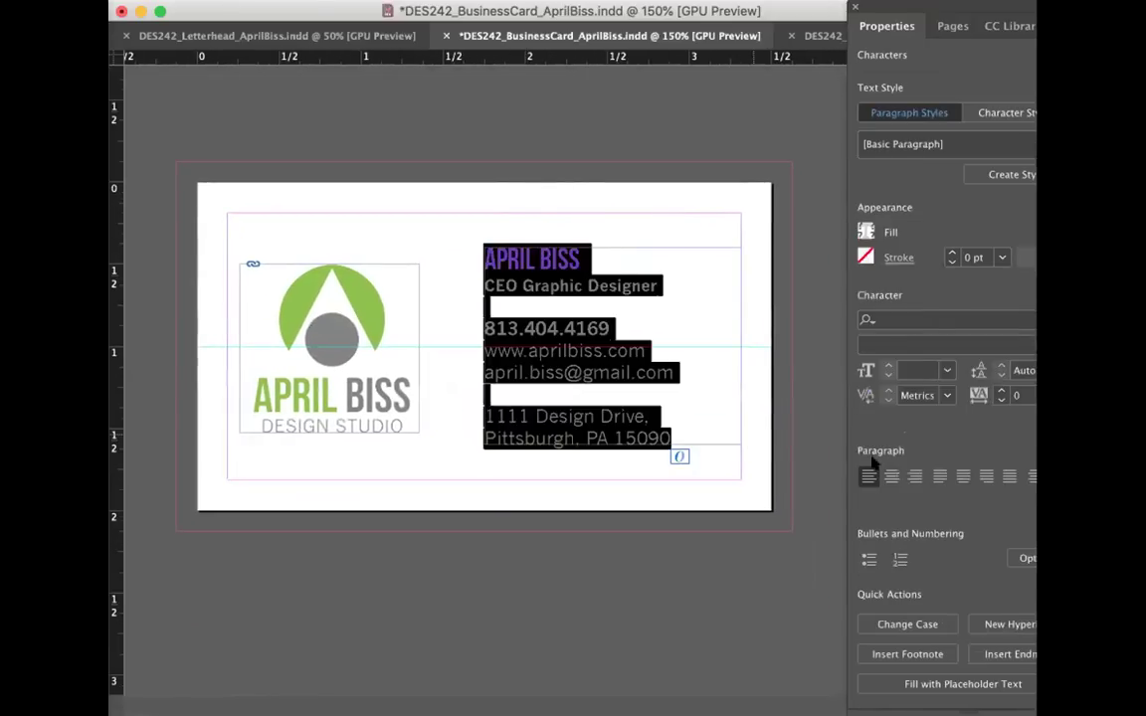
{"action": "left_click", "coordinate": [914, 475]}
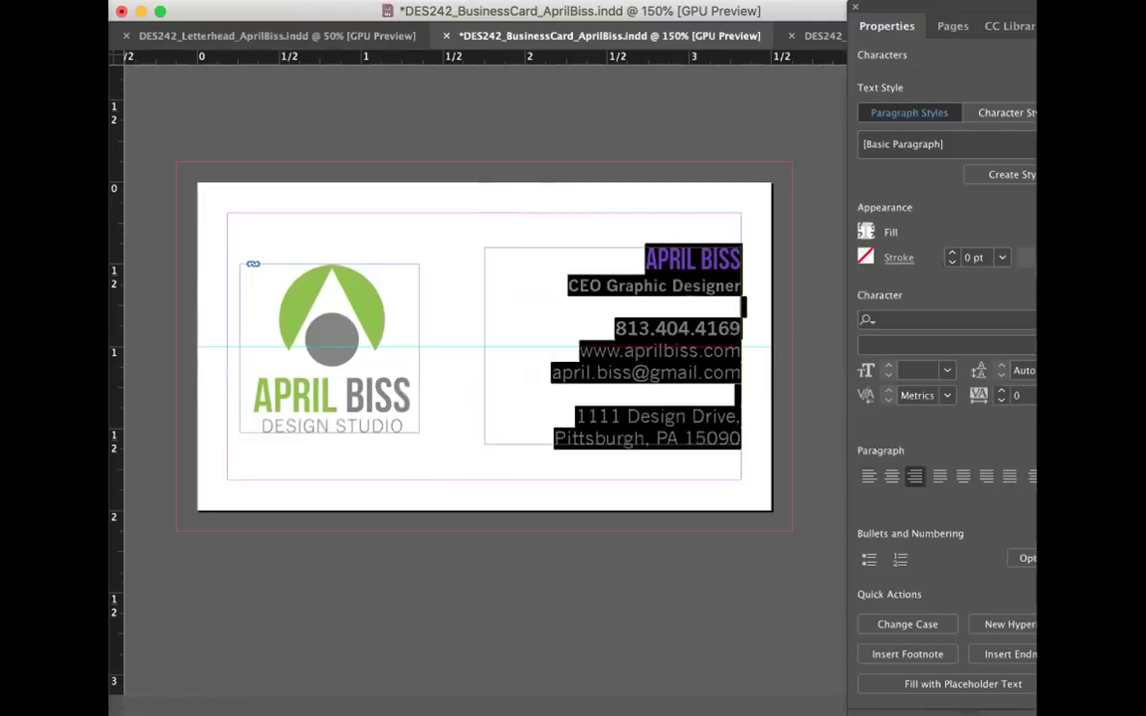
{"action": "key", "text": "Escape"}
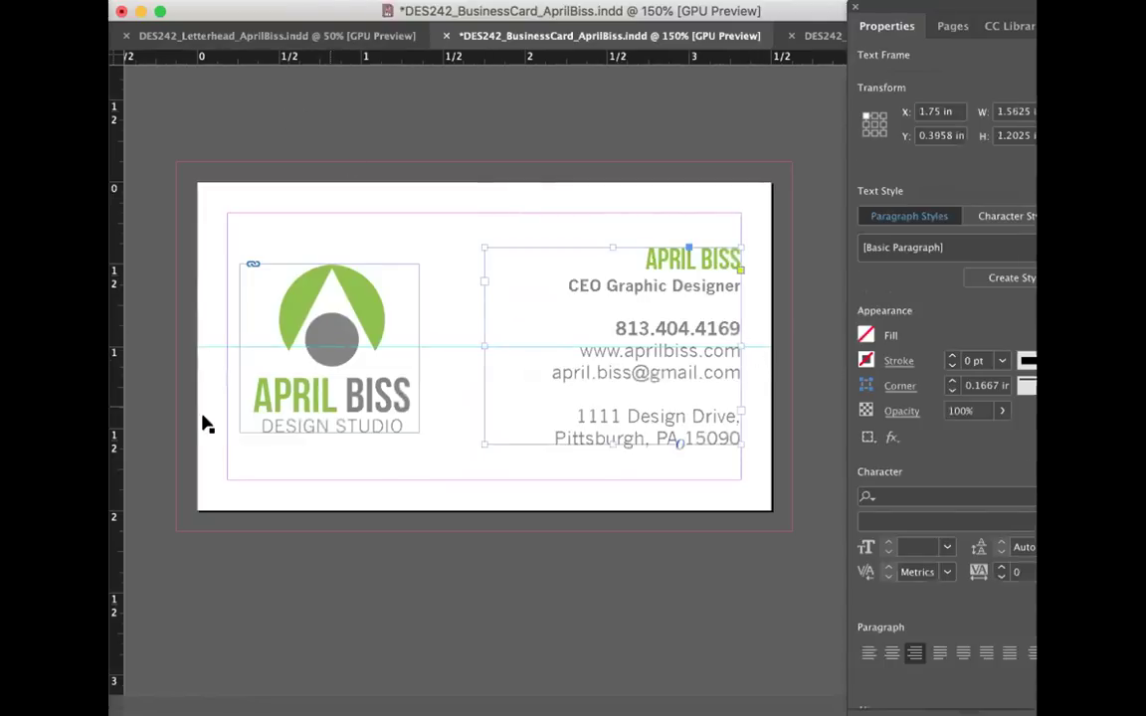
Step: Add a vertical guide near each side of the card and set the left guide at X 0.2622 in, along the logo frame's edge
{"action": "left_click_drag", "start_coordinate": [116, 401], "coordinate": [250, 415]}
{"action": "left_click_drag", "start_coordinate": [116, 339], "coordinate": [719, 378]}
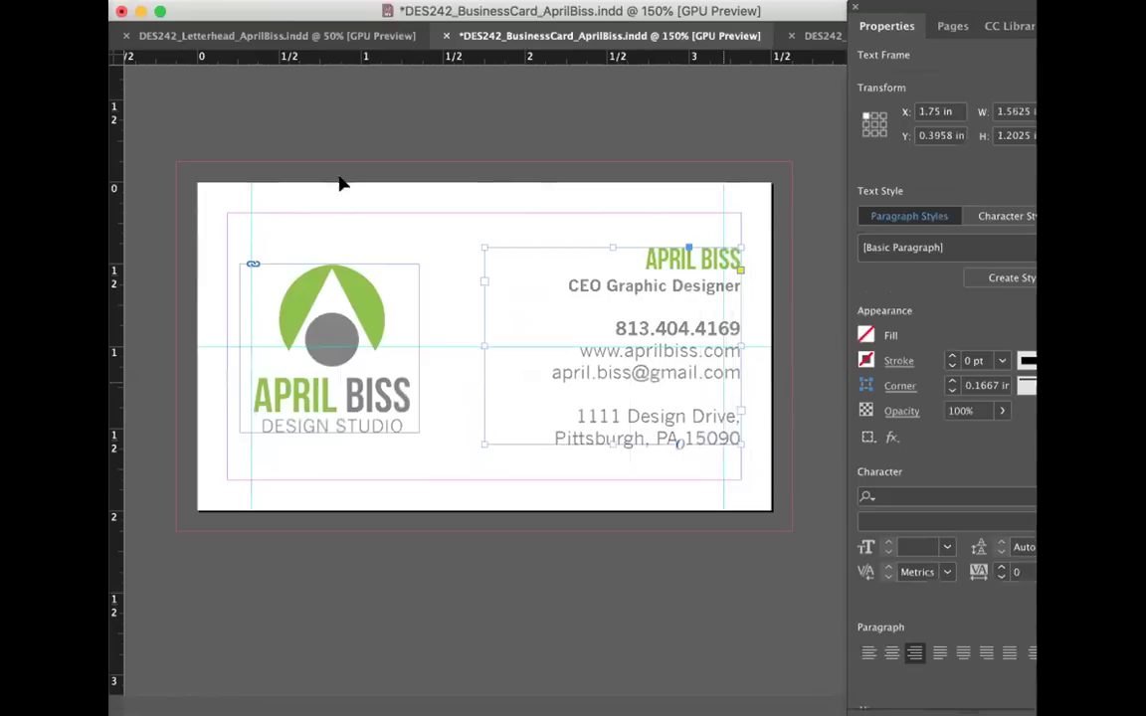
{"action": "left_click", "coordinate": [237, 211]}
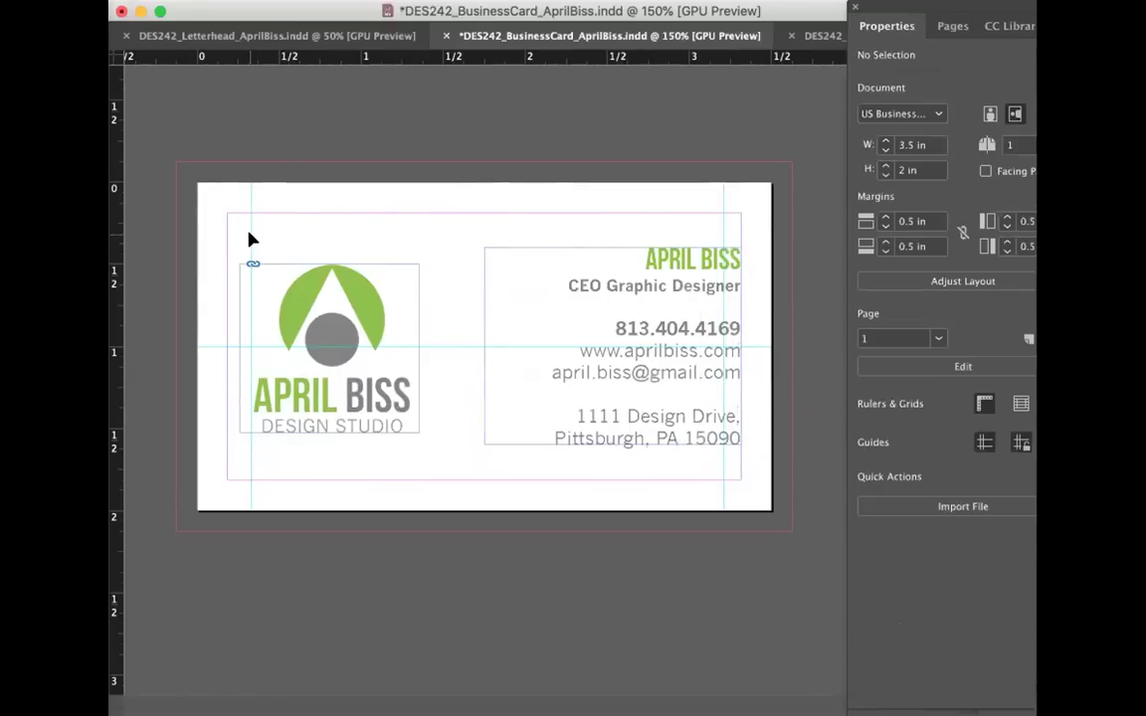
{"action": "left_click", "coordinate": [251, 237]}
{"action": "key", "text": "Left"}
{"action": "key", "text": "Left"}
{"action": "key", "text": "Left"}
{"action": "key", "text": "Left"}
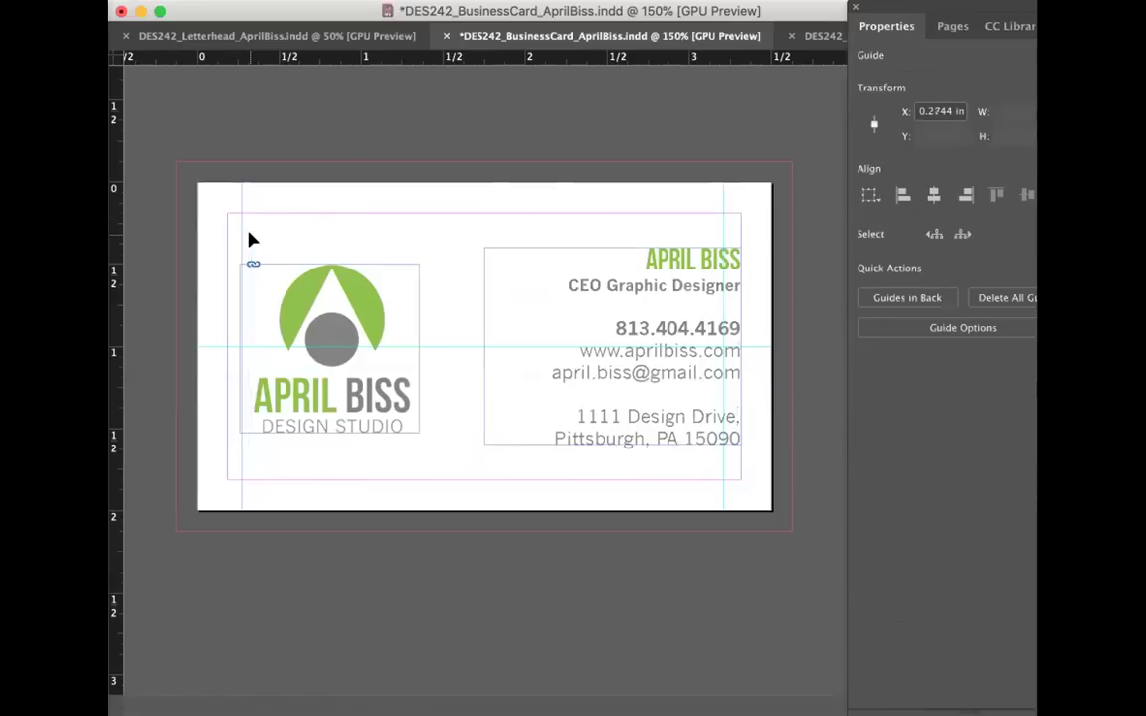
{"action": "left_click_drag", "start_coordinate": [246, 238], "coordinate": [234, 235]}
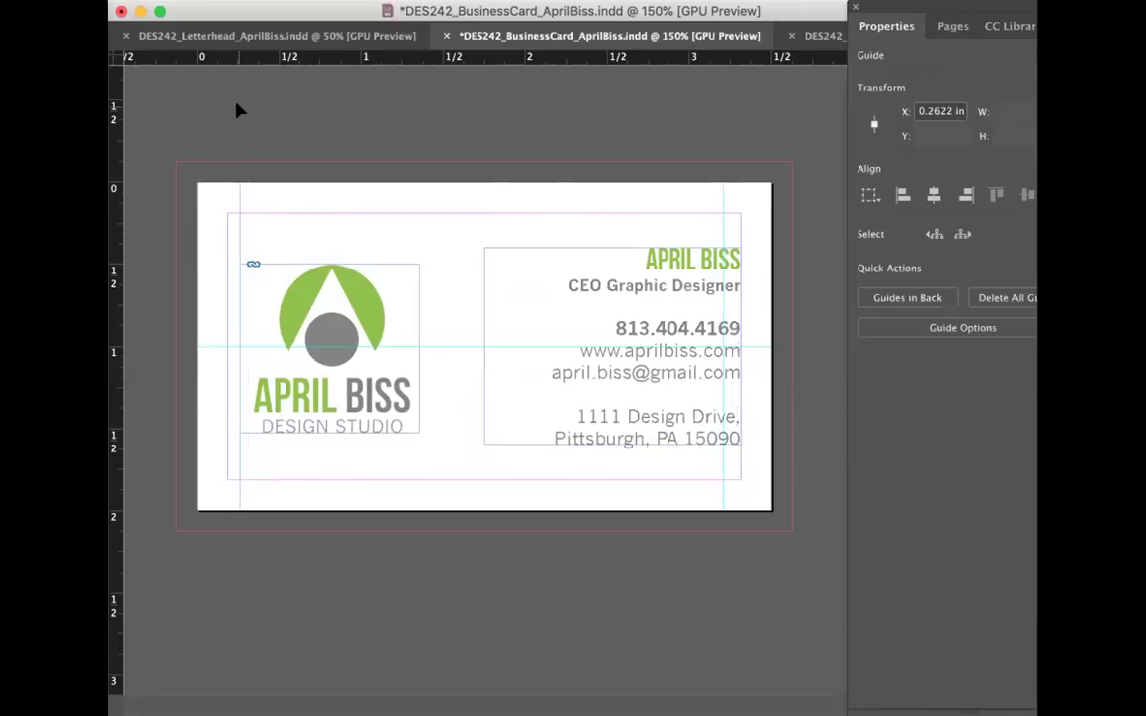
Step: Move the right vertical guide to X 3.25 in, nudge it slightly left and deselect it
{"action": "left_click", "coordinate": [721, 199]}
{"action": "mouse_move", "coordinate": [724, 196]}
{"action": "left_mouse_down"}
{"action": "mouse_move", "coordinate": [733, 192]}
{"action": "mouse_move", "coordinate": [726, 198]}
{"action": "left_mouse_up"}
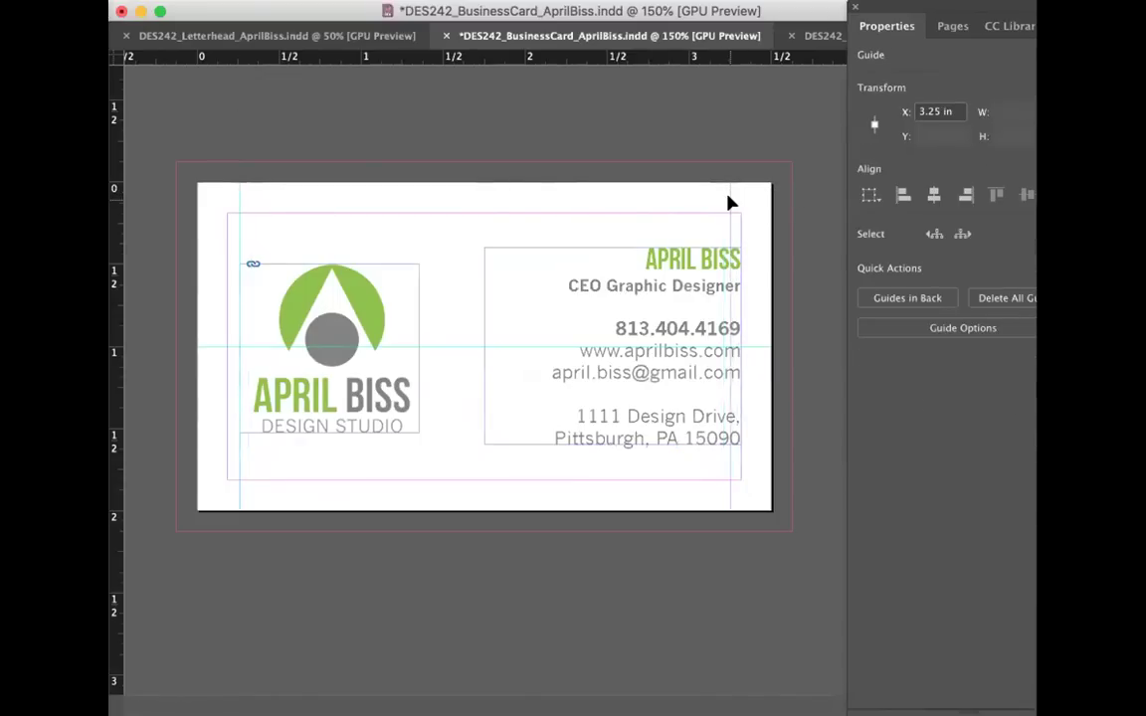
{"action": "key", "text": "Left"}
{"action": "left_click", "coordinate": [471, 106]}
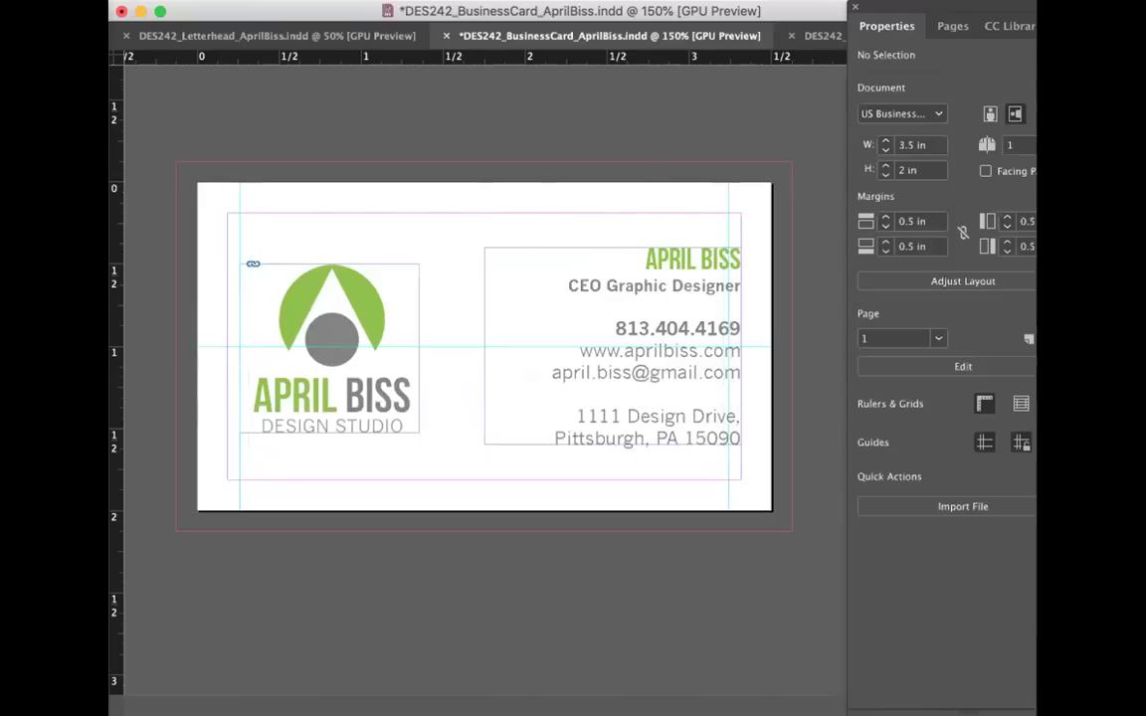
{"action": "left_click", "coordinate": [254, 0]}
{"action": "left_click", "coordinate": [289, 0]}
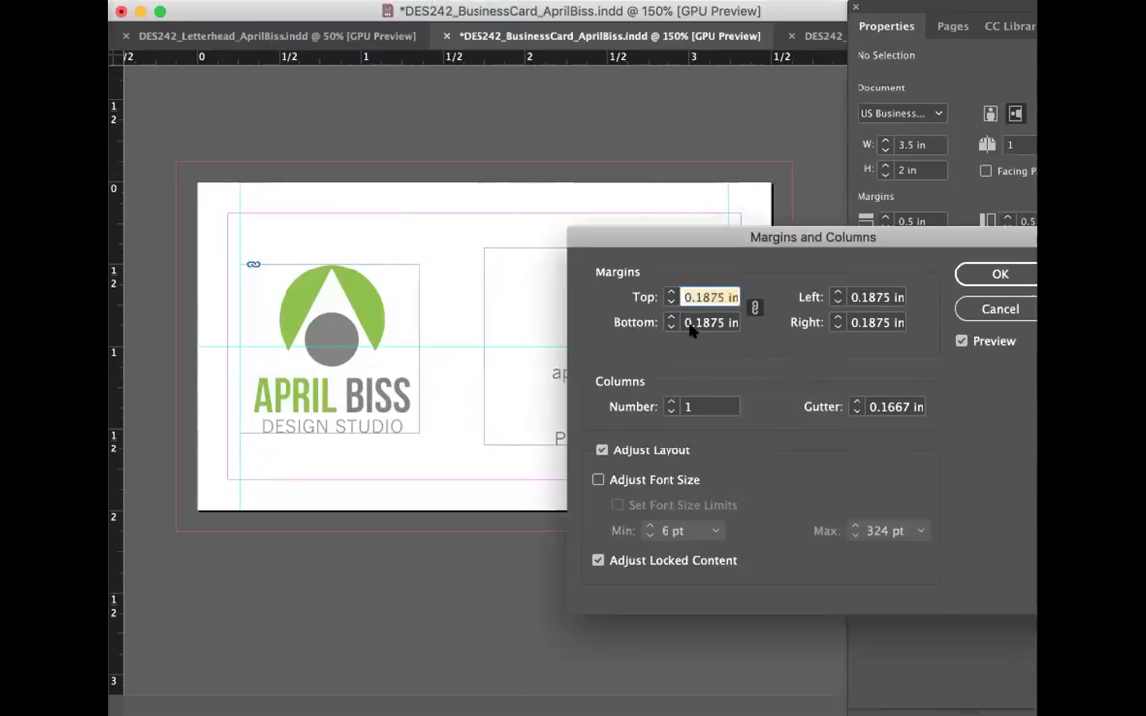
{"action": "key", "text": "Up"}
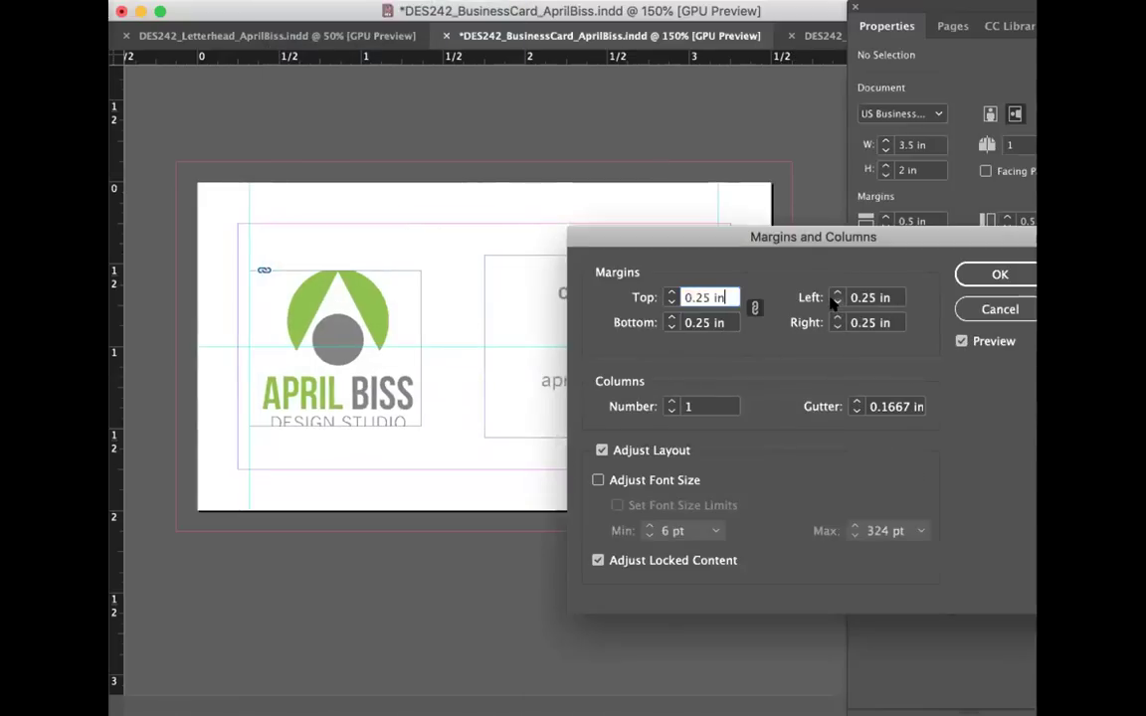
{"action": "key", "text": "Down"}
{"action": "left_click", "coordinate": [754, 308]}
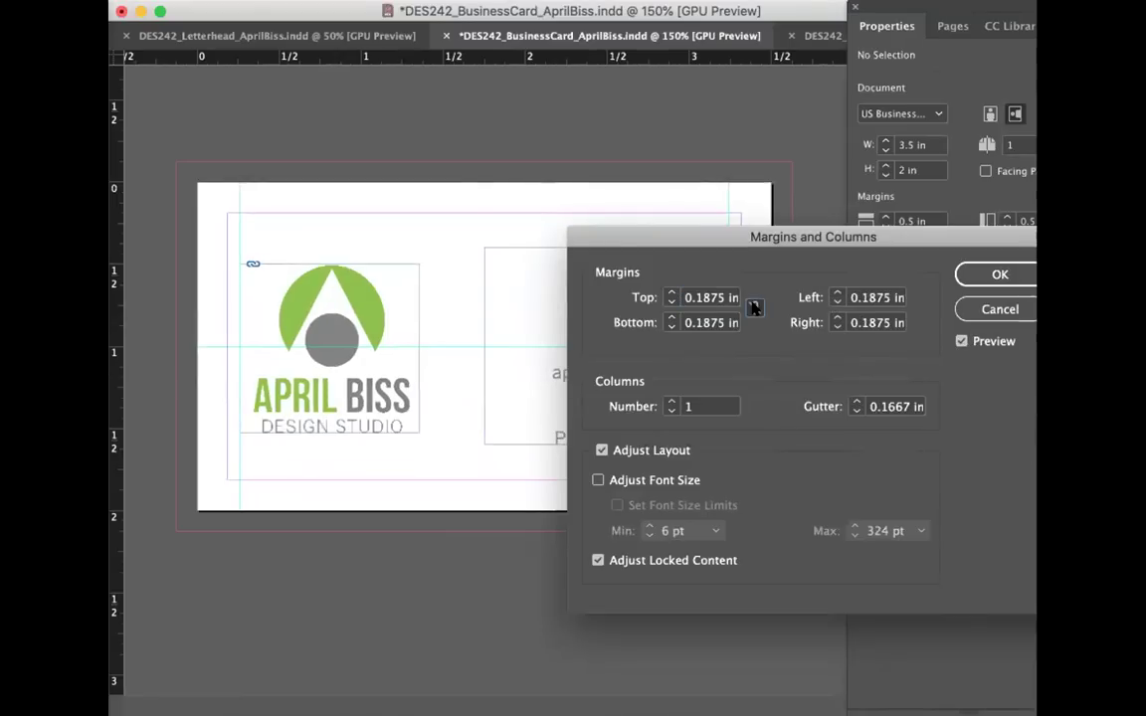
{"action": "left_click", "coordinate": [836, 303]}
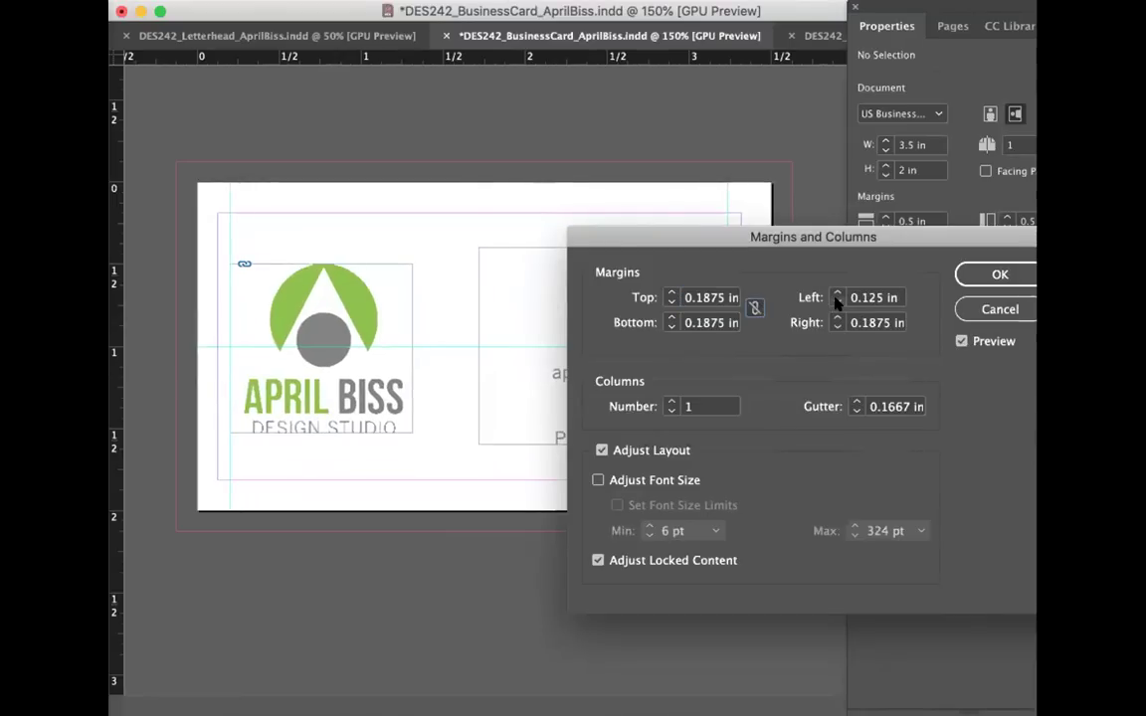
{"action": "left_click", "coordinate": [836, 291]}
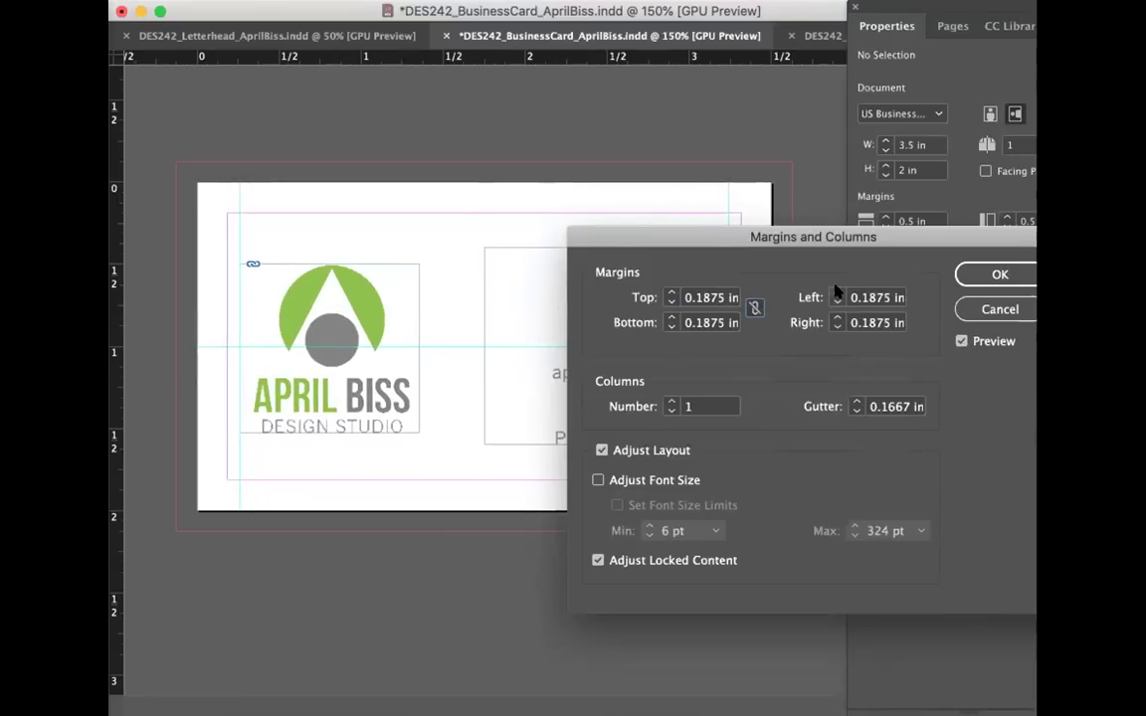
{"action": "left_click", "coordinate": [836, 291]}
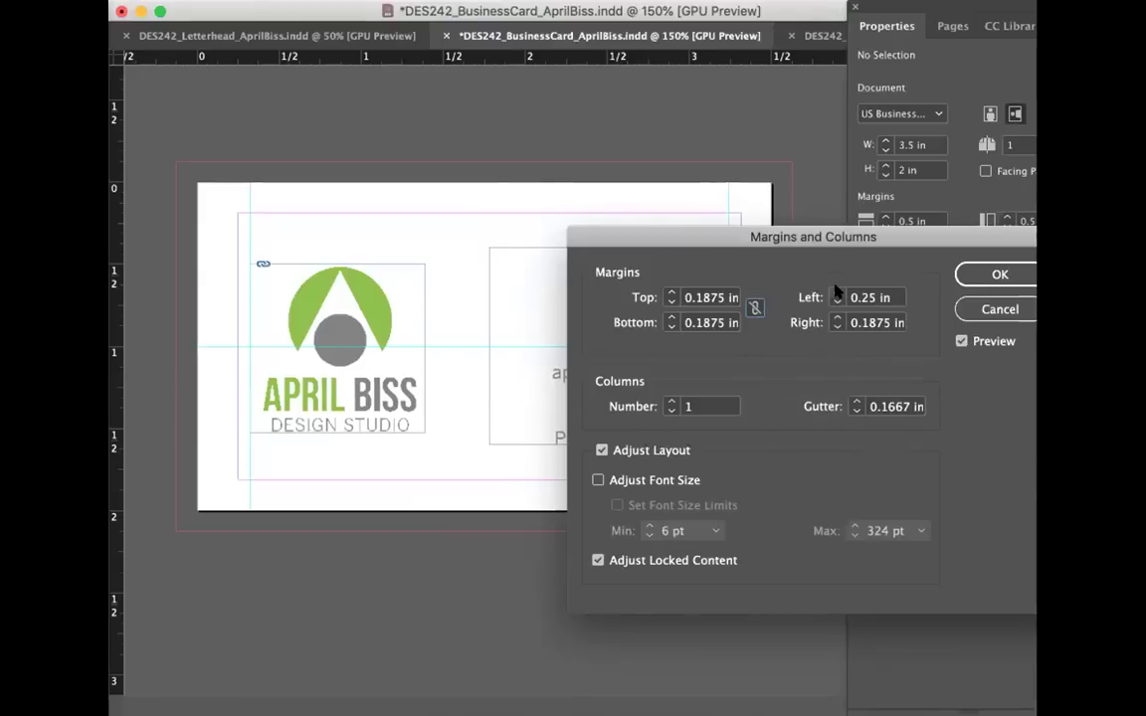
{"action": "left_click", "coordinate": [997, 310]}
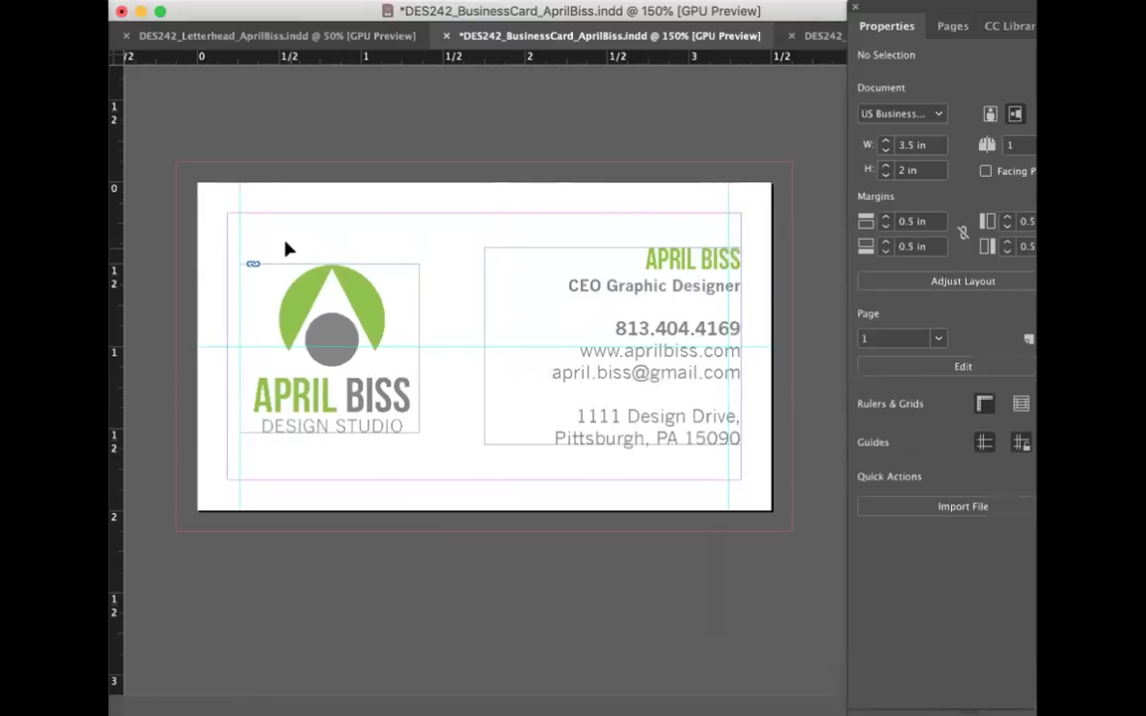
Step: Save the document, then turn off Adjust Layout and set all four page margins to 0.25 in
{"action": "key", "text": "super+s"}
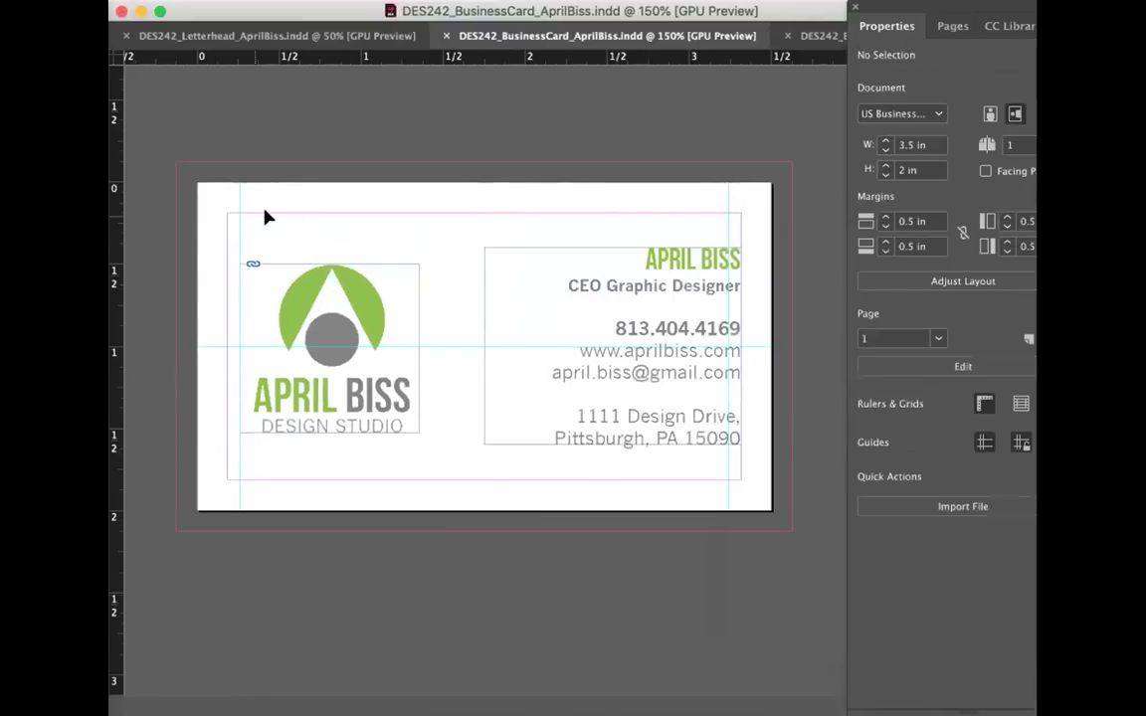
{"action": "left_click", "coordinate": [299, 0]}
{"action": "left_click", "coordinate": [318, 1]}
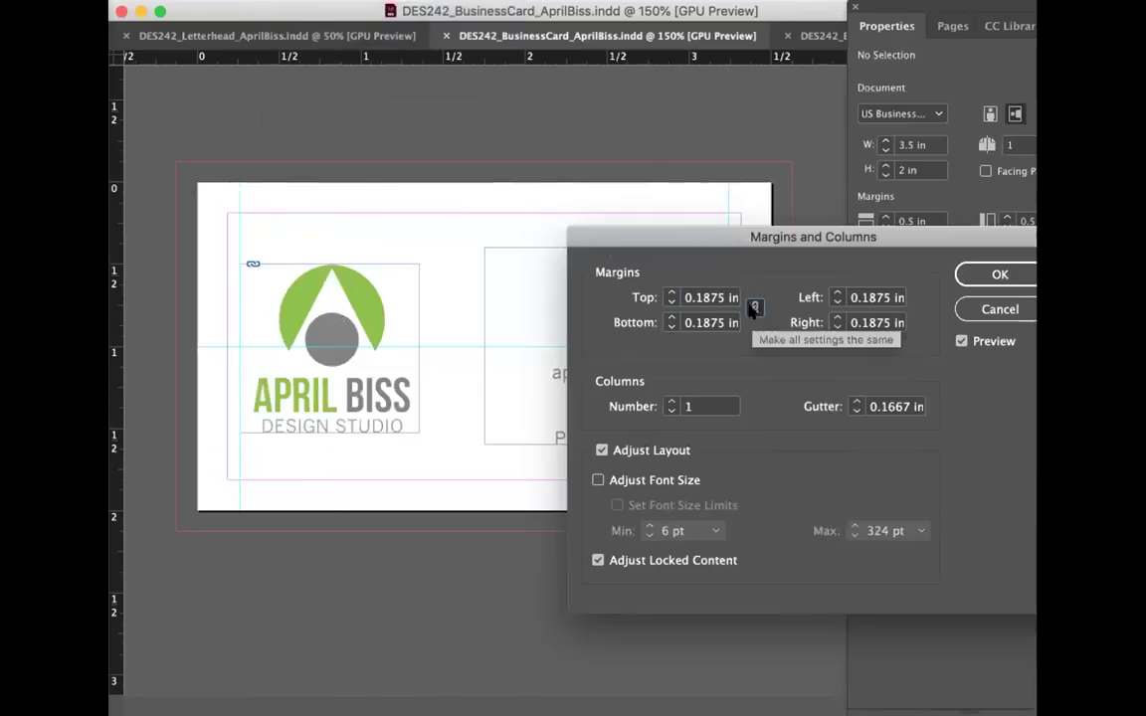
{"action": "left_click", "coordinate": [754, 309]}
{"action": "left_click", "coordinate": [671, 303]}
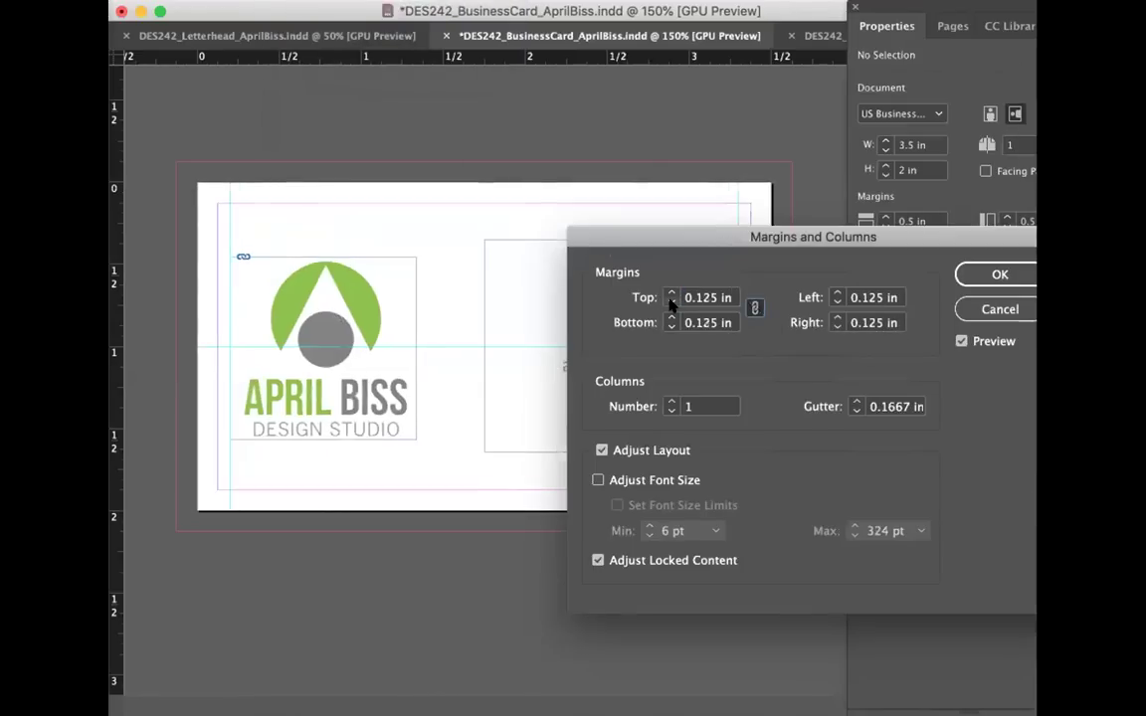
{"action": "left_click", "coordinate": [672, 294]}
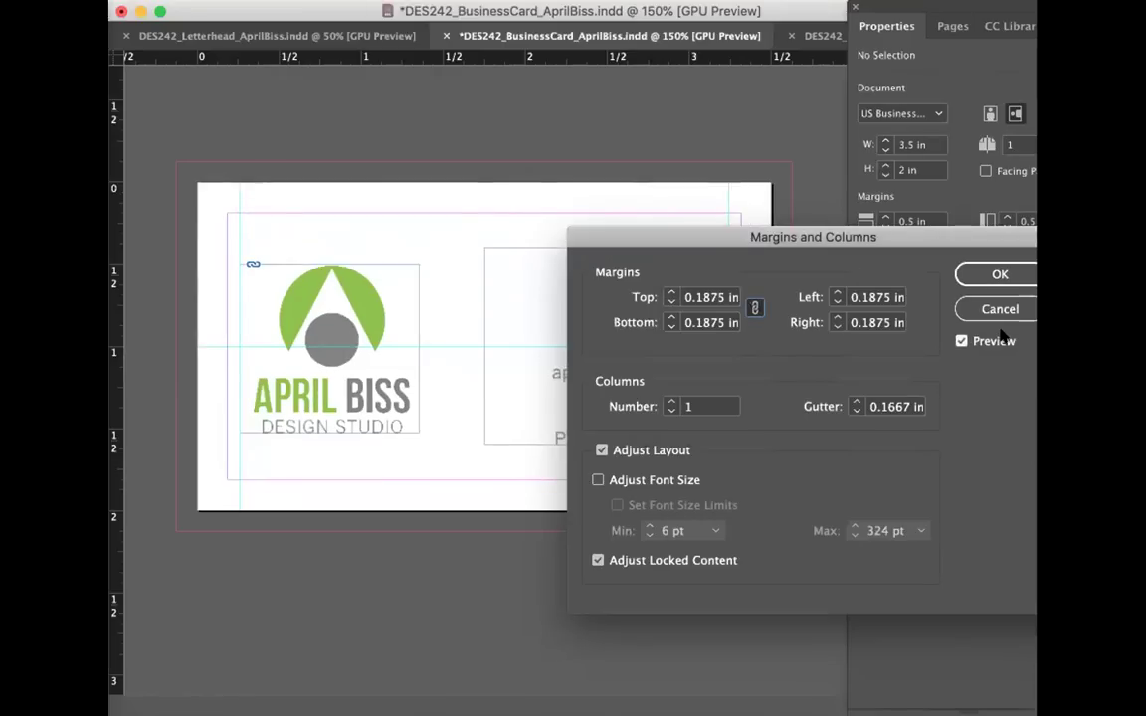
{"action": "left_click", "coordinate": [599, 450]}
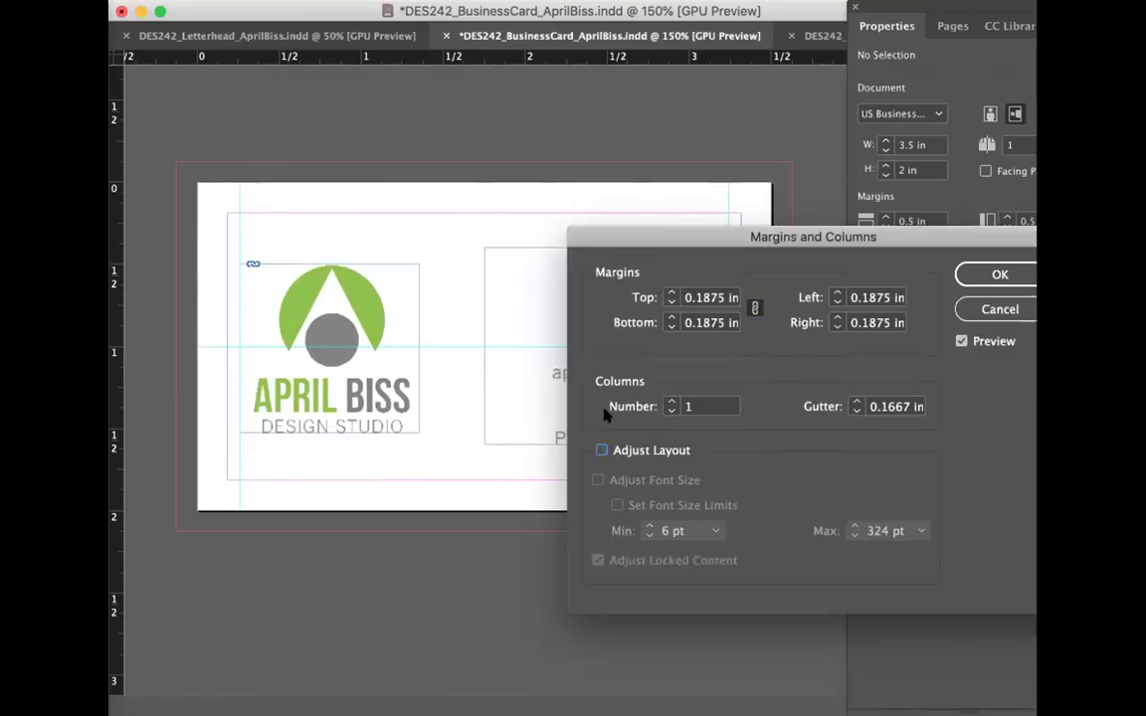
{"action": "left_click", "coordinate": [836, 302]}
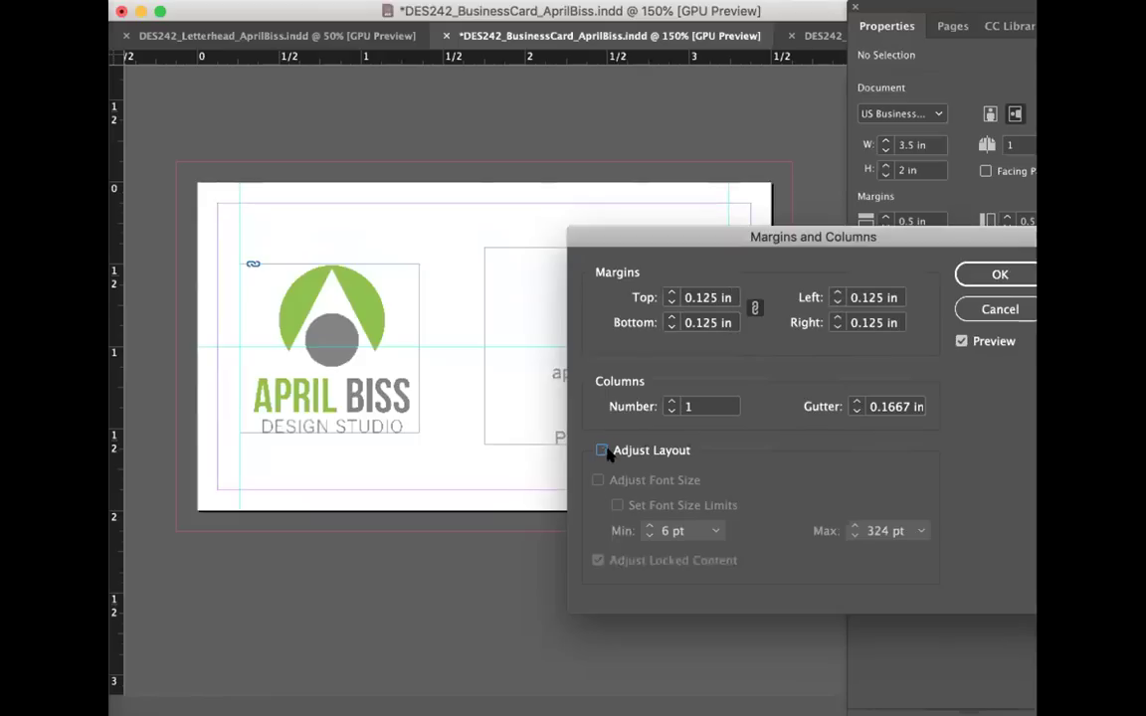
{"action": "left_click", "coordinate": [836, 294]}
{"action": "left_click", "coordinate": [835, 293]}
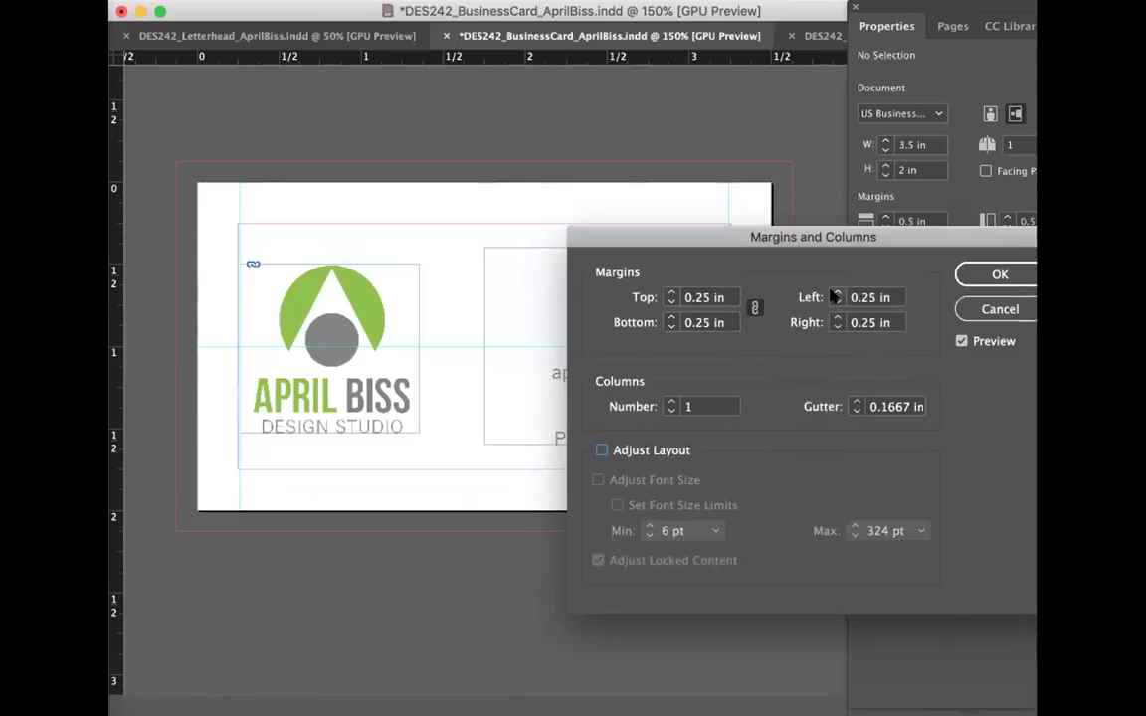
Step: Unlink the margins, set the top to 0.125 in and the bottom to 0.1875 in, and apply the margin settings
{"action": "left_click", "coordinate": [754, 308]}
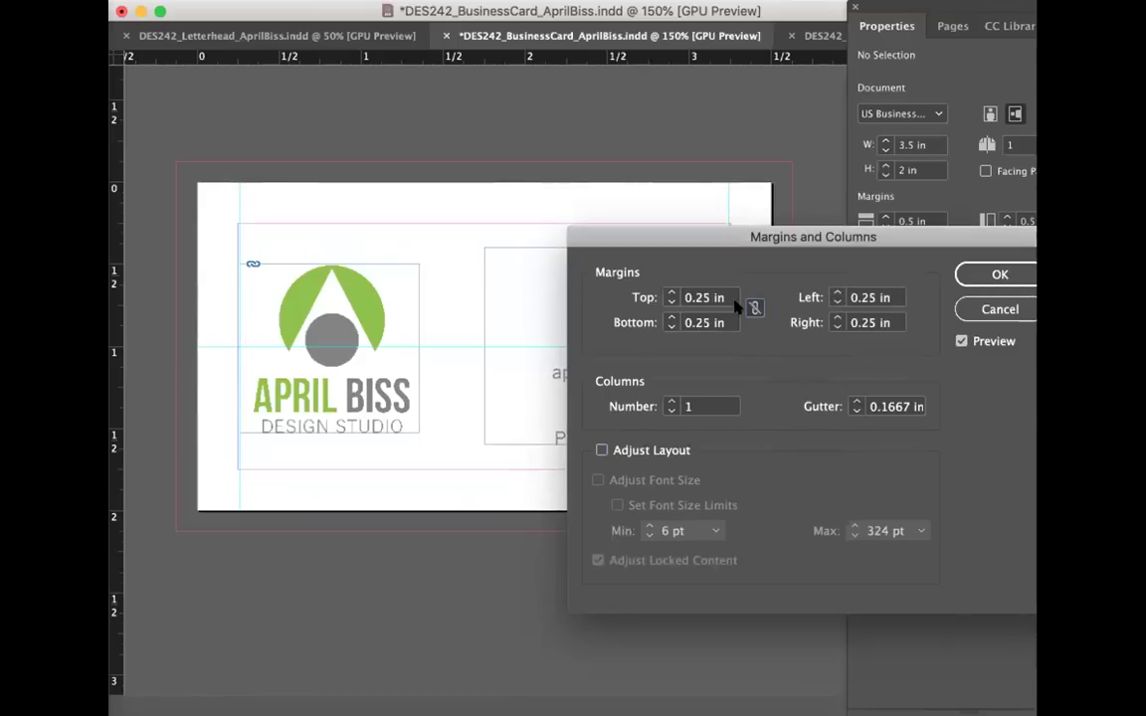
{"action": "left_click", "coordinate": [670, 302]}
{"action": "left_click", "coordinate": [670, 302]}
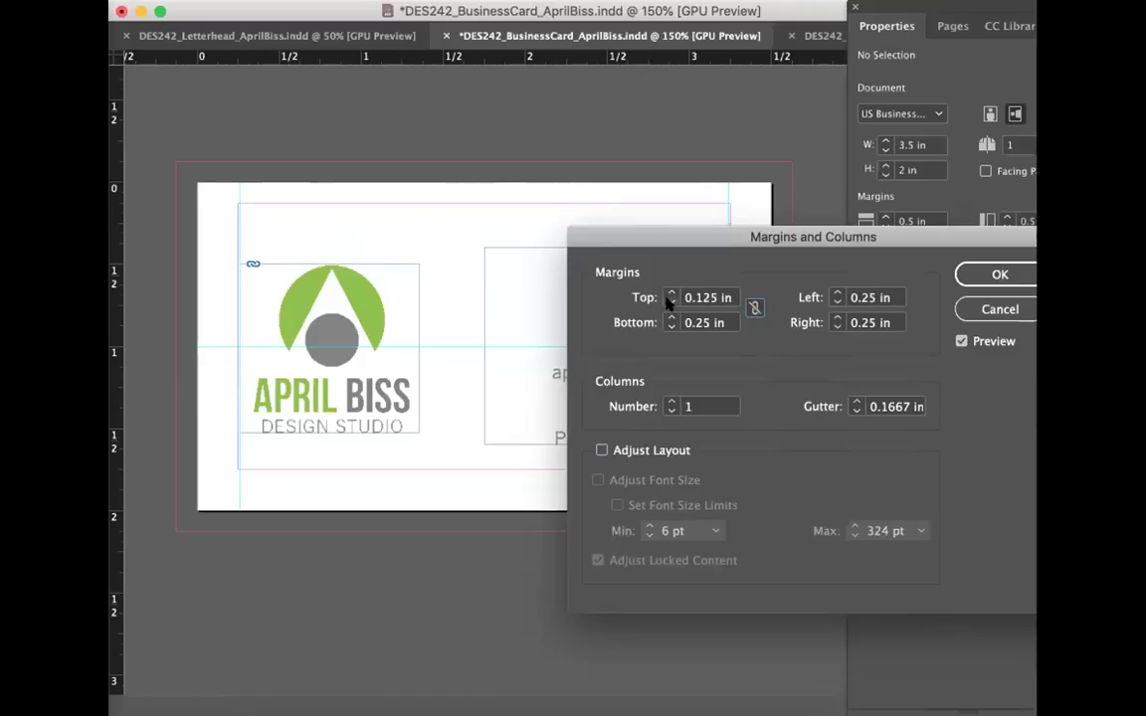
{"action": "left_click", "coordinate": [670, 303]}
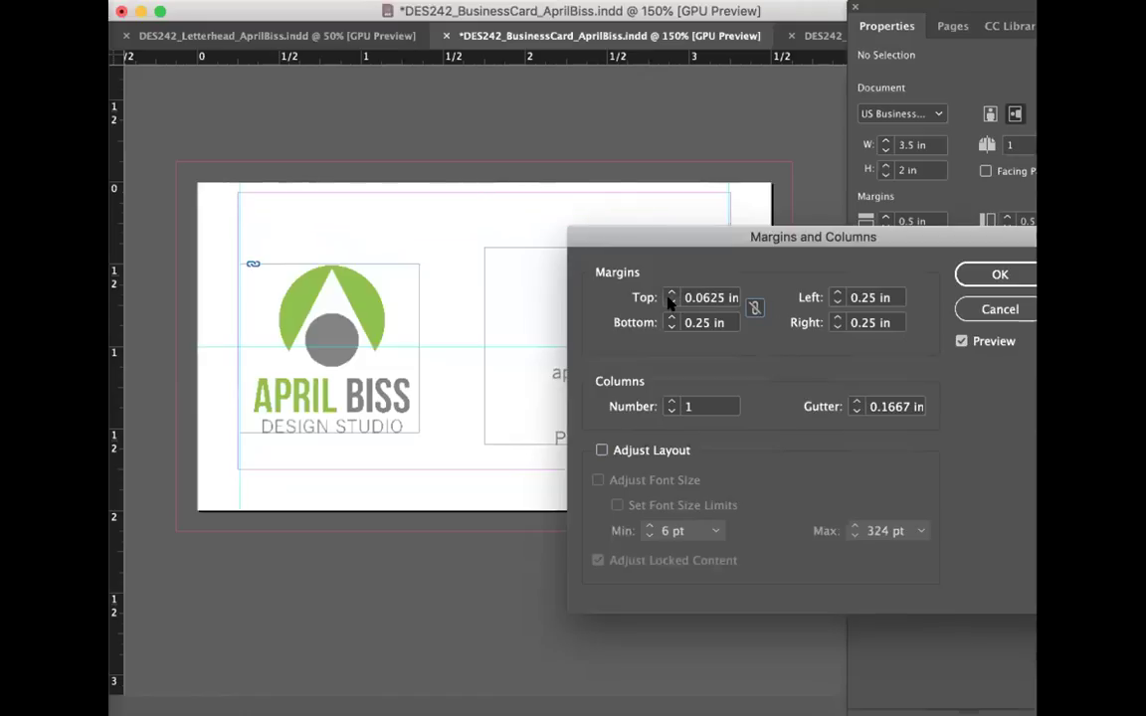
{"action": "left_click", "coordinate": [670, 294]}
{"action": "left_click", "coordinate": [672, 318]}
{"action": "left_click", "coordinate": [670, 330]}
{"action": "left_click", "coordinate": [669, 329]}
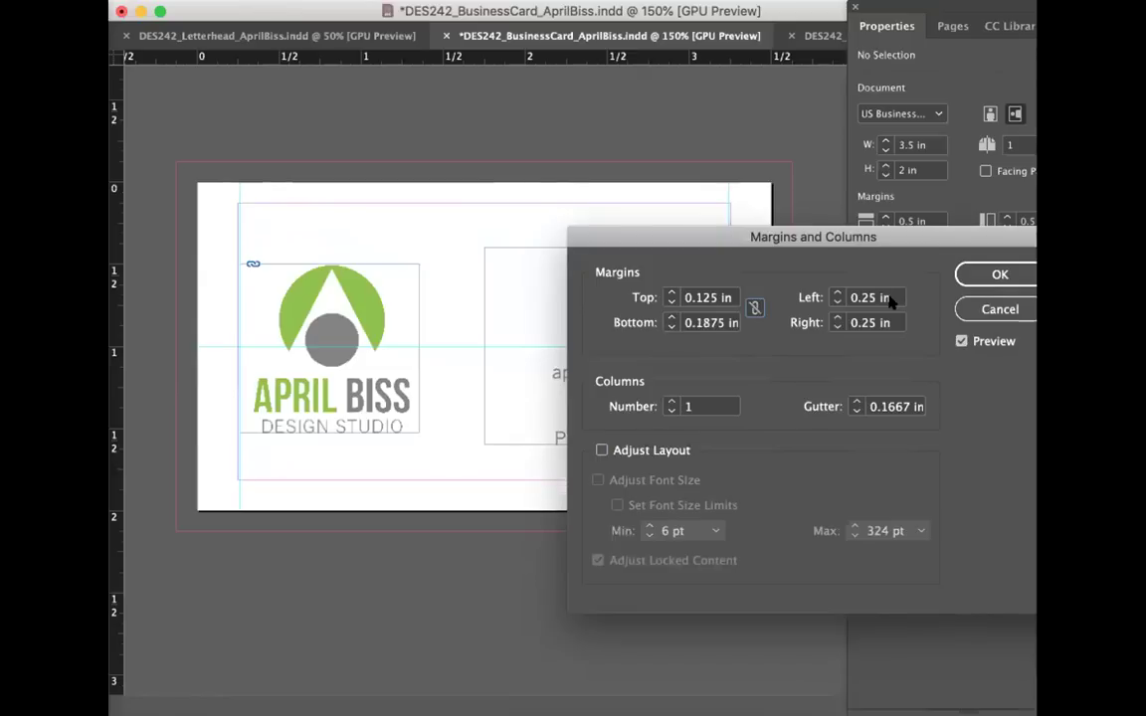
{"action": "left_click_drag", "start_coordinate": [883, 236], "coordinate": [750, 429]}
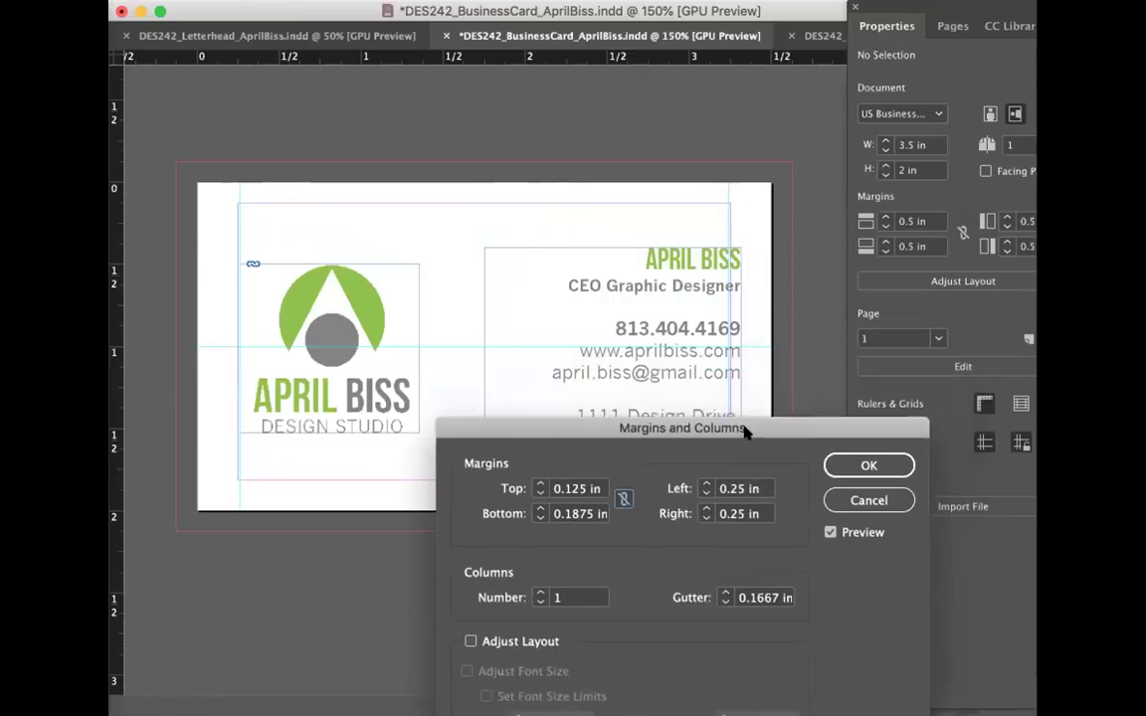
{"action": "left_click", "coordinate": [703, 513]}
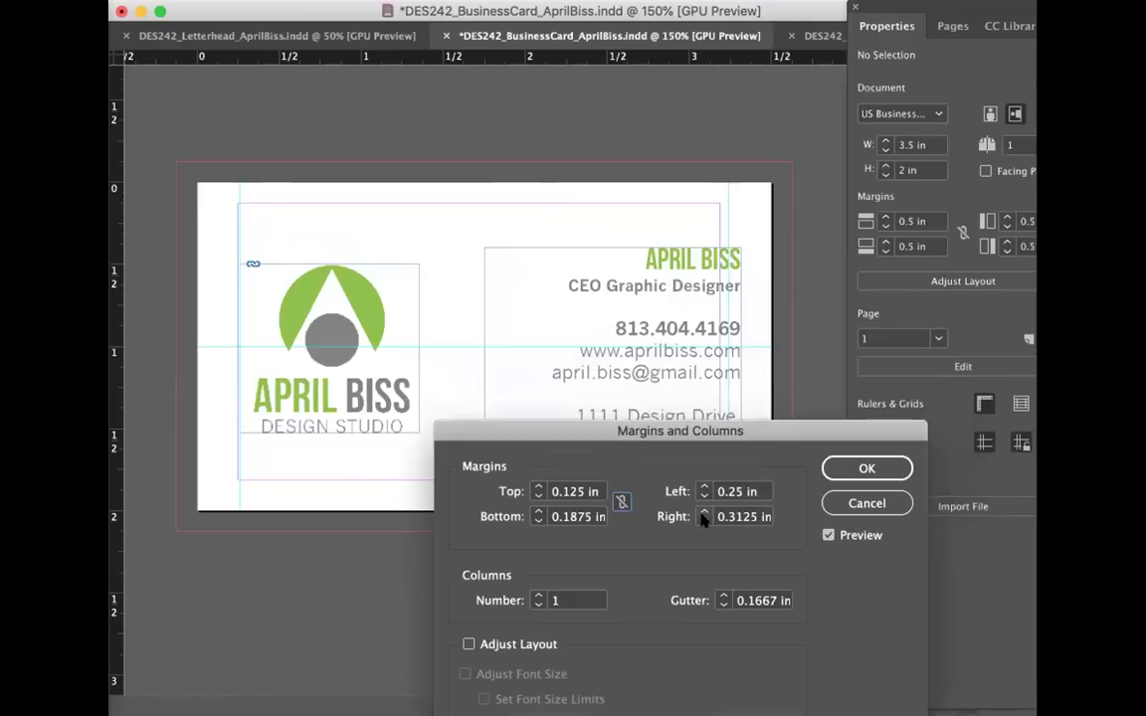
{"action": "left_click", "coordinate": [703, 521]}
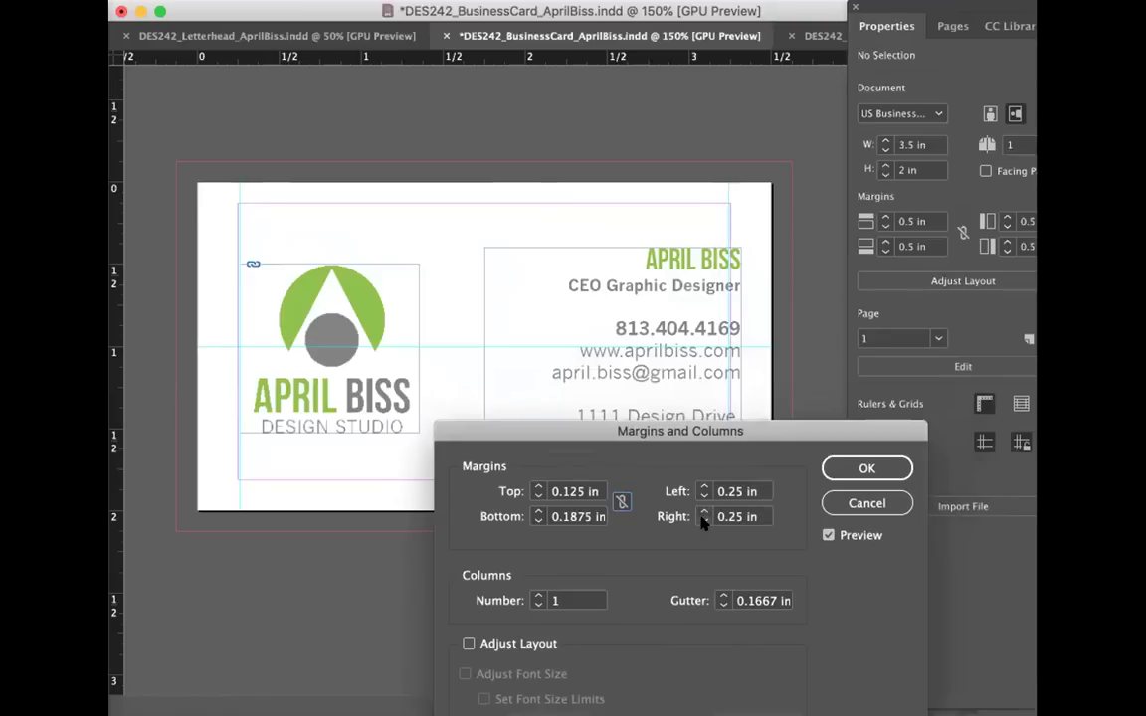
{"action": "left_click", "coordinate": [845, 469]}
Step: Nudge the logo left to X 0.165 in so its lettering lines up with the left margin
{"action": "left_click", "coordinate": [371, 286]}
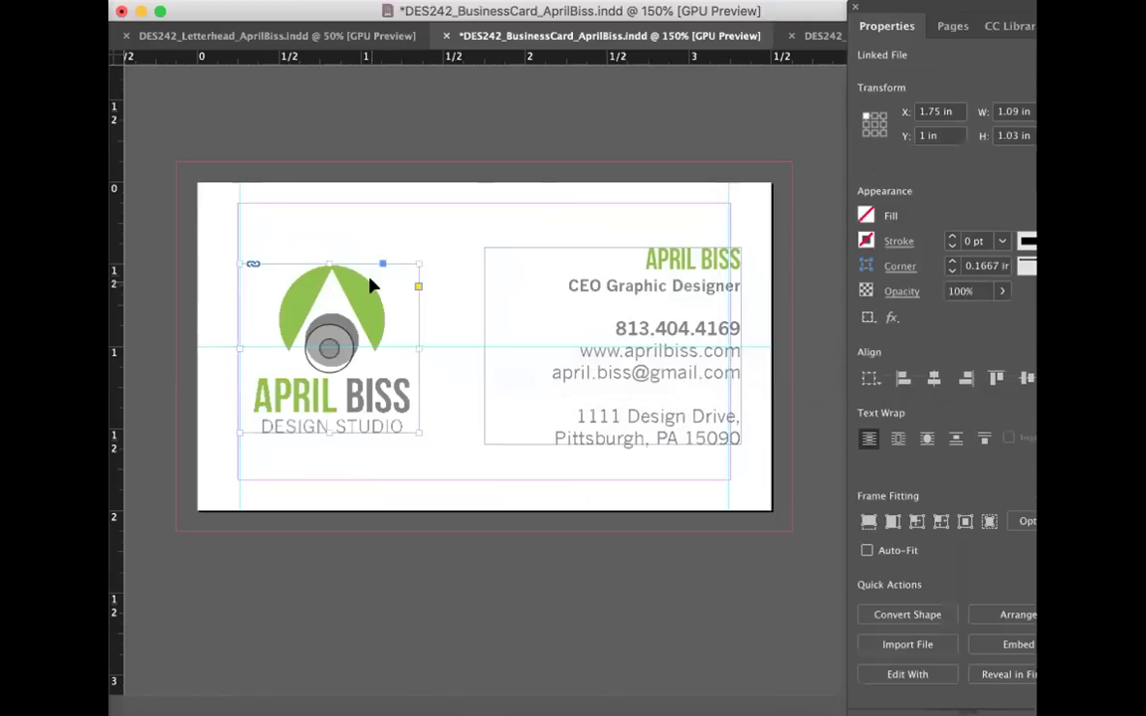
{"action": "key", "text": "Left"}
{"action": "key", "text": "Left"}
{"action": "key", "text": "Left"}
{"action": "key", "text": "Left"}
{"action": "key", "text": "Left"}
{"action": "key", "text": "Left"}
{"action": "key", "text": "Left"}
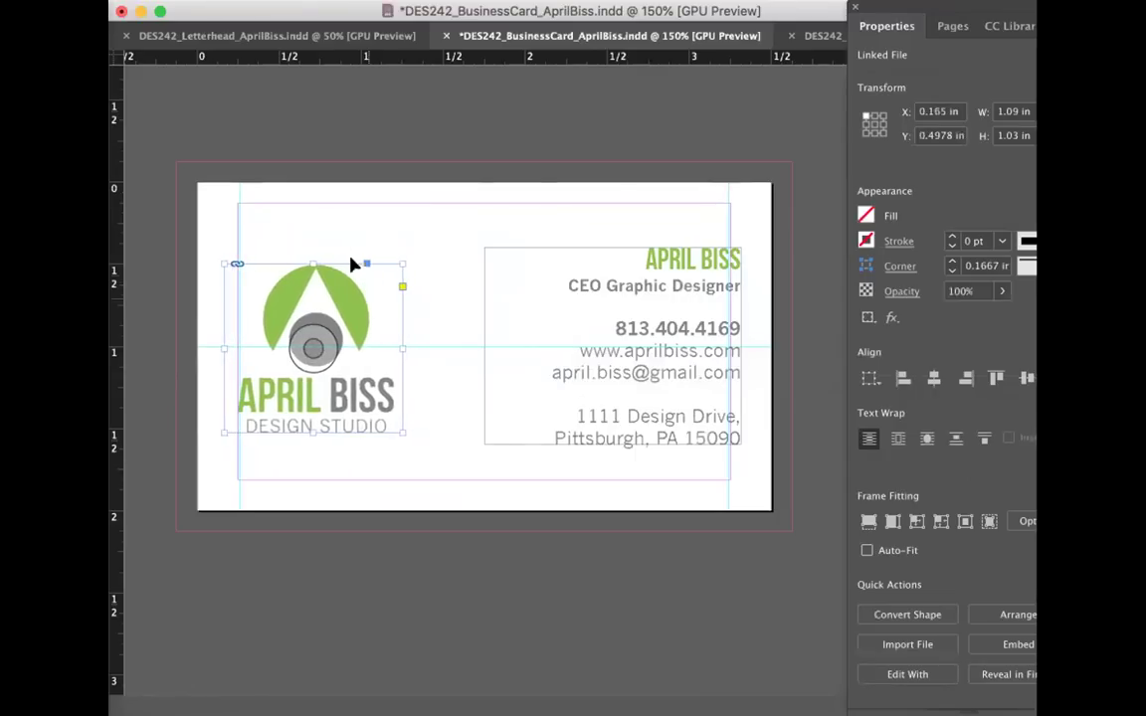
Step: Nudge the contact text frame left until its right edge meets the right margin, and deselect it
{"action": "left_click", "coordinate": [708, 276]}
{"action": "key", "text": "Left"}
{"action": "key", "text": "Left"}
{"action": "key", "text": "Left"}
{"action": "key", "text": "Left"}
{"action": "key", "text": "Left"}
{"action": "left_click", "coordinate": [532, 166]}
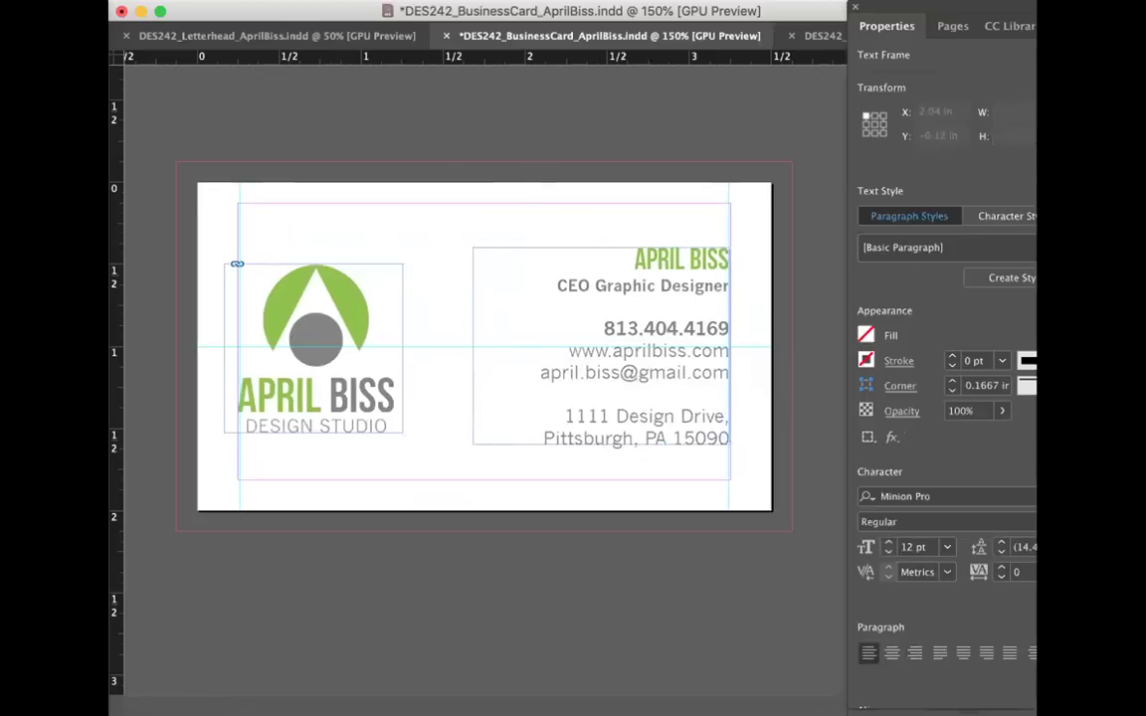
Step: Set the business card page's top and bottom margins to 0.25 in
{"action": "left_click", "coordinate": [249, 1]}
{"action": "left_click", "coordinate": [298, 1]}
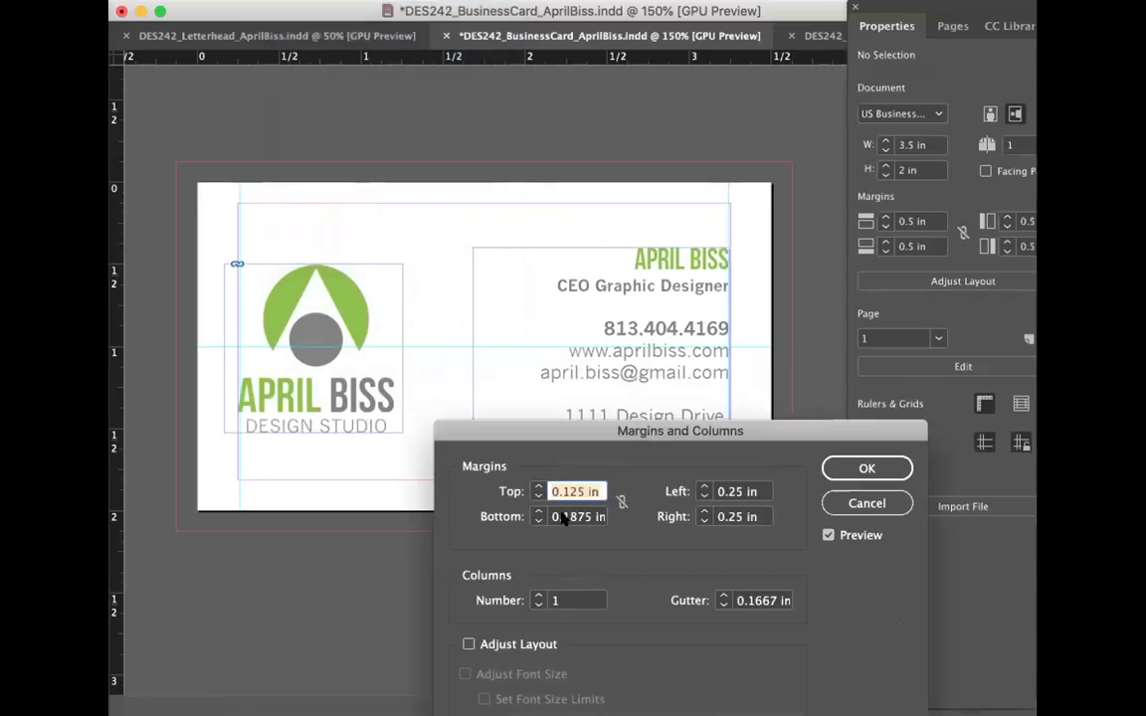
{"action": "left_click", "coordinate": [539, 487]}
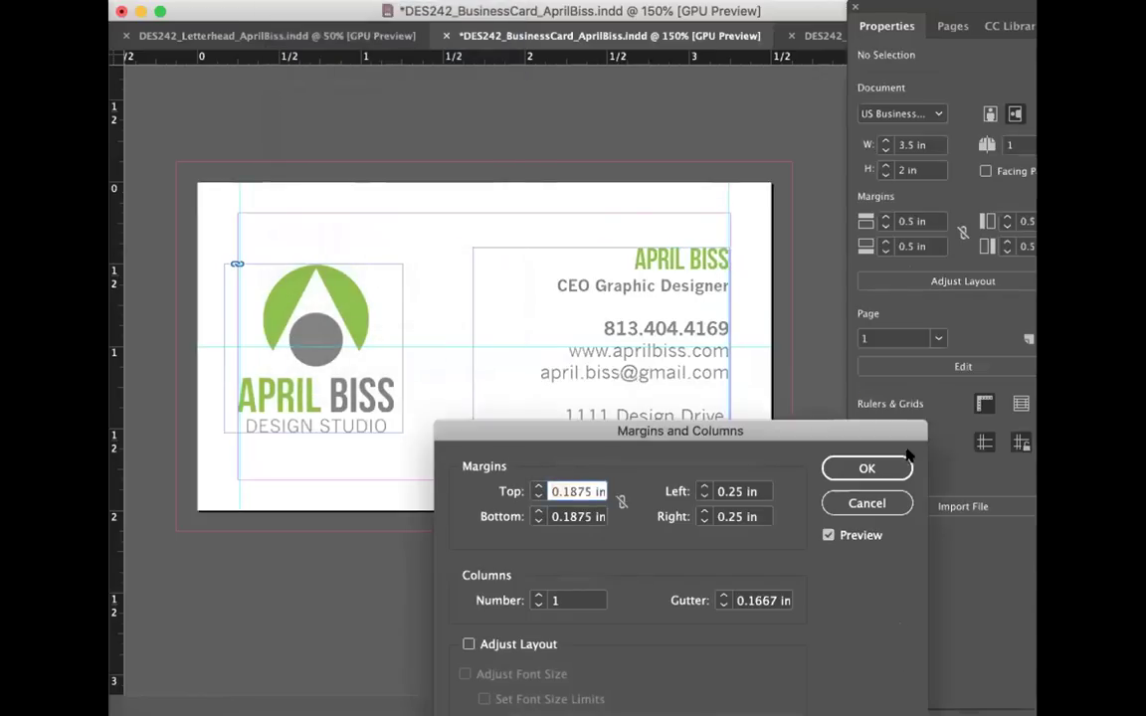
{"action": "left_click", "coordinate": [535, 488]}
{"action": "left_click", "coordinate": [538, 512]}
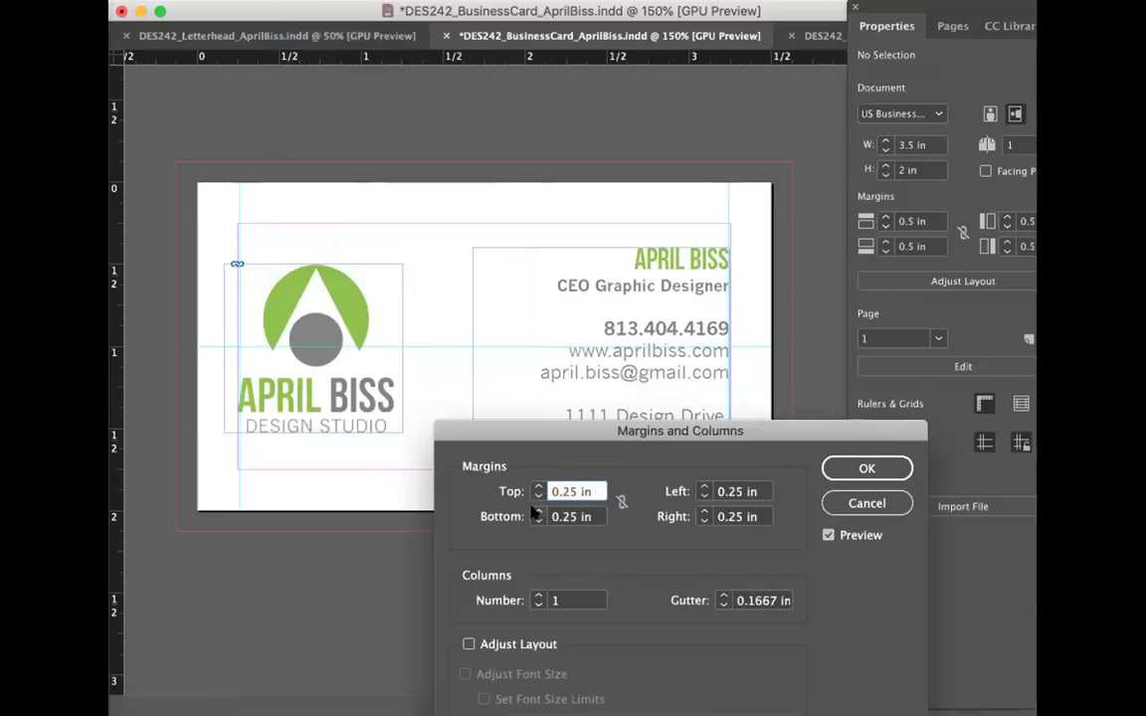
{"action": "left_click", "coordinate": [867, 467]}
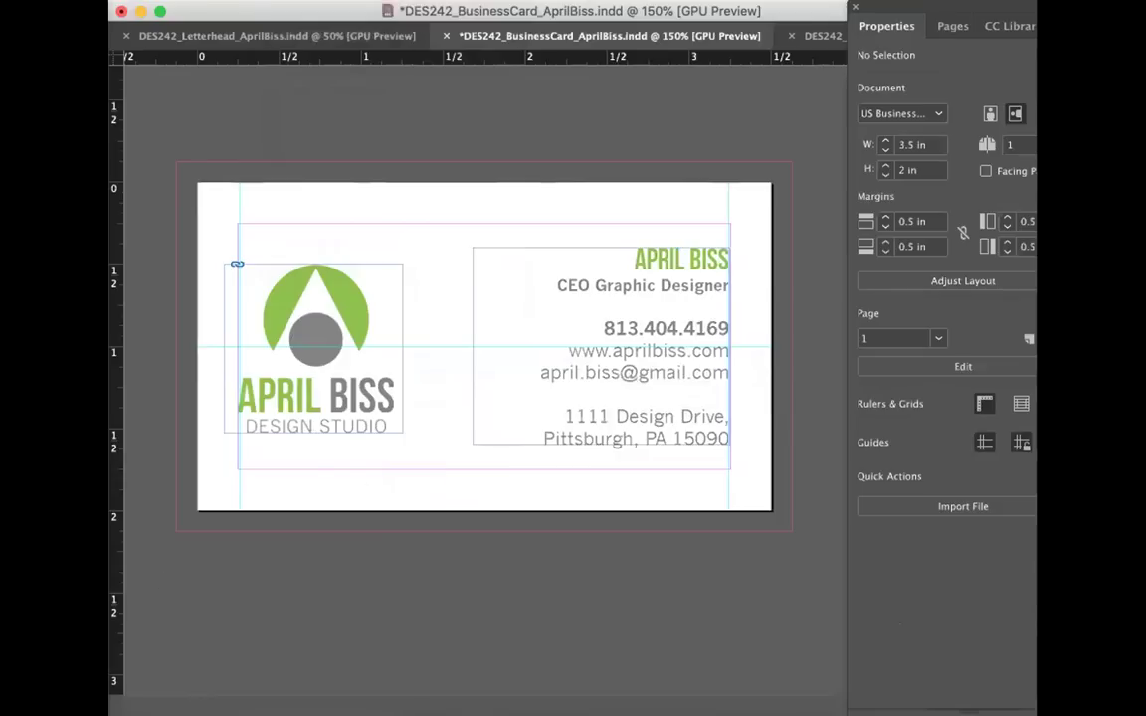
Step: Switch the business card to Preview screen mode and save the document
{"action": "left_click", "coordinate": [115, 609]}
{"action": "left_click", "coordinate": [147, 633]}
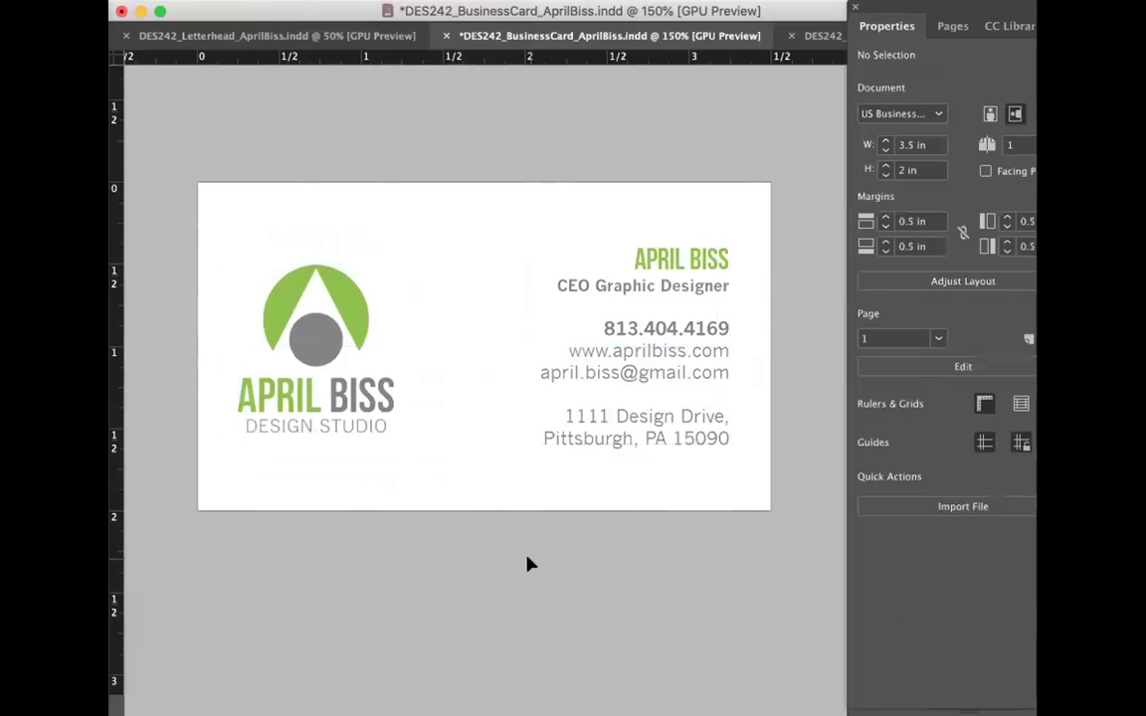
{"action": "key", "text": "super+s"}
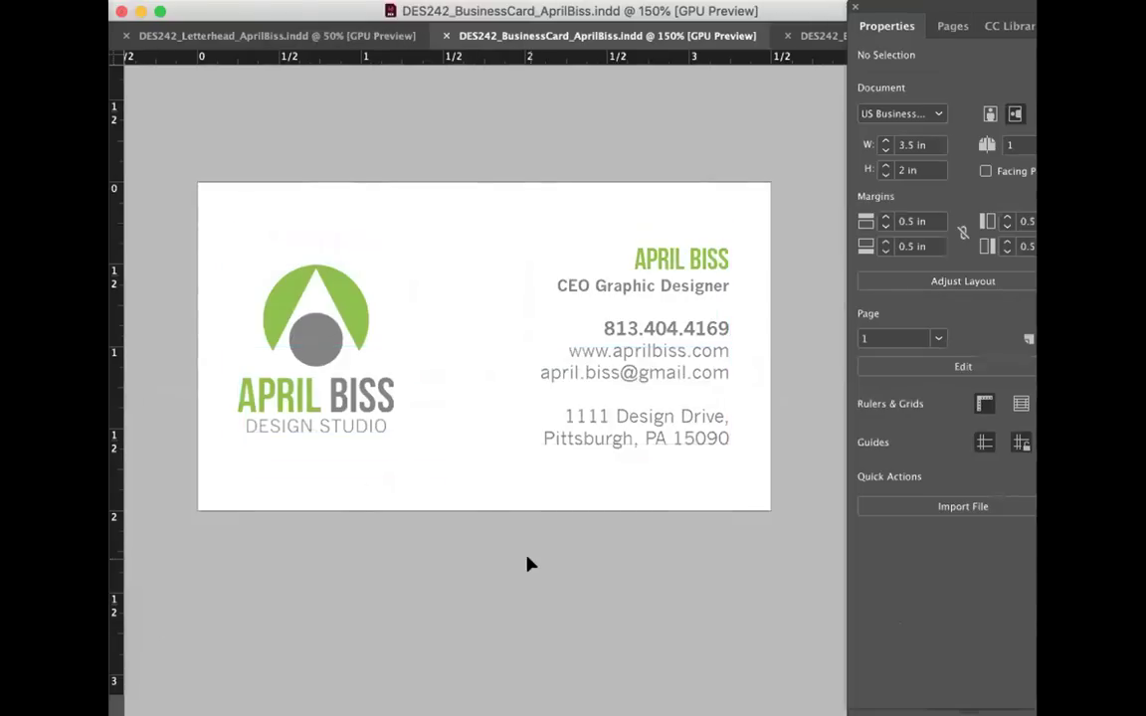
Step: Nudge the logo slightly right, a little inside the left margin, and deselect it
{"action": "left_click", "coordinate": [378, 400]}
{"action": "key", "text": "Right"}
{"action": "key", "text": "Right"}
{"action": "key", "text": "Right"}
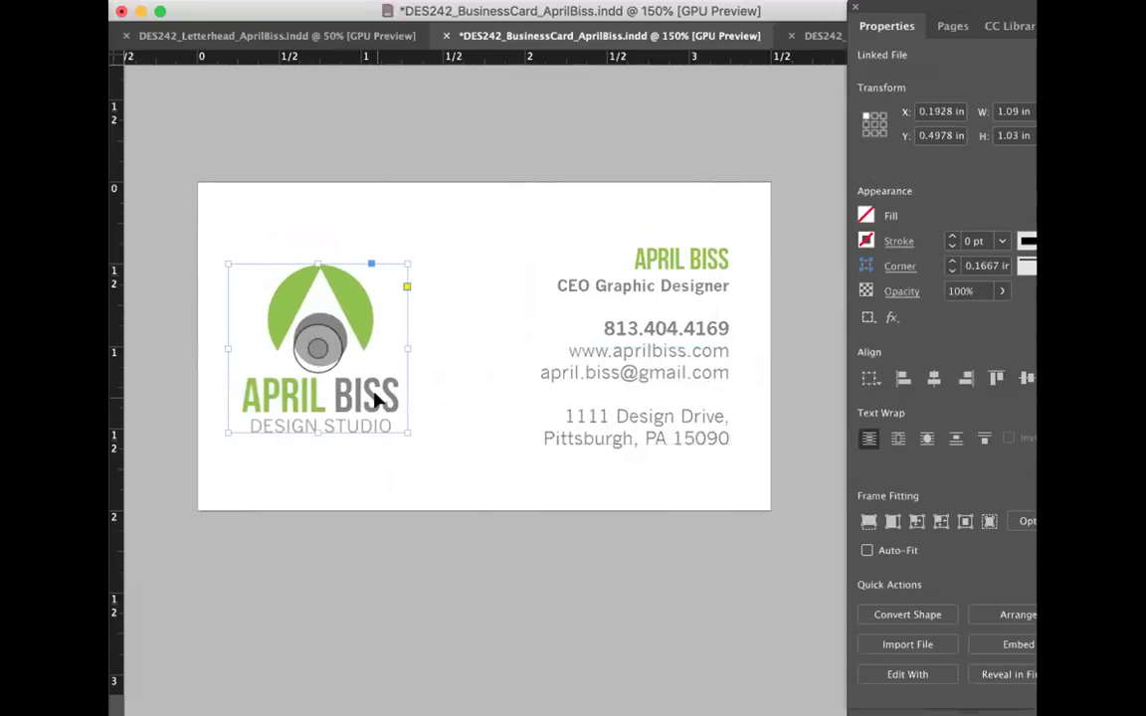
{"action": "left_click", "coordinate": [503, 508]}
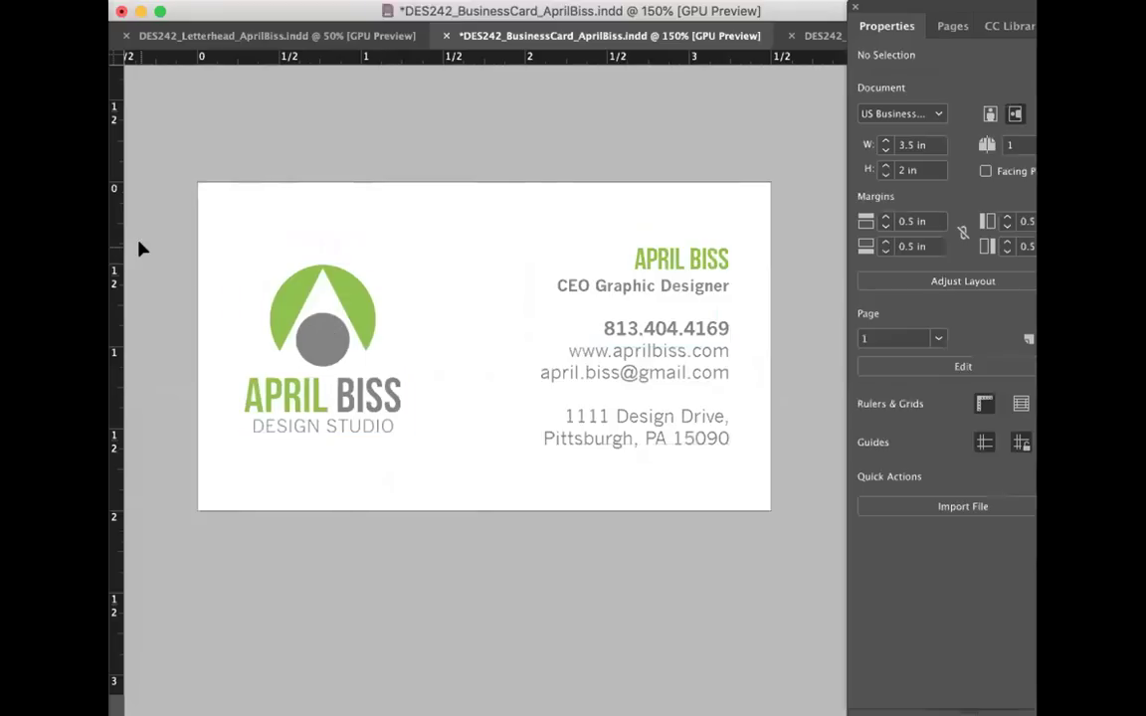
Step: Return to Normal screen mode and draw a vertical line about 0.91 in long between the logo and the contact text
{"action": "left_click", "coordinate": [146, 586]}
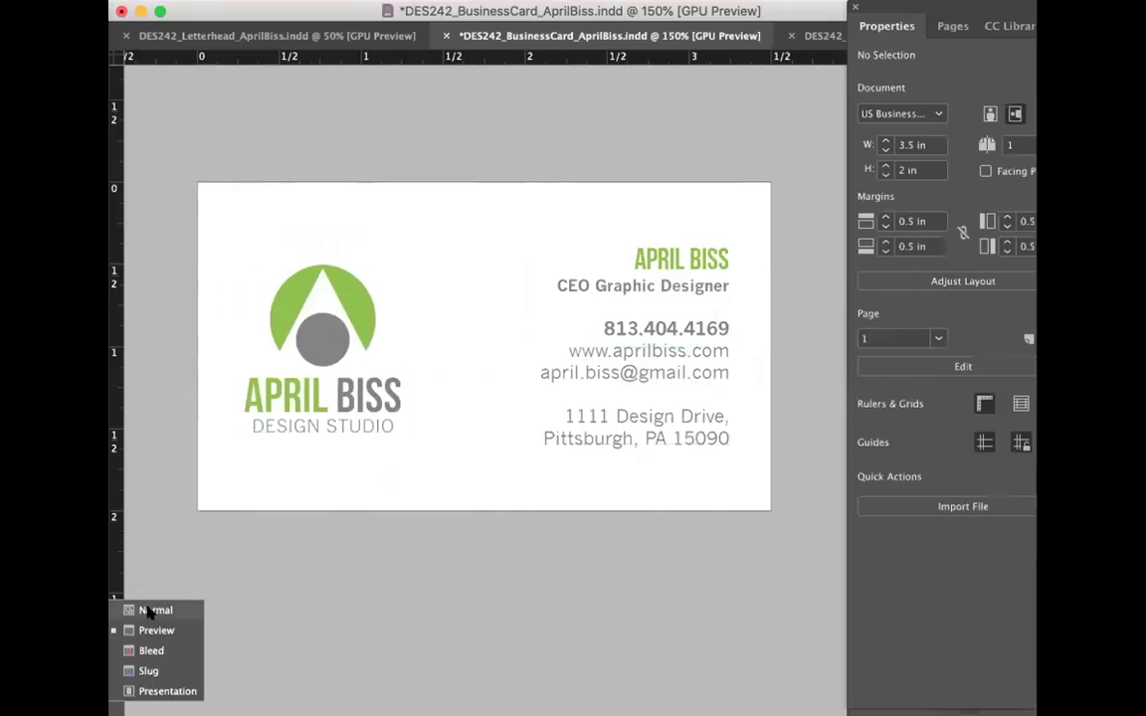
{"action": "left_click", "coordinate": [119, 609]}
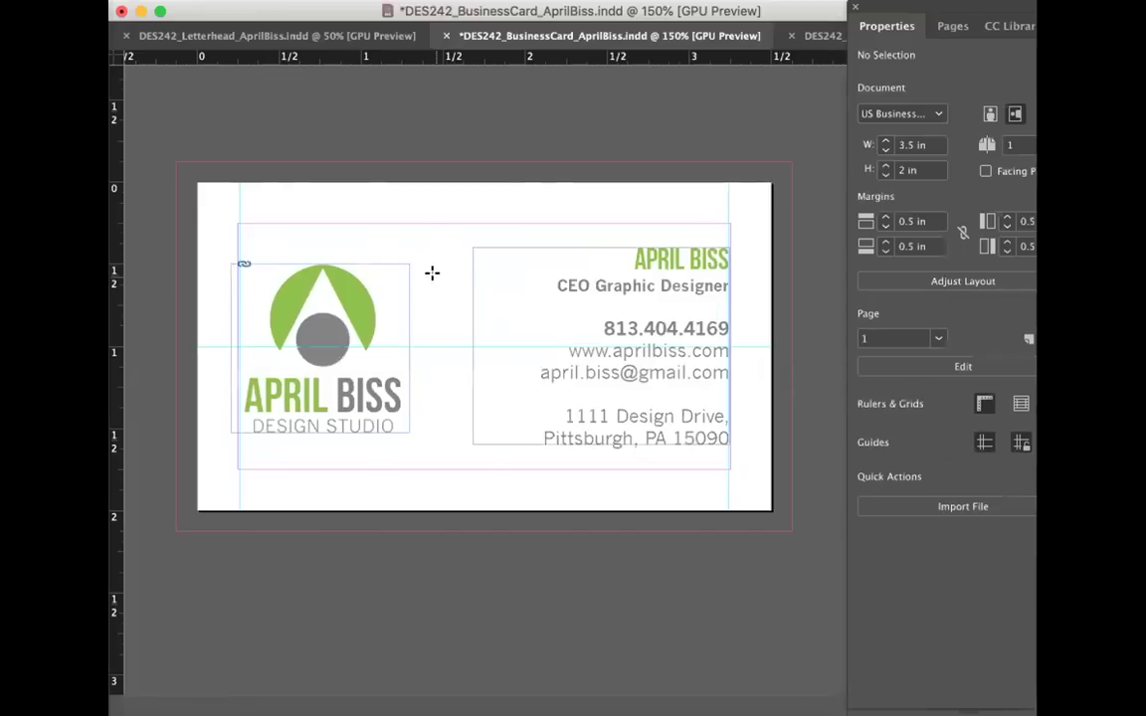
{"action": "left_click_drag", "start_coordinate": [438, 279], "coordinate": [445, 426]}
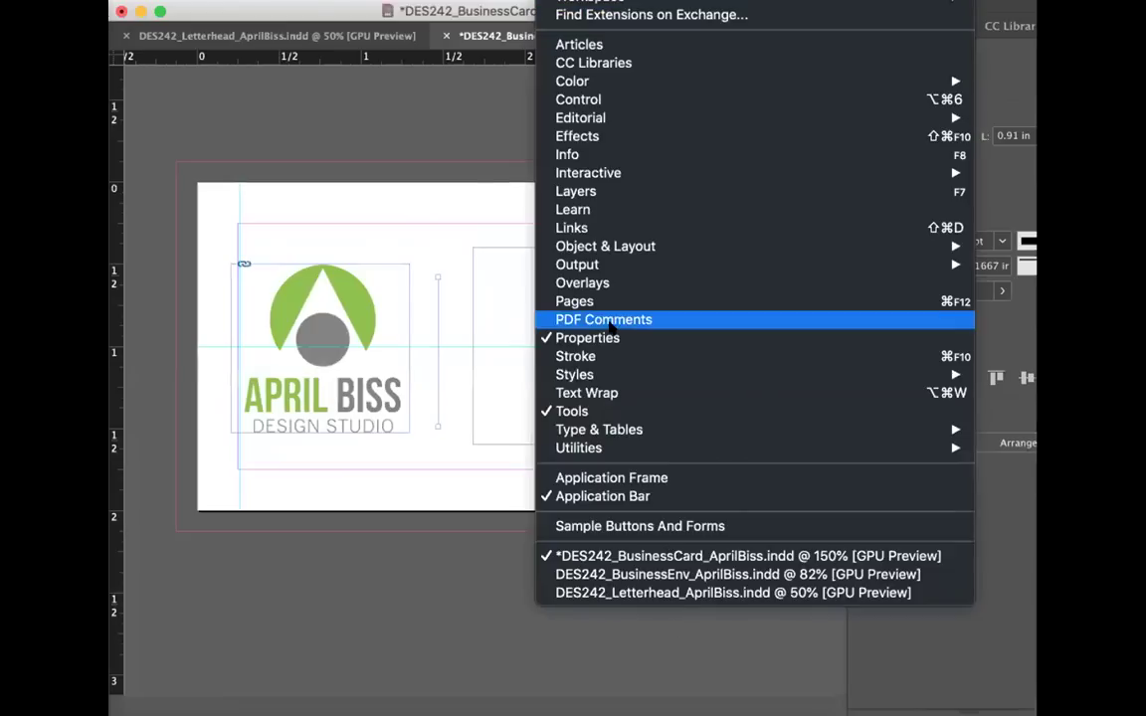
Step: Swap the vertical line's gray fill to its stroke and set the stroke weight to 0.25 pt
{"action": "left_click", "coordinate": [613, 356]}
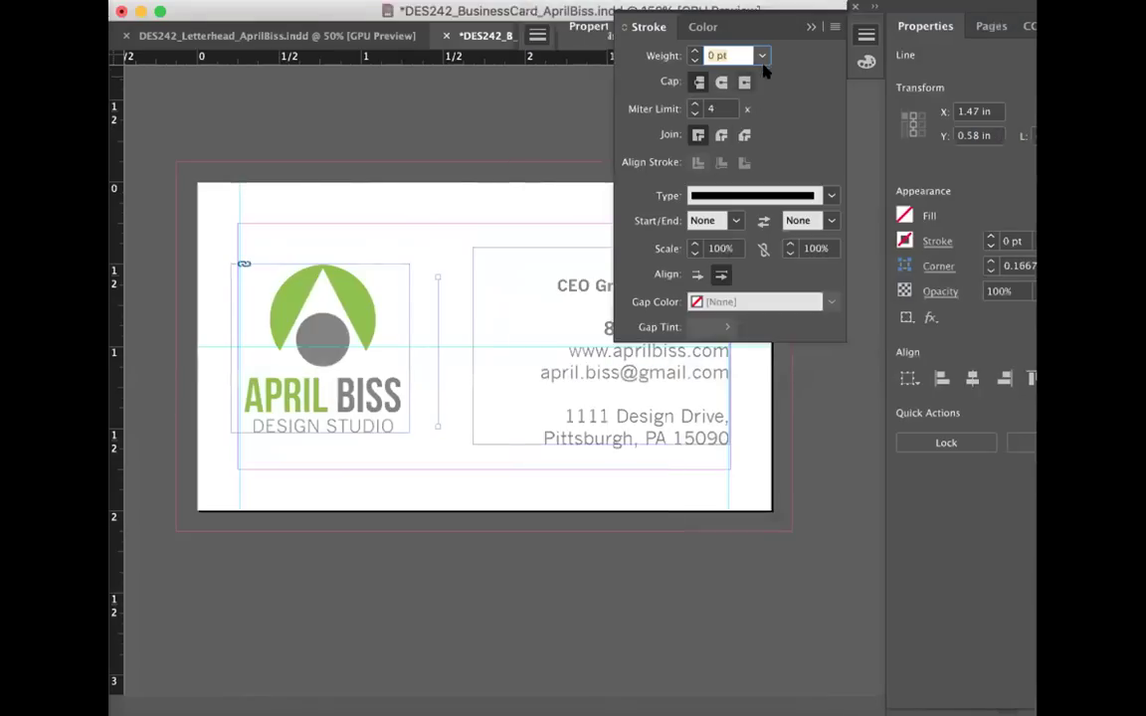
{"action": "left_click", "coordinate": [761, 55]}
{"action": "left_click", "coordinate": [744, 98]}
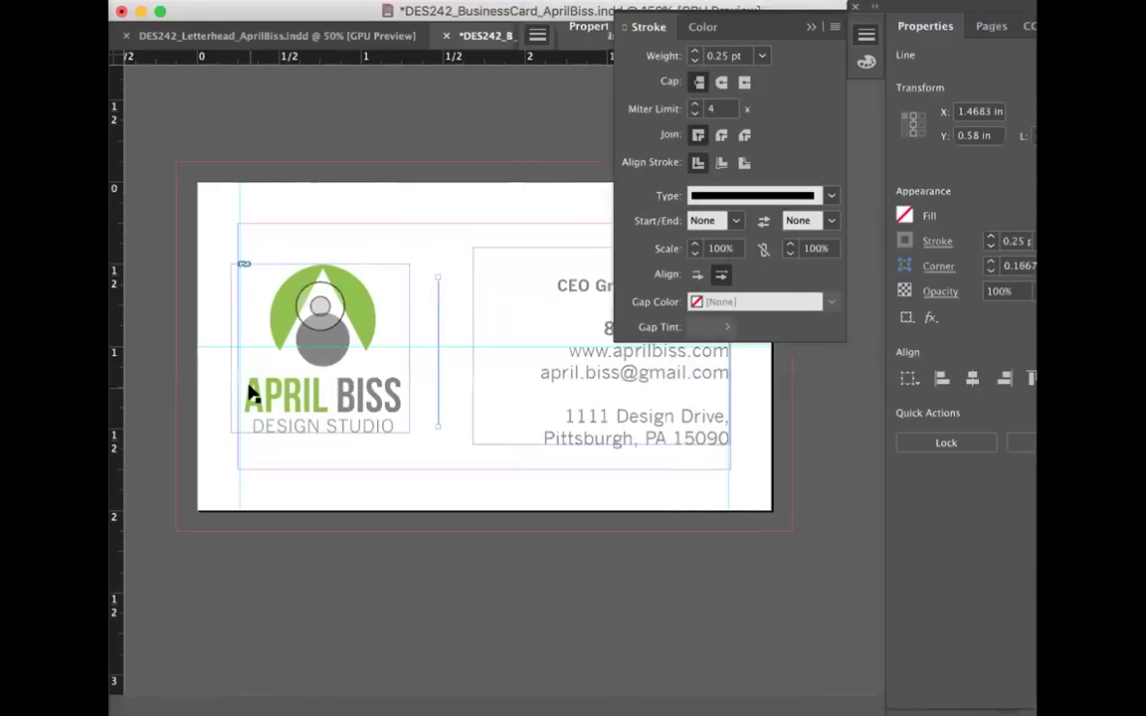
{"action": "key", "text": "super+z"}
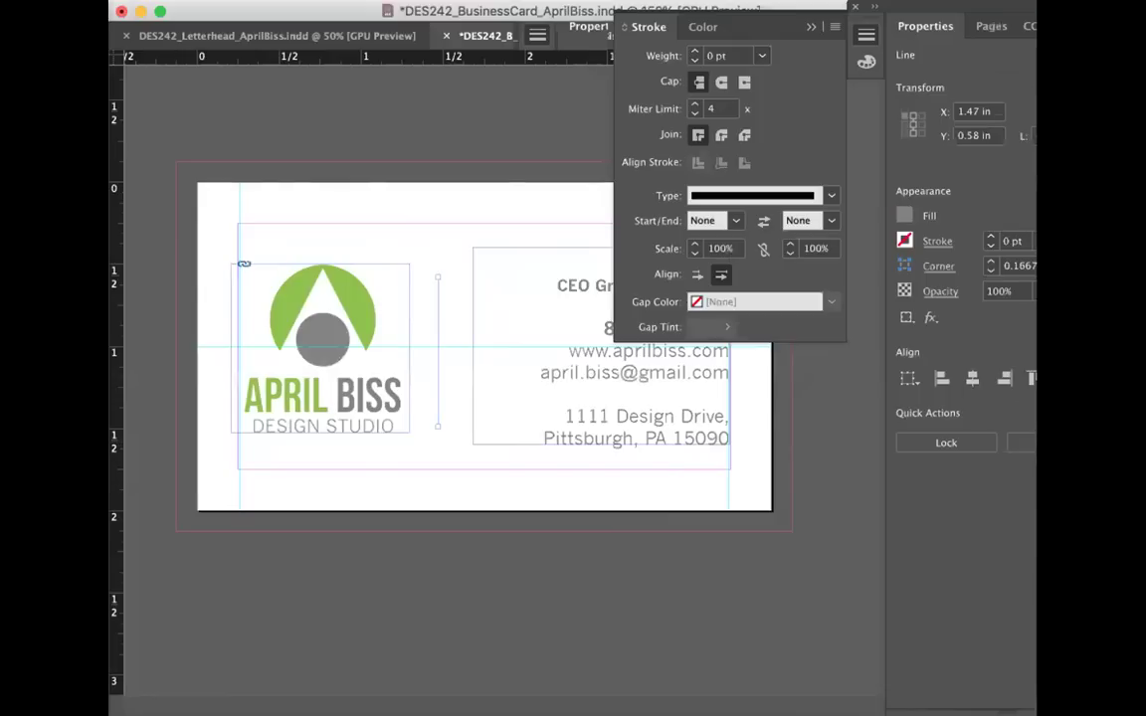
{"action": "key", "text": "shift+x"}
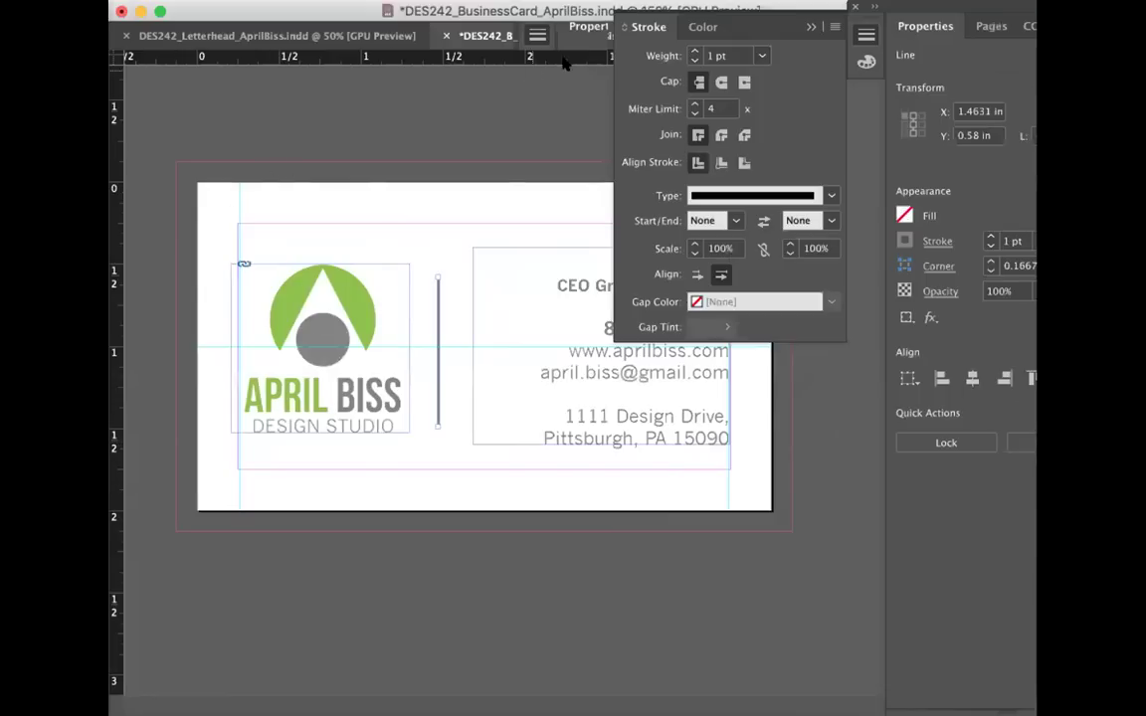
{"action": "left_click", "coordinate": [761, 56]}
{"action": "left_click", "coordinate": [744, 97]}
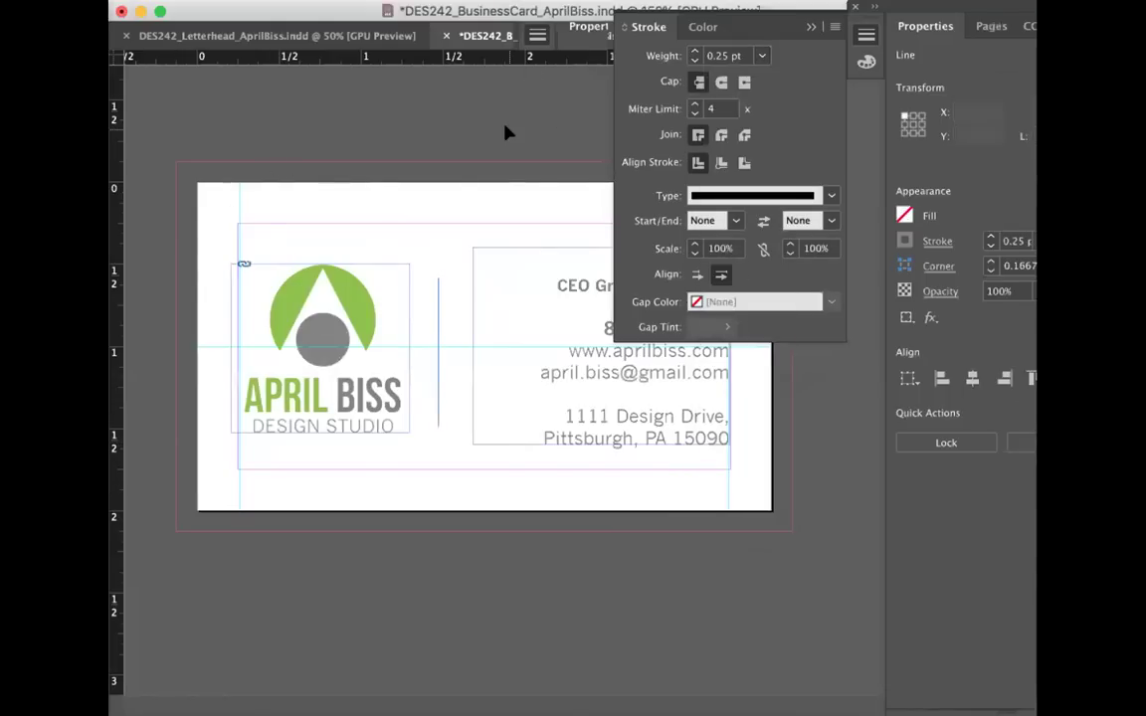
Step: Deselect the line, switch to Preview screen mode and collapse the stroke settings
{"action": "left_click", "coordinate": [164, 463]}
{"action": "left_click", "coordinate": [110, 607]}
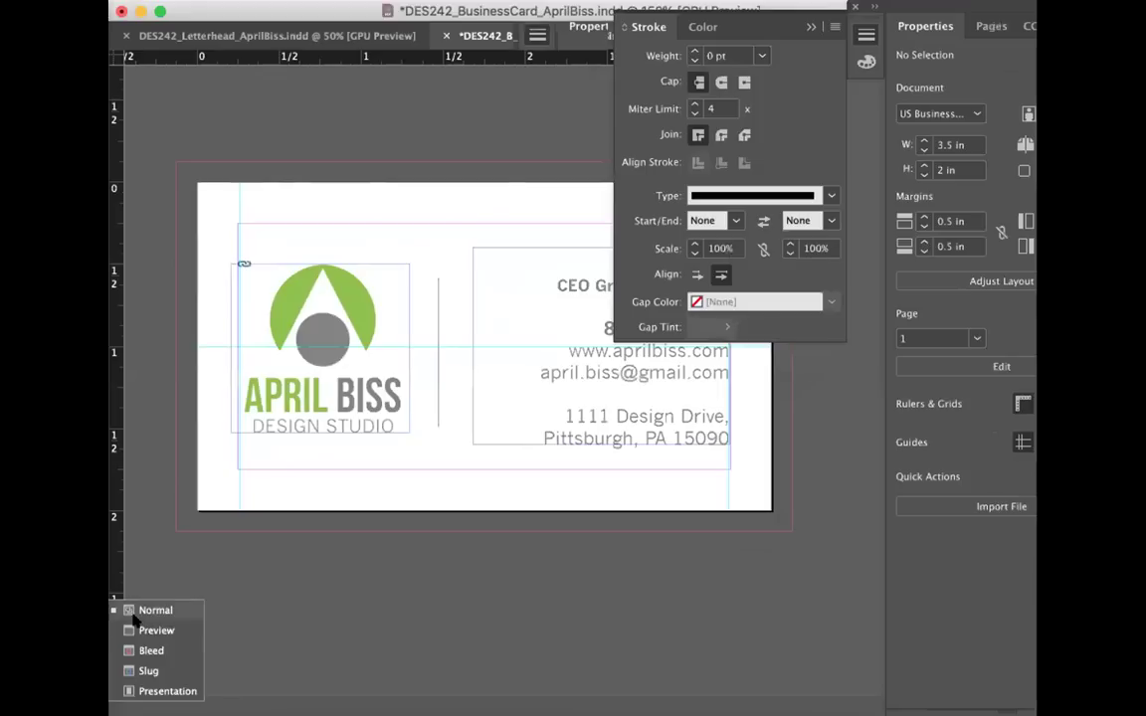
{"action": "left_click", "coordinate": [133, 627]}
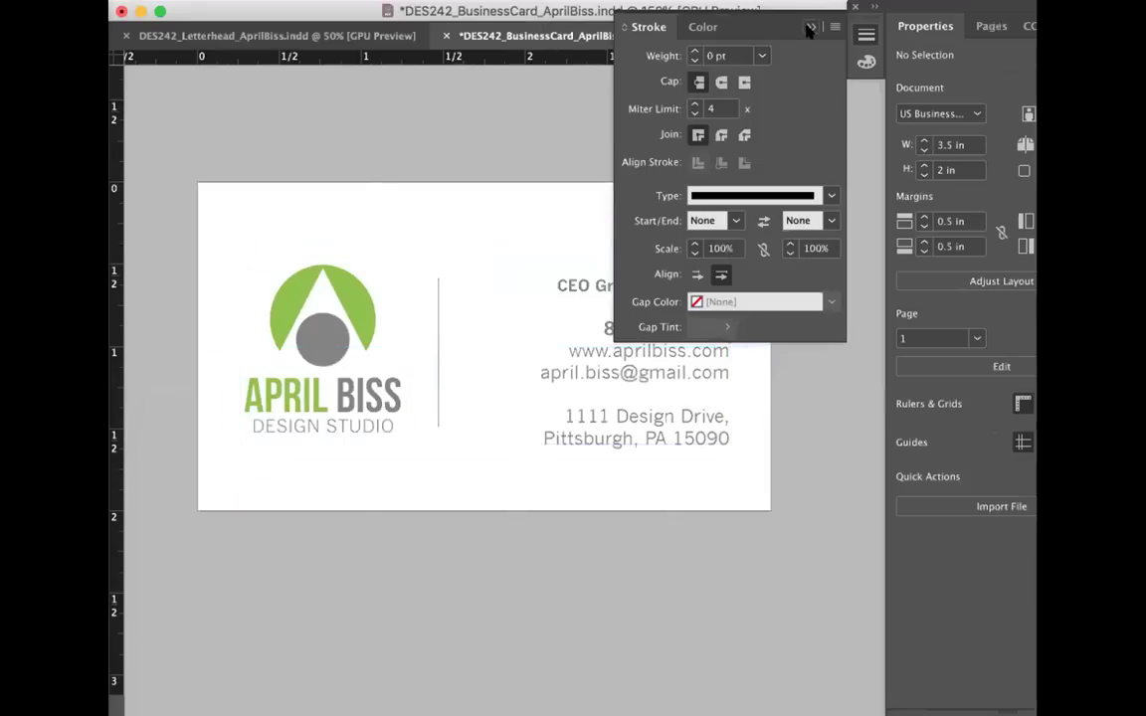
{"action": "left_click", "coordinate": [809, 30]}
Step: Nudge the vertical divider line right to X 1.6349 in
{"action": "left_click", "coordinate": [438, 371]}
{"action": "key", "text": "Right"}
{"action": "key", "text": "Right"}
{"action": "key", "text": "Right"}
{"action": "key", "text": "Right"}
{"action": "key", "text": "Right"}
{"action": "key", "text": "Right"}
{"action": "key", "text": "Right"}
{"action": "key", "text": "Right"}
{"action": "key", "text": "Right"}
{"action": "key", "text": "Right"}
{"action": "key", "text": "Right"}
{"action": "key", "text": "Right"}
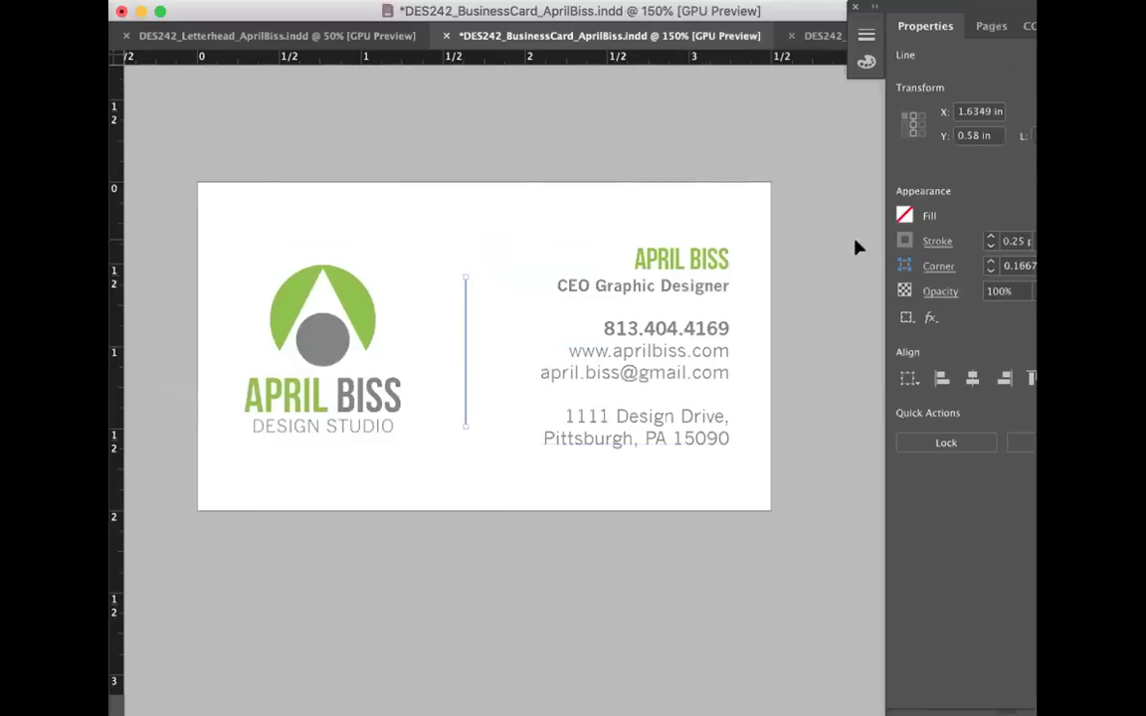
Step: Bring up the divider line's stroke color and try adjusting its RGB values
{"action": "left_click", "coordinate": [926, 244]}
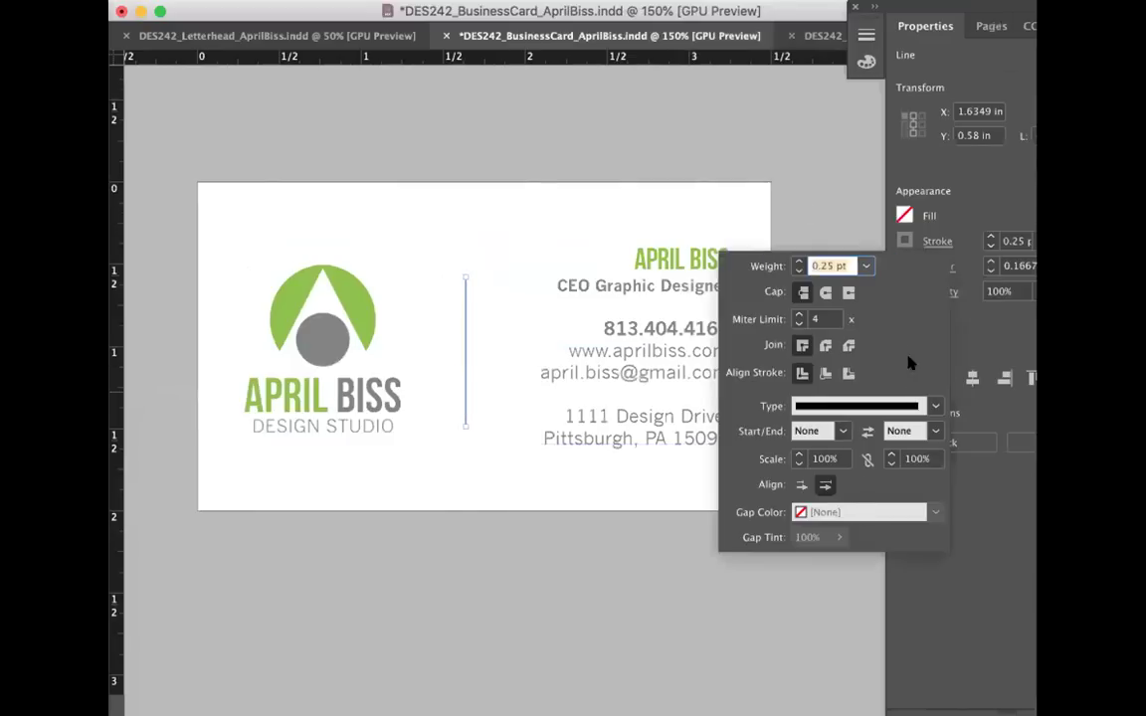
{"action": "left_click", "coordinate": [572, 1]}
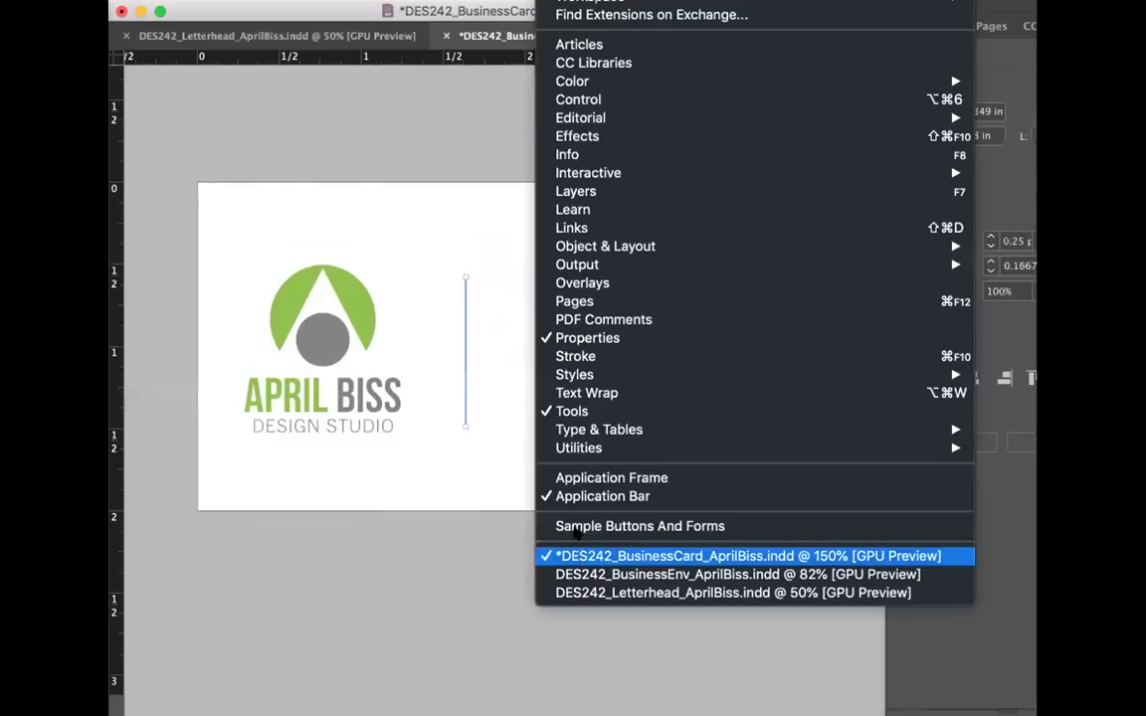
{"action": "mouse_move", "coordinate": [608, 78]}
{"action": "left_click", "coordinate": [1011, 99]}
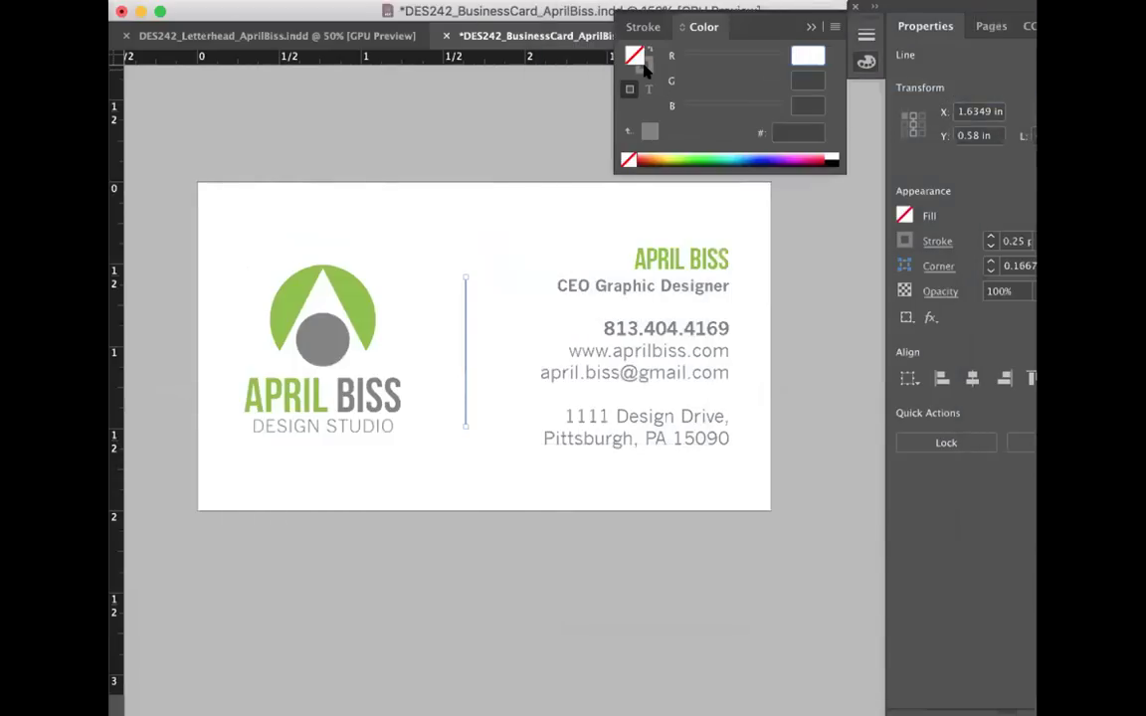
{"action": "left_click", "coordinate": [638, 63]}
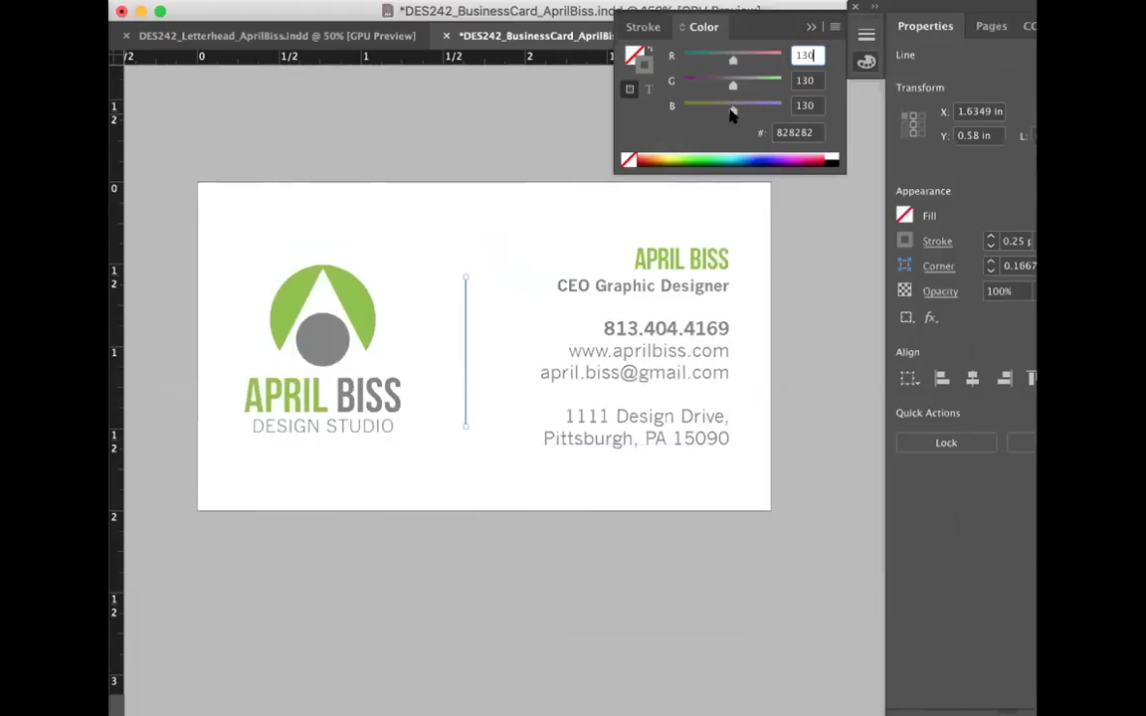
{"action": "left_click_drag", "start_coordinate": [731, 116], "coordinate": [731, 100]}
Step: Apply the [Black] swatch at 11% tint to the divider line's stroke, deselect the line and collapse the swatches
{"action": "left_click", "coordinate": [562, 2]}
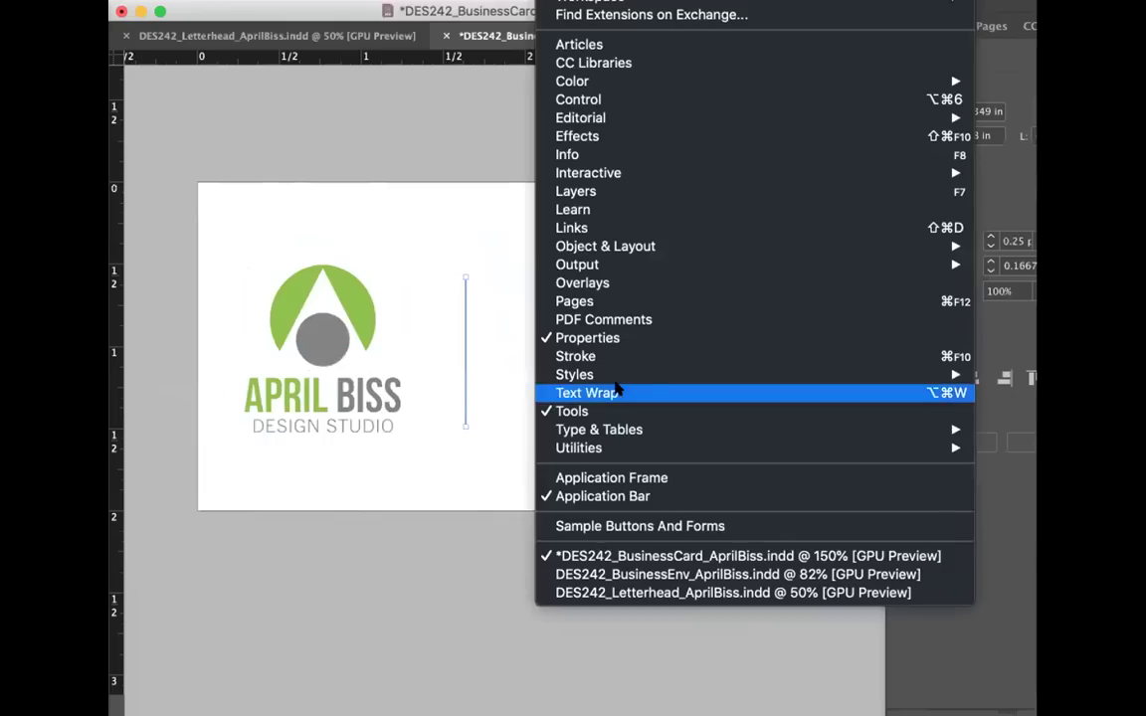
{"action": "mouse_move", "coordinate": [655, 82]}
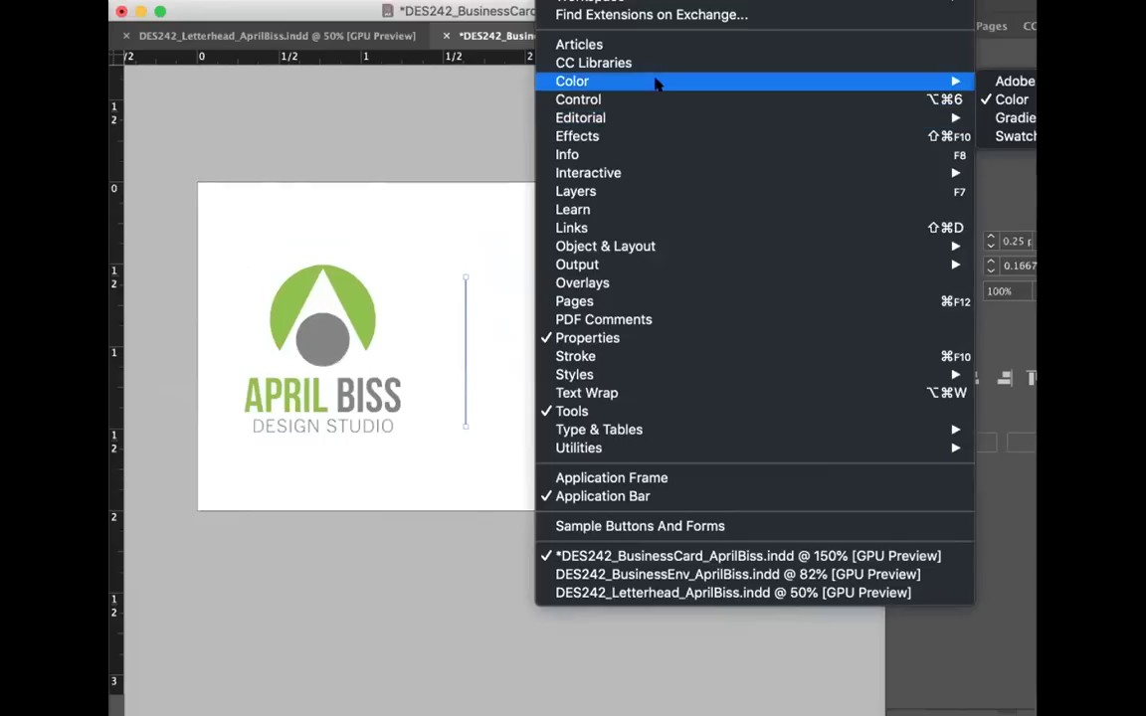
{"action": "left_click", "coordinate": [1020, 136]}
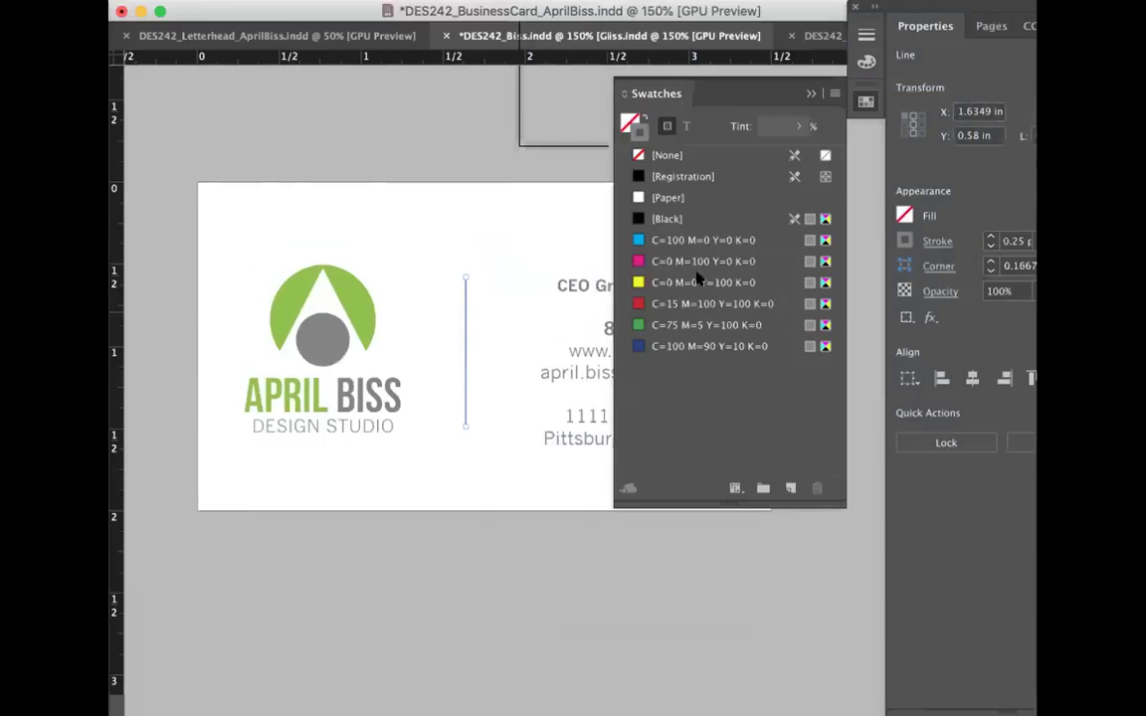
{"action": "left_click", "coordinate": [645, 220]}
{"action": "left_click", "coordinate": [798, 127]}
{"action": "left_click_drag", "start_coordinate": [744, 146], "coordinate": [714, 151]}
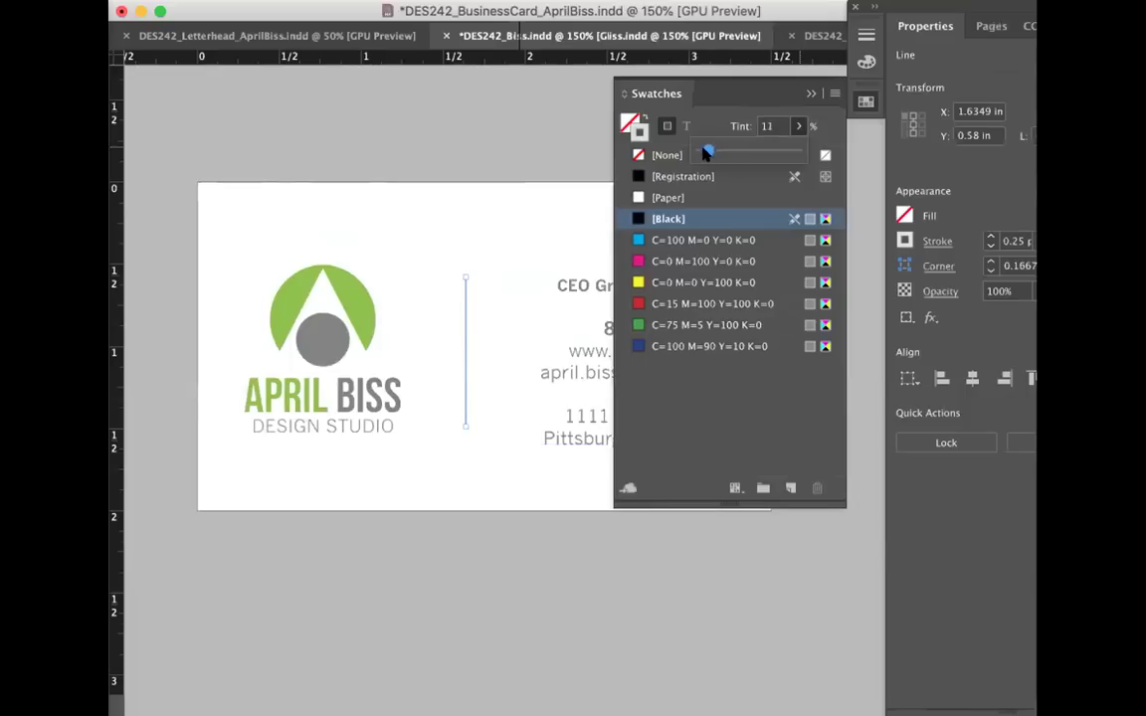
{"action": "left_click", "coordinate": [596, 599]}
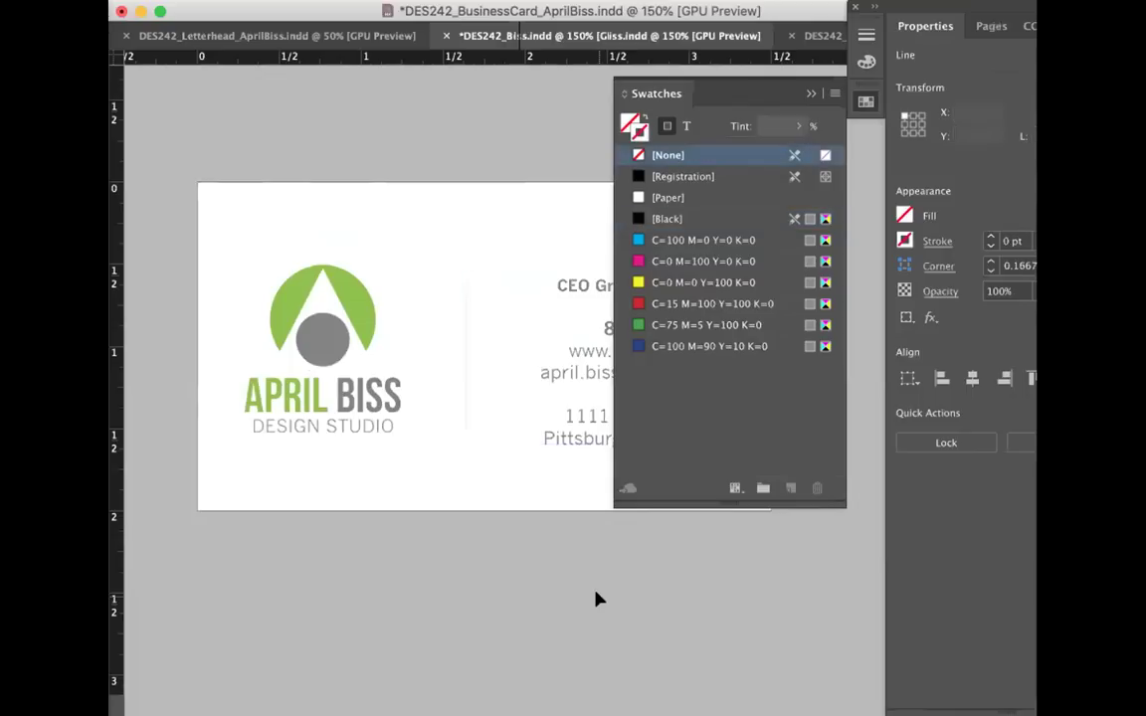
{"action": "left_click", "coordinate": [809, 92]}
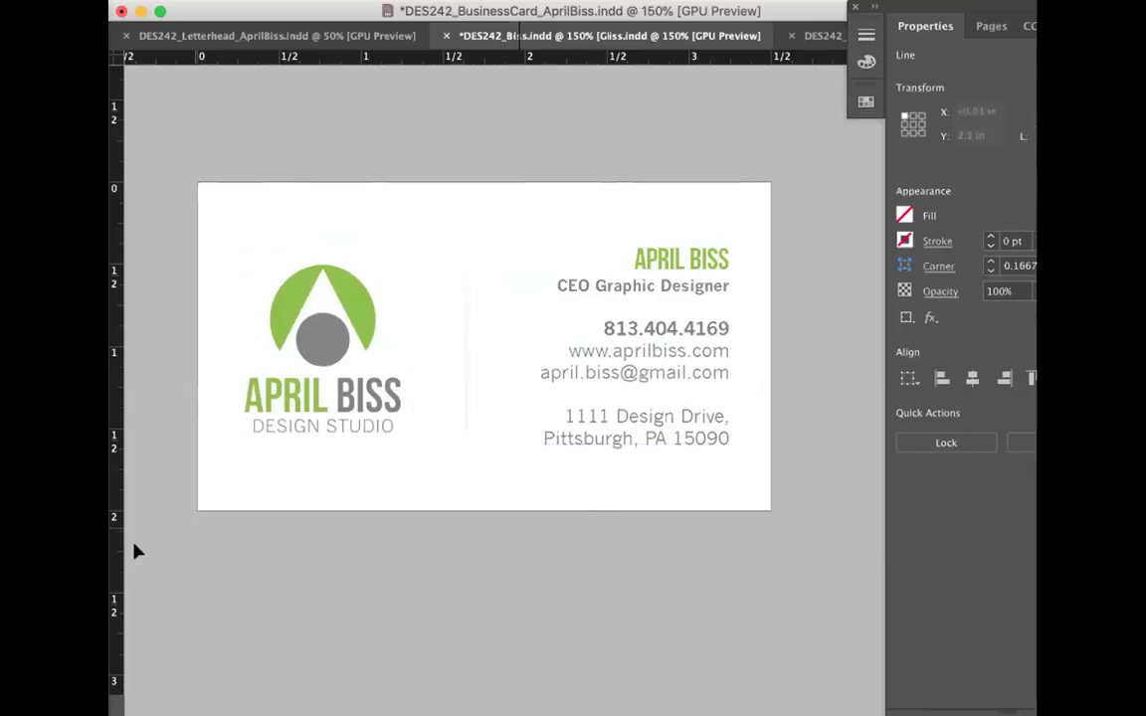
Step: Examine the lightened divider line and its spacing between the logo and the contact details
{"action": "scroll", "coordinate": [331, 568], "scroll_direction": "left", "scroll_amount": 5}
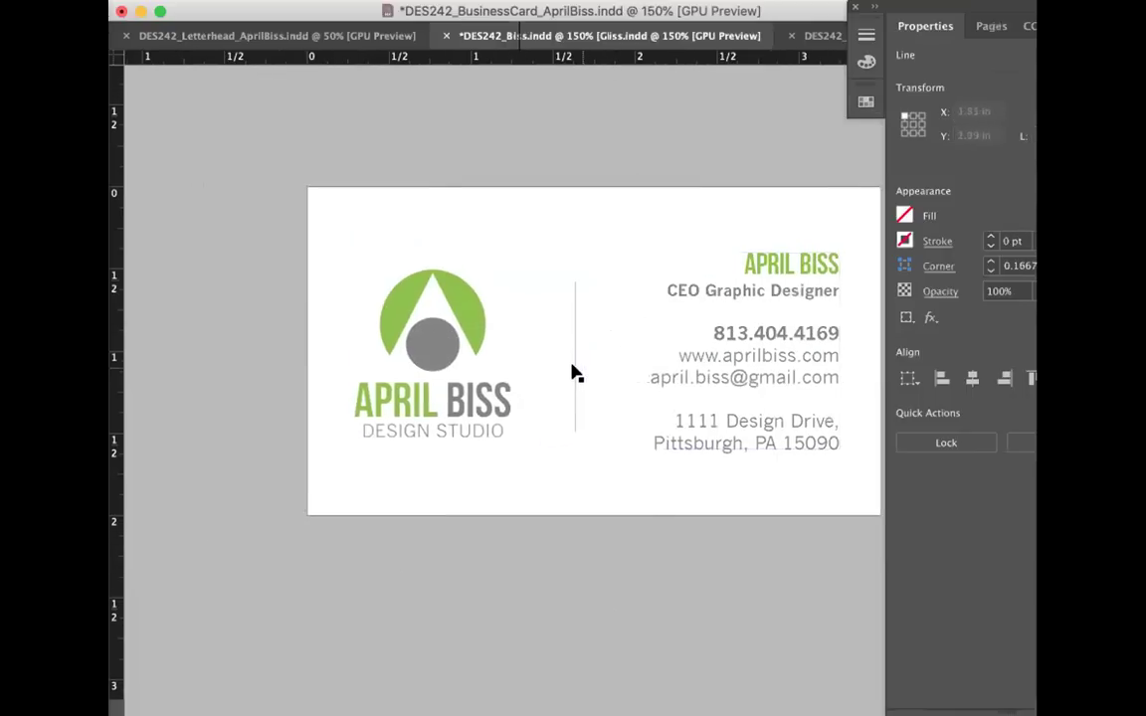
{"action": "left_click", "coordinate": [588, 331]}
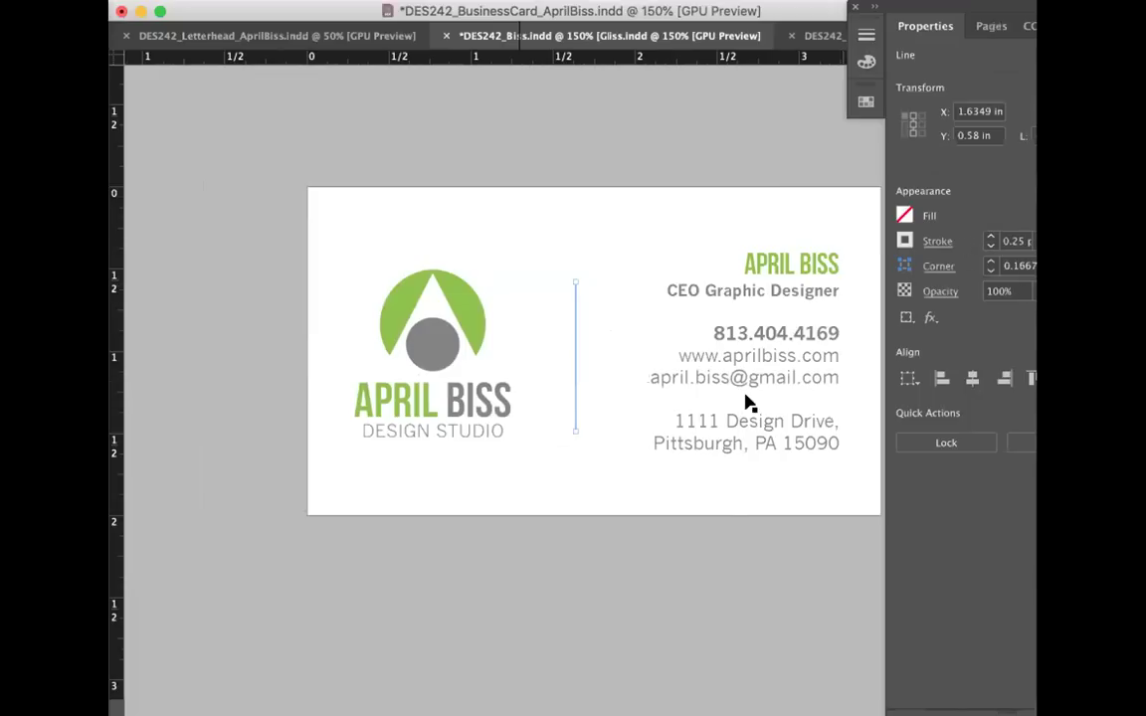
{"action": "left_click", "coordinate": [731, 578]}
{"action": "scroll", "coordinate": [731, 578], "scroll_direction": "right", "scroll_amount": 4}
{"action": "scroll", "coordinate": [731, 578], "scroll_direction": "up", "scroll_amount": 2}
{"action": "scroll", "coordinate": [731, 578], "scroll_direction": "left", "scroll_amount": 4}
{"action": "scroll", "coordinate": [731, 578], "scroll_direction": "down", "scroll_amount": 2}
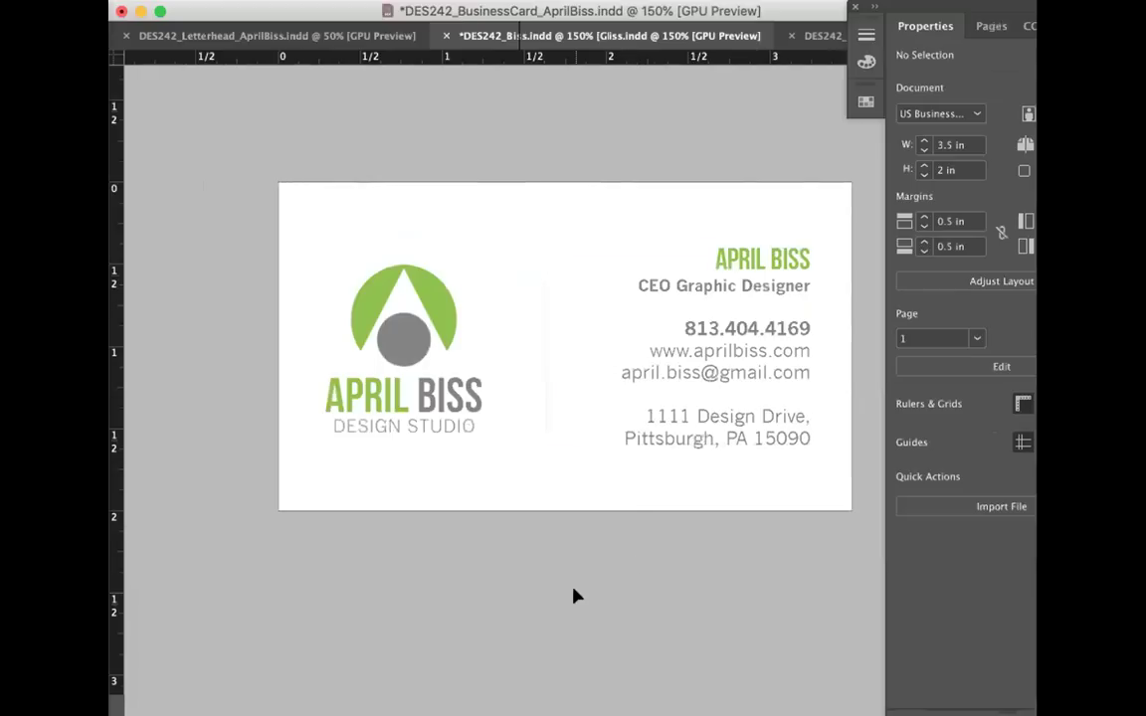
Step: Nudge the logo slightly further right, and nudge the divider line right to X 1.6627 in
{"action": "left_click", "coordinate": [471, 415]}
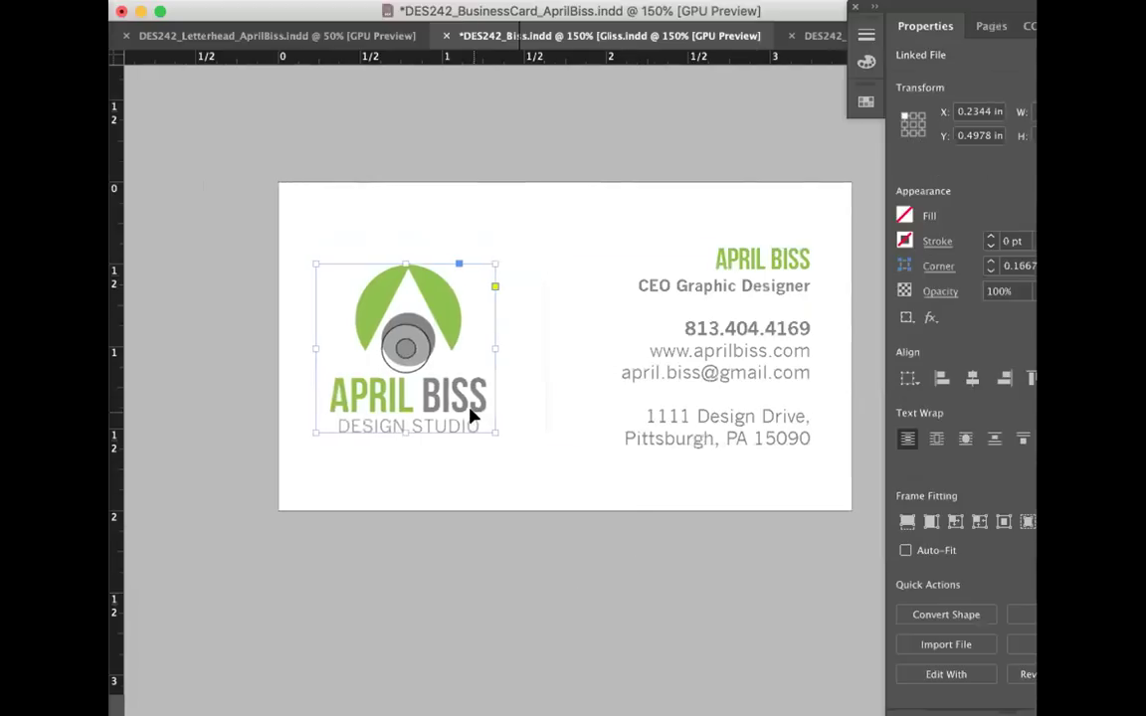
{"action": "left_click", "coordinate": [559, 564]}
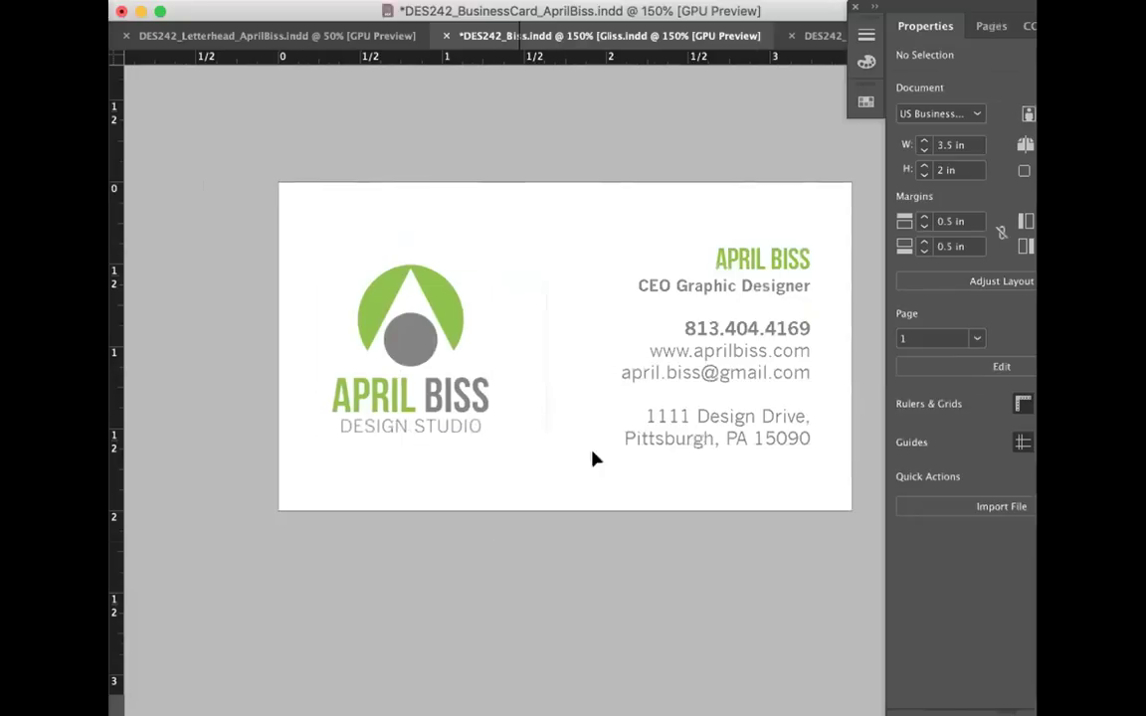
{"action": "left_click", "coordinate": [543, 417]}
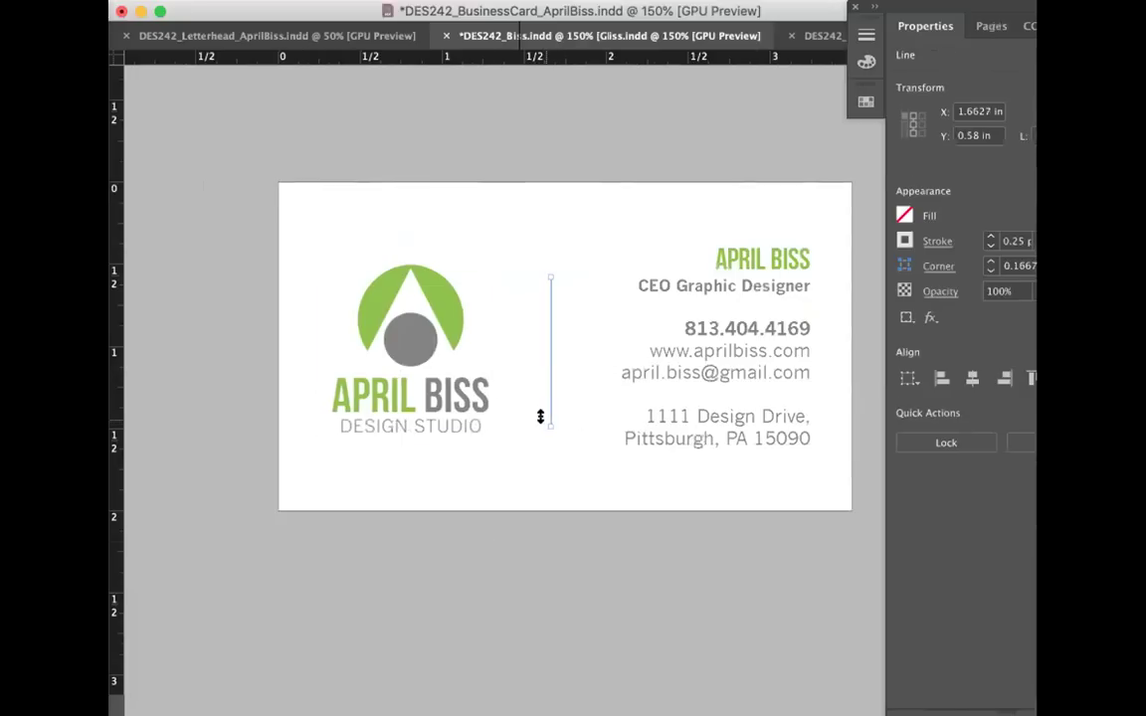
Step: Deselect the logo, save the business card, and delete the divider line between the logo and the contact details
{"action": "left_click", "coordinate": [450, 427]}
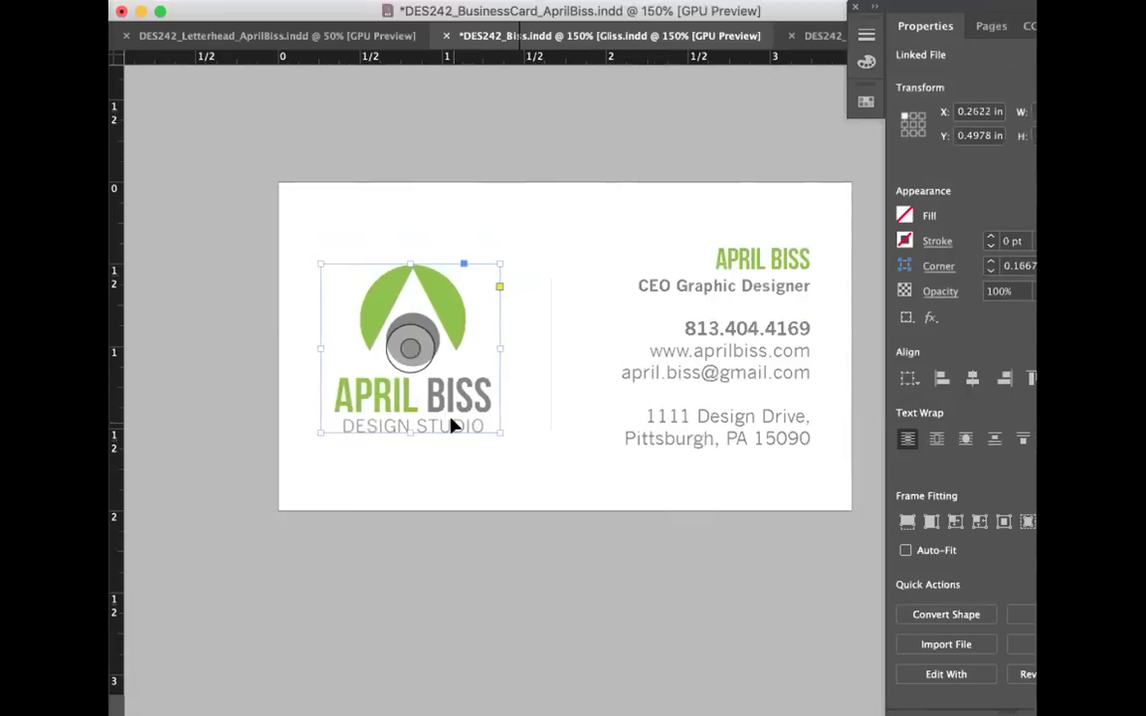
{"action": "left_click", "coordinate": [559, 539]}
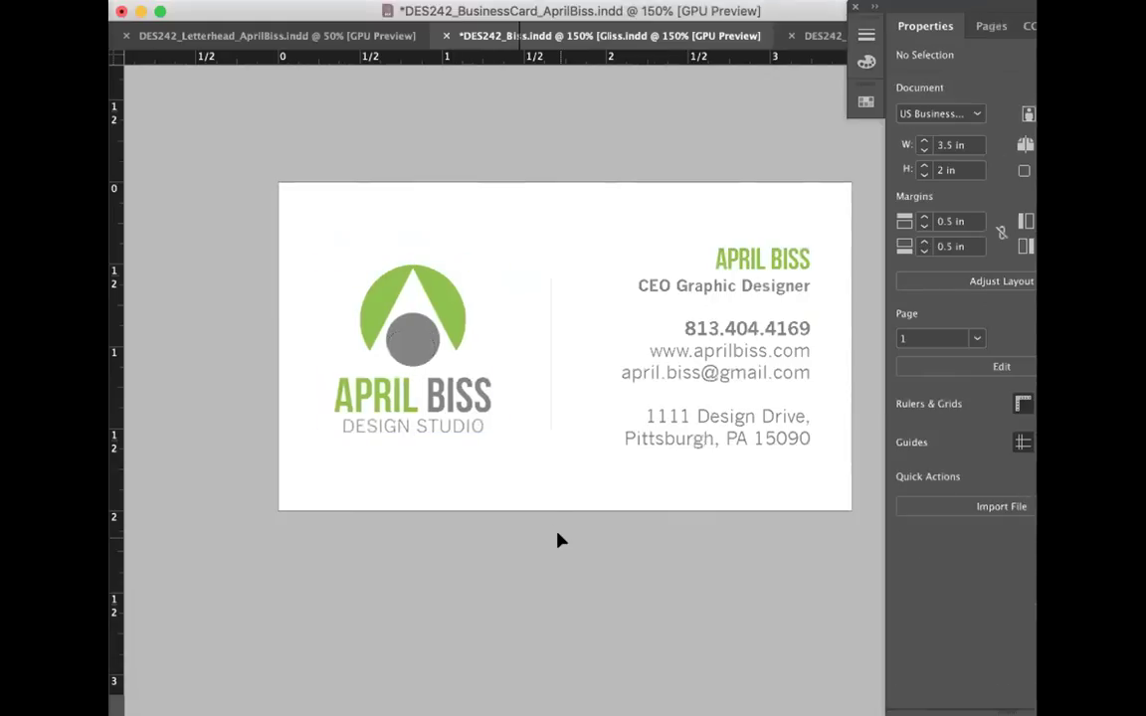
{"action": "key", "text": "super+s"}
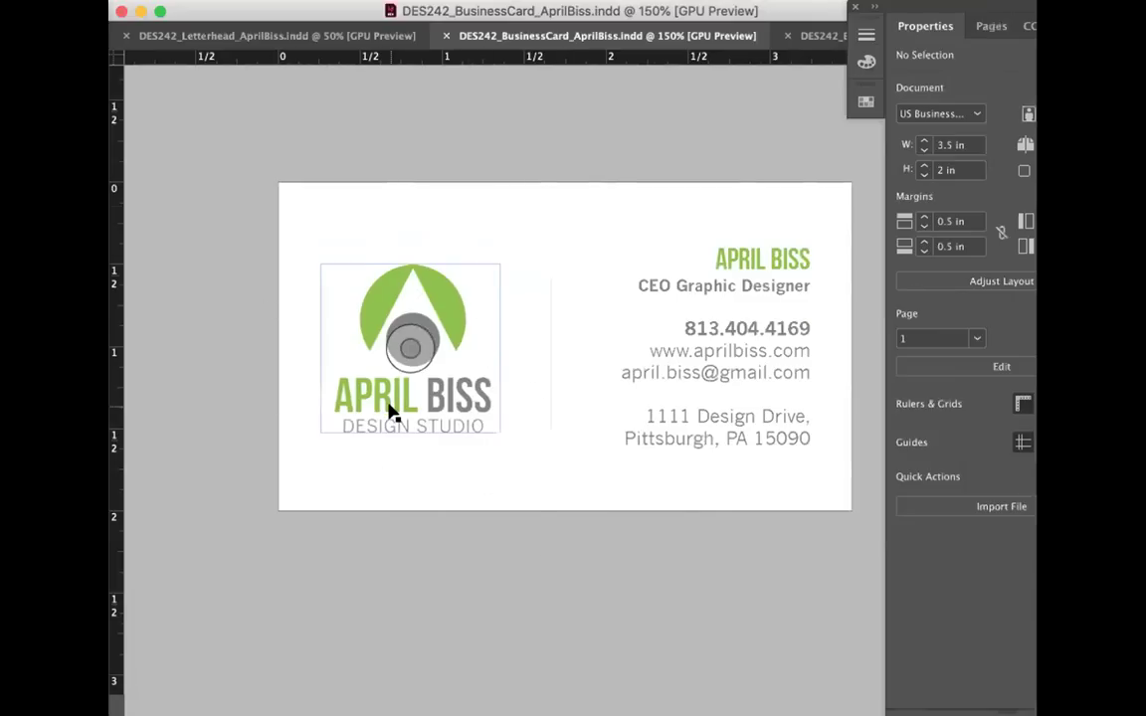
{"action": "left_click", "coordinate": [549, 355]}
{"action": "key", "text": "super+shift+a"}
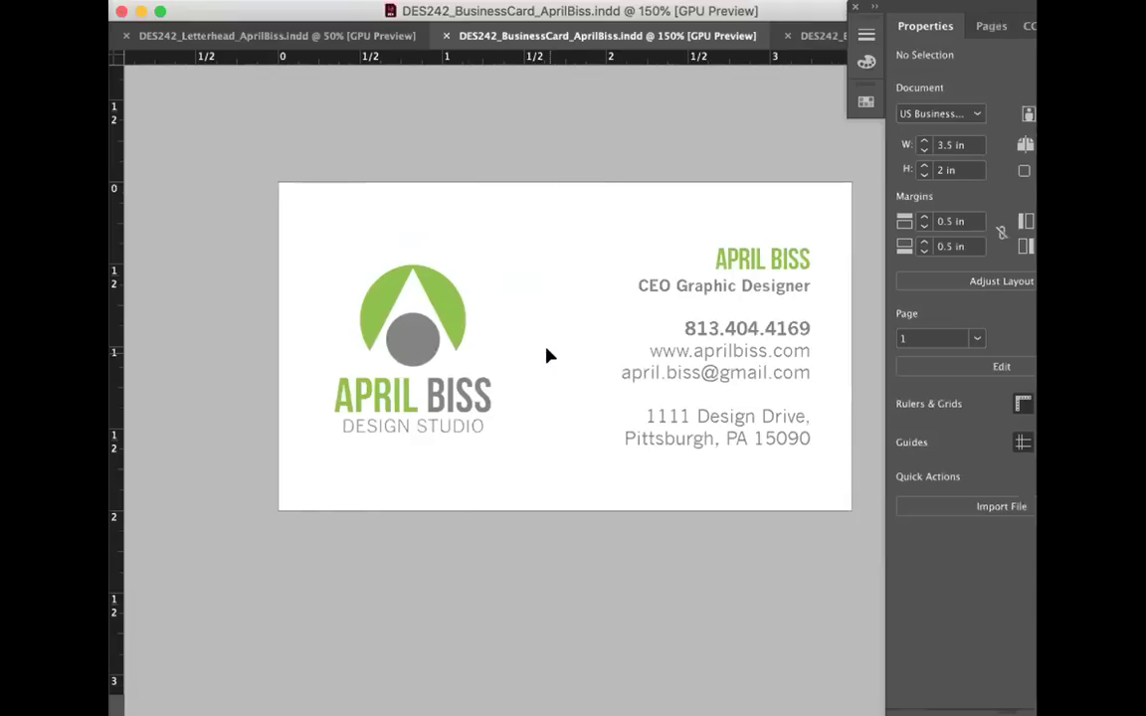
Step: Move the contact text frame down past the card's lower edge and place the logo horizontally centered near the top
{"action": "left_click_drag", "start_coordinate": [734, 310], "coordinate": [580, 568]}
{"action": "key", "text": "super+z"}
{"action": "key", "text": "super+z"}
{"action": "key", "text": "super+z"}
{"action": "left_click_drag", "start_coordinate": [457, 321], "coordinate": [612, 261]}
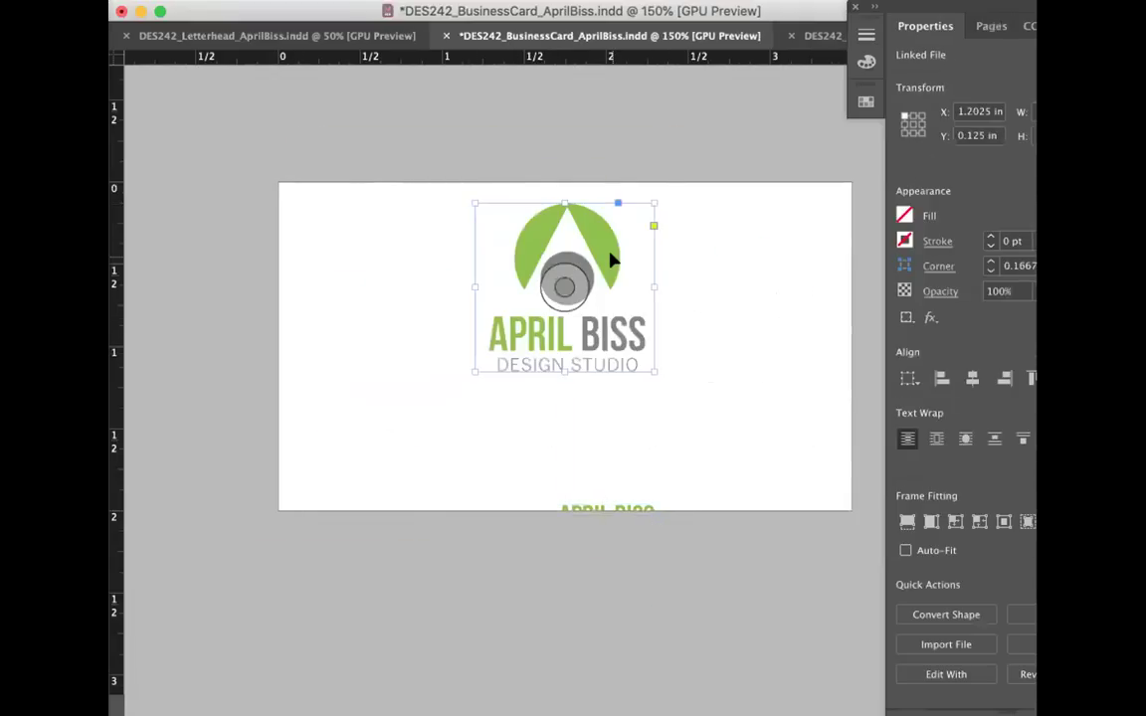
{"action": "left_click", "coordinate": [780, 366]}
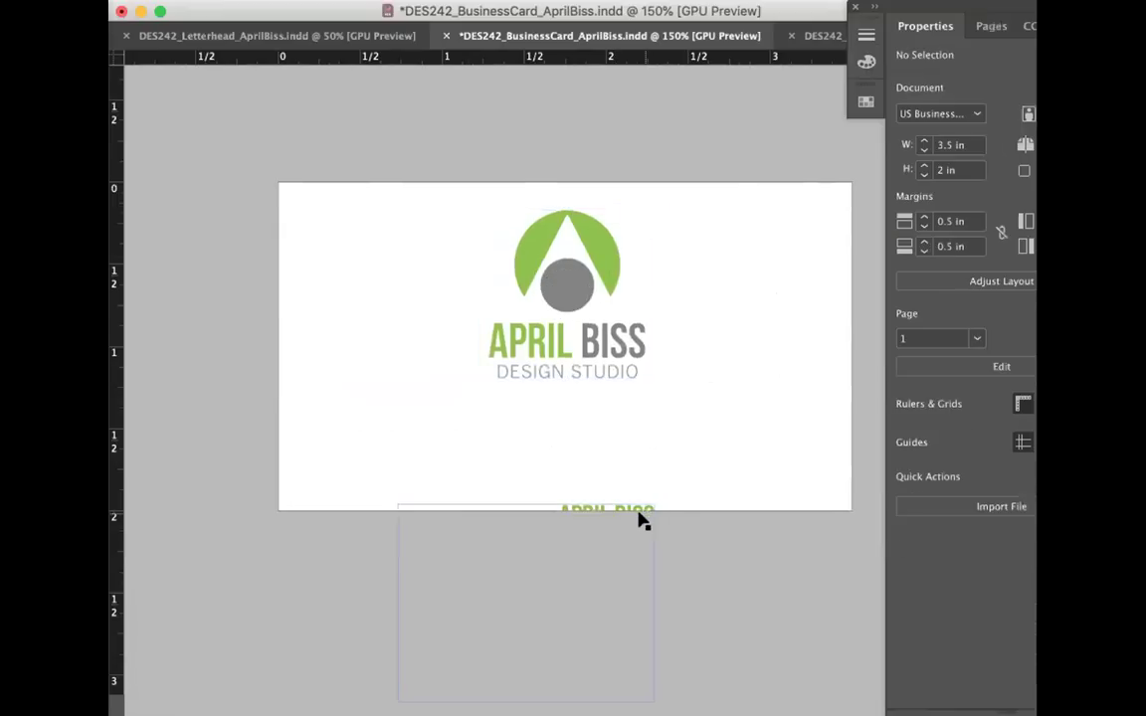
Step: Bring the contact text frame back under the logo and resize it to span the width between the side guides
{"action": "left_click_drag", "start_coordinate": [603, 523], "coordinate": [562, 445]}
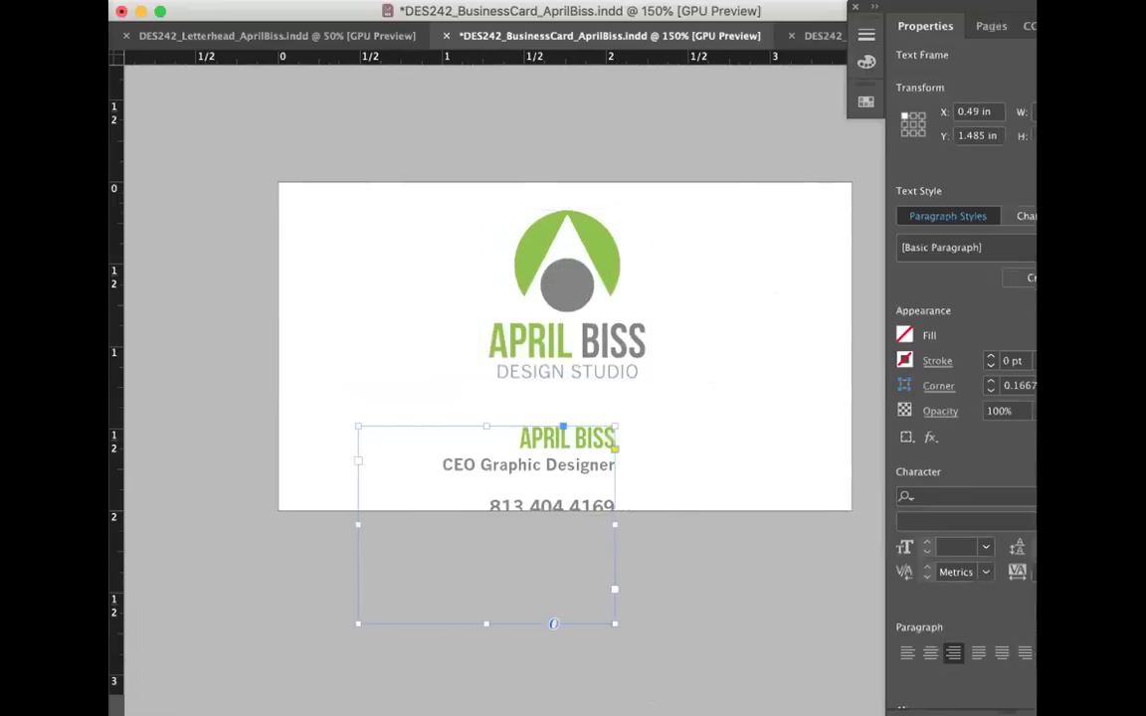
{"action": "left_click", "coordinate": [123, 585]}
{"action": "left_click_drag", "start_coordinate": [528, 442], "coordinate": [487, 445]}
{"action": "left_click_drag", "start_coordinate": [570, 628], "coordinate": [808, 503]}
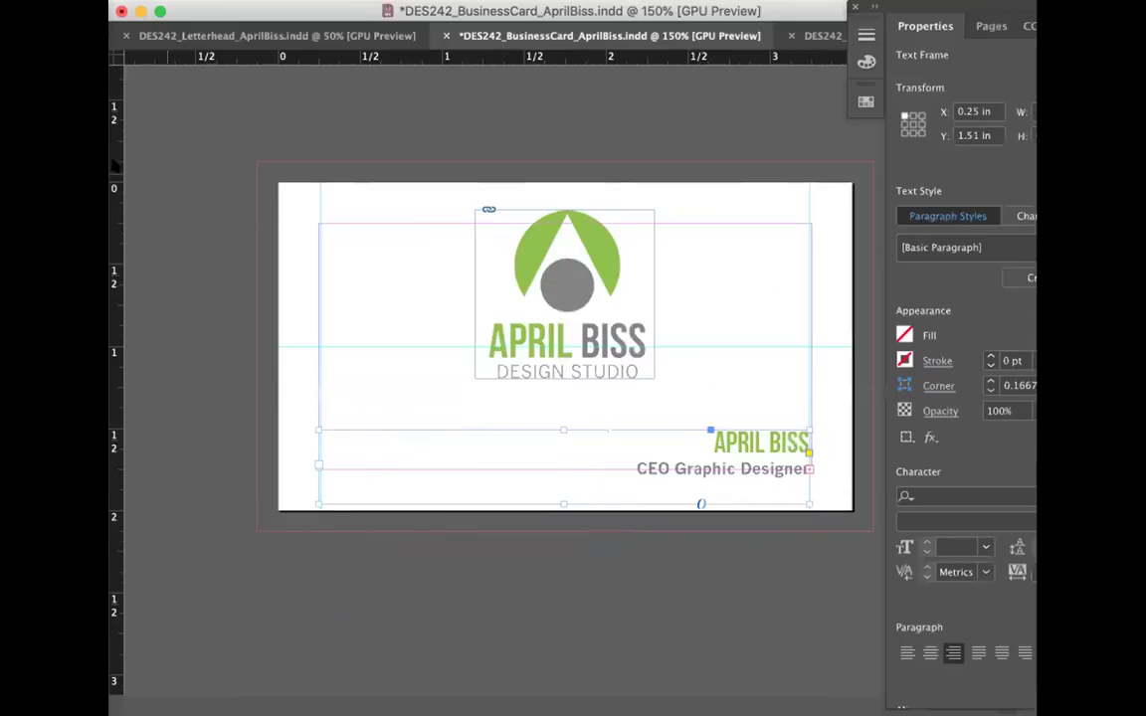
Step: Left-align all the contact text and join the job title onto the name line
{"action": "double_click", "coordinate": [751, 467]}
{"action": "key", "text": "super+a"}
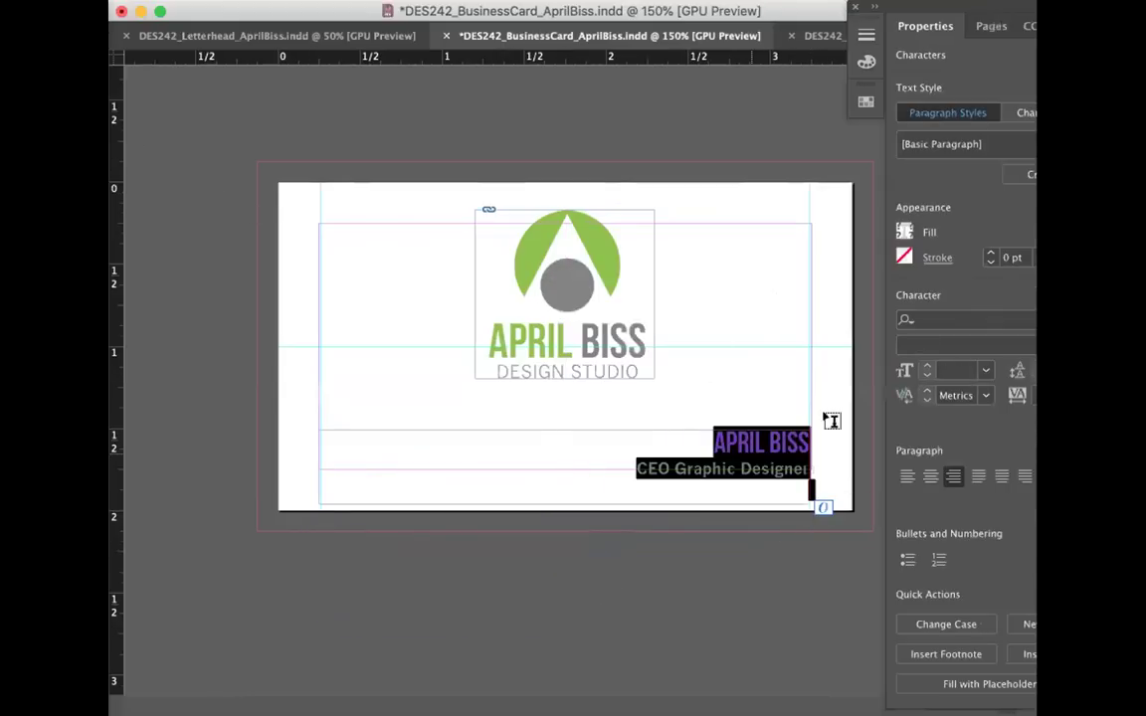
{"action": "key", "text": "super+shift+l"}
{"action": "left_click", "coordinate": [325, 462]}
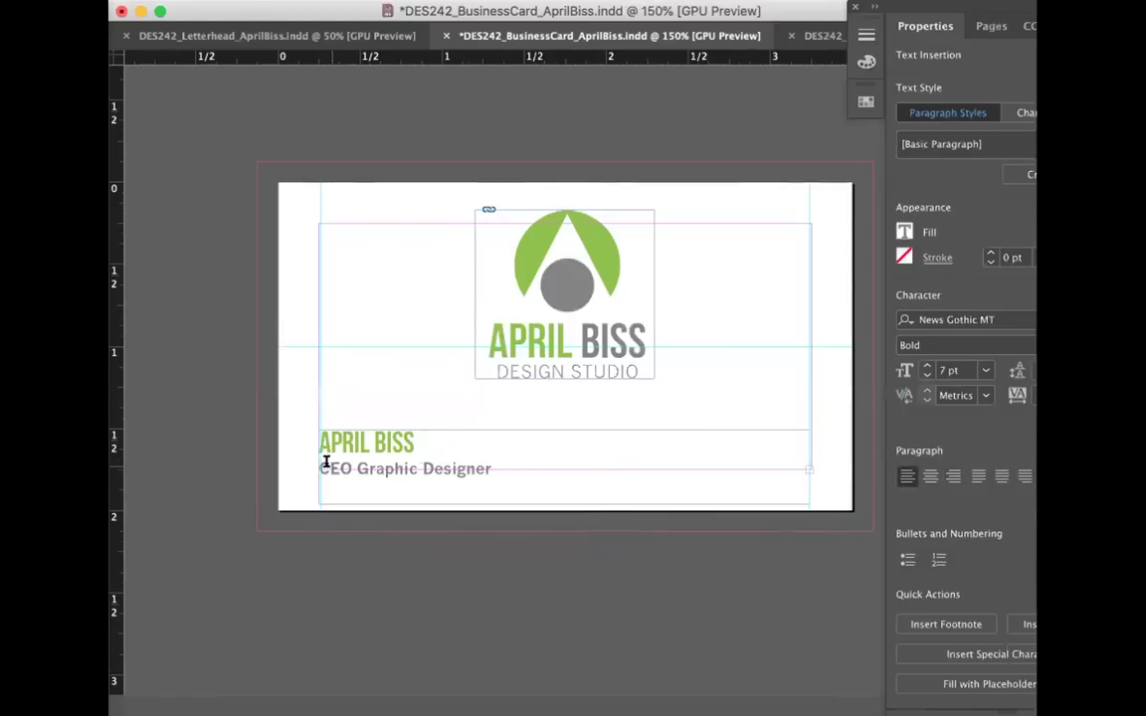
{"action": "key", "text": "BackSpace"}
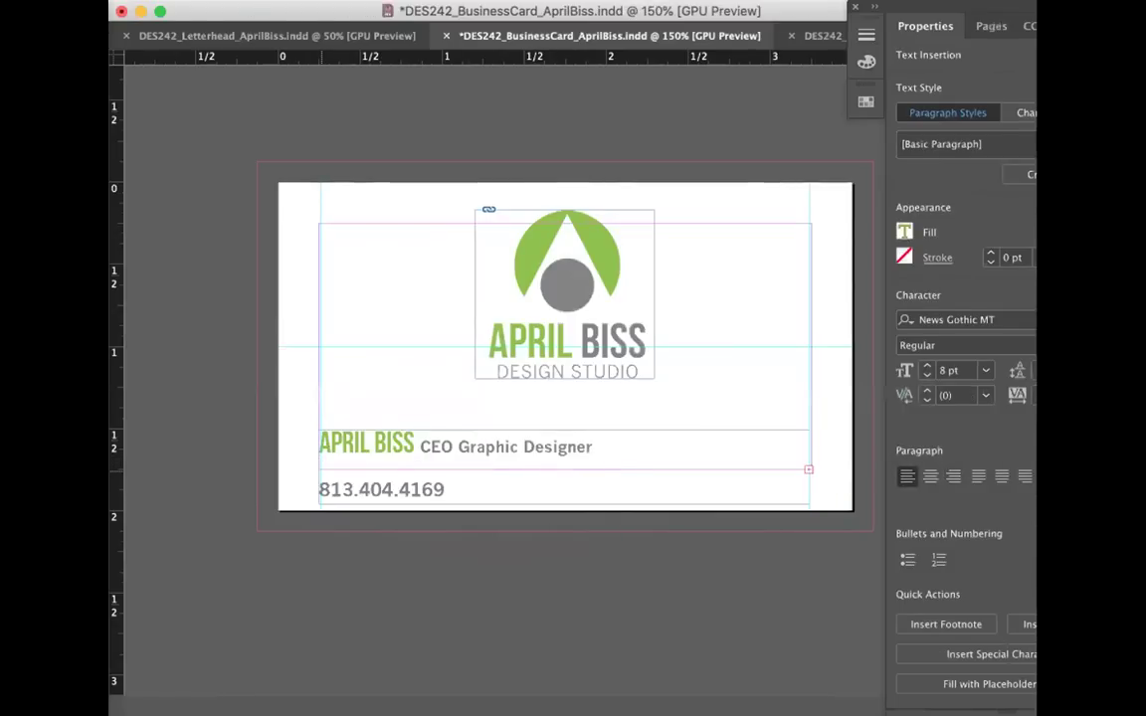
Step: Join the website and e-mail address onto the phone number's line
{"action": "left_click", "coordinate": [463, 485]}
{"action": "key", "text": "Delete"}
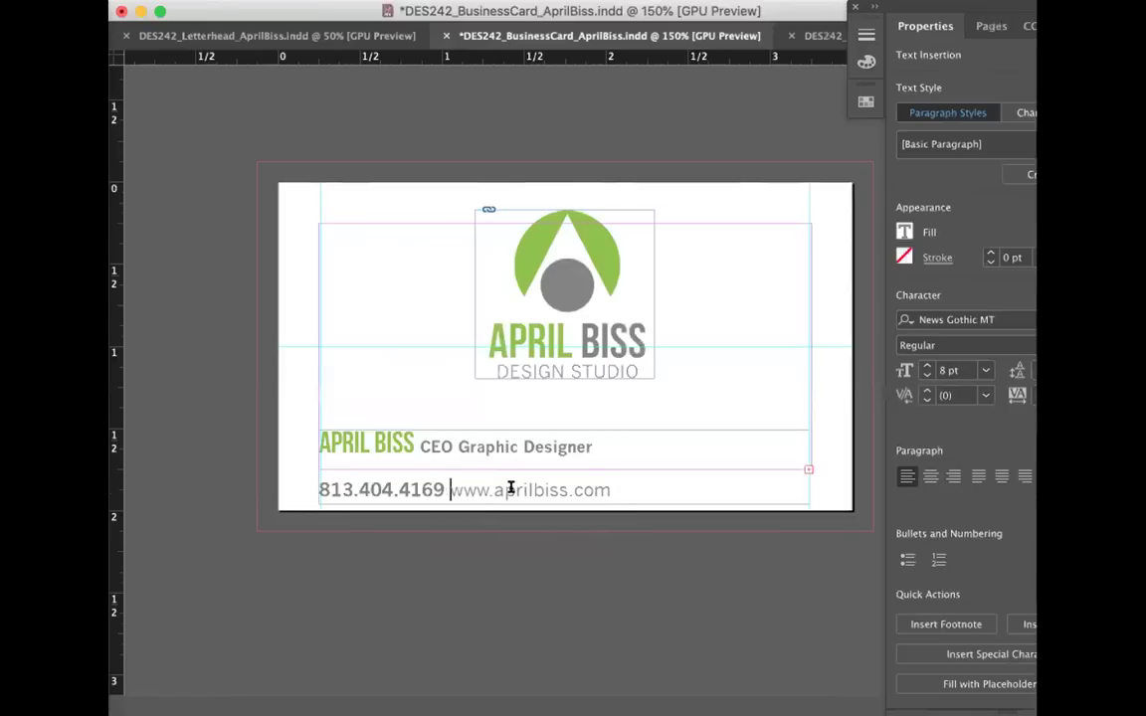
{"action": "left_click", "coordinate": [638, 490]}
{"action": "key", "text": "Delete"}
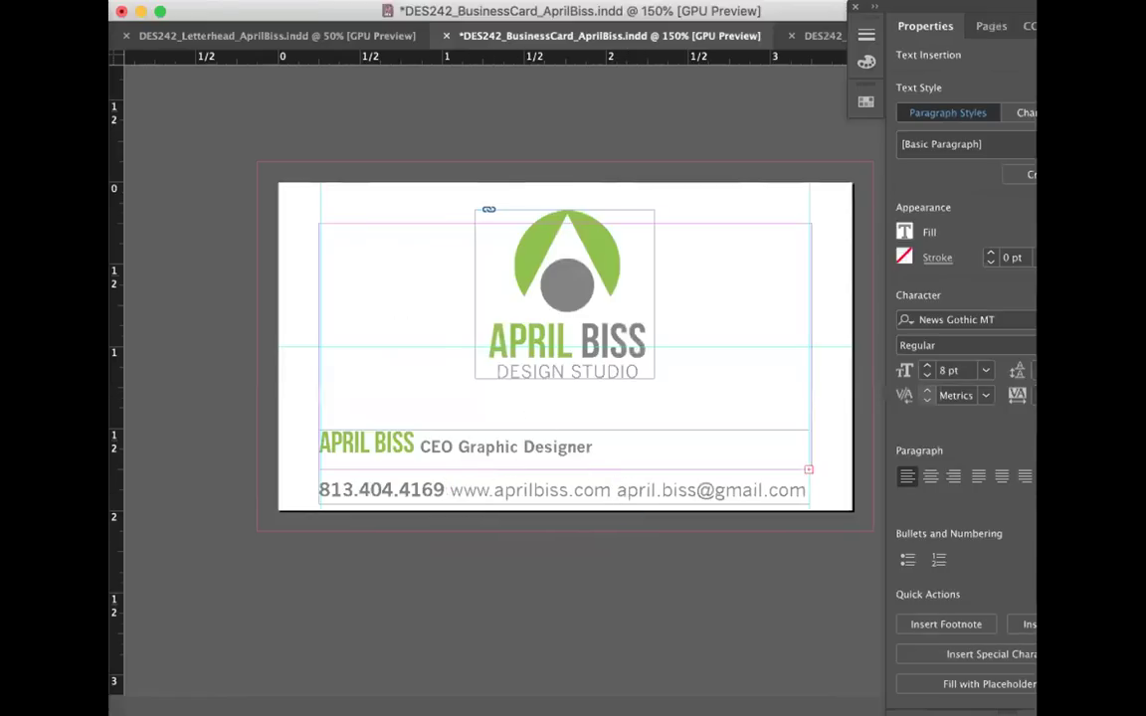
Step: Extend the contact text frame downward, move it up to Y 1.37 in, and join the two address lines into one
{"action": "key", "text": "Escape"}
{"action": "left_click_drag", "start_coordinate": [558, 502], "coordinate": [559, 555]}
{"action": "left_click_drag", "start_coordinate": [569, 443], "coordinate": [573, 420]}
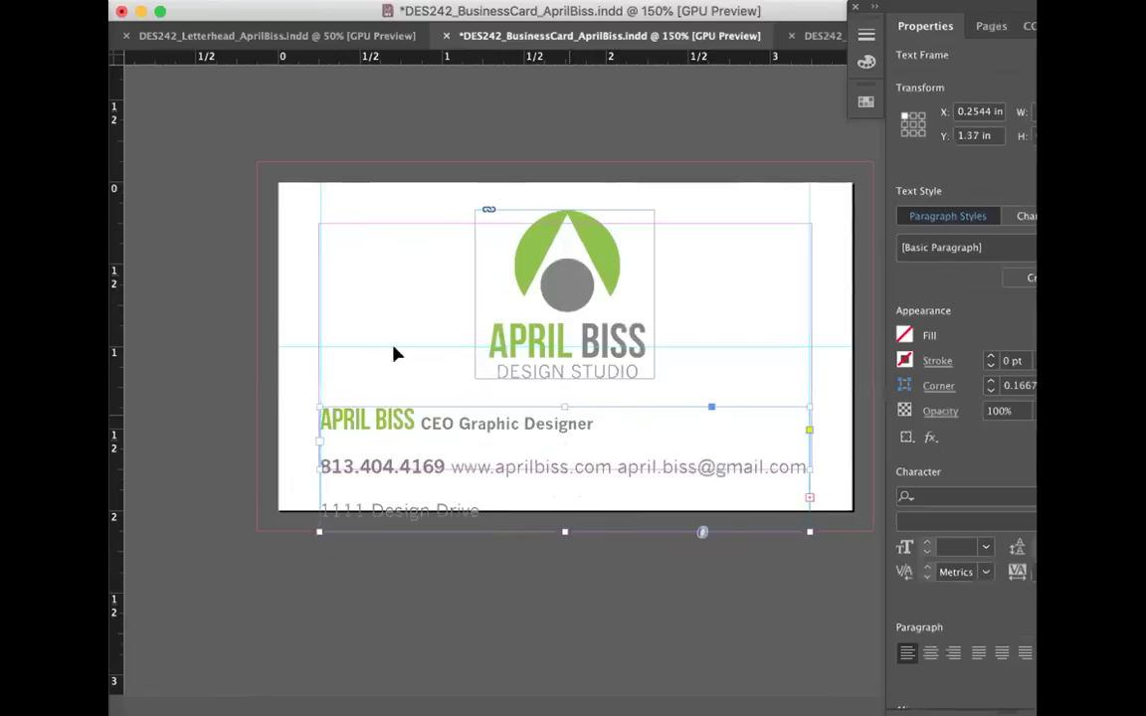
{"action": "left_click", "coordinate": [483, 508]}
{"action": "key", "text": "Delete"}
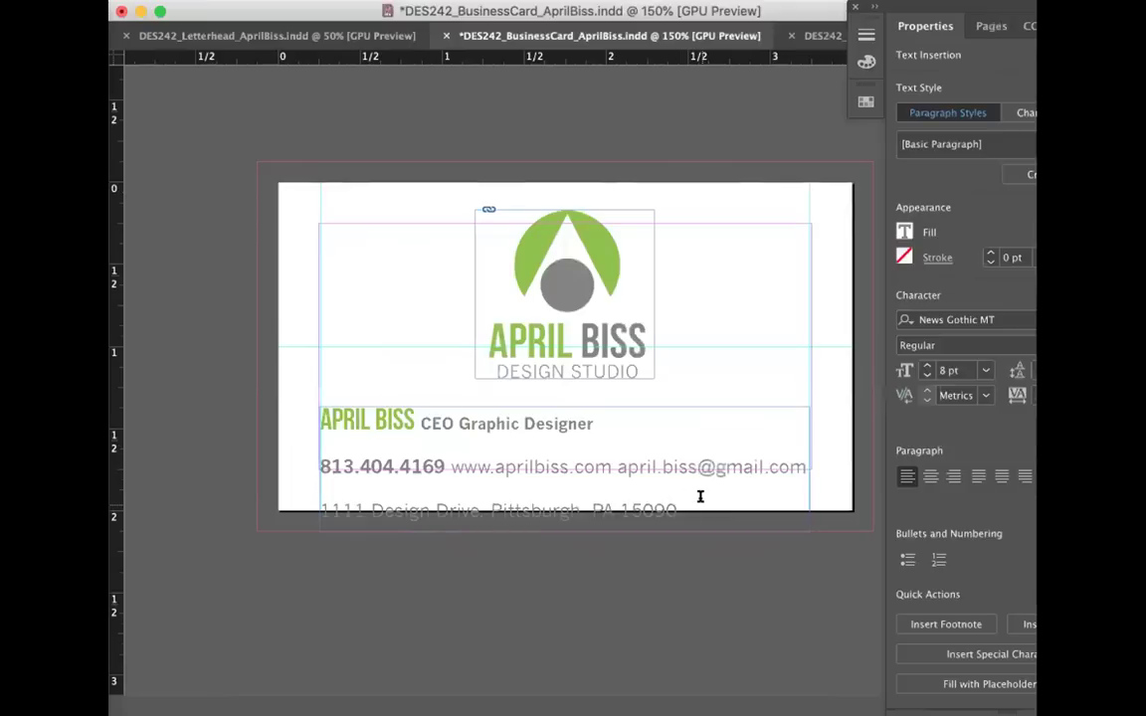
Step: Remove the blank lines between the name, phone and address lines of the contact text
{"action": "key", "text": "super+a"}
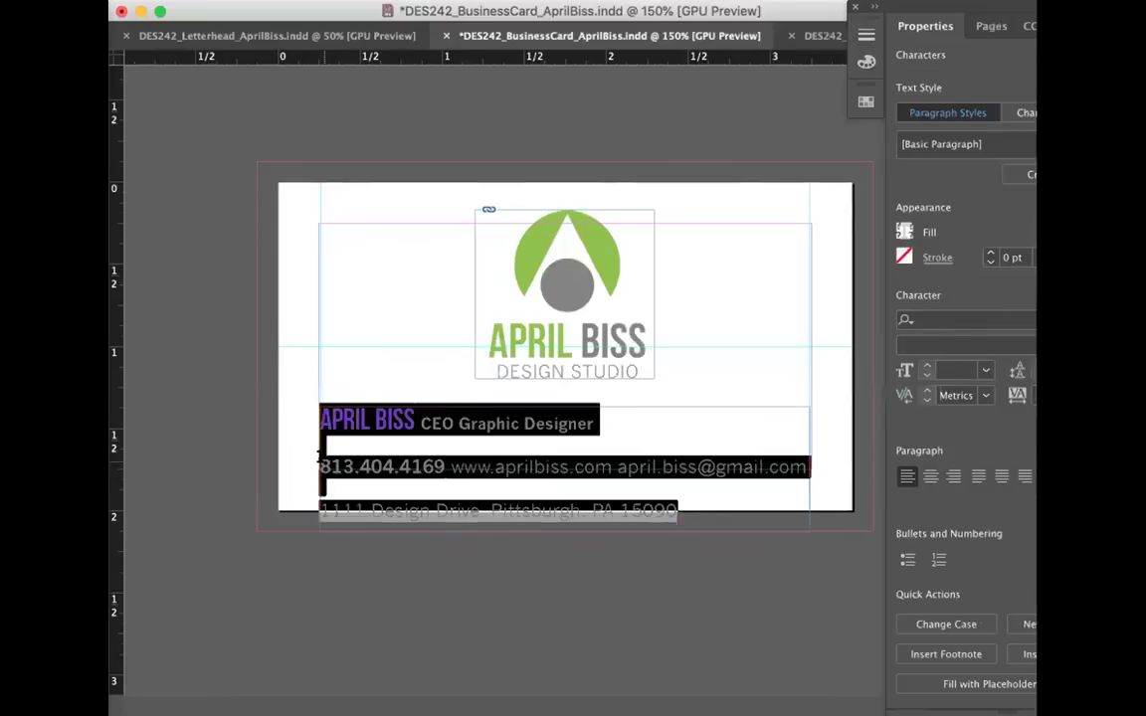
{"action": "left_click", "coordinate": [319, 445]}
{"action": "key", "text": "Delete"}
{"action": "left_click", "coordinate": [318, 488]}
{"action": "key", "text": "BackSpace"}
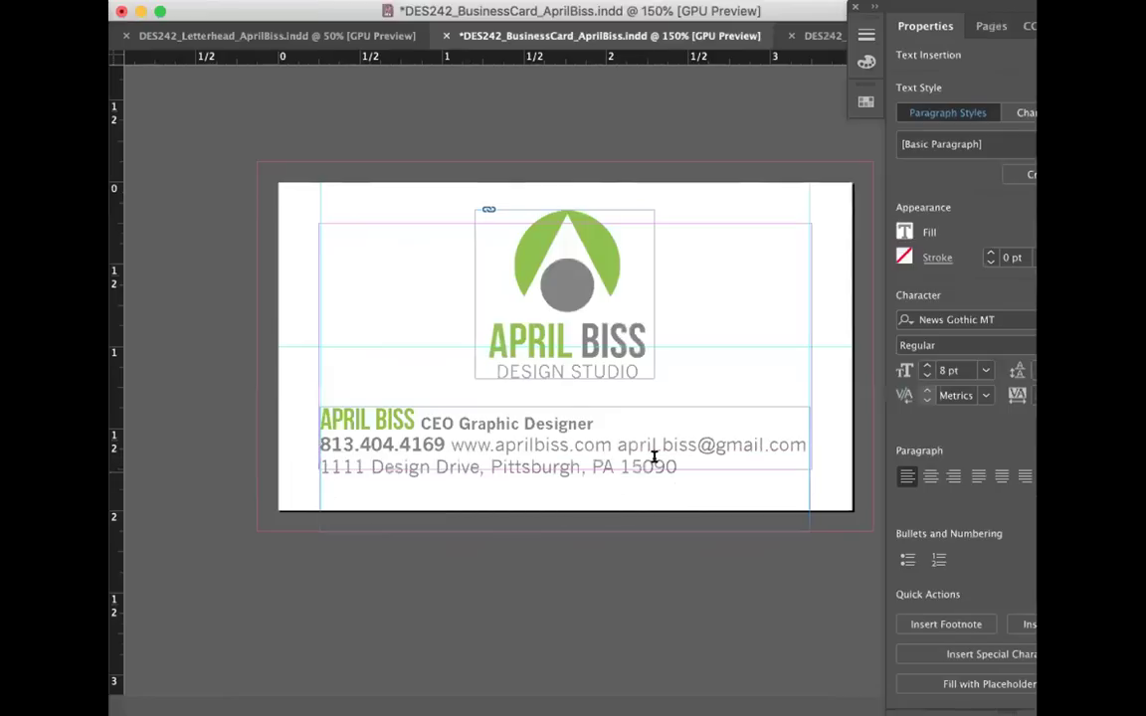
Step: Center-align all the contact text and return to its text frame
{"action": "key", "text": "super+a"}
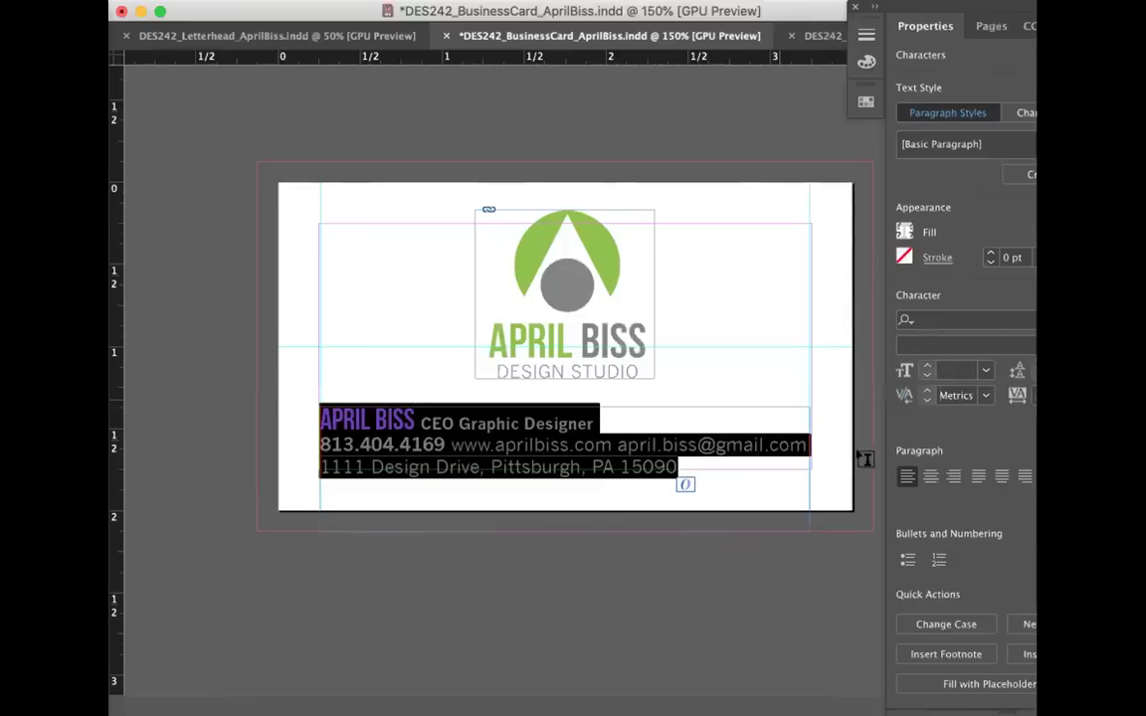
{"action": "left_click", "coordinate": [928, 475]}
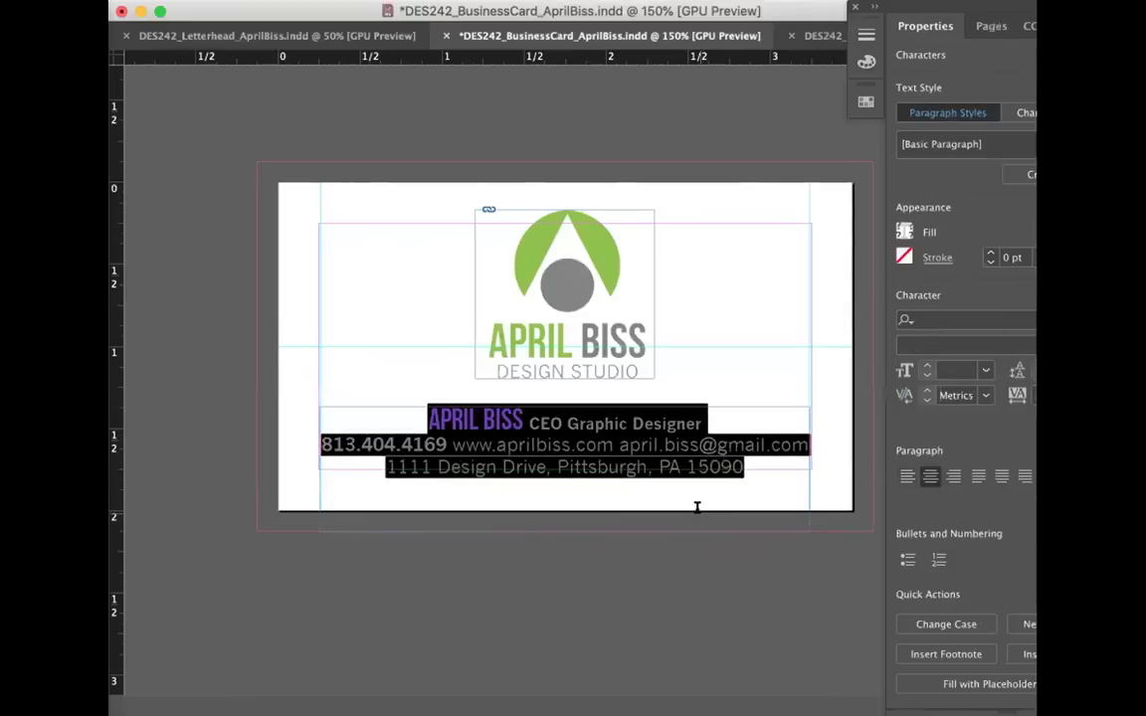
{"action": "scroll", "coordinate": [686, 507], "scroll_direction": "right", "scroll_amount": 2}
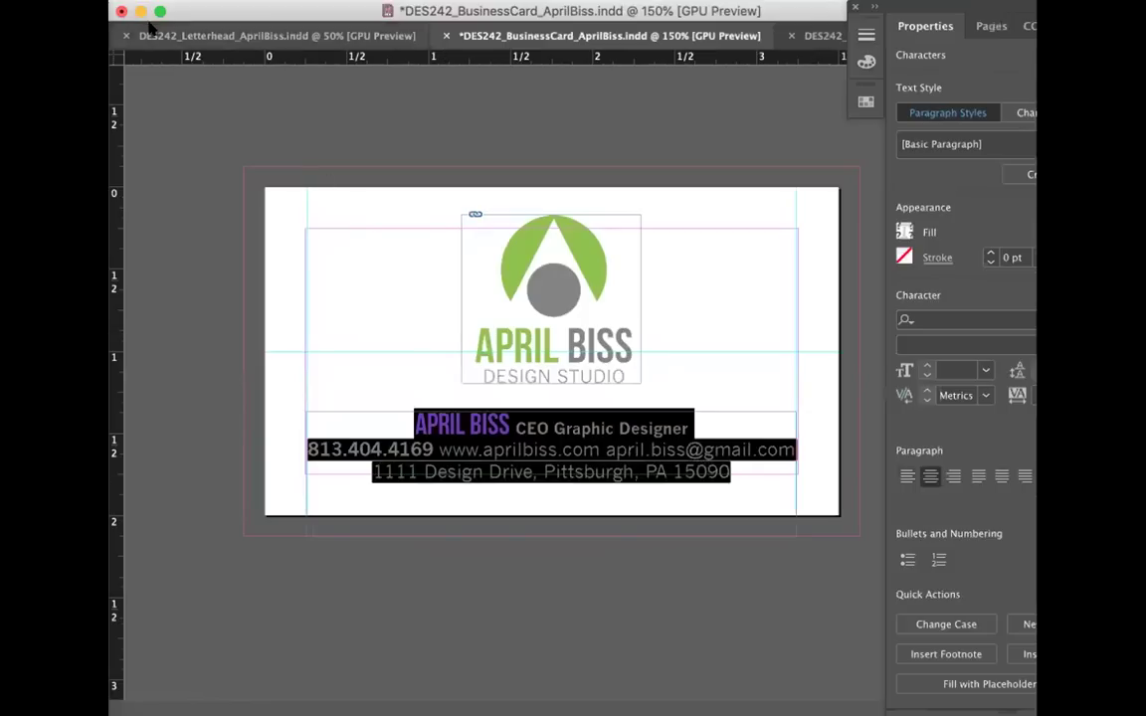
{"action": "key", "text": "Escape"}
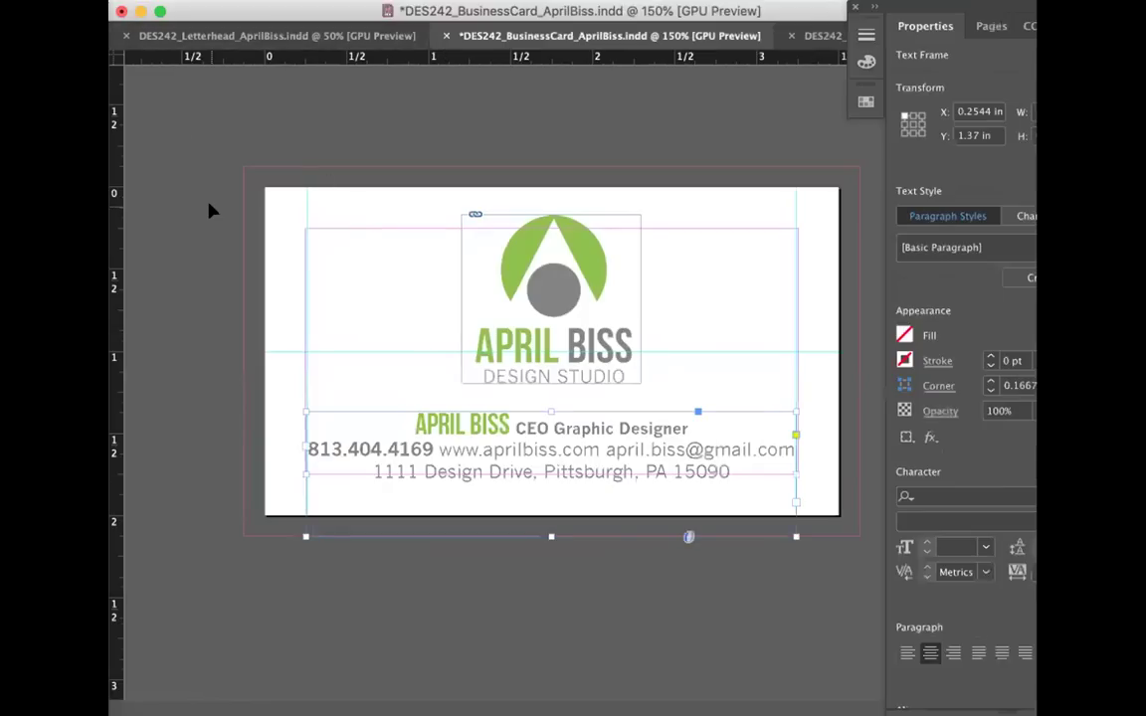
Step: Fine-tune the contact text frame's position beneath the logo with small nudges and deselect it
{"action": "key", "text": "Right"}
{"action": "key", "text": "Left"}
{"action": "key", "text": "Right"}
{"action": "key", "text": "Left"}
{"action": "left_click_drag", "start_coordinate": [793, 473], "coordinate": [793, 474]}
{"action": "left_click", "coordinate": [793, 568]}
{"action": "left_click", "coordinate": [699, 478]}
{"action": "key", "text": "Up"}
{"action": "key", "text": "Down"}
{"action": "left_click", "coordinate": [685, 548]}
Step: Widen the logo's frame on both sides so it spans the full width of the card
{"action": "left_click", "coordinate": [606, 295]}
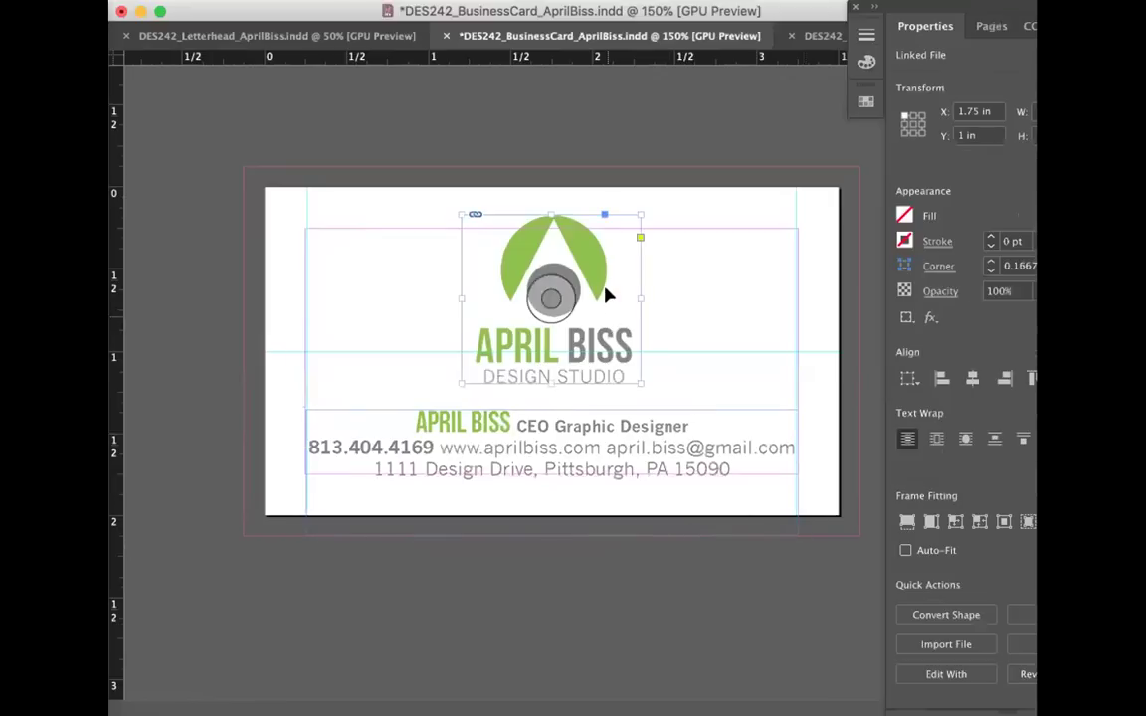
{"action": "left_click_drag", "start_coordinate": [460, 298], "coordinate": [259, 296]}
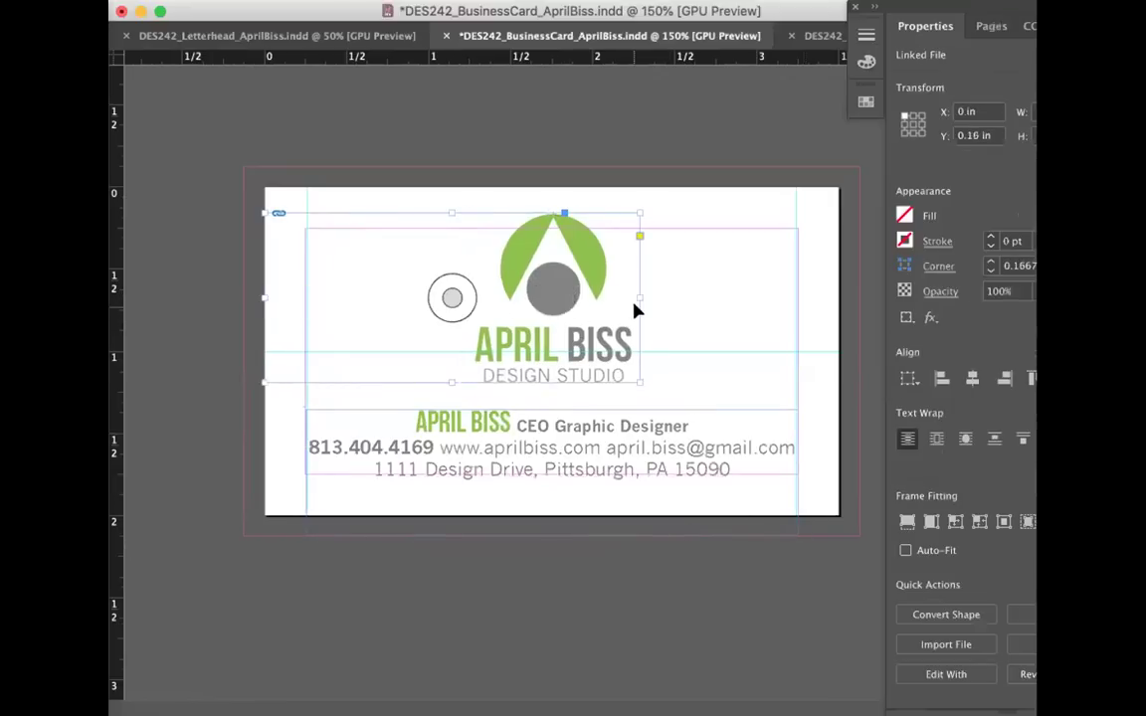
{"action": "left_click_drag", "start_coordinate": [639, 295], "coordinate": [839, 298]}
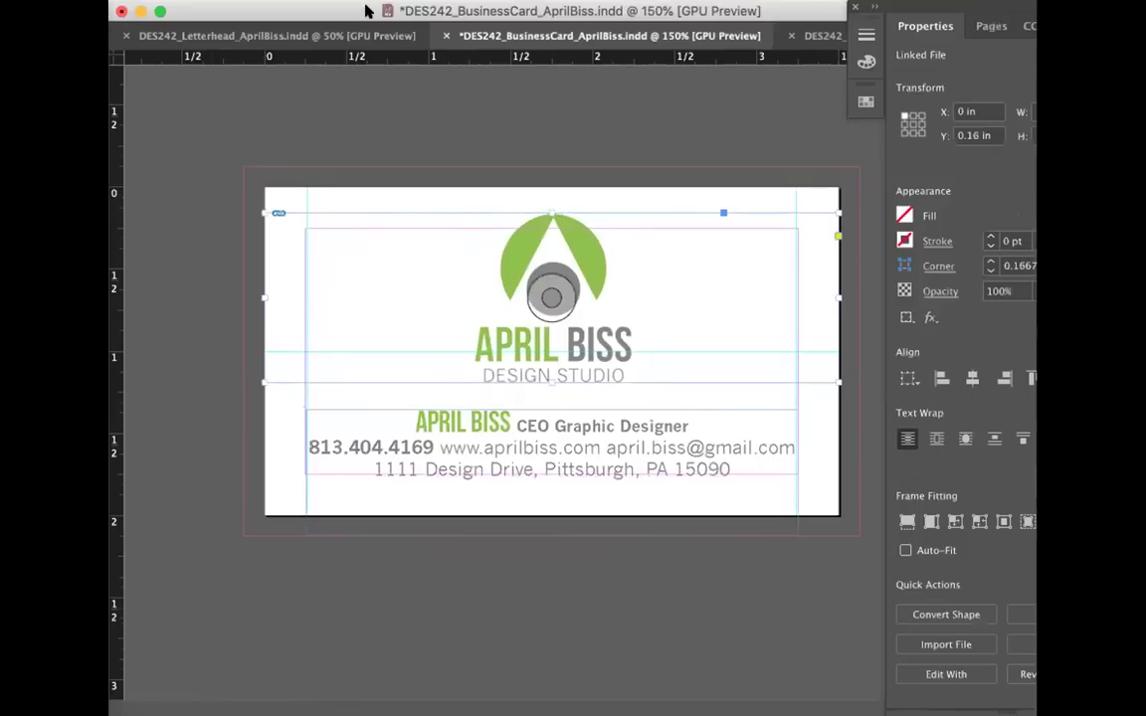
Step: Center the logo within its frame with the Center Content fitting and raise the frame's top edge to Y 0.07 in
{"action": "right_click", "coordinate": [486, 399]}
{"action": "mouse_move", "coordinate": [486, 292]}
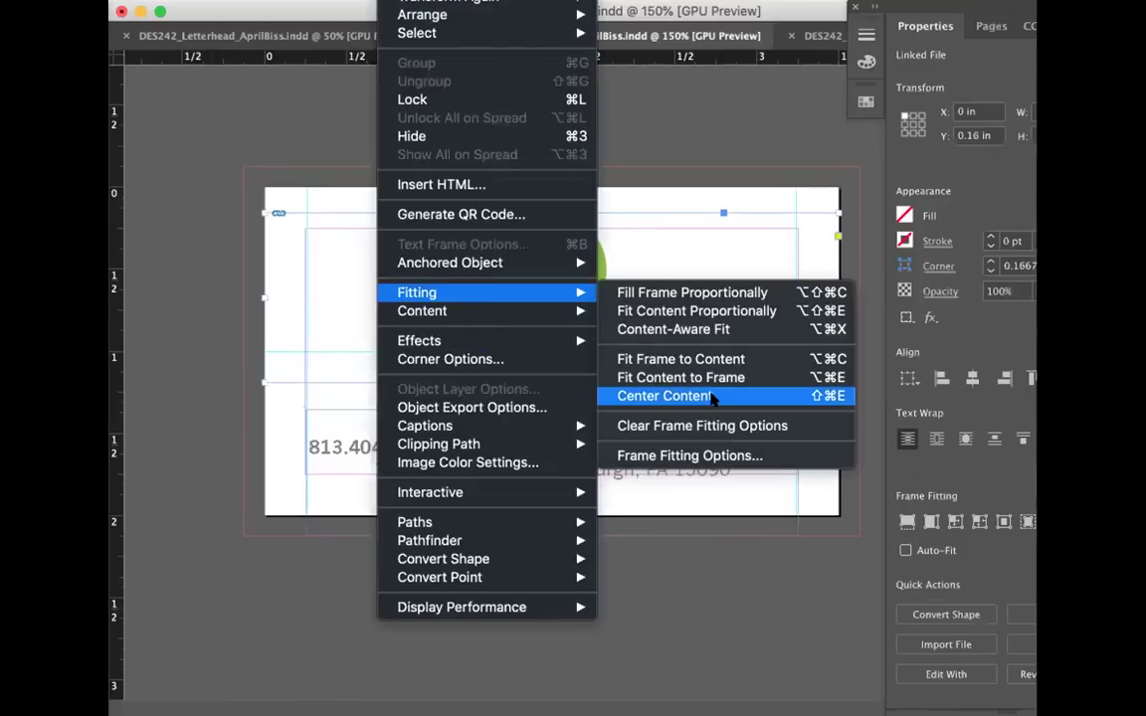
{"action": "left_click", "coordinate": [715, 397]}
{"action": "left_click_drag", "start_coordinate": [554, 211], "coordinate": [550, 195]}
{"action": "left_click", "coordinate": [591, 164]}
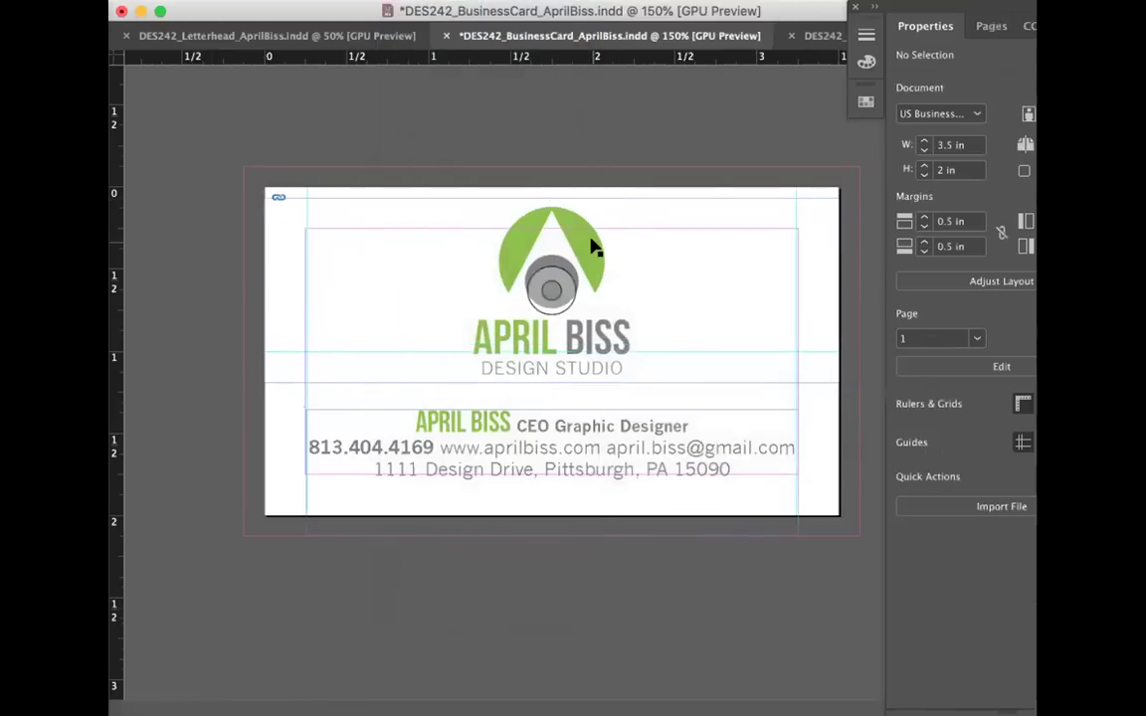
Step: Lower the logo frame's top edge to Y 0.35 in and apply Fill Frame Proportionally
{"action": "left_click", "coordinate": [593, 246]}
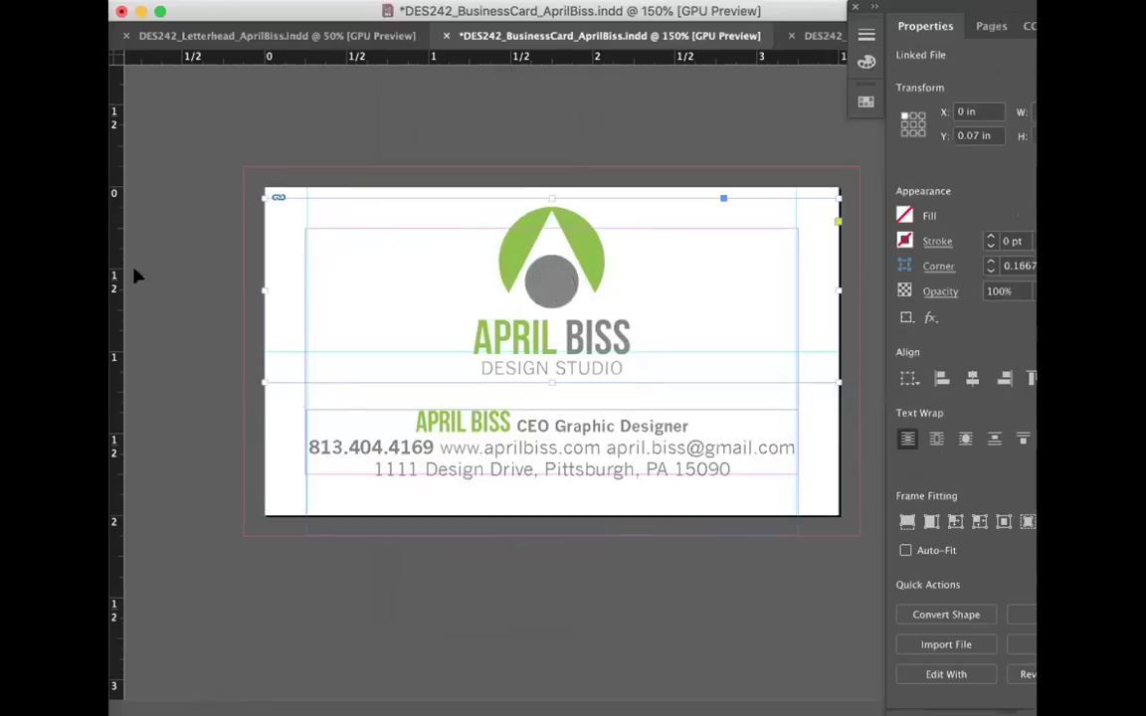
{"action": "left_click_drag", "start_coordinate": [257, 196], "coordinate": [261, 244]}
{"action": "right_click", "coordinate": [380, 299]}
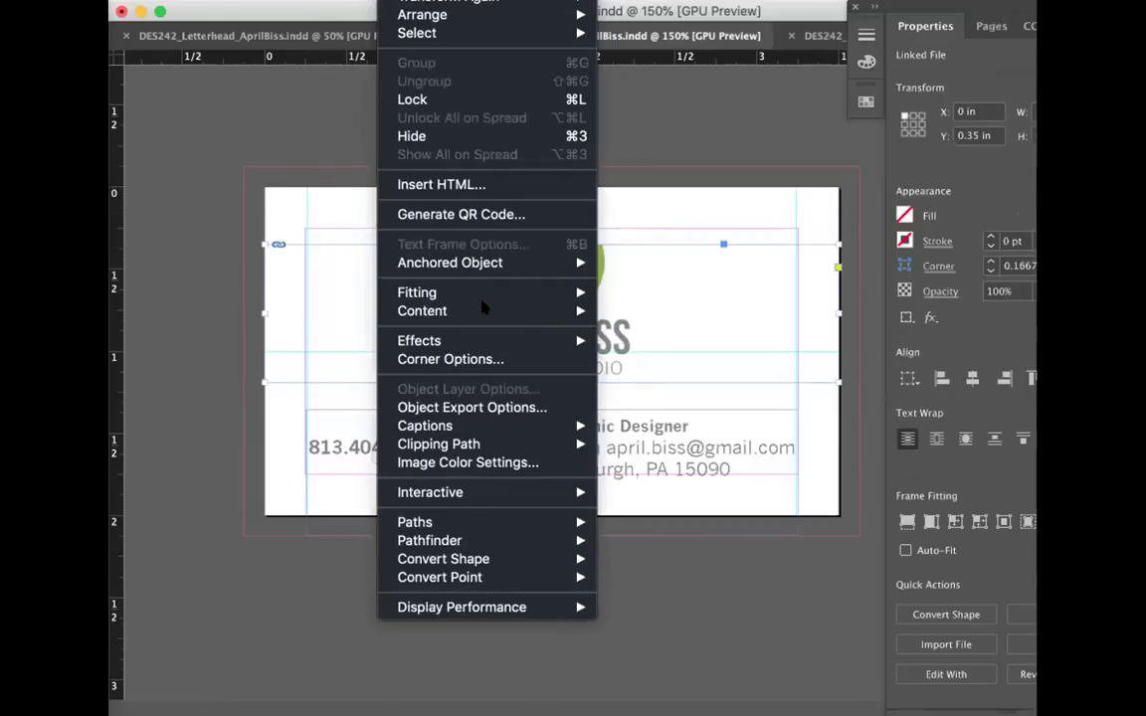
{"action": "mouse_move", "coordinate": [557, 292]}
{"action": "left_click", "coordinate": [617, 294]}
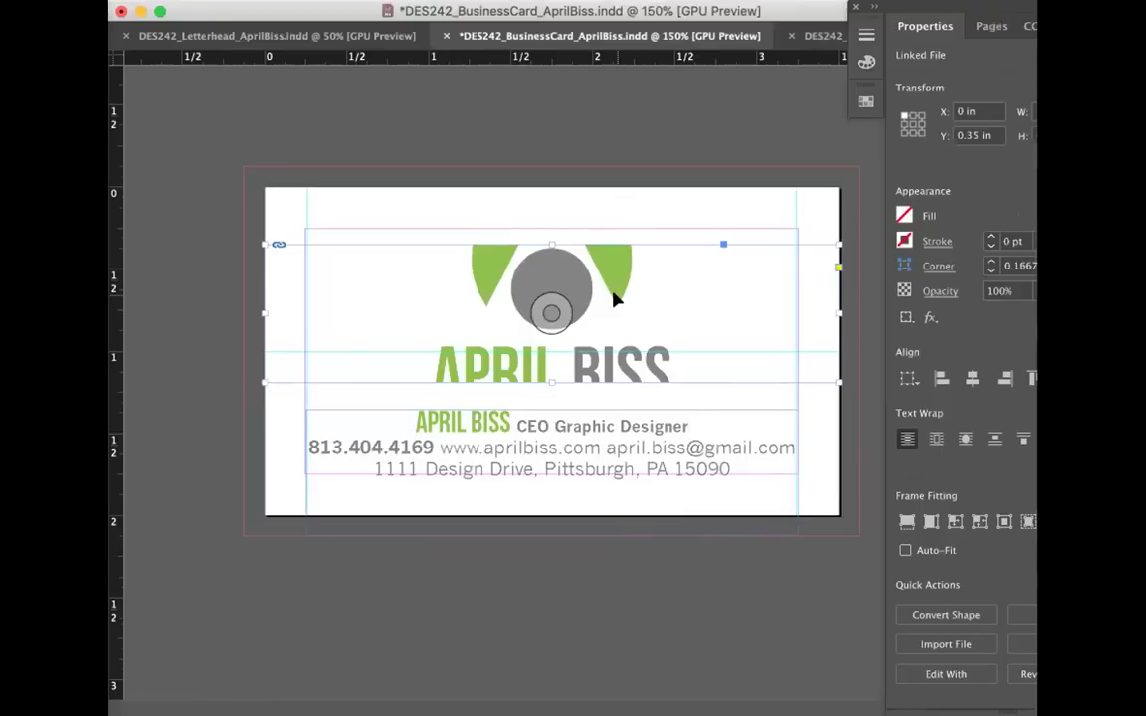
Step: Try Fit Content Proportionally on the wide logo frame, select the graphic inside it, and undo the fitting
{"action": "left_click", "coordinate": [339, 1]}
{"action": "mouse_move", "coordinate": [390, 1]}
{"action": "mouse_move", "coordinate": [557, 292]}
{"action": "left_click", "coordinate": [686, 312]}
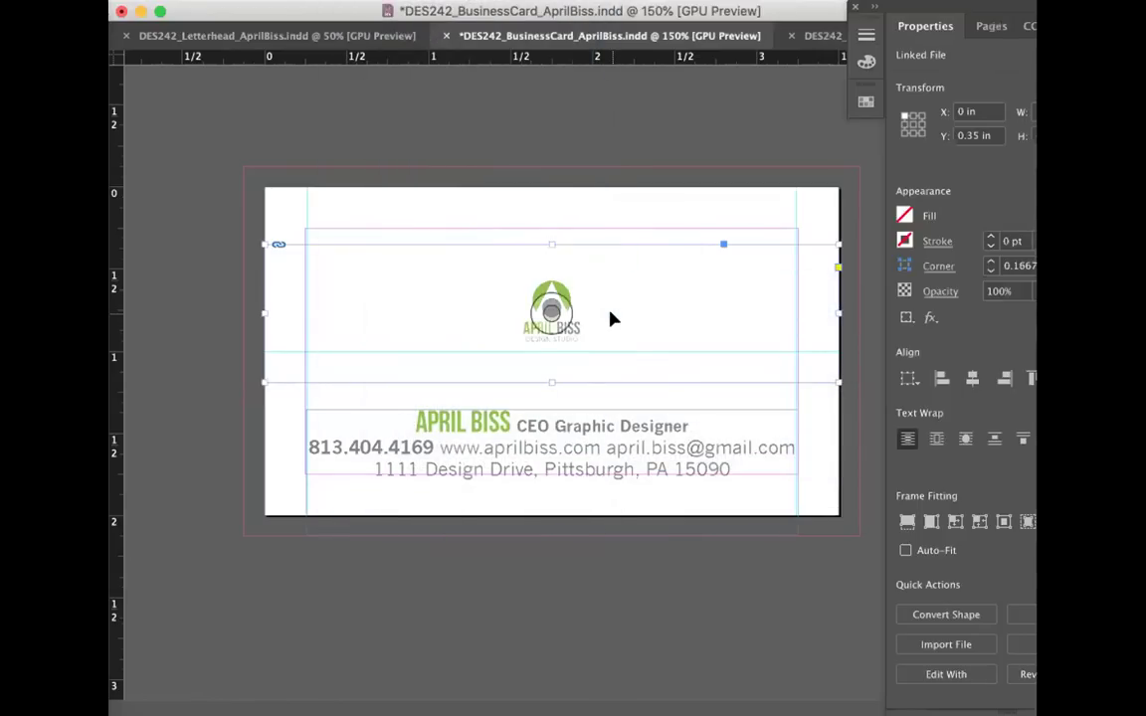
{"action": "double_click", "coordinate": [595, 294]}
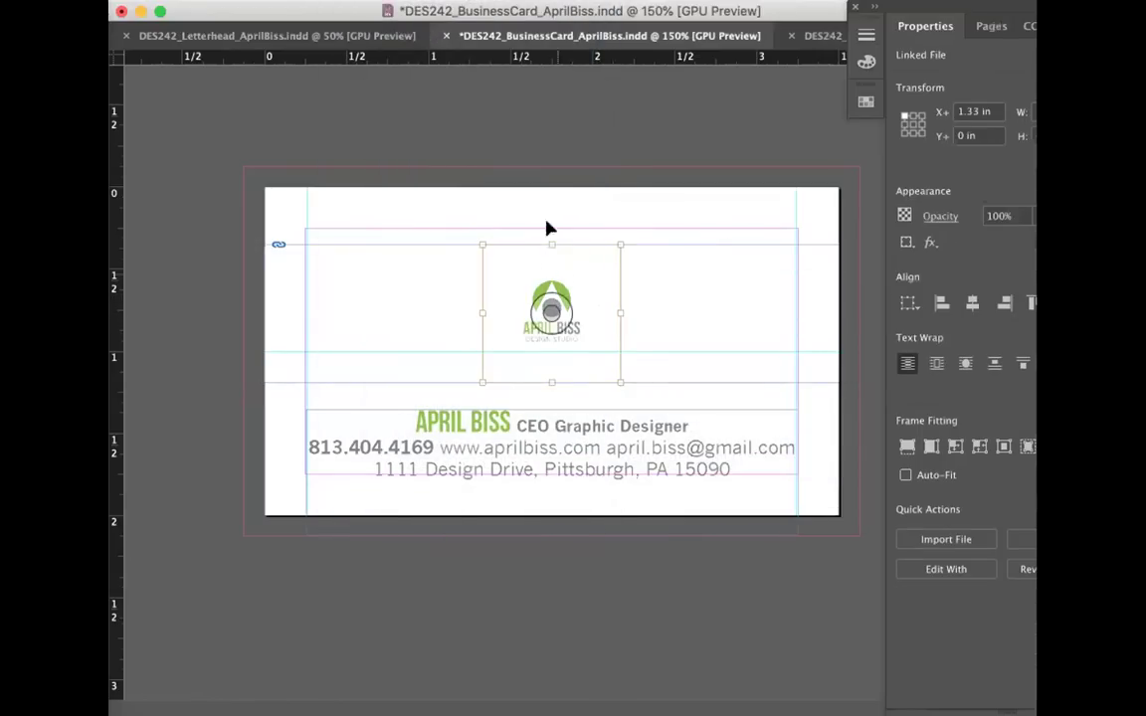
{"action": "key", "text": "super+z"}
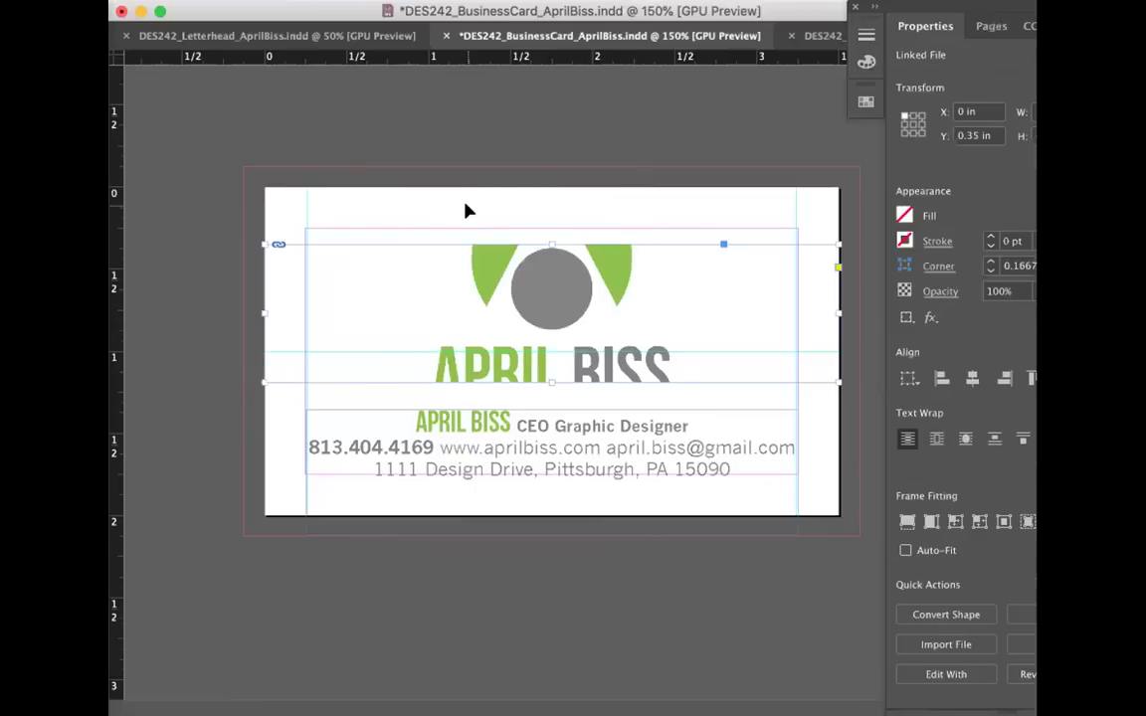
Step: Narrow the logo frame from its left side to X 2.41 in and fit the logo proportionally inside it
{"action": "left_click_drag", "start_coordinate": [259, 379], "coordinate": [660, 388]}
{"action": "left_click", "coordinate": [343, 0]}
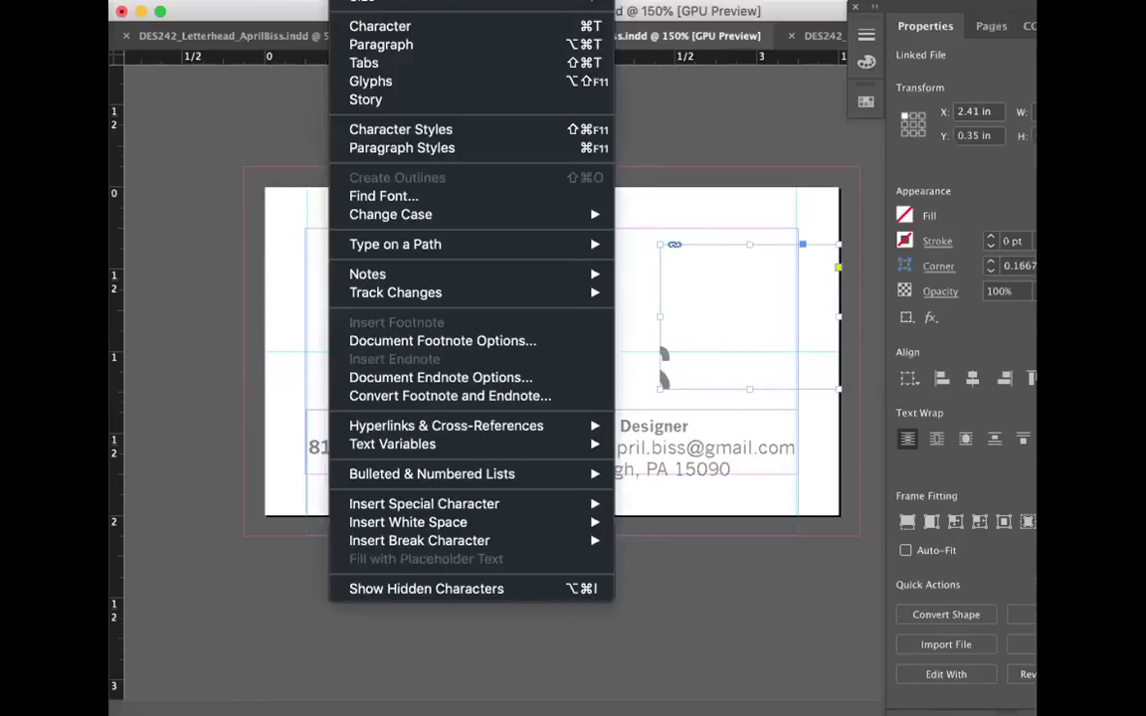
{"action": "mouse_move", "coordinate": [417, 291]}
{"action": "left_click", "coordinate": [634, 299]}
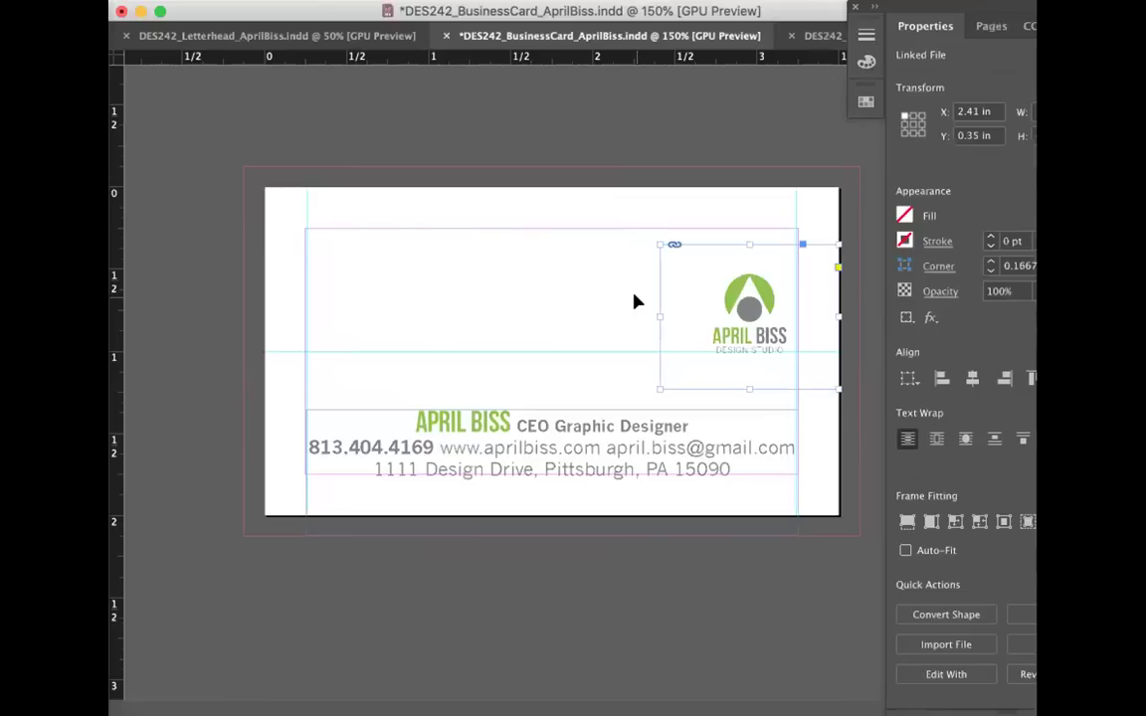
Step: Enlarge the logo frame from its upper-left corner to X 1.97 in, Y 0.04 in and apply Fill Frame Proportionally
{"action": "left_click", "coordinate": [702, 232]}
{"action": "left_click", "coordinate": [657, 243]}
{"action": "left_click_drag", "start_coordinate": [656, 243], "coordinate": [585, 192]}
{"action": "left_click", "coordinate": [343, 0]}
{"action": "mouse_move", "coordinate": [407, 0]}
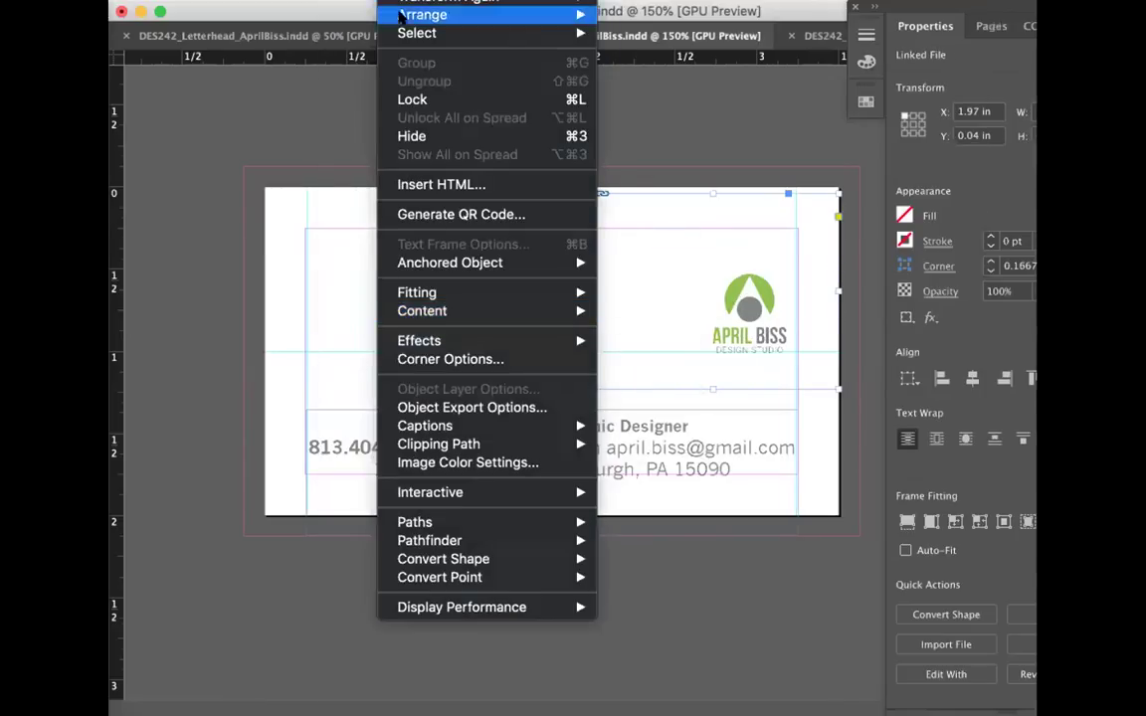
{"action": "mouse_move", "coordinate": [474, 295]}
{"action": "left_click", "coordinate": [637, 291]}
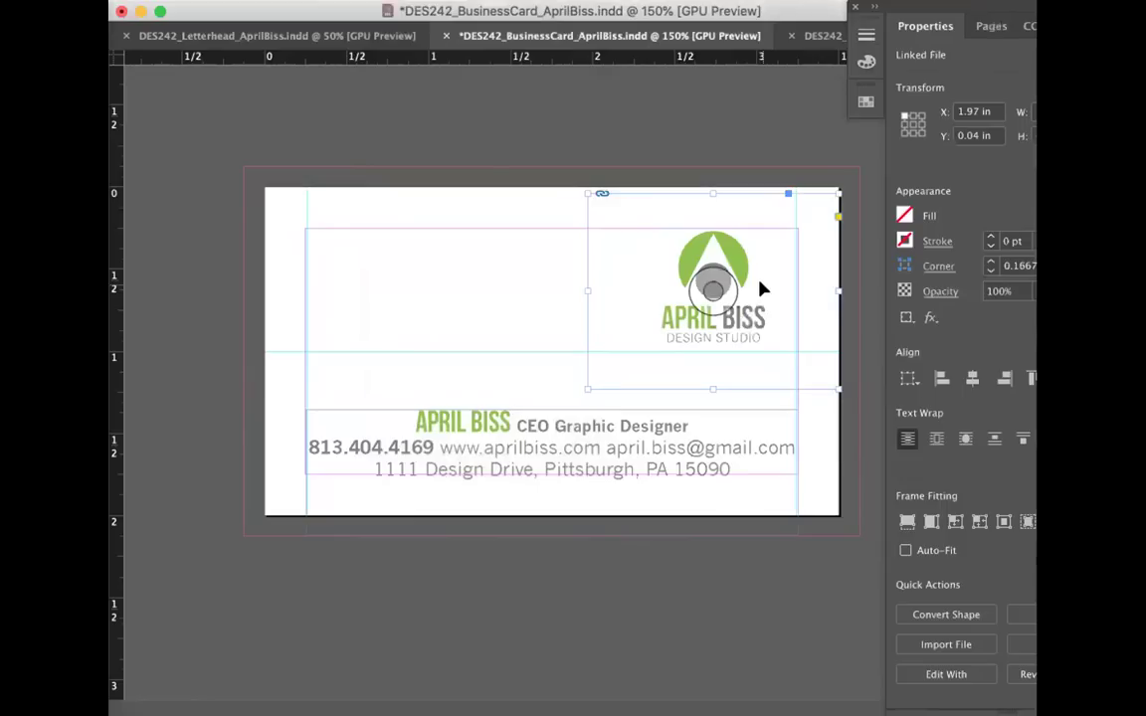
Step: Move the logo frame to the card's middle, enlarge its upper-left corner to X 0.8 in, Y -0.125 in and apply Fill Frame Proportionally
{"action": "left_click_drag", "start_coordinate": [770, 286], "coordinate": [619, 298]}
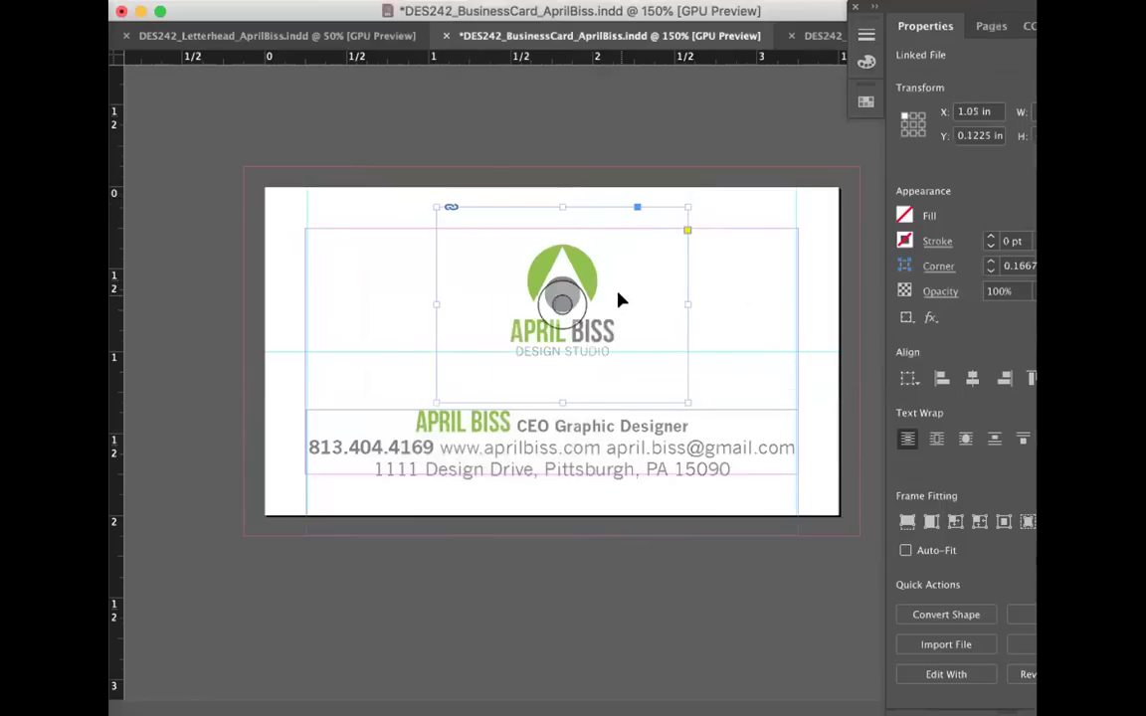
{"action": "left_click_drag", "start_coordinate": [436, 206], "coordinate": [398, 167]}
{"action": "left_click", "coordinate": [398, 0]}
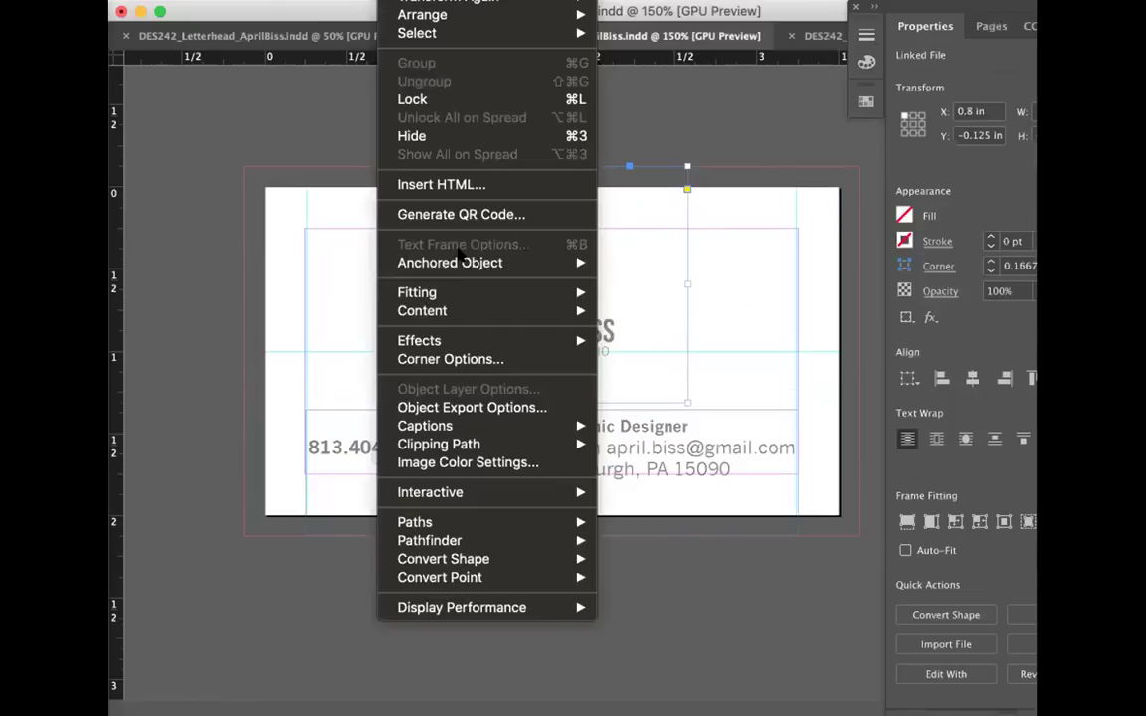
{"action": "mouse_move", "coordinate": [479, 292]}
{"action": "left_click", "coordinate": [634, 292]}
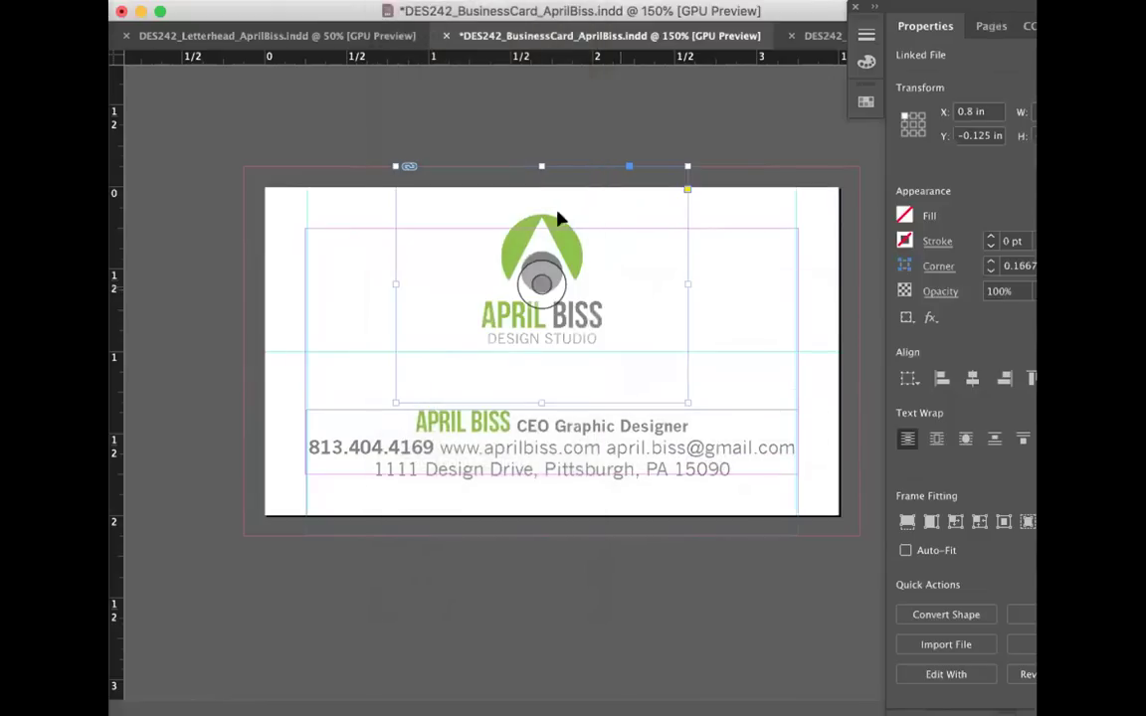
Step: Extend the logo frame's upper-left corner to X 0.6875 in, Y -0.28 in and scale the logo with Fill Frame Proportionally
{"action": "left_click_drag", "start_coordinate": [395, 160], "coordinate": [373, 137]}
{"action": "right_click", "coordinate": [377, 141]}
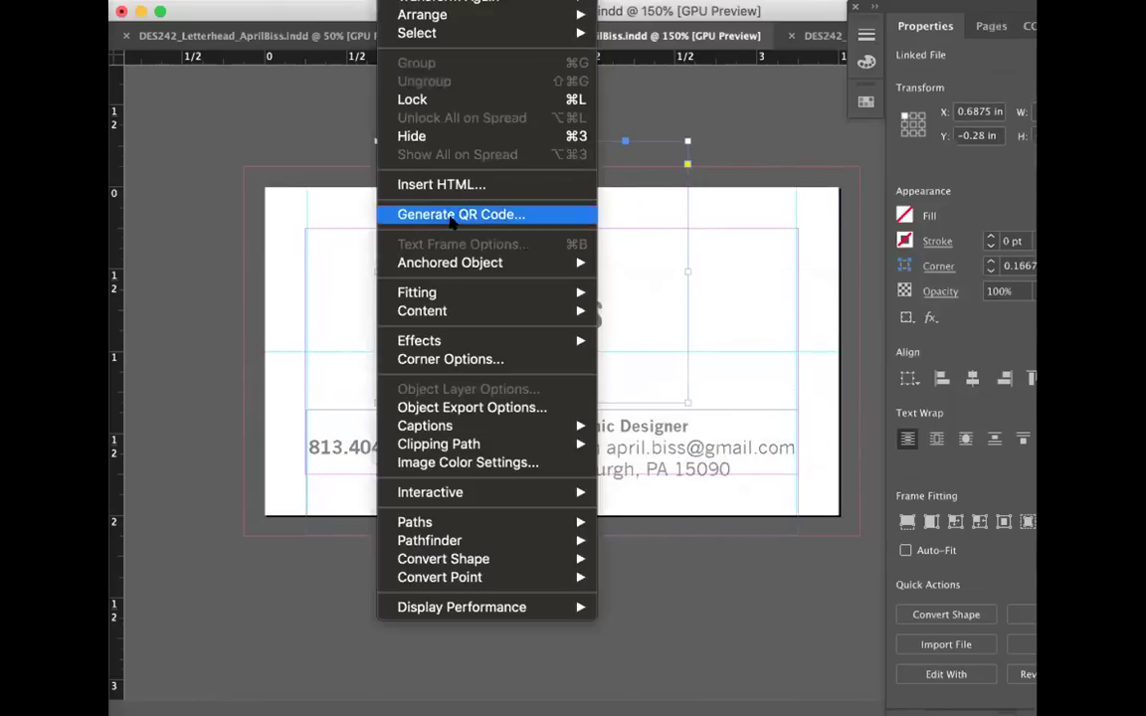
{"action": "mouse_move", "coordinate": [452, 291]}
{"action": "left_click", "coordinate": [636, 291]}
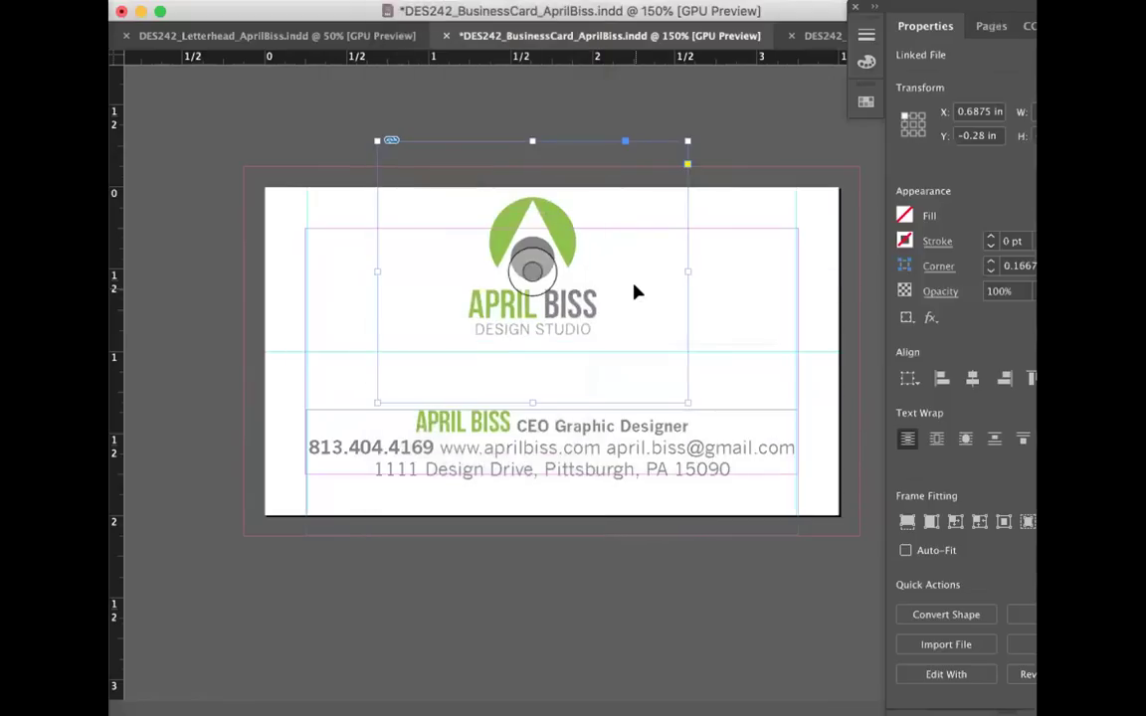
{"action": "left_click", "coordinate": [747, 255]}
{"action": "left_click", "coordinate": [594, 290]}
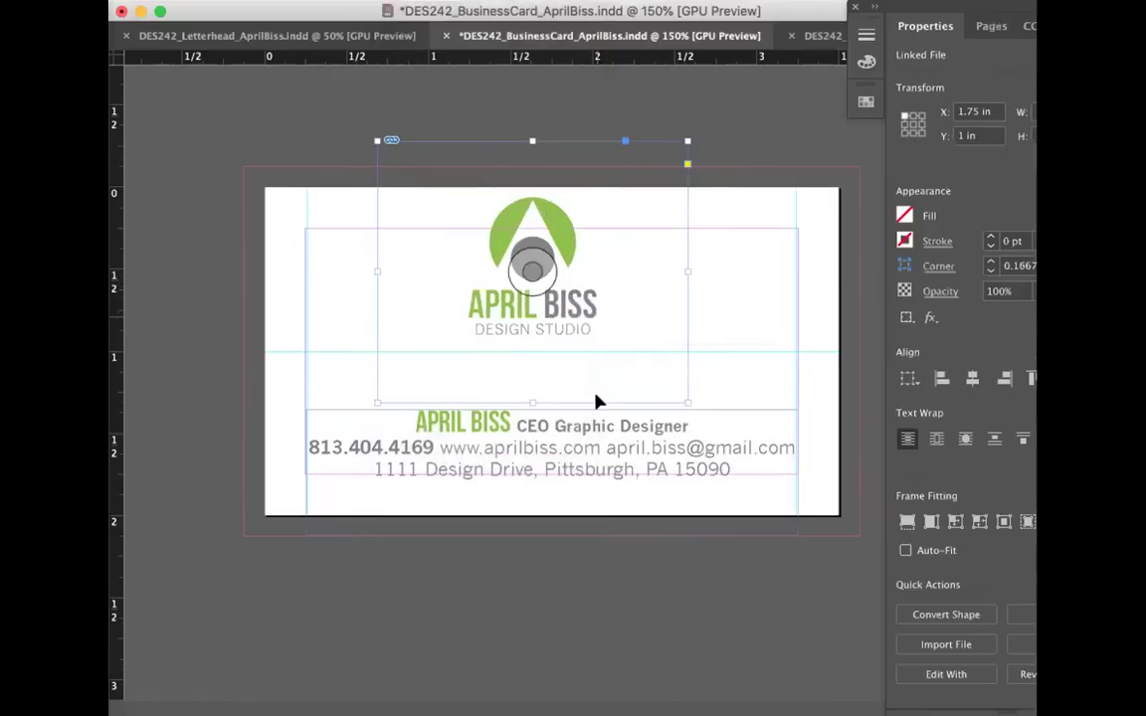
Step: Stretch the logo frame's upper-left corner out to X 0.36 in, Y -0.72 in and fill the frame proportionally again
{"action": "left_click_drag", "start_coordinate": [372, 138], "coordinate": [318, 66]}
{"action": "right_click", "coordinate": [378, 120]}
{"action": "mouse_move", "coordinate": [452, 291]}
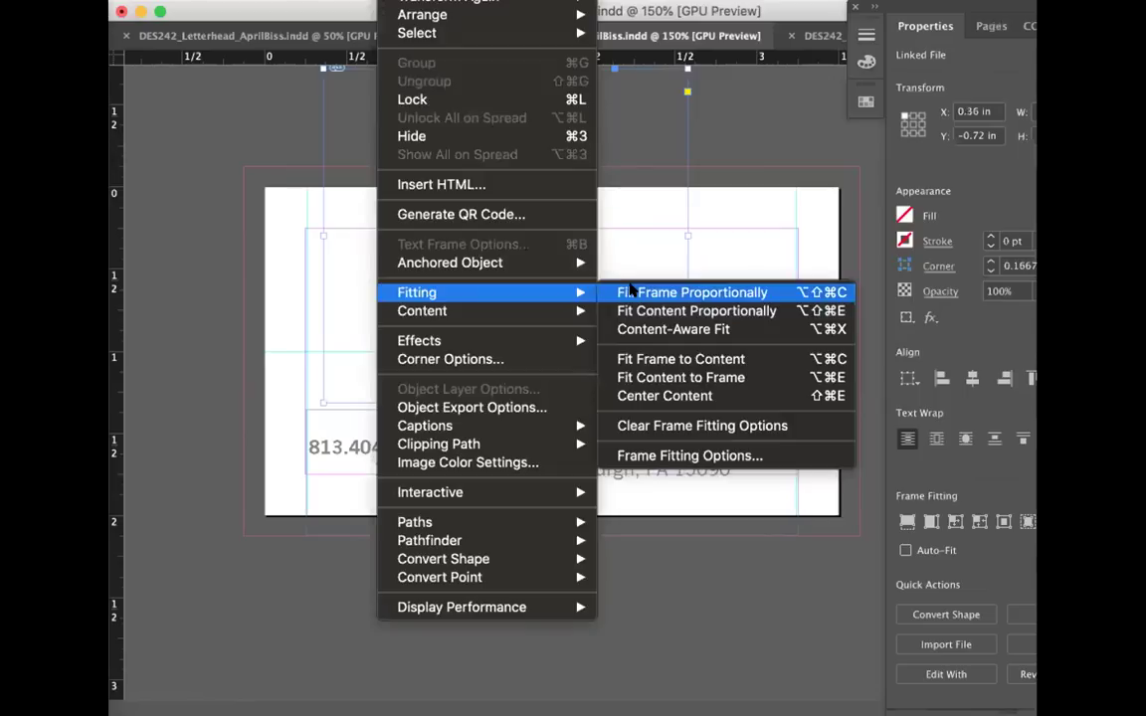
{"action": "left_click", "coordinate": [633, 292]}
Step: Move the logo frame lower, crop it closely around the logo from two opposite corners, and place it at about X 1.08 in, Y 0.15 in
{"action": "left_click_drag", "start_coordinate": [567, 259], "coordinate": [579, 326]}
{"action": "left_click_drag", "start_coordinate": [337, 134], "coordinate": [334, 123]}
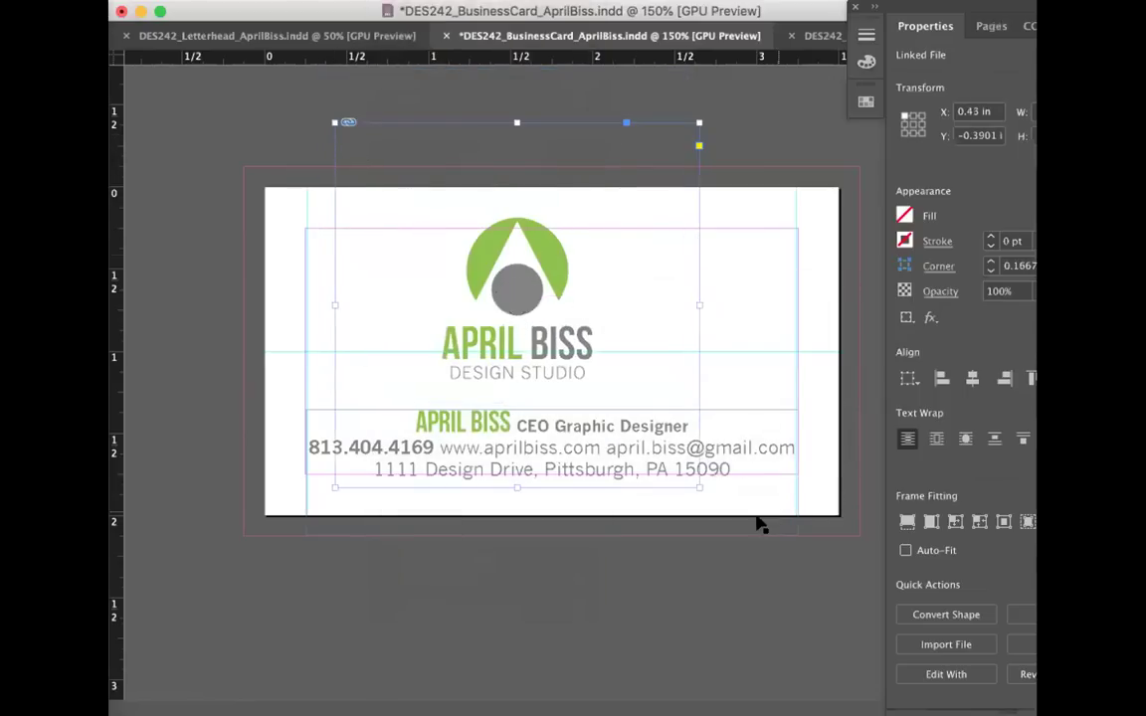
{"action": "left_click_drag", "start_coordinate": [699, 488], "coordinate": [618, 389]}
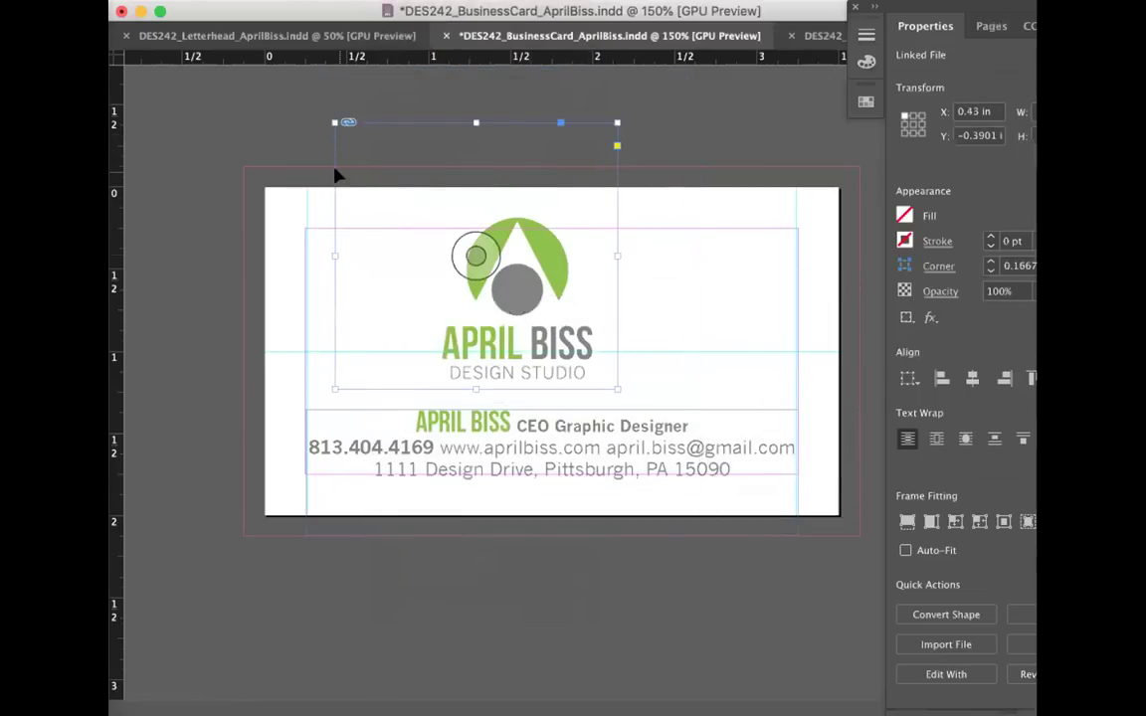
{"action": "left_click_drag", "start_coordinate": [334, 121], "coordinate": [428, 211]}
{"action": "left_click_drag", "start_coordinate": [555, 262], "coordinate": [587, 269]}
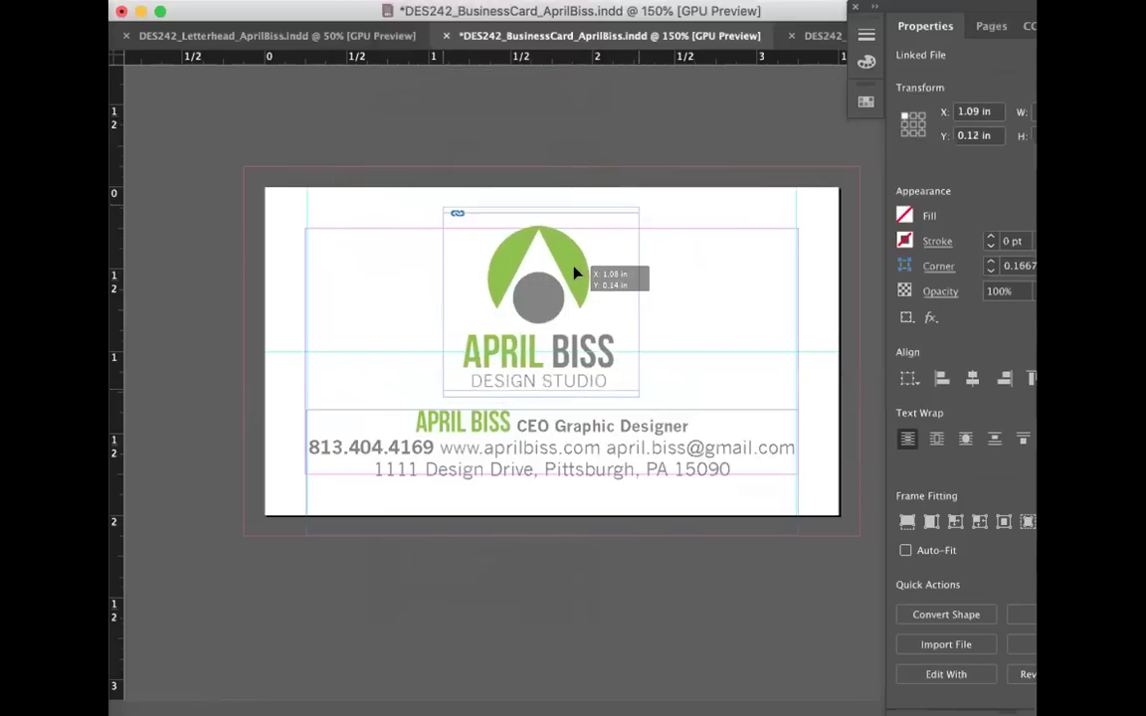
Step: Widen the logo frame to the card's full width, apply Center Content, and shift the frame down to about Y 0.18 in
{"action": "left_click_drag", "start_coordinate": [440, 304], "coordinate": [265, 304]}
{"action": "left_click_drag", "start_coordinate": [638, 304], "coordinate": [836, 305]}
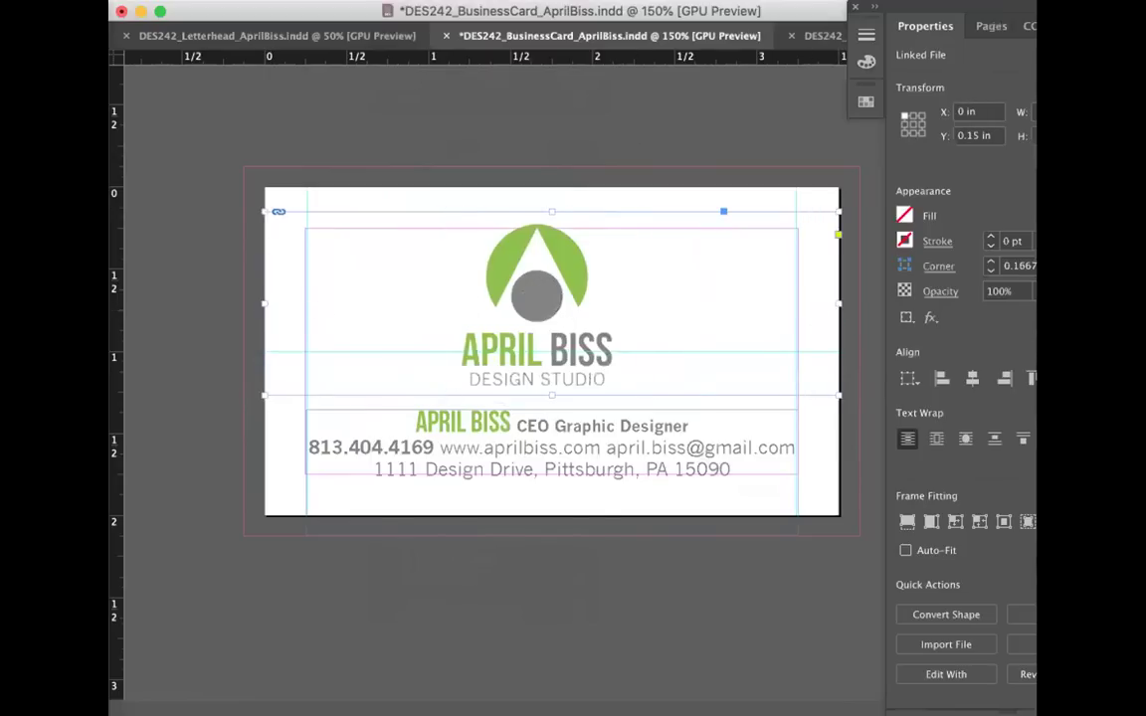
{"action": "right_click", "coordinate": [380, 299]}
{"action": "mouse_move", "coordinate": [417, 291]}
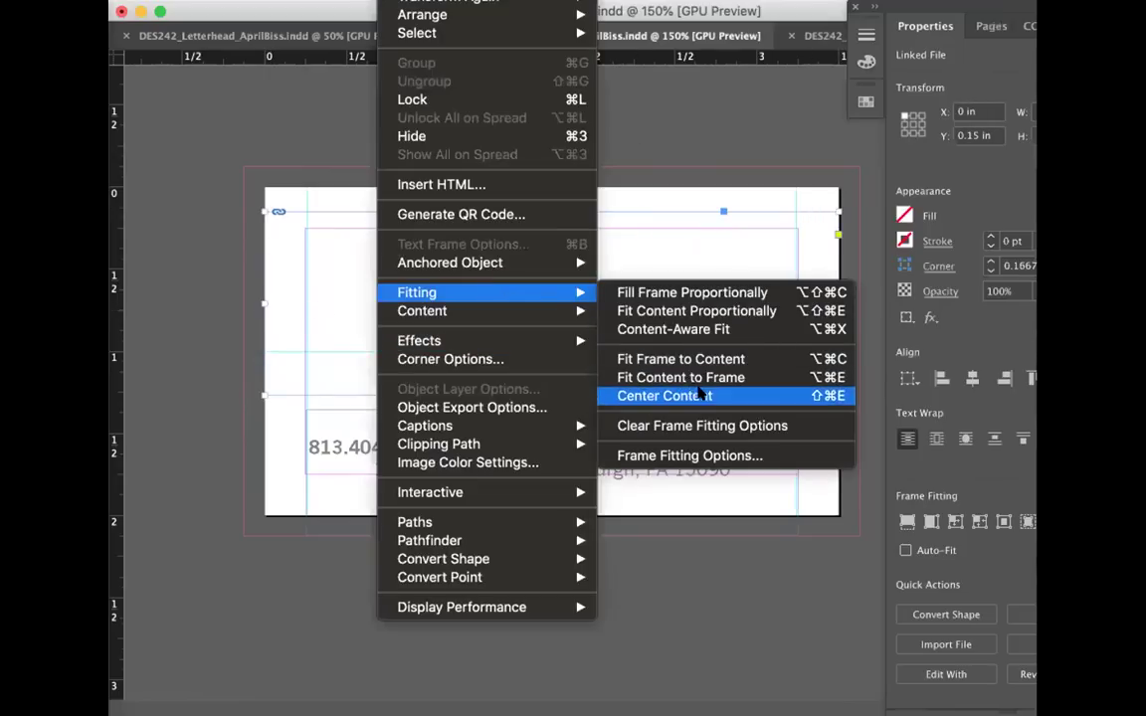
{"action": "left_click", "coordinate": [637, 396]}
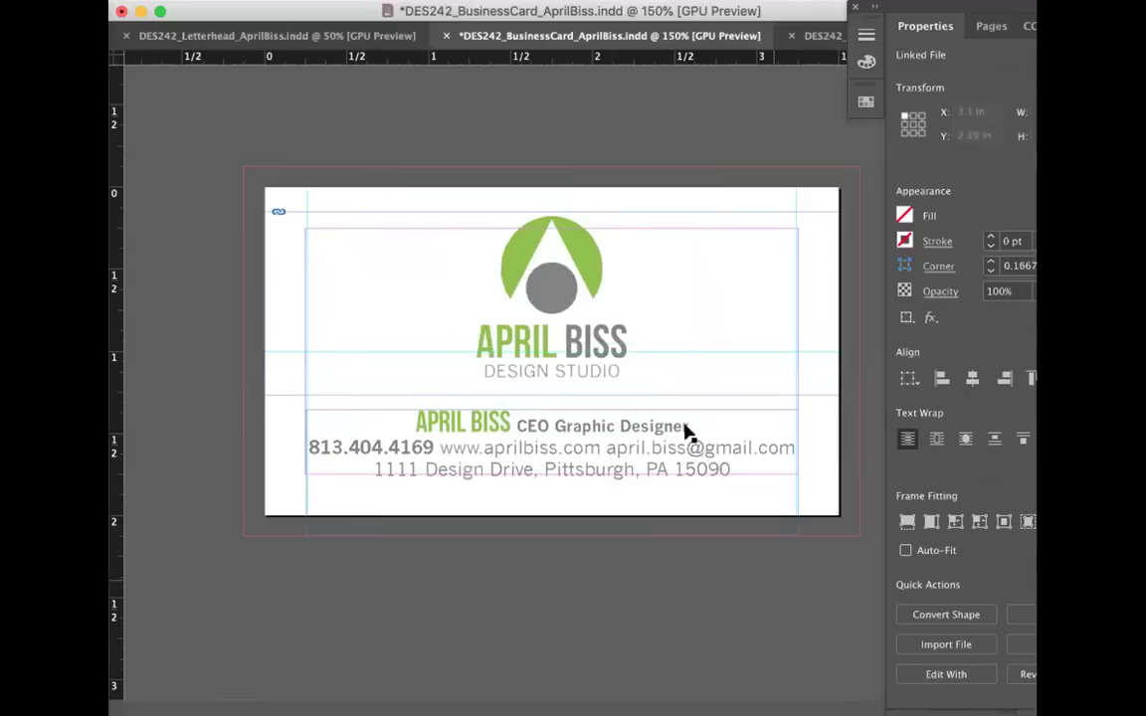
{"action": "left_click_drag", "start_coordinate": [614, 350], "coordinate": [610, 346]}
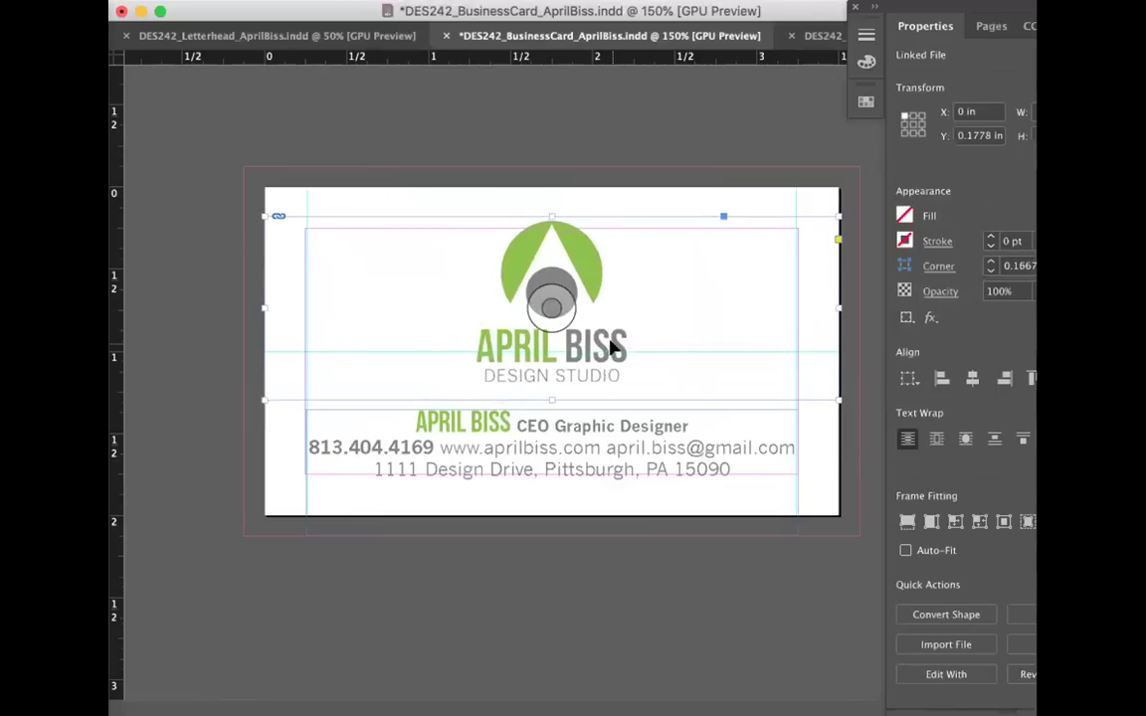
{"action": "left_click", "coordinate": [583, 521]}
Step: Set the green name text to 10 pt and the two contact and address lines below it to 7 pt
{"action": "left_click_drag", "start_coordinate": [415, 422], "coordinate": [515, 422]}
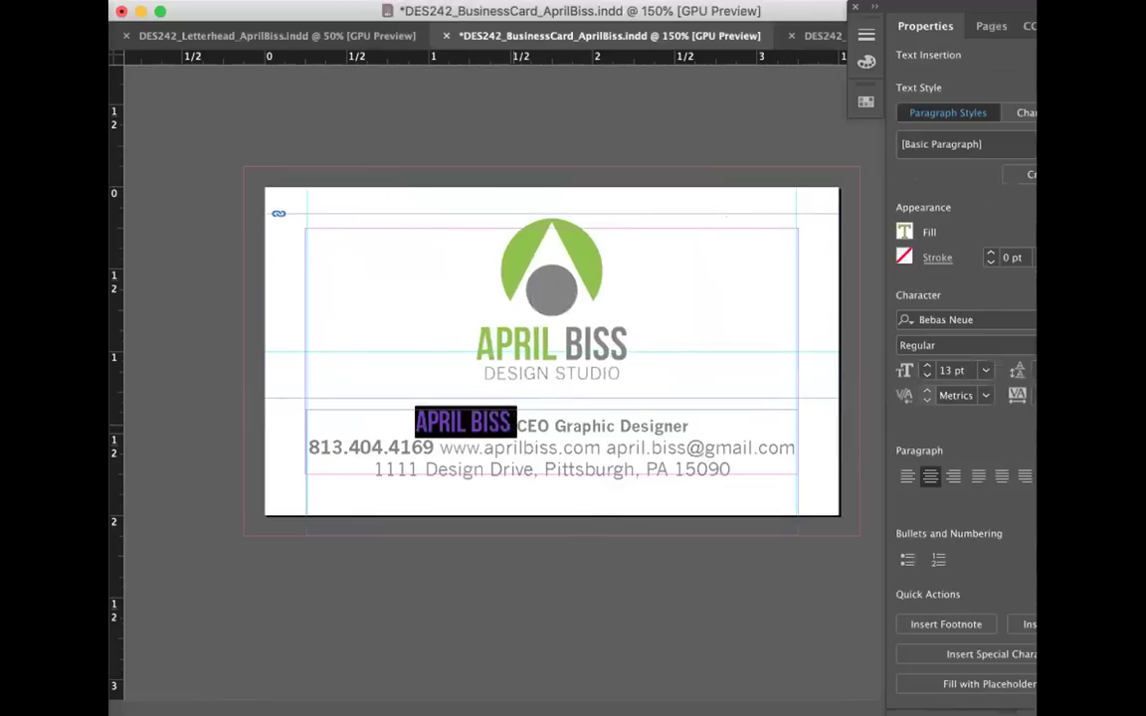
{"action": "left_click", "coordinate": [985, 370]}
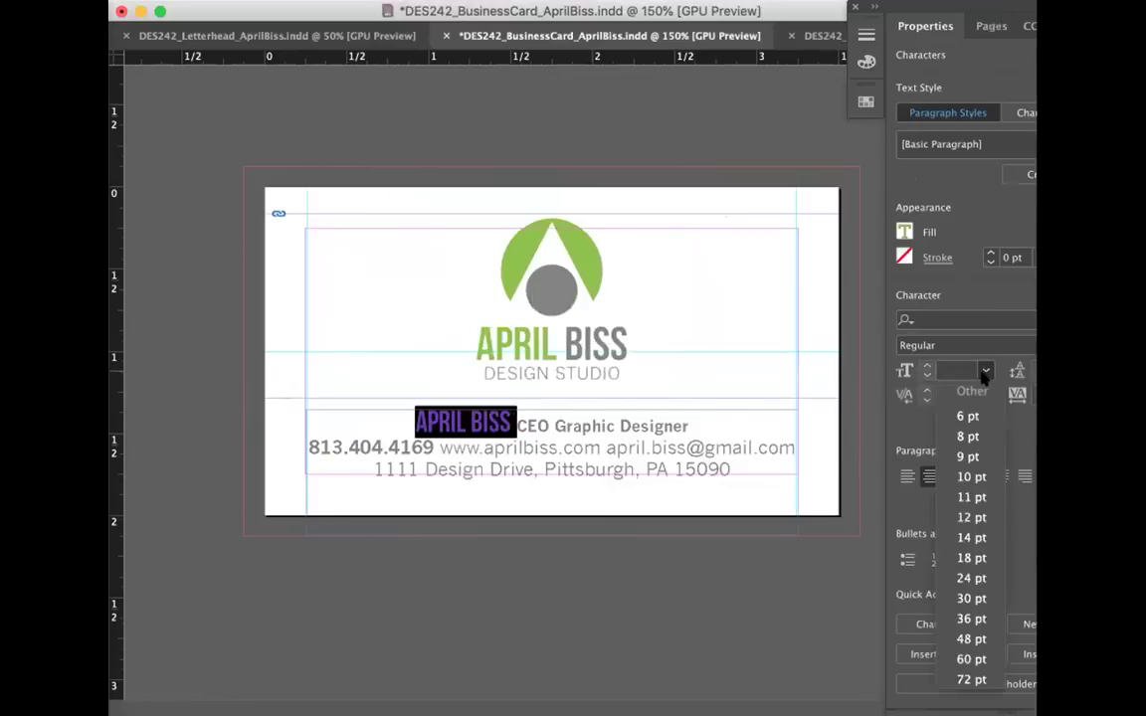
{"action": "left_click", "coordinate": [975, 477]}
{"action": "left_click", "coordinate": [496, 419]}
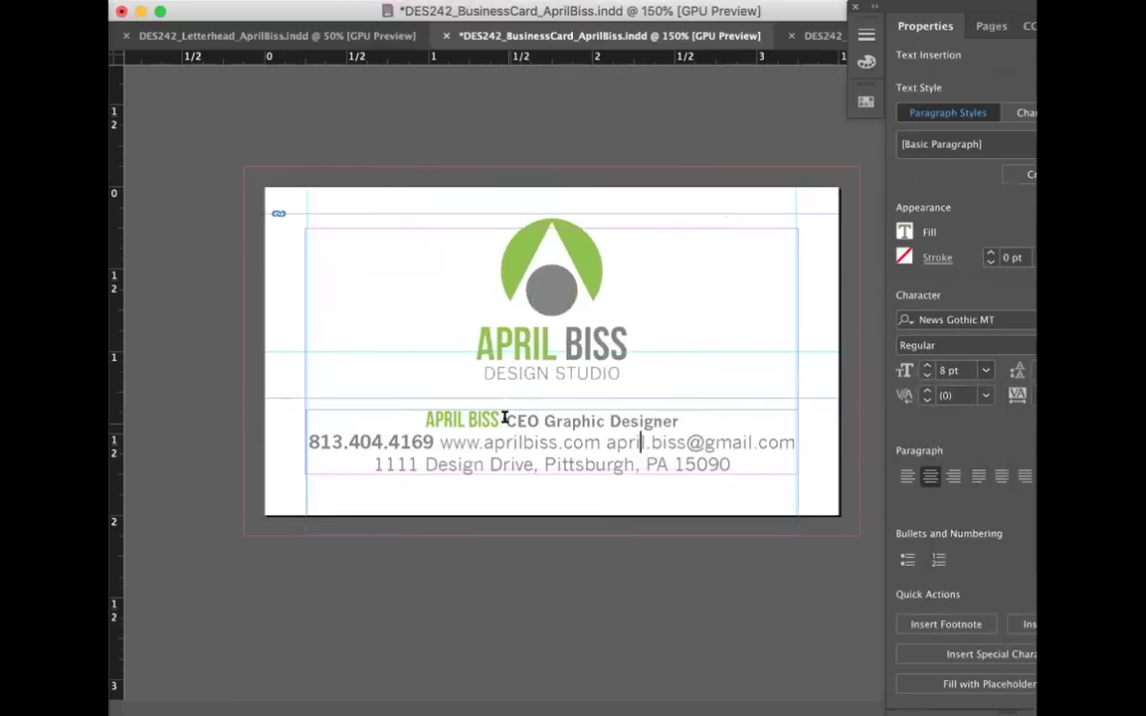
{"action": "left_click_drag", "start_coordinate": [304, 440], "coordinate": [747, 492]}
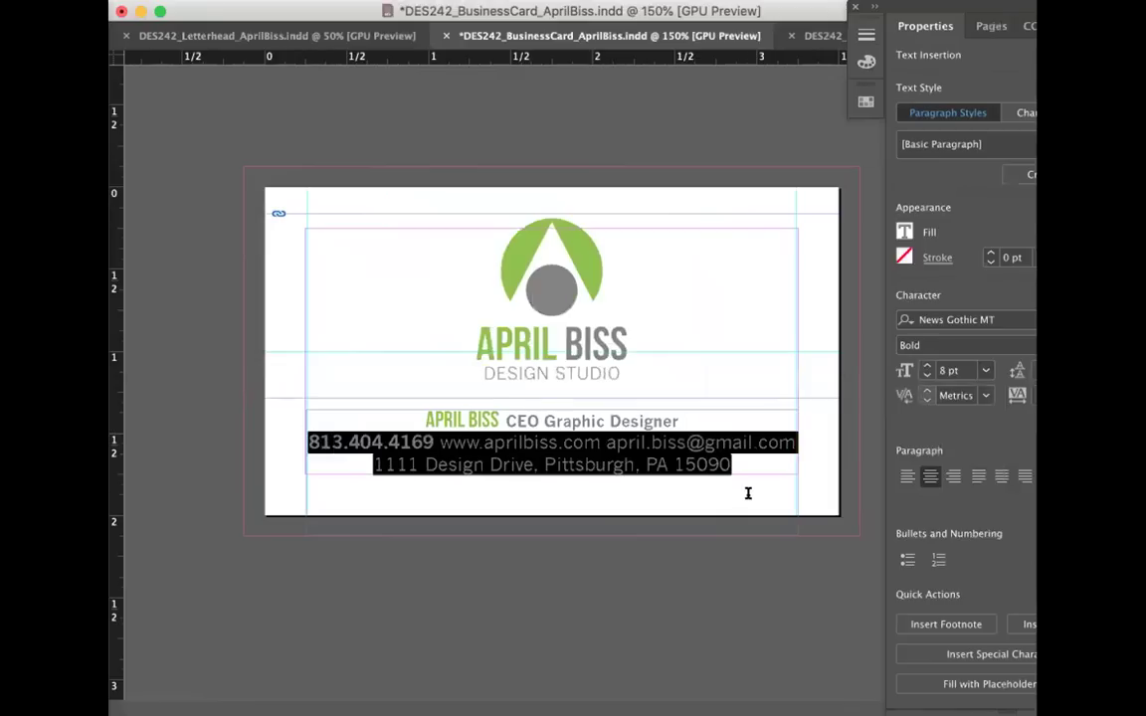
{"action": "left_click", "coordinate": [926, 376]}
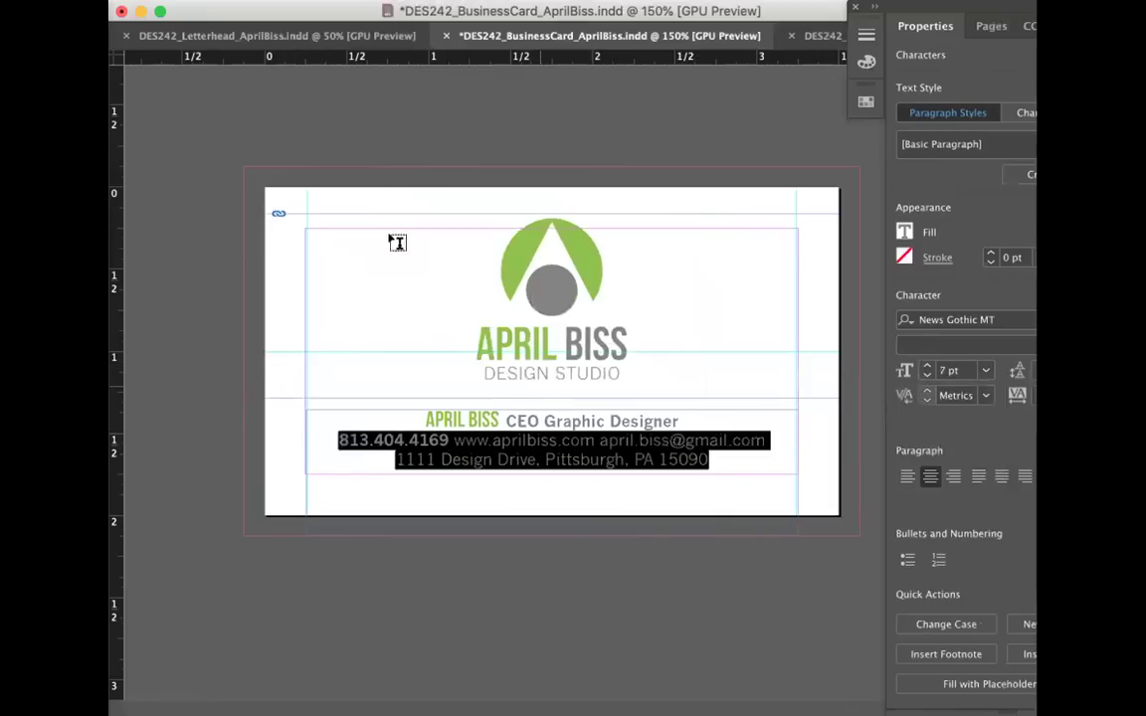
Step: Move the contact text frame down to Y 1.4117 in, keeping its left edge at X 0.2544 in
{"action": "key", "text": "Escape"}
{"action": "left_click_drag", "start_coordinate": [690, 532], "coordinate": [690, 543]}
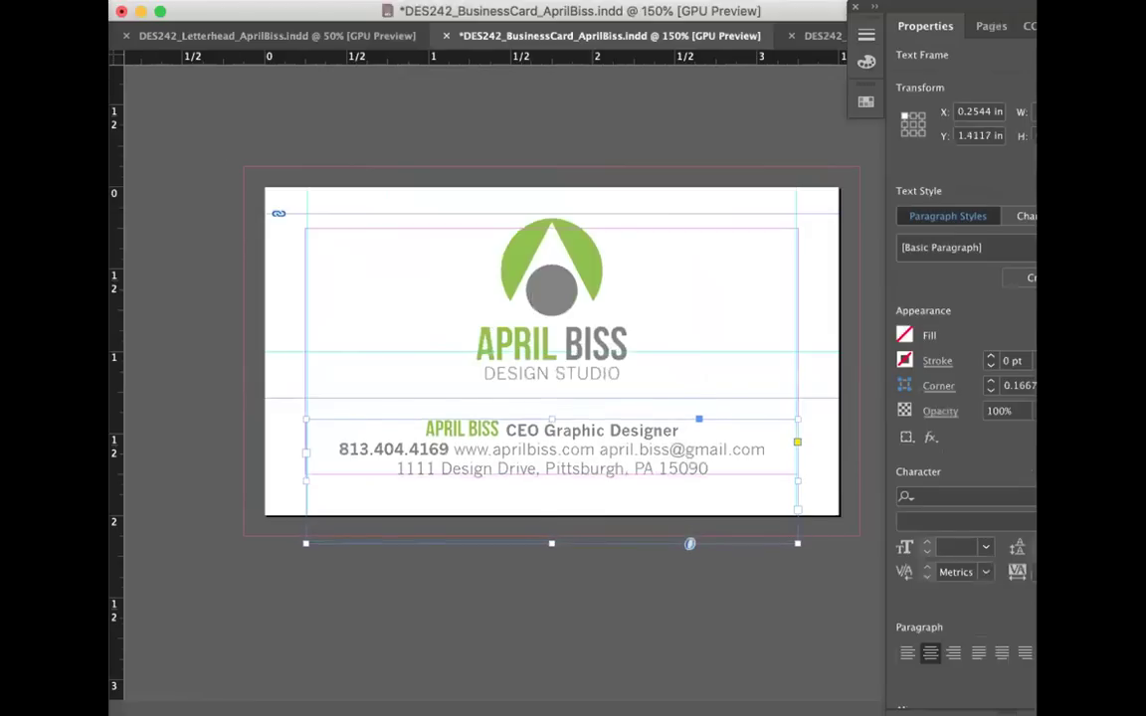
{"action": "left_click", "coordinate": [467, 593]}
Step: Nudge the logo frame down to Y 0.2194 in
{"action": "left_click", "coordinate": [627, 306]}
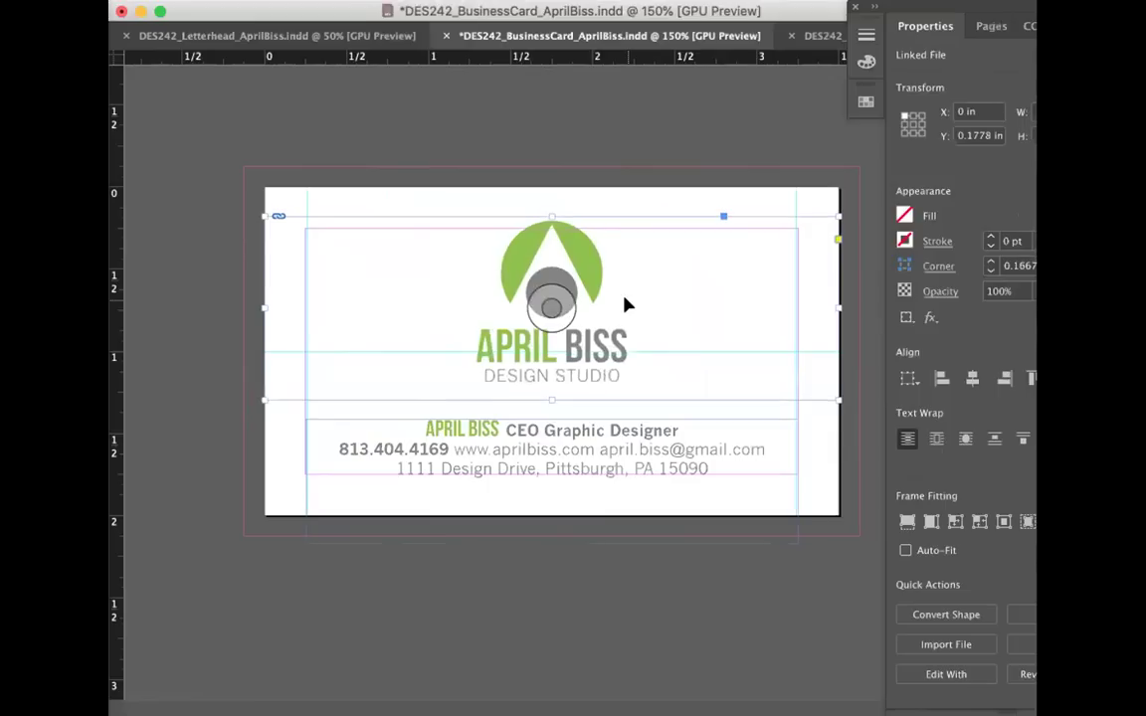
{"action": "key", "text": "Down"}
{"action": "key", "text": "Down"}
{"action": "key", "text": "Down"}
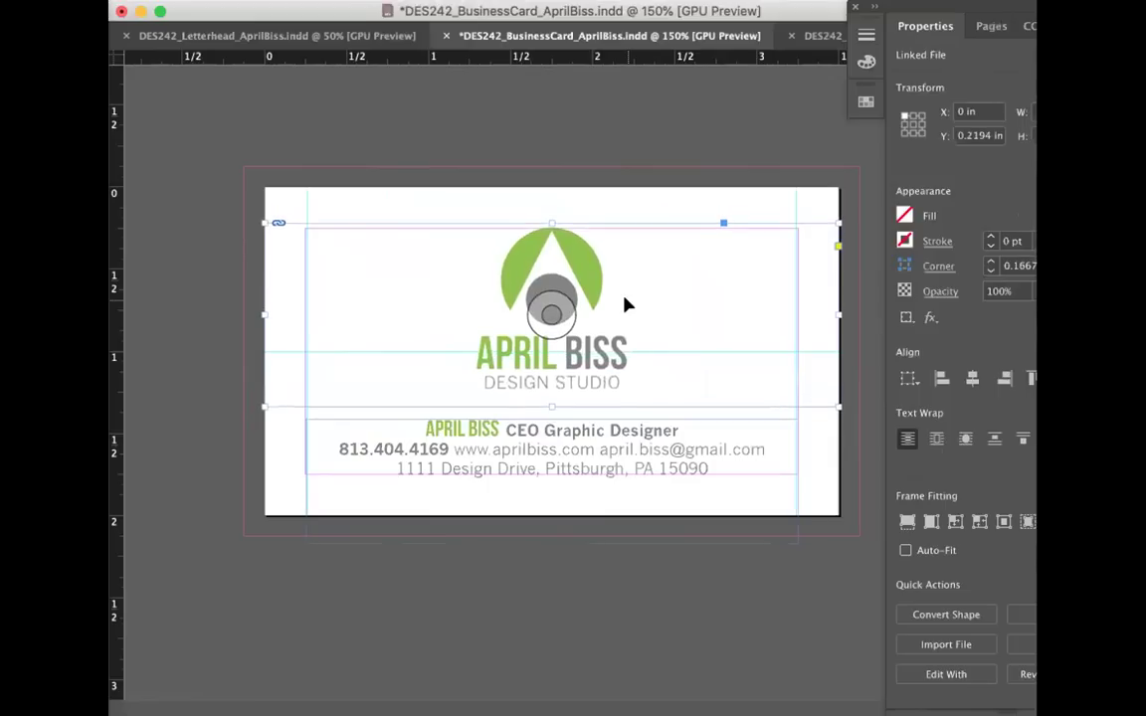
{"action": "left_click", "coordinate": [597, 605]}
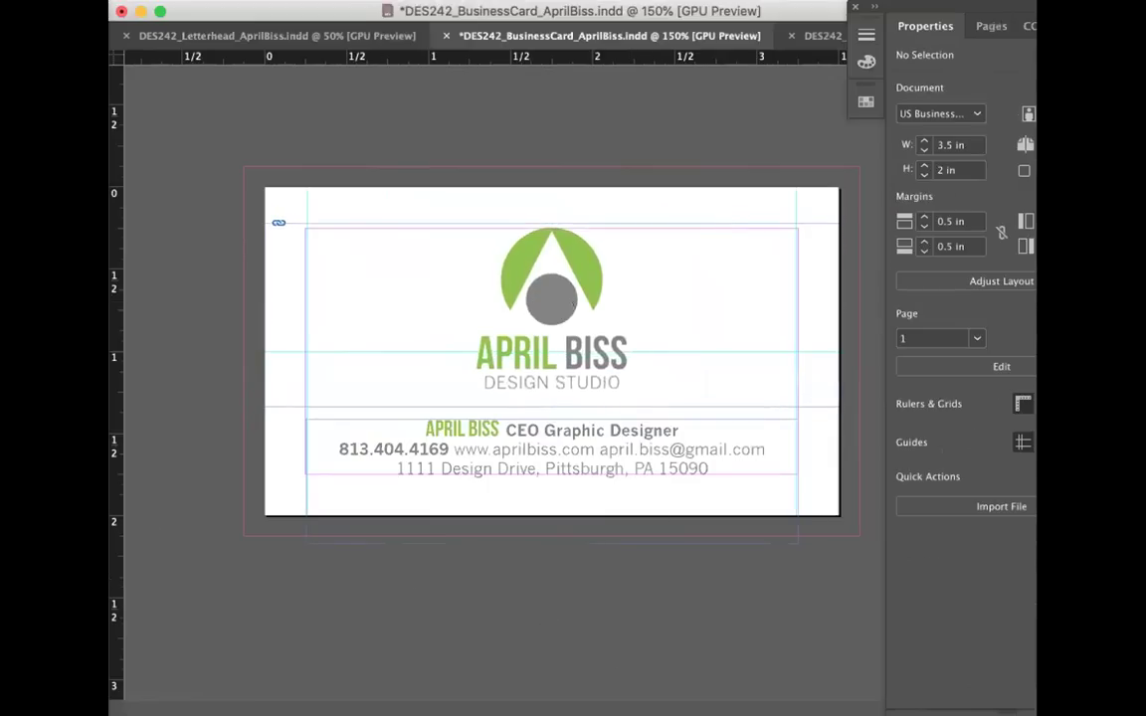
Step: Compare the finished card in the Preview and Normal screen modes, ending in Normal
{"action": "left_click", "coordinate": [146, 586]}
{"action": "left_click", "coordinate": [146, 627]}
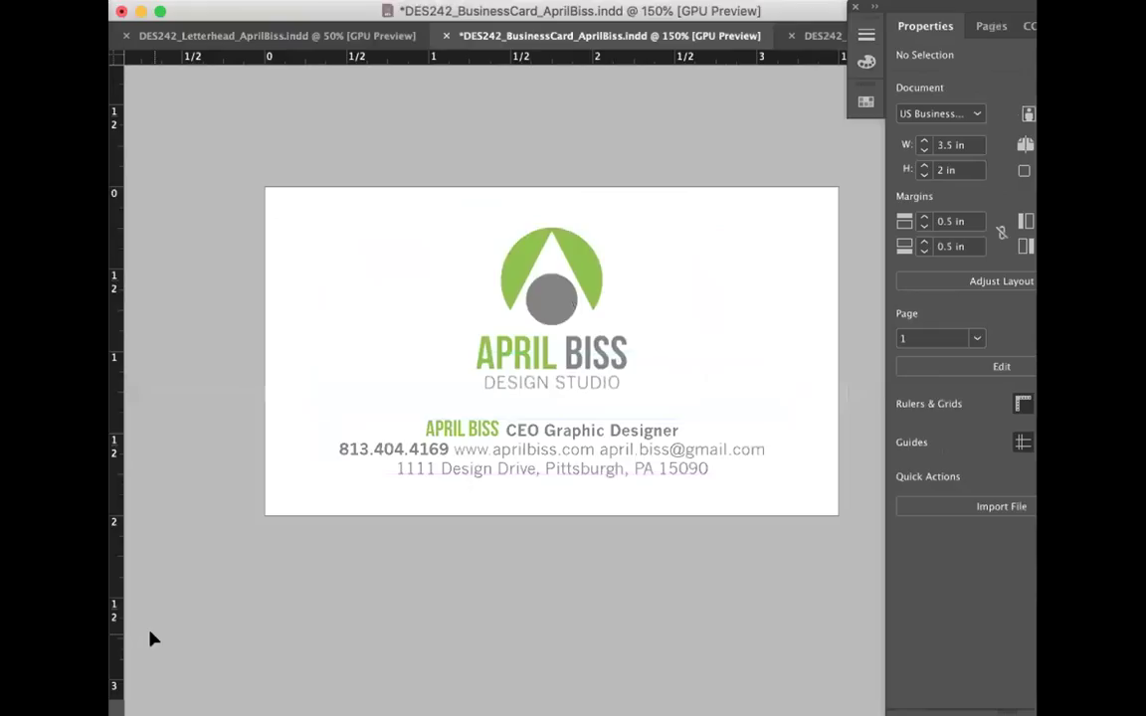
{"action": "scroll", "coordinate": [498, 567], "scroll_direction": "right", "scroll_amount": 2}
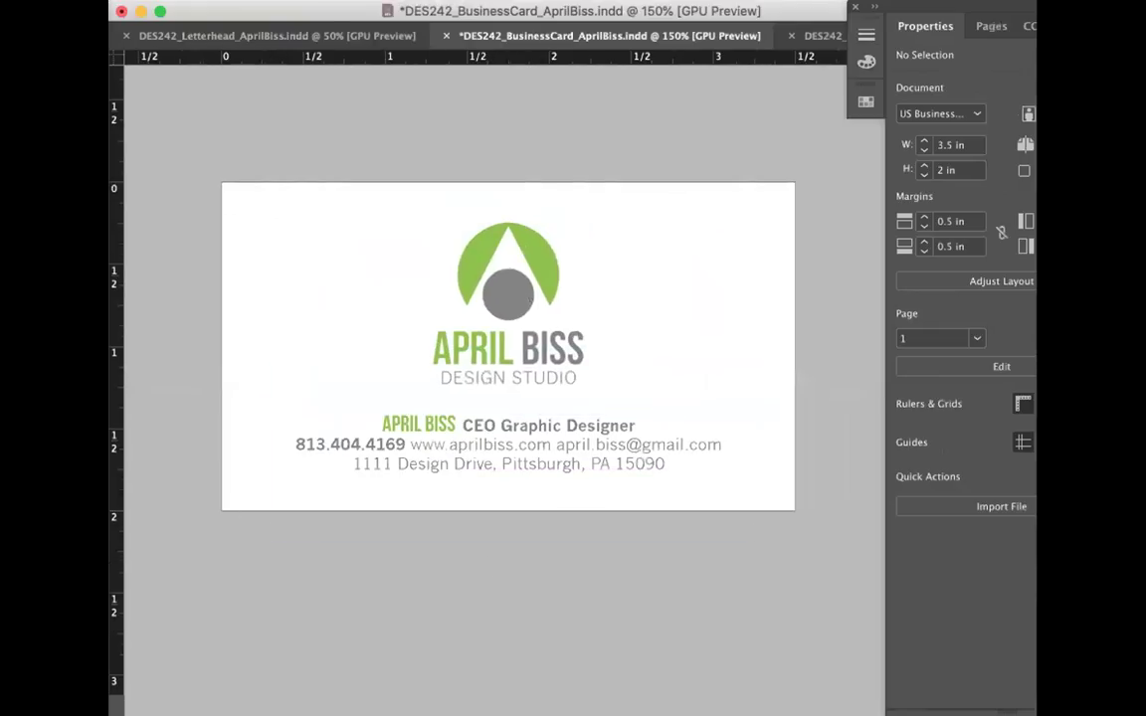
{"action": "mouse_move", "coordinate": [149, 129]}
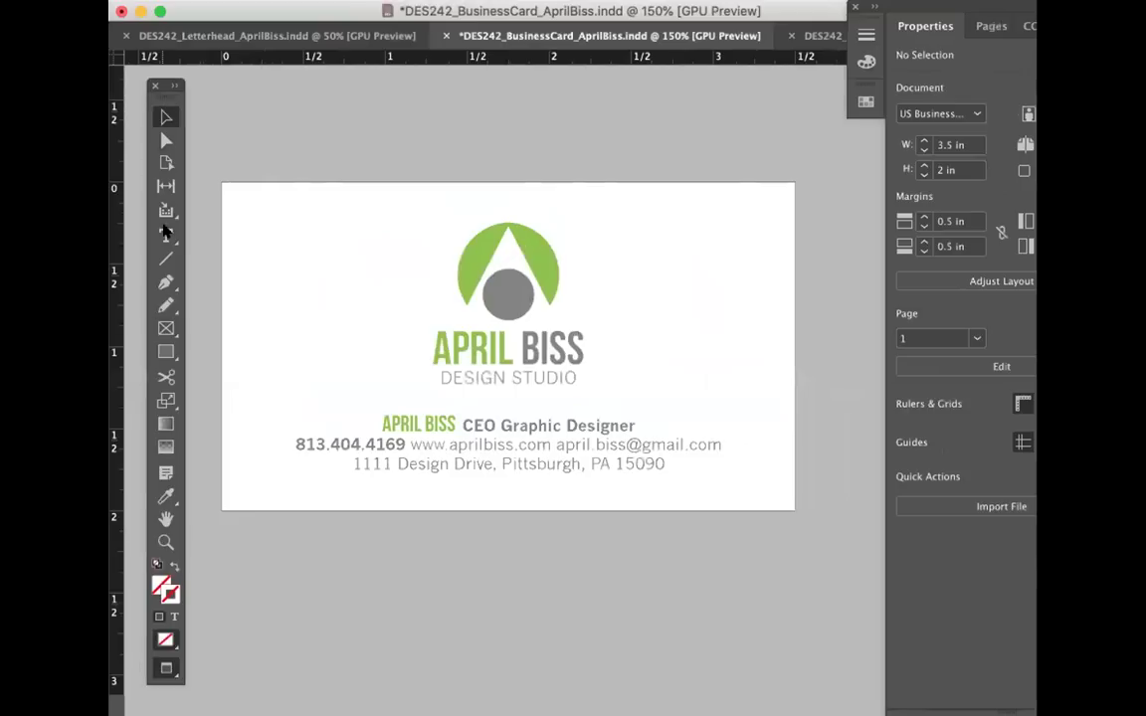
{"action": "left_click", "coordinate": [165, 674]}
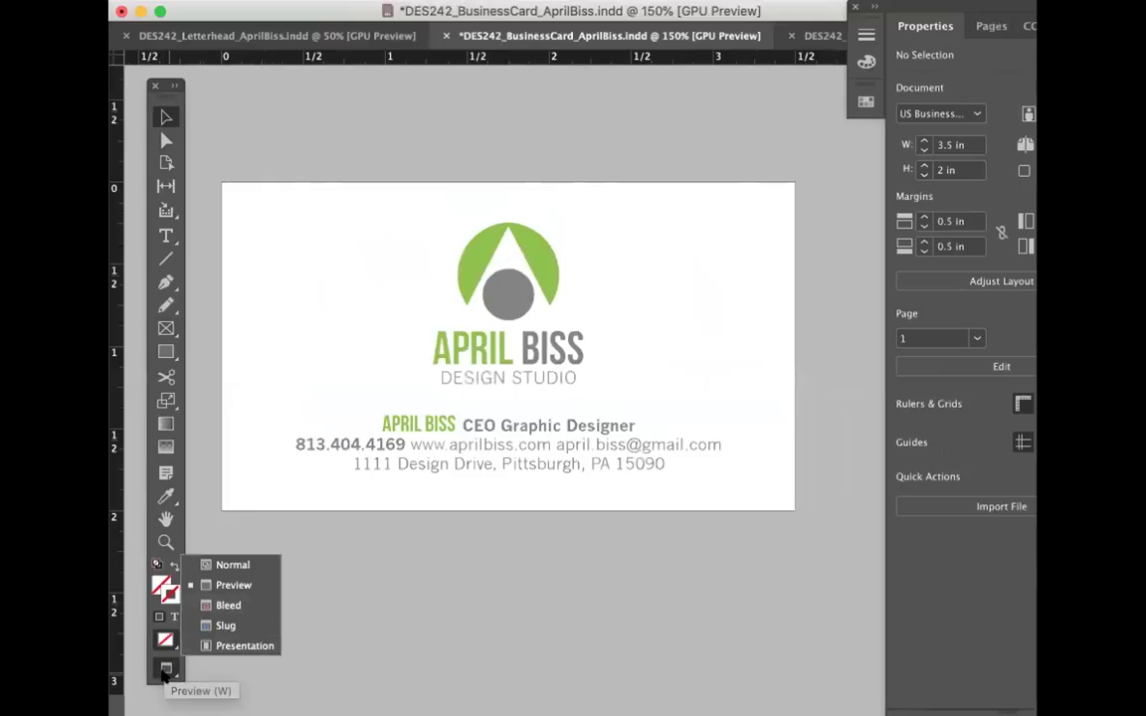
{"action": "left_click", "coordinate": [231, 565]}
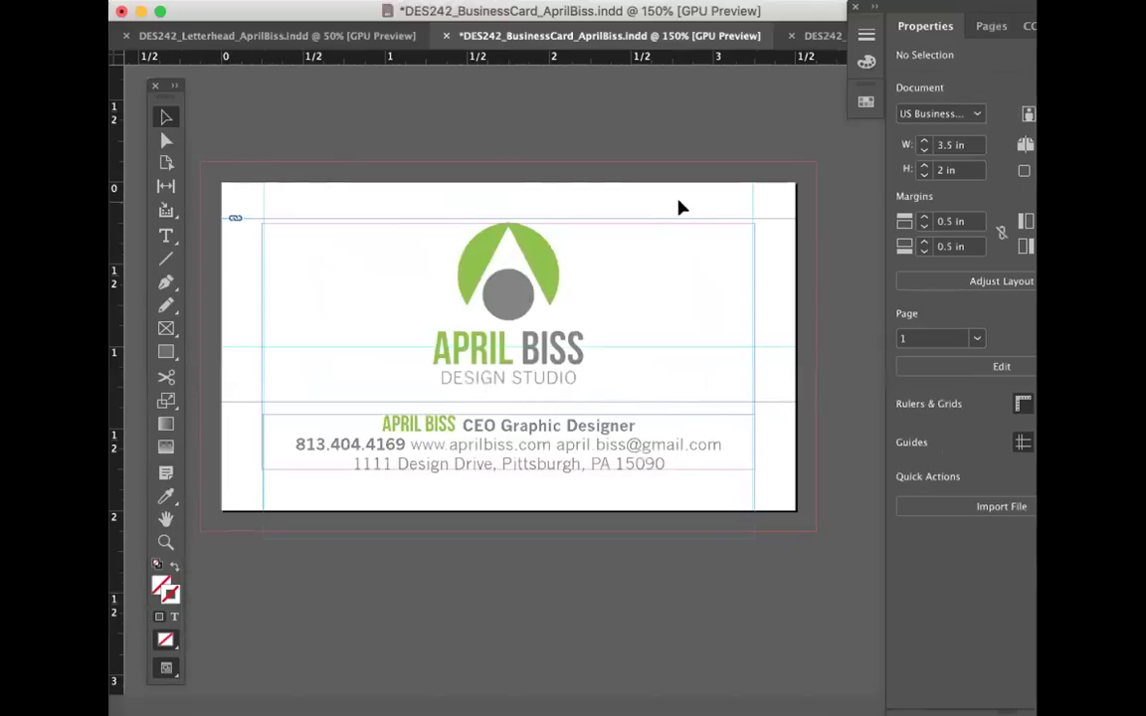
{"action": "left_click", "coordinate": [166, 669]}
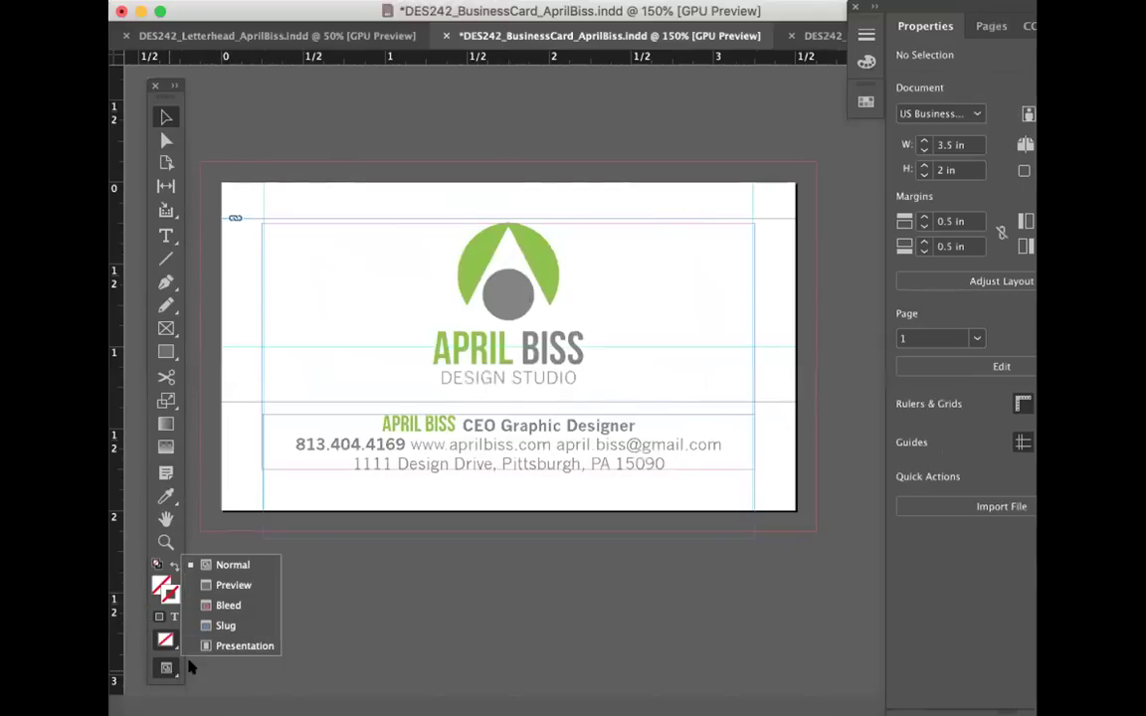
{"action": "left_click", "coordinate": [234, 586]}
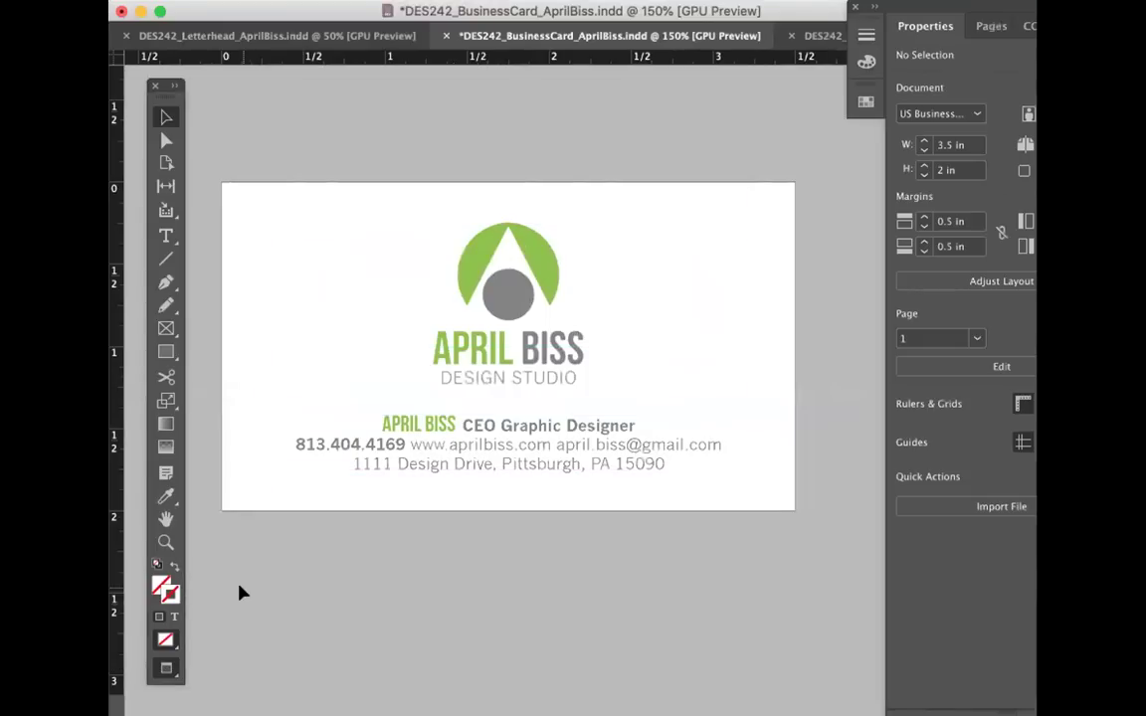
{"action": "scroll", "coordinate": [511, 565], "scroll_direction": "left", "scroll_amount": 1}
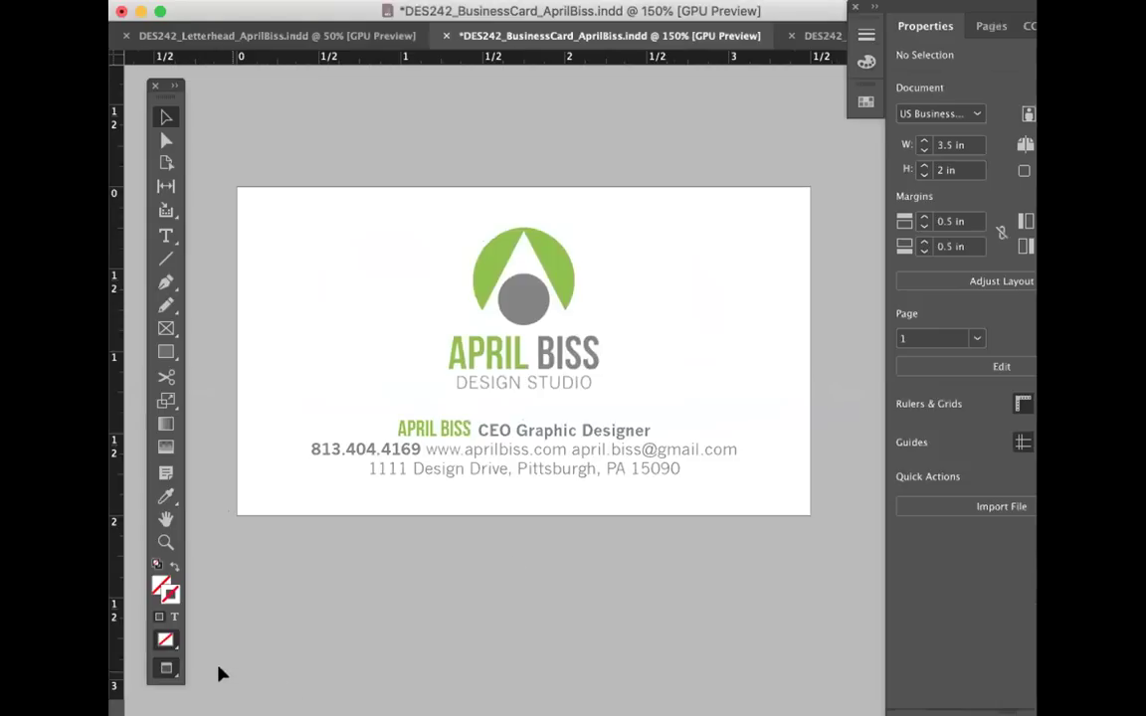
{"action": "left_click", "coordinate": [165, 668]}
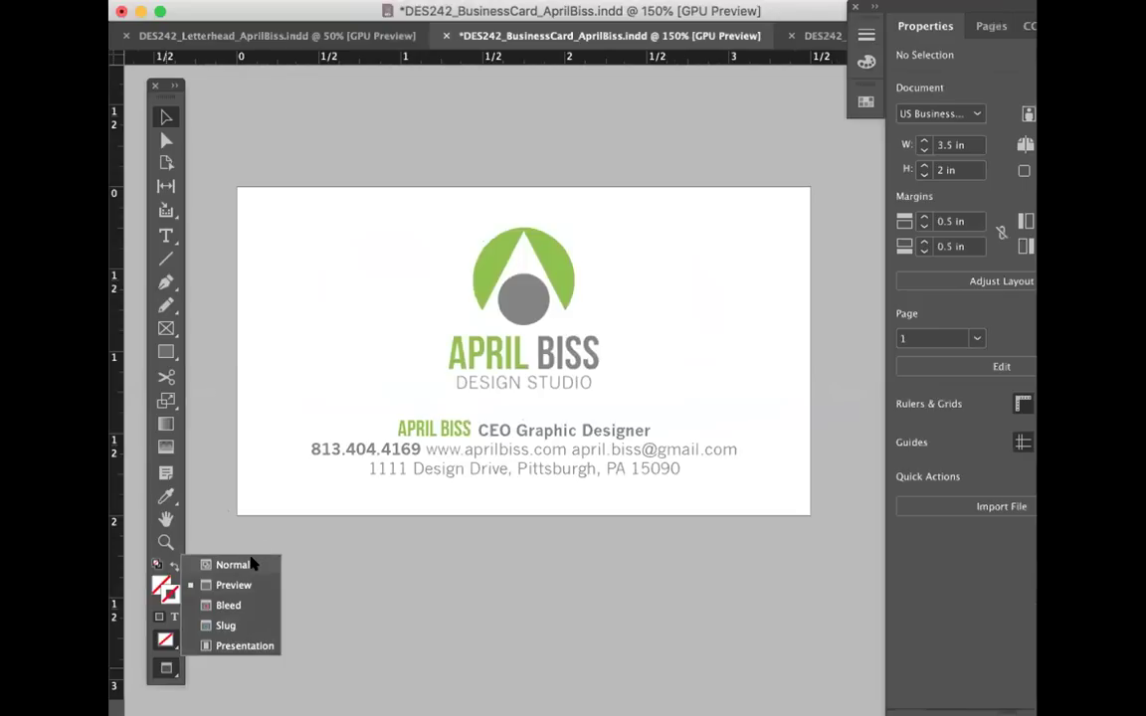
{"action": "left_click", "coordinate": [238, 564]}
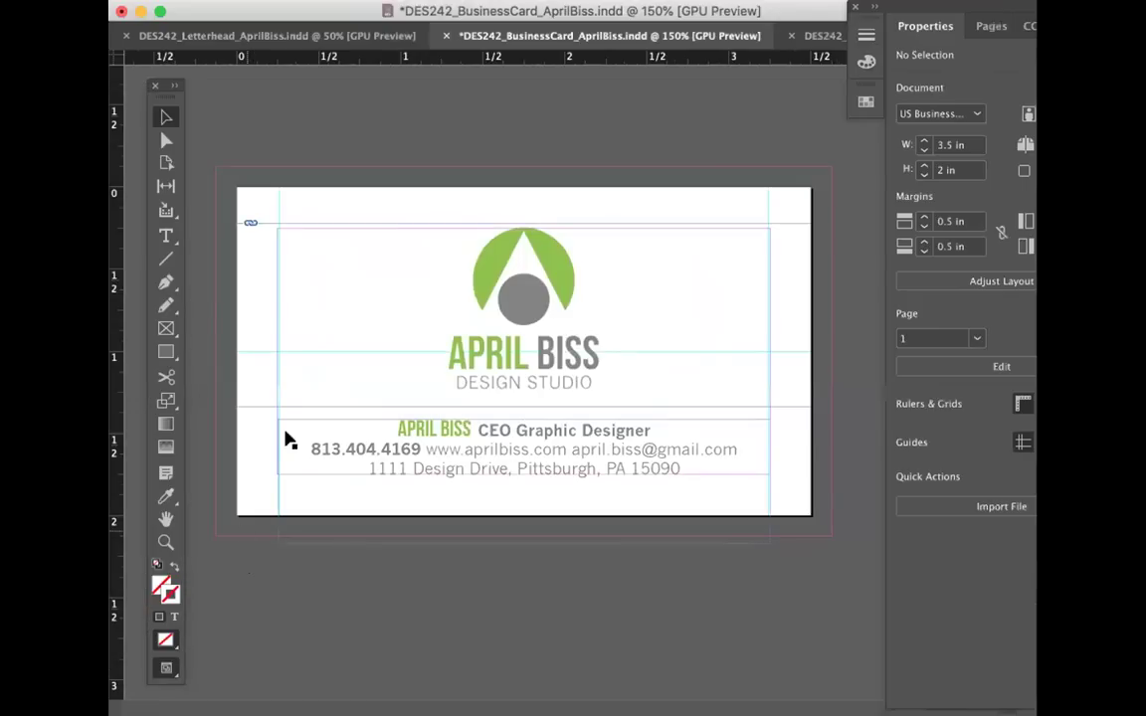
Step: Save the business card document and keep it in the Normal screen mode
{"action": "left_click", "coordinate": [512, 0]}
{"action": "left_click", "coordinate": [341, 110]}
{"action": "key", "text": "super+s"}
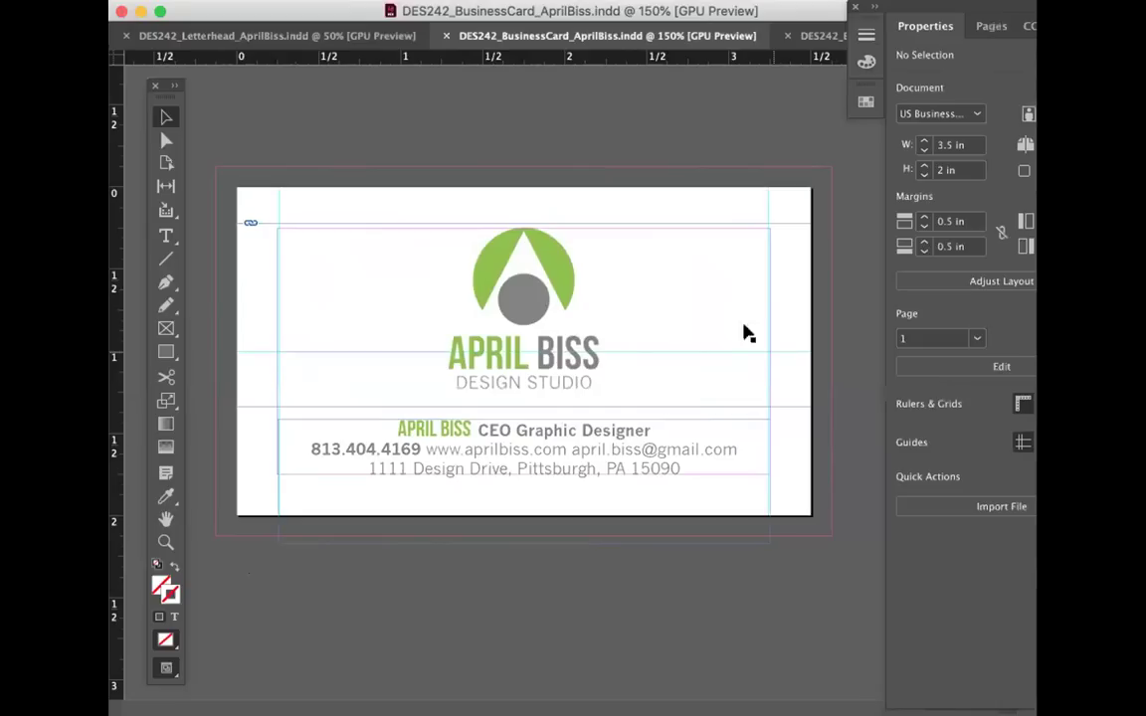
{"action": "left_click", "coordinate": [165, 672]}
{"action": "left_click", "coordinate": [230, 646]}
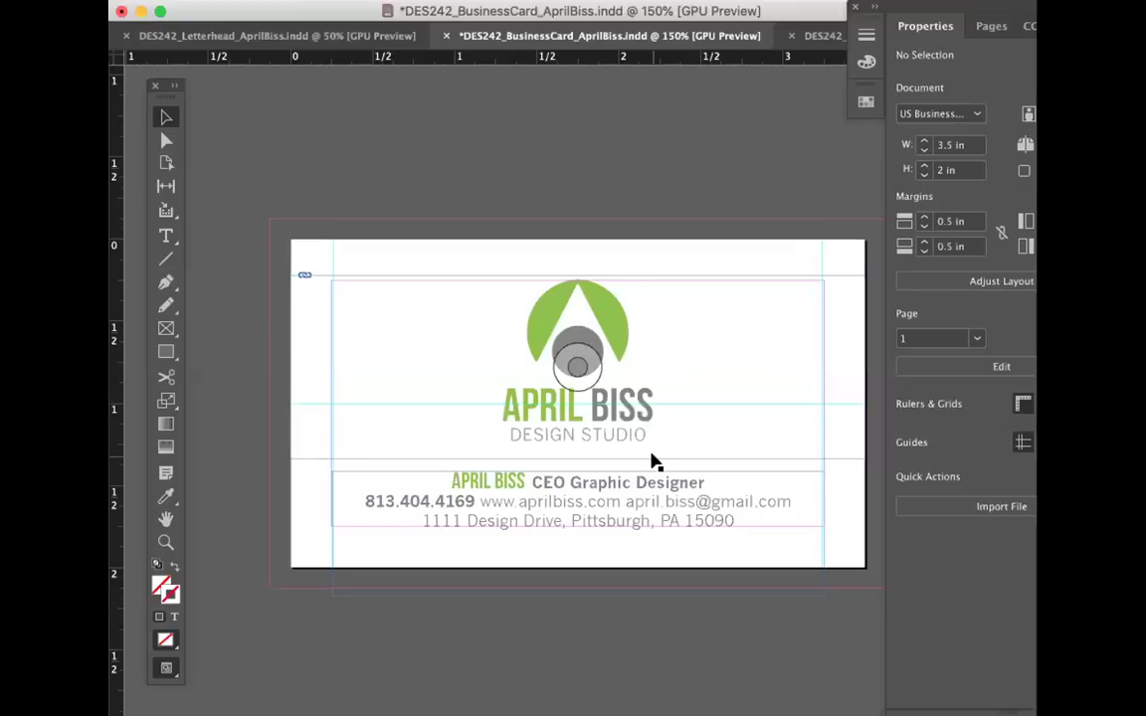
{"action": "double_click", "coordinate": [182, 8]}
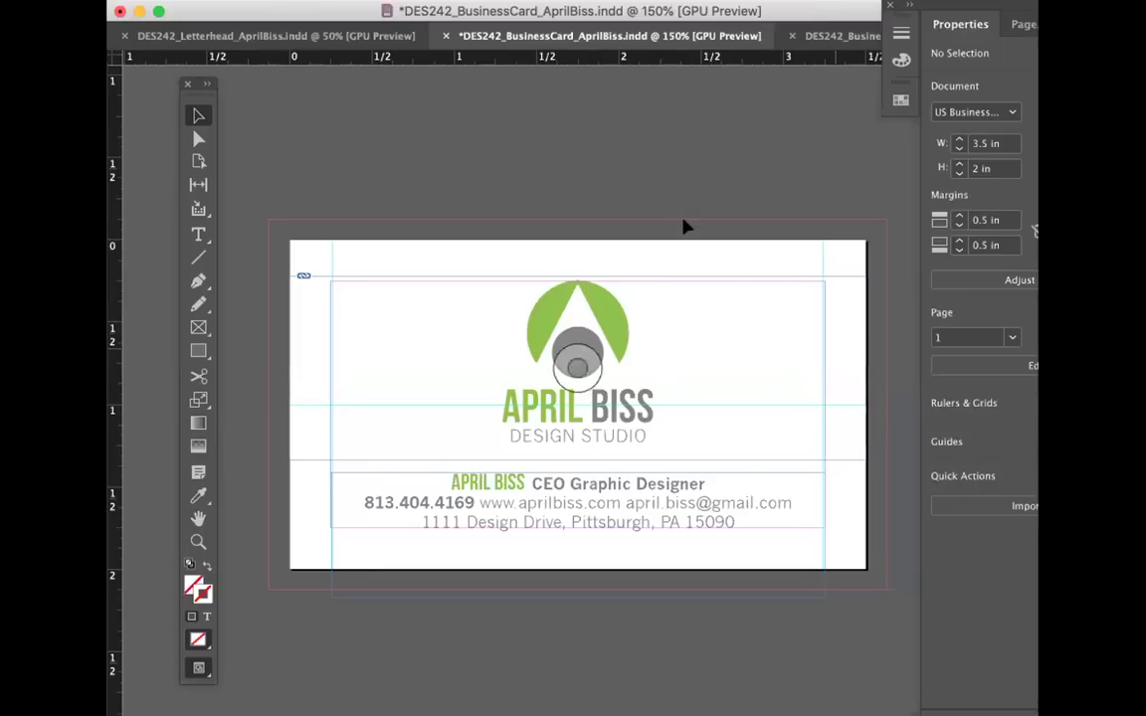
Step: Open the Interface preferences and bring the whole dialog into view
{"action": "left_click", "coordinate": [159, 1]}
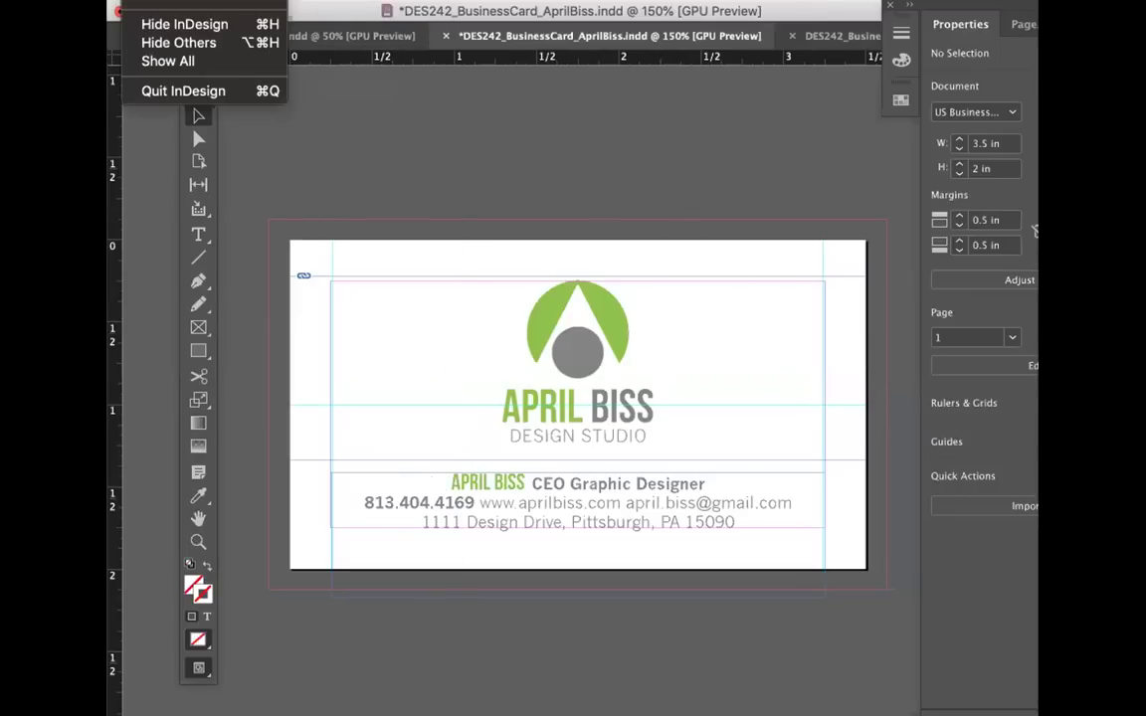
{"action": "mouse_move", "coordinate": [199, 3]}
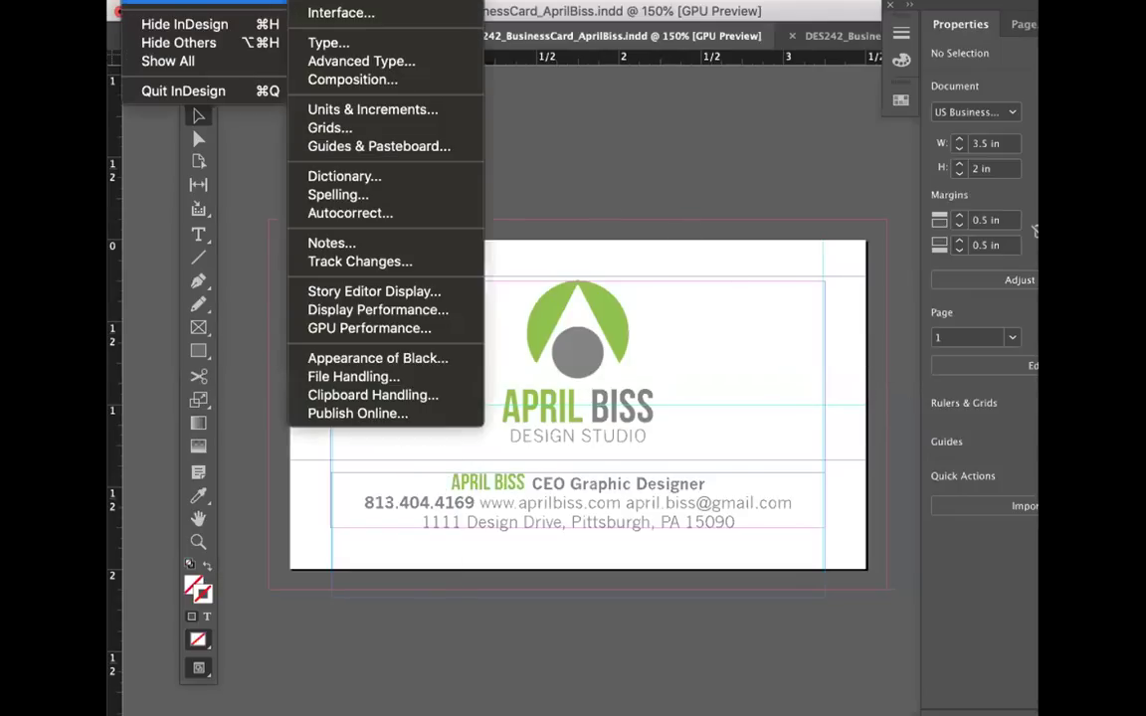
{"action": "key", "text": "Escape"}
{"action": "left_click", "coordinate": [159, 1]}
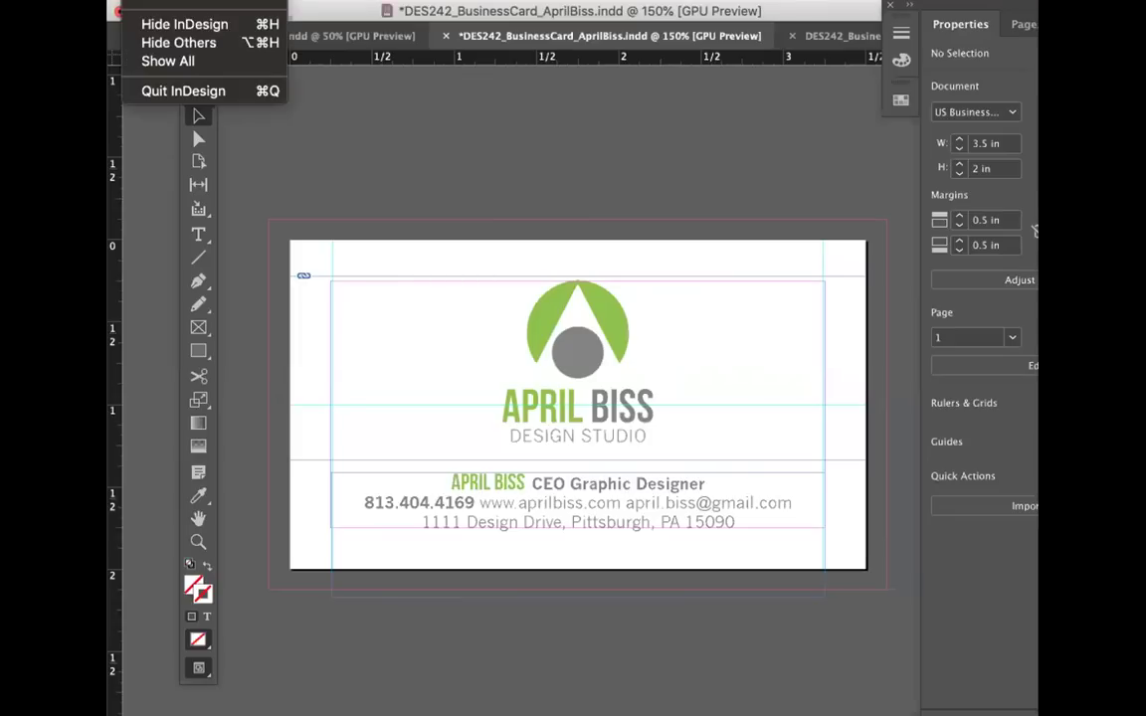
{"action": "mouse_move", "coordinate": [199, 3]}
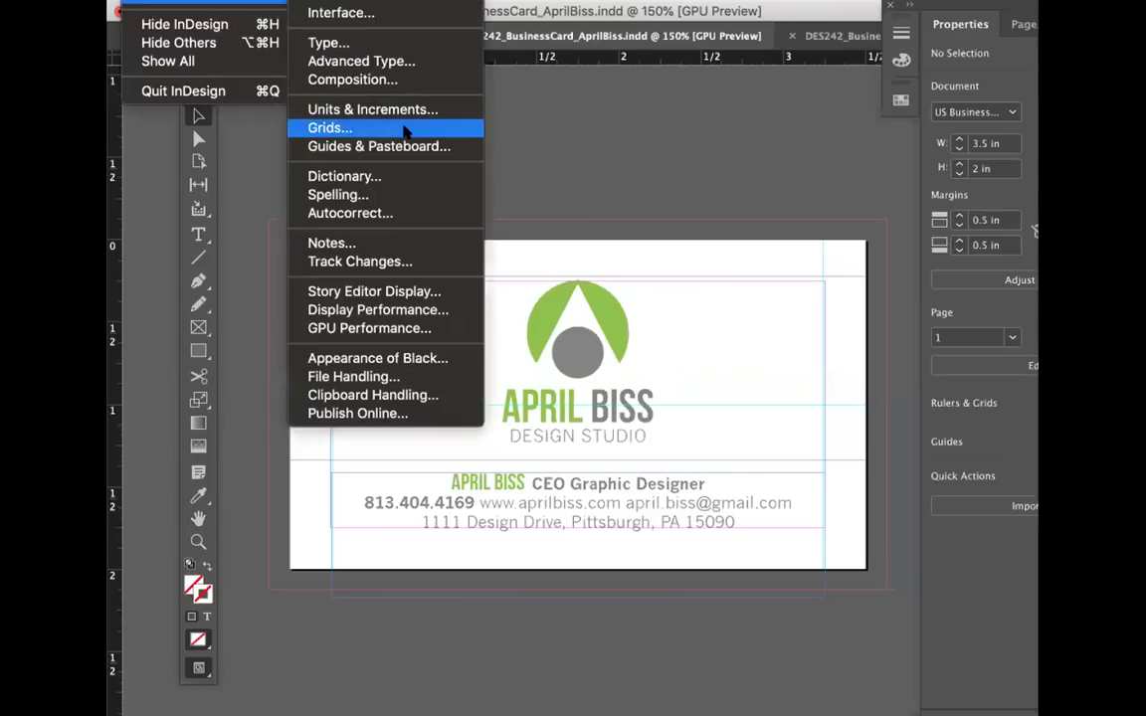
{"action": "left_click", "coordinate": [368, 13]}
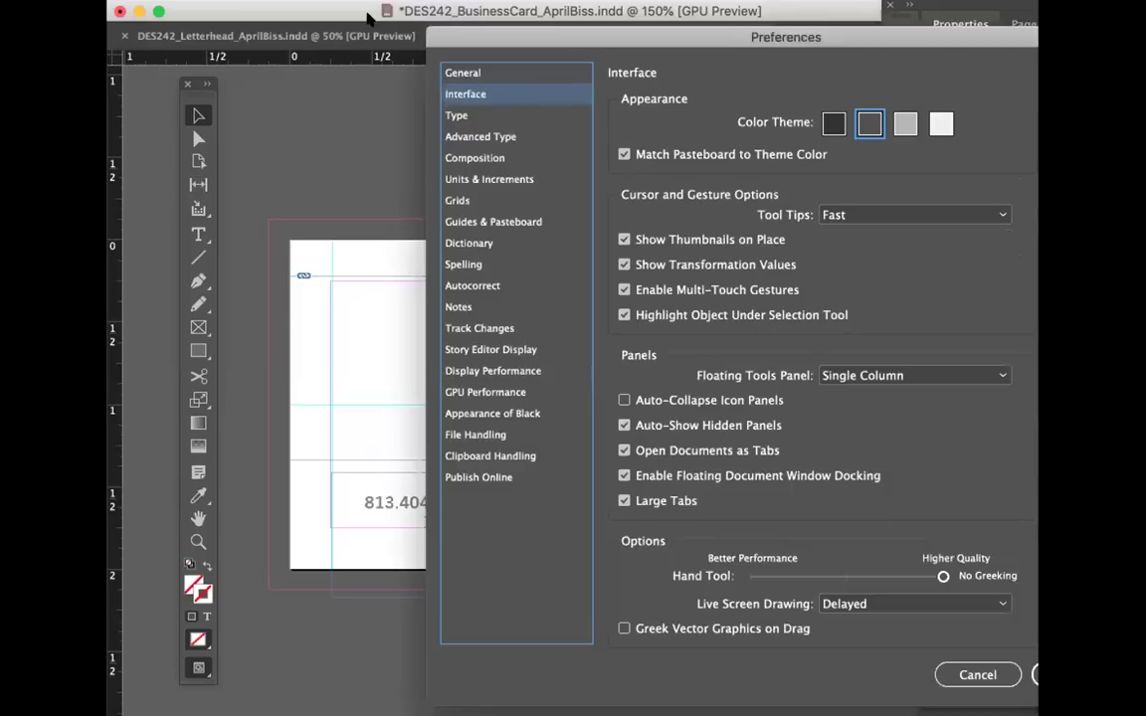
{"action": "left_click_drag", "start_coordinate": [721, 44], "coordinate": [545, 55]}
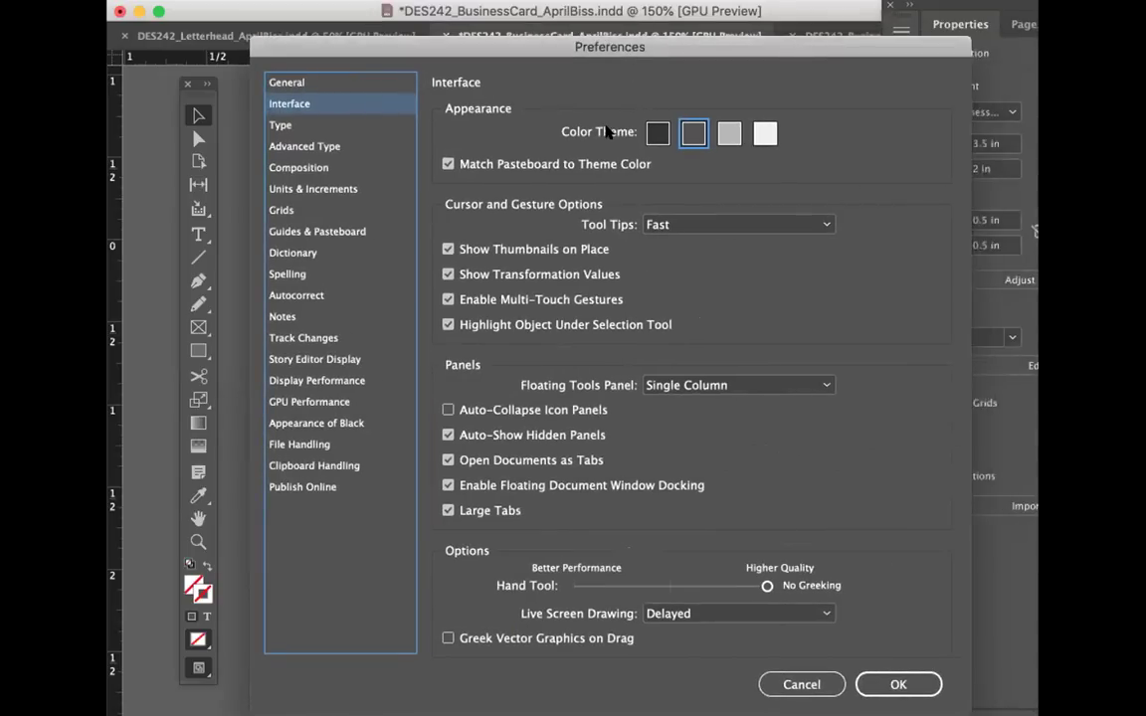
Step: Preview the lightest and darkest interface color themes, then confirm the preferences with the medium dark theme
{"action": "left_click", "coordinate": [766, 135]}
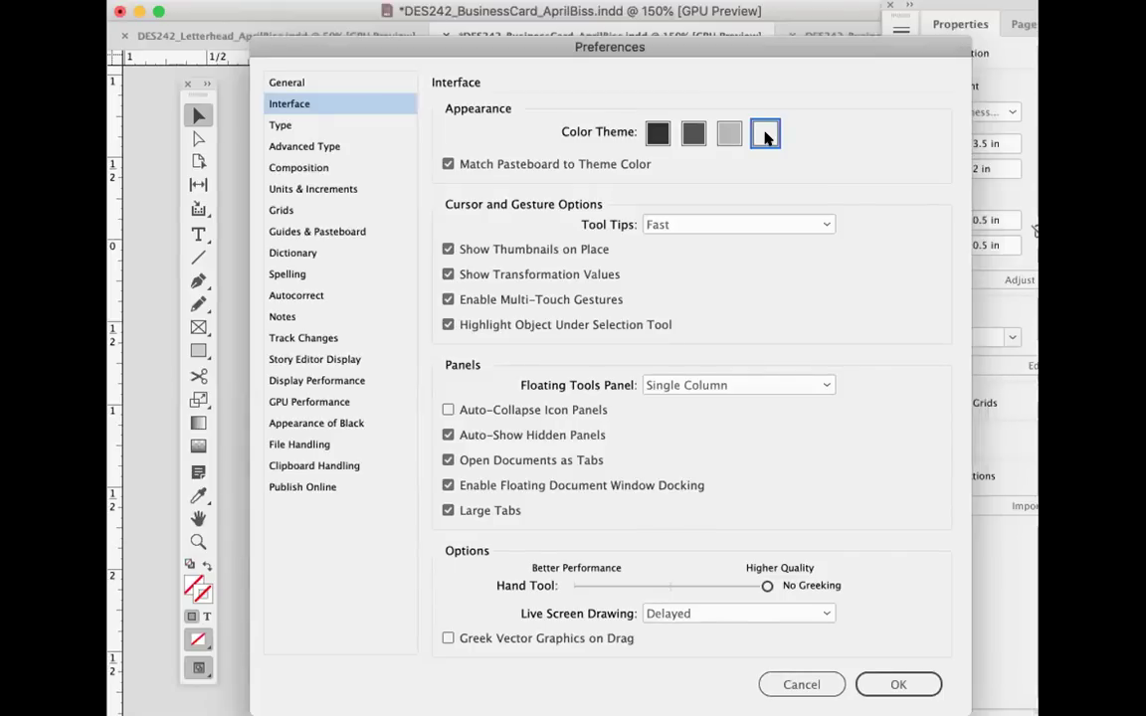
{"action": "left_click", "coordinate": [658, 134]}
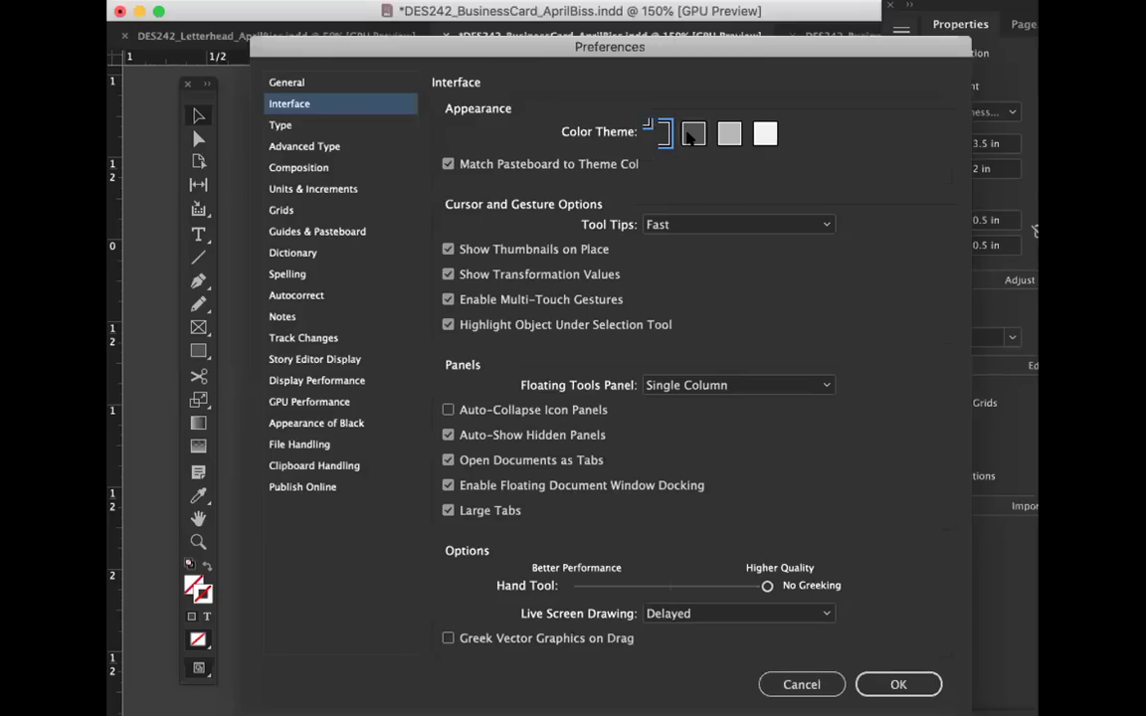
{"action": "left_click", "coordinate": [694, 135]}
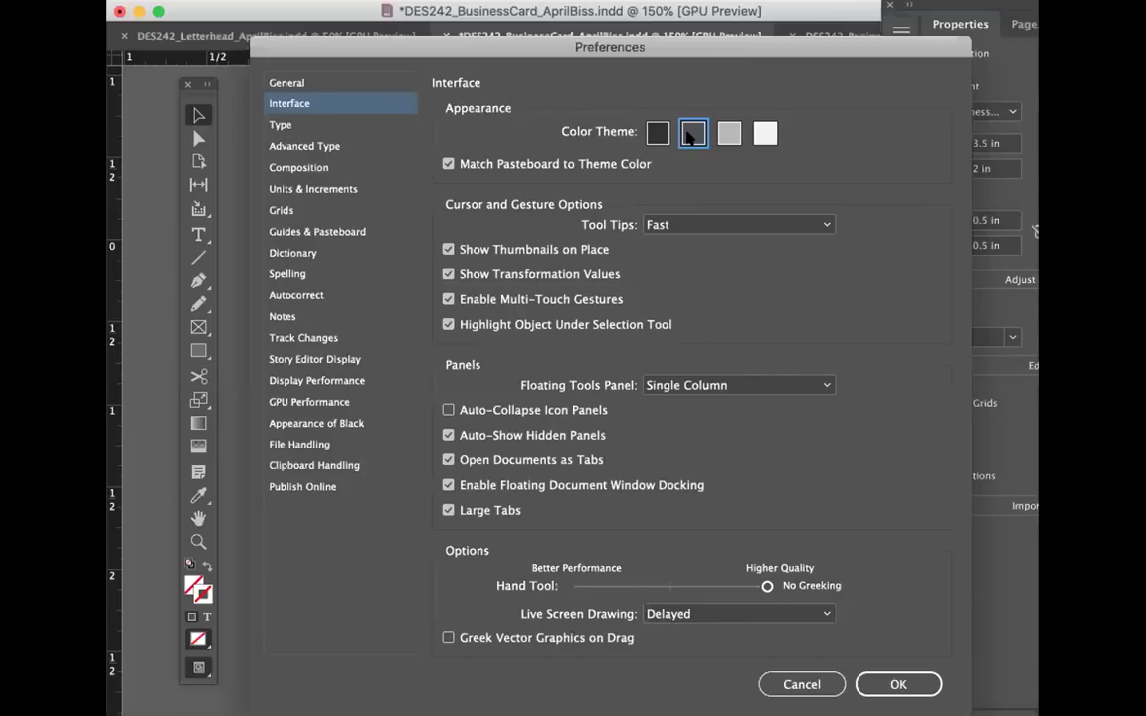
{"action": "left_click", "coordinate": [765, 132]}
{"action": "left_click", "coordinate": [694, 133]}
{"action": "left_click", "coordinate": [885, 679]}
Step: Deselect the contact text frame, save the business card and switch it to the Preview screen mode
{"action": "left_click", "coordinate": [709, 583]}
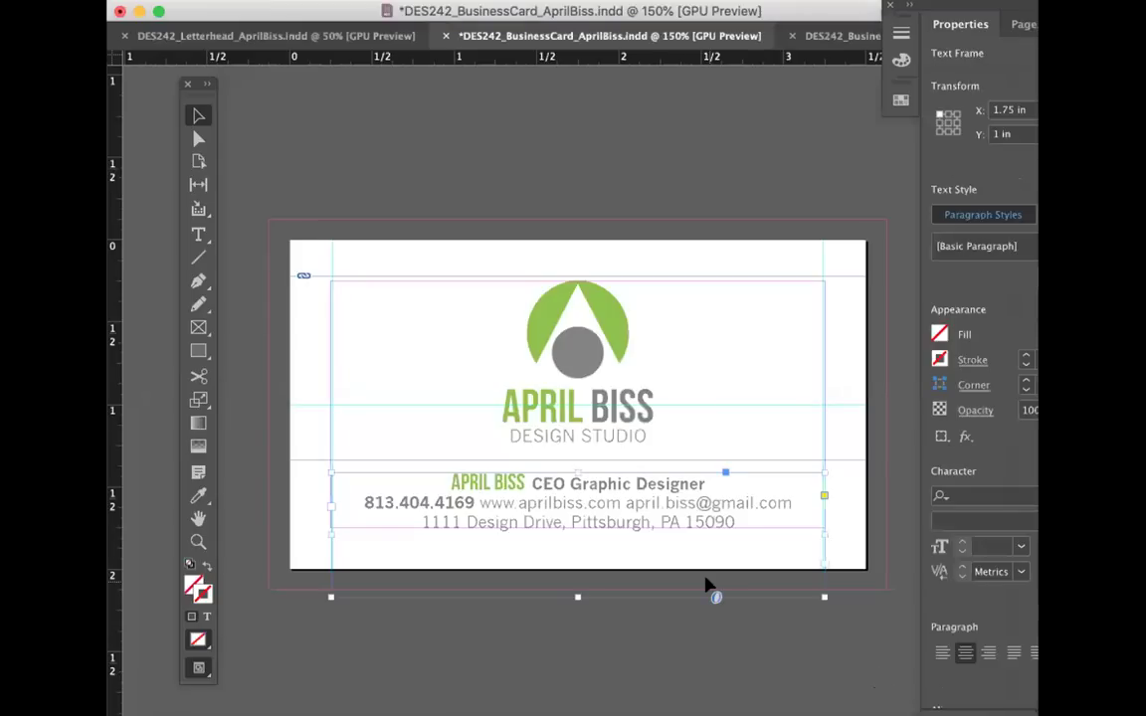
{"action": "left_click", "coordinate": [714, 644]}
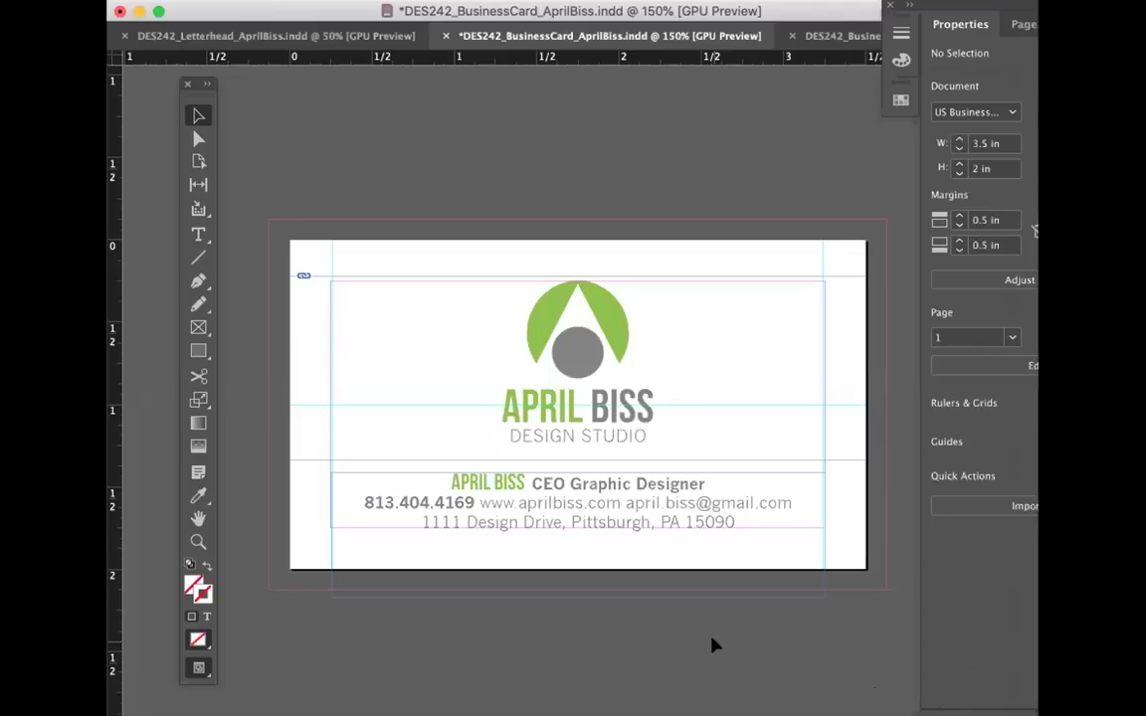
{"action": "key", "text": "cmd+s"}
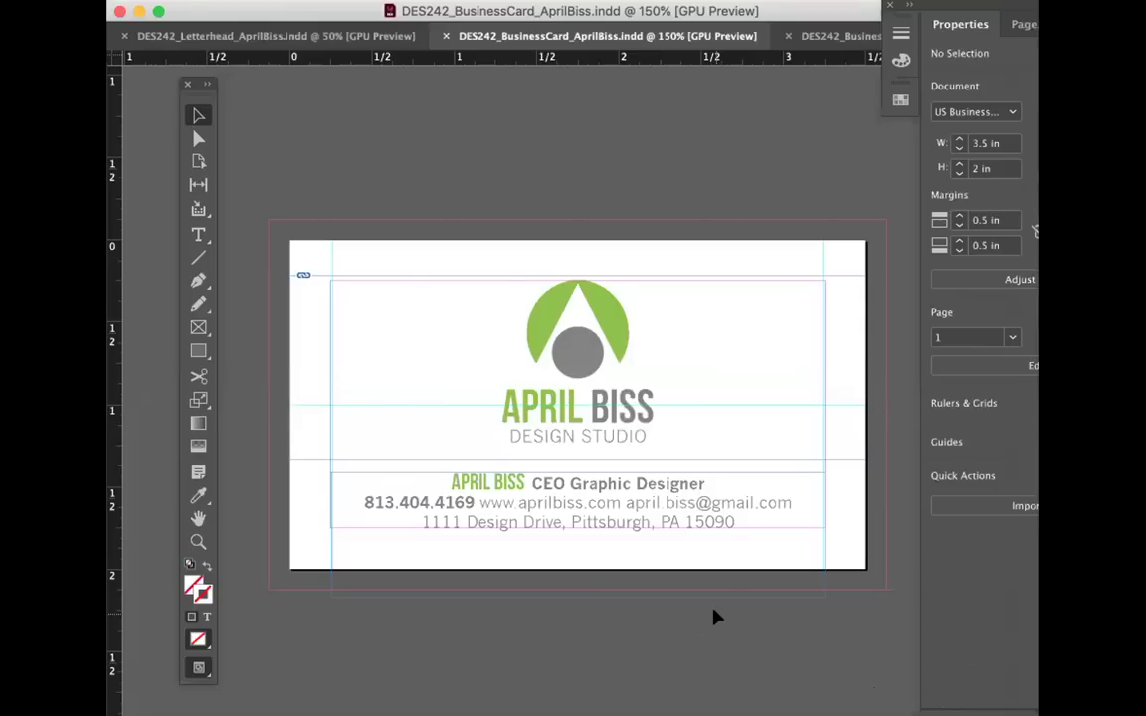
{"action": "left_click", "coordinate": [199, 668]}
{"action": "left_click", "coordinate": [265, 584]}
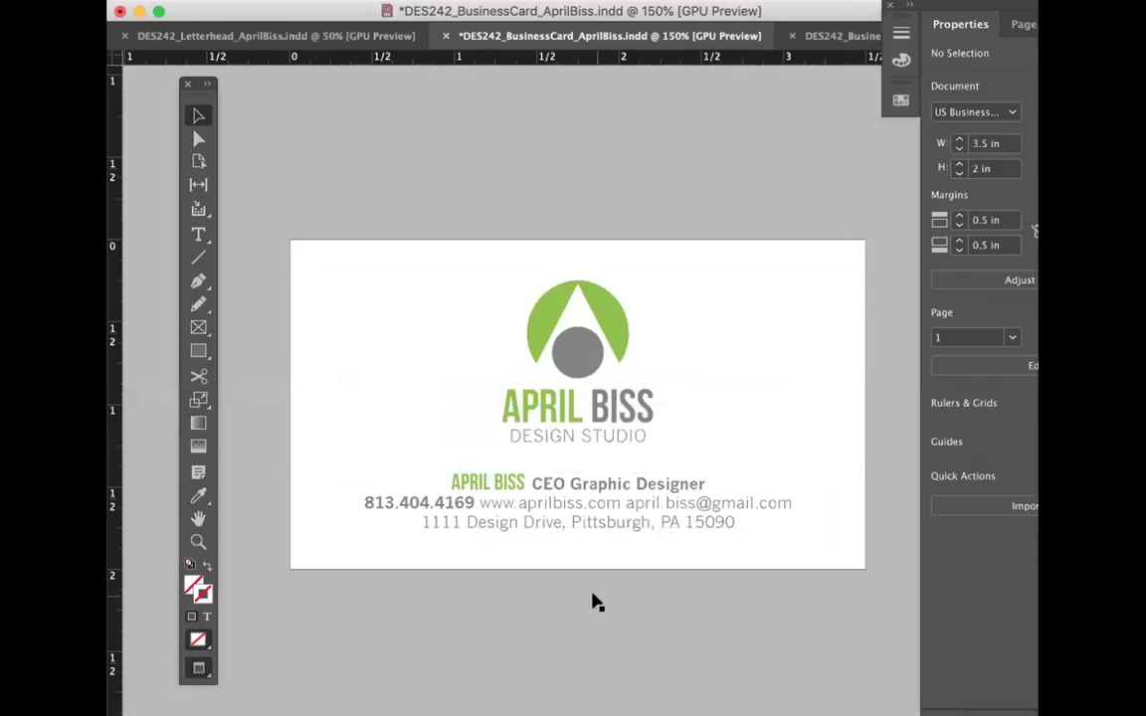
Step: Undo the centered layout edits back to the two-column card with the logo, vertical divider line and right-aligned contact text
{"action": "left_click", "coordinate": [593, 601]}
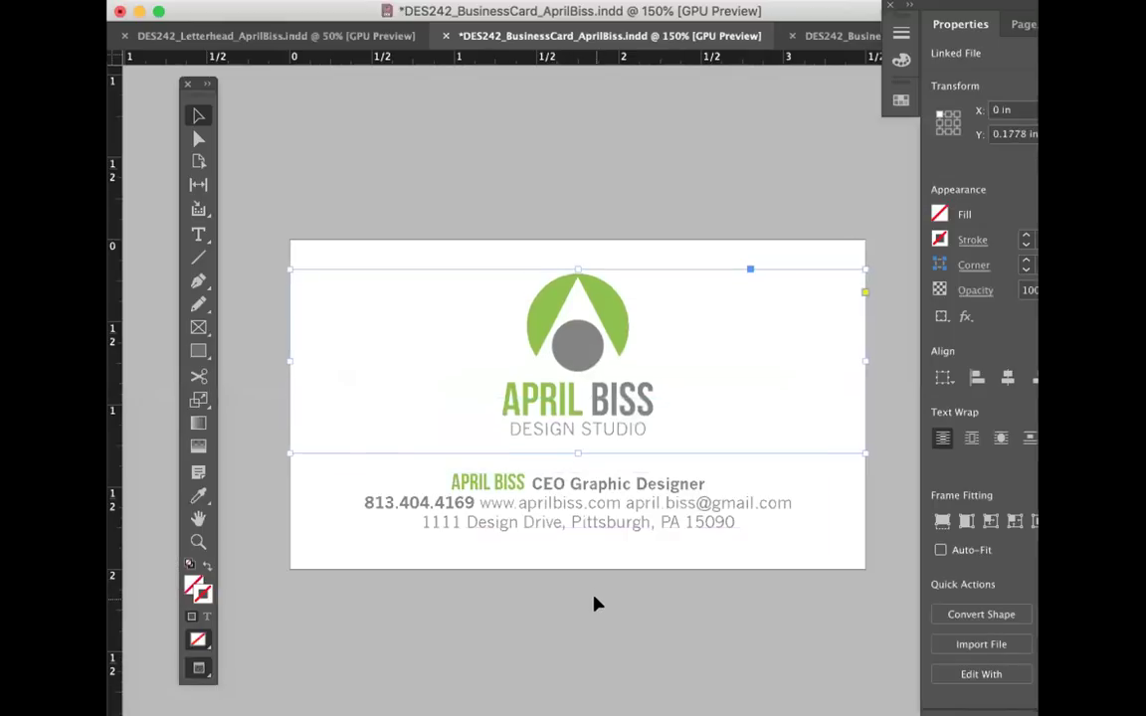
{"action": "key", "text": "super+z"}
{"action": "key", "text": "super+z"}
{"action": "key", "text": "super+z"}
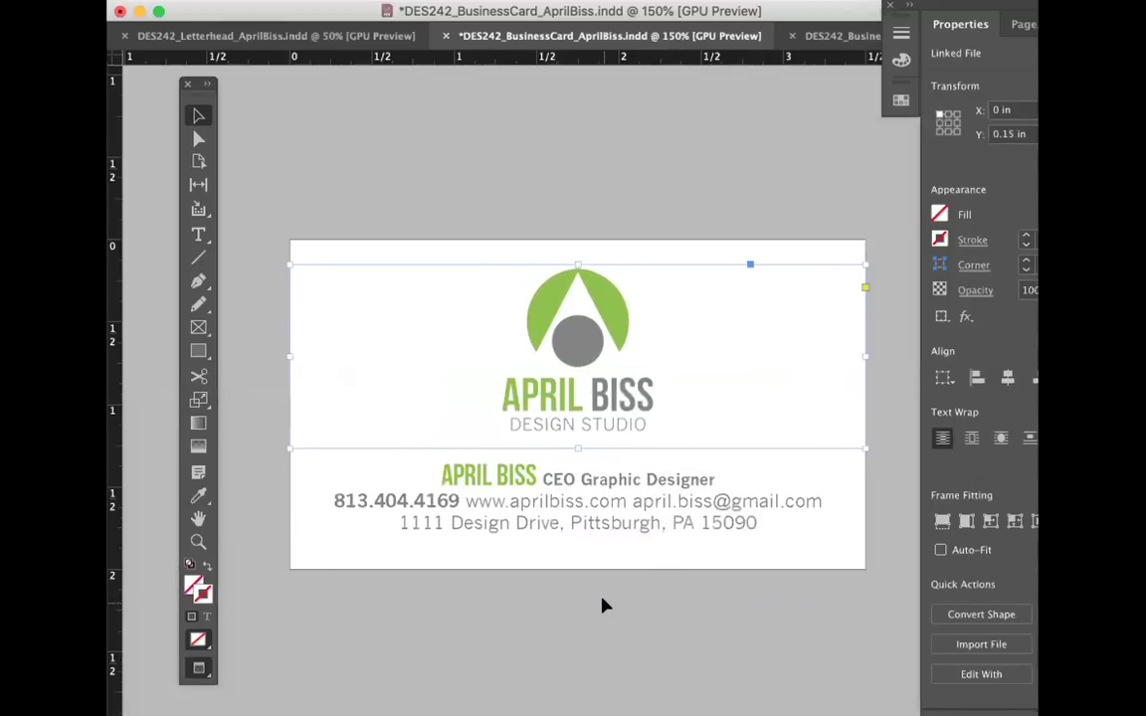
{"action": "key", "text": "super+z"}
{"action": "key", "text": "super+z"}
{"action": "key", "text": "super+z"}
{"action": "key", "text": "super+z"}
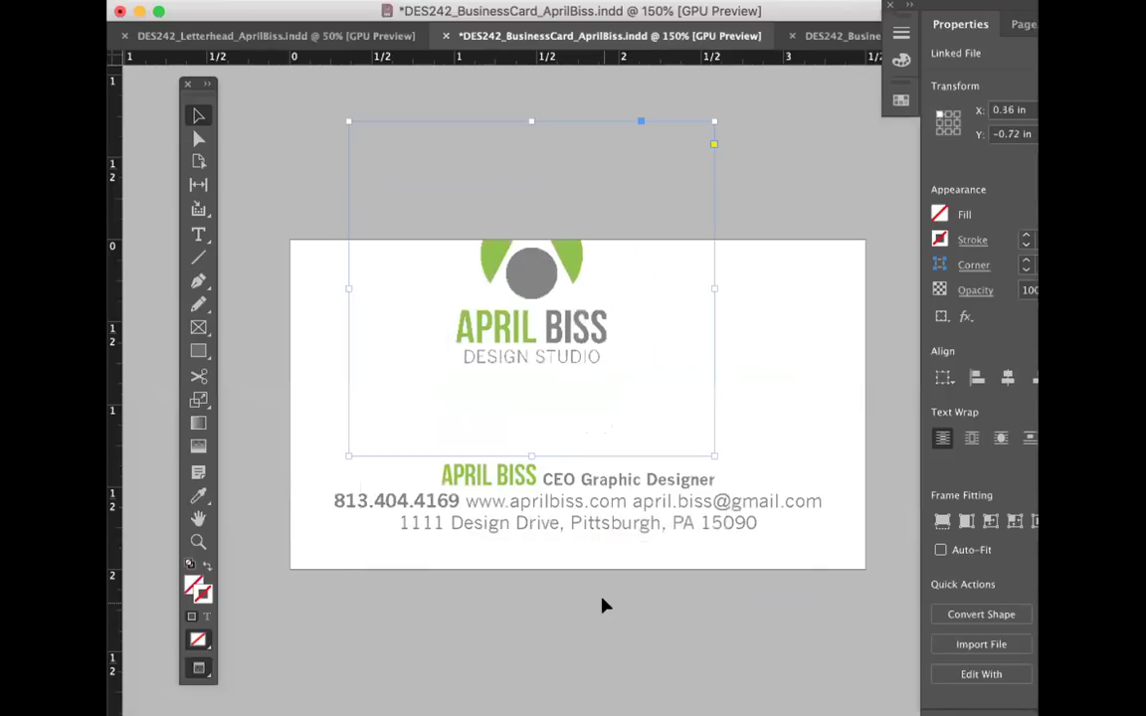
{"action": "key", "text": "super+z"}
{"action": "key", "text": "super+z"}
{"action": "key", "text": "super+z"}
{"action": "key", "text": "super+z"}
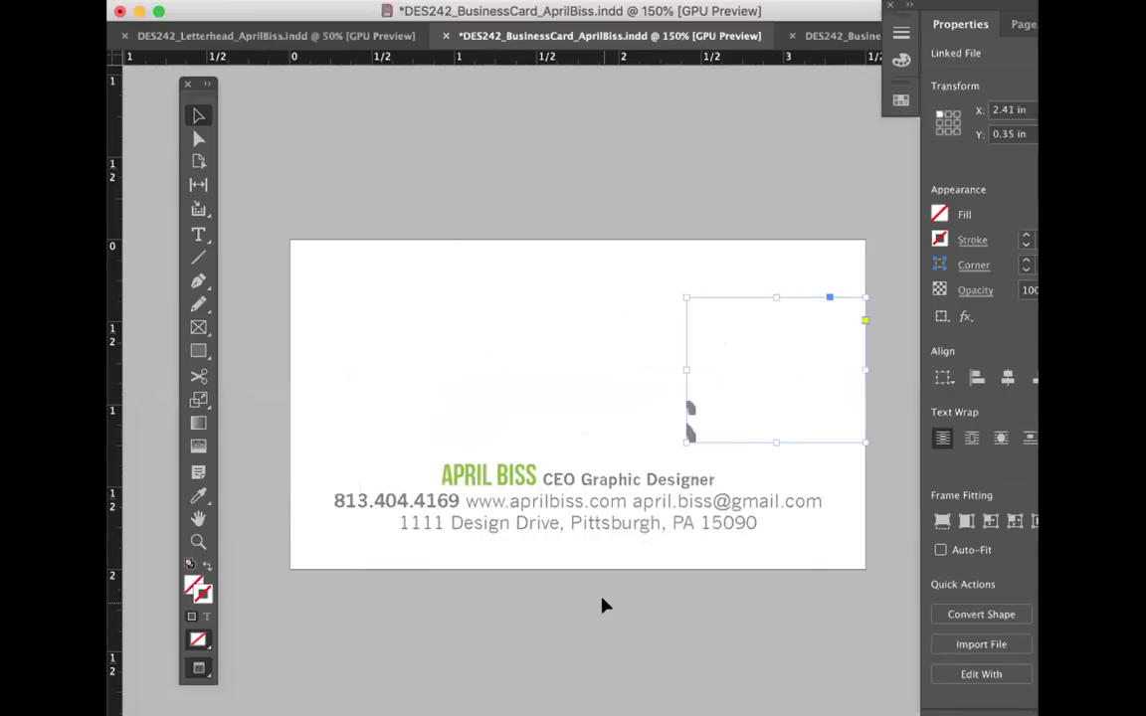
{"action": "key", "text": "super+z"}
{"action": "key", "text": "super+z"}
{"action": "key", "text": "super+z"}
{"action": "key", "text": "super+z"}
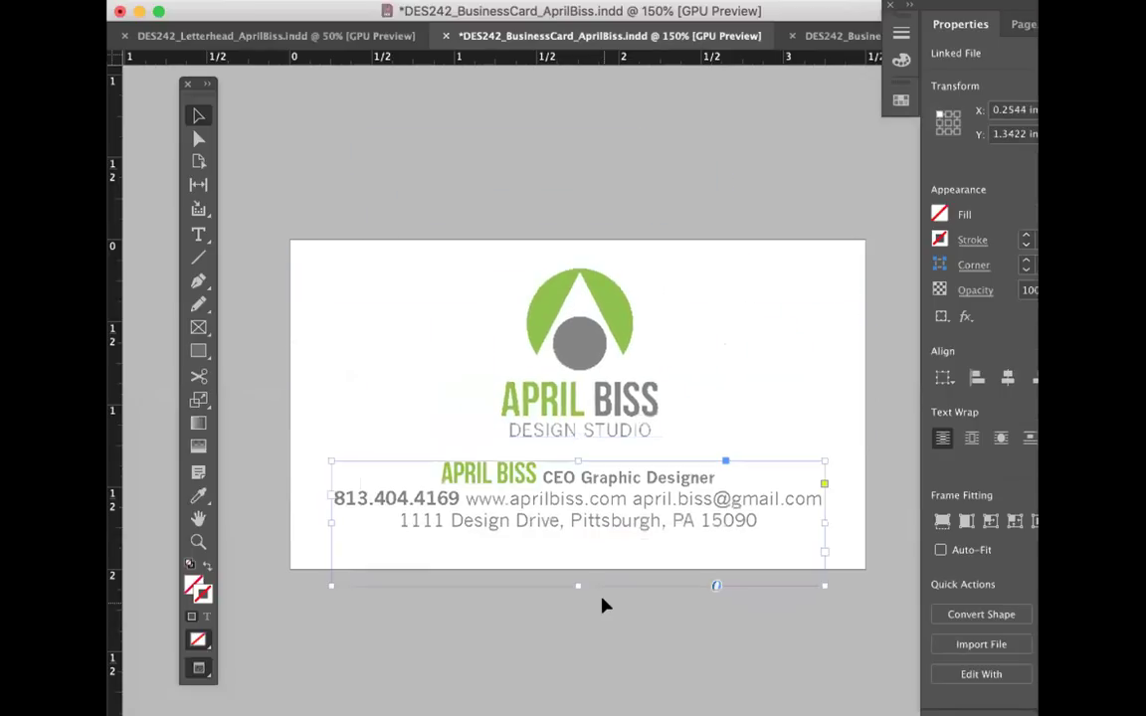
{"action": "key", "text": "super+z"}
{"action": "key", "text": "super+z"}
{"action": "key", "text": "super+z"}
{"action": "key", "text": "super+z"}
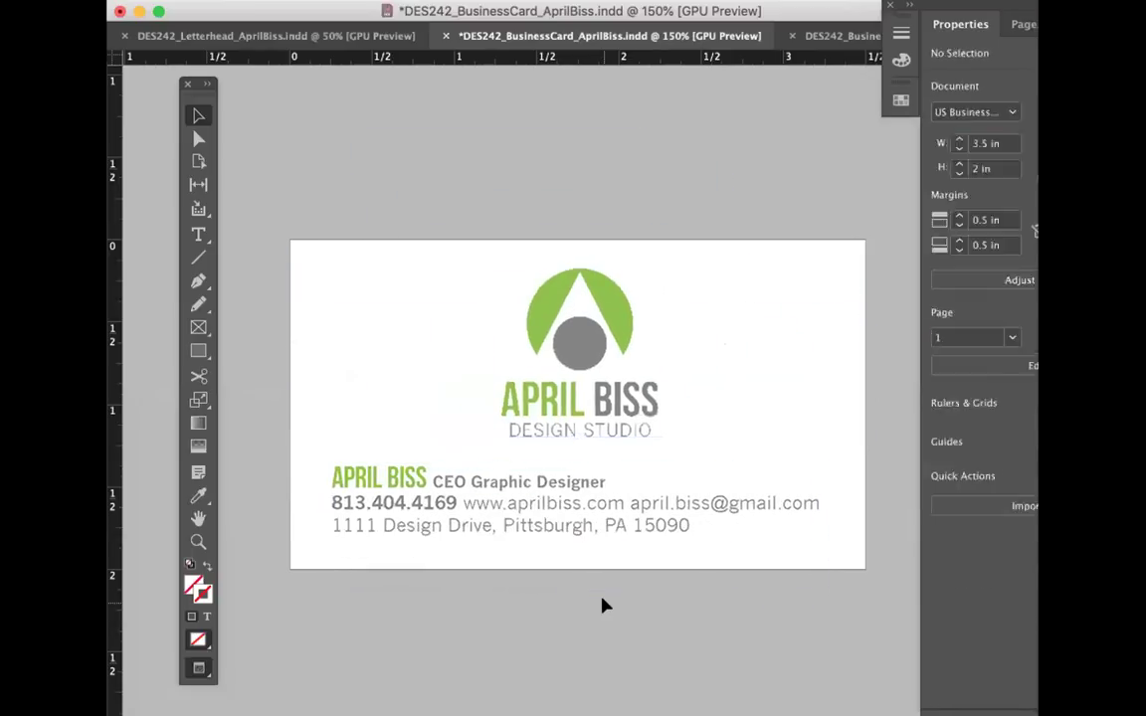
{"action": "key", "text": "super+z"}
{"action": "key", "text": "super+z"}
{"action": "key", "text": "super+z"}
{"action": "key", "text": "super+z"}
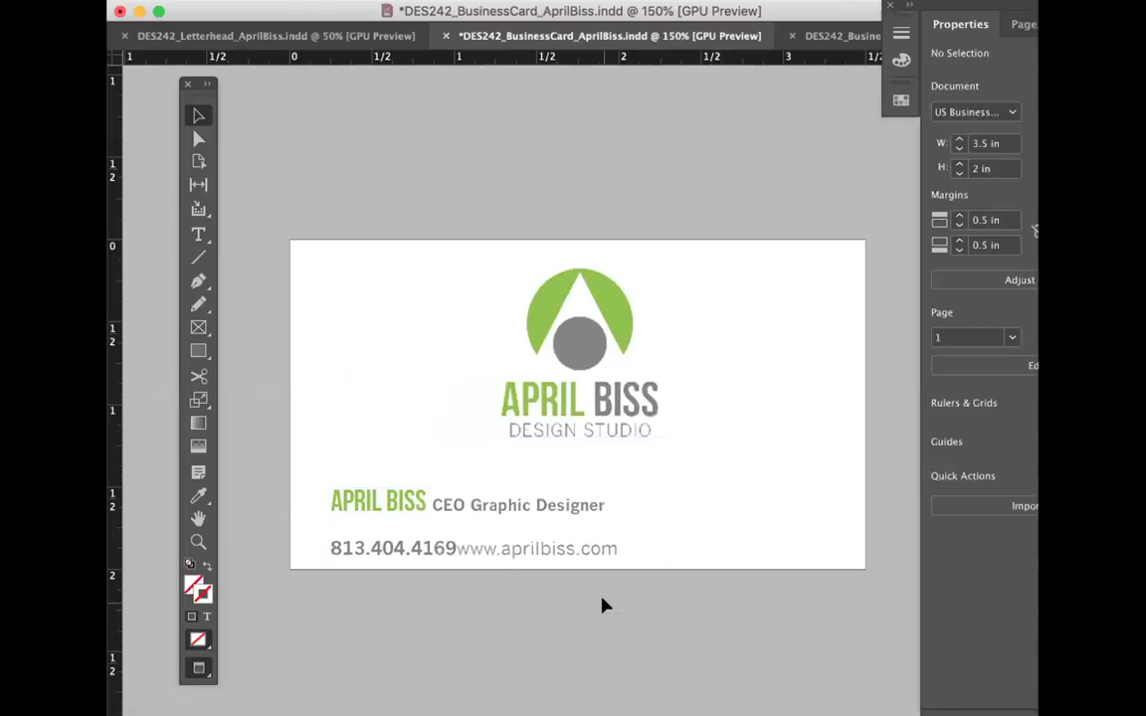
{"action": "key", "text": "super+shift+z"}
{"action": "key", "text": "super+shift+z"}
{"action": "key", "text": "super+shift+z"}
{"action": "key", "text": "super+shift+z"}
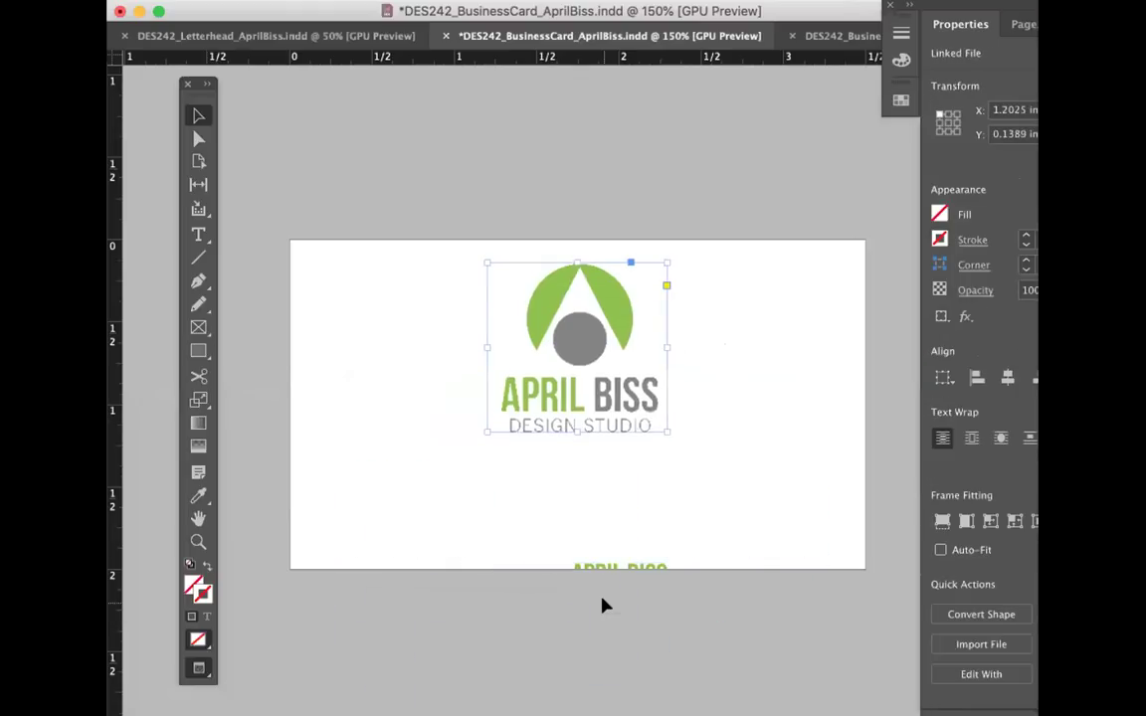
{"action": "key", "text": "super+shift+z"}
{"action": "key", "text": "super+shift+z"}
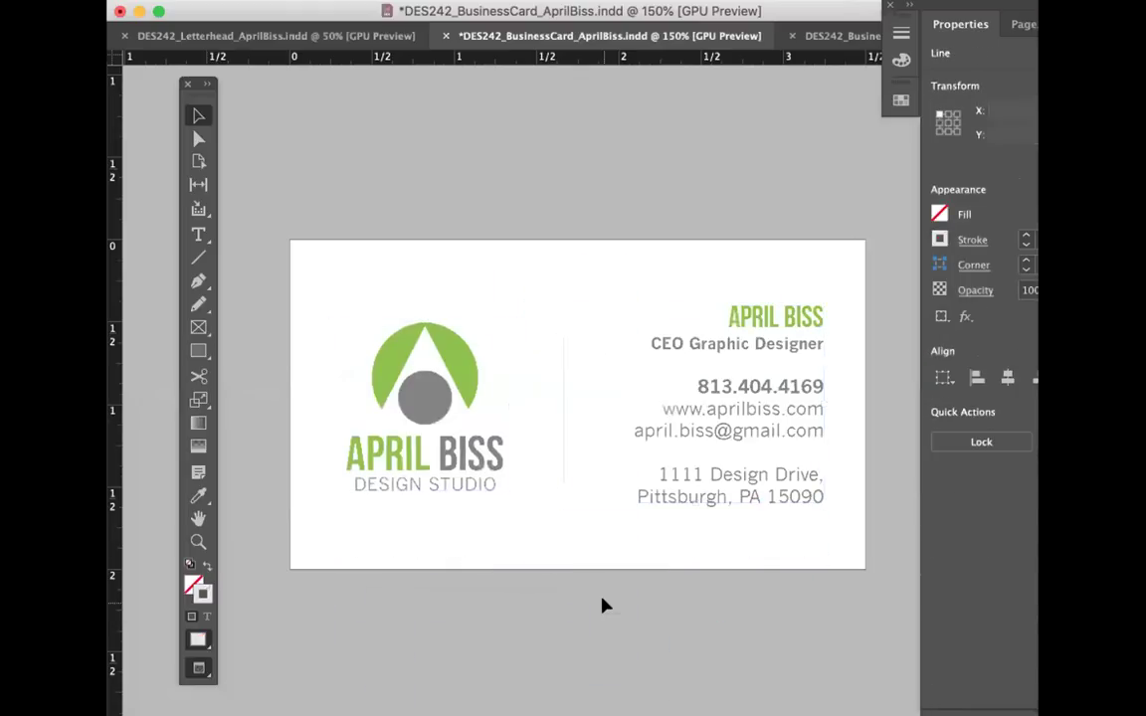
{"action": "key", "text": "super+shift+z"}
Step: Undo the last shift of the vertical divider line and save the two-column business card
{"action": "left_click", "coordinate": [562, 446]}
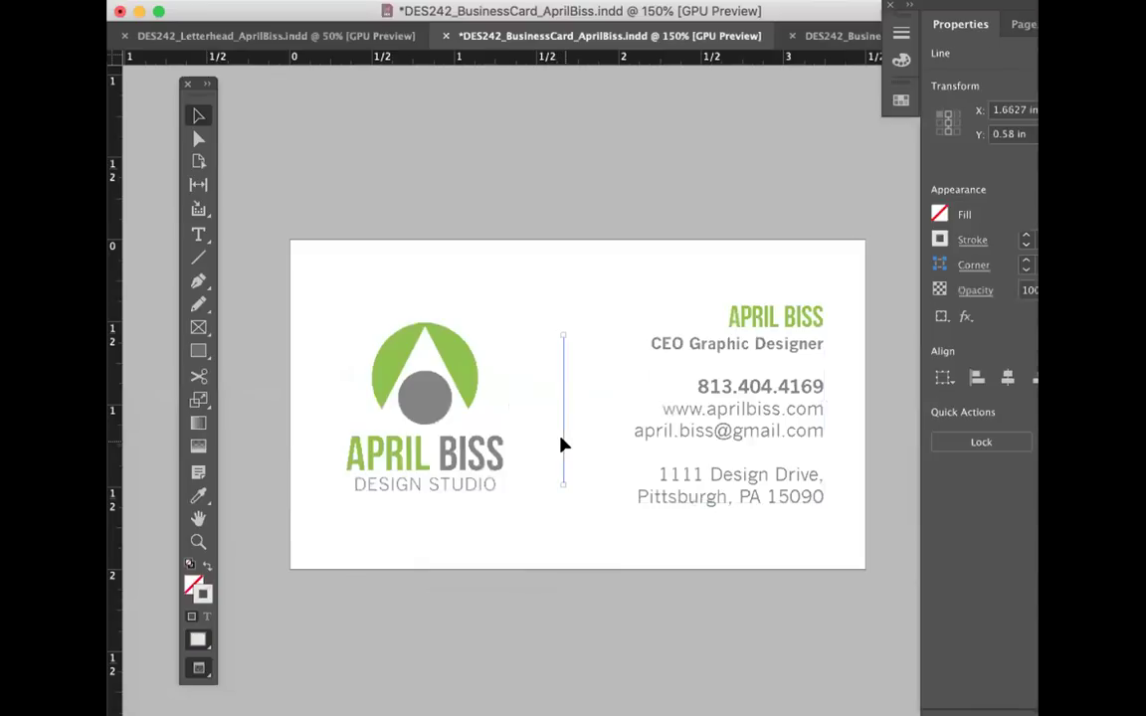
{"action": "left_click", "coordinate": [699, 657]}
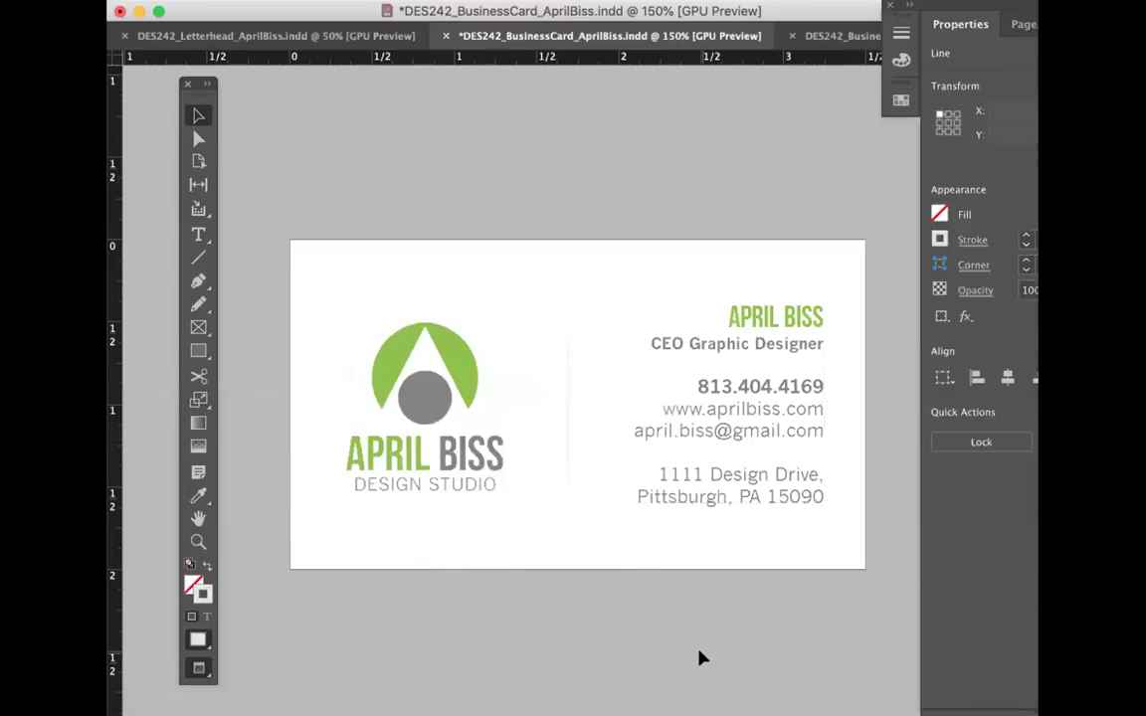
{"action": "key", "text": "super+s"}
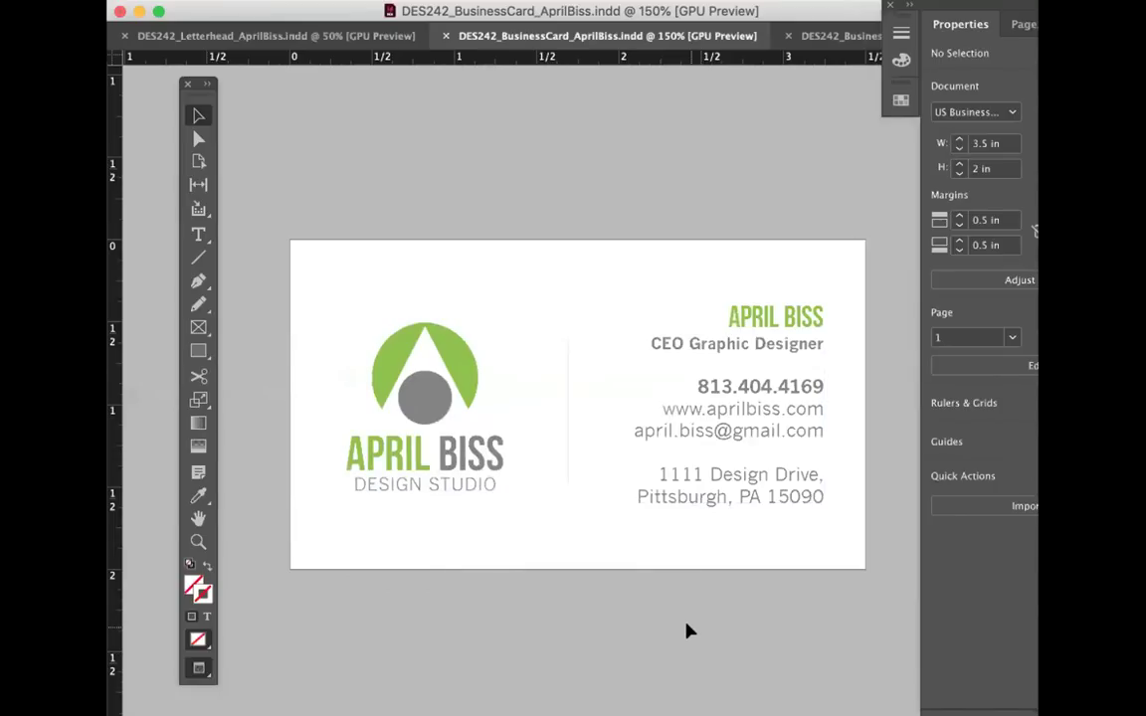
Step: Duplicate page 1 of the business card document as page 2
{"action": "scroll", "coordinate": [690, 631], "scroll_direction": "down", "scroll_amount": 2}
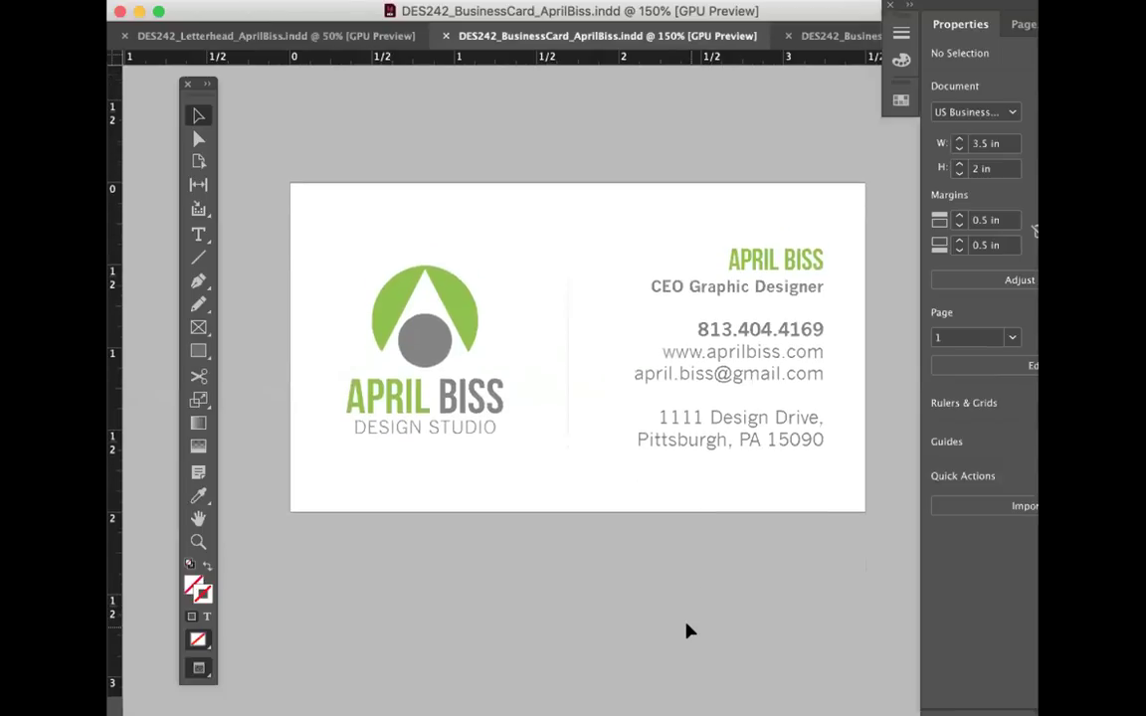
{"action": "left_click", "coordinate": [597, 0]}
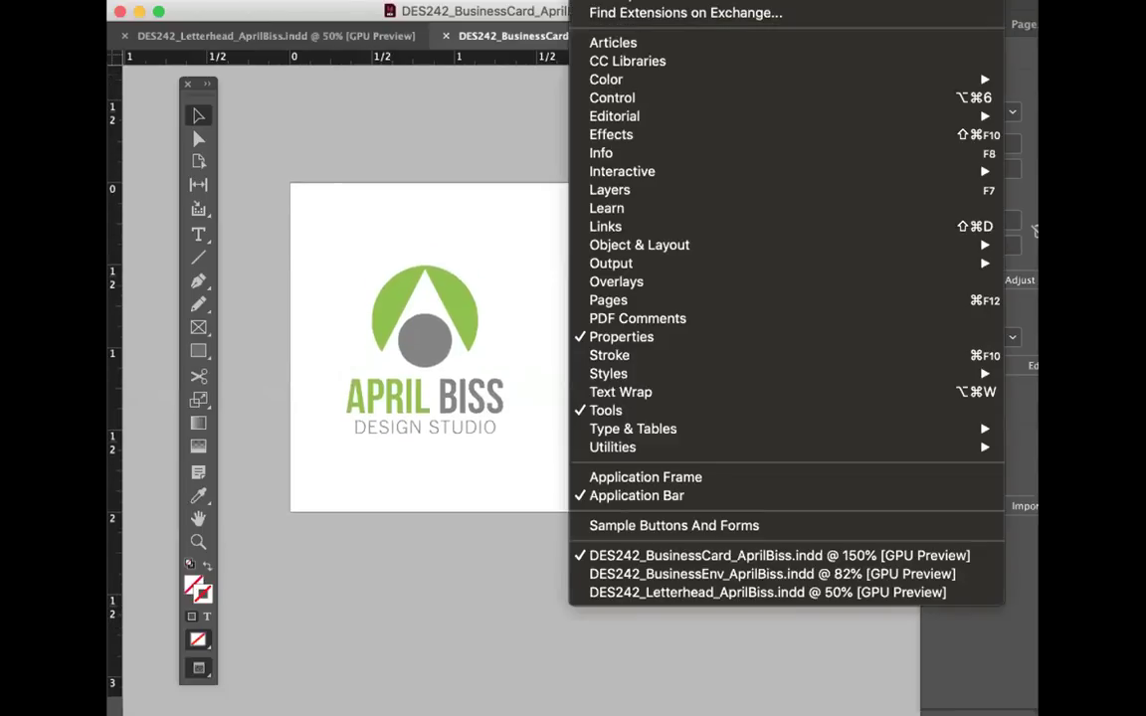
{"action": "left_click", "coordinate": [624, 301]}
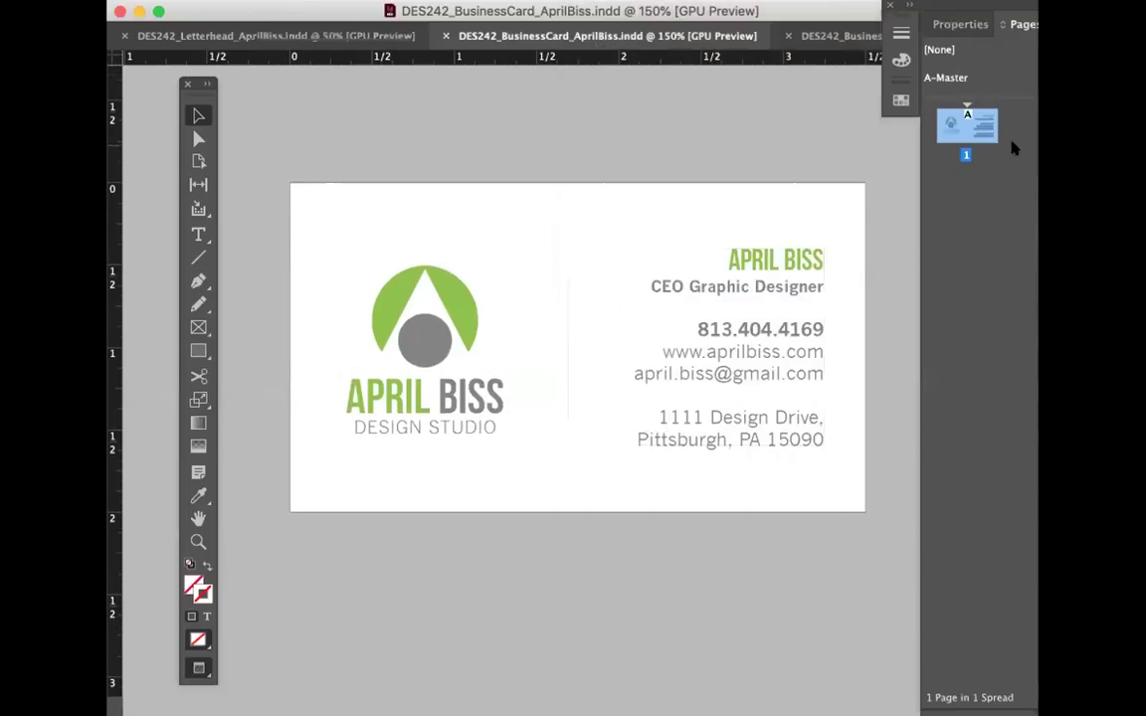
{"action": "left_click_drag", "start_coordinate": [1003, 8], "coordinate": [845, 15]}
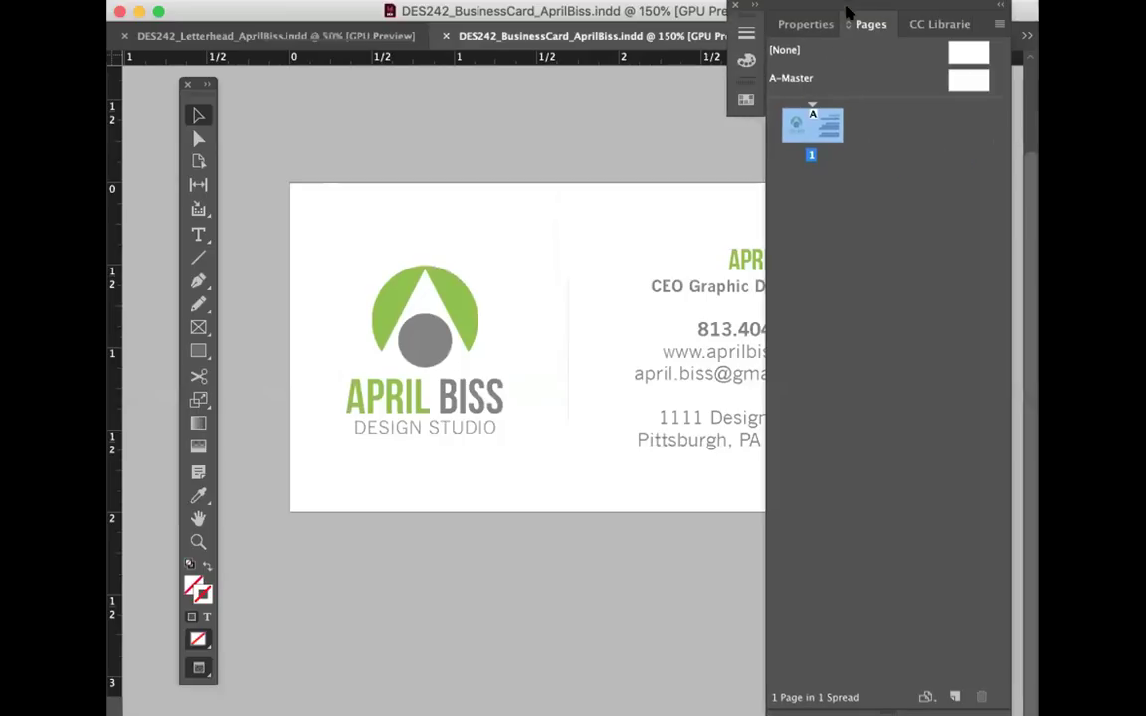
{"action": "left_click_drag", "start_coordinate": [812, 125], "coordinate": [954, 696]}
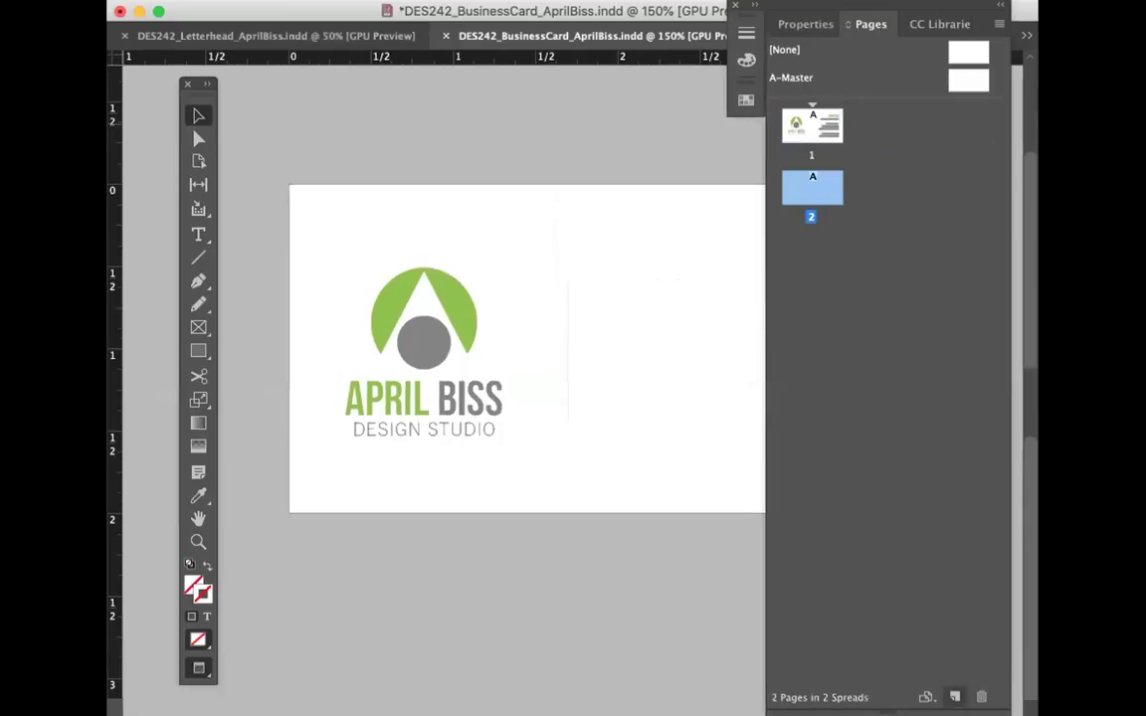
Step: Examine the duplicated business card on page 2 at 150% zoom
{"action": "key", "text": "super+minus"}
{"action": "key", "text": "super+minus"}
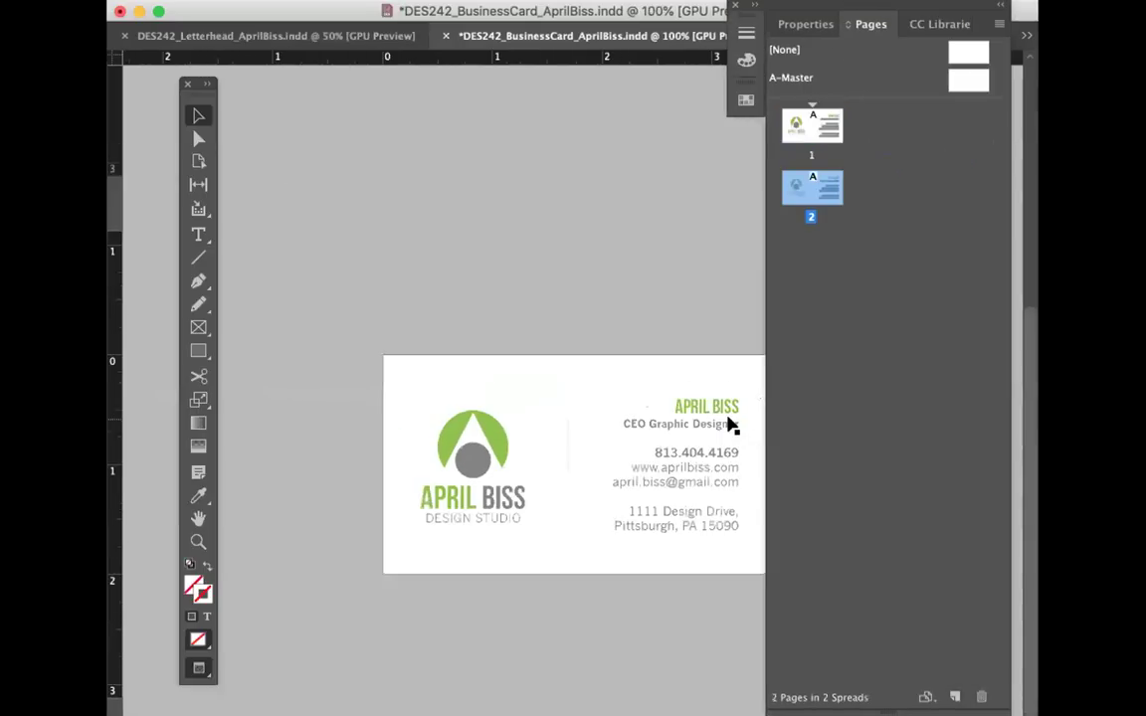
{"action": "scroll", "coordinate": [731, 426], "scroll_direction": "right", "scroll_amount": 3}
{"action": "scroll", "coordinate": [731, 426], "scroll_direction": "down", "scroll_amount": 3}
{"action": "scroll", "coordinate": [731, 426], "scroll_direction": "up", "scroll_amount": 3}
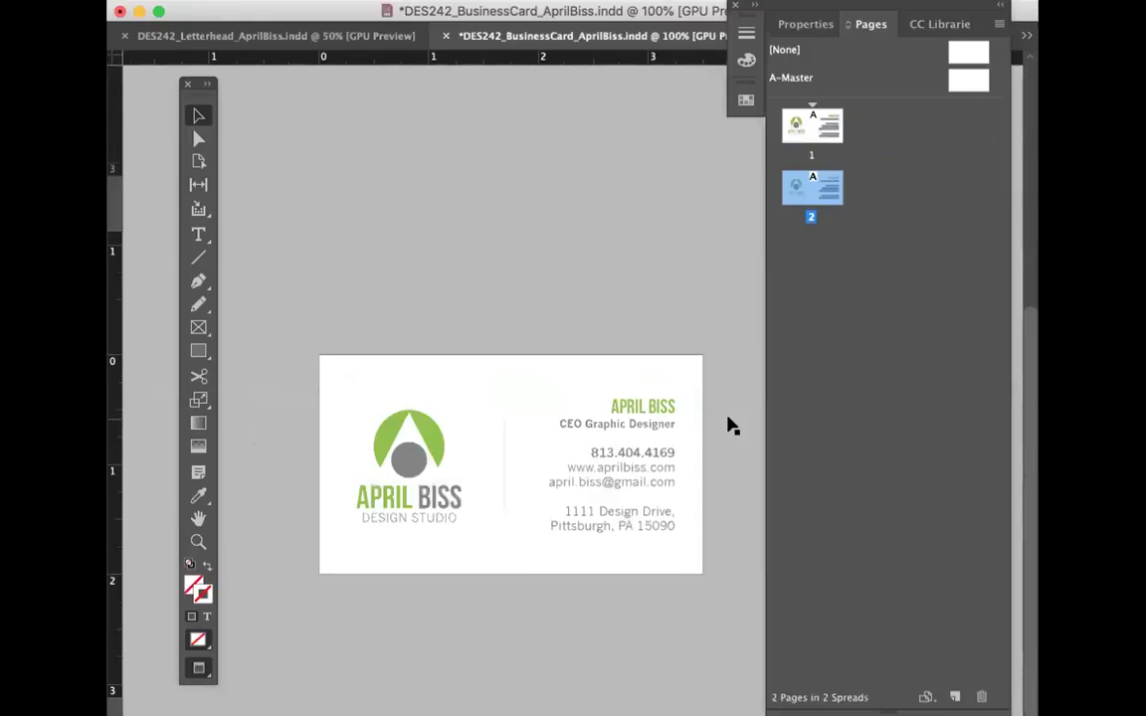
{"action": "key", "text": "super+equal"}
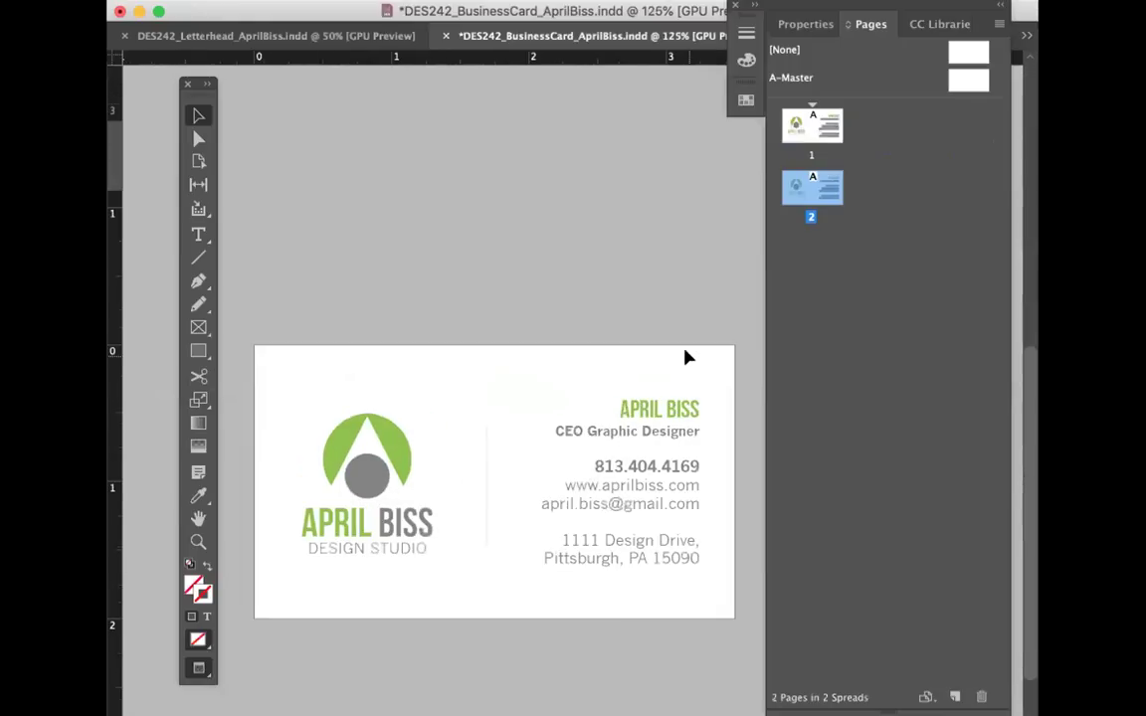
{"action": "left_click_drag", "start_coordinate": [491, 309], "coordinate": [728, 640]}
{"action": "key", "text": "super+shift+a"}
{"action": "key", "text": "super+equal"}
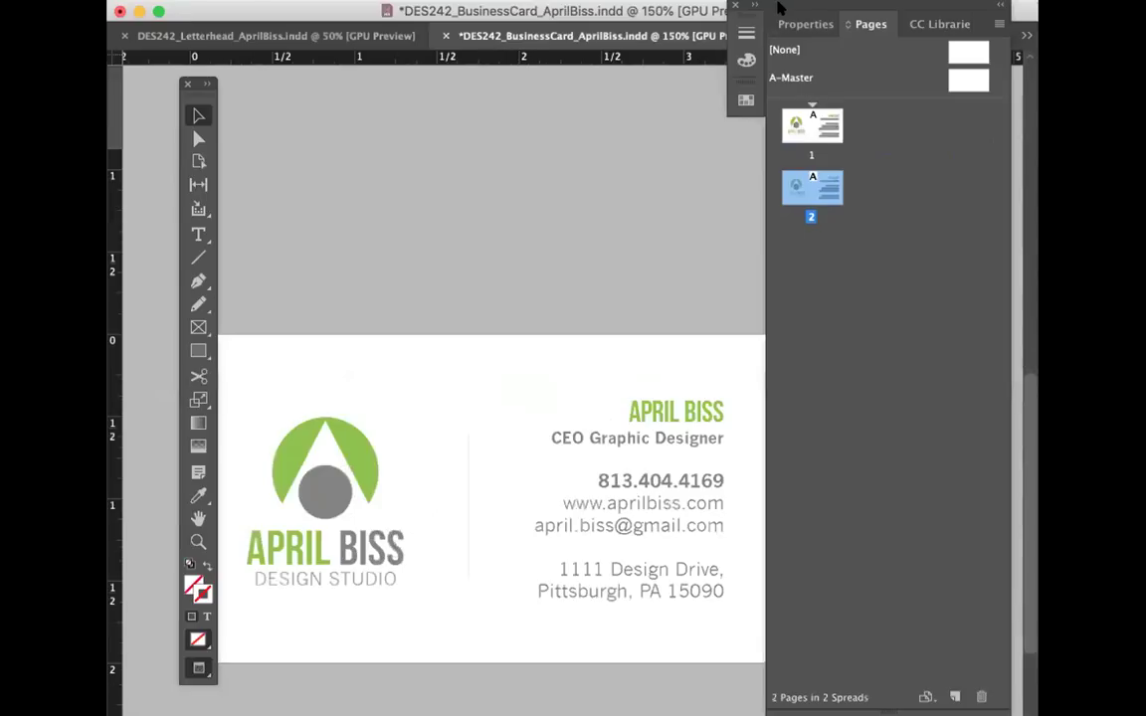
{"action": "left_click_drag", "start_coordinate": [779, 7], "coordinate": [938, 7]}
{"action": "scroll", "coordinate": [716, 295], "scroll_direction": "down", "scroll_amount": 3}
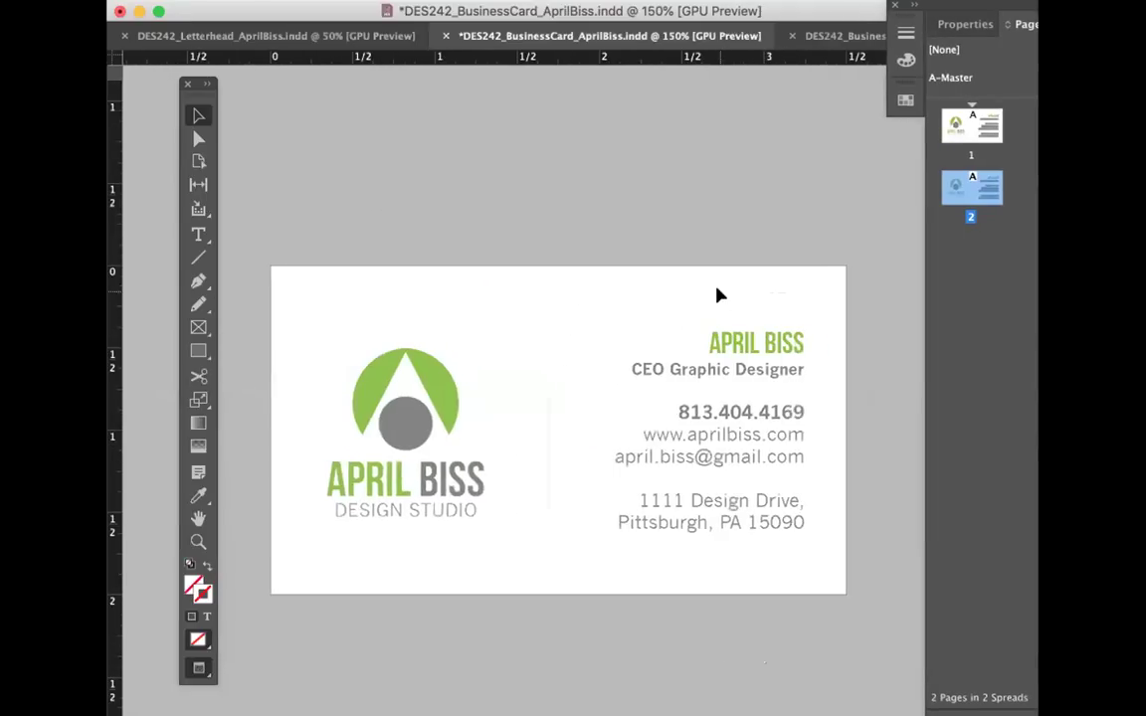
Step: Try to delete the website and email lines from the contact text on page 1
{"action": "scroll", "coordinate": [719, 294], "scroll_direction": "up", "scroll_amount": 4}
{"action": "scroll", "coordinate": [718, 295], "scroll_direction": "down", "scroll_amount": 8}
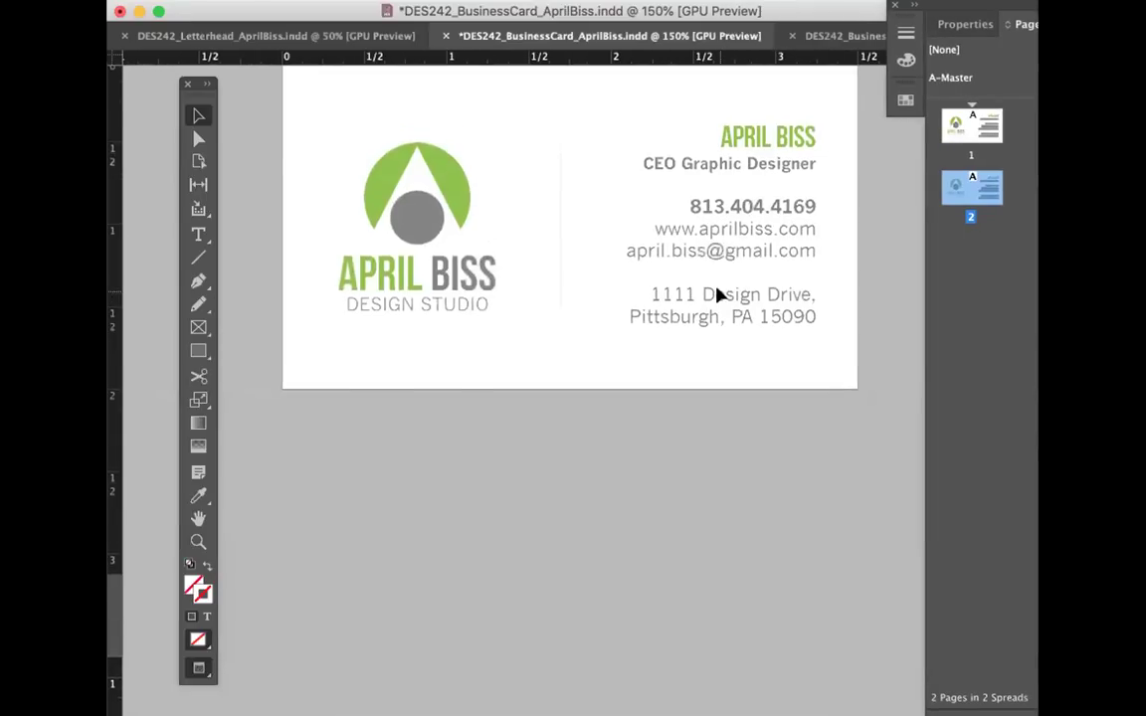
{"action": "scroll", "coordinate": [719, 294], "scroll_direction": "up", "scroll_amount": 3}
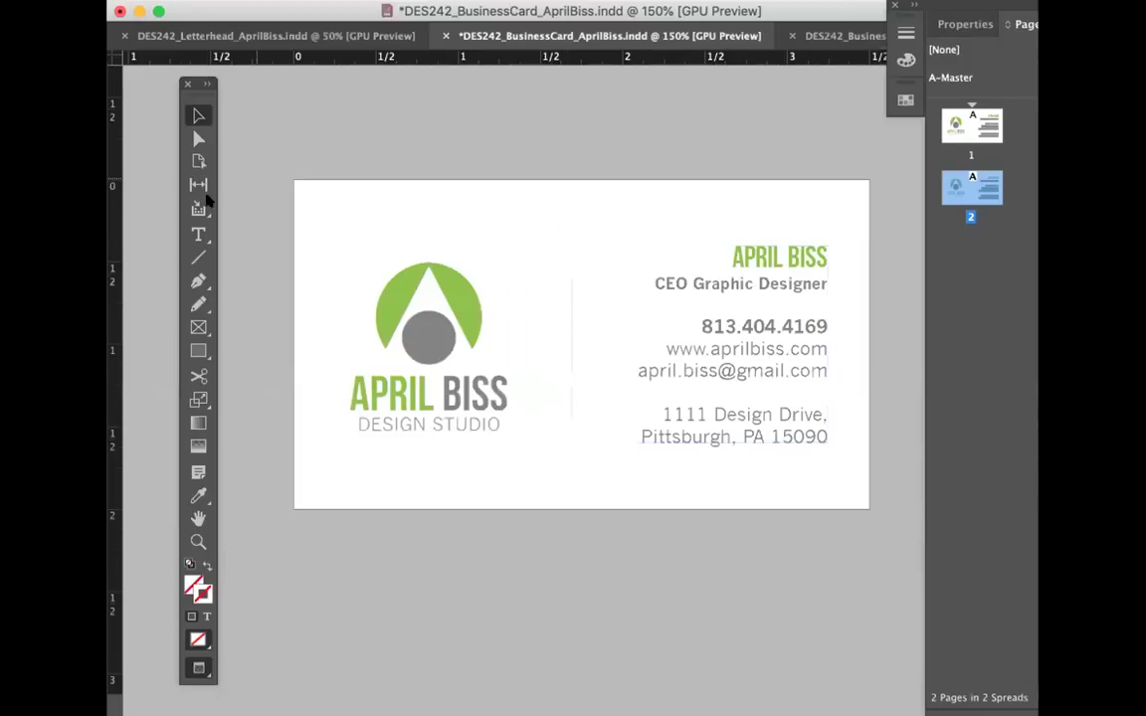
{"action": "left_click", "coordinate": [198, 234]}
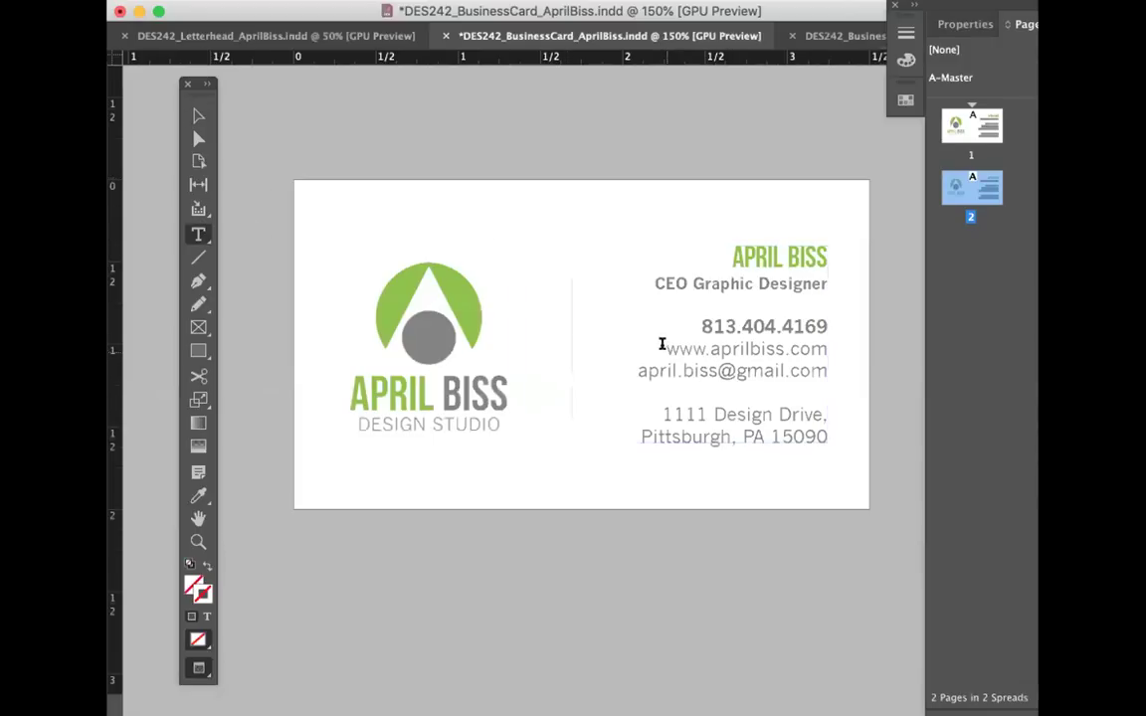
{"action": "left_click_drag", "start_coordinate": [661, 344], "coordinate": [834, 371]}
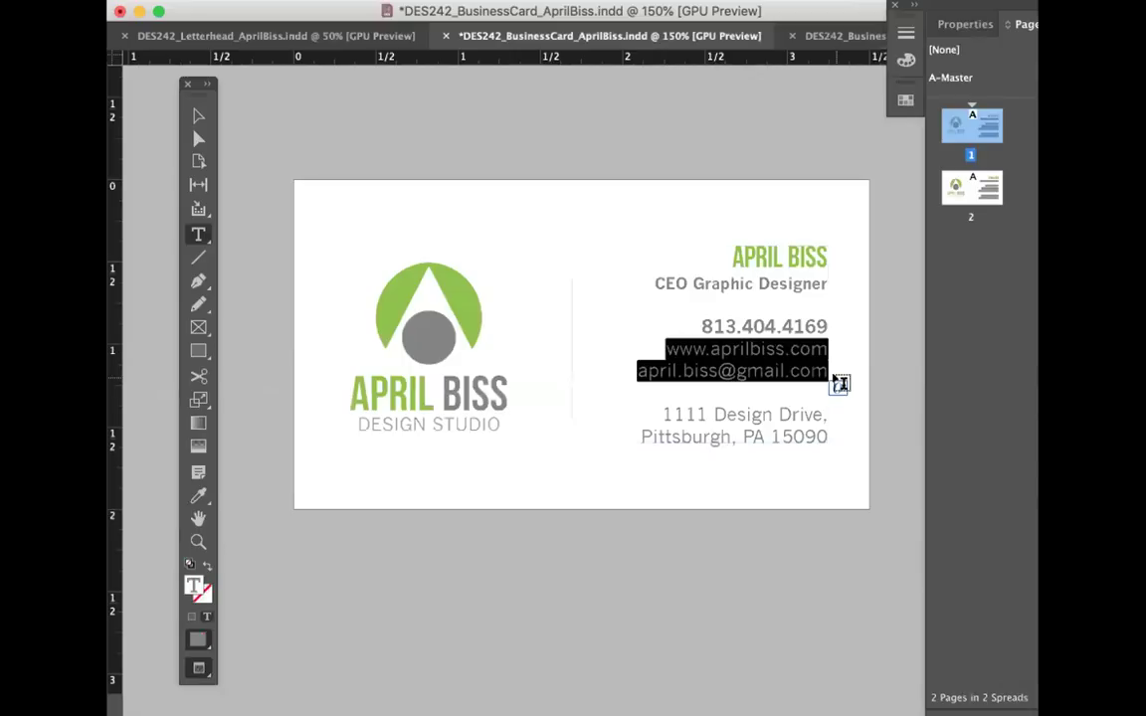
{"action": "scroll", "coordinate": [832, 538], "scroll_direction": "down", "scroll_amount": 3}
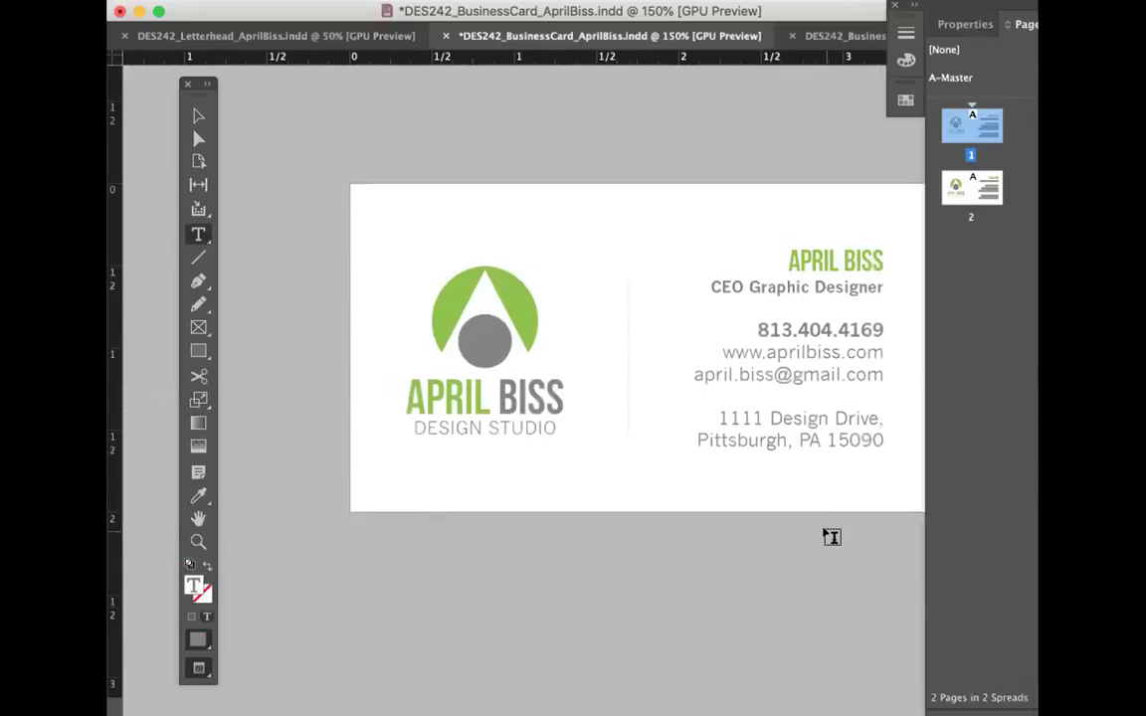
{"action": "scroll", "coordinate": [711, 430], "scroll_direction": "up", "scroll_amount": 1}
{"action": "triple_click", "coordinate": [716, 427]}
{"action": "scroll", "coordinate": [716, 430], "scroll_direction": "down", "scroll_amount": 4}
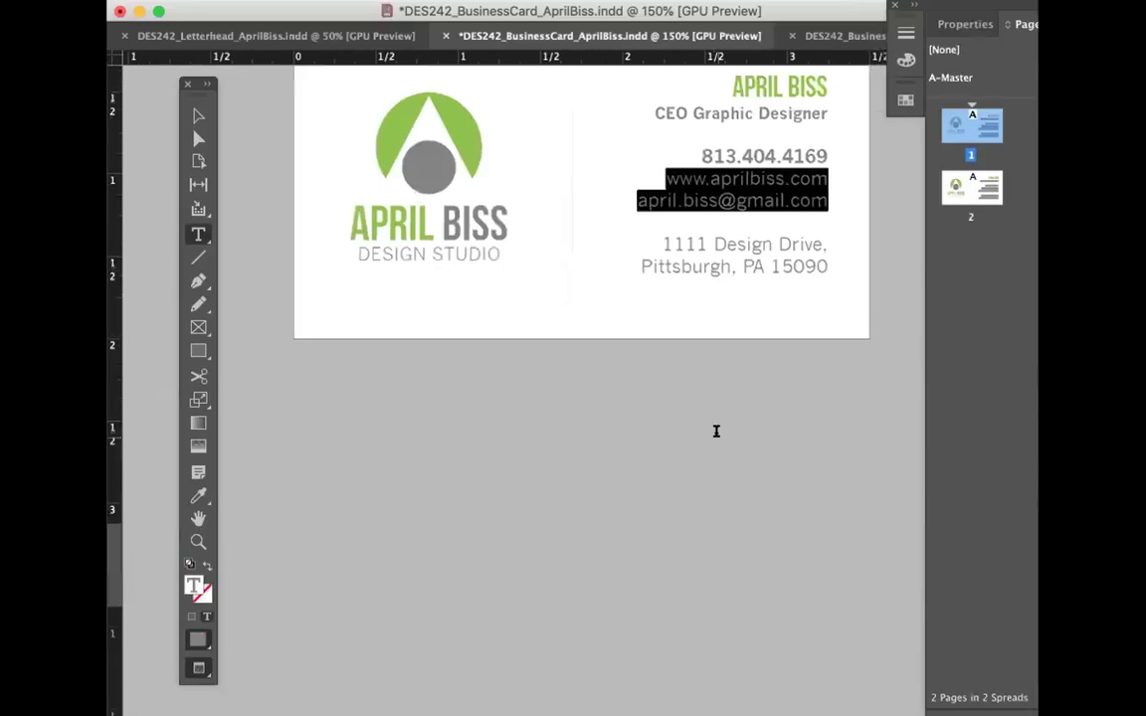
{"action": "scroll", "coordinate": [717, 430], "scroll_direction": "right", "scroll_amount": 1}
{"action": "scroll", "coordinate": [717, 430], "scroll_direction": "up", "scroll_amount": 3}
{"action": "key", "text": "BackSpace"}
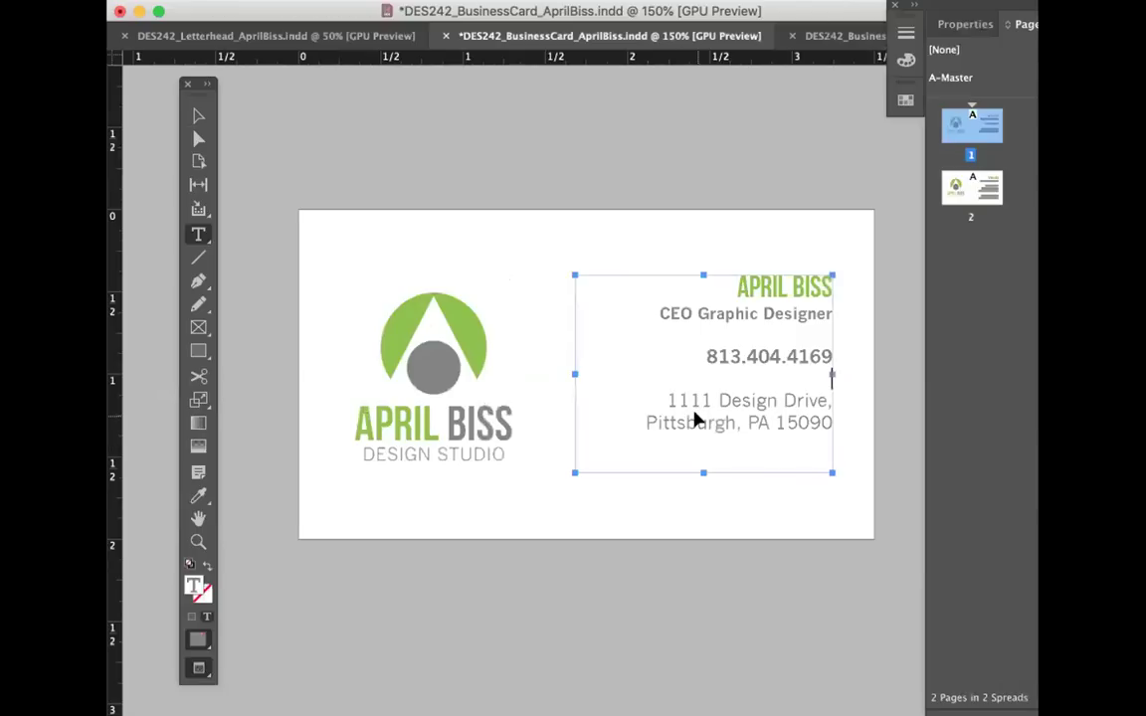
{"action": "key", "text": "super+z"}
Step: Cut the two address lines from the contact text on page 1
{"action": "left_click_drag", "start_coordinate": [659, 437], "coordinate": [854, 470]}
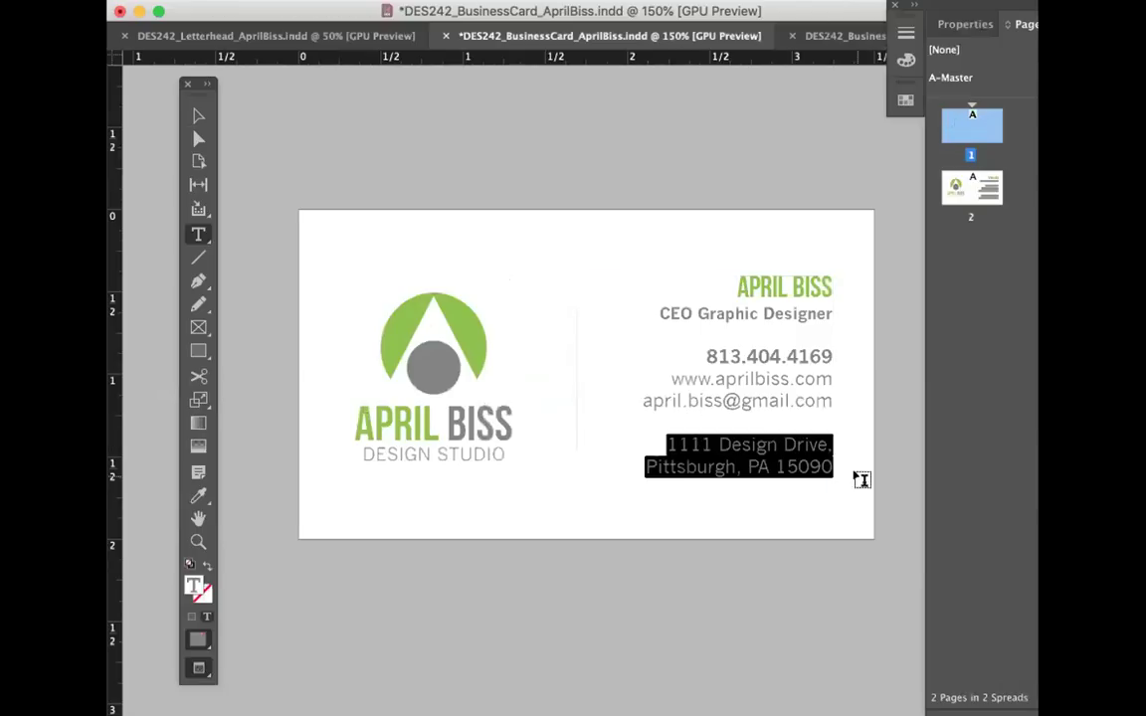
{"action": "key", "text": "BackSpace"}
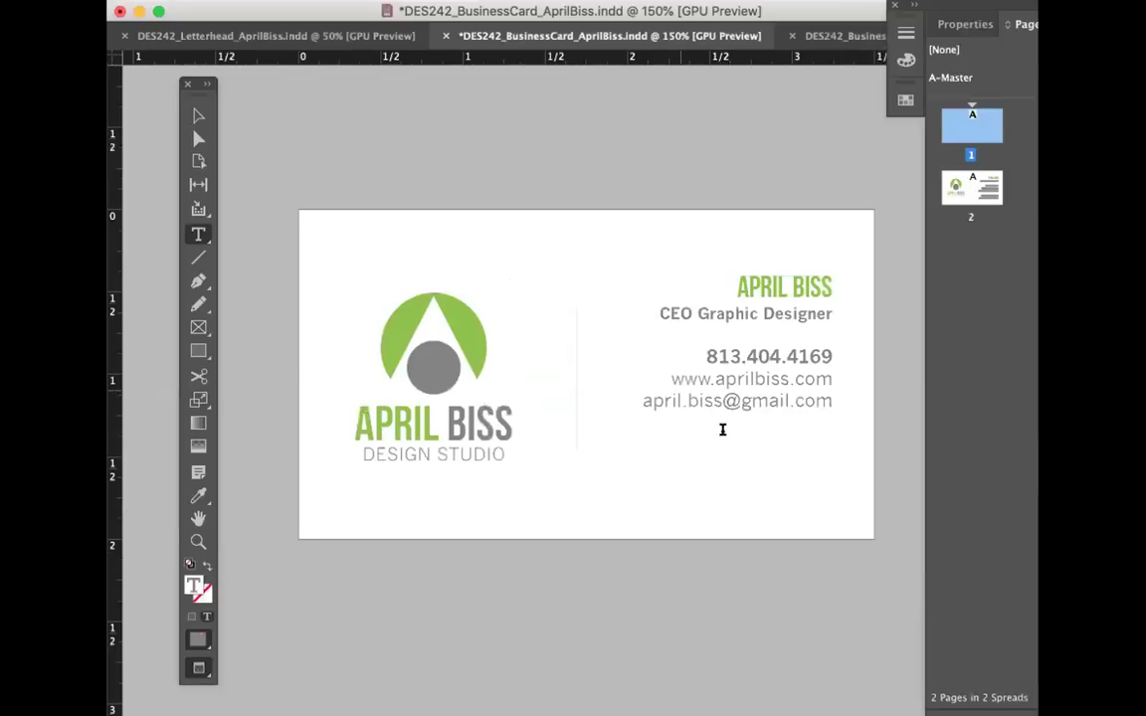
{"action": "key", "text": "super+z"}
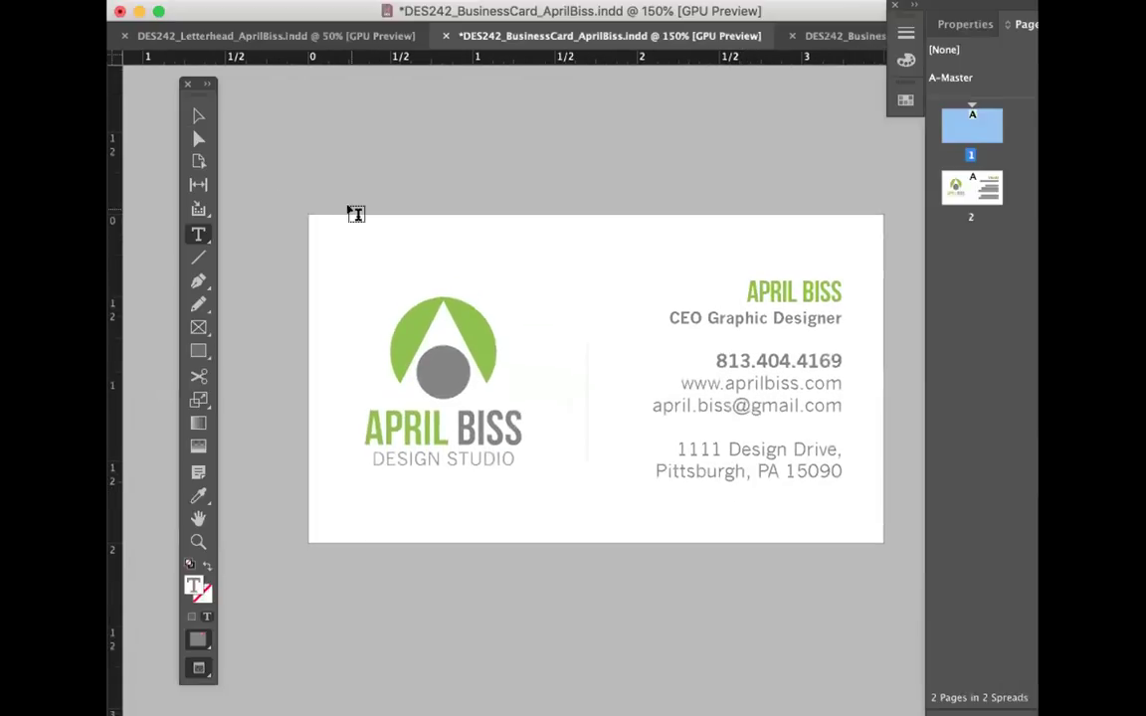
Step: Delete the contact text block and the divider line from page 2, keeping the logo
{"action": "left_click", "coordinate": [197, 116]}
{"action": "left_click_drag", "start_coordinate": [619, 239], "coordinate": [793, 517]}
{"action": "key", "text": "Delete"}
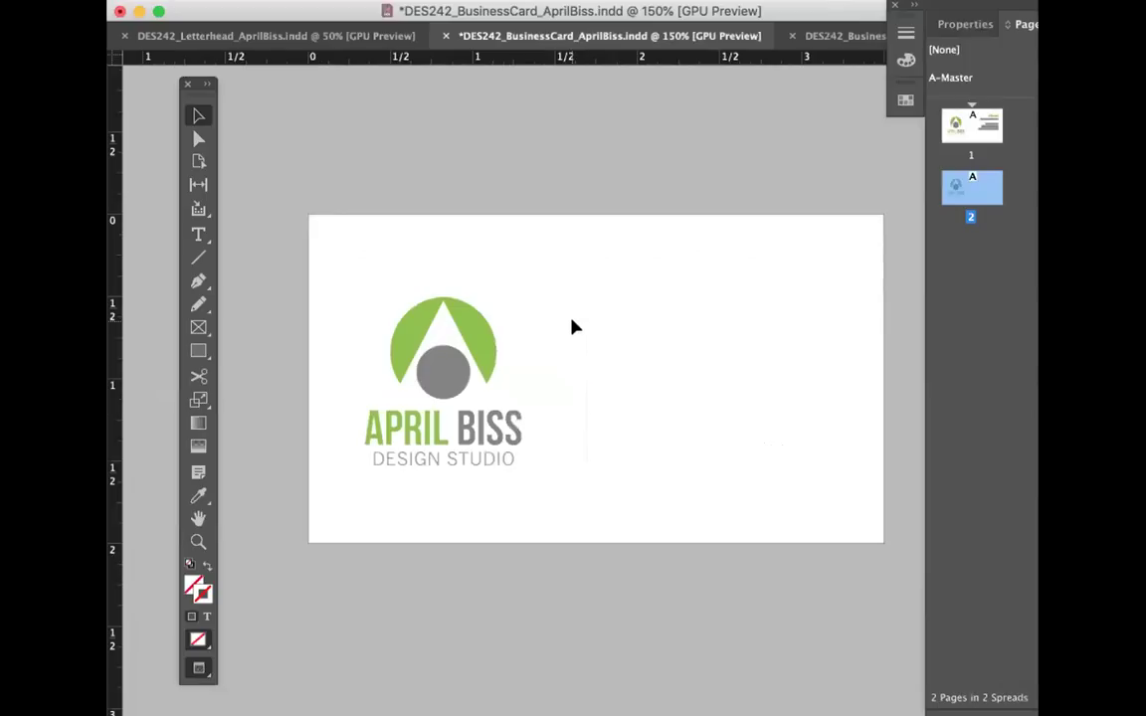
Step: Paste the address text onto page 2 and position it in the card's lower right area, level with the logo's wordmark
{"action": "key", "text": "ctrl+z"}
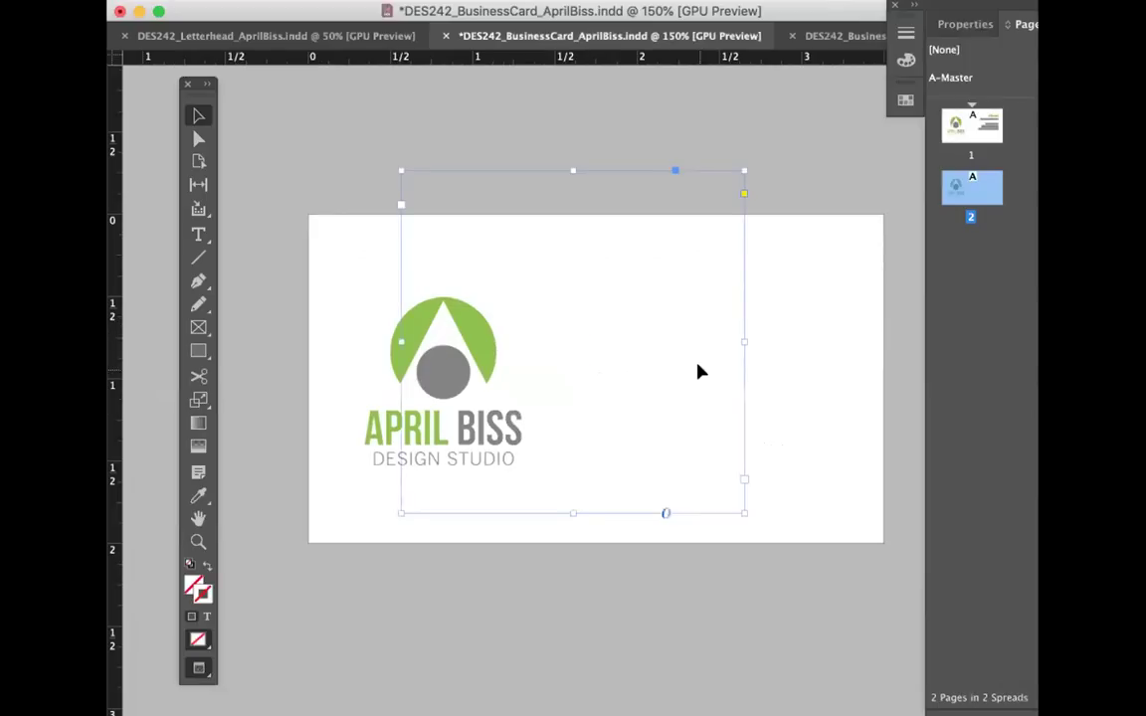
{"action": "key", "text": "ctrl+z"}
{"action": "left_click_drag", "start_coordinate": [715, 317], "coordinate": [714, 467]}
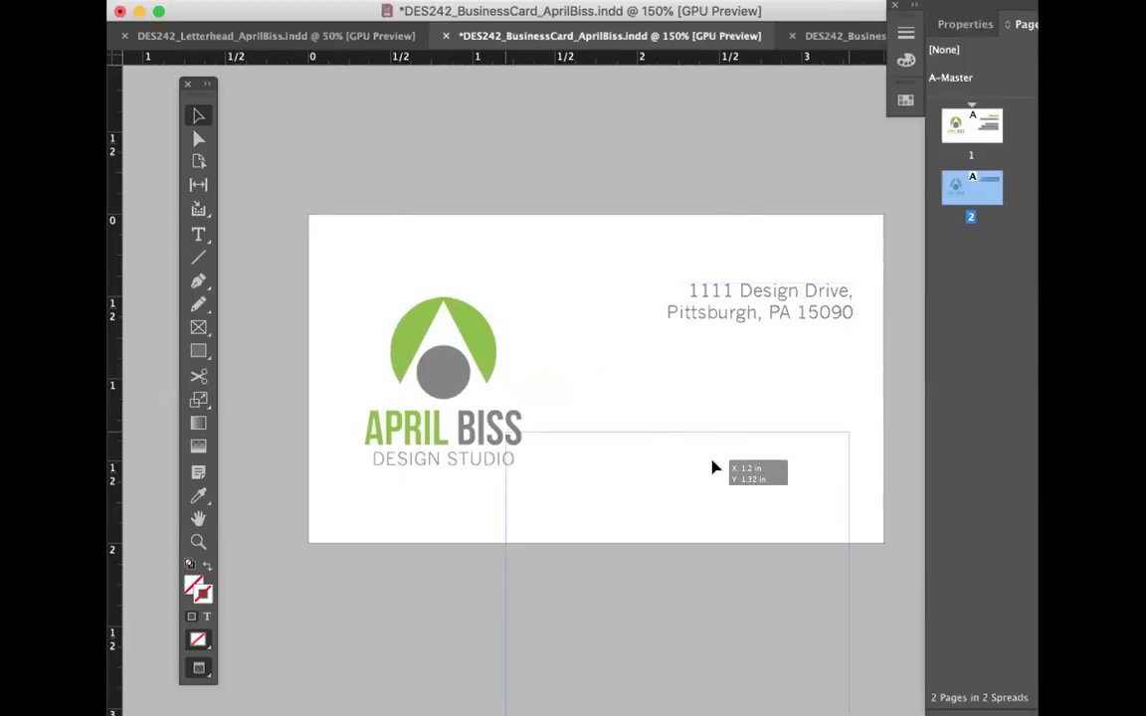
{"action": "left_click", "coordinate": [653, 366]}
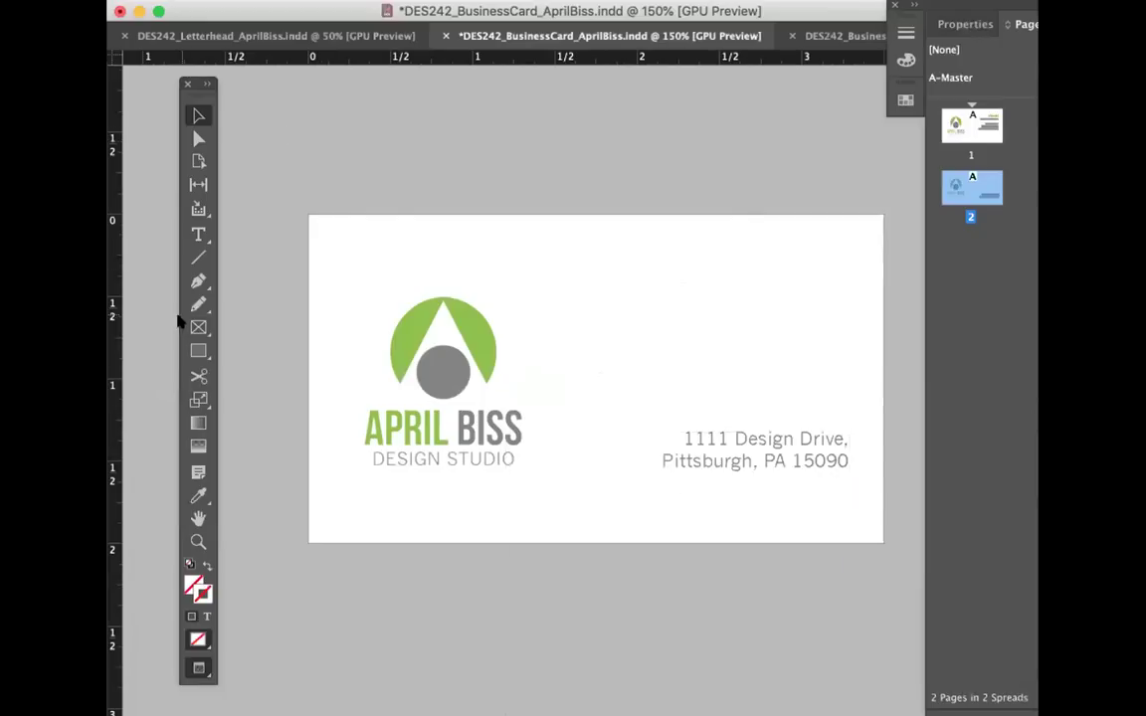
Step: Show the page 2 guides in Normal view and draw a rectangle covering the whole card out to the bleed
{"action": "key", "text": "m"}
{"action": "left_click", "coordinate": [196, 674]}
{"action": "left_click", "coordinate": [255, 565]}
{"action": "left_click_drag", "start_coordinate": [283, 197], "coordinate": [901, 563]}
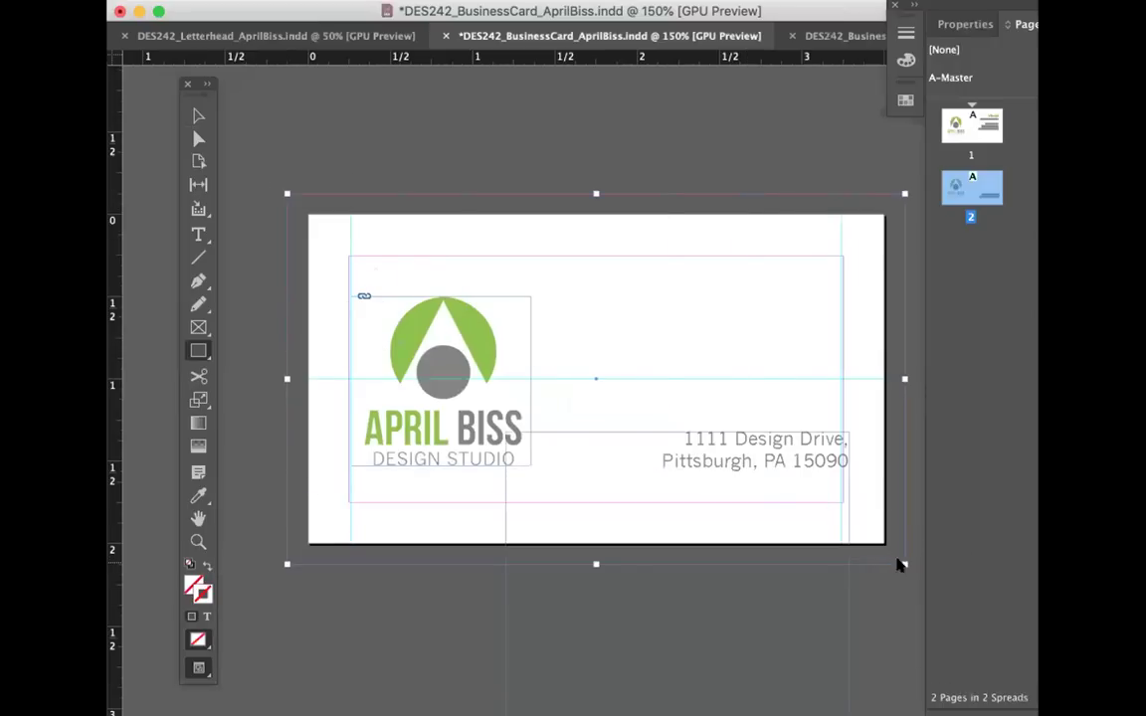
Step: Sample the logo's green with the Eyedropper and apply it as the rectangle's fill with no stroke
{"action": "left_click", "coordinate": [198, 497]}
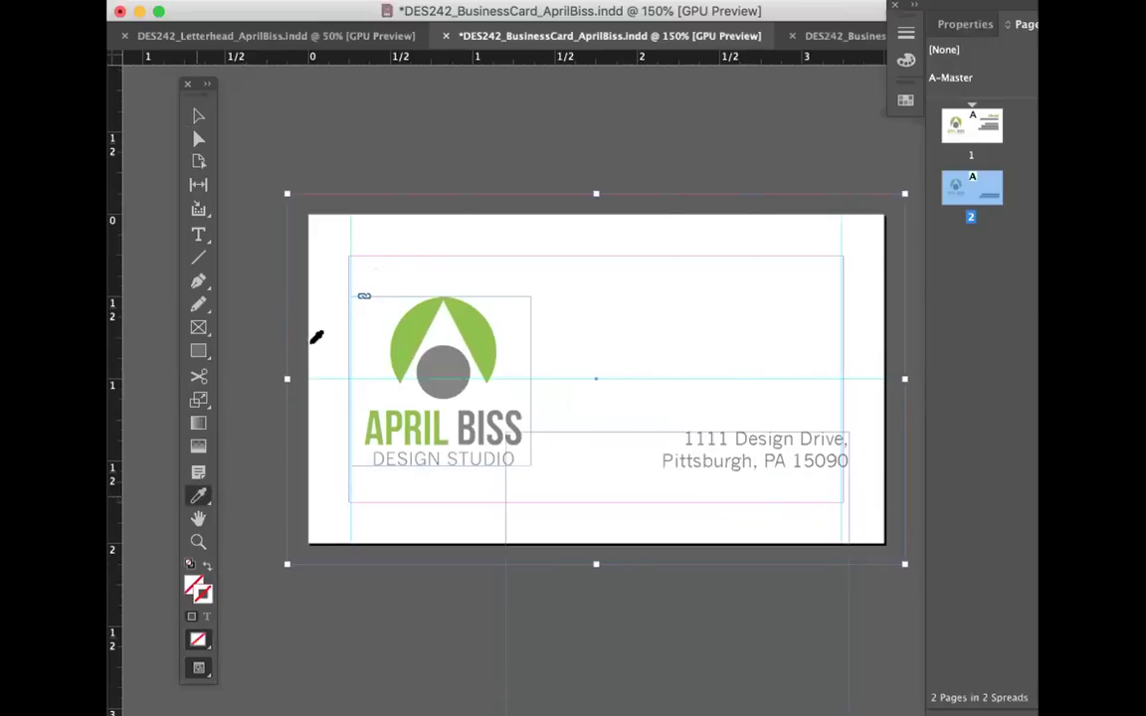
{"action": "left_click", "coordinate": [421, 310]}
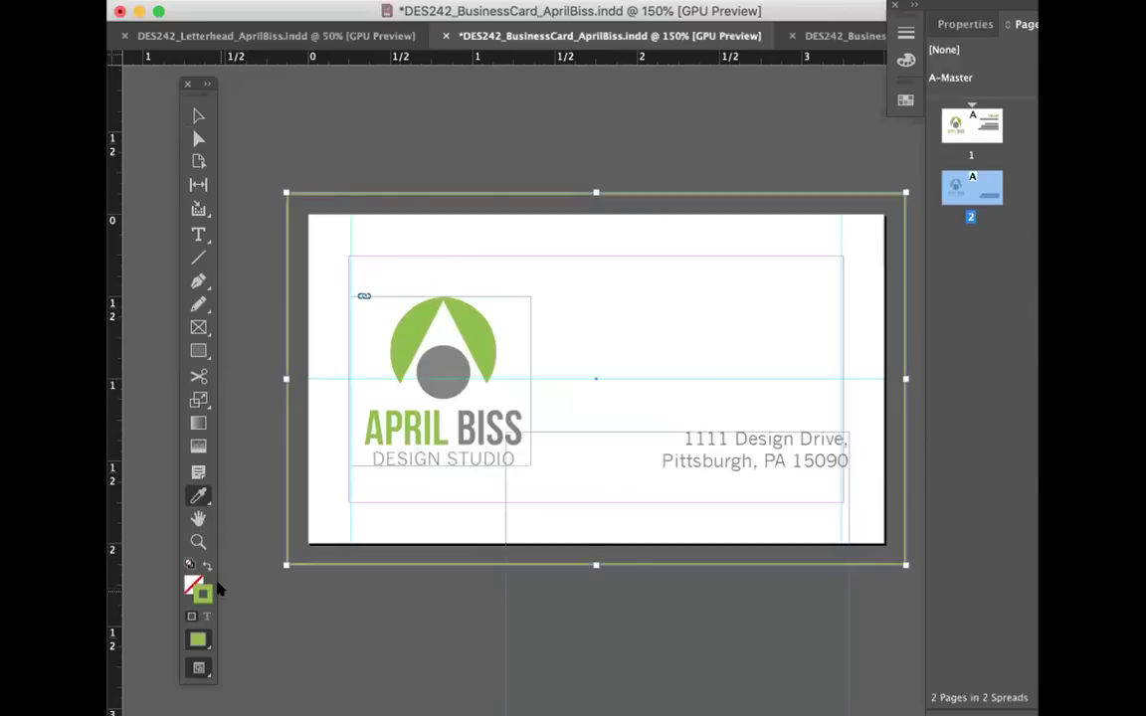
{"action": "left_click", "coordinate": [206, 565]}
Step: Send the green rectangle to the back, behind the logo and address
{"action": "left_click", "coordinate": [197, 116]}
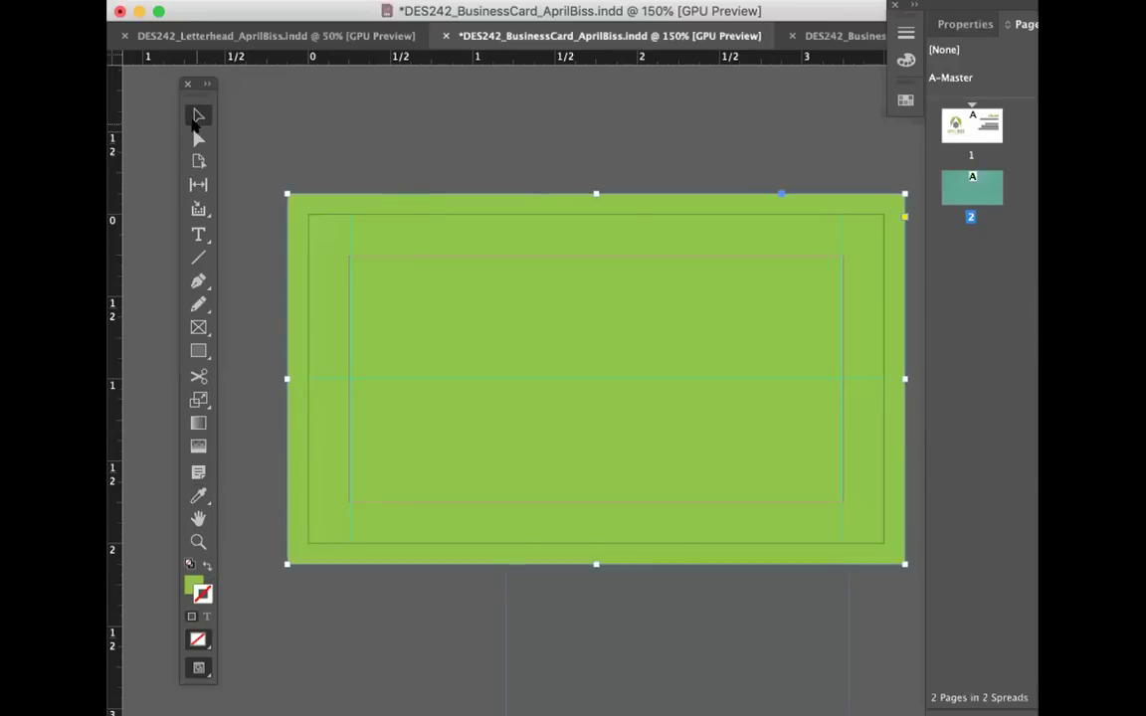
{"action": "left_click", "coordinate": [314, 0]}
{"action": "mouse_move", "coordinate": [430, 0]}
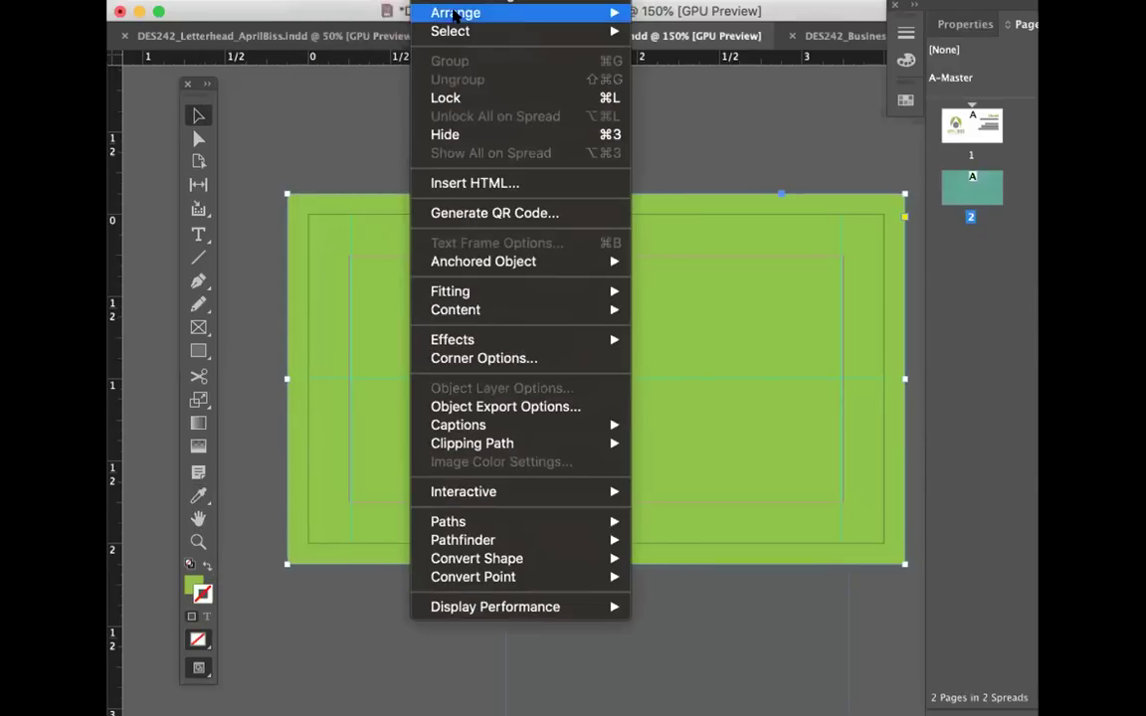
{"action": "left_click", "coordinate": [686, 68]}
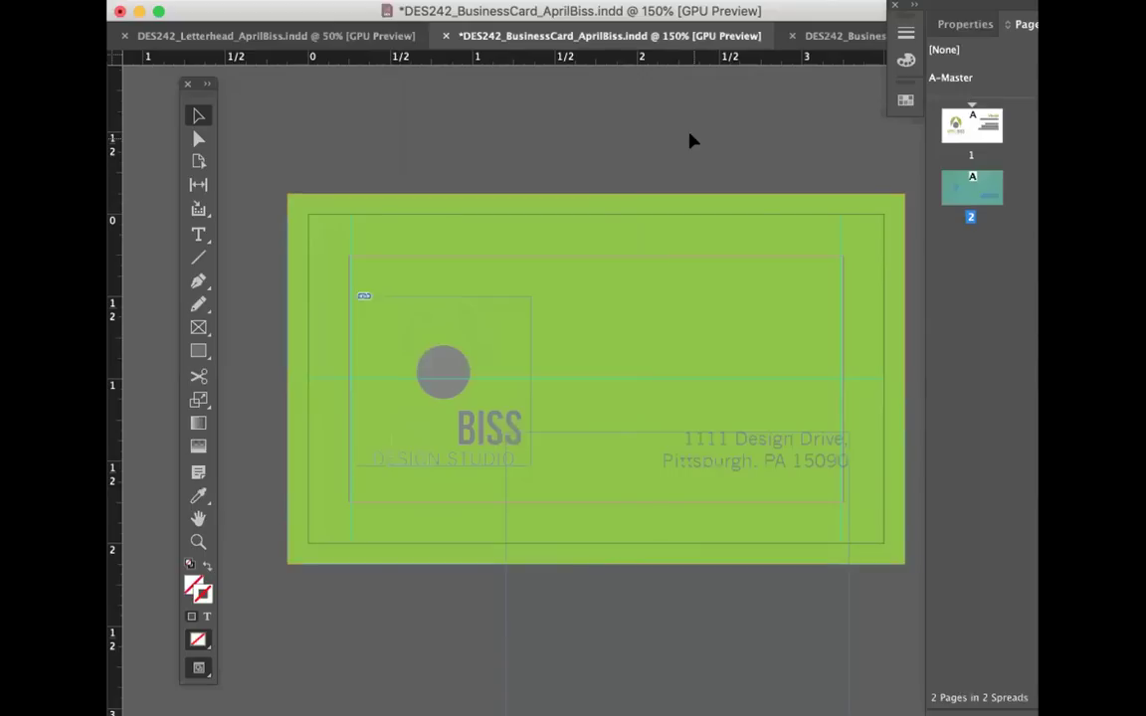
Step: Look through the Assign 4 Demo folder for a logo image suited to replacing the selected logo on the green background
{"action": "left_click", "coordinate": [483, 370]}
{"action": "key", "text": "super+d"}
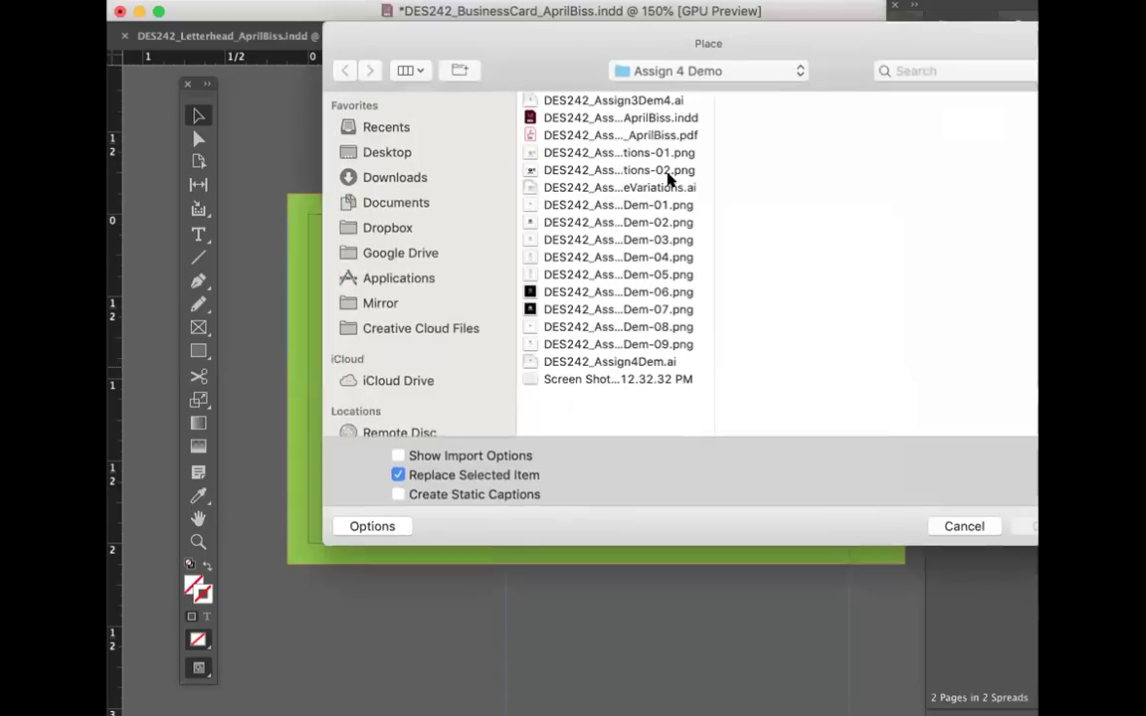
{"action": "left_click", "coordinate": [542, 153]}
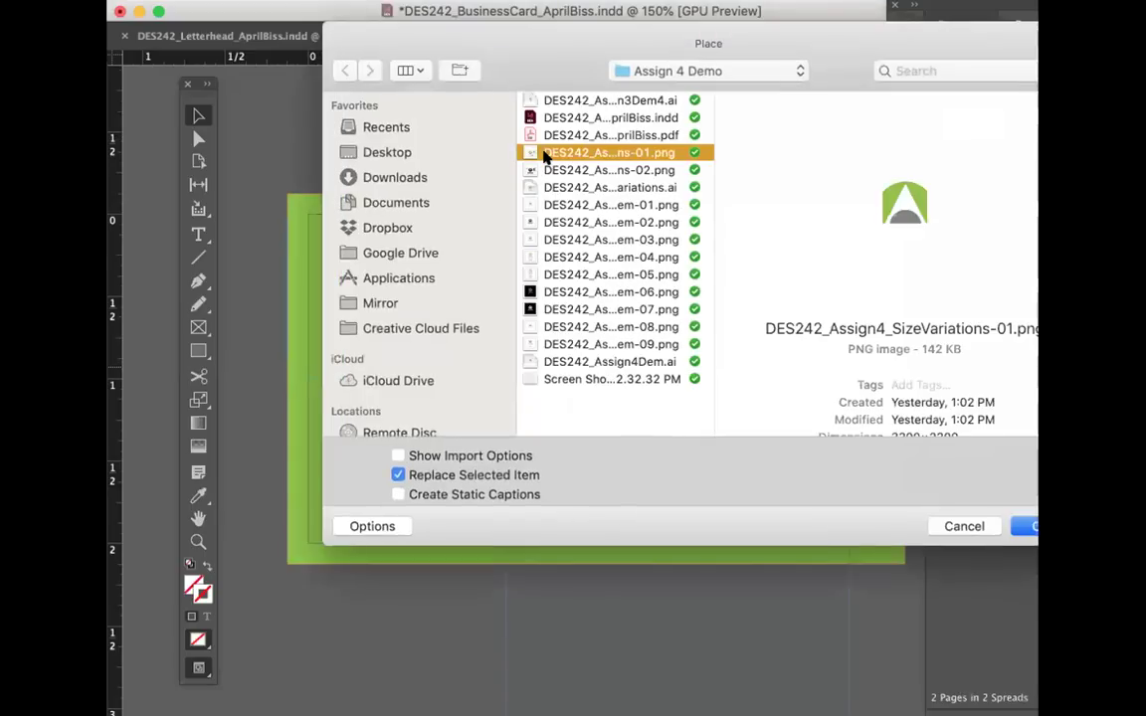
{"action": "key", "text": "Down"}
{"action": "key", "text": "Down"}
{"action": "key", "text": "Down"}
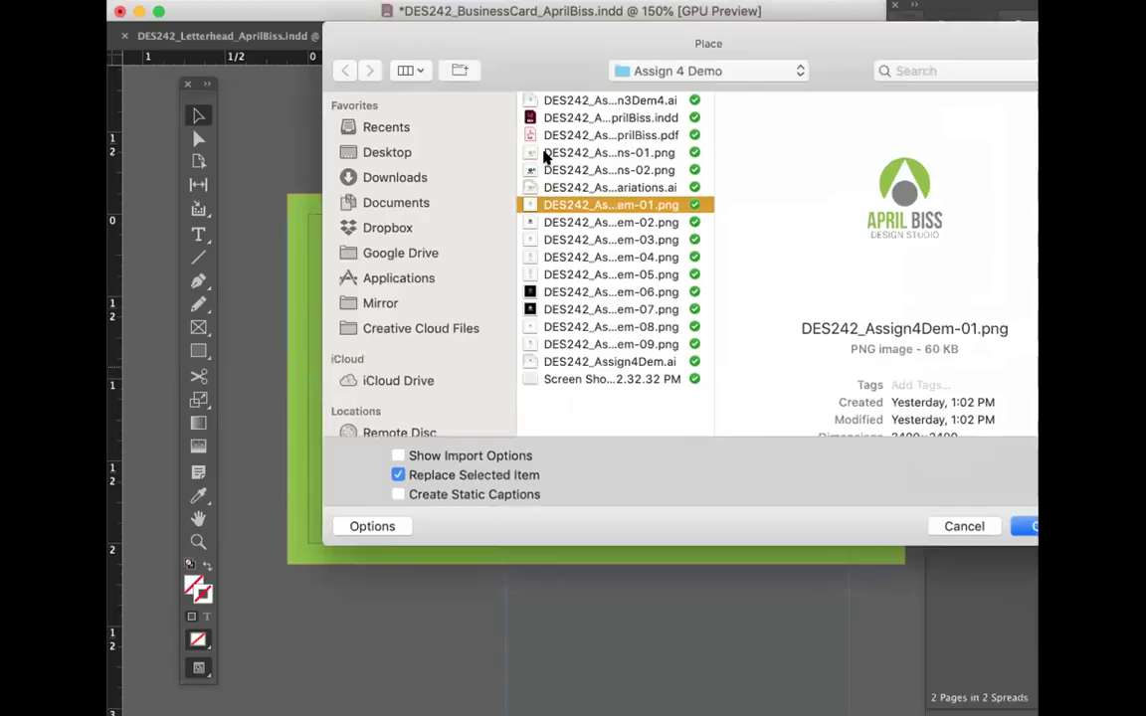
{"action": "key", "text": "Down"}
{"action": "key", "text": "Down"}
{"action": "key", "text": "Down"}
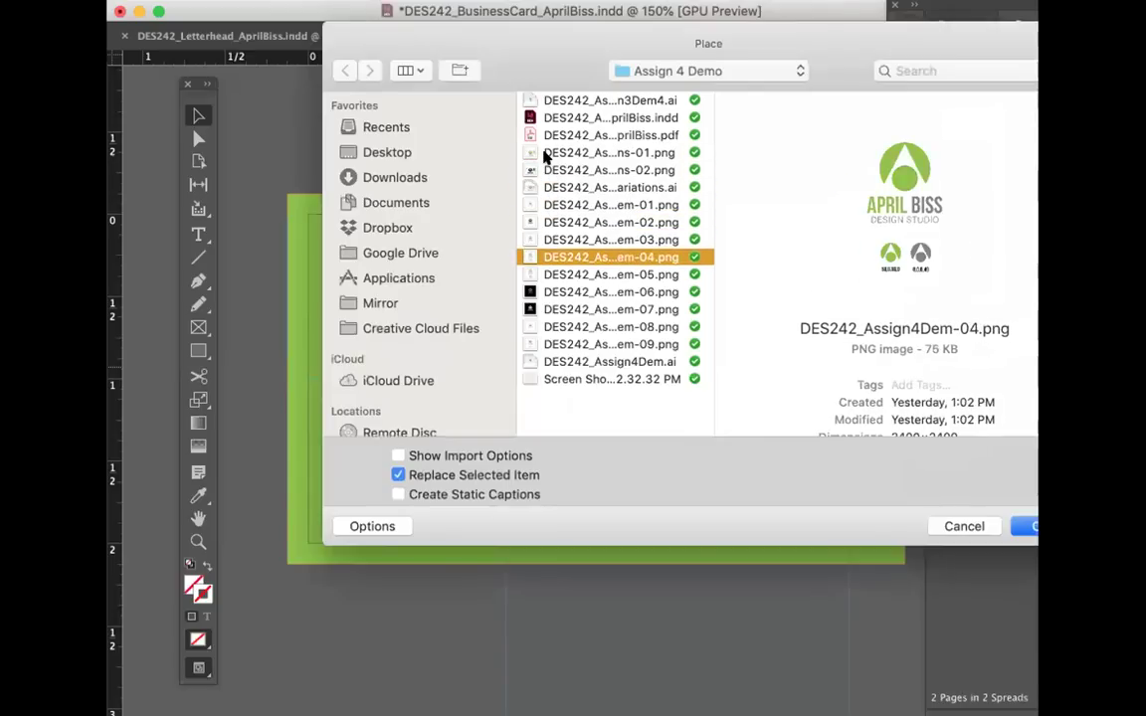
{"action": "key", "text": "Down"}
{"action": "key", "text": "Down"}
{"action": "key", "text": "Down"}
{"action": "key", "text": "Down"}
{"action": "key", "text": "Down"}
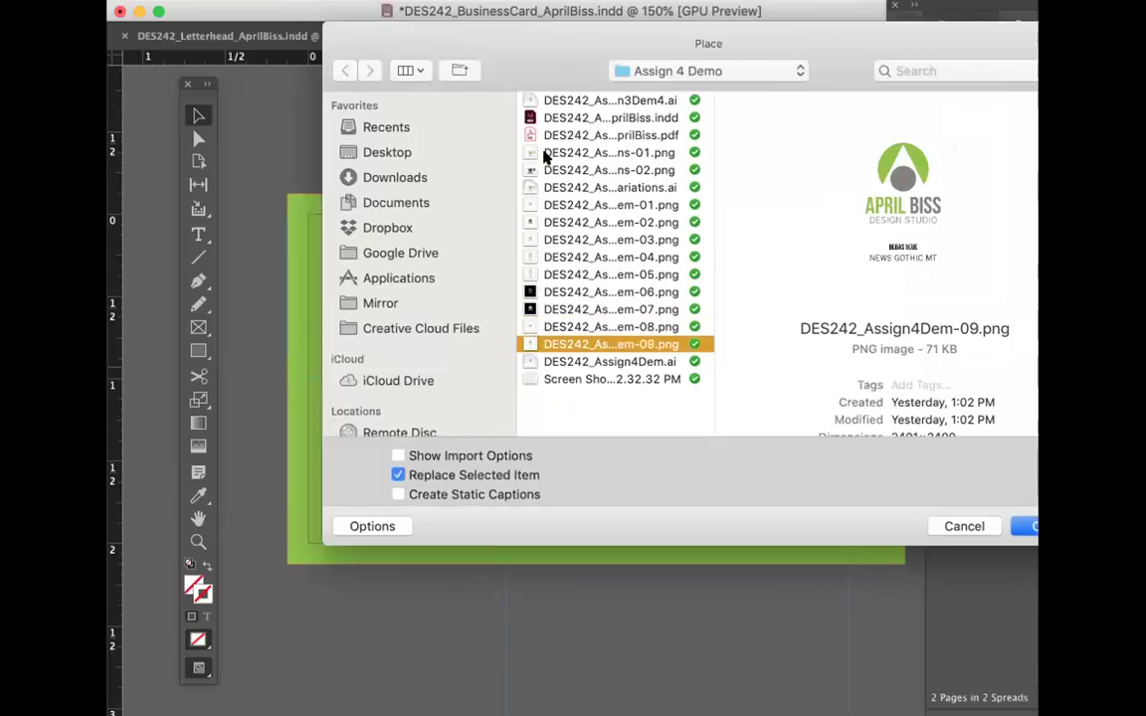
{"action": "key", "text": "Down"}
{"action": "key", "text": "Down"}
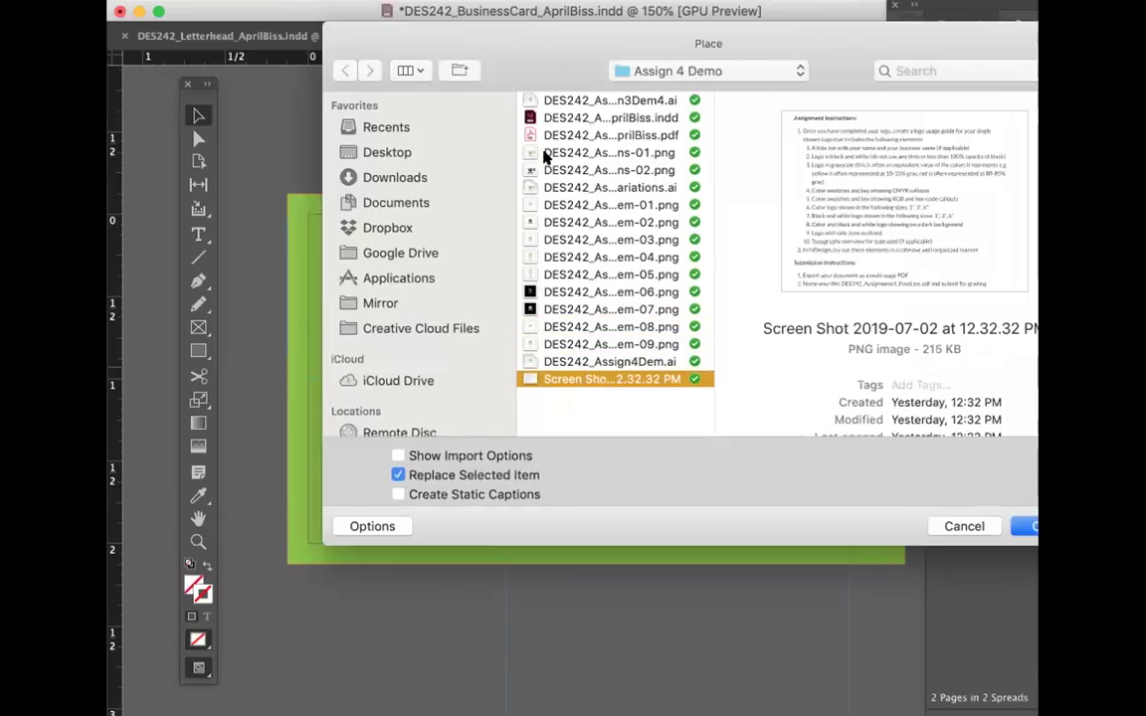
{"action": "key", "text": "Up"}
{"action": "key", "text": "Up"}
{"action": "key", "text": "Up"}
{"action": "key", "text": "Up"}
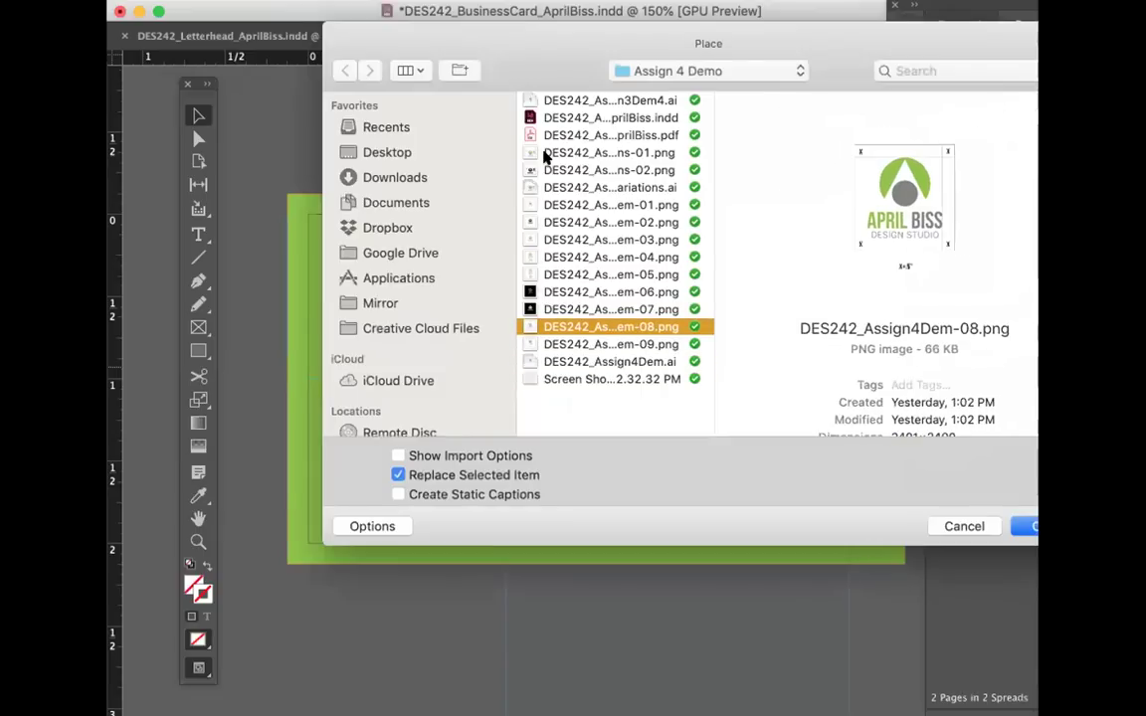
{"action": "key", "text": "Up"}
{"action": "key", "text": "Down"}
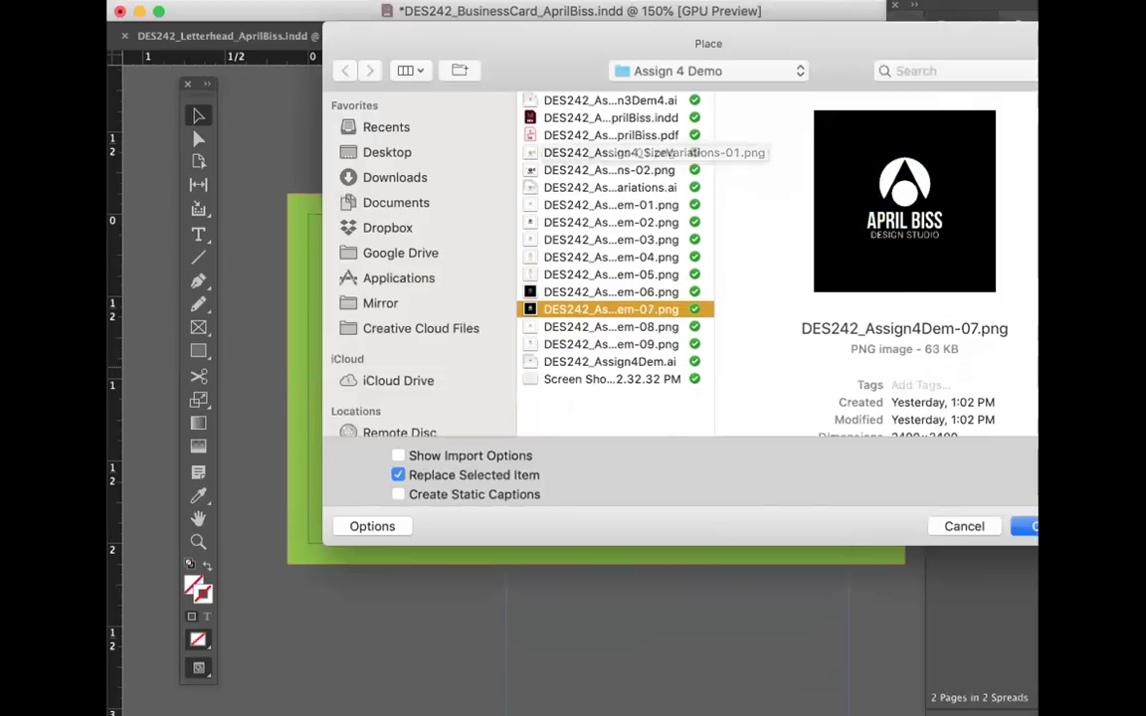
{"action": "left_click", "coordinate": [961, 526]}
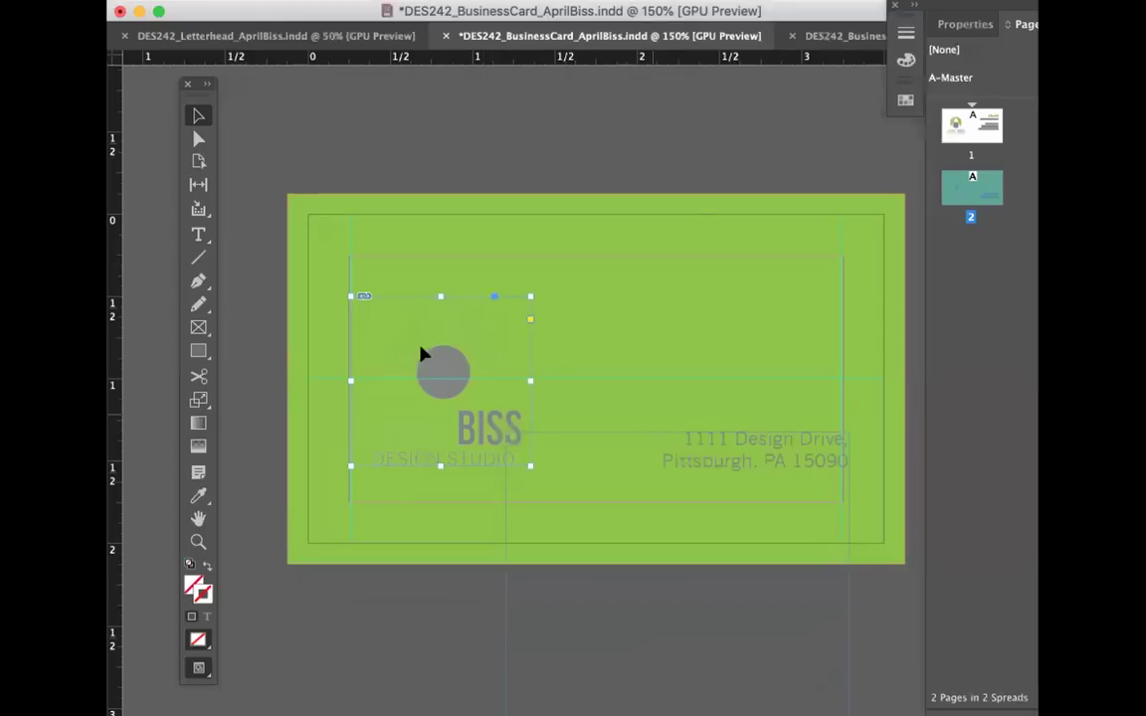
Step: Switch to Illustrator and bring the full-color logo on Artboard 1 into close view
{"action": "key", "text": "Tab"}
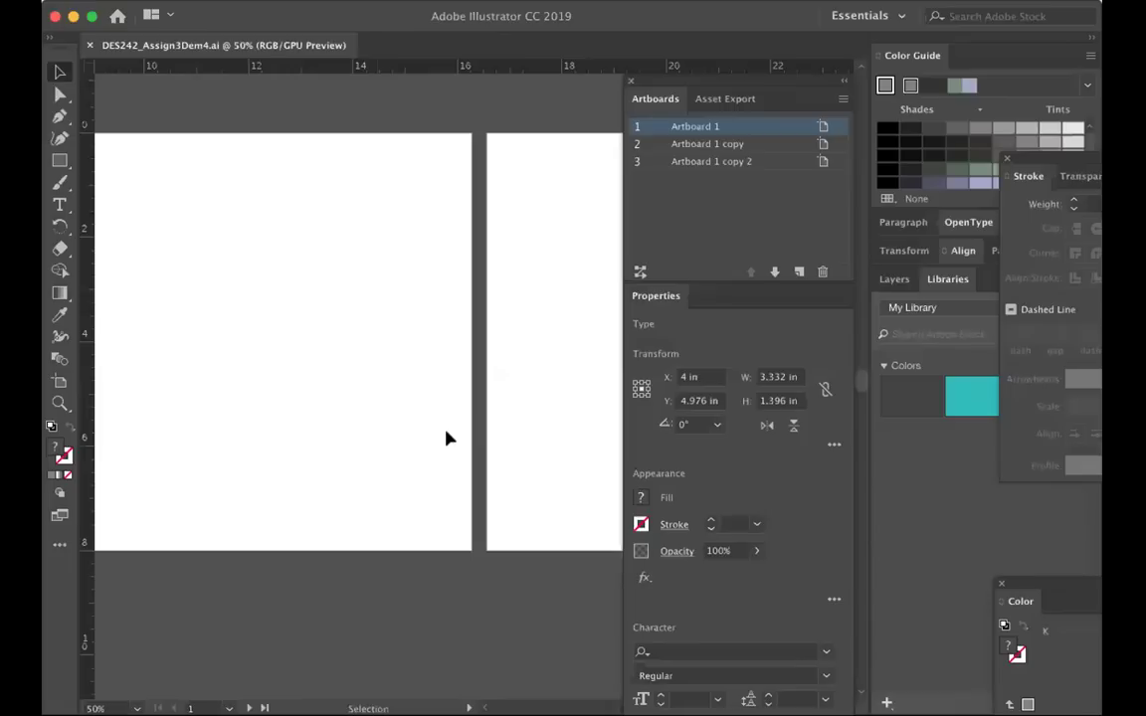
{"action": "left_click", "coordinate": [445, 438]}
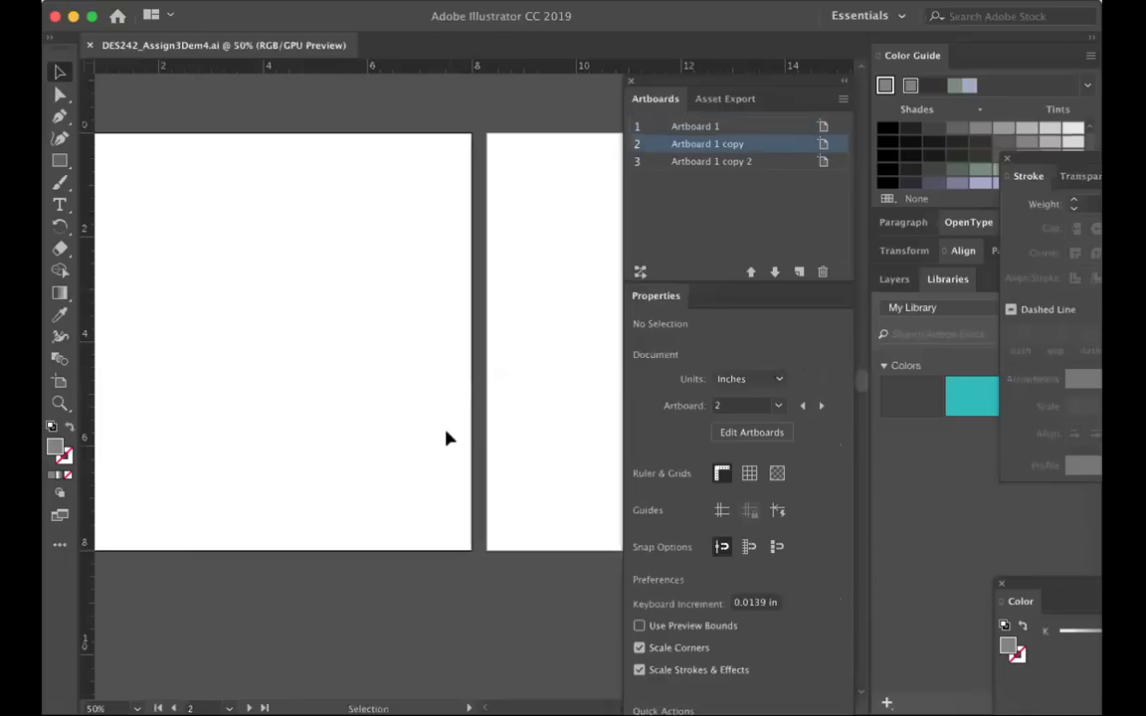
{"action": "scroll", "coordinate": [445, 437], "scroll_direction": "down", "scroll_amount": 3}
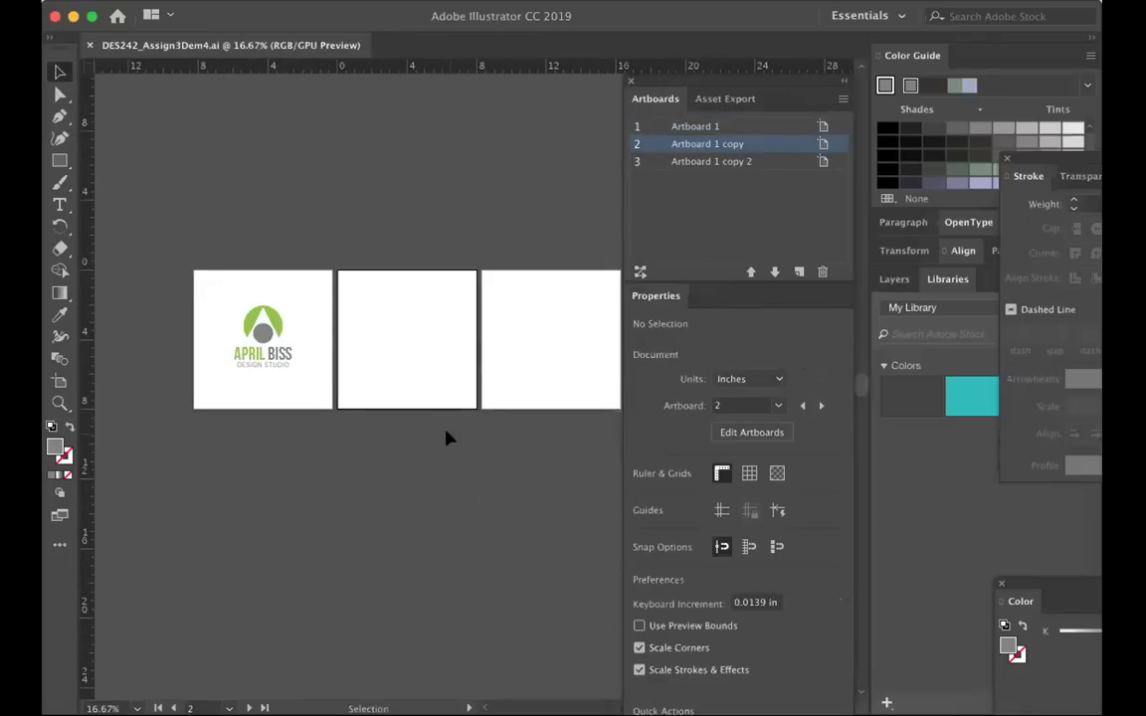
{"action": "left_click", "coordinate": [59, 403]}
{"action": "left_click", "coordinate": [233, 383]}
{"action": "left_click", "coordinate": [542, 339]}
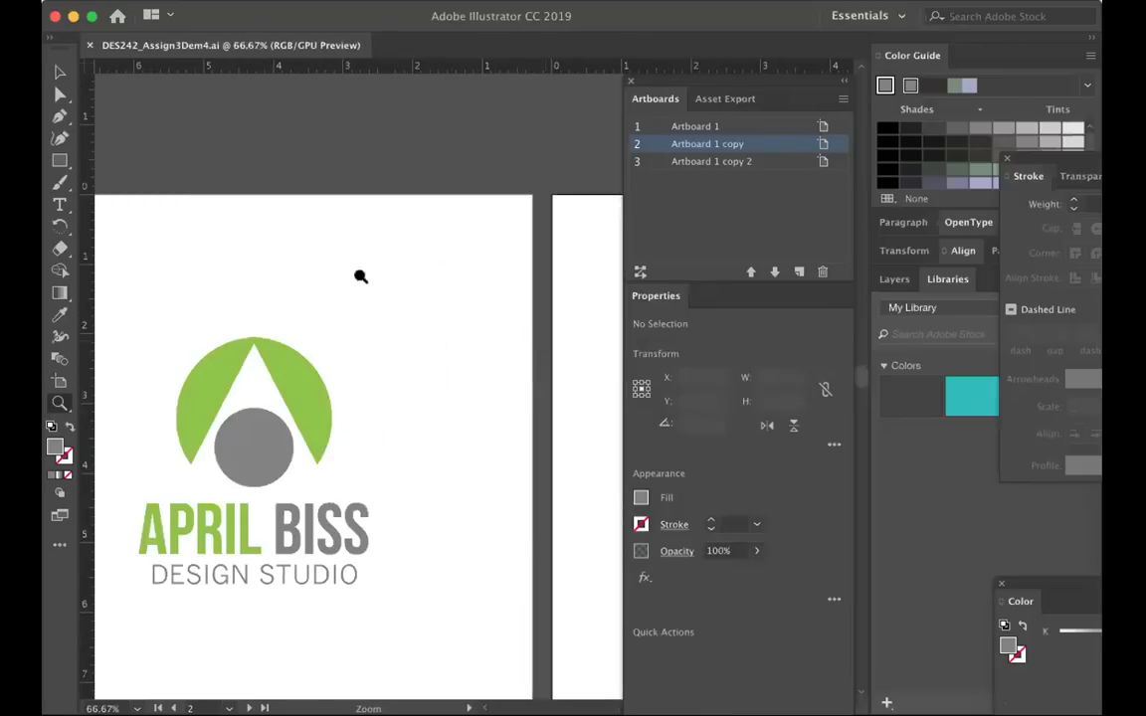
{"action": "scroll", "coordinate": [217, 161], "scroll_direction": "down", "scroll_amount": 2}
{"action": "left_click", "coordinate": [59, 76]}
{"action": "left_click", "coordinate": [489, 665]}
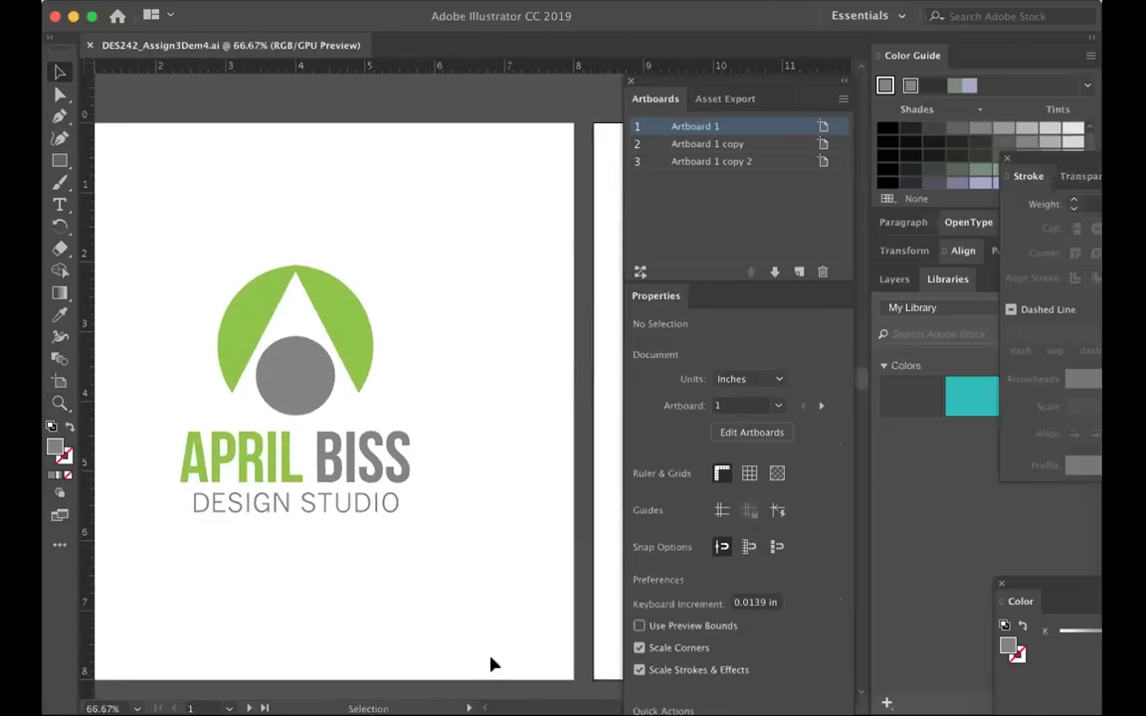
Step: Duplicate the entire logo from Artboard 1 and position the copy near the middle of the Artboard 1 copy artboard
{"action": "key", "text": "super+a"}
{"action": "scroll", "coordinate": [489, 565], "scroll_direction": "right", "scroll_amount": 5}
{"action": "scroll", "coordinate": [484, 573], "scroll_direction": "right", "scroll_amount": 3}
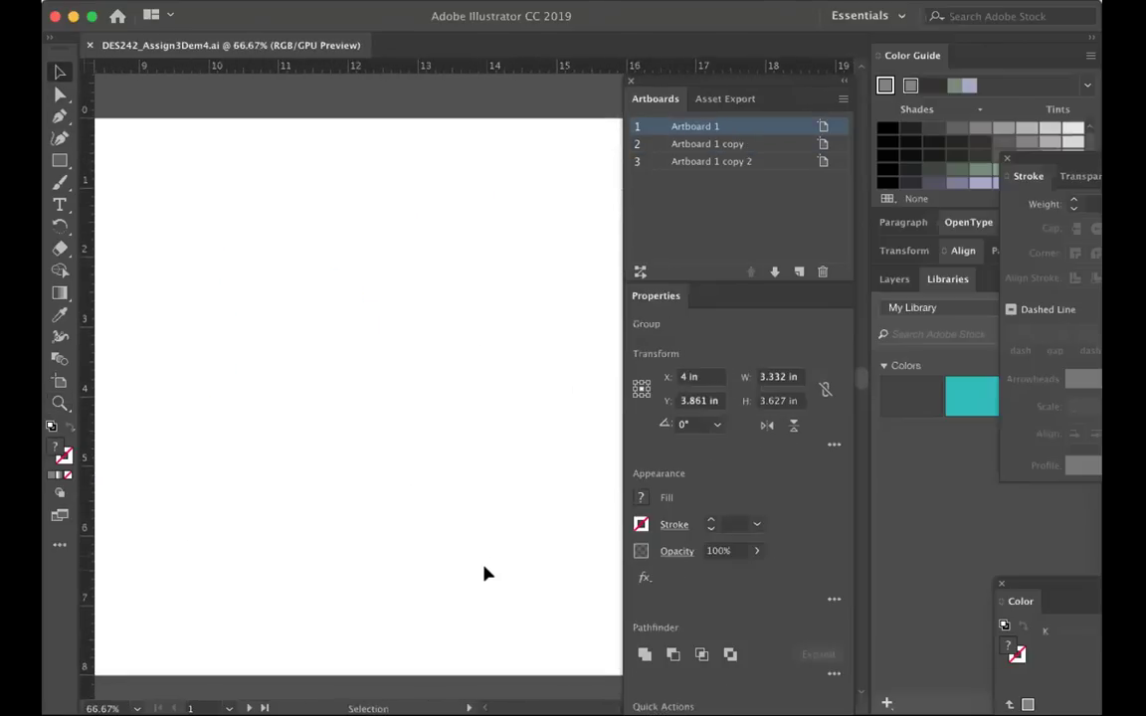
{"action": "key", "text": "super+v"}
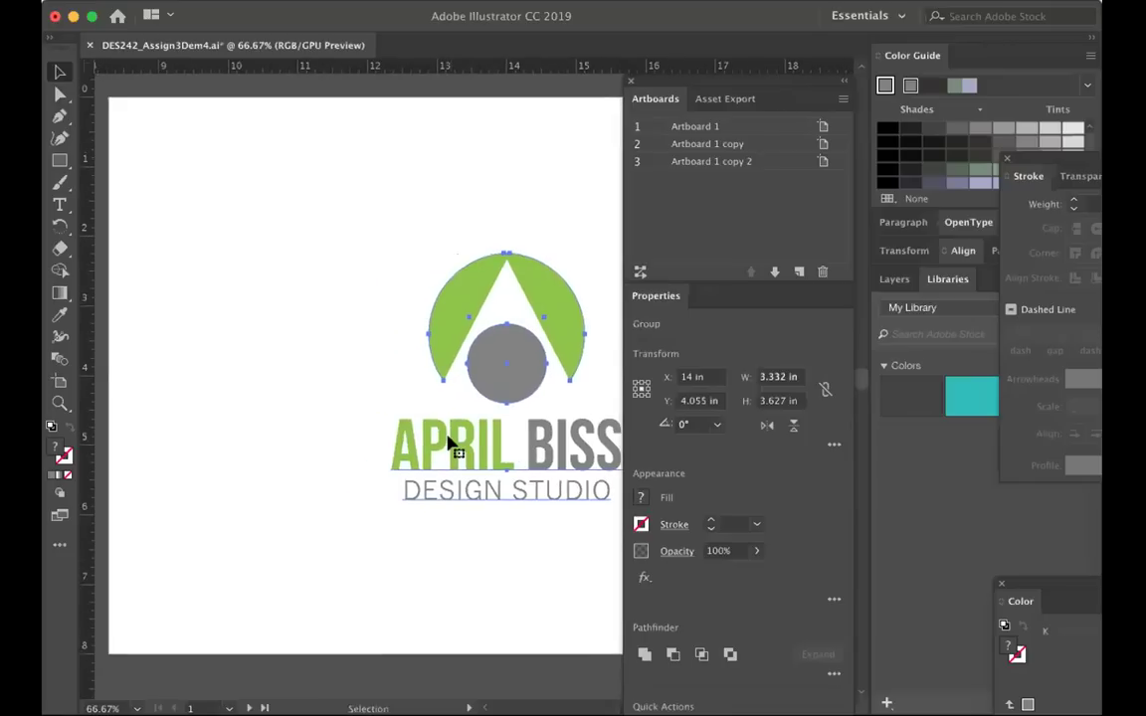
{"action": "key", "text": "super+minus"}
{"action": "left_click", "coordinate": [443, 374]}
{"action": "left_click_drag", "start_coordinate": [442, 374], "coordinate": [386, 378]}
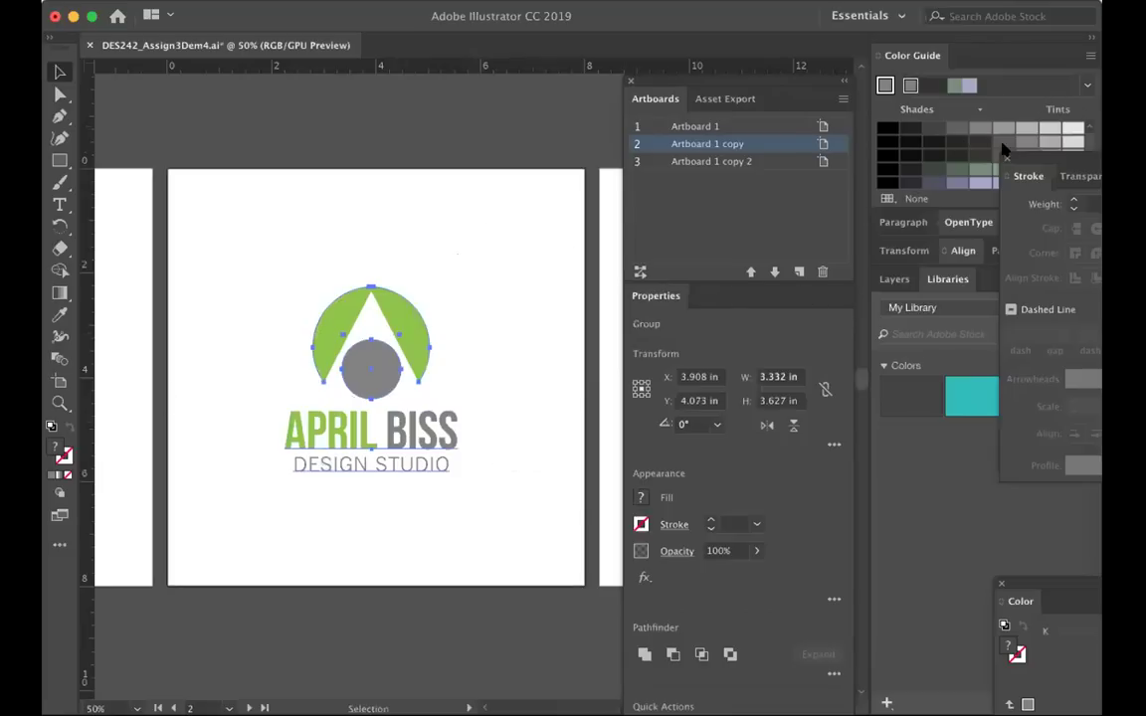
Step: Fill the duplicated logo with white and delete the unused Artboard 1 copy 2 artboard
{"action": "left_click_drag", "start_coordinate": [1061, 157], "coordinate": [1002, 287]}
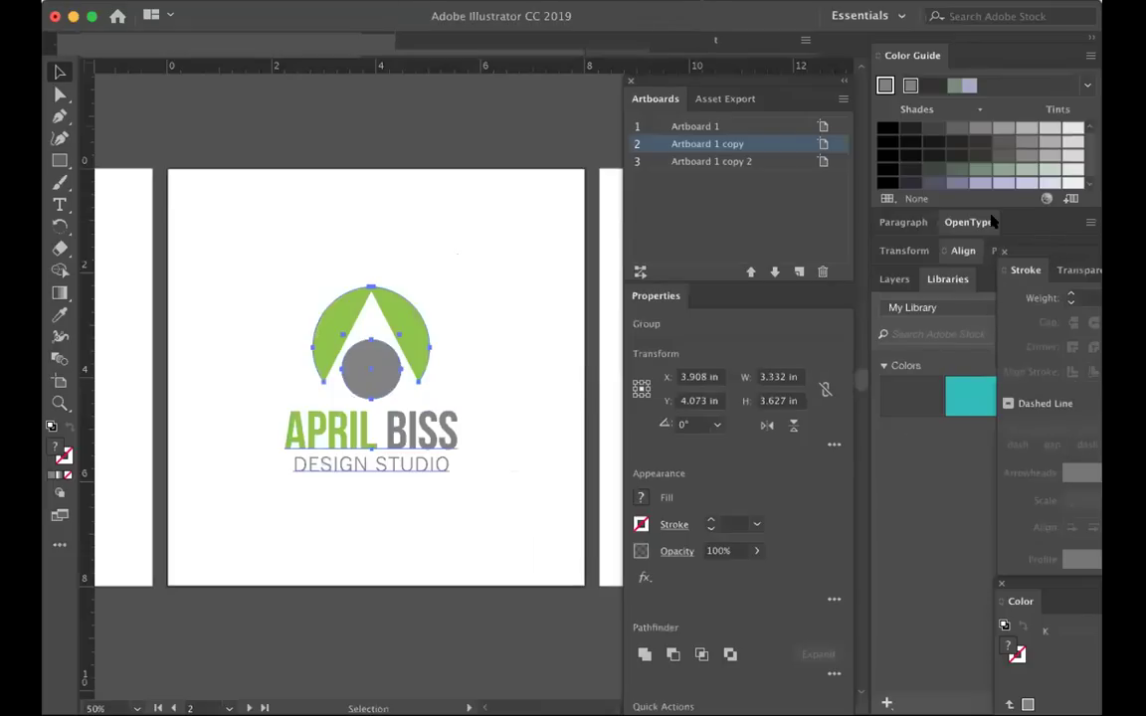
{"action": "left_click_drag", "start_coordinate": [1034, 582], "coordinate": [843, 382]}
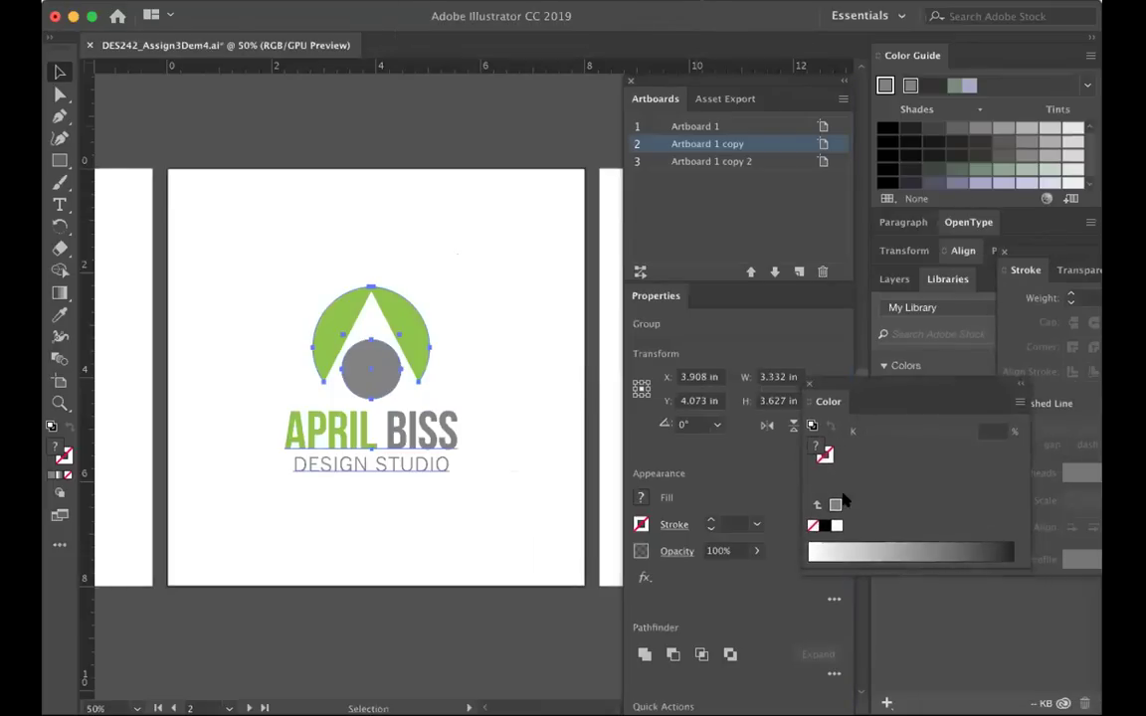
{"action": "key", "text": "ctrl+z"}
{"action": "left_click", "coordinate": [448, 289]}
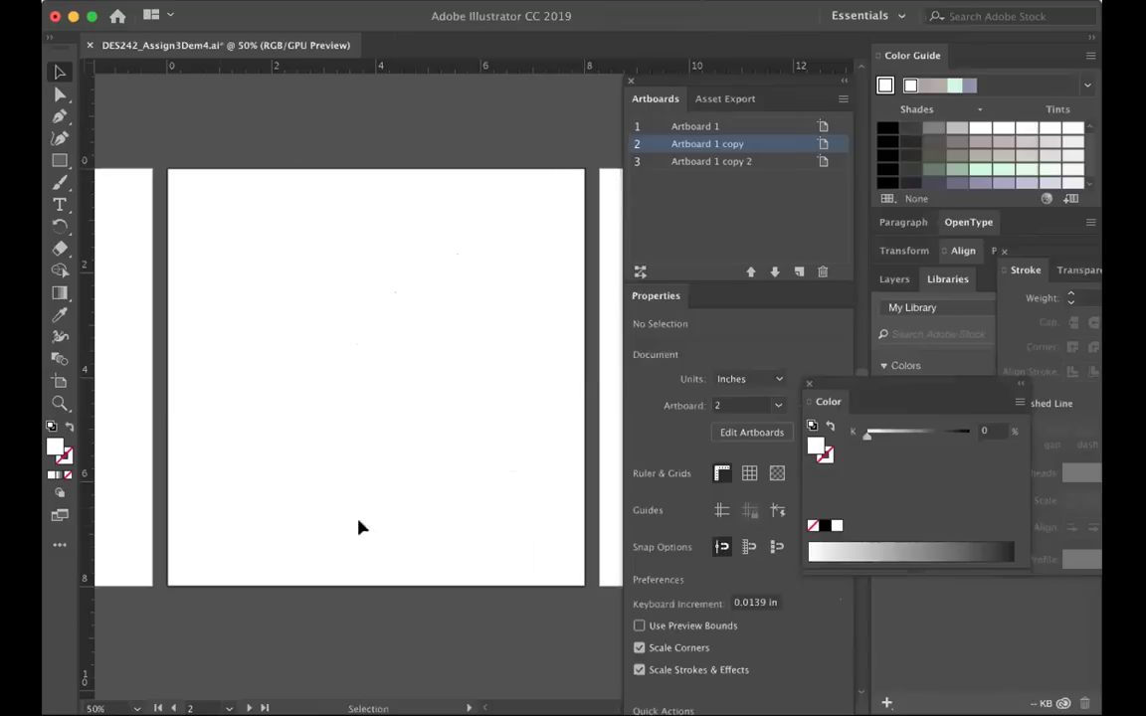
{"action": "left_click", "coordinate": [742, 161]}
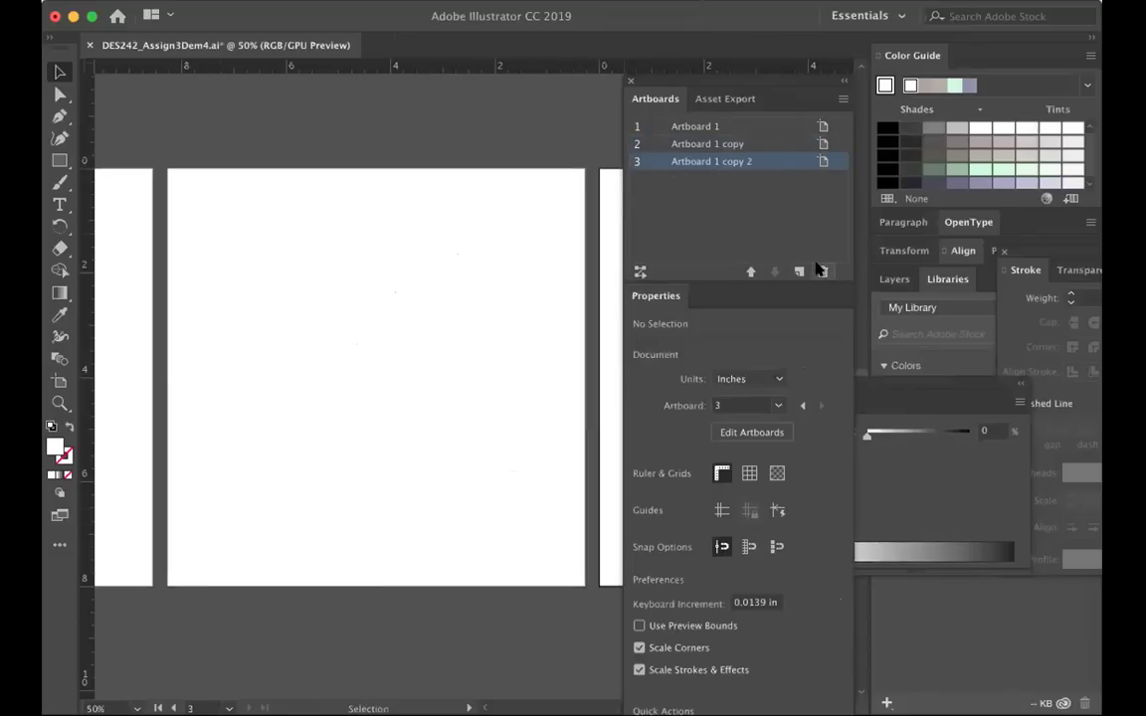
{"action": "key", "text": "Delete"}
Step: Set up a PNG export of the white logo named WhiteLogo, with the Desktop as destination
{"action": "left_click", "coordinate": [168, 2]}
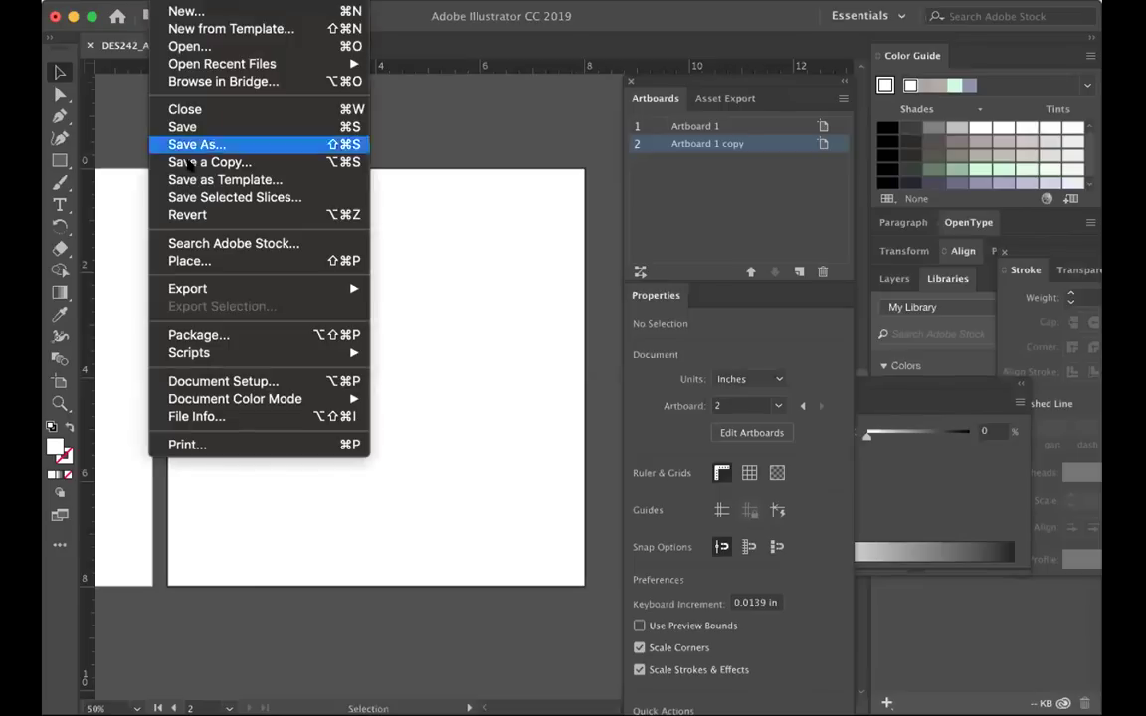
{"action": "mouse_move", "coordinate": [298, 289]}
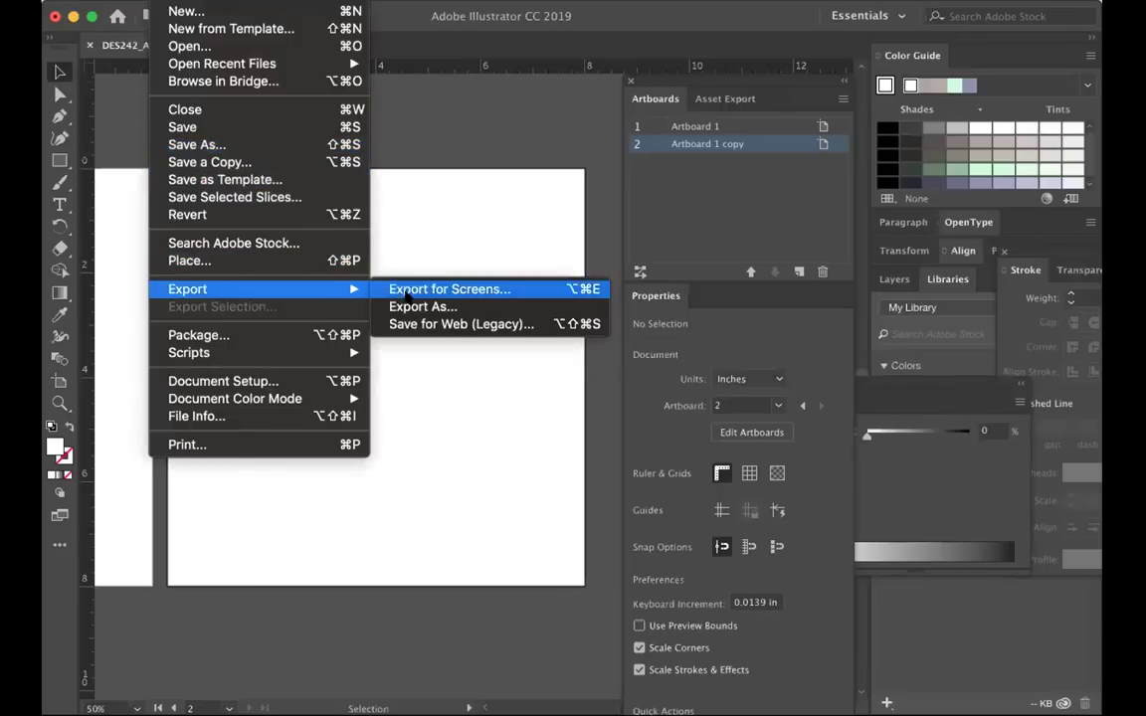
{"action": "left_click", "coordinate": [422, 309]}
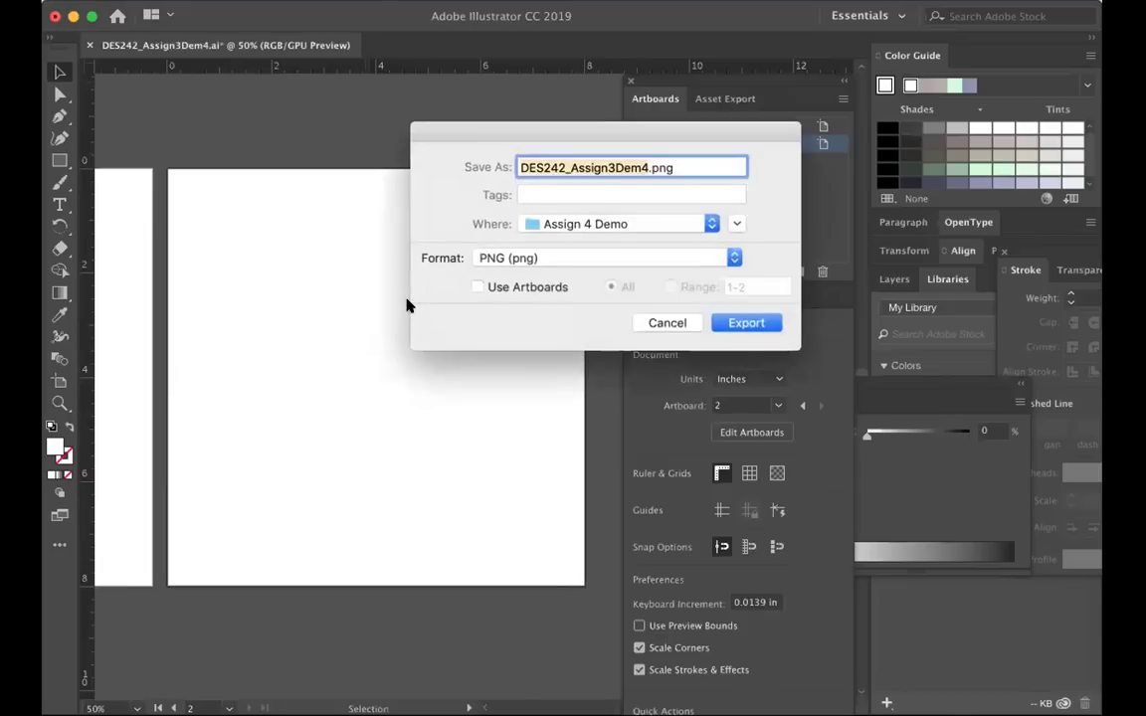
{"action": "type", "text": "WhiteLogo"}
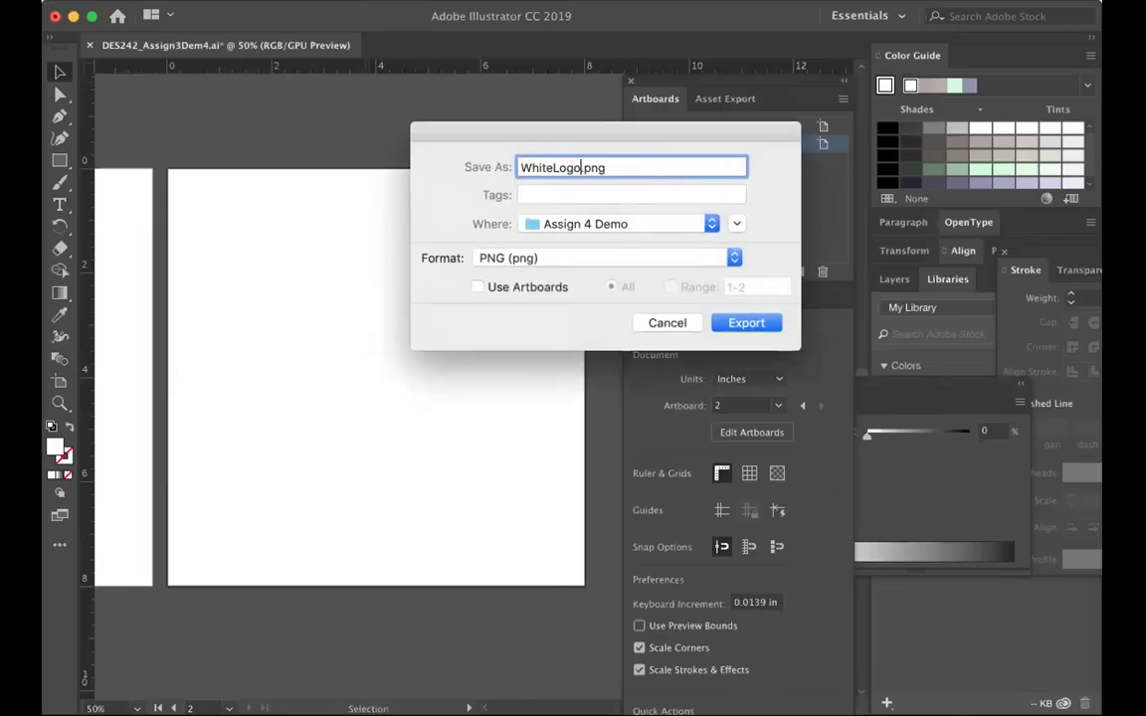
{"action": "left_click", "coordinate": [587, 227]}
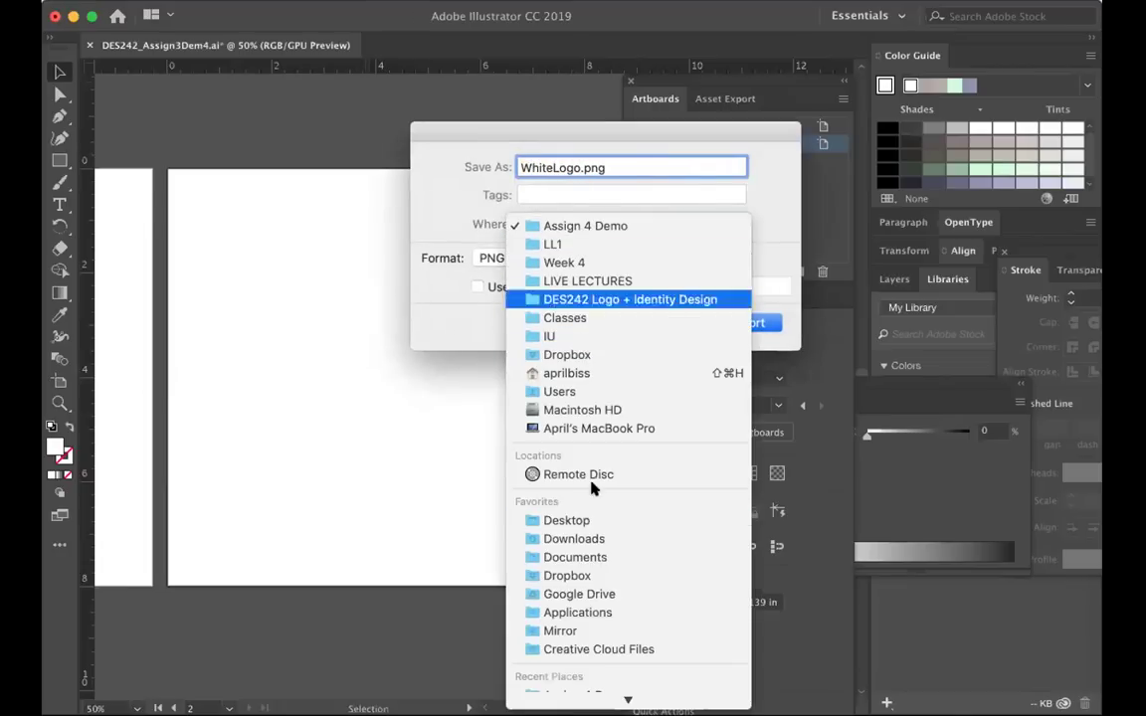
{"action": "left_click", "coordinate": [594, 523]}
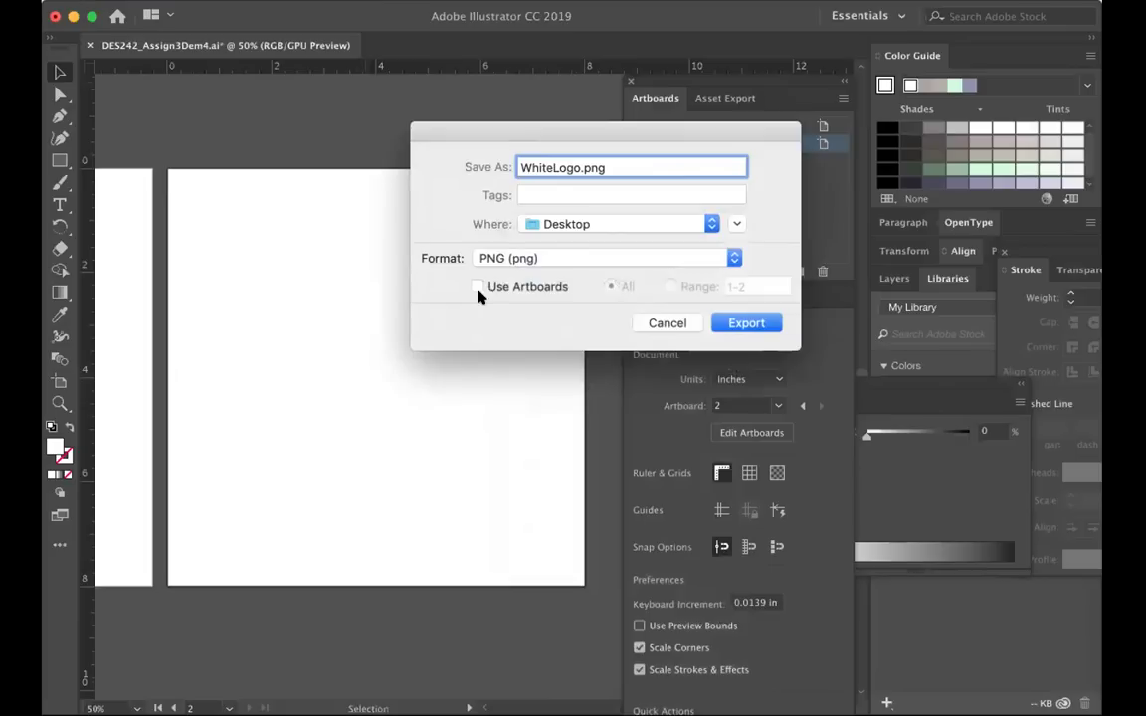
Step: Export only artboard 2 as a 300 ppi PNG with a transparent background
{"action": "left_click", "coordinate": [477, 287]}
{"action": "left_click", "coordinate": [671, 287]}
{"action": "left_click_drag", "start_coordinate": [741, 287], "coordinate": [706, 286]}
{"action": "type", "text": "2"}
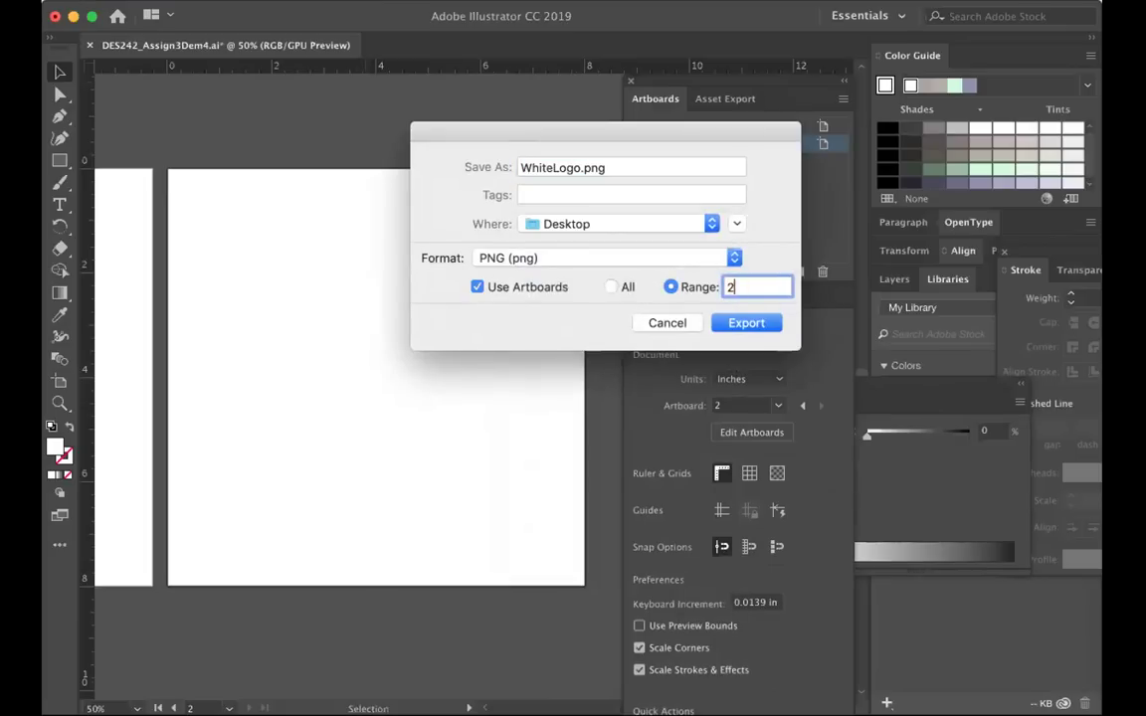
{"action": "left_click", "coordinate": [734, 322]}
{"action": "left_click", "coordinate": [471, 529]}
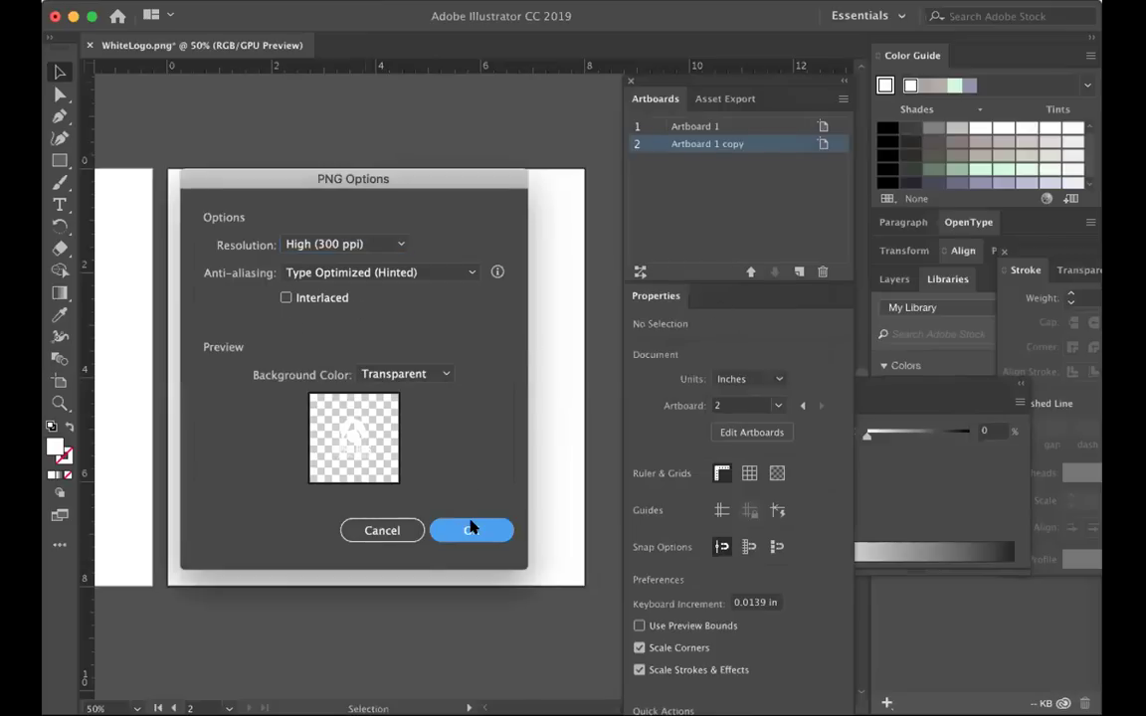
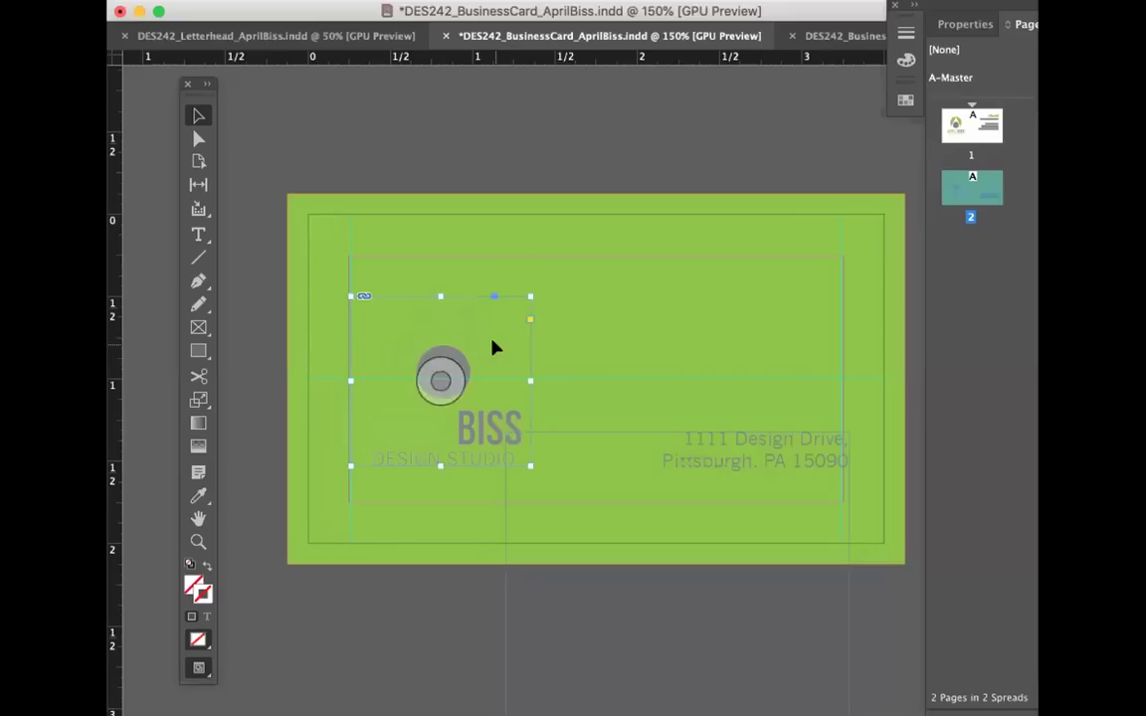
Step: Switch to InDesign, replace the selected logo with WhiteLogo-02.png from the Desktop, and extend its frame to reveal the full logo
{"action": "key", "text": "super+d"}
{"action": "left_click", "coordinate": [384, 151]}
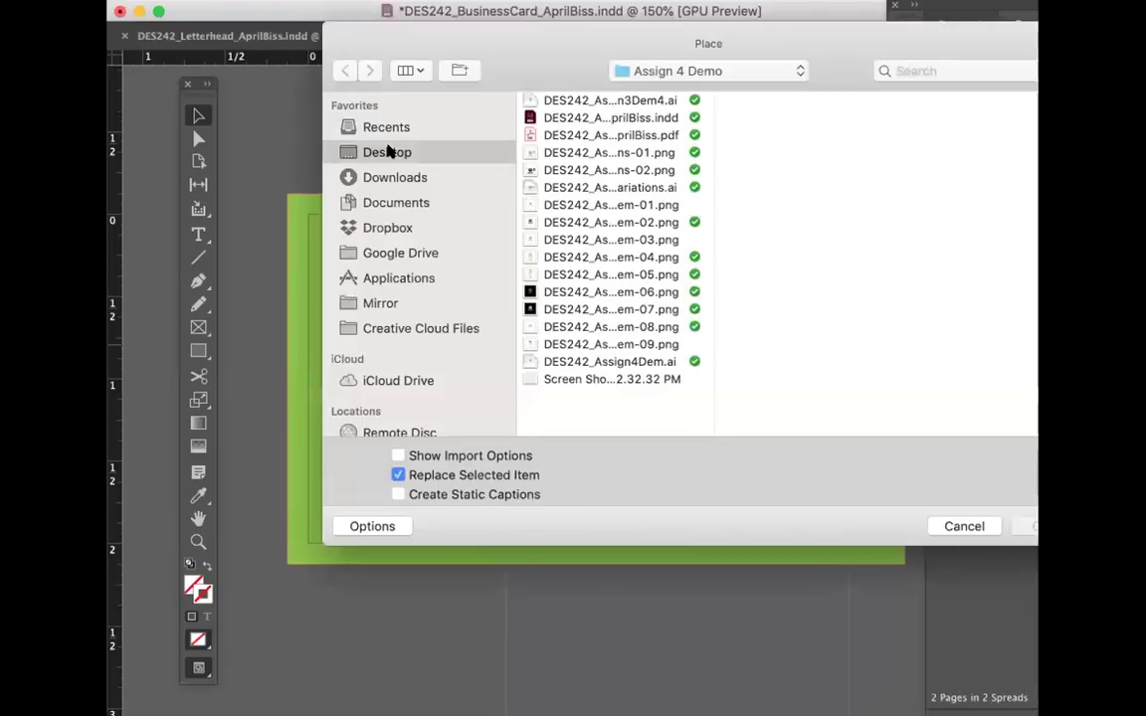
{"action": "left_click", "coordinate": [564, 289]}
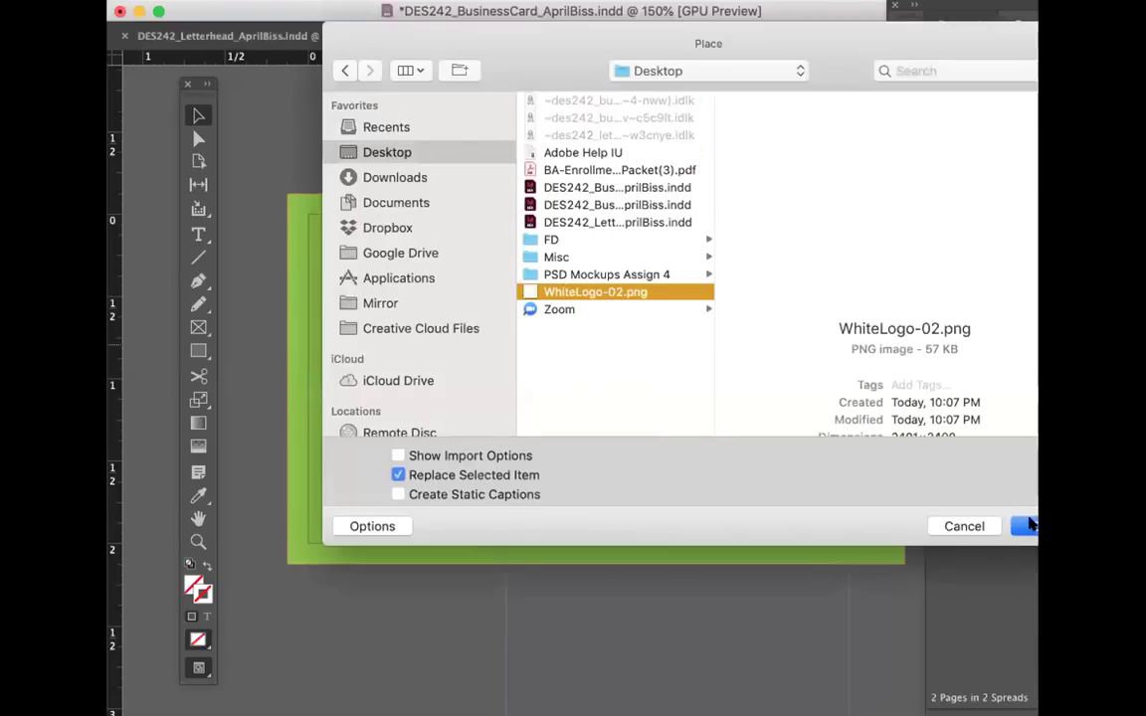
{"action": "left_click", "coordinate": [1025, 525]}
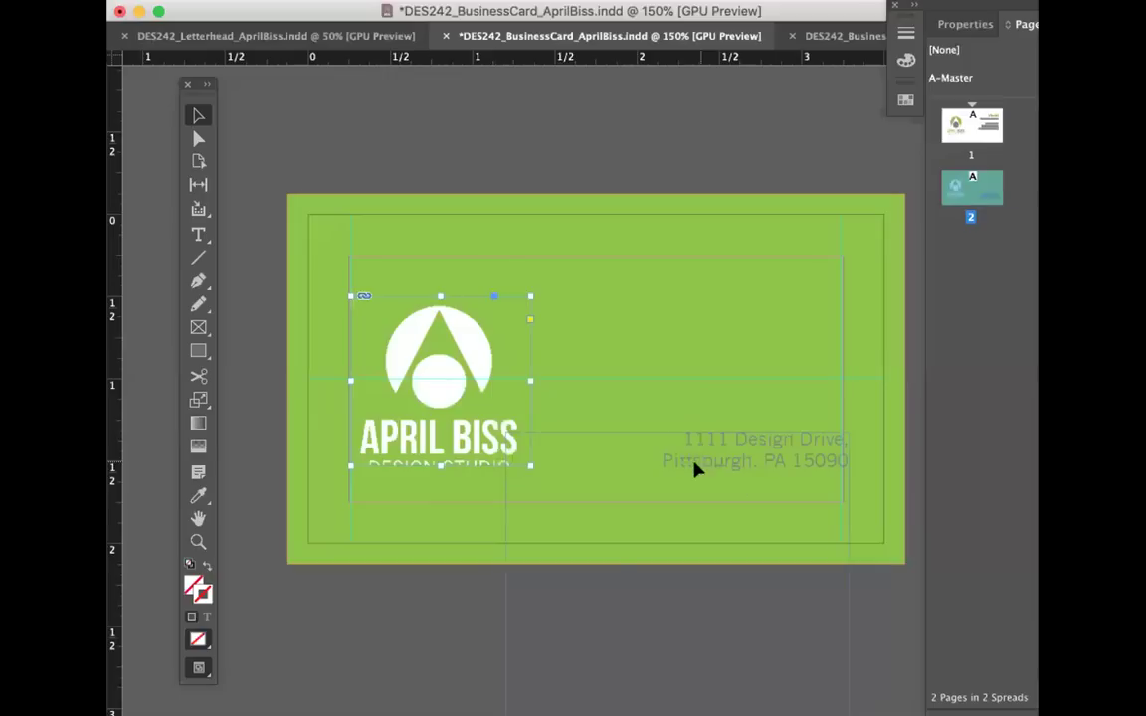
{"action": "left_click_drag", "start_coordinate": [432, 466], "coordinate": [438, 516]}
{"action": "left_click", "coordinate": [469, 586]}
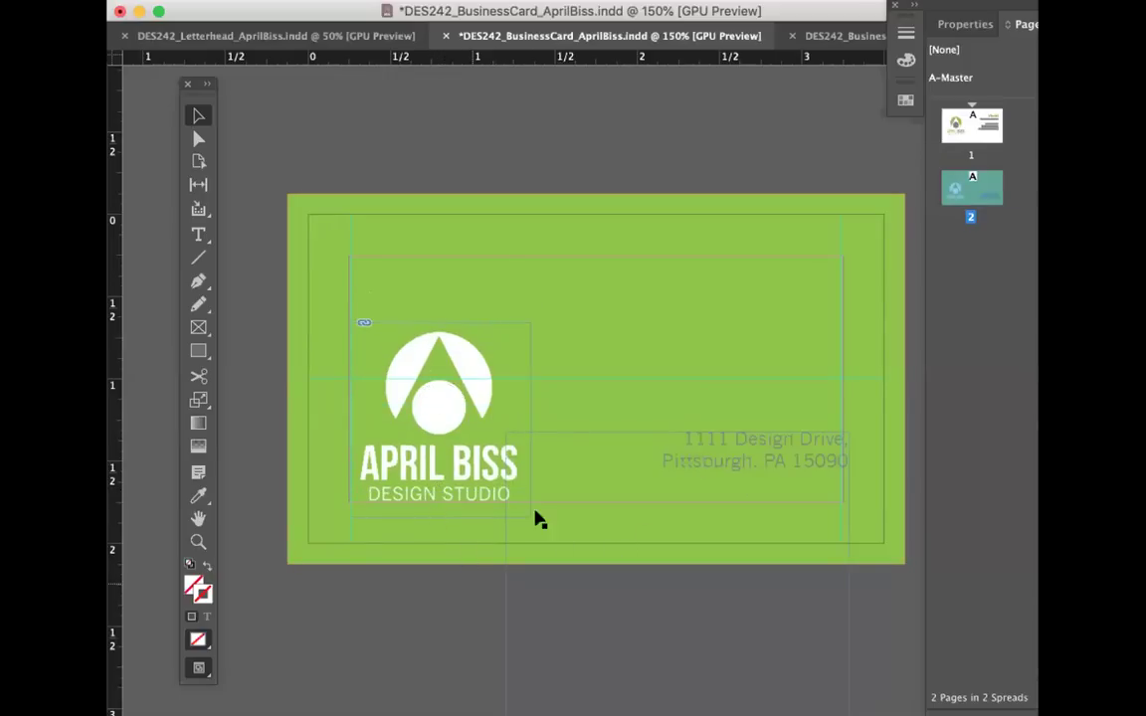
Step: Check the card back in Preview, move the white logo near the card's center, and return to Normal view
{"action": "left_click_drag", "start_coordinate": [196, 674], "coordinate": [264, 583]}
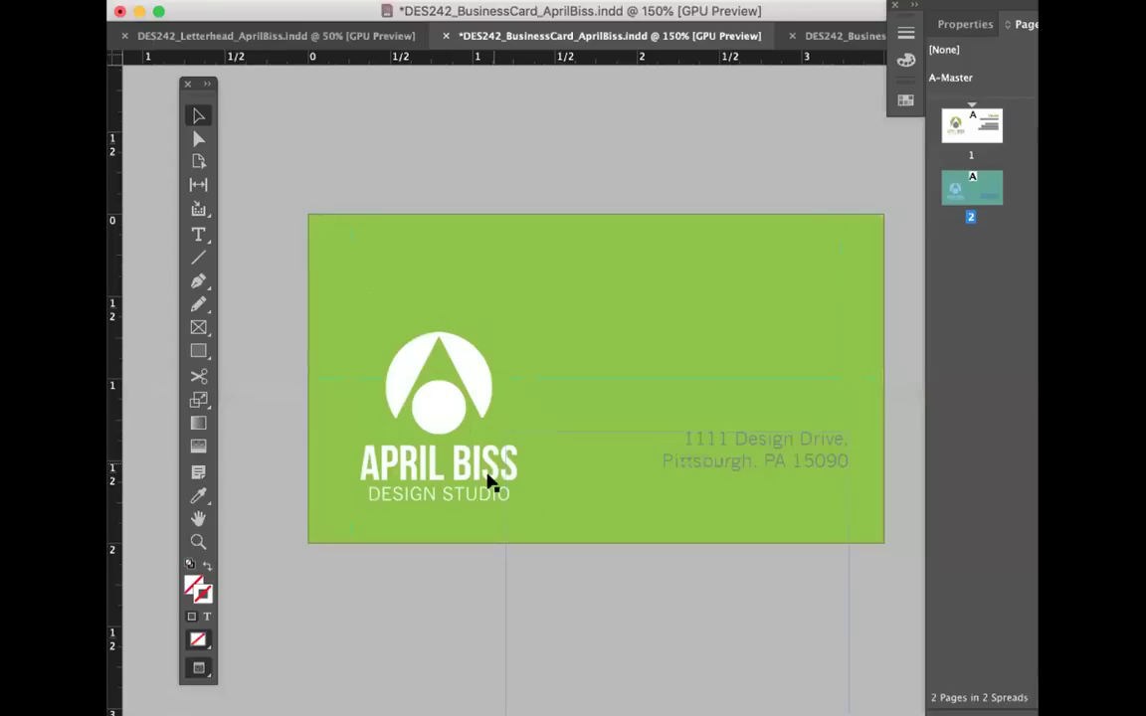
{"action": "left_click_drag", "start_coordinate": [477, 475], "coordinate": [624, 428]}
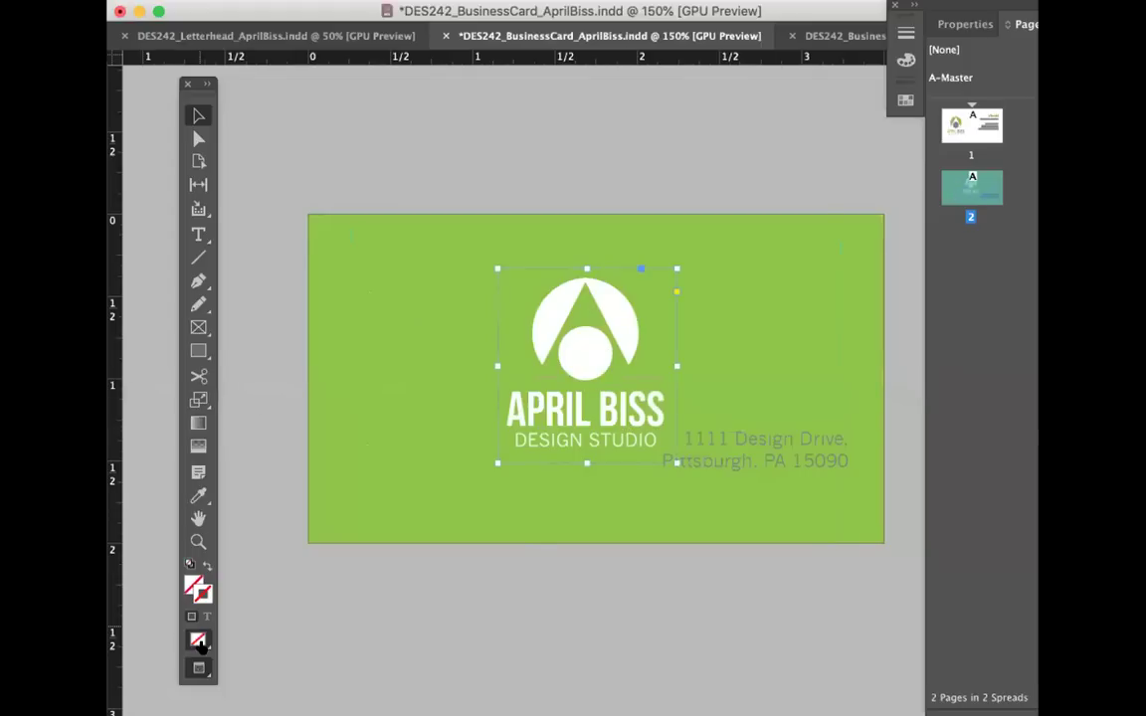
{"action": "left_click_drag", "start_coordinate": [204, 670], "coordinate": [249, 563]}
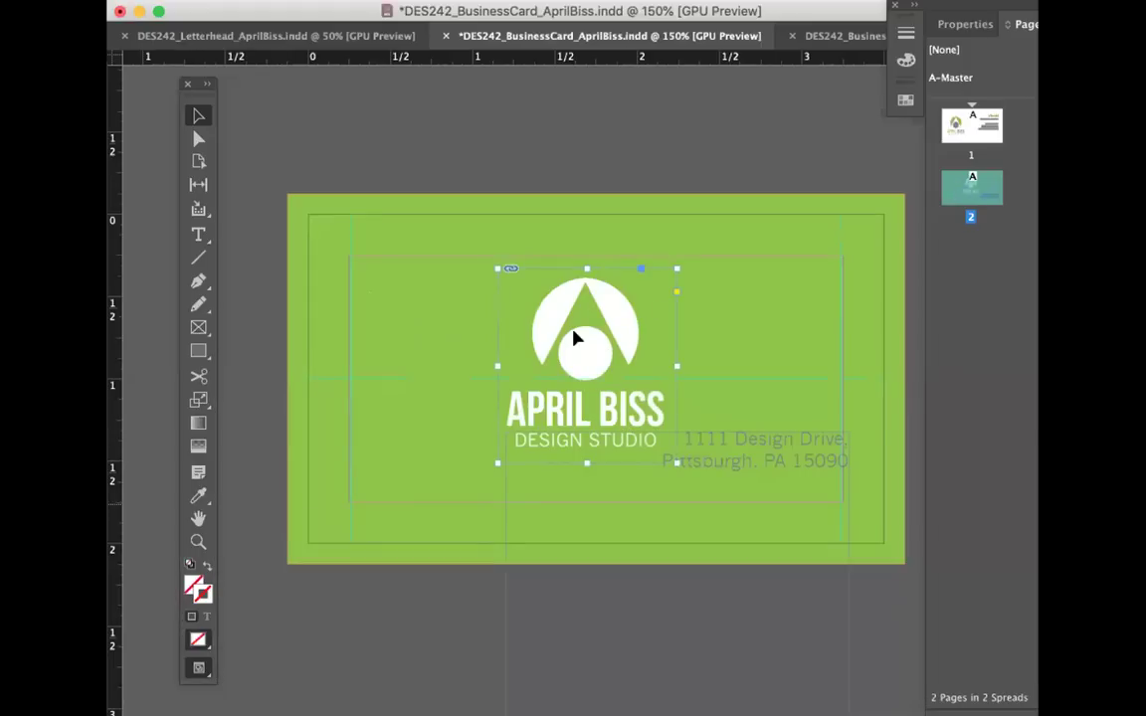
Step: Stretch the logo frame across the card from bleed to bleed and center the logo within it
{"action": "left_click_drag", "start_coordinate": [624, 331], "coordinate": [411, 327]}
{"action": "left_click_drag", "start_coordinate": [470, 364], "coordinate": [904, 361]}
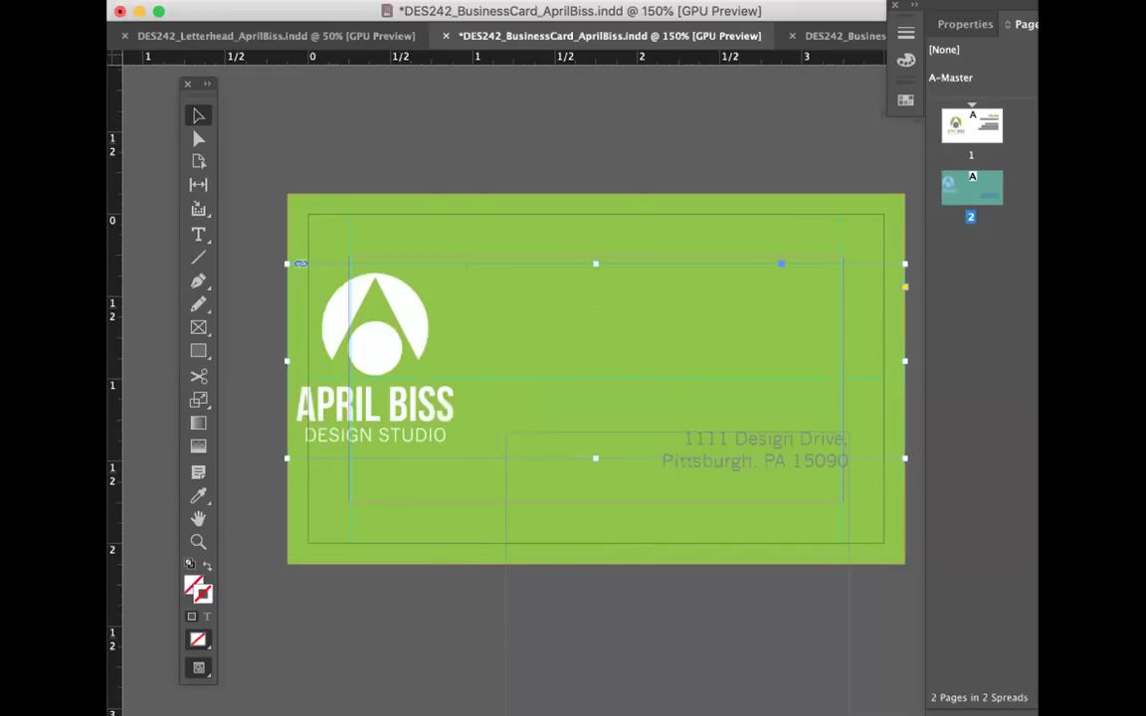
{"action": "right_click", "coordinate": [411, 224]}
{"action": "mouse_move", "coordinate": [503, 291]}
{"action": "left_click", "coordinate": [696, 394]}
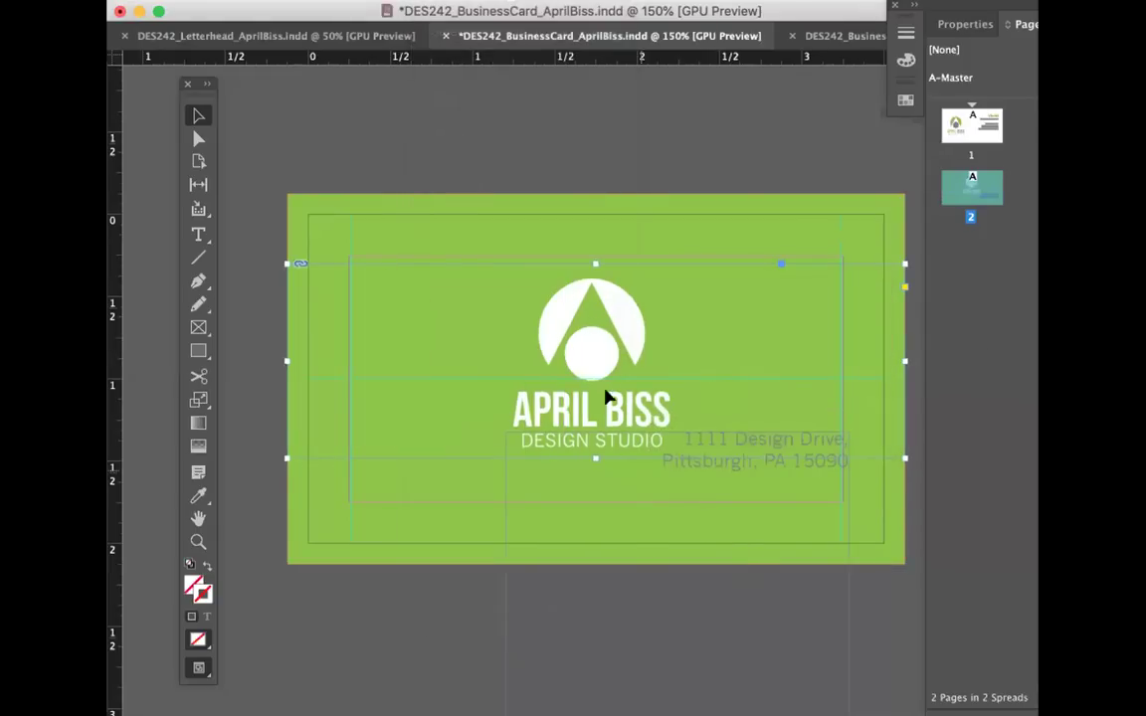
Step: Trim the logo frame's top edge close to the artwork and nudge the logo slightly down
{"action": "left_click_drag", "start_coordinate": [595, 260], "coordinate": [595, 271]}
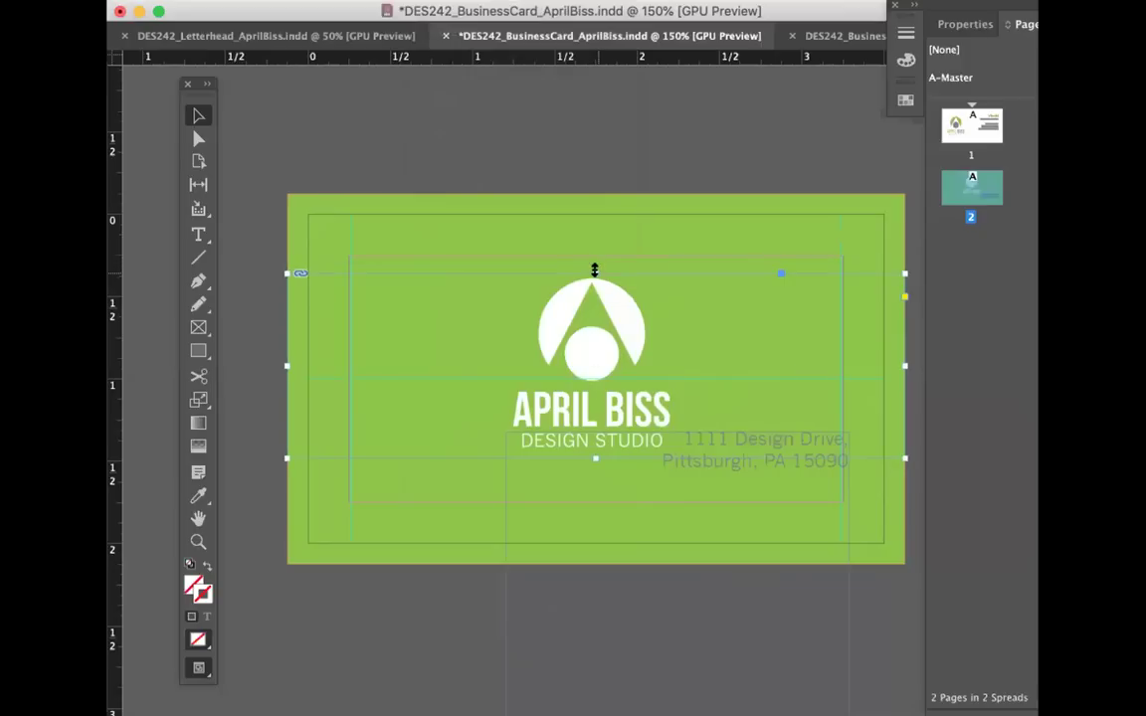
{"action": "key", "text": "Down"}
{"action": "key", "text": "Down"}
{"action": "key", "text": "Down"}
Step: Move the address text frame below the logo and widen it to span the card between the side margins
{"action": "left_click", "coordinate": [694, 505]}
{"action": "left_click_drag", "start_coordinate": [781, 456], "coordinate": [637, 511]}
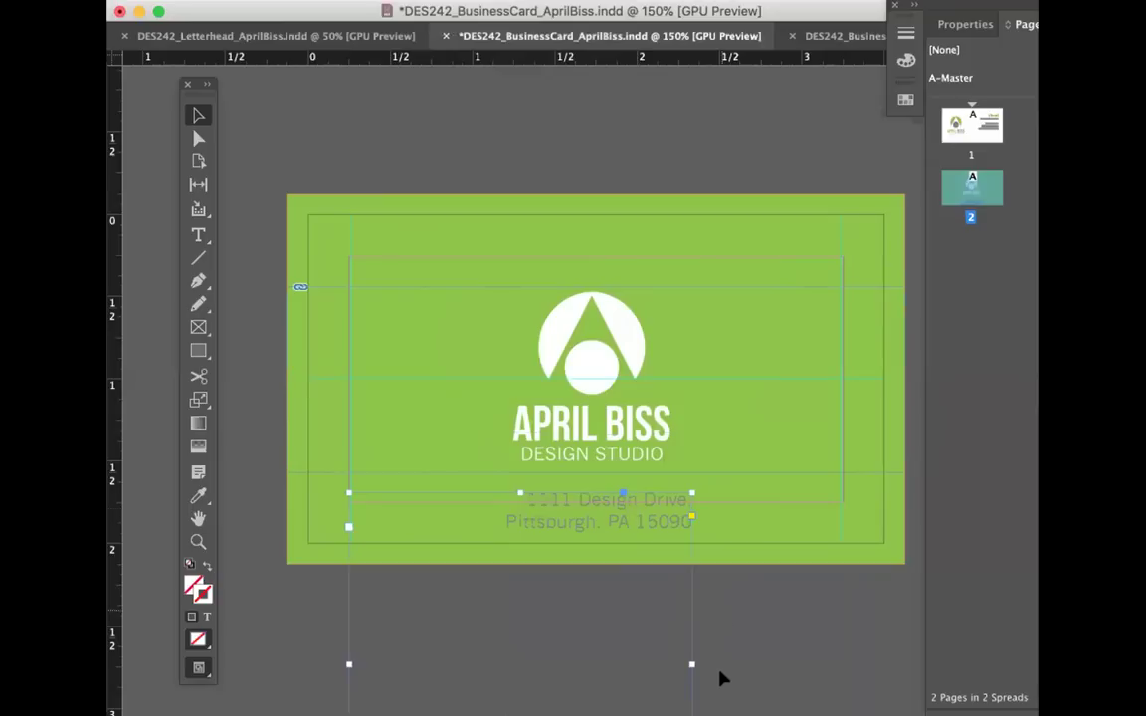
{"action": "left_click_drag", "start_coordinate": [706, 657], "coordinate": [842, 657]}
Step: Join the two address lines below the logo into a single line
{"action": "left_click", "coordinate": [197, 233]}
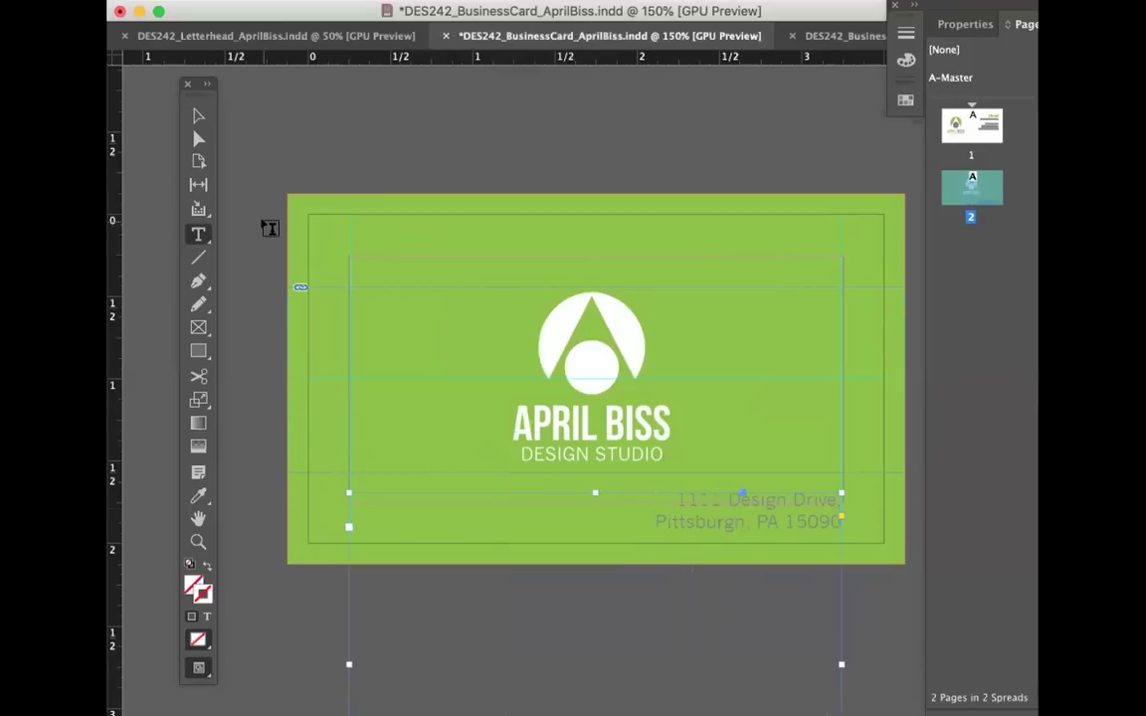
{"action": "left_click", "coordinate": [654, 515]}
{"action": "key", "text": "BackSpace"}
Step: Select the whole address line and reduce its font size to 7 pt
{"action": "key", "text": "super+a"}
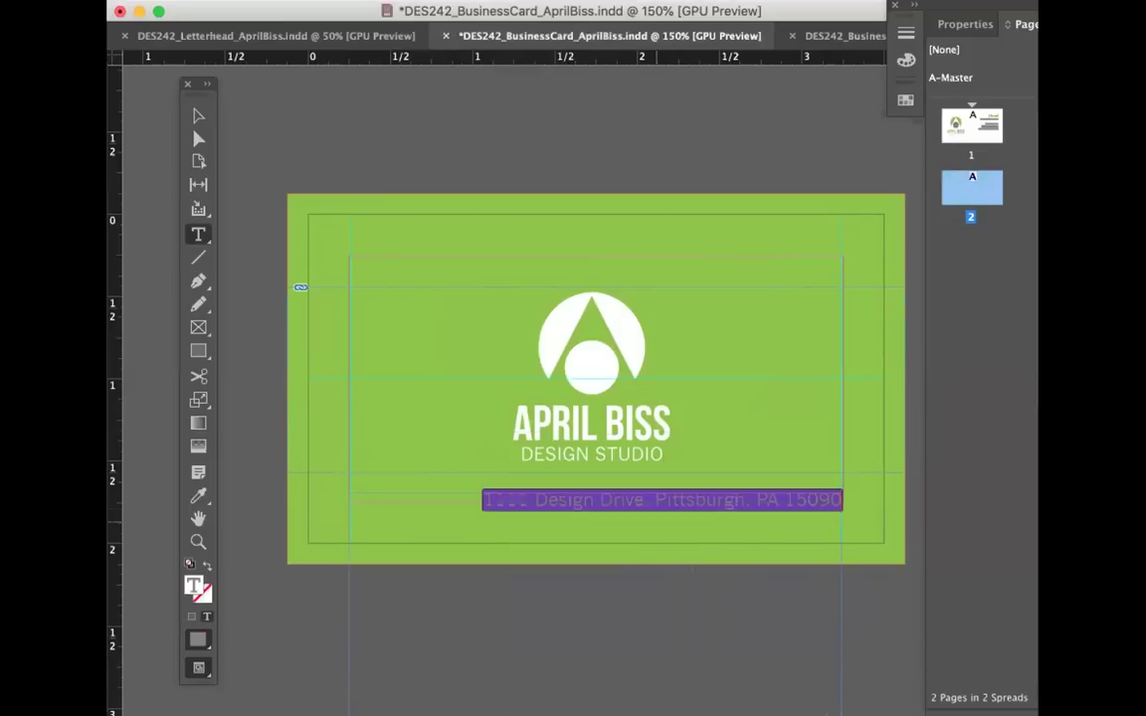
{"action": "left_click", "coordinate": [582, 0]}
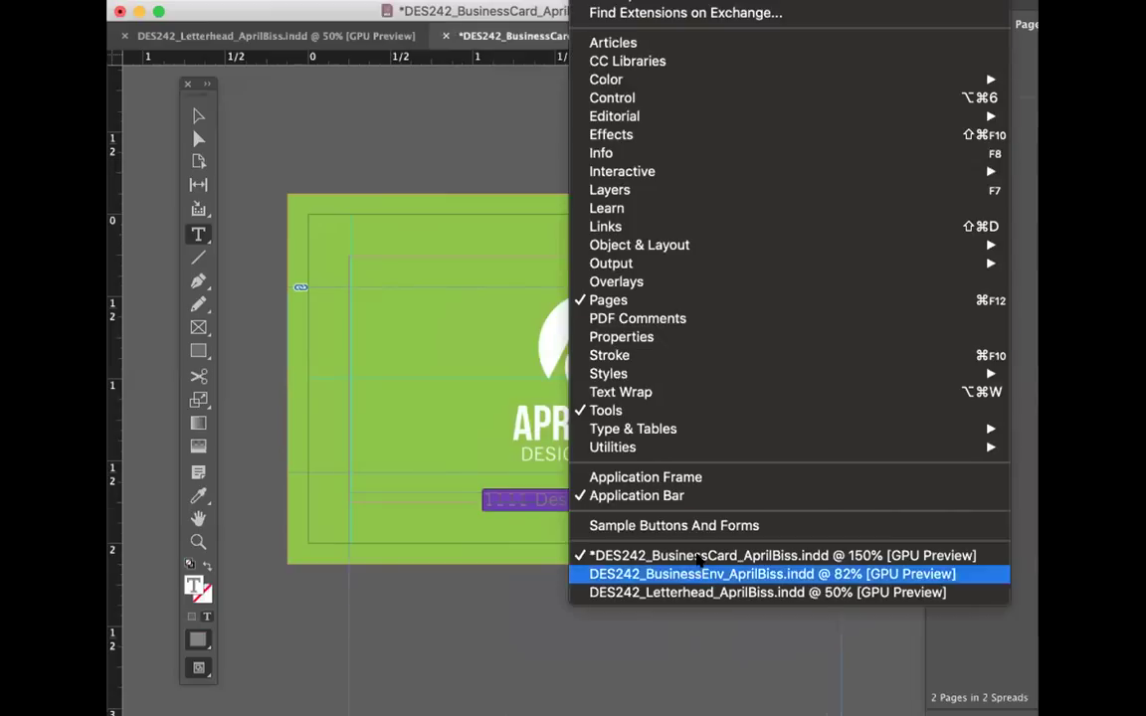
{"action": "mouse_move", "coordinate": [746, 261]}
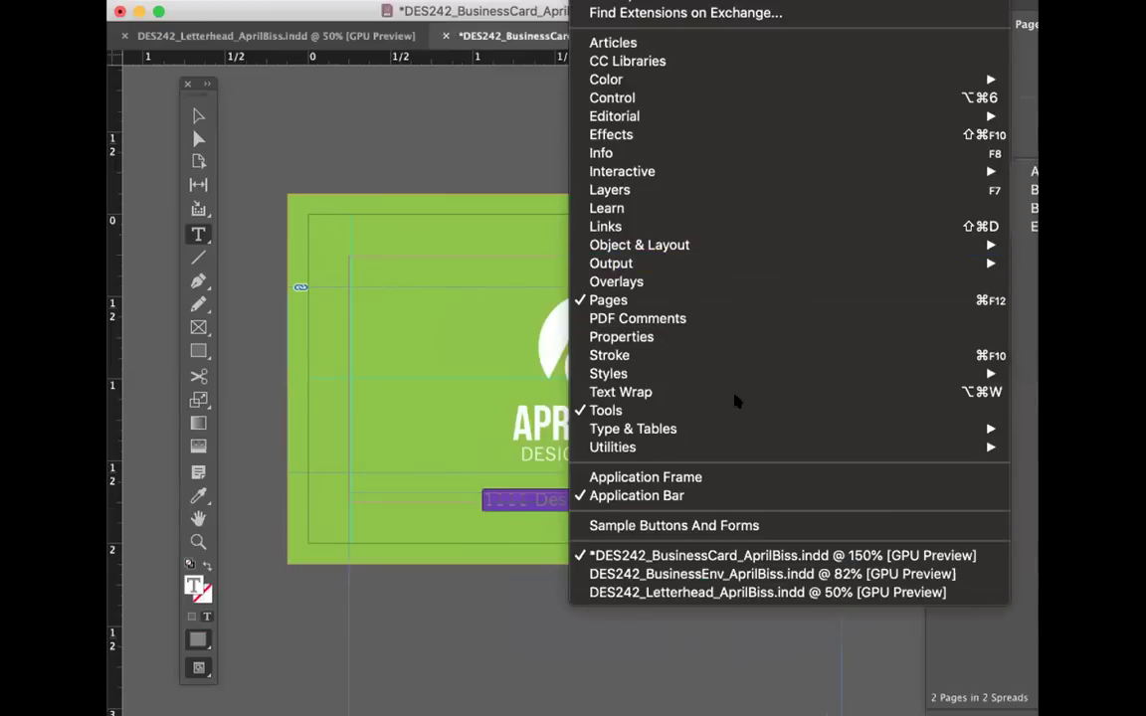
{"action": "mouse_move", "coordinate": [734, 429]}
{"action": "key", "text": "Escape"}
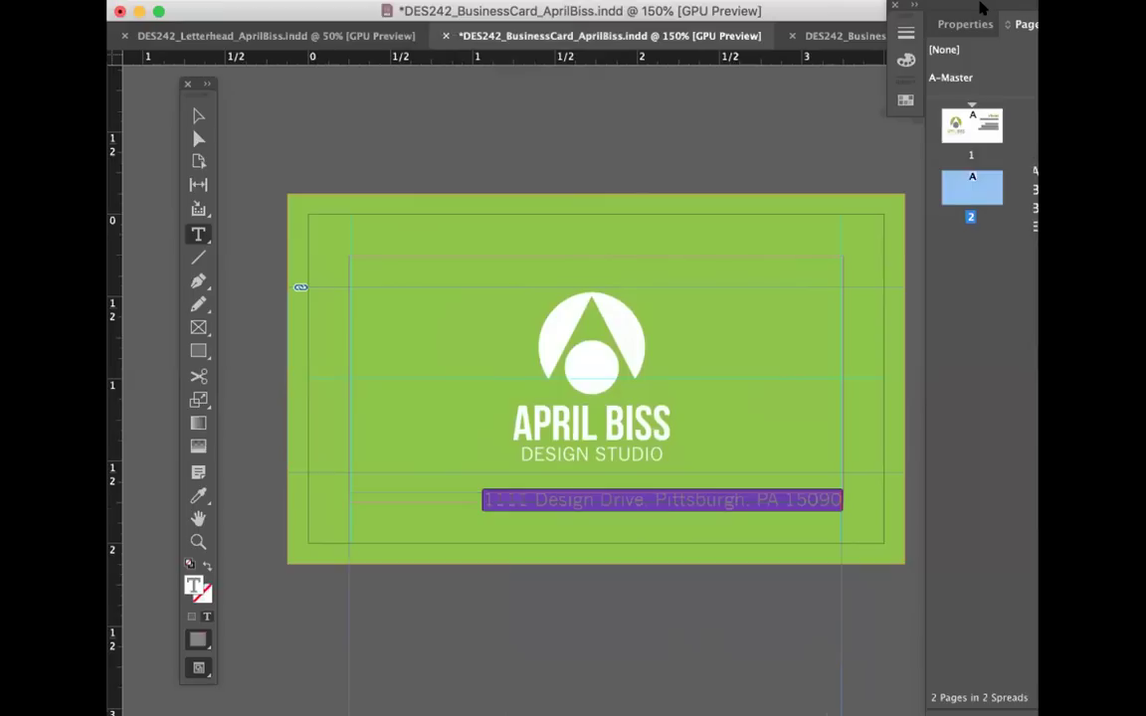
{"action": "key", "text": "super+t"}
{"action": "key", "text": "super+shift+a"}
{"action": "left_click", "coordinate": [563, 502]}
{"action": "key", "text": "super+a"}
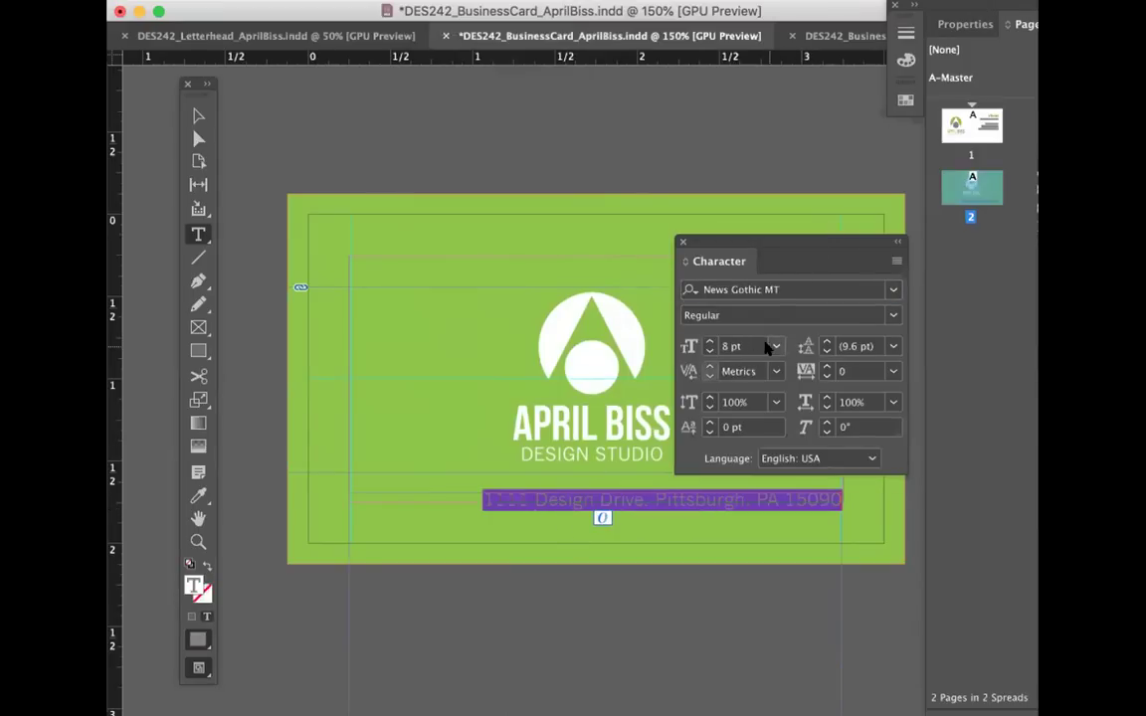
{"action": "left_click", "coordinate": [710, 350]}
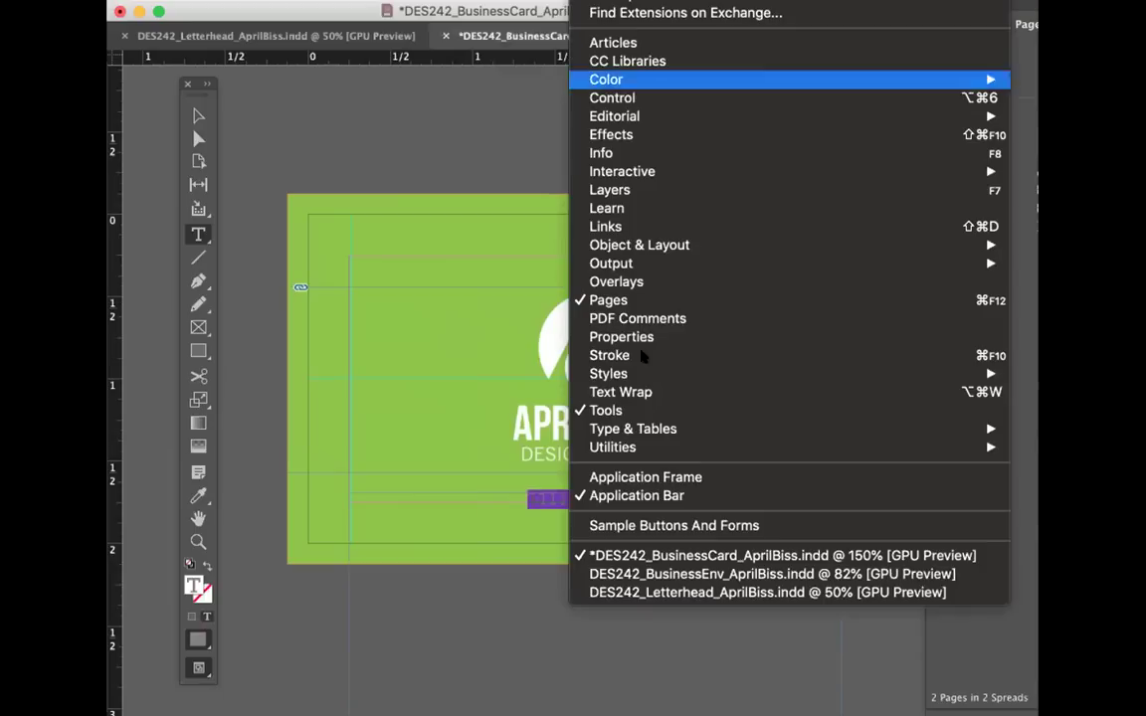
Step: Color the selected address text with the [Paper] swatch and clear the Swatches and Character panels off the card
{"action": "left_click", "coordinate": [601, 0]}
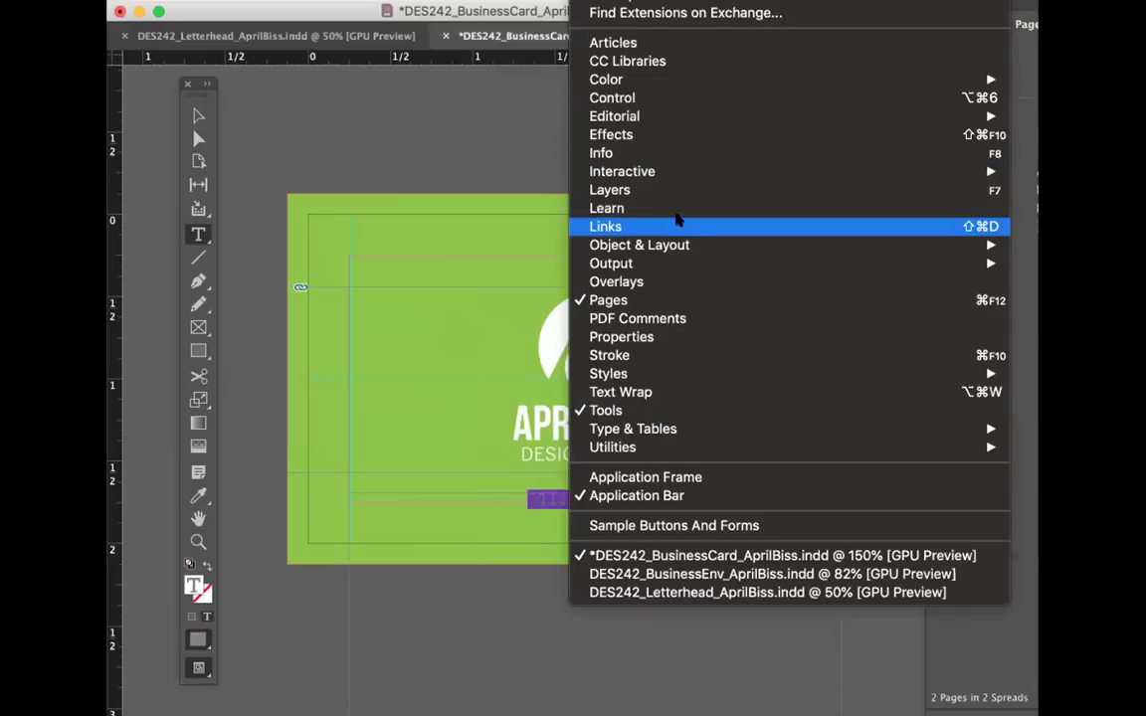
{"action": "key", "text": "Escape"}
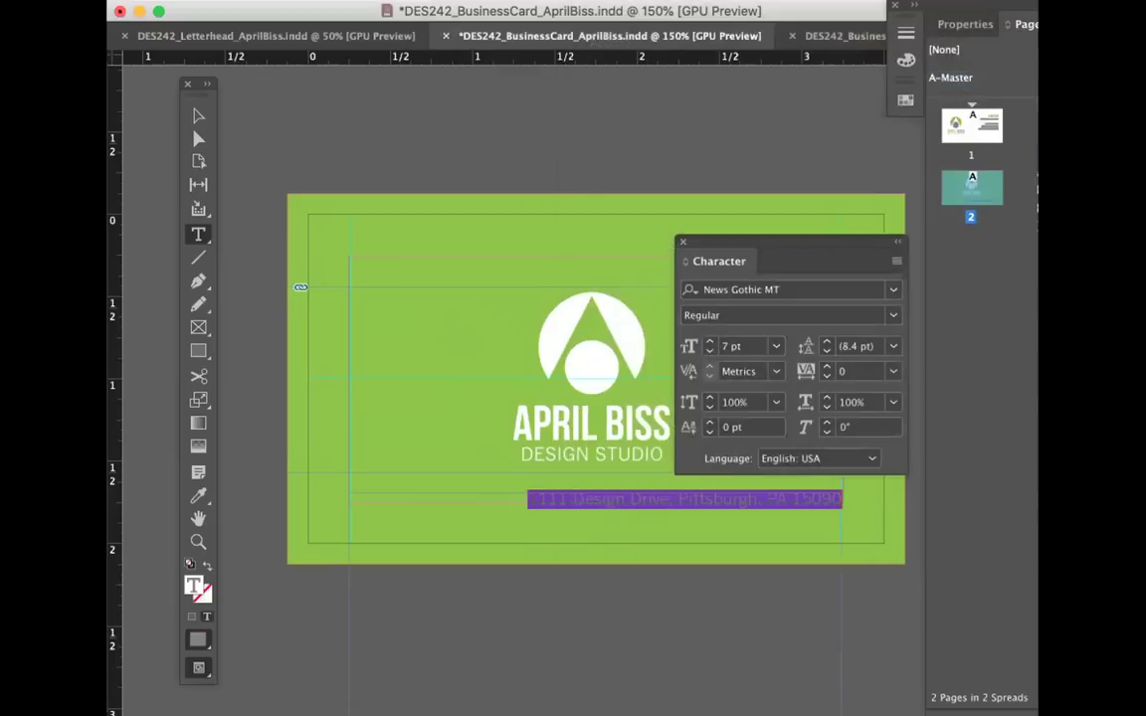
{"action": "left_click", "coordinate": [708, 196]}
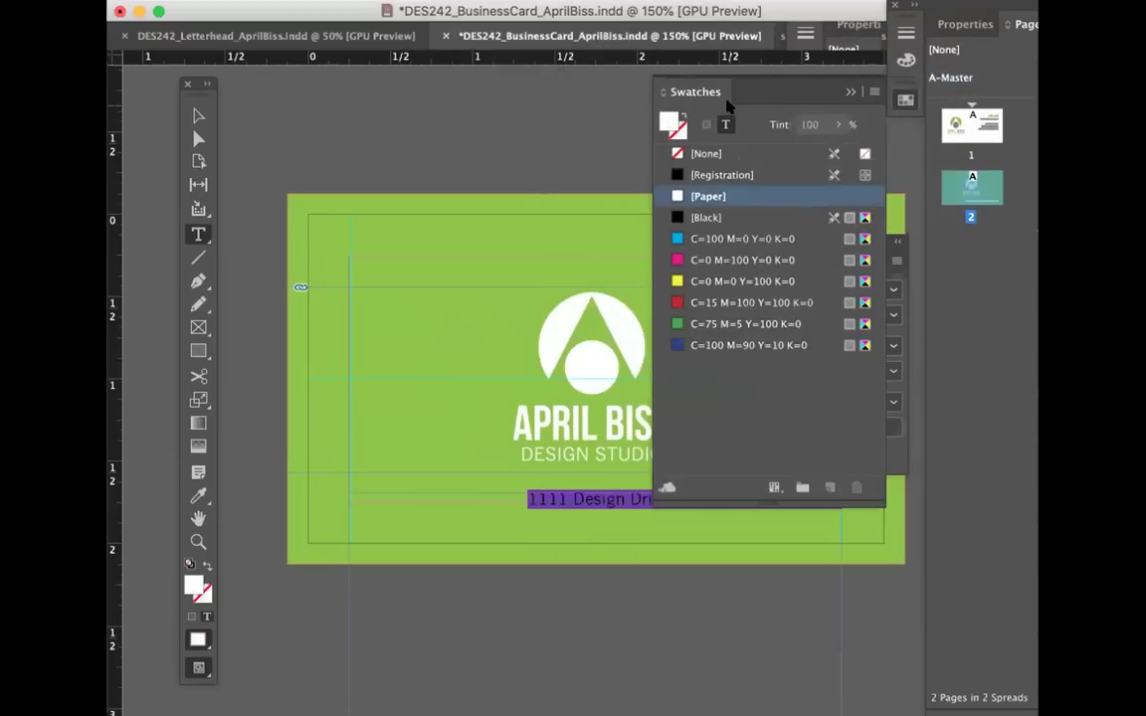
{"action": "left_click", "coordinate": [853, 92]}
{"action": "left_click_drag", "start_coordinate": [686, 235], "coordinate": [898, 372]}
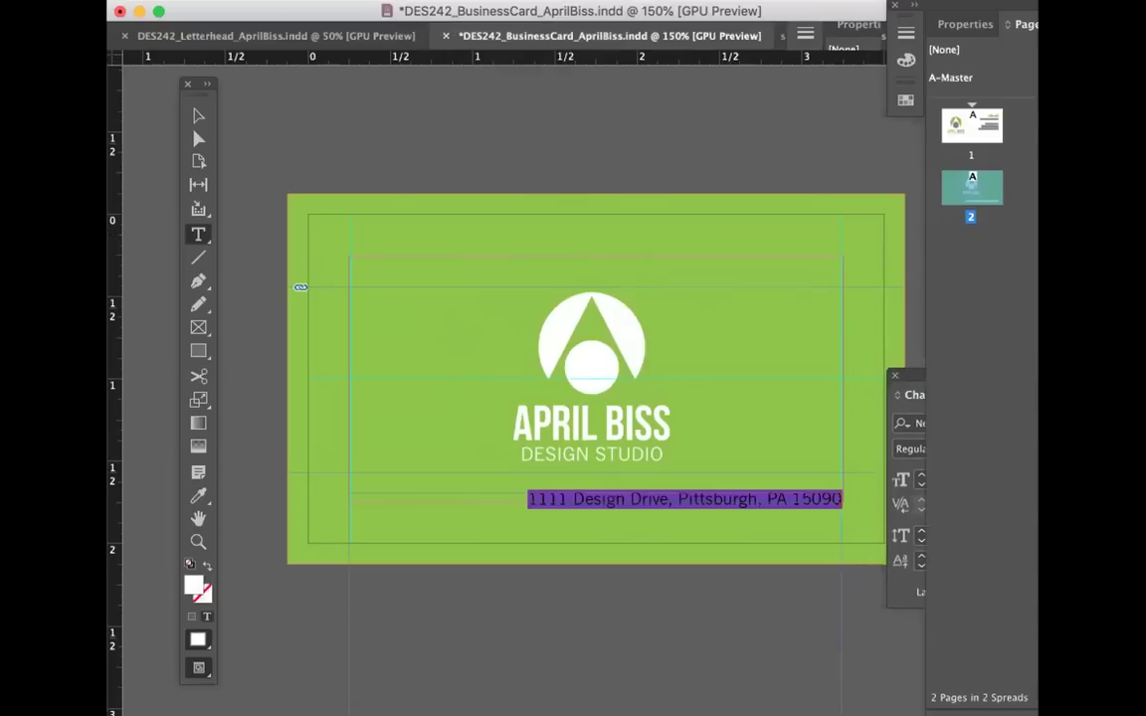
Step: Center-align the address paragraph within its frame and move the Paragraph panel off the card
{"action": "key", "text": "Tab"}
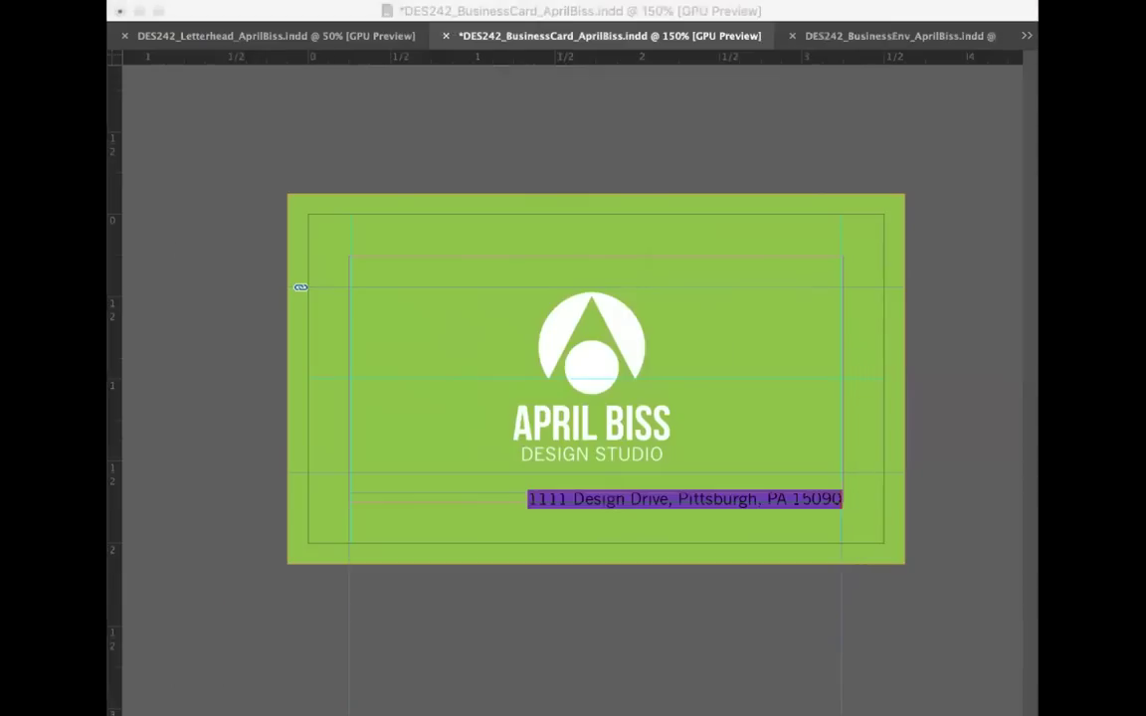
{"action": "key", "text": "Tab"}
{"action": "left_click", "coordinate": [596, 2]}
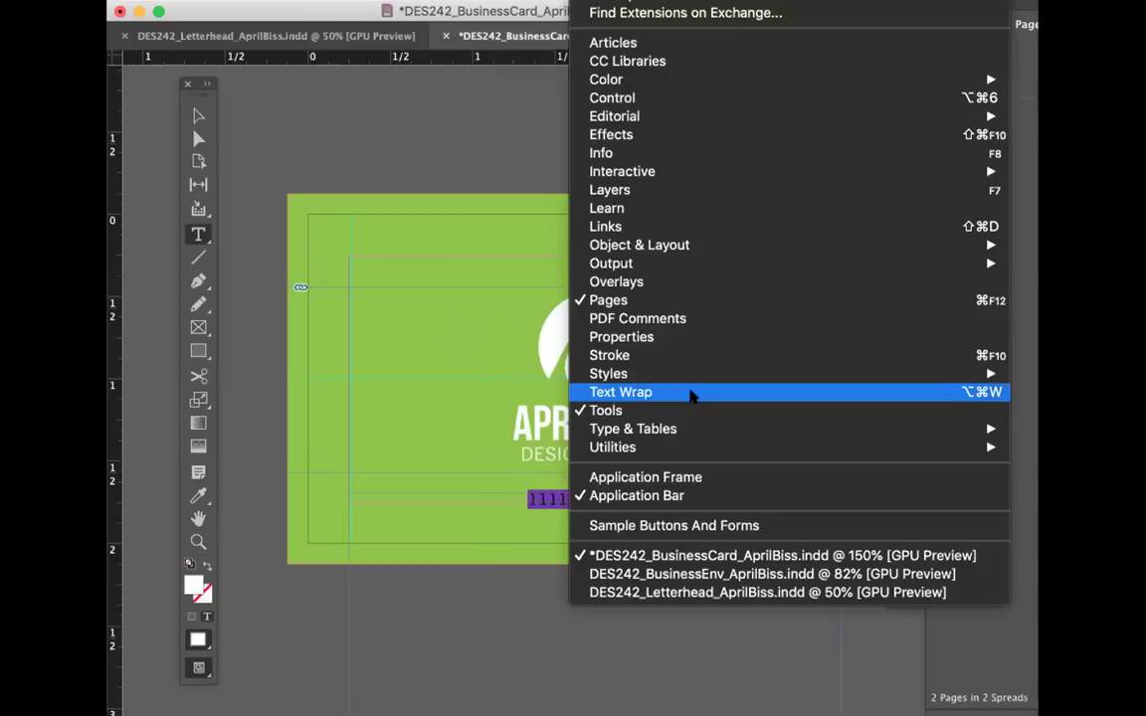
{"action": "mouse_move", "coordinate": [686, 429]}
{"action": "left_click", "coordinate": [1033, 519]}
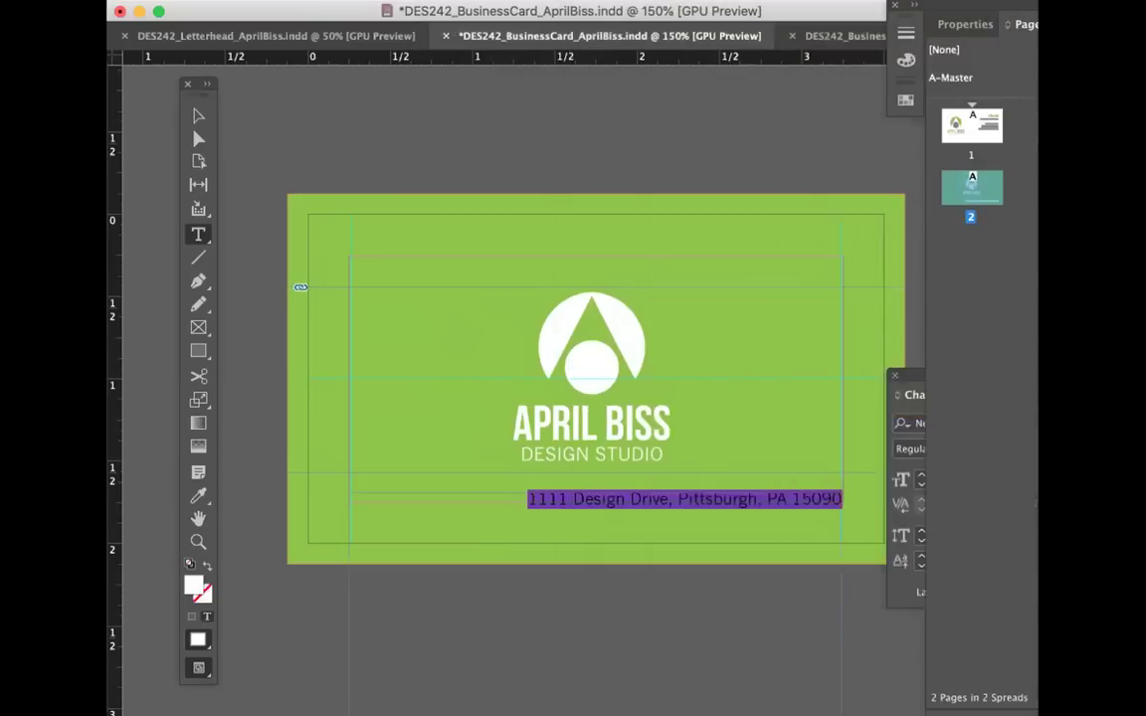
{"action": "left_click", "coordinate": [715, 302]}
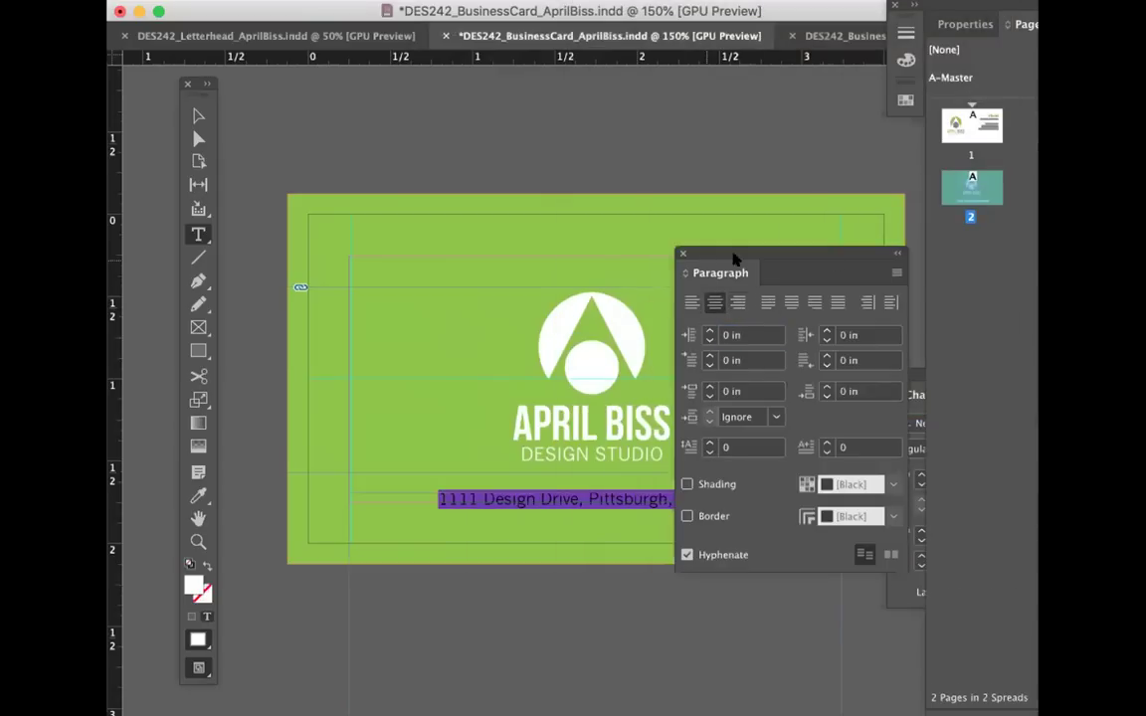
{"action": "left_click_drag", "start_coordinate": [762, 251], "coordinate": [967, 338]}
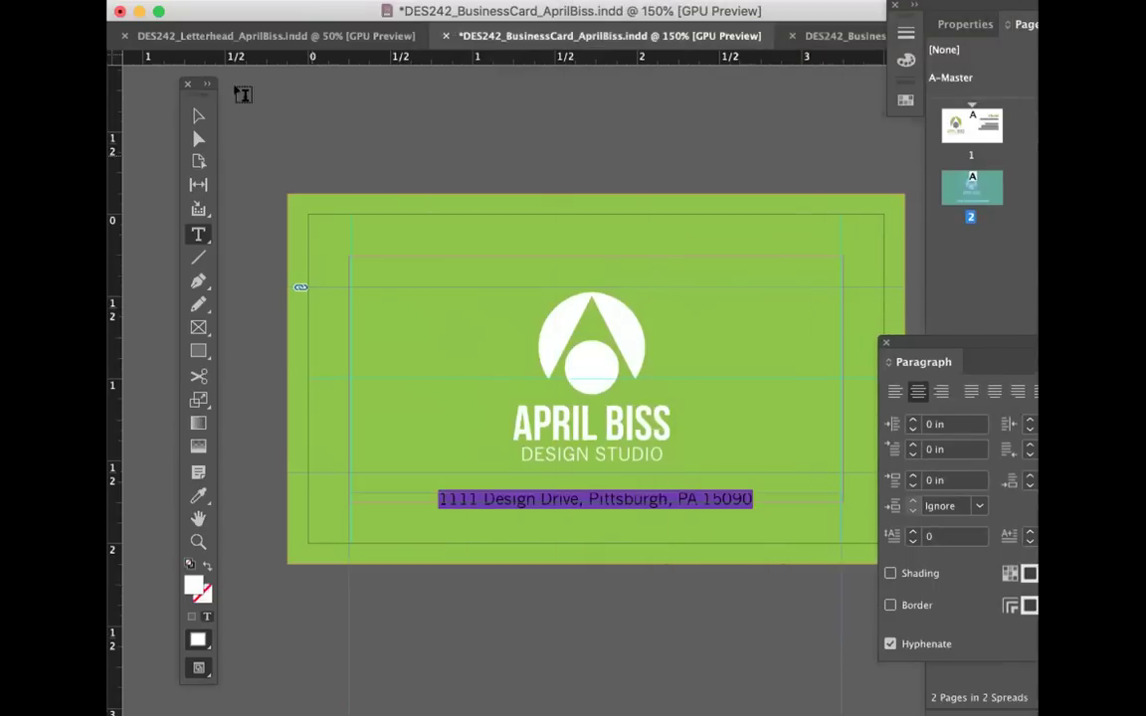
Step: Nudge the address text frame slightly down, away from the logo, and deselect it
{"action": "left_click", "coordinate": [197, 117]}
{"action": "key", "text": "Down"}
{"action": "key", "text": "Down"}
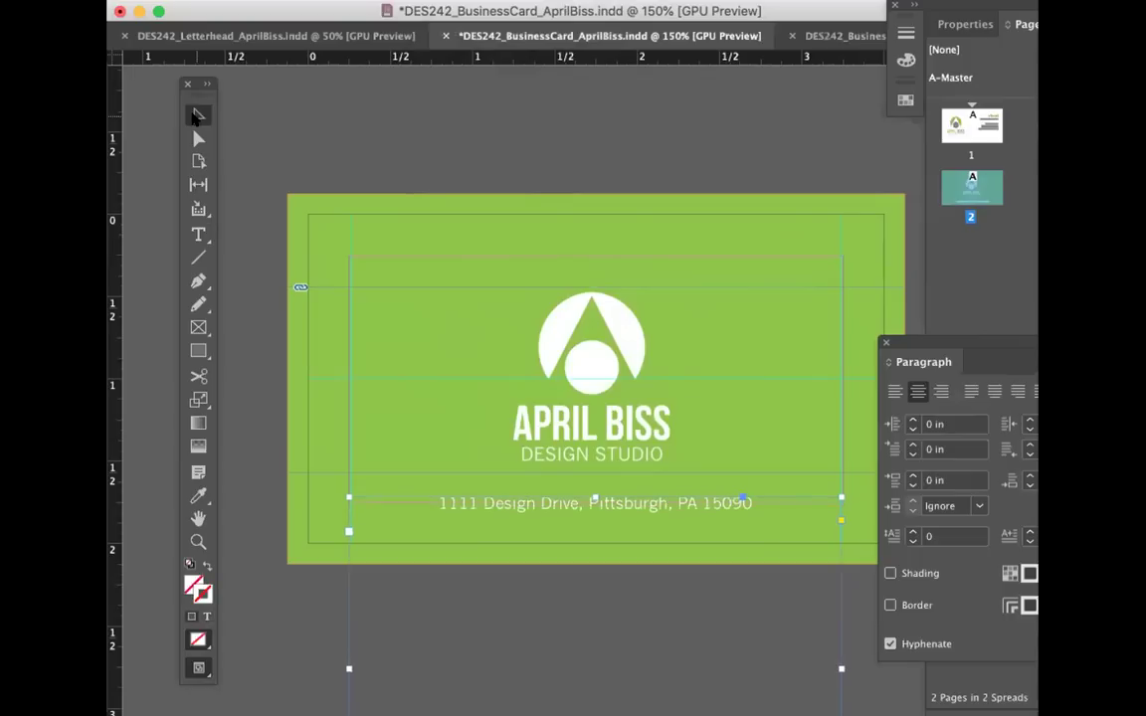
{"action": "key", "text": "Down"}
{"action": "key", "text": "Down"}
{"action": "key", "text": "Down"}
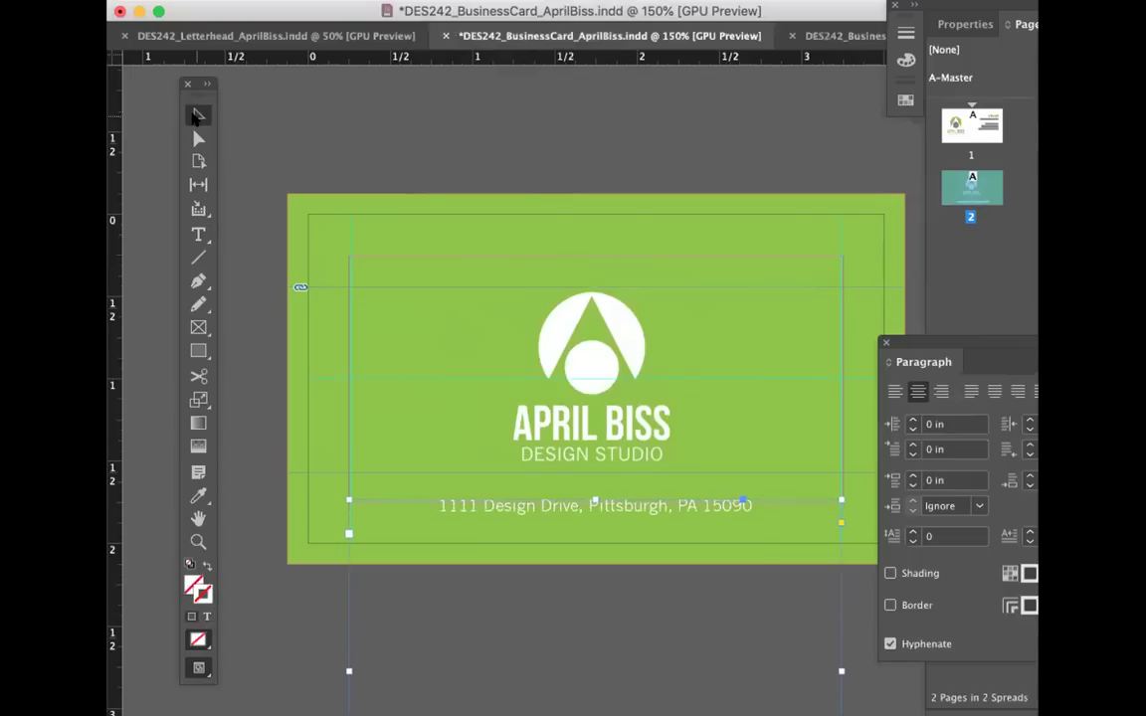
{"action": "left_click", "coordinate": [225, 125]}
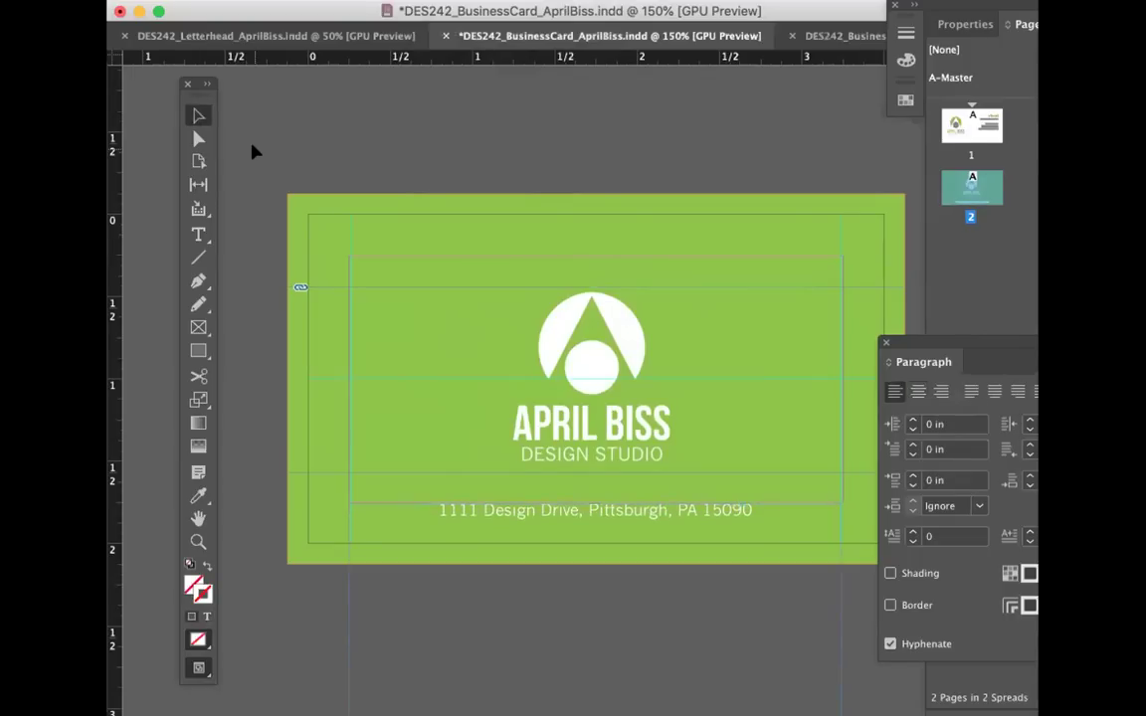
Step: Switch to Preview and nudge the white logo upward to widen the gap above the address
{"action": "left_click_drag", "start_coordinate": [217, 671], "coordinate": [271, 587]}
{"action": "left_click", "coordinate": [681, 521]}
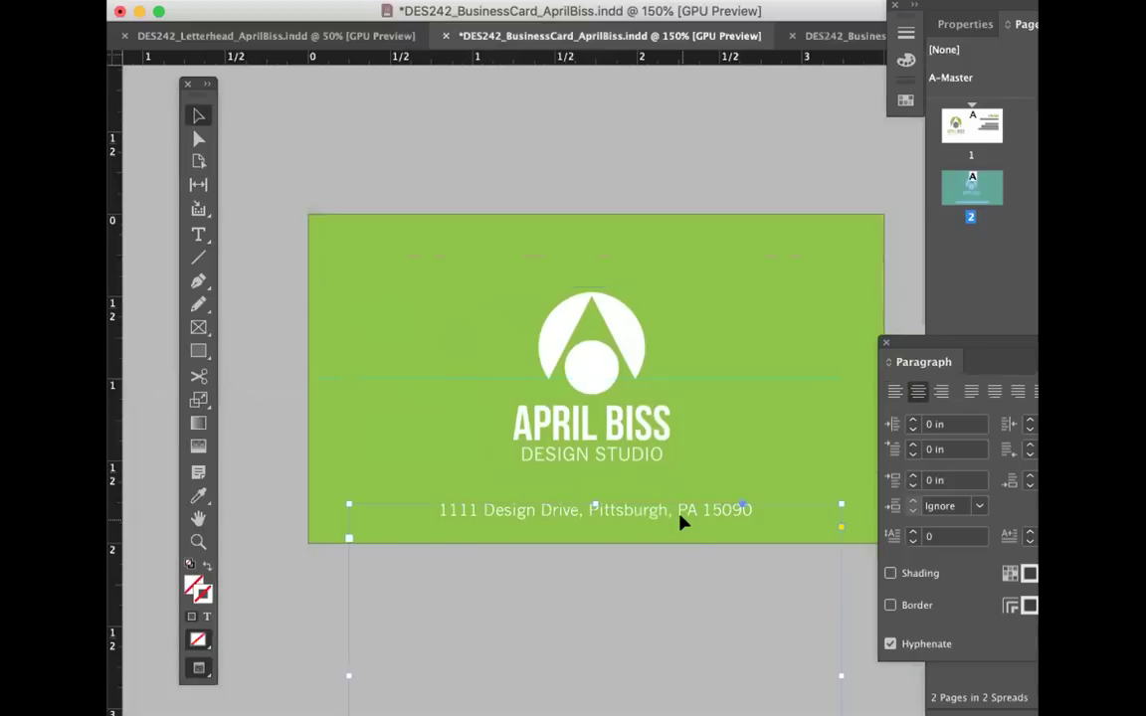
{"action": "left_click", "coordinate": [659, 438]}
{"action": "key", "text": "Up"}
{"action": "key", "text": "Up"}
{"action": "key", "text": "Up"}
{"action": "key", "text": "Up"}
{"action": "key", "text": "Up"}
{"action": "key", "text": "Up"}
{"action": "key", "text": "Up"}
{"action": "key", "text": "Up"}
{"action": "key", "text": "Up"}
{"action": "key", "text": "Up"}
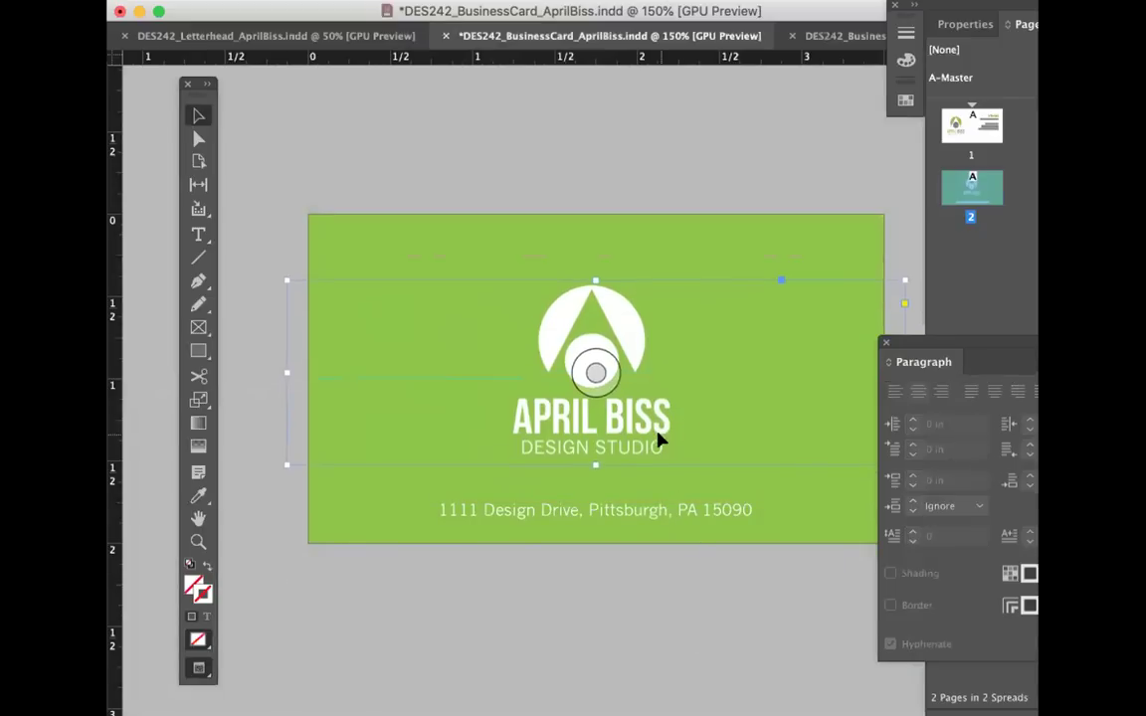
Step: Nudge the address line up, farther from the card's bottom edge, and deselect it
{"action": "left_click", "coordinate": [664, 510]}
{"action": "key", "text": "Up"}
{"action": "key", "text": "Up"}
{"action": "key", "text": "Up"}
{"action": "key", "text": "Up"}
{"action": "key", "text": "Up"}
{"action": "key", "text": "Up"}
{"action": "key", "text": "Up"}
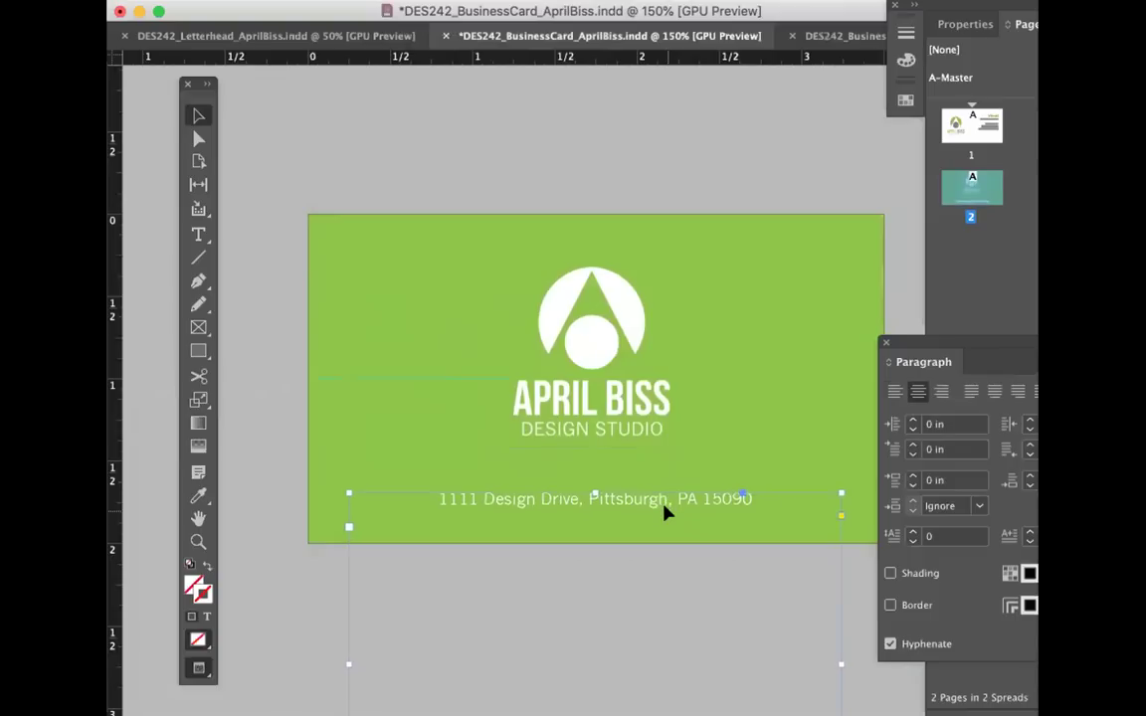
{"action": "left_click", "coordinate": [527, 147]}
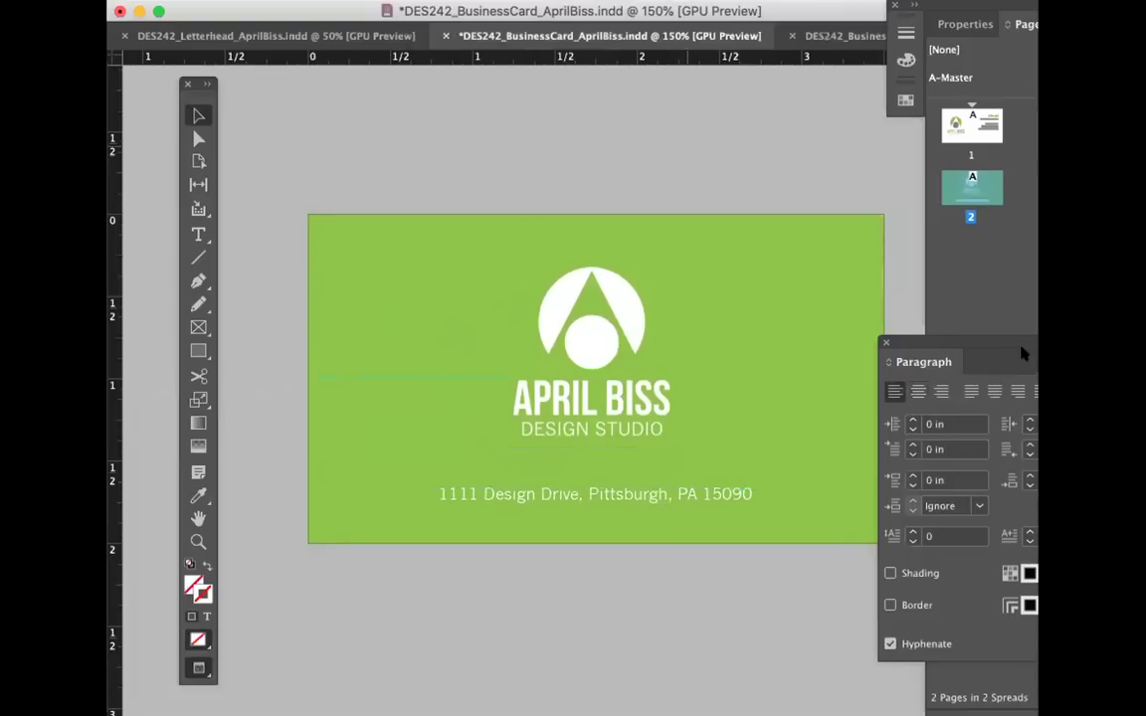
Step: Move the Paragraph panel farther aside and save the business card document
{"action": "left_click_drag", "start_coordinate": [920, 343], "coordinate": [980, 340]}
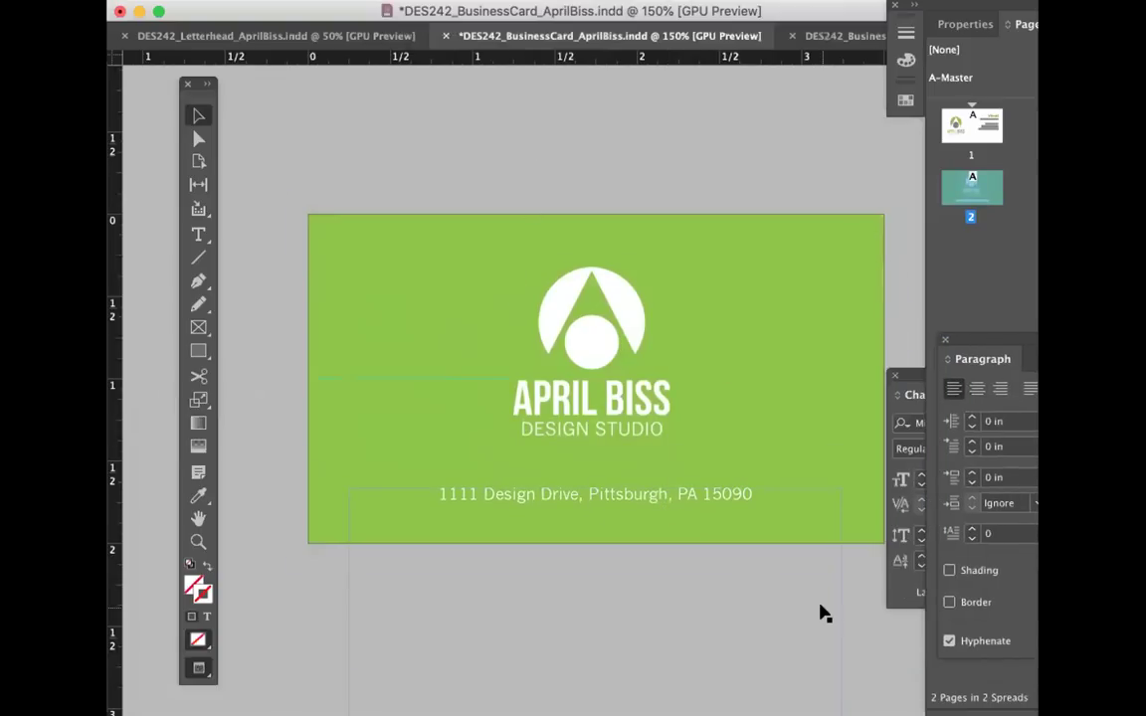
{"action": "key", "text": "w"}
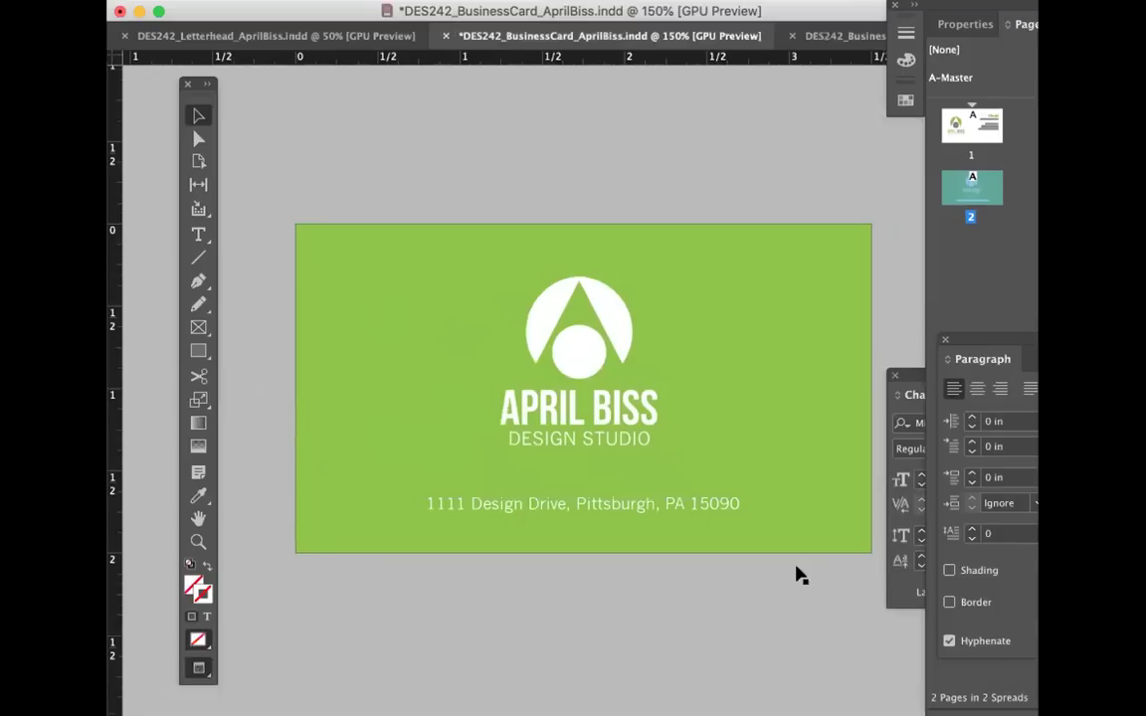
{"action": "left_click", "coordinate": [768, 595]}
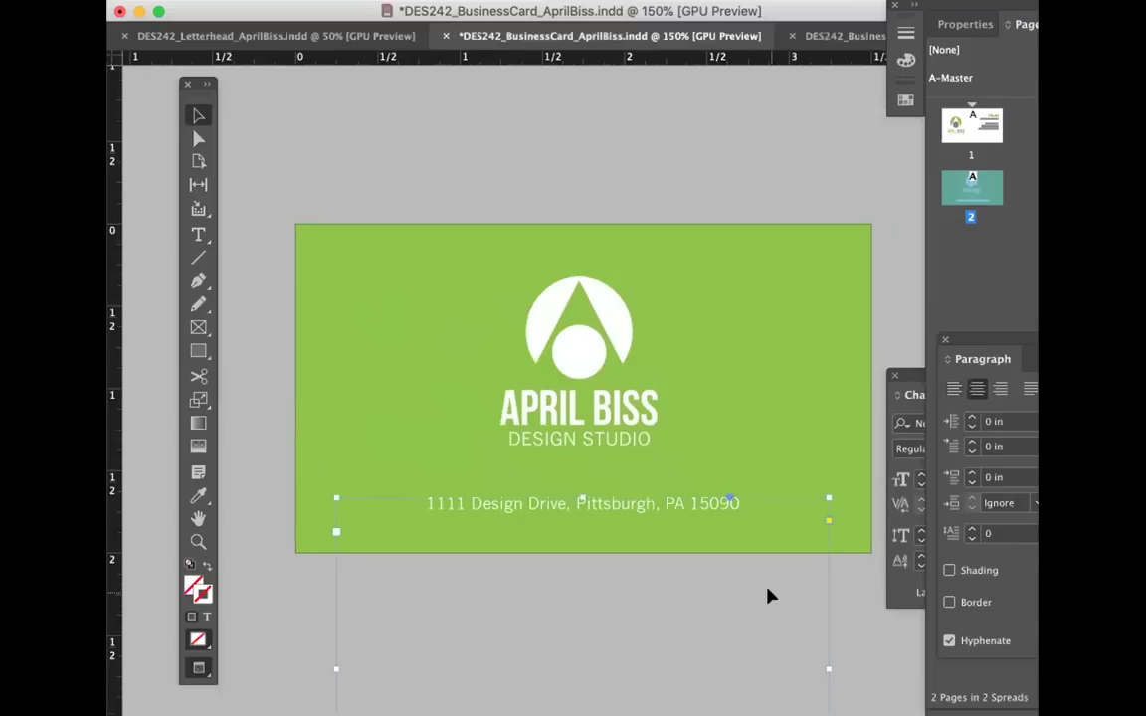
{"action": "key", "text": "super+s"}
Step: Look over the front and back pages of the card in Preview
{"action": "left_click", "coordinate": [456, 129]}
{"action": "key", "text": "shift+Page_Up"}
{"action": "scroll", "coordinate": [456, 130], "scroll_direction": "up", "scroll_amount": 5}
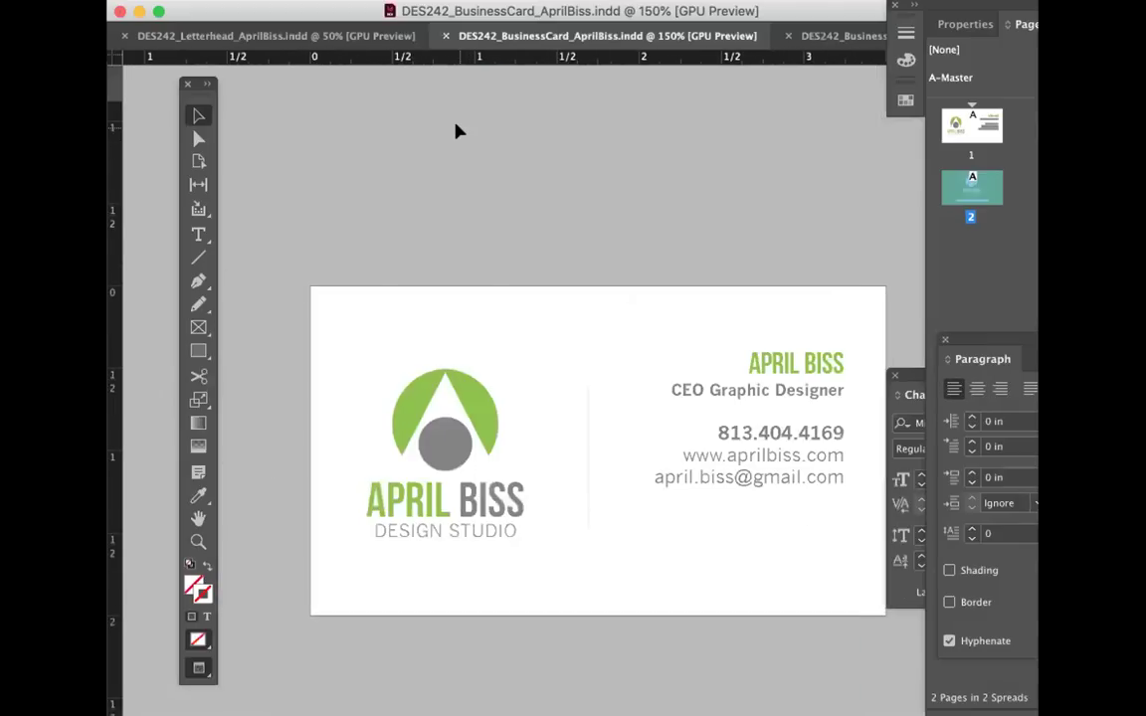
{"action": "scroll", "coordinate": [455, 130], "scroll_direction": "down", "scroll_amount": 10}
{"action": "scroll", "coordinate": [455, 130], "scroll_direction": "up", "scroll_amount": 10}
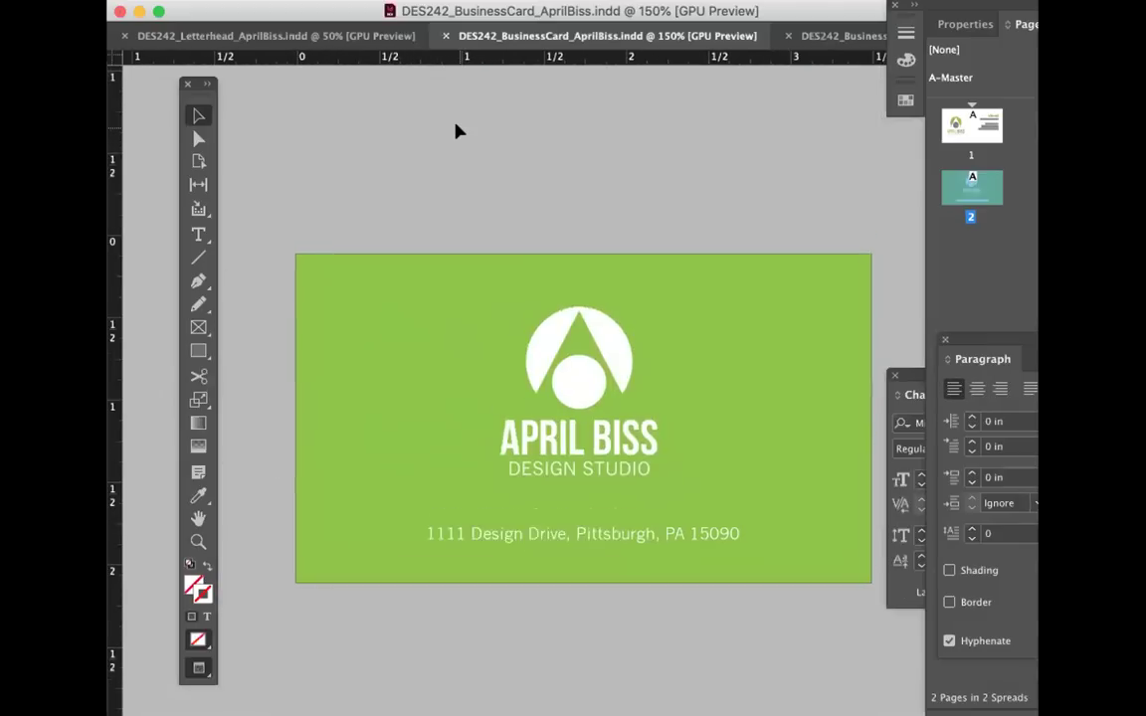
Step: Nudge the contact text frame on page 1 slightly down and shorten it to end just below the e-mail line
{"action": "left_click", "coordinate": [719, 407]}
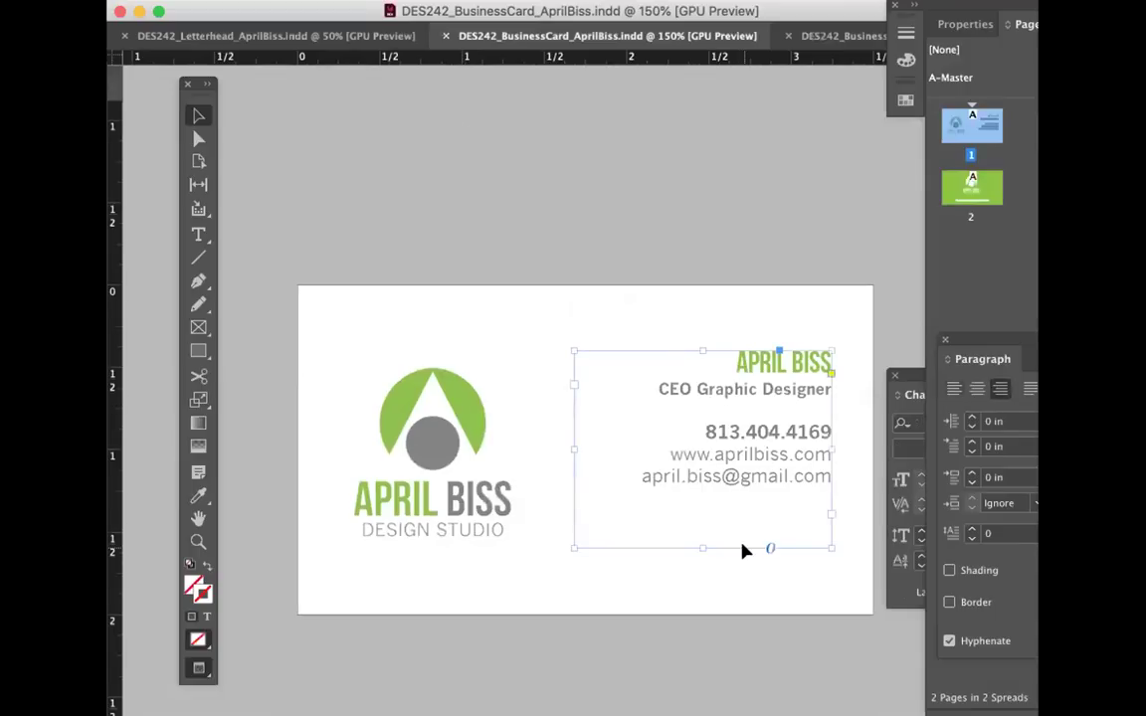
{"action": "key", "text": "Down"}
{"action": "left_click_drag", "start_coordinate": [696, 544], "coordinate": [690, 486]}
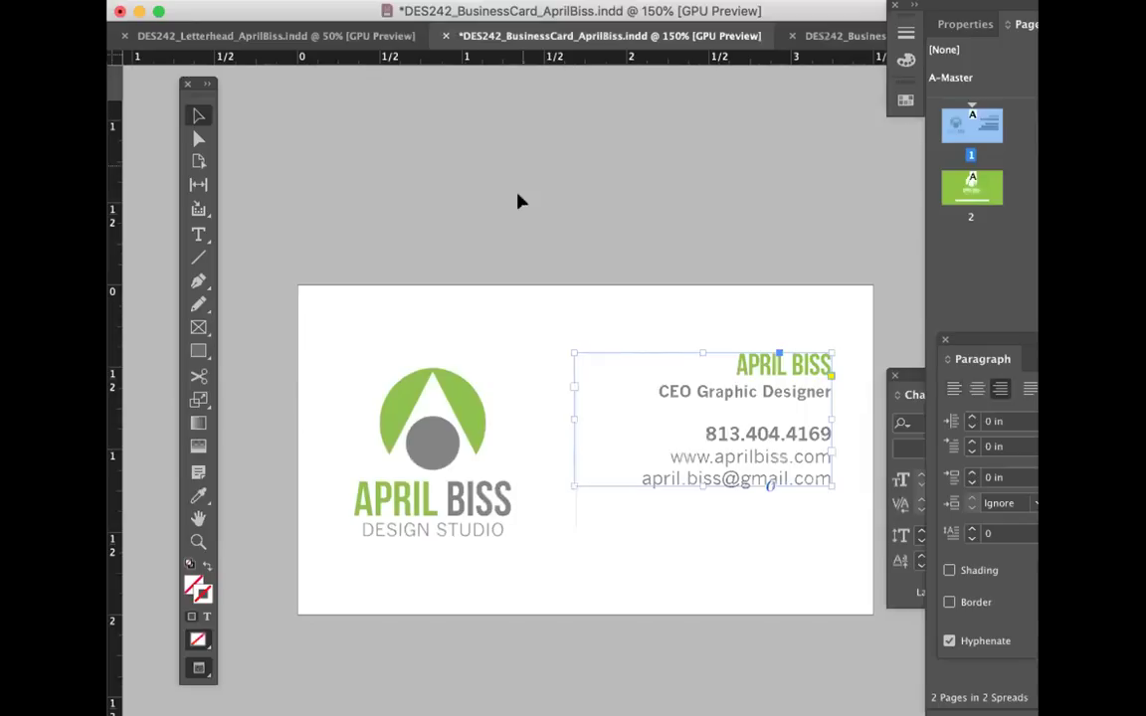
Step: Return to Normal view and nudge the contact text frame down to center it vertically on the horizontal guide
{"action": "left_click_drag", "start_coordinate": [199, 668], "coordinate": [257, 567]}
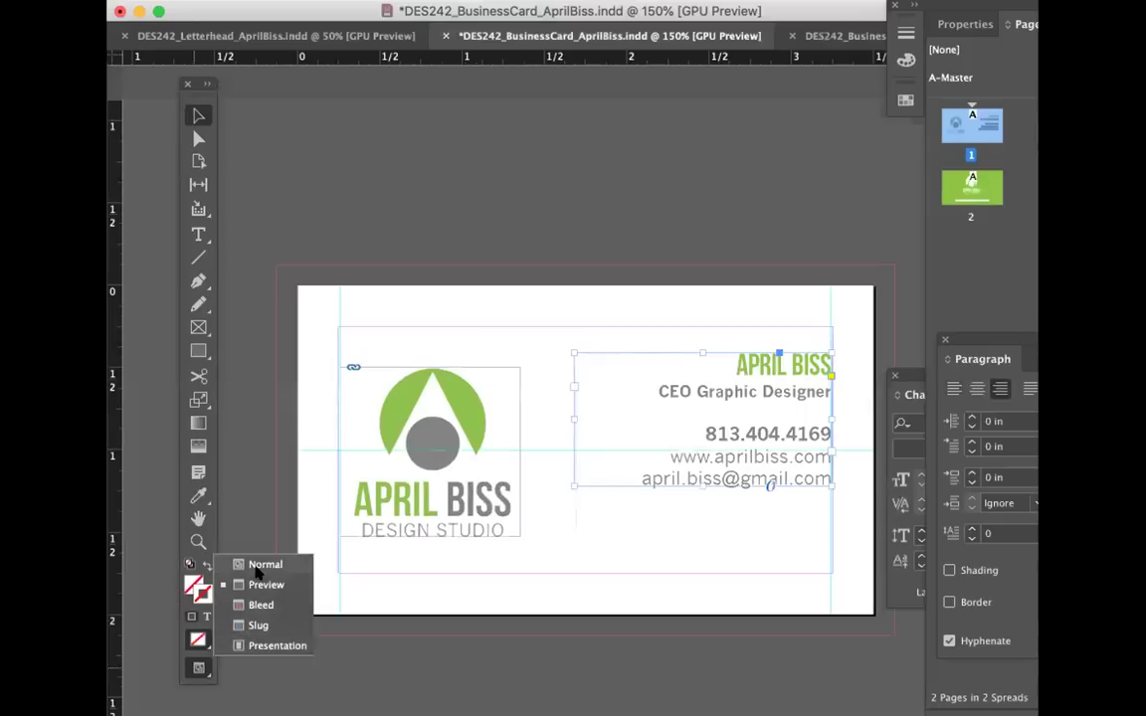
{"action": "key", "text": "Down"}
{"action": "key", "text": "Down"}
{"action": "key", "text": "Down"}
{"action": "key", "text": "Down"}
{"action": "key", "text": "Down"}
{"action": "key", "text": "Down"}
{"action": "key", "text": "Down"}
{"action": "key", "text": "Down"}
{"action": "key", "text": "Down"}
{"action": "key", "text": "Down"}
{"action": "key", "text": "Down"}
{"action": "key", "text": "Down"}
{"action": "left_click", "coordinate": [378, 598]}
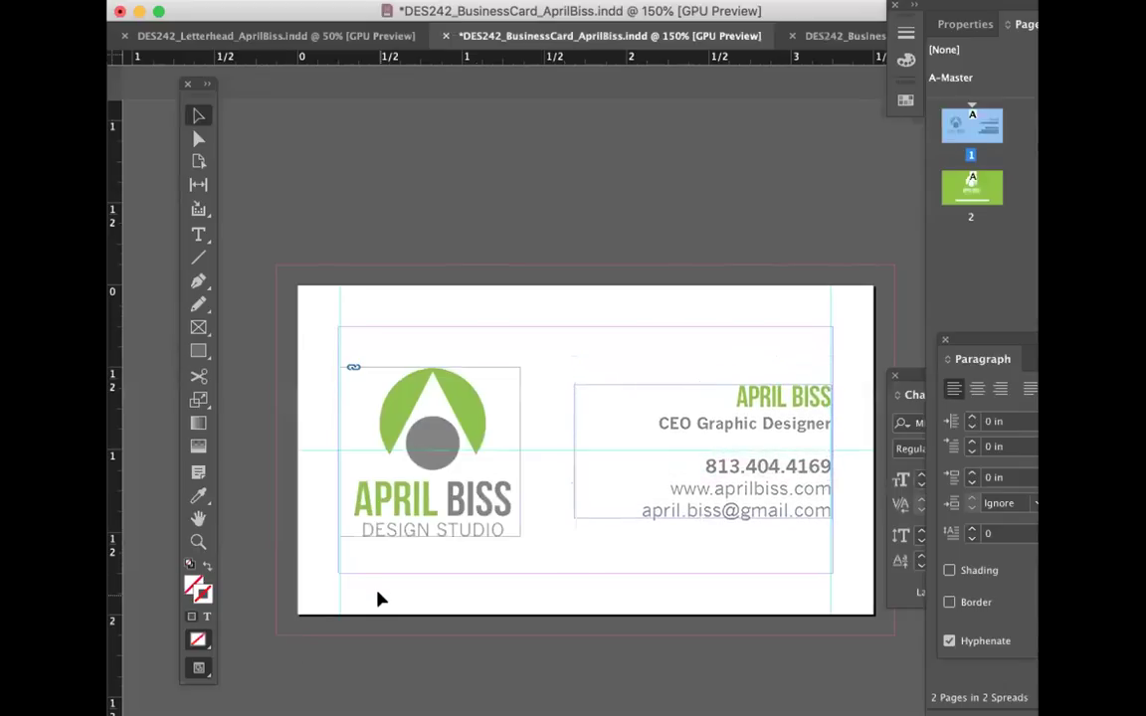
Step: Switch back to Preview and check the layout of both card pages
{"action": "left_click_drag", "start_coordinate": [199, 668], "coordinate": [264, 585]}
{"action": "scroll", "coordinate": [557, 672], "scroll_direction": "down", "scroll_amount": 5}
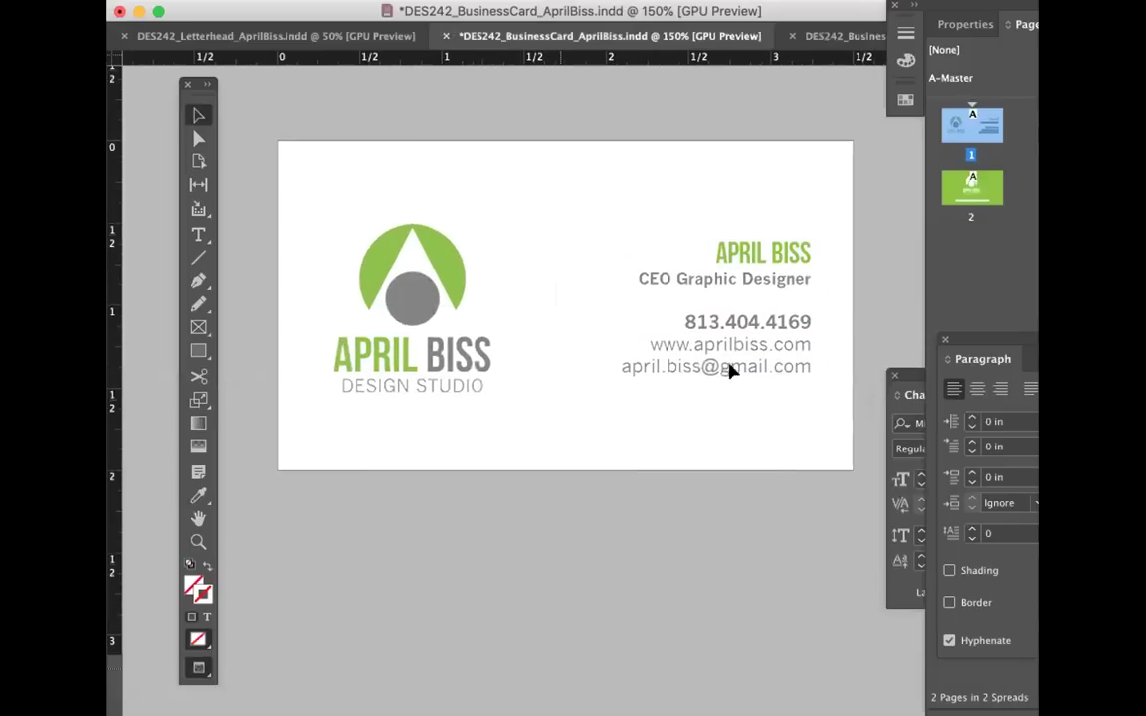
{"action": "scroll", "coordinate": [760, 491], "scroll_direction": "down", "scroll_amount": 10}
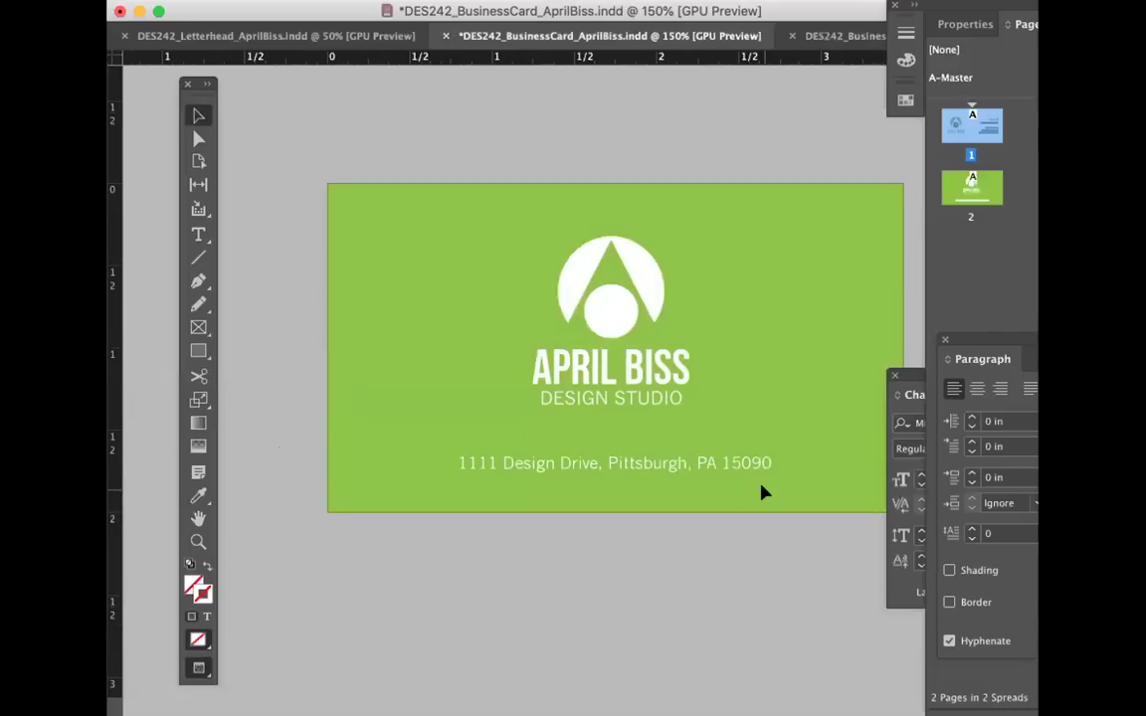
{"action": "key", "text": "shift+Page_Up"}
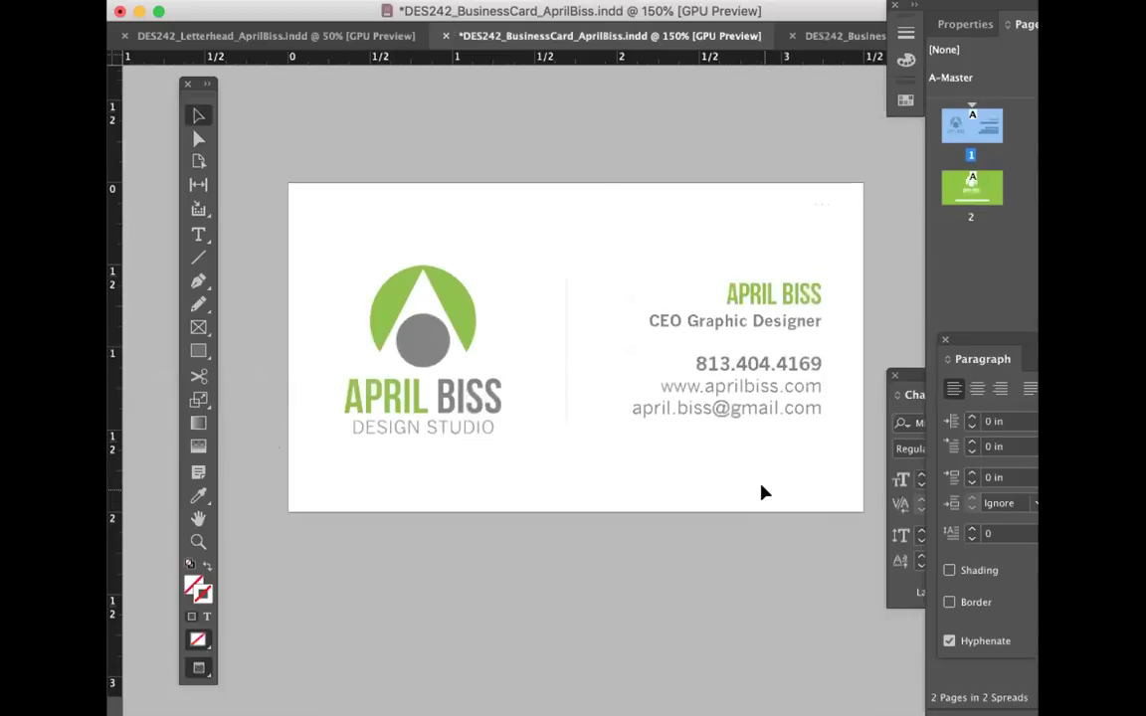
Step: Save the business card document
{"action": "key", "text": "super+s"}
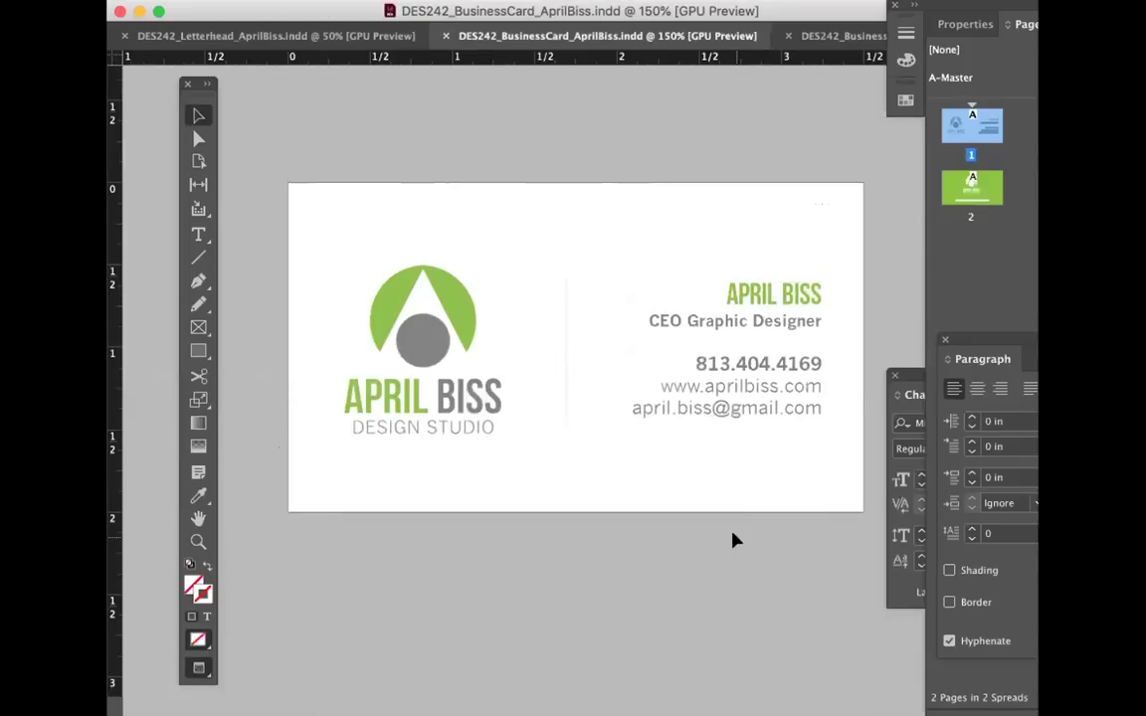
Step: Look for the document's color mode, checking the transparency blend space and the Color Settings without changing anything
{"action": "left_click", "coordinate": [284, 0]}
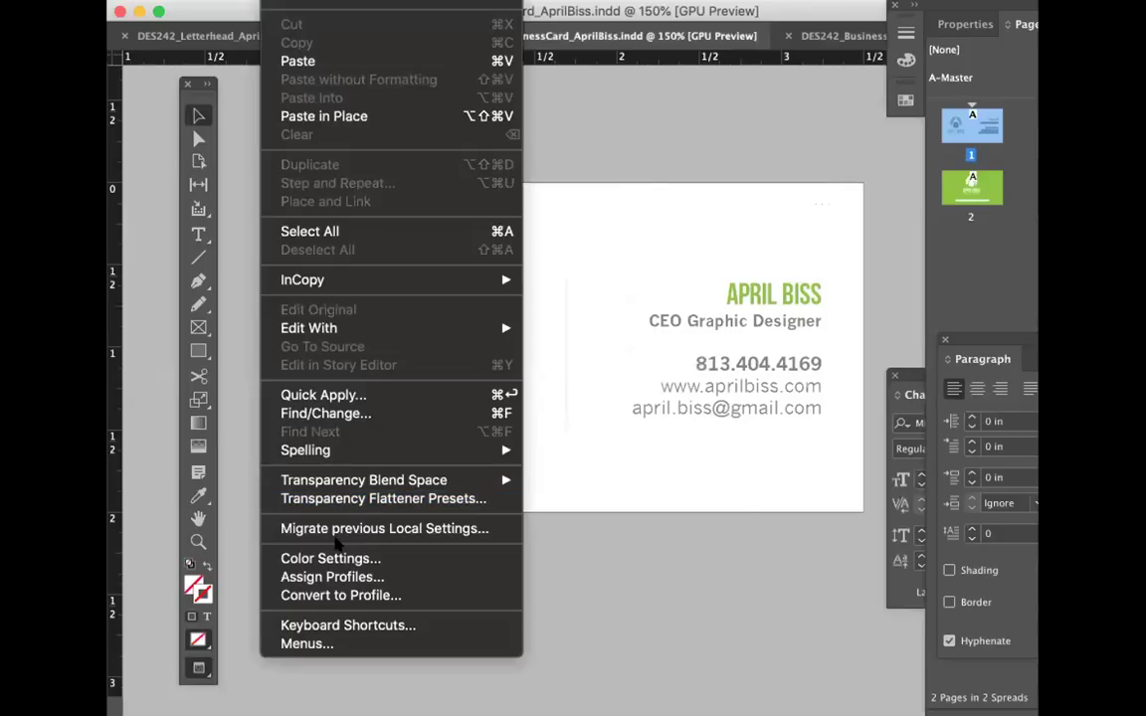
{"action": "mouse_move", "coordinate": [241, 0]}
{"action": "mouse_move", "coordinate": [267, 350]}
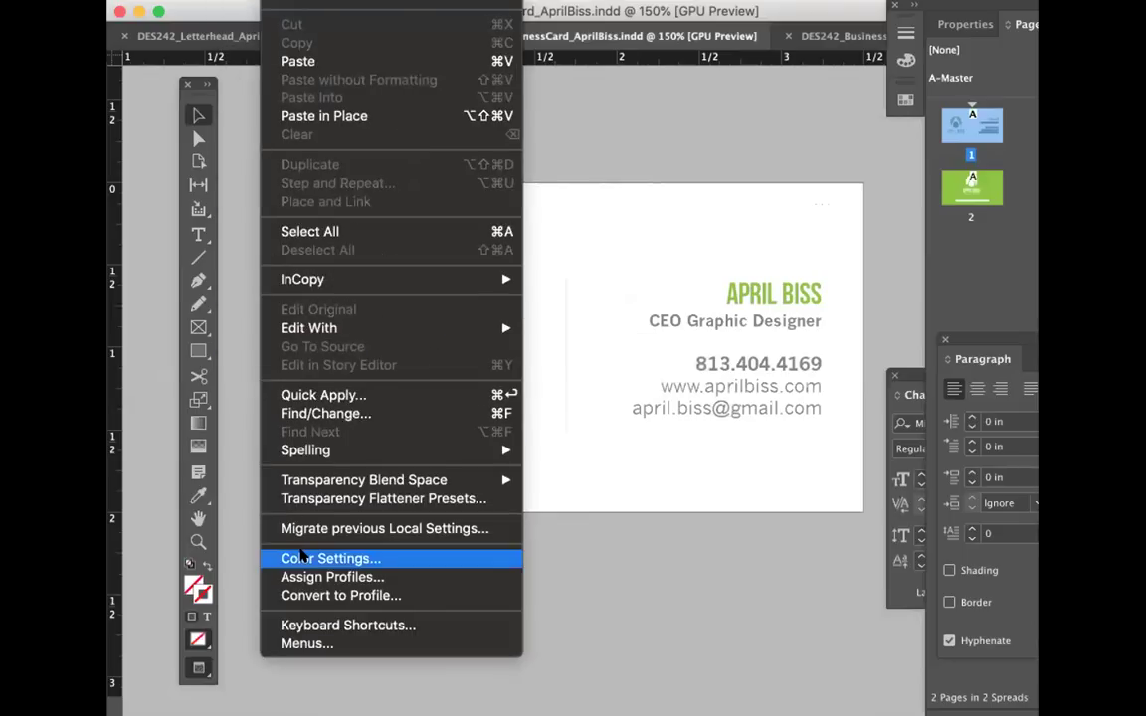
{"action": "mouse_move", "coordinate": [338, 0]}
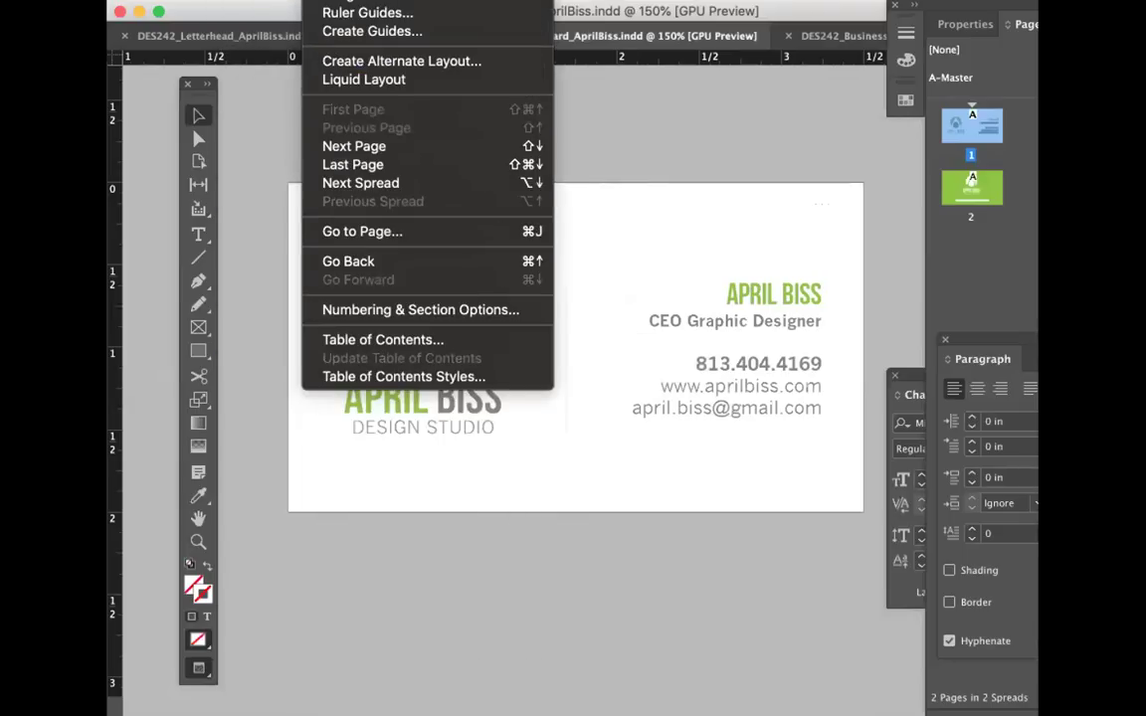
{"action": "mouse_move", "coordinate": [239, 0]}
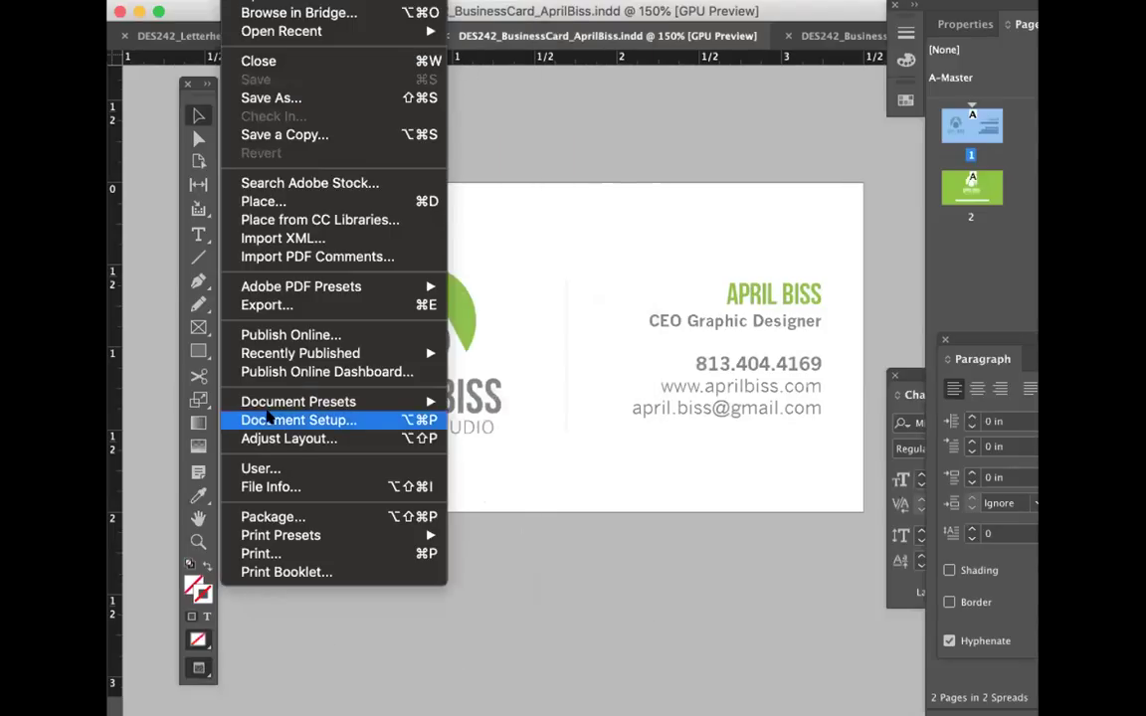
{"action": "mouse_move", "coordinate": [266, 407]}
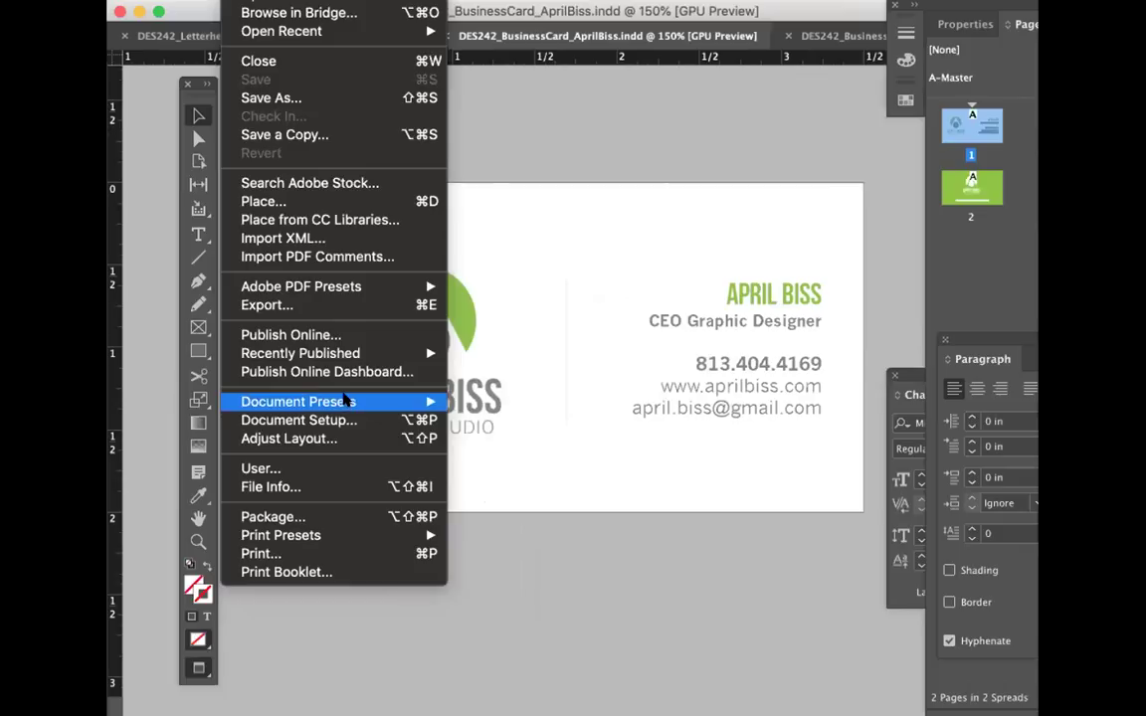
{"action": "mouse_move", "coordinate": [335, 355]}
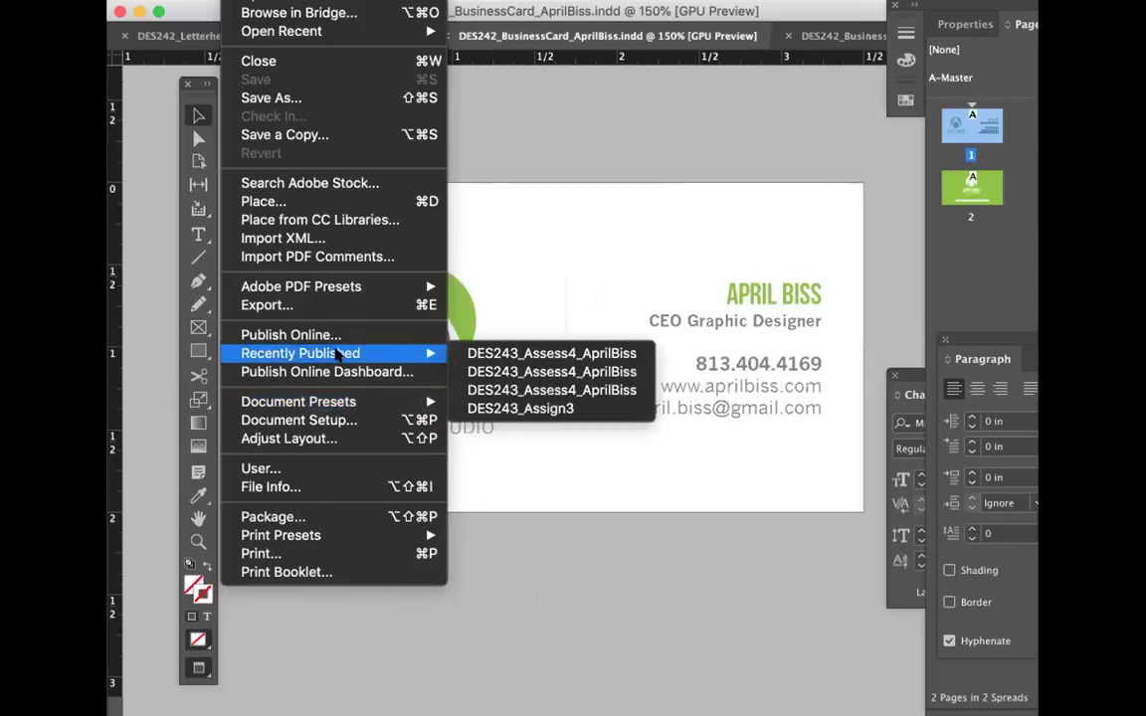
{"action": "mouse_move", "coordinate": [294, 2]}
{"action": "mouse_move", "coordinate": [337, 450]}
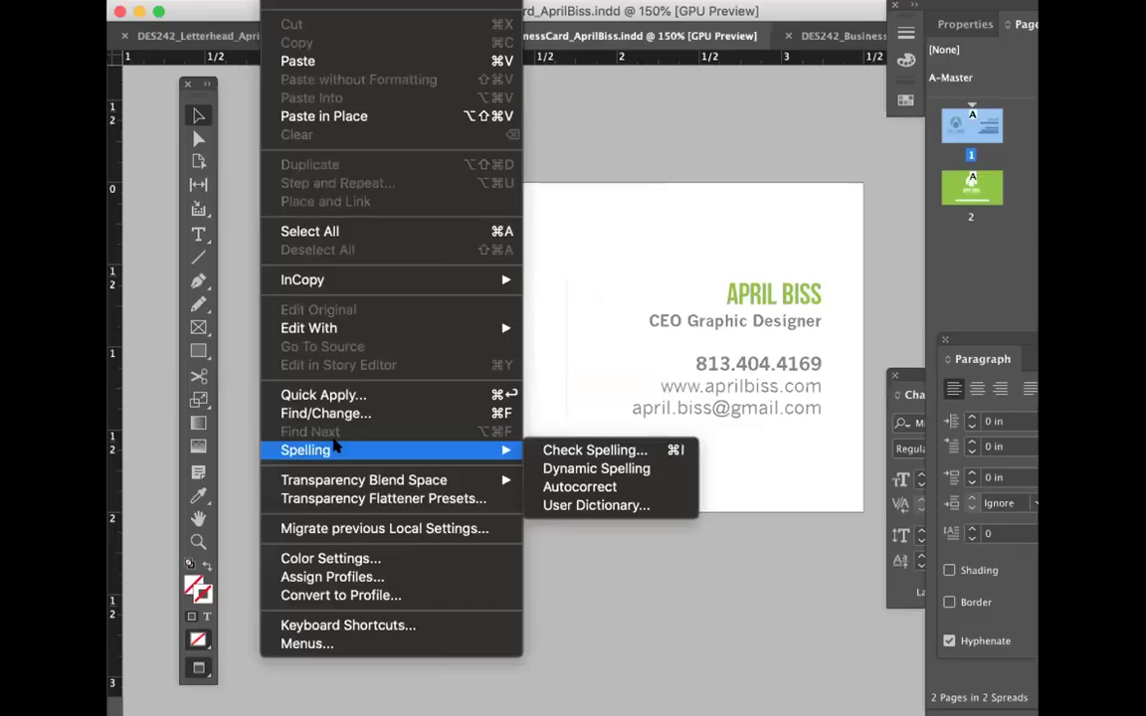
{"action": "mouse_move", "coordinate": [338, 483]}
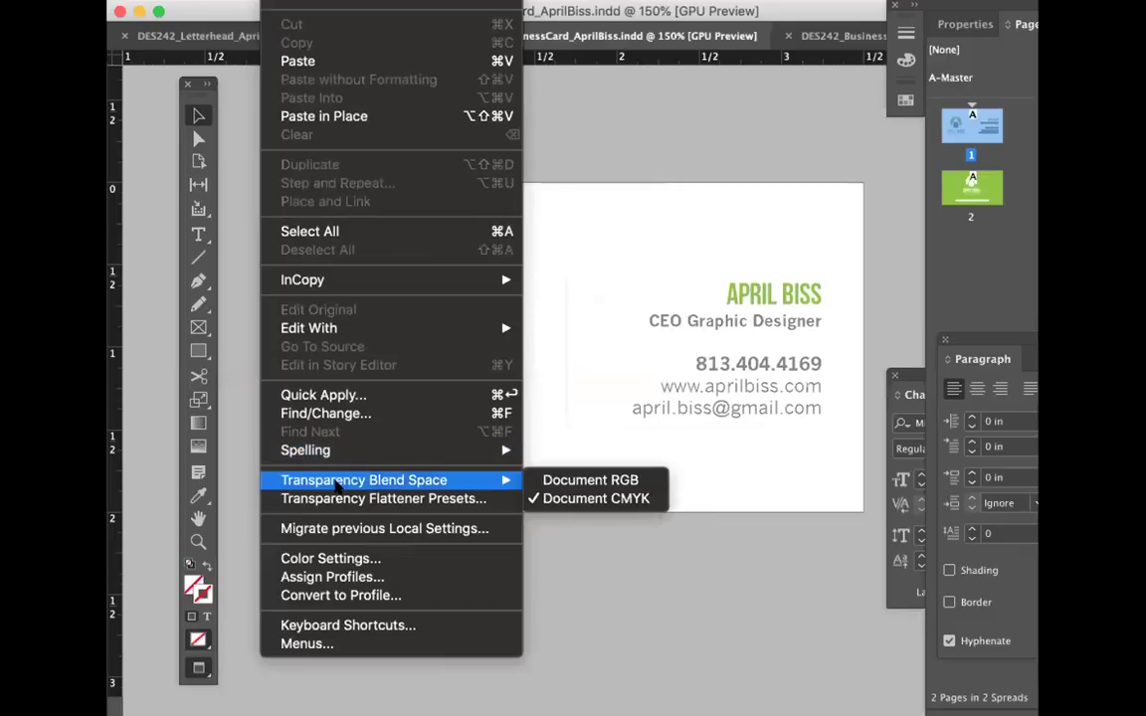
{"action": "mouse_move", "coordinate": [332, 325]}
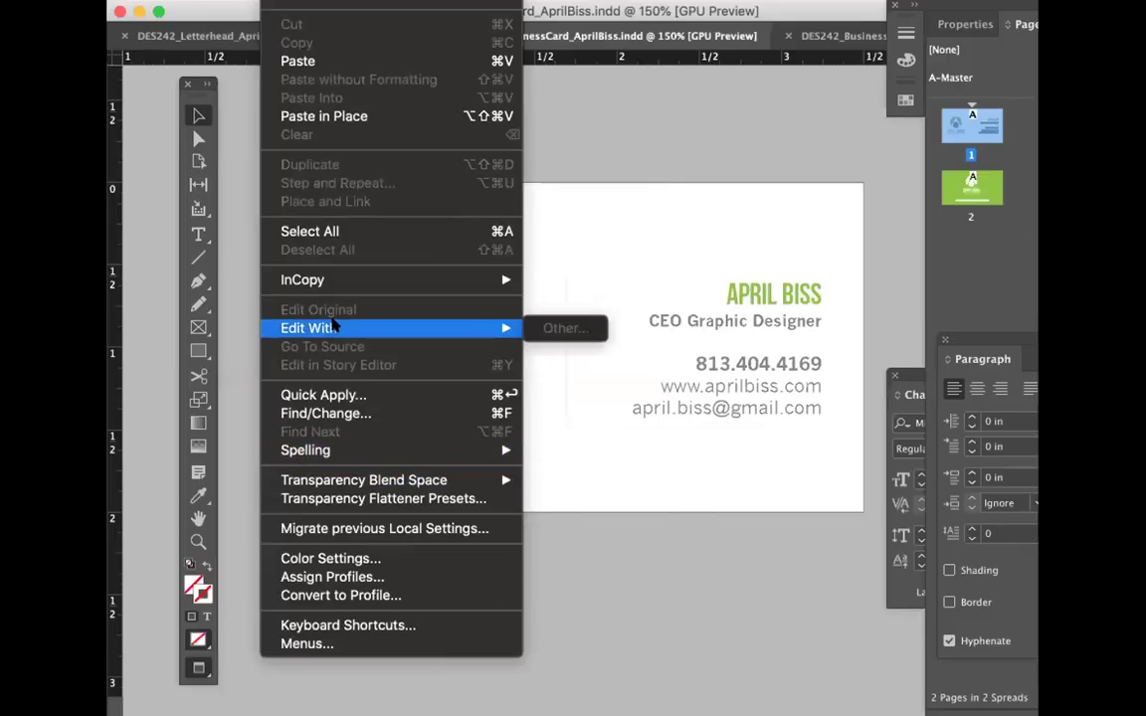
{"action": "left_click", "coordinate": [330, 558]}
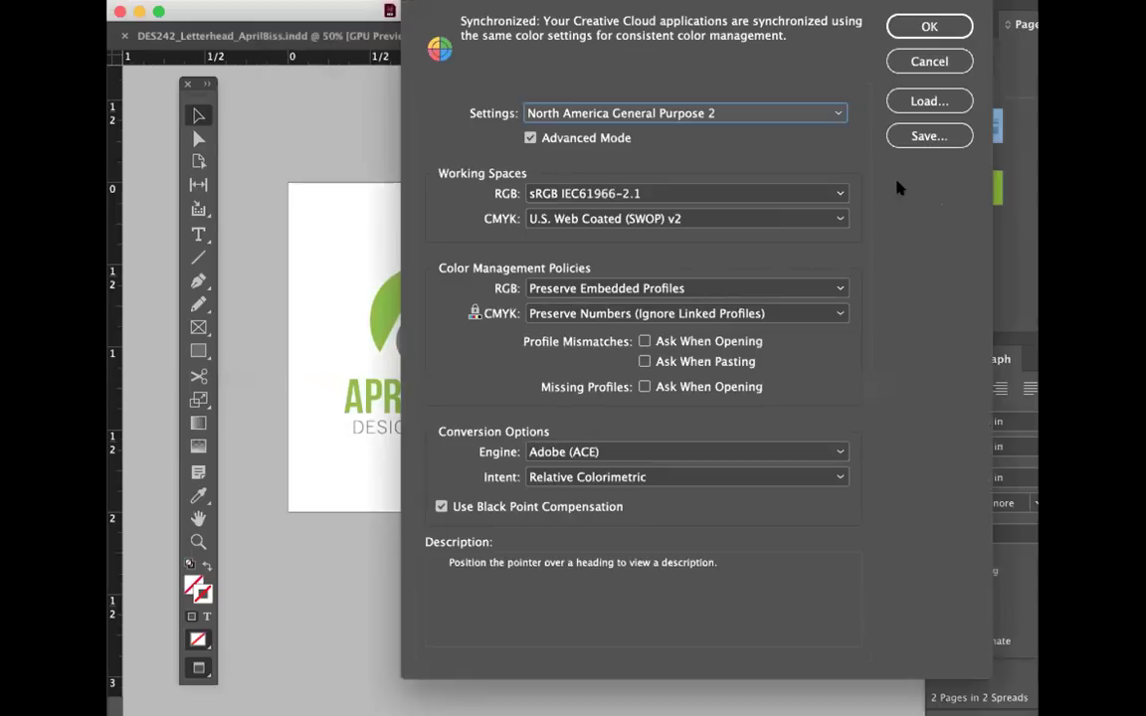
{"action": "left_click", "coordinate": [929, 61]}
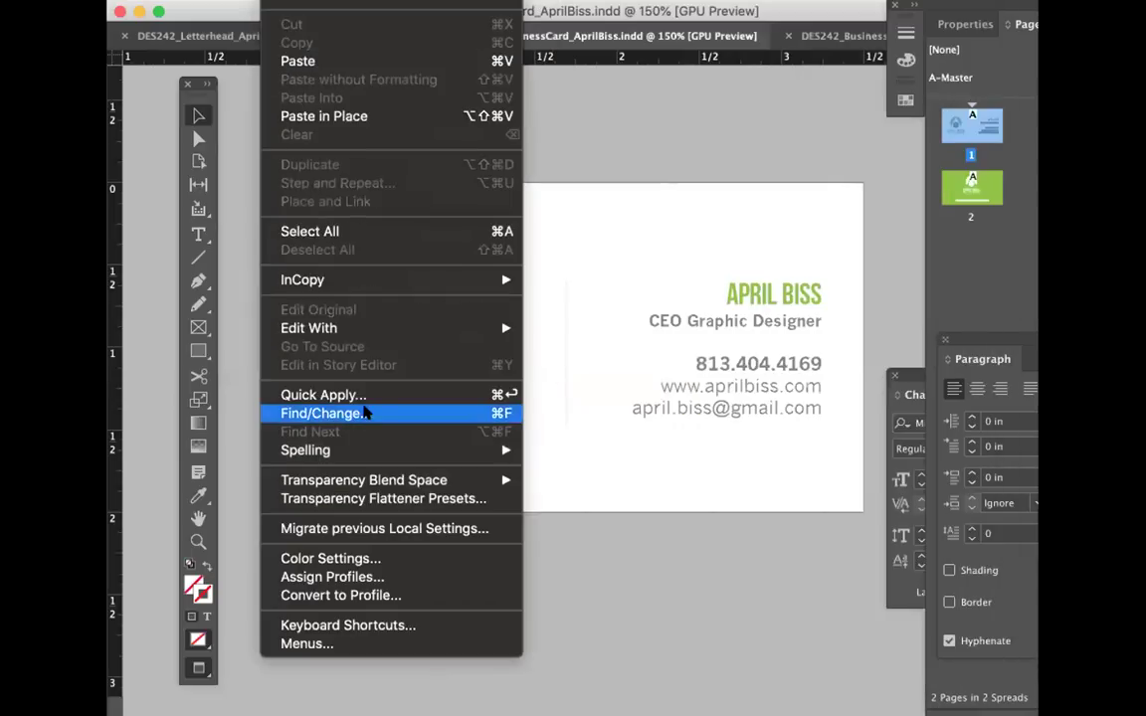
Step: Check the Document Setup for a color mode option and leave it unchanged
{"action": "mouse_move", "coordinate": [333, 0]}
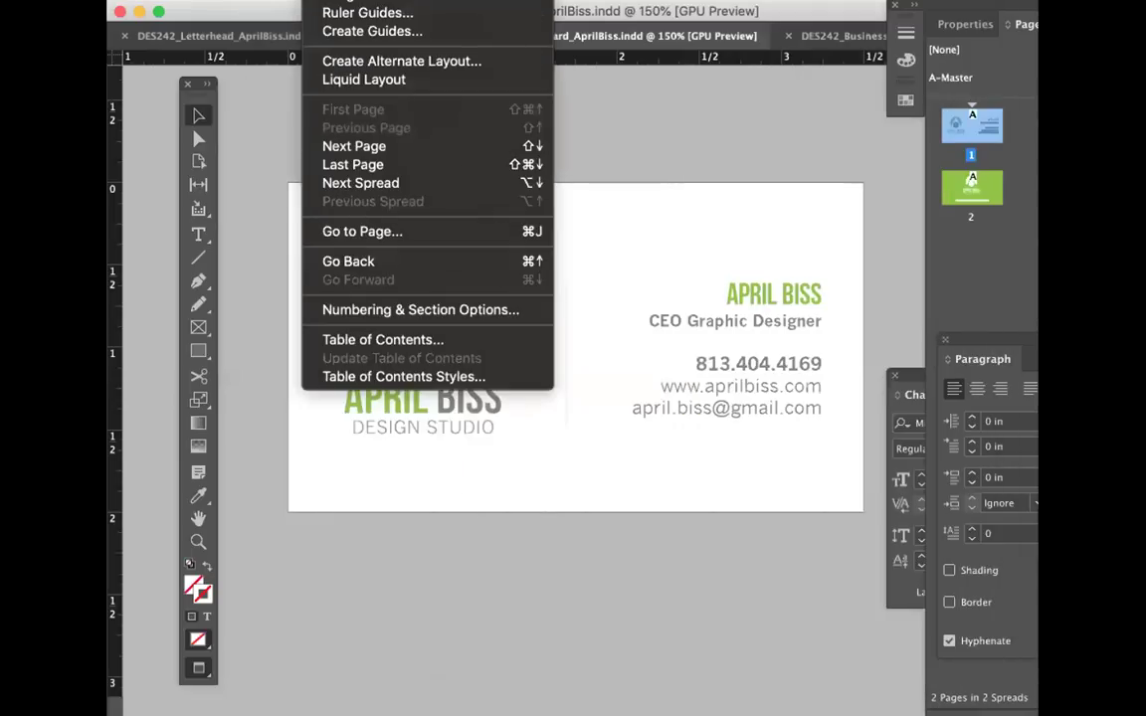
{"action": "mouse_move", "coordinate": [442, 0]}
{"action": "mouse_move", "coordinate": [238, 0]}
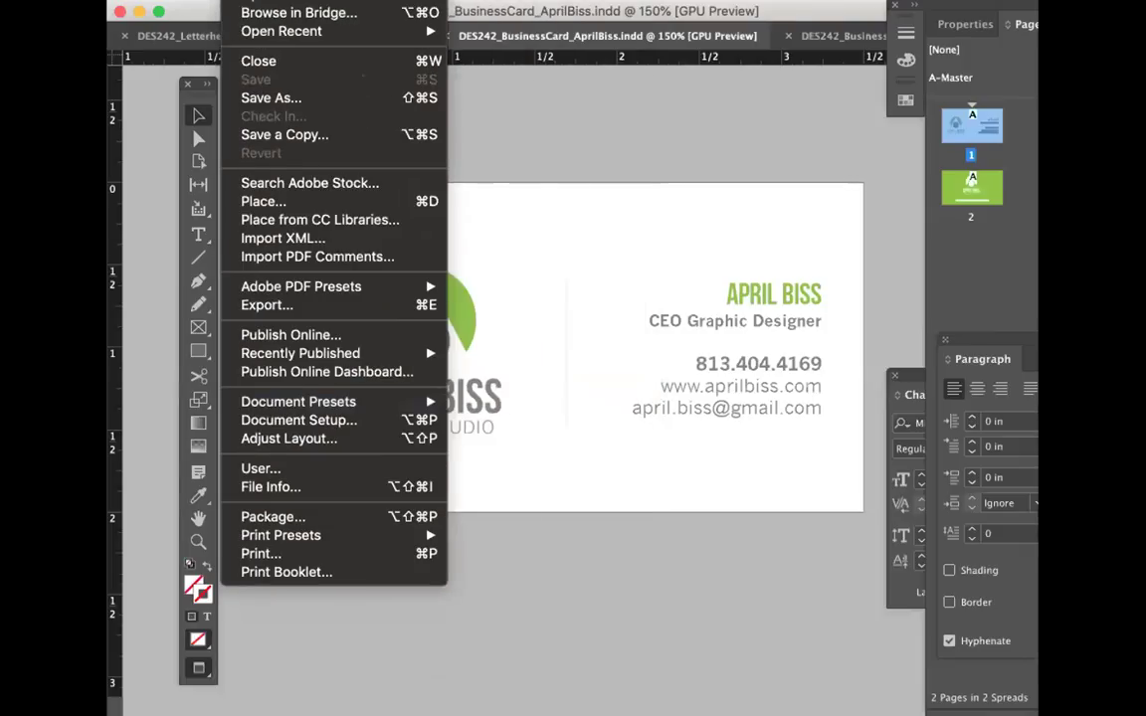
{"action": "mouse_move", "coordinate": [281, 0]}
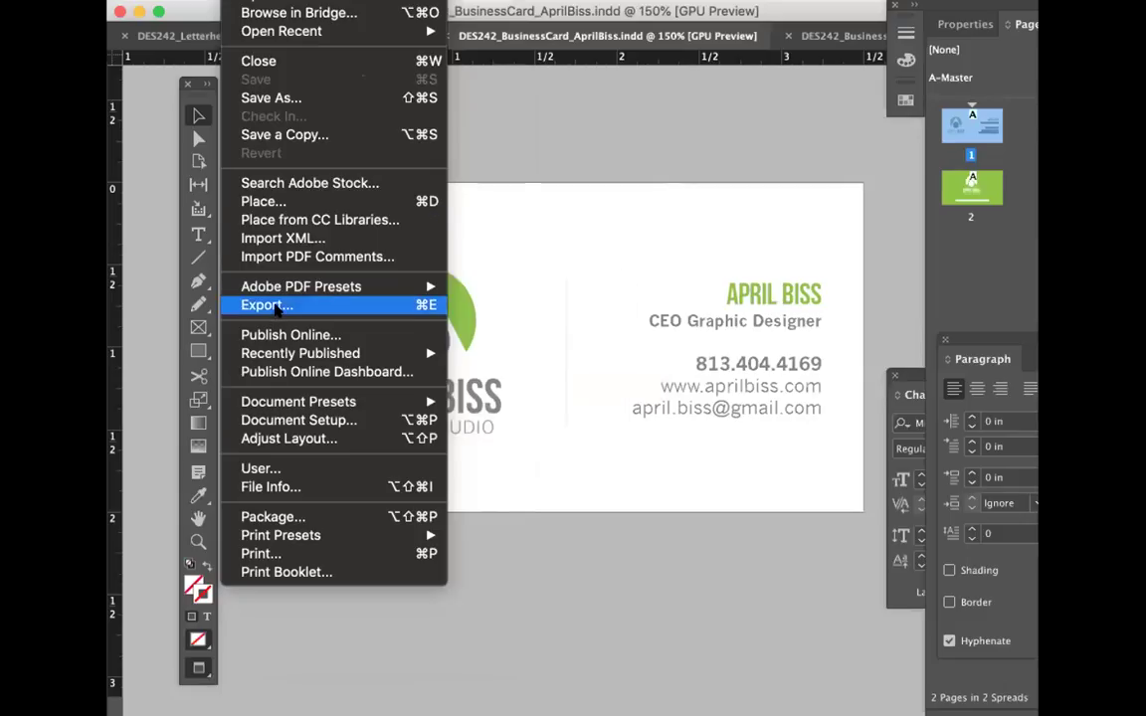
{"action": "mouse_move", "coordinate": [274, 403]}
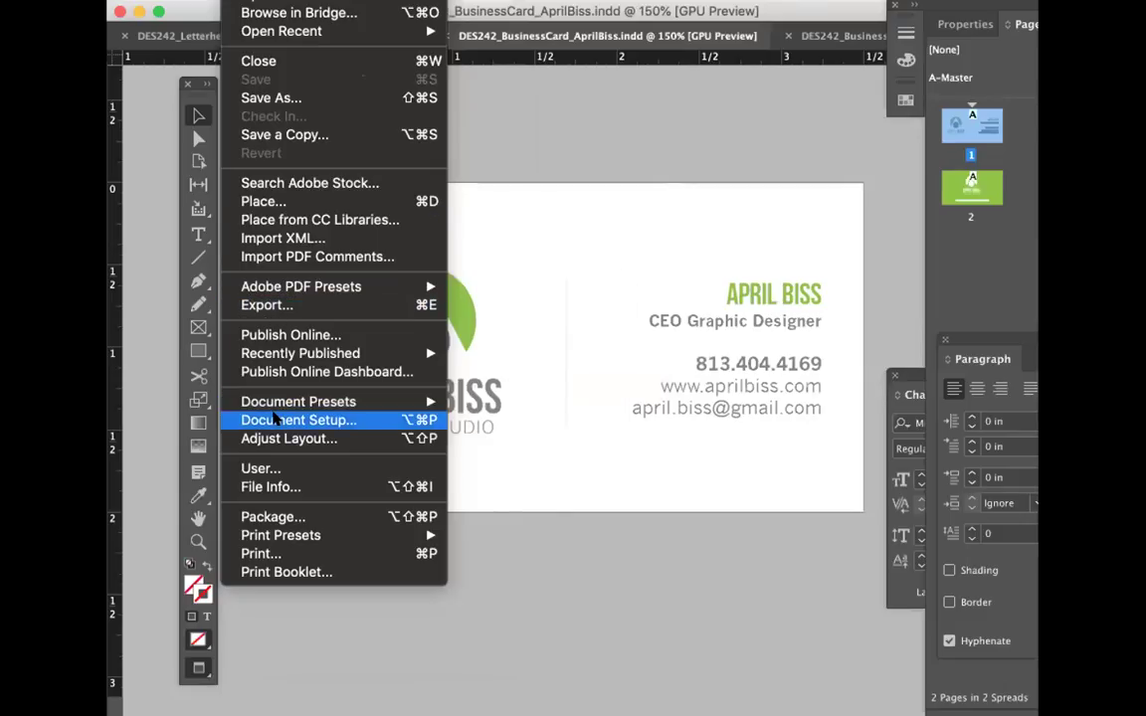
{"action": "left_click", "coordinate": [275, 419]}
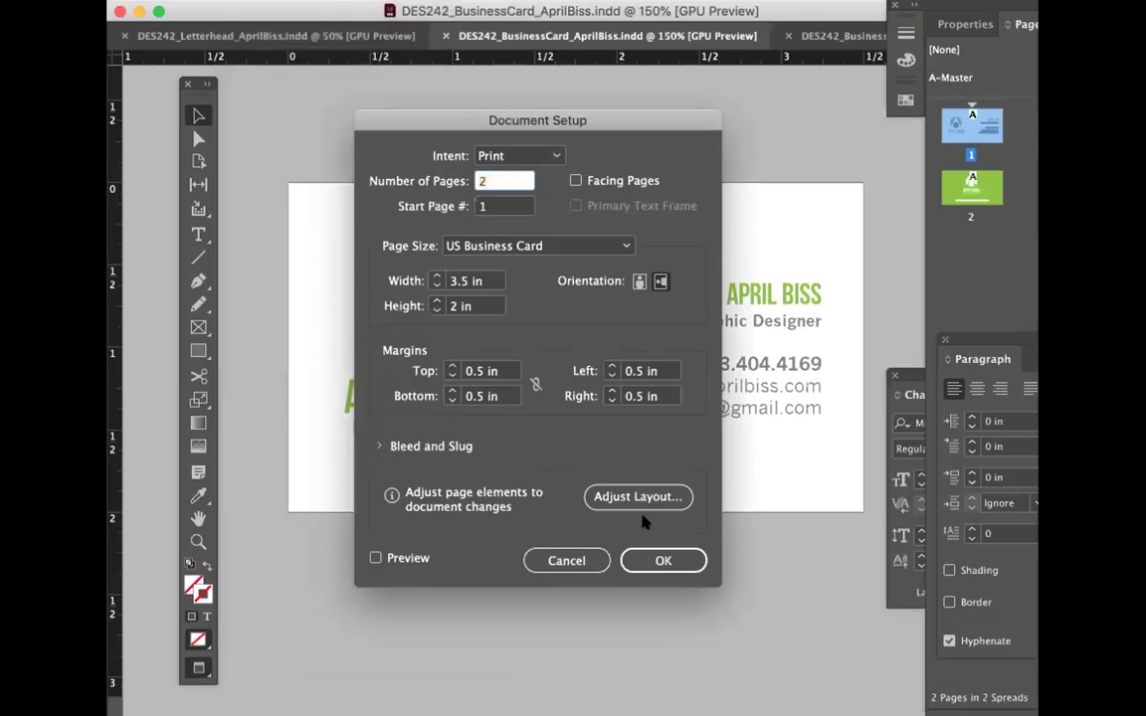
{"action": "left_click", "coordinate": [566, 561]}
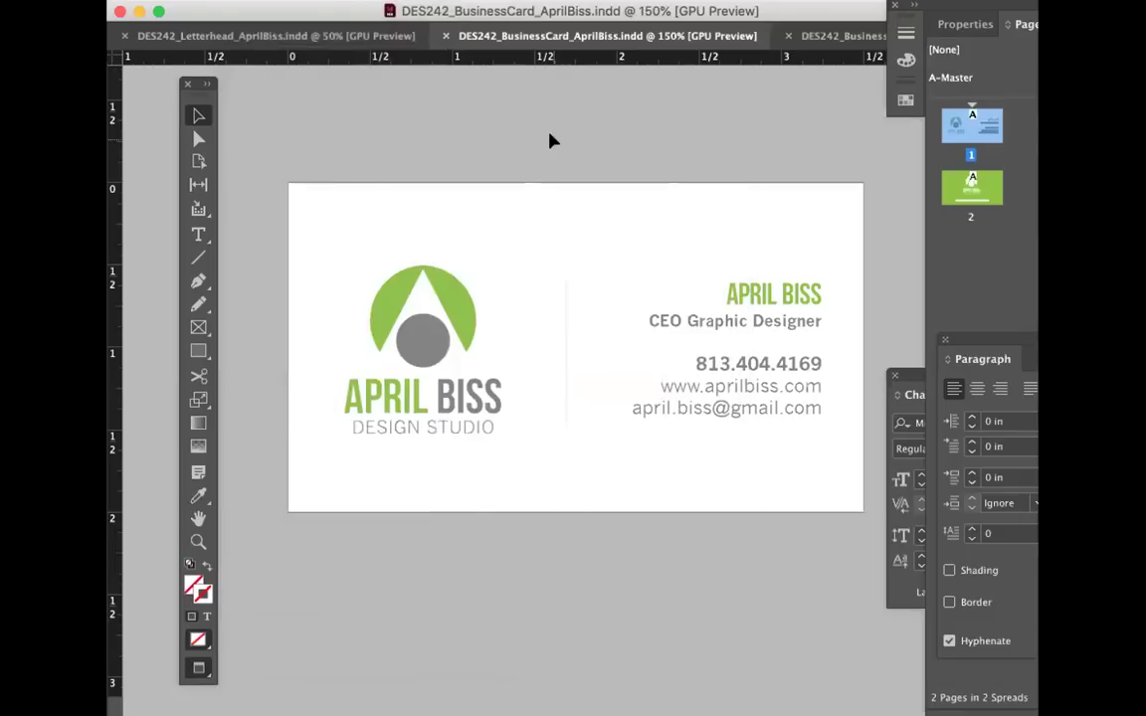
Step: Inspect the fill color of the green name line on page 1 in the Color Picker without changing it
{"action": "left_click", "coordinate": [465, 300]}
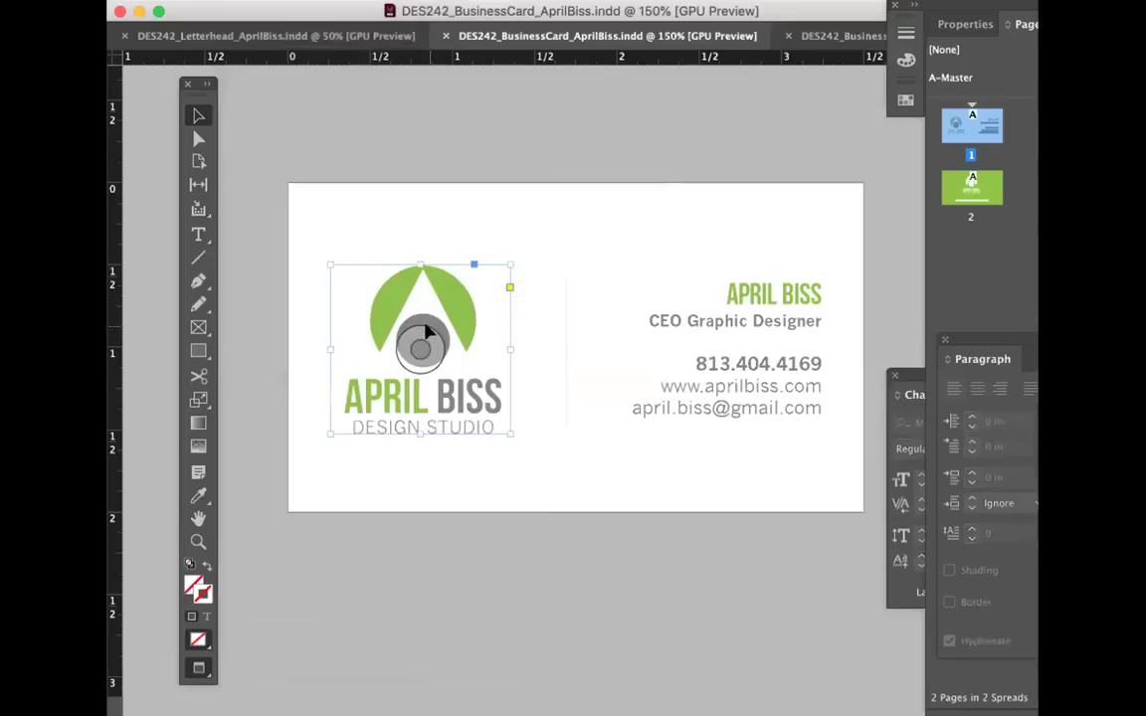
{"action": "left_click", "coordinate": [605, 124]}
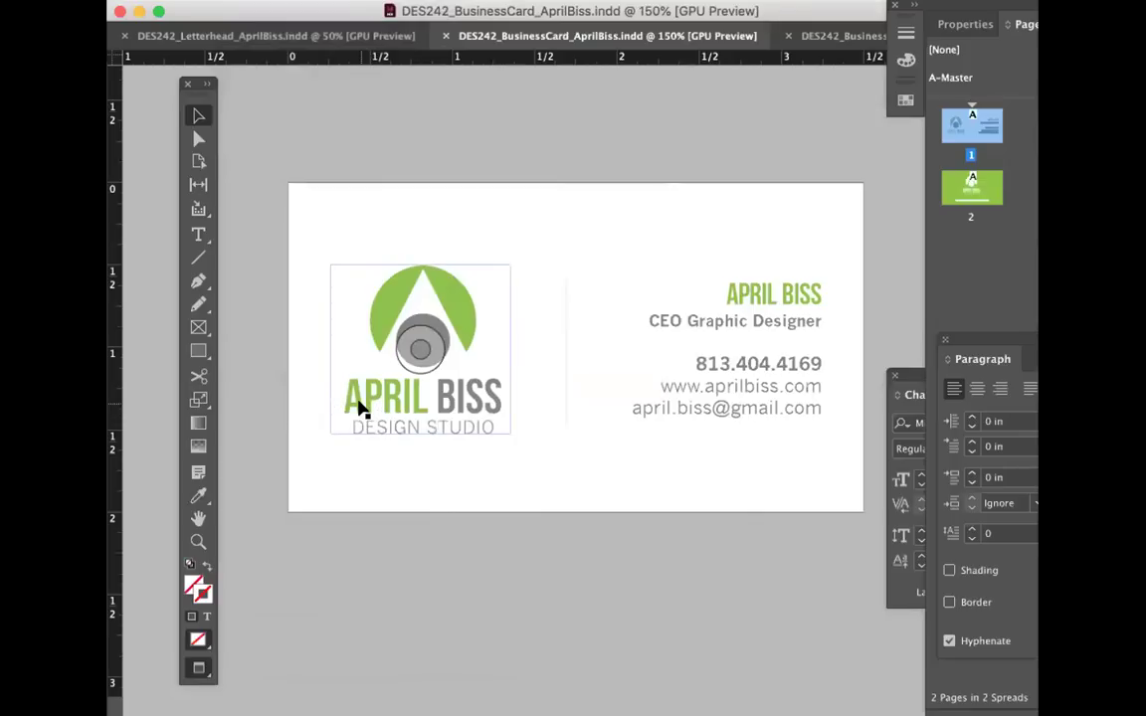
{"action": "left_click", "coordinate": [749, 322]}
{"action": "left_click", "coordinate": [185, 233]}
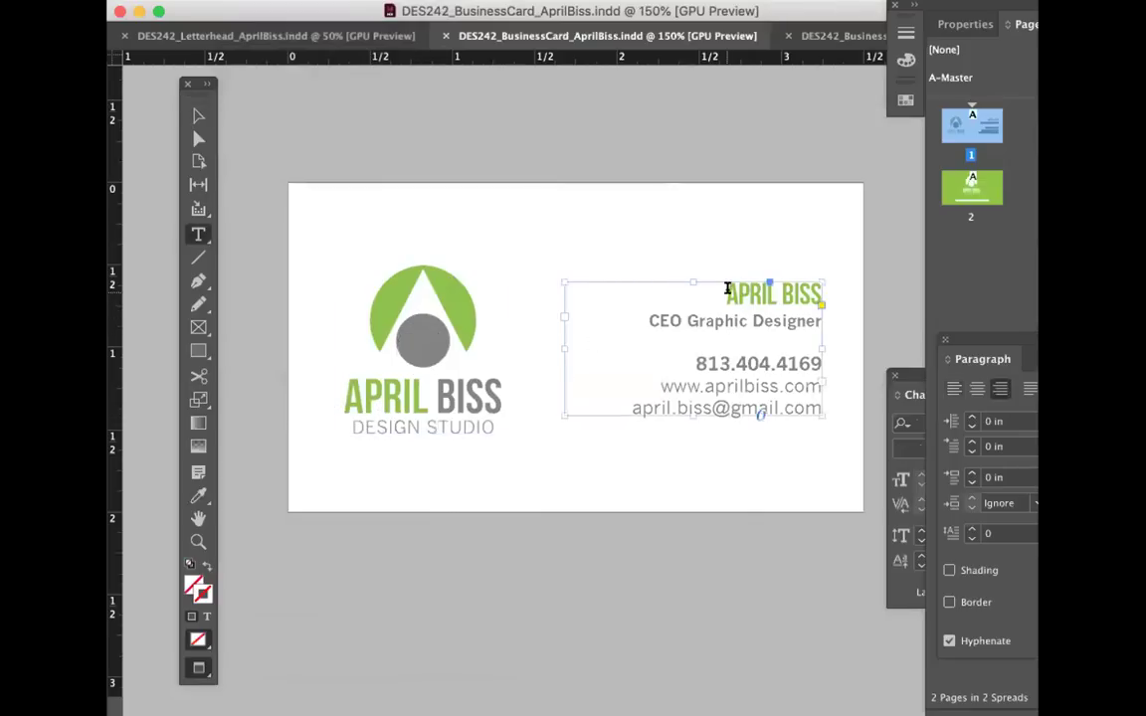
{"action": "left_click_drag", "start_coordinate": [728, 293], "coordinate": [841, 291]}
{"action": "double_click", "coordinate": [193, 586]}
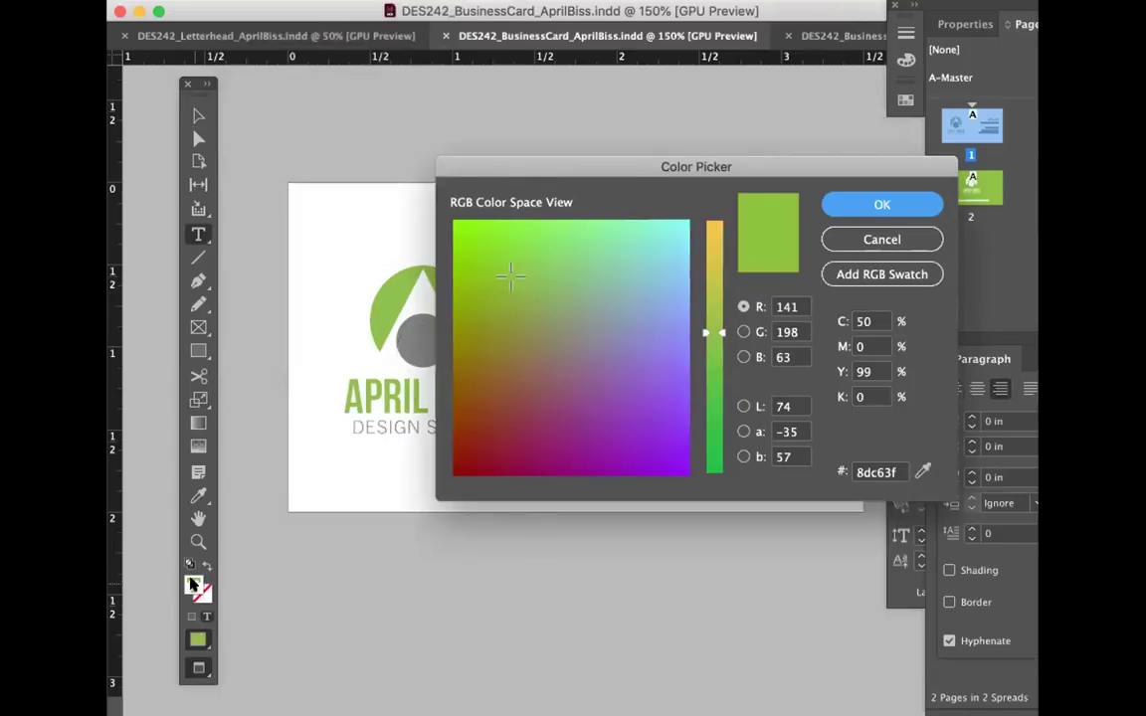
{"action": "left_click", "coordinate": [854, 242]}
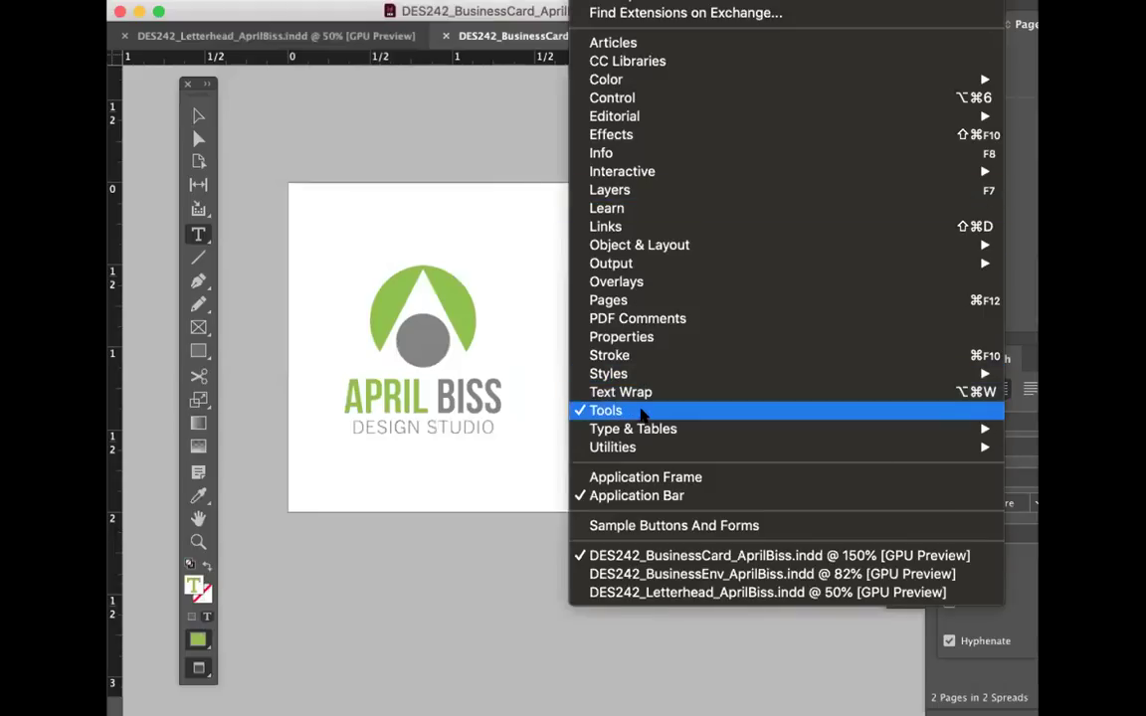
Step: Convert the fill color of the green name line on page 1 to CMYK
{"action": "mouse_move", "coordinate": [993, 79]}
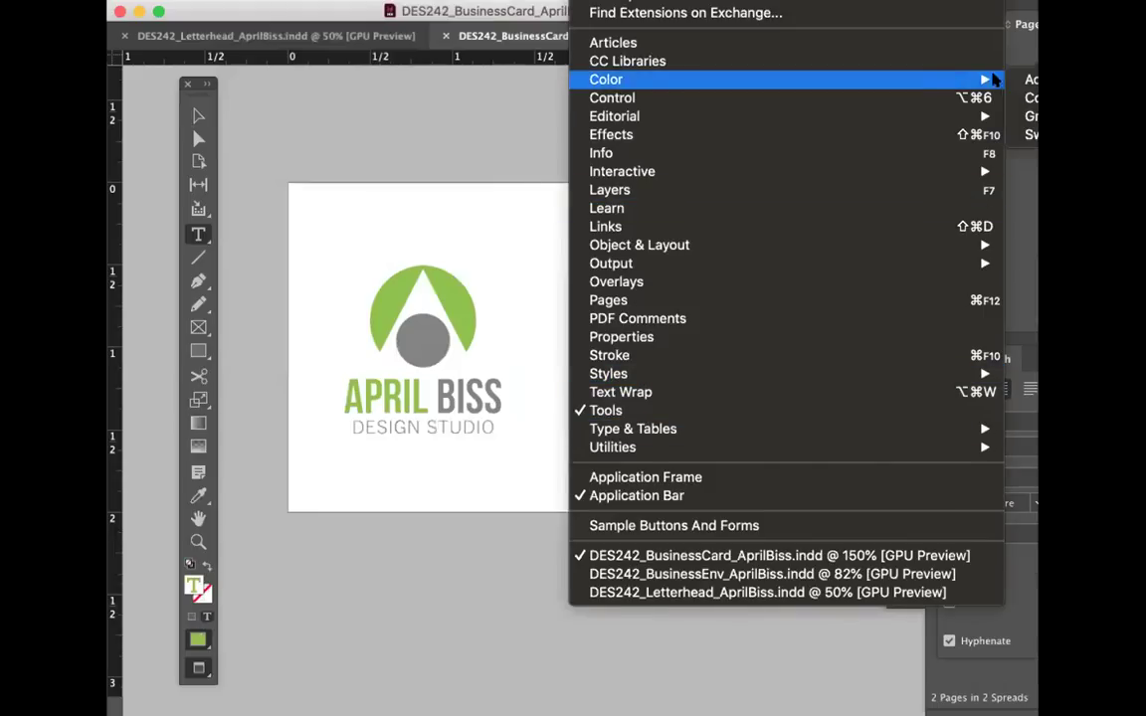
{"action": "left_click", "coordinate": [1030, 97]}
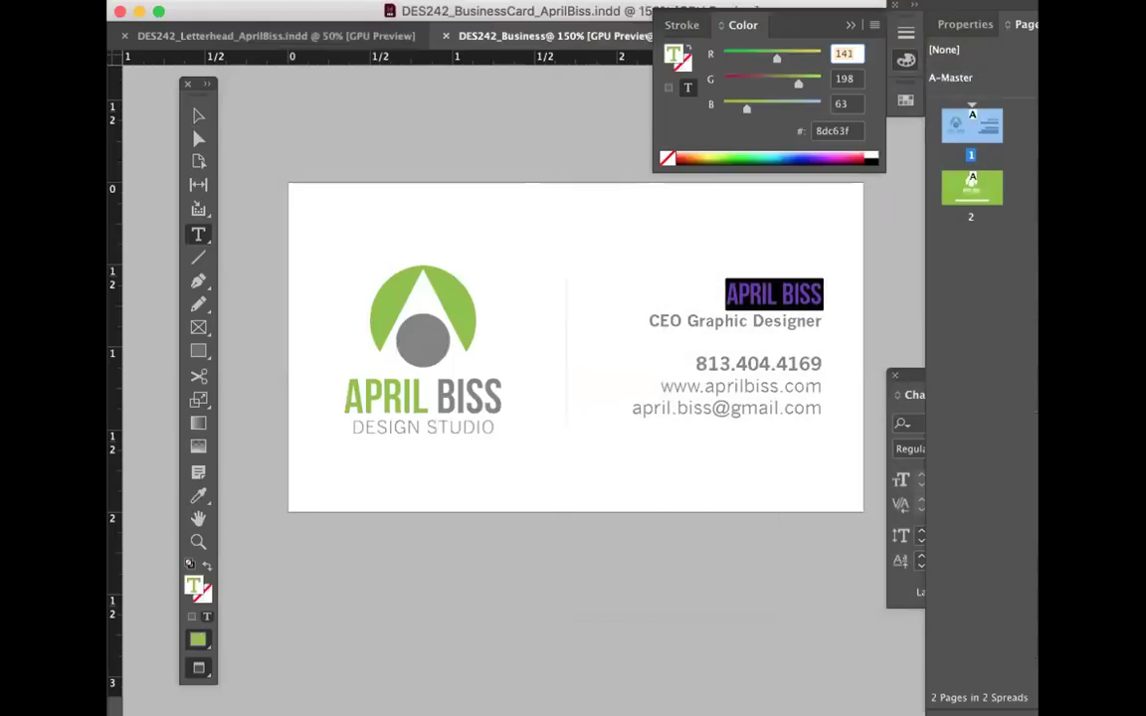
{"action": "left_click_drag", "start_coordinate": [726, 20], "coordinate": [699, 432]}
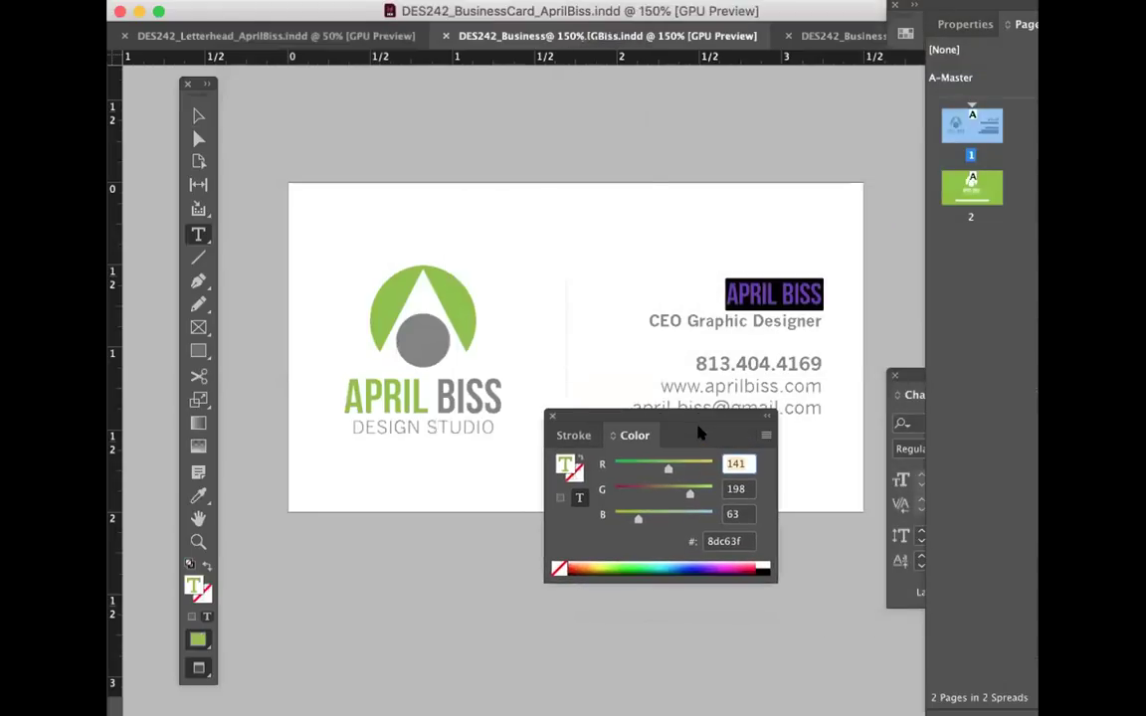
{"action": "left_click", "coordinate": [765, 434]}
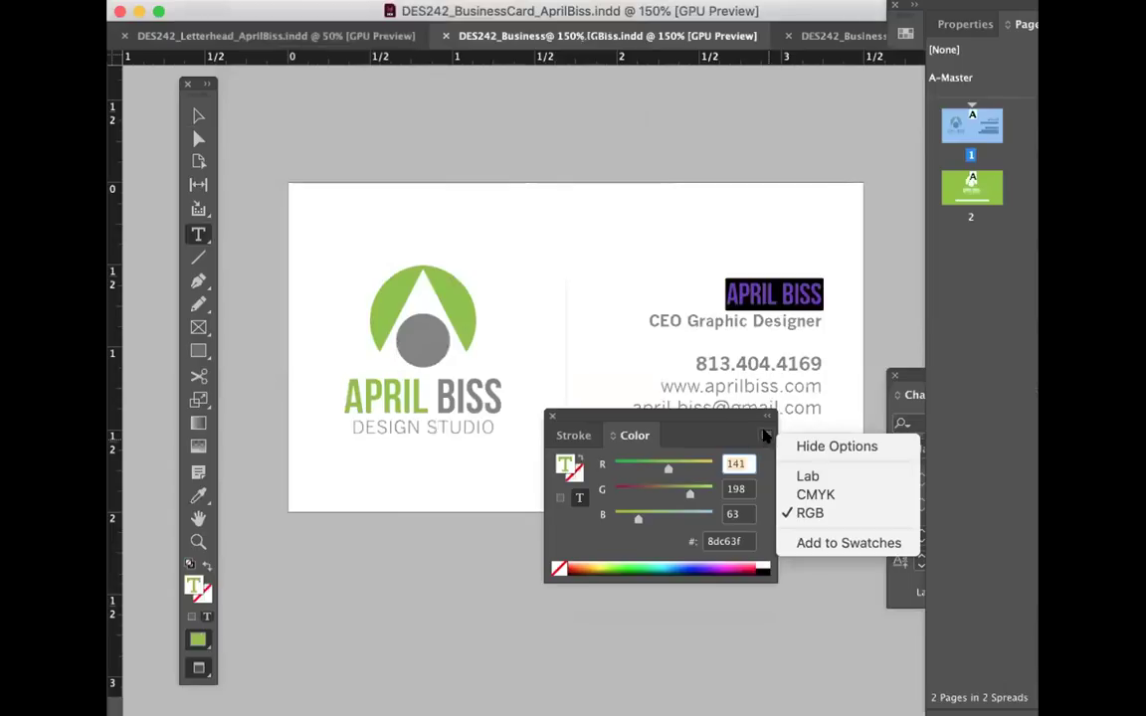
{"action": "left_click", "coordinate": [808, 495]}
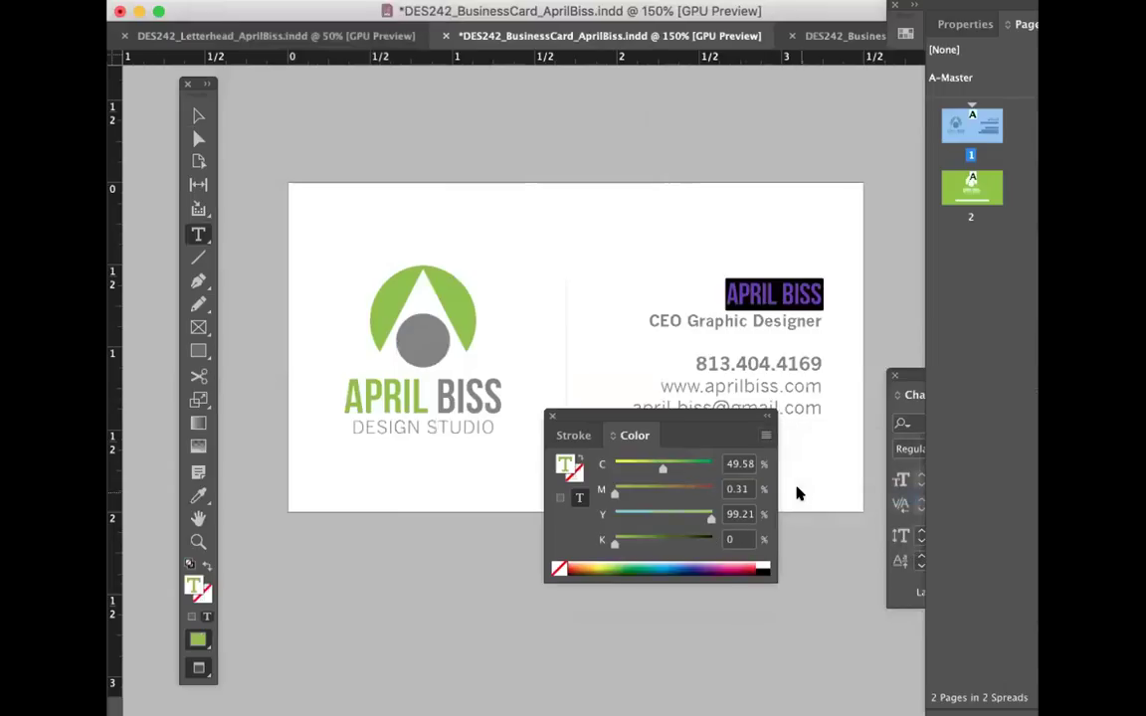
Step: Convert the gray contact text below the name, from the job title to the e-mail line, to CMYK color
{"action": "left_click_drag", "start_coordinate": [670, 422], "coordinate": [614, 502]}
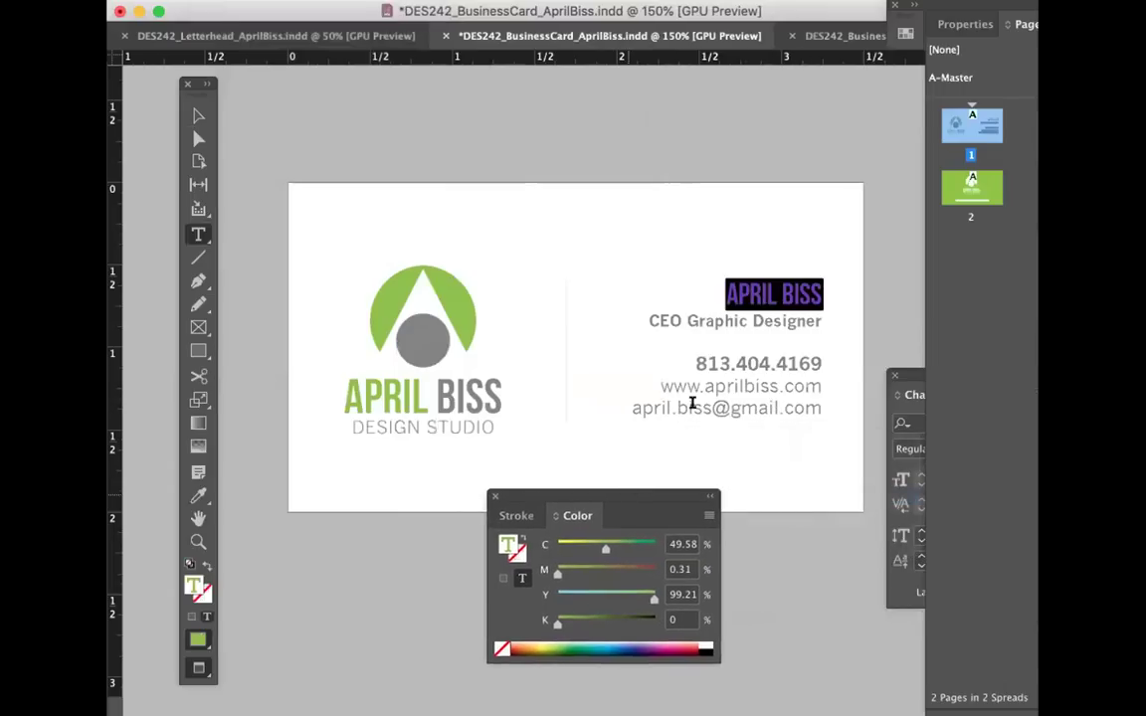
{"action": "left_click", "coordinate": [656, 333]}
{"action": "left_click_drag", "start_coordinate": [642, 318], "coordinate": [864, 412]}
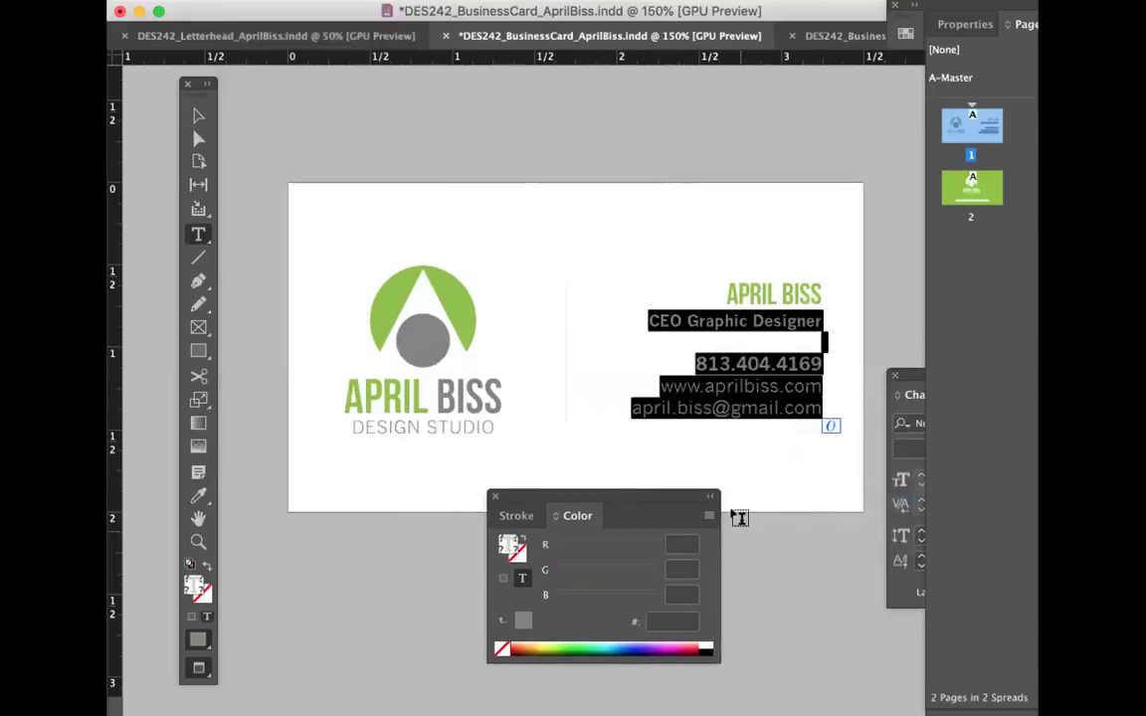
{"action": "left_click", "coordinate": [707, 515]}
{"action": "left_click", "coordinate": [756, 574]}
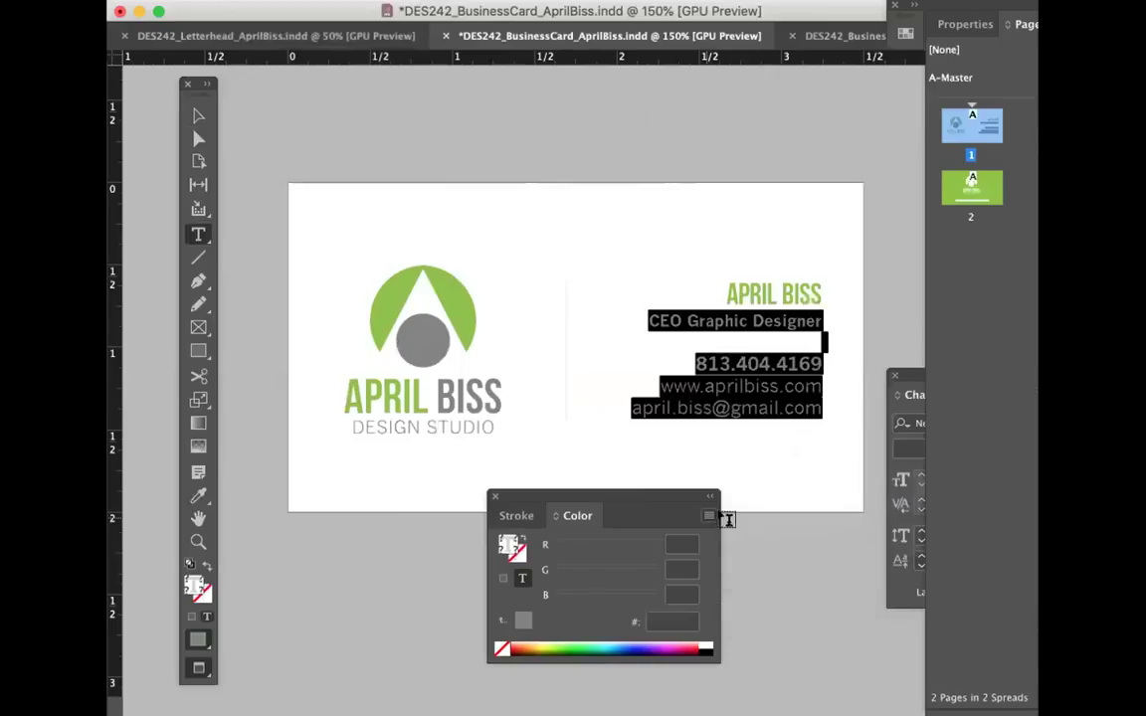
{"action": "left_click", "coordinate": [721, 409]}
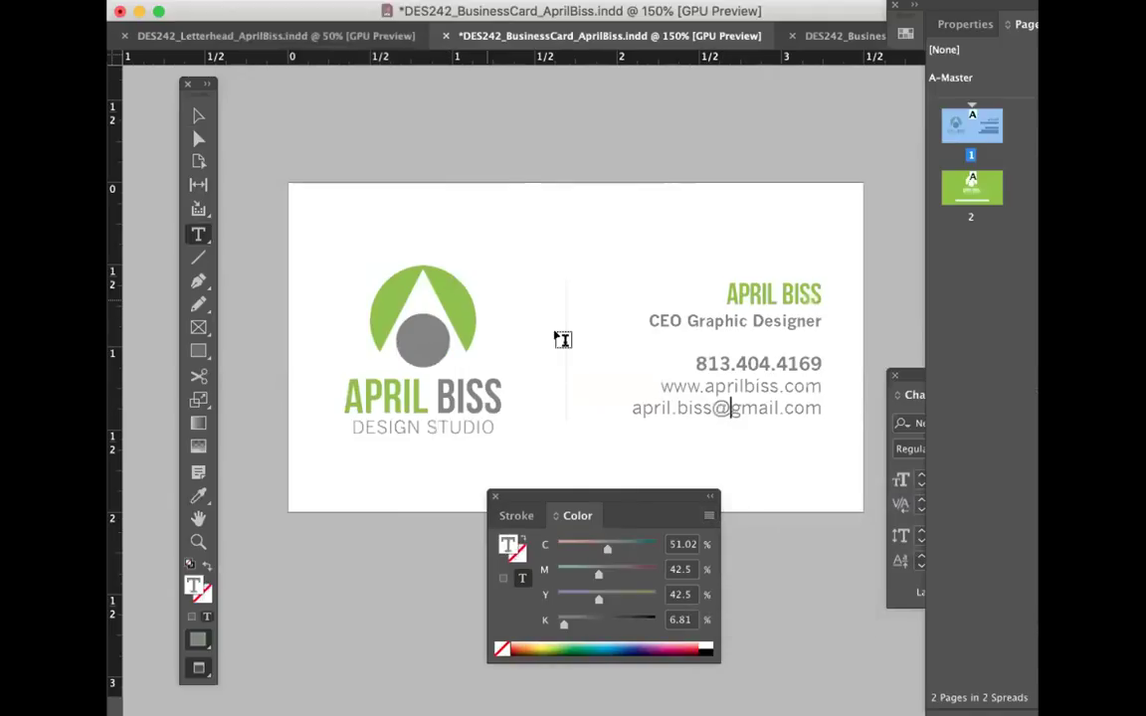
Step: Convert the white address line on page 2 to CMYK color, save the document, and move the Color panel clear of the card
{"action": "scroll", "coordinate": [557, 335], "scroll_direction": "down", "scroll_amount": 3}
{"action": "scroll", "coordinate": [557, 334], "scroll_direction": "down", "scroll_amount": 10}
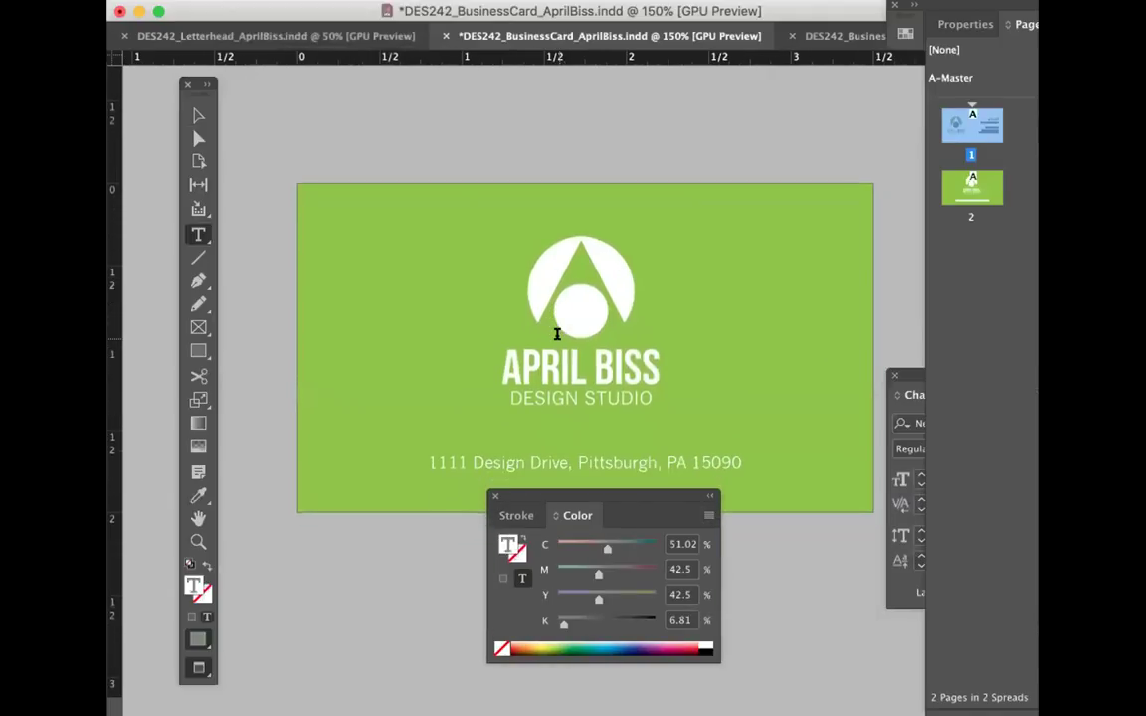
{"action": "left_click", "coordinate": [198, 116]}
{"action": "left_click", "coordinate": [513, 469]}
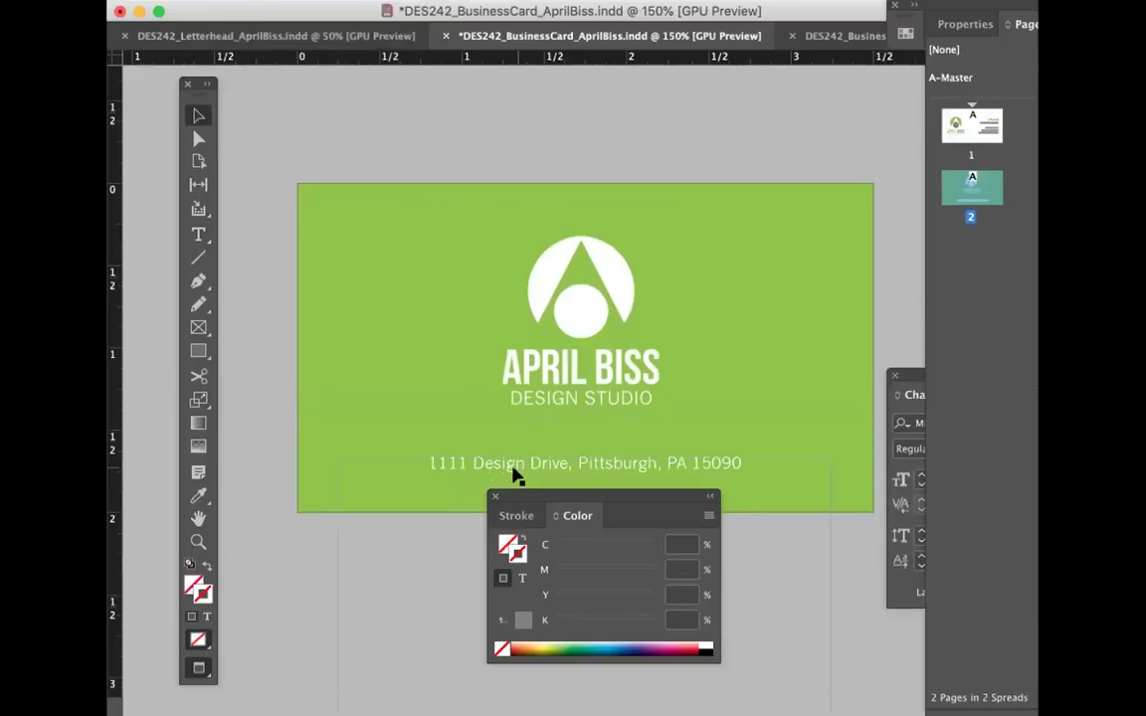
{"action": "left_click", "coordinate": [198, 235]}
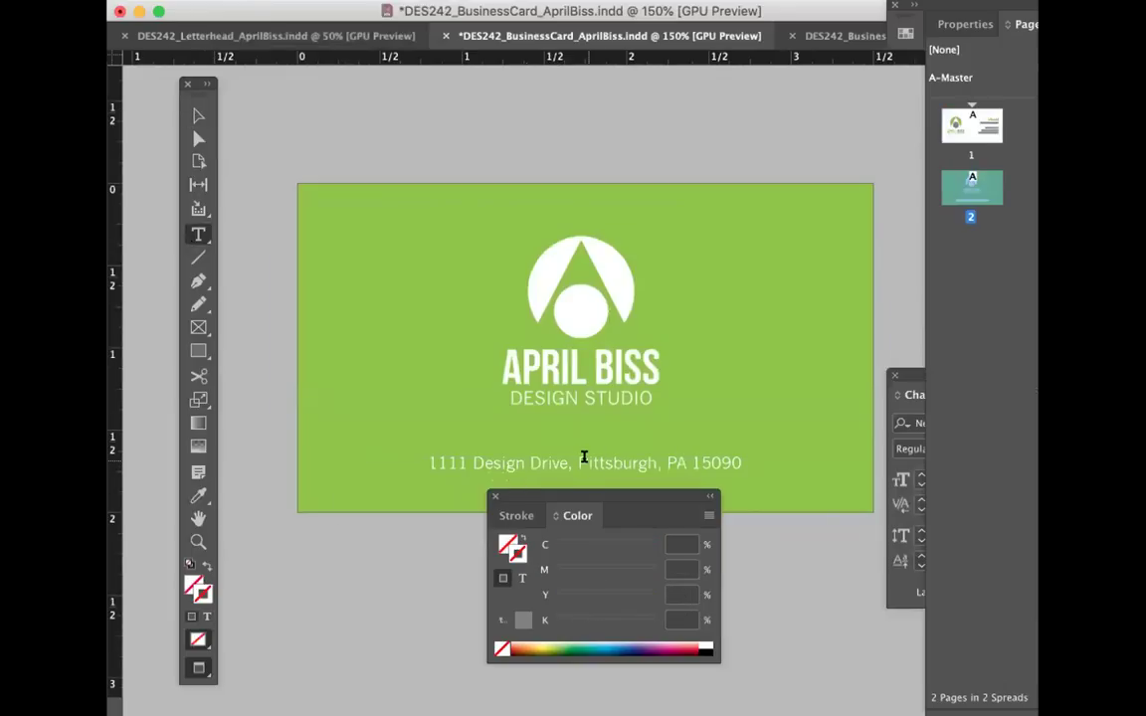
{"action": "triple_click", "coordinate": [584, 458]}
{"action": "left_click", "coordinate": [708, 515]}
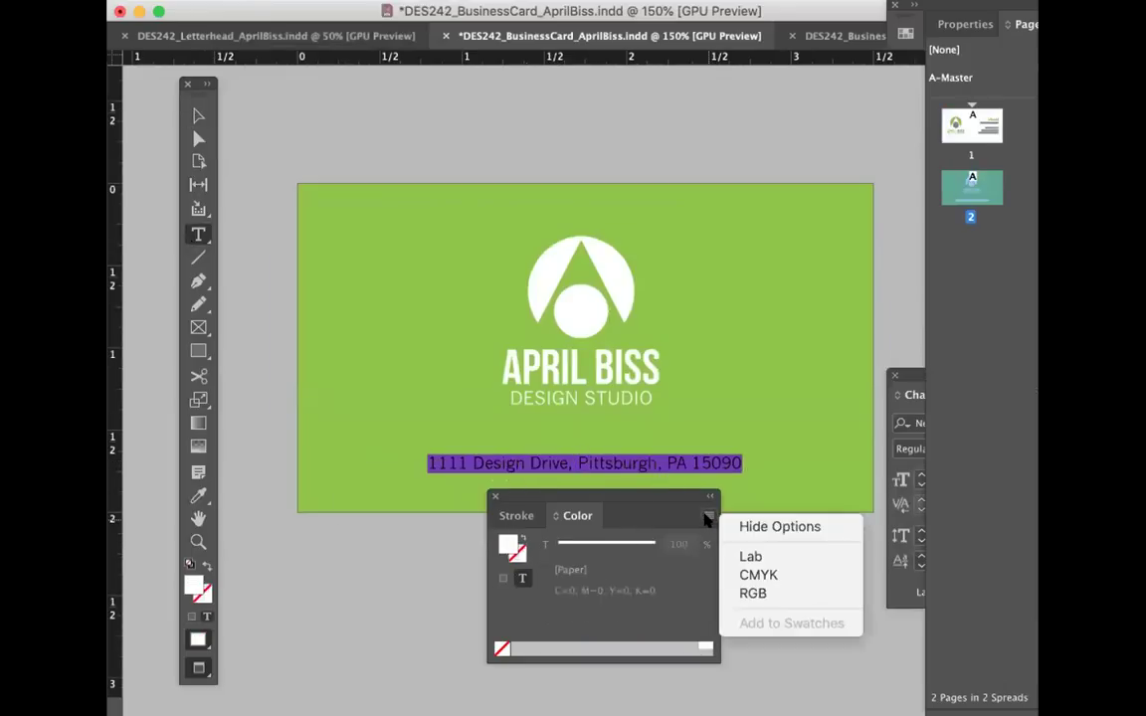
{"action": "left_click", "coordinate": [756, 575]}
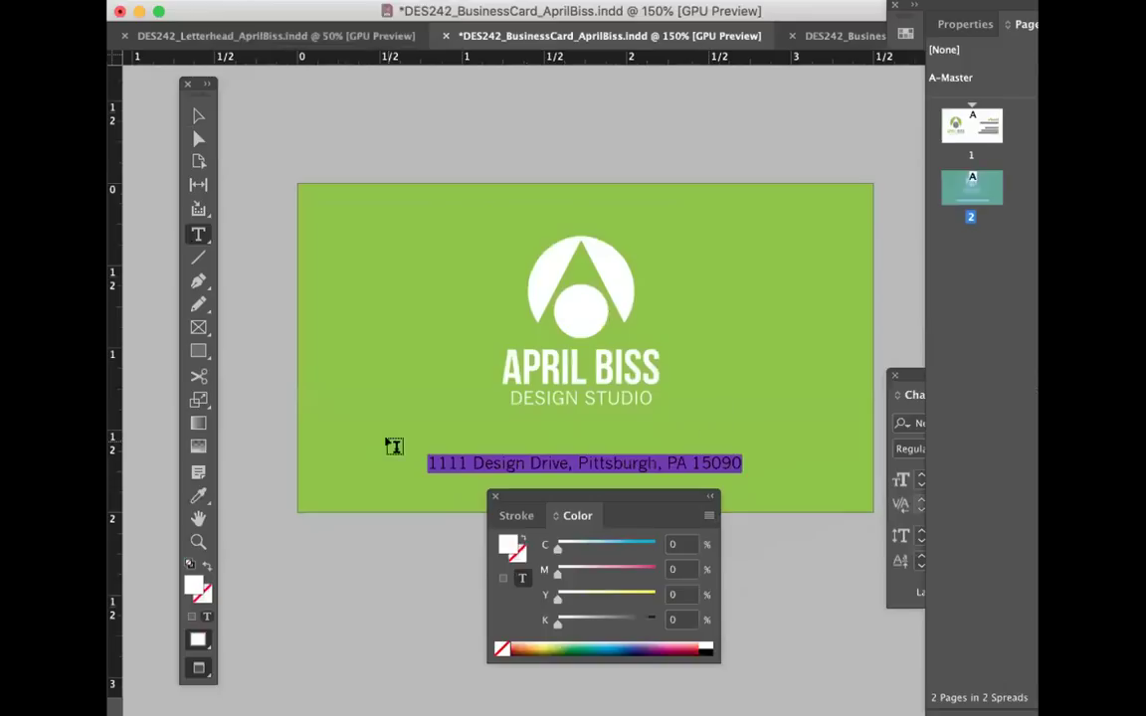
{"action": "key", "text": "Escape"}
{"action": "left_click", "coordinate": [252, 119]}
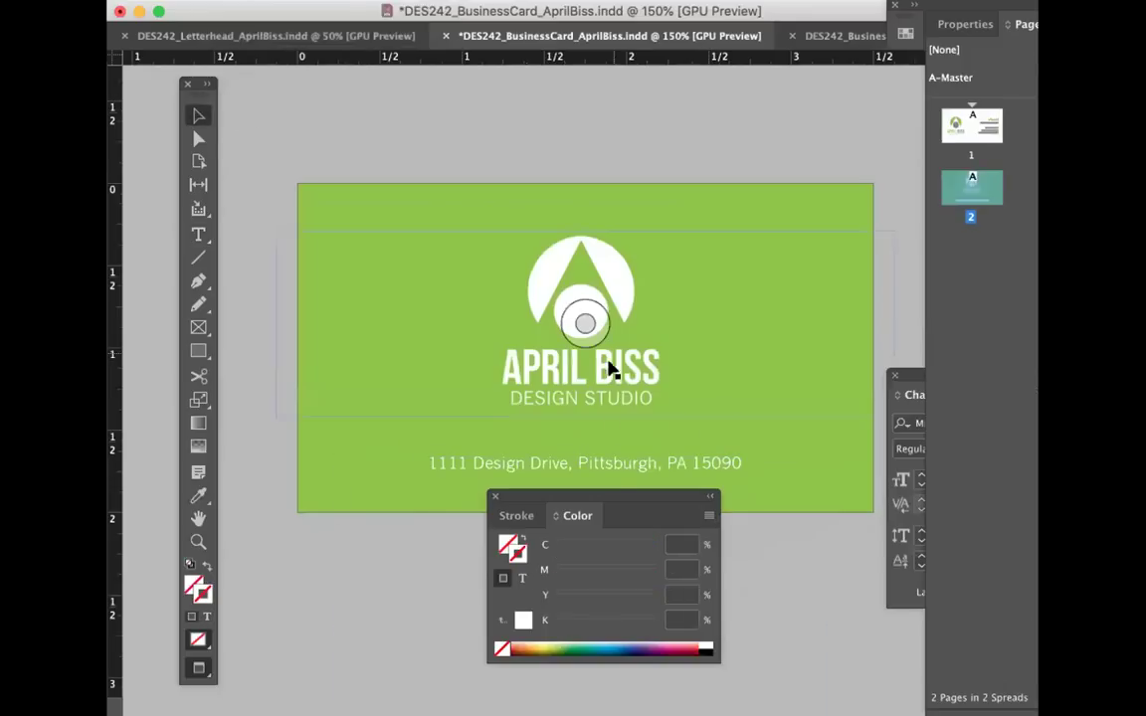
{"action": "key", "text": "super+s"}
{"action": "left_click_drag", "start_coordinate": [672, 495], "coordinate": [796, 569]}
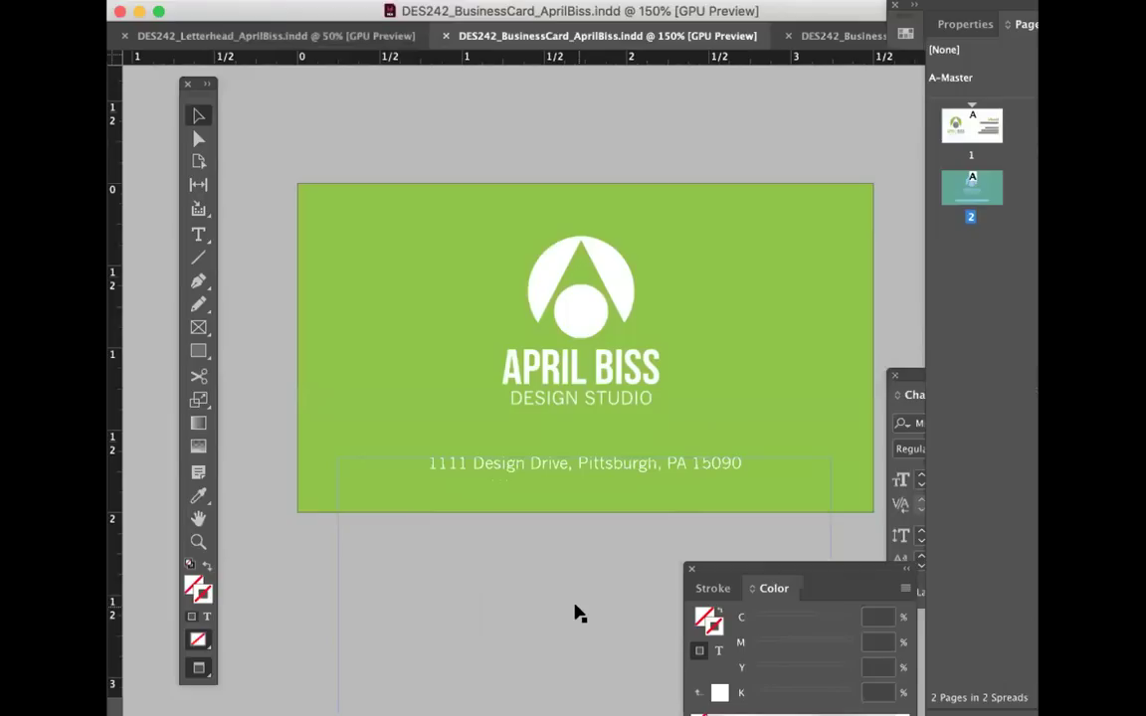
Step: Review the finished front and back of the business card, checking the logo and the contact text layout
{"action": "key", "text": "shift+Page_Up"}
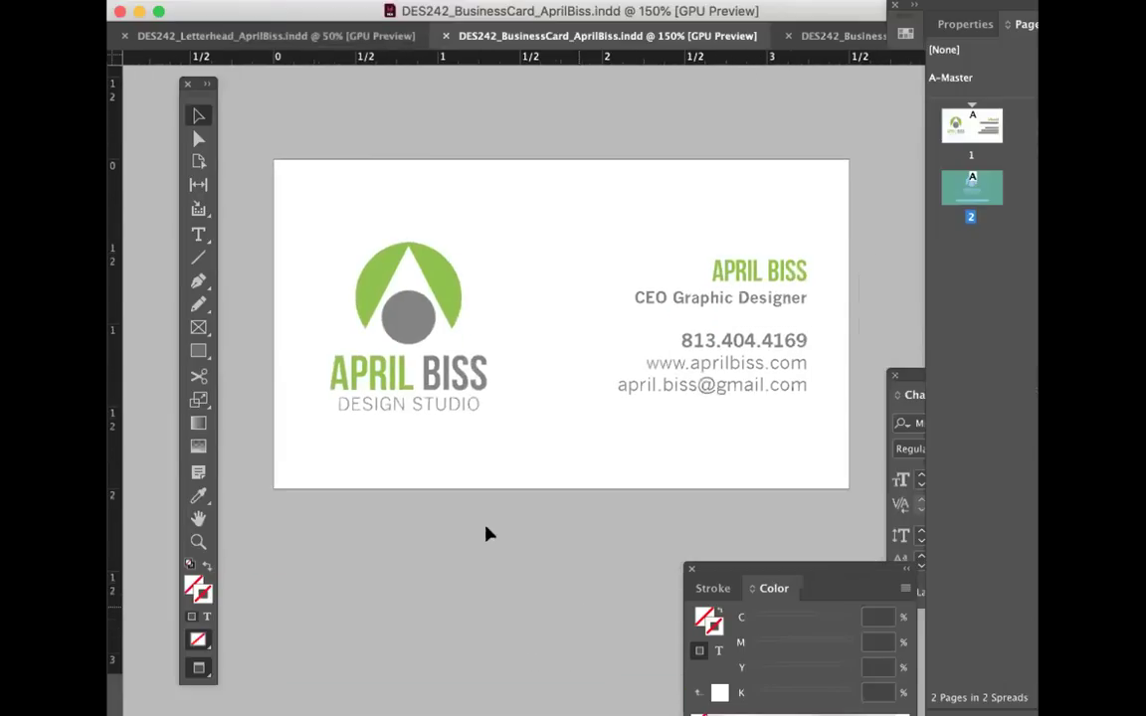
{"action": "key", "text": "Tab"}
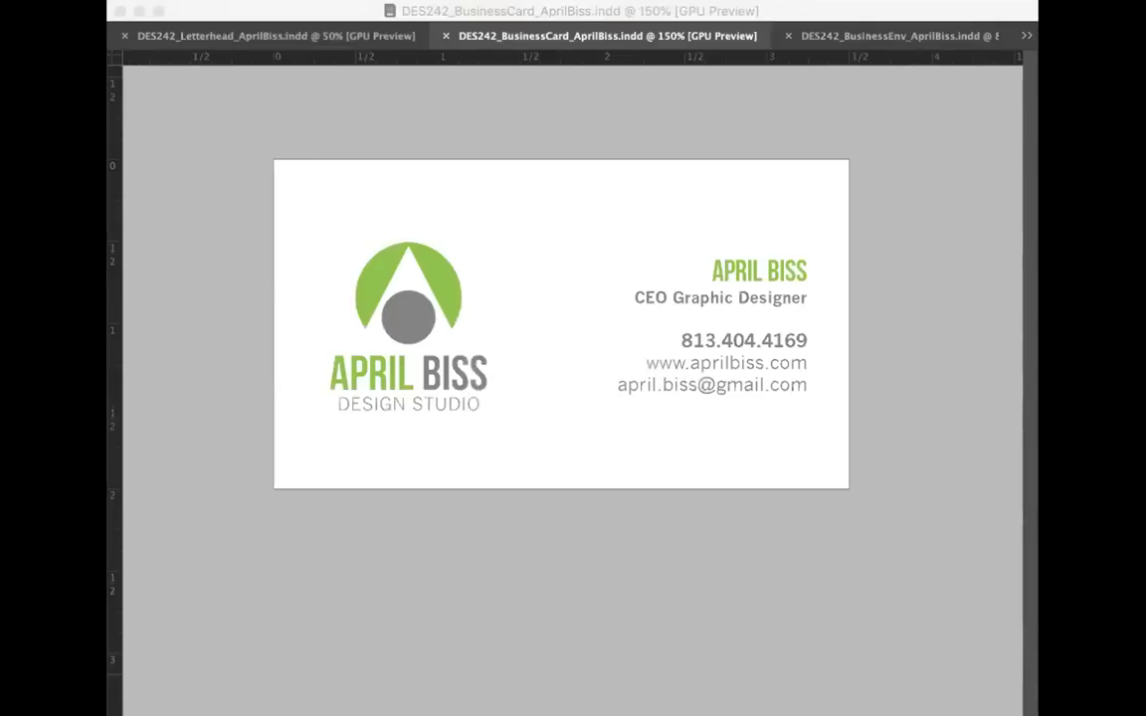
{"action": "key", "text": "super+Tab"}
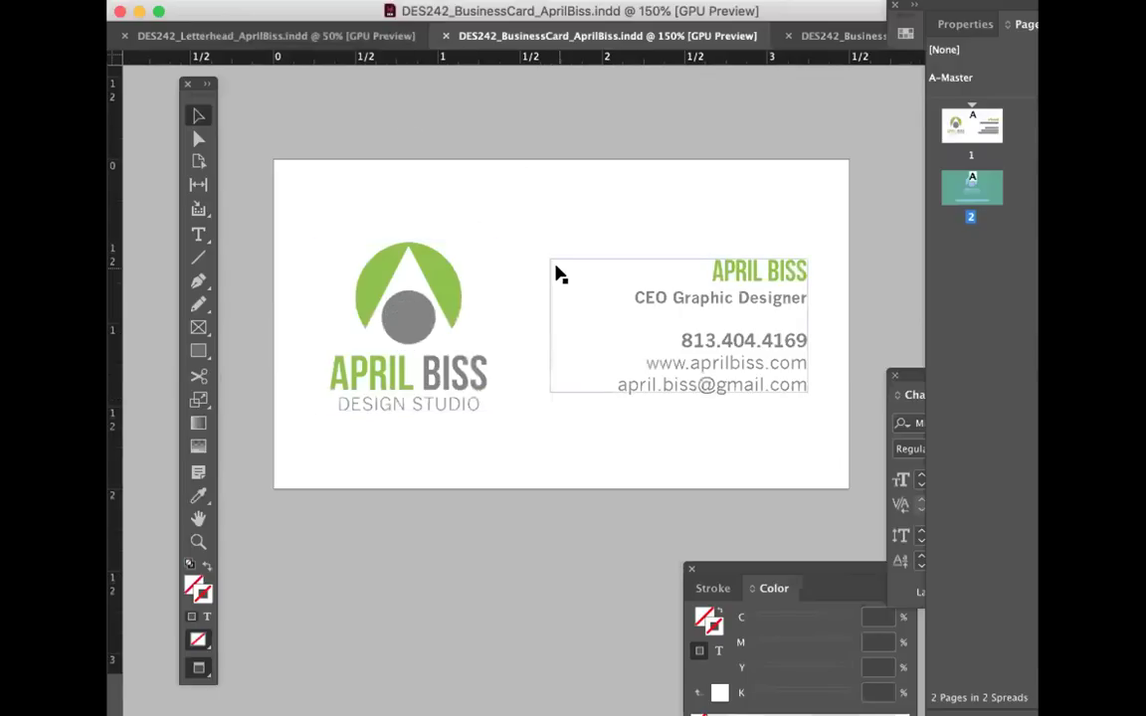
{"action": "scroll", "coordinate": [560, 276], "scroll_direction": "down", "scroll_amount": 10}
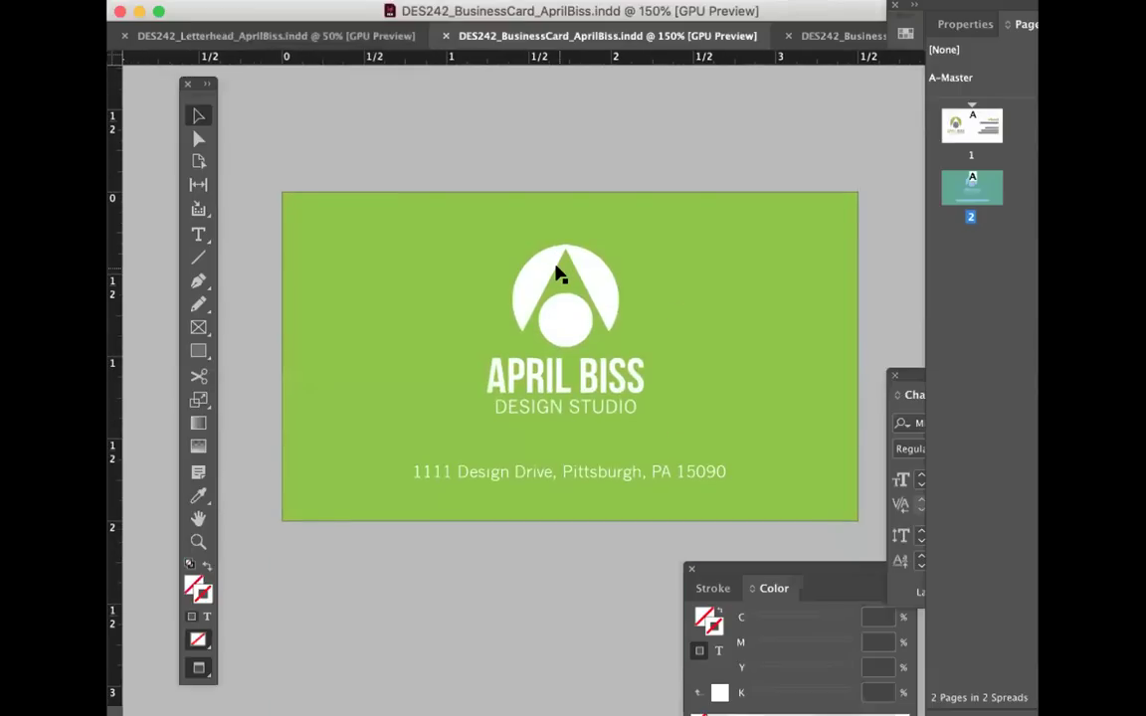
{"action": "scroll", "coordinate": [560, 276], "scroll_direction": "up", "scroll_amount": 10}
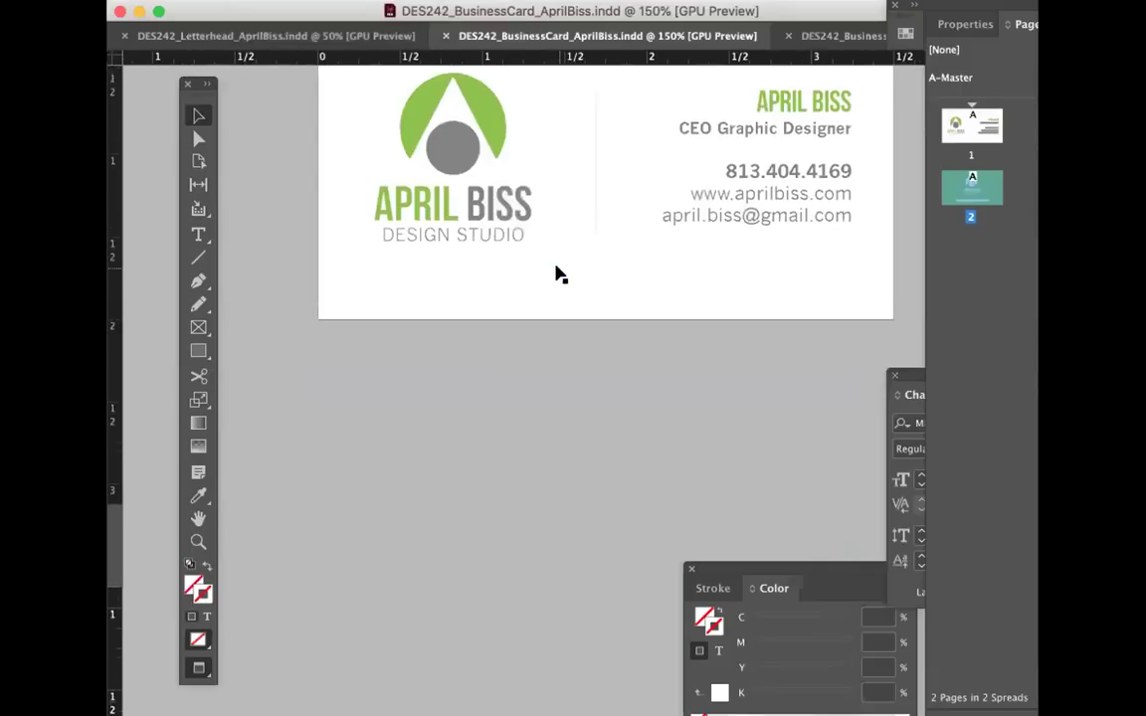
{"action": "scroll", "coordinate": [560, 276], "scroll_direction": "up", "scroll_amount": 3}
{"action": "scroll", "coordinate": [560, 276], "scroll_direction": "down", "scroll_amount": 2}
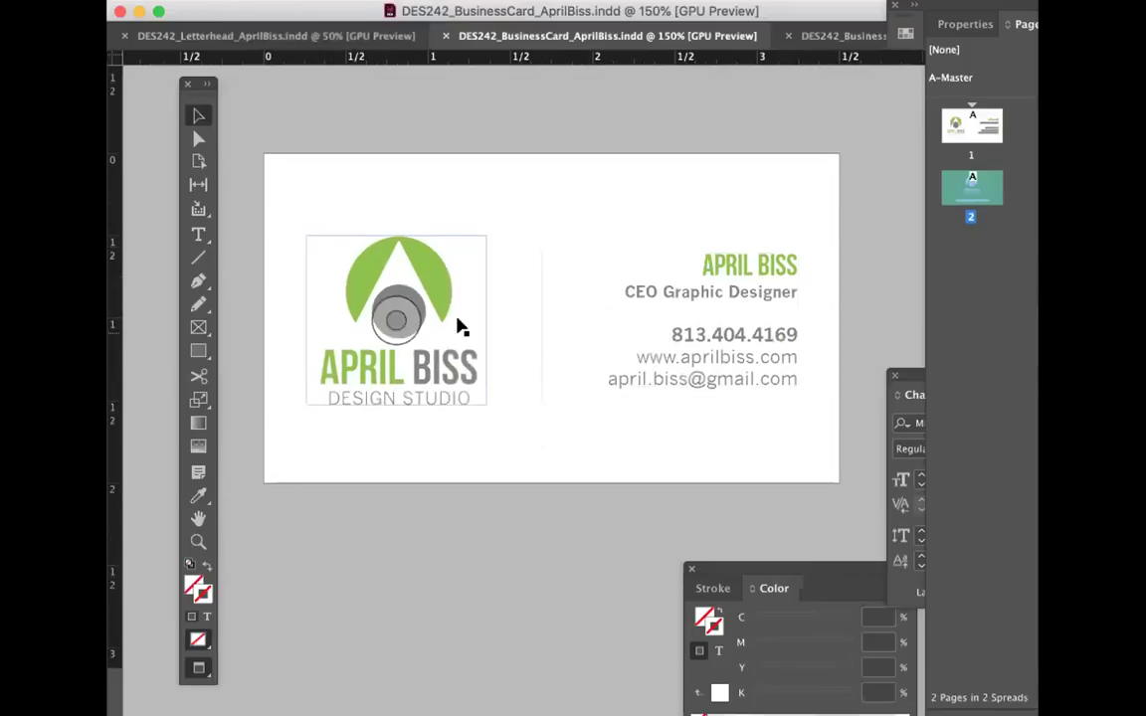
{"action": "left_click", "coordinate": [726, 353]}
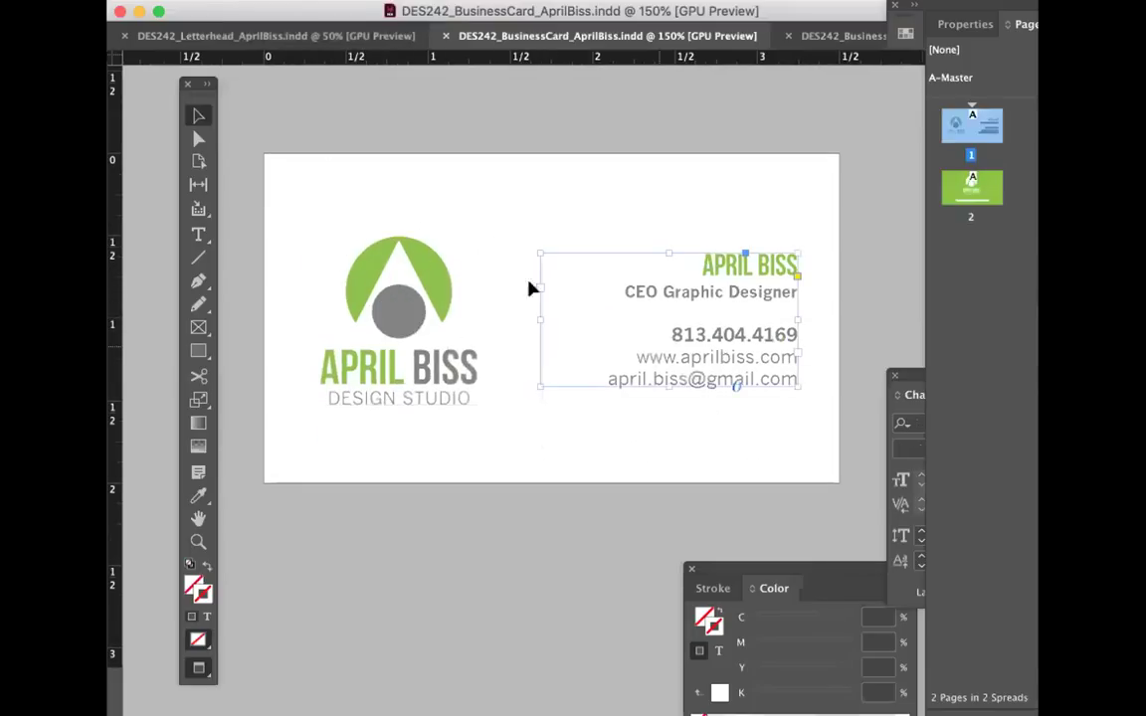
Step: Duplicate the page 1 logo and crop the copy's frame just below the gray circle
{"action": "left_click", "coordinate": [437, 254]}
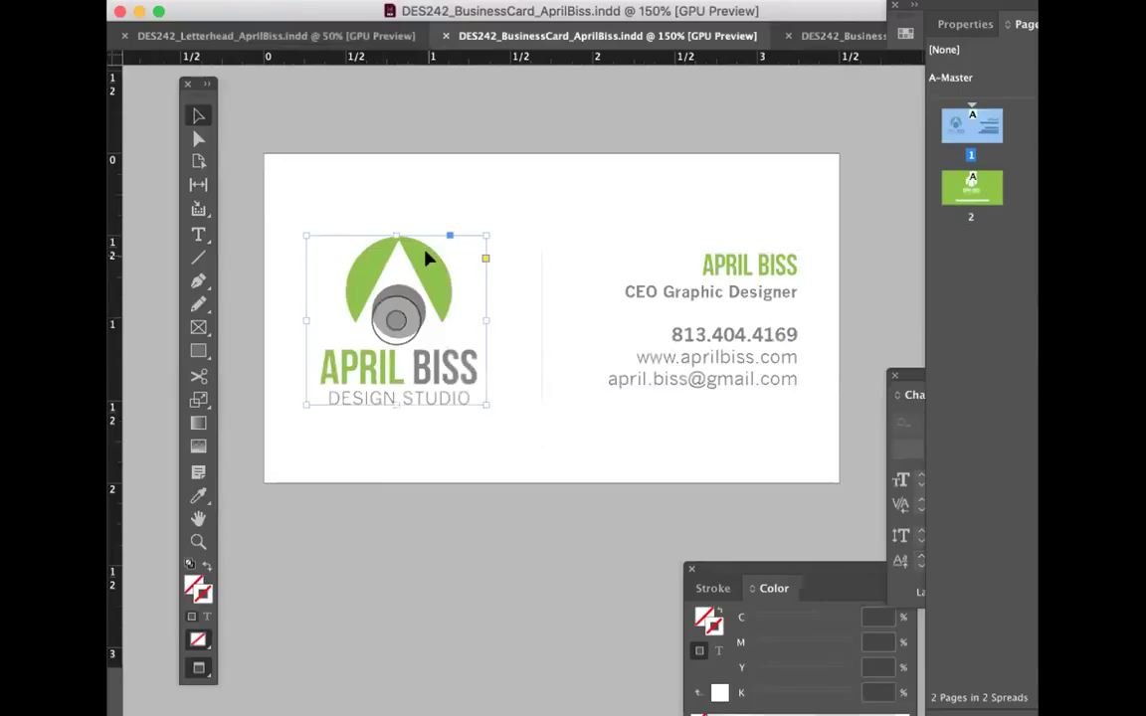
{"action": "key", "text": "super+c"}
{"action": "key", "text": "super+v"}
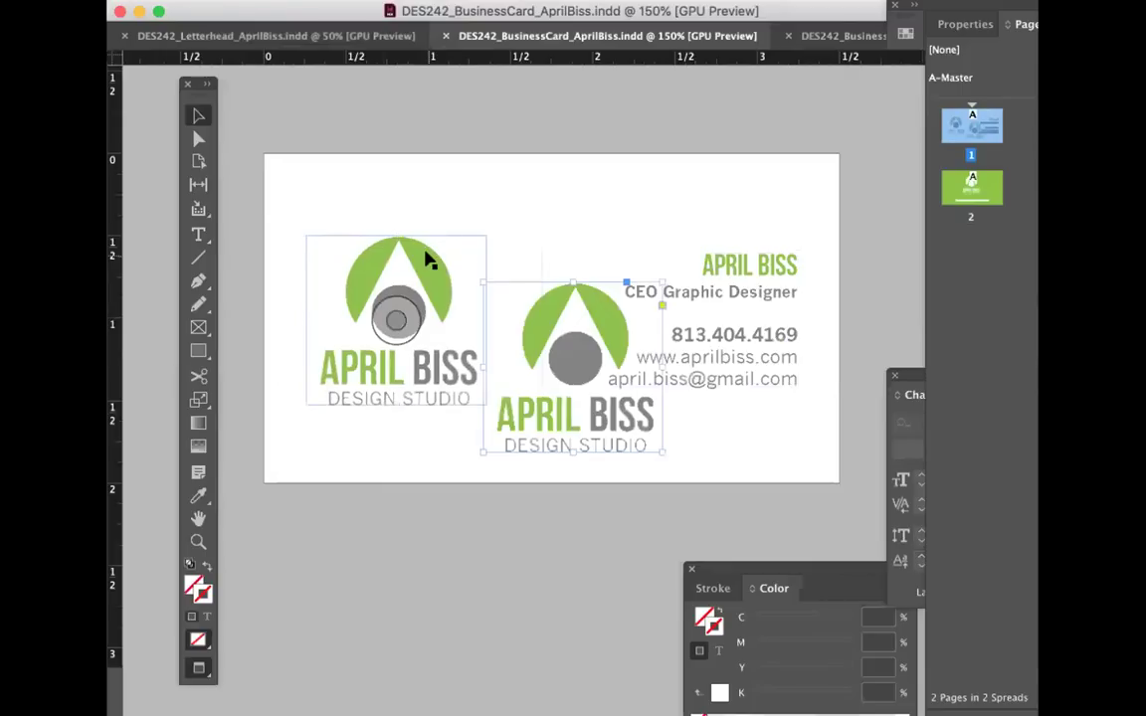
{"action": "left_click_drag", "start_coordinate": [564, 449], "coordinate": [570, 388]}
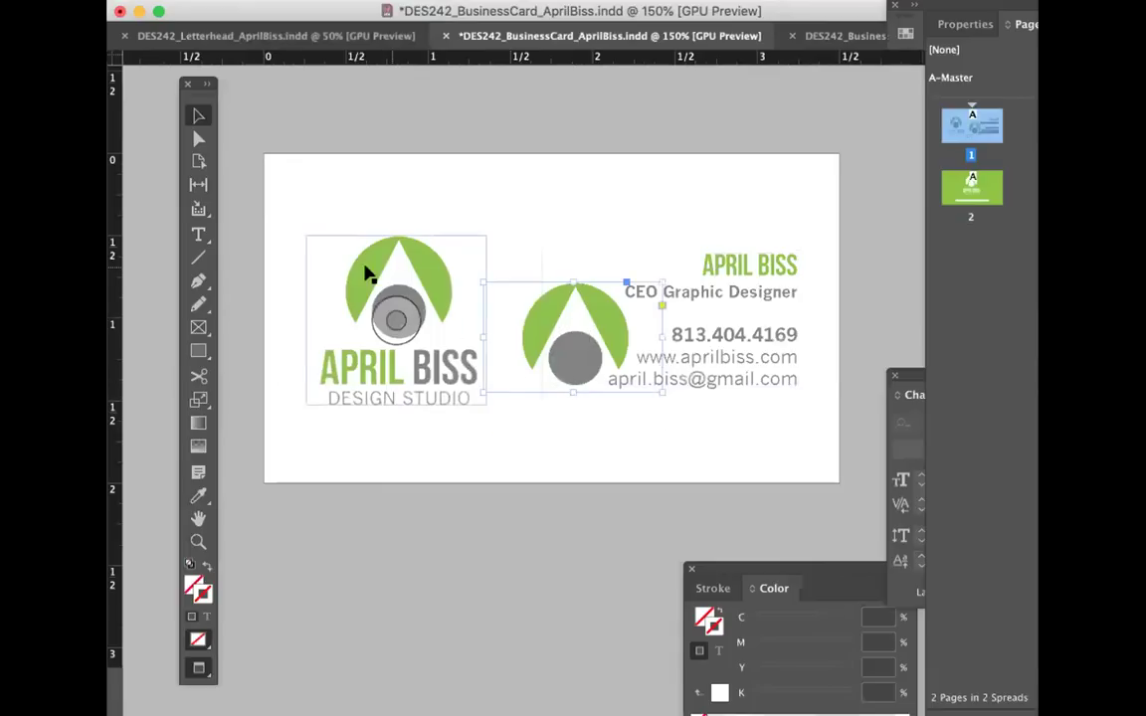
Step: Enlarge the logo copy's frame beyond the card's edges in Normal screen mode and apply Fill Frame Proportionally
{"action": "left_click_drag", "start_coordinate": [555, 302], "coordinate": [504, 398]}
{"action": "left_click_drag", "start_coordinate": [203, 669], "coordinate": [254, 560]}
{"action": "left_click_drag", "start_coordinate": [574, 450], "coordinate": [864, 614]}
{"action": "right_click", "coordinate": [411, 328]}
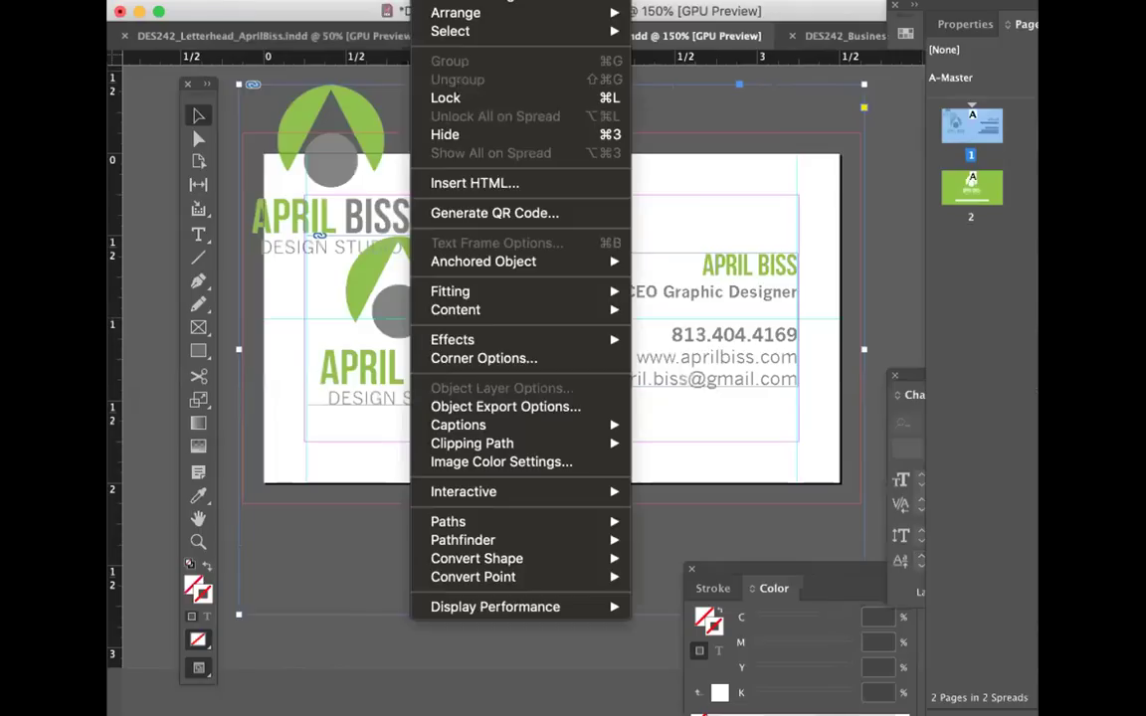
{"action": "mouse_move", "coordinate": [468, 292]}
{"action": "left_click", "coordinate": [660, 292]}
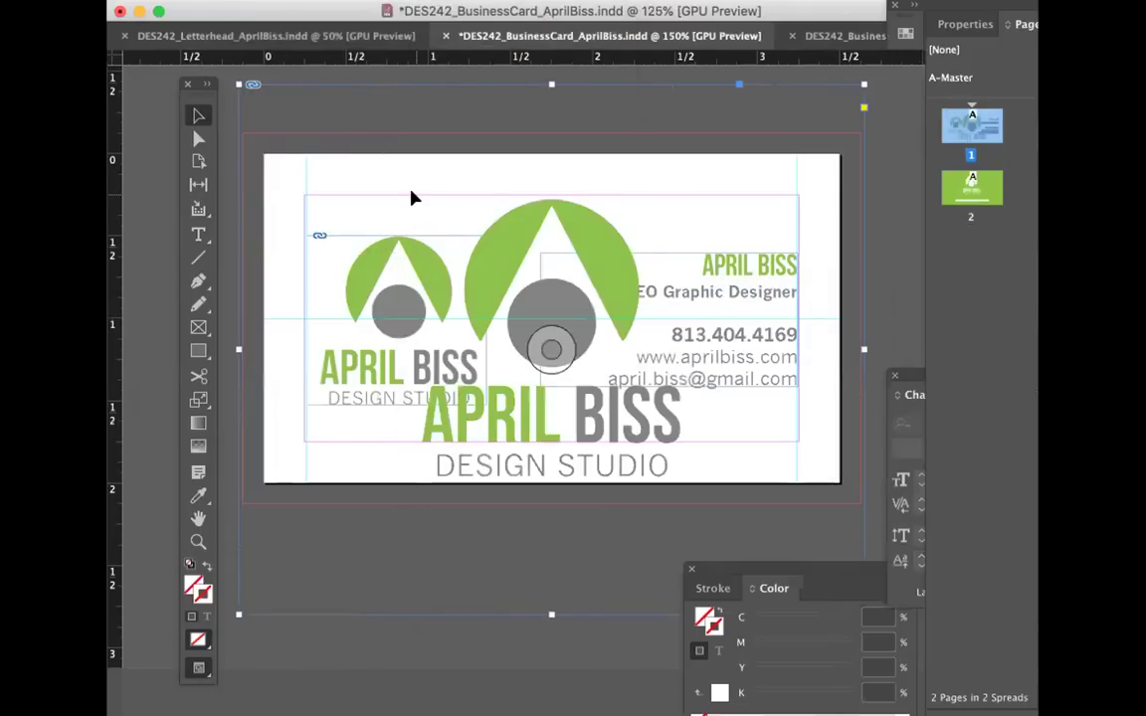
Step: Extend the logo copy's frame further past the card's upper-left corner and apply Fill Frame Proportionally
{"action": "key", "text": "super+minus"}
{"action": "key", "text": "super+minus"}
{"action": "left_click_drag", "start_coordinate": [416, 157], "coordinate": [255, 43]}
{"action": "left_click", "coordinate": [288, 0]}
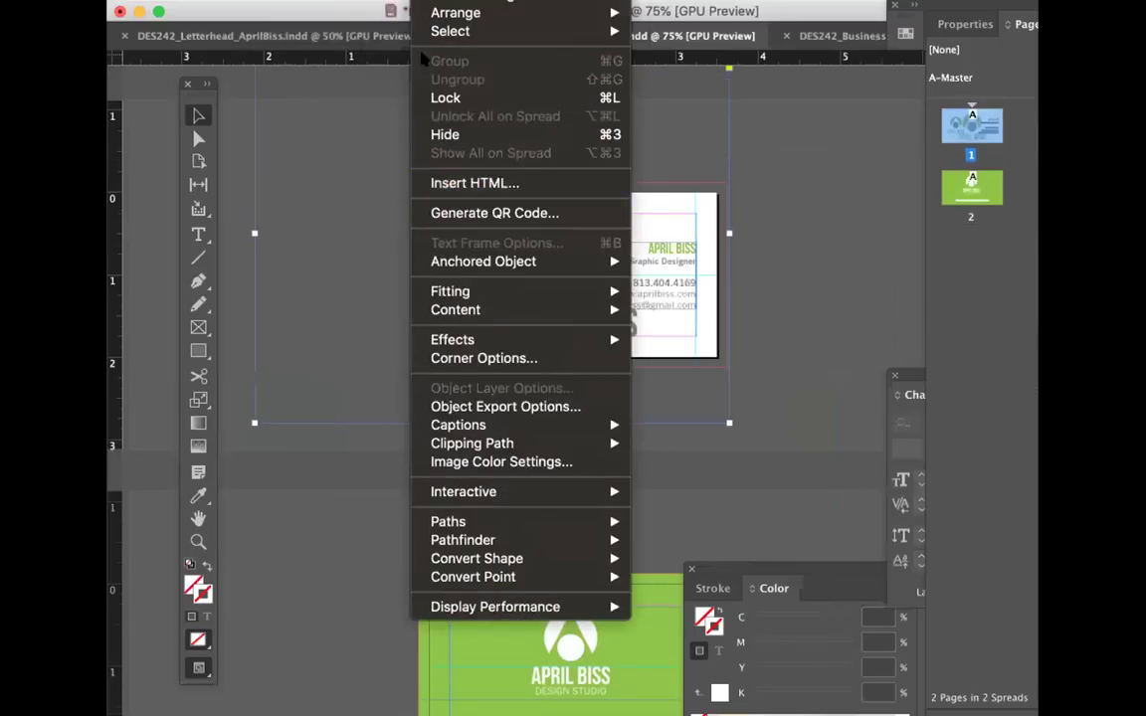
{"action": "mouse_move", "coordinate": [386, 0]}
{"action": "mouse_move", "coordinate": [438, 0]}
{"action": "mouse_move", "coordinate": [448, 292]}
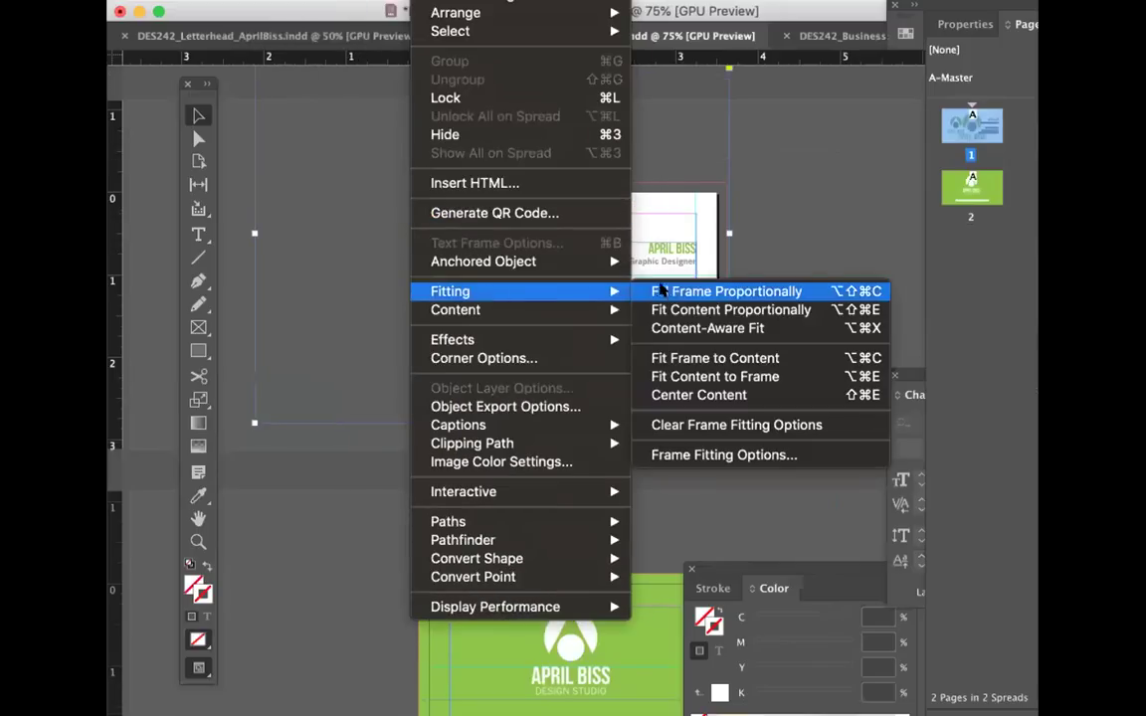
{"action": "left_click", "coordinate": [671, 292]}
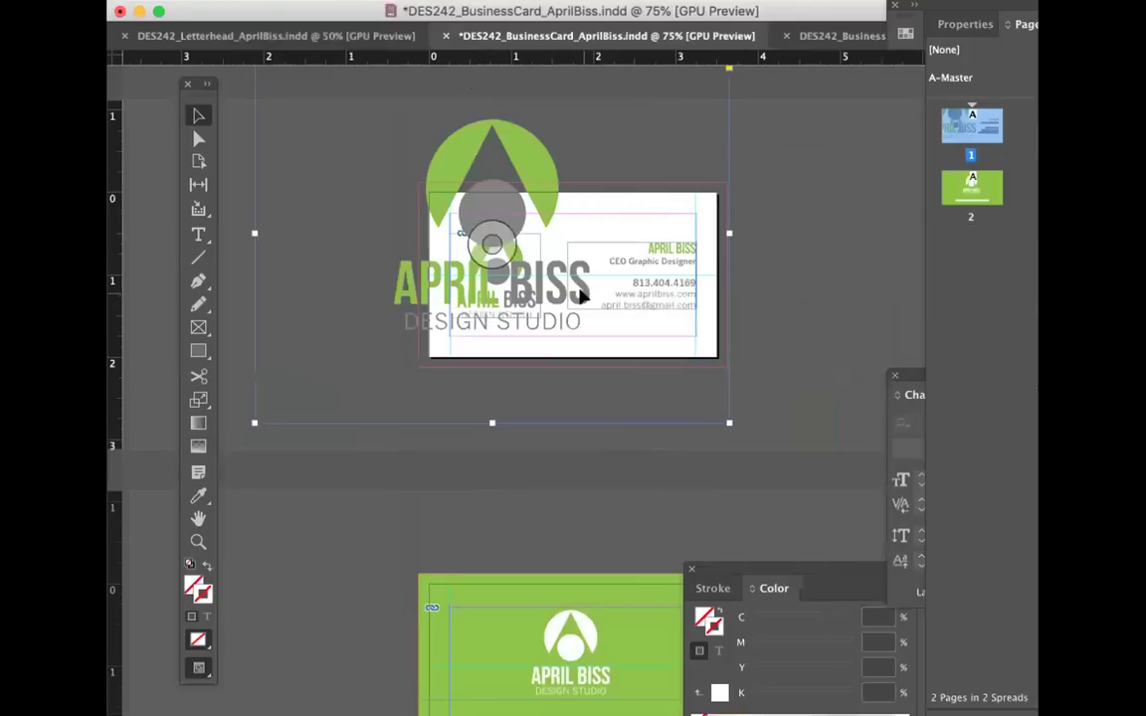
Step: Extend the logo copy's frame toward the lower right, fill it proportionally, and move the enlarged logo slightly down
{"action": "left_click_drag", "start_coordinate": [722, 418], "coordinate": [812, 525]}
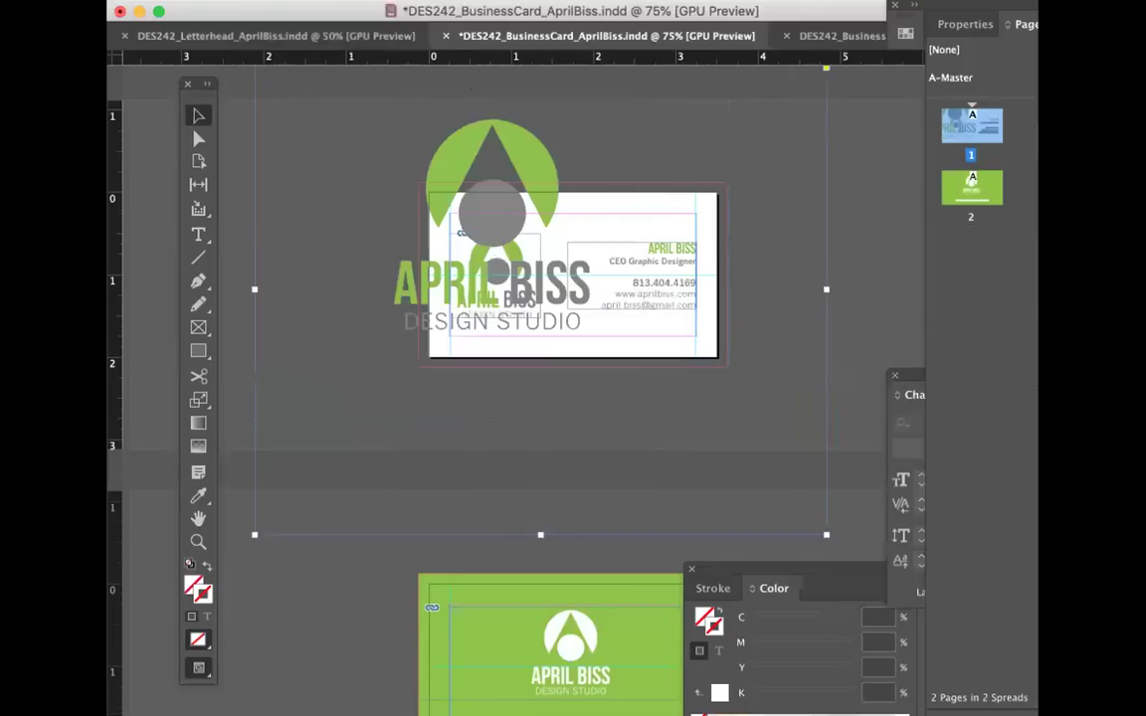
{"action": "left_click", "coordinate": [438, 0]}
{"action": "mouse_move", "coordinate": [448, 289]}
{"action": "left_click", "coordinate": [689, 290]}
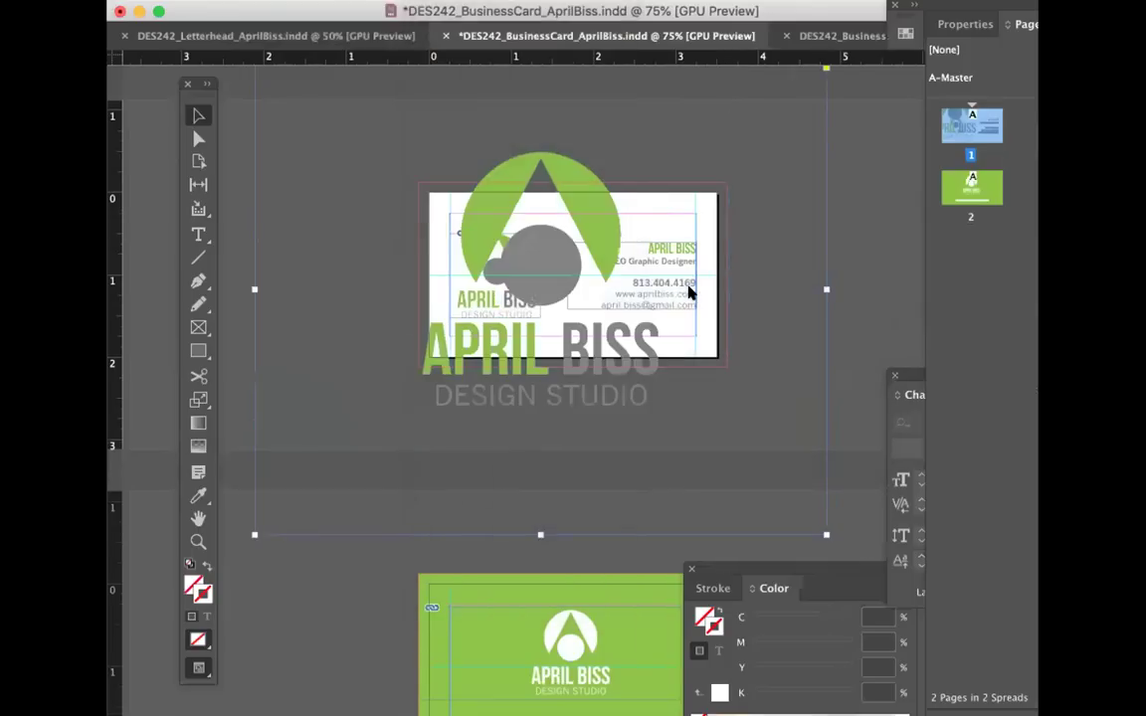
{"action": "left_click_drag", "start_coordinate": [567, 176], "coordinate": [562, 207]}
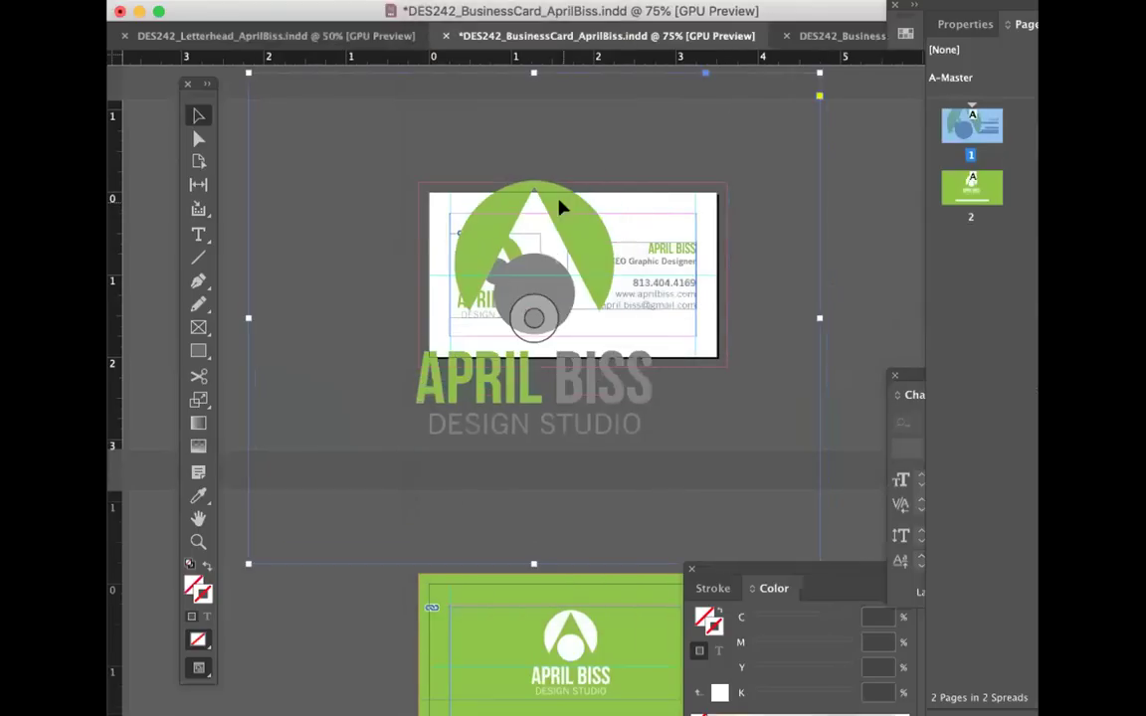
Step: Crop the enlarged logo's frame to the icon alone and place it over the left side of the card
{"action": "left_click_drag", "start_coordinate": [534, 563], "coordinate": [560, 348]}
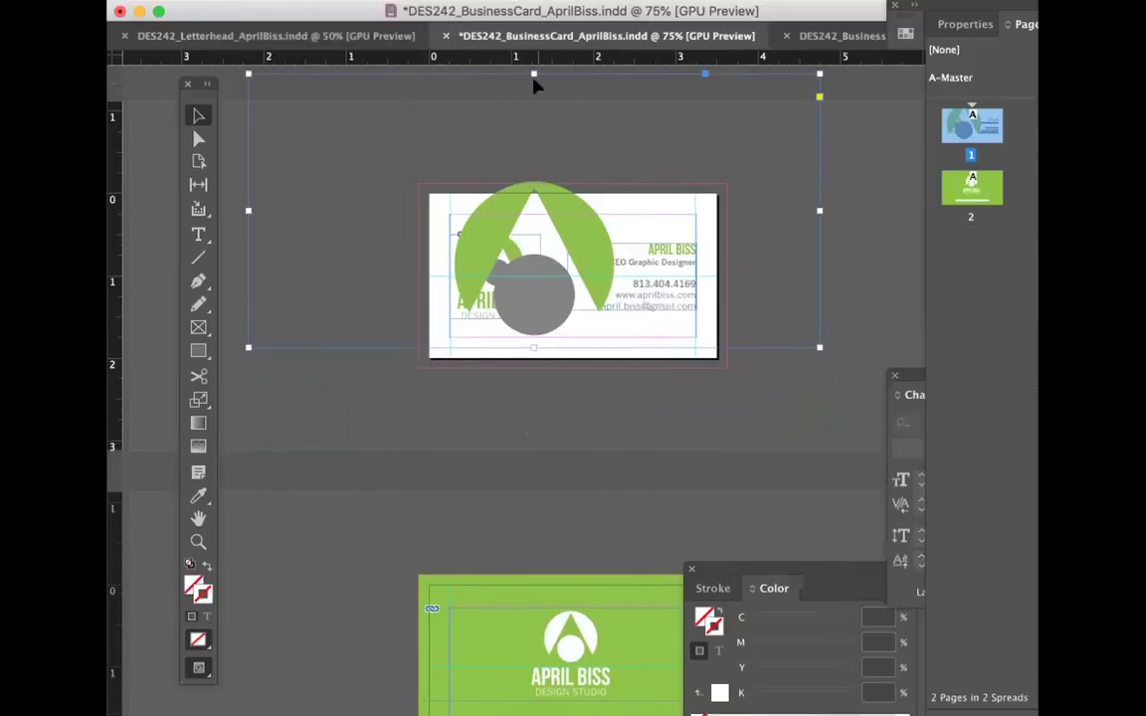
{"action": "left_click_drag", "start_coordinate": [533, 74], "coordinate": [534, 172]}
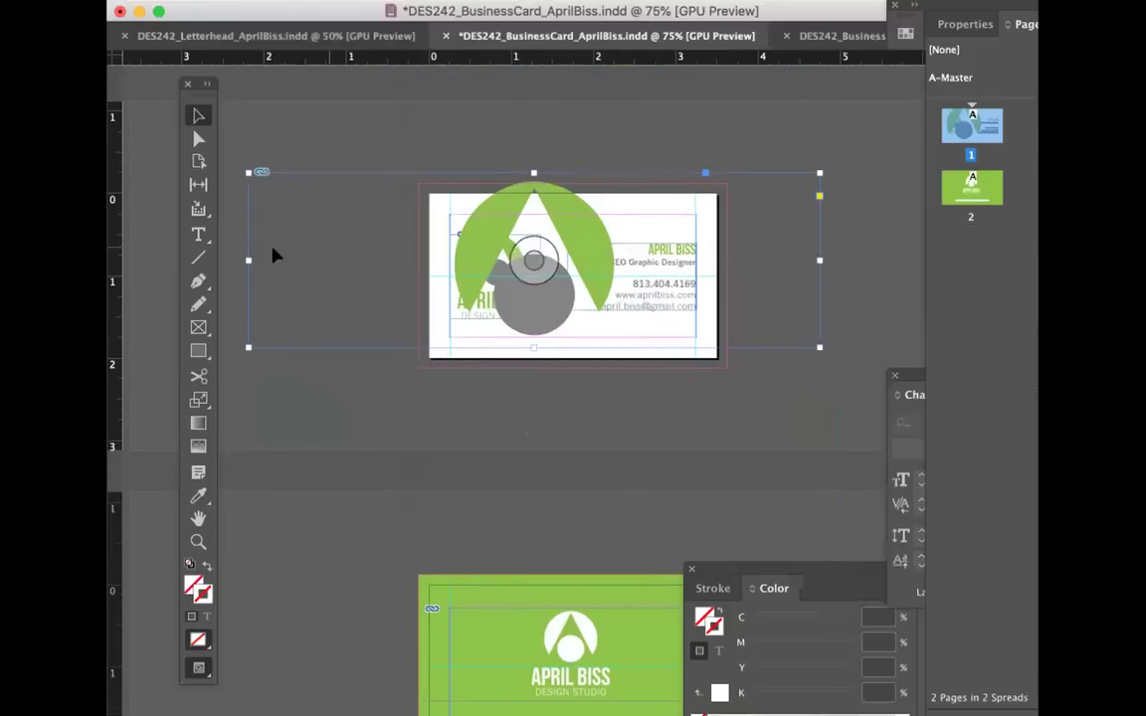
{"action": "left_click_drag", "start_coordinate": [245, 260], "coordinate": [448, 264]}
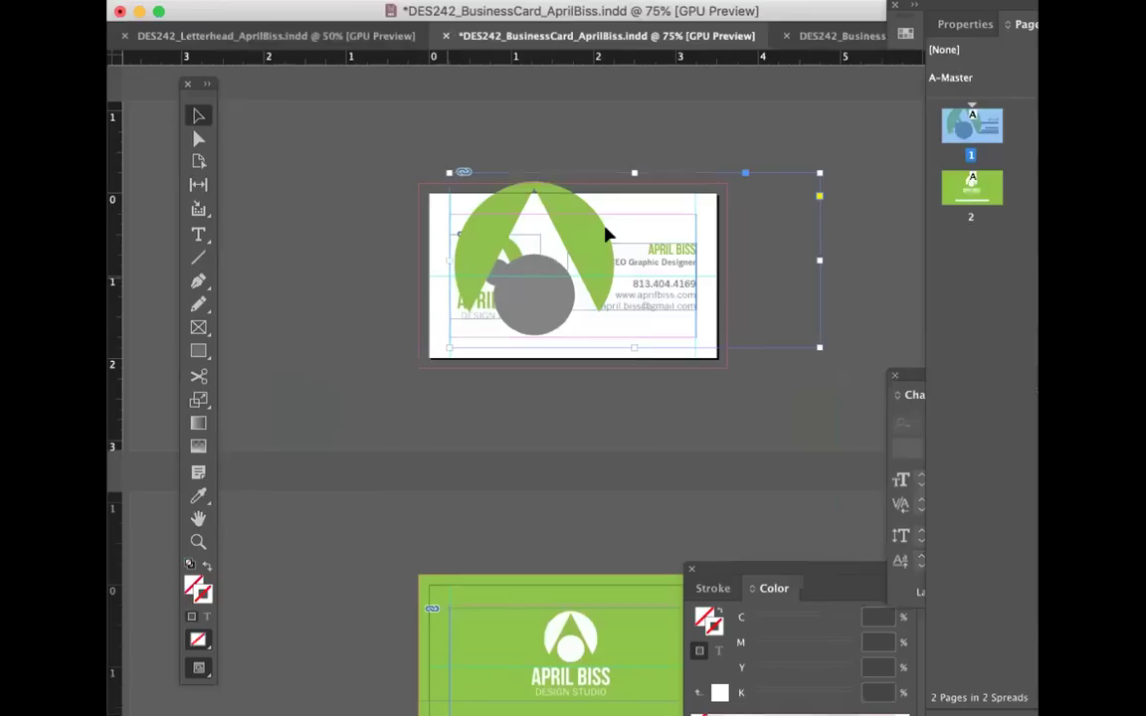
{"action": "left_click_drag", "start_coordinate": [816, 258], "coordinate": [535, 261]}
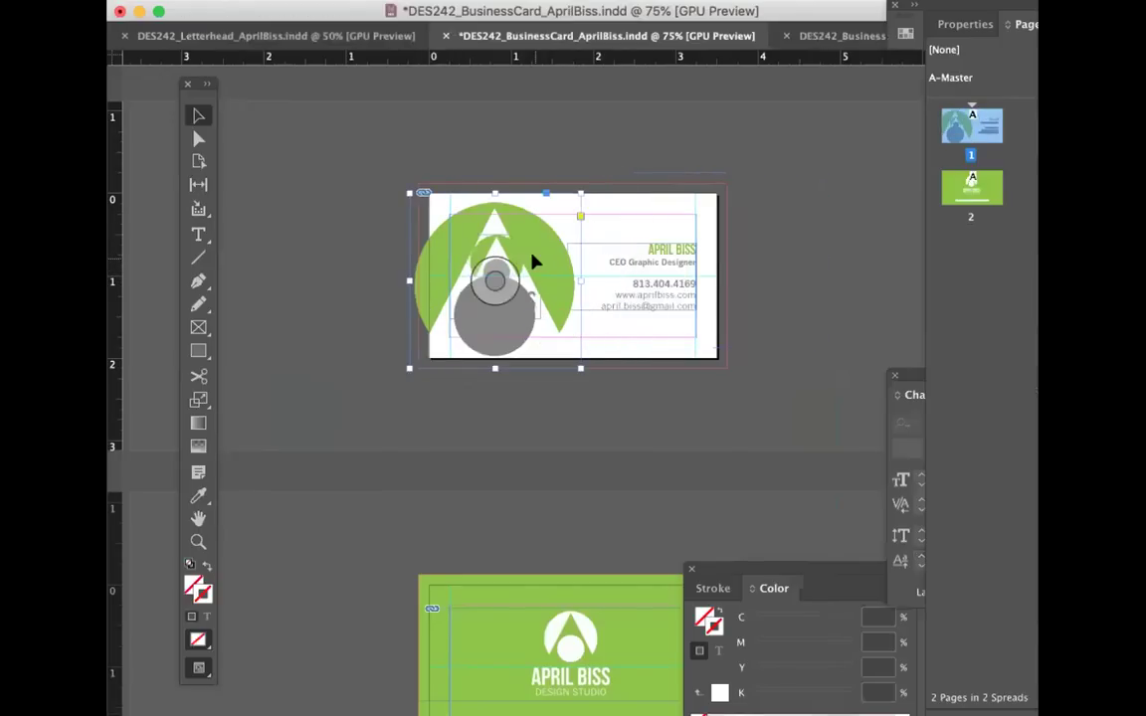
Step: Enlarge the cropped icon's frame toward the upper right and try Fill Frame Proportionally on it
{"action": "left_click_drag", "start_coordinate": [577, 181], "coordinate": [639, 102]}
{"action": "right_click", "coordinate": [413, 289]}
{"action": "mouse_move", "coordinate": [616, 290]}
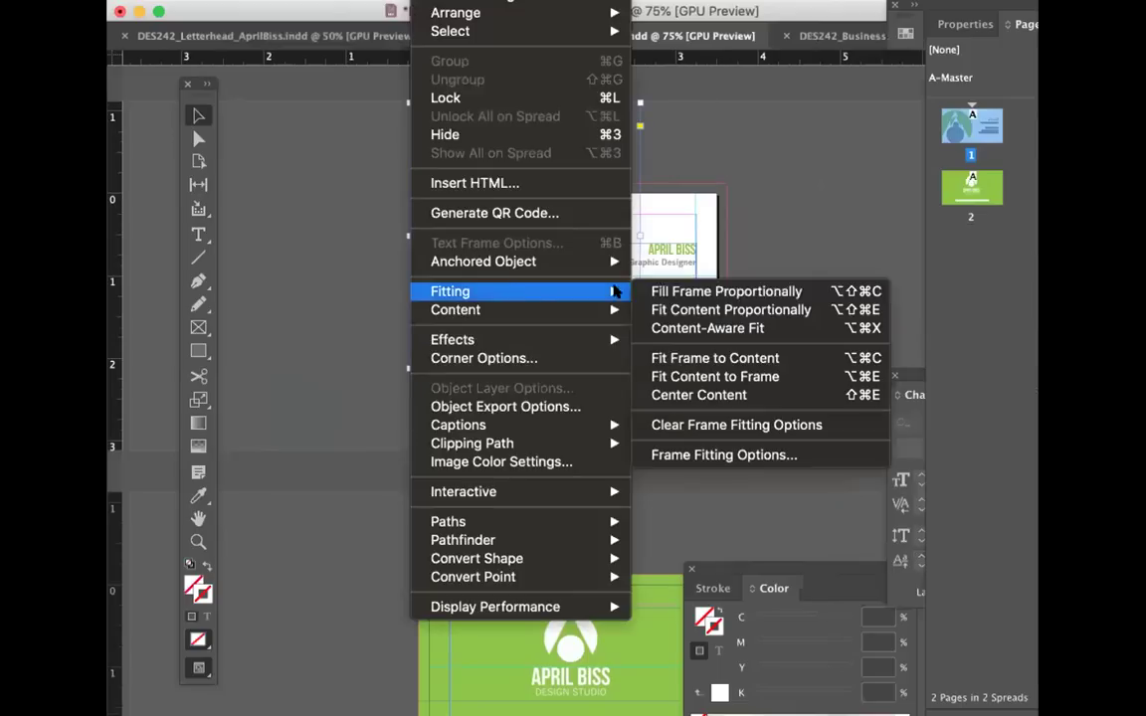
{"action": "left_click", "coordinate": [678, 292]}
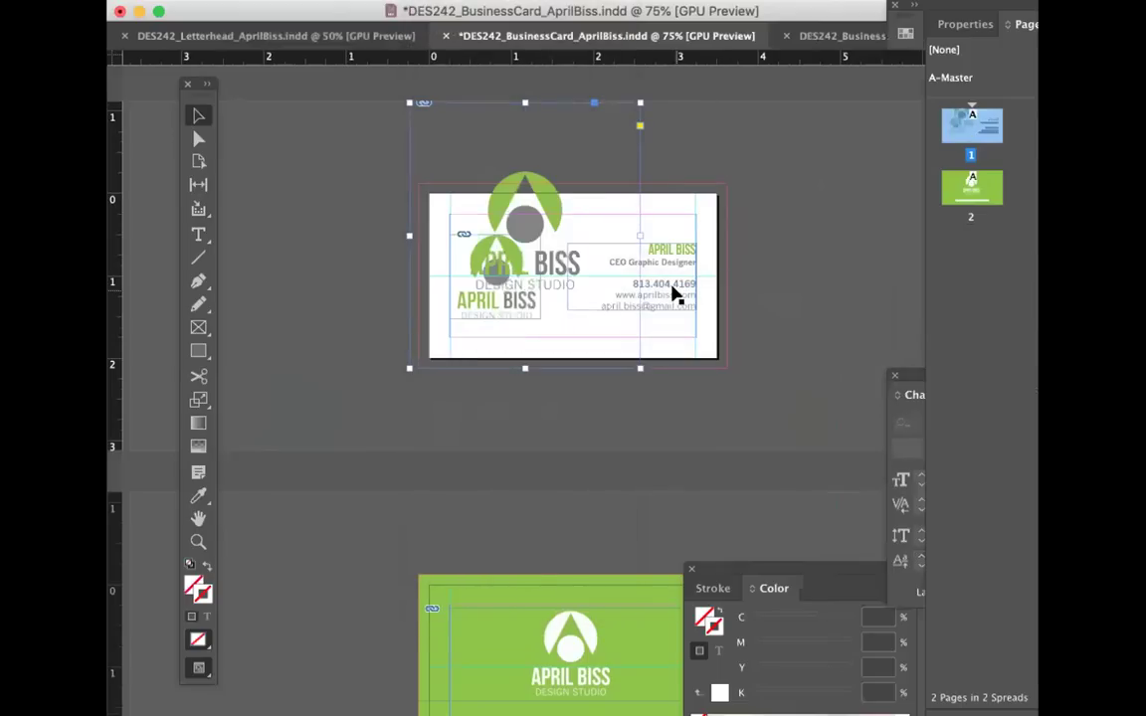
Step: Try Fit Content Proportionally and Content-Aware Fit on the enlarged icon frame
{"action": "right_click", "coordinate": [414, 283]}
{"action": "mouse_move", "coordinate": [506, 291]}
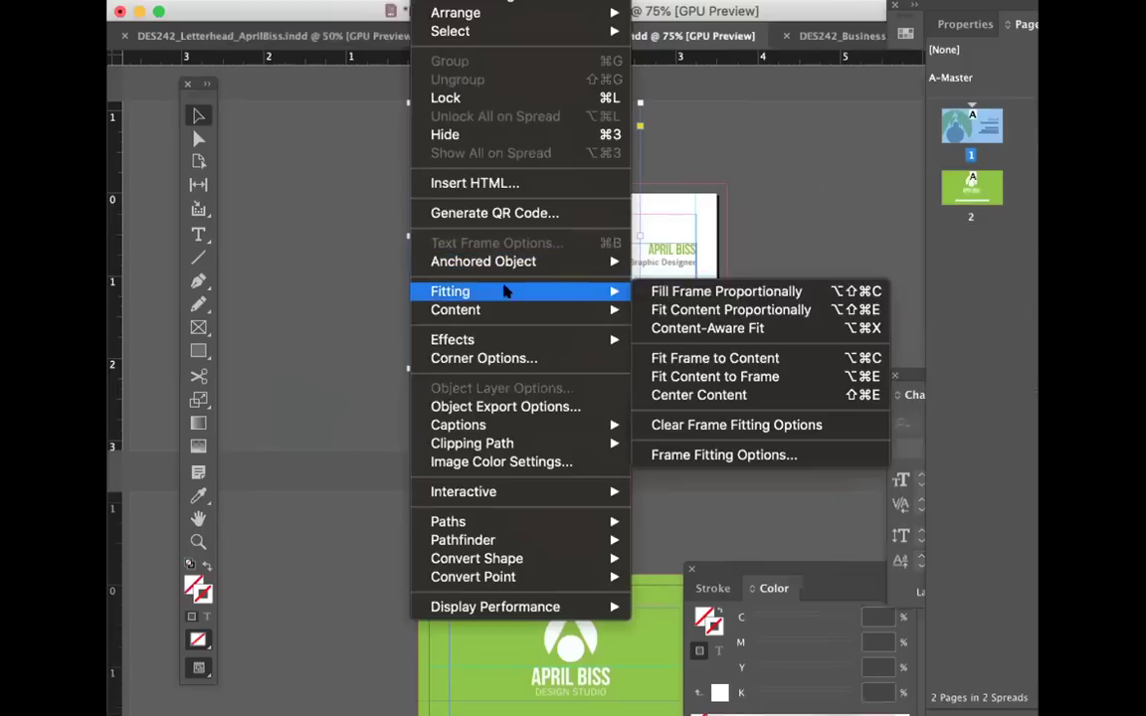
{"action": "left_click", "coordinate": [672, 310]}
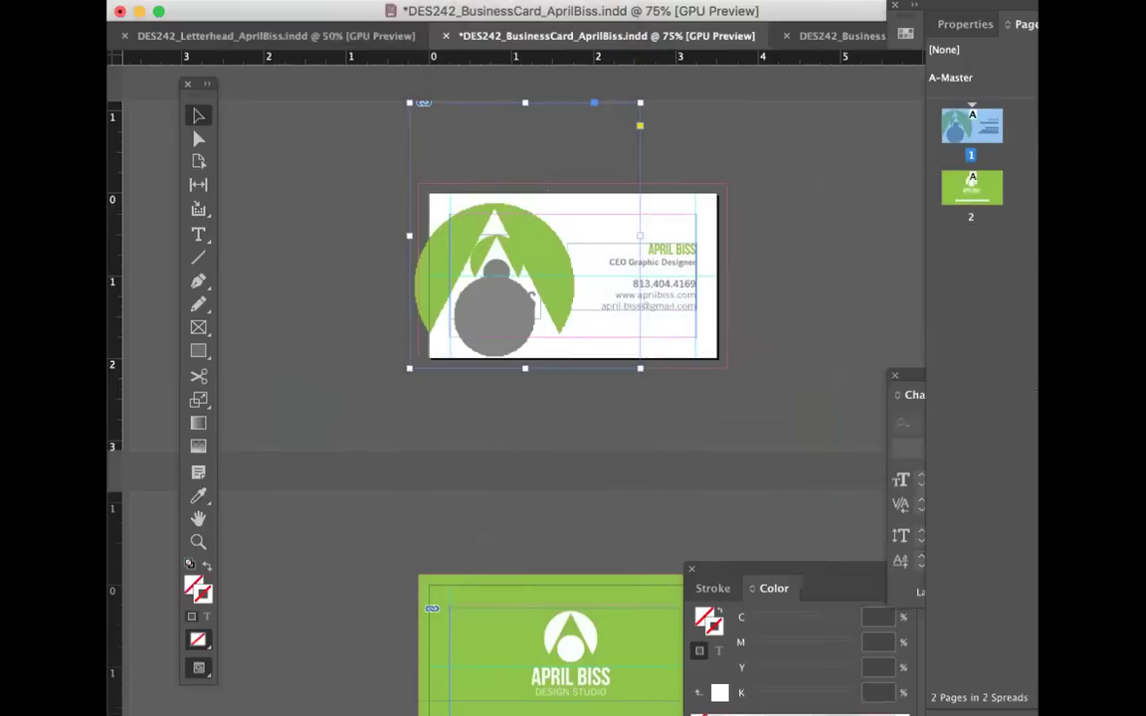
{"action": "right_click", "coordinate": [411, 268]}
{"action": "mouse_move", "coordinate": [597, 292]}
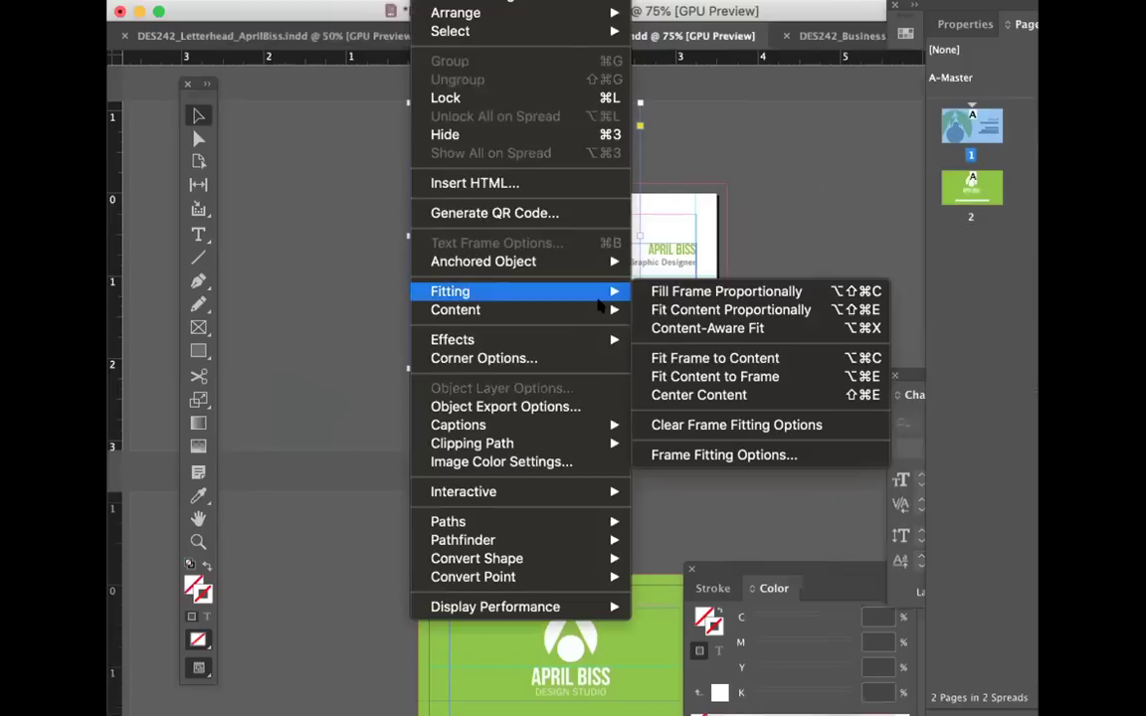
{"action": "left_click", "coordinate": [731, 329]}
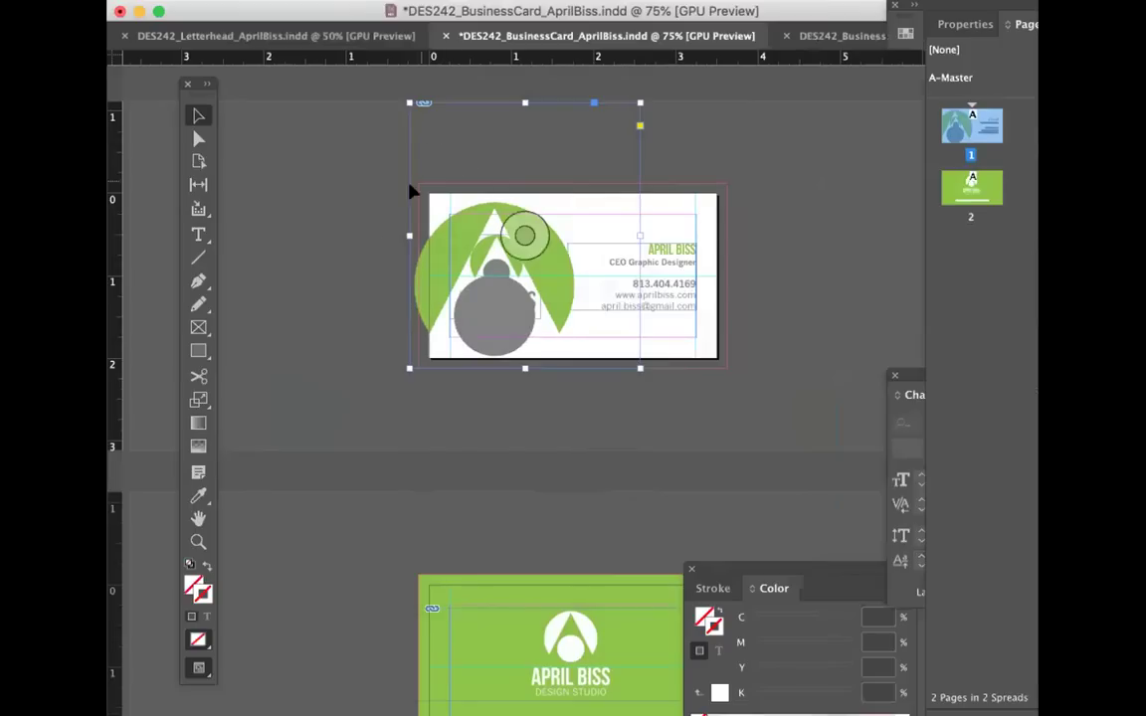
Step: Trim the enlarged frame back to the icon alone and scale the icon proportionally to 150%
{"action": "left_click_drag", "start_coordinate": [525, 103], "coordinate": [524, 192]}
{"action": "left_click_drag", "start_coordinate": [639, 281], "coordinate": [581, 280]}
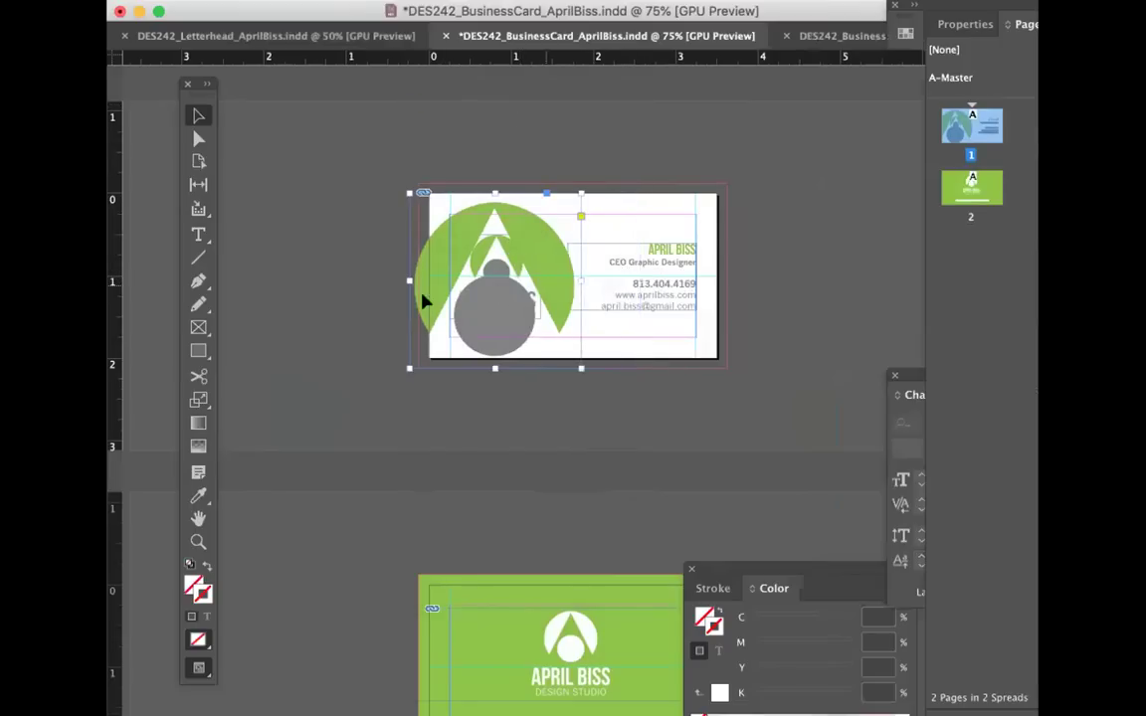
{"action": "double_click", "coordinate": [198, 399]}
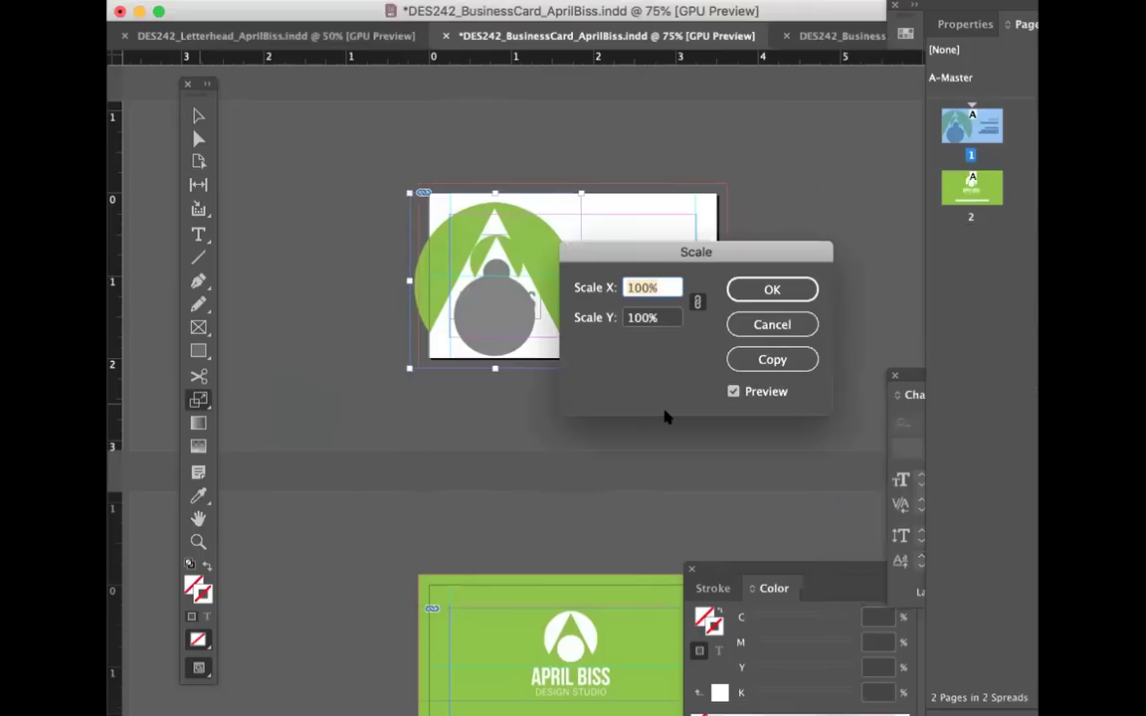
{"action": "type", "text": "200"}
{"action": "key", "text": "Tab"}
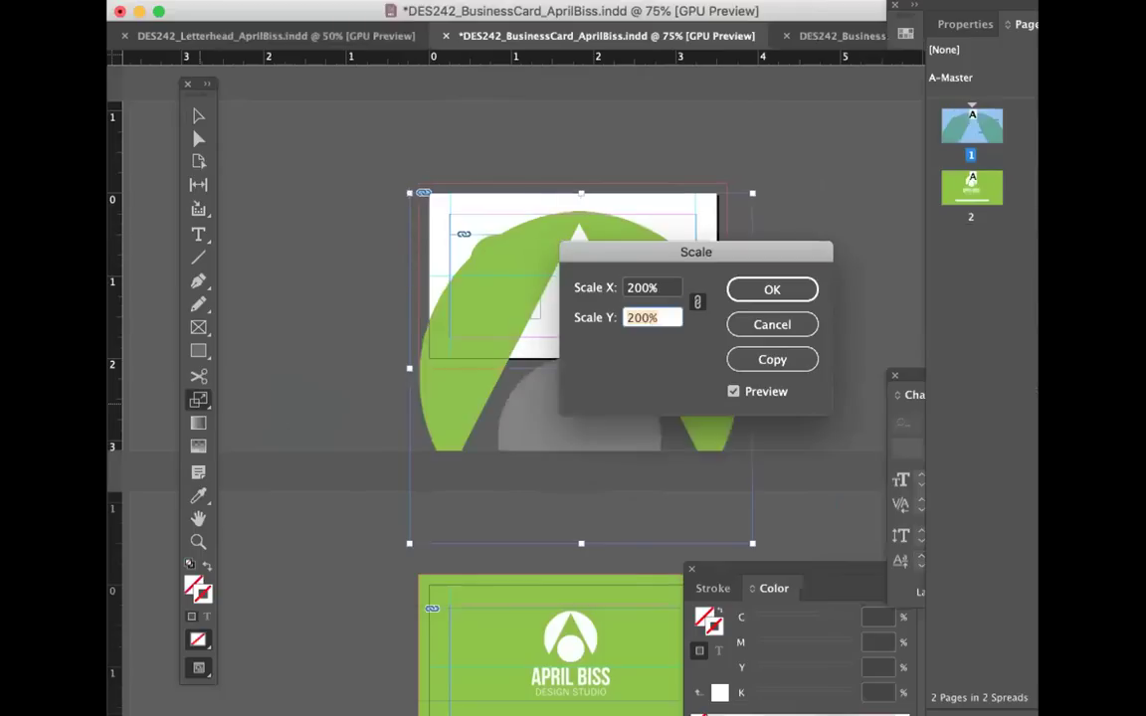
{"action": "left_click", "coordinate": [655, 287]}
{"action": "type", "text": "150"}
{"action": "key", "text": "Return"}
Step: Move the scaled icon so it overhangs the card's left, upper and lower edges, and send it to the back
{"action": "left_click", "coordinate": [197, 115]}
{"action": "left_click_drag", "start_coordinate": [627, 247], "coordinate": [565, 259]}
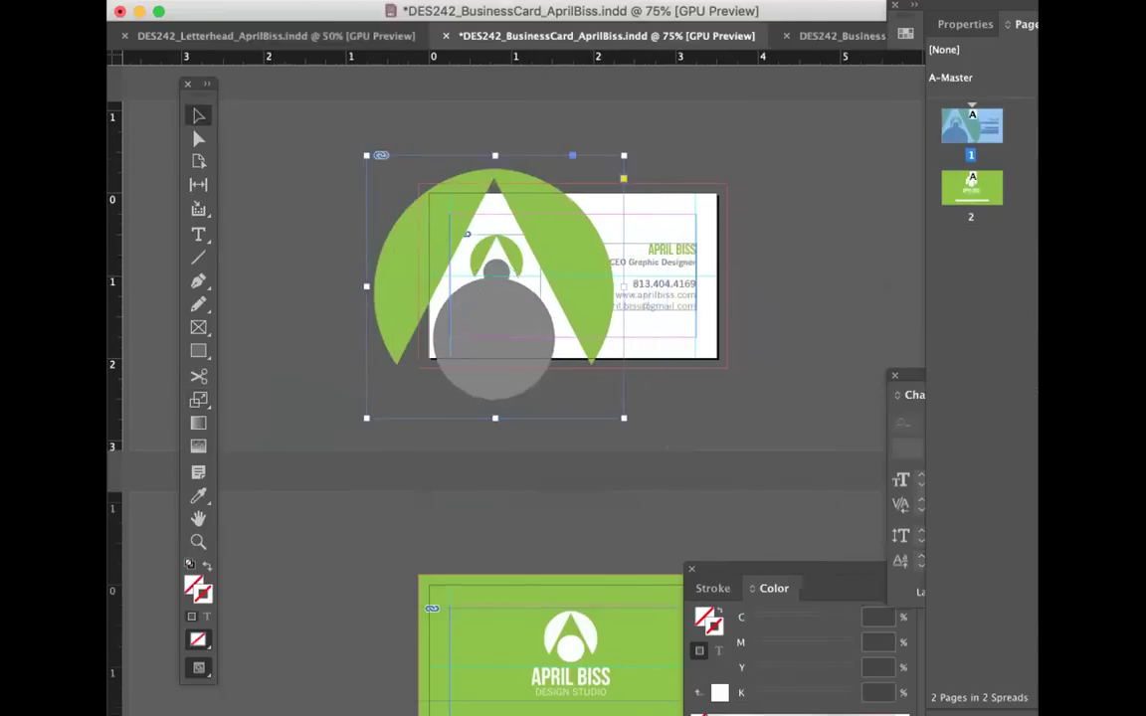
{"action": "left_click", "coordinate": [438, 2]}
{"action": "mouse_move", "coordinate": [455, 12]}
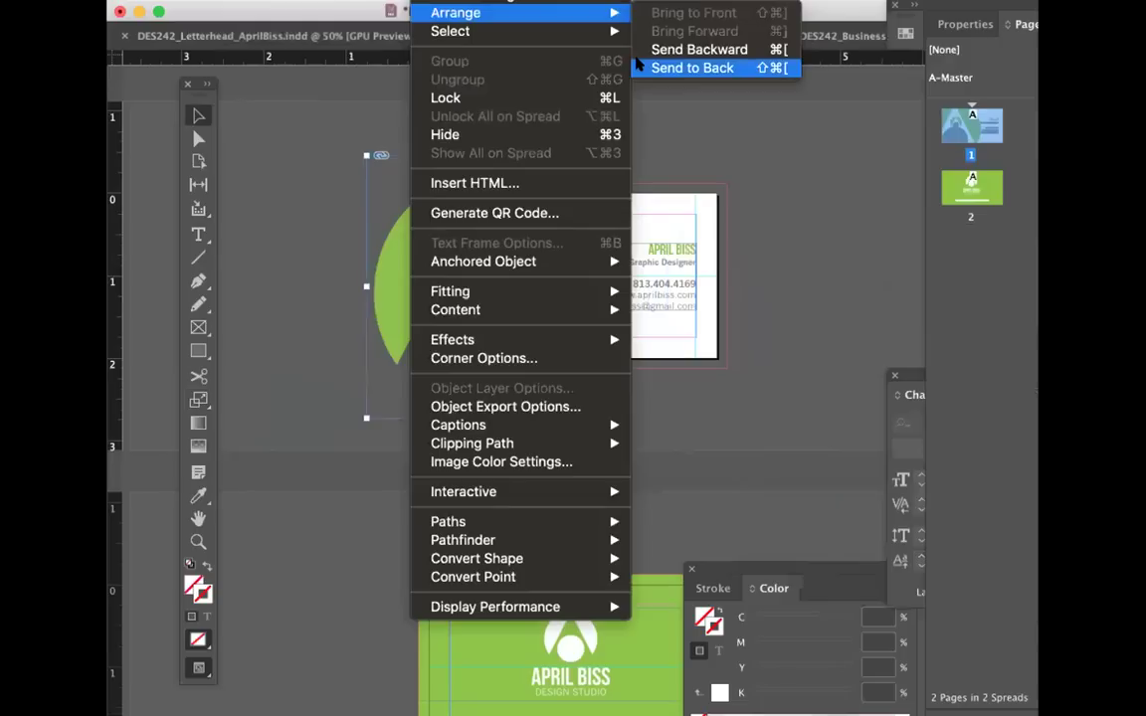
{"action": "left_click", "coordinate": [692, 68]}
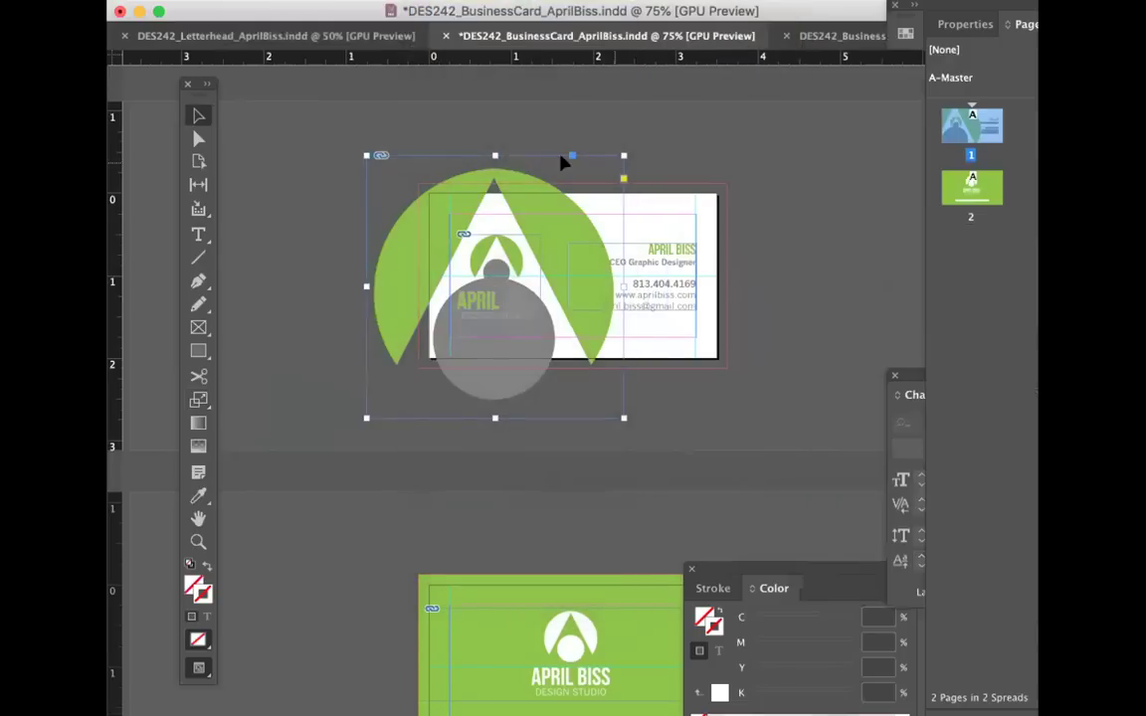
Step: Lower the opacity of the large background icon to 18%
{"action": "left_click", "coordinate": [965, 23]}
{"action": "left_click_drag", "start_coordinate": [965, 24], "coordinate": [775, 120]}
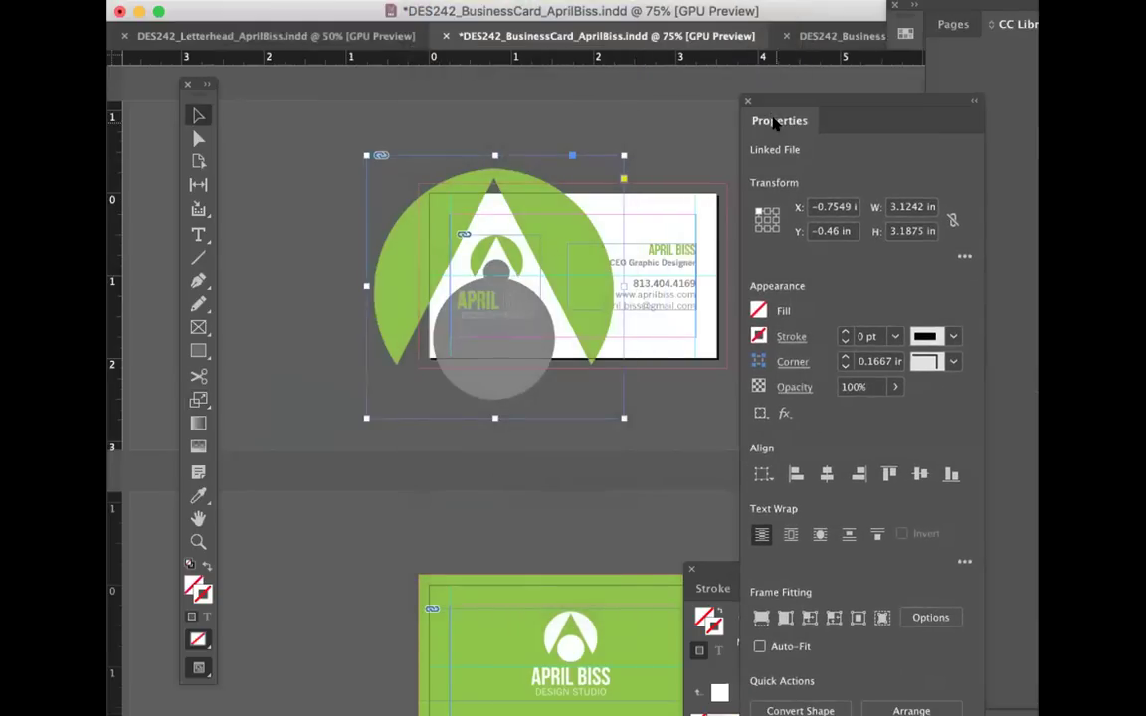
{"action": "left_click", "coordinate": [888, 388]}
{"action": "left_click_drag", "start_coordinate": [895, 410], "coordinate": [789, 418]}
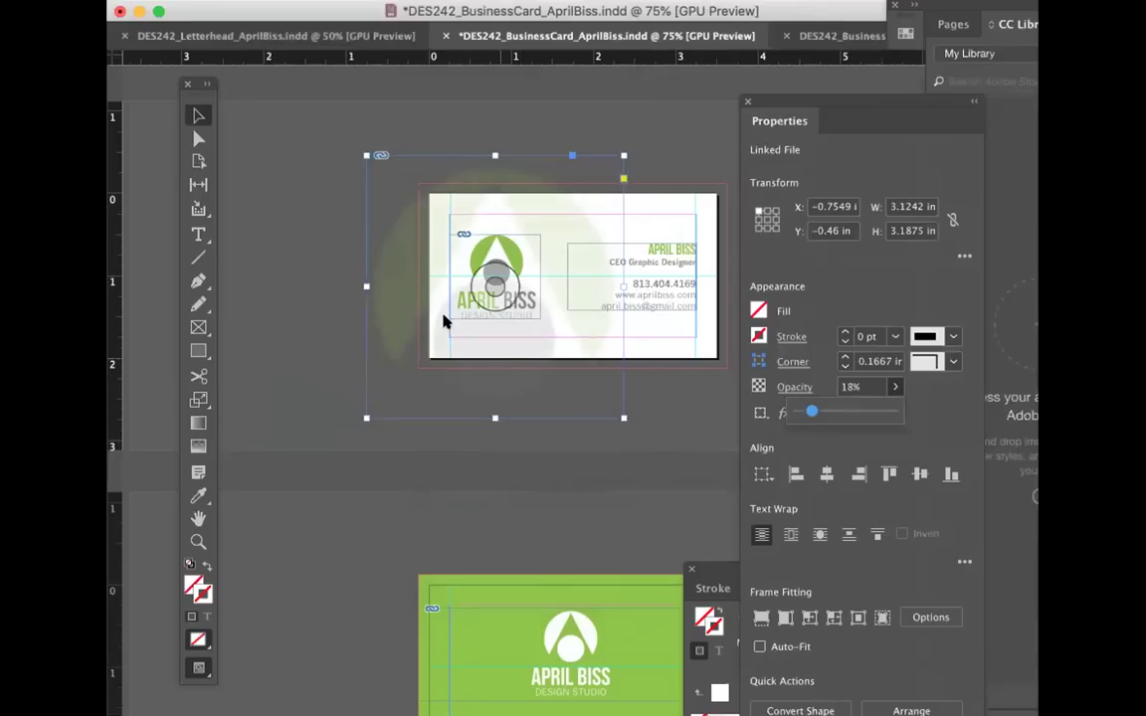
Step: Shift the faded background icon slightly right and down behind the logo
{"action": "mouse_move", "coordinate": [545, 182]}
{"action": "left_mouse_down"}
{"action": "mouse_move", "coordinate": [553, 176]}
{"action": "mouse_move", "coordinate": [546, 202]}
{"action": "left_mouse_up"}
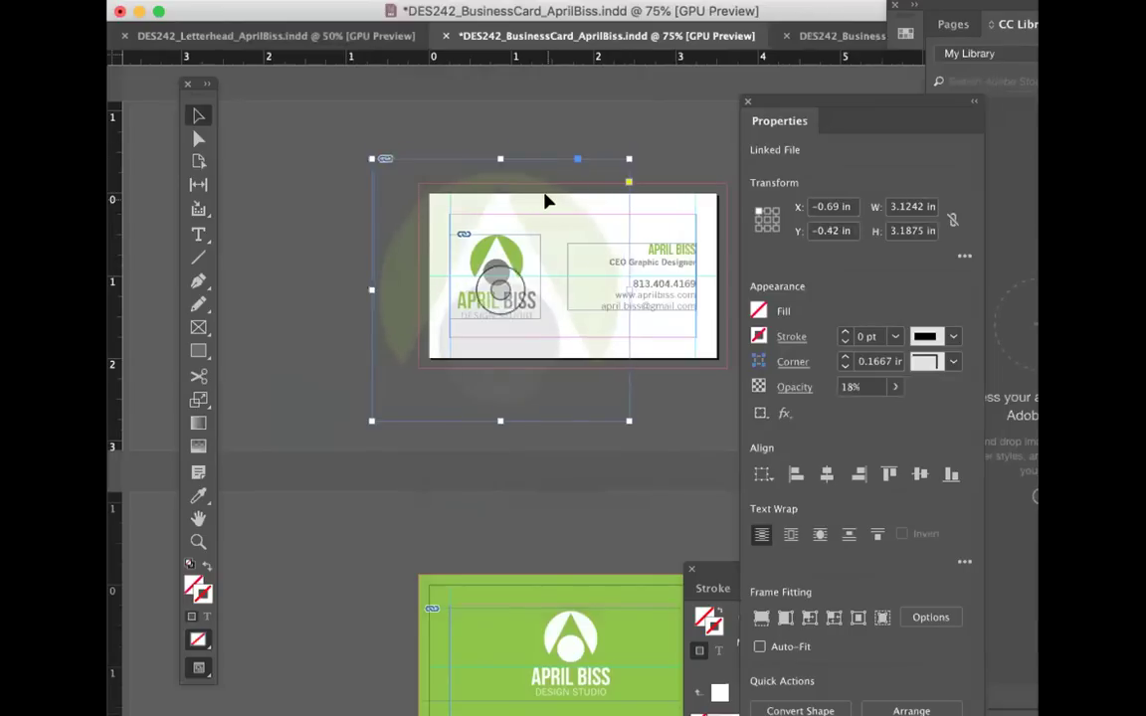
{"action": "key", "text": "Left"}
{"action": "key", "text": "Left"}
{"action": "key", "text": "Down"}
{"action": "key", "text": "Down"}
{"action": "key", "text": "Down"}
{"action": "key", "text": "Down"}
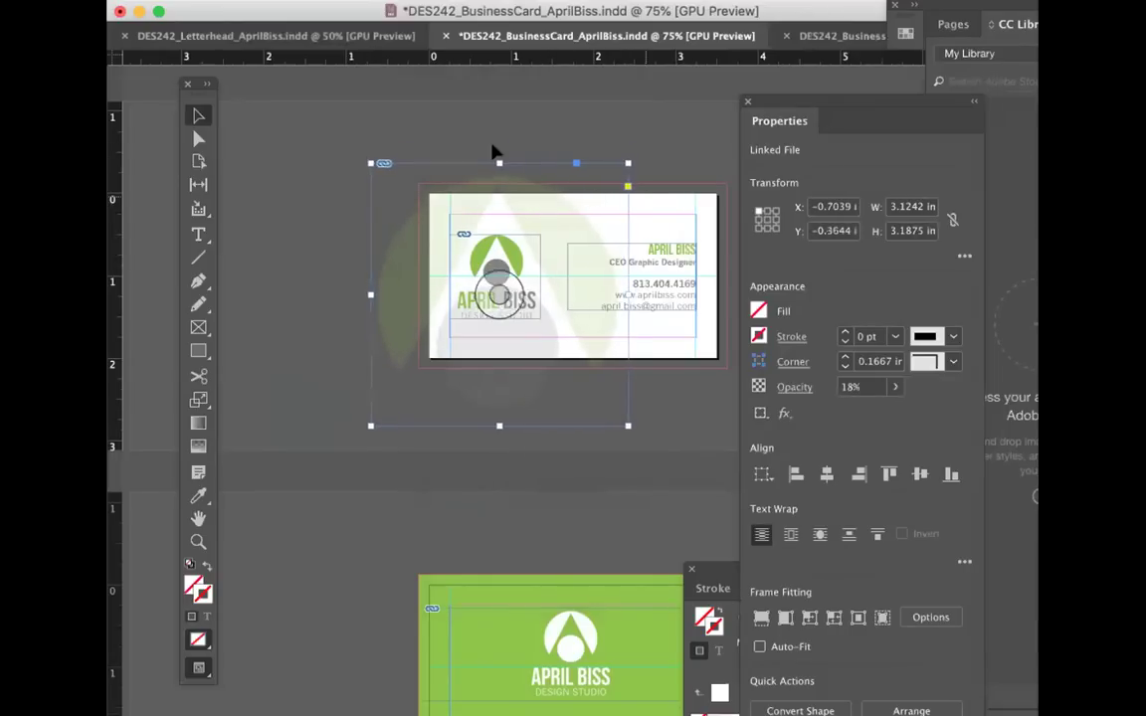
Step: Display the card front unobstructed in Preview mode at 125% with nothing selected
{"action": "left_click", "coordinate": [286, 259]}
{"action": "left_click_drag", "start_coordinate": [196, 673], "coordinate": [259, 585]}
{"action": "key", "text": "super+equal"}
{"action": "key", "text": "super+equal"}
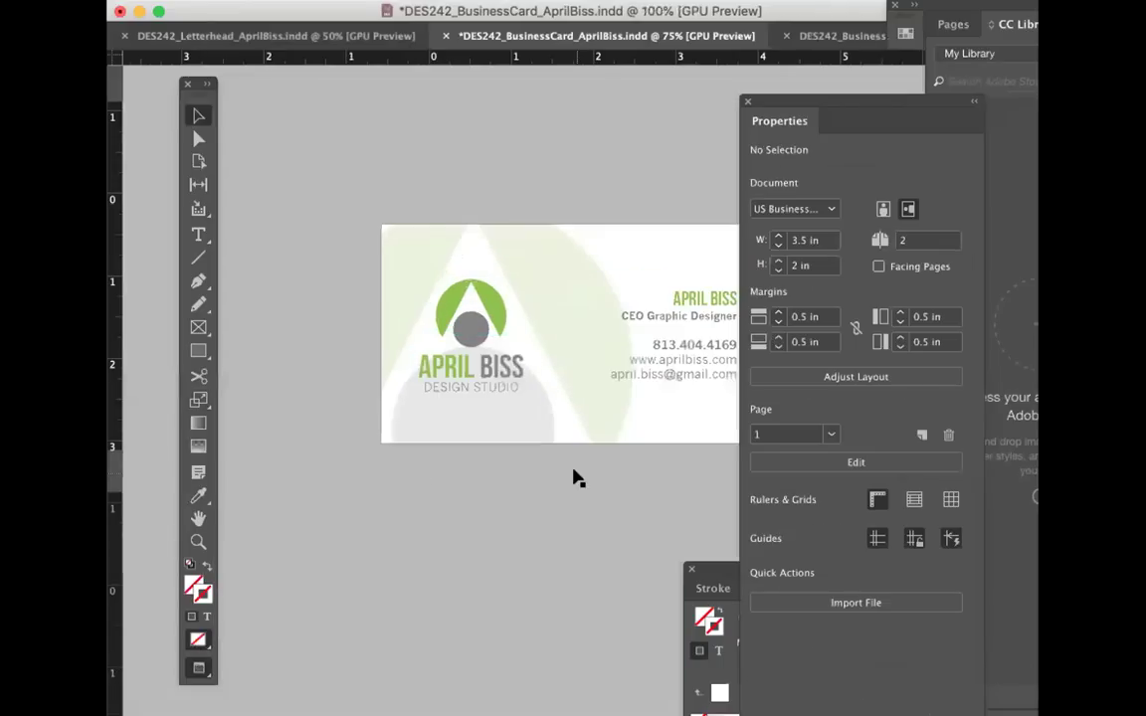
{"action": "left_click_drag", "start_coordinate": [775, 102], "coordinate": [856, 58]}
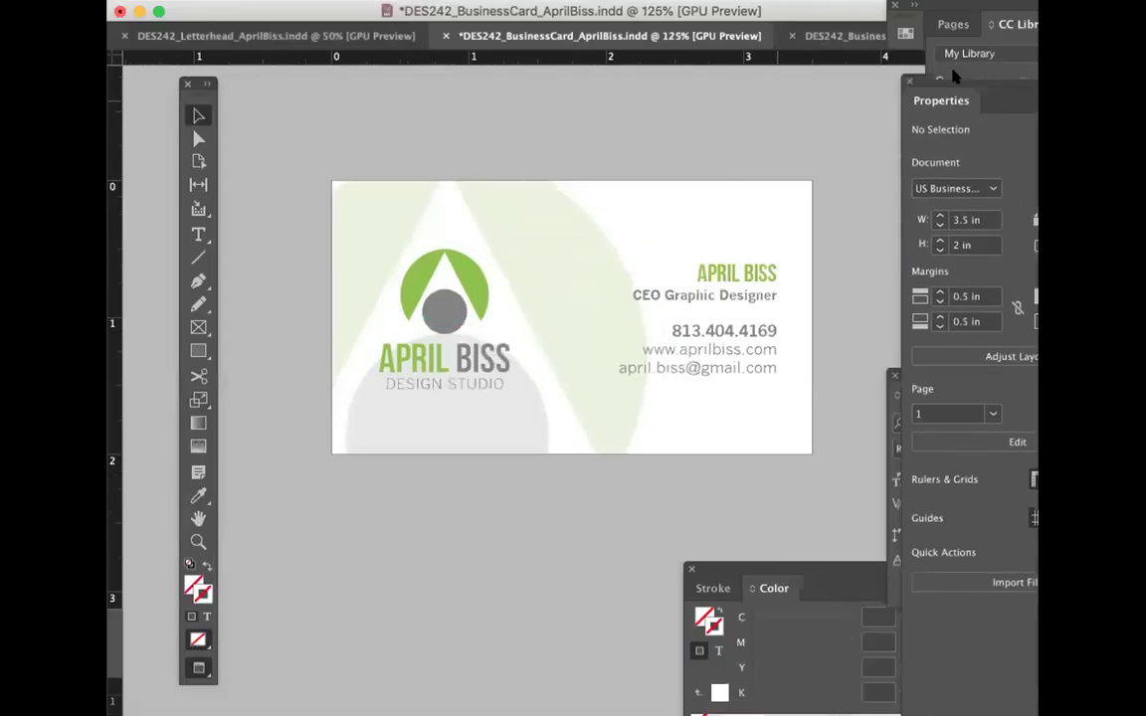
Step: Nudge the faded background icon a little further left and down, and deselect it to judge the result
{"action": "left_click", "coordinate": [540, 238]}
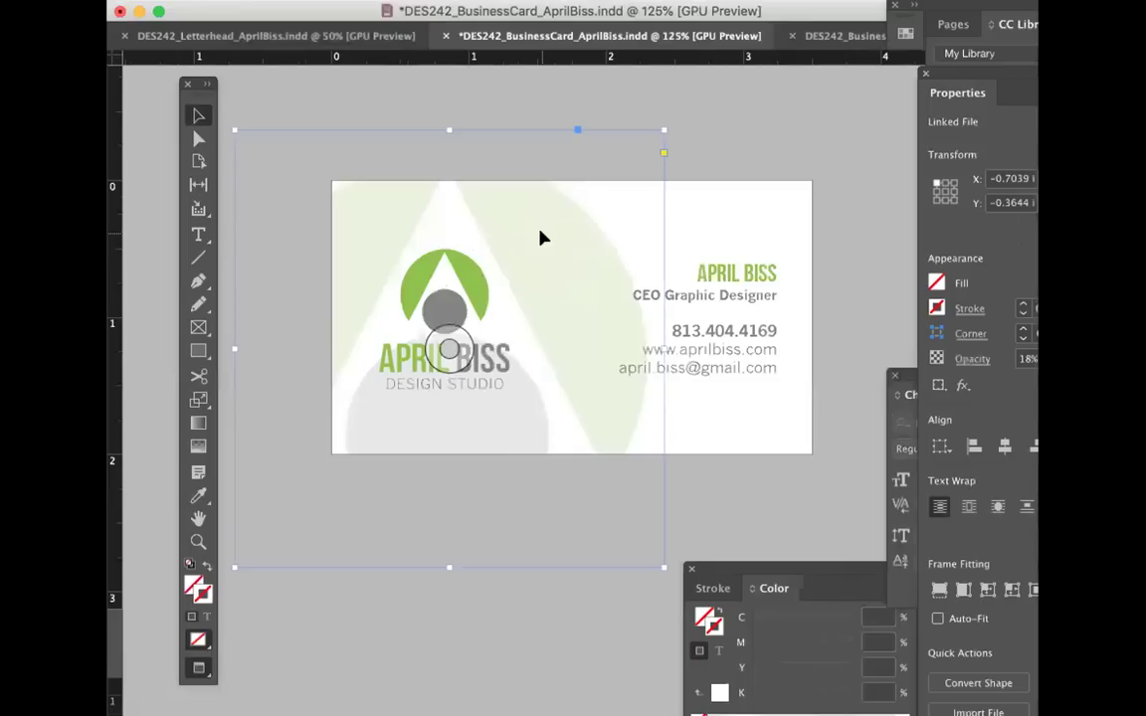
{"action": "key", "text": "Left"}
{"action": "key", "text": "Down"}
{"action": "key", "text": "Down"}
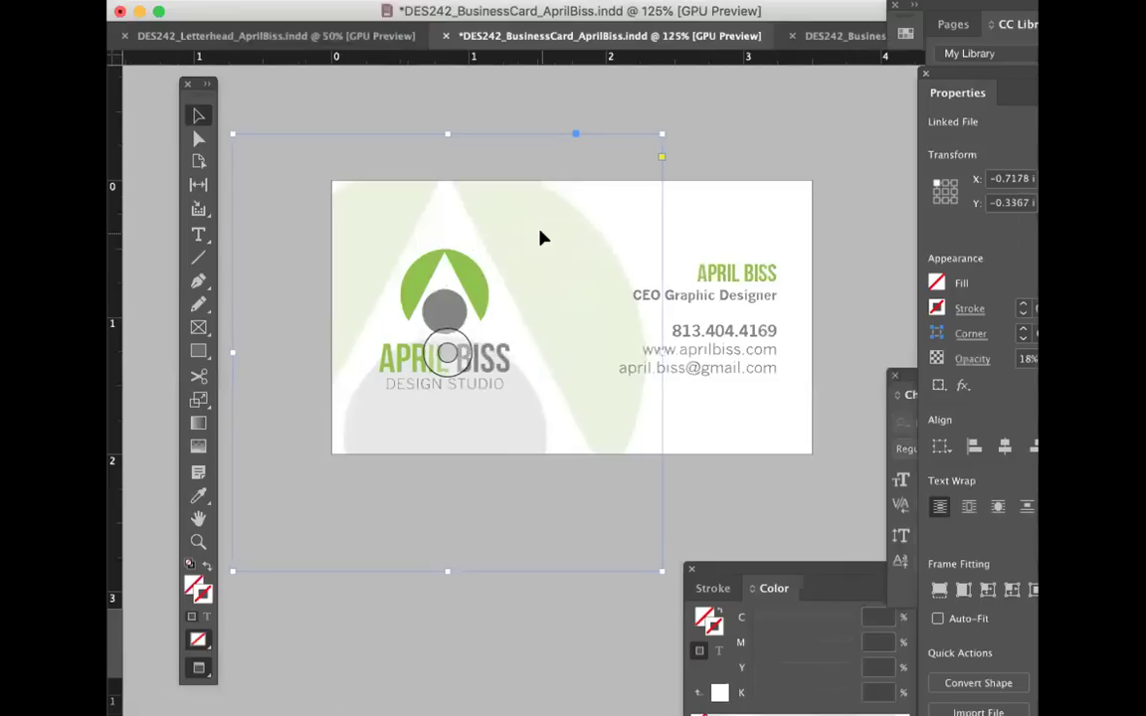
{"action": "left_click", "coordinate": [826, 121]}
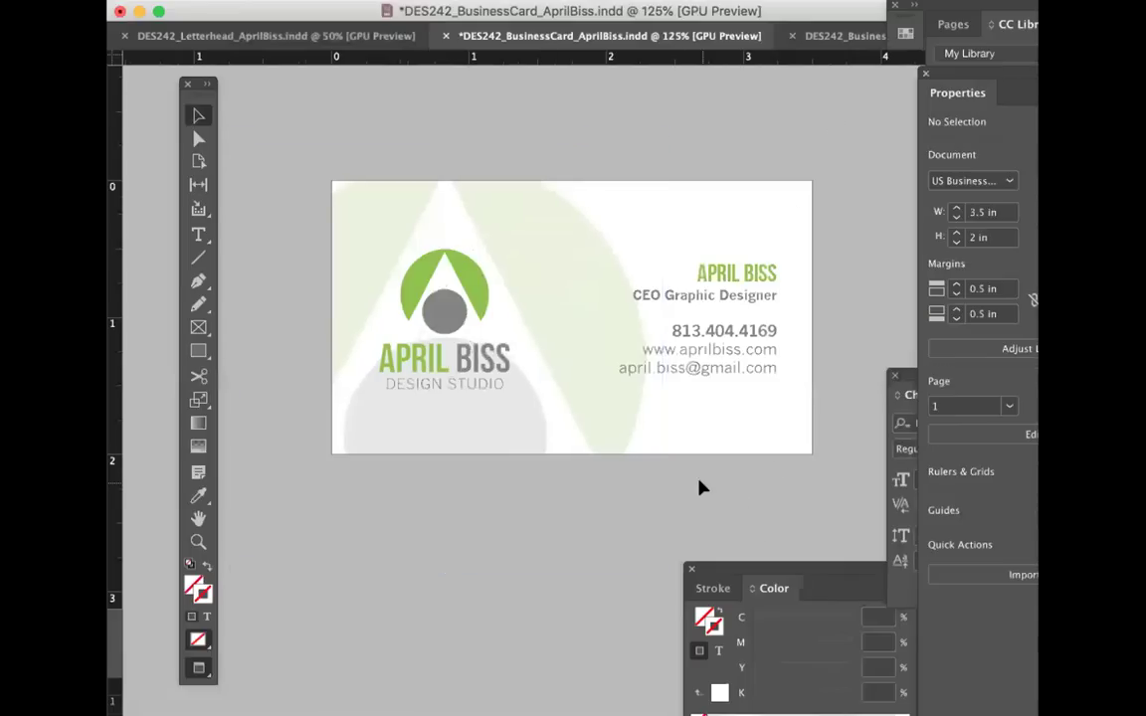
Step: Move the faded icon behind the contact text on the card's right side, at about X 1.26 in, Y 0.21 in
{"action": "left_click", "coordinate": [535, 218]}
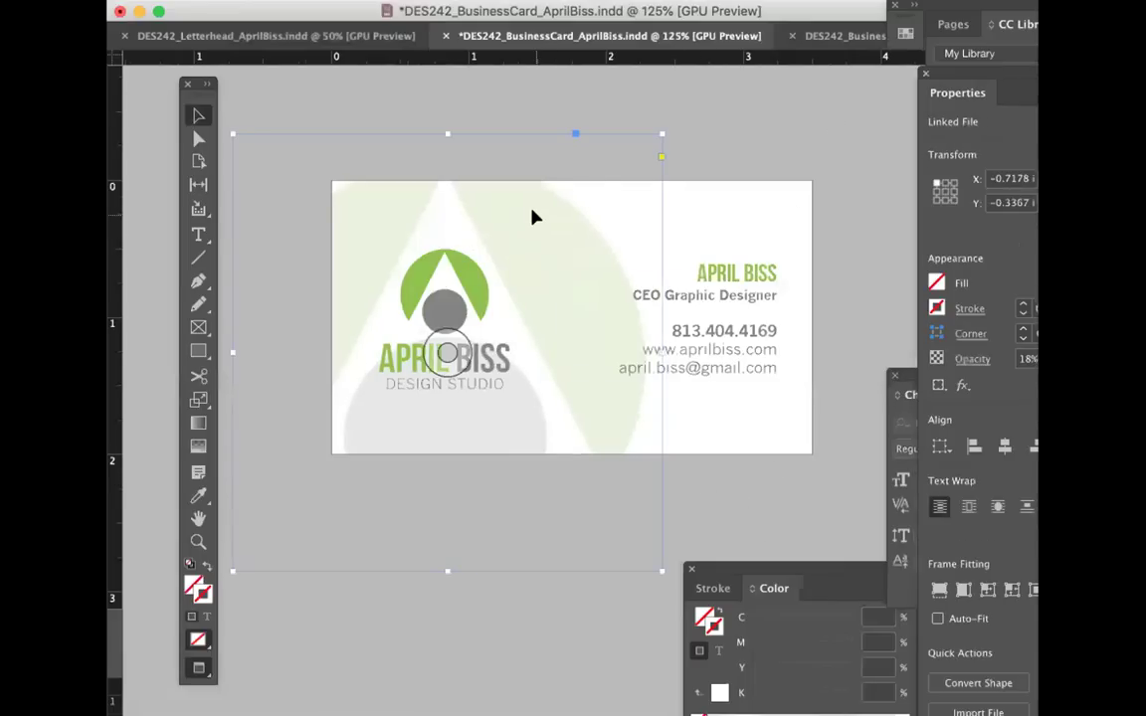
{"action": "left_click_drag", "start_coordinate": [534, 217], "coordinate": [534, 171]}
{"action": "left_click_drag", "start_coordinate": [558, 213], "coordinate": [680, 293]}
{"action": "left_click_drag", "start_coordinate": [619, 241], "coordinate": [774, 261]}
{"action": "key", "text": "Left"}
{"action": "key", "text": "Left"}
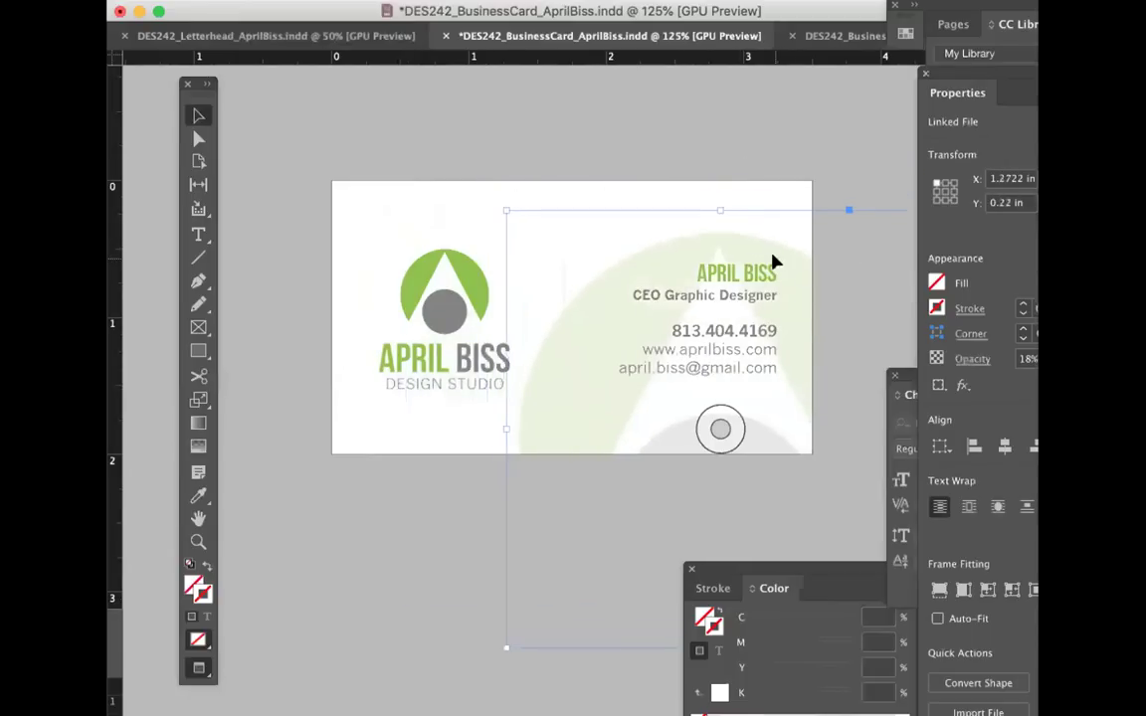
{"action": "key", "text": "Left"}
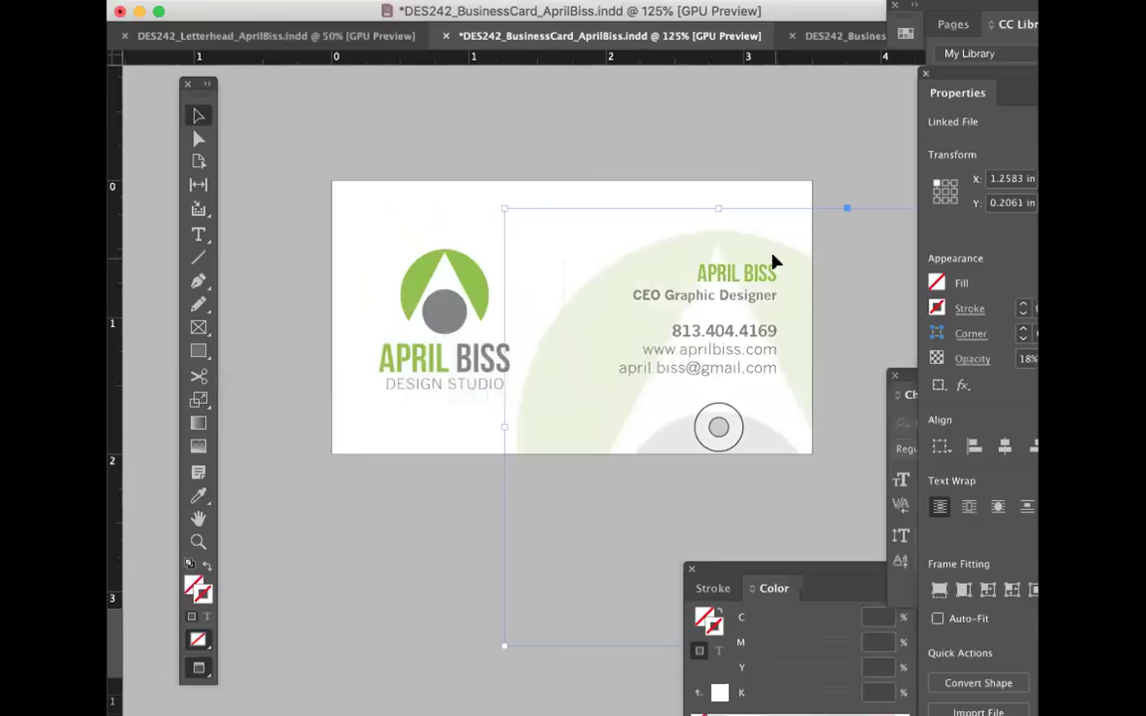
Step: Delete the thin vertical divider line between the logo and the contact text
{"action": "left_click", "coordinate": [655, 164]}
{"action": "left_click", "coordinate": [563, 279]}
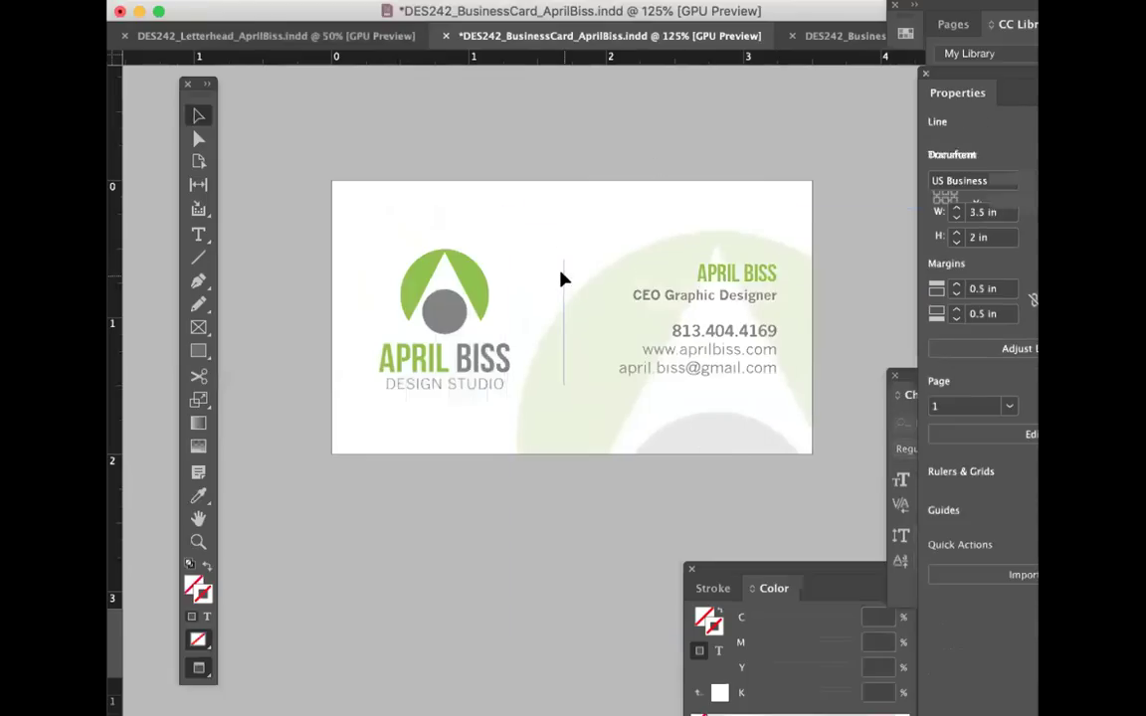
{"action": "key", "text": "Delete"}
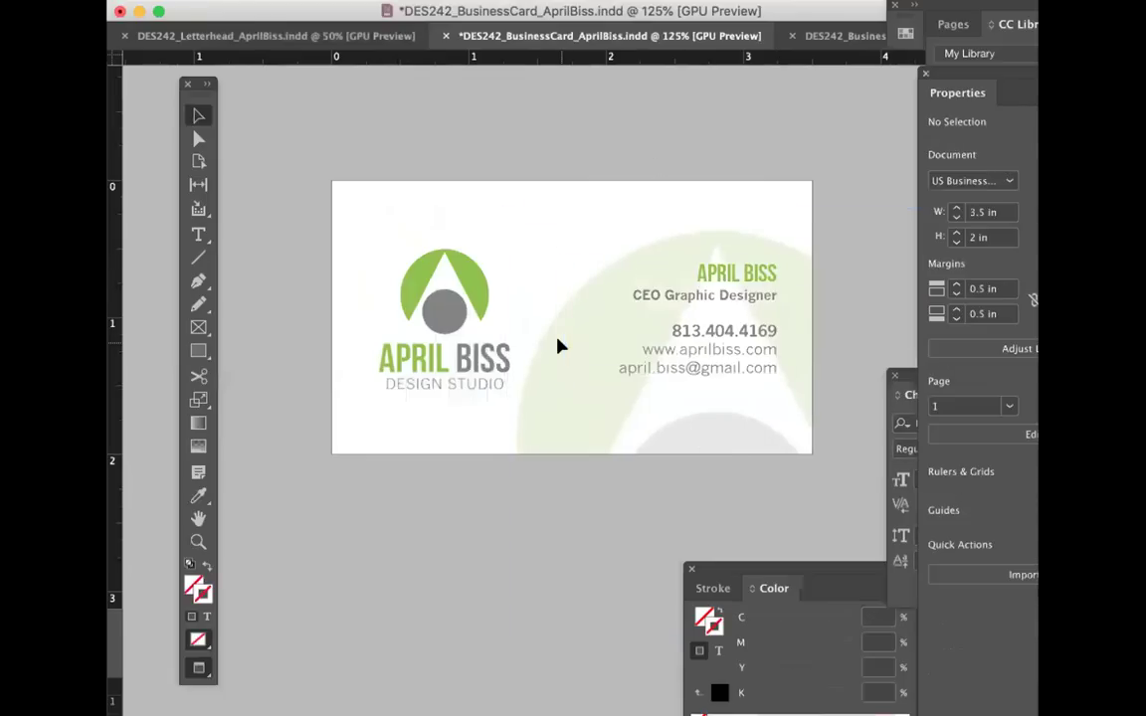
Step: Nudge the faded icon upward behind the contact text to about X 1.27 in, Y 0.05 in
{"action": "left_click", "coordinate": [756, 233]}
{"action": "key", "text": "Up"}
{"action": "key", "text": "Up"}
{"action": "key", "text": "Up"}
{"action": "key", "text": "Up"}
{"action": "key", "text": "Up"}
{"action": "key", "text": "Up"}
{"action": "key", "text": "Up"}
{"action": "key", "text": "Up"}
{"action": "key", "text": "Up"}
{"action": "key", "text": "Up"}
{"action": "key", "text": "Right"}
{"action": "key", "text": "Right"}
{"action": "key", "text": "Right"}
{"action": "key", "text": "Left"}
{"action": "key", "text": "Left"}
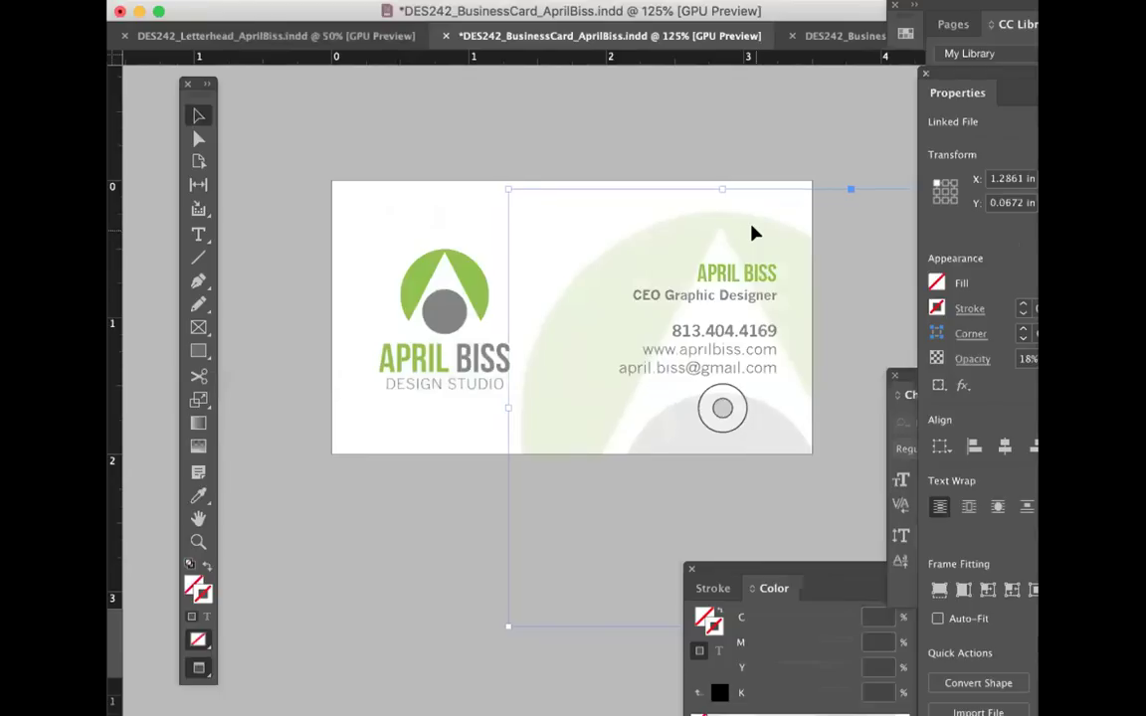
{"action": "key", "text": "Up"}
{"action": "key", "text": "Up"}
{"action": "key", "text": "Up"}
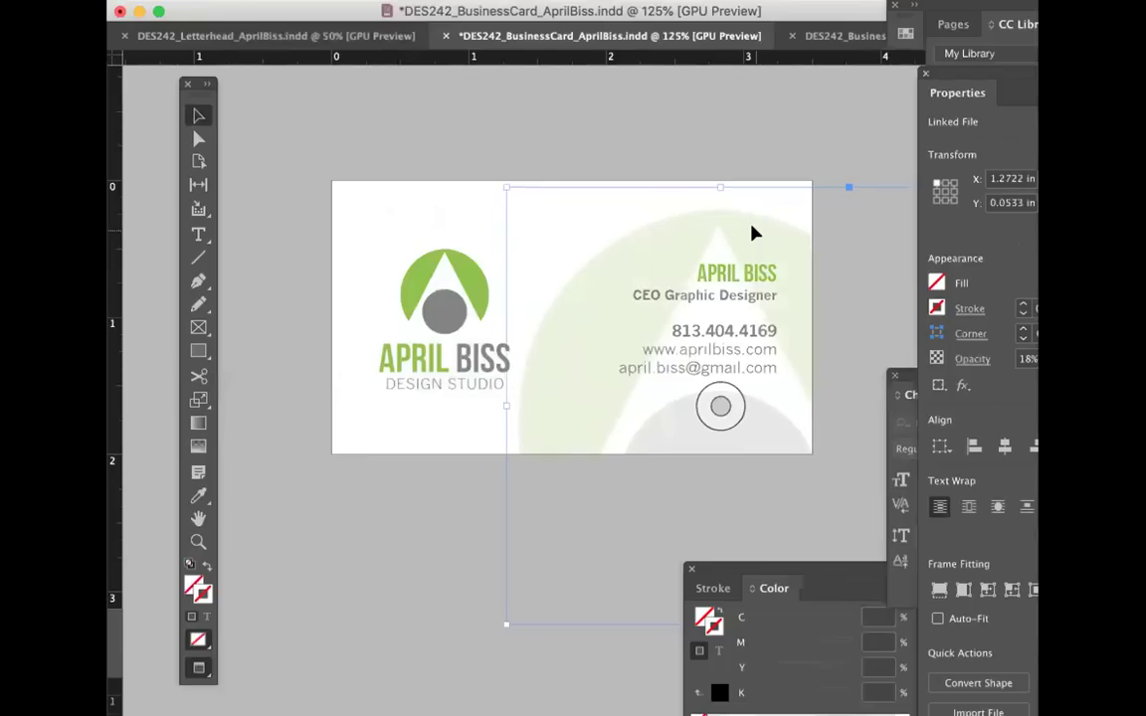
Step: Copy the faded background icon and save the business card document
{"action": "left_click", "coordinate": [744, 151]}
{"action": "left_click", "coordinate": [641, 241]}
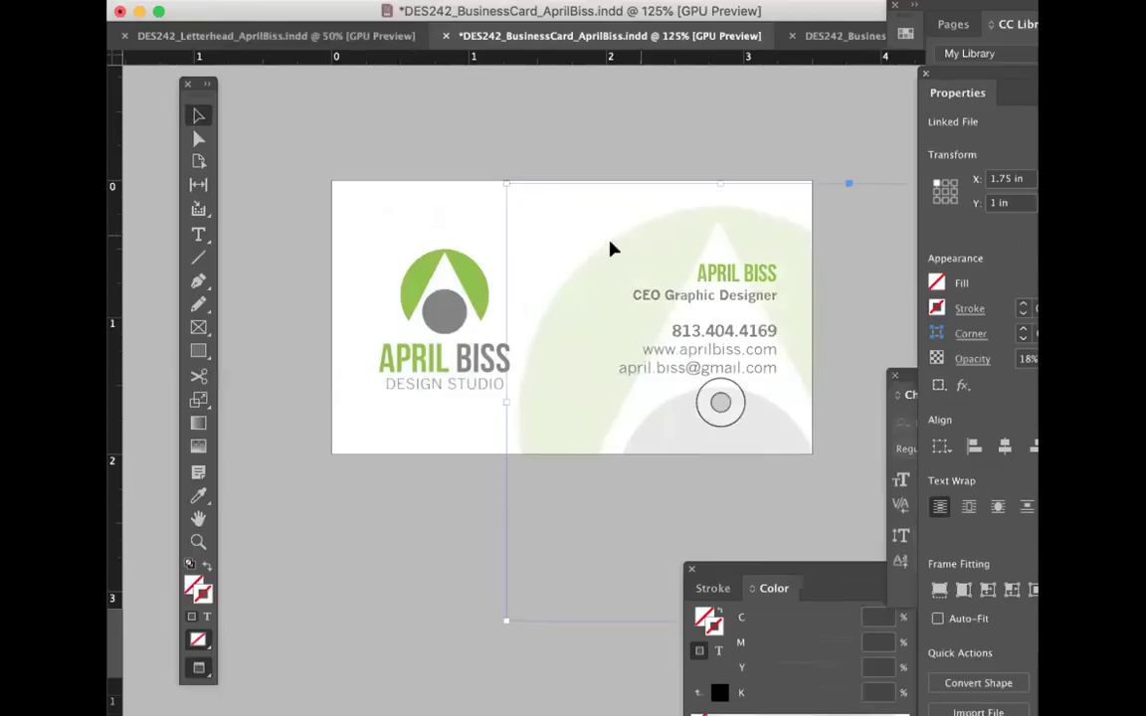
{"action": "key", "text": "super+s"}
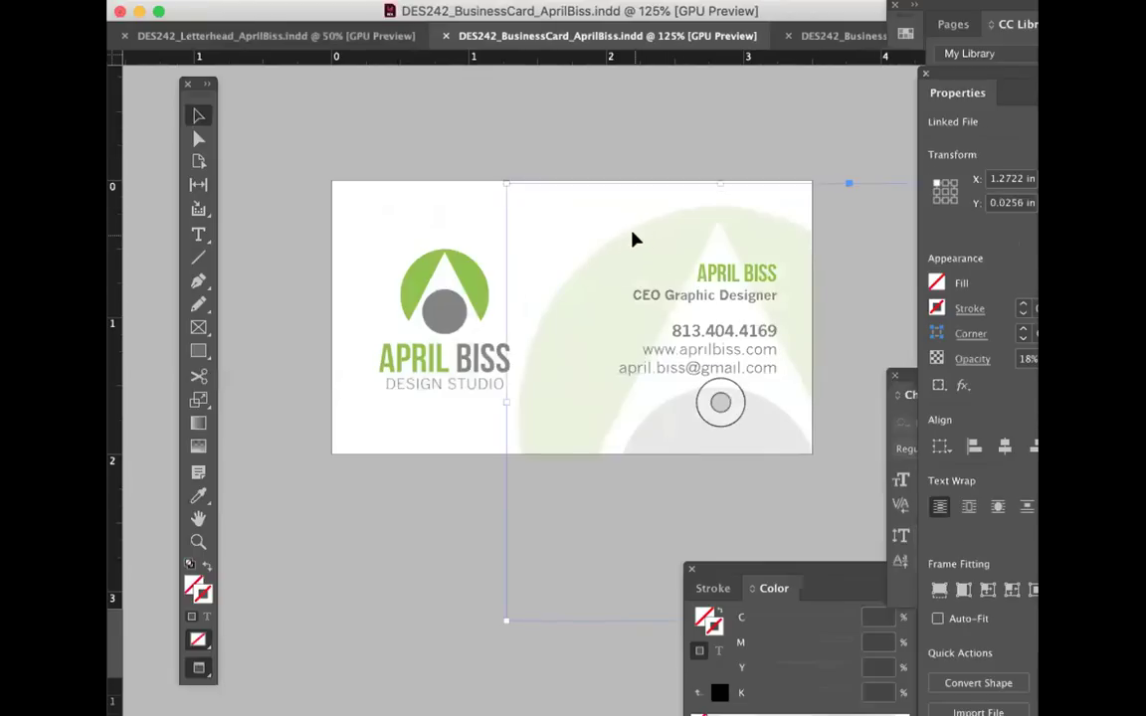
{"action": "left_click", "coordinate": [557, 174]}
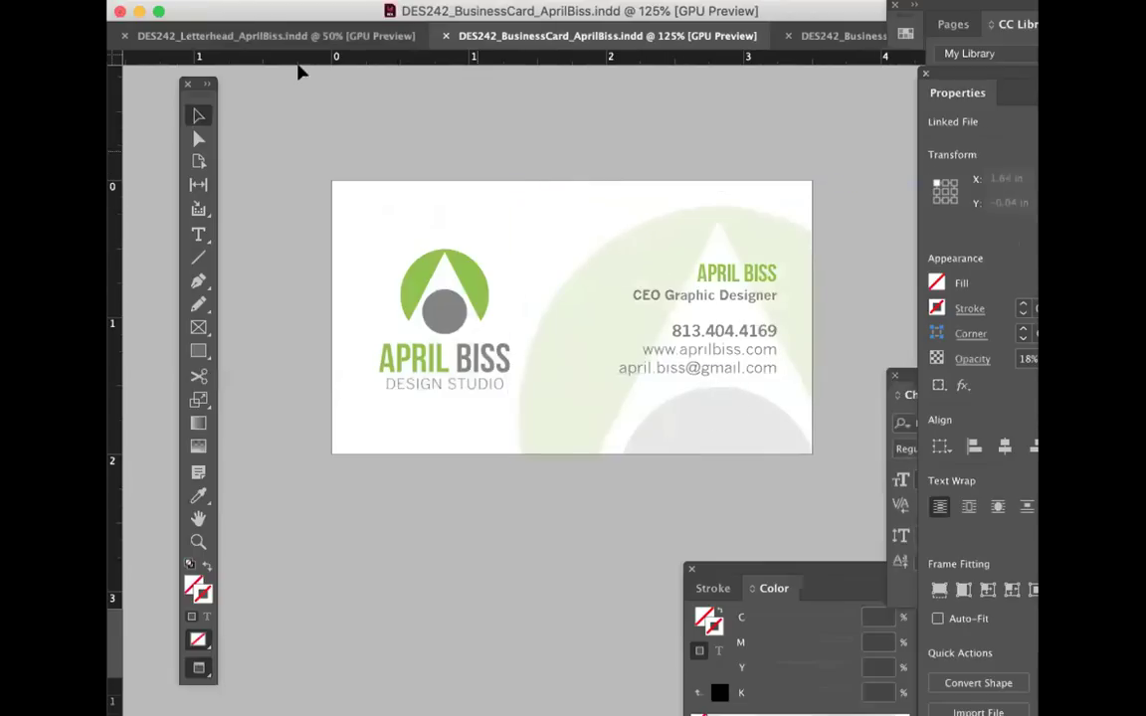
Step: Switch to the blank letterhead document and paste the faded icon into the upper left part of its page
{"action": "left_click", "coordinate": [284, 37]}
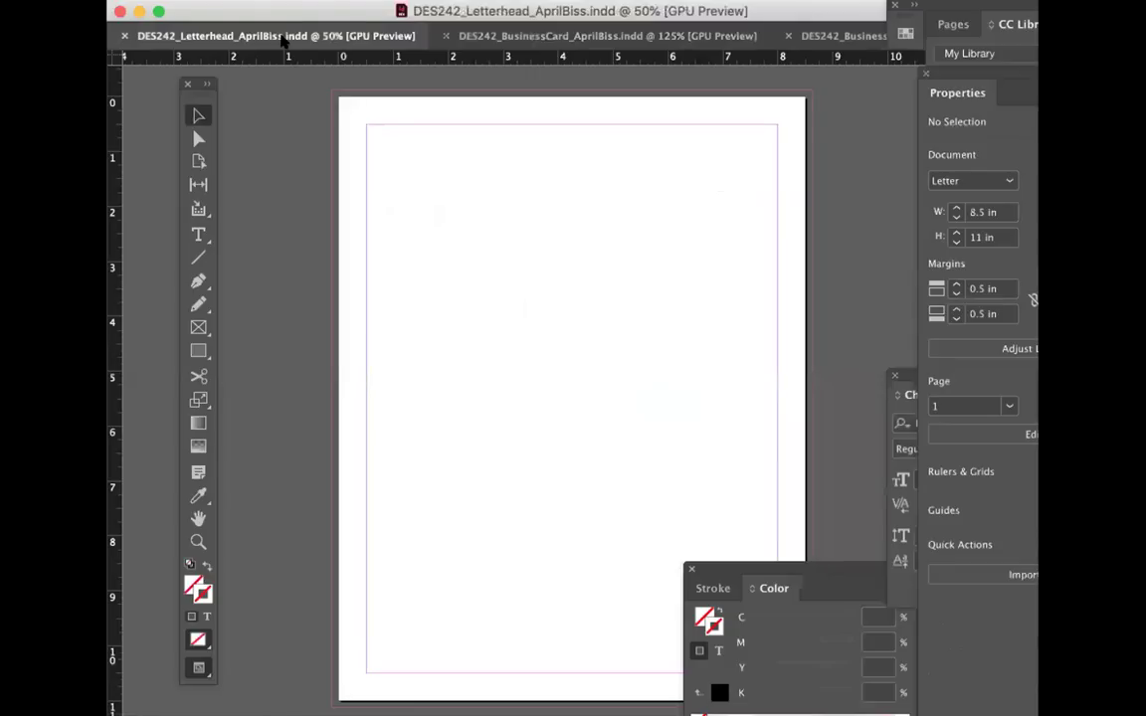
{"action": "scroll", "coordinate": [390, 212], "scroll_direction": "right", "scroll_amount": 1}
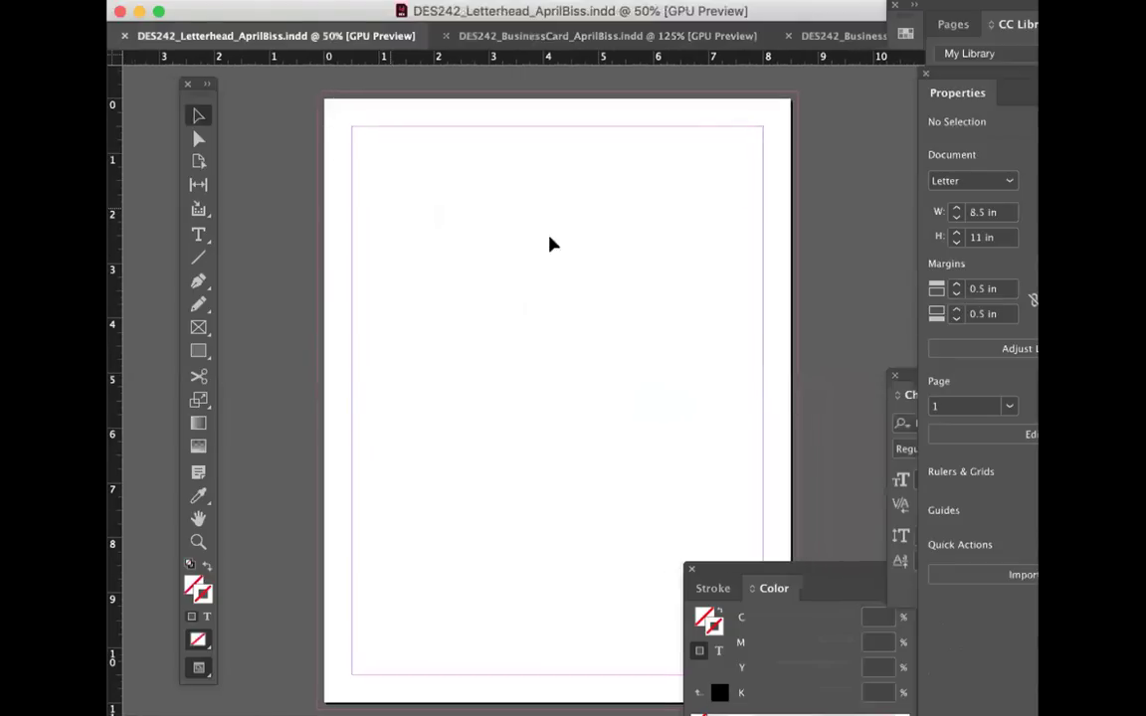
{"action": "left_click_drag", "start_coordinate": [711, 569], "coordinate": [900, 524]}
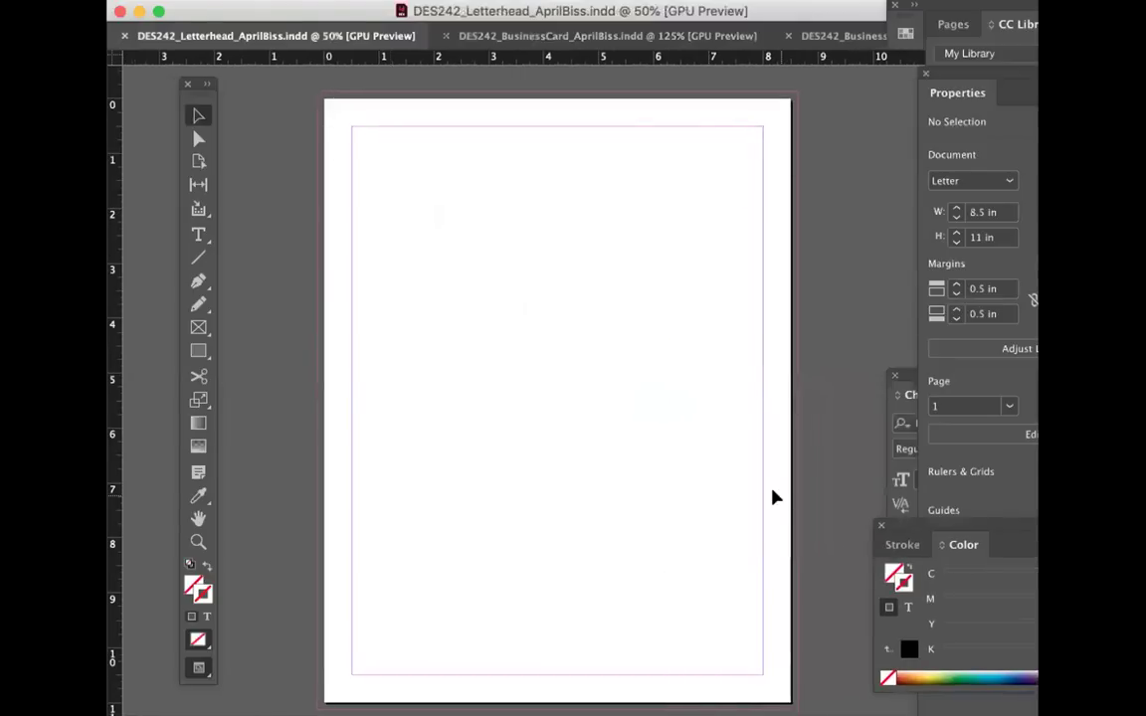
{"action": "key", "text": "super+v"}
{"action": "left_click_drag", "start_coordinate": [527, 306], "coordinate": [411, 209]}
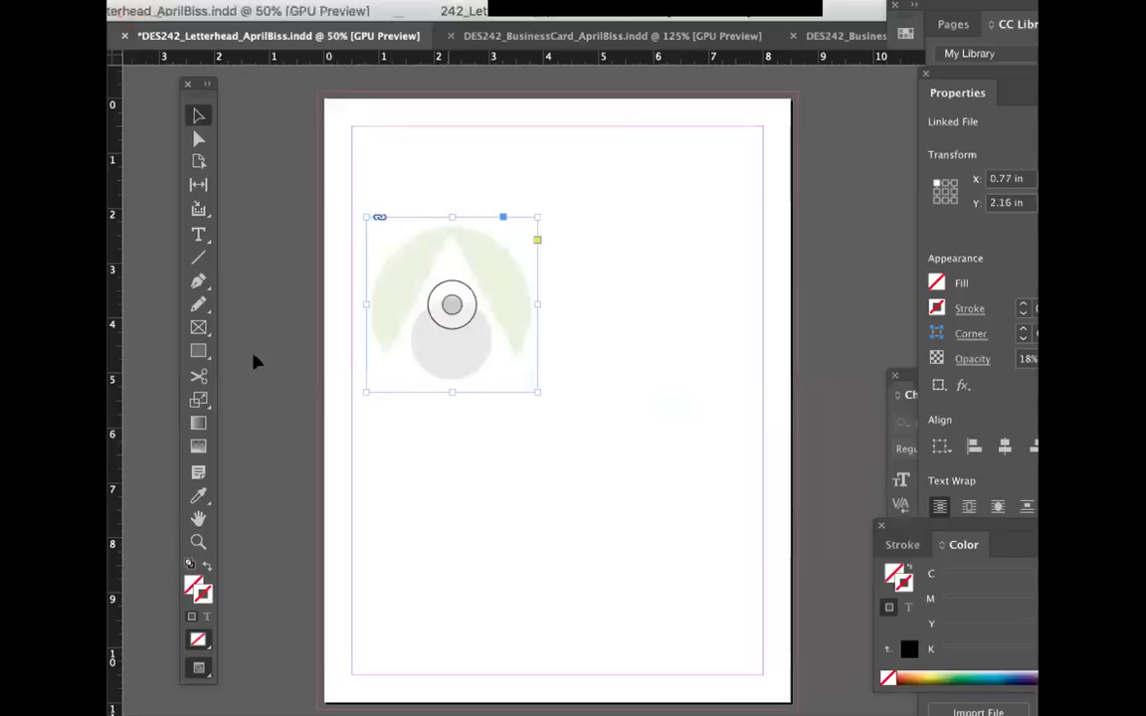
Step: Scale the letterhead's faded icon to 400% and position it across the whole page, at about X -1.59 in, Y -0.54 in
{"action": "double_click", "coordinate": [198, 401]}
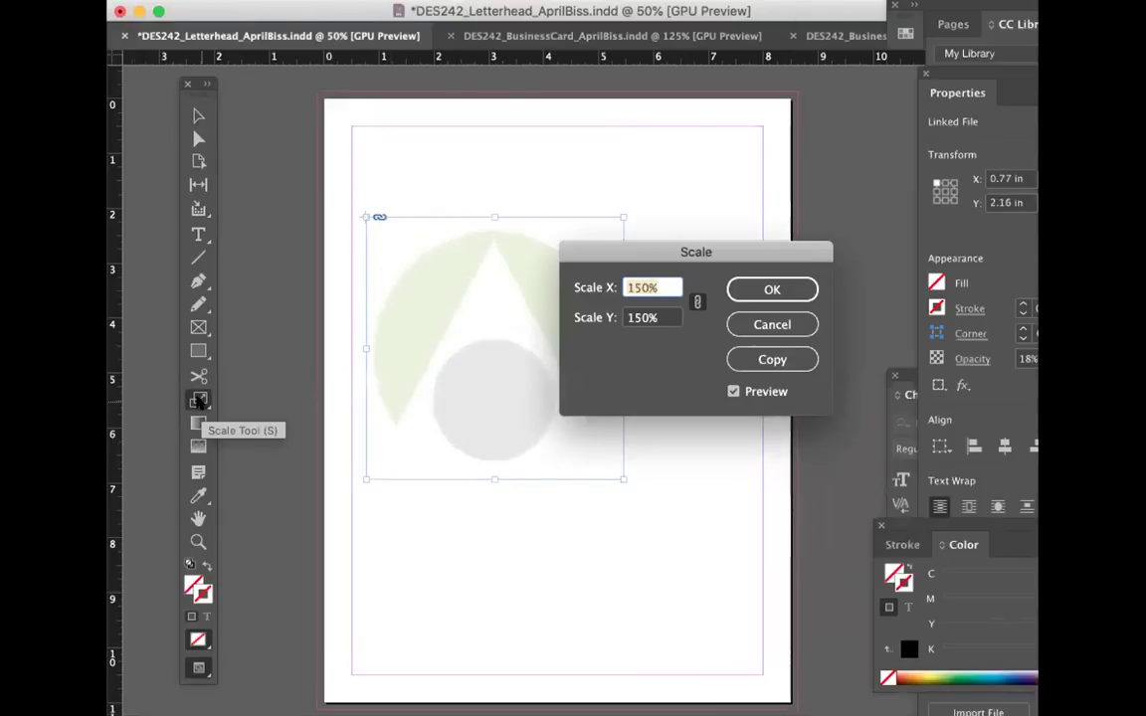
{"action": "type", "text": "400"}
{"action": "key", "text": "Return"}
{"action": "left_click", "coordinate": [198, 116]}
{"action": "left_click_drag", "start_coordinate": [621, 341], "coordinate": [496, 197]}
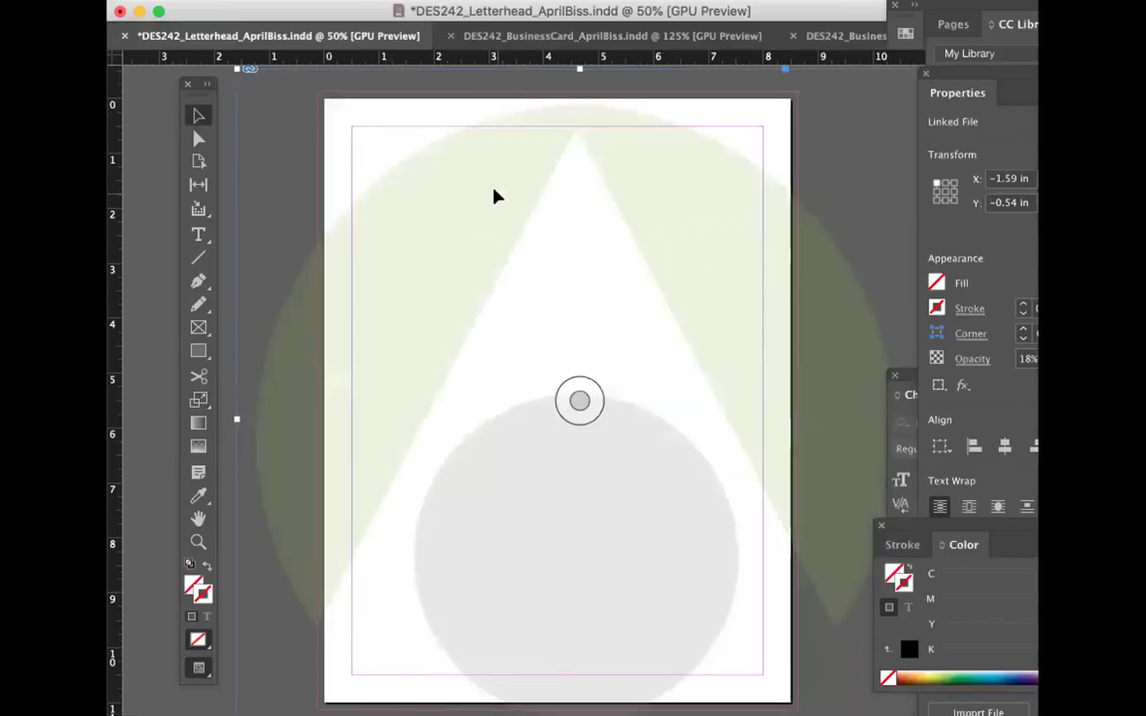
{"action": "right_click", "coordinate": [412, 199]}
{"action": "mouse_move", "coordinate": [498, 12]}
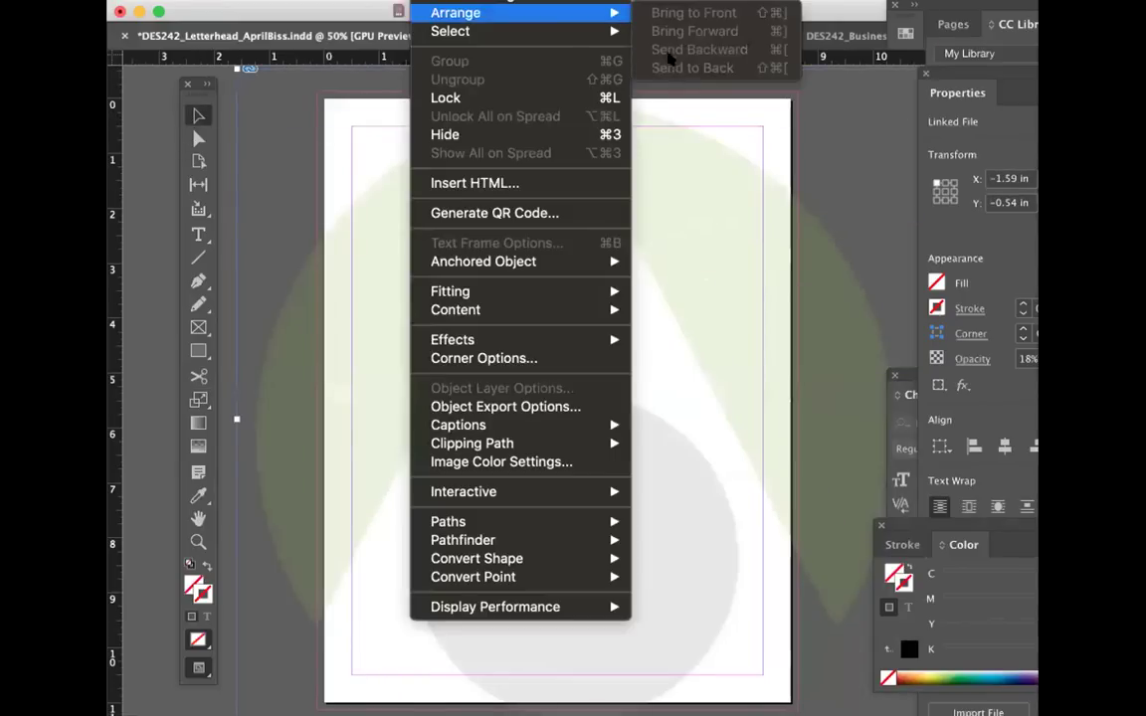
{"action": "left_click", "coordinate": [846, 201]}
Step: Move the enlarged faded icon off the letterhead page onto the pasteboard beside its right edge
{"action": "left_click_drag", "start_coordinate": [695, 238], "coordinate": [780, 295]}
{"action": "left_click_drag", "start_coordinate": [384, 291], "coordinate": [785, 215]}
{"action": "left_click", "coordinate": [390, 238]}
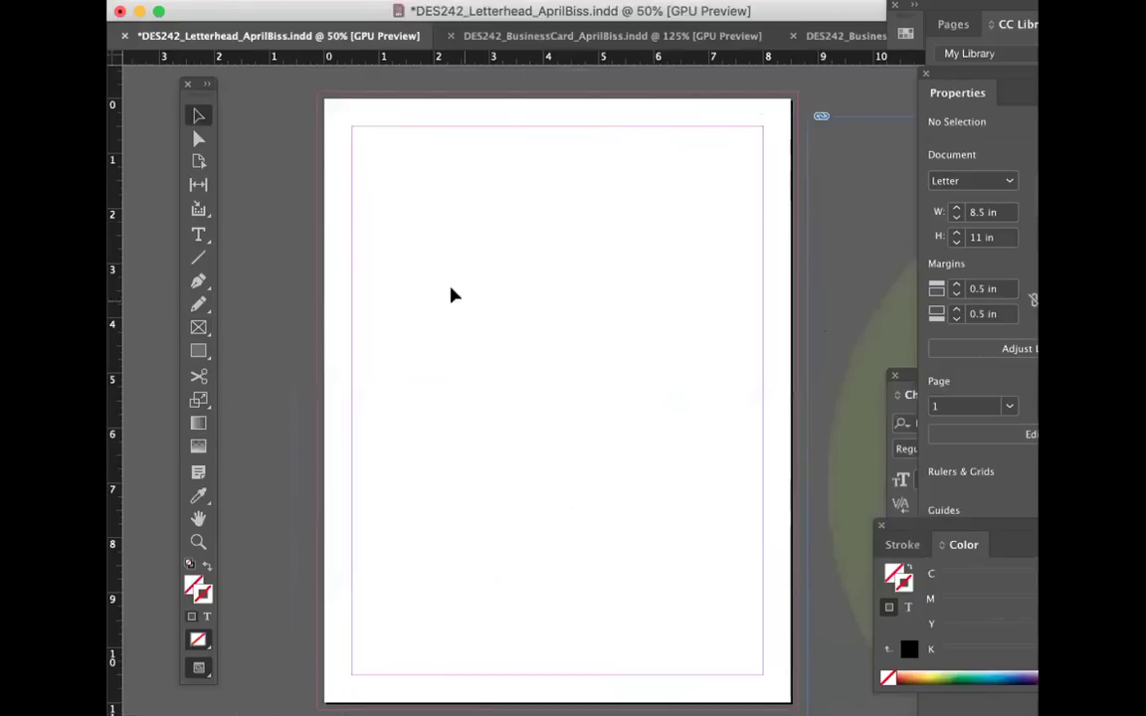
Step: Copy the logo and contact text frame from the business card's white side and paste them into the letterhead document
{"action": "left_click", "coordinate": [553, 37]}
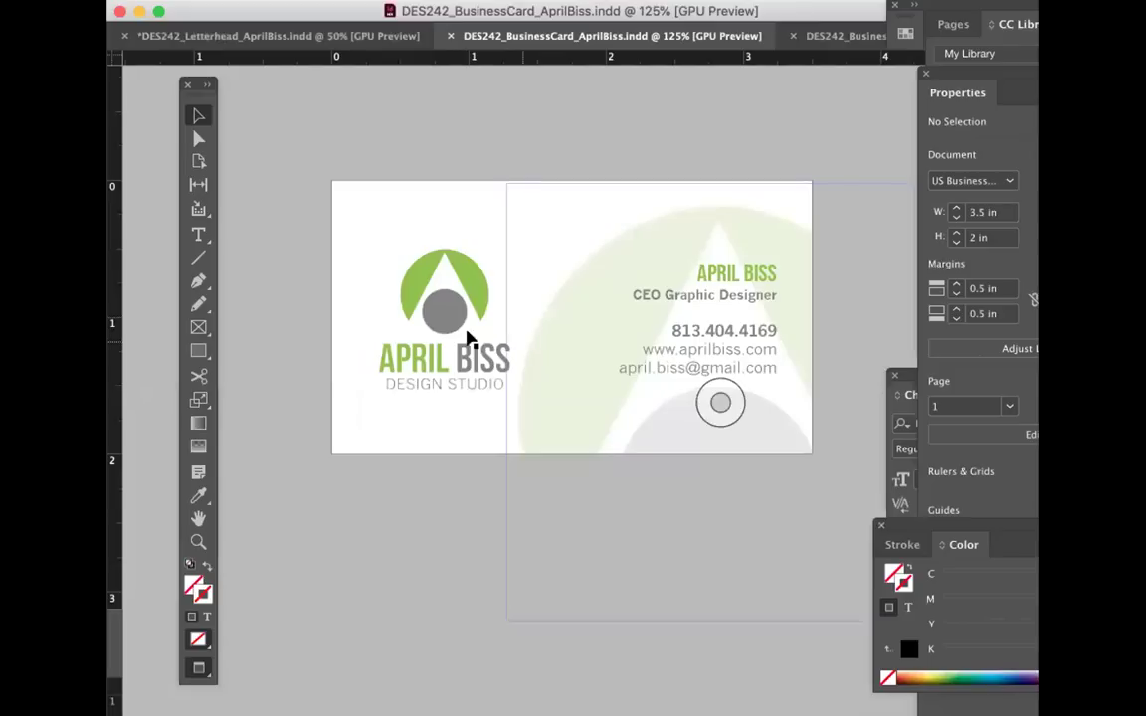
{"action": "left_click", "coordinate": [442, 308]}
{"action": "left_click", "coordinate": [480, 266]}
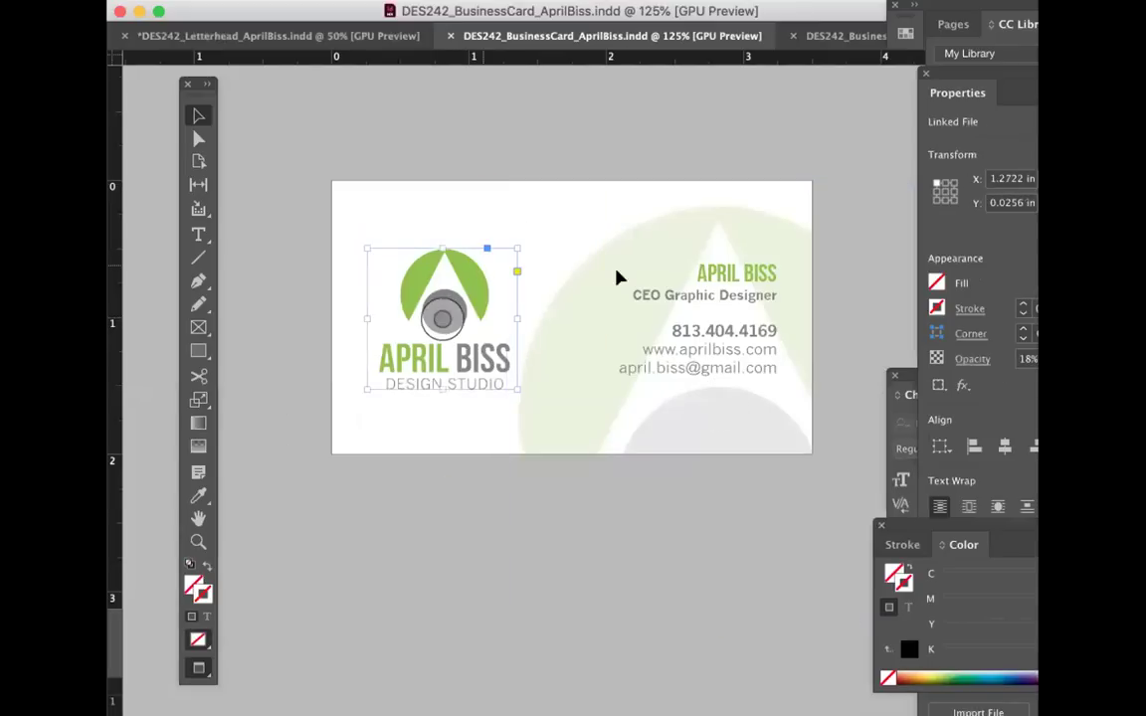
{"action": "left_click", "coordinate": [721, 294], "text": "shift"}
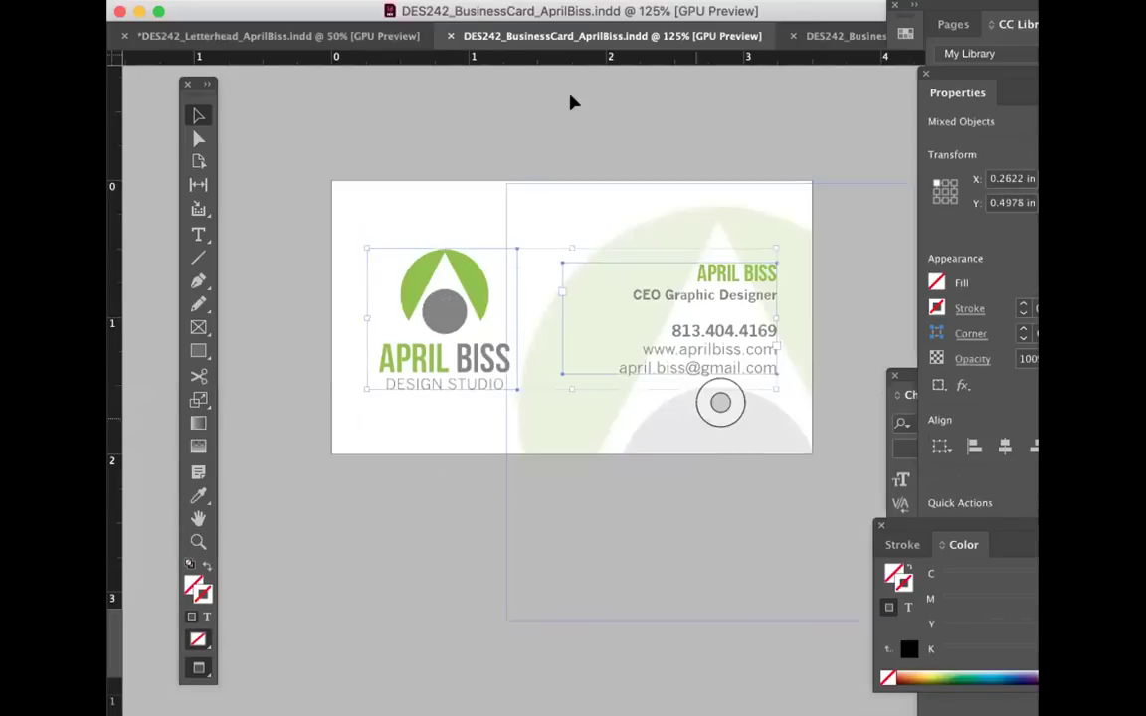
{"action": "left_click", "coordinate": [334, 37]}
{"action": "key", "text": "super+v"}
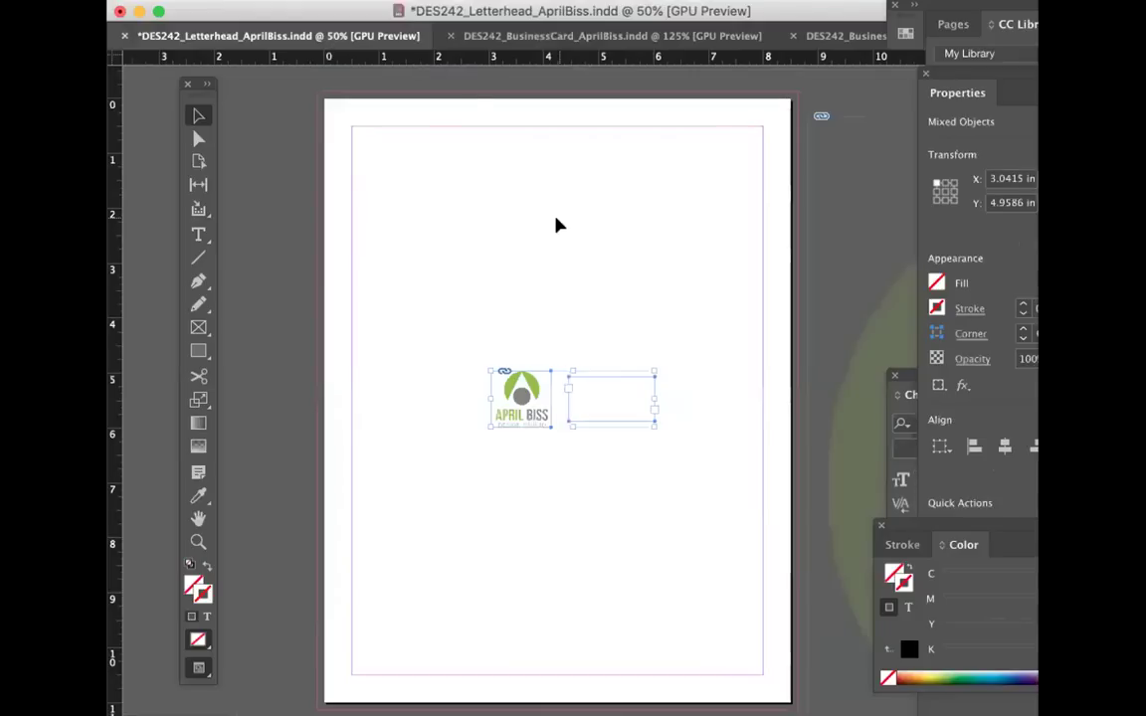
{"action": "left_click", "coordinate": [640, 493]}
{"action": "scroll", "coordinate": [640, 493], "scroll_direction": "down", "scroll_amount": 1}
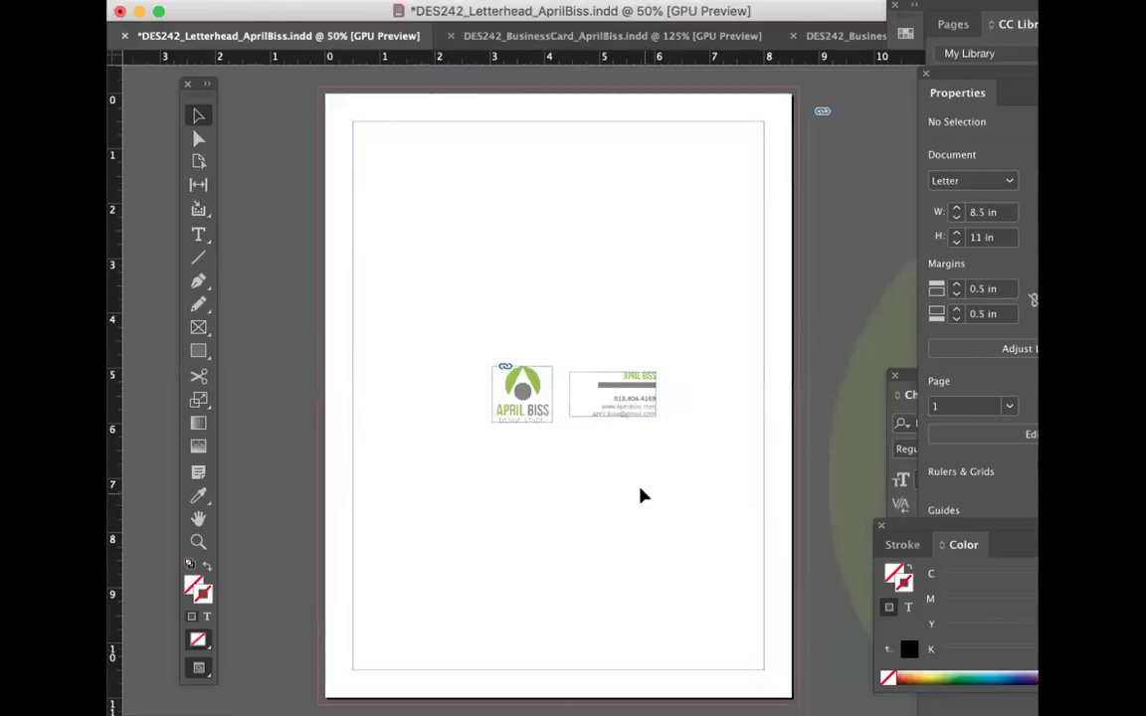
Step: Move the logo to the letterhead's top margin and the contact text to the bottom margin, widening its frame to both side margins
{"action": "left_click_drag", "start_coordinate": [532, 386], "coordinate": [560, 140]}
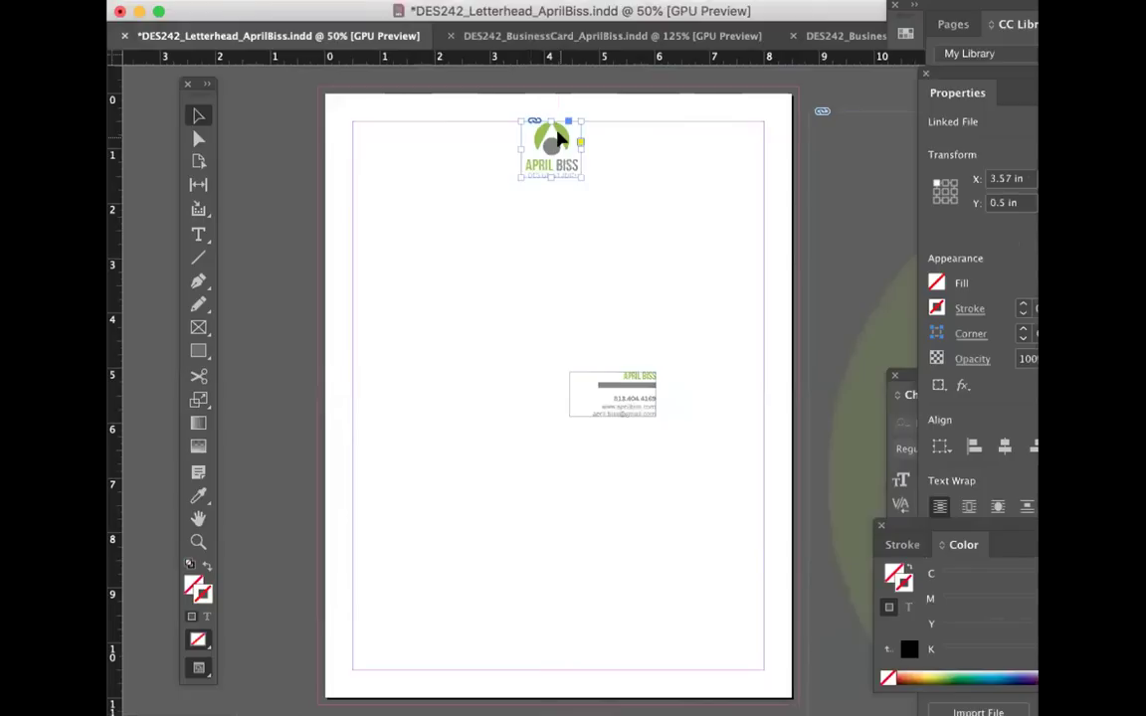
{"action": "left_click_drag", "start_coordinate": [627, 403], "coordinate": [763, 646]}
{"action": "left_click", "coordinate": [427, 646]}
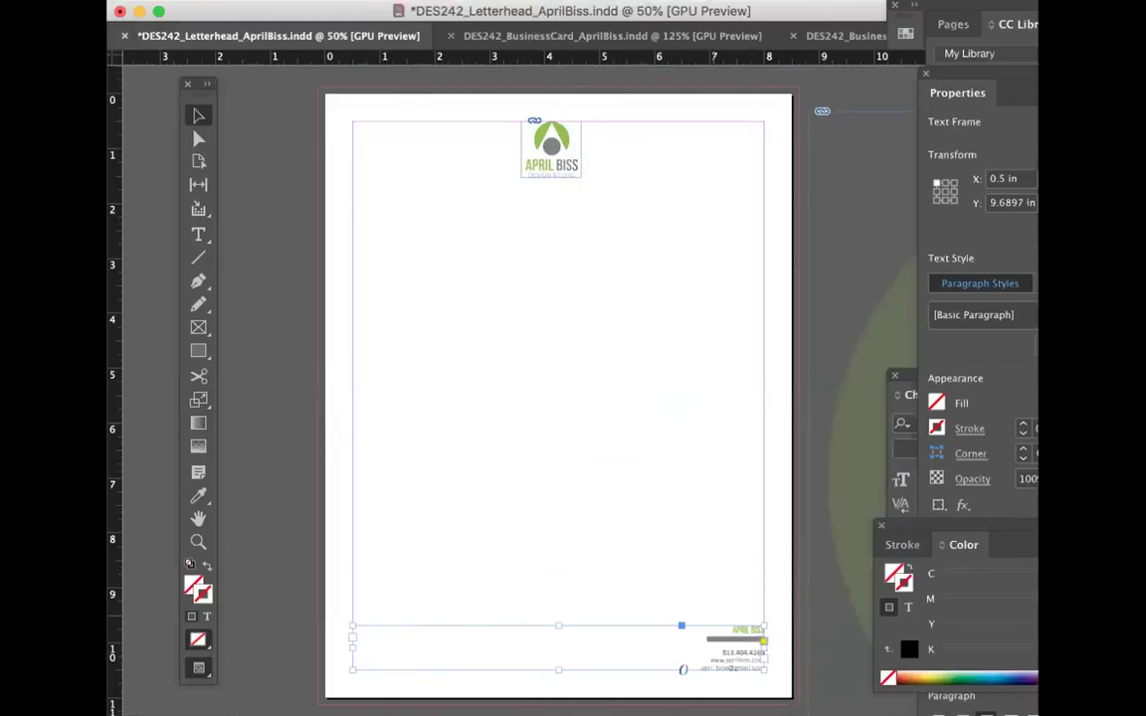
Step: Try alternative logo placements in the upper left and lower left corners of the letterhead
{"action": "left_click_drag", "start_coordinate": [564, 169], "coordinate": [398, 175]}
{"action": "left_click", "coordinate": [727, 207]}
{"action": "double_click", "coordinate": [736, 657]}
{"action": "left_click", "coordinate": [690, 513]}
{"action": "left_click", "coordinate": [198, 115]}
{"action": "left_click_drag", "start_coordinate": [367, 147], "coordinate": [549, 148]}
{"action": "key", "text": "super+z"}
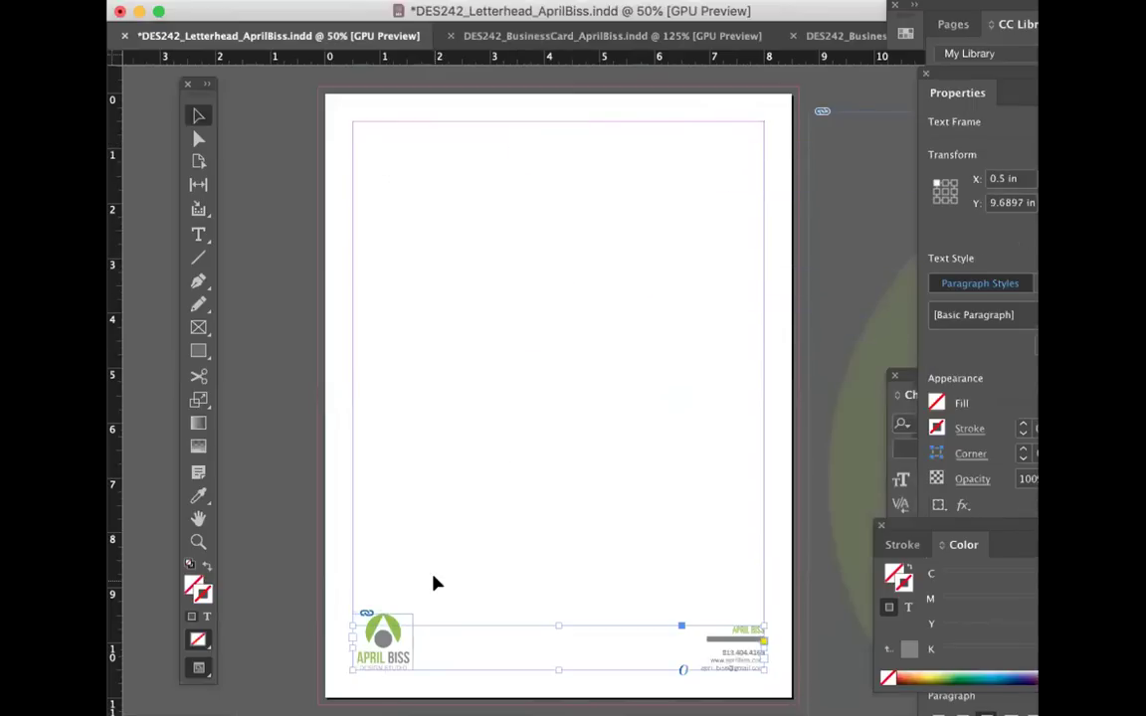
Step: Center the logo horizontally against the letterhead's top margin, at X 3.705 in, Y 0.5 in
{"action": "left_click", "coordinate": [388, 619]}
{"action": "left_click_drag", "start_coordinate": [388, 619], "coordinate": [563, 132]}
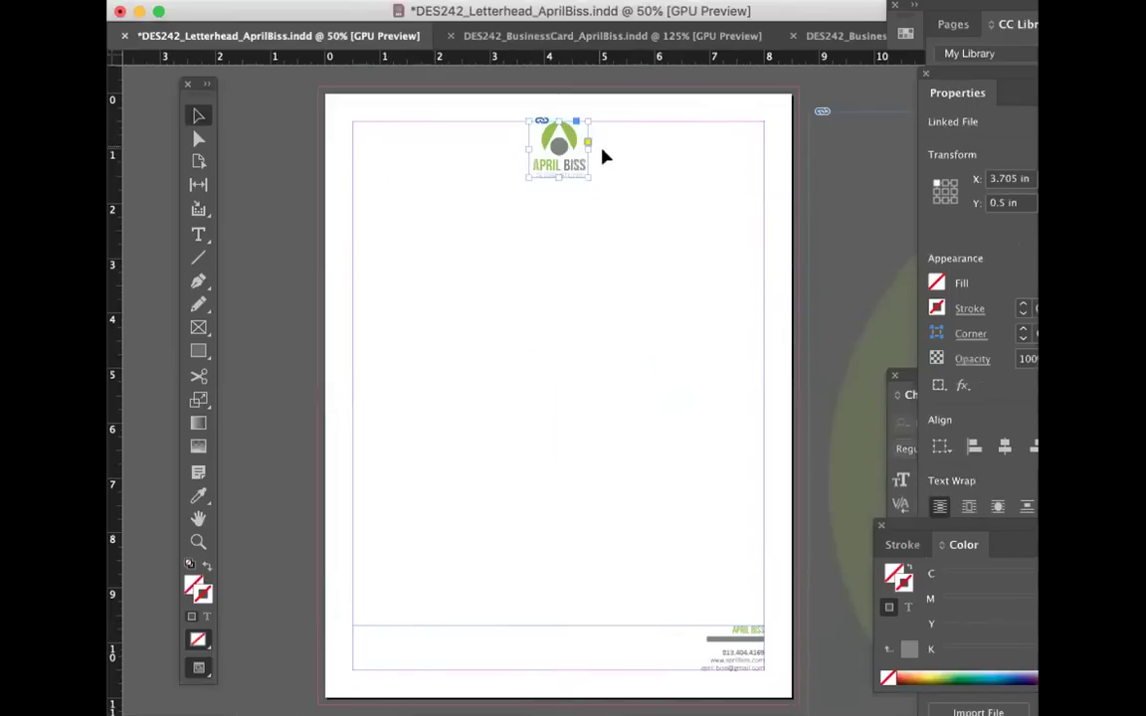
{"action": "left_click", "coordinate": [624, 217]}
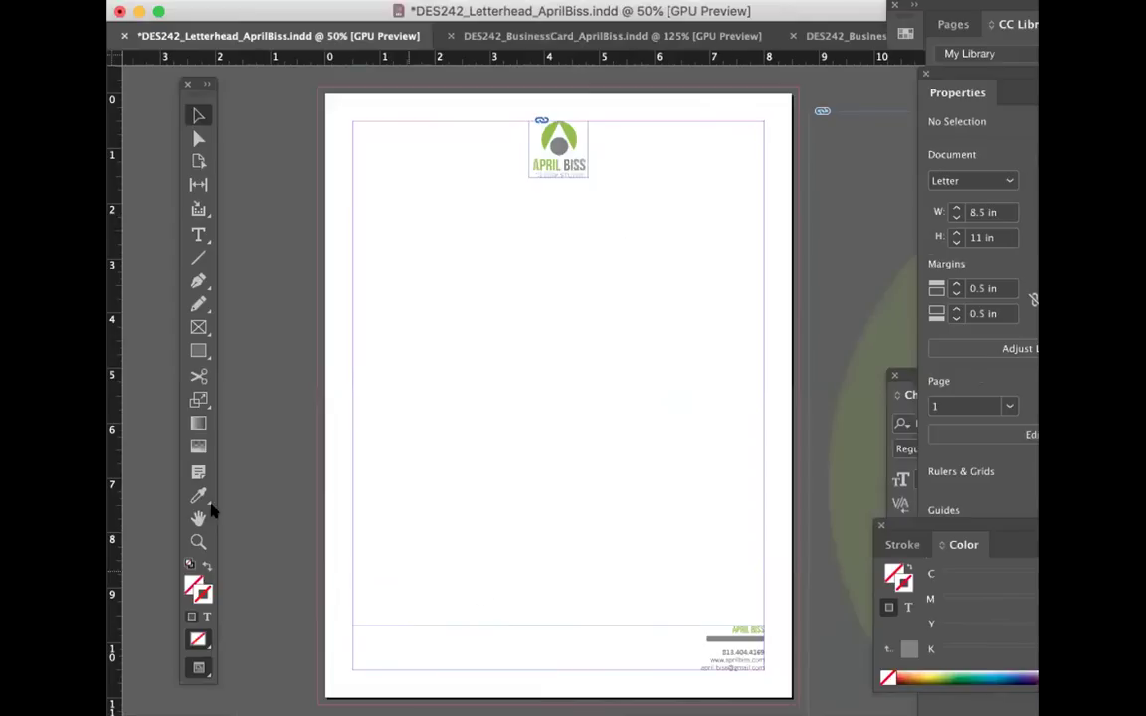
Step: Center-align all the contact text in the frame at the bottom of the letterhead
{"action": "left_click", "coordinate": [198, 234]}
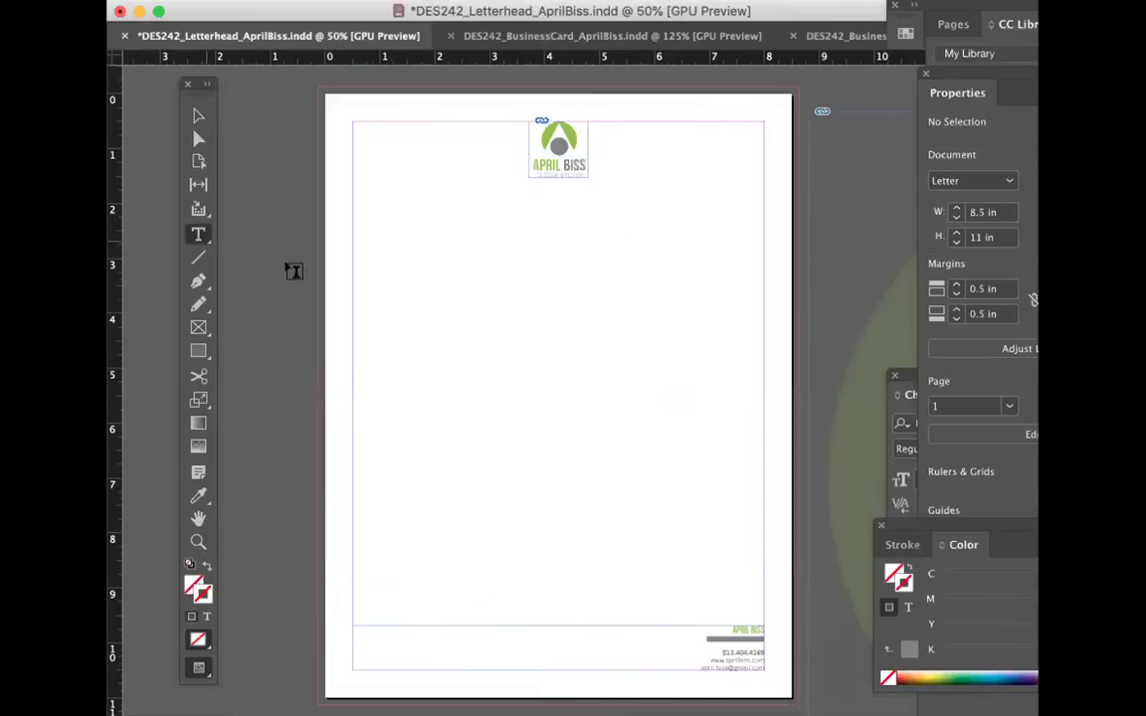
{"action": "left_click", "coordinate": [699, 637]}
{"action": "key", "text": "super+a"}
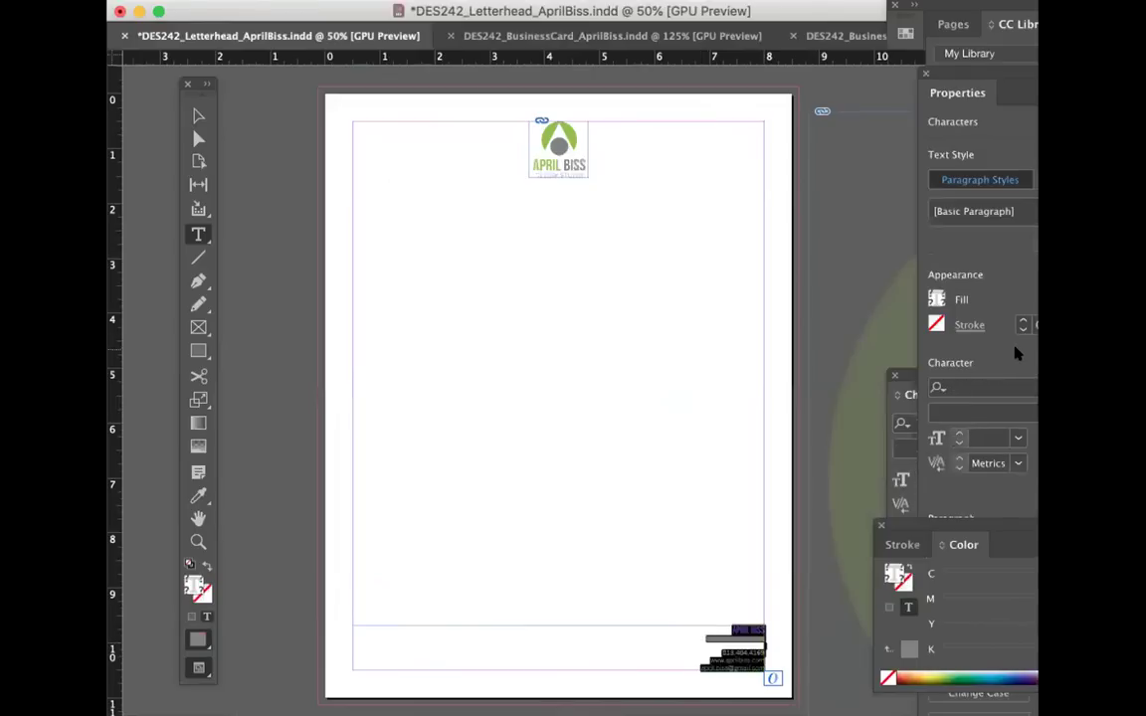
{"action": "left_click", "coordinate": [916, 388]}
{"action": "mouse_move", "coordinate": [916, 388]}
{"action": "left_mouse_down"}
{"action": "mouse_move", "coordinate": [831, 379]}
{"action": "mouse_move", "coordinate": [995, 177]}
{"action": "left_mouse_up"}
{"action": "mouse_move", "coordinate": [900, 544]}
{"action": "left_mouse_down"}
{"action": "mouse_move", "coordinate": [935, 617]}
{"action": "mouse_move", "coordinate": [957, 540]}
{"action": "left_mouse_up"}
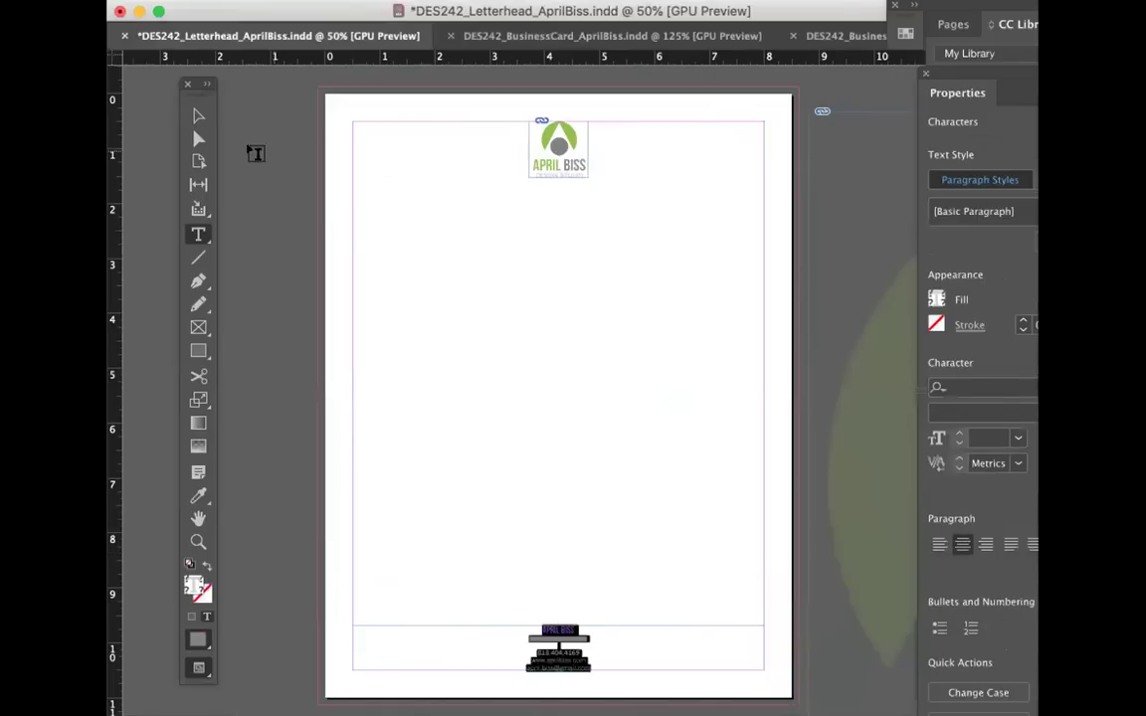
{"action": "left_click", "coordinate": [198, 116]}
{"action": "left_click", "coordinate": [237, 207]}
Step: Delete the name, job title and blank line above the phone number and add an empty line below the e-mail address
{"action": "left_click", "coordinate": [198, 541]}
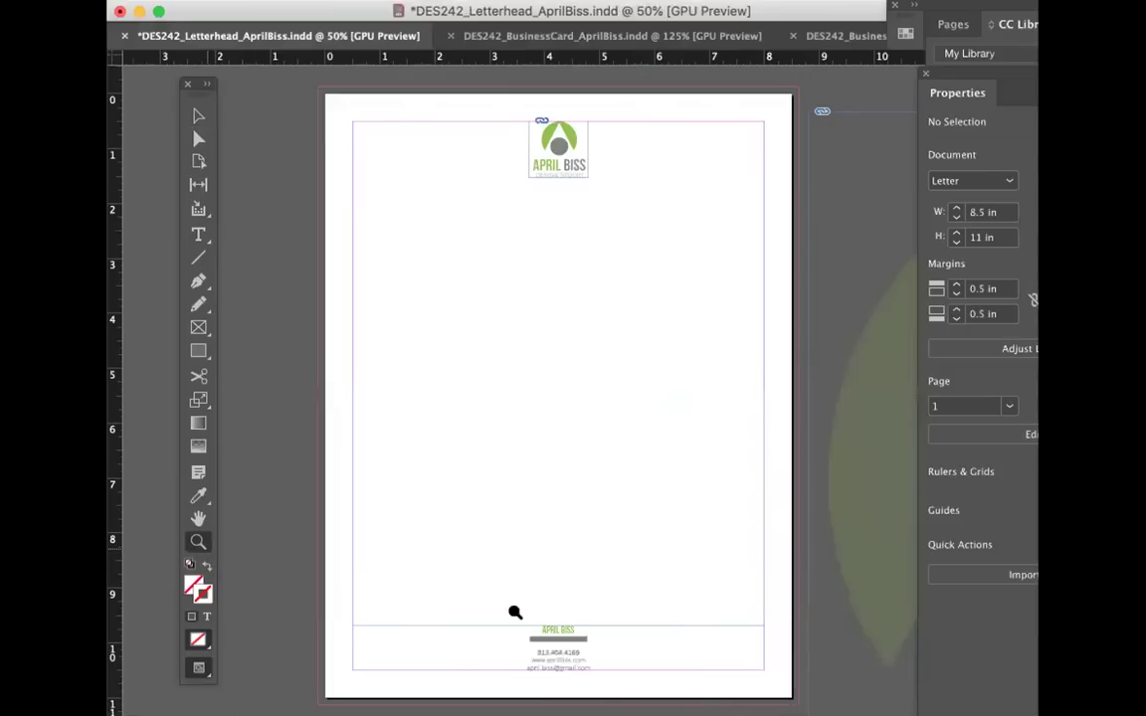
{"action": "left_click", "coordinate": [568, 650]}
{"action": "left_click", "coordinate": [560, 543]}
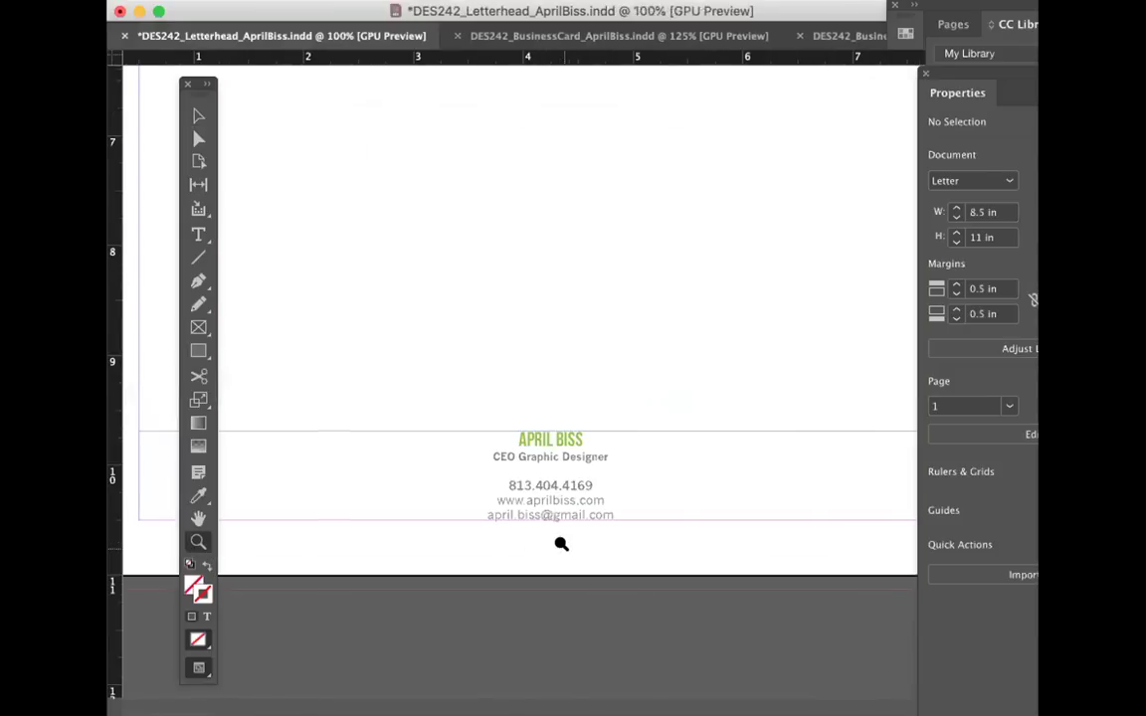
{"action": "left_click", "coordinate": [198, 234]}
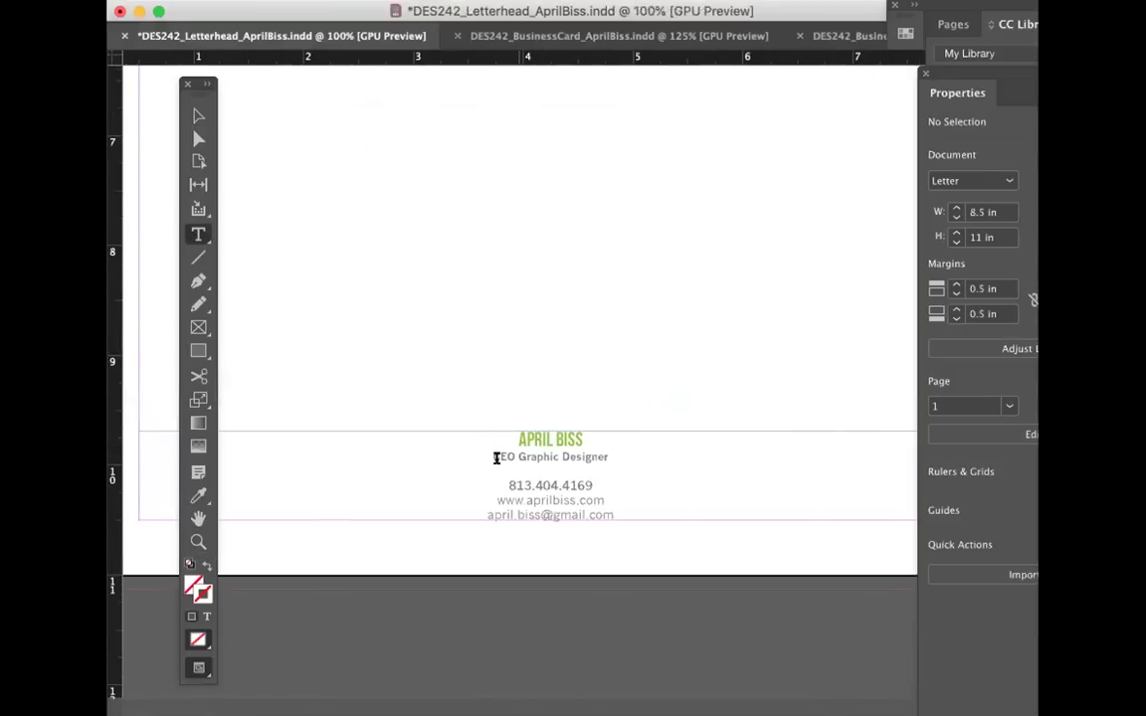
{"action": "left_click_drag", "start_coordinate": [518, 434], "coordinate": [621, 452]}
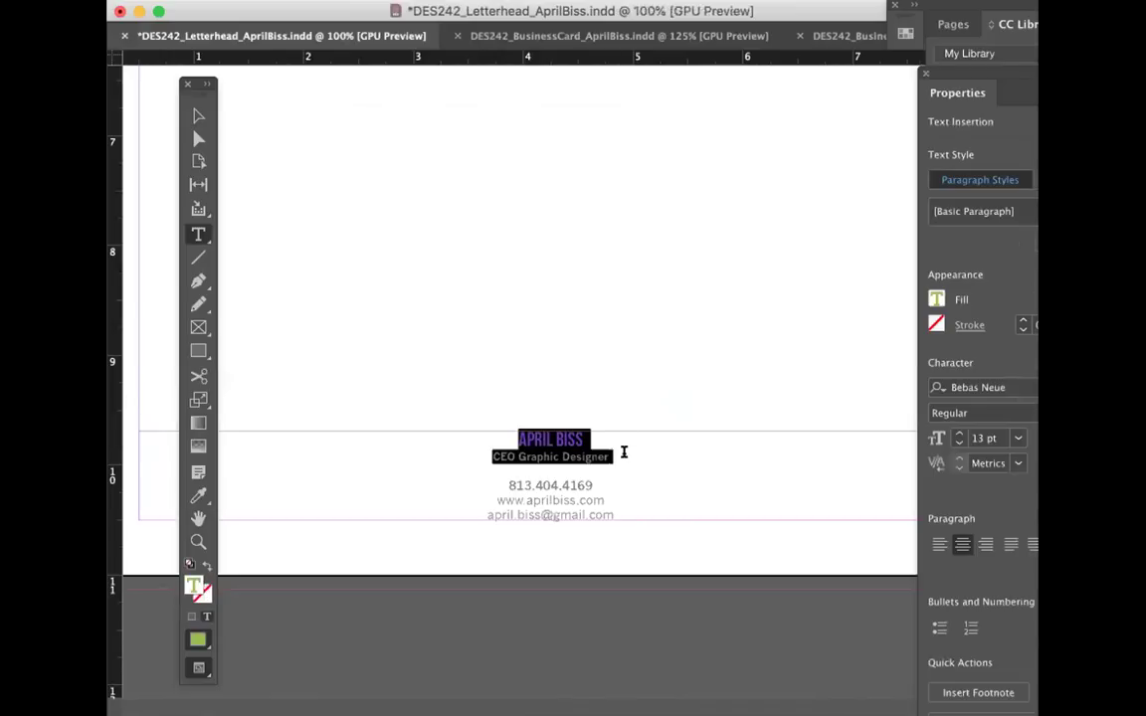
{"action": "key", "text": "BackSpace"}
{"action": "left_click", "coordinate": [550, 449]}
{"action": "key", "text": "BackSpace"}
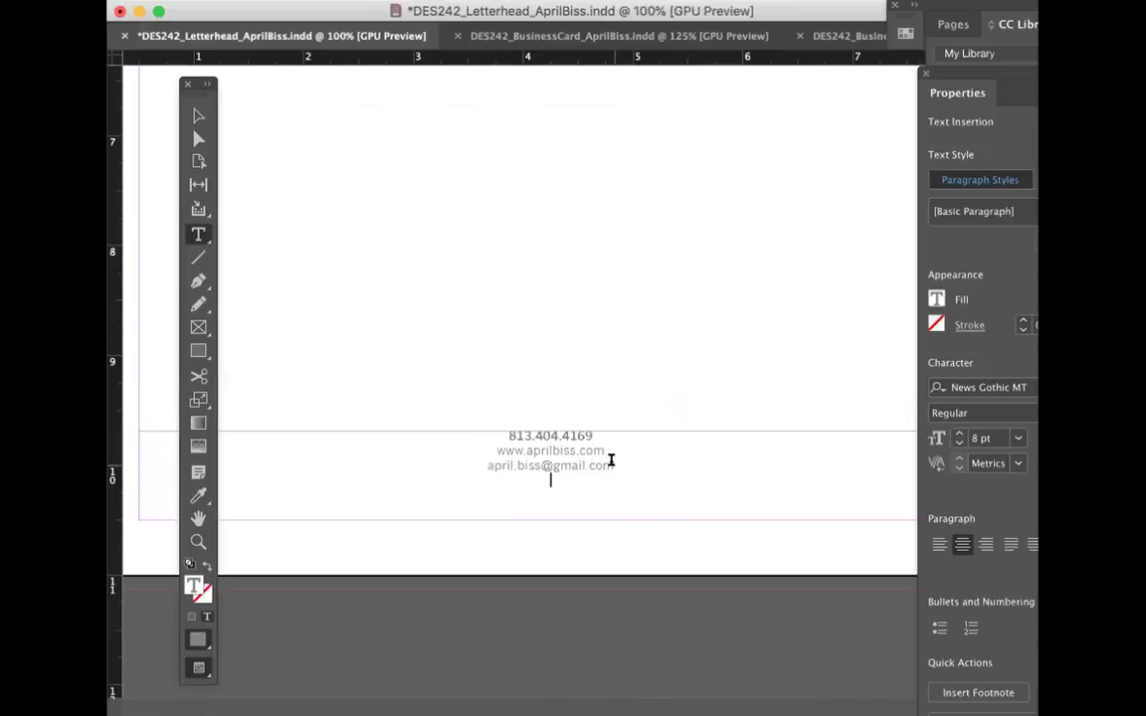
Step: Copy the street address from the business card's green side and paste it below the e-mail in the letterhead's contact text
{"action": "left_click", "coordinate": [517, 38]}
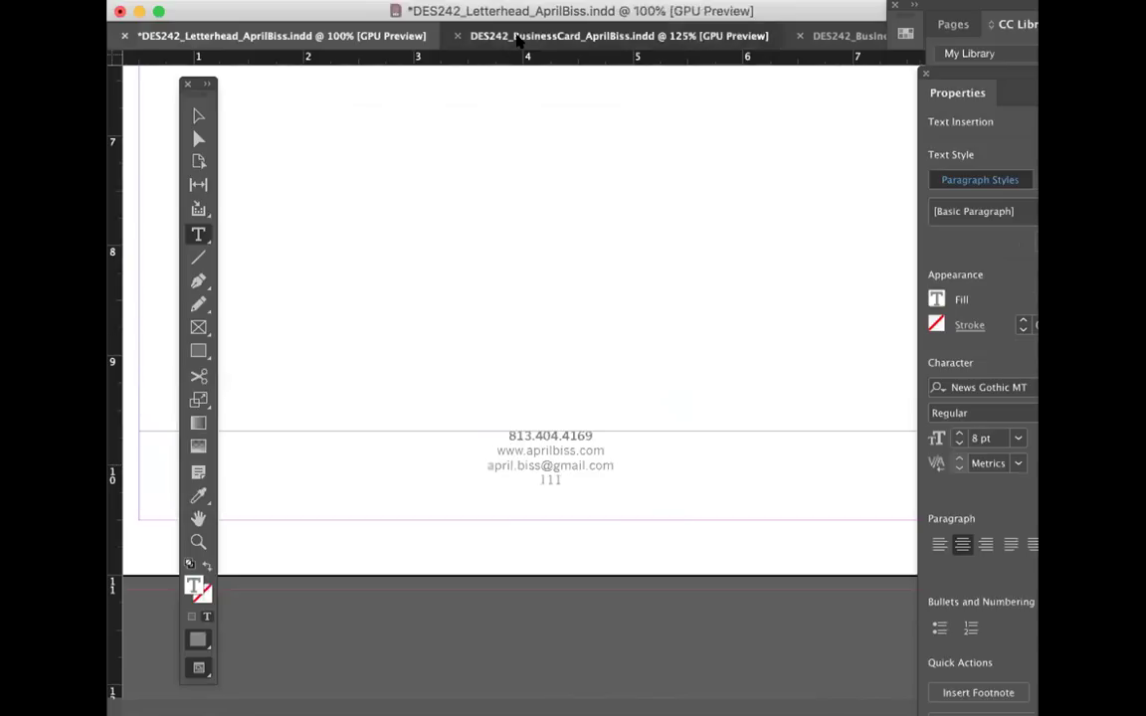
{"action": "key", "text": "shift+Page_Down"}
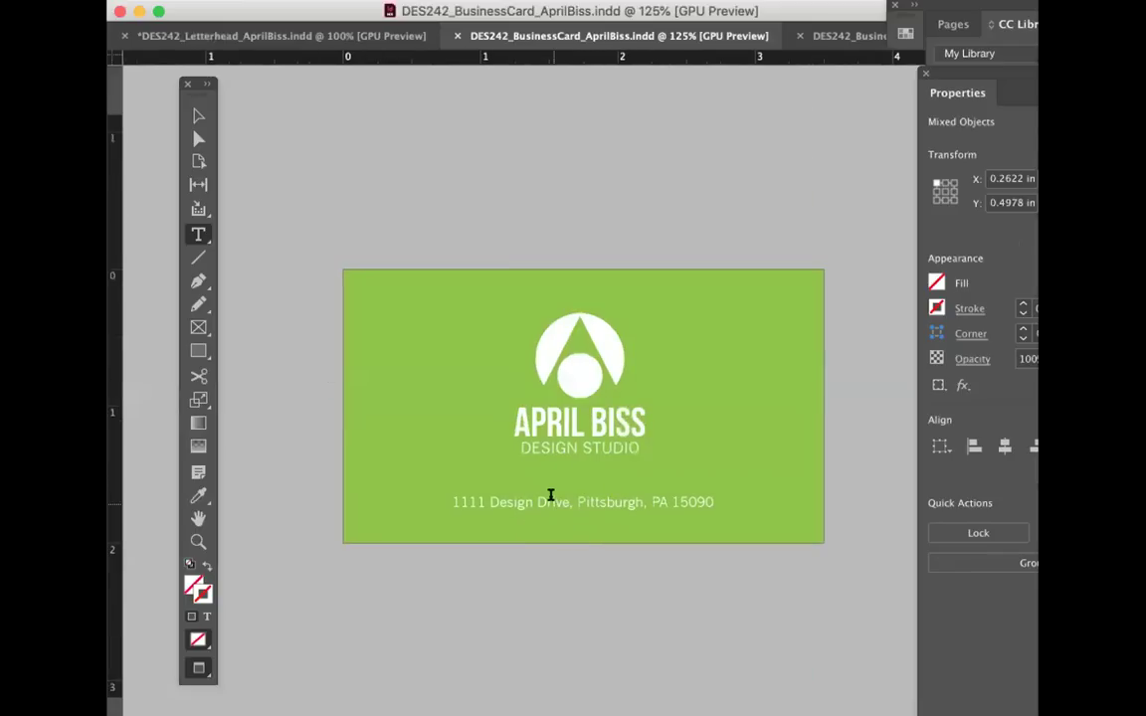
{"action": "triple_click", "coordinate": [550, 501]}
{"action": "key", "text": "cmd+c"}
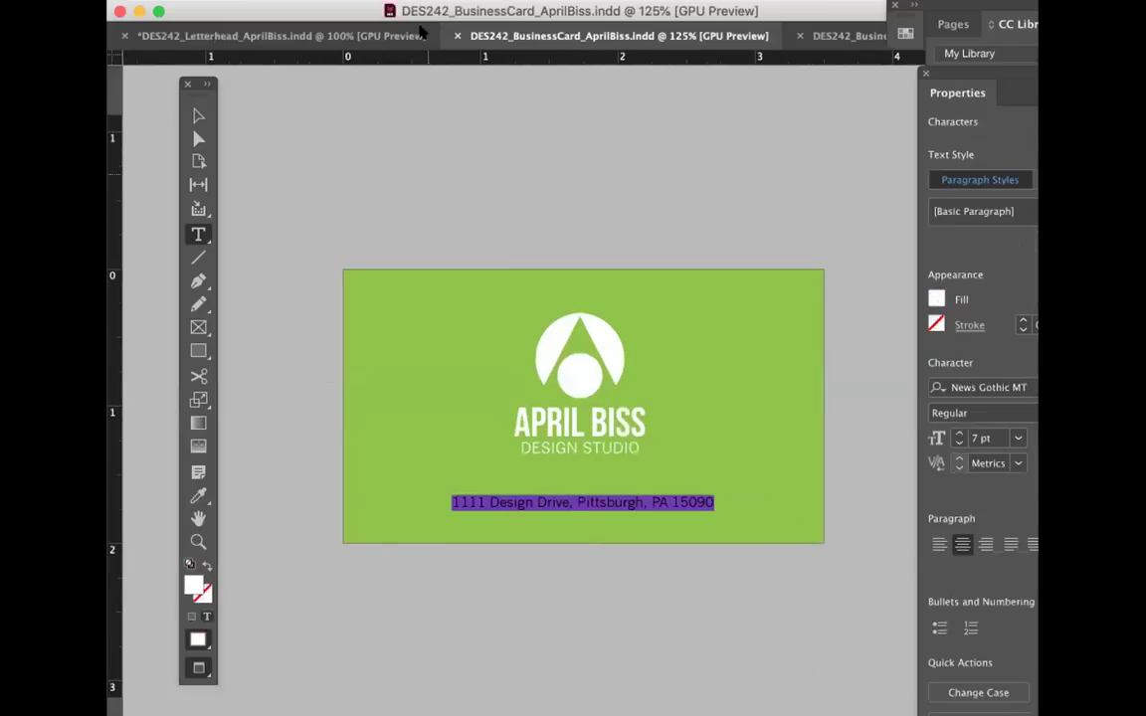
{"action": "left_click", "coordinate": [368, 35]}
{"action": "left_click_drag", "start_coordinate": [568, 476], "coordinate": [519, 475]}
{"action": "key", "text": "cmd+v"}
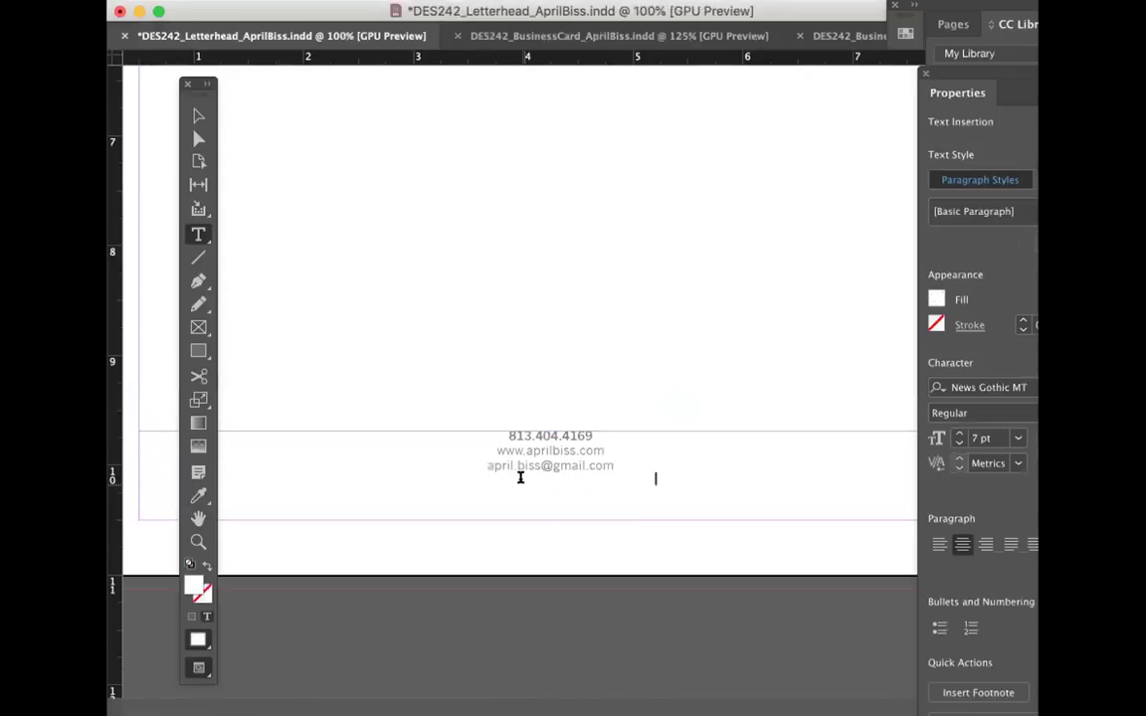
Step: Recolor the pasted address line with the gray sampled from the letterhead logo
{"action": "left_click", "coordinate": [236, 480], "text": "shift"}
{"action": "left_click", "coordinate": [198, 495]}
{"action": "scroll", "coordinate": [456, 341], "scroll_direction": "up", "scroll_amount": 15}
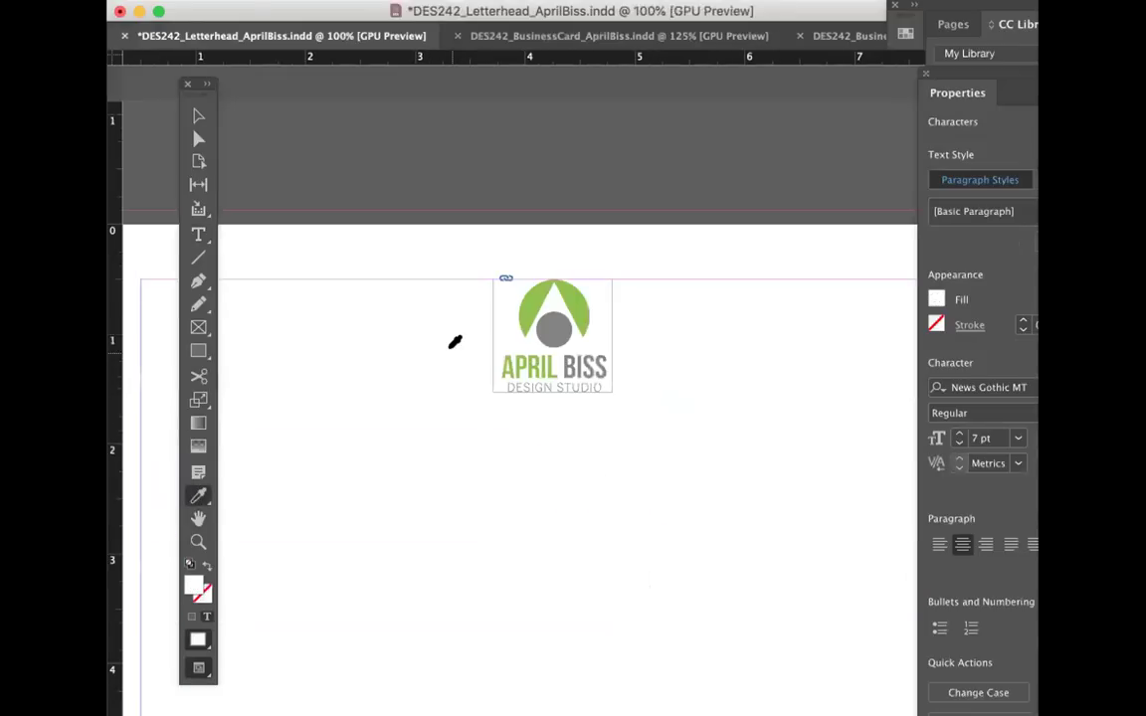
{"action": "left_click", "coordinate": [198, 115]}
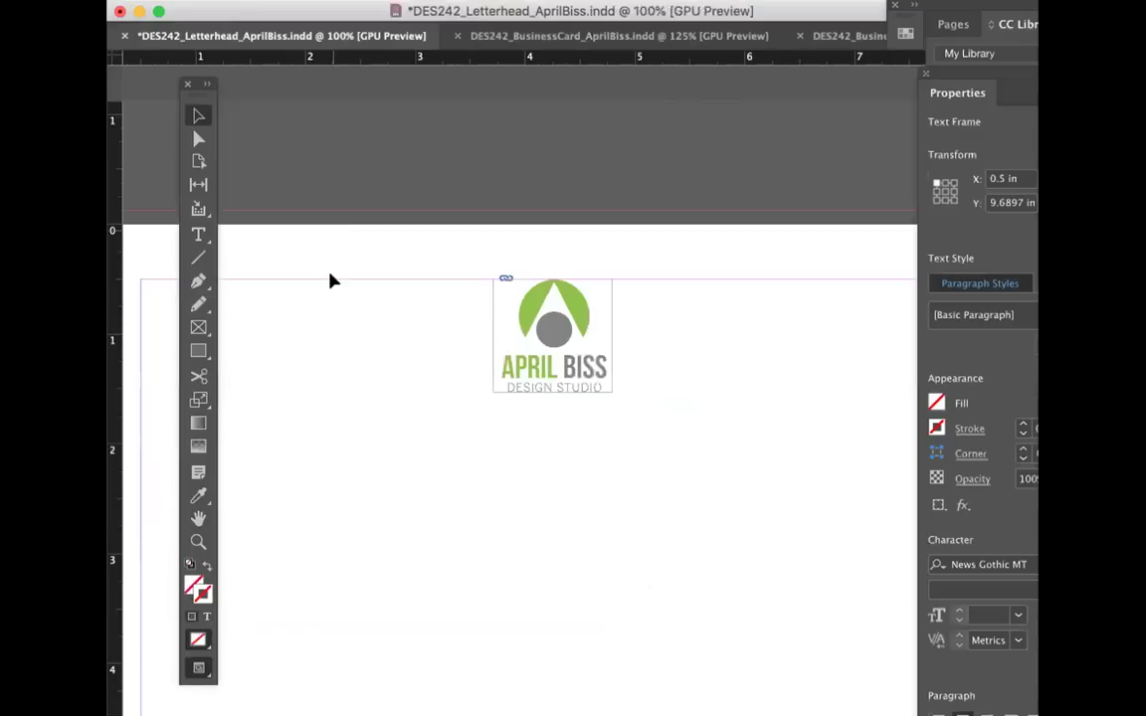
{"action": "scroll", "coordinate": [333, 281], "scroll_direction": "down", "scroll_amount": 15}
Step: Set the phone number to 10 pt and the website, e-mail and address lines to 11 pt
{"action": "left_click", "coordinate": [198, 234]}
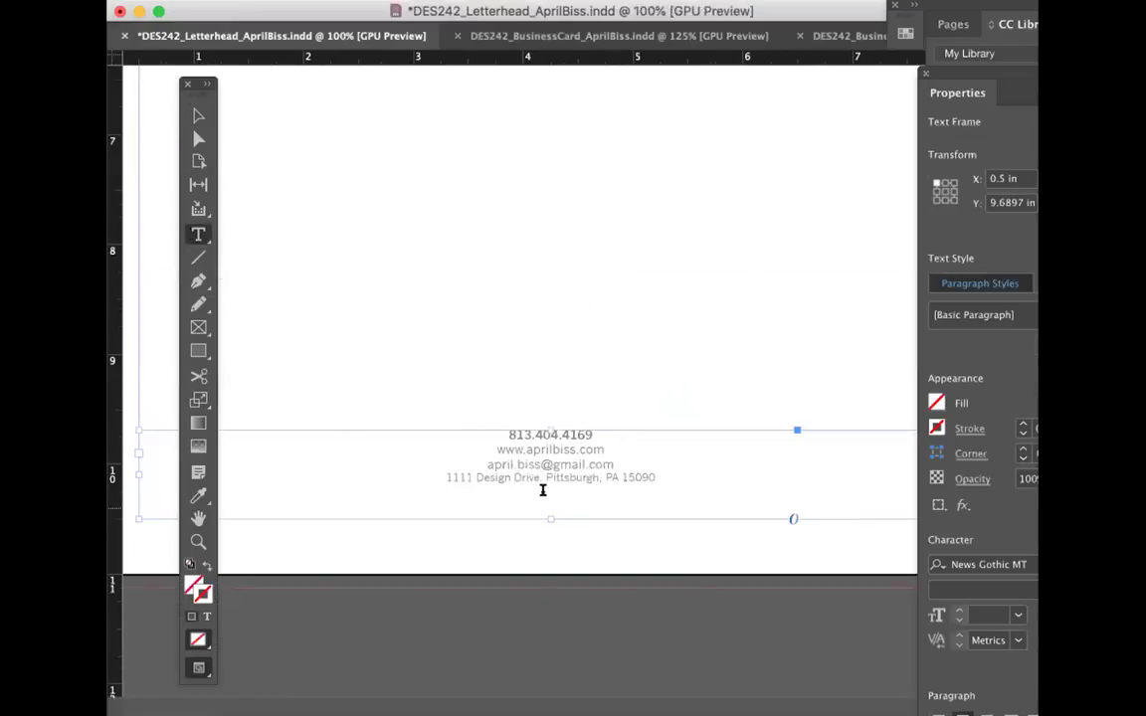
{"action": "triple_click", "coordinate": [568, 428]}
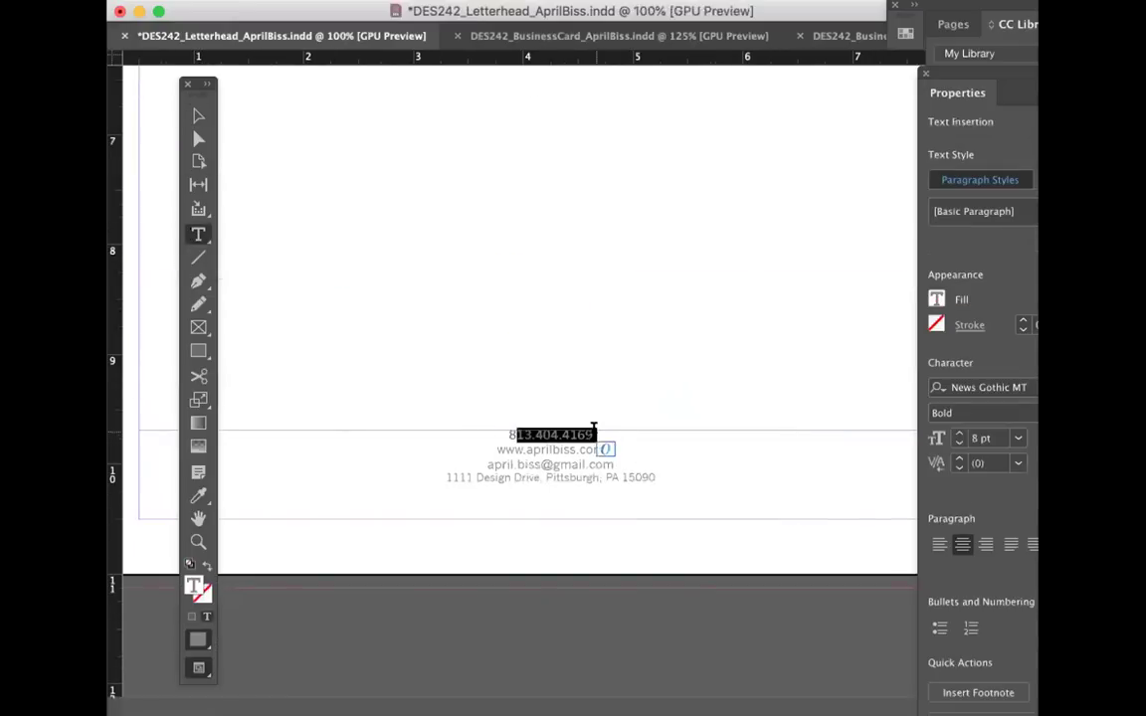
{"action": "left_click", "coordinate": [956, 434]}
{"action": "left_click", "coordinate": [957, 434]}
{"action": "left_click_drag", "start_coordinate": [492, 446], "coordinate": [660, 487]}
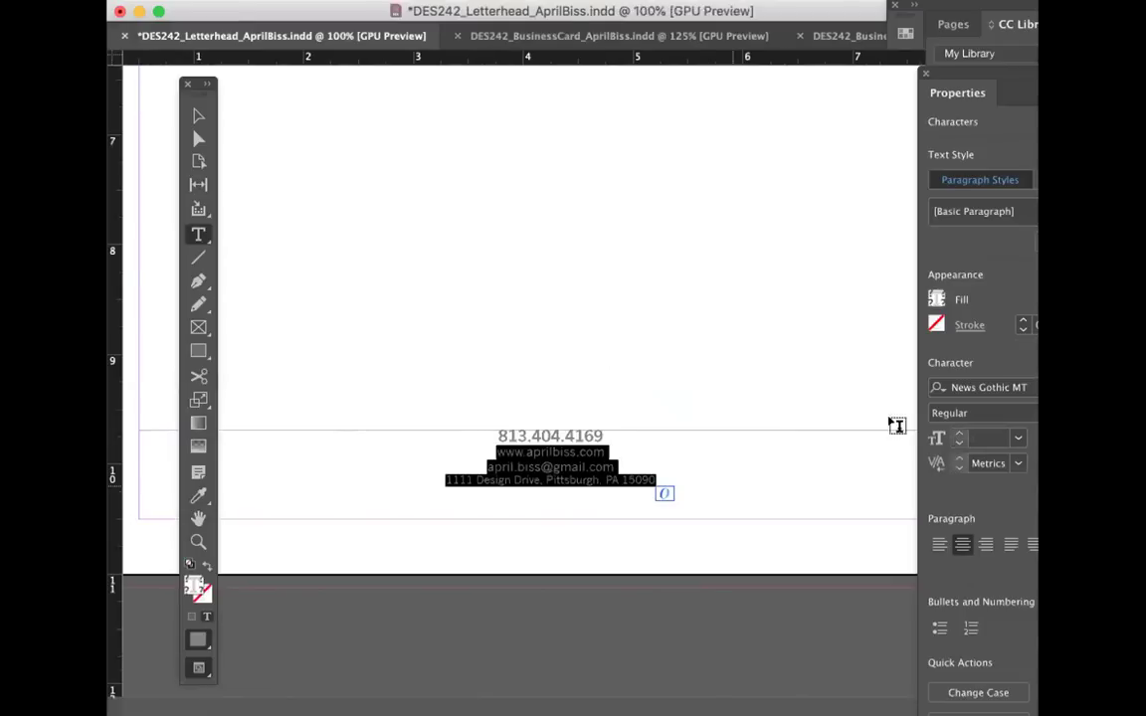
{"action": "type", "text": "11"}
{"action": "key", "text": "Return"}
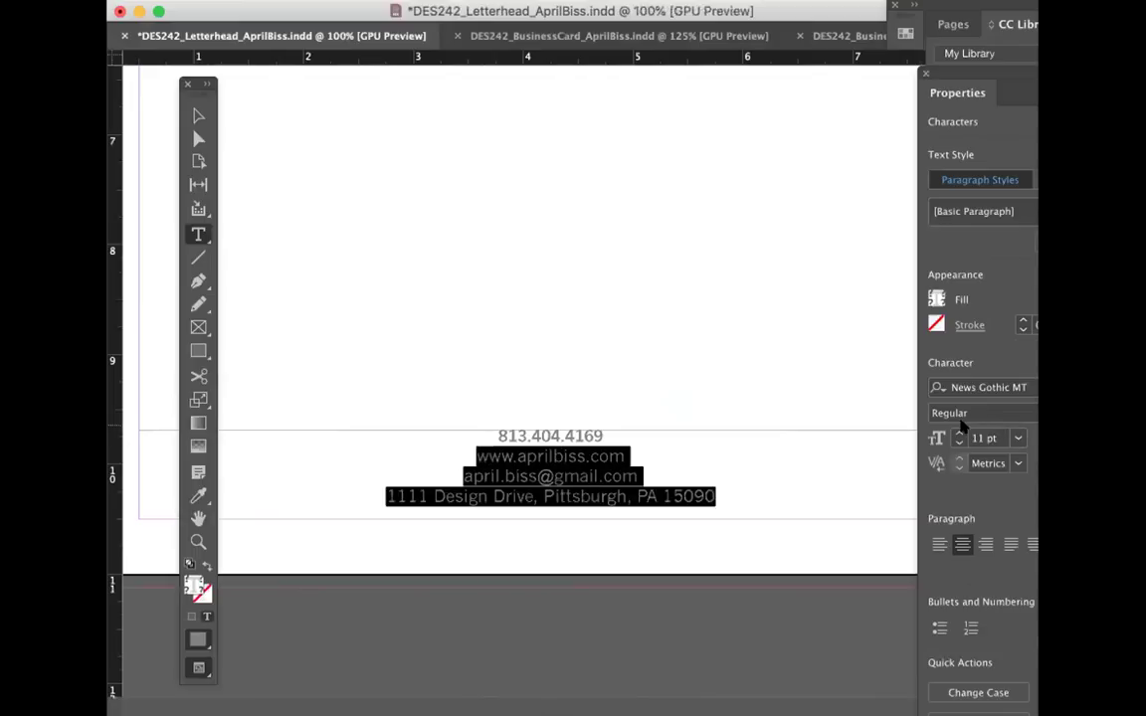
Step: Set the leading of all four contact lines to Auto
{"action": "left_click_drag", "start_coordinate": [965, 75], "coordinate": [839, 44]}
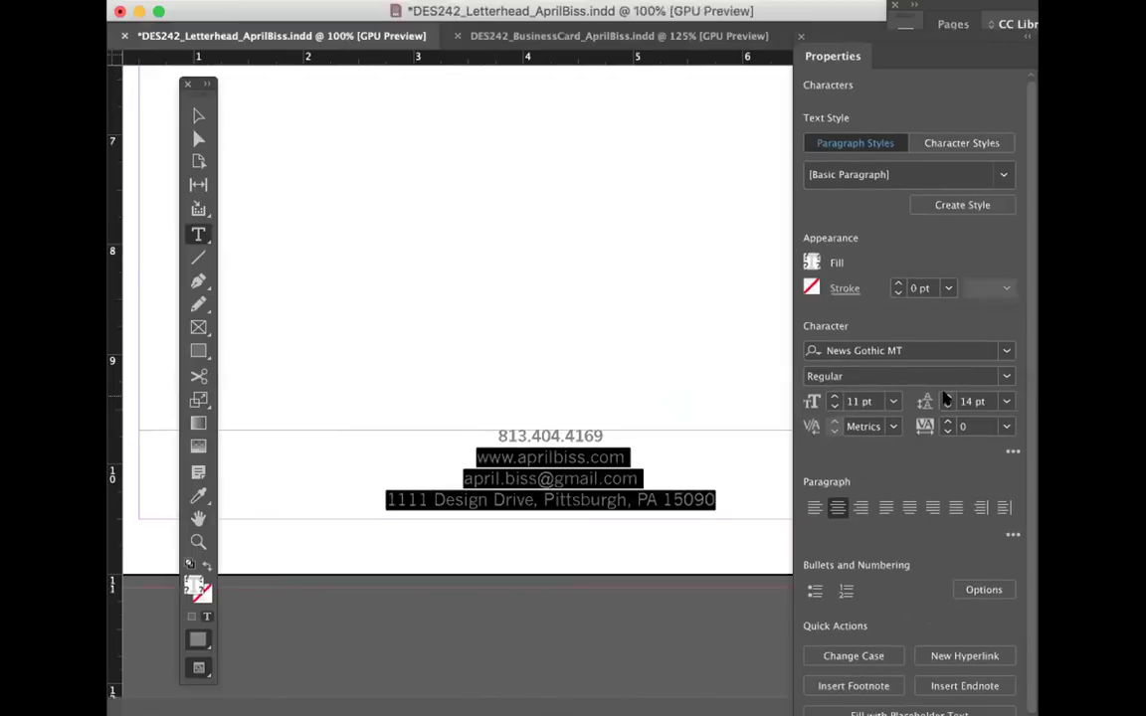
{"action": "left_click", "coordinate": [486, 445]}
{"action": "left_click_drag", "start_coordinate": [500, 435], "coordinate": [781, 580]}
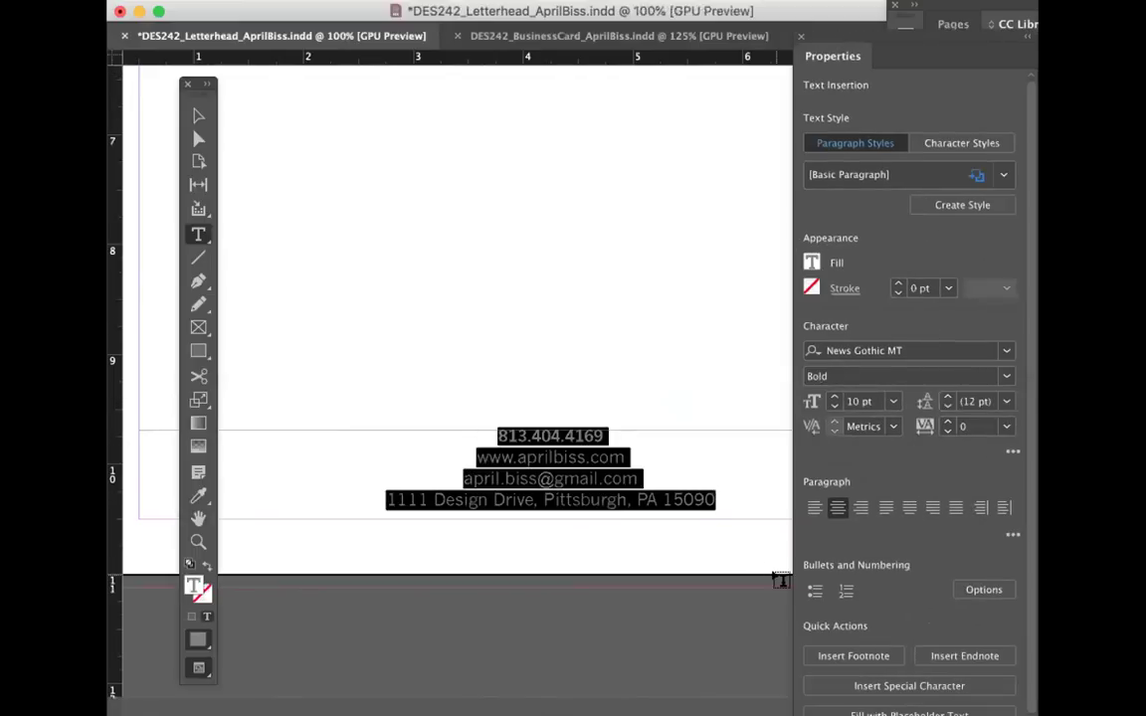
{"action": "left_click", "coordinate": [1003, 401]}
{"action": "left_click", "coordinate": [987, 92]}
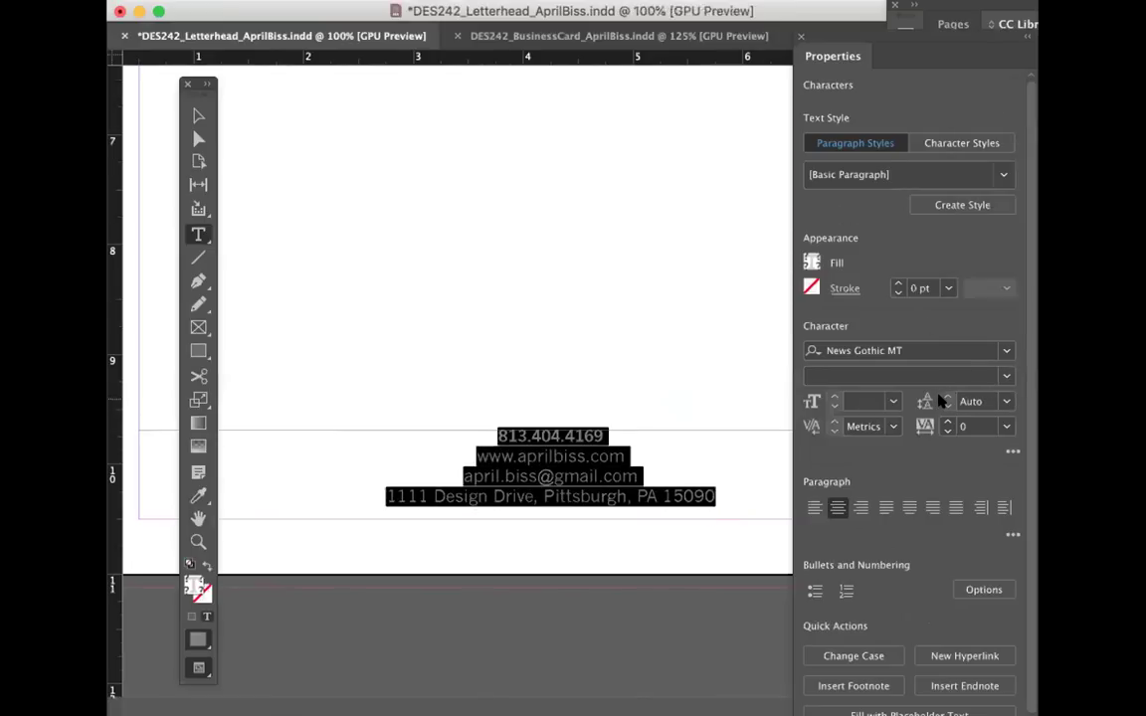
{"action": "left_click", "coordinate": [689, 332]}
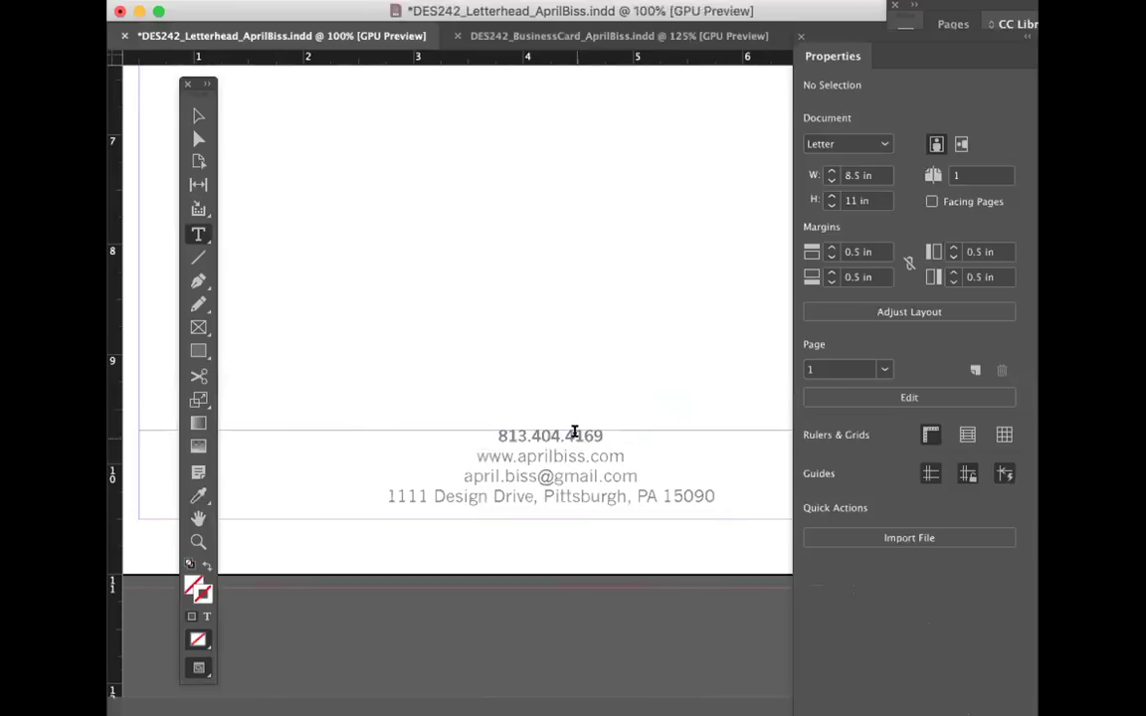
Step: Enlarge the phone number to 12 pt and color it with the green sampled from the logo
{"action": "triple_click", "coordinate": [575, 435]}
{"action": "left_click", "coordinate": [834, 396]}
{"action": "left_click", "coordinate": [833, 396]}
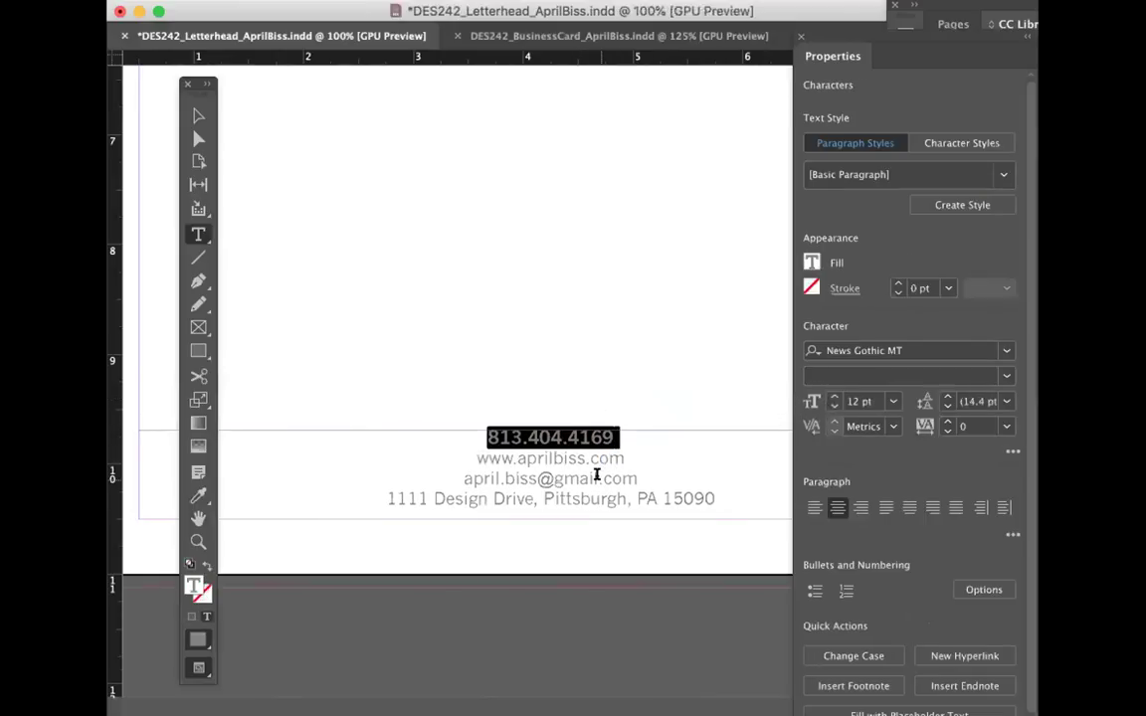
{"action": "scroll", "coordinate": [596, 474], "scroll_direction": "up", "scroll_amount": 10}
{"action": "left_click", "coordinate": [198, 495]}
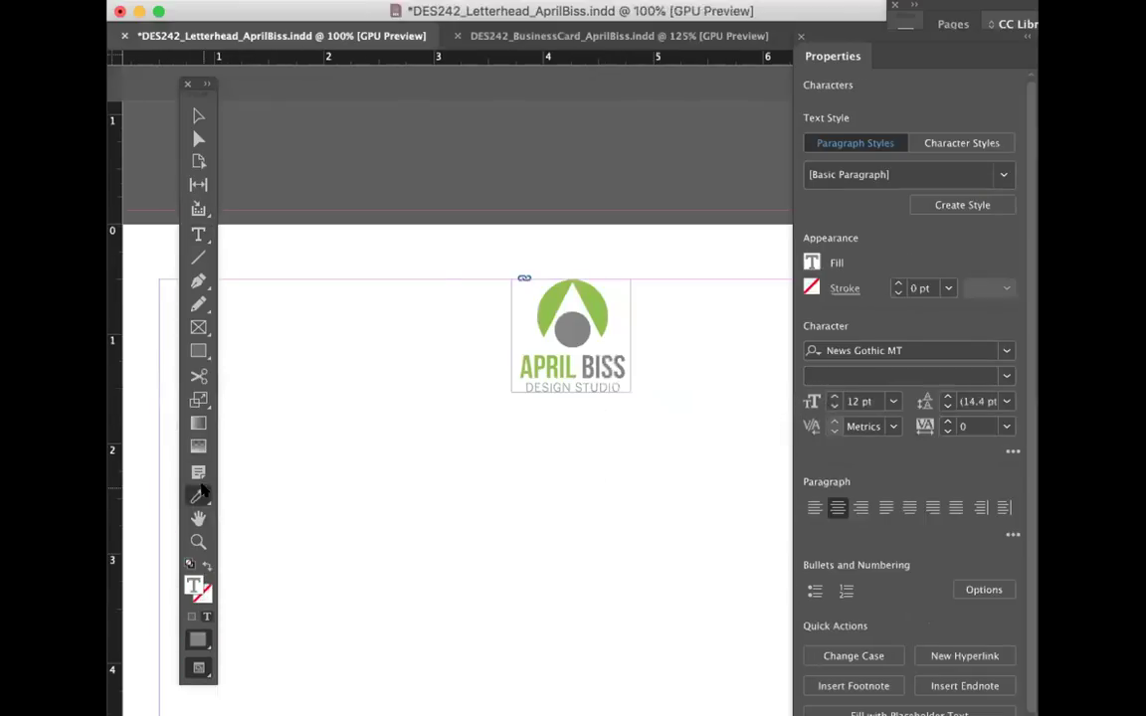
{"action": "key", "text": "v"}
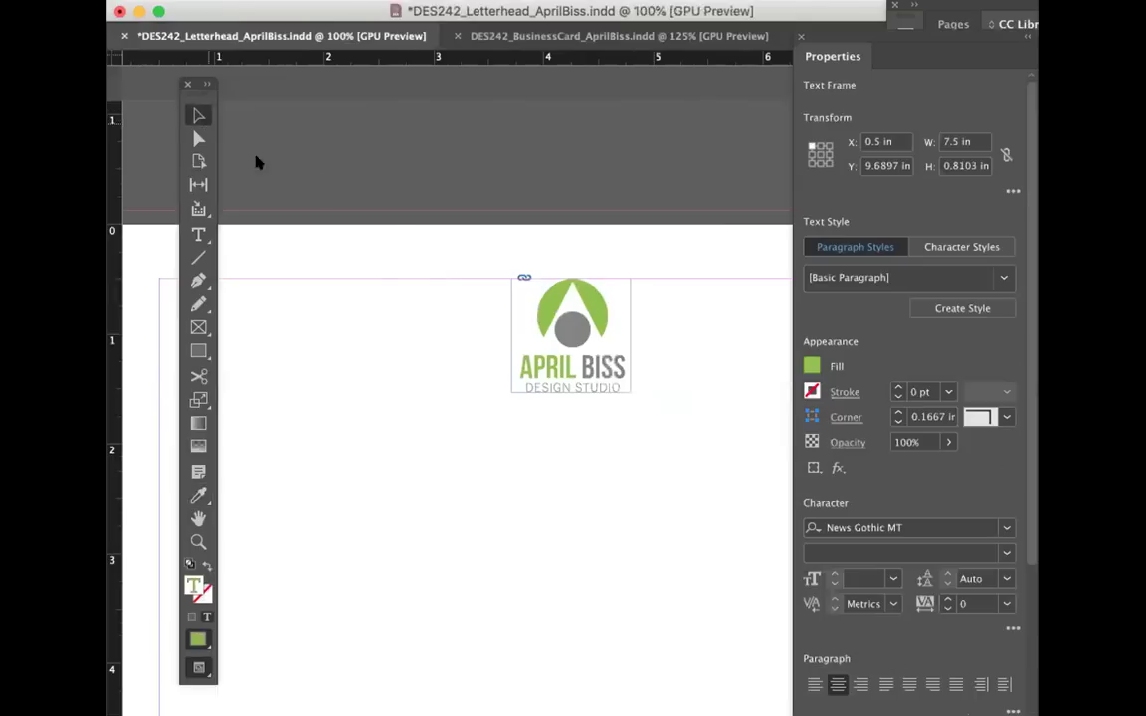
Step: Join the website to the phone number's line in the footer, separated by a bullet
{"action": "scroll", "coordinate": [438, 286], "scroll_direction": "down", "scroll_amount": 1}
{"action": "scroll", "coordinate": [438, 286], "scroll_direction": "down", "scroll_amount": 10}
{"action": "left_click", "coordinate": [393, 304]}
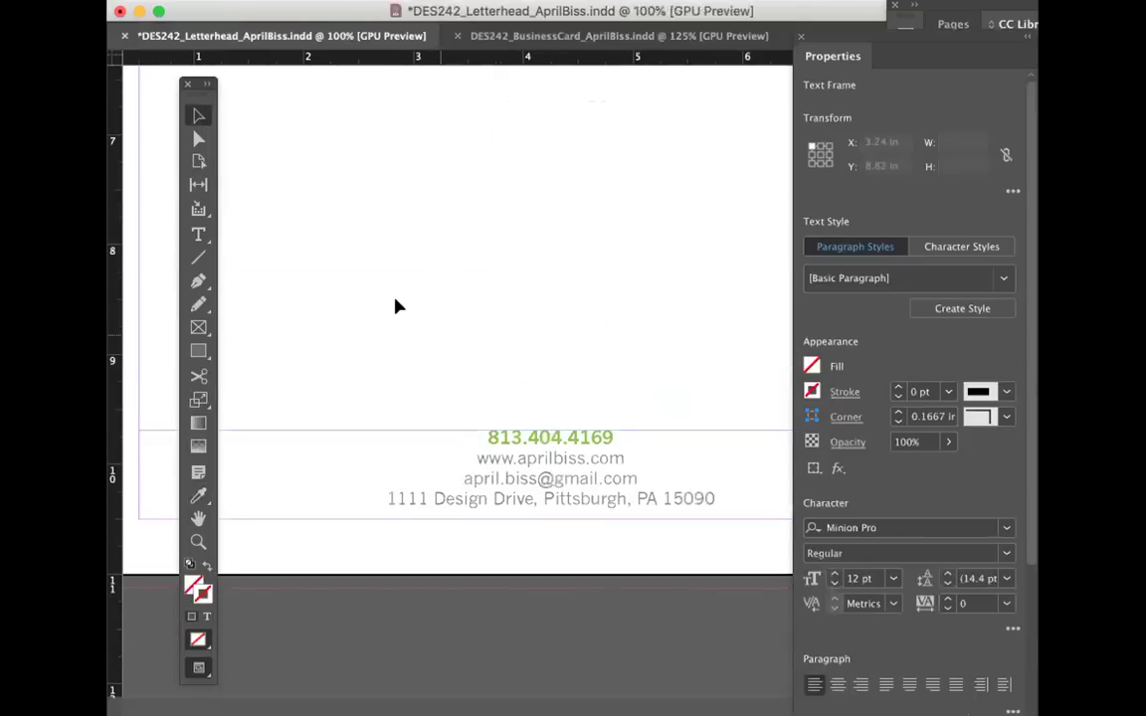
{"action": "key", "text": "super+5"}
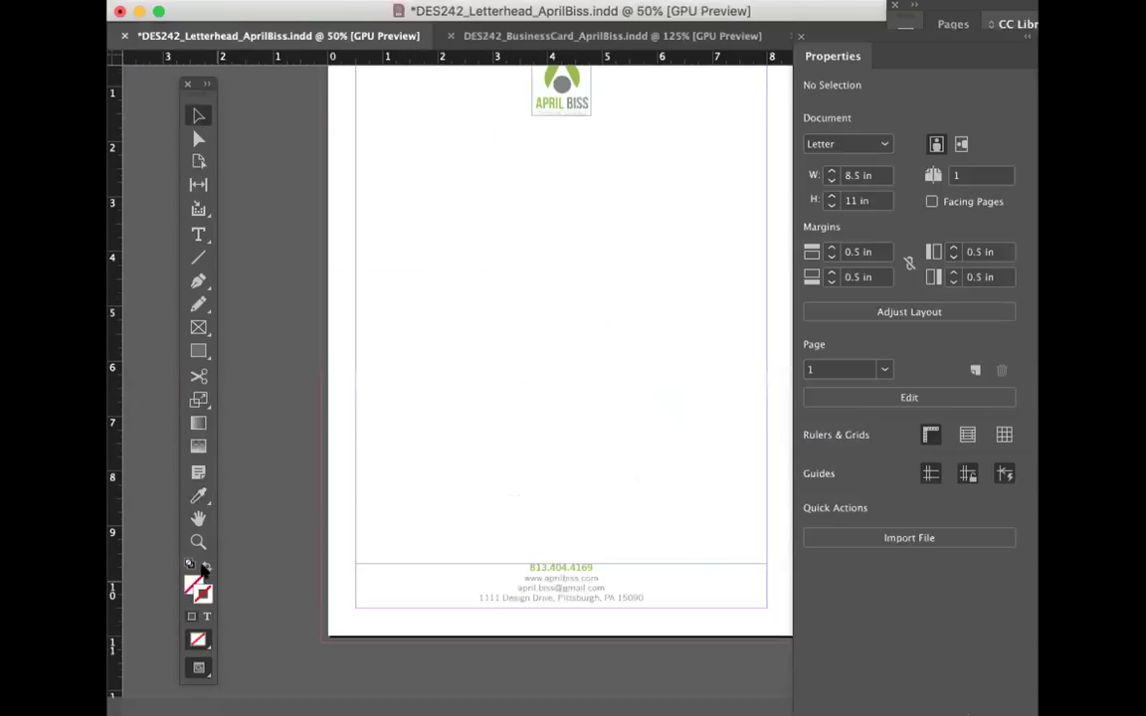
{"action": "key", "text": "z"}
{"action": "left_click", "coordinate": [594, 603]}
{"action": "left_click", "coordinate": [556, 602]}
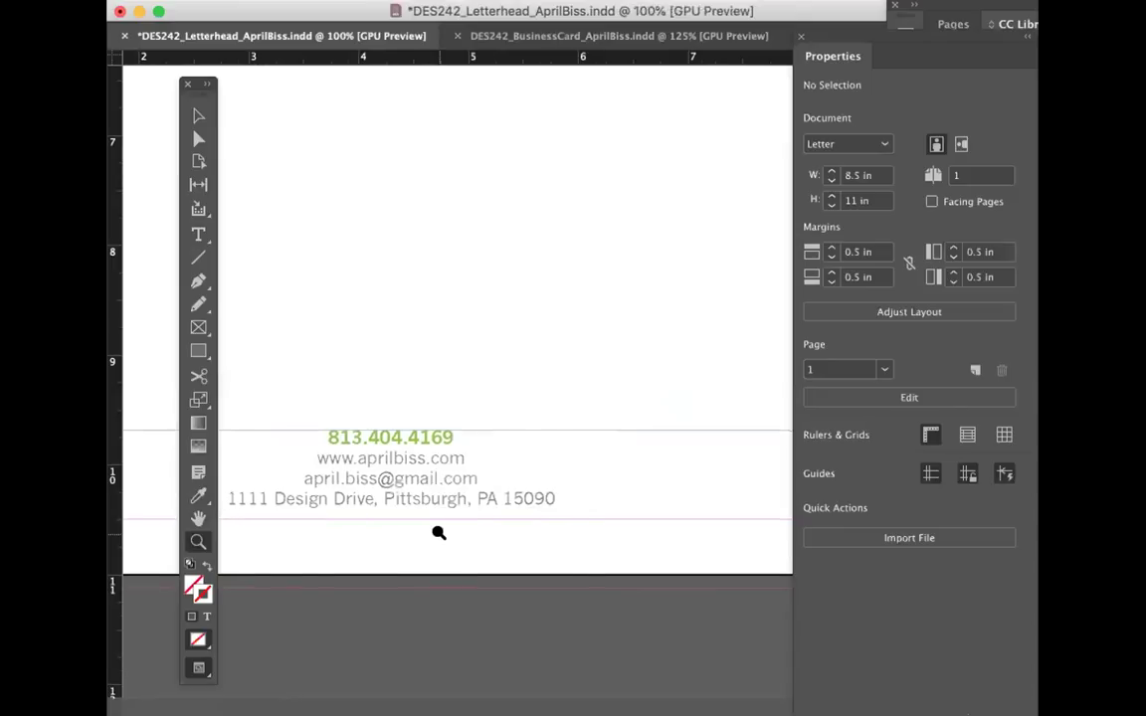
{"action": "scroll", "coordinate": [438, 532], "scroll_direction": "left", "scroll_amount": 2}
{"action": "left_click", "coordinate": [198, 234]}
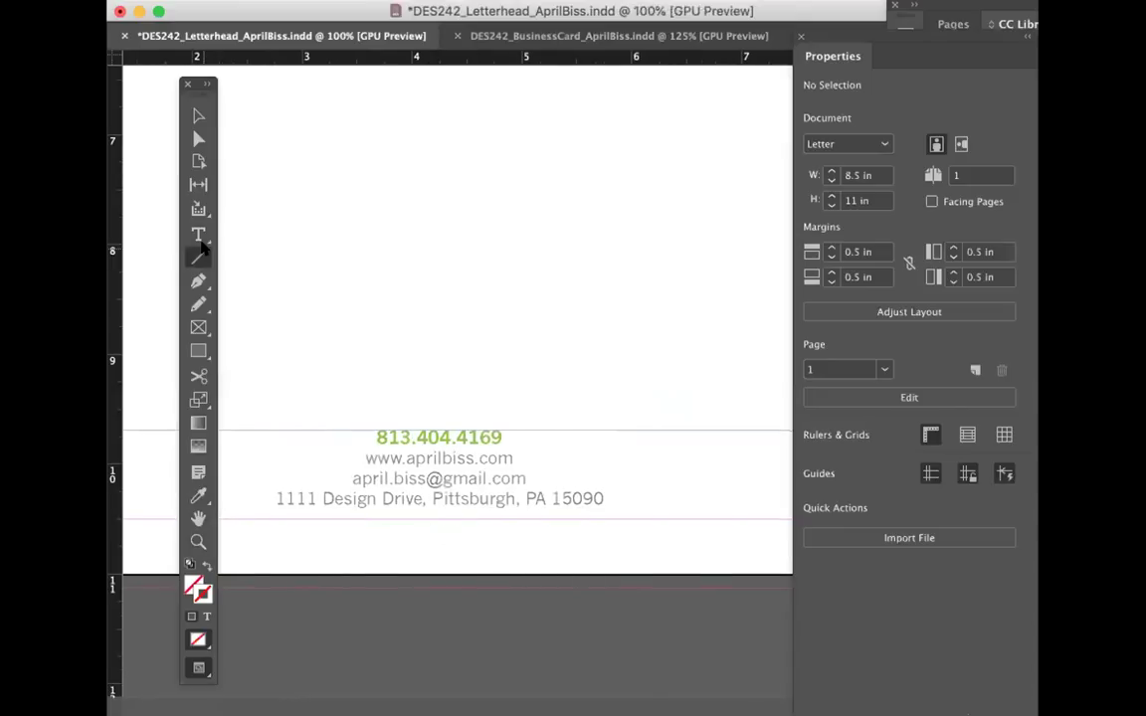
{"action": "left_click", "coordinate": [364, 457]}
{"action": "key", "text": "BackSpace"}
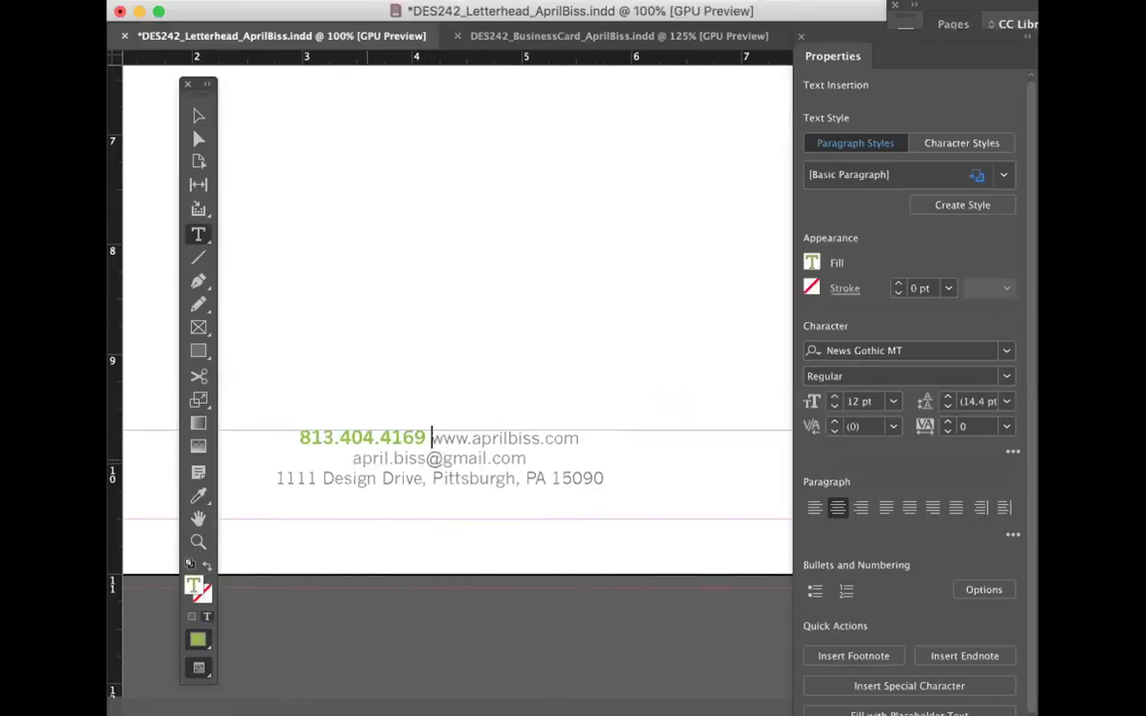
{"action": "type", "text": "•"}
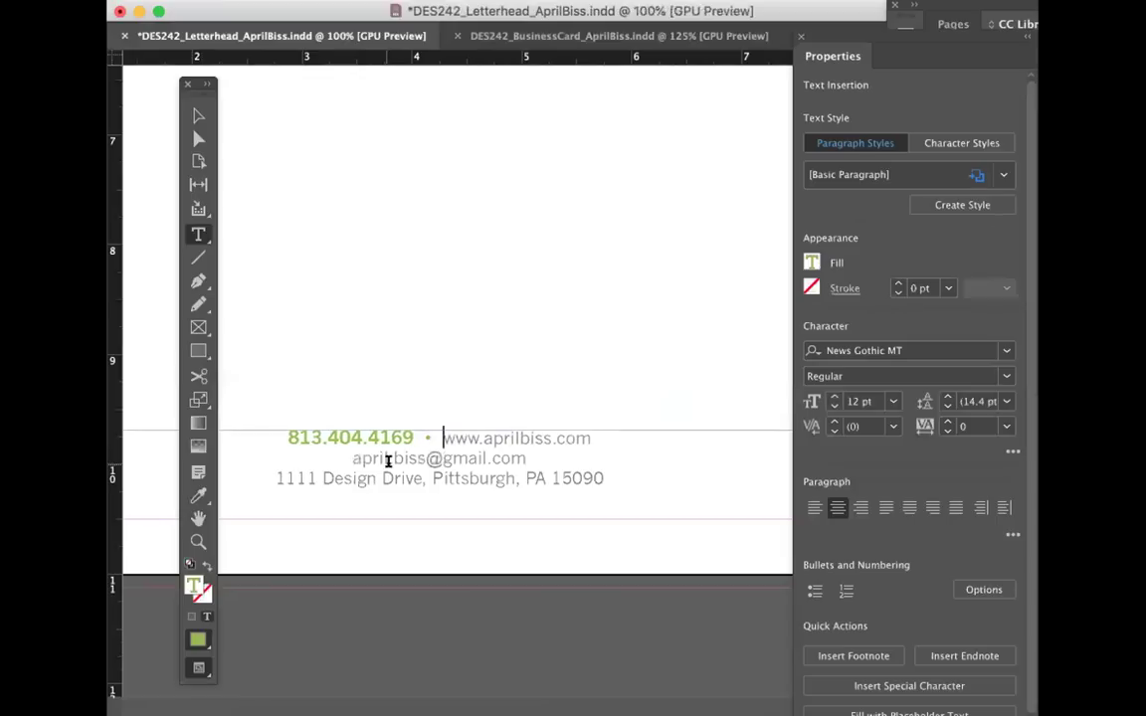
Step: Join the e-mail and the address to the same footer line, placing a bullet before each
{"action": "left_click", "coordinate": [350, 457]}
{"action": "key", "text": "BackSpace"}
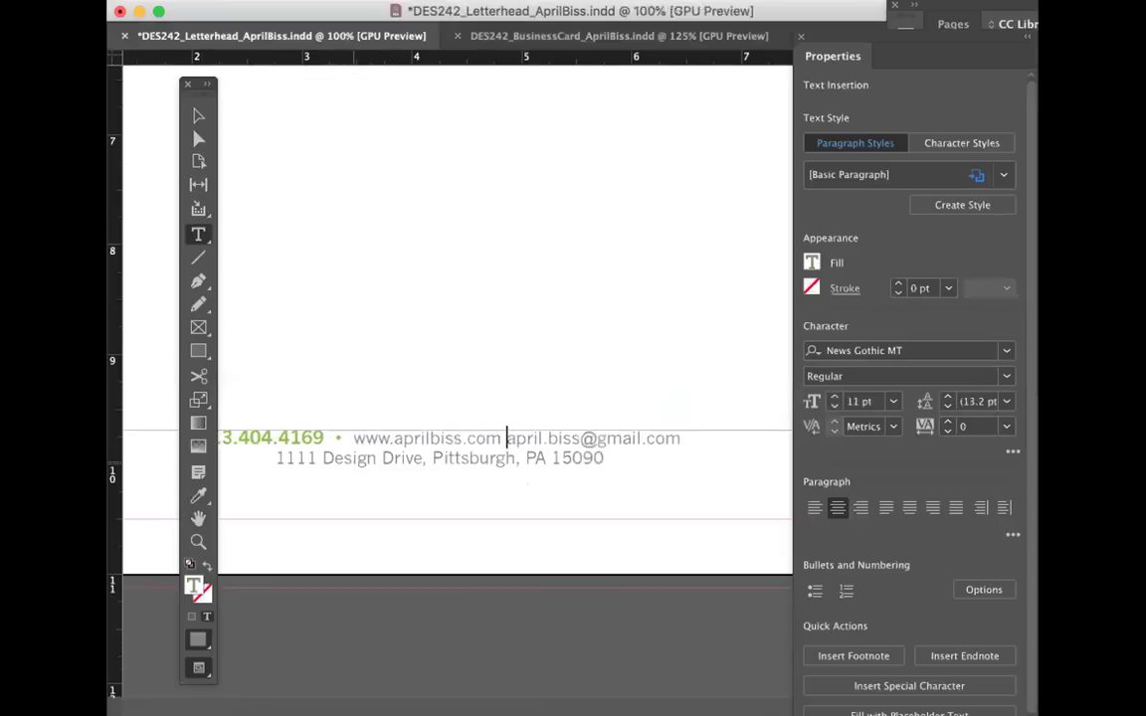
{"action": "type", "text": "•"}
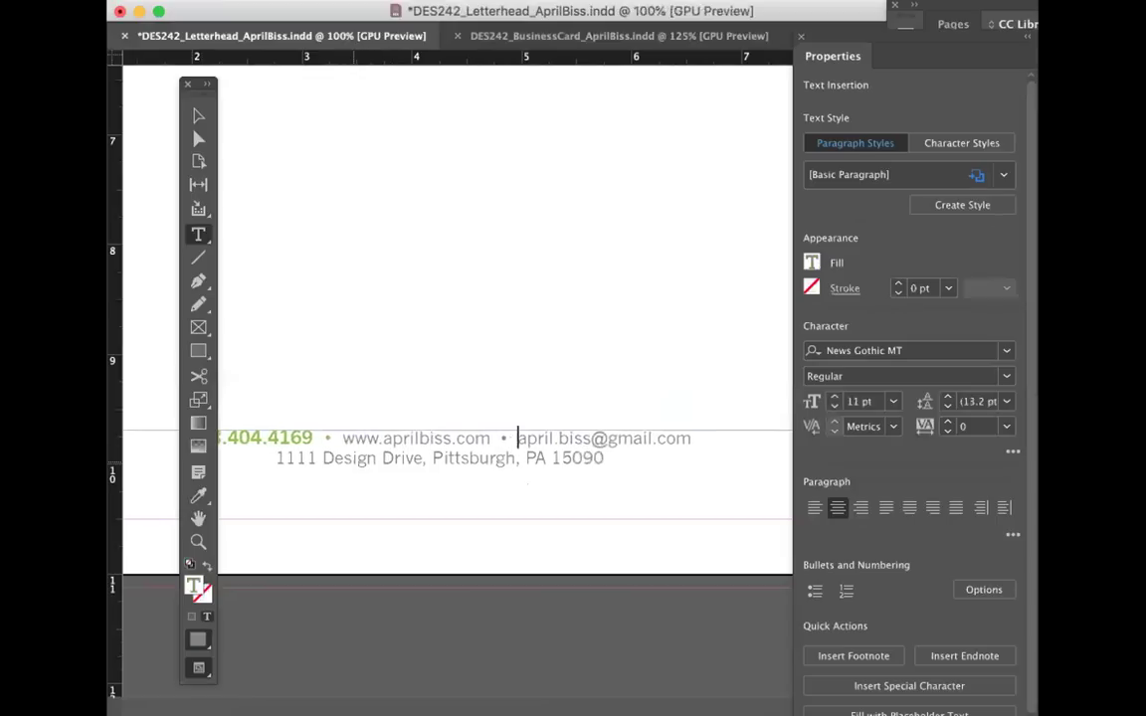
{"action": "left_click", "coordinate": [273, 457]}
{"action": "key", "text": "BackSpace"}
{"action": "type", "text": "•"}
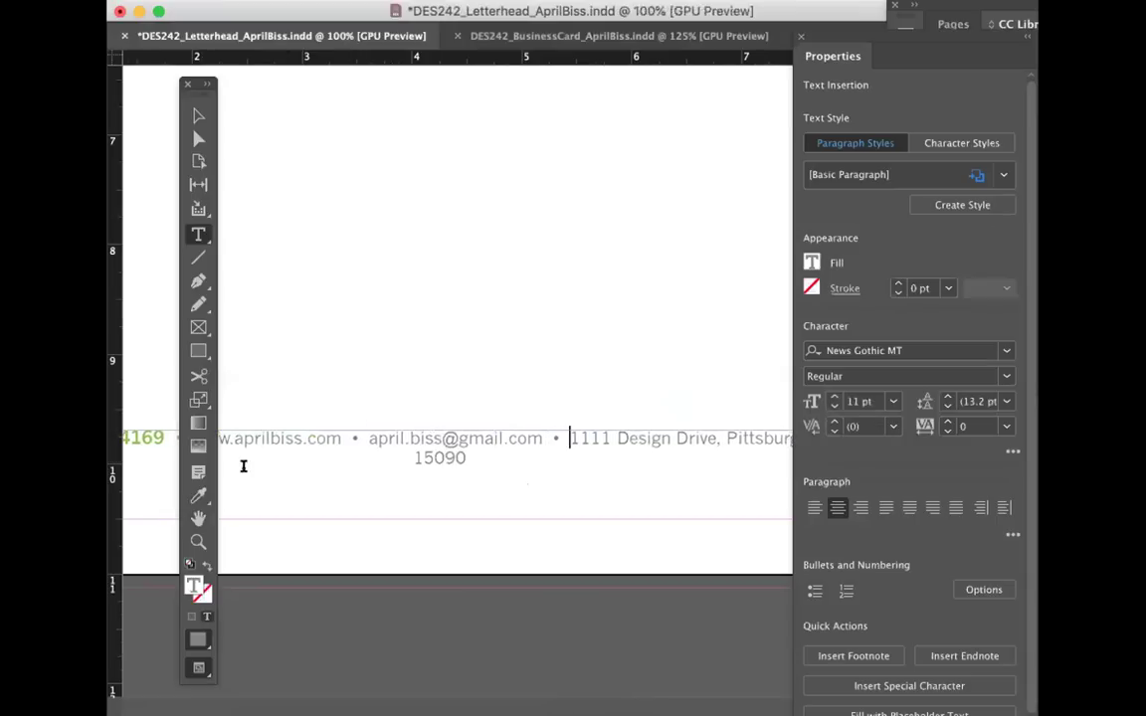
Step: Try different spacing and a hyphen between the state and ZIP code in the footer address
{"action": "left_click", "coordinate": [413, 458]}
{"action": "type", "text": "PA"}
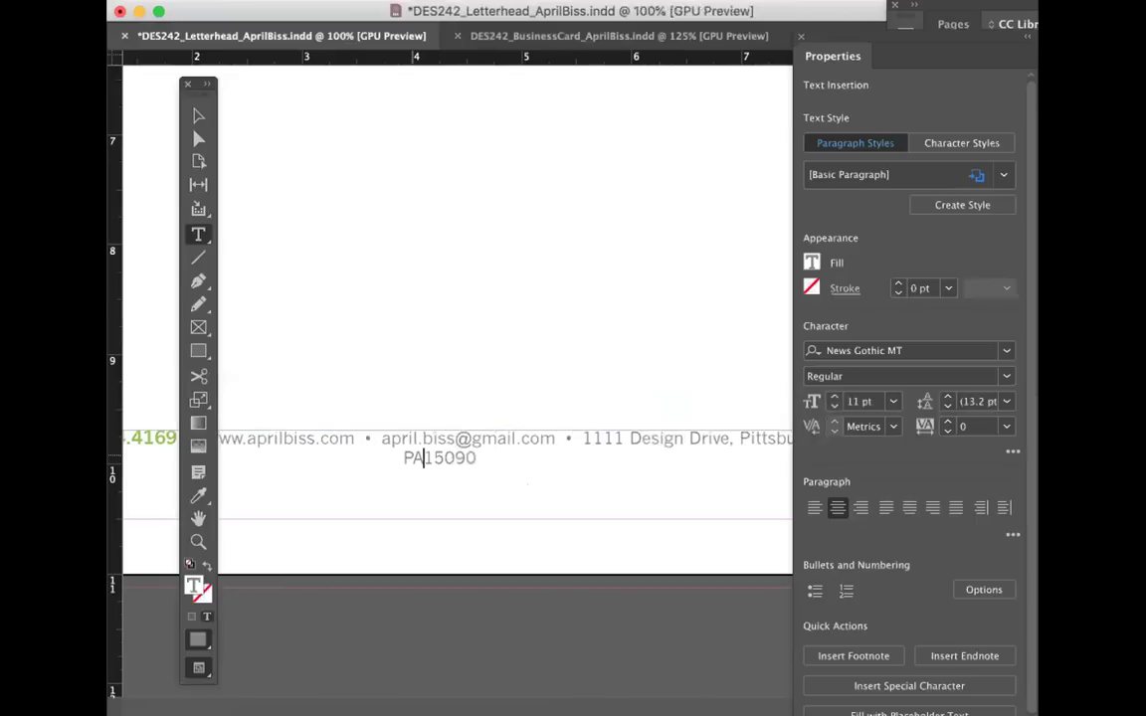
{"action": "key", "text": "super+minus"}
{"action": "key", "text": "super+minus"}
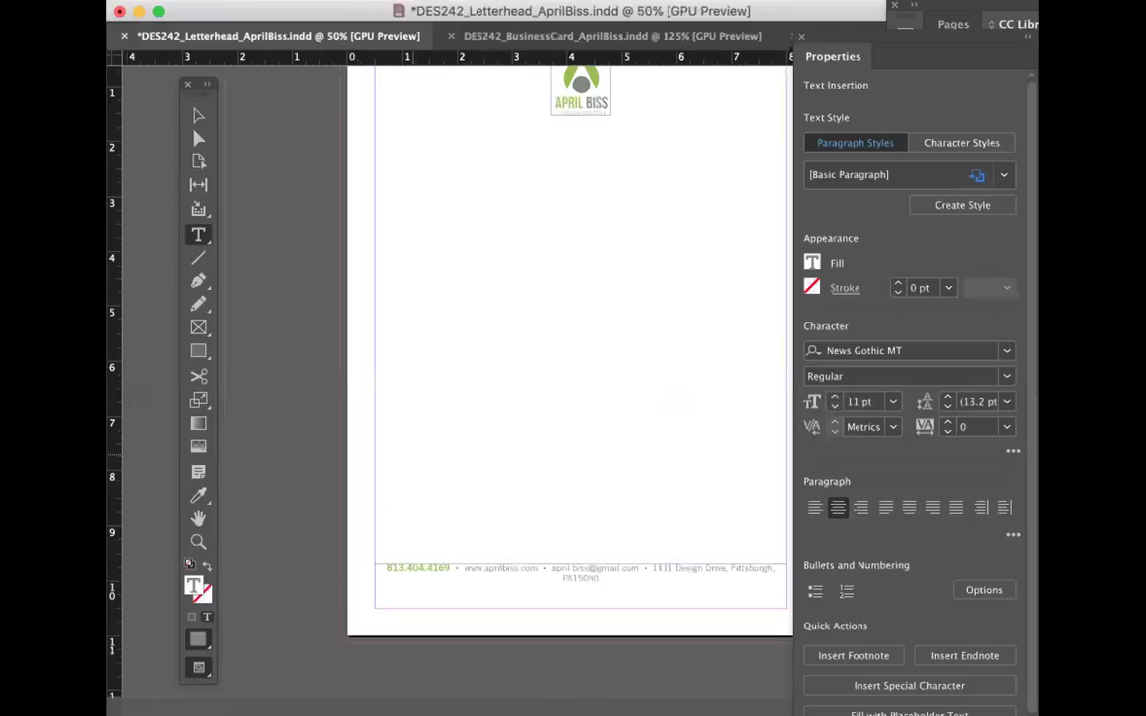
{"action": "scroll", "coordinate": [413, 310], "scroll_direction": "right", "scroll_amount": 2}
{"action": "key", "text": "shift+Return"}
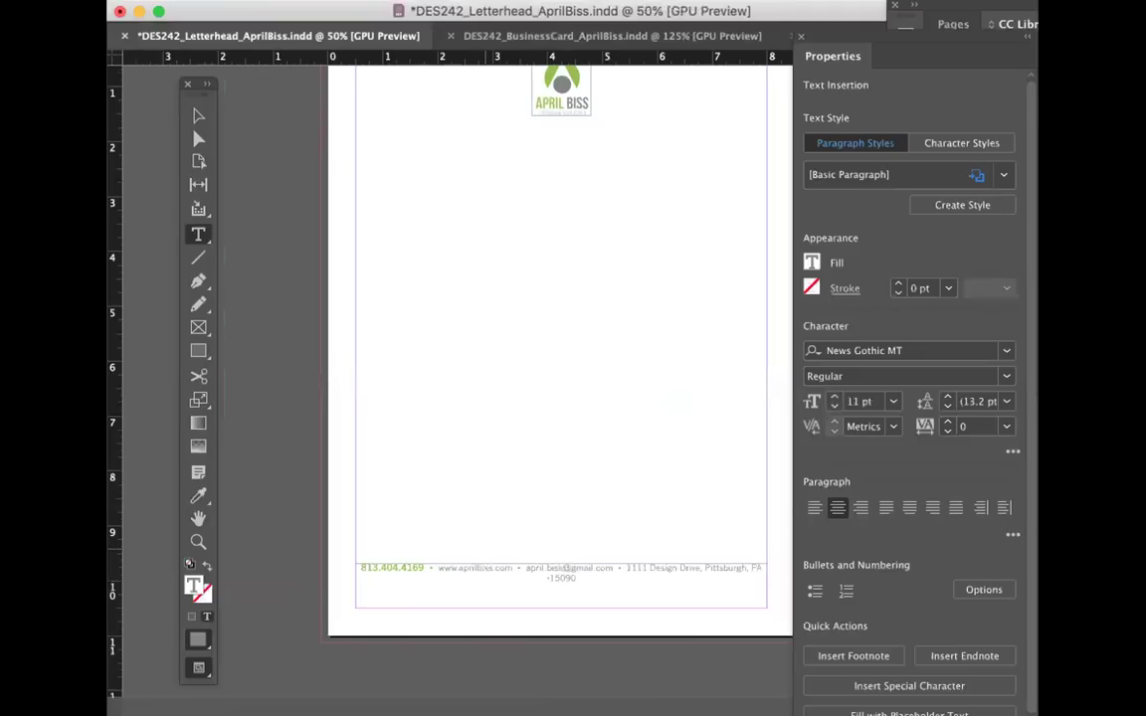
{"action": "key", "text": "BackSpace"}
{"action": "key", "text": "BackSpace"}
Step: Set all of the footer contact text to 10 pt
{"action": "key", "text": "super+a"}
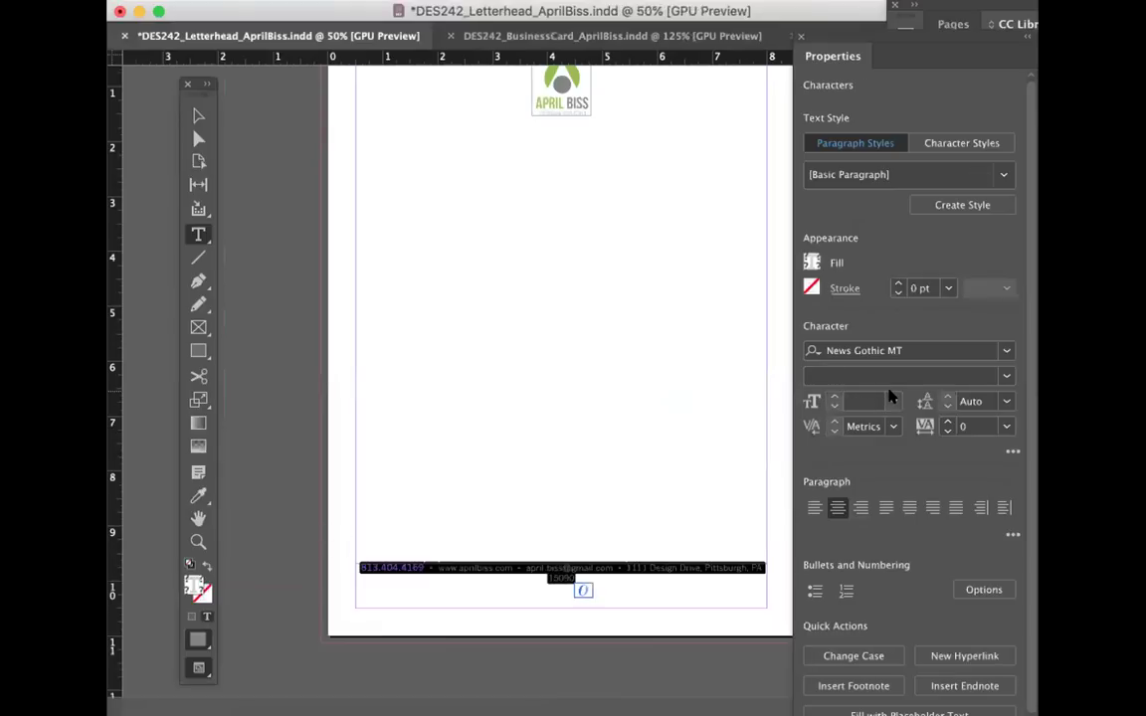
{"action": "left_click", "coordinate": [892, 401]}
{"action": "left_click", "coordinate": [879, 179]}
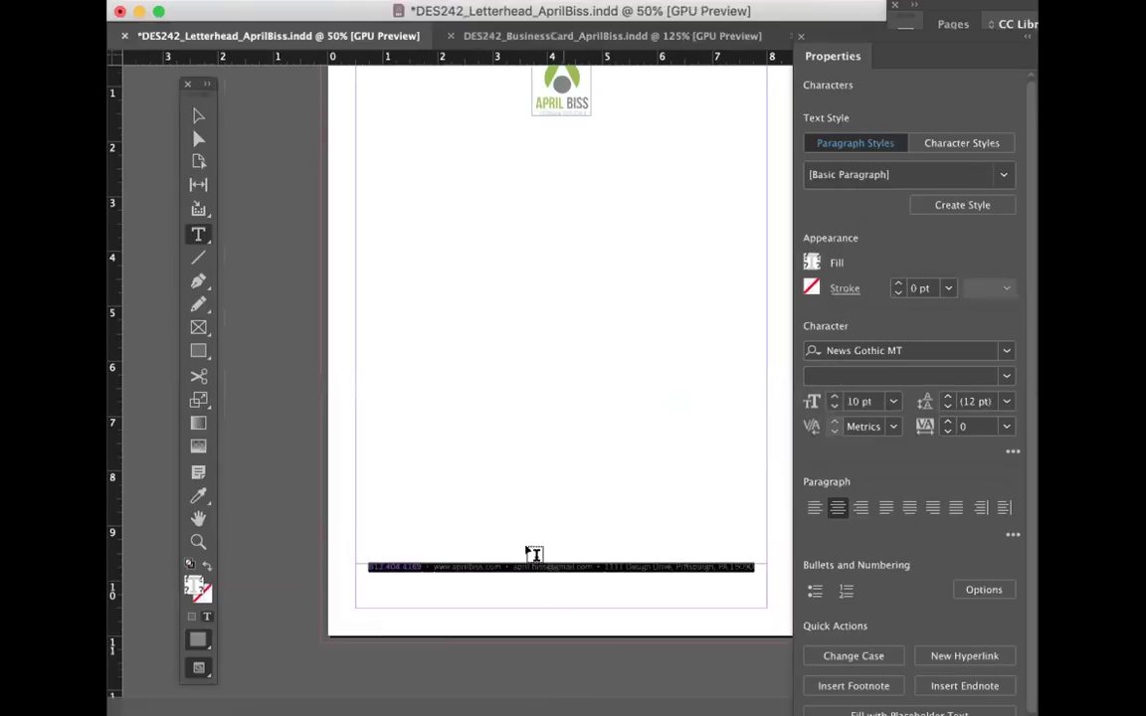
Step: Shorten the contact text frame to about 0.28 in high and move it nearer the page's lower edge
{"action": "left_click", "coordinate": [199, 116]}
{"action": "left_click_drag", "start_coordinate": [557, 559], "coordinate": [558, 592]}
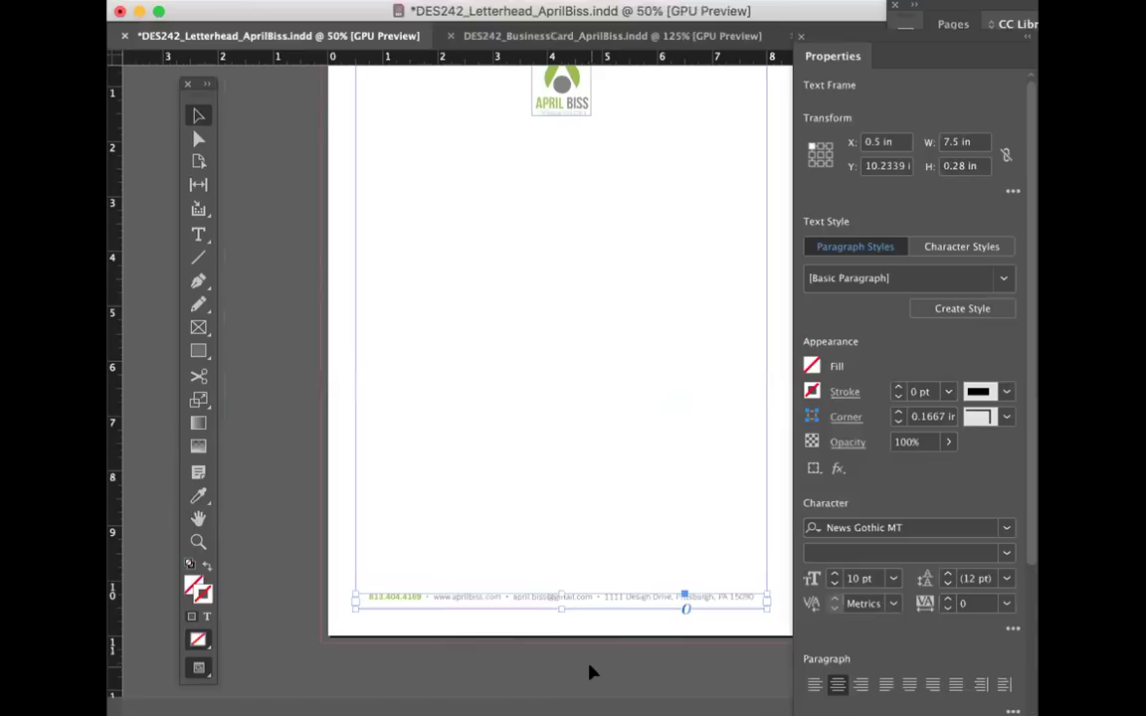
{"action": "left_click", "coordinate": [625, 675]}
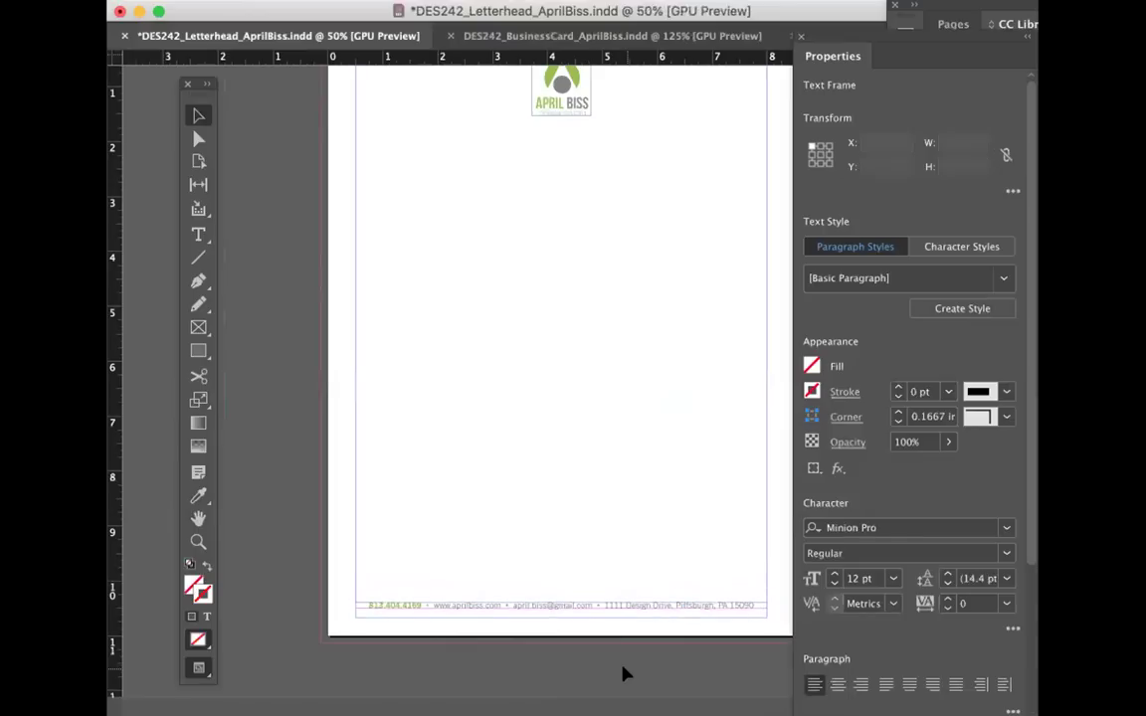
Step: Show the whole letterhead in Preview screen mode
{"action": "left_click_drag", "start_coordinate": [204, 670], "coordinate": [264, 585]}
{"action": "scroll", "coordinate": [577, 430], "scroll_direction": "up", "scroll_amount": 2}
{"action": "scroll", "coordinate": [577, 429], "scroll_direction": "right", "scroll_amount": 1}
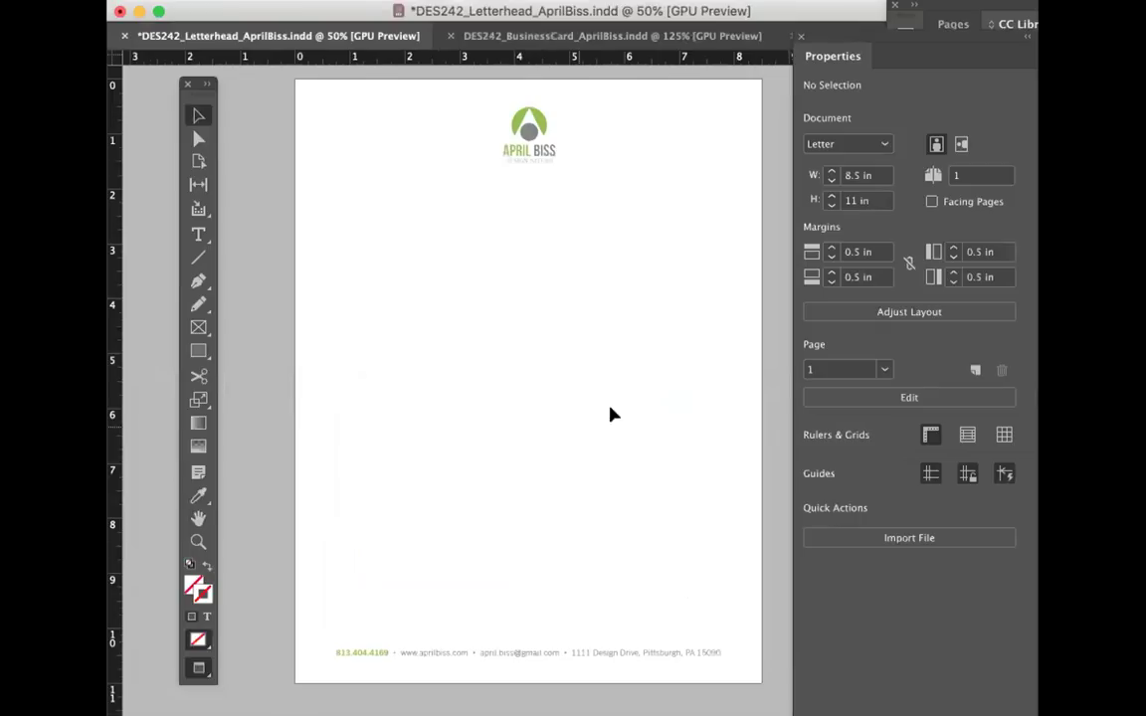
Step: Try the faded icon from the pasteboard over the right half of the page, and shift it mostly past the page's right edge
{"action": "scroll", "coordinate": [715, 429], "scroll_direction": "right", "scroll_amount": 5}
{"action": "scroll", "coordinate": [714, 430], "scroll_direction": "up", "scroll_amount": 1}
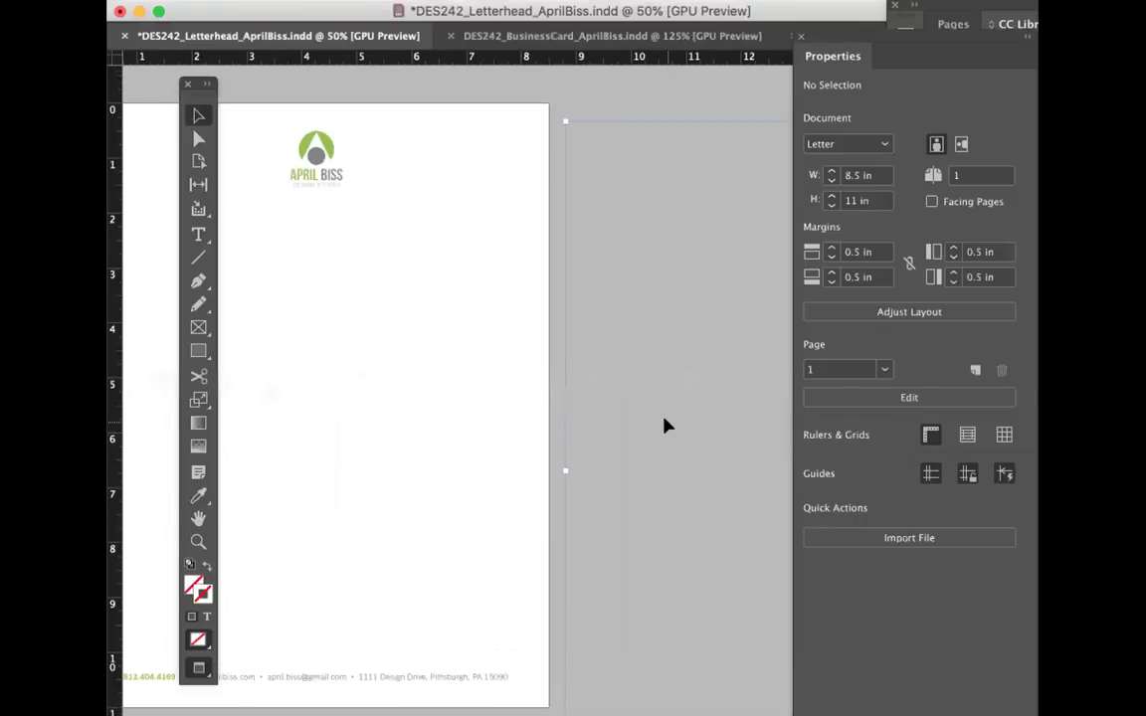
{"action": "left_click", "coordinate": [666, 425]}
{"action": "left_click", "coordinate": [533, 331]}
{"action": "left_click_drag", "start_coordinate": [673, 316], "coordinate": [389, 345]}
{"action": "scroll", "coordinate": [389, 345], "scroll_direction": "left", "scroll_amount": 3}
{"action": "scroll", "coordinate": [389, 345], "scroll_direction": "down", "scroll_amount": 1}
{"action": "scroll", "coordinate": [252, 599], "scroll_direction": "left", "scroll_amount": 3}
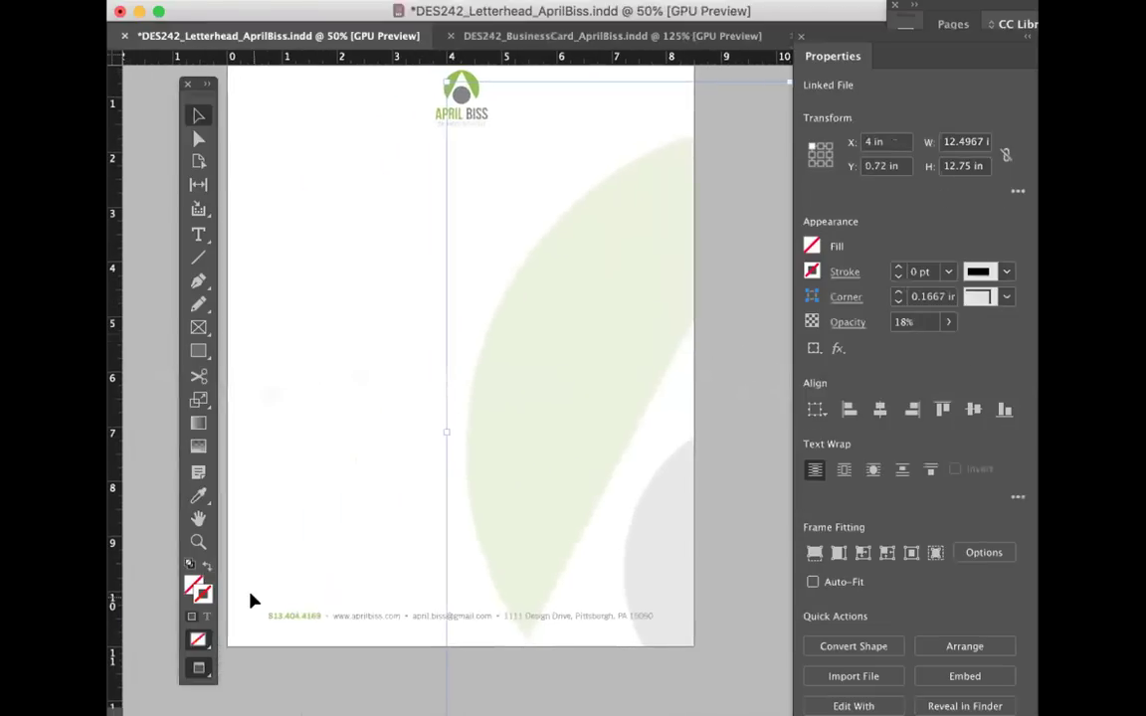
{"action": "scroll", "coordinate": [252, 600], "scroll_direction": "up", "scroll_amount": 1}
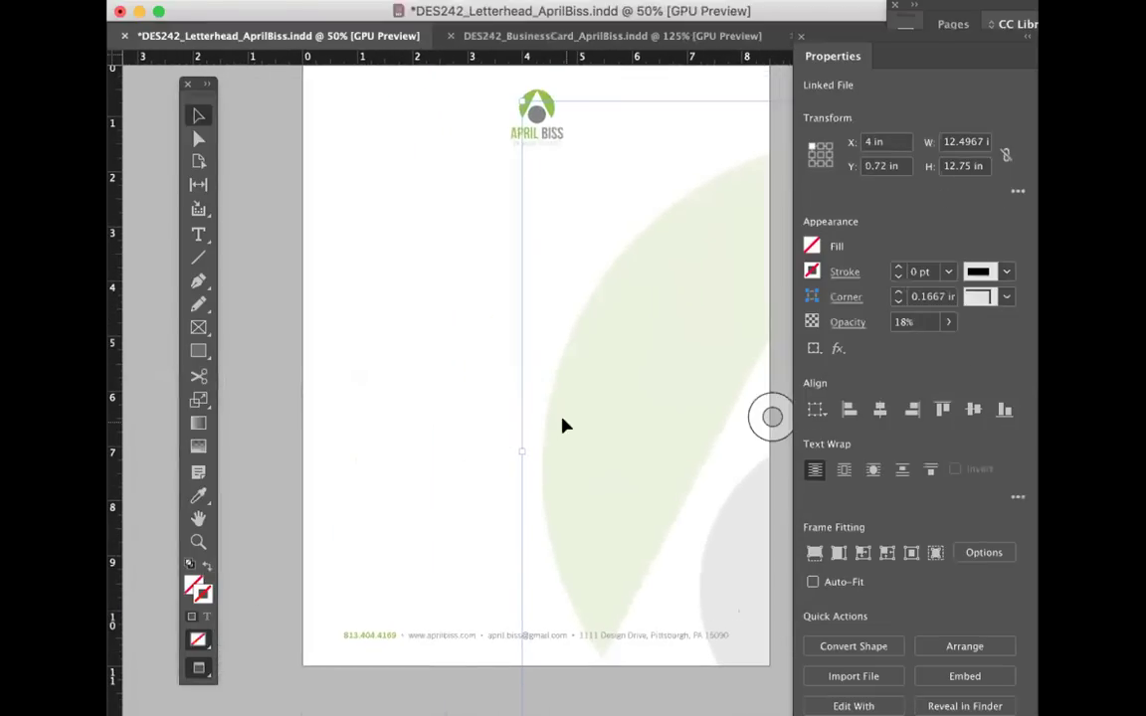
{"action": "left_click_drag", "start_coordinate": [595, 378], "coordinate": [786, 366]}
{"action": "left_click", "coordinate": [547, 355]}
Step: Draw a rectangle about 7.69 by 0.72 in over the contact line and fill it with green sampled from the logo
{"action": "left_click", "coordinate": [198, 350]}
{"action": "left_click_drag", "start_coordinate": [331, 614], "coordinate": [753, 654]}
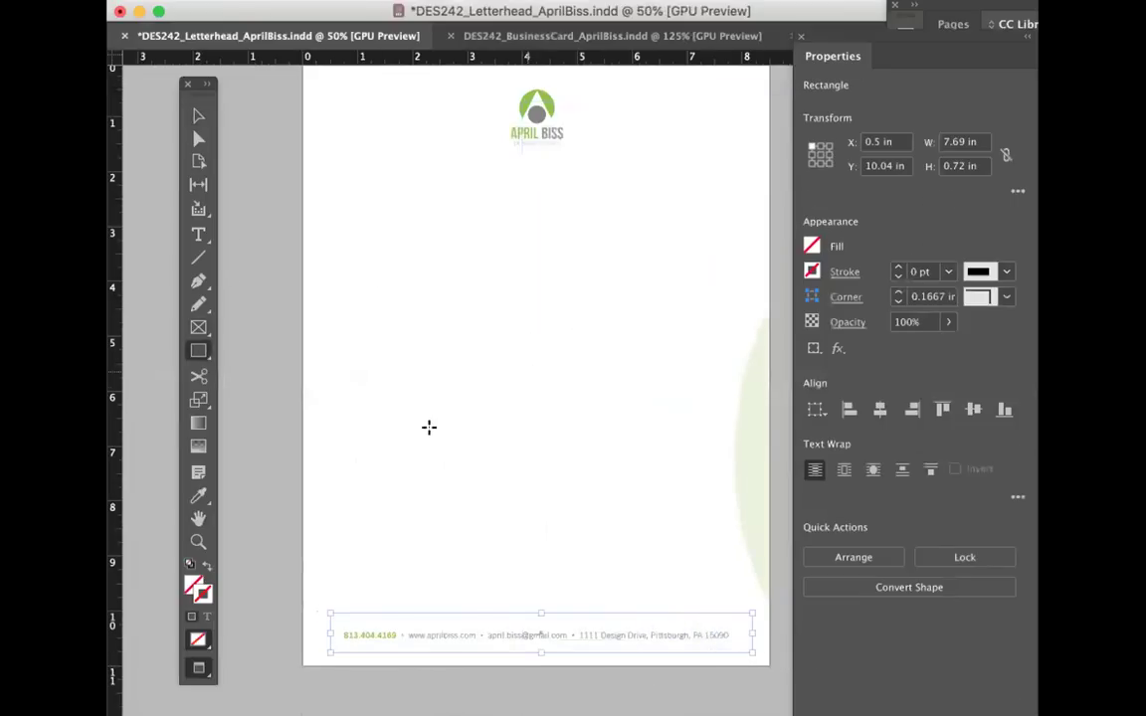
{"action": "double_click", "coordinate": [192, 587]}
{"action": "left_click_drag", "start_coordinate": [546, 299], "coordinate": [611, 263]}
{"action": "left_click", "coordinate": [863, 236]}
{"action": "left_click", "coordinate": [198, 495]}
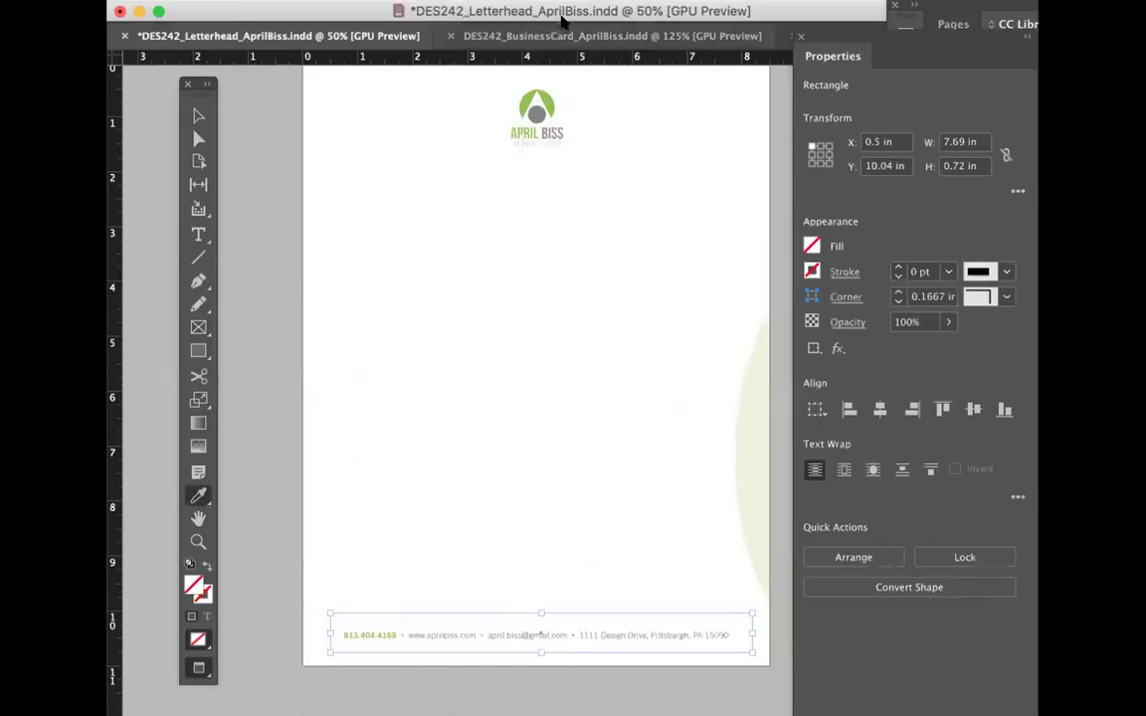
{"action": "left_click", "coordinate": [527, 104]}
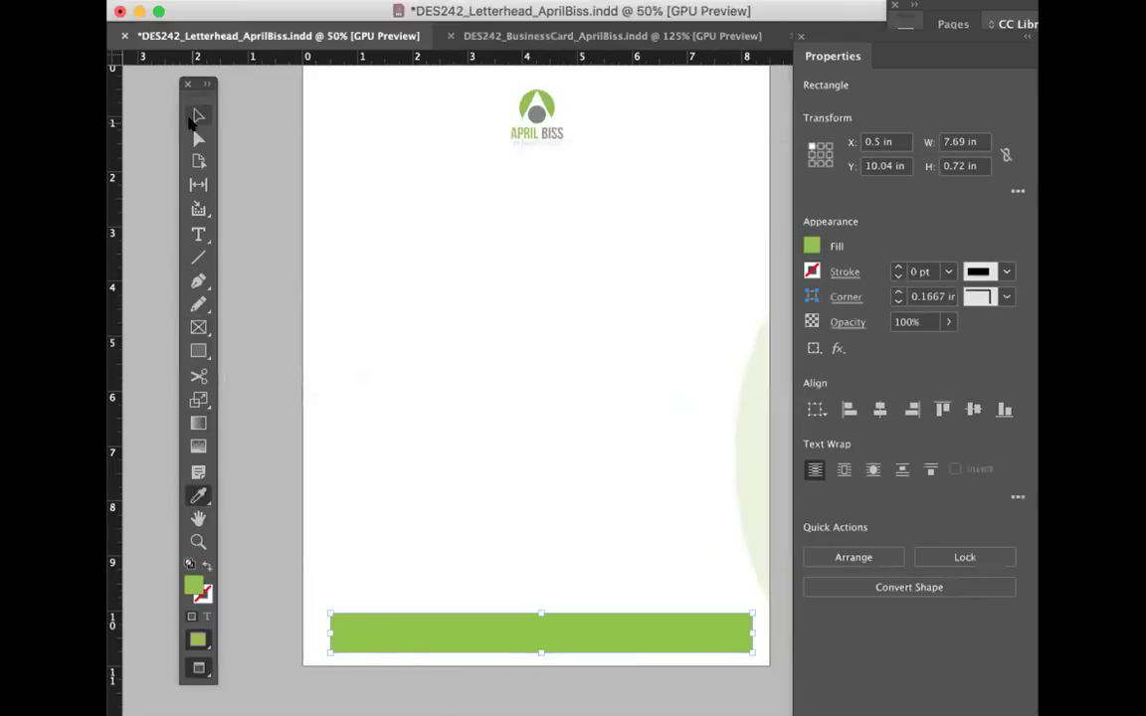
Step: Send the green rectangle to the back behind the contact text, and delete it
{"action": "left_click", "coordinate": [198, 115]}
{"action": "left_click", "coordinate": [447, 0]}
{"action": "mouse_move", "coordinate": [455, 12]}
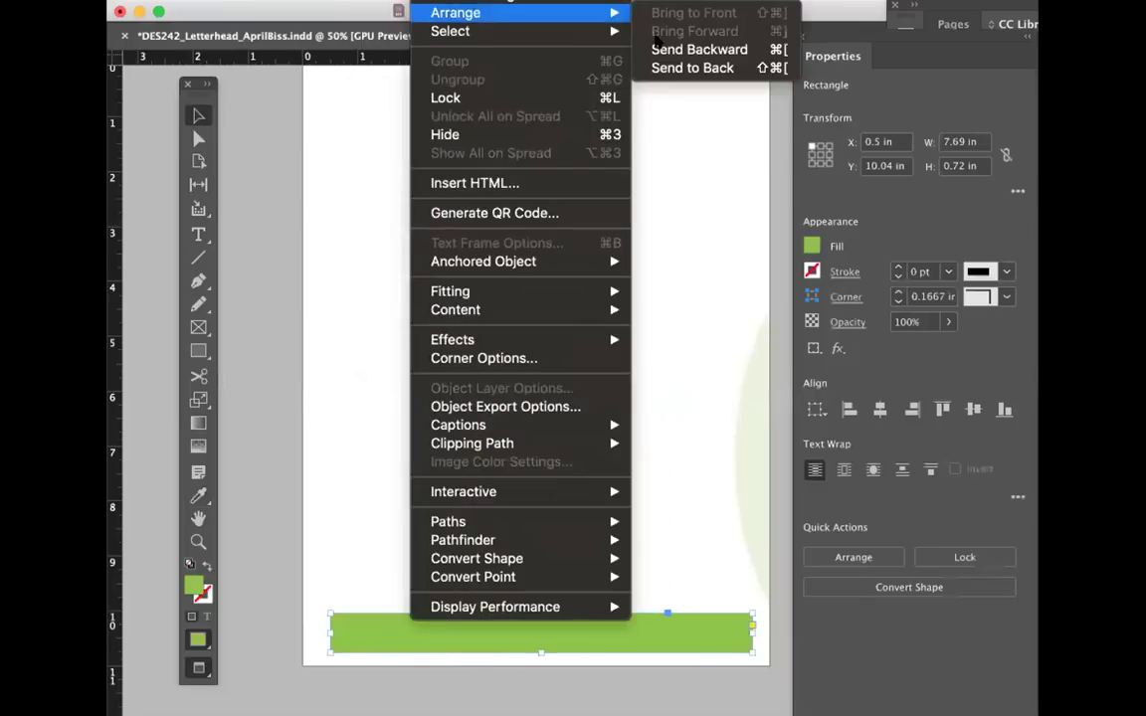
{"action": "left_click", "coordinate": [690, 67]}
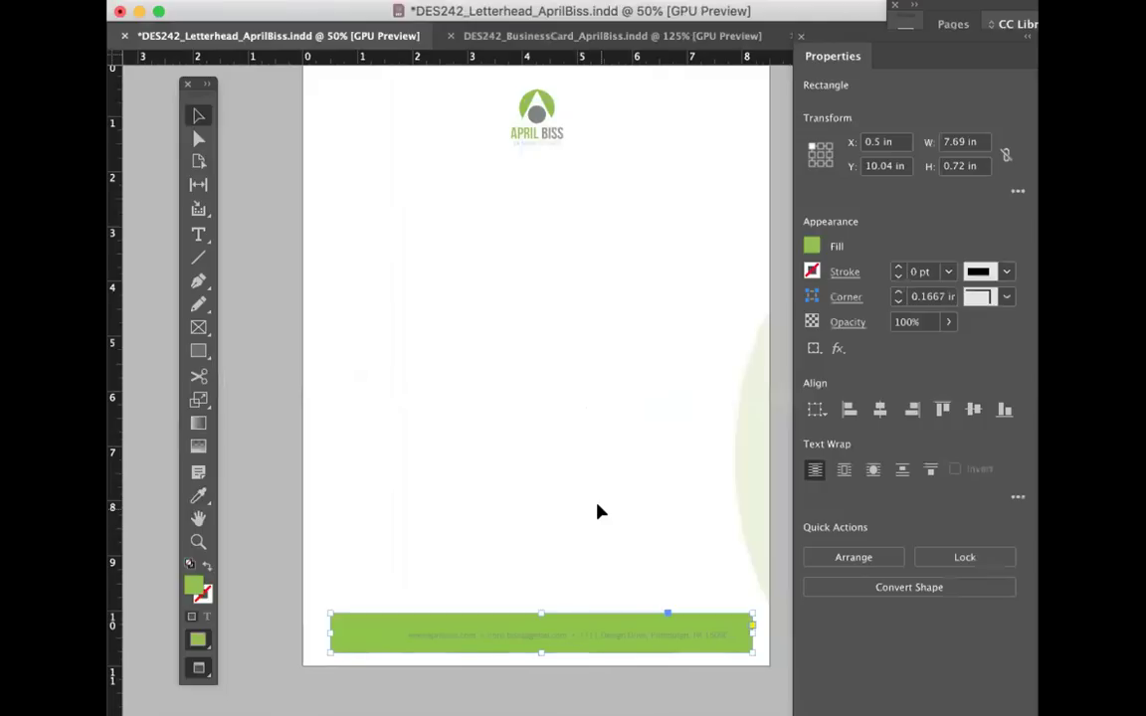
{"action": "key", "text": "Delete"}
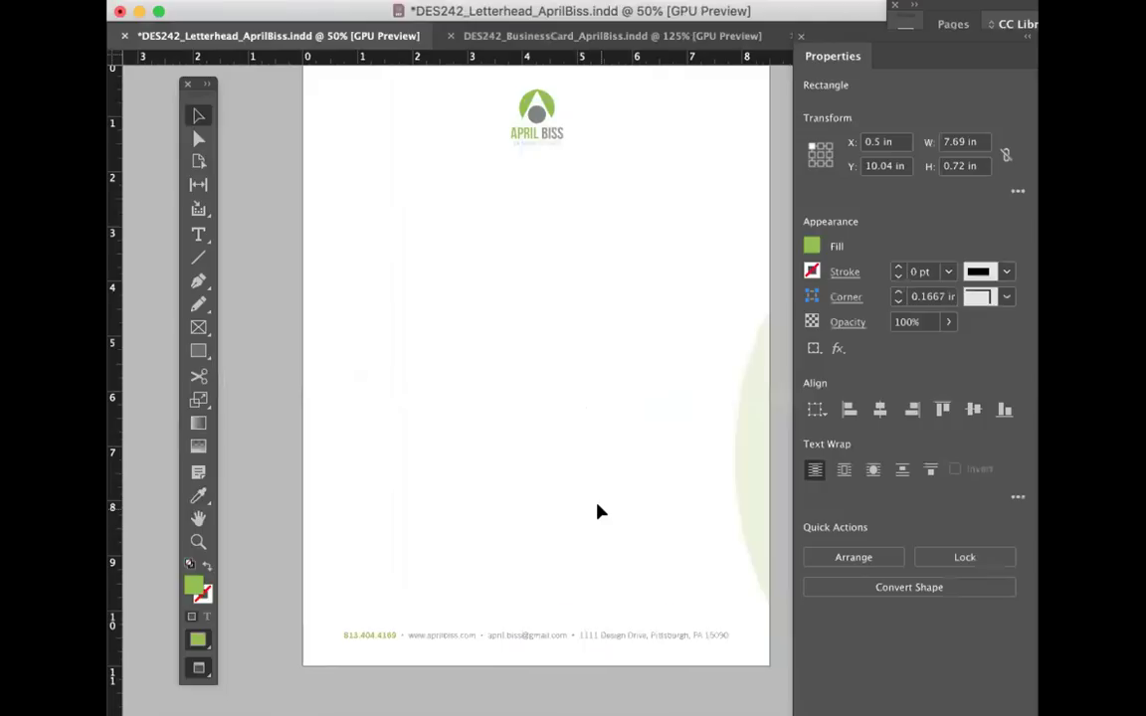
Step: Move the faded icon onto the page to about X 0.93 in, Y 0 in, and widen its frame leftward to the page edge
{"action": "scroll", "coordinate": [669, 504], "scroll_direction": "up", "scroll_amount": 1}
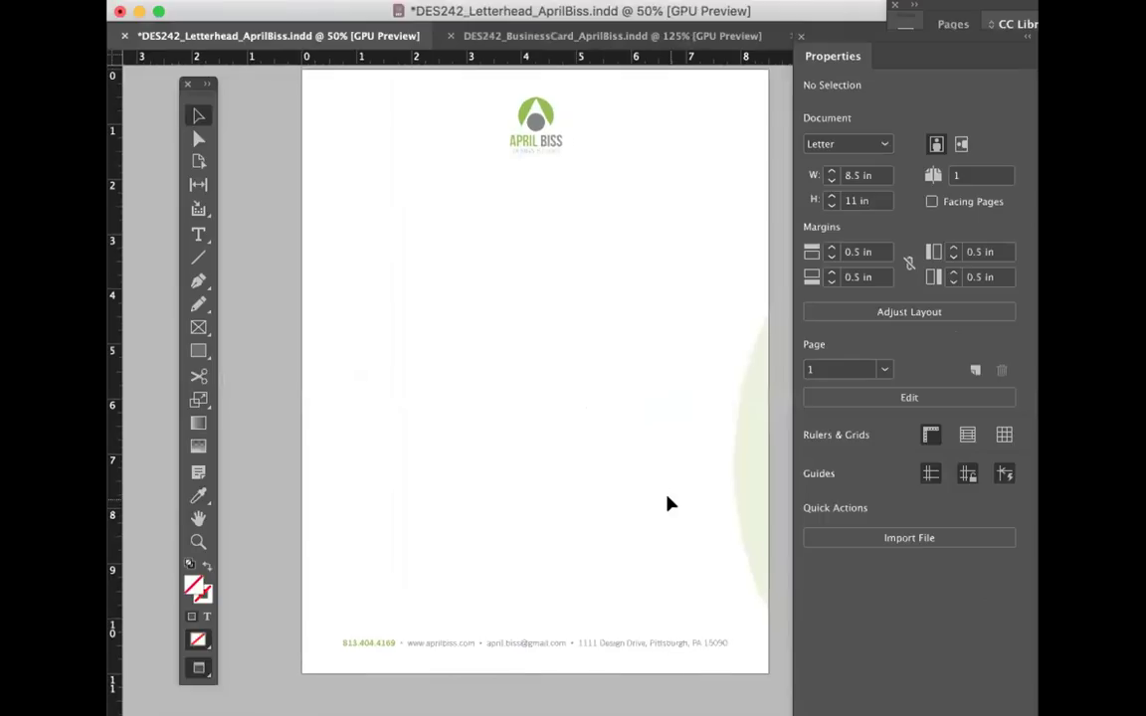
{"action": "left_click_drag", "start_coordinate": [749, 463], "coordinate": [426, 411]}
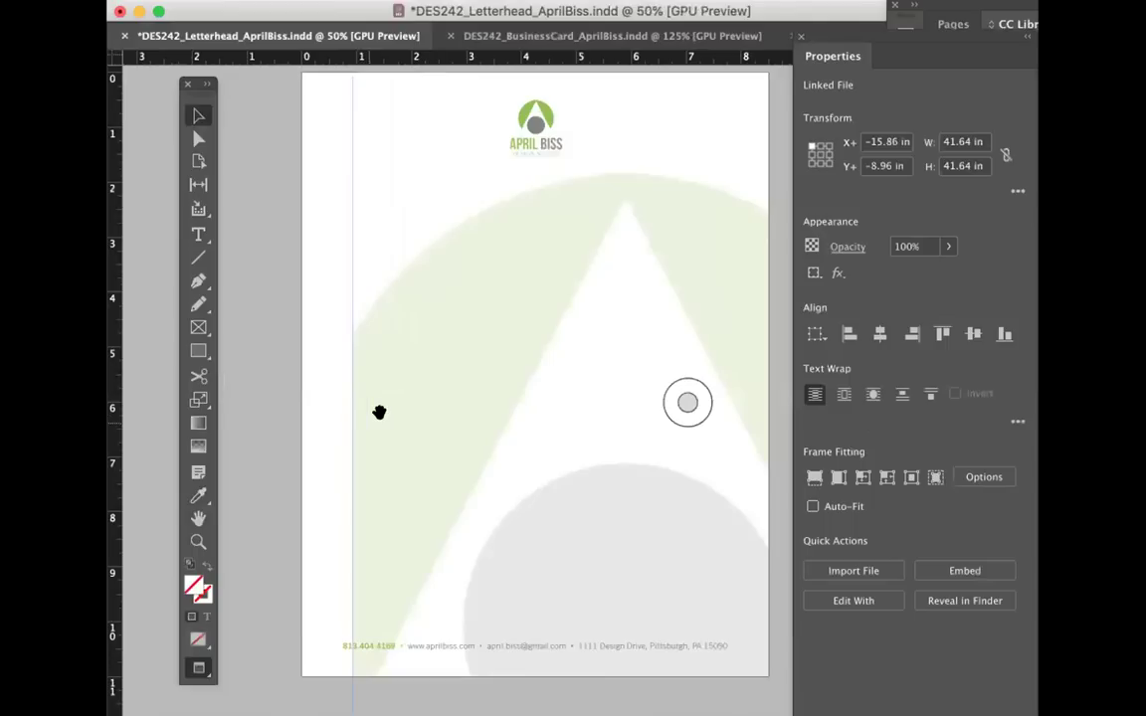
{"action": "left_click", "coordinate": [277, 378]}
{"action": "left_click", "coordinate": [402, 357]}
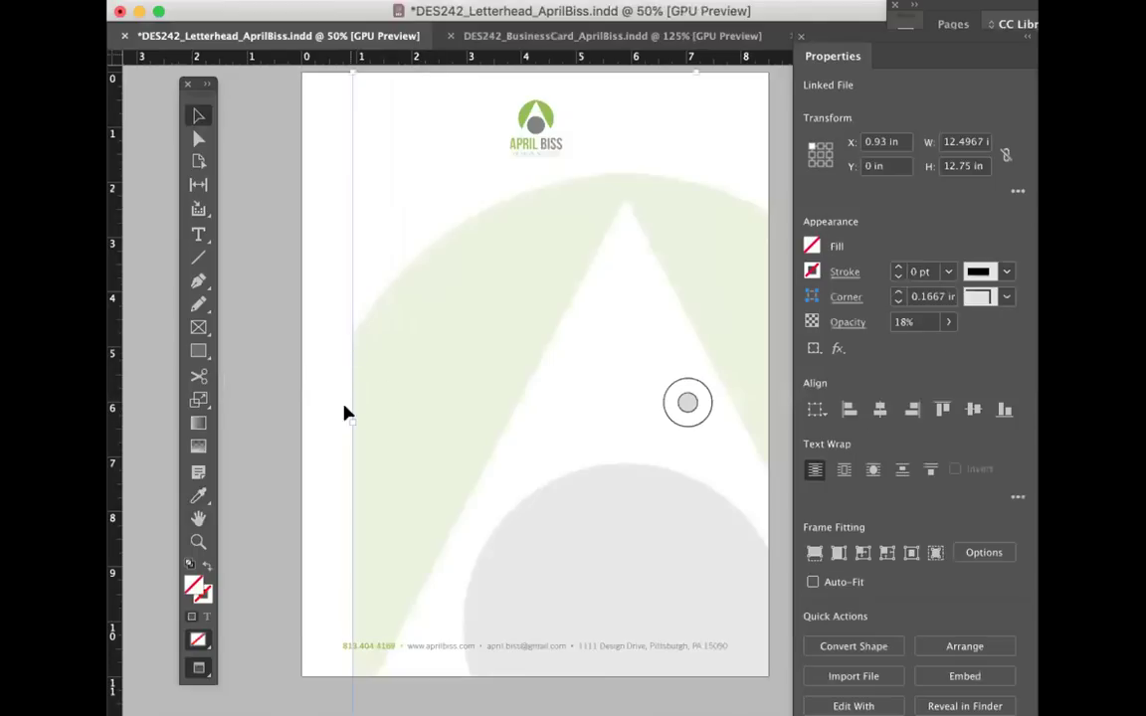
{"action": "mouse_move", "coordinate": [350, 415]}
{"action": "left_mouse_down"}
{"action": "mouse_move", "coordinate": [289, 417]}
{"action": "mouse_move", "coordinate": [302, 417]}
{"action": "left_mouse_up"}
Step: Center the faded icon beneath the logo at about X -1.62 in, Y 0 in, and save the letterhead
{"action": "left_click_drag", "start_coordinate": [510, 287], "coordinate": [580, 281]}
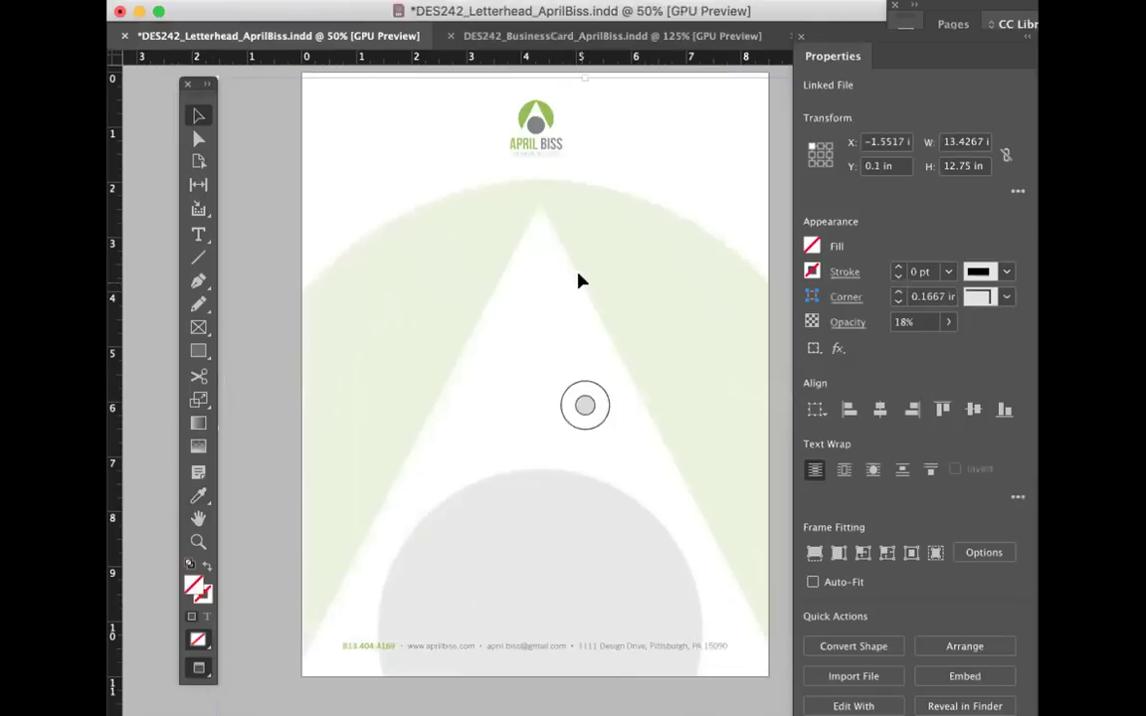
{"action": "key", "text": "Left"}
{"action": "key", "text": "Left"}
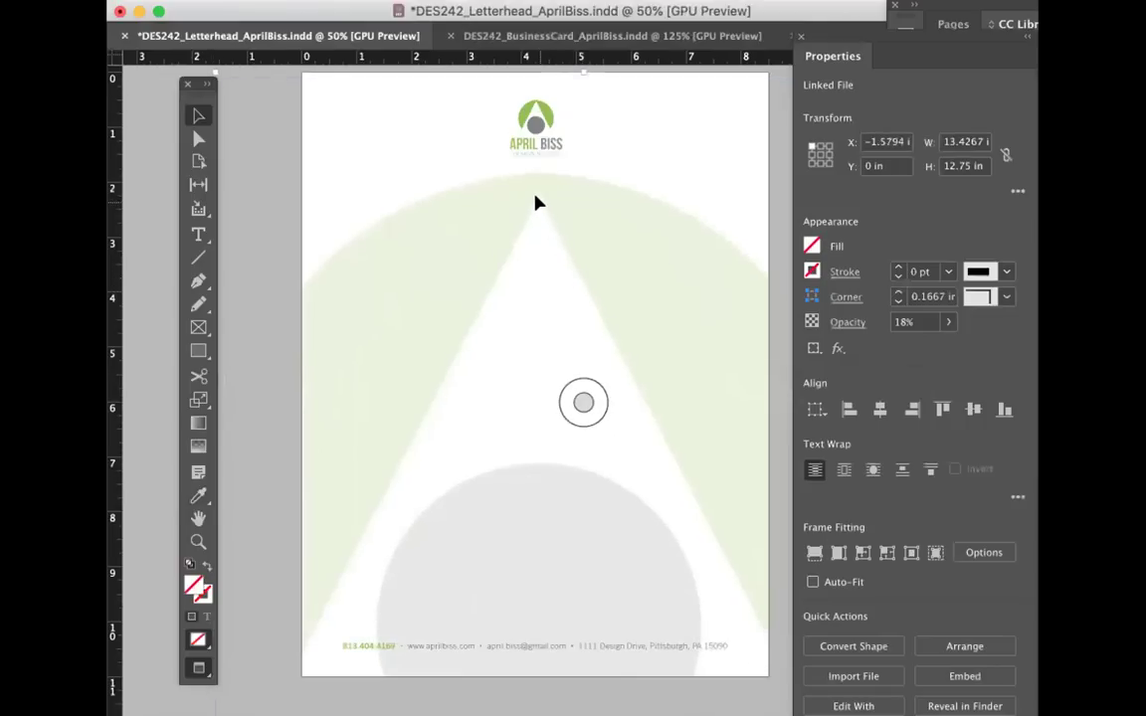
{"action": "key", "text": "Left"}
{"action": "key", "text": "Left"}
{"action": "key", "text": "Left"}
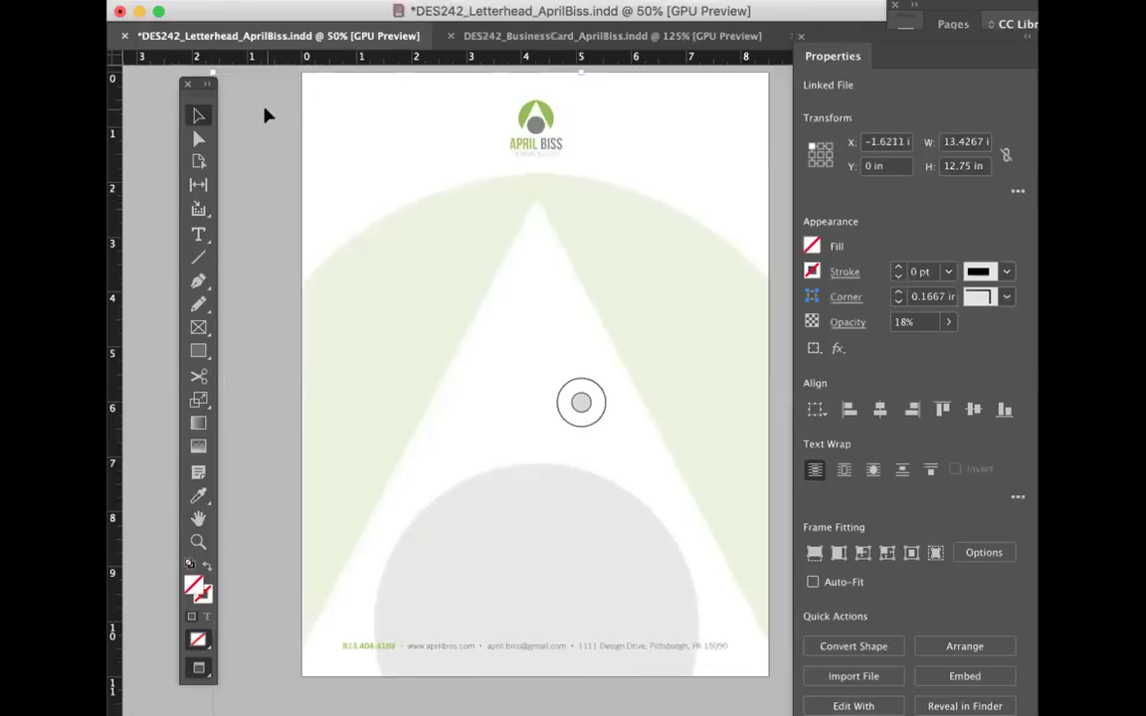
{"action": "left_click", "coordinate": [149, 93]}
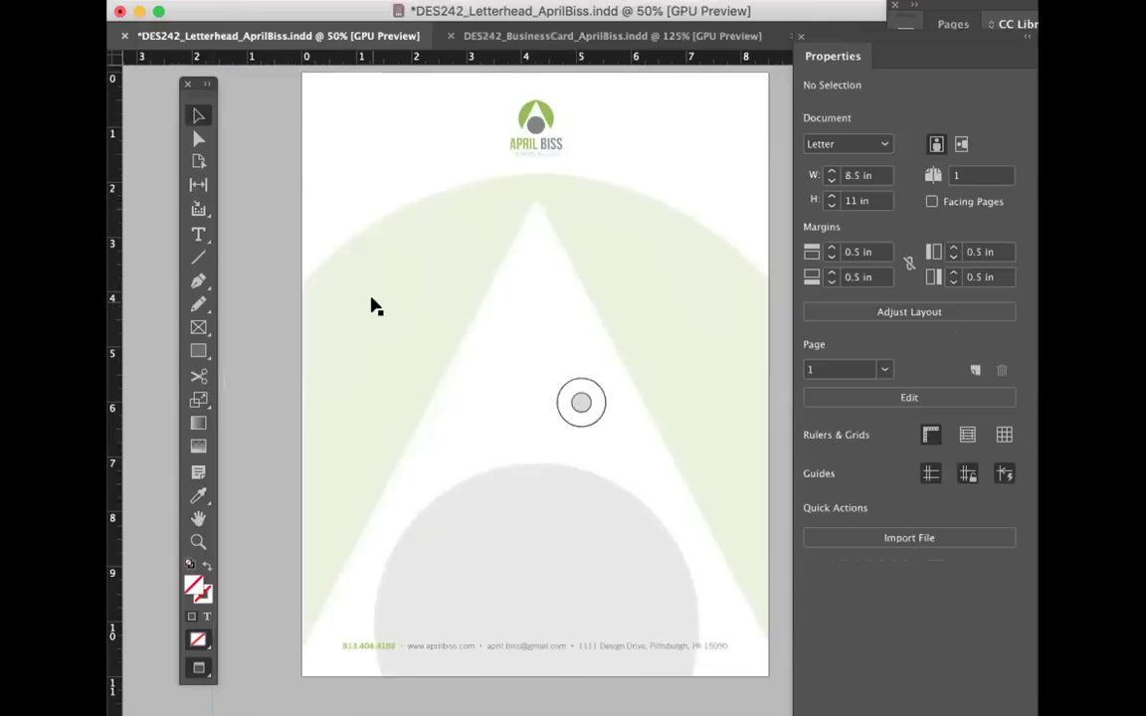
{"action": "key", "text": "super+s"}
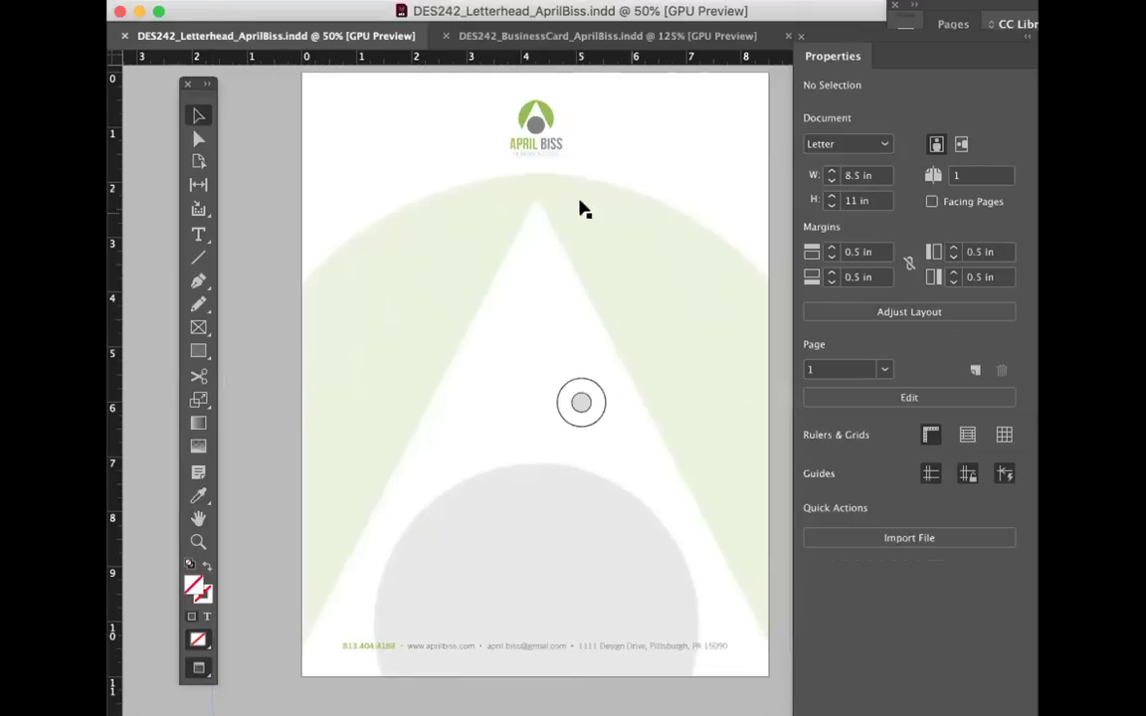
Step: Lower the faded background icon's opacity to 15%, save the letterhead, and deselect the icon
{"action": "left_click", "coordinate": [631, 261]}
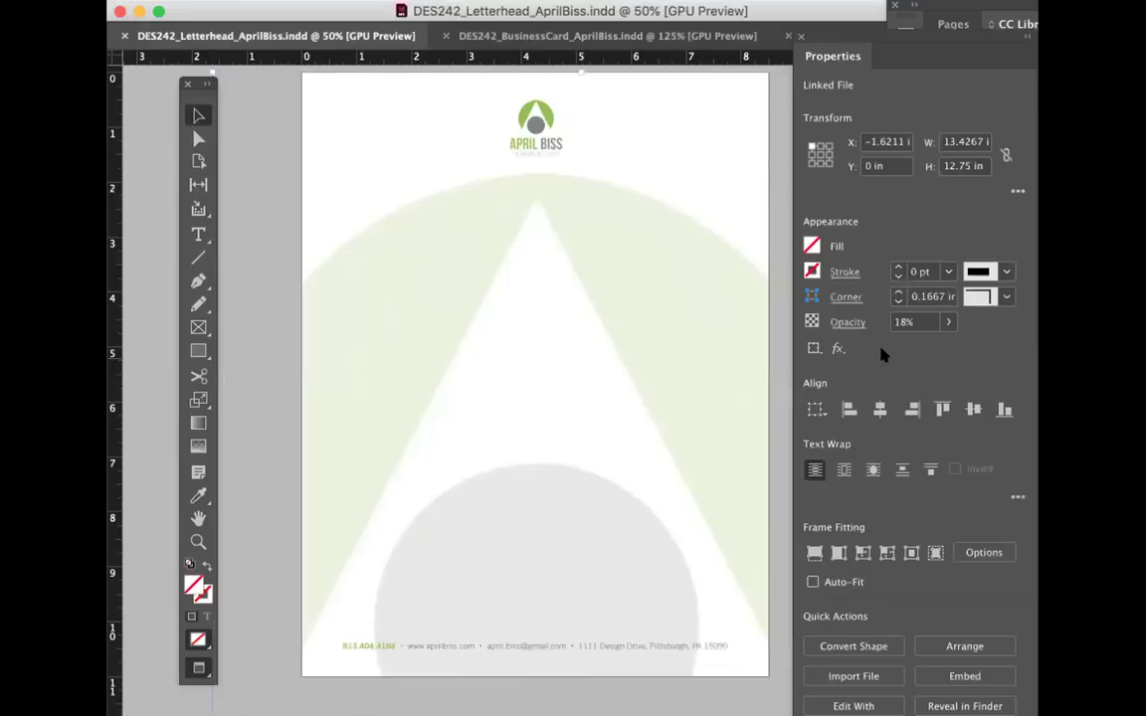
{"action": "left_click", "coordinate": [947, 323]}
{"action": "left_click_drag", "start_coordinate": [865, 346], "coordinate": [856, 347]}
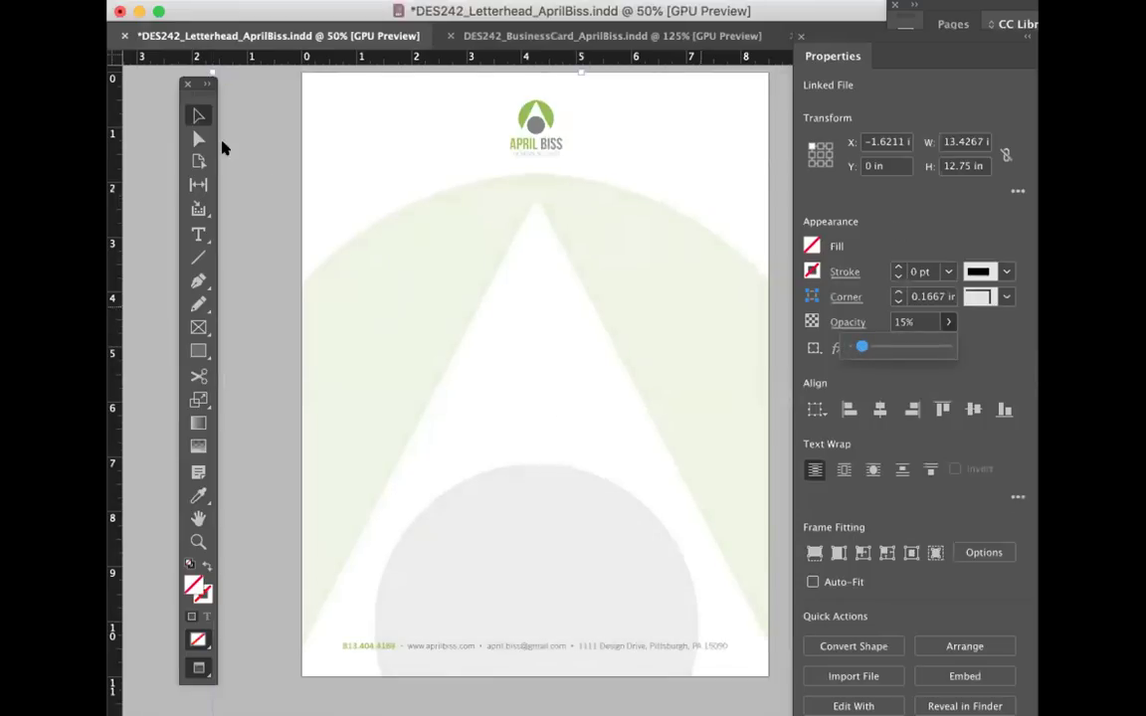
{"action": "key", "text": "Return"}
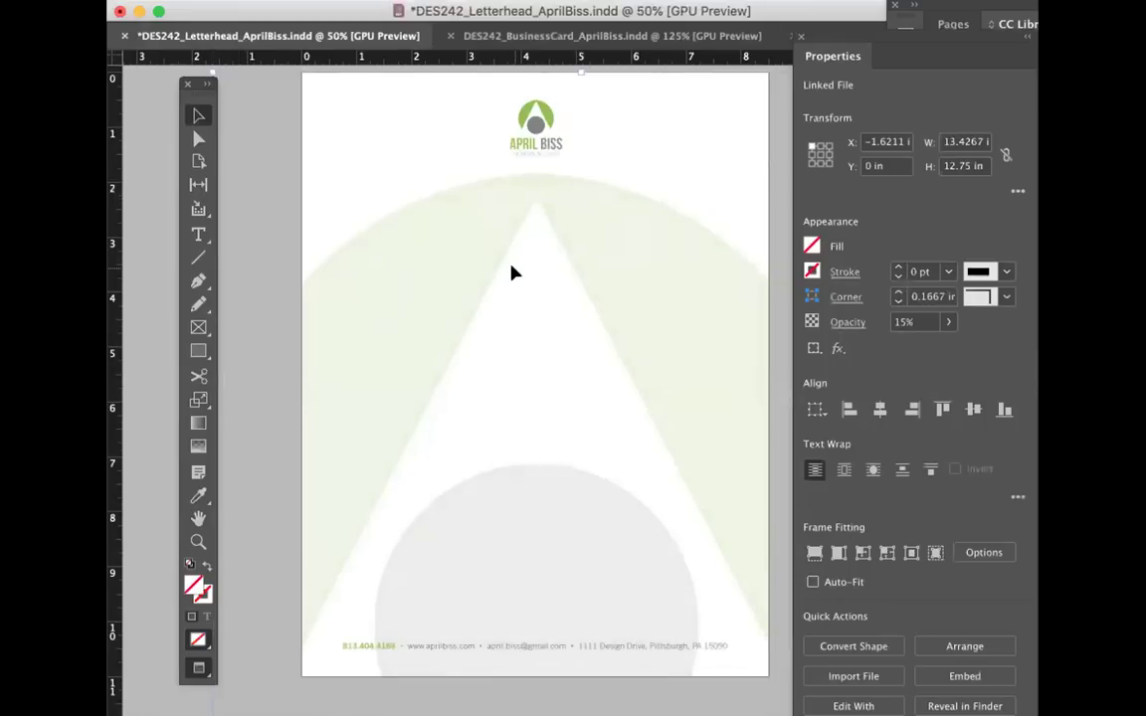
{"action": "key", "text": "super+s"}
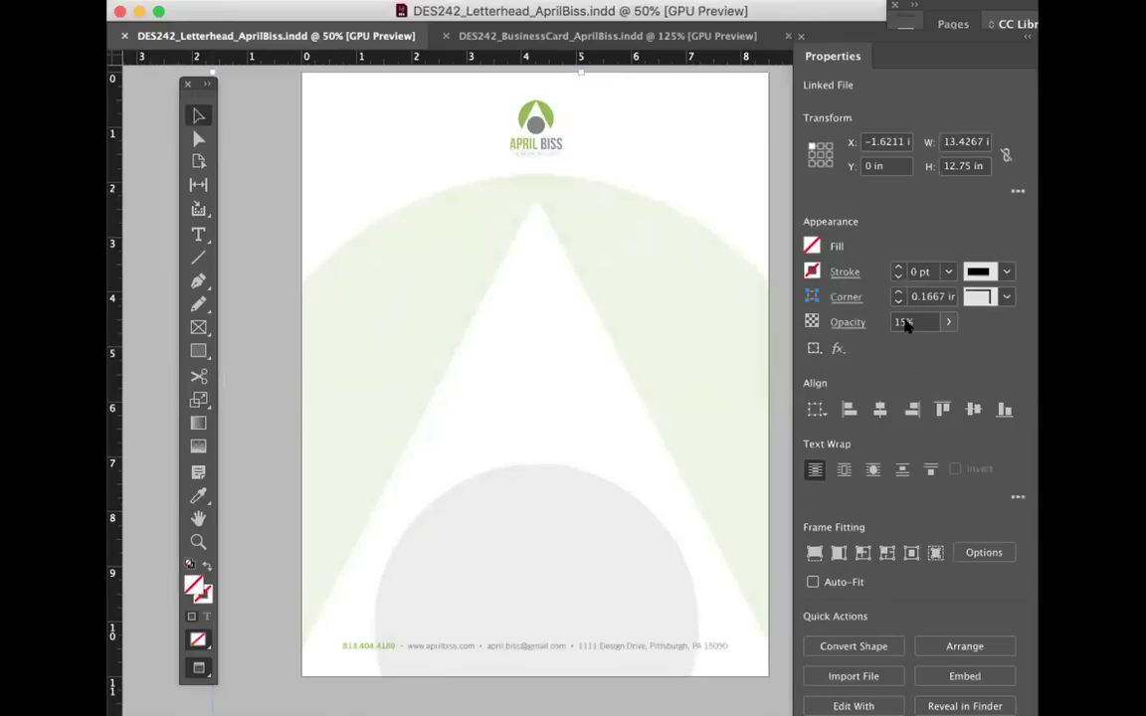
{"action": "left_click", "coordinate": [581, 401]}
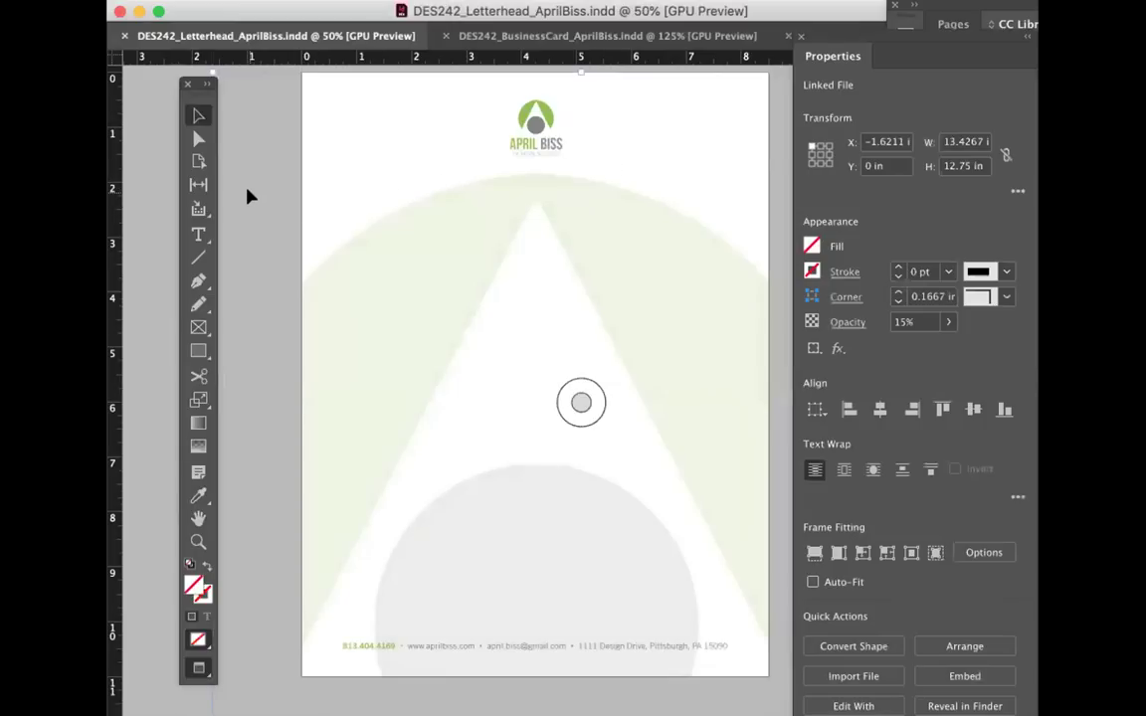
{"action": "left_click", "coordinate": [166, 174]}
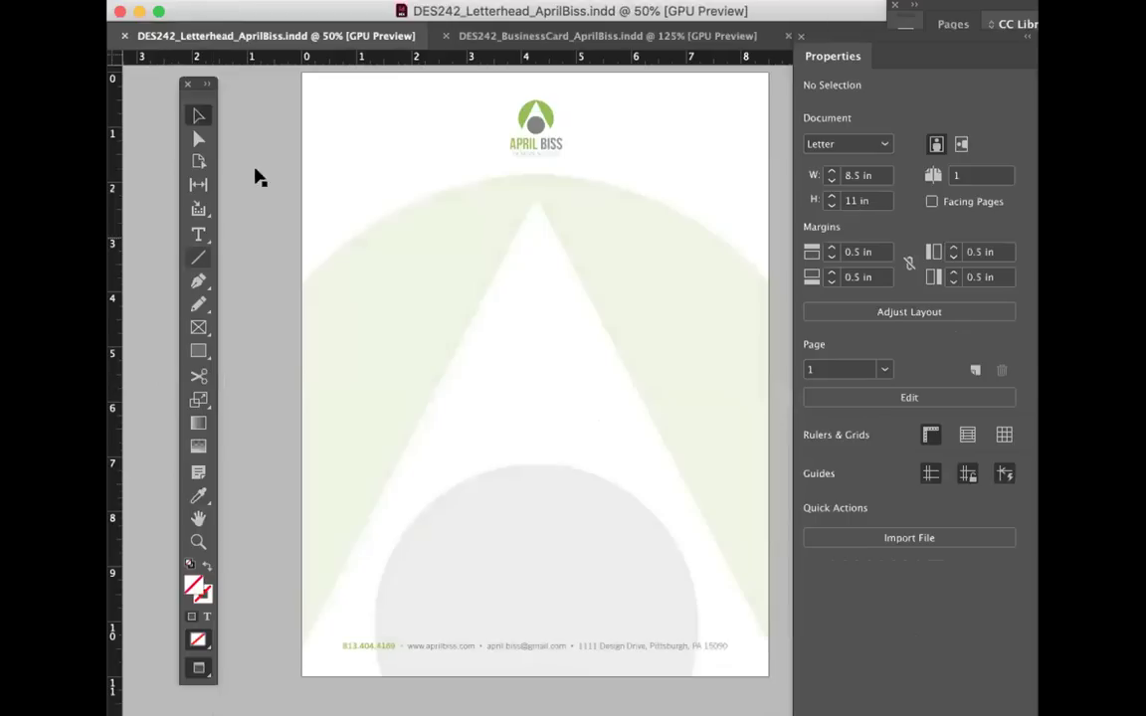
Step: Compare the front of the business card with the letterhead for consistent logo and faded icon treatment
{"action": "left_click", "coordinate": [516, 33]}
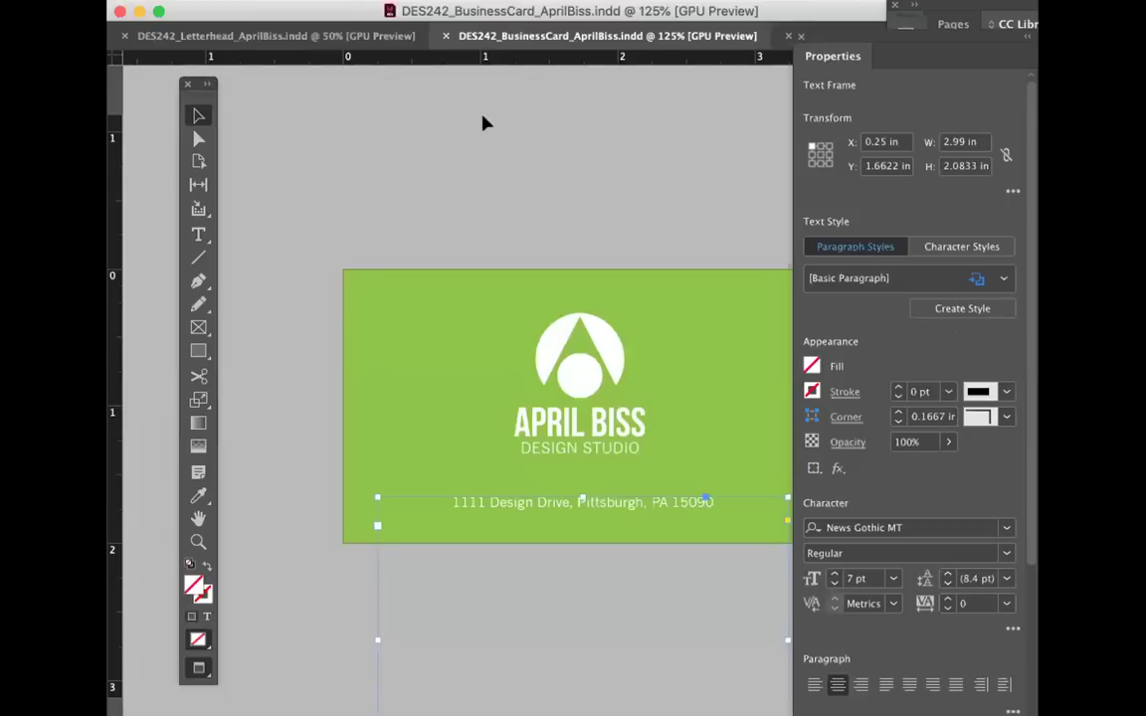
{"action": "scroll", "coordinate": [474, 177], "scroll_direction": "left", "scroll_amount": 3}
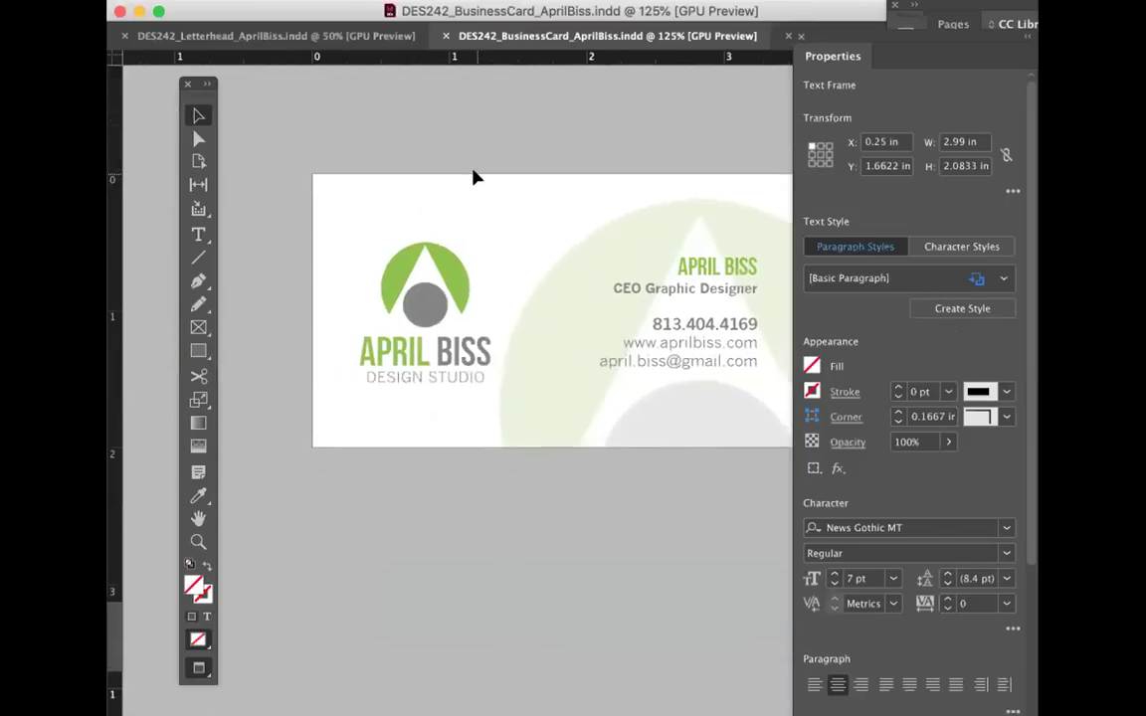
{"action": "left_click", "coordinate": [359, 36]}
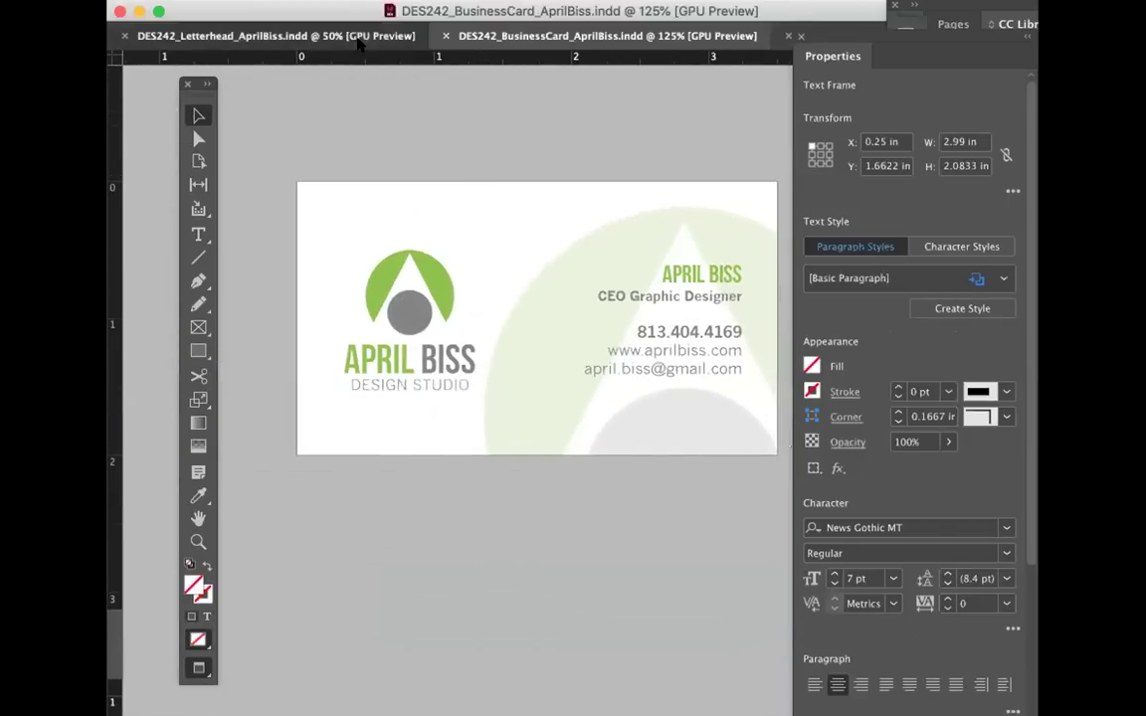
{"action": "left_click", "coordinate": [563, 38]}
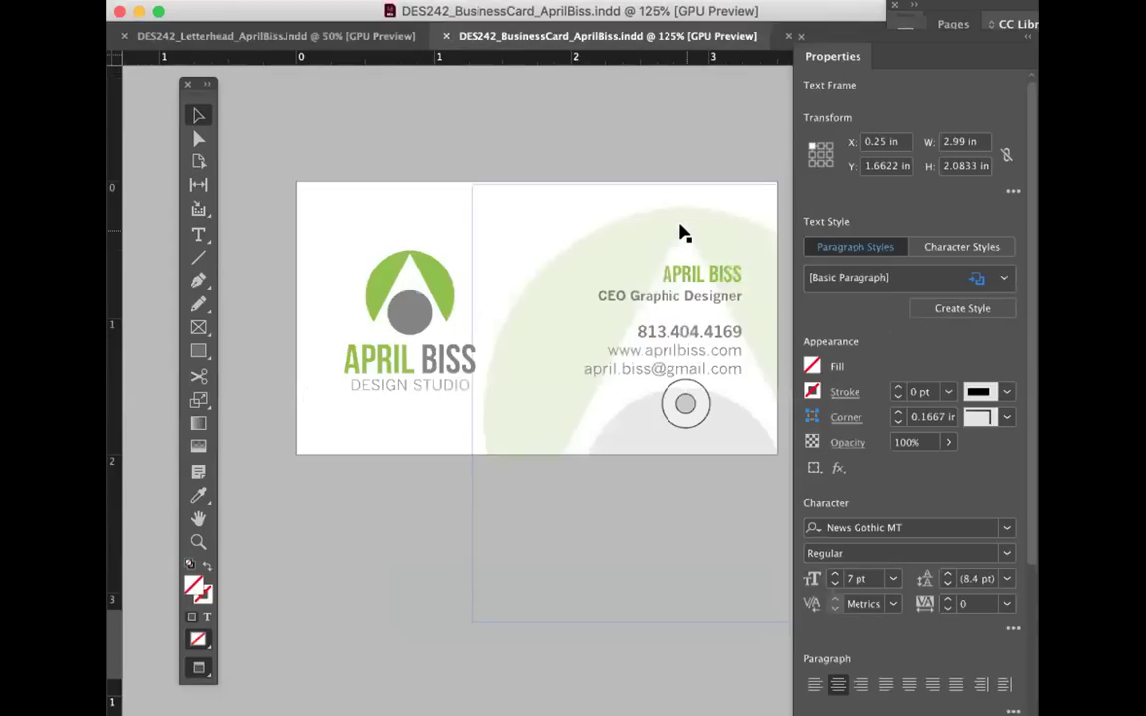
{"action": "left_click", "coordinate": [376, 37]}
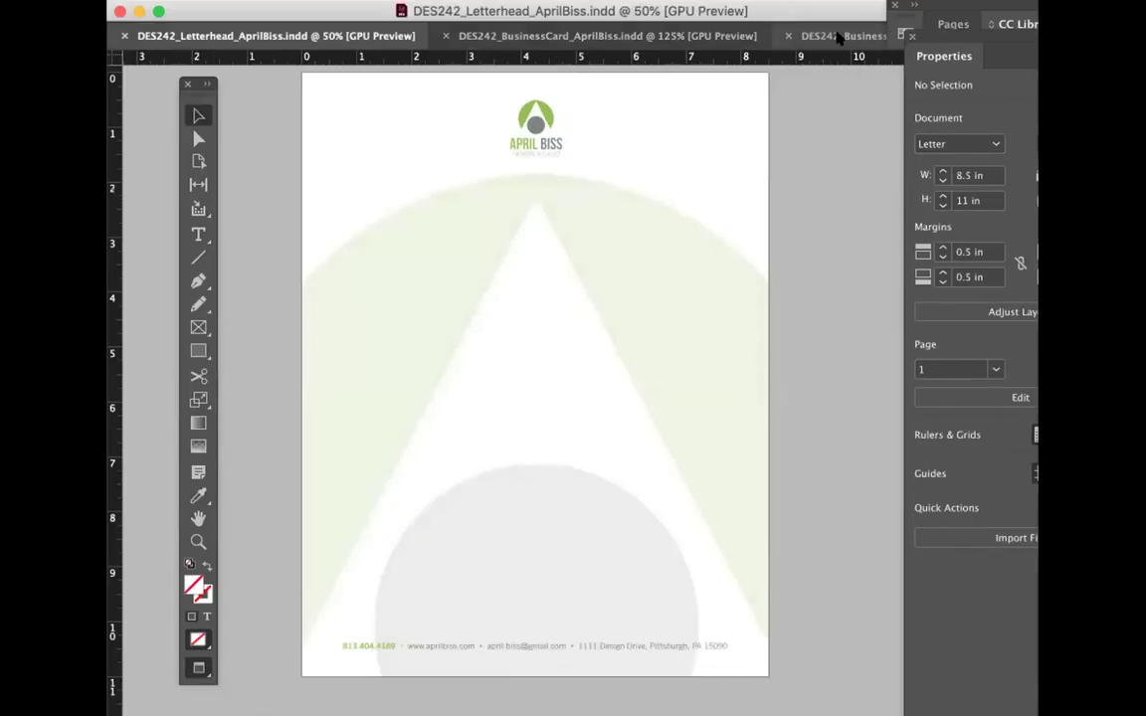
Step: Switch to the blank envelope document and draw an unfilled rectangle from its upper-left bleed corner across most of the page
{"action": "left_click", "coordinate": [839, 37]}
{"action": "left_click_drag", "start_coordinate": [193, 86], "coordinate": [136, 93]}
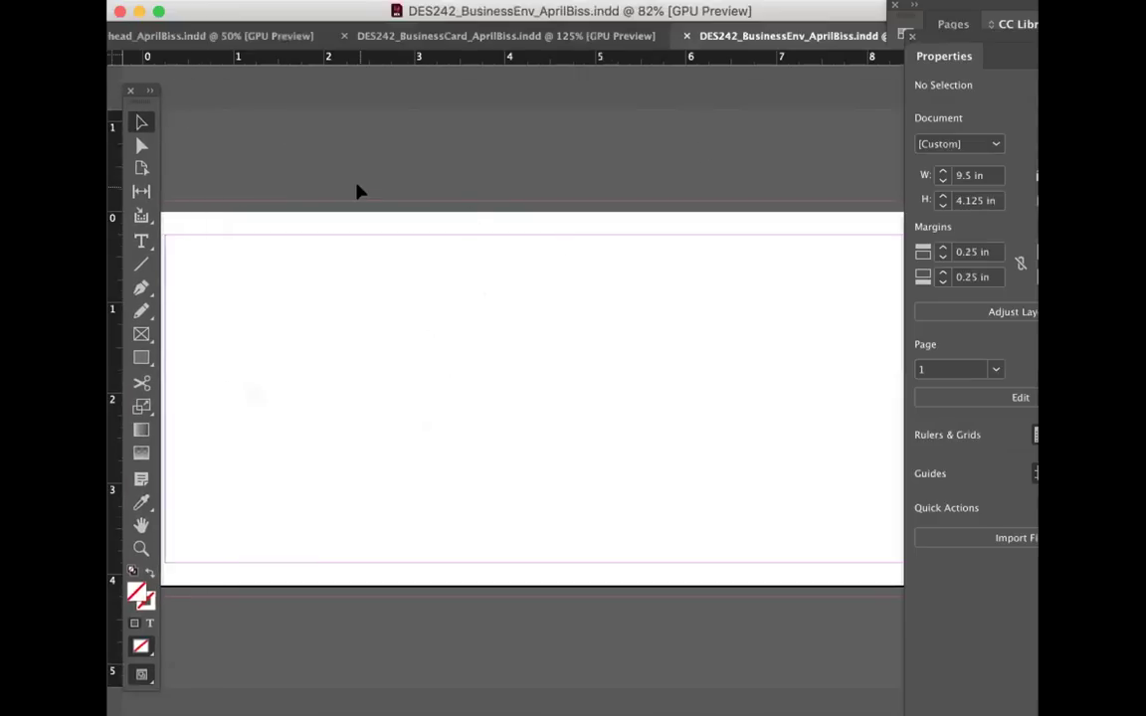
{"action": "key", "text": "super+minus"}
{"action": "scroll", "coordinate": [535, 323], "scroll_direction": "left", "scroll_amount": 5}
{"action": "scroll", "coordinate": [536, 324], "scroll_direction": "right", "scroll_amount": 4}
{"action": "scroll", "coordinate": [535, 324], "scroll_direction": "left", "scroll_amount": 3}
{"action": "scroll", "coordinate": [546, 324], "scroll_direction": "right", "scroll_amount": 1}
{"action": "left_click", "coordinate": [141, 357]}
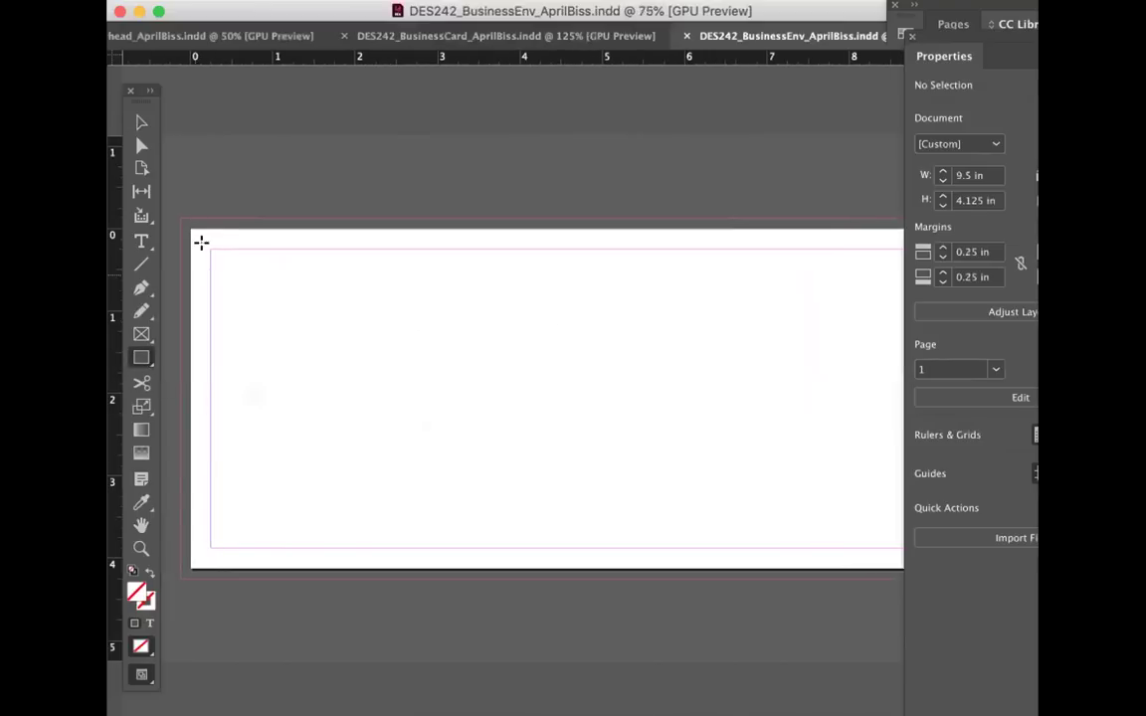
{"action": "left_click", "coordinate": [188, 218]}
{"action": "left_click", "coordinate": [771, 343]}
{"action": "left_click_drag", "start_coordinate": [194, 216], "coordinate": [891, 533]}
{"action": "scroll", "coordinate": [890, 534], "scroll_direction": "right", "scroll_amount": 4}
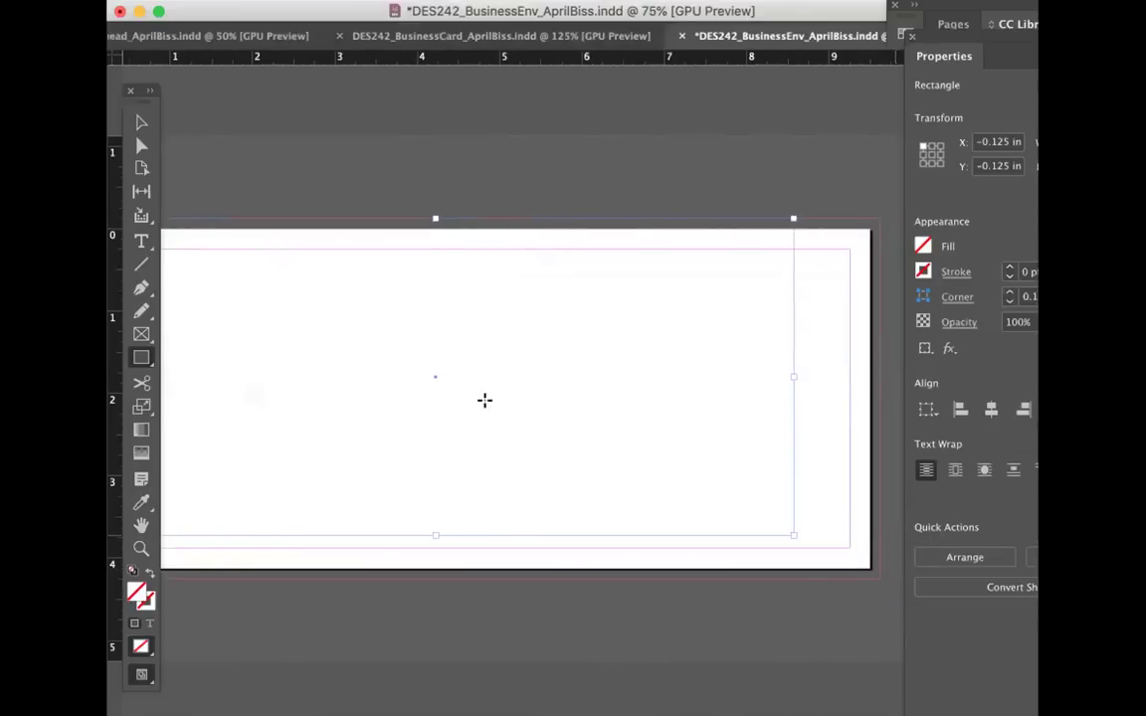
Step: Extend the rectangle's lower-right corner to the bleed corner so it covers the whole envelope
{"action": "left_click", "coordinate": [141, 123]}
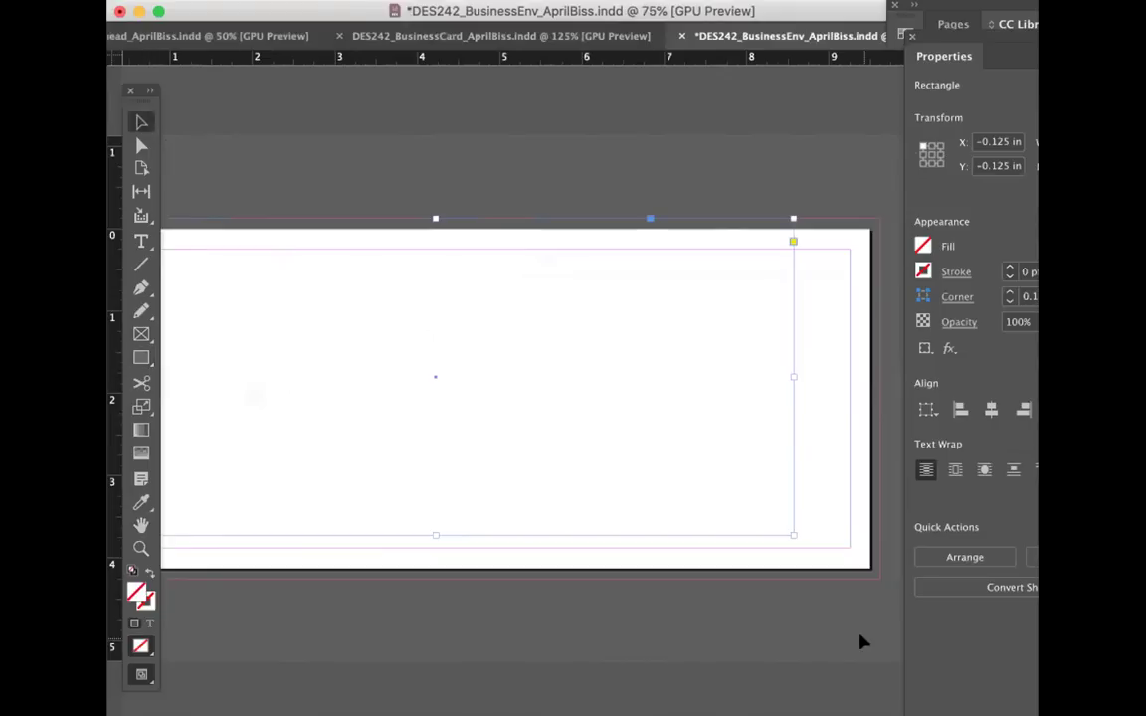
{"action": "left_click_drag", "start_coordinate": [793, 535], "coordinate": [880, 578]}
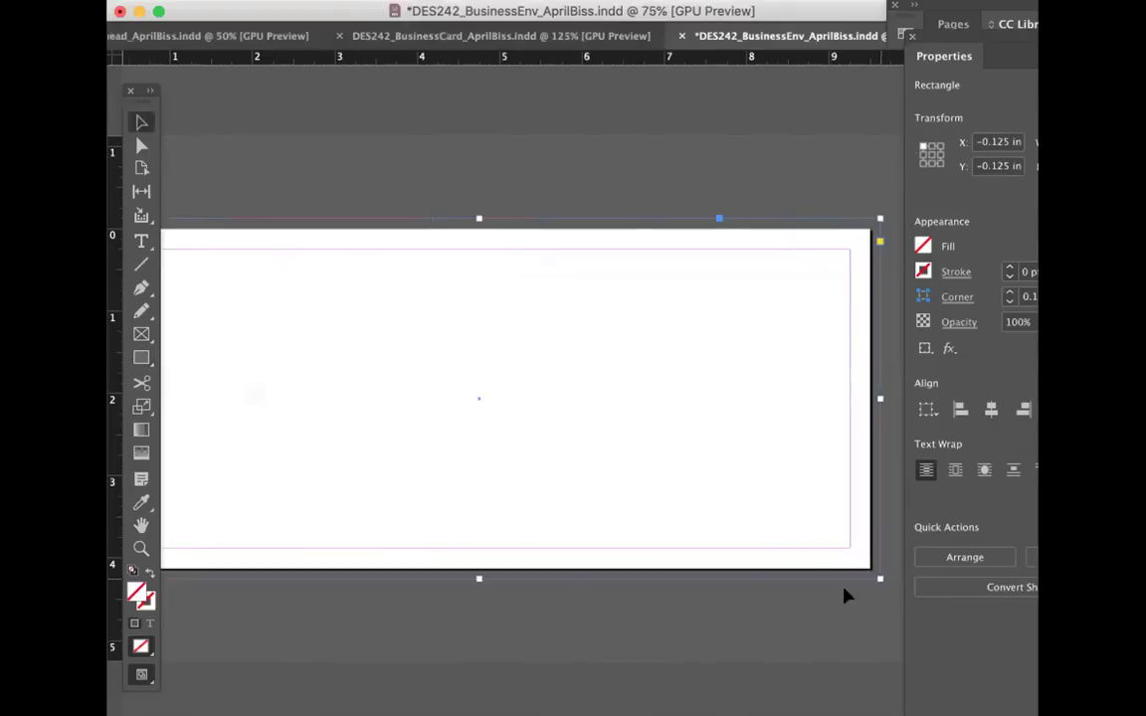
{"action": "scroll", "coordinate": [762, 612], "scroll_direction": "left", "scroll_amount": 5}
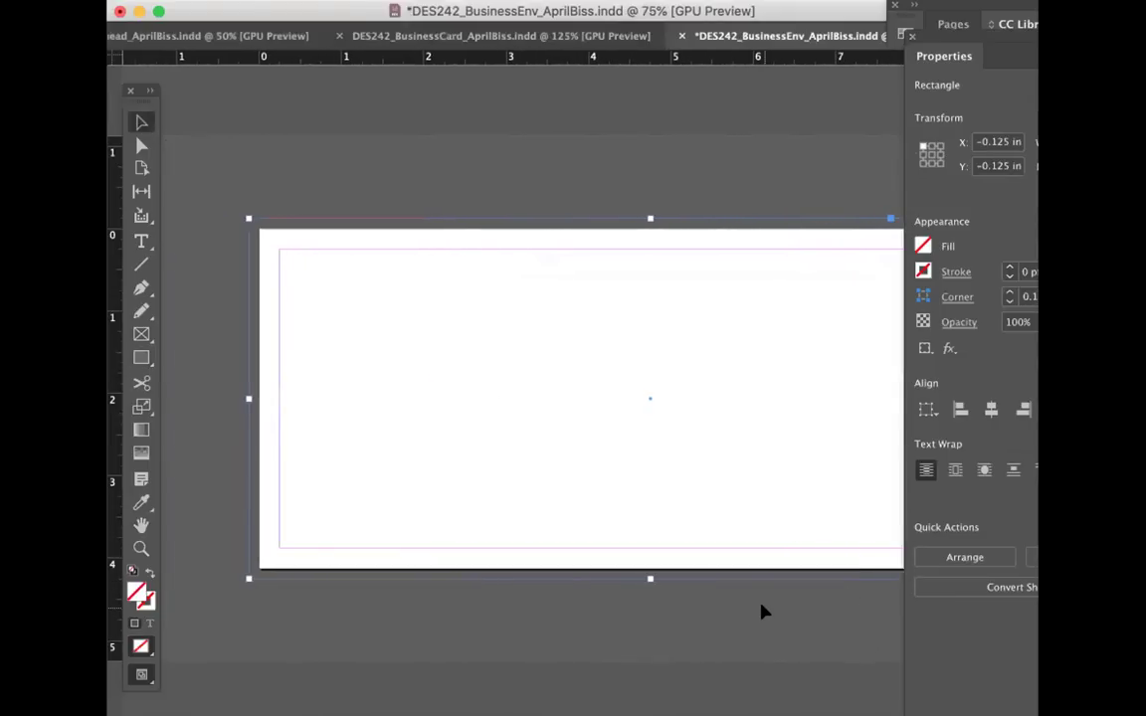
Step: Copy the logo and the faded icon from the front of the business card and paste them into the envelope
{"action": "left_click", "coordinate": [453, 37]}
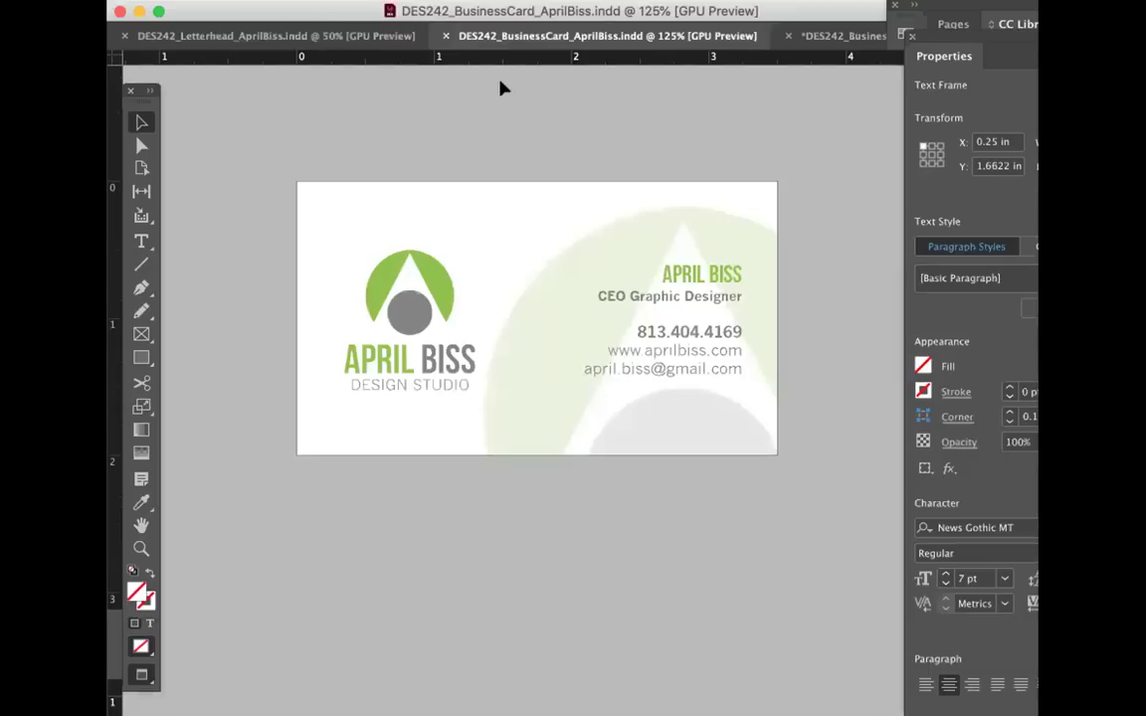
{"action": "left_click", "coordinate": [449, 287]}
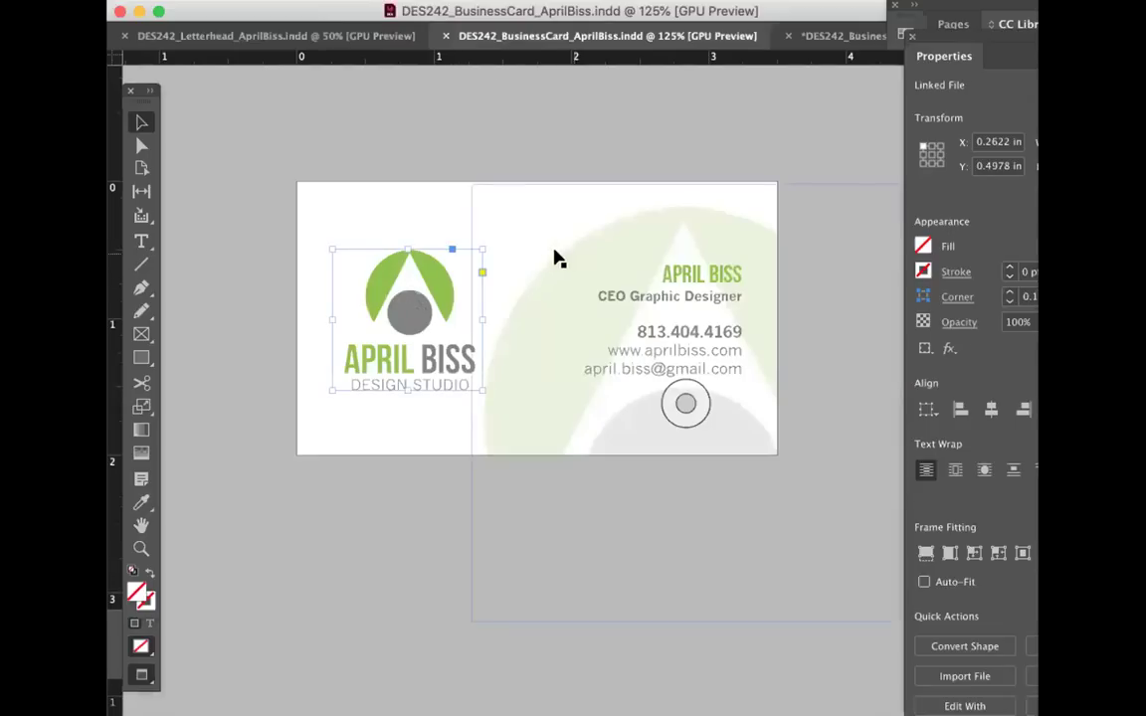
{"action": "left_click_drag", "start_coordinate": [669, 237], "coordinate": [474, 338]}
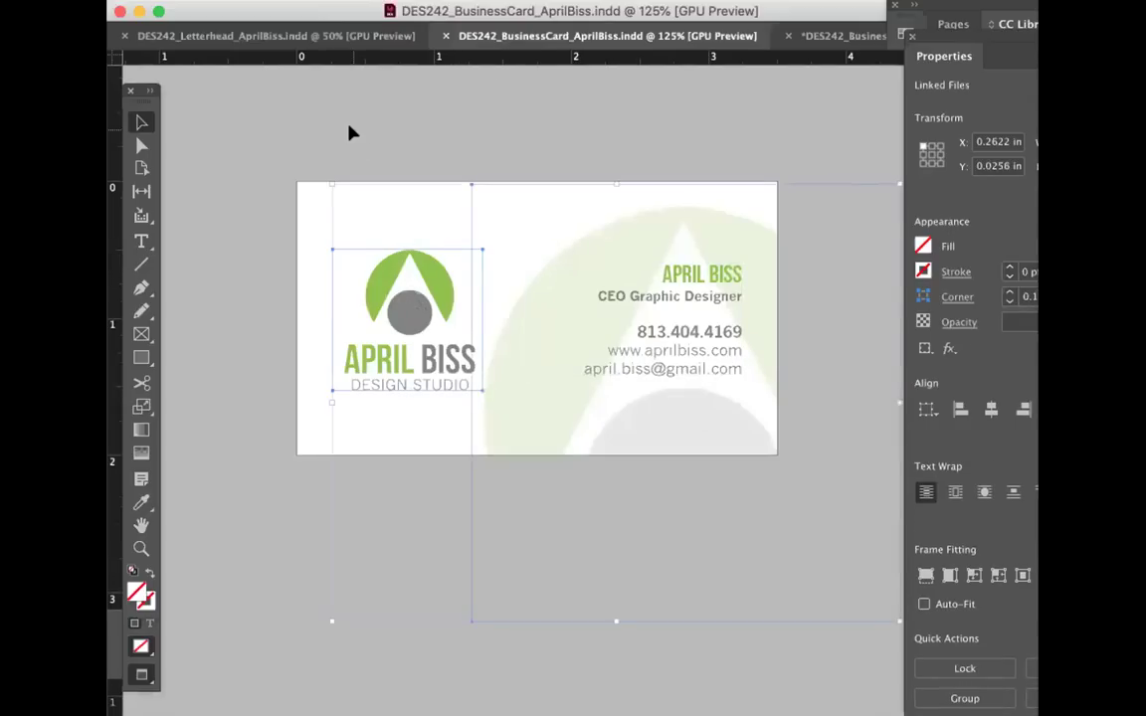
{"action": "left_click", "coordinate": [826, 36]}
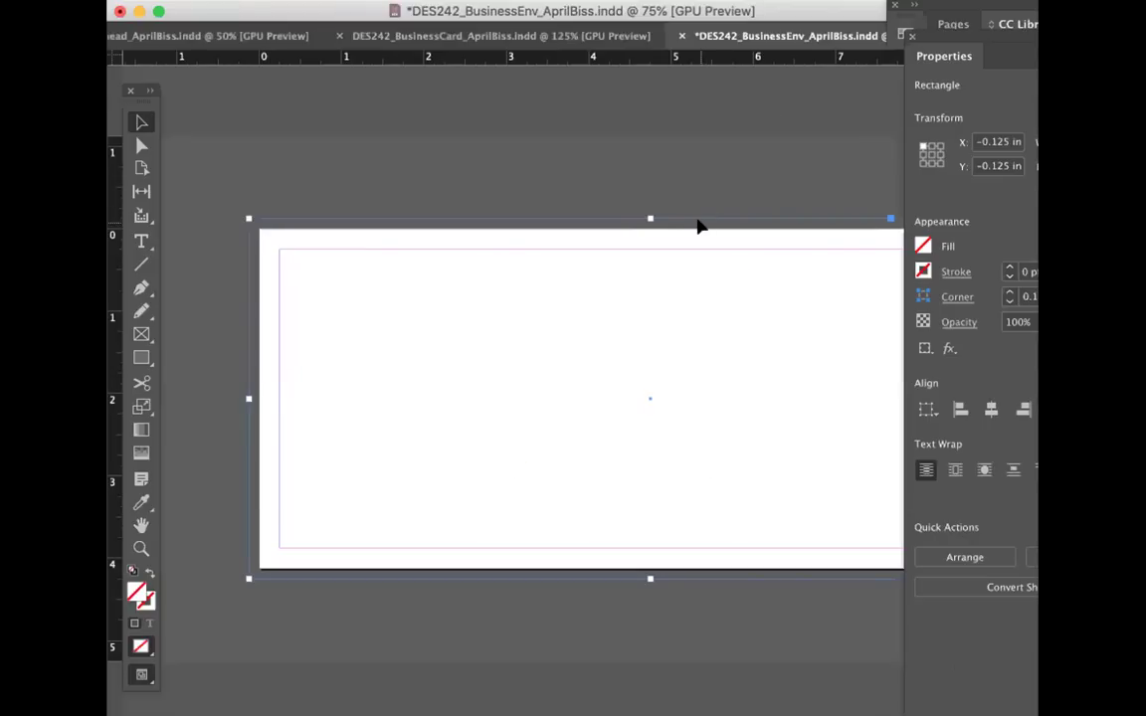
{"action": "key", "text": "super+v"}
{"action": "left_click", "coordinate": [597, 171]}
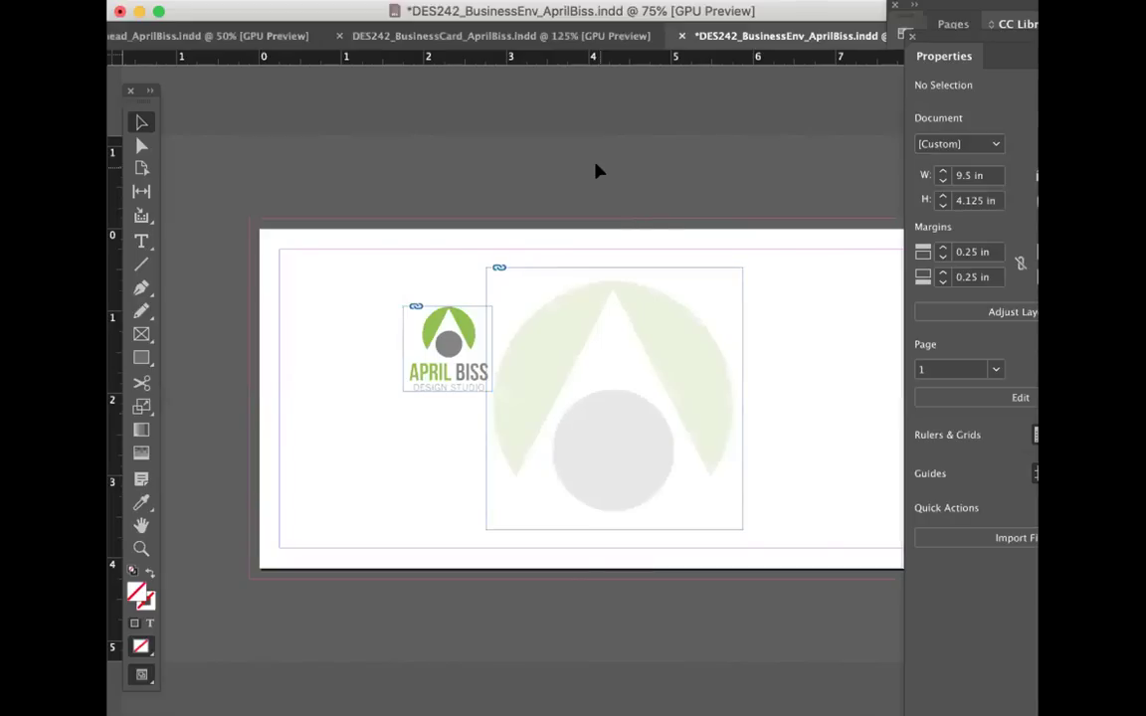
Step: Move the logo into the upper-left corner of the envelope's margins
{"action": "left_click_drag", "start_coordinate": [468, 339], "coordinate": [365, 289]}
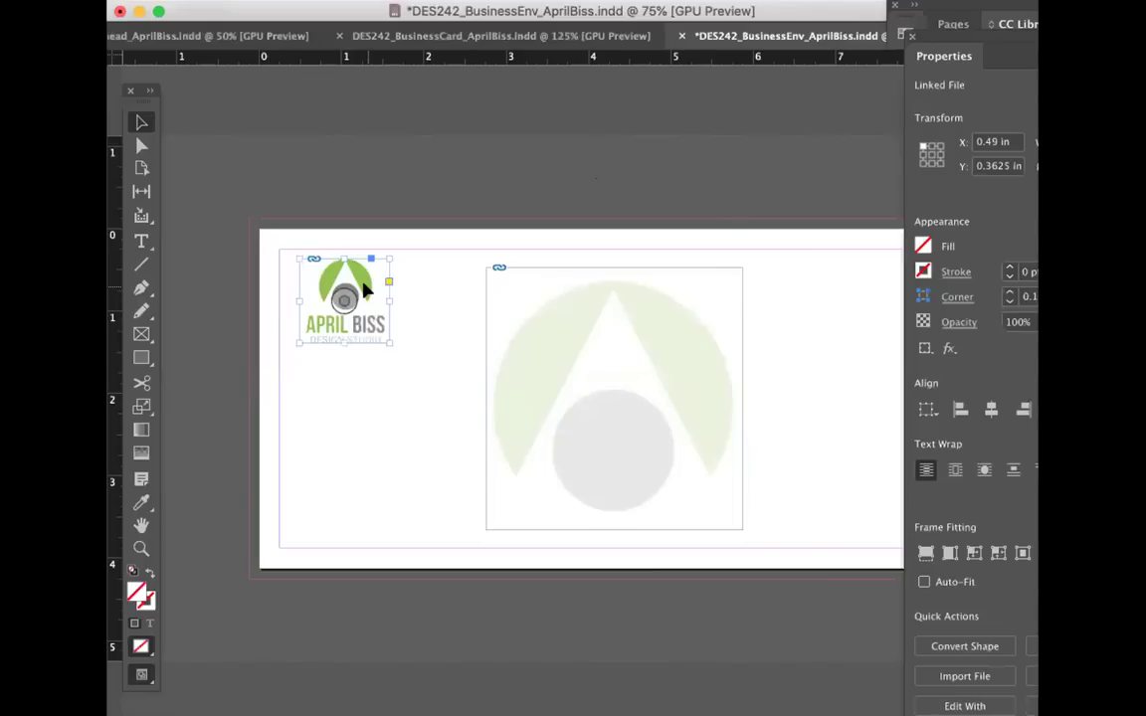
{"action": "left_click_drag", "start_coordinate": [365, 288], "coordinate": [342, 280]}
{"action": "left_click", "coordinate": [438, 228]}
Step: Move the faded icon to about X 0.39 in, Y 1.82 in, below the logo, and scale it to 250%
{"action": "left_click", "coordinate": [654, 368]}
{"action": "left_click_drag", "start_coordinate": [639, 367], "coordinate": [477, 468]}
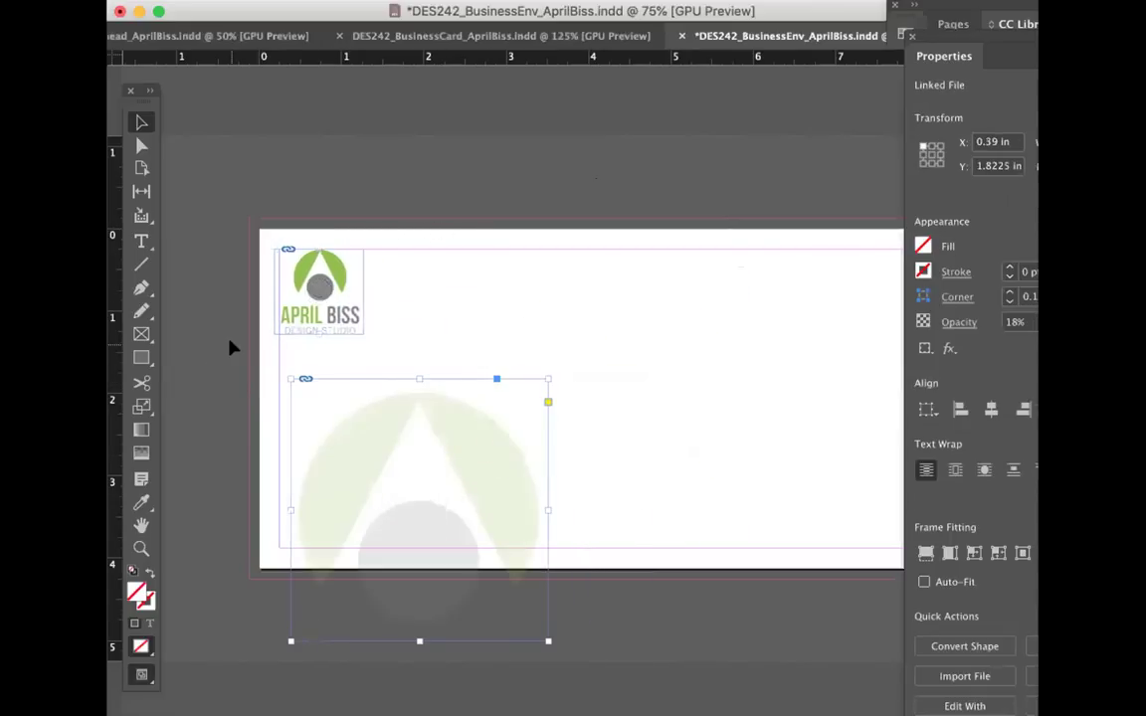
{"action": "double_click", "coordinate": [141, 406]}
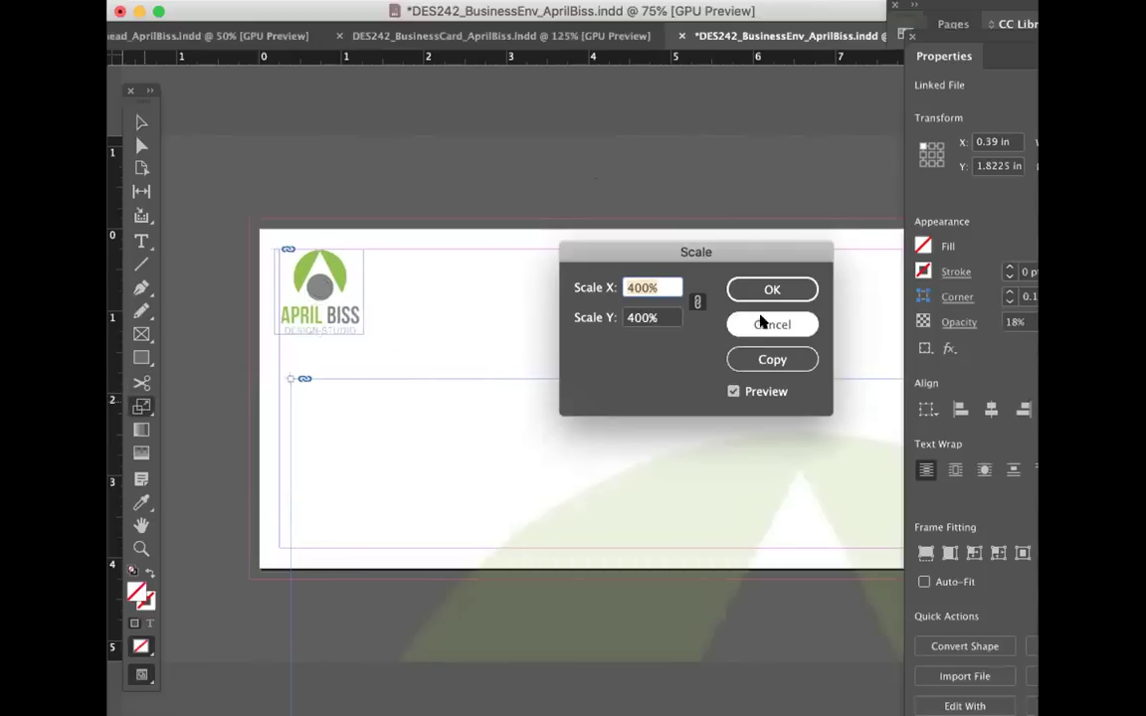
{"action": "type", "text": "2"}
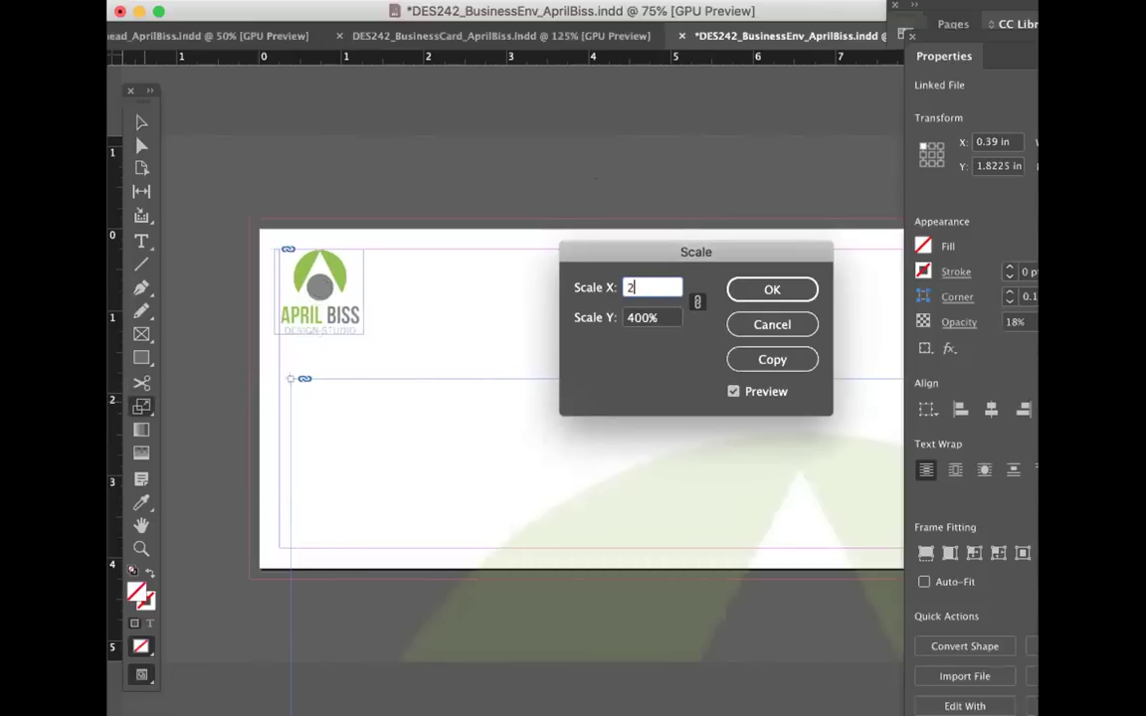
{"action": "type", "text": "50"}
{"action": "key", "text": "Return"}
{"action": "key", "text": "v"}
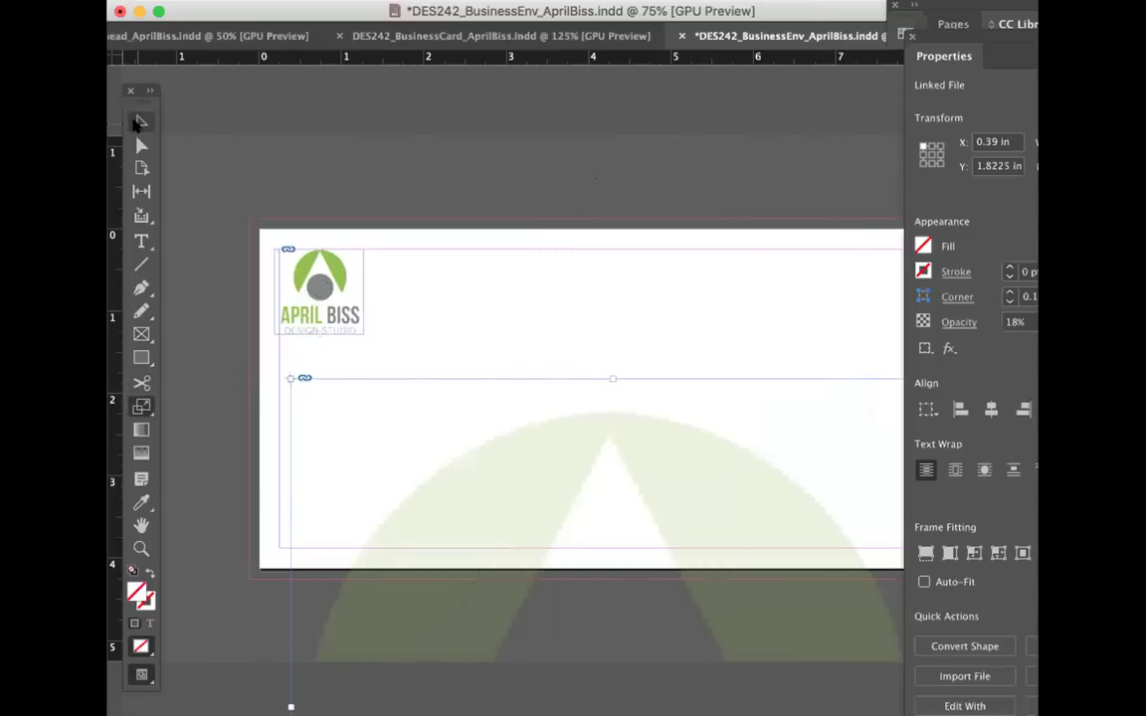
Step: Try placing the enlarged faded icon across the middle of the envelope, and undo the last changes
{"action": "left_click_drag", "start_coordinate": [742, 512], "coordinate": [727, 275]}
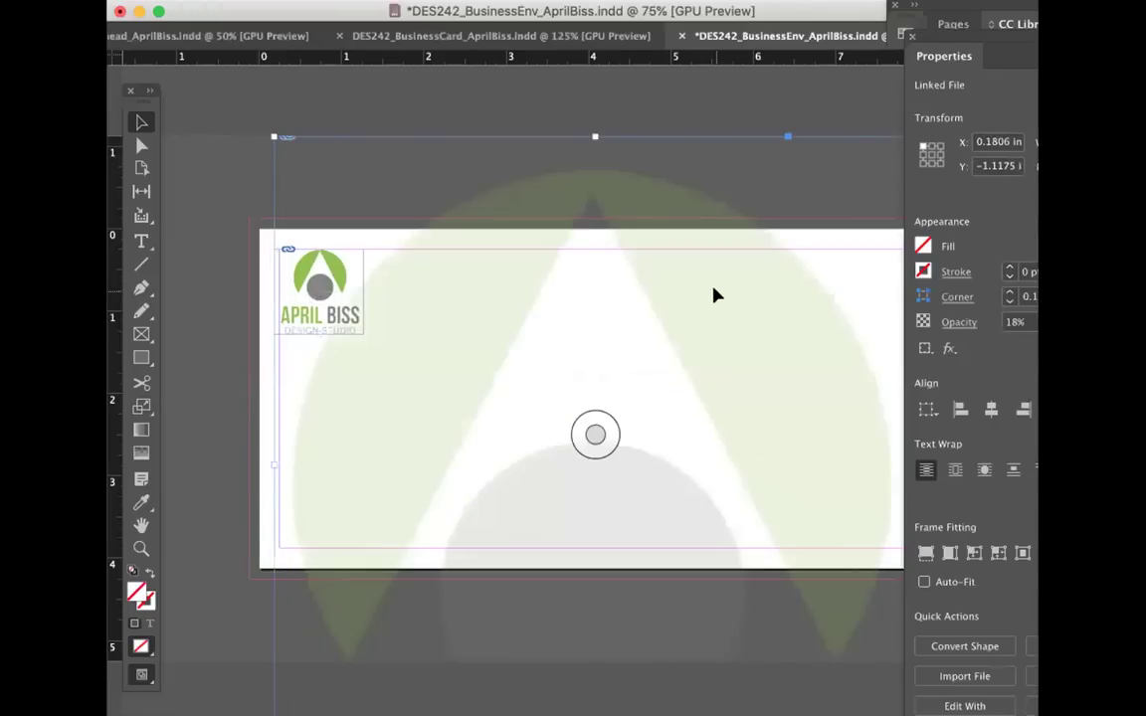
{"action": "left_click_drag", "start_coordinate": [713, 294], "coordinate": [702, 398]}
{"action": "key", "text": "super+z"}
{"action": "key", "text": "super+z"}
{"action": "key", "text": "super+z"}
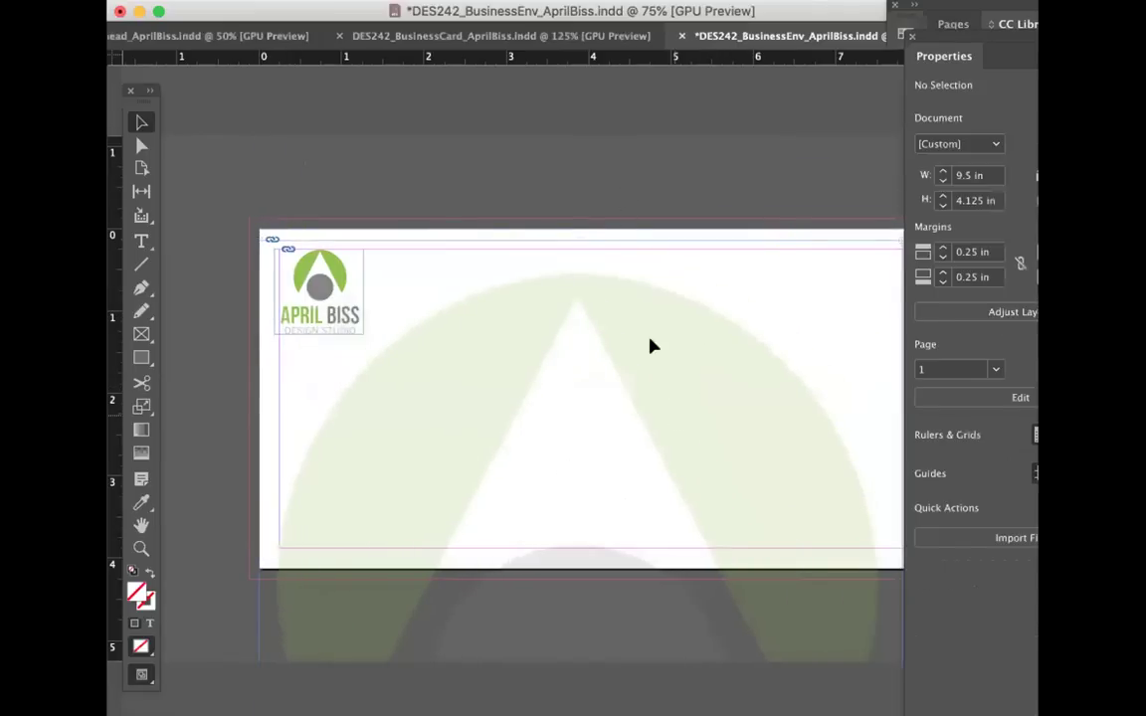
Step: Move the faded icon to about X -1.55 in, Y -1.04 in so it runs off the envelope's left, top and bottom edges
{"action": "left_click_drag", "start_coordinate": [634, 341], "coordinate": [557, 332]}
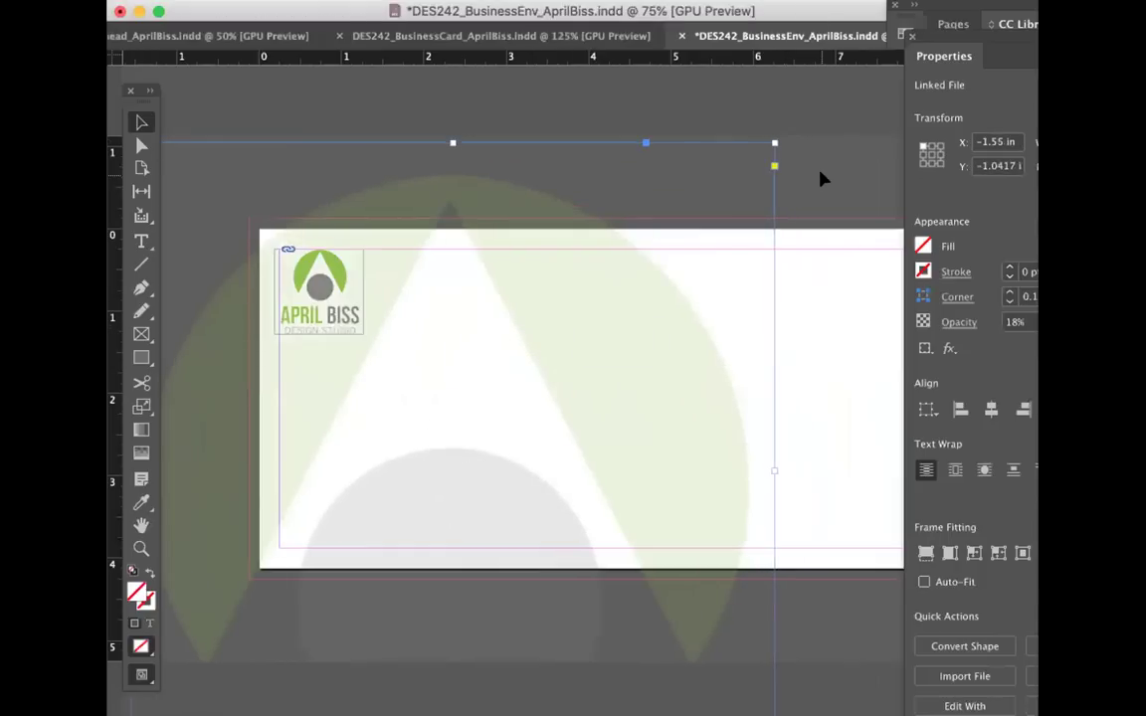
{"action": "left_click", "coordinate": [821, 179]}
{"action": "scroll", "coordinate": [762, 430], "scroll_direction": "right", "scroll_amount": 2}
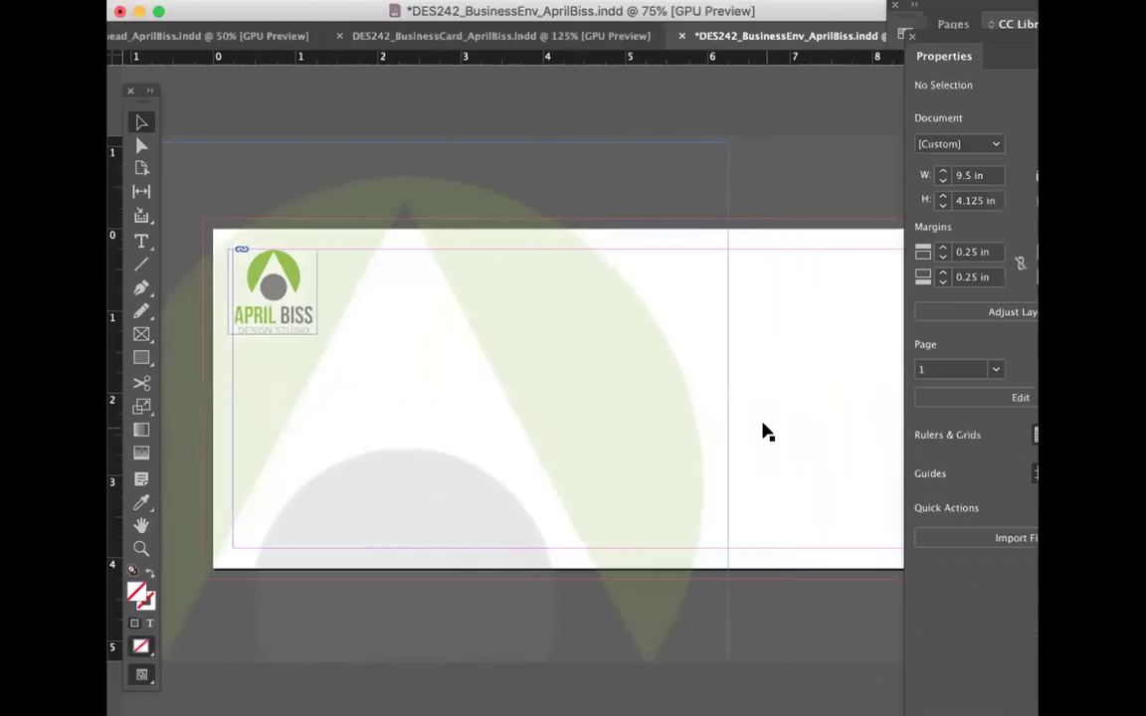
{"action": "key", "text": "super+minus"}
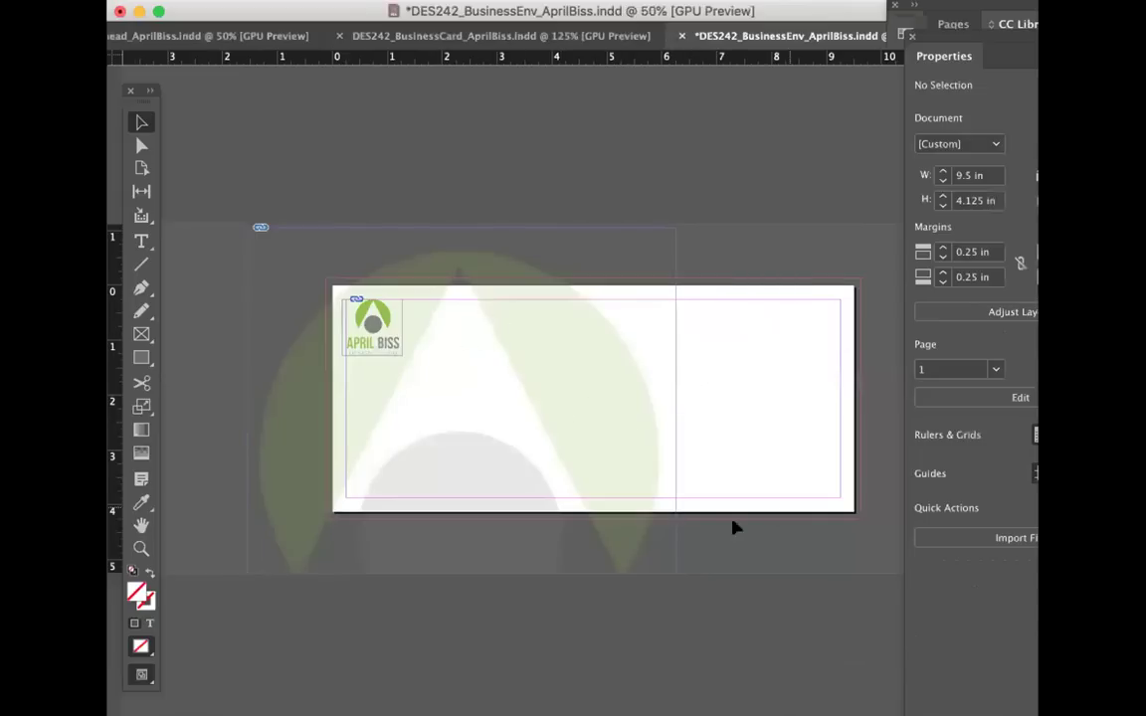
Step: Narrow the faded icon's frame slightly from its right side, and preview the envelope without guides or panels
{"action": "left_click", "coordinate": [618, 619]}
{"action": "left_click_drag", "start_coordinate": [666, 661], "coordinate": [657, 659]}
{"action": "left_click", "coordinate": [716, 575]}
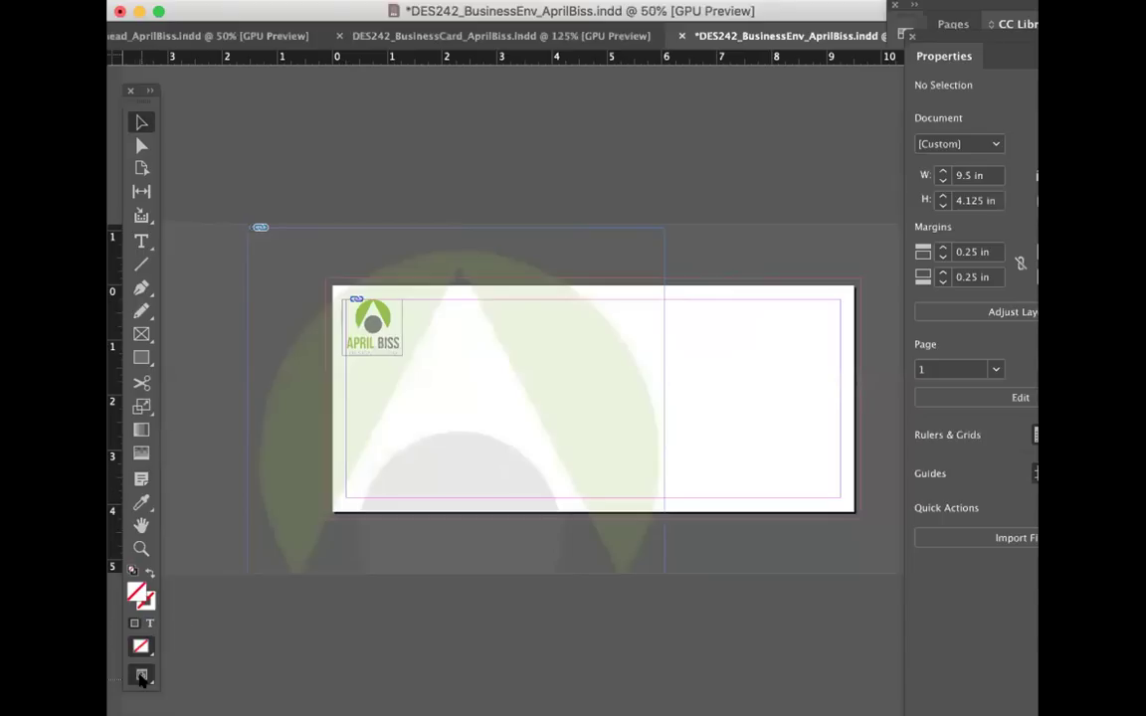
{"action": "left_click_drag", "start_coordinate": [157, 663], "coordinate": [187, 593]}
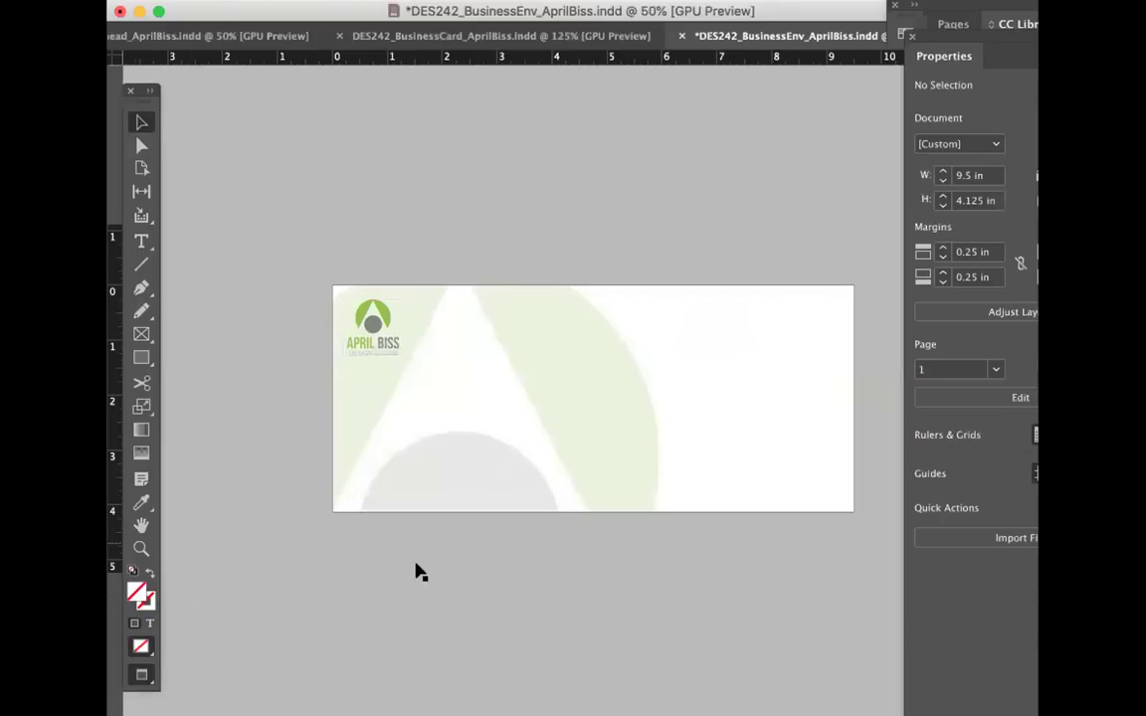
{"action": "key", "text": "Tab"}
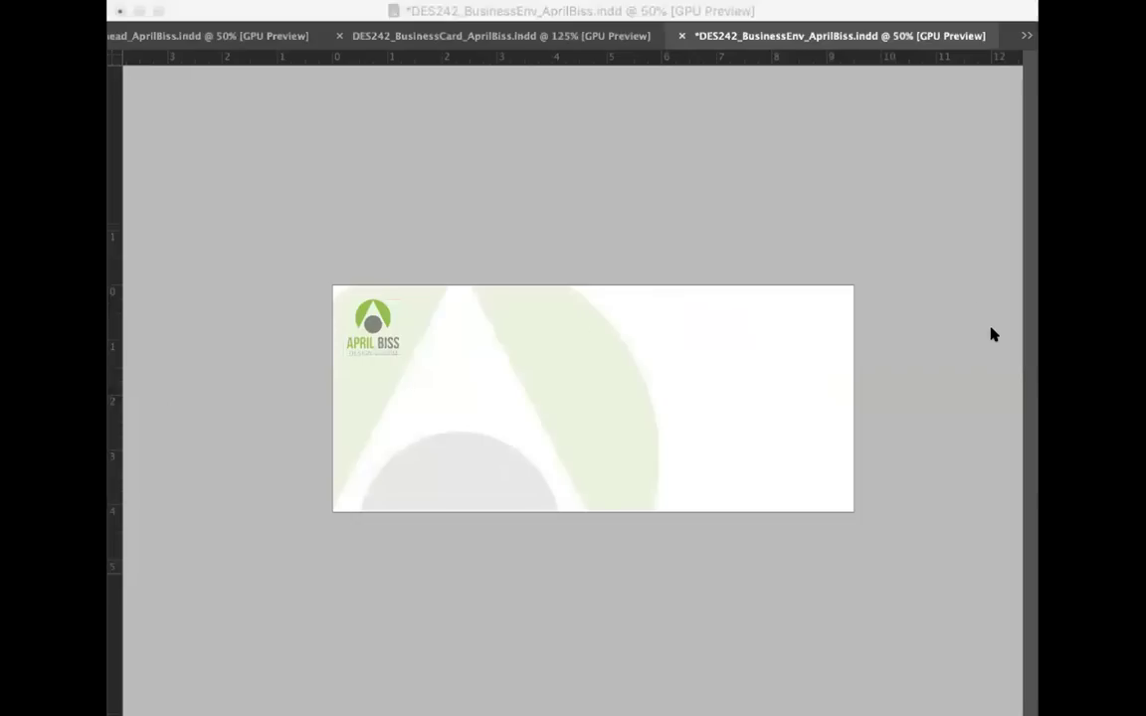
Step: Bring the panels back and copy the mailing address from the end of the letterhead's footer line
{"action": "key", "text": "Tab"}
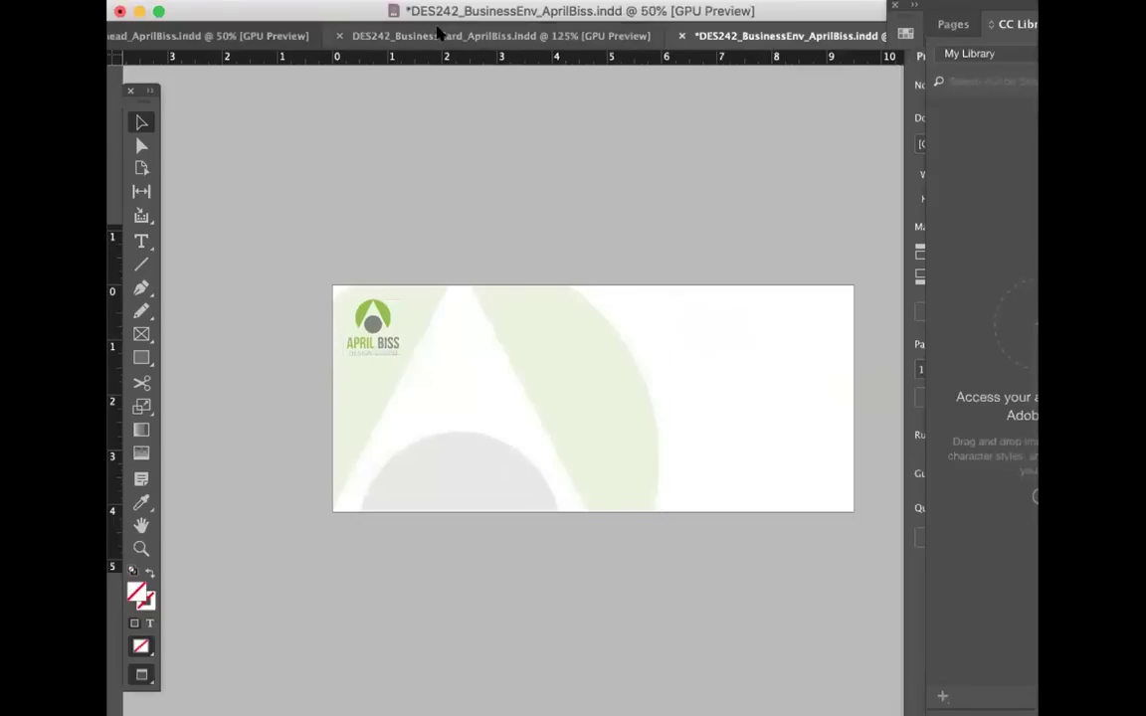
{"action": "left_click", "coordinate": [498, 35]}
{"action": "left_click", "coordinate": [140, 241]}
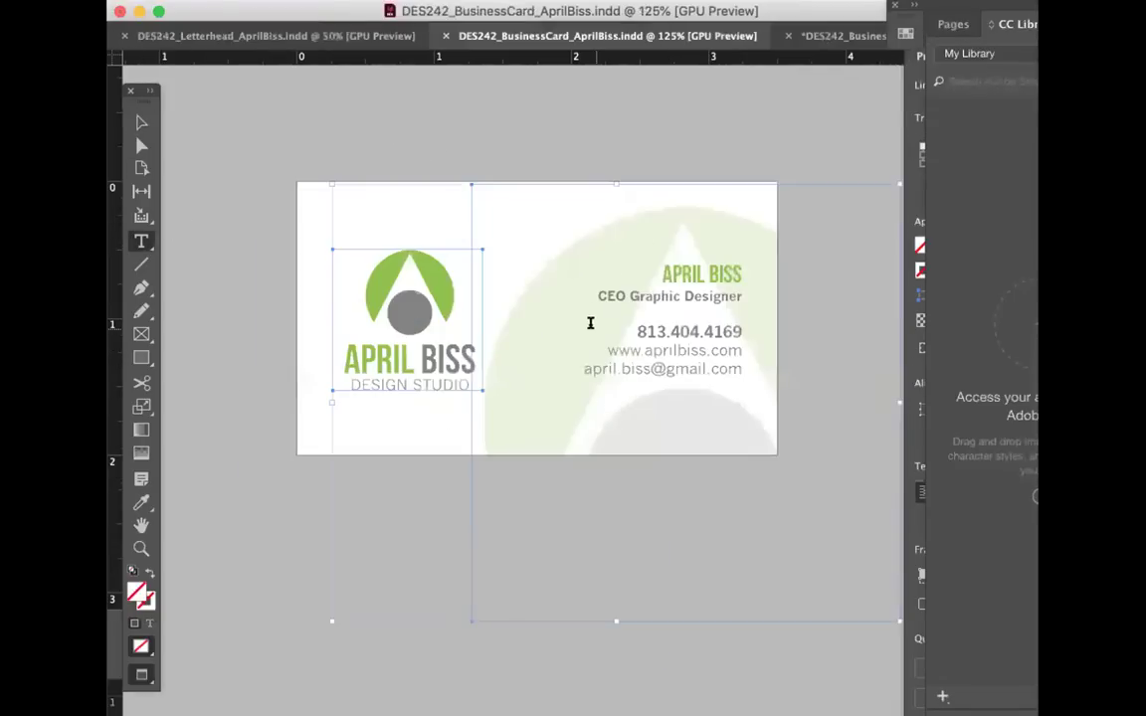
{"action": "left_click", "coordinate": [329, 38]}
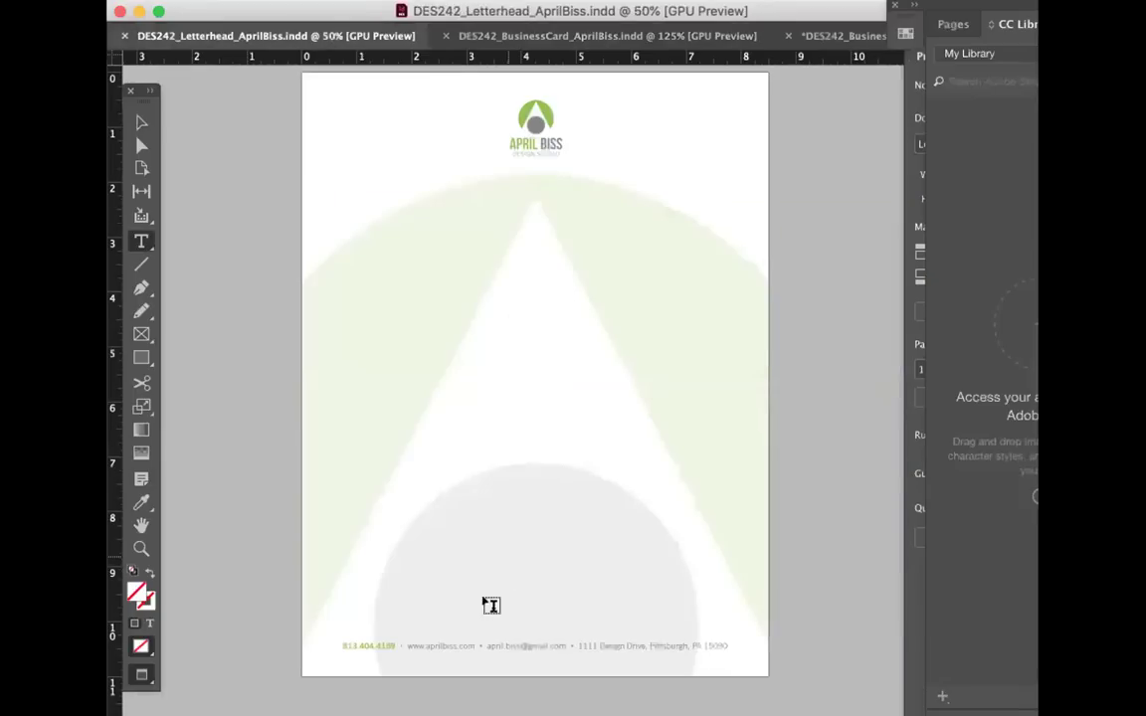
{"action": "left_click_drag", "start_coordinate": [581, 646], "coordinate": [767, 645]}
{"action": "key", "text": "super+c"}
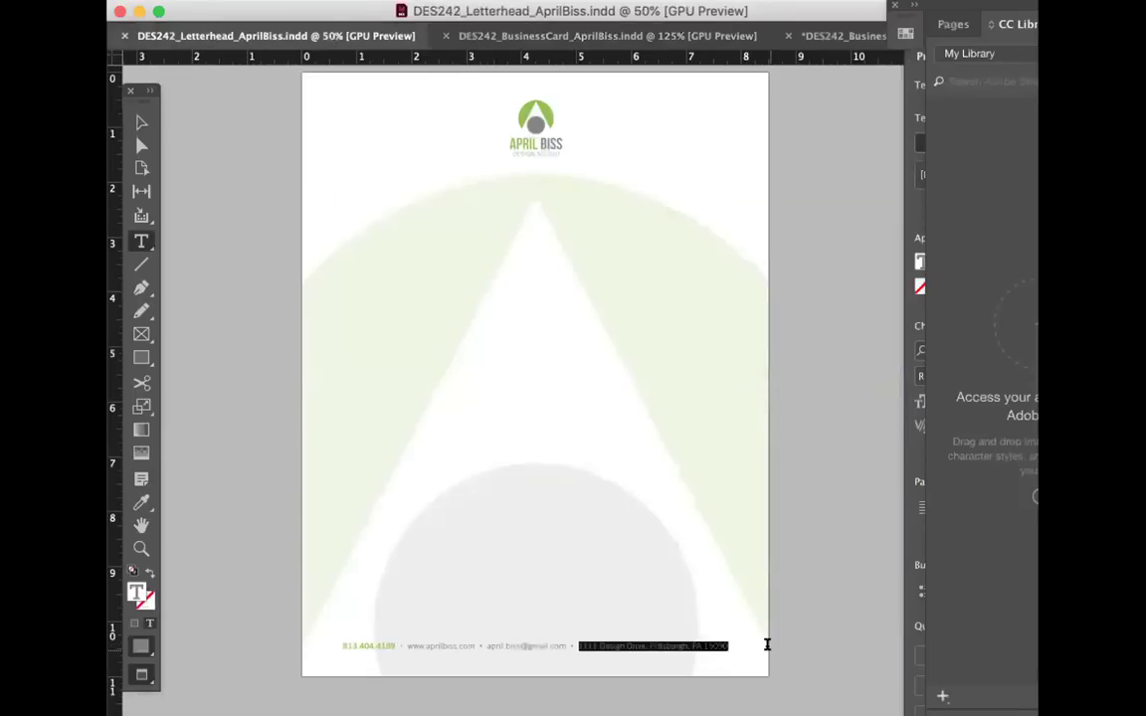
Step: Paste the copied mailing address onto the business envelope and move its text frame below the logo
{"action": "left_click", "coordinate": [841, 38]}
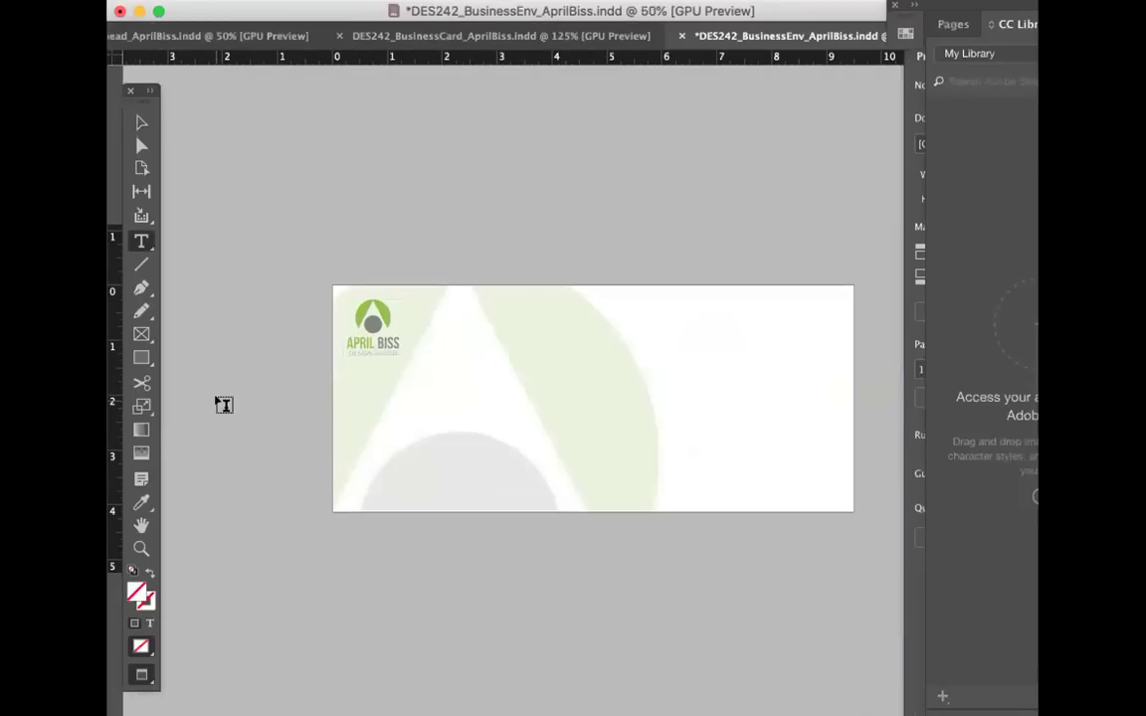
{"action": "left_click", "coordinate": [141, 549]}
{"action": "left_click", "coordinate": [386, 362]}
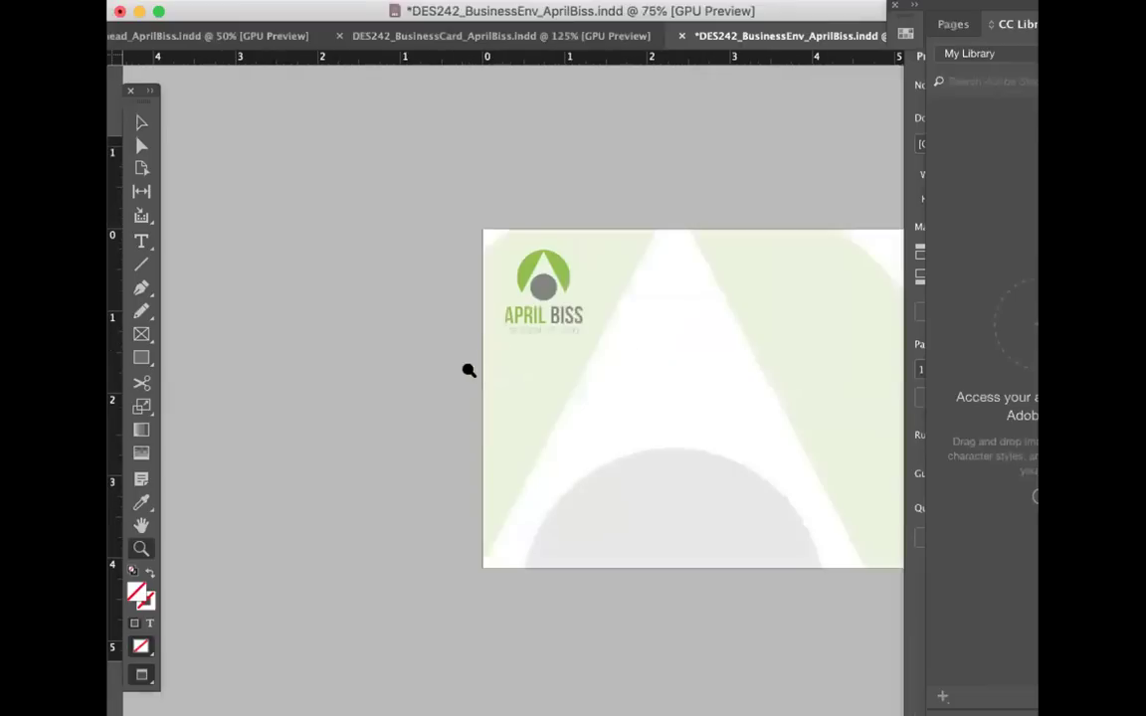
{"action": "left_click", "coordinate": [567, 324]}
{"action": "left_click", "coordinate": [568, 324]}
{"action": "left_click", "coordinate": [568, 324]}
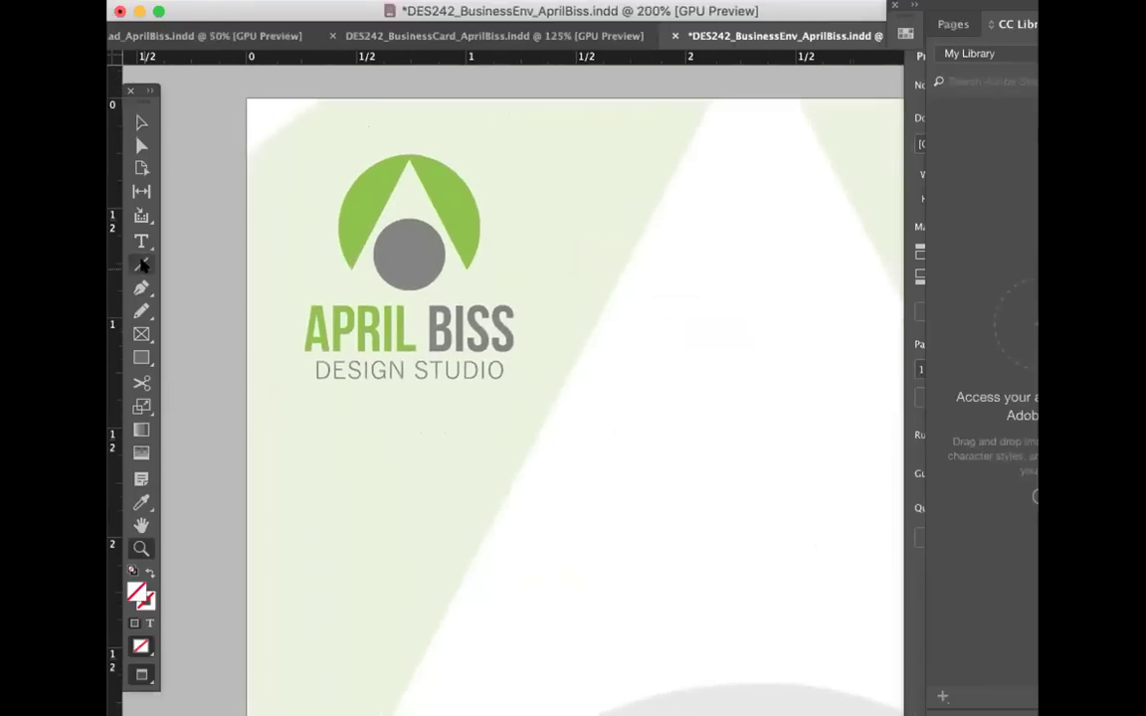
{"action": "left_click", "coordinate": [141, 240]}
{"action": "key", "text": "super+v"}
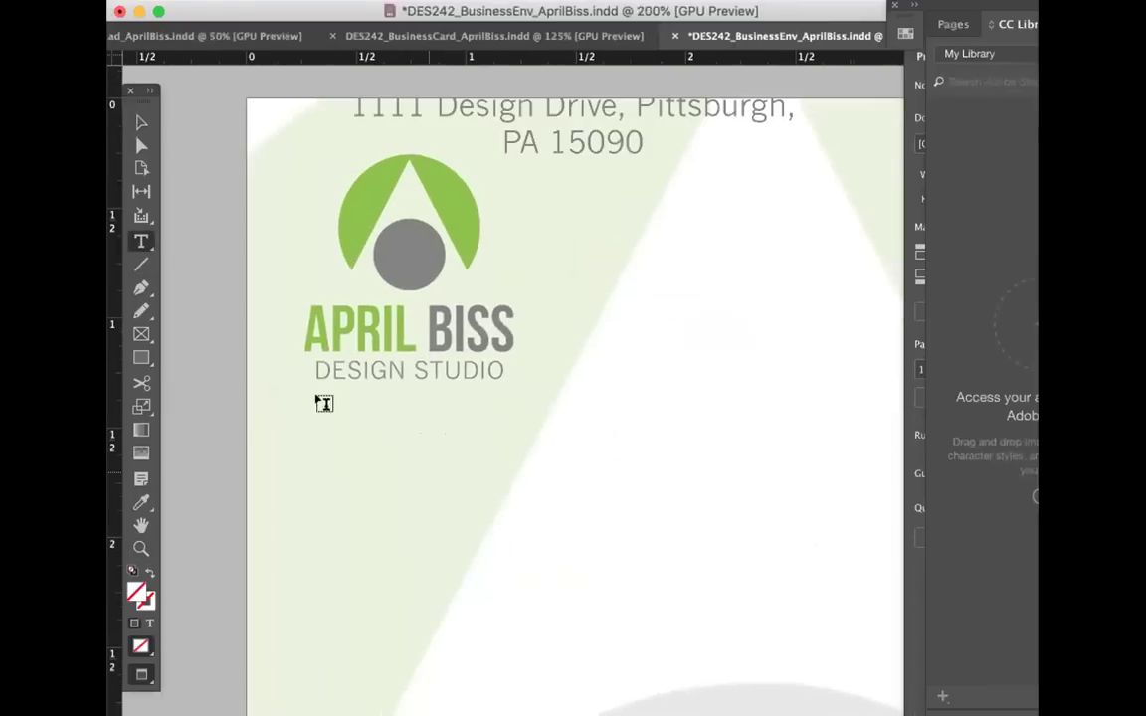
{"action": "left_click", "coordinate": [141, 121]}
{"action": "left_click_drag", "start_coordinate": [580, 165], "coordinate": [548, 550]}
Step: Set the envelope's address text to 7 pt and break it into two lines before the city name
{"action": "left_click", "coordinate": [141, 241]}
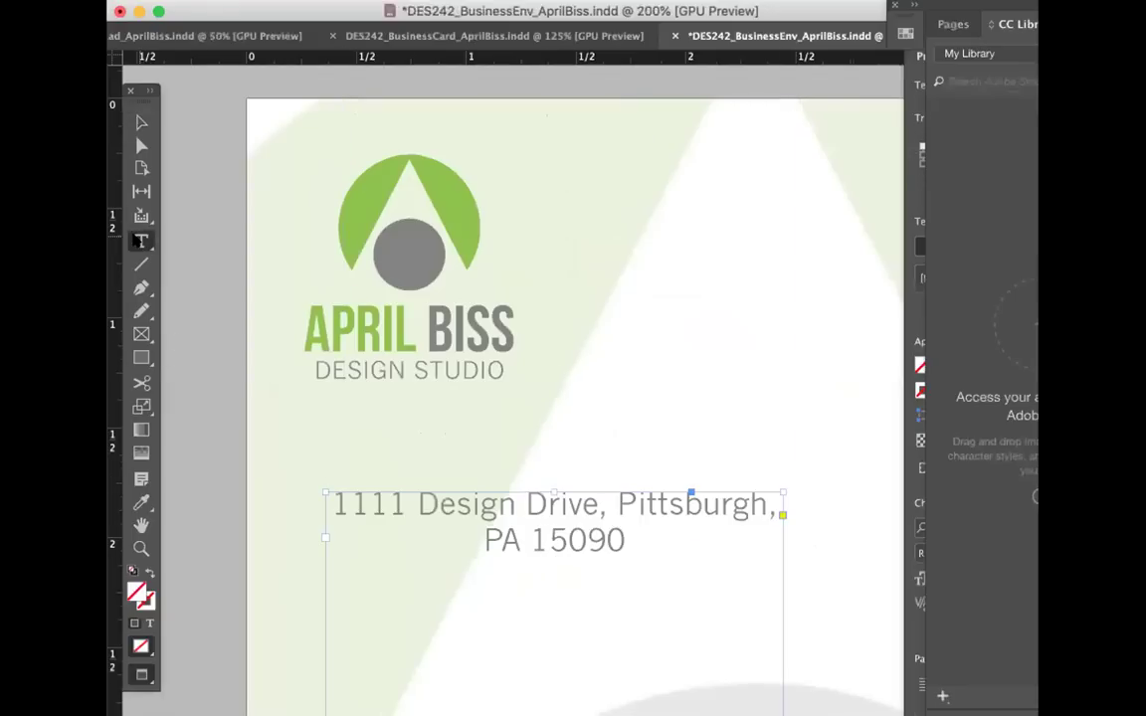
{"action": "left_click", "coordinate": [461, 509]}
{"action": "key", "text": "super+a"}
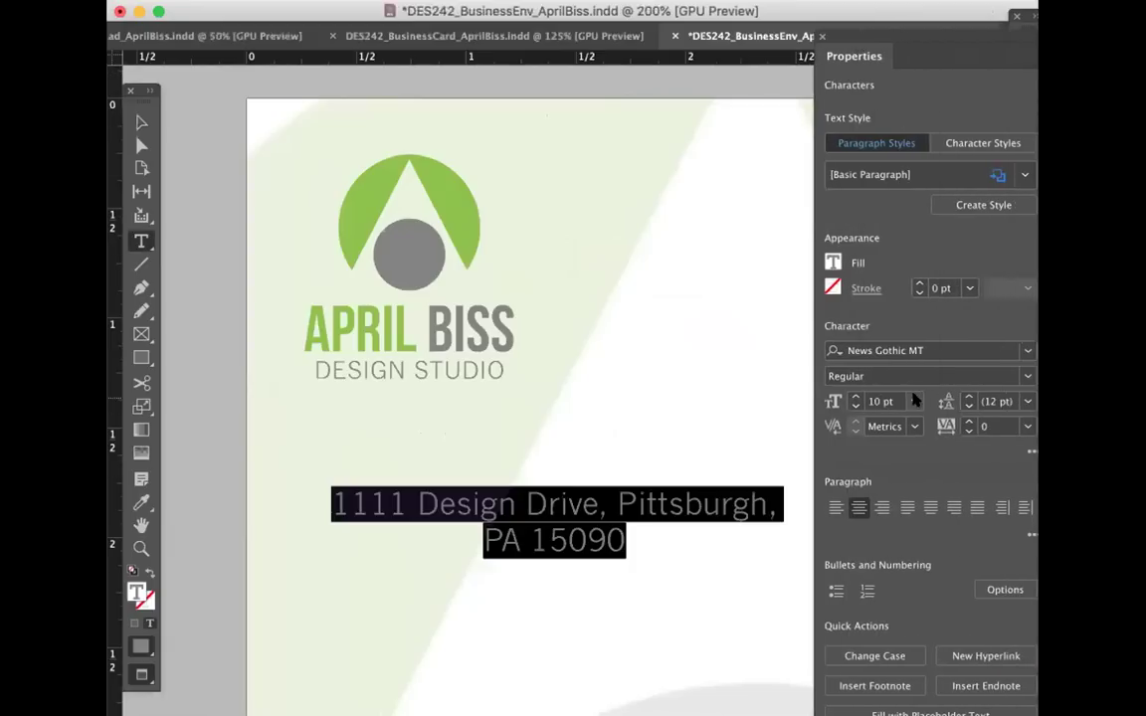
{"action": "left_click", "coordinate": [915, 401]}
{"action": "left_click", "coordinate": [885, 137]}
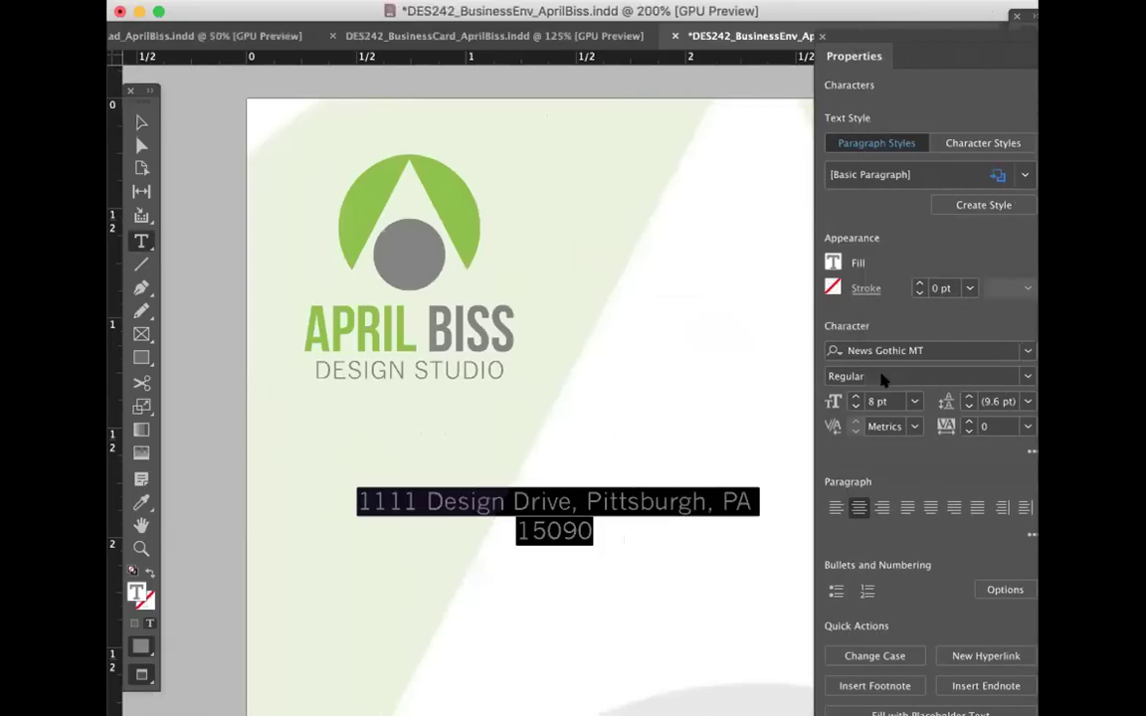
{"action": "left_click", "coordinate": [856, 406]}
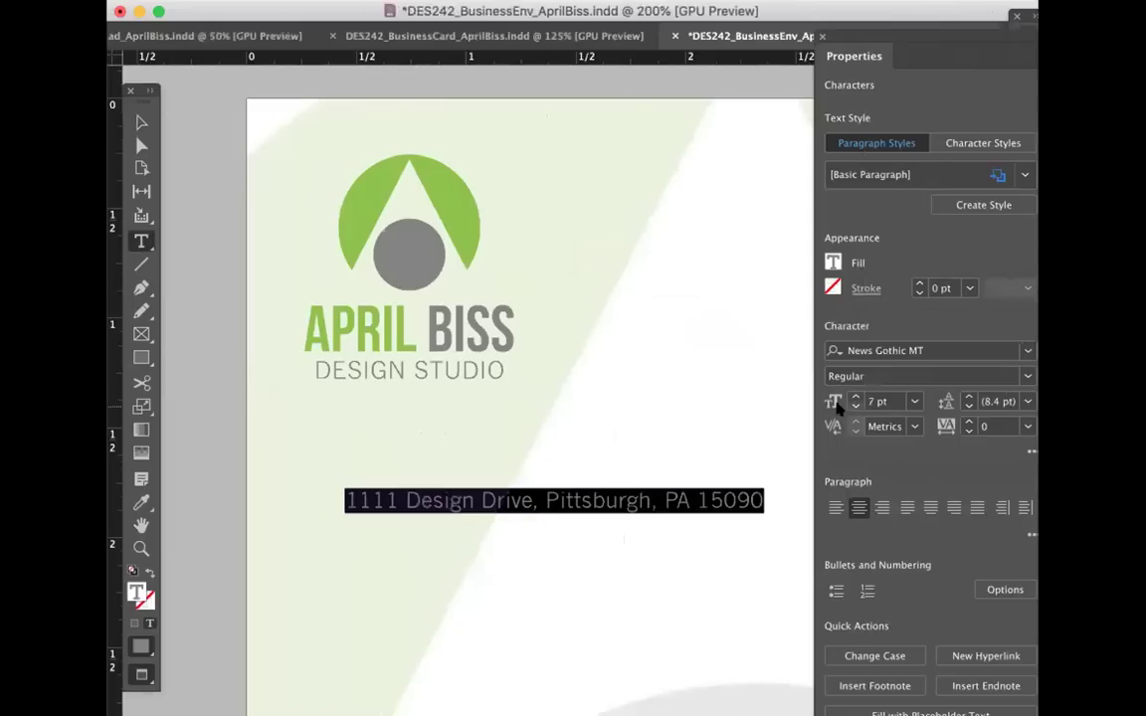
{"action": "left_click", "coordinate": [544, 495]}
{"action": "key", "text": "Return"}
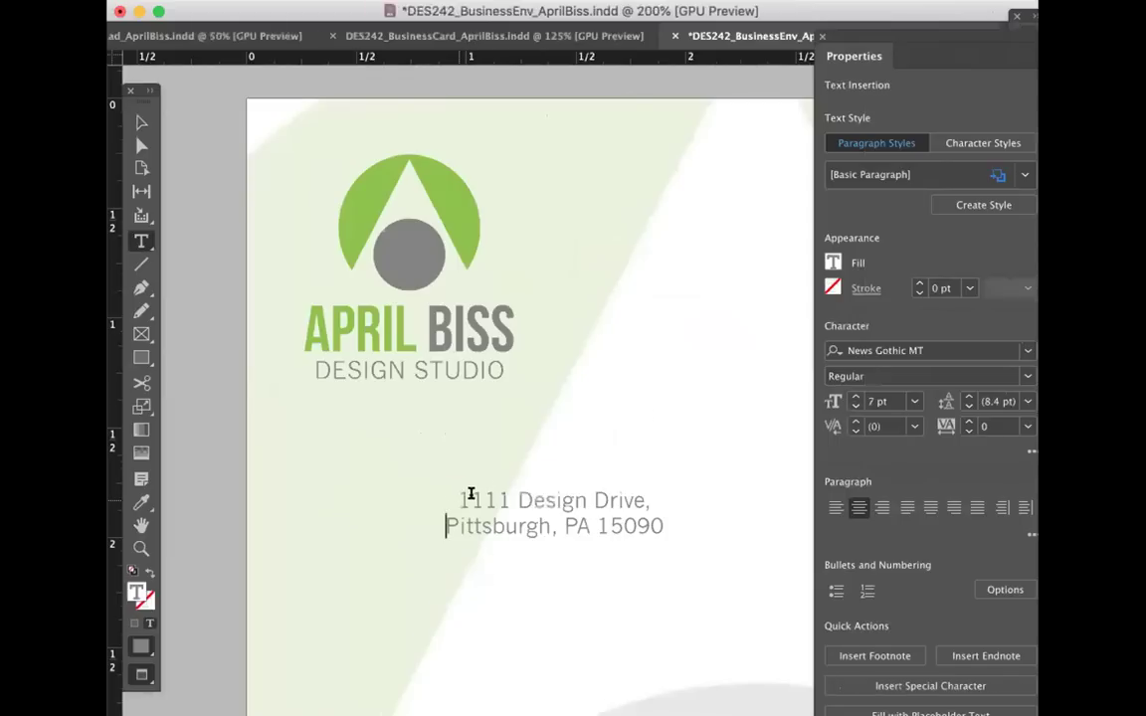
Step: Move the address text frame up and to the left beneath the logo, to about X 0.18 in, Y 1.42 in
{"action": "key", "text": "super+a"}
{"action": "left_click", "coordinate": [141, 121]}
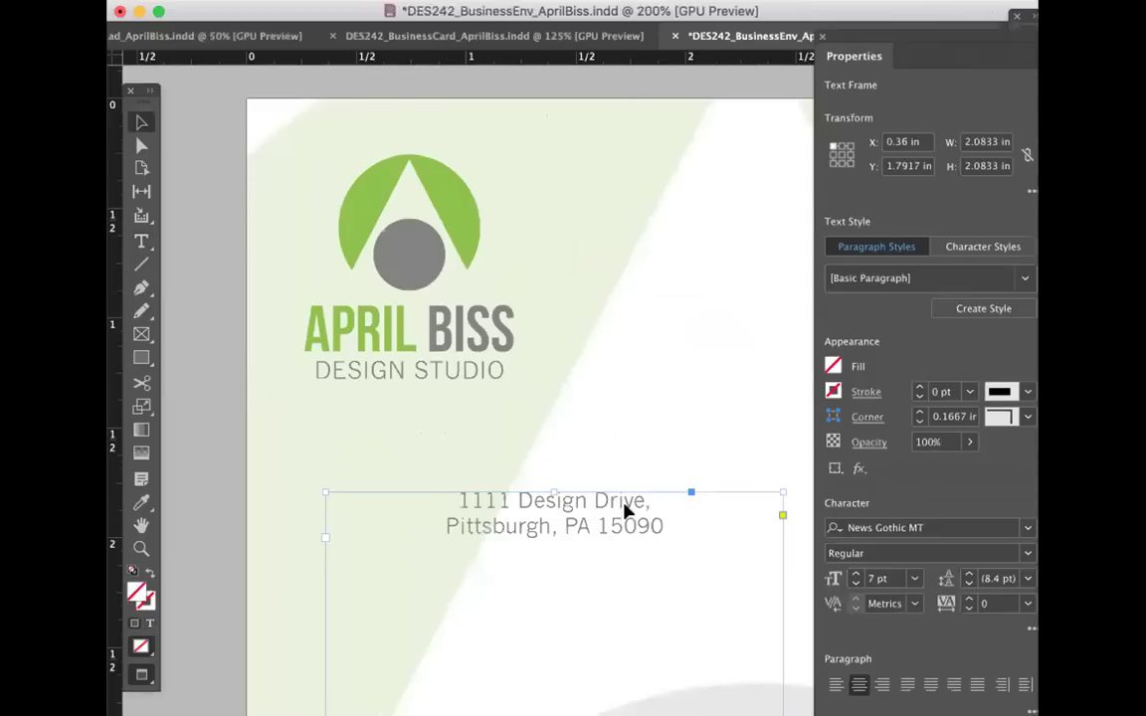
{"action": "left_click_drag", "start_coordinate": [587, 534], "coordinate": [547, 452]}
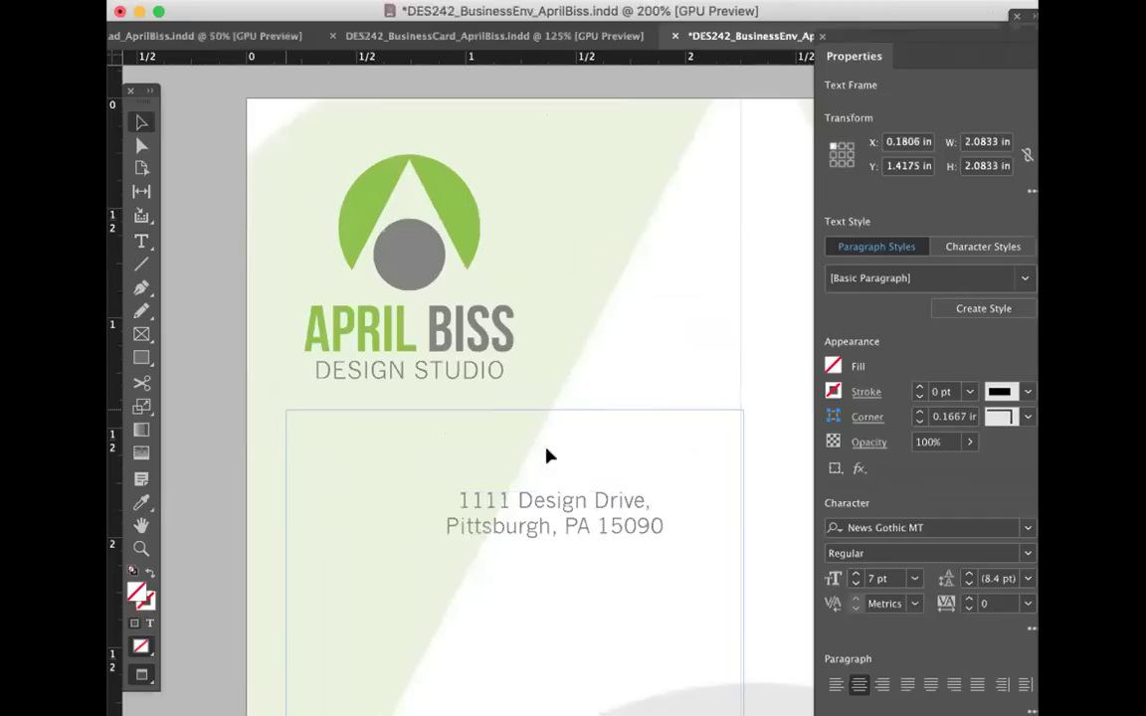
Step: Show the margins in Normal screen mode and fit the address frame to the logo: left edge at 0.25 in, width 1.03 in
{"action": "left_click", "coordinate": [141, 675]}
{"action": "left_click", "coordinate": [199, 569]}
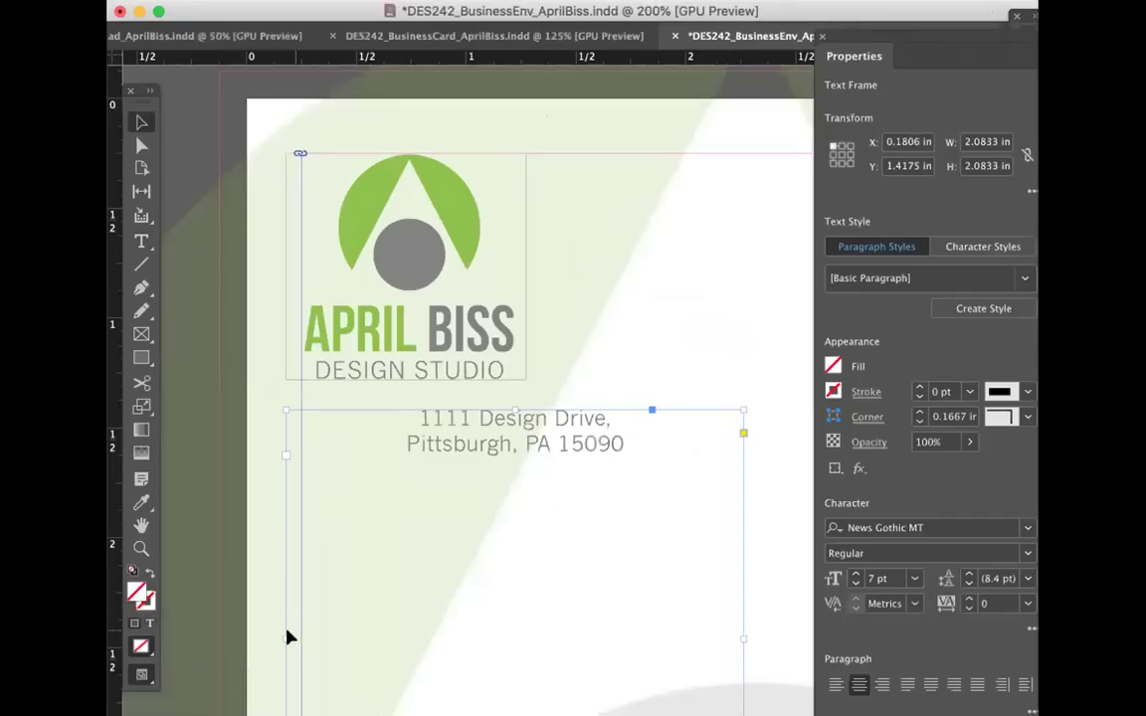
{"action": "left_click_drag", "start_coordinate": [291, 634], "coordinate": [299, 635]}
{"action": "left_click", "coordinate": [418, 355]}
{"action": "left_click", "coordinate": [596, 527]}
{"action": "left_click_drag", "start_coordinate": [744, 642], "coordinate": [522, 635]}
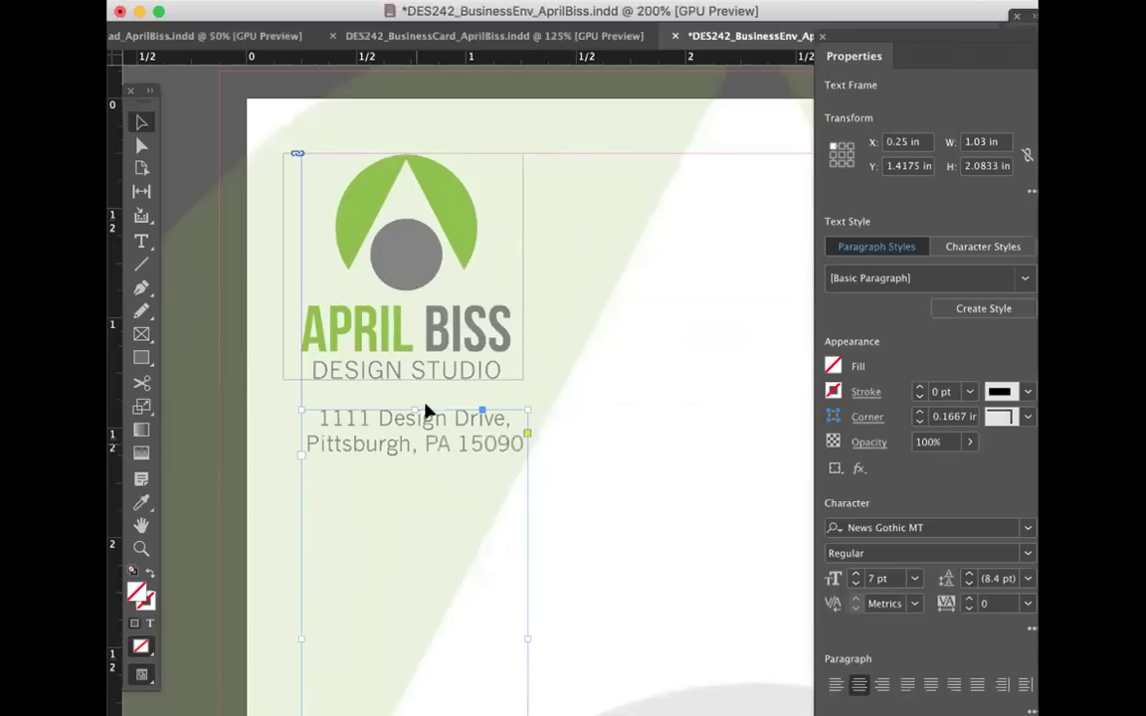
Step: Narrow the logo frame to about 1.01 in and shift it to X 0.2778 in, then return to Preview mode
{"action": "left_click", "coordinate": [473, 369]}
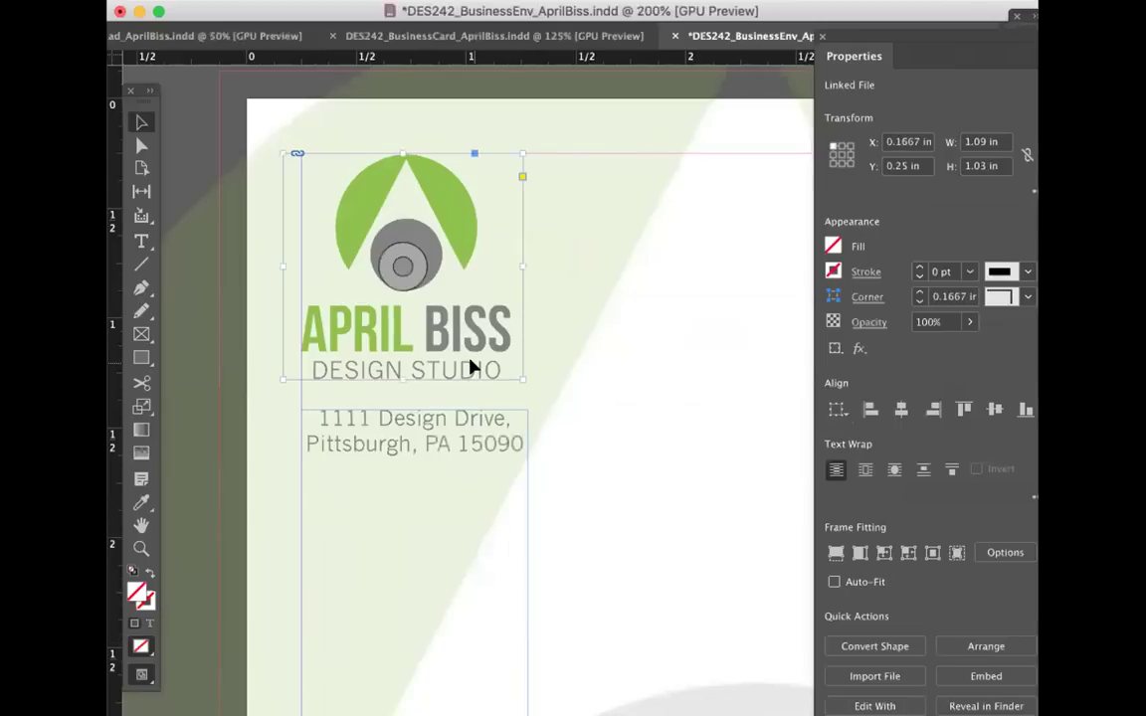
{"action": "left_click_drag", "start_coordinate": [284, 265], "coordinate": [298, 261]}
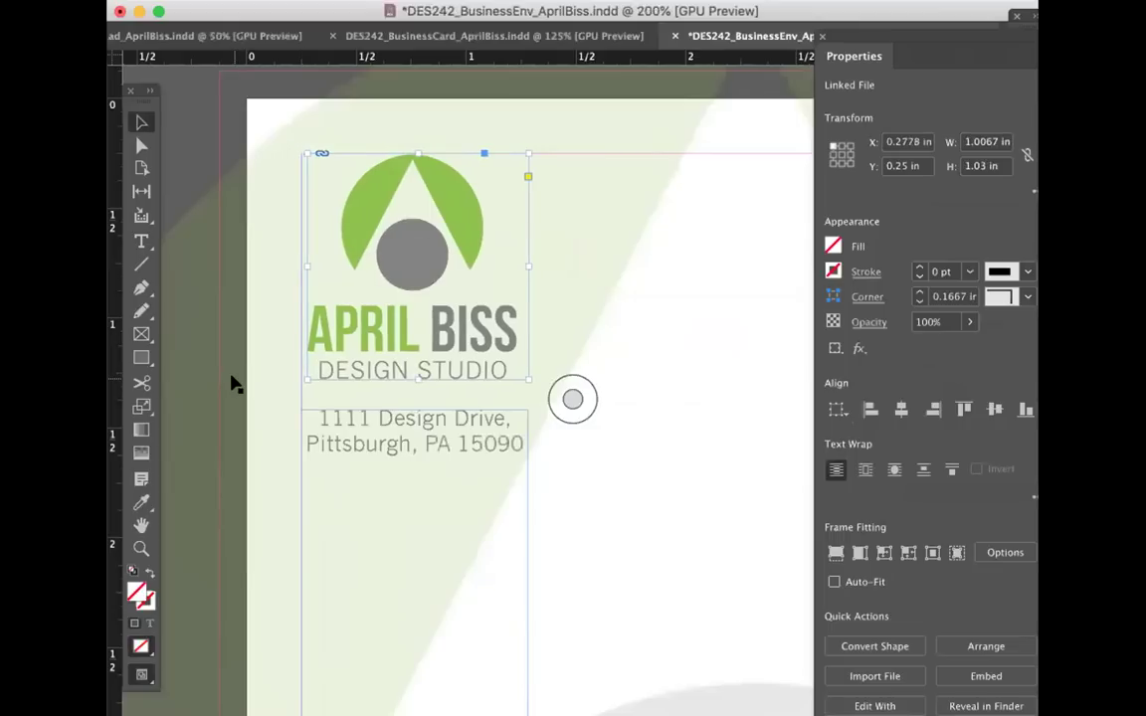
{"action": "left_click", "coordinate": [402, 465]}
{"action": "left_click", "coordinate": [378, 411]}
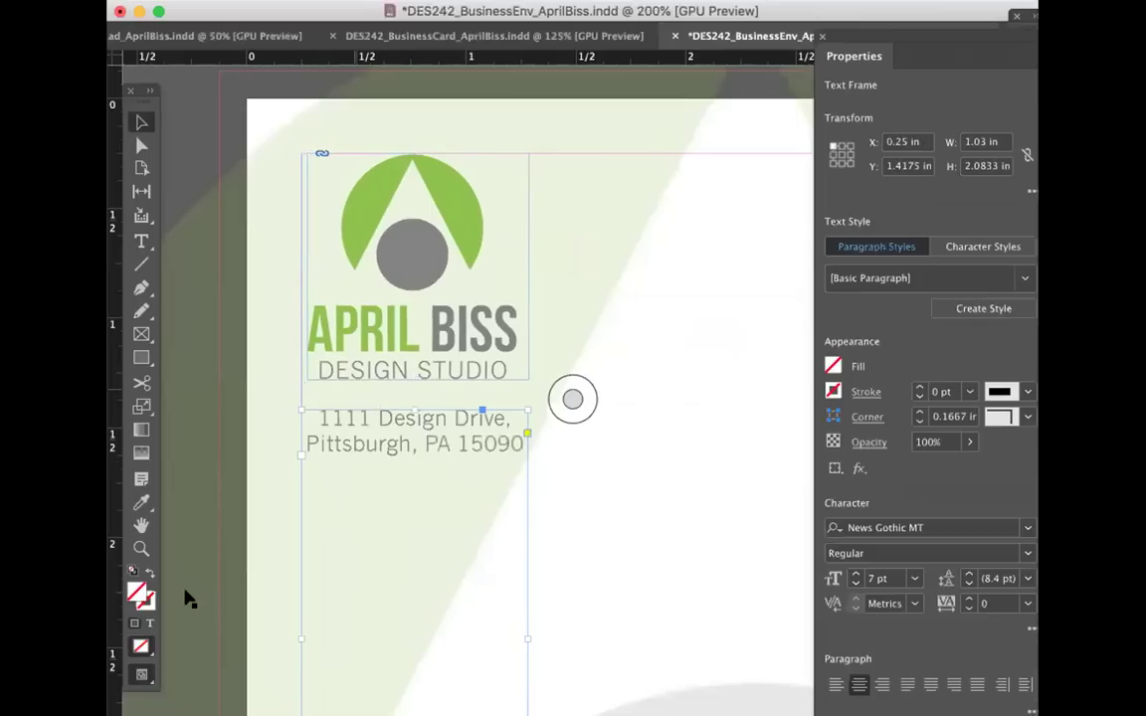
{"action": "left_click_drag", "start_coordinate": [141, 674], "coordinate": [204, 591]}
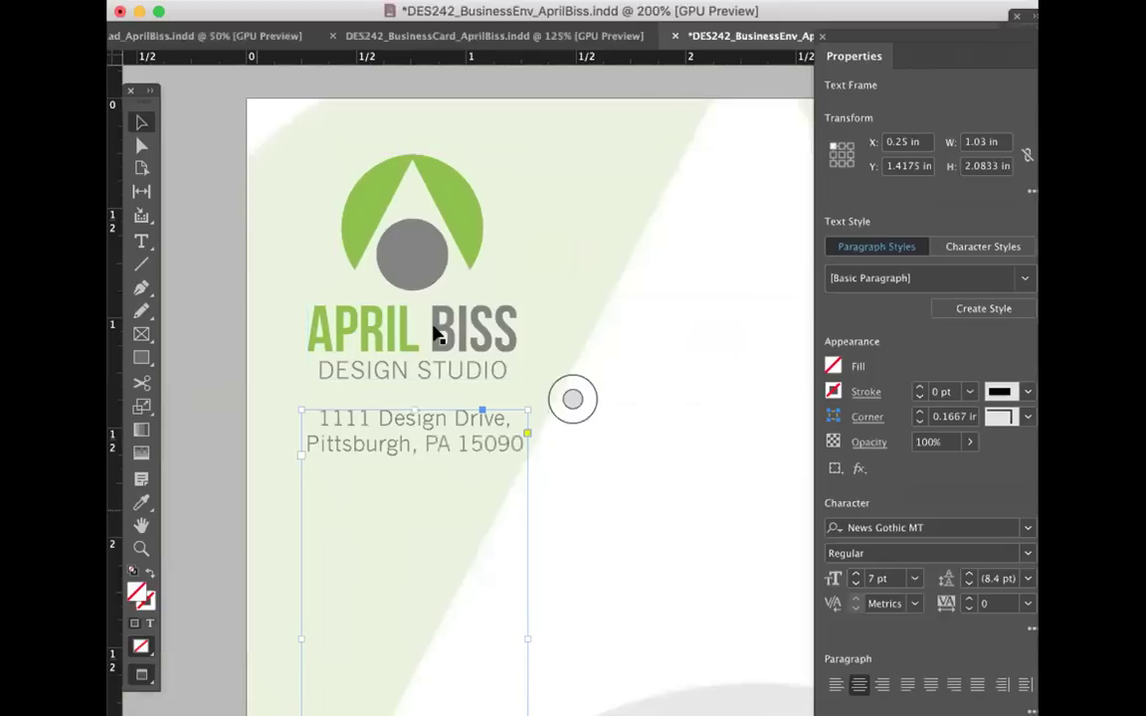
Step: Nudge the address frame vertically to about Y 1.40 in, leaving a small gap below the logo
{"action": "key", "text": "super+minus"}
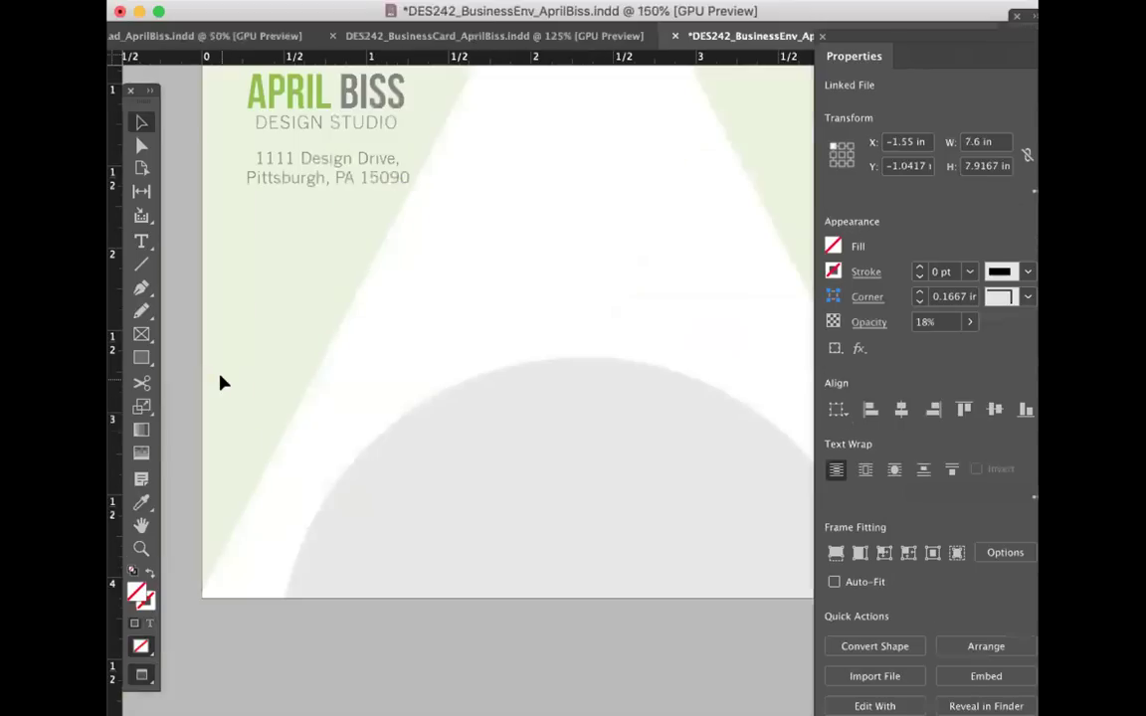
{"action": "scroll", "coordinate": [223, 383], "scroll_direction": "up", "scroll_amount": 5}
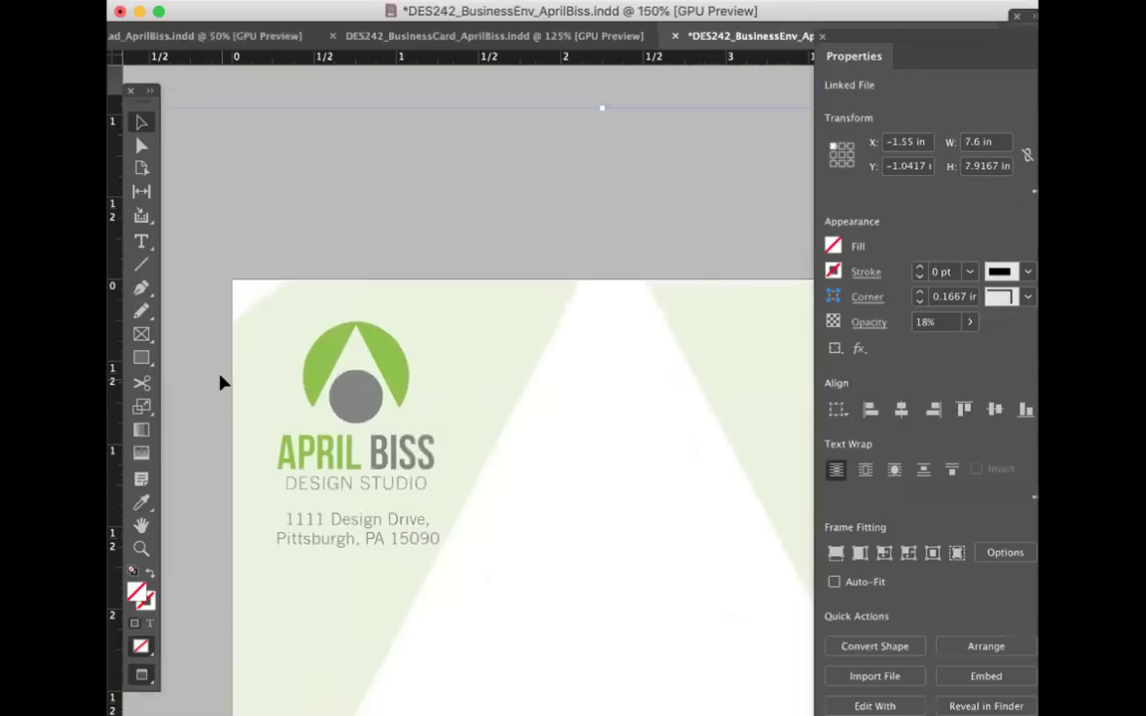
{"action": "left_click", "coordinate": [325, 515]}
{"action": "key", "text": "Up"}
{"action": "key", "text": "Up"}
{"action": "key", "text": "Up"}
{"action": "key", "text": "Up"}
{"action": "key", "text": "Up"}
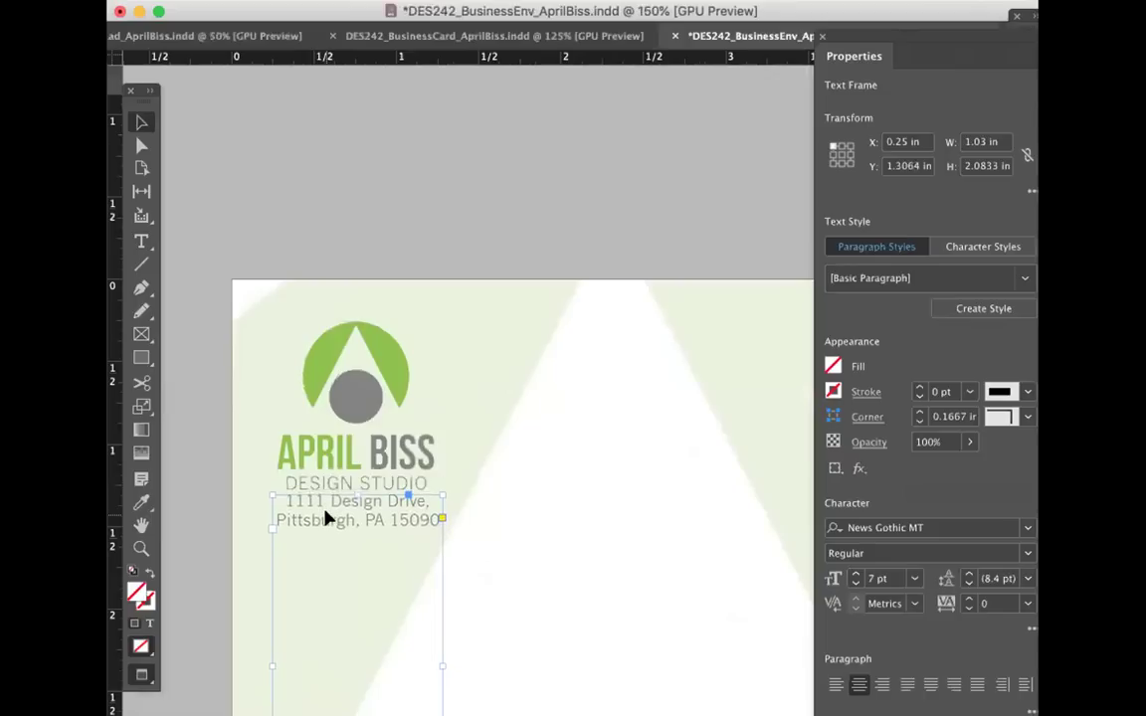
{"action": "left_click", "coordinate": [348, 481]}
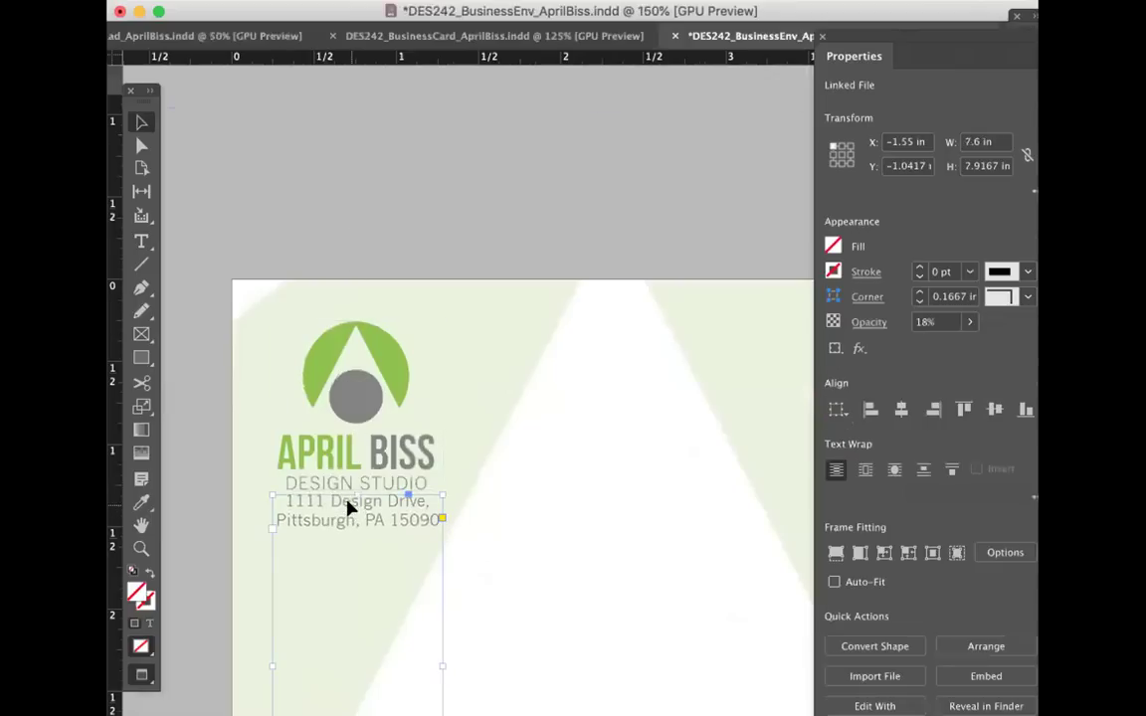
{"action": "left_click", "coordinate": [348, 508]}
{"action": "key", "text": "Down"}
{"action": "key", "text": "Down"}
{"action": "key", "text": "Down"}
{"action": "key", "text": "Down"}
{"action": "key", "text": "Down"}
{"action": "key", "text": "Down"}
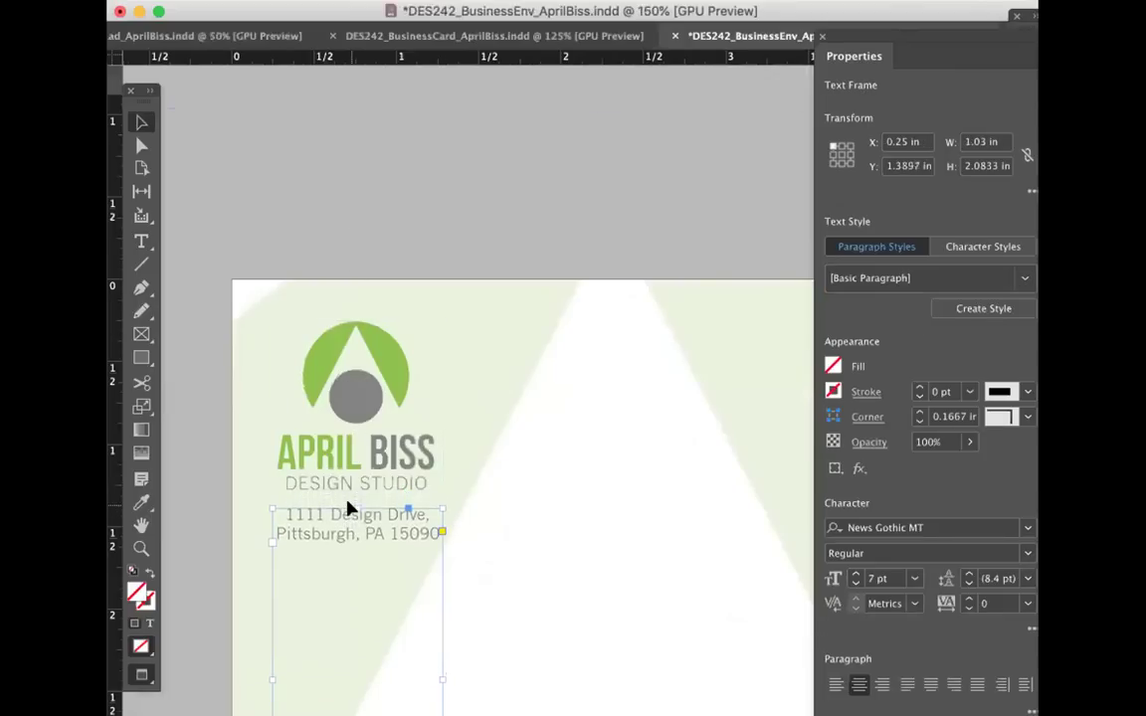
{"action": "left_click", "coordinate": [319, 242]}
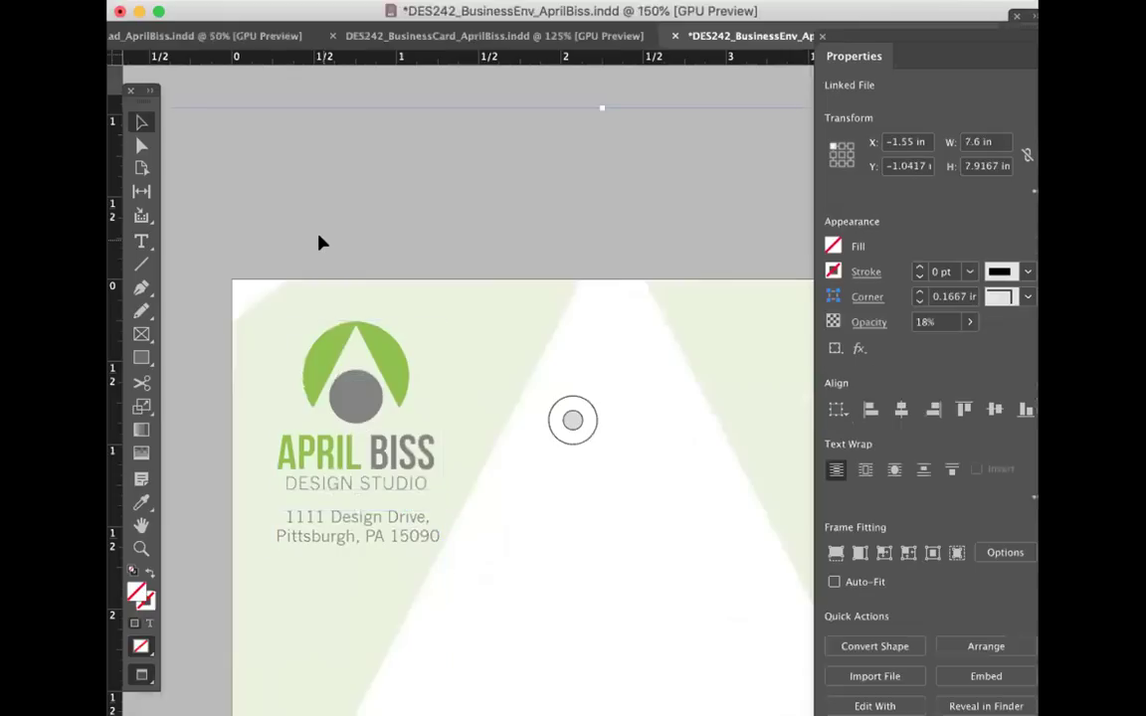
Step: Set the address text's font style to Bold
{"action": "key", "text": "super+minus"}
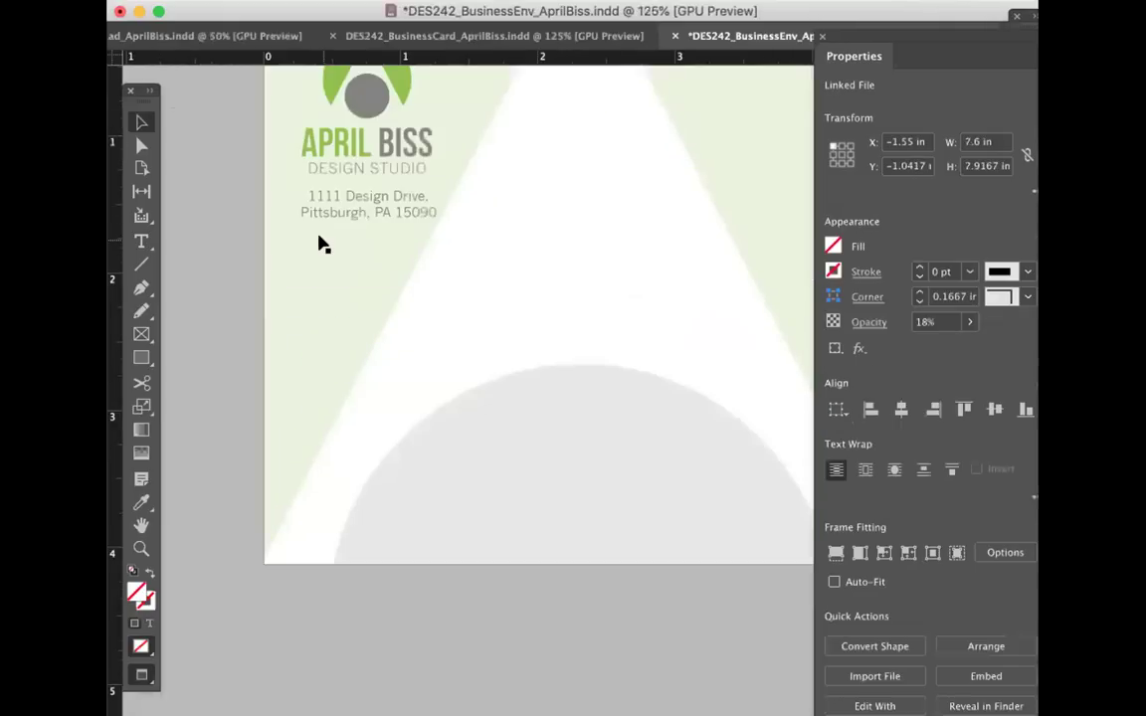
{"action": "scroll", "coordinate": [319, 243], "scroll_direction": "up", "scroll_amount": 5}
{"action": "key", "text": "t"}
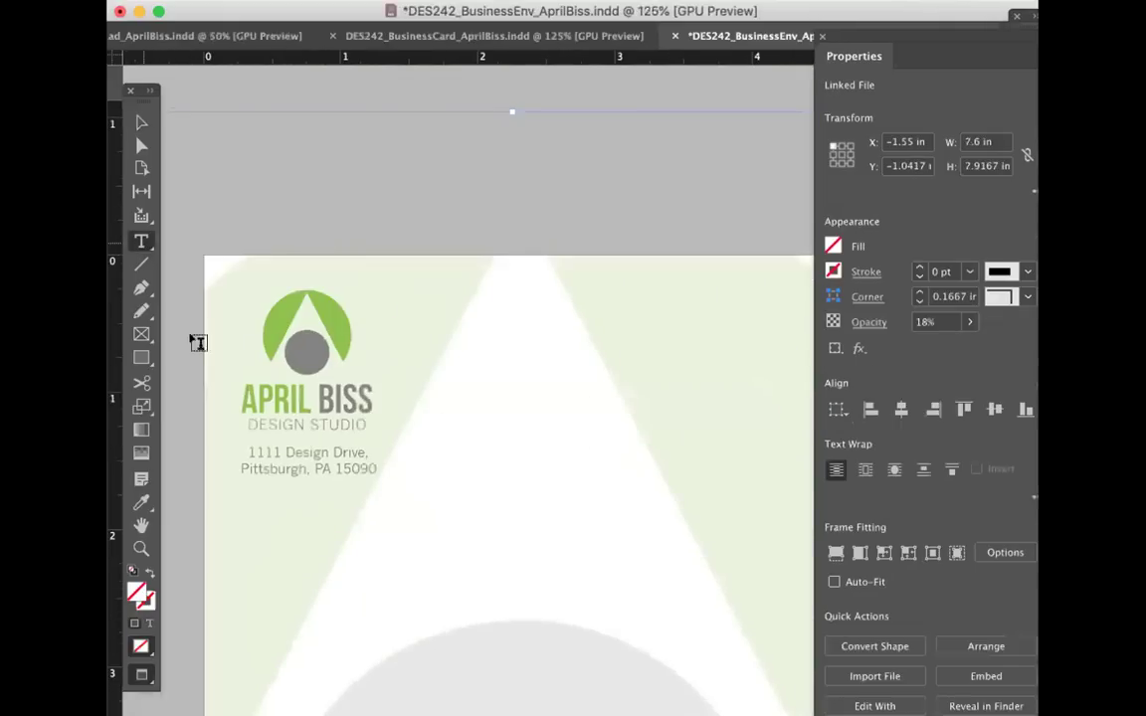
{"action": "left_click_drag", "start_coordinate": [249, 446], "coordinate": [443, 463]}
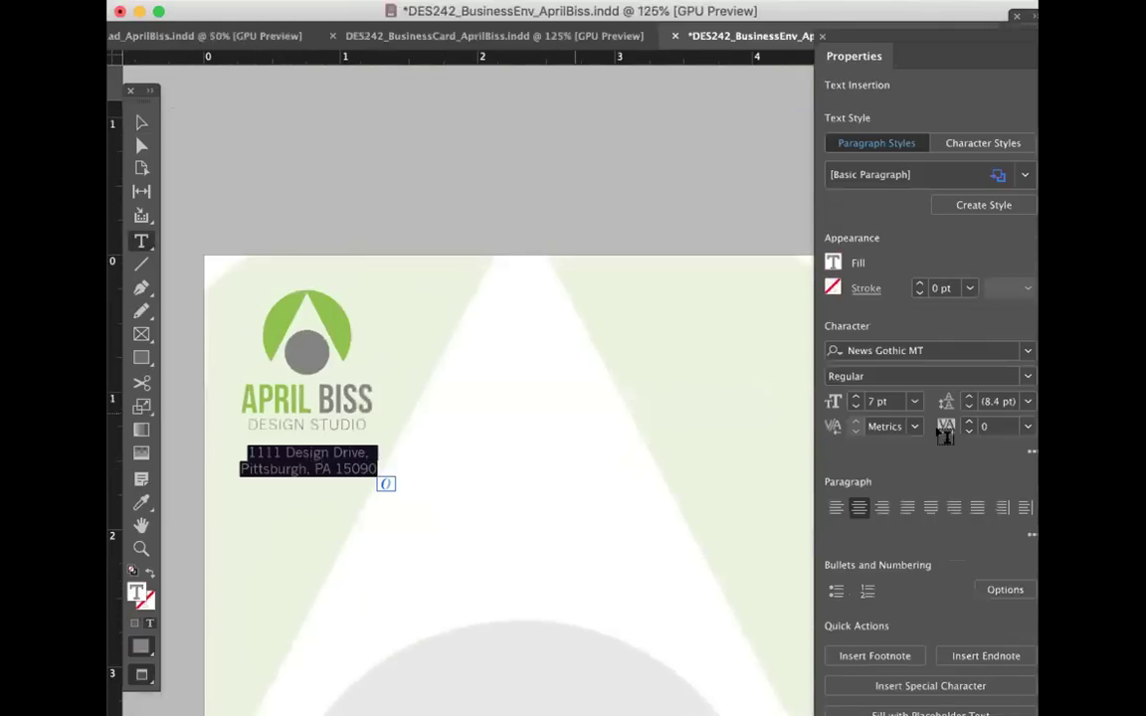
{"action": "left_click", "coordinate": [924, 374]}
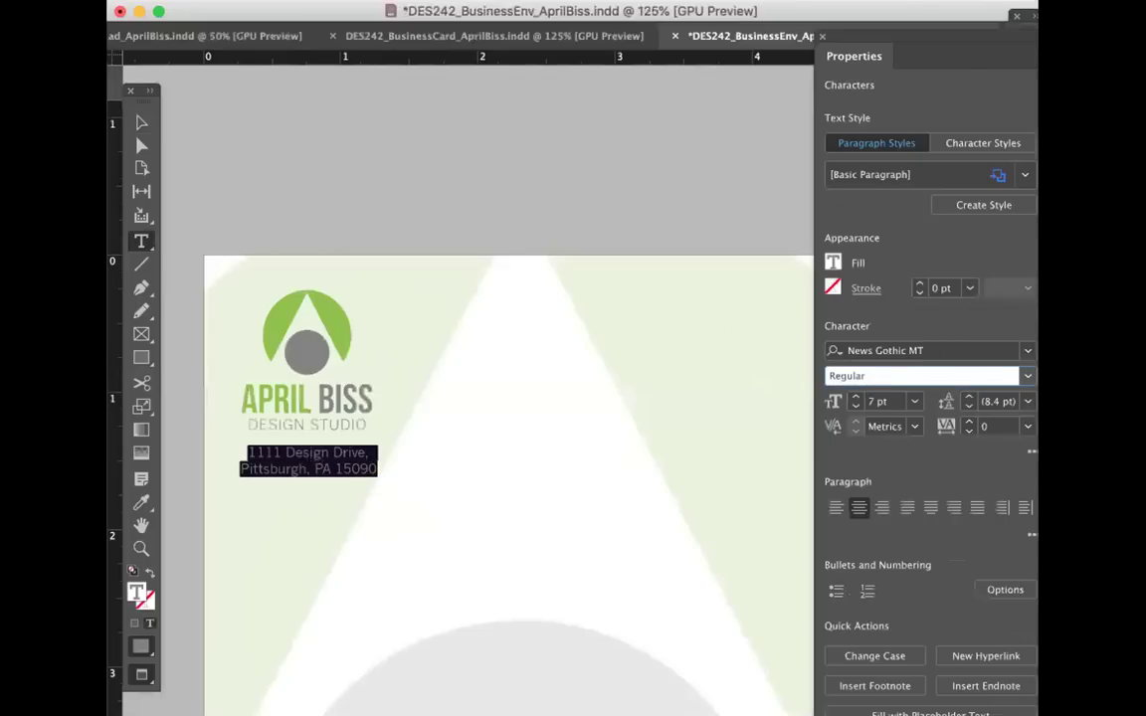
{"action": "left_click_drag", "start_coordinate": [955, 48], "coordinate": [833, 47]}
{"action": "left_click", "coordinate": [904, 376]}
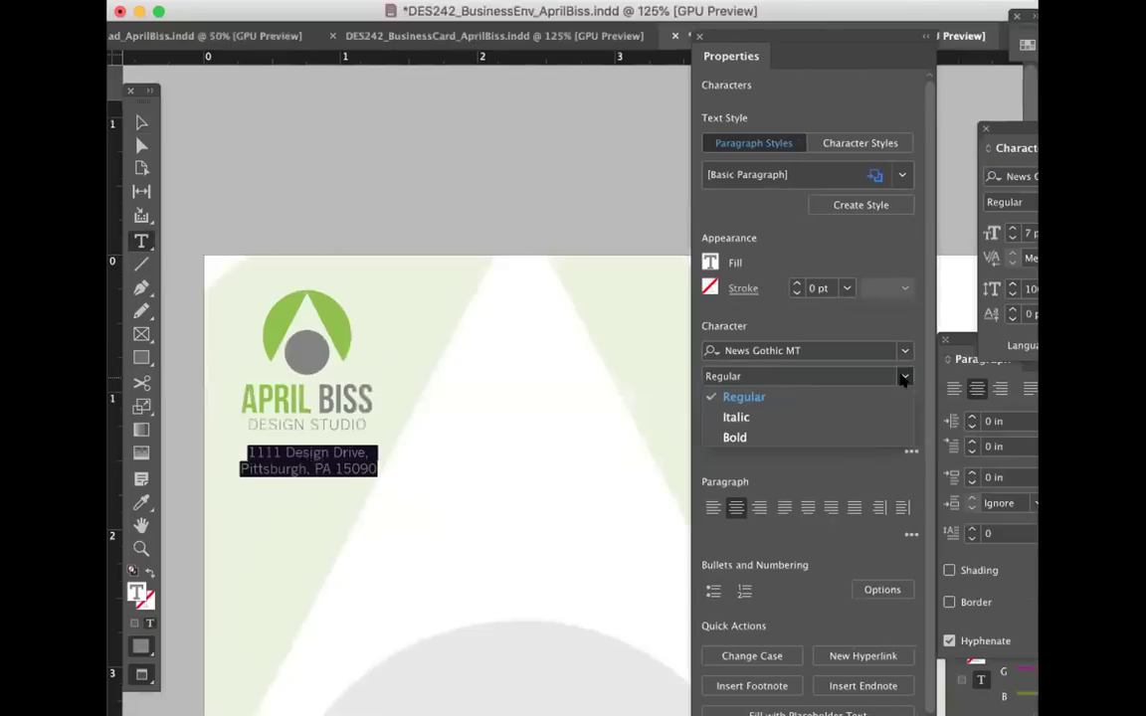
{"action": "left_click", "coordinate": [804, 438]}
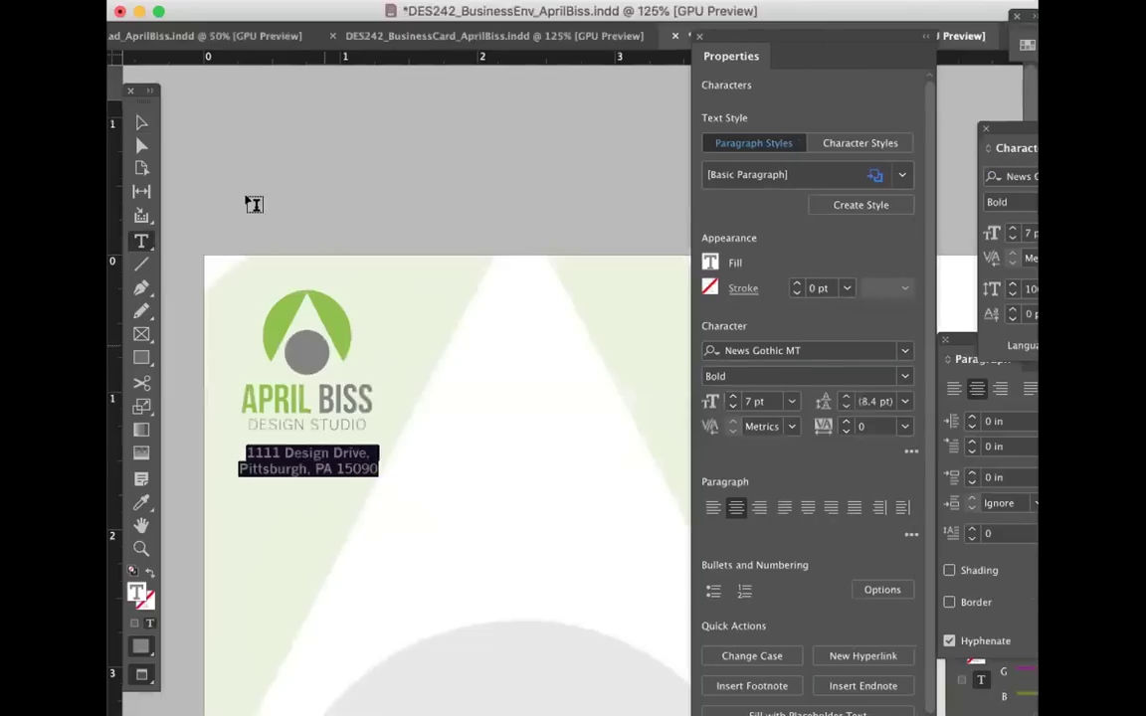
Step: Set the address text's leading to 9 pt and deselect it
{"action": "left_click", "coordinate": [845, 397]}
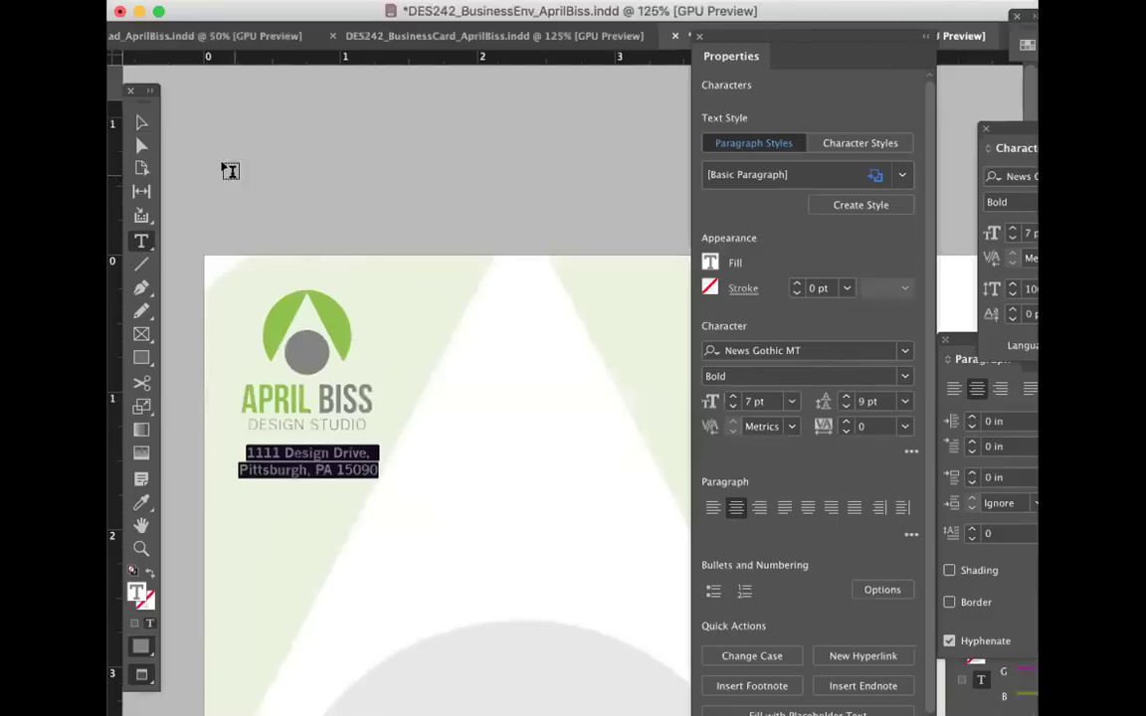
{"action": "left_click", "coordinate": [141, 122]}
{"action": "left_click", "coordinate": [362, 196]}
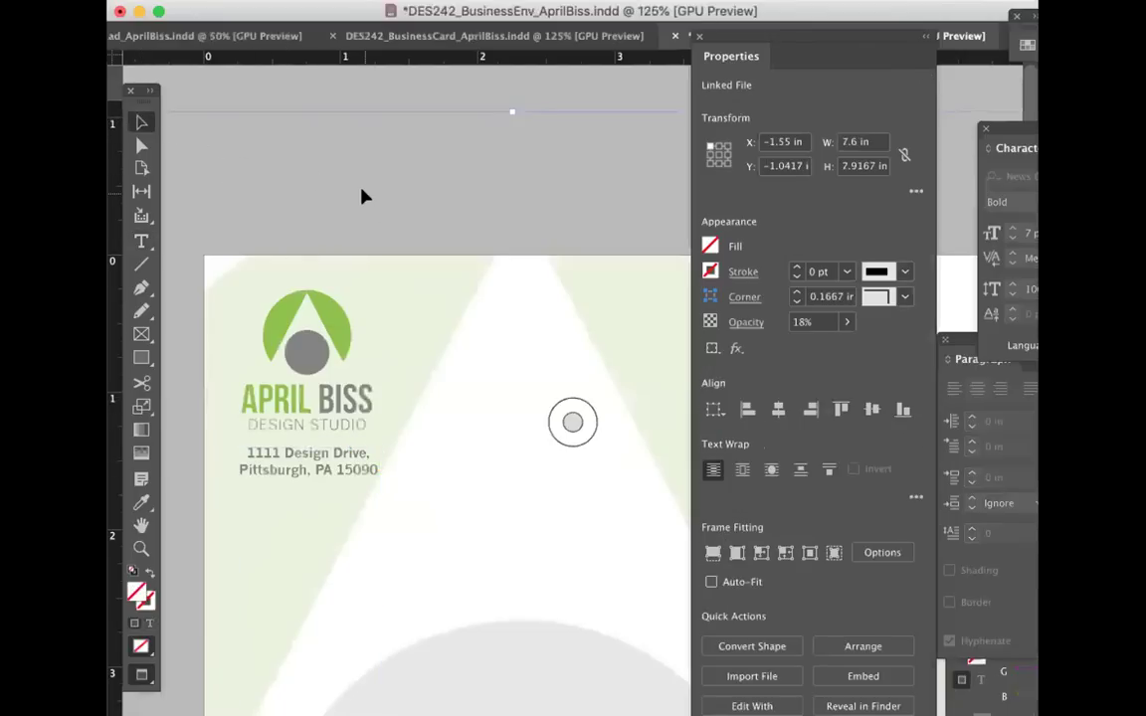
Step: Shorten the address frame to about 0.32 in high and move it beside the logo's right edge
{"action": "key", "text": "super+minus"}
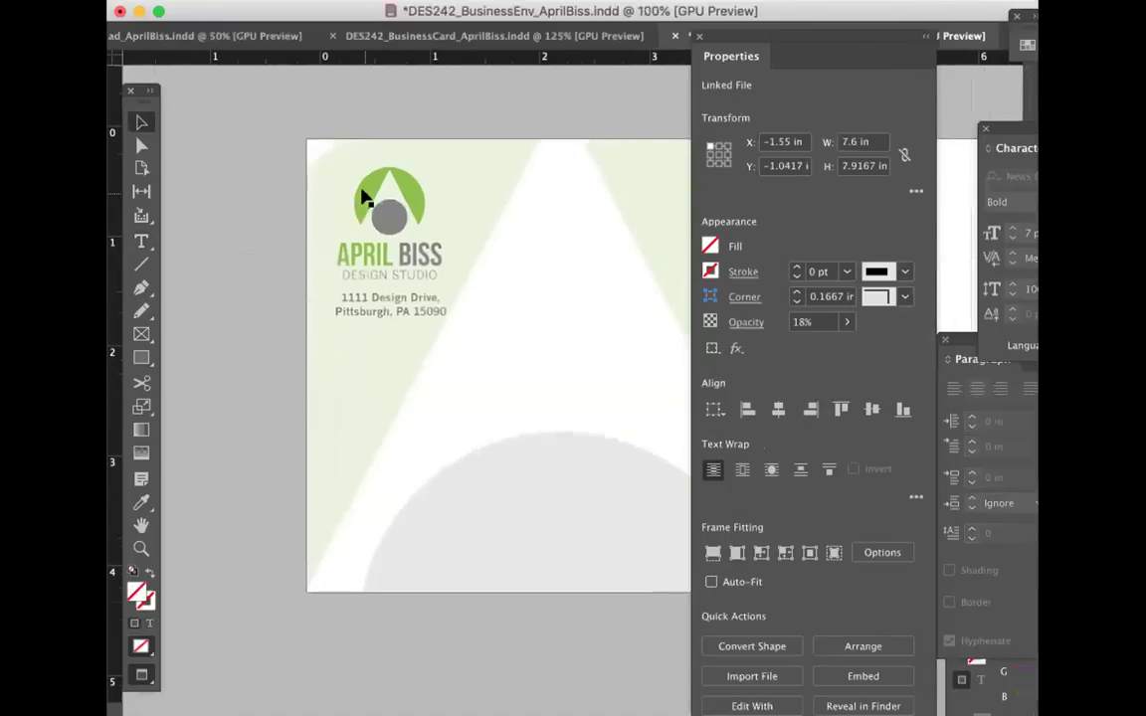
{"action": "left_click", "coordinate": [296, 395]}
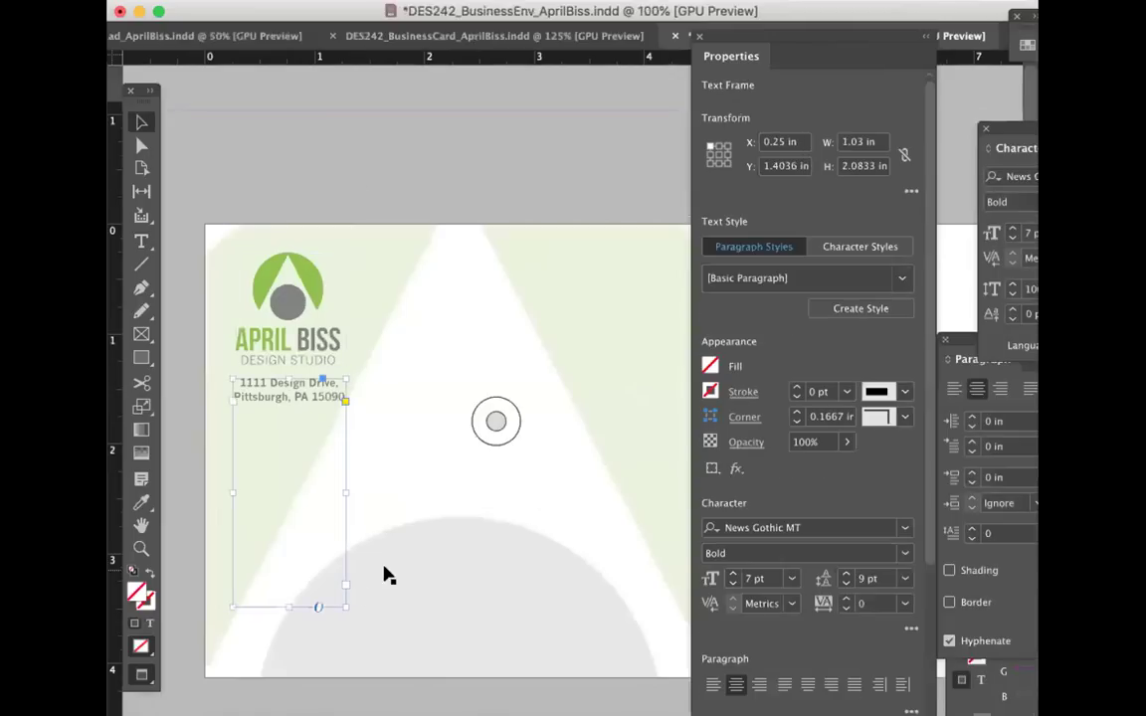
{"action": "left_click_drag", "start_coordinate": [285, 601], "coordinate": [391, 304]}
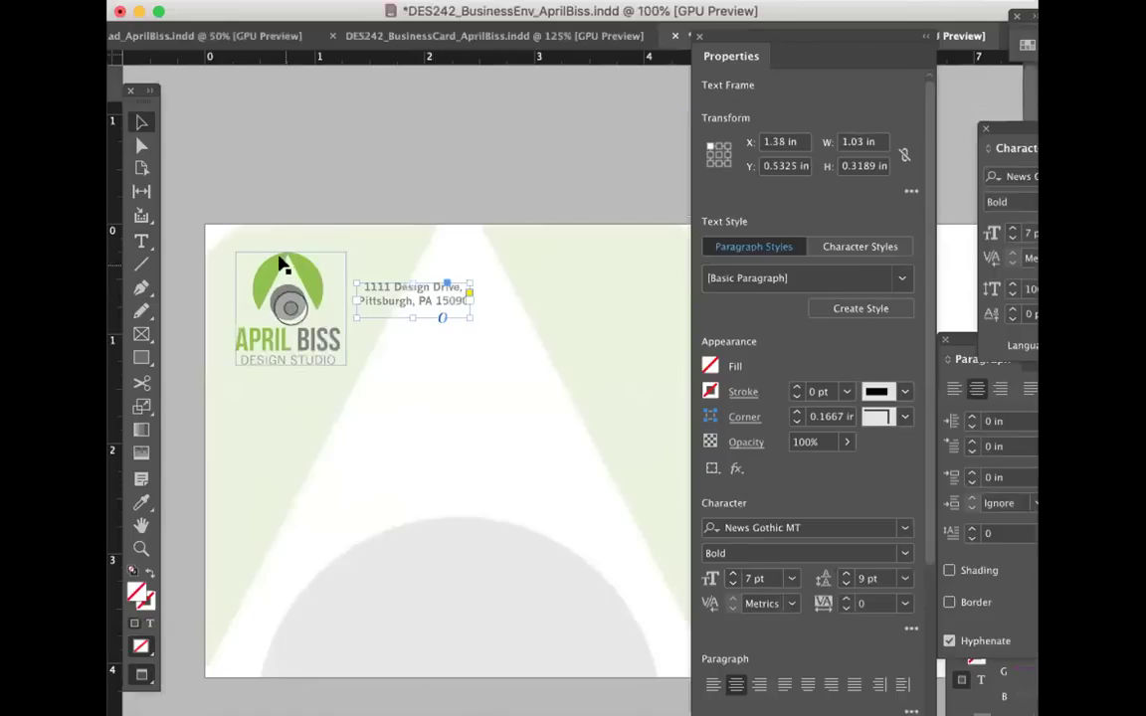
Step: Place horizontal guides at the logo's base and vertical middle, and nudge the address frame down toward the middle guide
{"action": "left_click_drag", "start_coordinate": [141, 676], "coordinate": [207, 569]}
{"action": "left_click_drag", "start_coordinate": [381, 62], "coordinate": [376, 365]}
{"action": "left_click", "coordinate": [323, 310]}
{"action": "left_click_drag", "start_coordinate": [312, 58], "coordinate": [406, 360]}
{"action": "key", "text": "Down"}
{"action": "key", "text": "Down"}
{"action": "key", "text": "Down"}
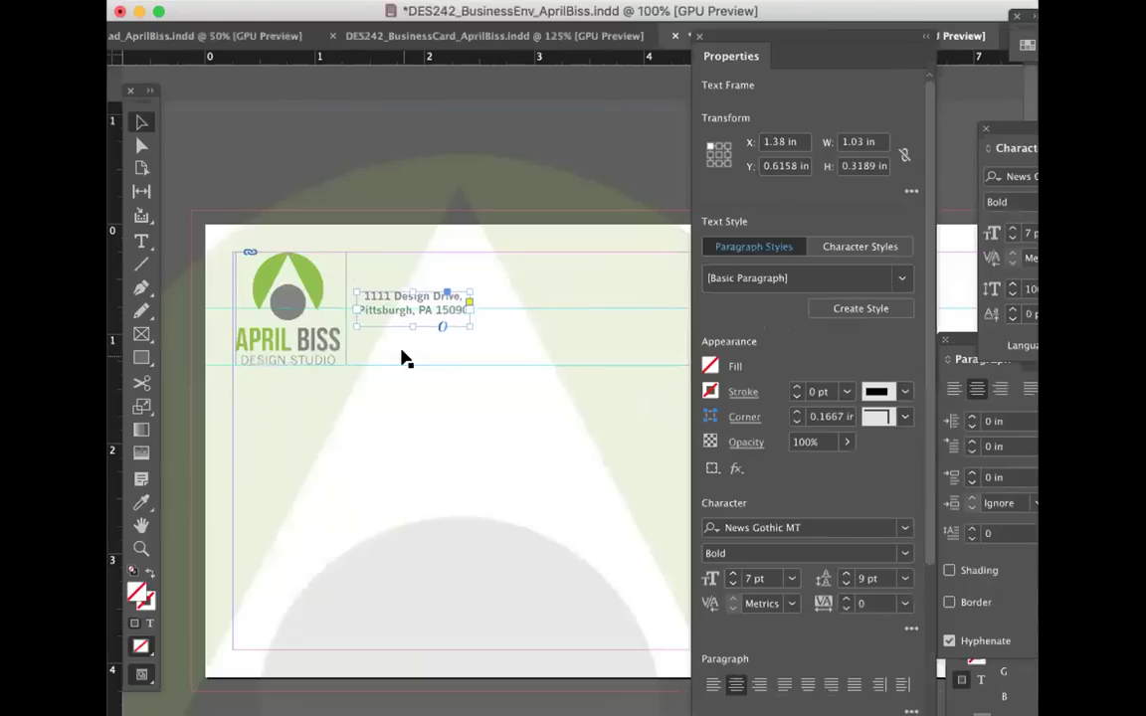
Step: Left-align all the address text beside the logo
{"action": "left_click", "coordinate": [141, 241]}
{"action": "left_click", "coordinate": [448, 309]}
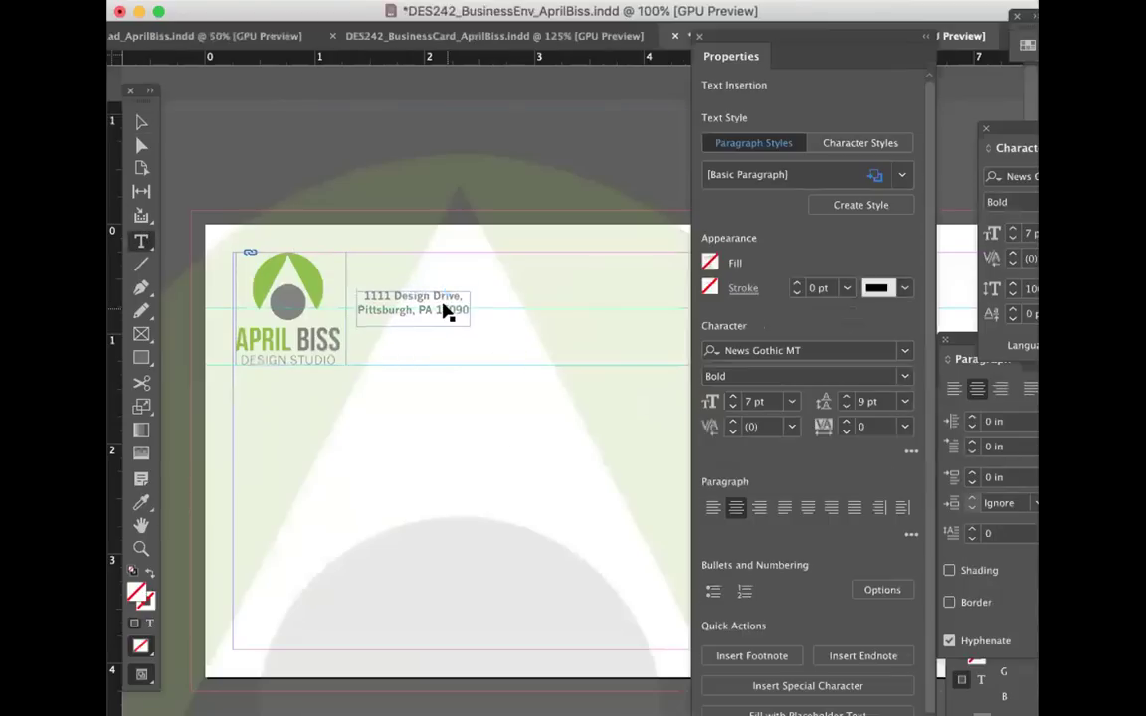
{"action": "key", "text": "ctrl+a"}
{"action": "left_click", "coordinate": [713, 507]}
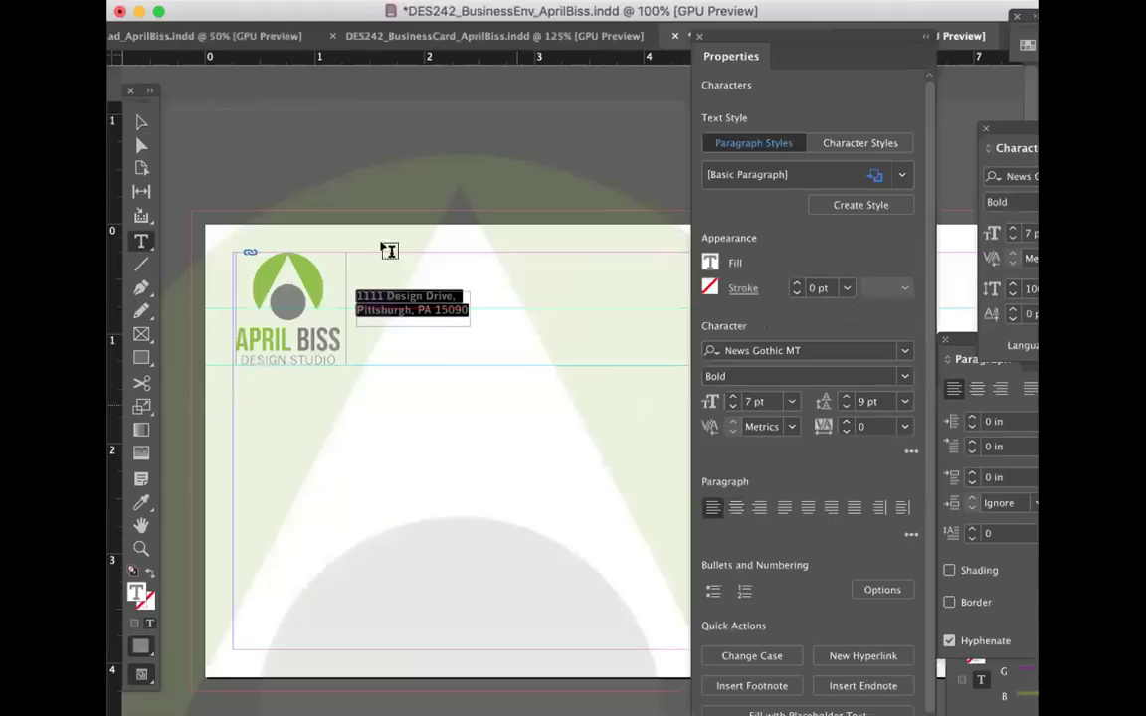
{"action": "left_click", "coordinate": [141, 122]}
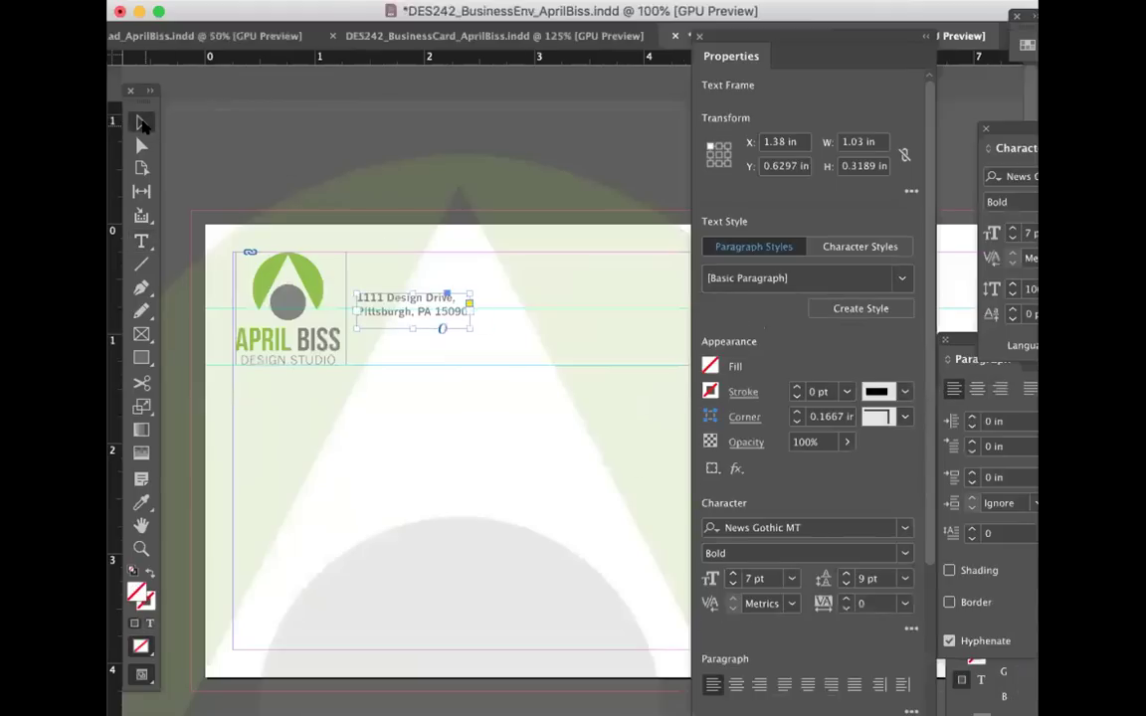
Step: Shorten the address frame to 0.2067 in high and nudge it down and left to X 1.3383 in, Y 0.6714 in
{"action": "left_click", "coordinate": [210, 156]}
{"action": "left_click", "coordinate": [388, 296]}
{"action": "left_click_drag", "start_coordinate": [408, 323], "coordinate": [409, 310]}
{"action": "key", "text": "Down"}
{"action": "key", "text": "Down"}
{"action": "key", "text": "Down"}
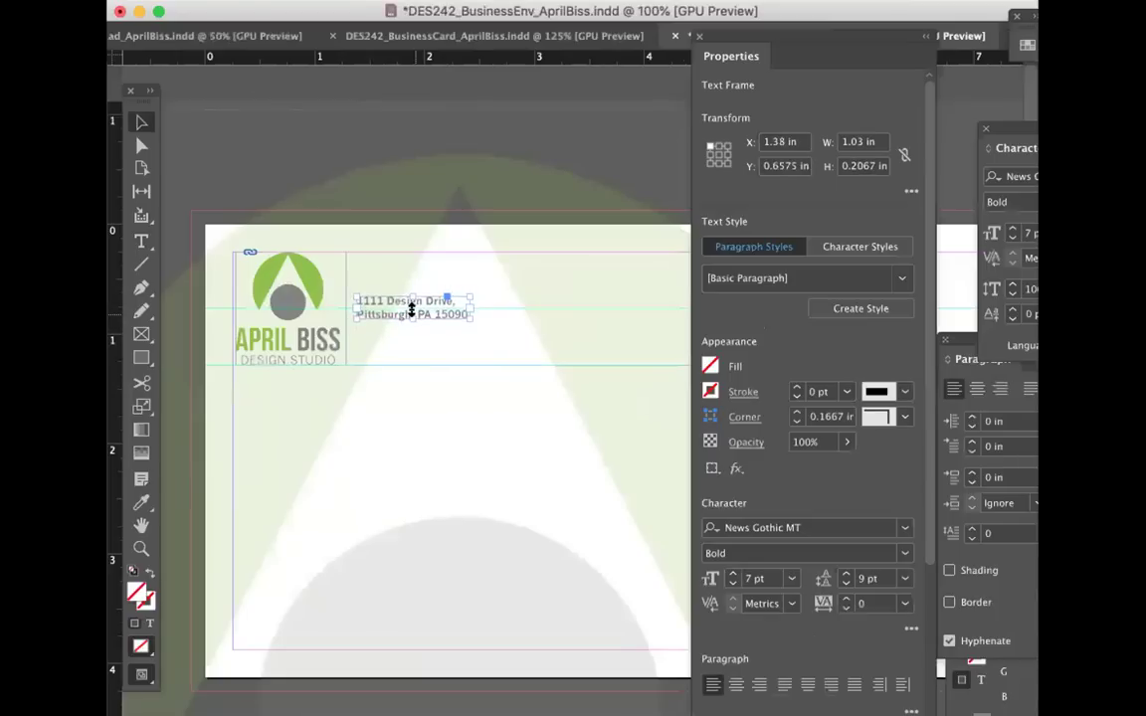
{"action": "key", "text": "Left"}
{"action": "key", "text": "Left"}
{"action": "key", "text": "Left"}
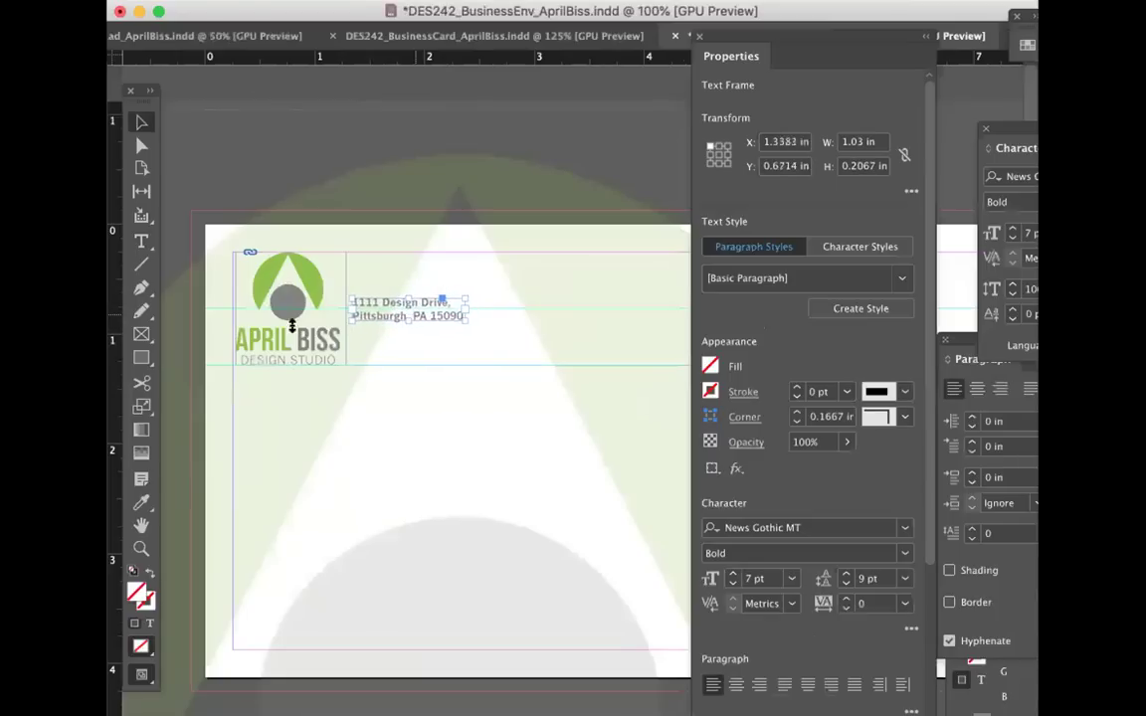
Step: Return to Preview mode and nudge the address frame right to X 1.3661 in
{"action": "left_click", "coordinate": [225, 199]}
{"action": "left_click_drag", "start_coordinate": [143, 675], "coordinate": [217, 589]}
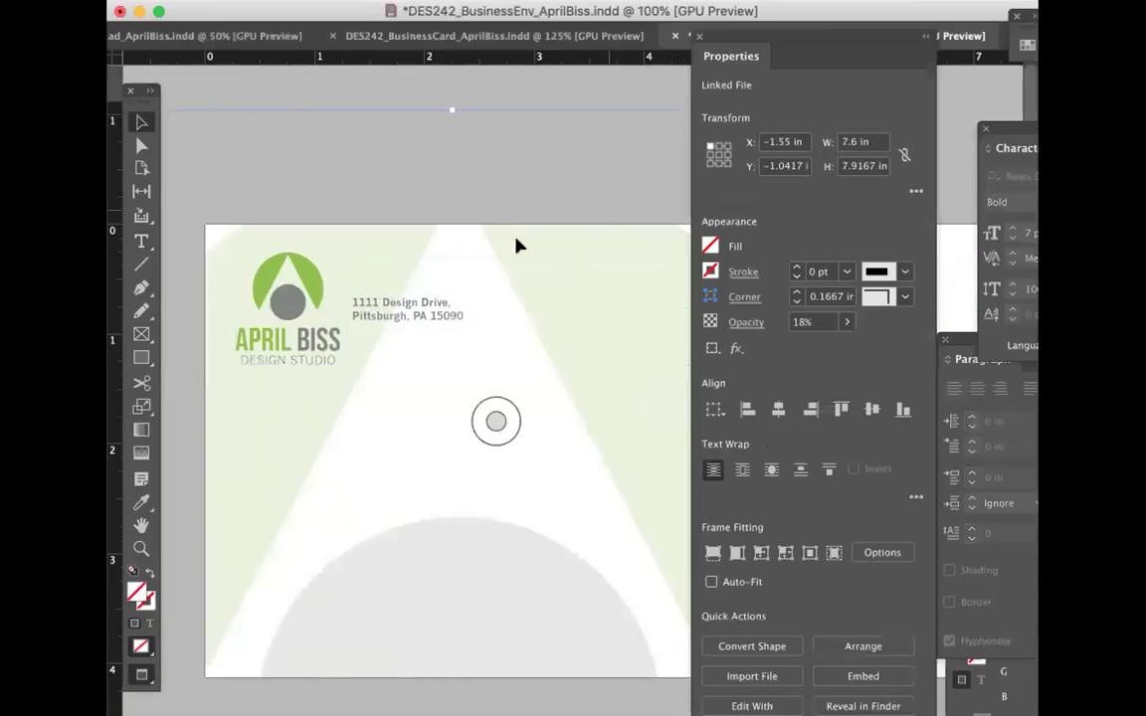
{"action": "key", "text": "super+alt+bracketright"}
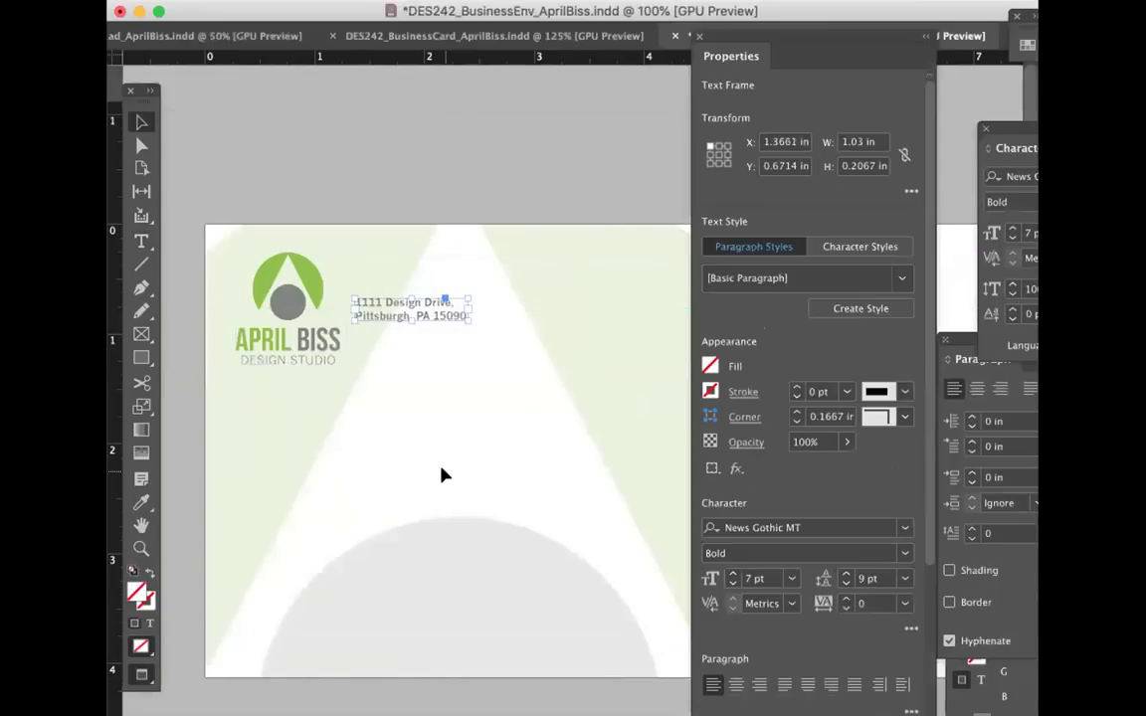
Step: Undo the address frame's recent nudges, resizing, left alignment and move beside the logo, back to its centred placement under the logo
{"action": "key", "text": "super+shift+c"}
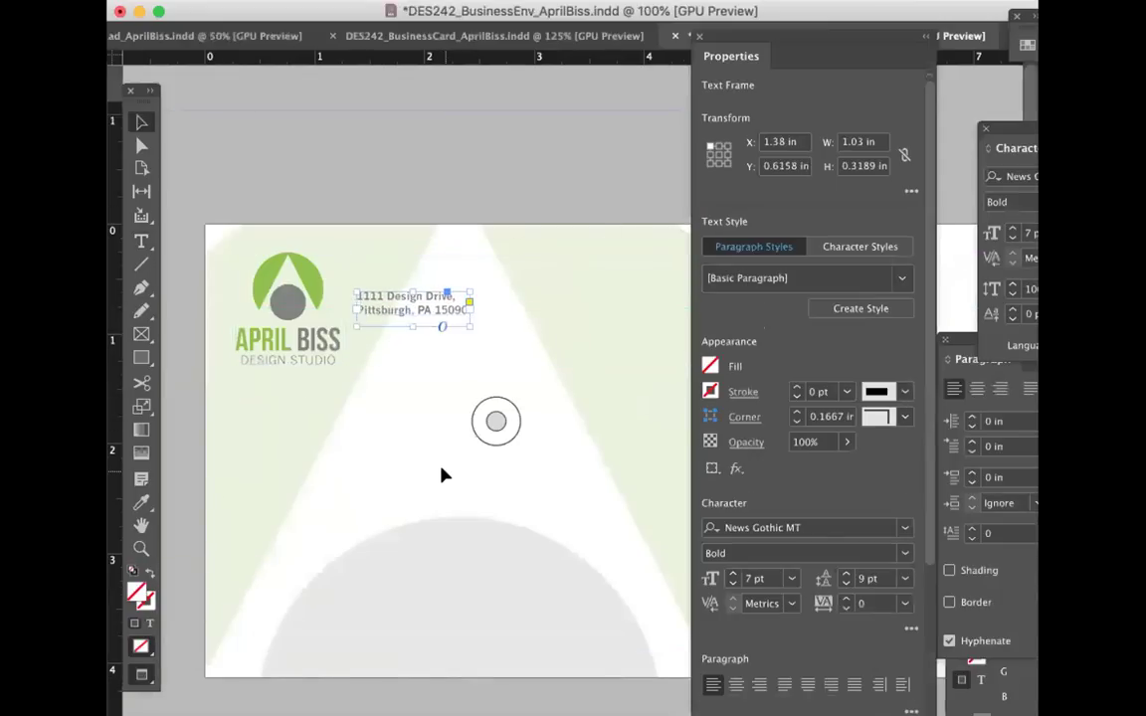
{"action": "key", "text": "Up"}
{"action": "key", "text": "Up"}
{"action": "key", "text": "Up"}
{"action": "key", "text": "Up"}
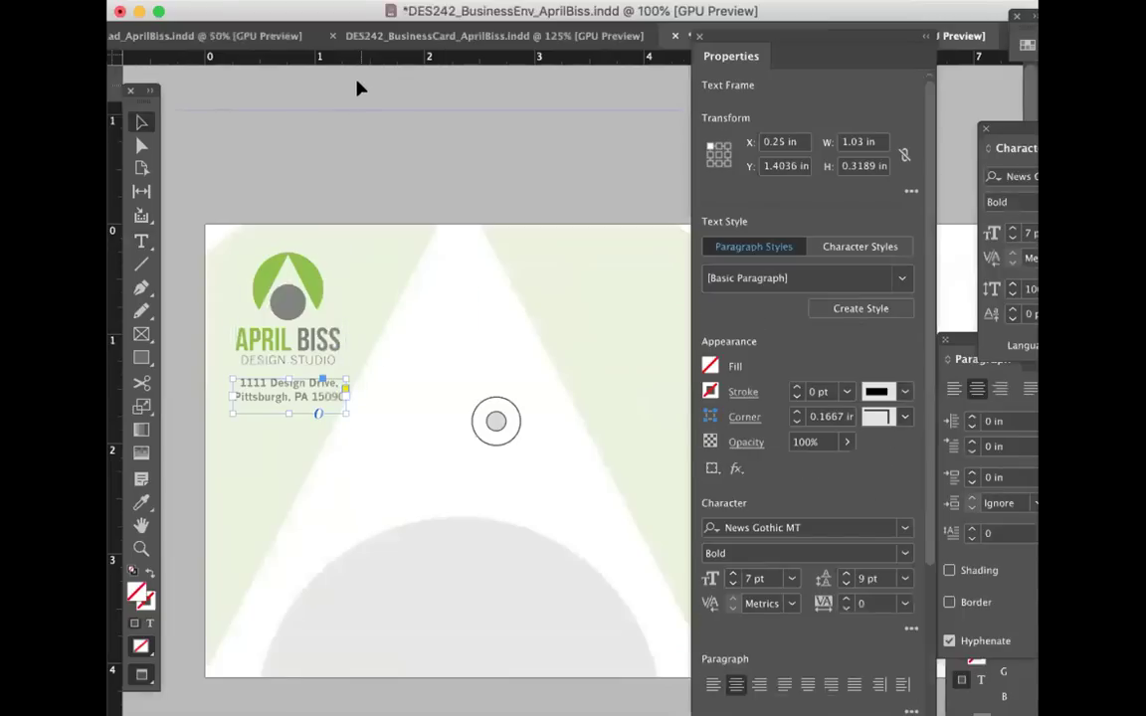
Step: Nudge the faded background logo slightly right to X -1.4806 in, Y -1.0417 in and save the envelope
{"action": "left_click", "coordinate": [345, 95]}
{"action": "key", "text": "super+minus"}
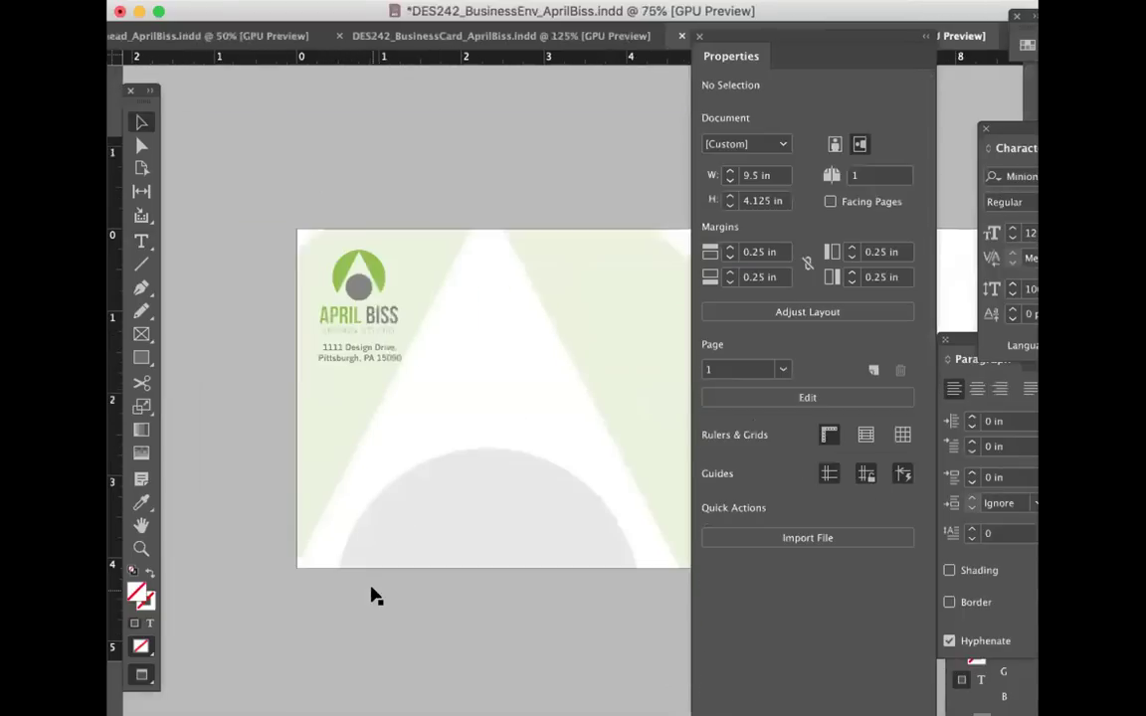
{"action": "left_click_drag", "start_coordinate": [433, 569], "coordinate": [440, 575]}
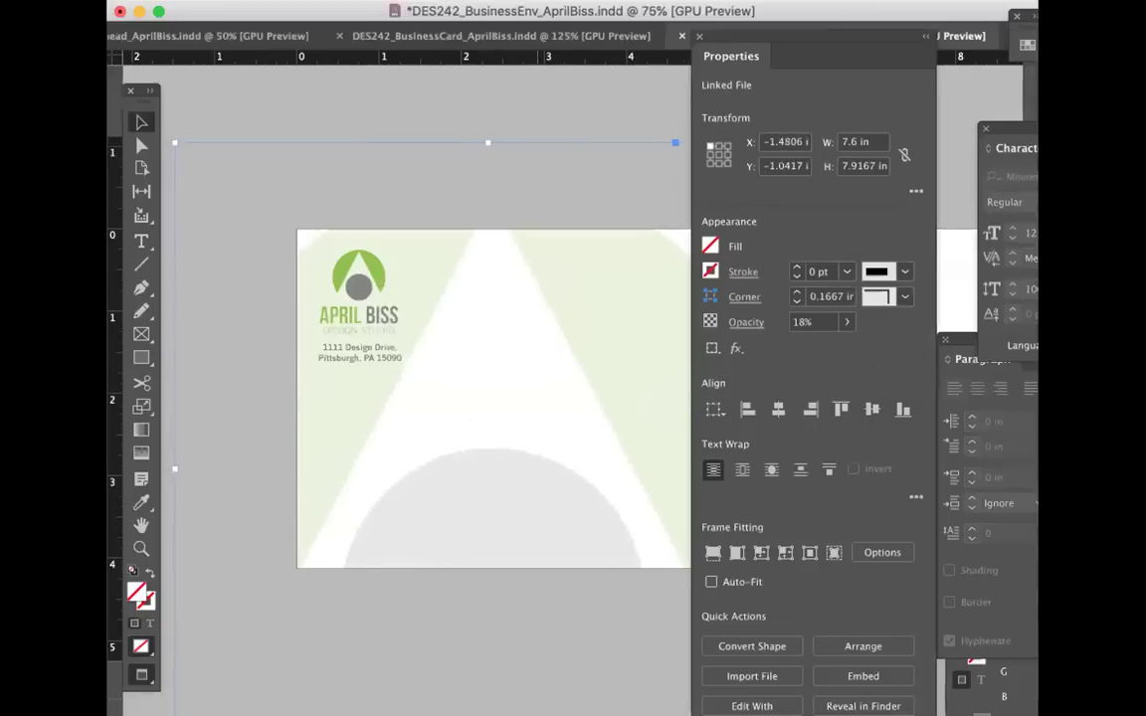
{"action": "key", "text": "super+s"}
Step: Clear the selection and move the Properties panel aside to uncover the whole envelope
{"action": "key", "text": "super+minus"}
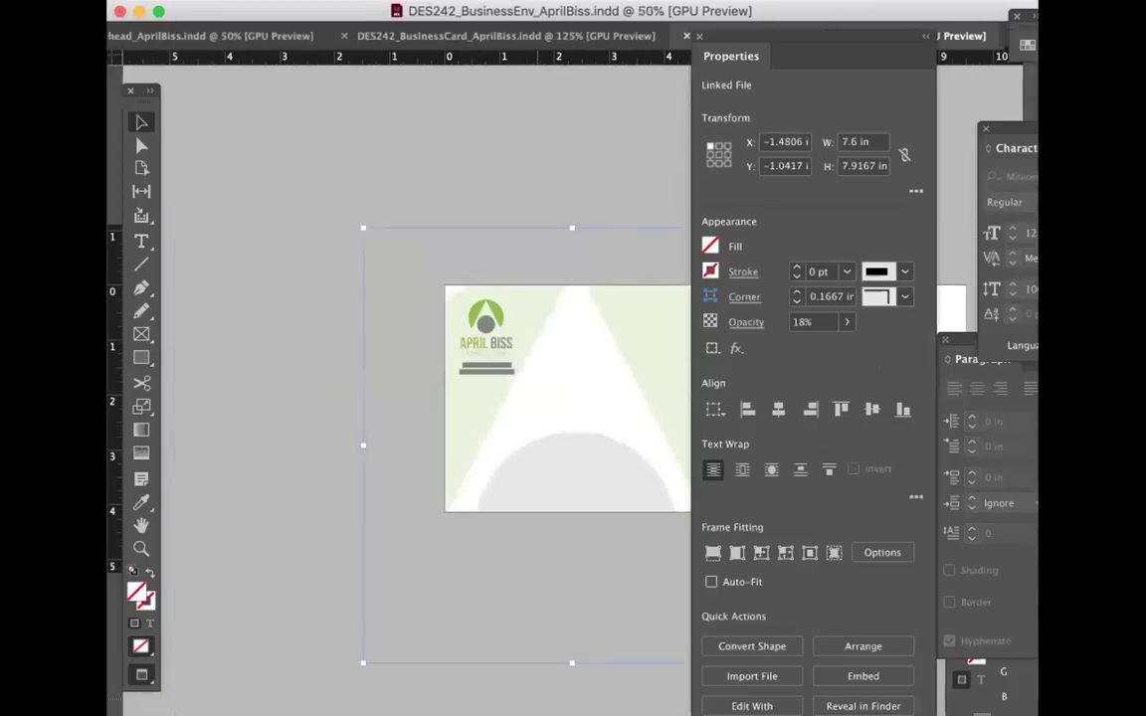
{"action": "left_click", "coordinate": [640, 673]}
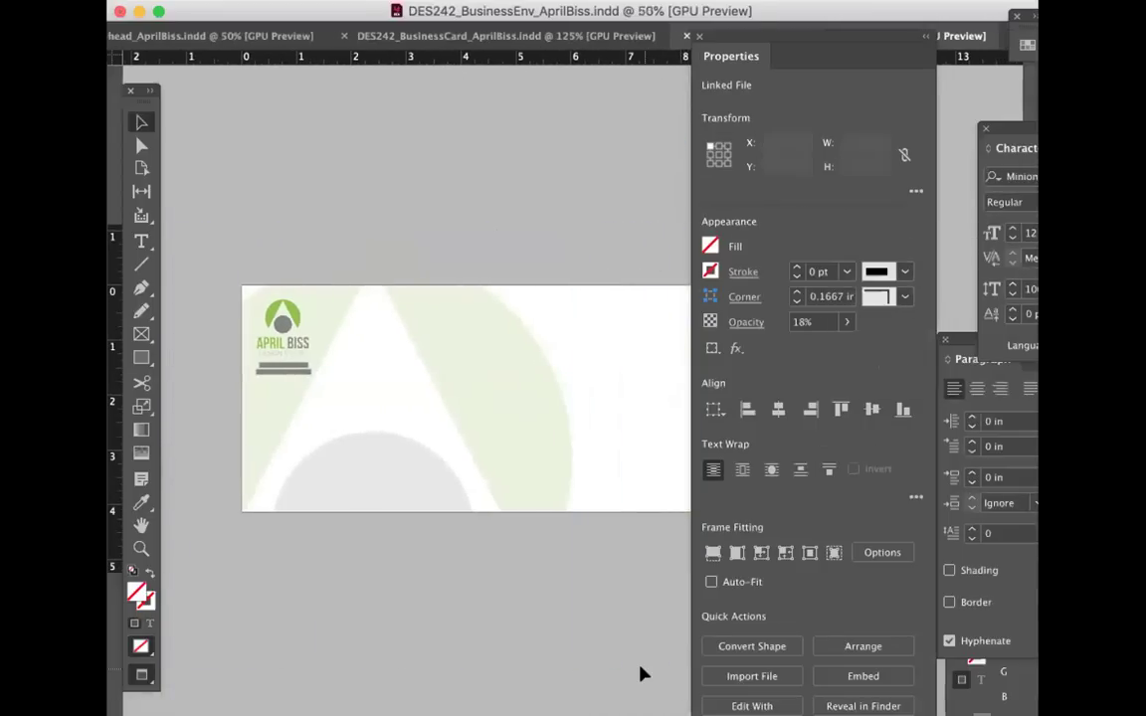
{"action": "left_click_drag", "start_coordinate": [819, 38], "coordinate": [995, 40]}
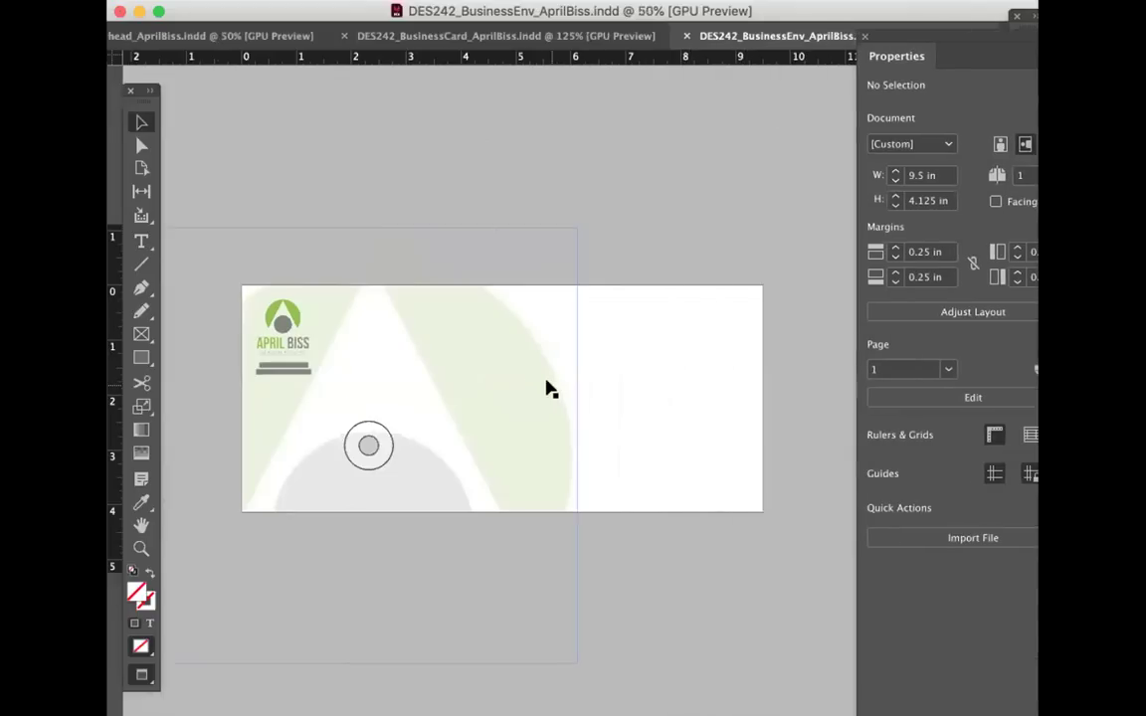
Step: Try replacing the faded background logo with a 9.5 × 4.125 in rectangle covering the whole envelope
{"action": "left_click_drag", "start_coordinate": [527, 388], "coordinate": [574, 687]}
{"action": "key", "text": "Delete"}
{"action": "left_click", "coordinate": [141, 357]}
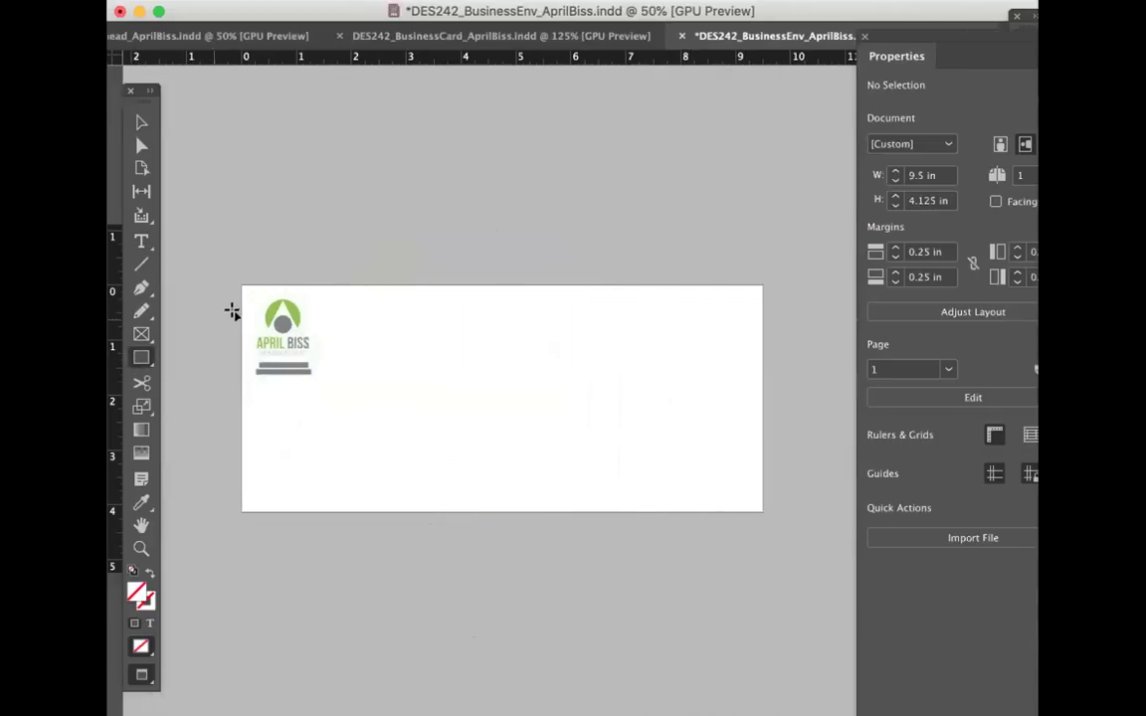
{"action": "mouse_move", "coordinate": [237, 287]}
{"action": "left_mouse_down"}
{"action": "mouse_move", "coordinate": [358, 301]}
{"action": "mouse_move", "coordinate": [724, 474]}
{"action": "mouse_move", "coordinate": [762, 512]}
{"action": "left_mouse_up"}
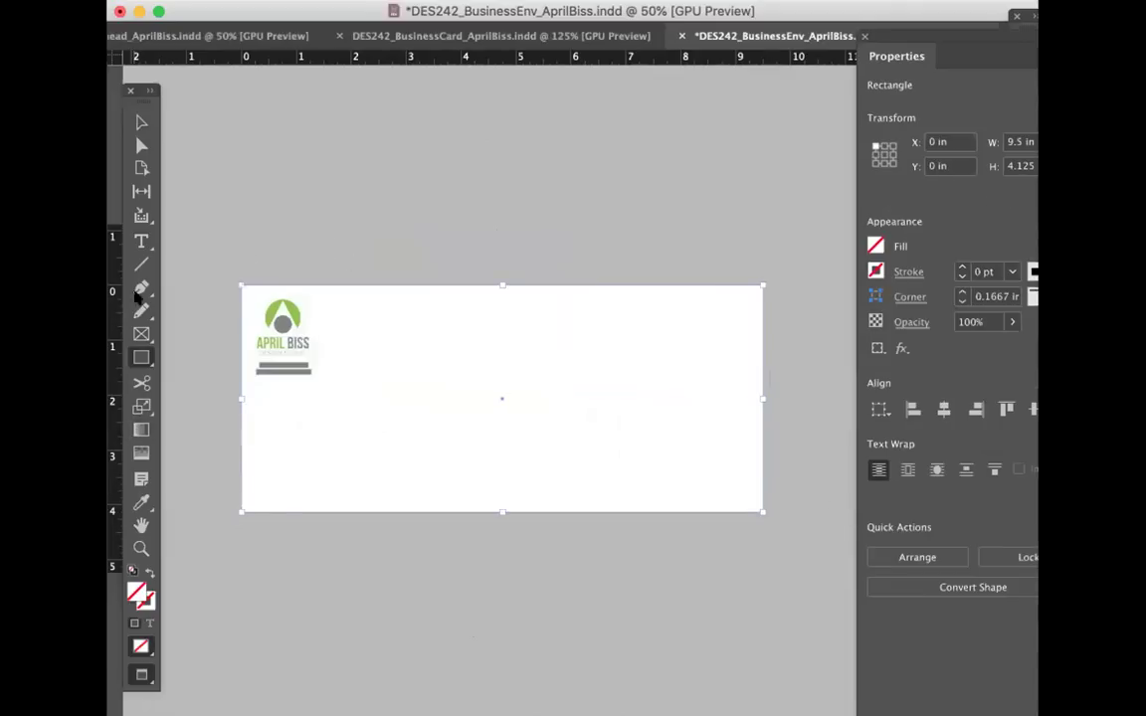
Step: Fill the rectangle with the logo's green using the Eyedropper and lower its opacity to 15%
{"action": "left_click", "coordinate": [141, 502]}
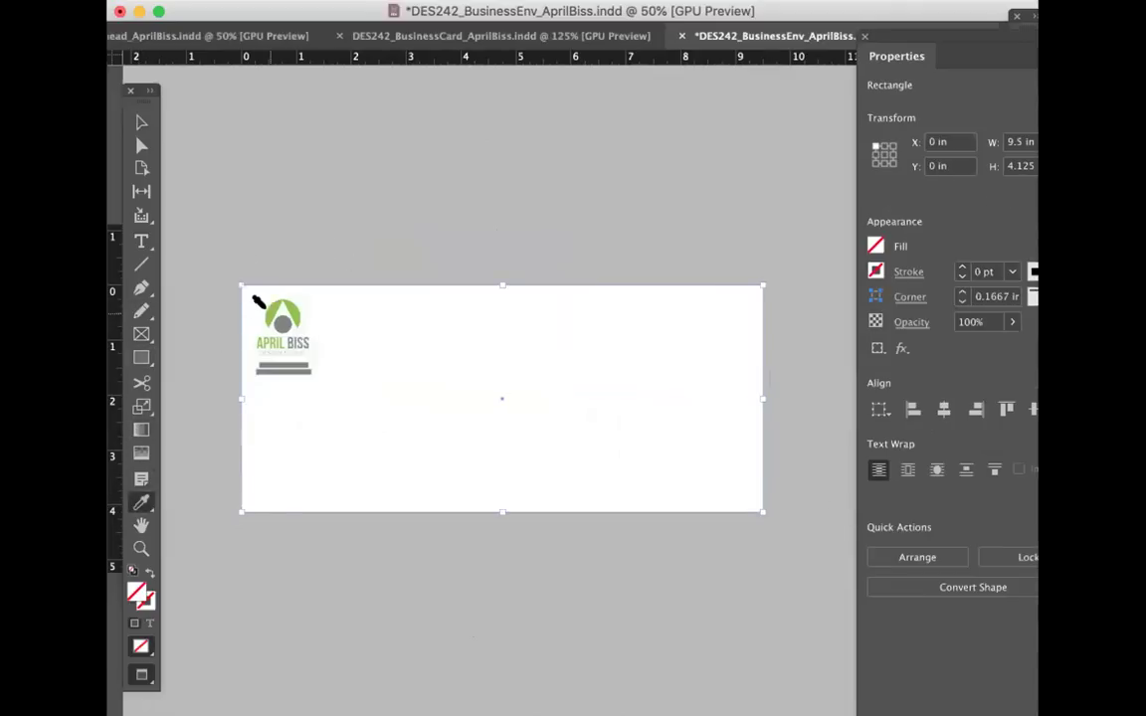
{"action": "left_click", "coordinate": [258, 304]}
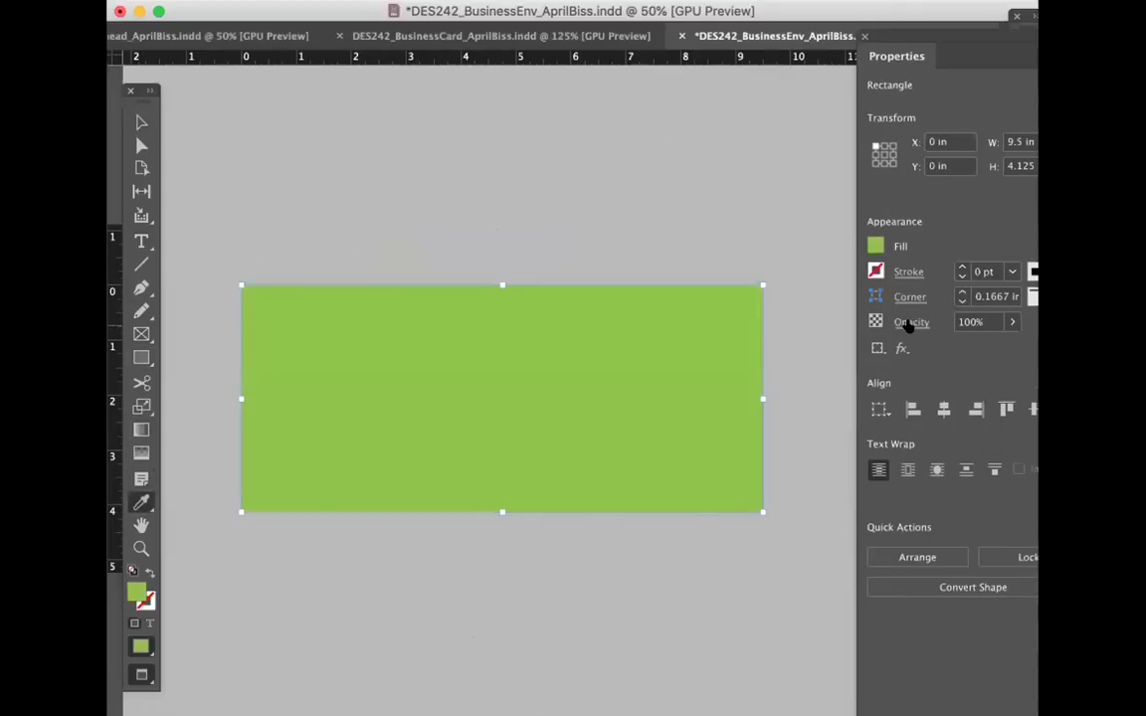
{"action": "left_click", "coordinate": [1012, 322]}
{"action": "left_click_drag", "start_coordinate": [946, 342], "coordinate": [915, 348]}
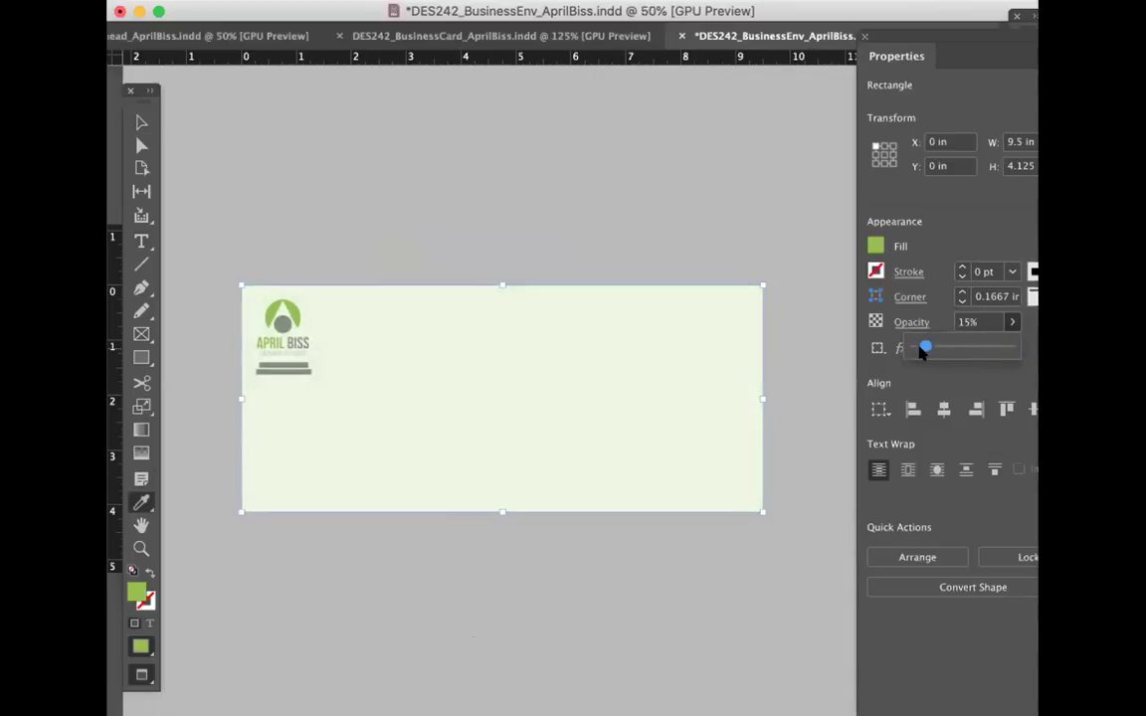
Step: Send the green rectangle behind the logo and address text, and deselect it
{"action": "left_click", "coordinate": [141, 121]}
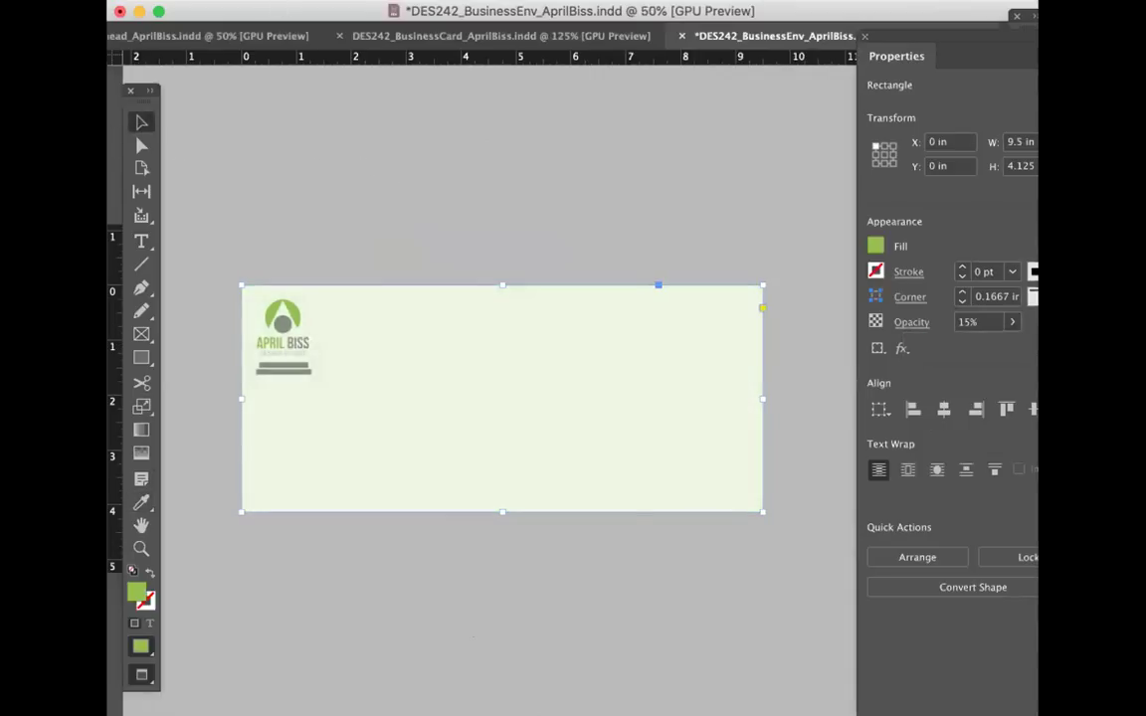
{"action": "right_click", "coordinate": [412, 328]}
{"action": "left_click", "coordinate": [704, 69]}
{"action": "left_click", "coordinate": [508, 264]}
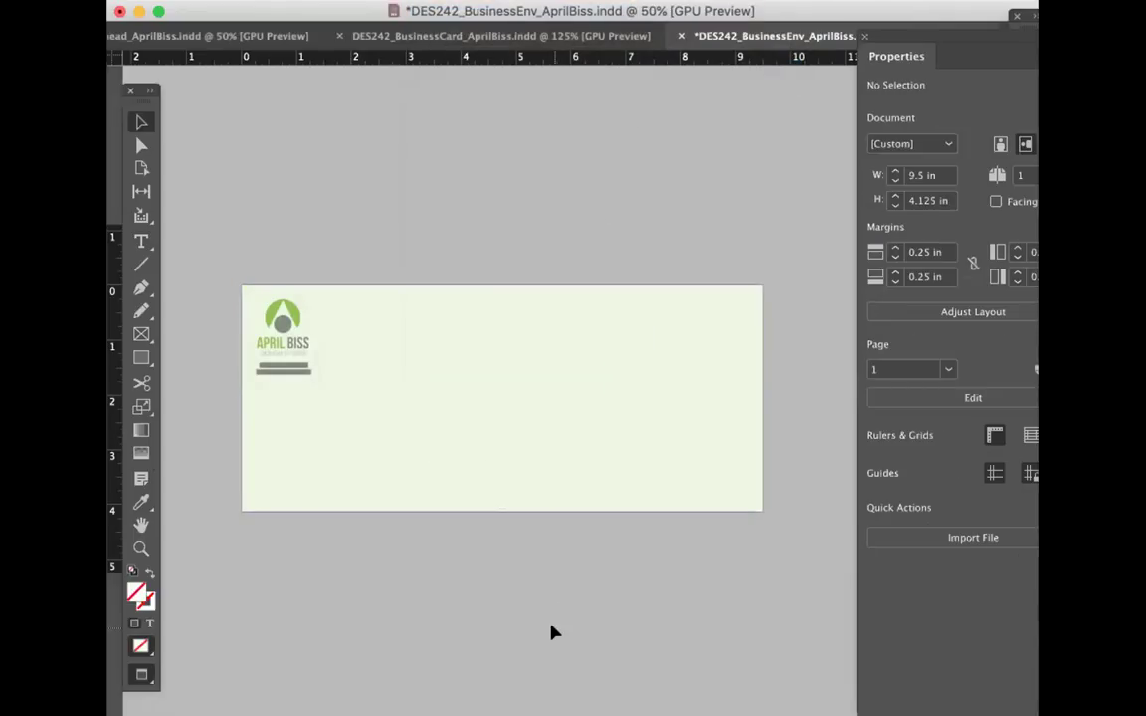
Step: Undo the green rectangle background, bringing the faded background logo back onto the envelope
{"action": "key", "text": "super+equal"}
{"action": "scroll", "coordinate": [556, 634], "scroll_direction": "left", "scroll_amount": 5}
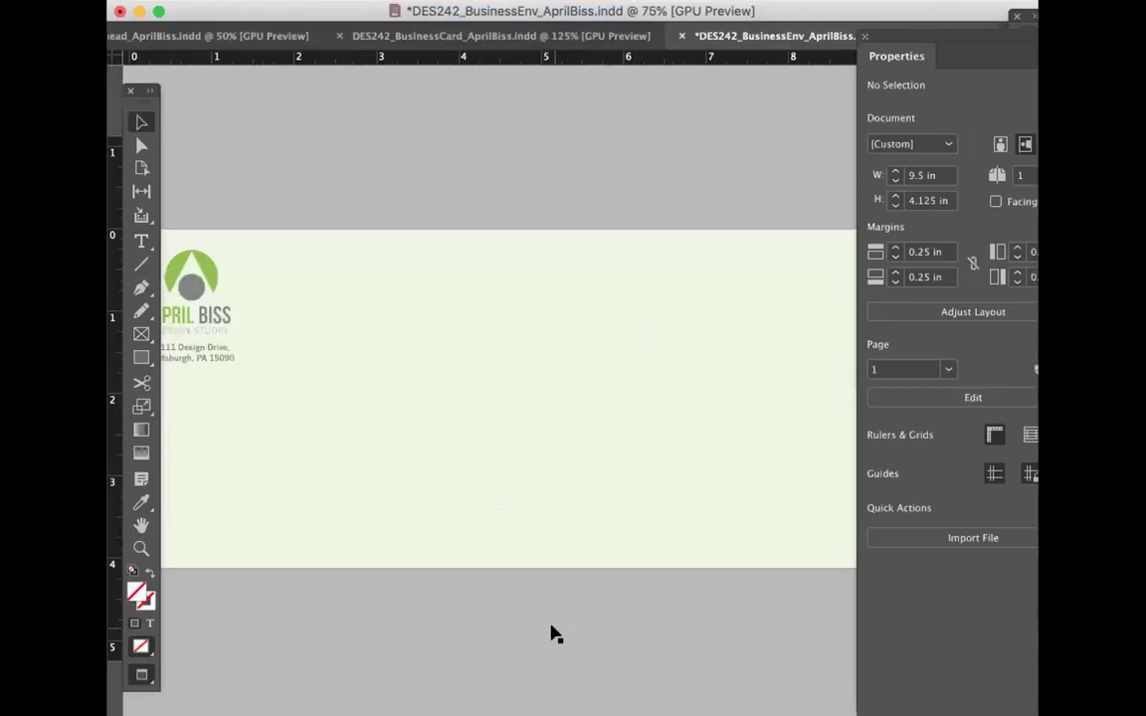
{"action": "left_click", "coordinate": [438, 237]}
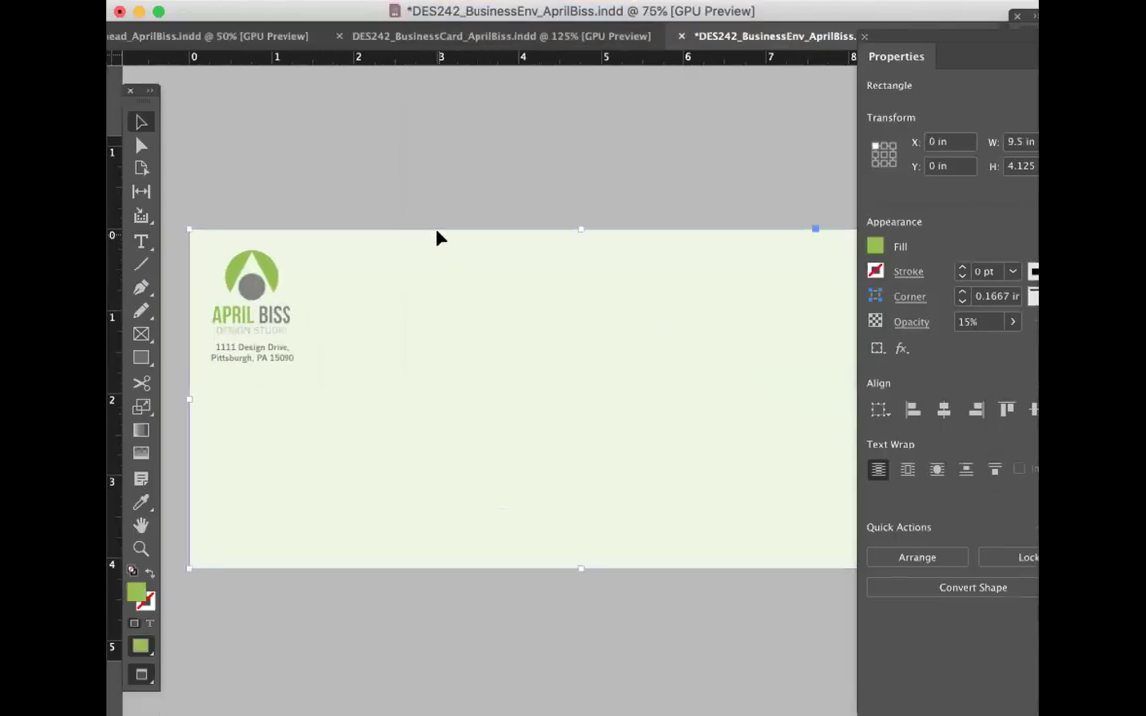
{"action": "left_click", "coordinate": [438, 237], "text": "super"}
{"action": "left_click", "coordinate": [734, 194]}
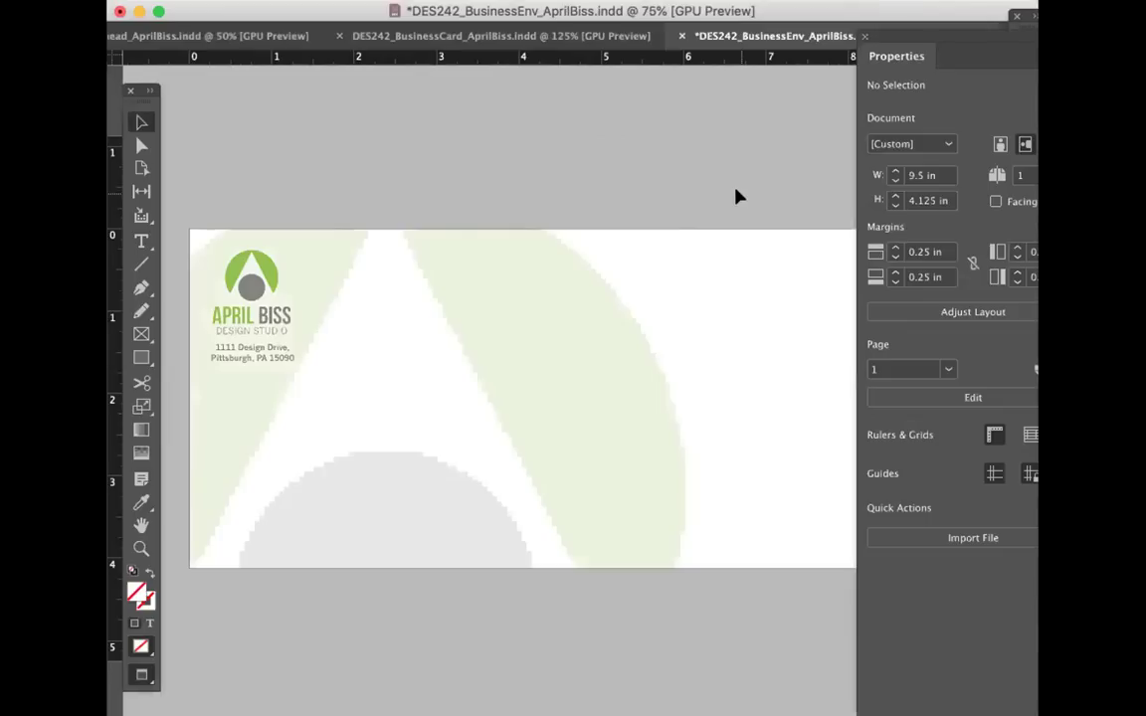
Step: Save the envelope and toggle the screen mode, returning to Preview
{"action": "key", "text": "super+minus"}
{"action": "key", "text": "super+s"}
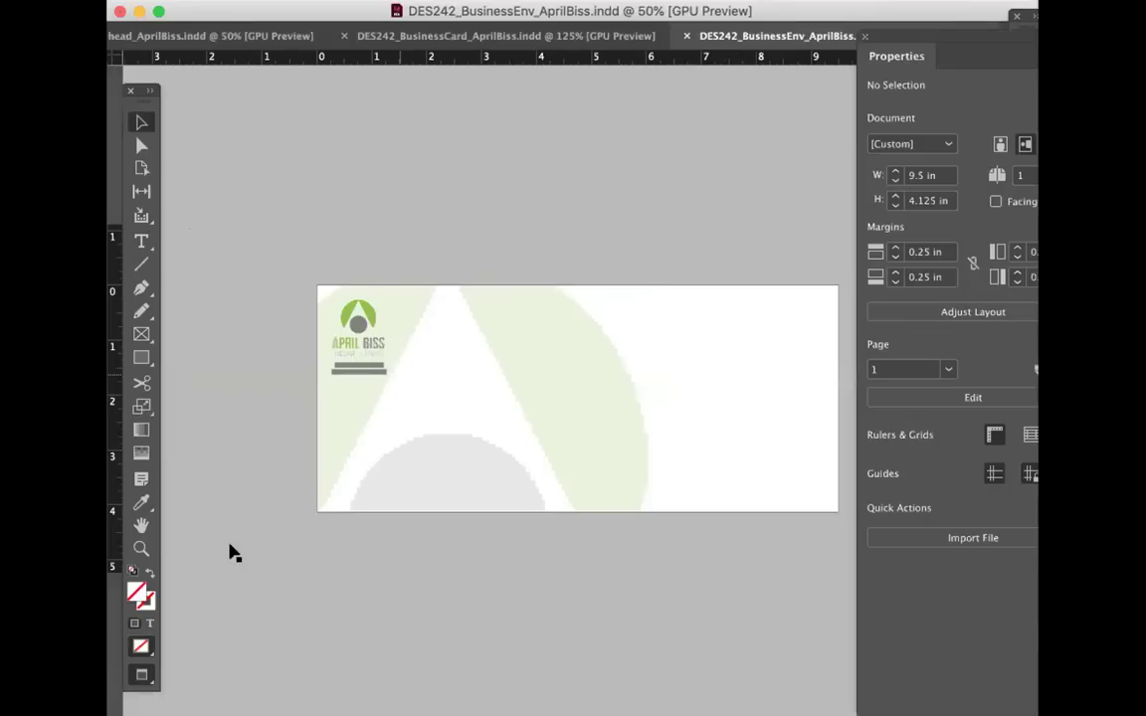
{"action": "left_click_drag", "start_coordinate": [145, 675], "coordinate": [209, 575]}
{"action": "left_click_drag", "start_coordinate": [142, 675], "coordinate": [213, 592]}
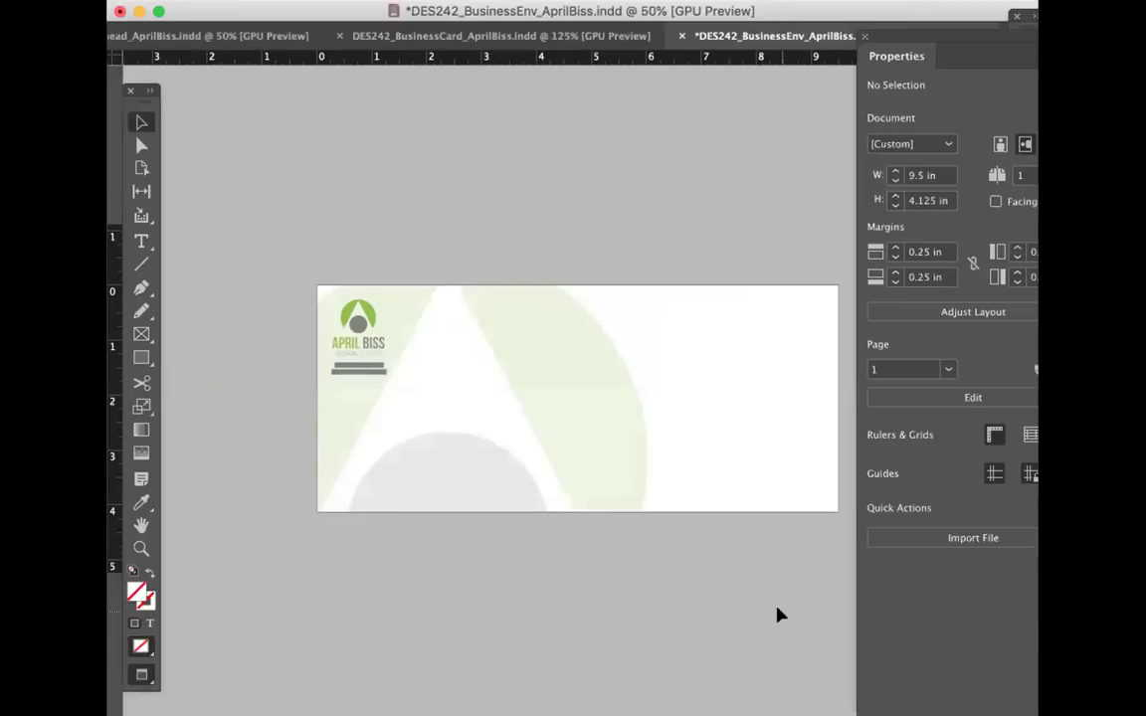
Step: Compare the envelope with the business card and letterhead designs, and return to the envelope
{"action": "left_click", "coordinate": [519, 38]}
{"action": "left_click", "coordinate": [396, 147]}
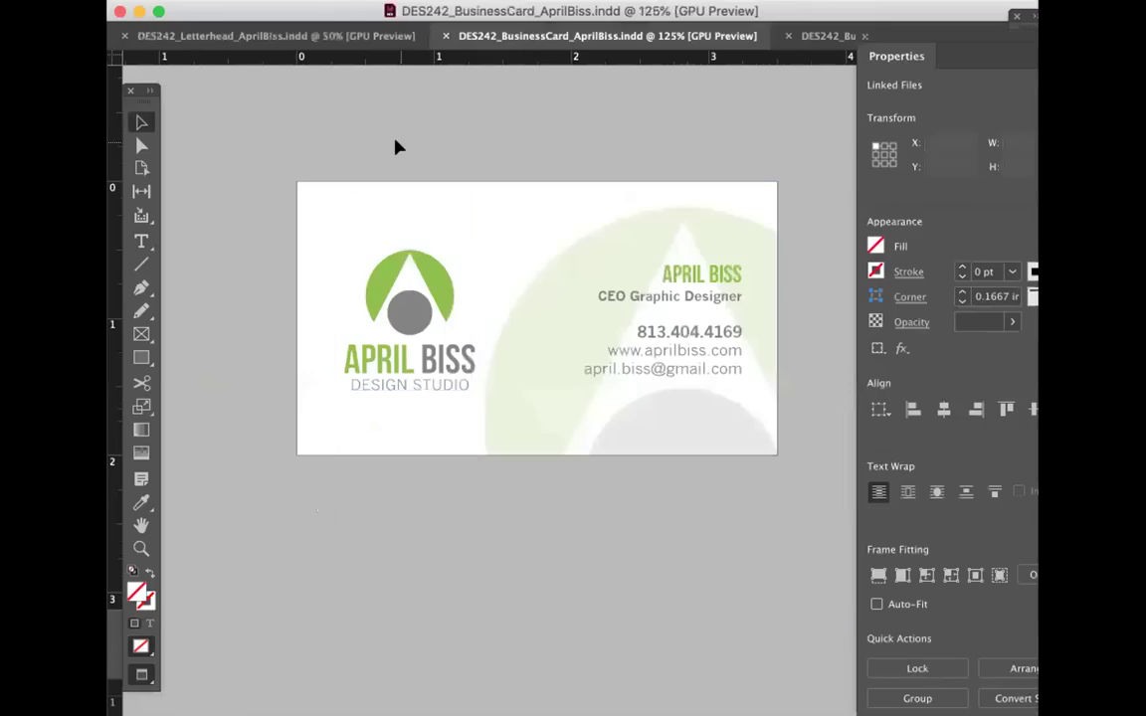
{"action": "left_click", "coordinate": [268, 34]}
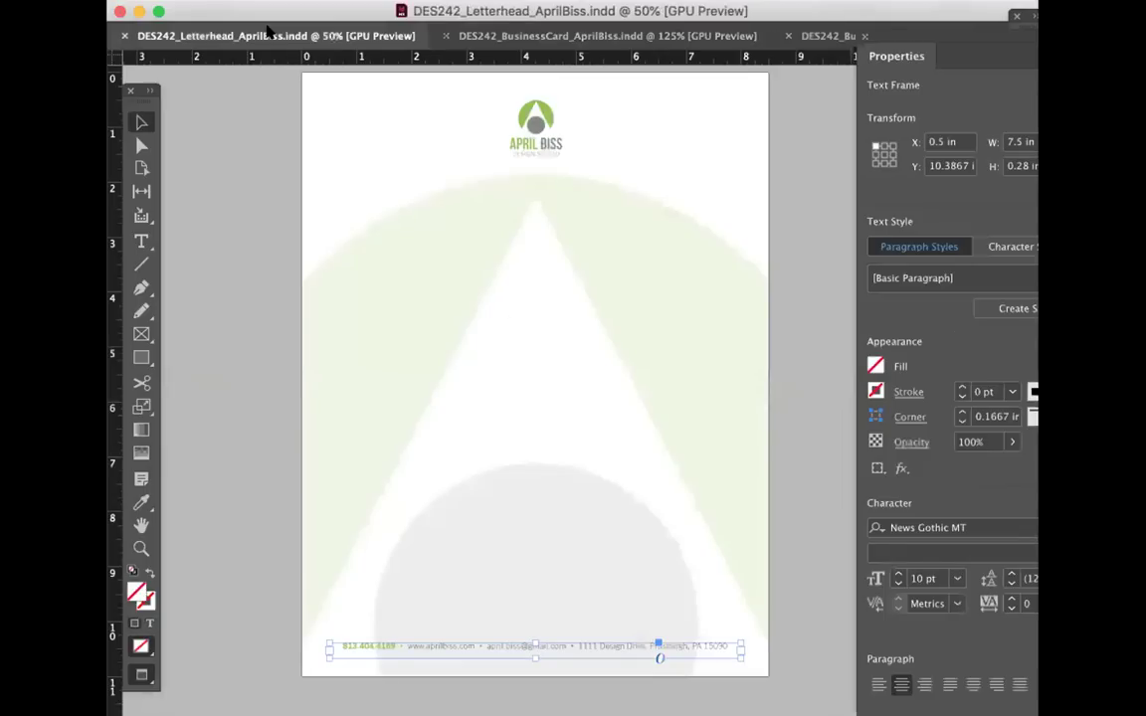
{"action": "left_click", "coordinate": [822, 35]}
{"action": "left_click", "coordinate": [440, 445]}
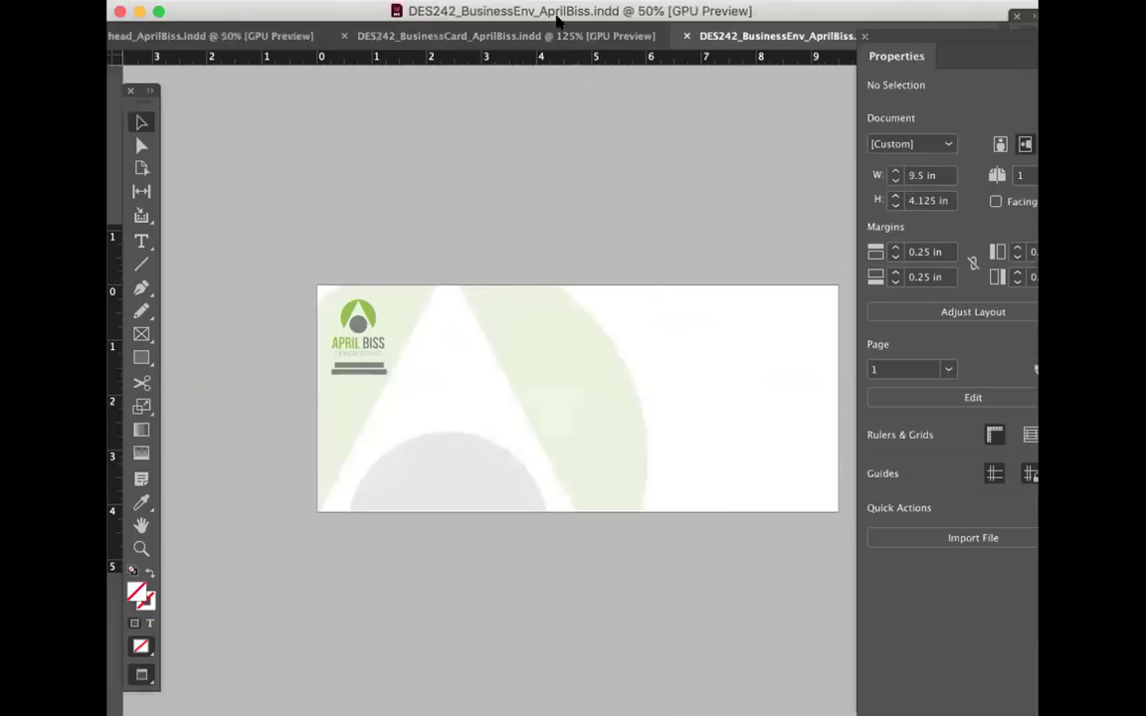
Step: Select the green background rectangle on page 2 of the business card and compare that page with the front
{"action": "left_click", "coordinate": [505, 35]}
{"action": "key", "text": "shift+Page_Down"}
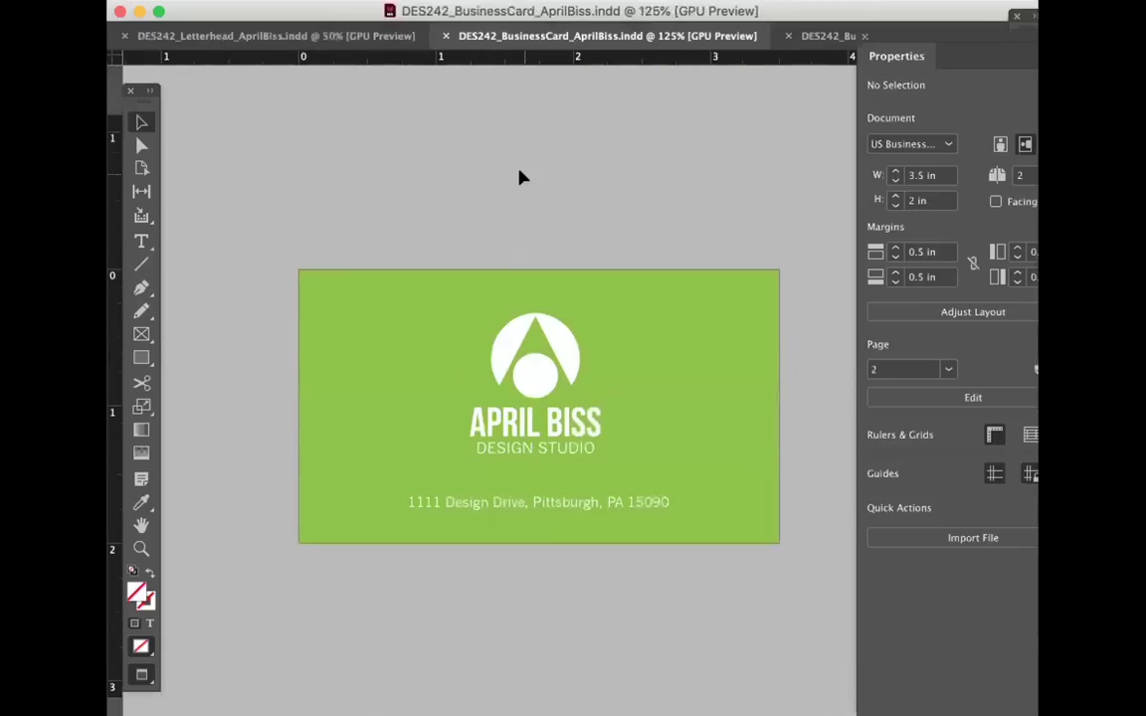
{"action": "left_click", "coordinate": [366, 302]}
{"action": "scroll", "coordinate": [365, 303], "scroll_direction": "up", "scroll_amount": 5}
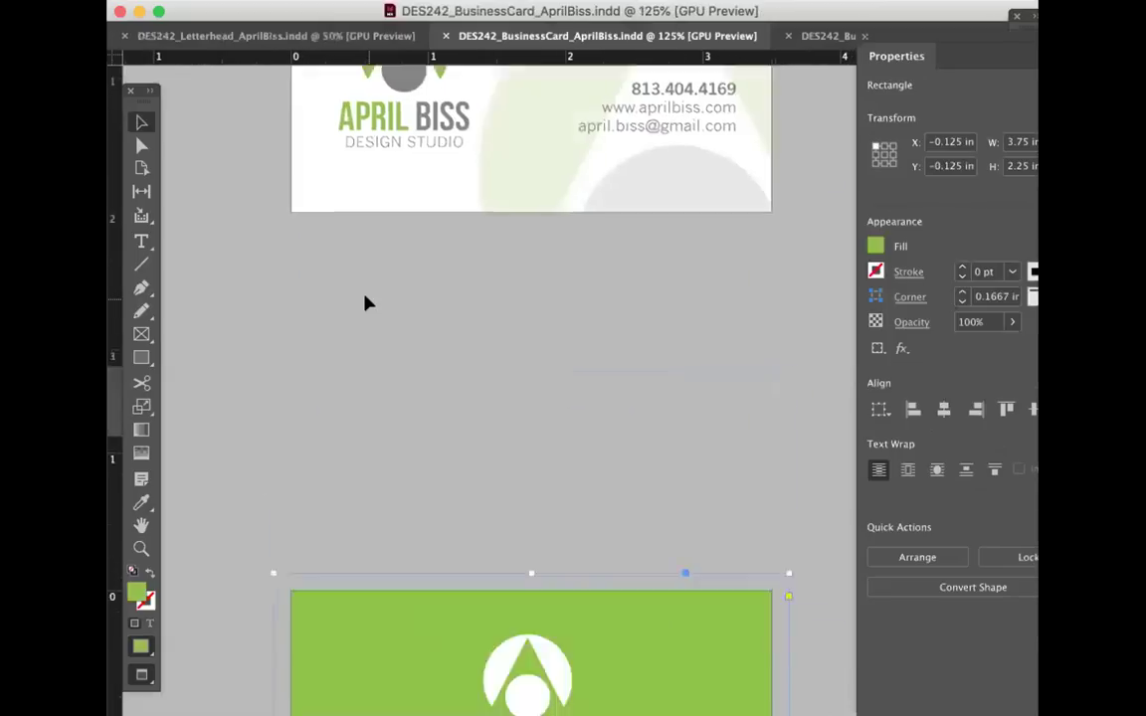
{"action": "key", "text": "shift+Page_Up"}
{"action": "left_click", "coordinate": [140, 503]}
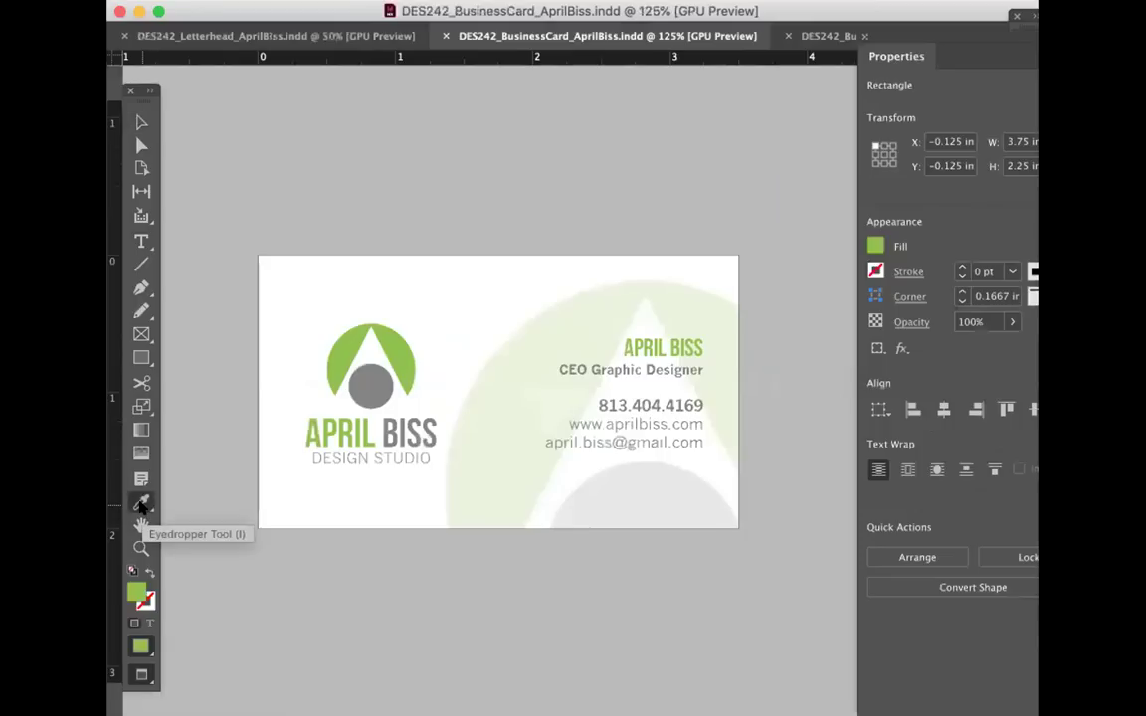
{"action": "left_click", "coordinate": [141, 121]}
{"action": "key", "text": "shift+Page_Down"}
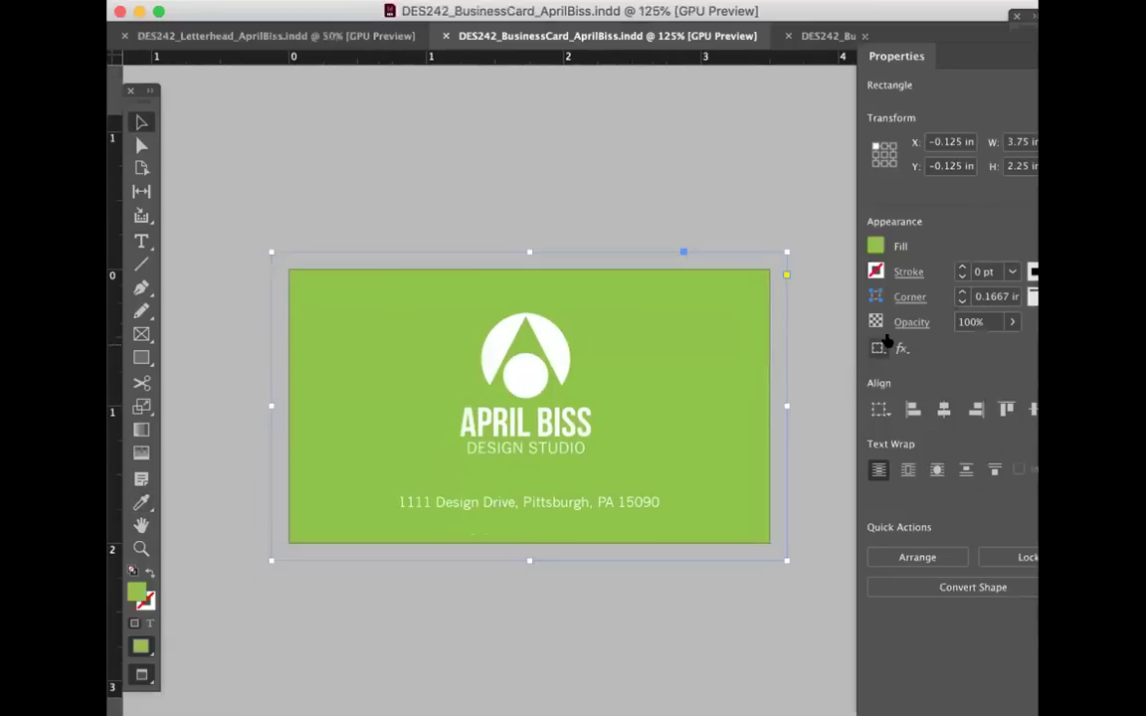
Step: Set the opacity of the green rectangle on the card's back to 100% and save the business card
{"action": "left_click", "coordinate": [1011, 322]}
{"action": "mouse_move", "coordinate": [1012, 347]}
{"action": "left_mouse_down"}
{"action": "mouse_move", "coordinate": [937, 350]}
{"action": "mouse_move", "coordinate": [1014, 347]}
{"action": "left_mouse_up"}
{"action": "left_click", "coordinate": [593, 152]}
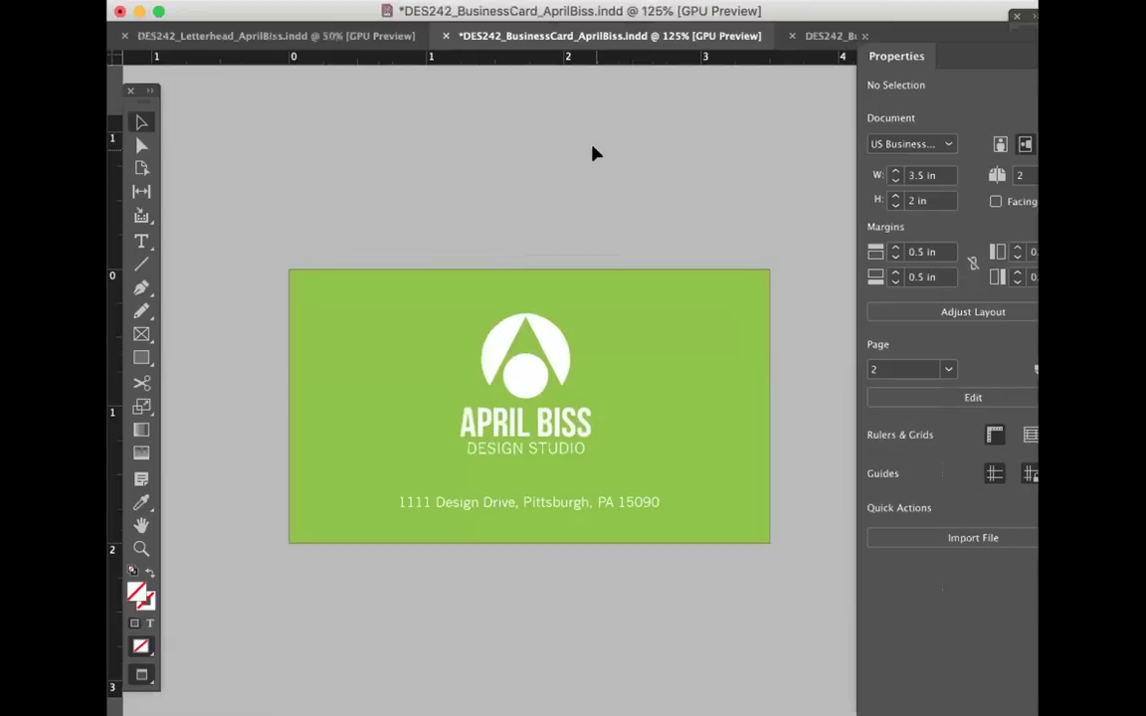
{"action": "key", "text": "super+s"}
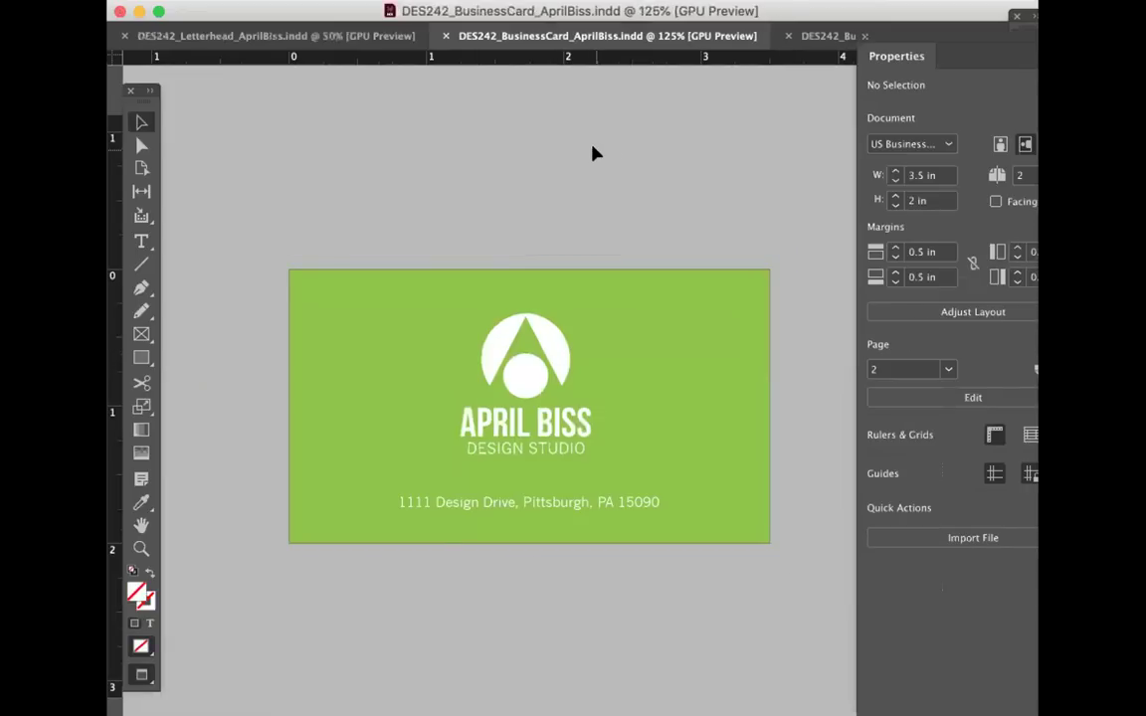
Step: Switch to the letterhead and export it to the Desktop as a PDF under its document name with the Smallest File Size preset
{"action": "scroll", "coordinate": [593, 152], "scroll_direction": "up", "scroll_amount": 5}
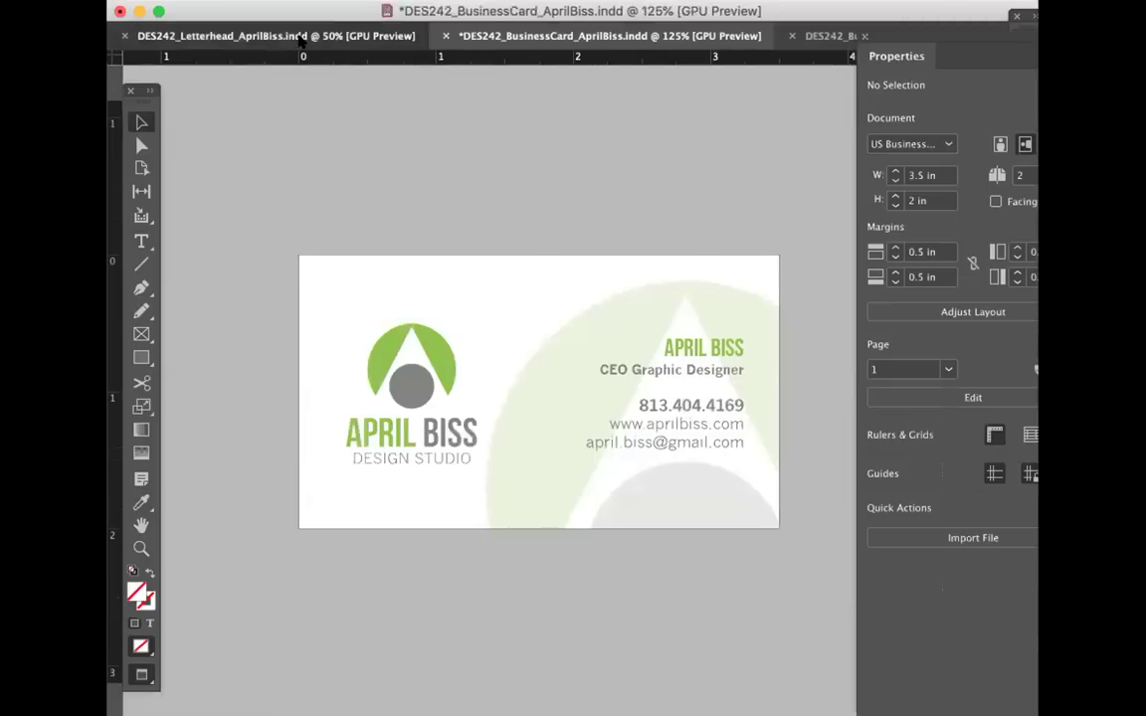
{"action": "left_click", "coordinate": [300, 37]}
{"action": "key", "text": "super+minus"}
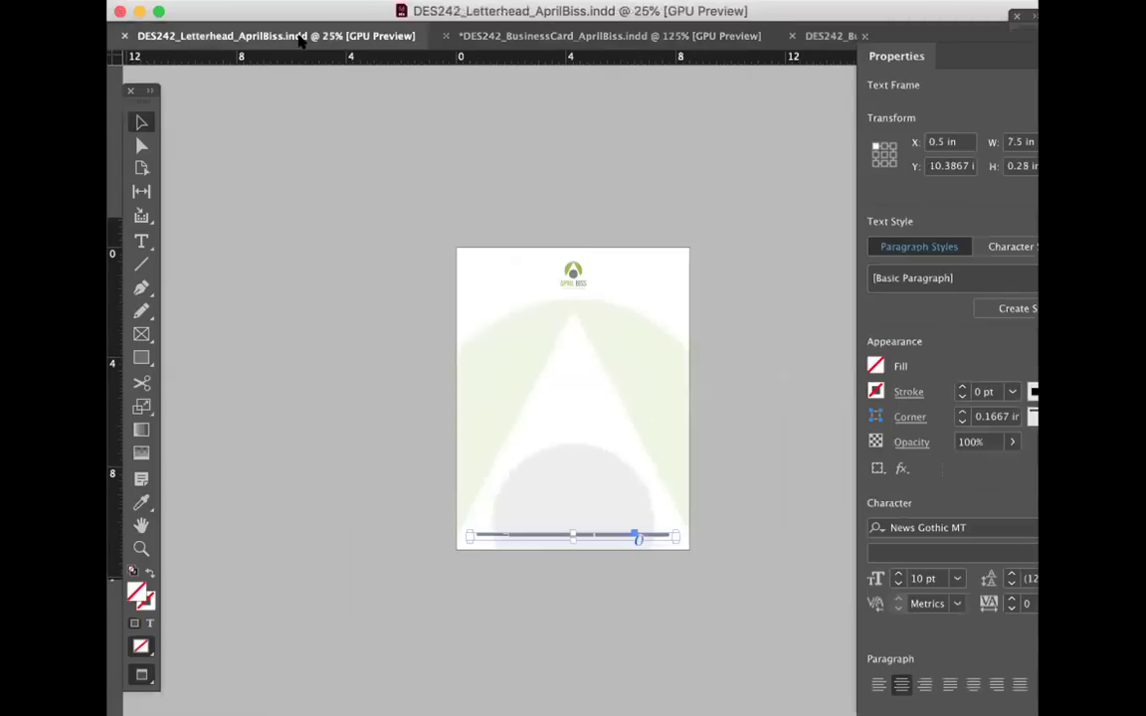
{"action": "left_click", "coordinate": [318, 239]}
{"action": "key", "text": "super+equal"}
{"action": "left_click", "coordinate": [291, 211]}
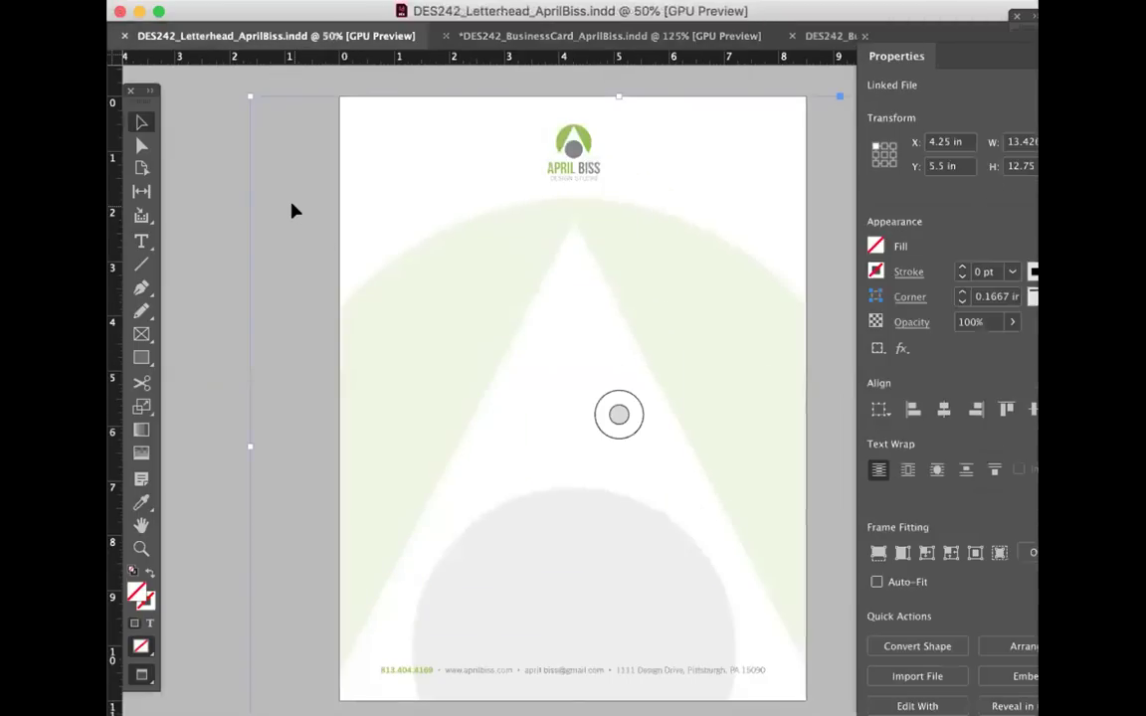
{"action": "left_click", "coordinate": [244, 0]}
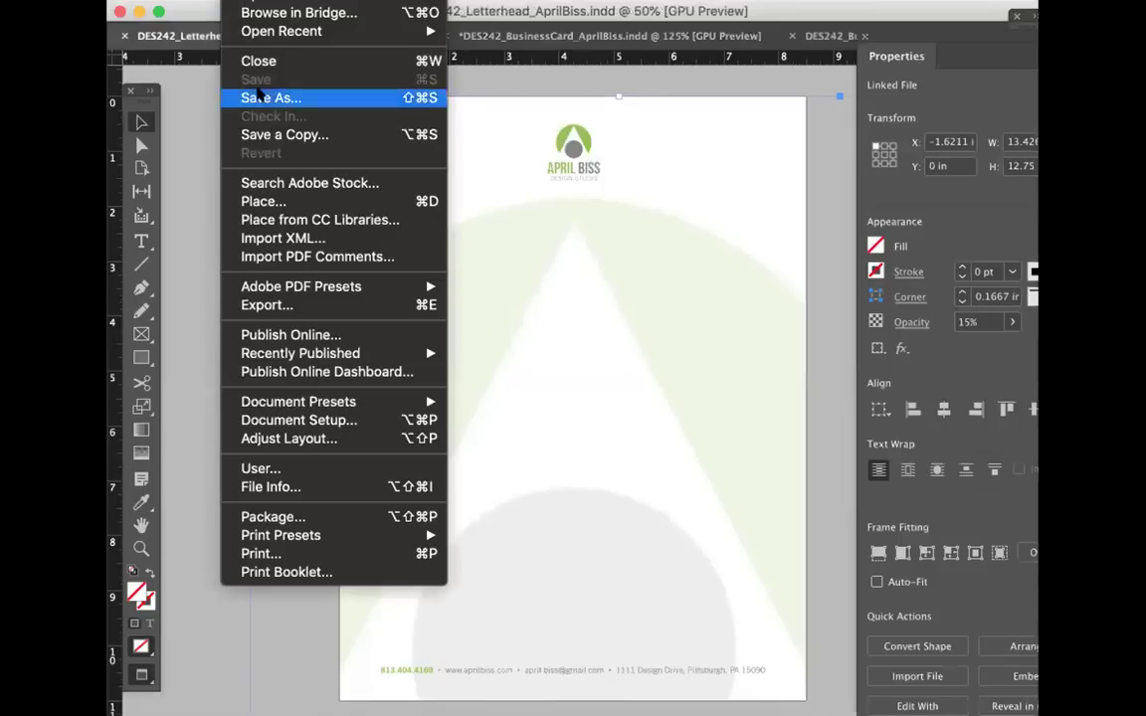
{"action": "mouse_move", "coordinate": [358, 286]}
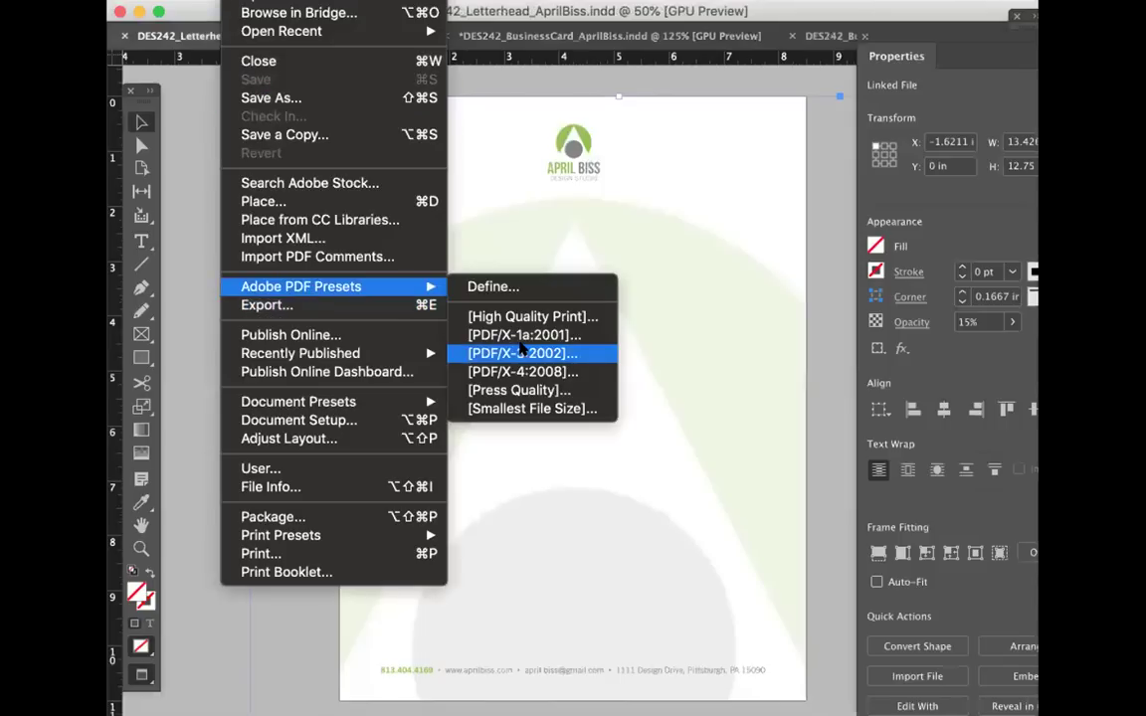
{"action": "key", "text": "super+e"}
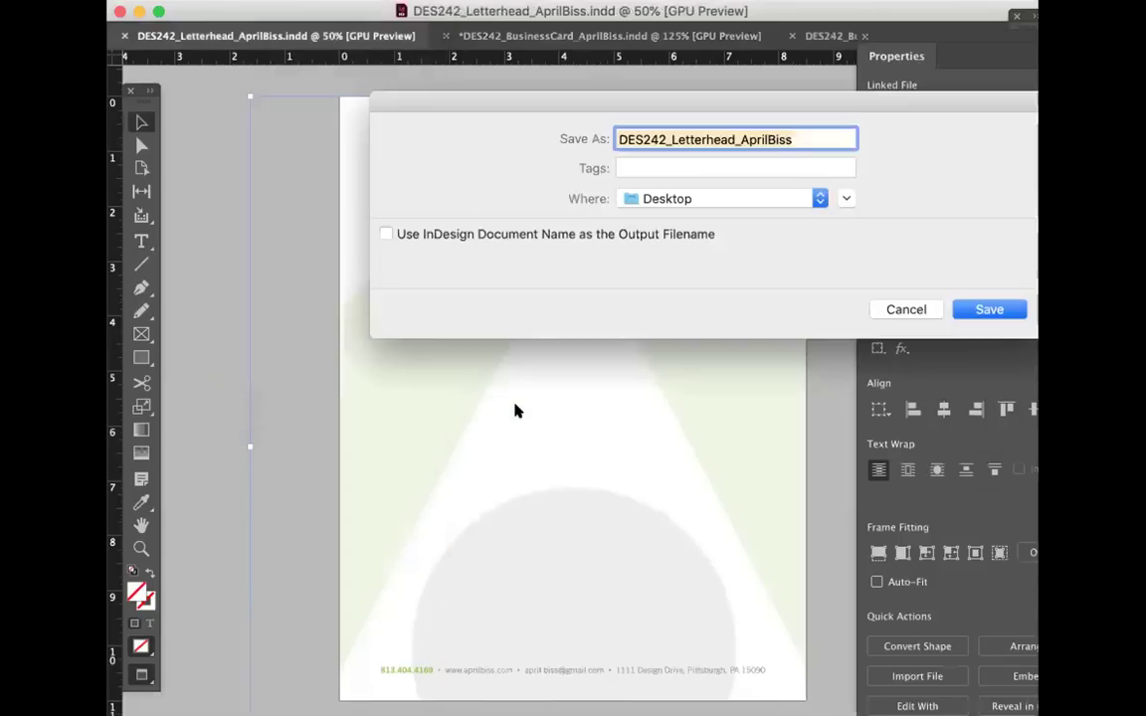
{"action": "left_click", "coordinate": [965, 307]}
{"action": "left_click", "coordinate": [789, 625]}
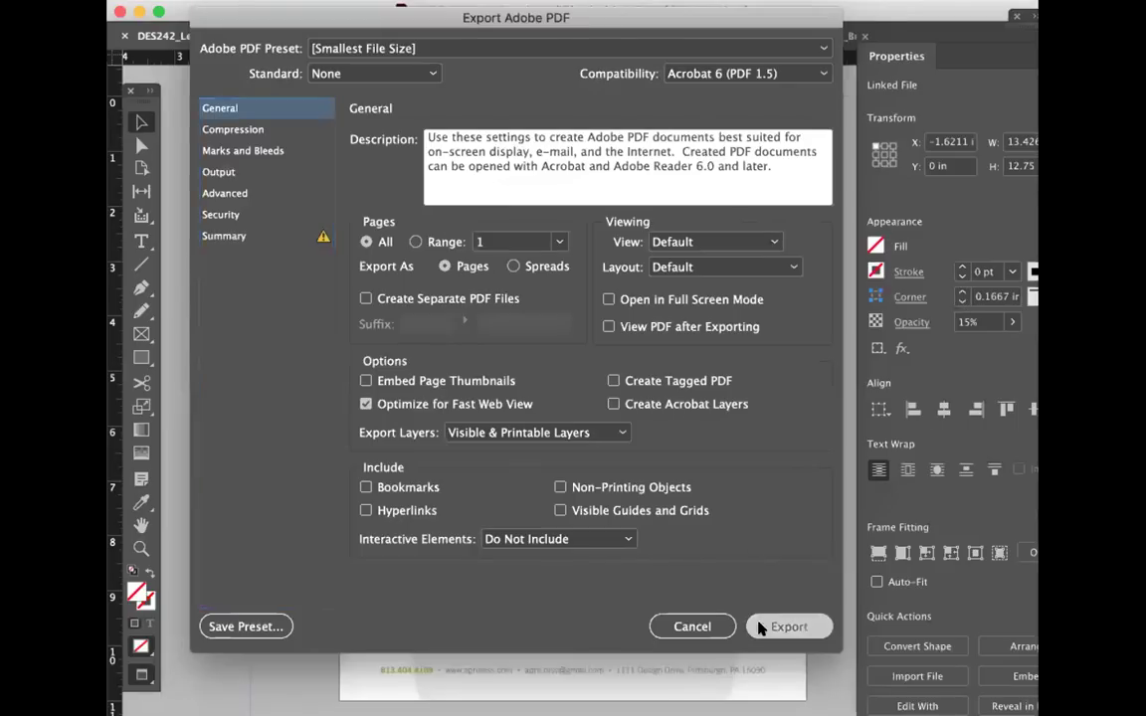
Step: Switch to the business card document
{"action": "left_click", "coordinate": [608, 36]}
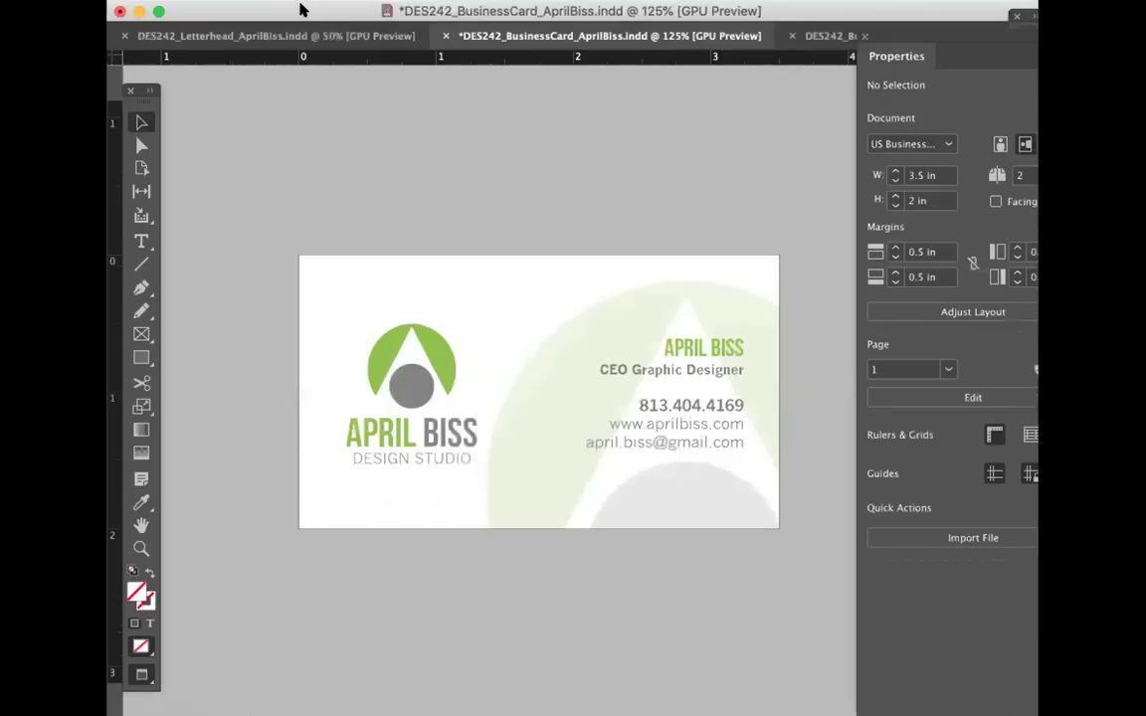
{"action": "left_click", "coordinate": [244, 2]}
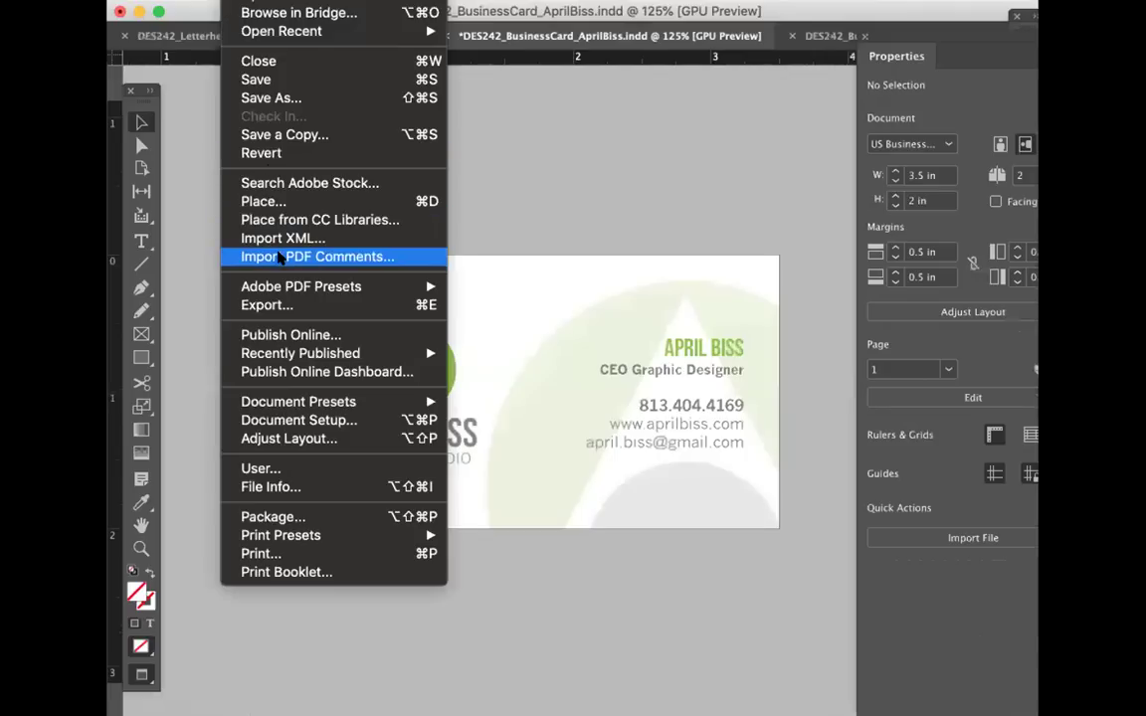
{"action": "mouse_move", "coordinate": [388, 286]}
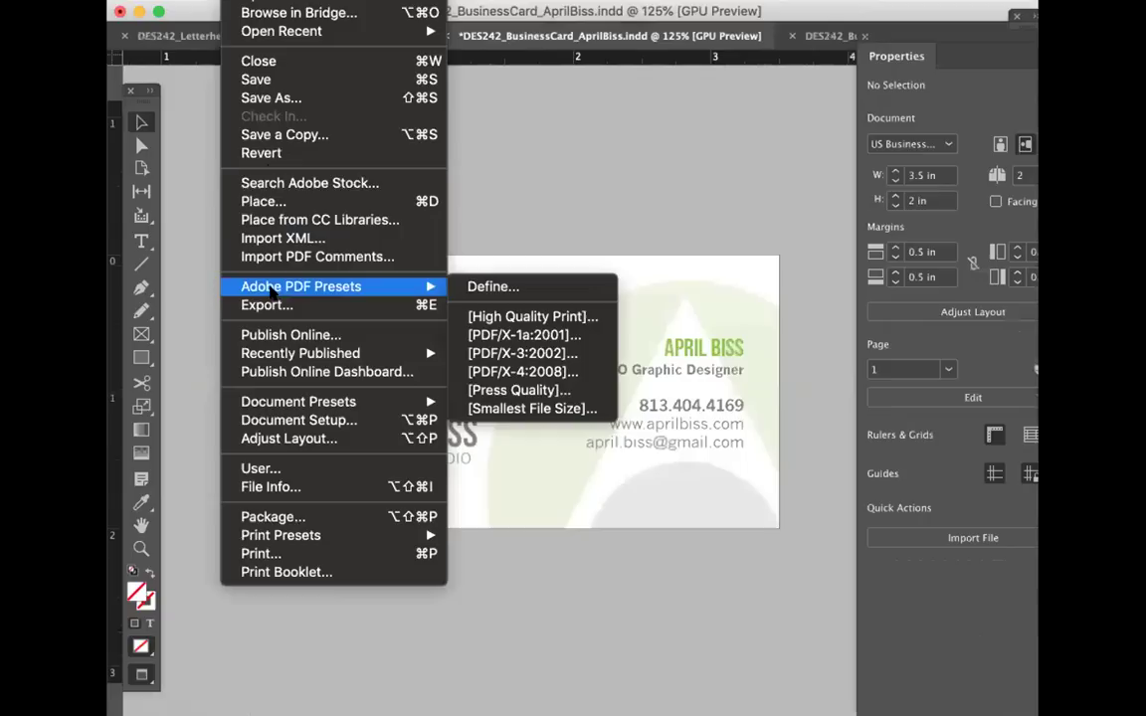
{"action": "left_click", "coordinate": [546, 381]}
{"action": "left_click", "coordinate": [642, 200]}
{"action": "left_click", "coordinate": [672, 180]}
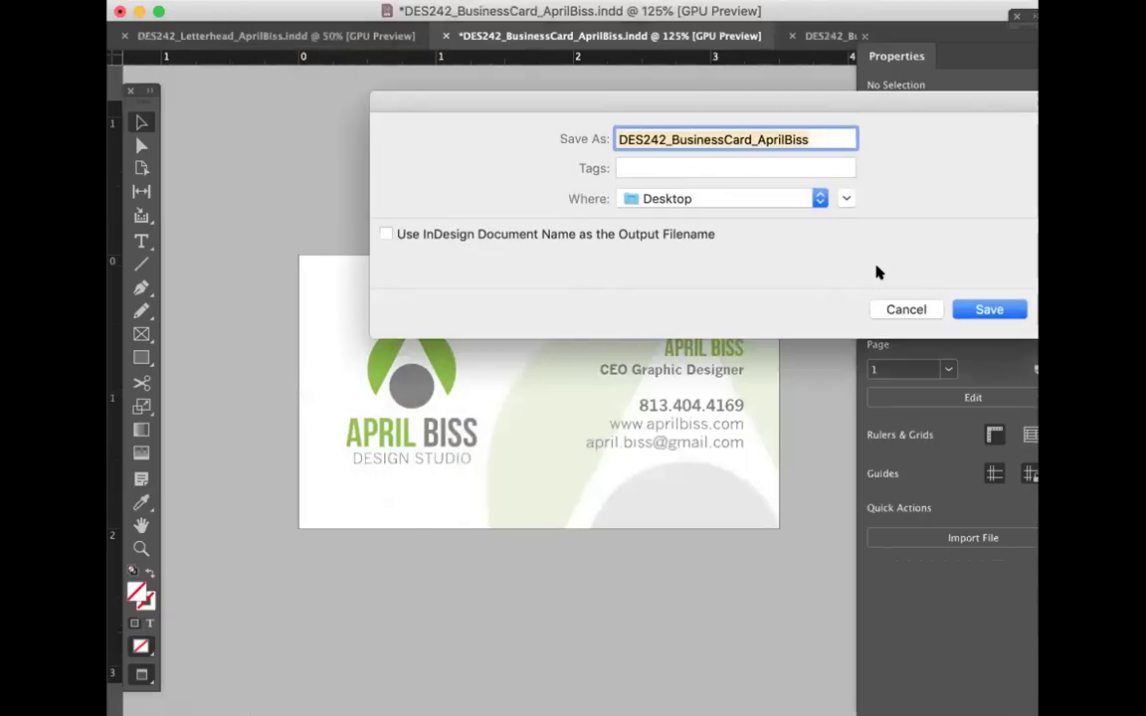
{"action": "left_click", "coordinate": [875, 307]}
Step: Export all pages of the business card to the Desktop as a PDF under its document name with the Smallest File Size preset
{"action": "left_click", "coordinate": [244, 2]}
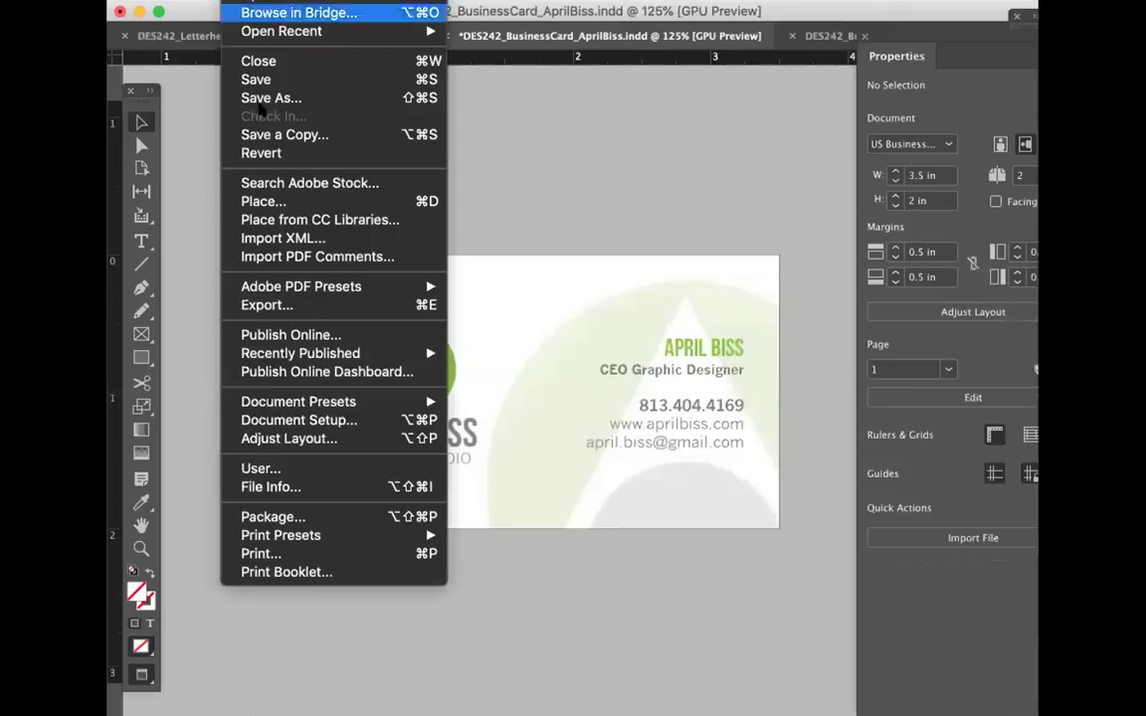
{"action": "left_click", "coordinate": [696, 232]}
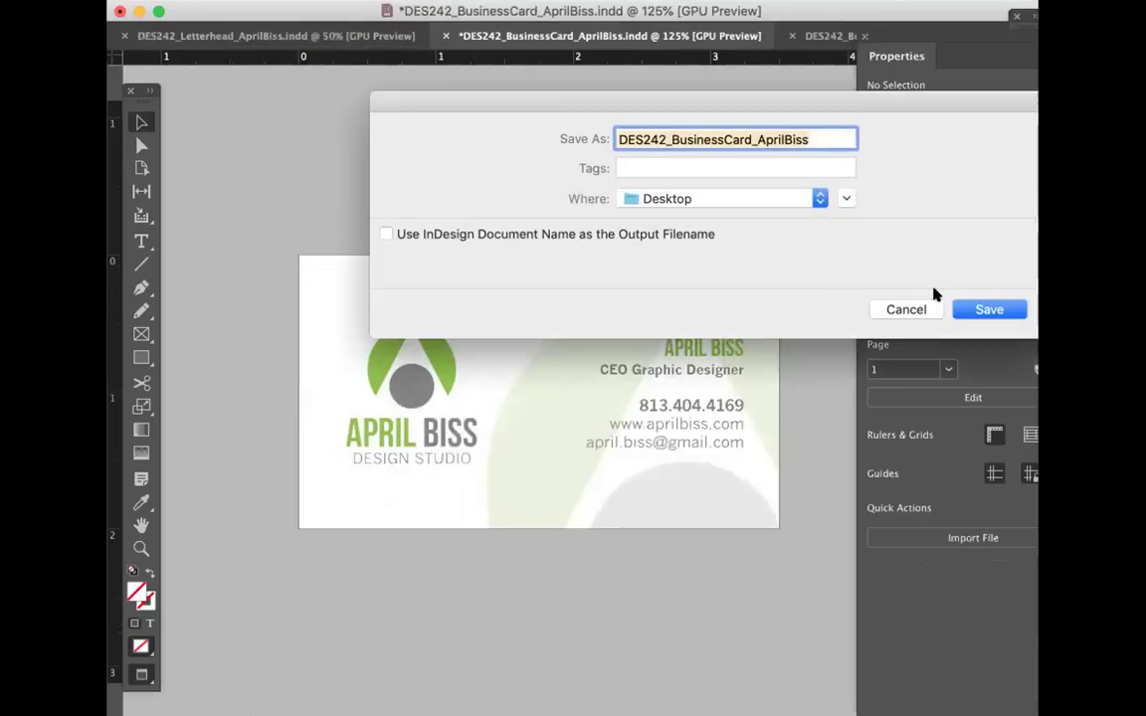
{"action": "left_click", "coordinate": [952, 312]}
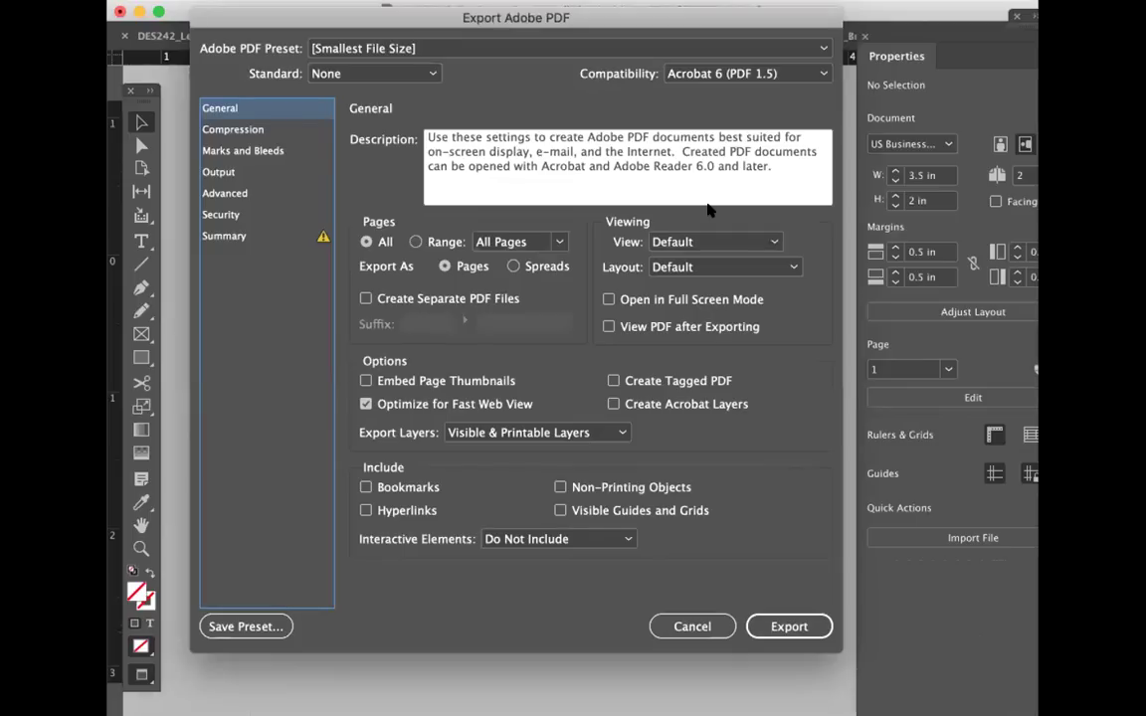
{"action": "left_click", "coordinate": [780, 627]}
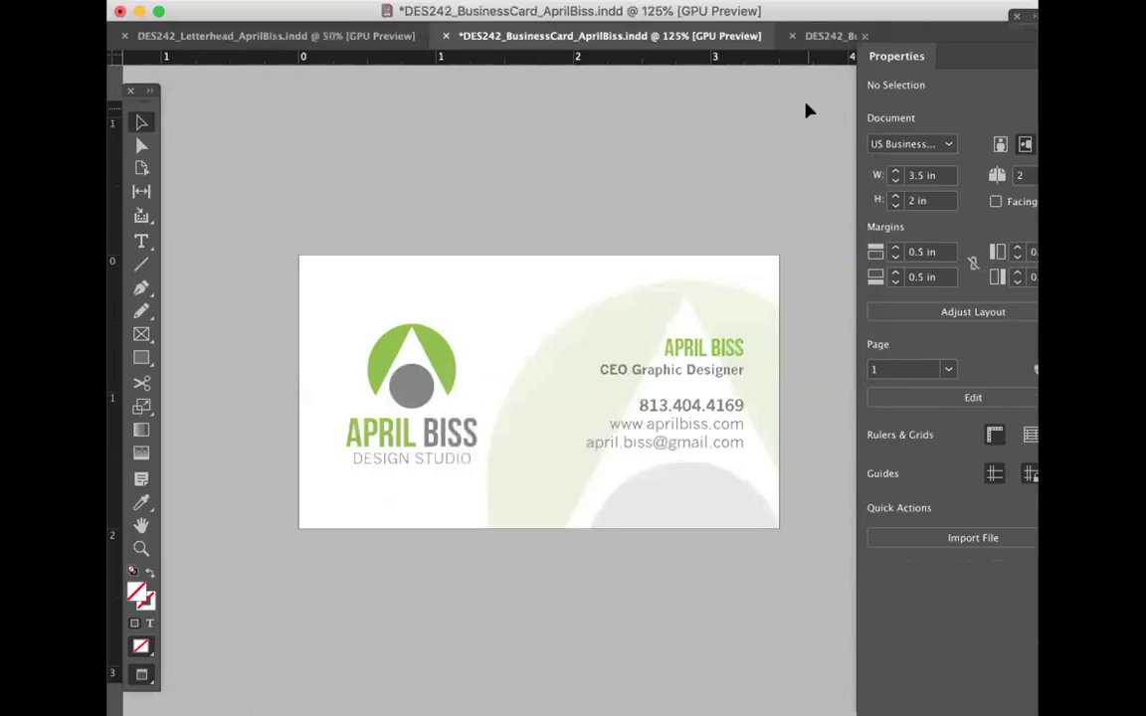
Step: Switch to the envelope and export it to the Desktop as a PDF under its document name with the Smallest File Size preset
{"action": "left_click", "coordinate": [826, 36]}
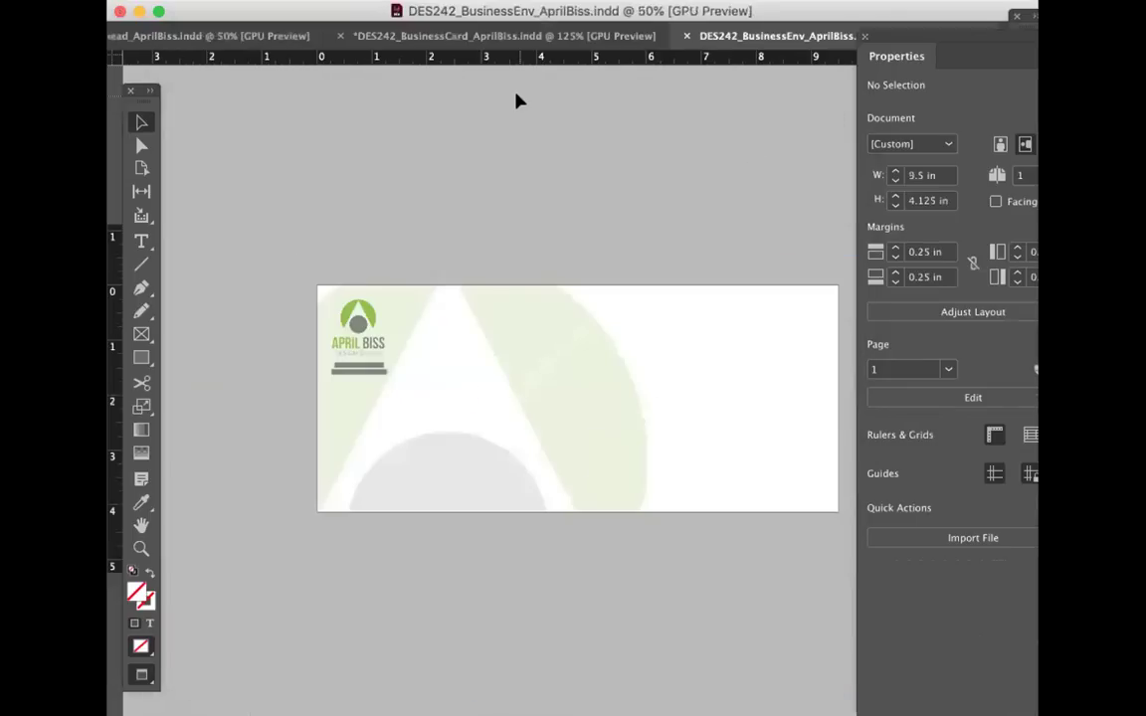
{"action": "left_click", "coordinate": [243, 2]}
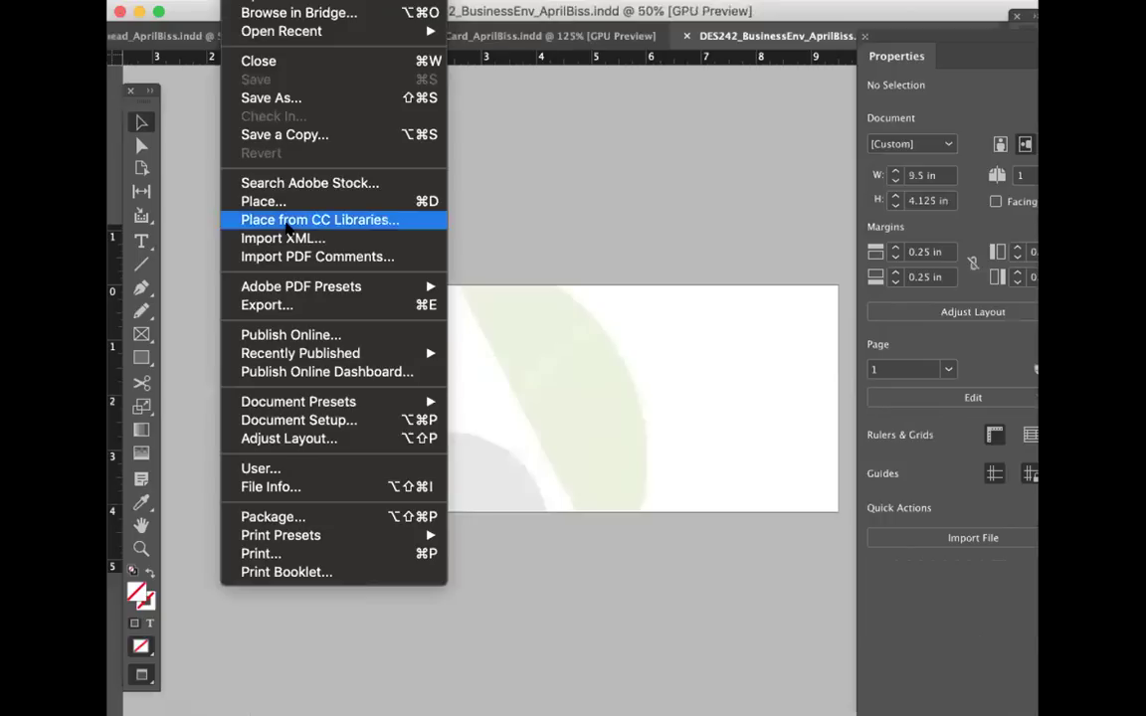
{"action": "mouse_move", "coordinate": [305, 286]}
{"action": "left_click", "coordinate": [522, 409]}
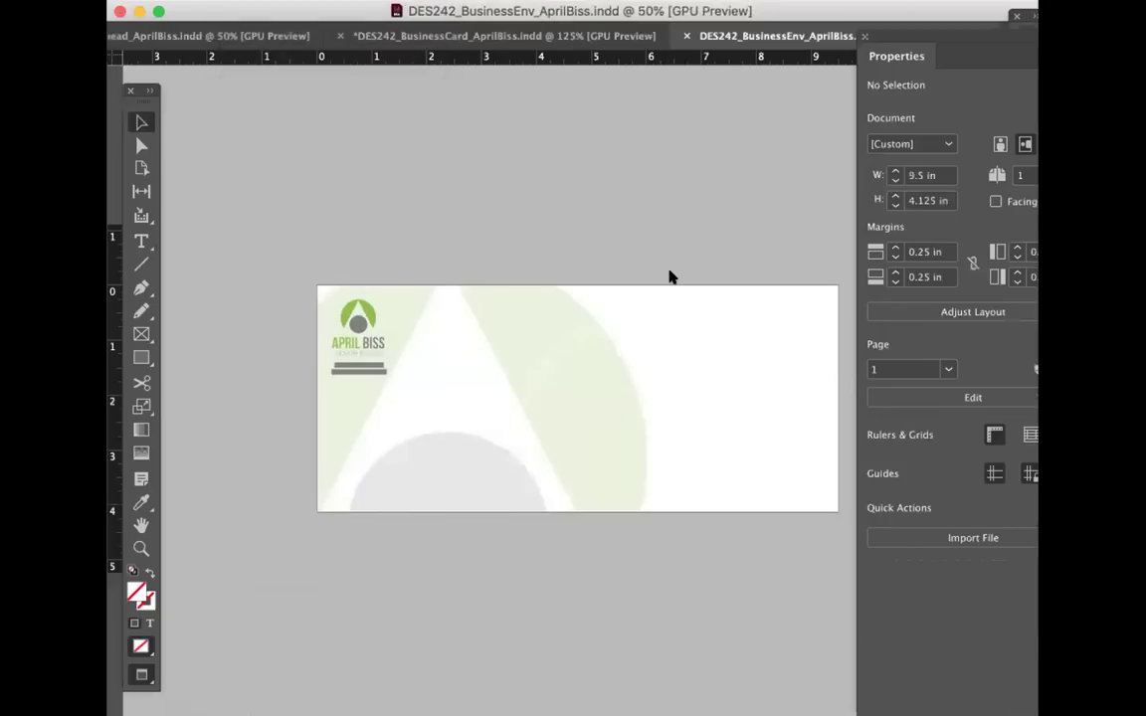
{"action": "left_click", "coordinate": [957, 310]}
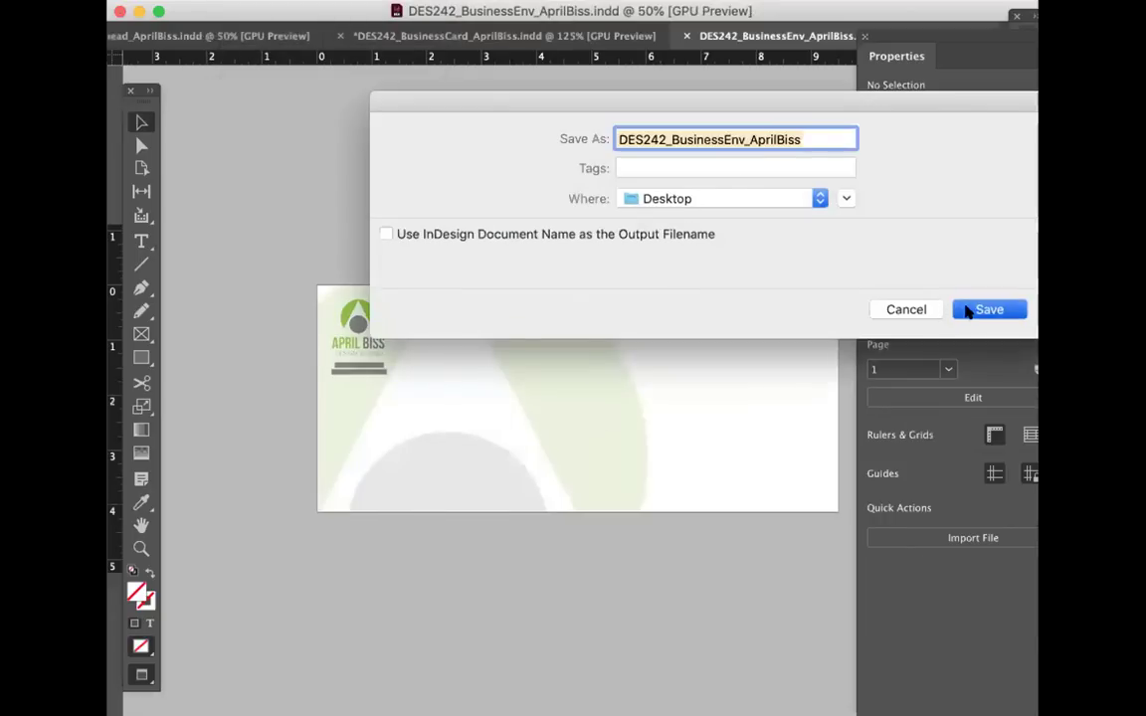
{"action": "left_click", "coordinate": [786, 627]}
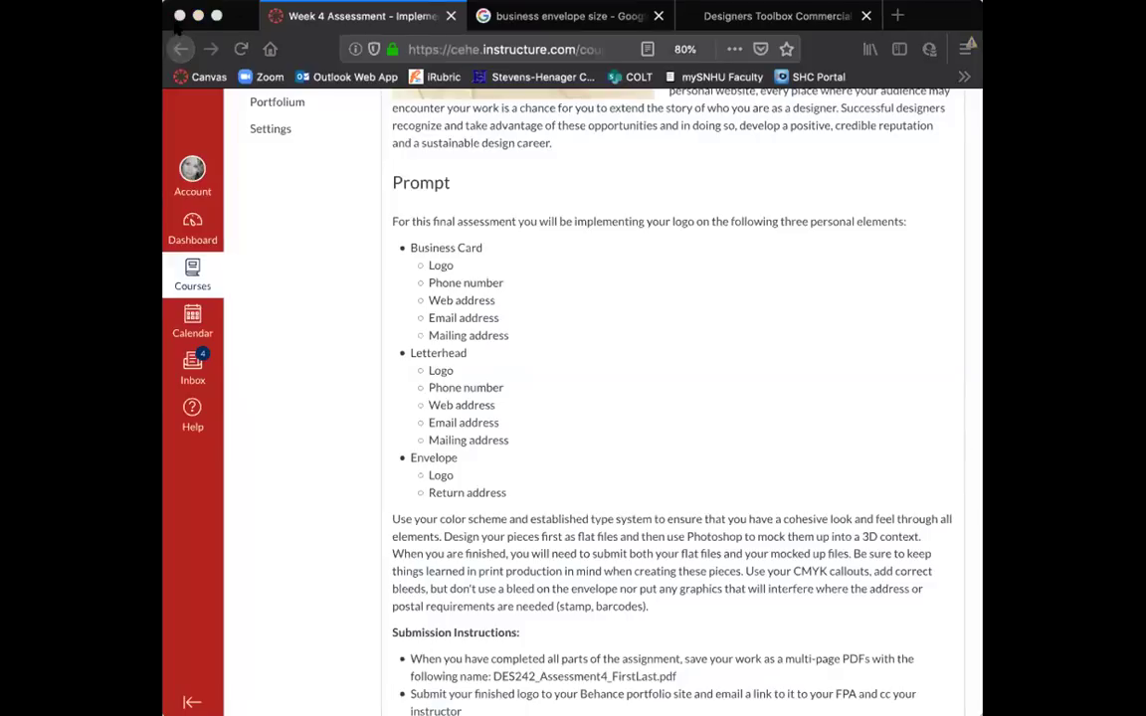
Step: Switch to Acrobat and review the exported envelope, business card and letterhead PDFs, each at a zoom that shows the whole page
{"action": "left_click", "coordinate": [333, 194]}
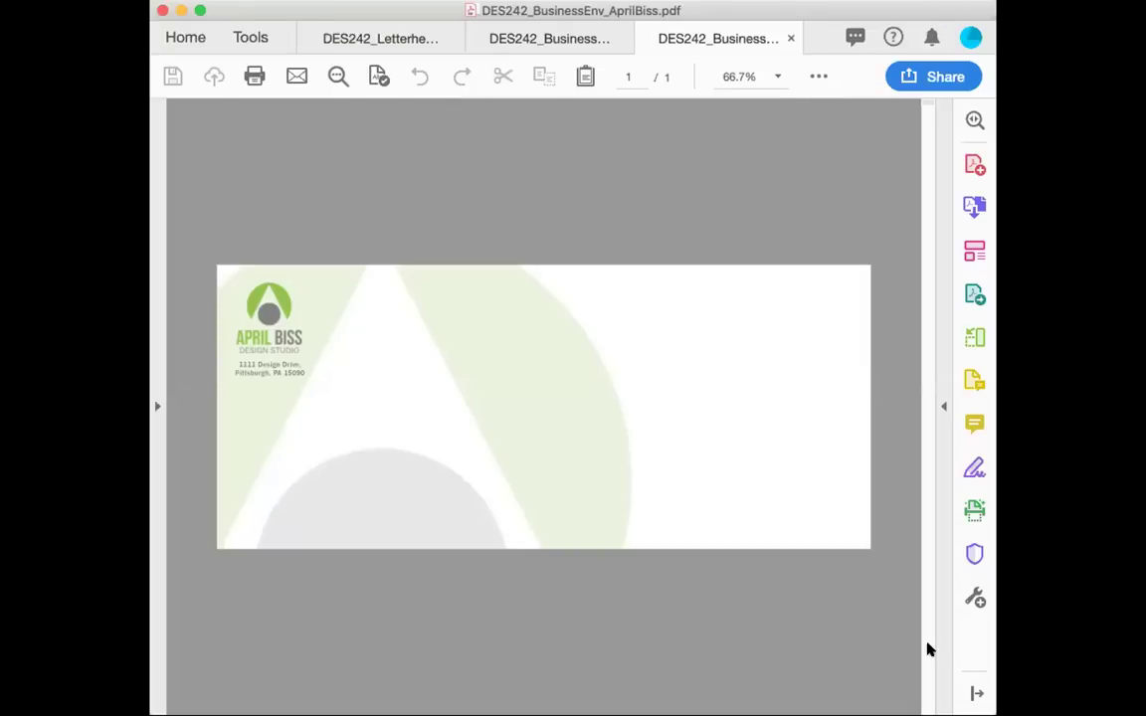
{"action": "key", "text": "shift+F4"}
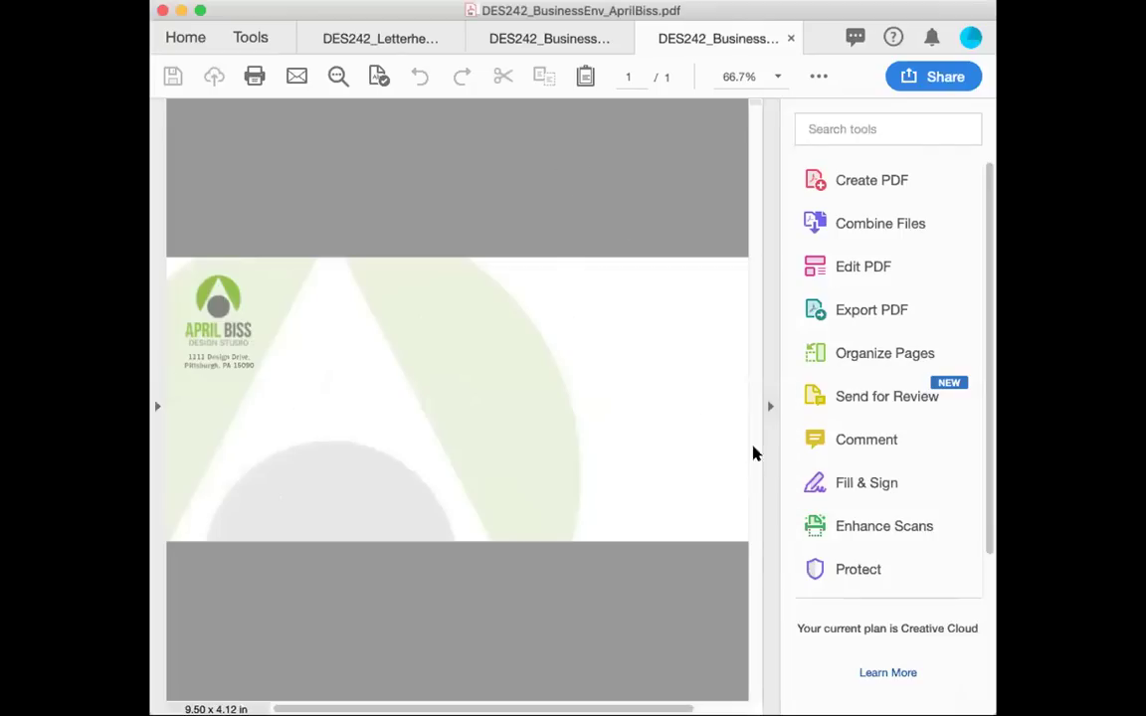
{"action": "left_click", "coordinate": [770, 404]}
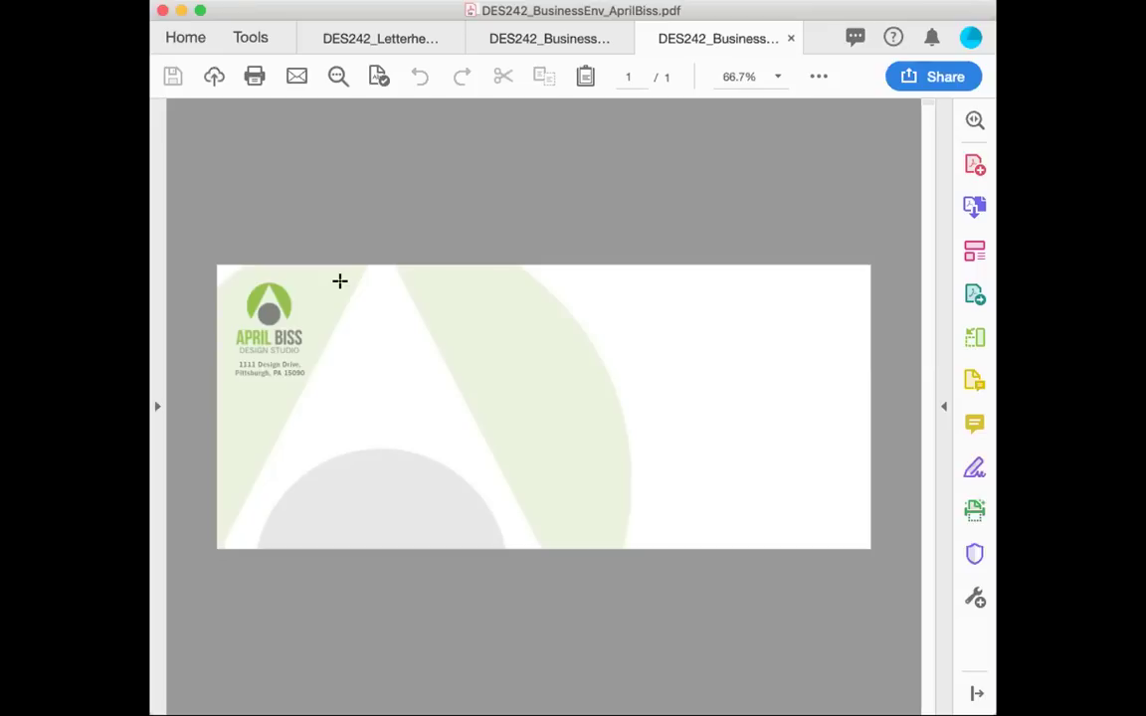
{"action": "left_click", "coordinate": [545, 36]}
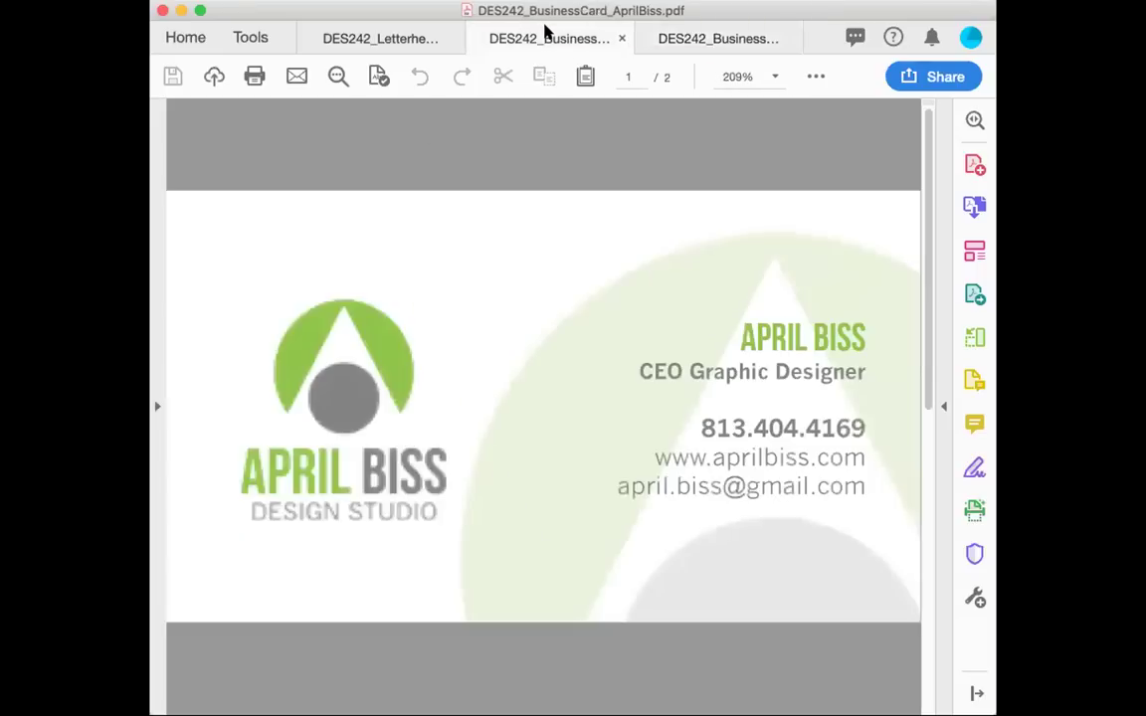
{"action": "key", "text": "super+0"}
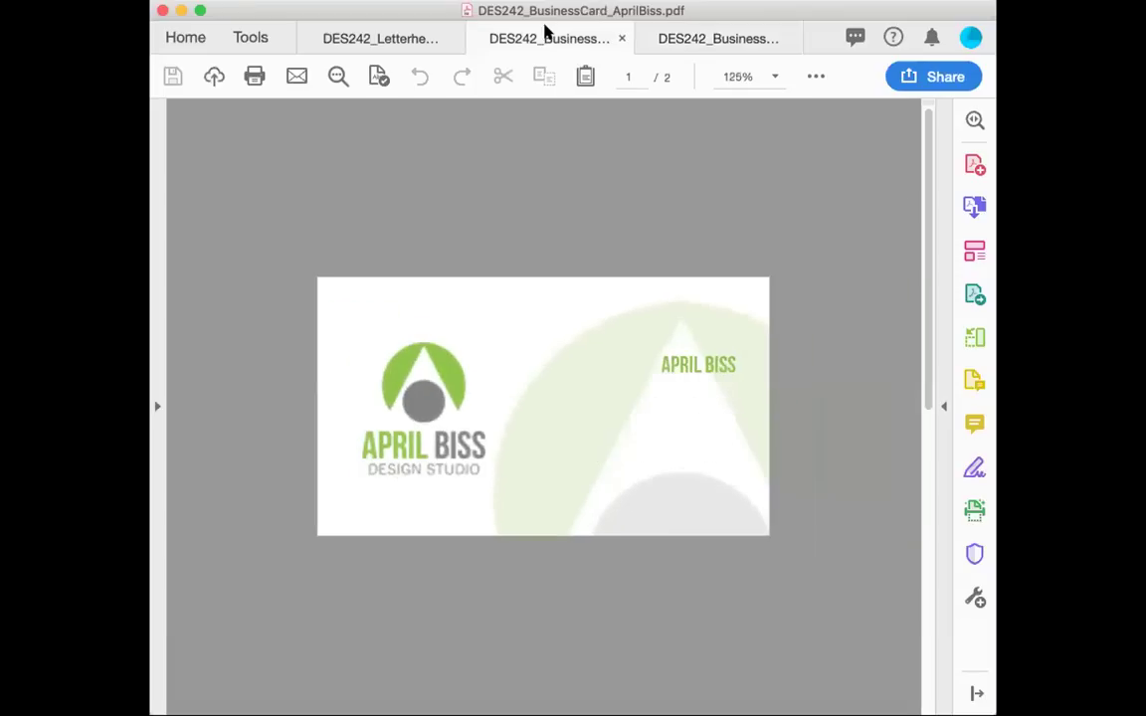
{"action": "left_click", "coordinate": [409, 41]}
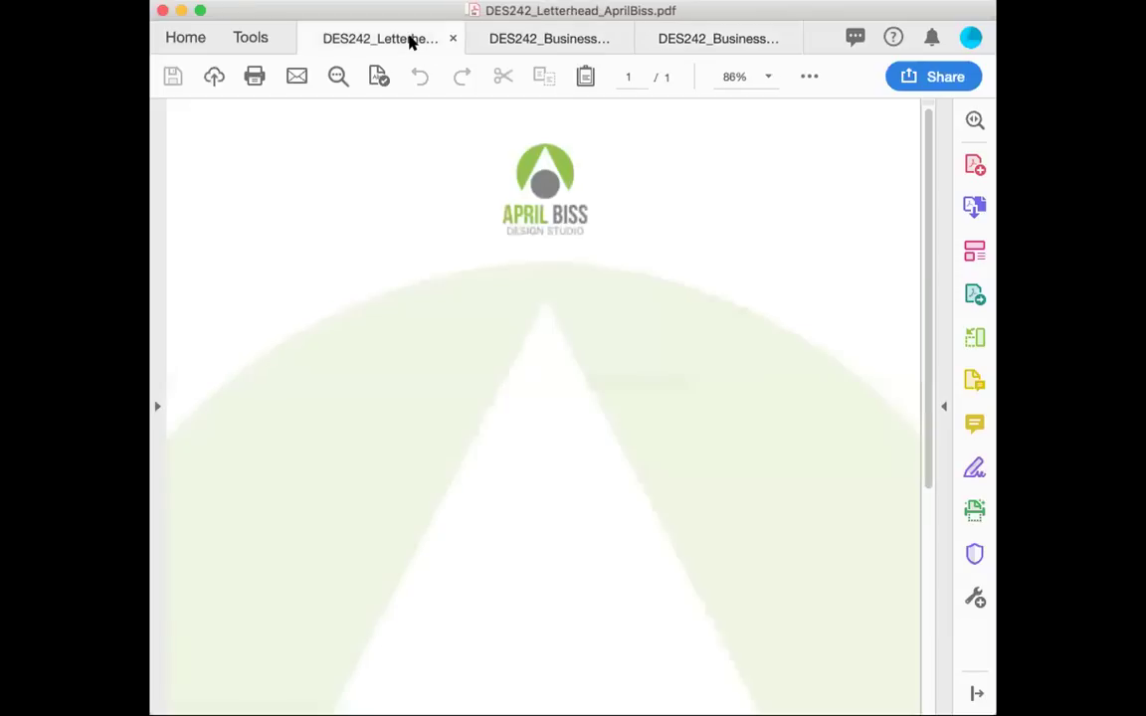
{"action": "key", "text": "super+minus"}
{"action": "key", "text": "super+minus"}
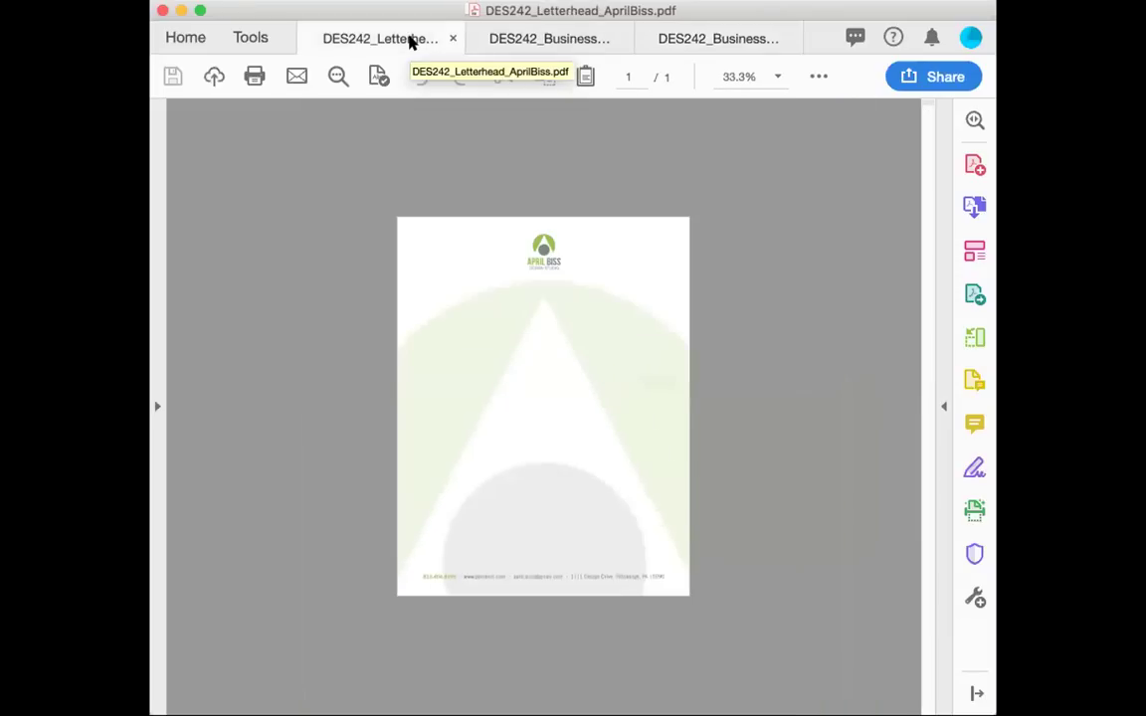
{"action": "key", "text": "super+0"}
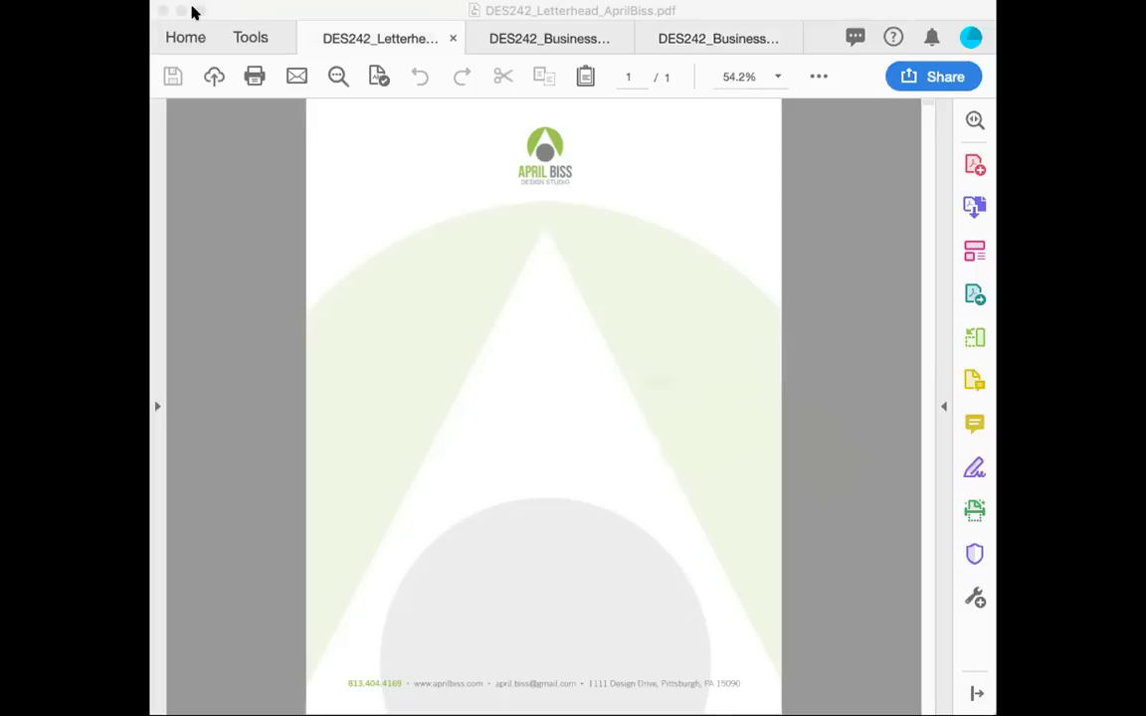
Step: Make the Acrobat window smaller and look through the business card and envelope PDFs again, returning to the letterhead
{"action": "left_click", "coordinate": [367, 202]}
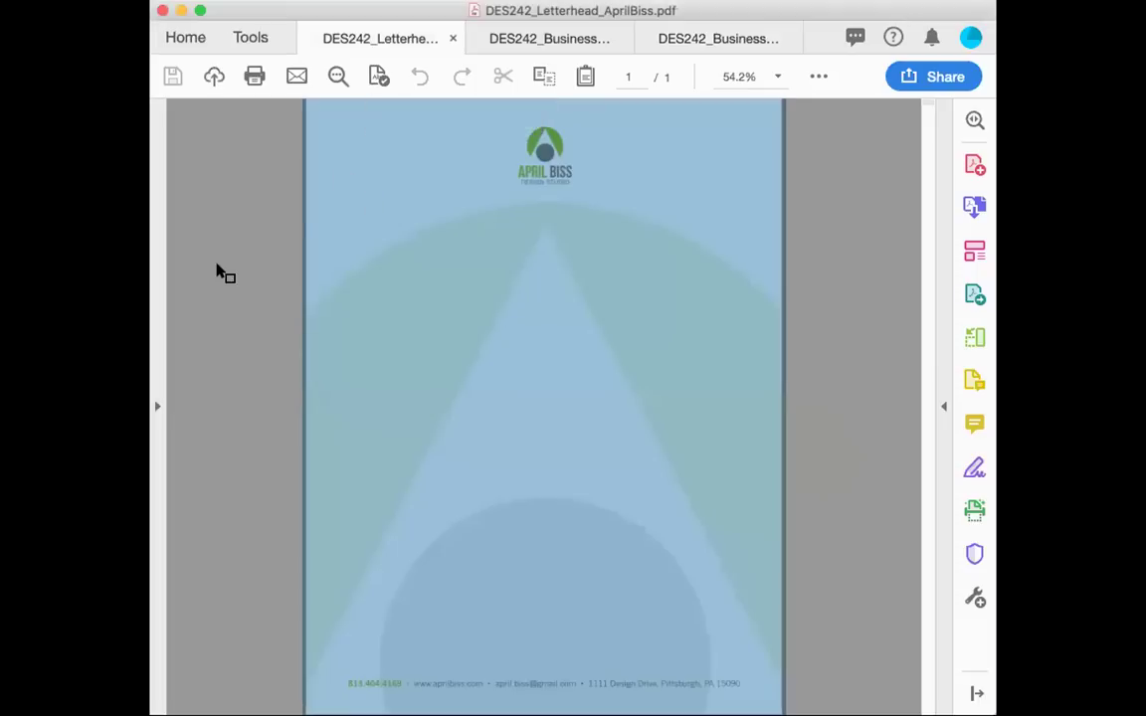
{"action": "left_click", "coordinate": [221, 271]}
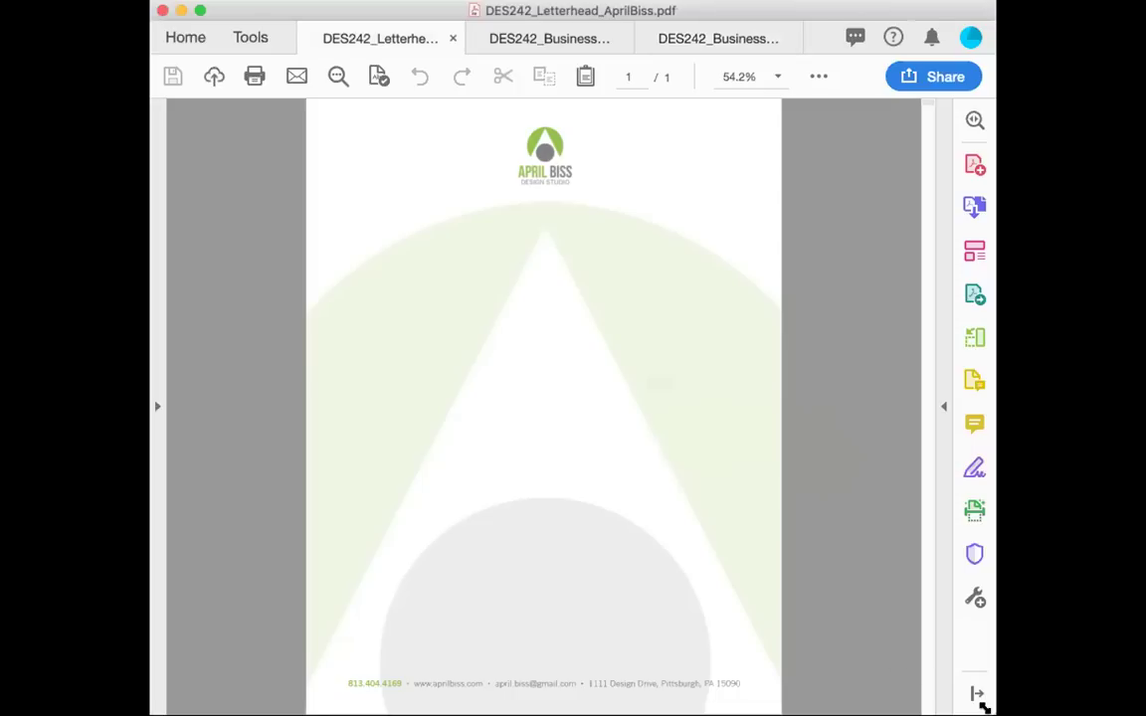
{"action": "left_click_drag", "start_coordinate": [972, 690], "coordinate": [921, 678]}
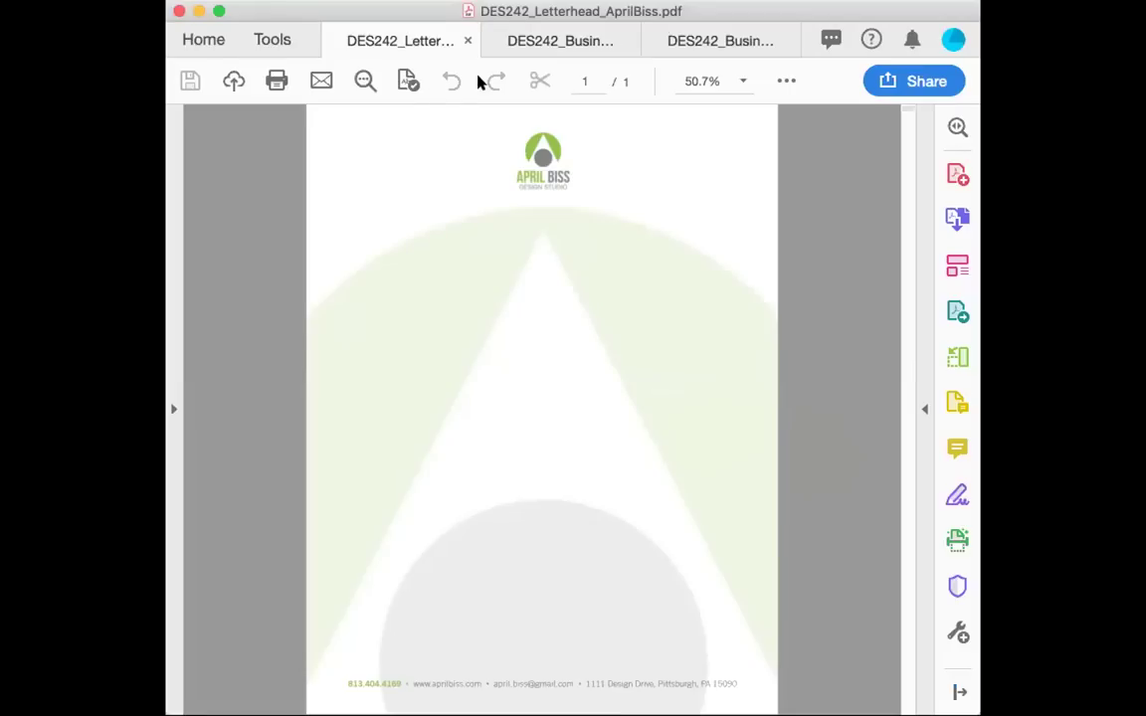
{"action": "left_click", "coordinate": [527, 44]}
{"action": "left_click", "coordinate": [716, 41]}
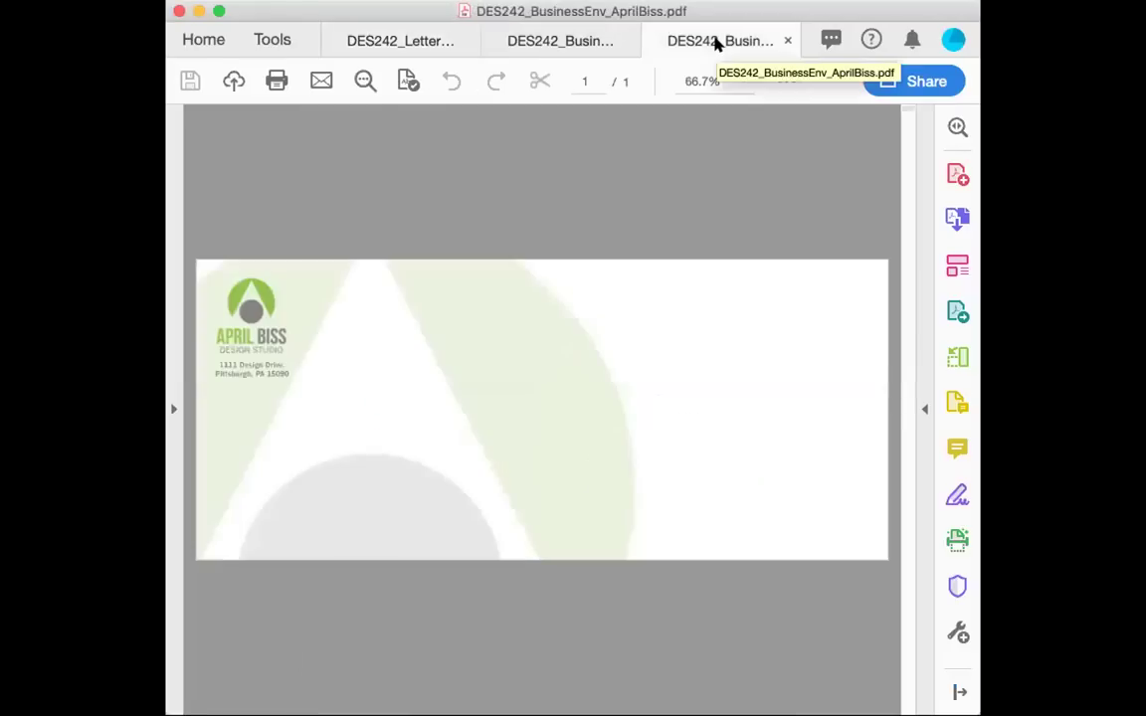
{"action": "left_click", "coordinate": [519, 39]}
{"action": "left_click", "coordinate": [400, 41]}
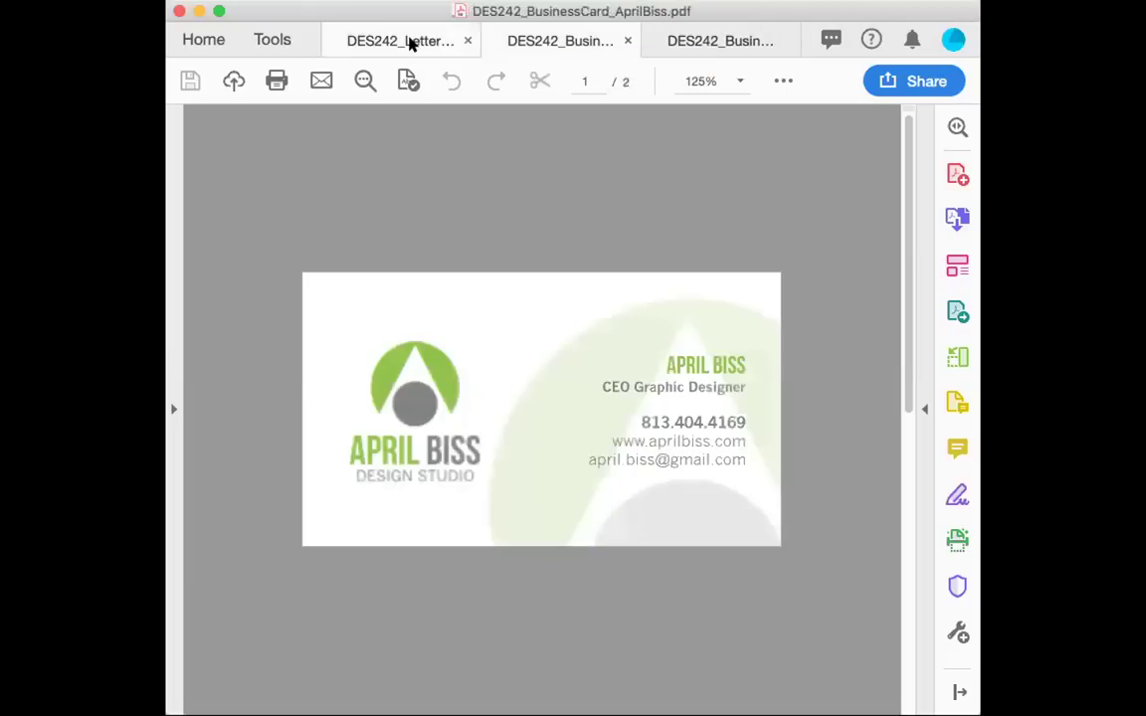
Step: Browse the available PDF tools and open Combine Files
{"action": "left_click", "coordinate": [273, 39]}
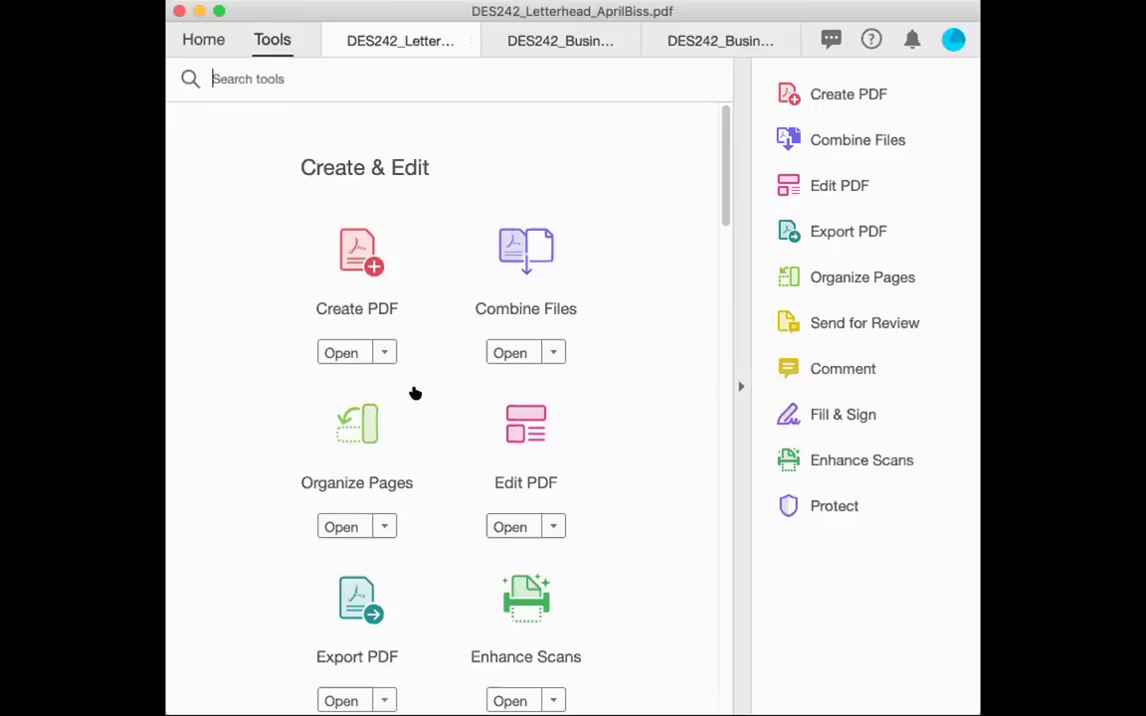
{"action": "scroll", "coordinate": [418, 390], "scroll_direction": "down", "scroll_amount": 3}
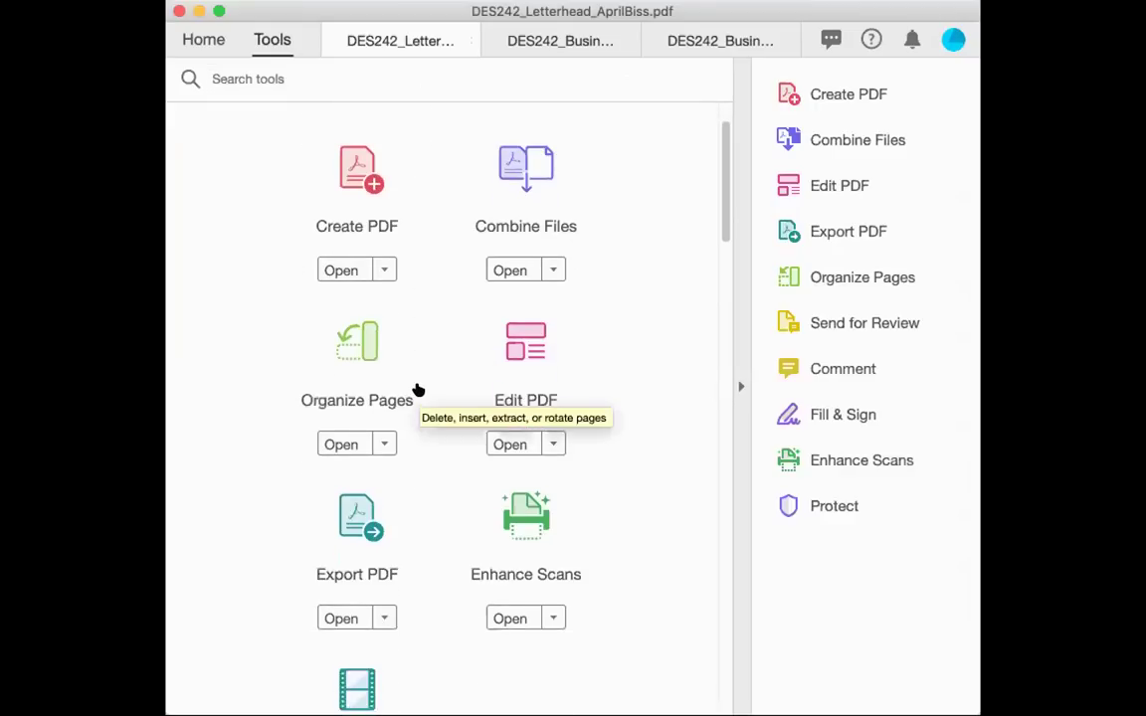
{"action": "scroll", "coordinate": [418, 390], "scroll_direction": "up", "scroll_amount": 3}
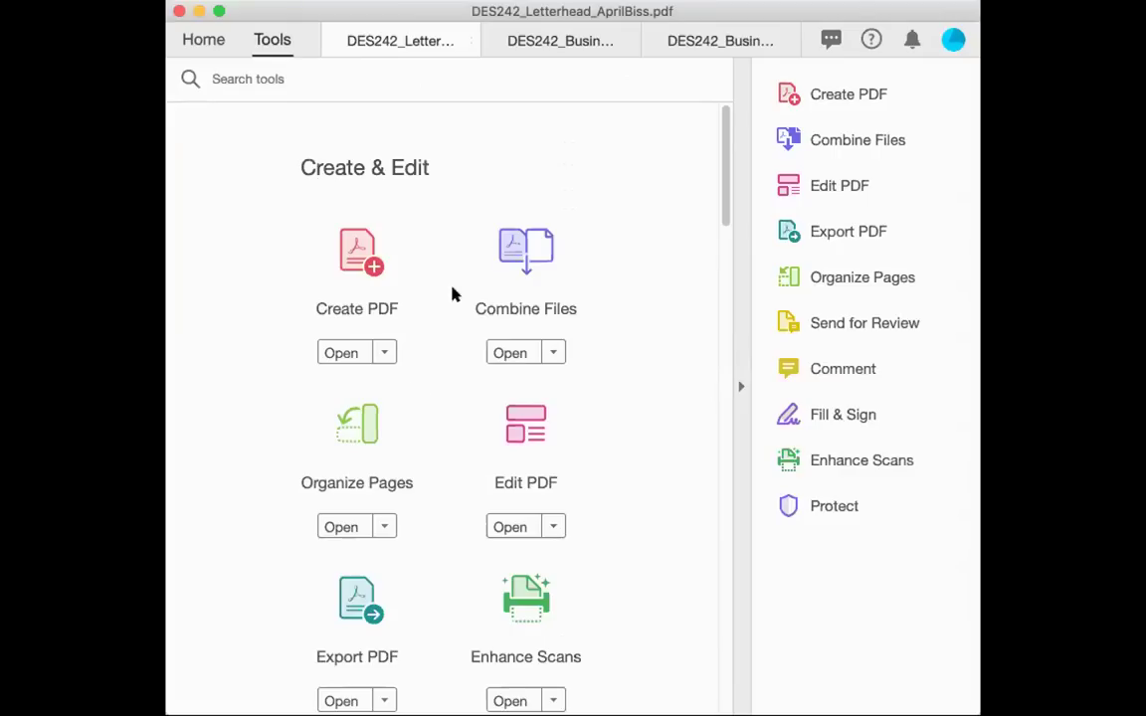
{"action": "left_click", "coordinate": [524, 249]}
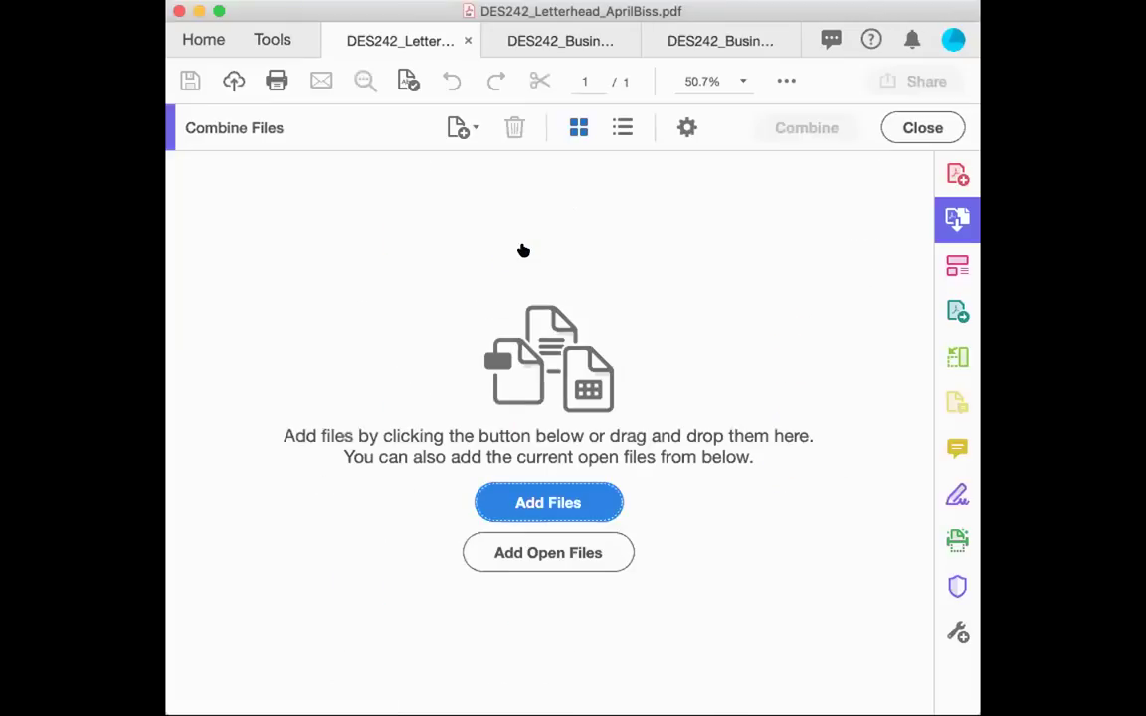
Step: Add the business card, envelope and letterhead PDFs from the Desktop and combine them into a single PDF
{"action": "left_click", "coordinate": [548, 507]}
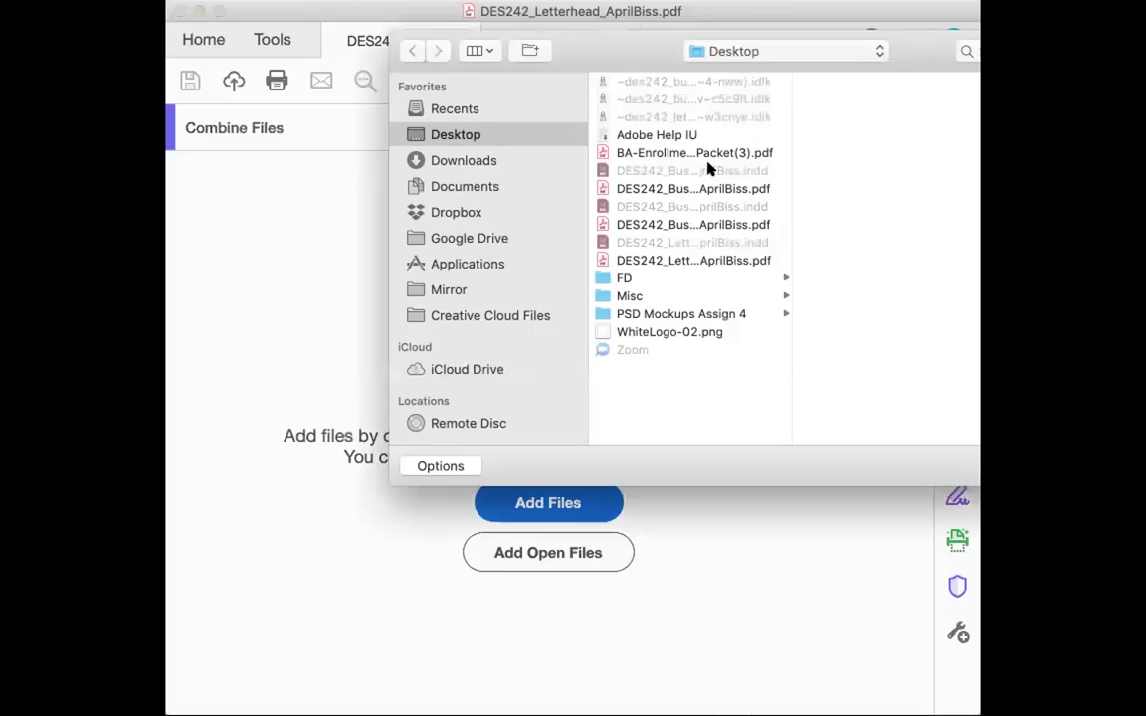
{"action": "left_click", "coordinate": [668, 189]}
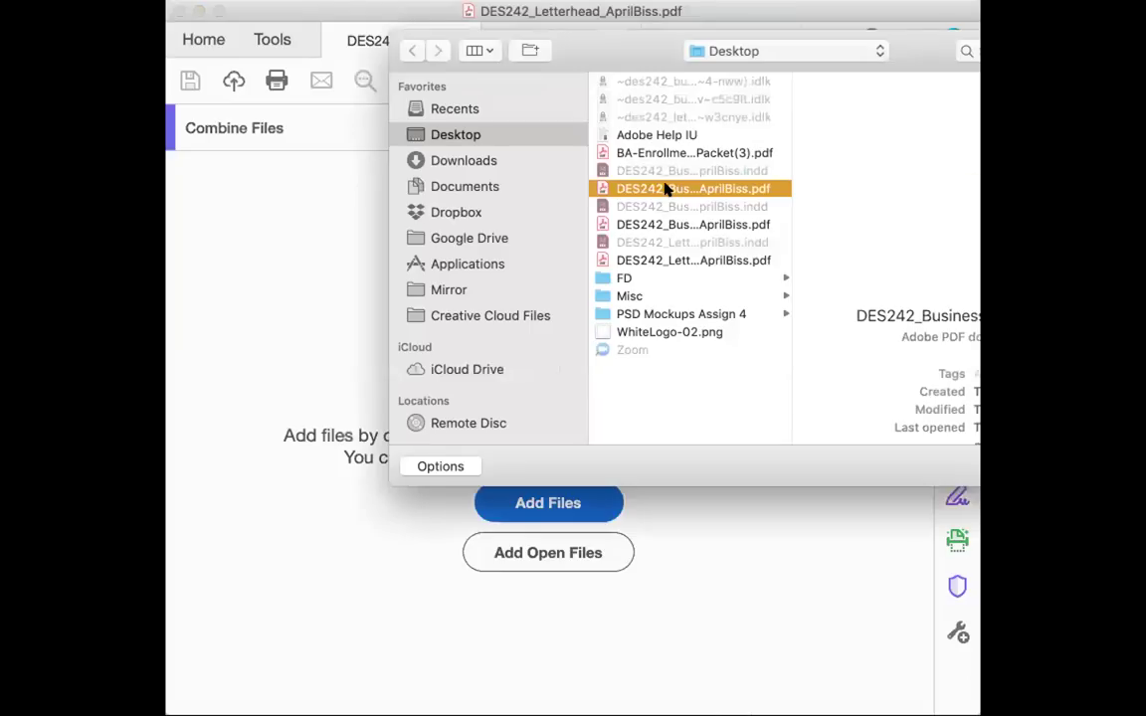
{"action": "left_click", "coordinate": [645, 224], "text": "super"}
{"action": "left_click", "coordinate": [646, 259], "text": "super"}
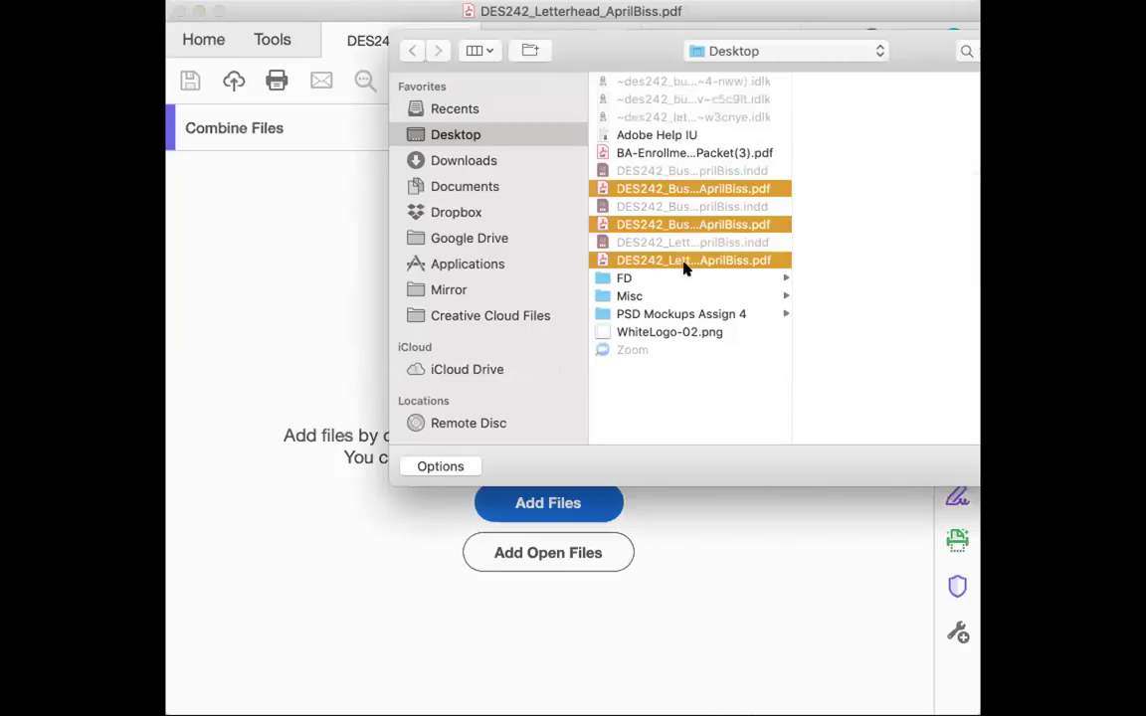
{"action": "left_click", "coordinate": [943, 471]}
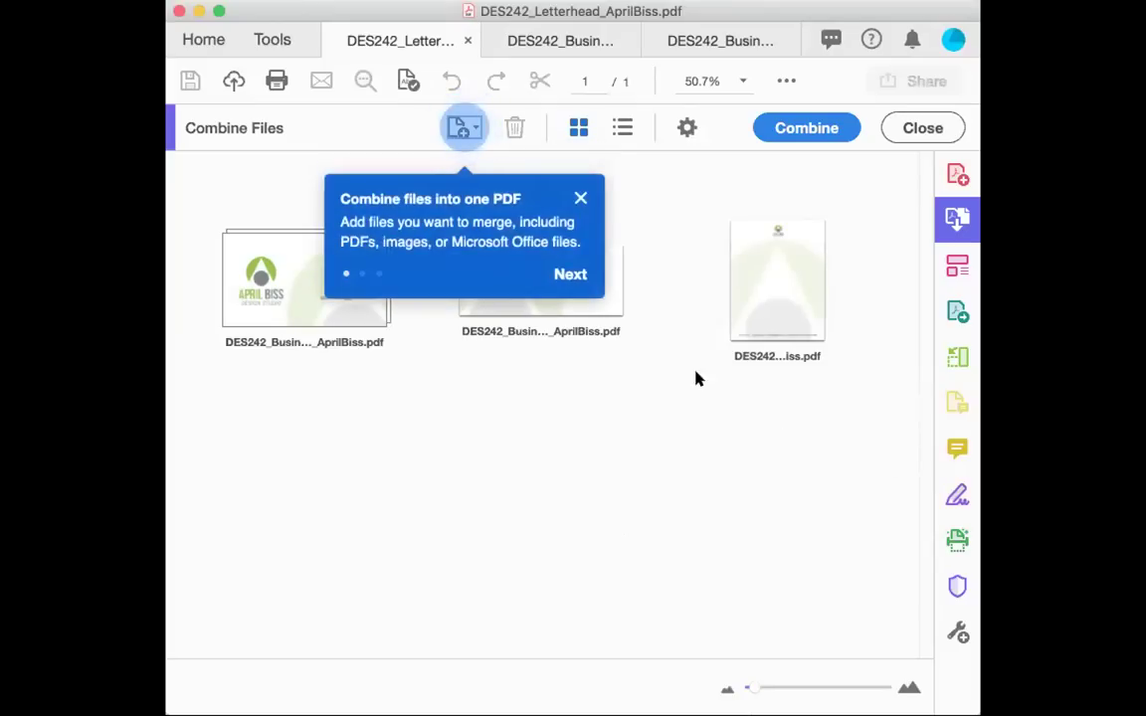
{"action": "left_click", "coordinate": [581, 198]}
{"action": "left_click", "coordinate": [801, 135]}
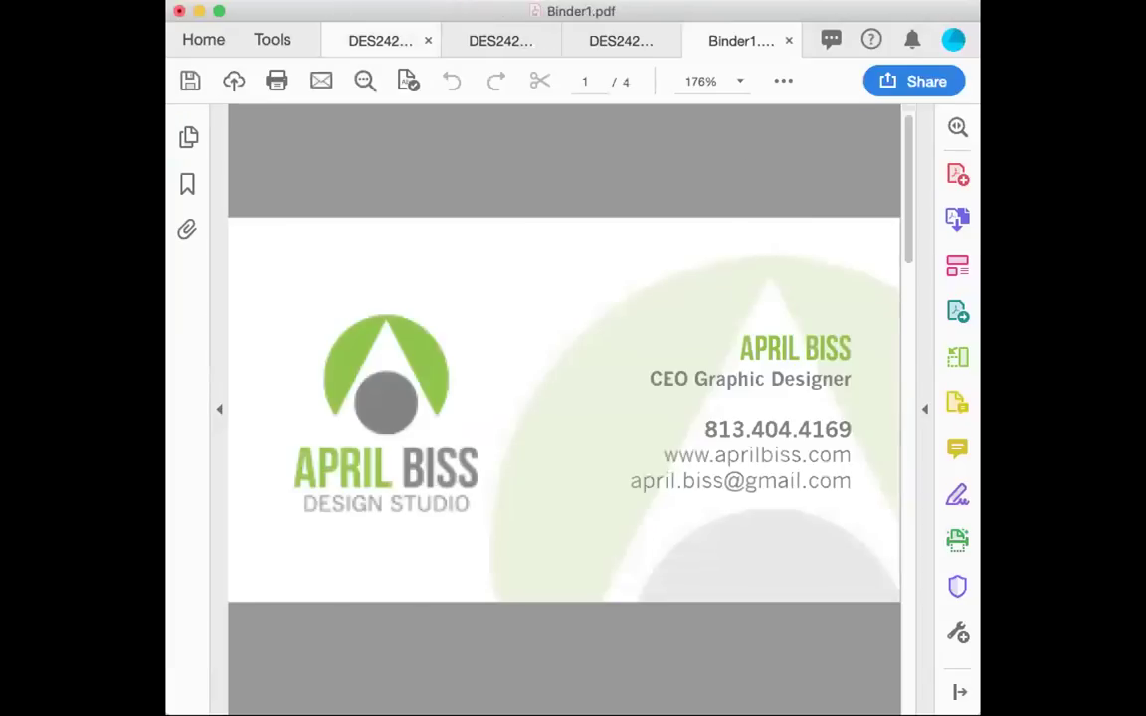
Step: Save the combined PDF to the Desktop, naming it DES242_Assess4_ followed by the designer's full name
{"action": "left_click", "coordinate": [310, 66]}
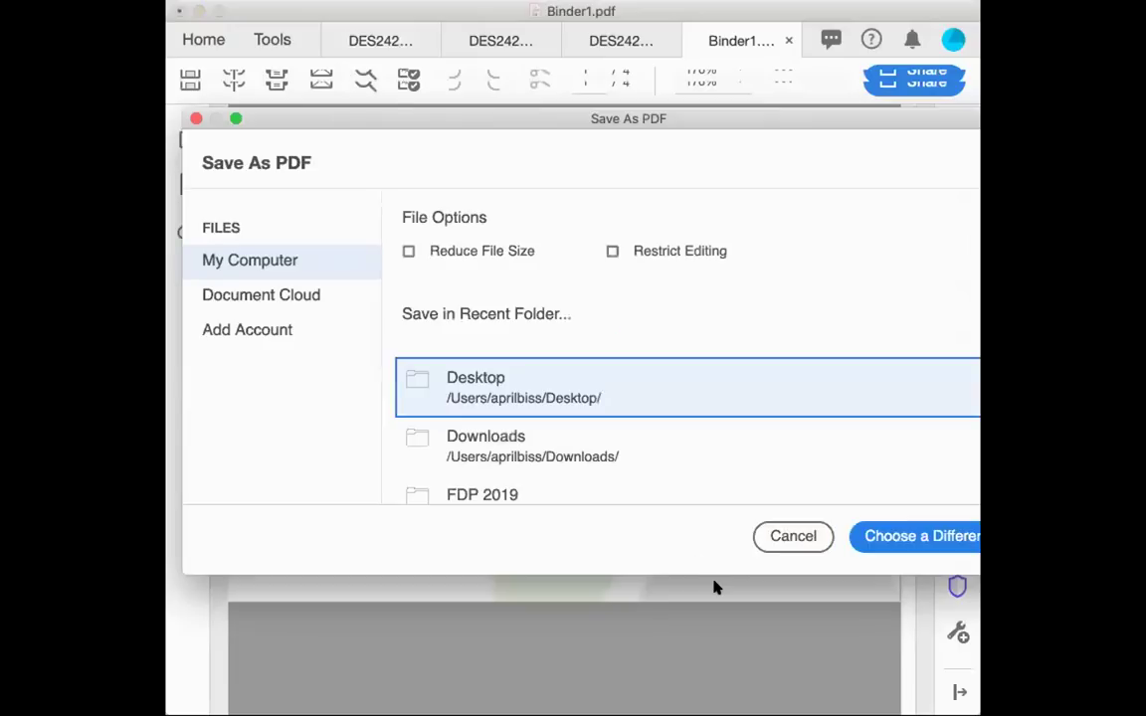
{"action": "left_click", "coordinate": [878, 538]}
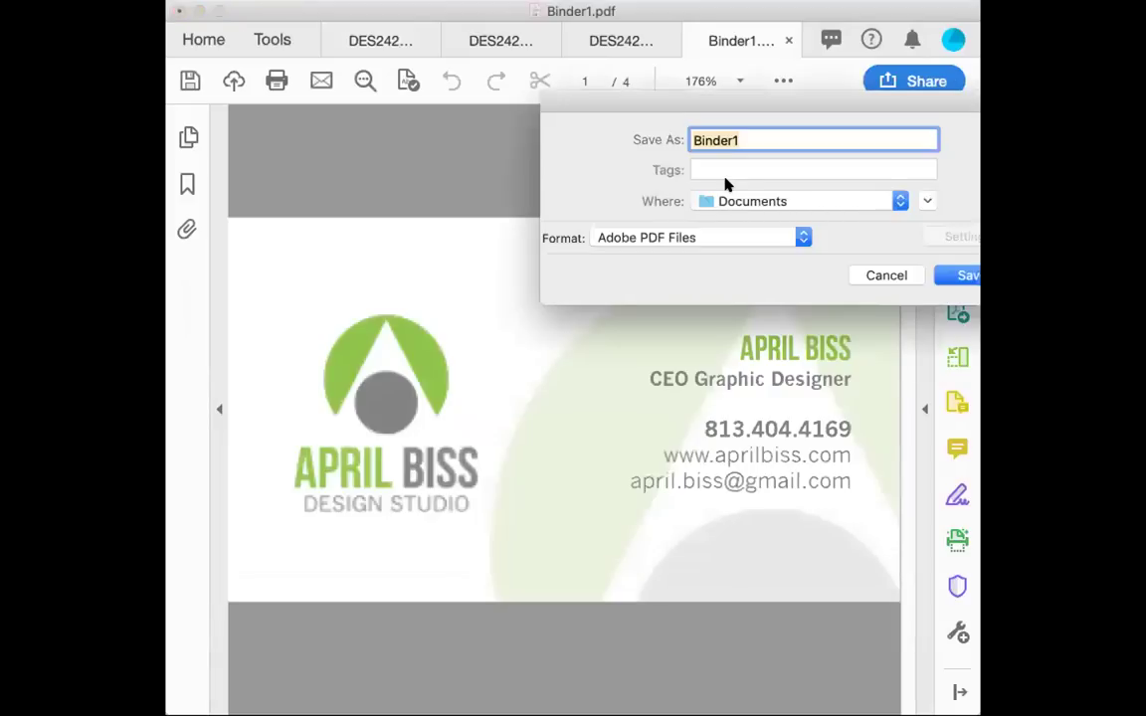
{"action": "type", "text": "D"}
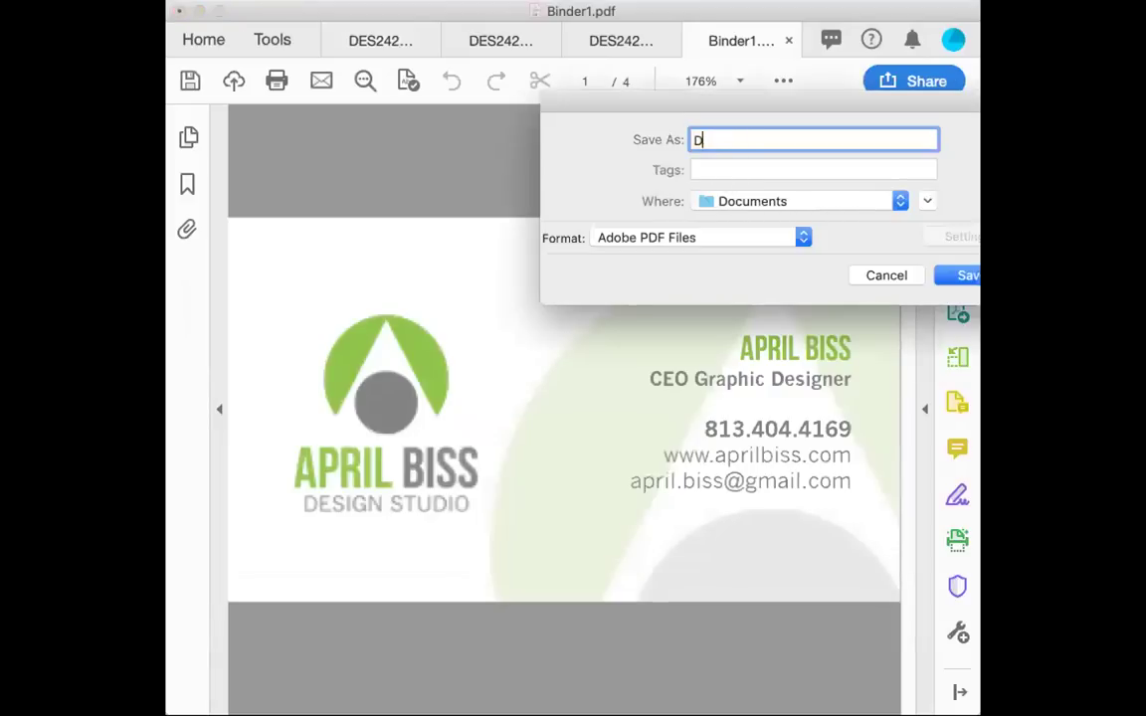
{"action": "type", "text": "ES242_Assign4_AprilBiss"}
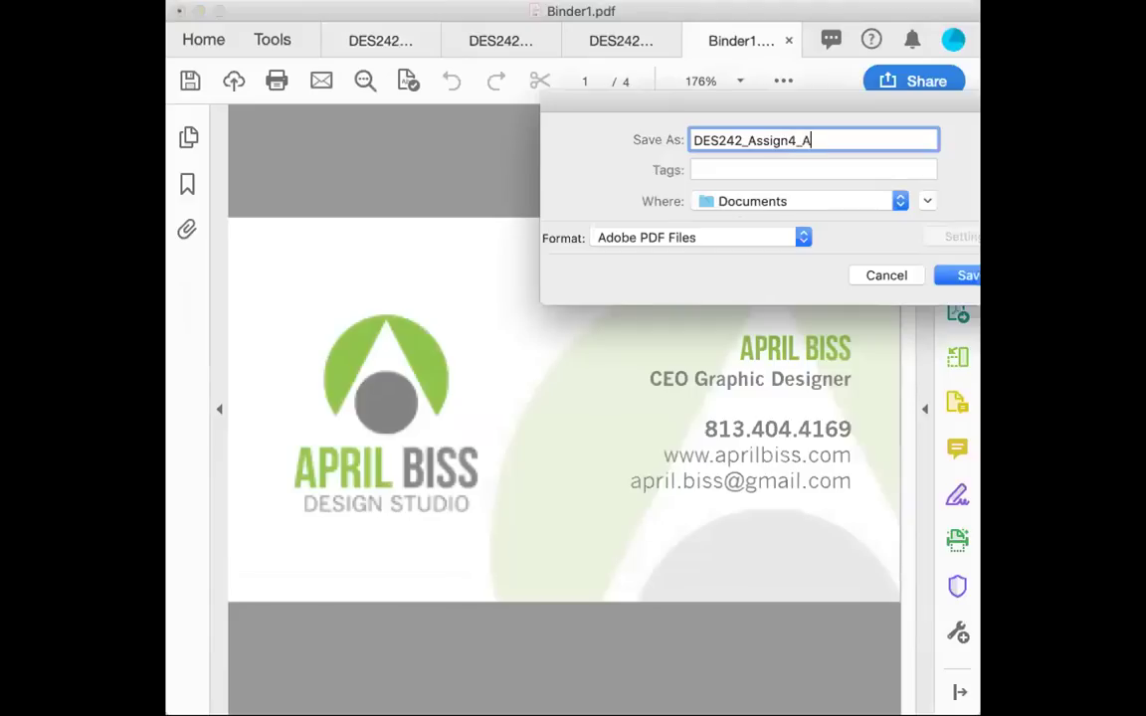
{"action": "left_click", "coordinate": [824, 199]}
{"action": "left_click", "coordinate": [806, 376]}
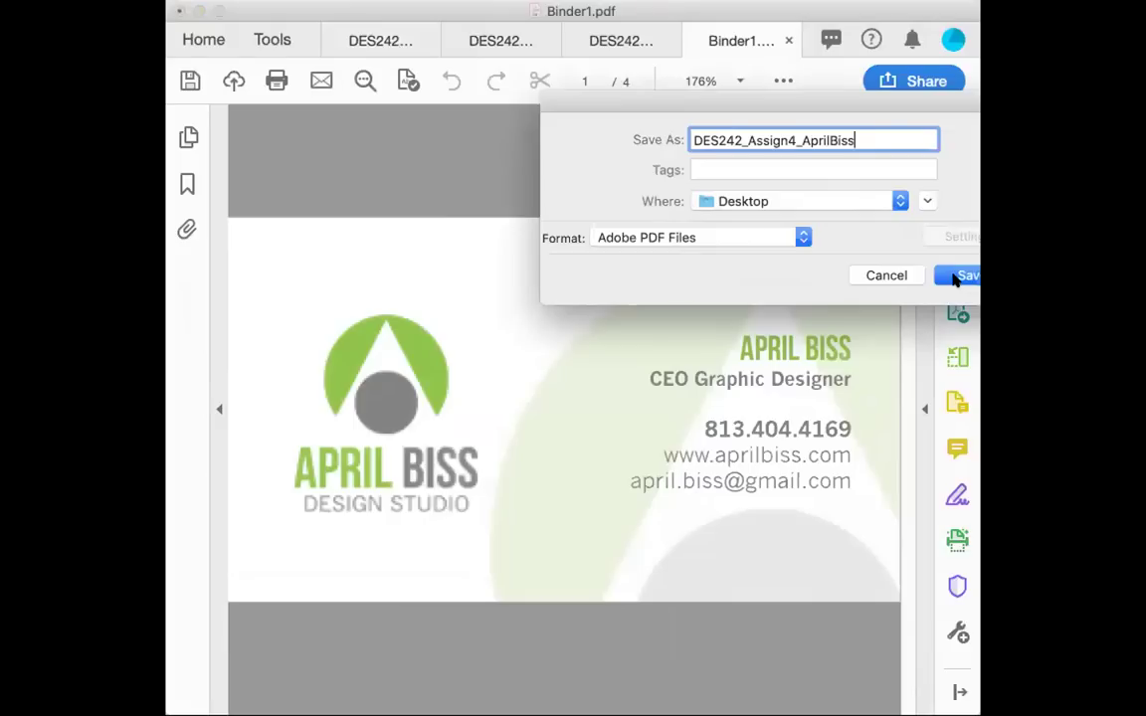
{"action": "left_click", "coordinate": [785, 132]}
{"action": "key", "text": "BackSpace"}
{"action": "key", "text": "BackSpace"}
{"action": "key", "text": "BackSpace"}
{"action": "type", "text": "ess"}
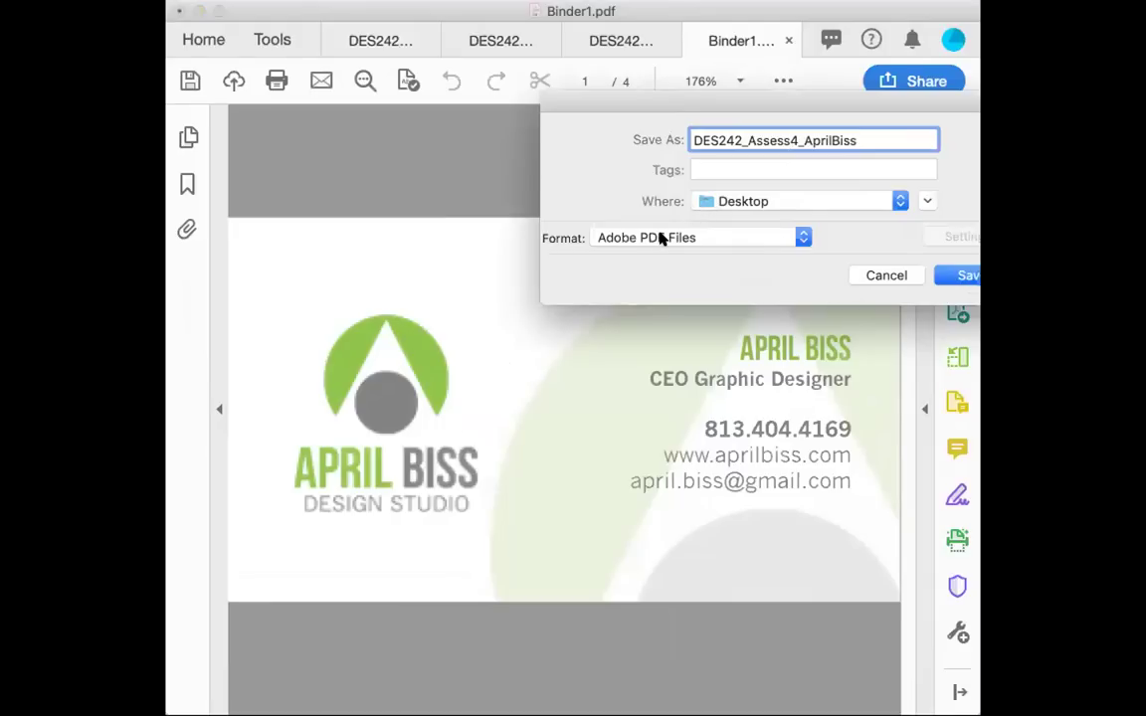
{"action": "left_click", "coordinate": [967, 278]}
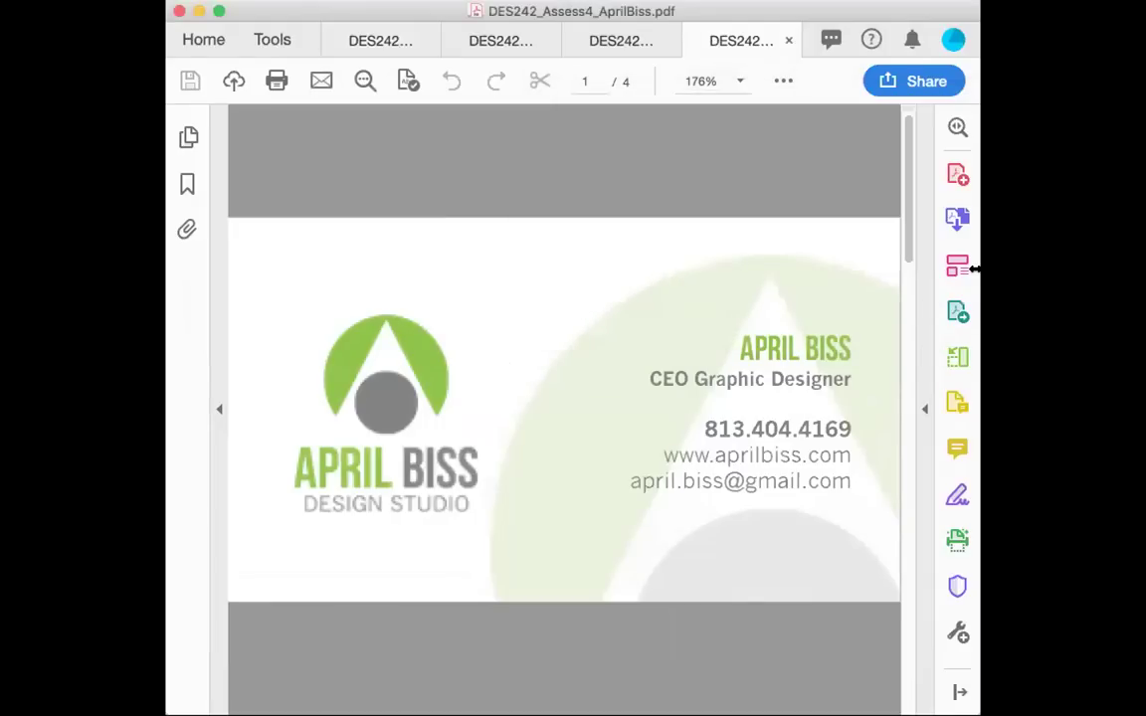
Step: Close the separate envelope, business card and letterhead PDFs, leaving only the combined PDF open
{"action": "left_click", "coordinate": [666, 40]}
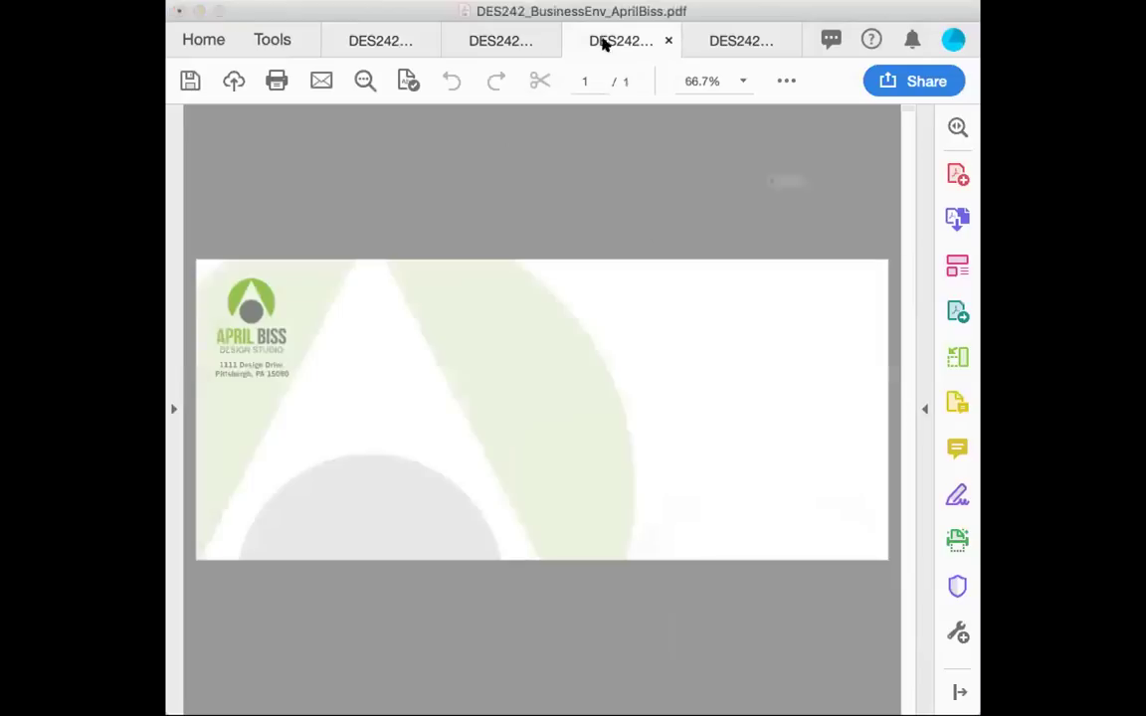
{"action": "left_click", "coordinate": [721, 228]}
{"action": "left_click", "coordinate": [542, 45]}
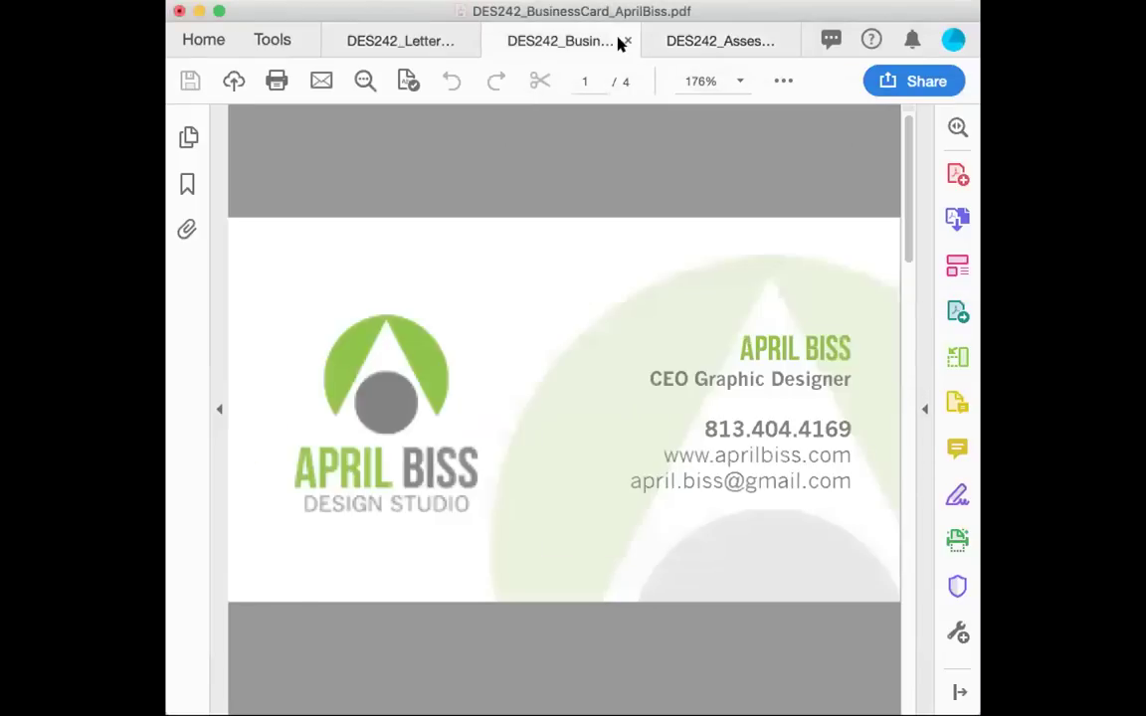
{"action": "left_click", "coordinate": [624, 41]}
{"action": "left_click", "coordinate": [722, 230]}
{"action": "left_click", "coordinate": [435, 45]}
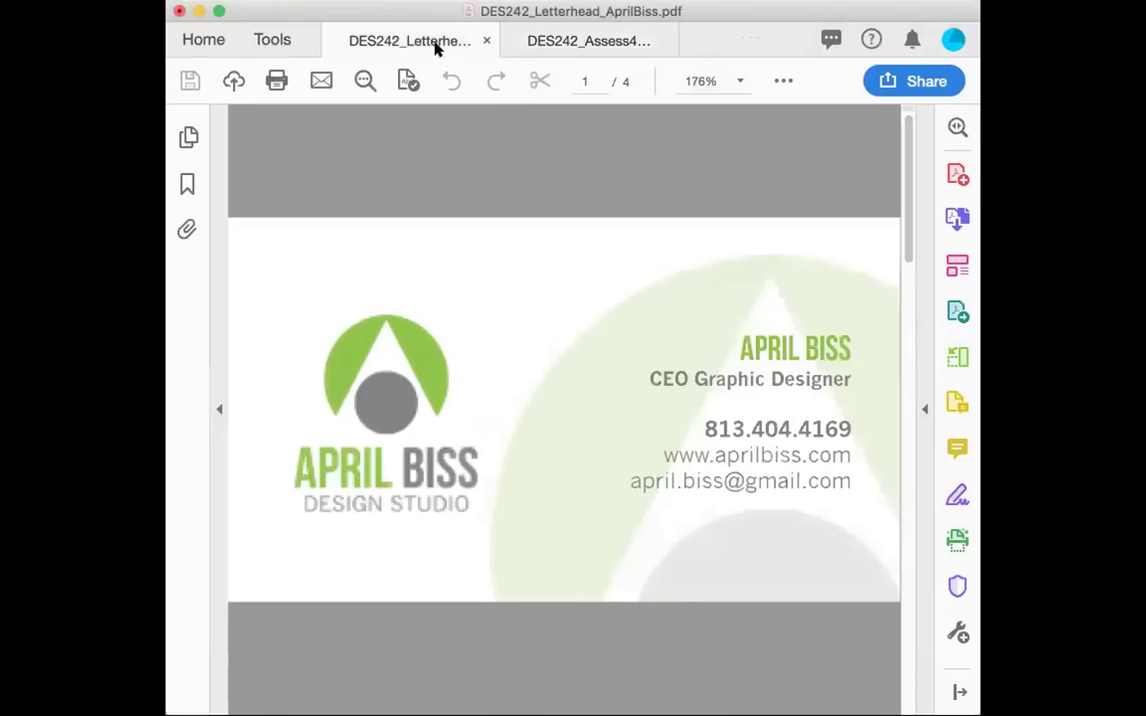
{"action": "left_click", "coordinate": [485, 41]}
{"action": "left_click", "coordinate": [715, 229]}
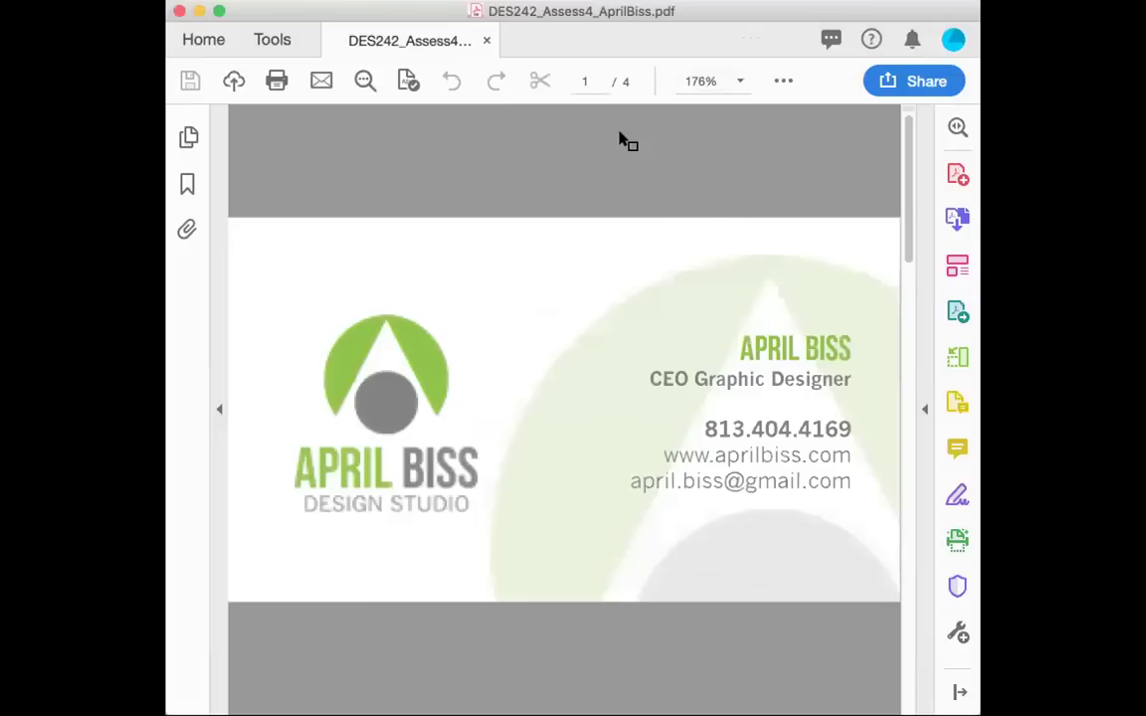
Step: Zoom the combined PDF to 75%, then 50% and 33.3%, and look through its business card, envelope and letterhead pages
{"action": "left_click", "coordinate": [736, 81]}
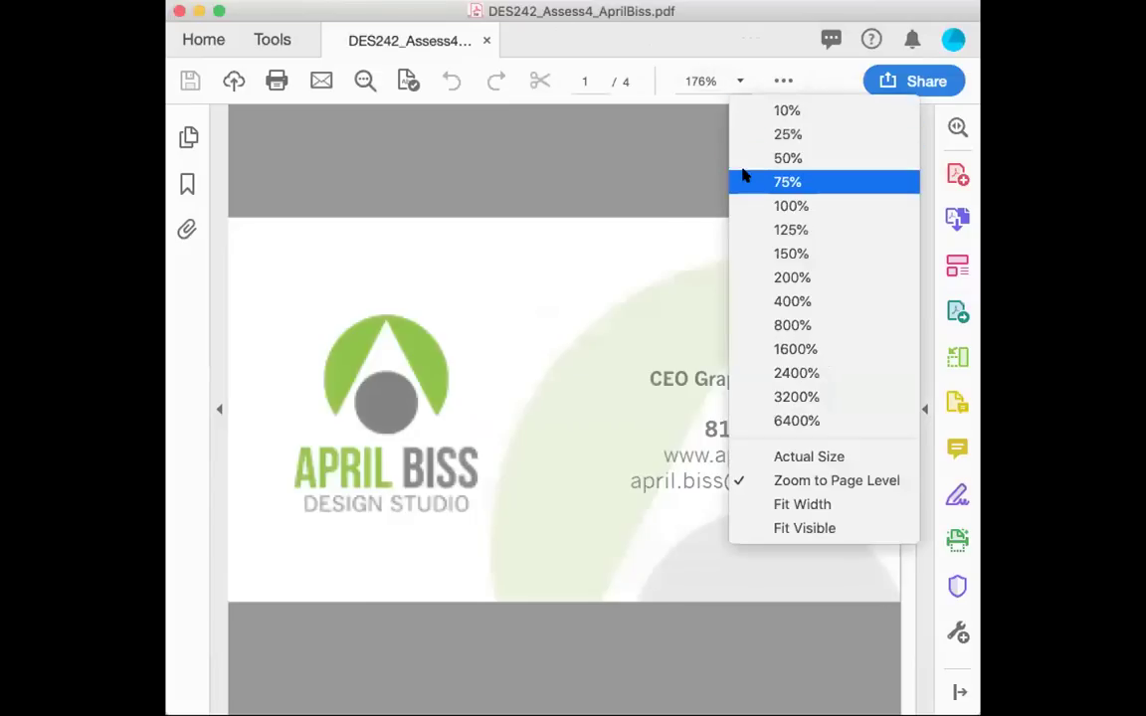
{"action": "left_click", "coordinate": [787, 182]}
{"action": "scroll", "coordinate": [742, 180], "scroll_direction": "down", "scroll_amount": 5}
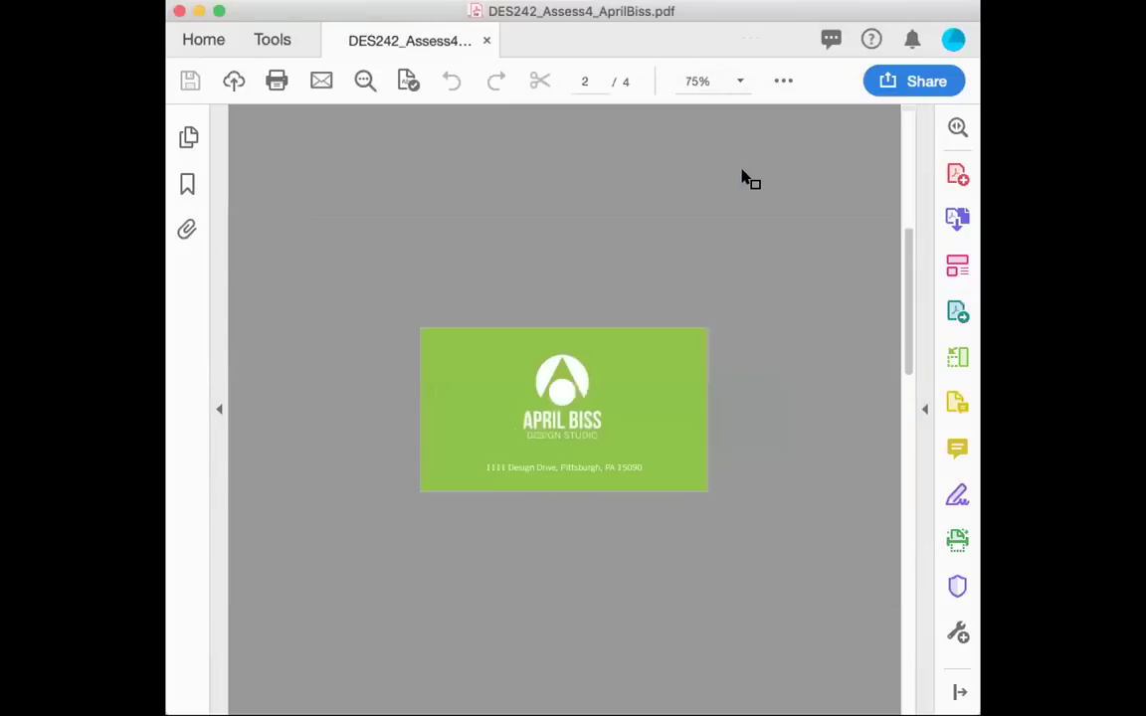
{"action": "key", "text": "super+minus"}
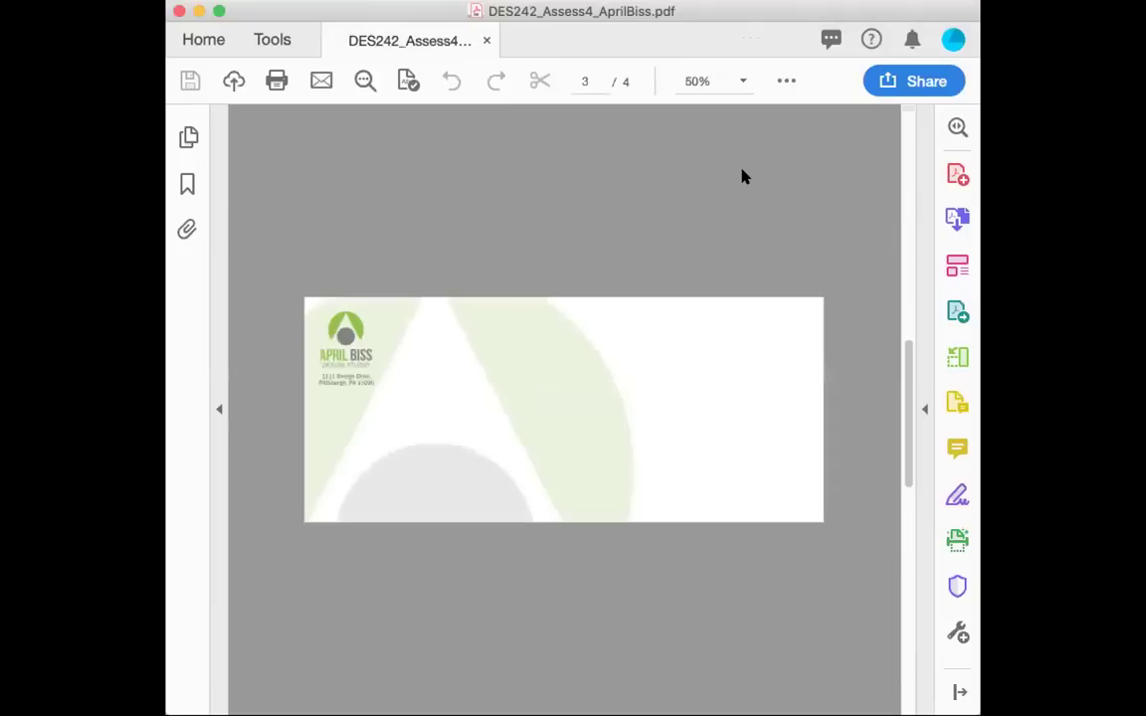
{"action": "scroll", "coordinate": [743, 179], "scroll_direction": "down", "scroll_amount": 3}
{"action": "key", "text": "super+minus"}
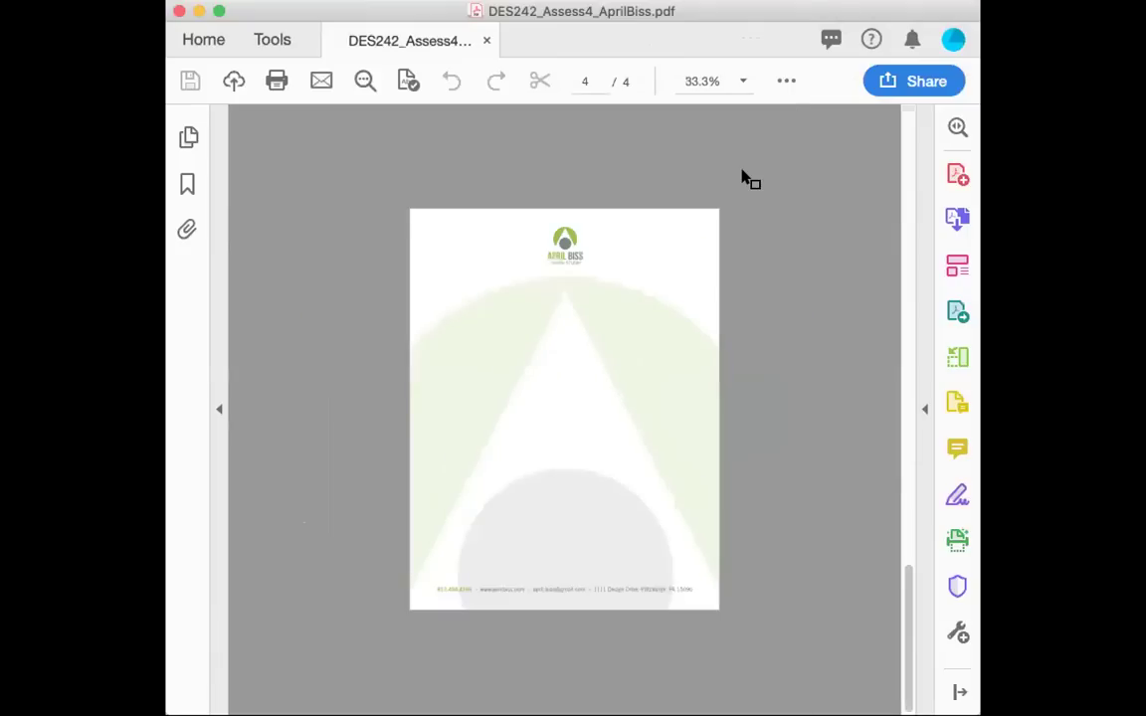
{"action": "scroll", "coordinate": [743, 179], "scroll_direction": "up", "scroll_amount": 8}
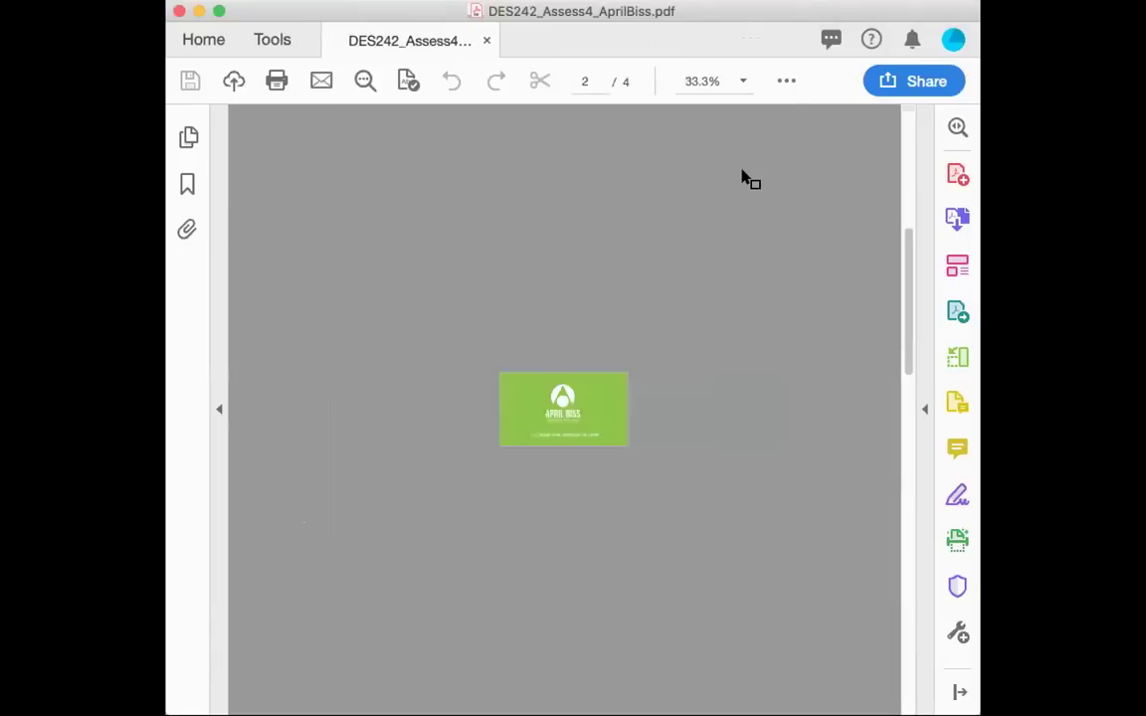
{"action": "scroll", "coordinate": [742, 179], "scroll_direction": "down", "scroll_amount": 8}
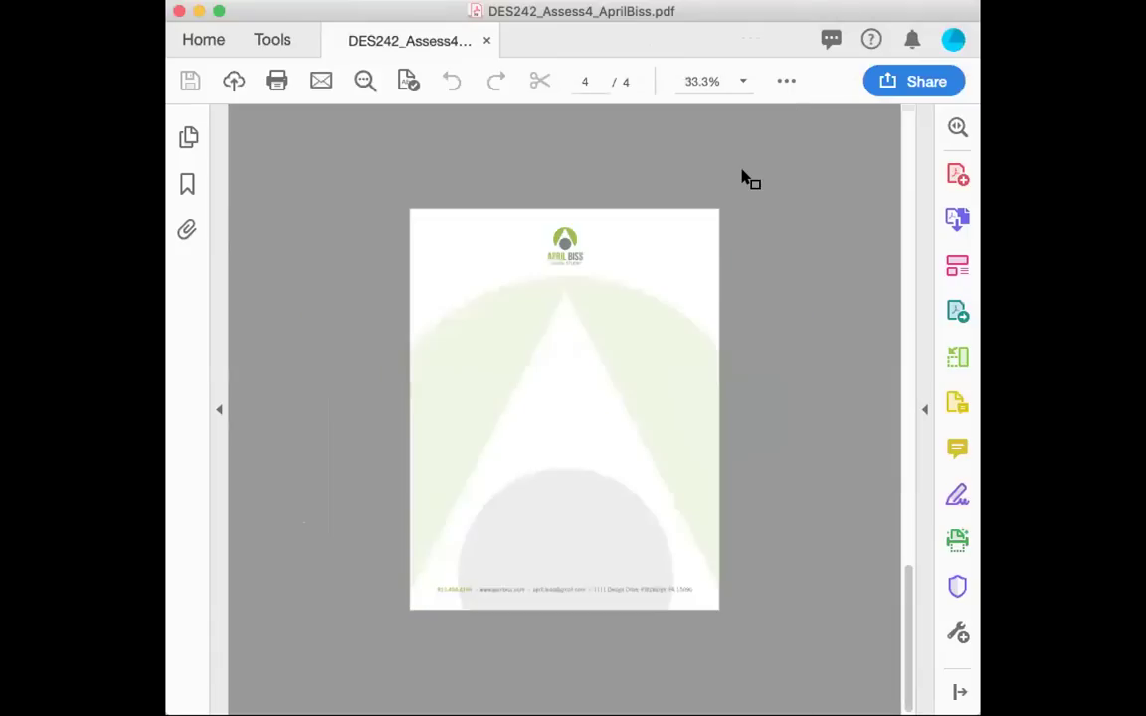
{"action": "scroll", "coordinate": [742, 179], "scroll_direction": "up", "scroll_amount": 6}
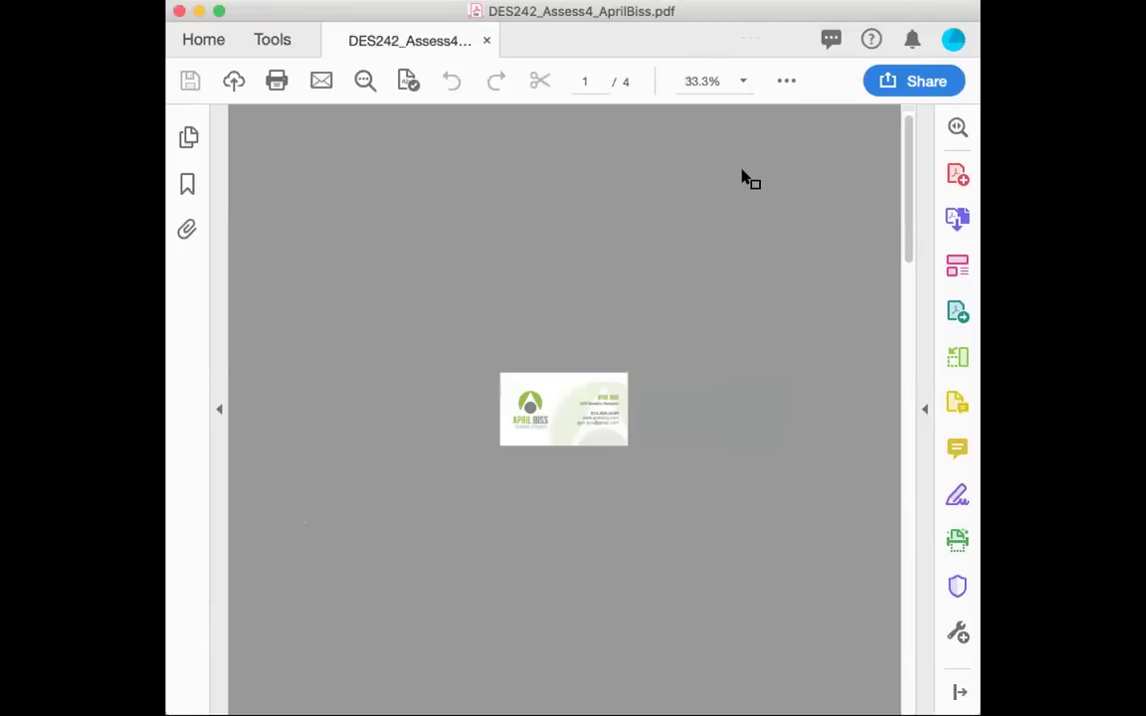
{"action": "scroll", "coordinate": [743, 179], "scroll_direction": "down", "scroll_amount": 4}
{"action": "scroll", "coordinate": [742, 179], "scroll_direction": "down", "scroll_amount": 2}
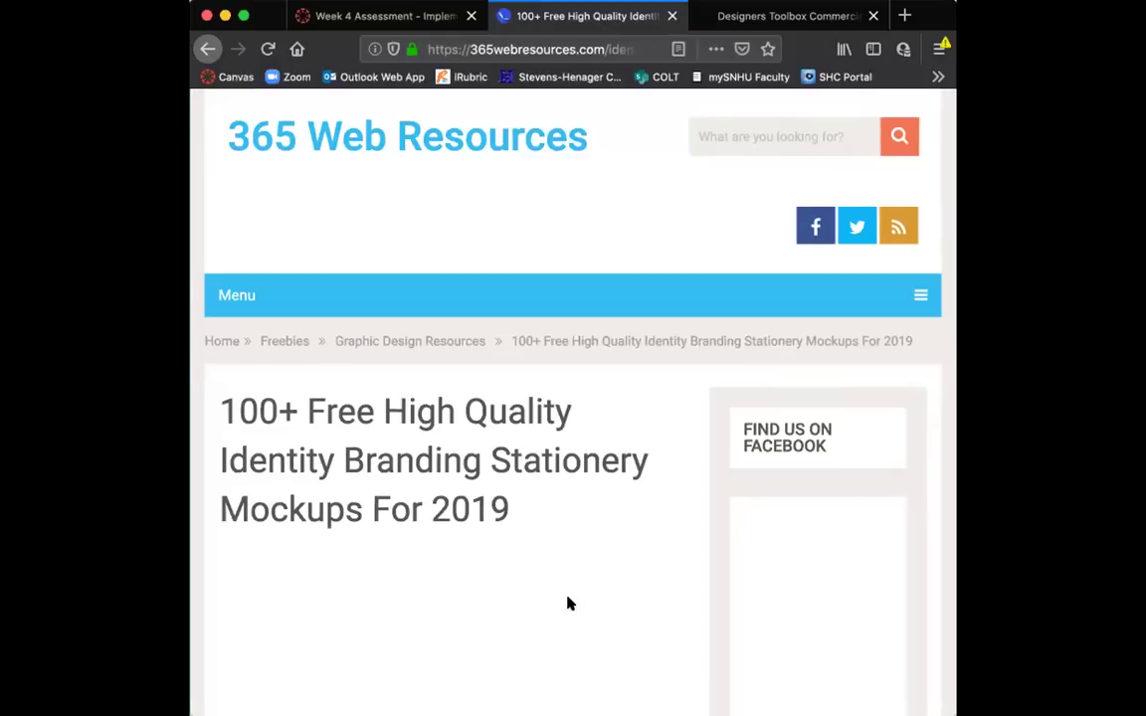
Step: Browse the identity branding stationery mockups on 365 Web Resources at 90% zoom, examining the Stationery On Wooden Floor mockup
{"action": "scroll", "coordinate": [542, 596], "scroll_direction": "down", "scroll_amount": 1}
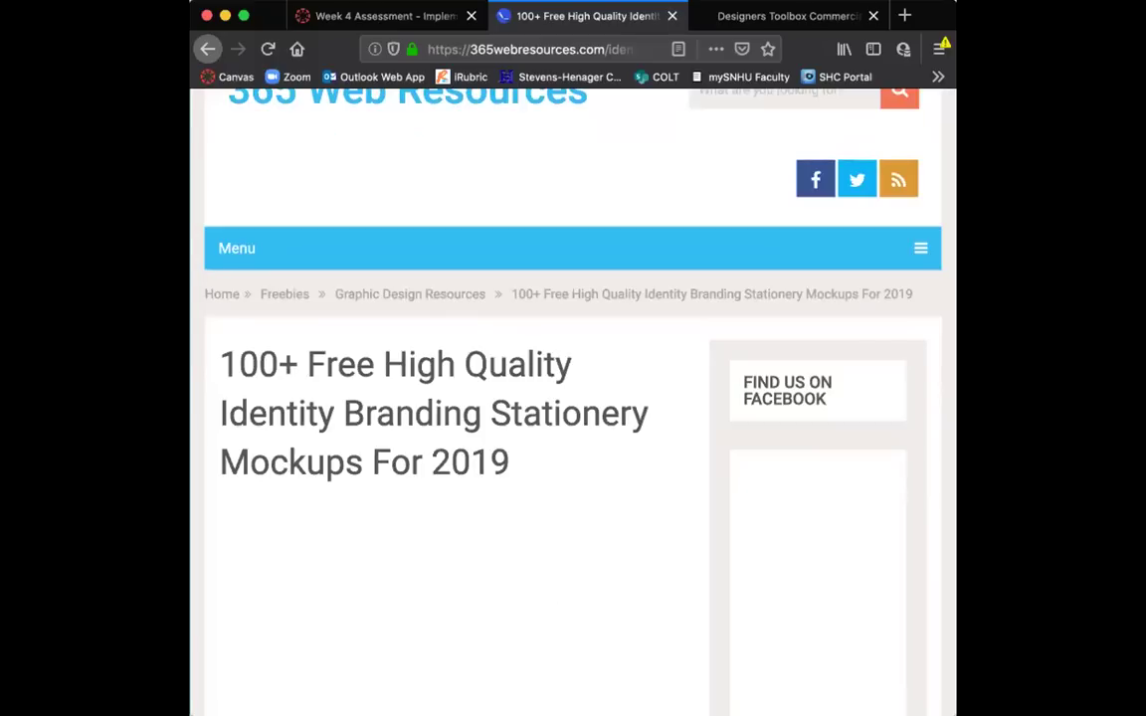
{"action": "key", "text": "super+minus"}
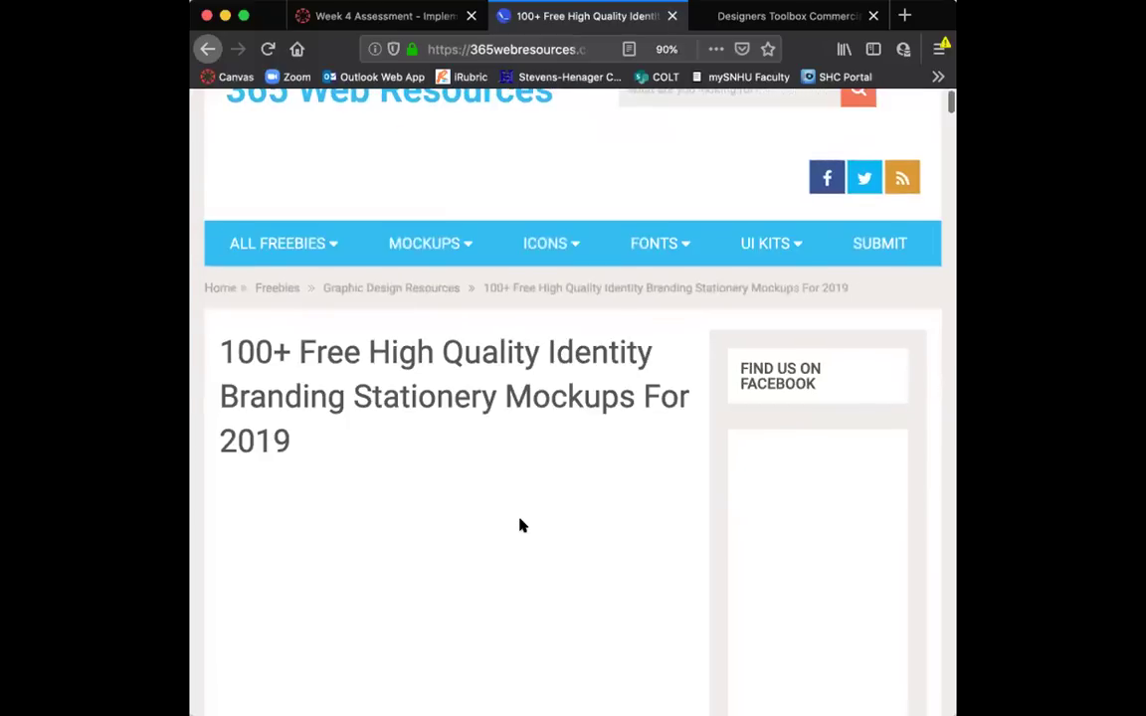
{"action": "scroll", "coordinate": [521, 526], "scroll_direction": "down", "scroll_amount": 2}
{"action": "scroll", "coordinate": [522, 525], "scroll_direction": "up", "scroll_amount": 3}
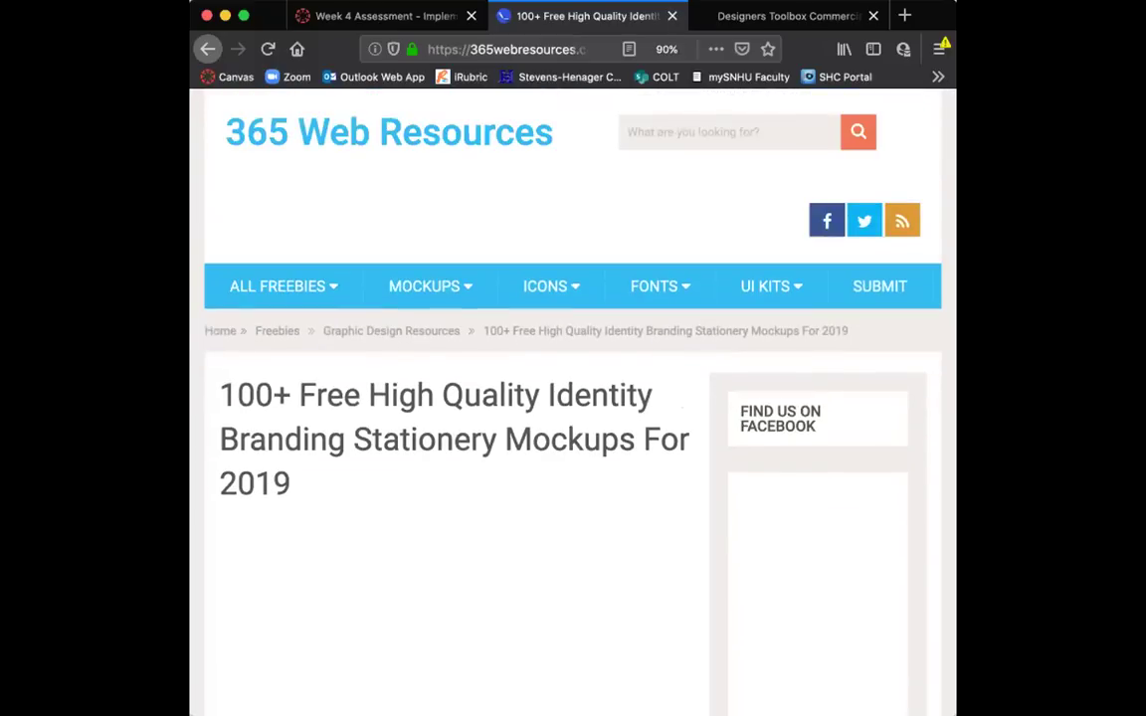
{"action": "scroll", "coordinate": [626, 565], "scroll_direction": "down", "scroll_amount": 10}
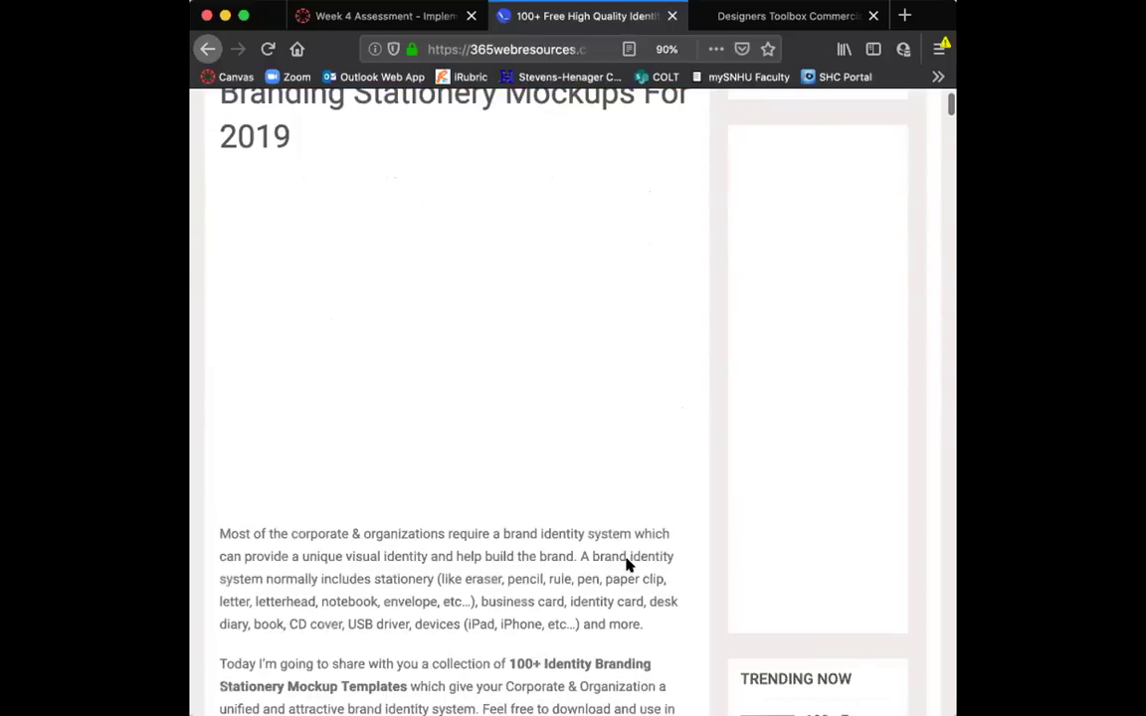
{"action": "scroll", "coordinate": [627, 565], "scroll_direction": "down", "scroll_amount": 5}
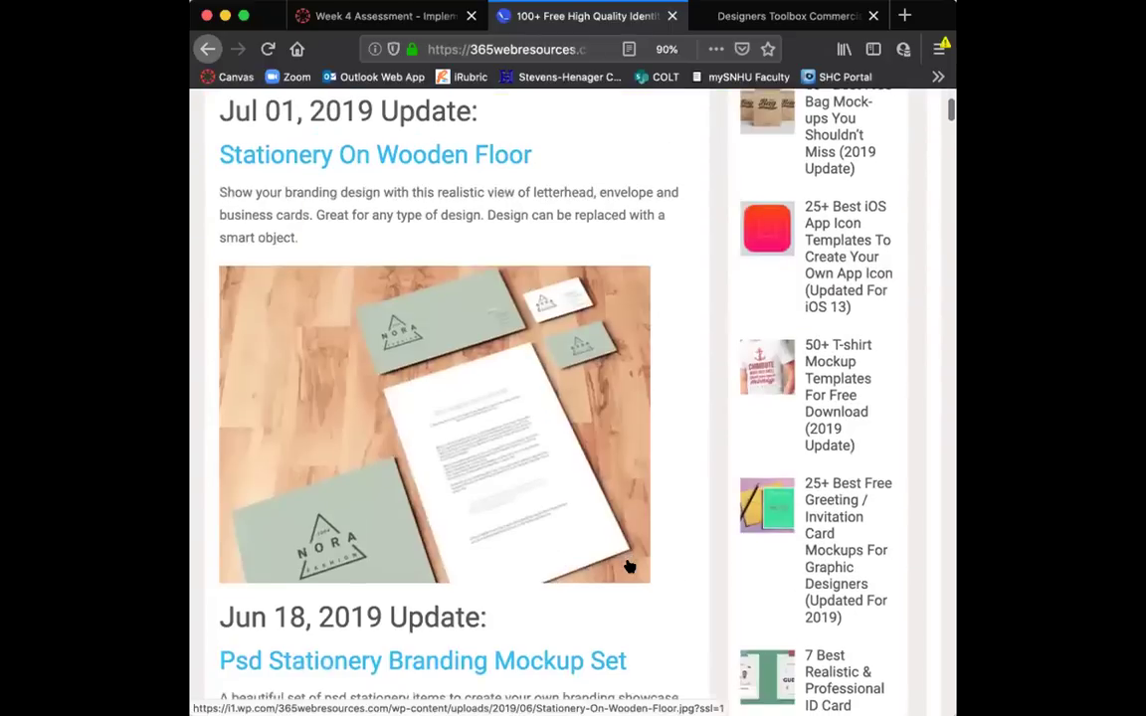
{"action": "scroll", "coordinate": [626, 562], "scroll_direction": "down", "scroll_amount": 2}
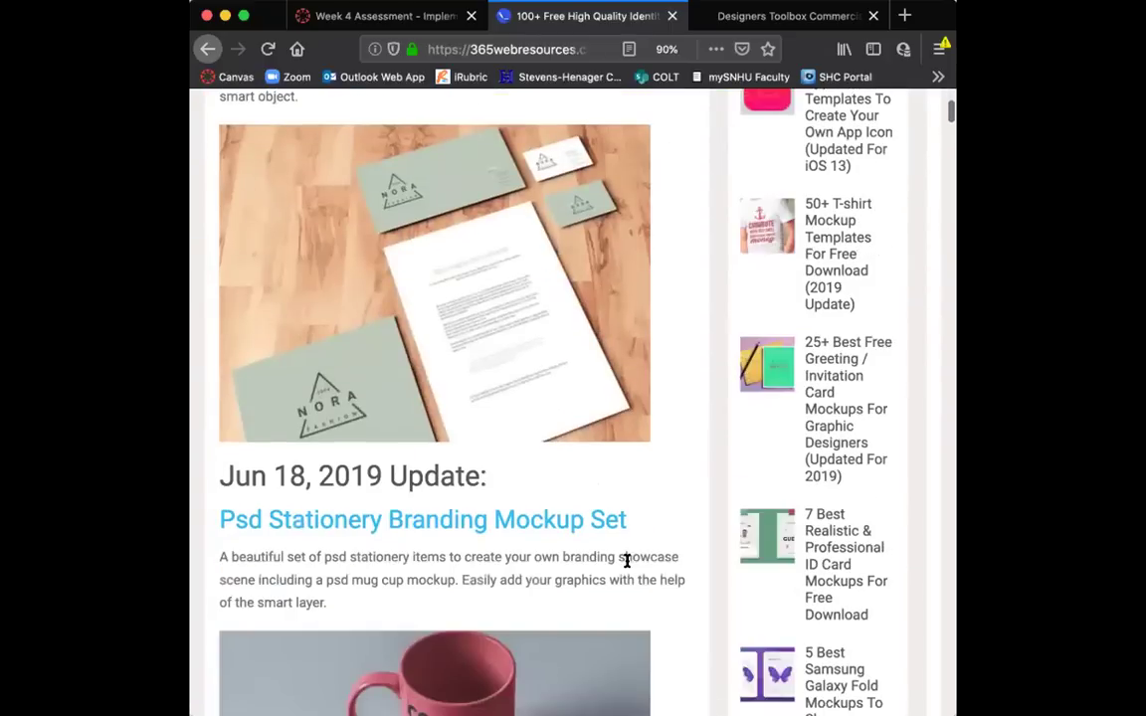
{"action": "scroll", "coordinate": [626, 560], "scroll_direction": "down", "scroll_amount": 1}
{"action": "scroll", "coordinate": [627, 562], "scroll_direction": "up", "scroll_amount": 2}
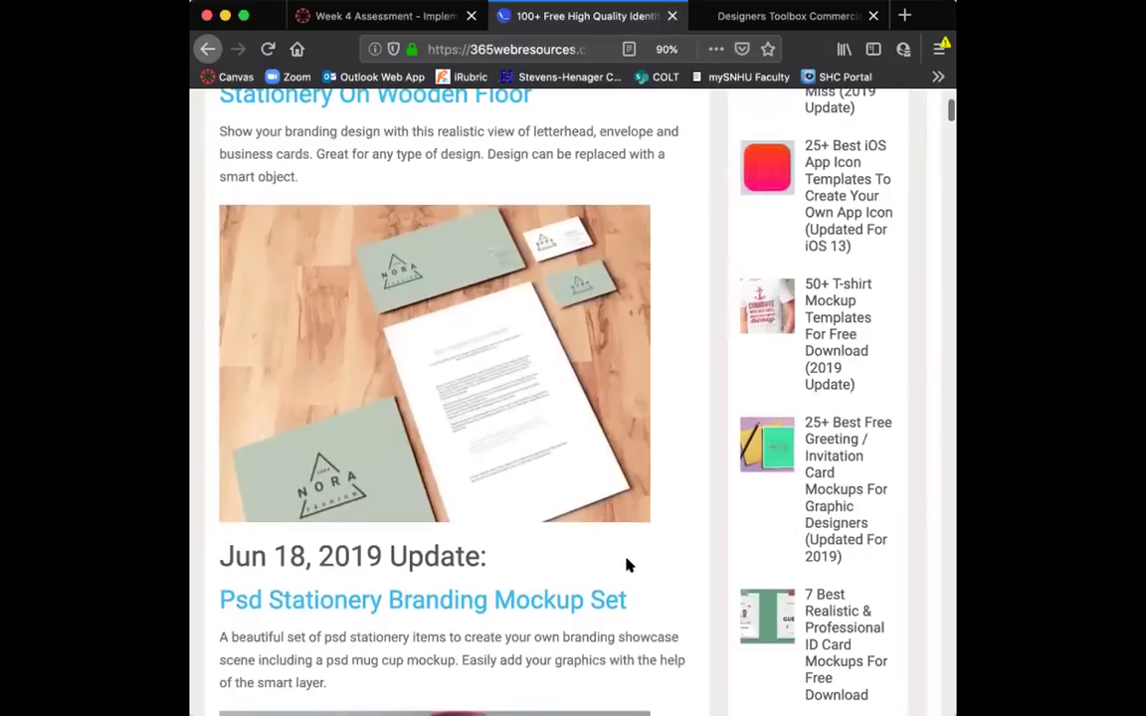
{"action": "scroll", "coordinate": [627, 563], "scroll_direction": "up", "scroll_amount": 4}
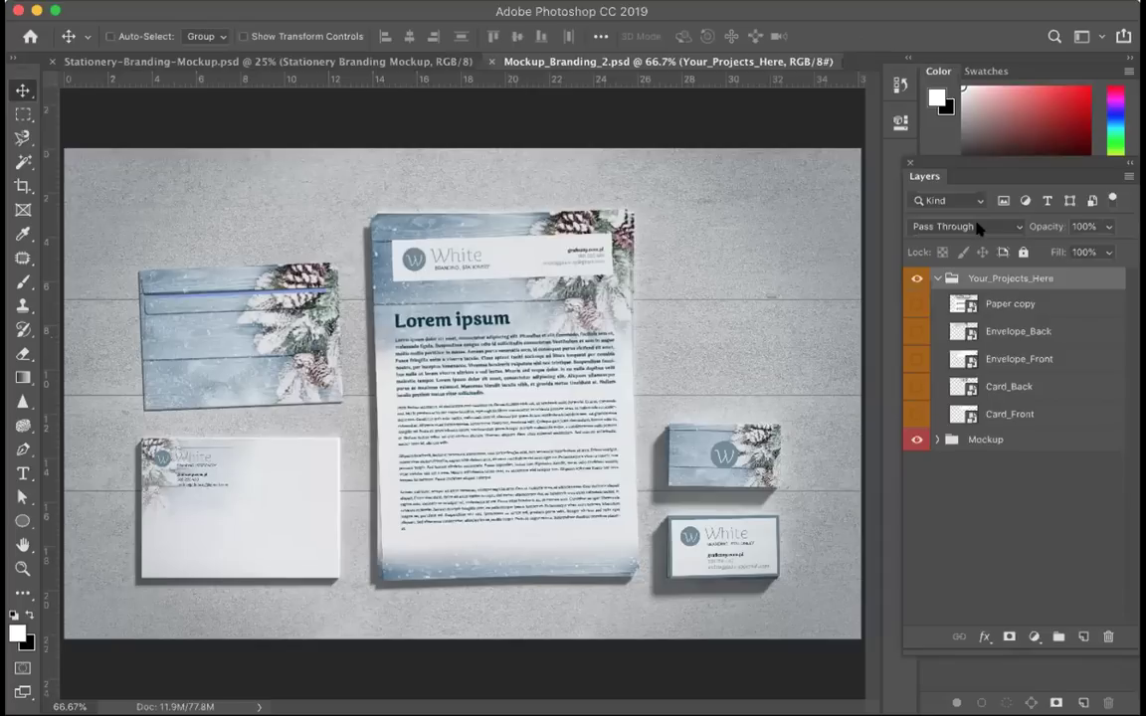
Step: Move the Layers panel over the Mockup_Branding_2 artwork, then show and hide the Envelope_Front layer in Your_Projects_Here
{"action": "left_click_drag", "start_coordinate": [953, 166], "coordinate": [712, 144]}
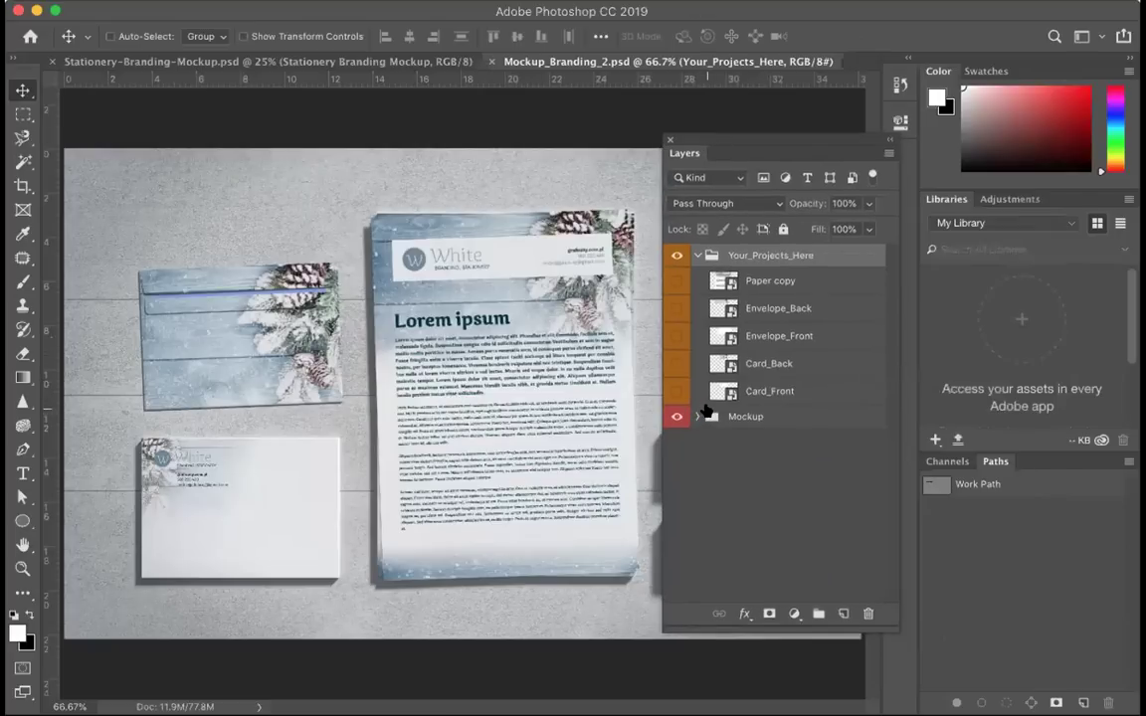
{"action": "left_click_drag", "start_coordinate": [701, 144], "coordinate": [656, 159]}
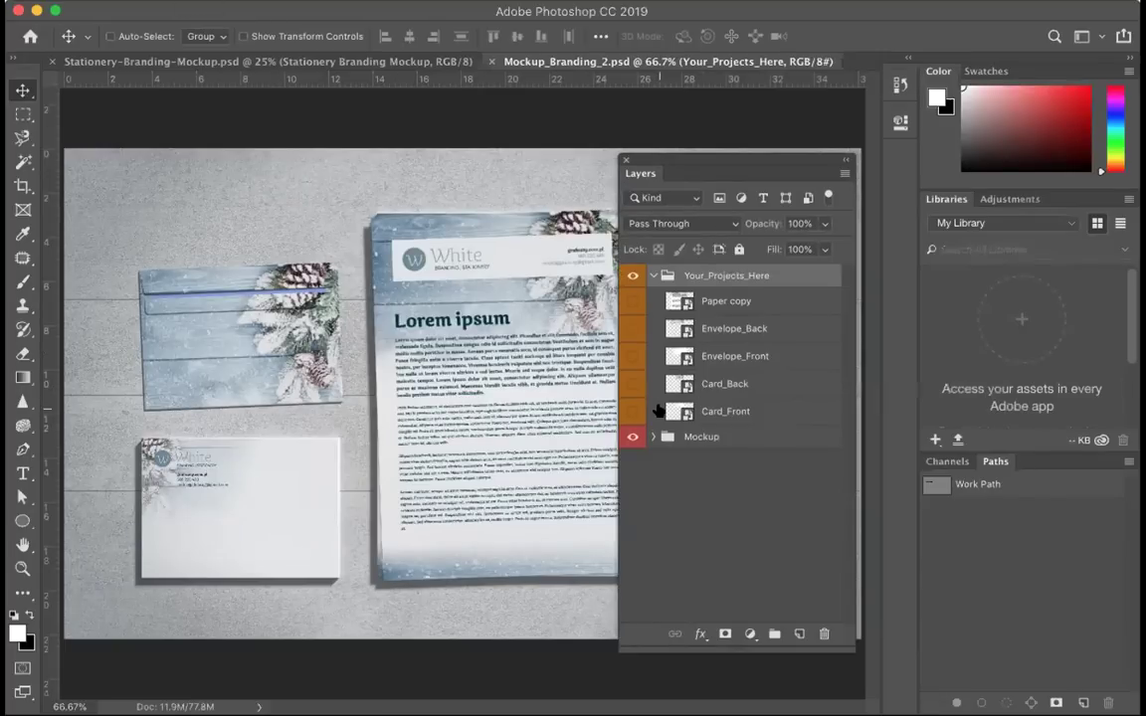
{"action": "left_click", "coordinate": [631, 355]}
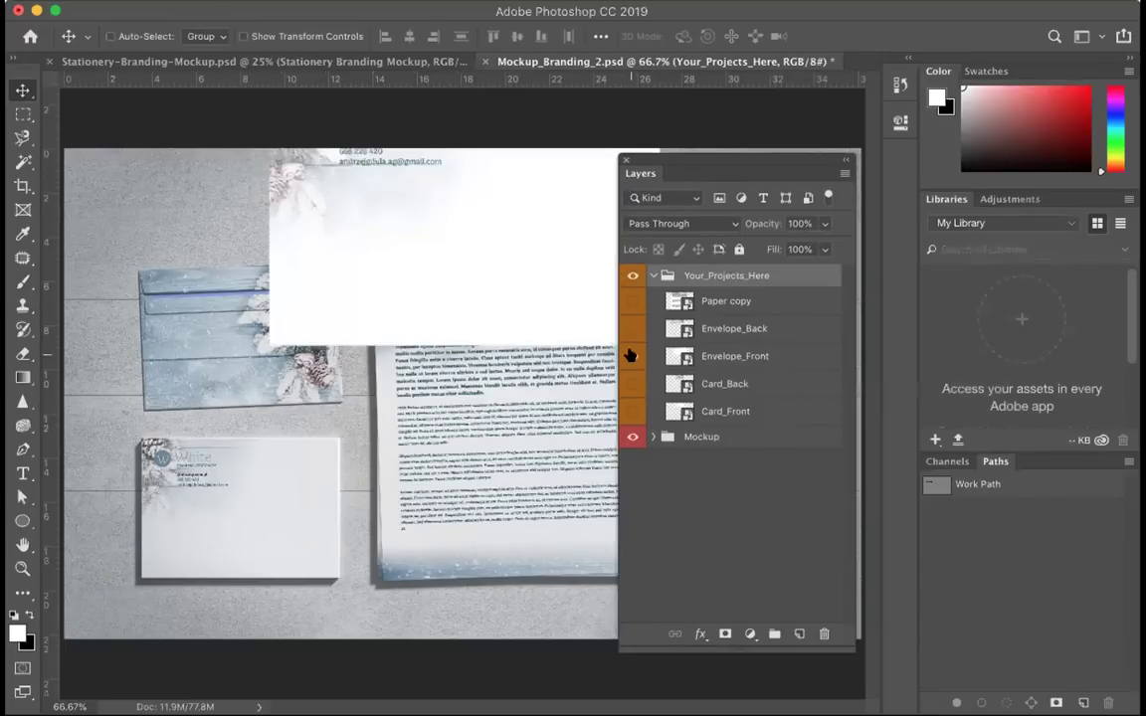
{"action": "left_click", "coordinate": [631, 355]}
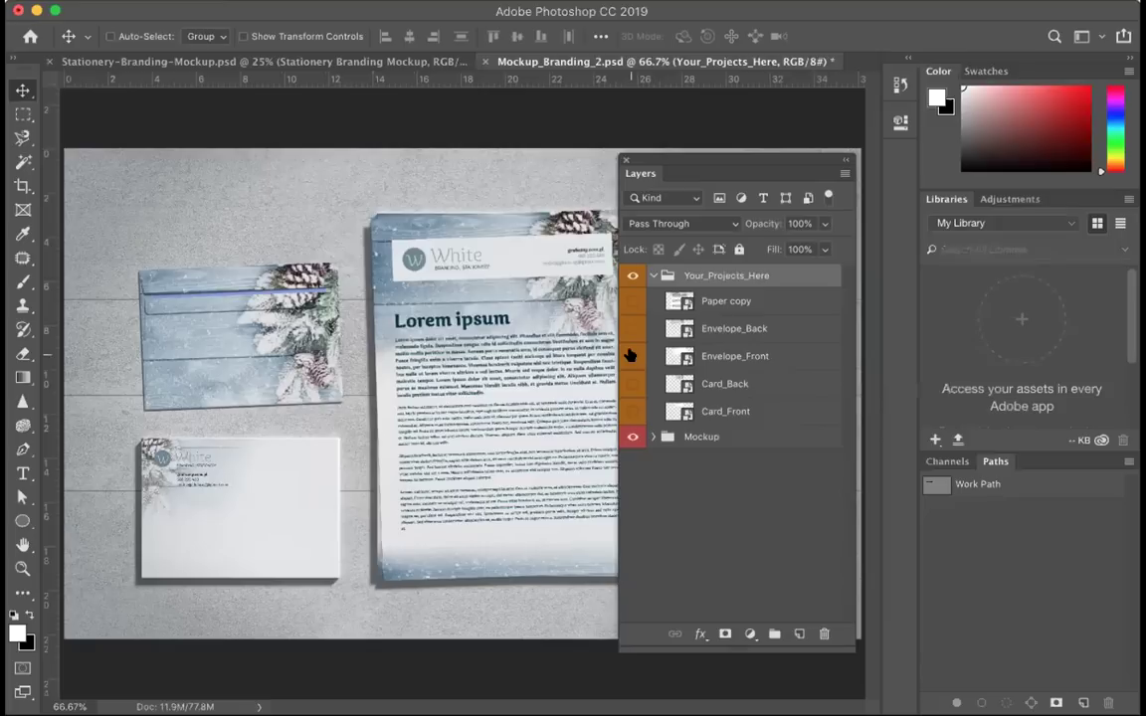
Step: Expand the Mockup group and toggle its Envelope_Back and Envelope_Front groups off, on and off again to leave both envelopes blank
{"action": "left_click", "coordinate": [651, 439]}
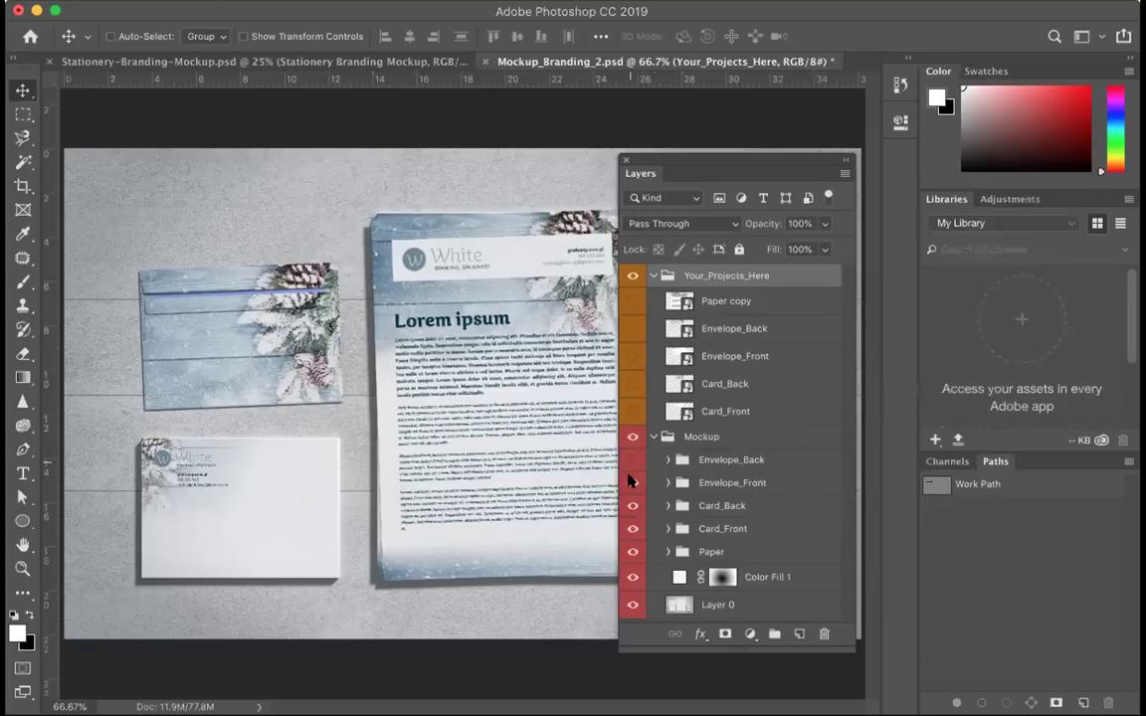
{"action": "left_click", "coordinate": [632, 484]}
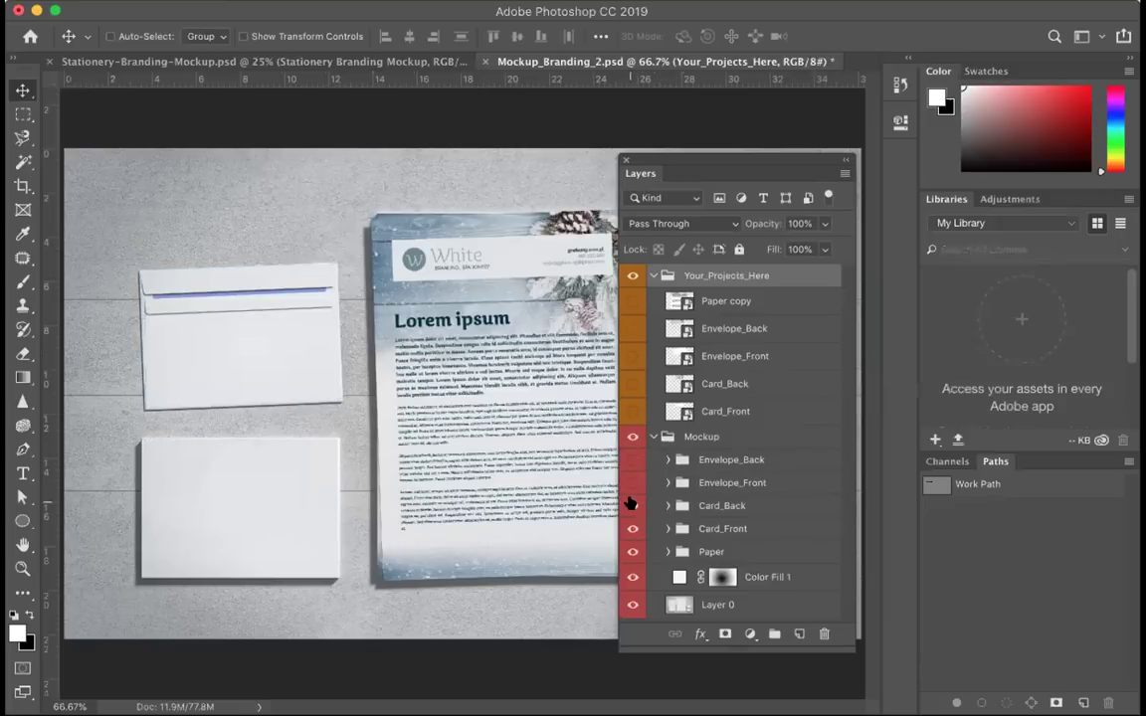
{"action": "mouse_move", "coordinate": [630, 509]}
{"action": "left_mouse_down"}
{"action": "mouse_move", "coordinate": [632, 557]}
{"action": "mouse_move", "coordinate": [624, 487]}
{"action": "left_mouse_up"}
{"action": "left_click", "coordinate": [627, 485]}
{"action": "left_click", "coordinate": [633, 461]}
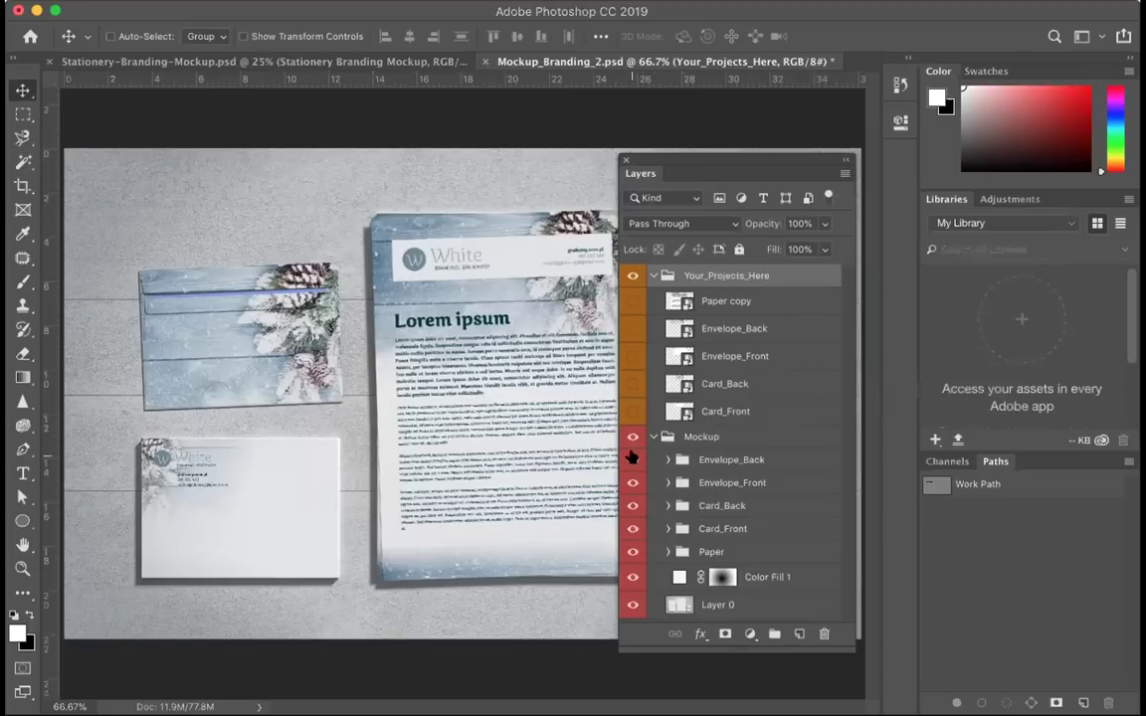
{"action": "left_click", "coordinate": [632, 461]}
{"action": "left_click", "coordinate": [632, 484]}
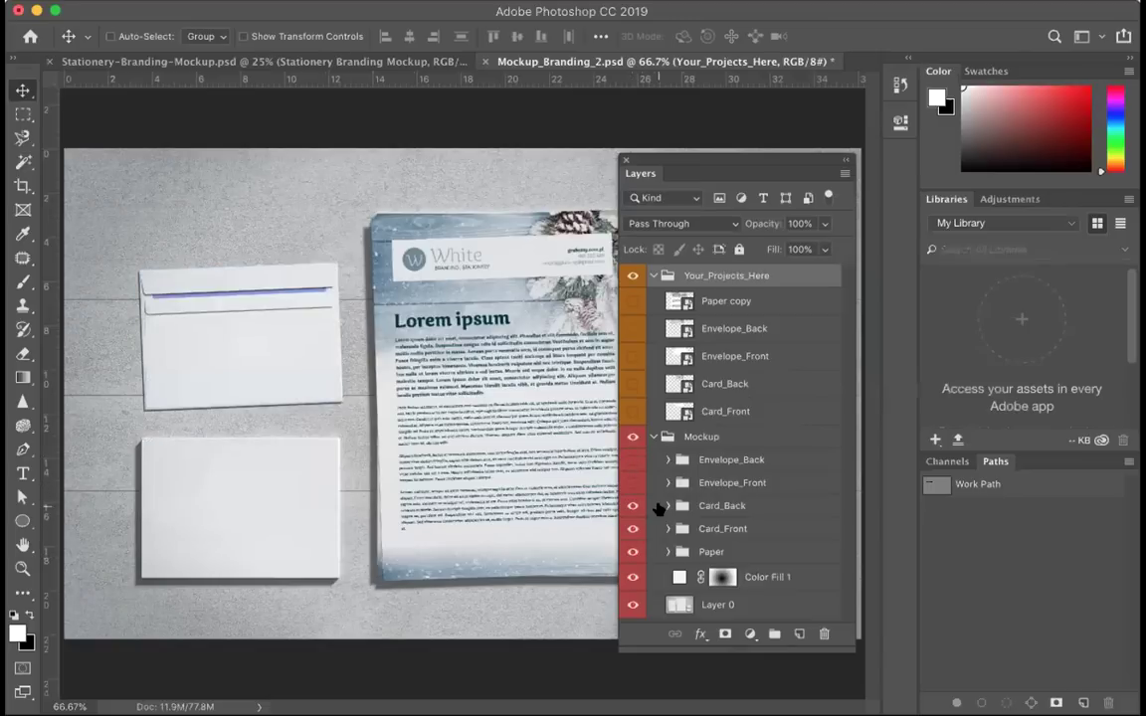
Step: Hide and show Layer 0 in the Mockup group, then turn the Envelope_Back and Envelope_Front groups back on
{"action": "left_click", "coordinate": [632, 605]}
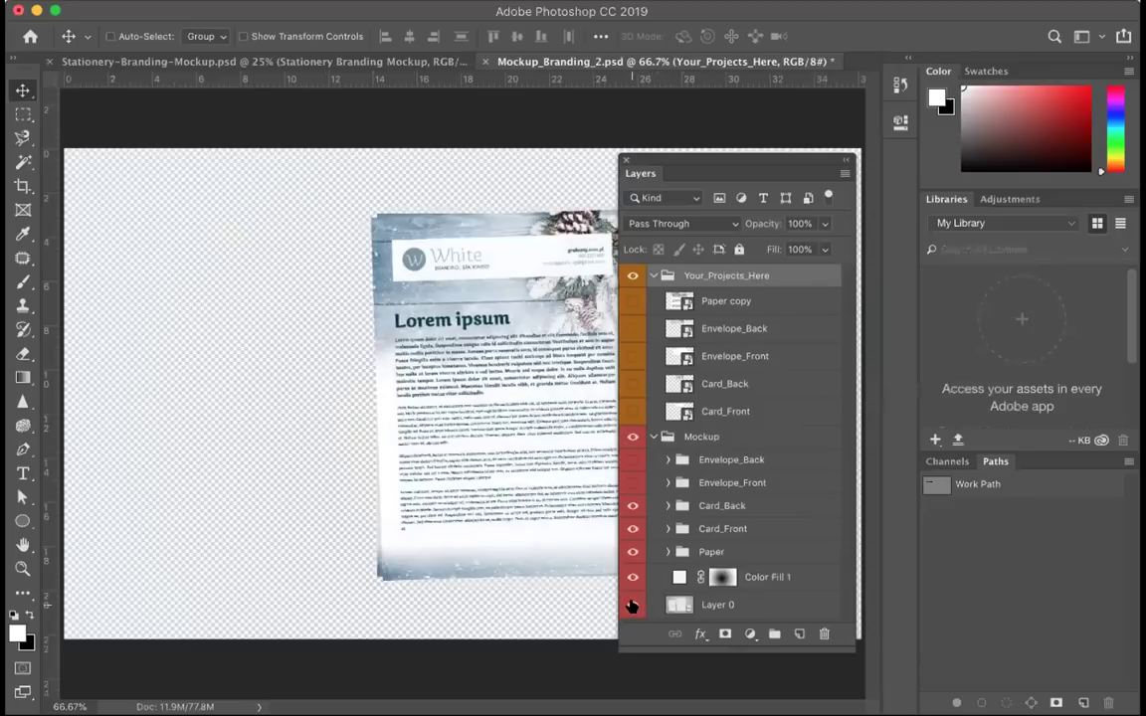
{"action": "left_click", "coordinate": [632, 605]}
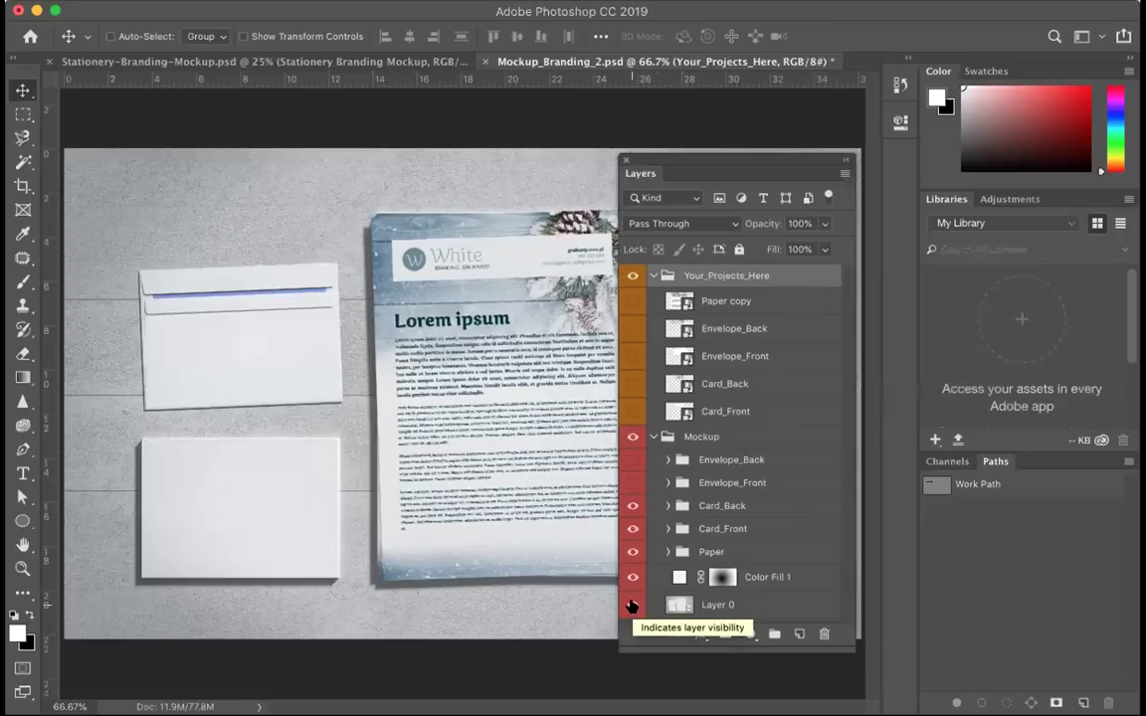
{"action": "left_click", "coordinate": [631, 460]}
{"action": "left_click", "coordinate": [631, 482]}
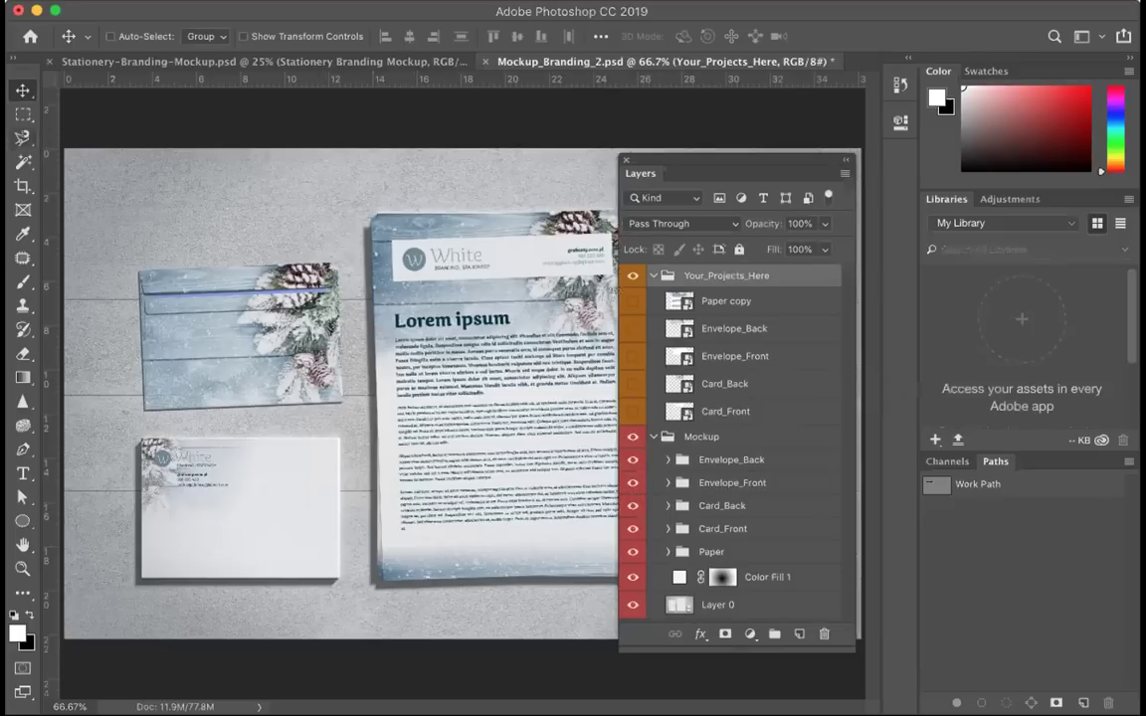
Step: Switch to Firefox and examine the 2019 stationery mockups on 365 Web Resources, from Stationery On Wooden Floor to Simple Stationery PSD Mockup
{"action": "key", "text": "F7"}
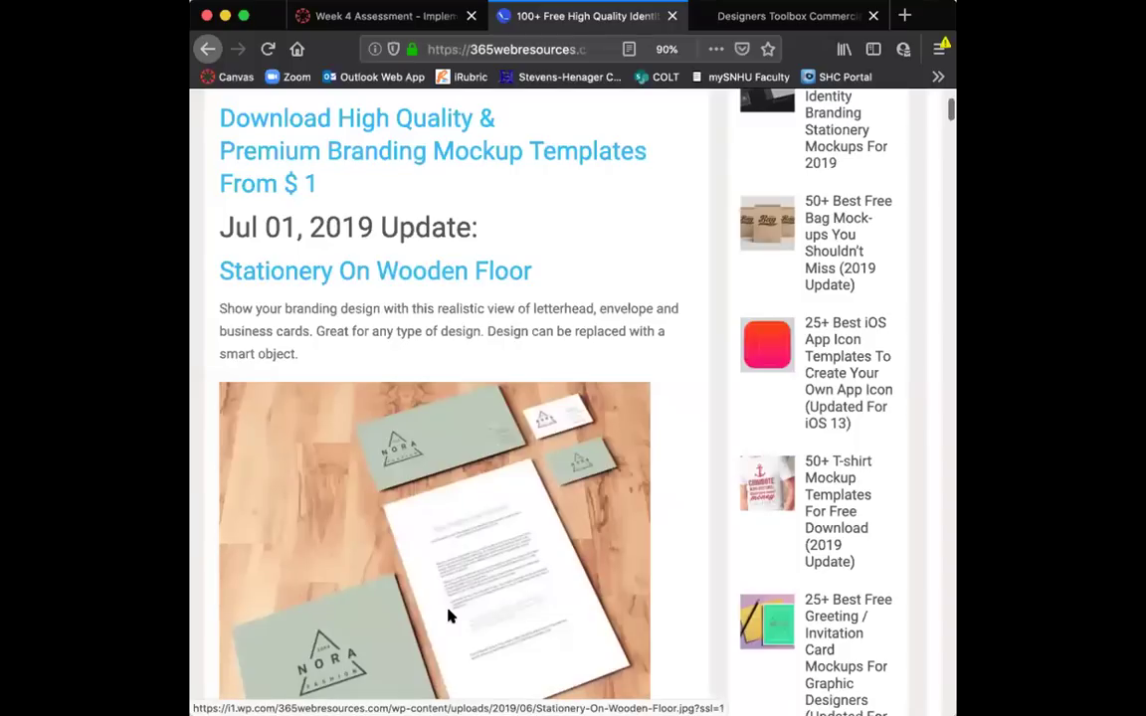
{"action": "scroll", "coordinate": [402, 636], "scroll_direction": "down", "scroll_amount": 3}
{"action": "scroll", "coordinate": [403, 636], "scroll_direction": "down", "scroll_amount": 2}
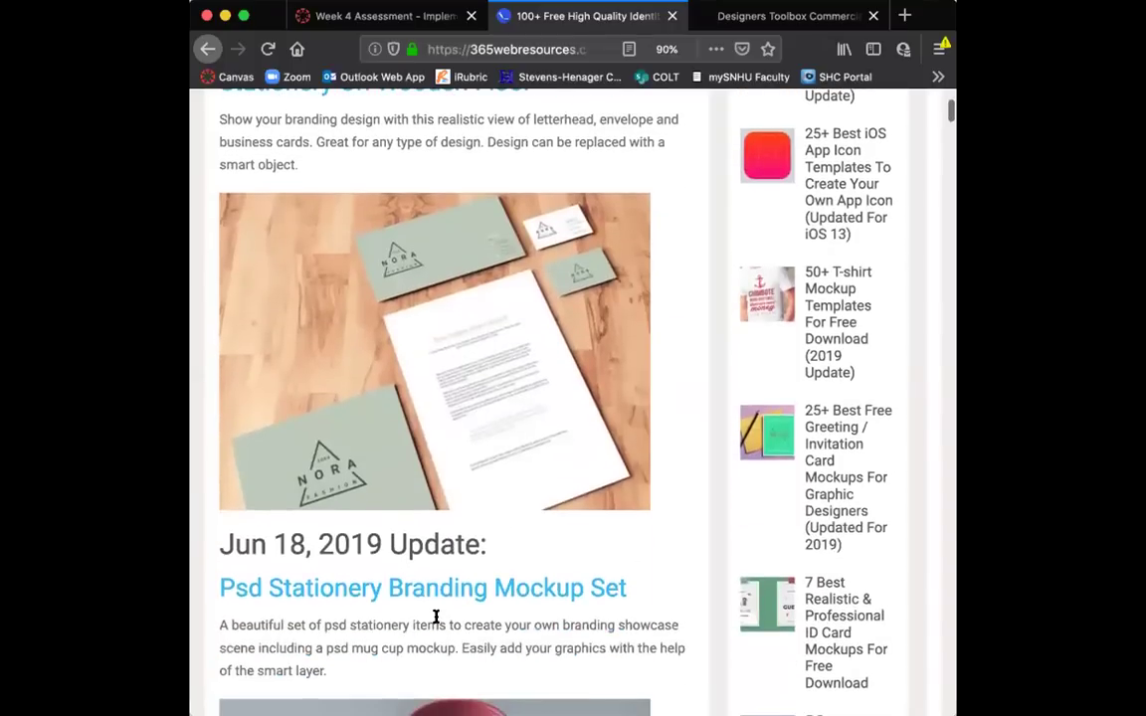
{"action": "scroll", "coordinate": [435, 617], "scroll_direction": "down", "scroll_amount": 1}
{"action": "scroll", "coordinate": [434, 617], "scroll_direction": "down", "scroll_amount": 8}
{"action": "scroll", "coordinate": [438, 625], "scroll_direction": "up", "scroll_amount": 6}
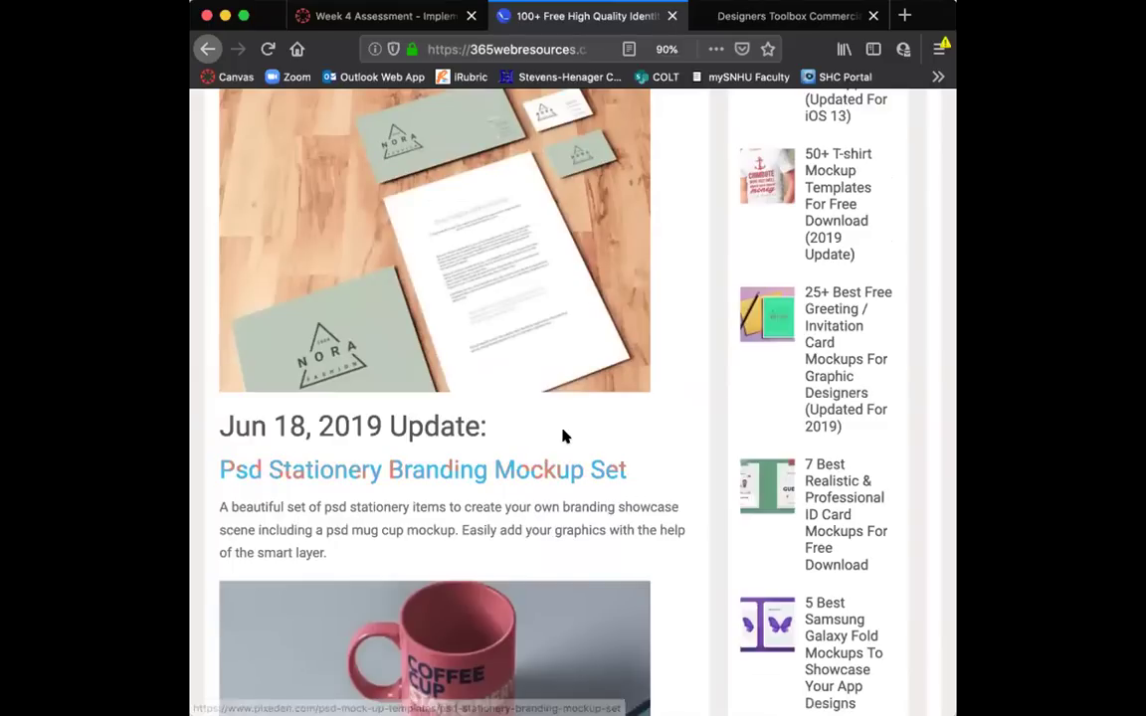
{"action": "scroll", "coordinate": [563, 435], "scroll_direction": "down", "scroll_amount": 10}
{"action": "scroll", "coordinate": [563, 436], "scroll_direction": "down", "scroll_amount": 15}
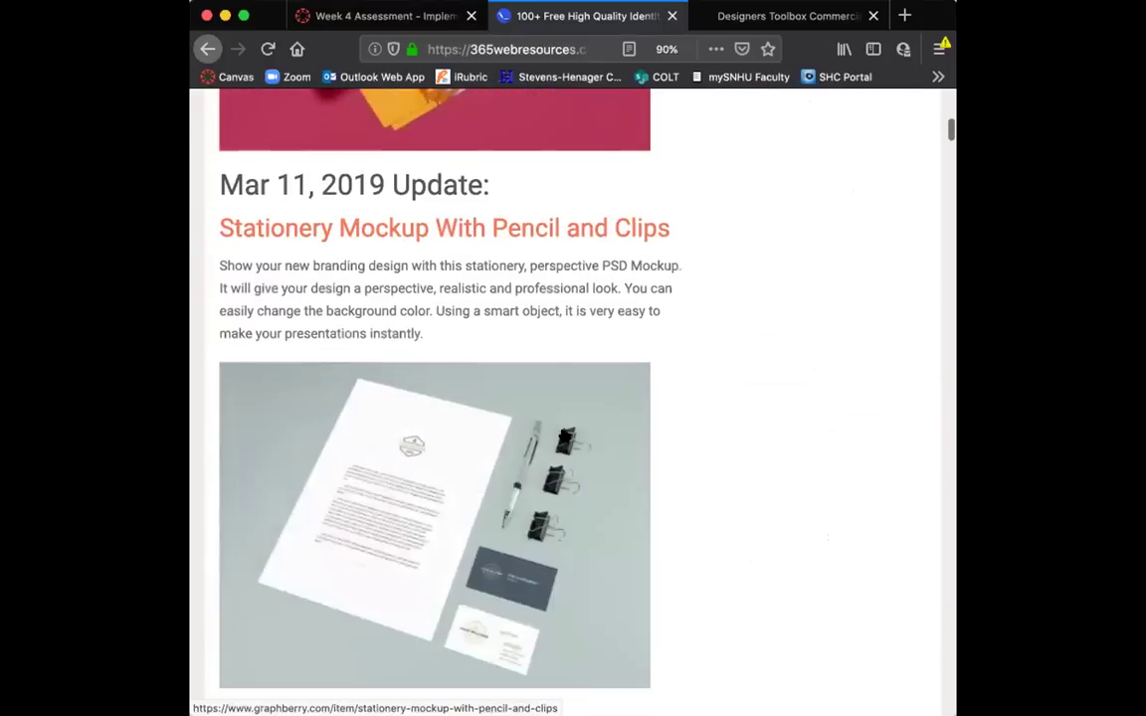
{"action": "scroll", "coordinate": [563, 436], "scroll_direction": "down", "scroll_amount": 4}
{"action": "scroll", "coordinate": [563, 435], "scroll_direction": "up", "scroll_amount": 8}
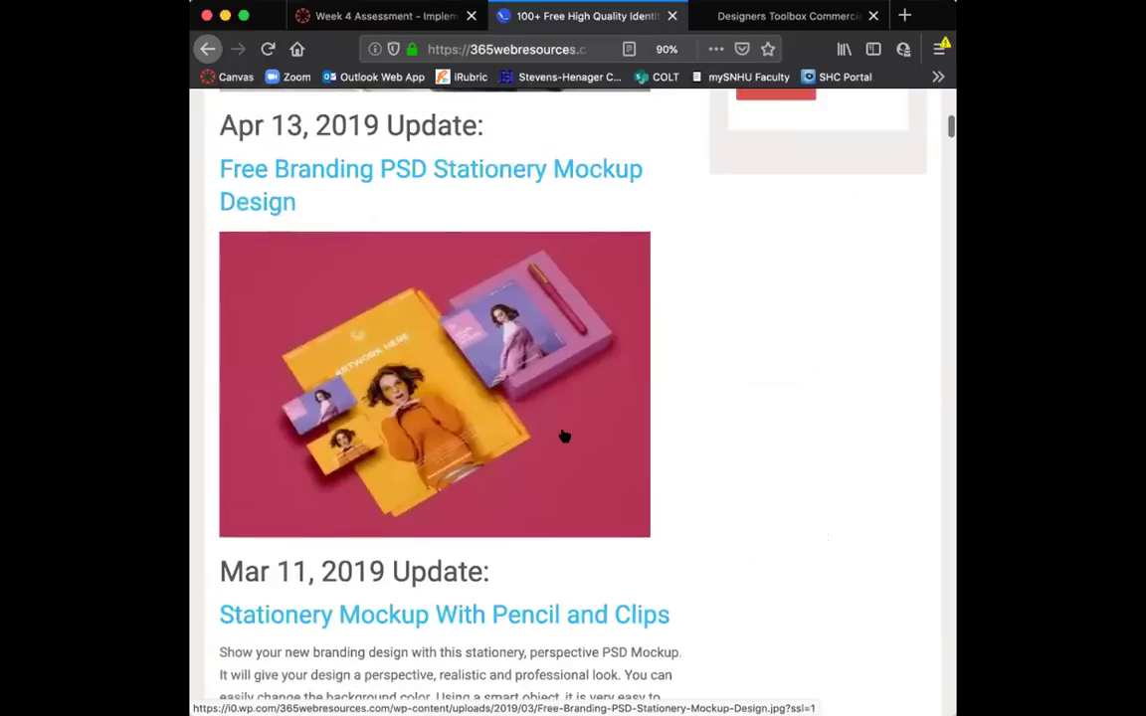
{"action": "scroll", "coordinate": [563, 435], "scroll_direction": "down", "scroll_amount": 12}
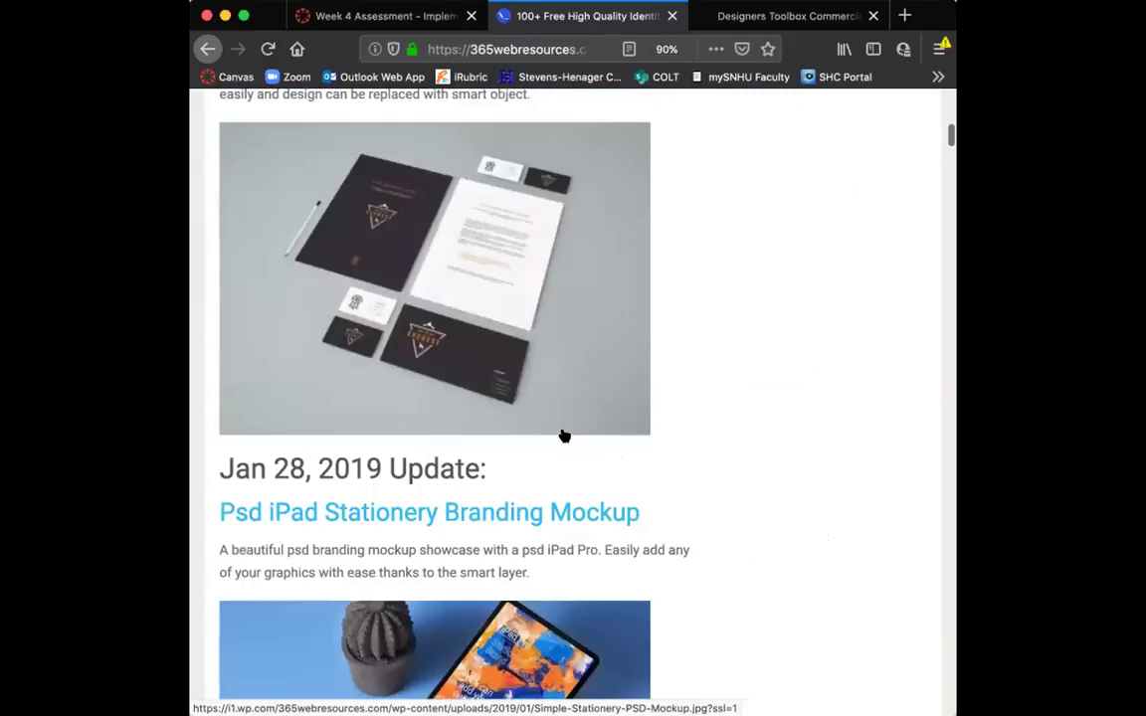
{"action": "scroll", "coordinate": [563, 436], "scroll_direction": "up", "scroll_amount": 1}
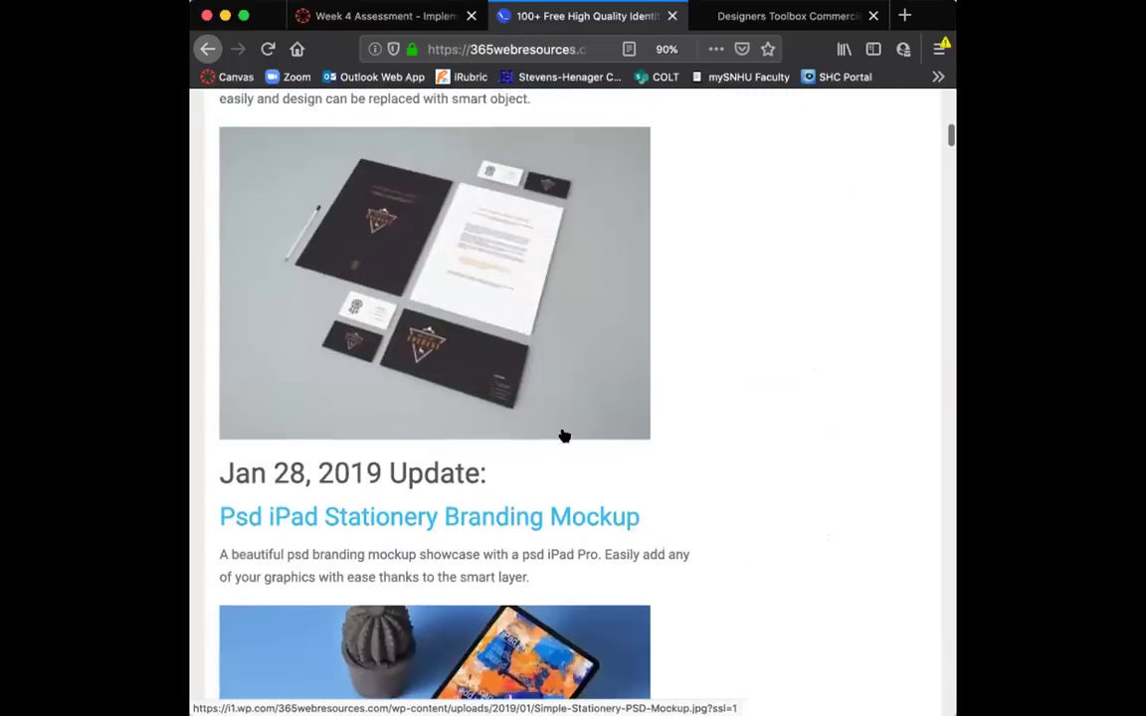
{"action": "scroll", "coordinate": [564, 436], "scroll_direction": "up", "scroll_amount": 4}
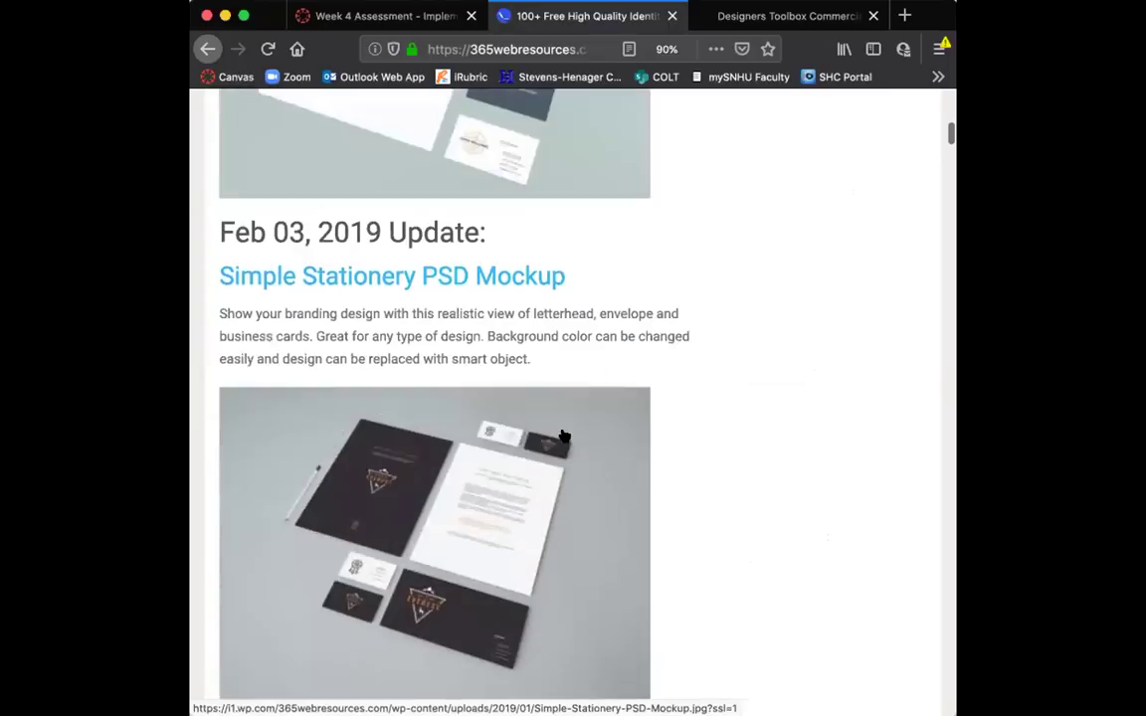
{"action": "scroll", "coordinate": [563, 435], "scroll_direction": "down", "scroll_amount": 1}
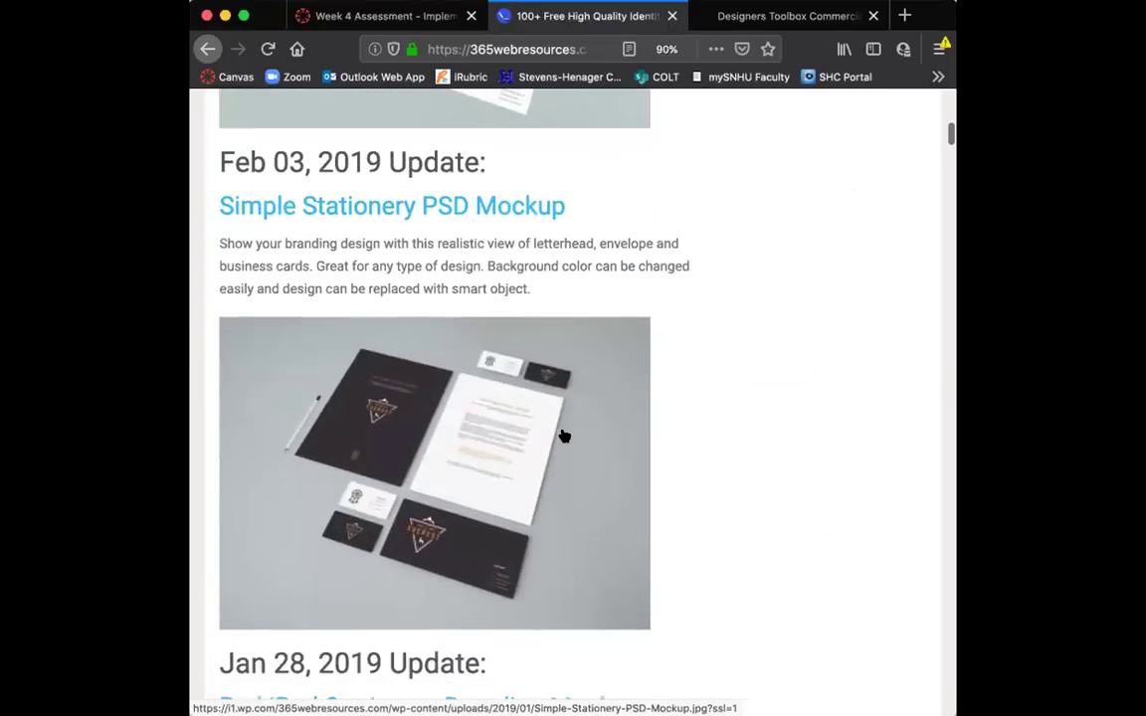
Step: Open the Simple Stationery PSD Mockup page on GraphBerry and start the template's download
{"action": "left_click", "coordinate": [504, 211]}
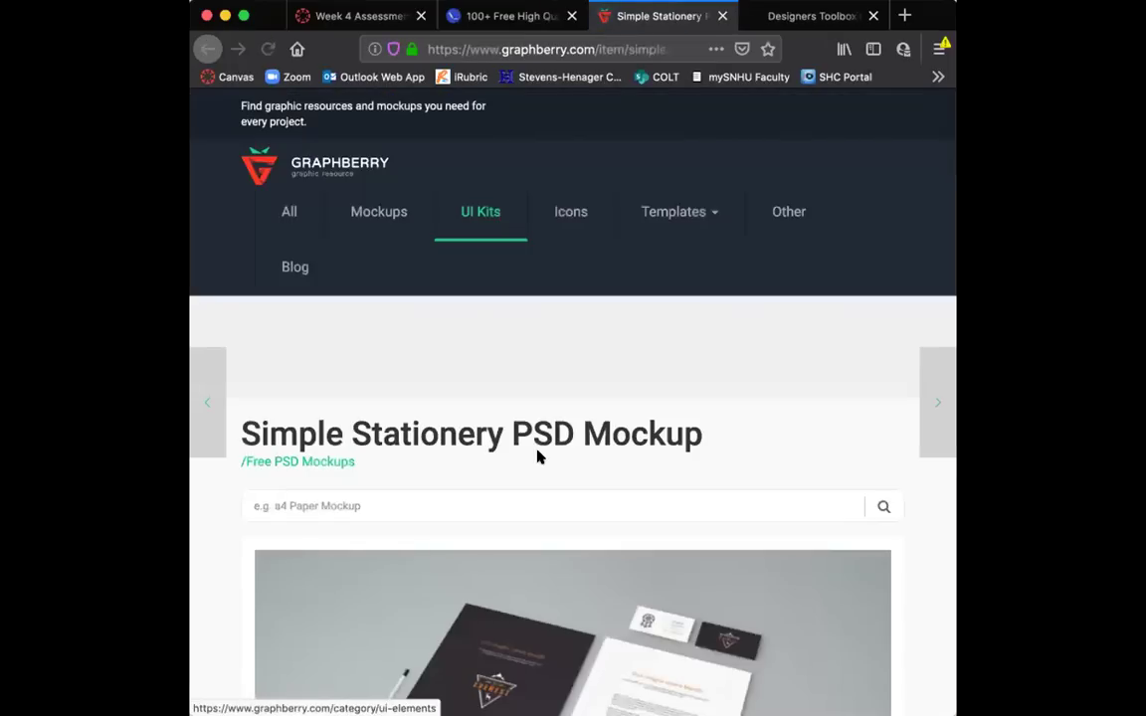
{"action": "scroll", "coordinate": [537, 456], "scroll_direction": "down", "scroll_amount": 10}
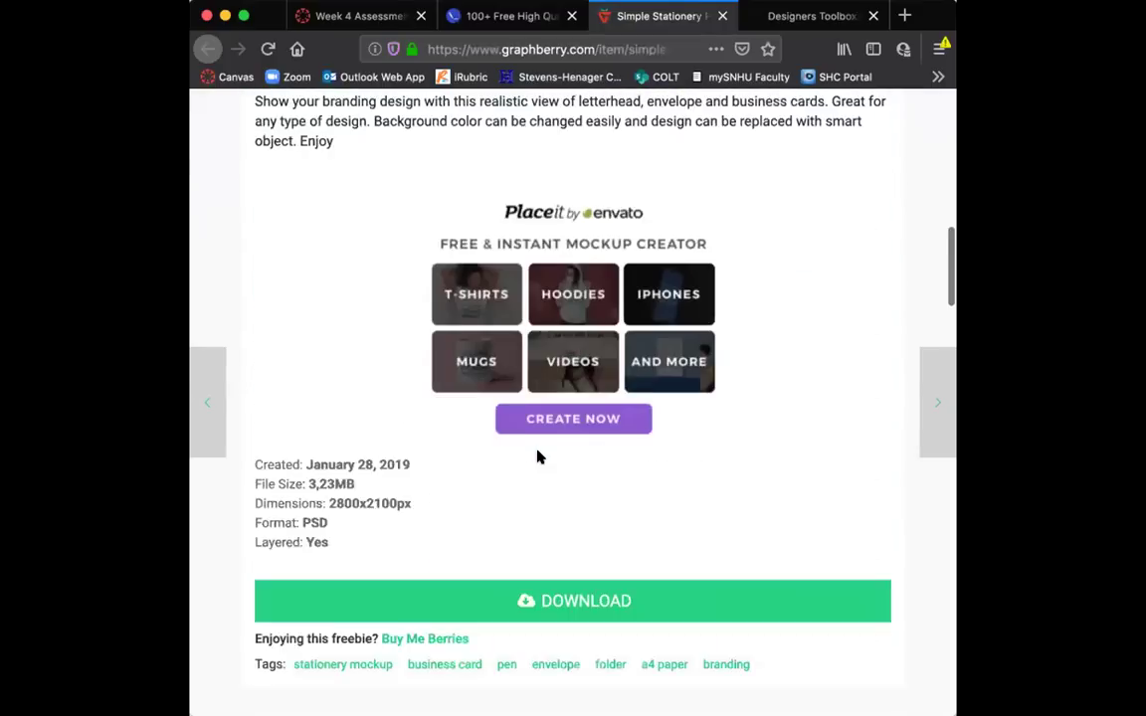
{"action": "scroll", "coordinate": [537, 456], "scroll_direction": "down", "scroll_amount": 2}
{"action": "left_click", "coordinate": [525, 485]}
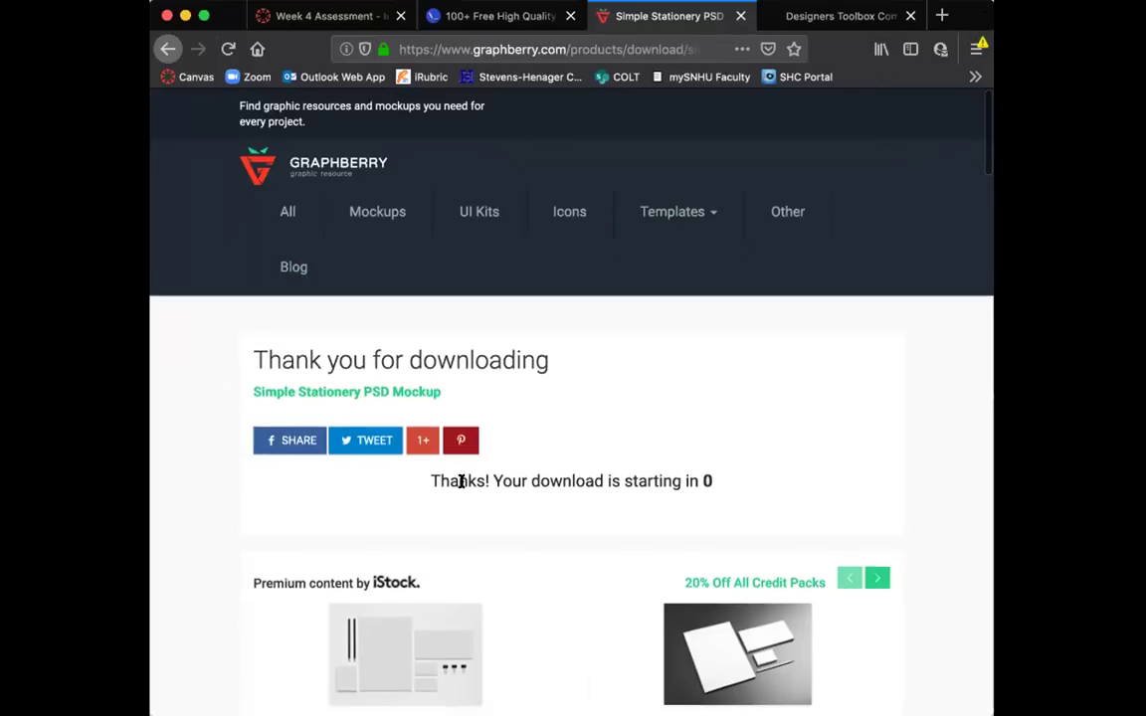
Step: Return to the Simple Stationery PSD Mockup item page and close the Designers Toolbox page
{"action": "left_click", "coordinate": [167, 49]}
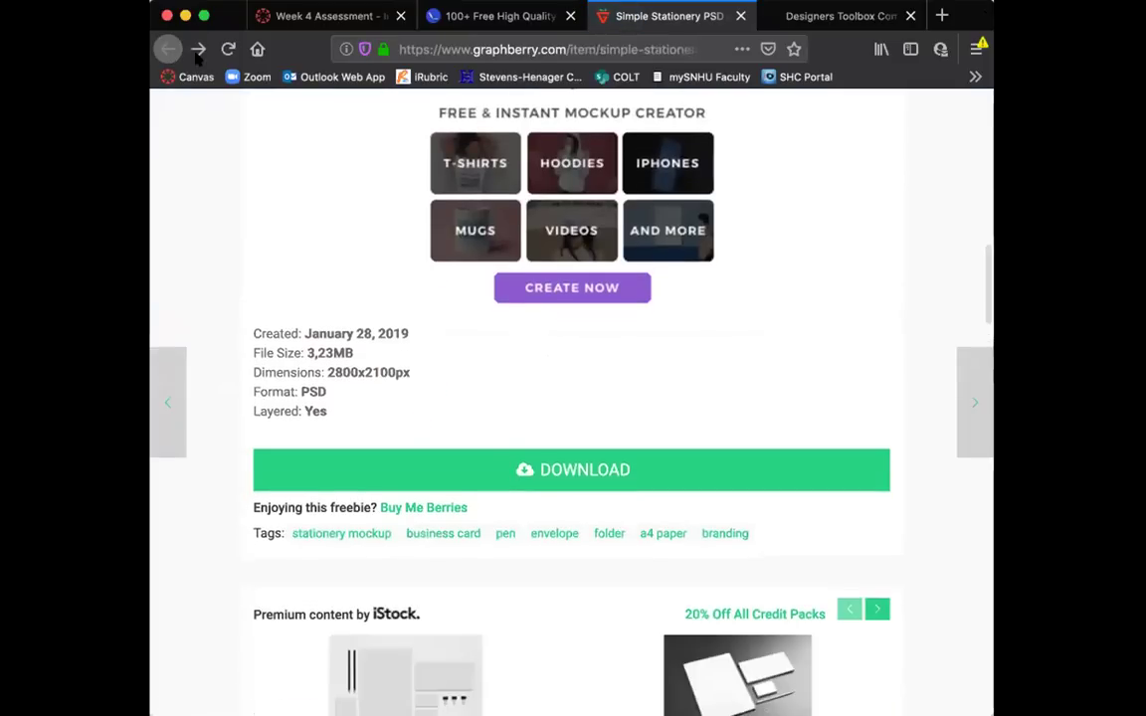
{"action": "scroll", "coordinate": [307, 212], "scroll_direction": "up", "scroll_amount": 10}
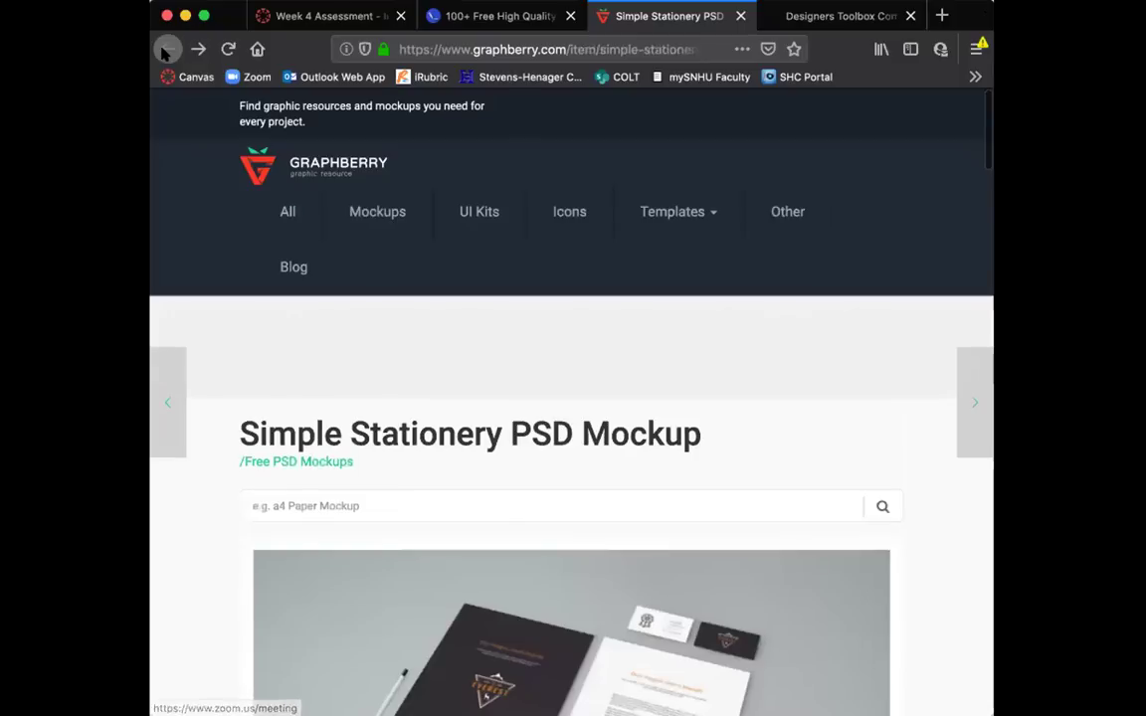
{"action": "left_click", "coordinate": [911, 16]}
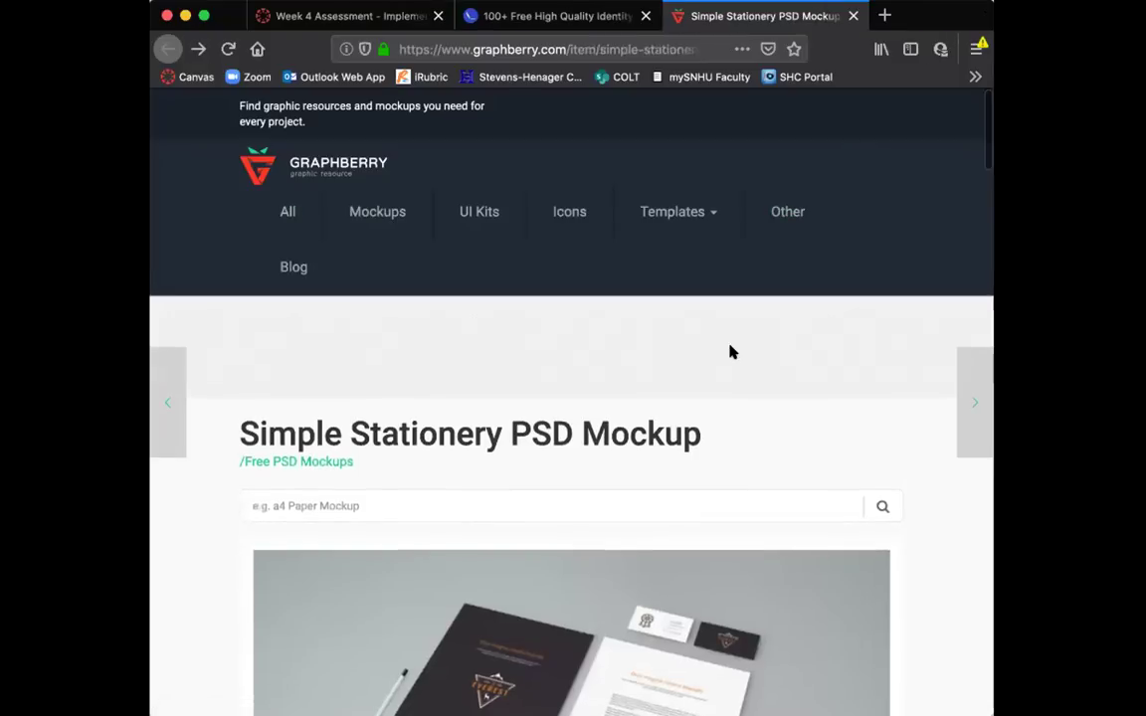
Step: Look through the Simple Stationery PSD Mockup's preview, file details and similar files, then close its page
{"action": "scroll", "coordinate": [730, 351], "scroll_direction": "down", "scroll_amount": 10}
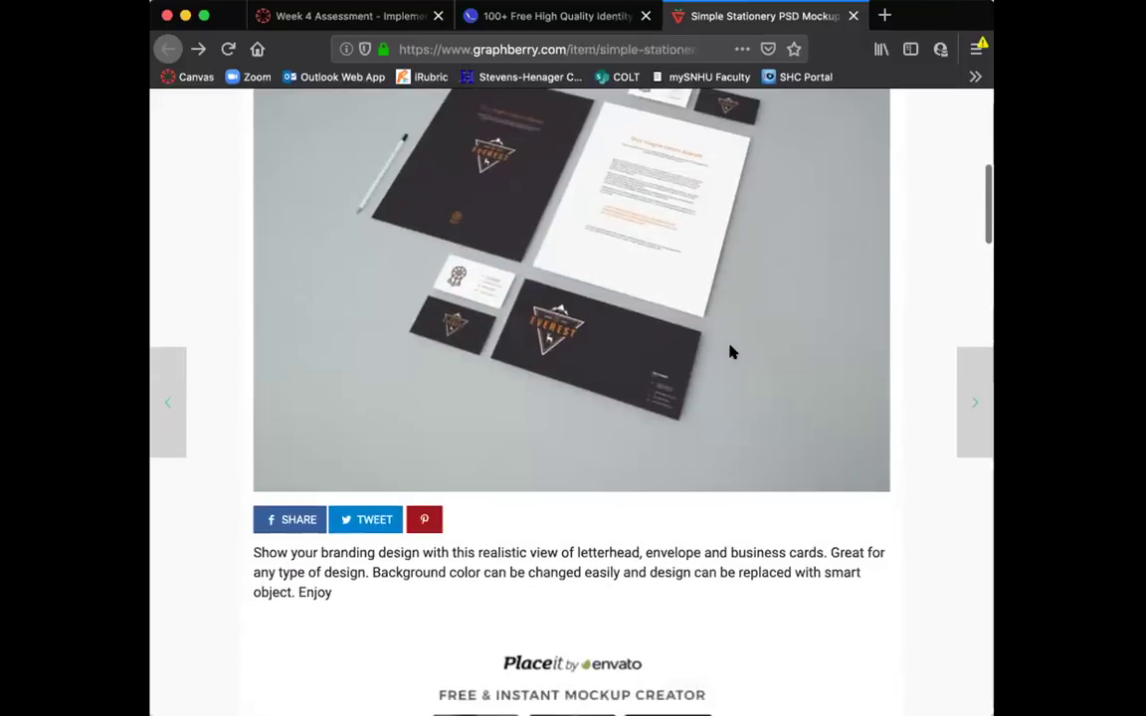
{"action": "scroll", "coordinate": [730, 351], "scroll_direction": "down", "scroll_amount": 5}
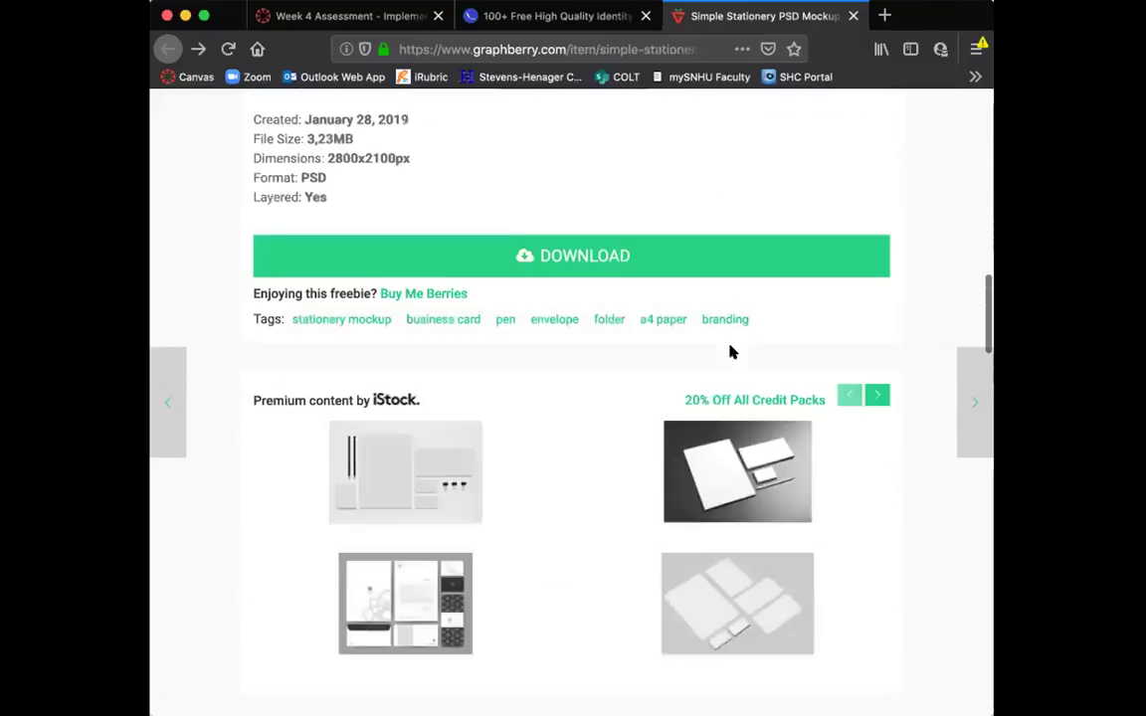
{"action": "scroll", "coordinate": [731, 353], "scroll_direction": "down", "scroll_amount": 8}
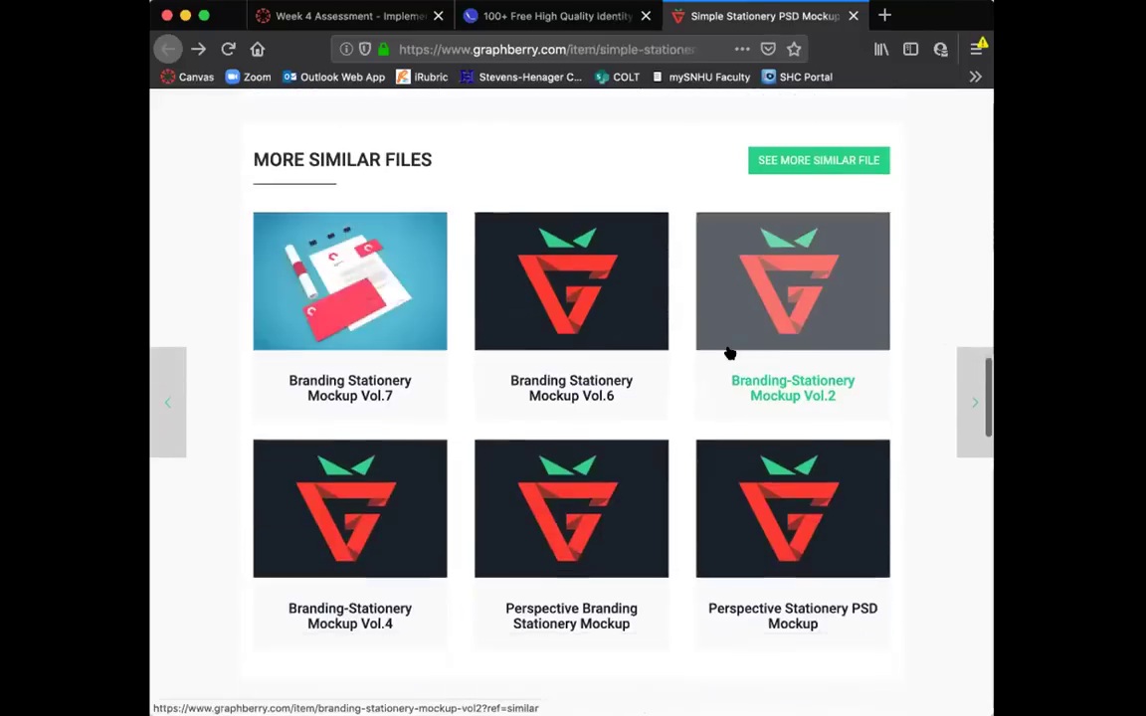
{"action": "scroll", "coordinate": [730, 353], "scroll_direction": "up", "scroll_amount": 20}
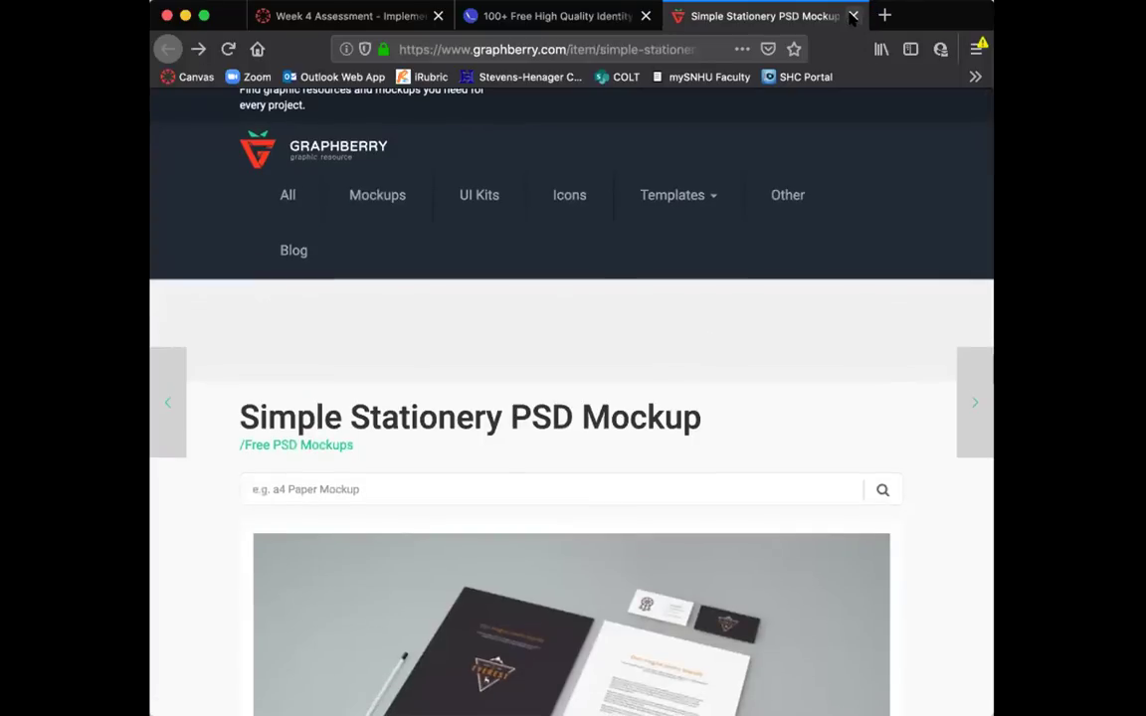
{"action": "key", "text": "super+w"}
Step: Browse the older stationery mockups on 365 Web Resources and open the Perspective Branding Stationery Mockup from the Dec 13, 2017 update
{"action": "scroll", "coordinate": [727, 439], "scroll_direction": "down", "scroll_amount": 10}
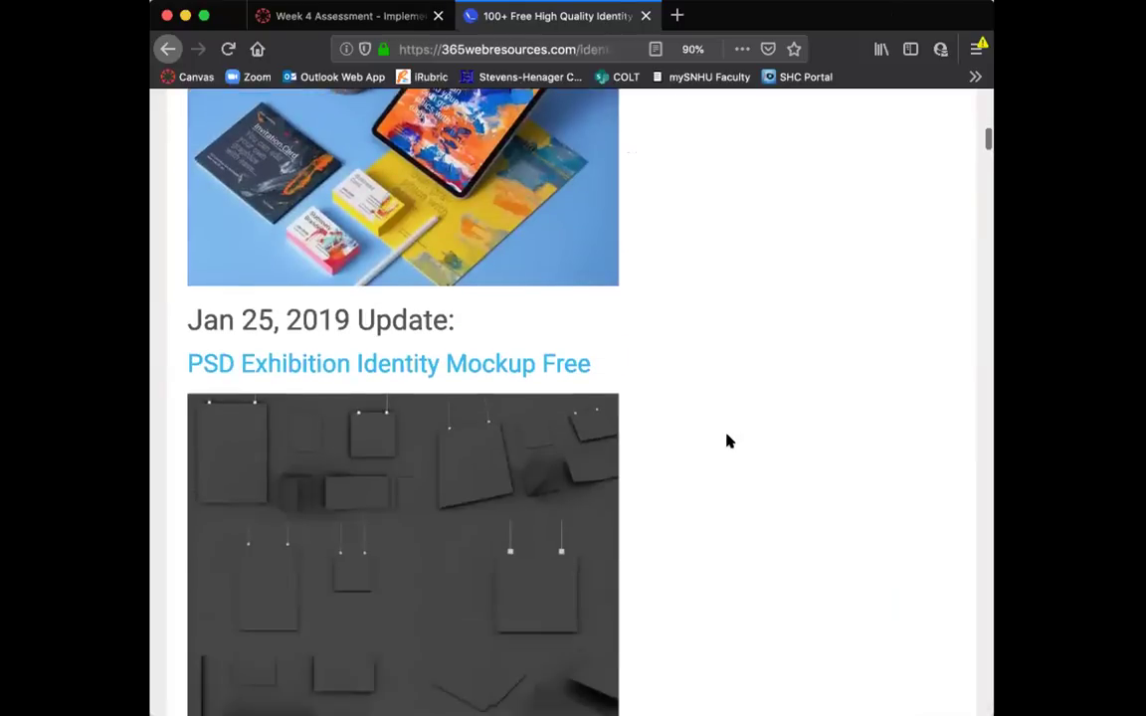
{"action": "scroll", "coordinate": [727, 439], "scroll_direction": "down", "scroll_amount": 10}
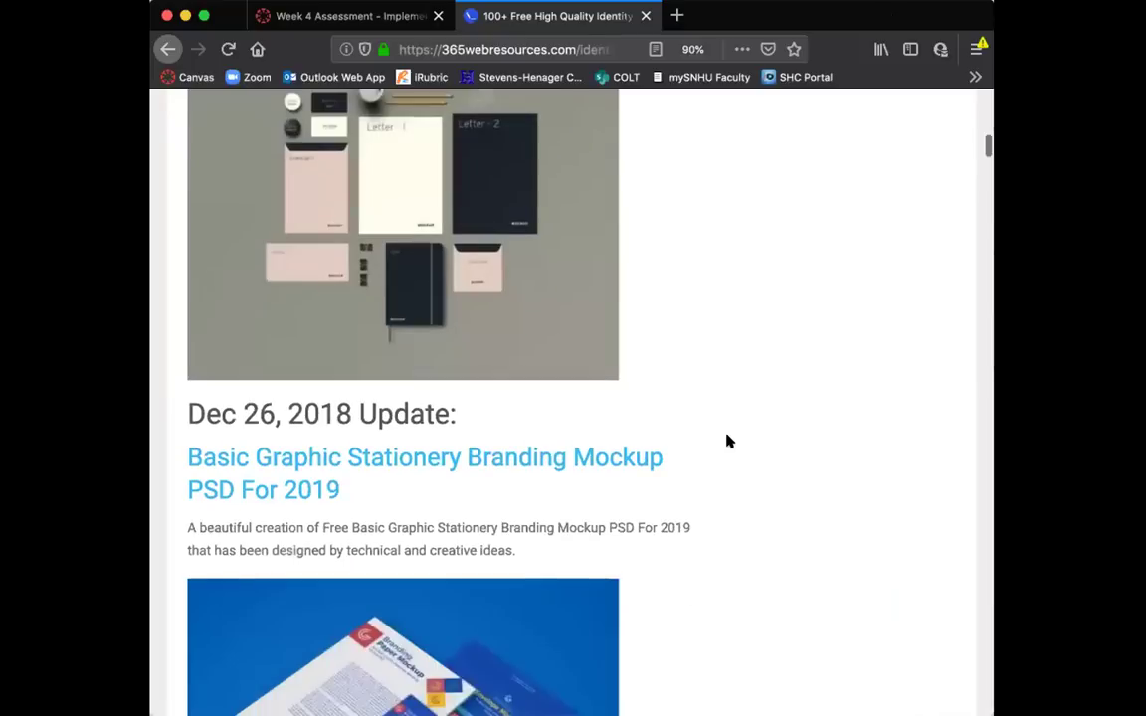
{"action": "scroll", "coordinate": [727, 439], "scroll_direction": "down", "scroll_amount": 3}
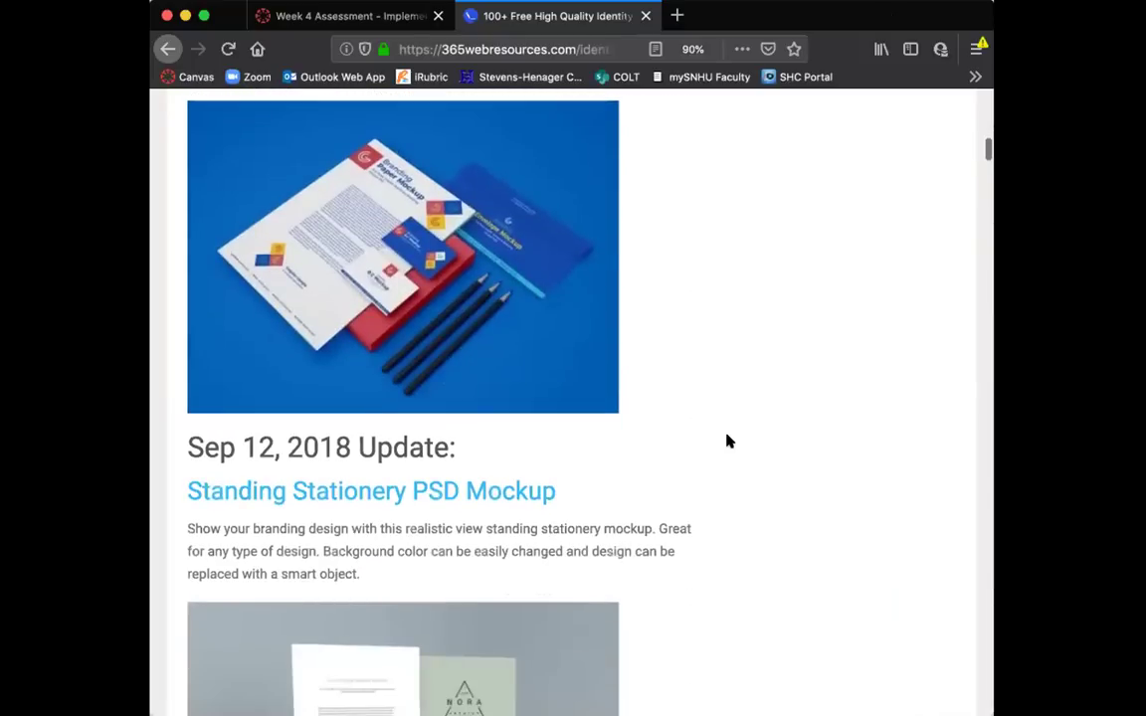
{"action": "scroll", "coordinate": [727, 439], "scroll_direction": "down", "scroll_amount": 5}
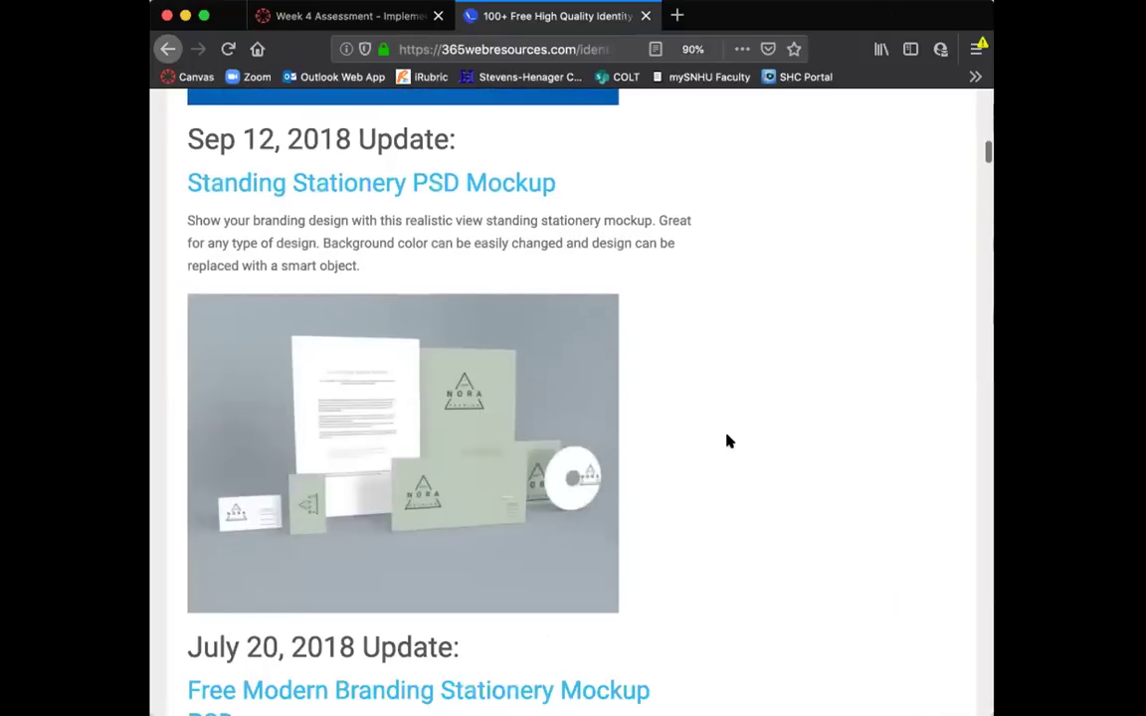
{"action": "scroll", "coordinate": [728, 441], "scroll_direction": "down", "scroll_amount": 7}
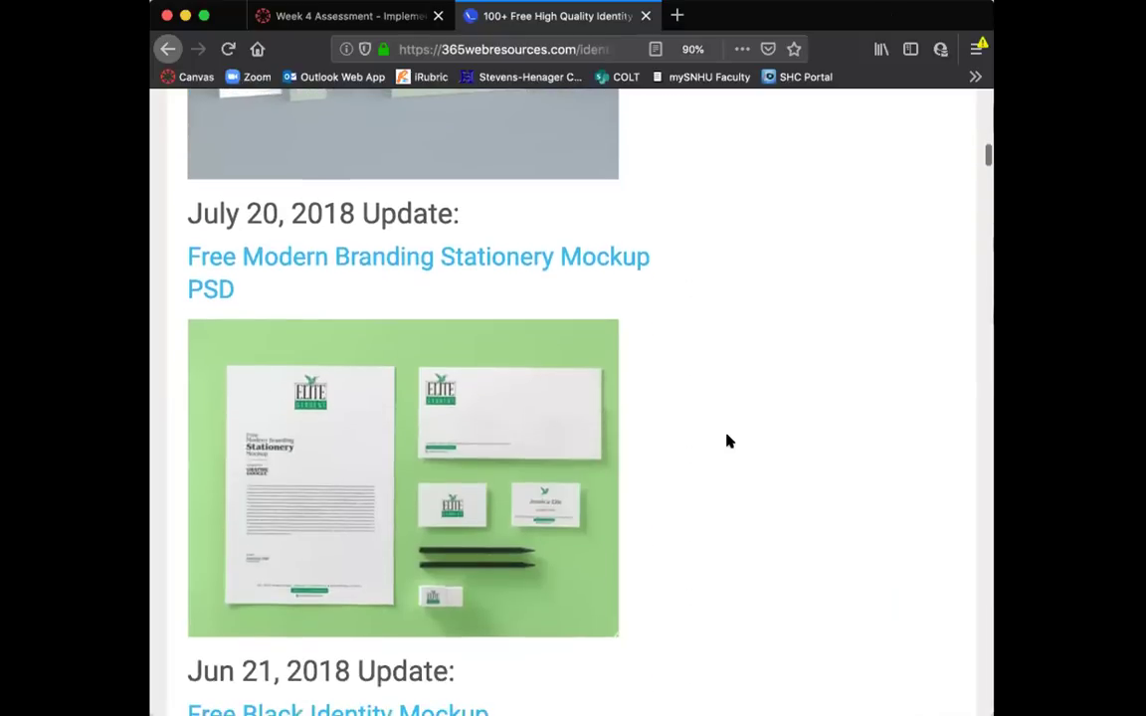
{"action": "scroll", "coordinate": [728, 440], "scroll_direction": "down", "scroll_amount": 1}
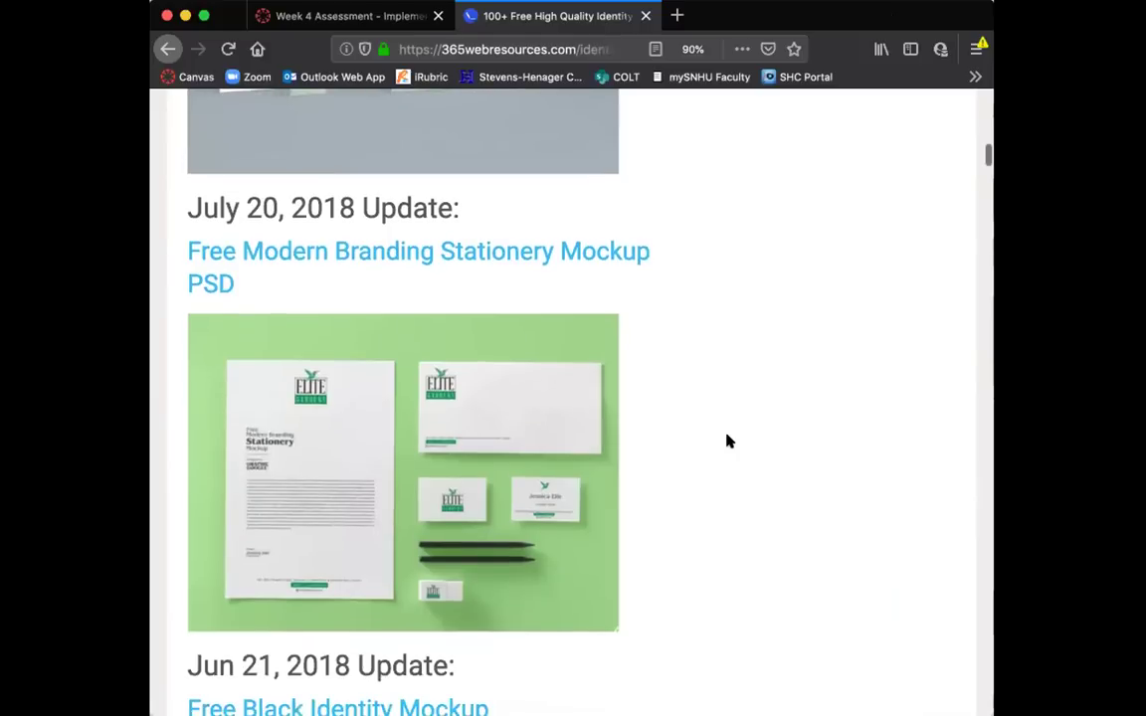
{"action": "scroll", "coordinate": [728, 441], "scroll_direction": "down", "scroll_amount": 12}
{"action": "scroll", "coordinate": [727, 441], "scroll_direction": "down", "scroll_amount": 10}
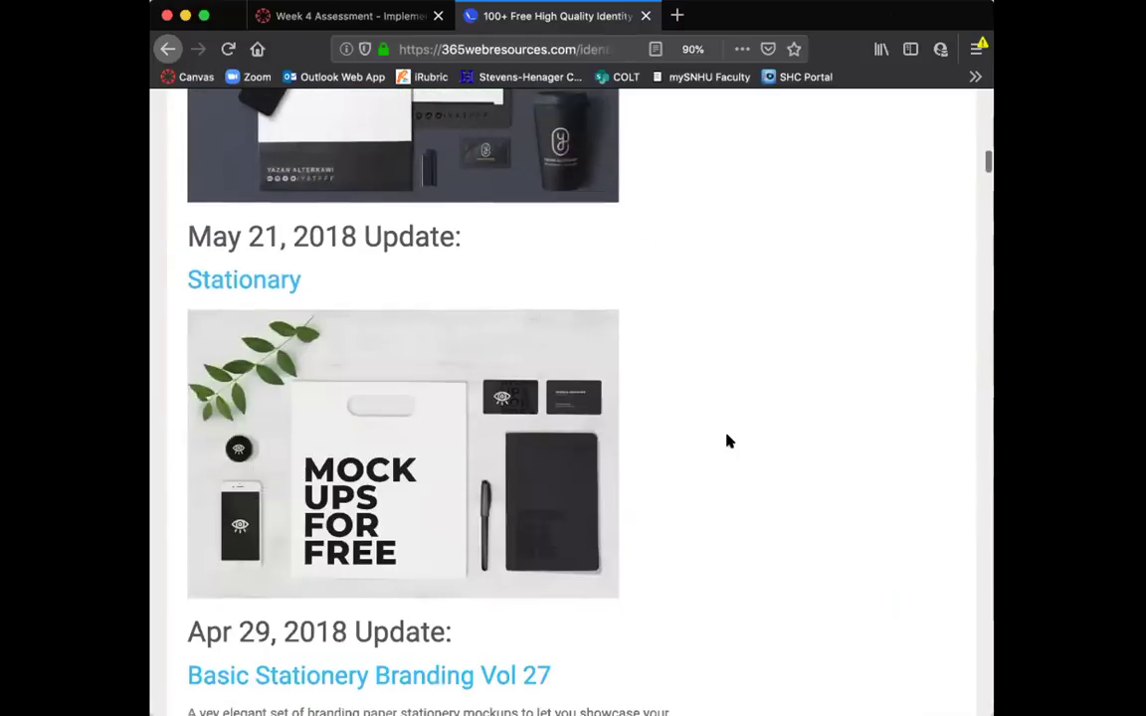
{"action": "scroll", "coordinate": [728, 441], "scroll_direction": "down", "scroll_amount": 10}
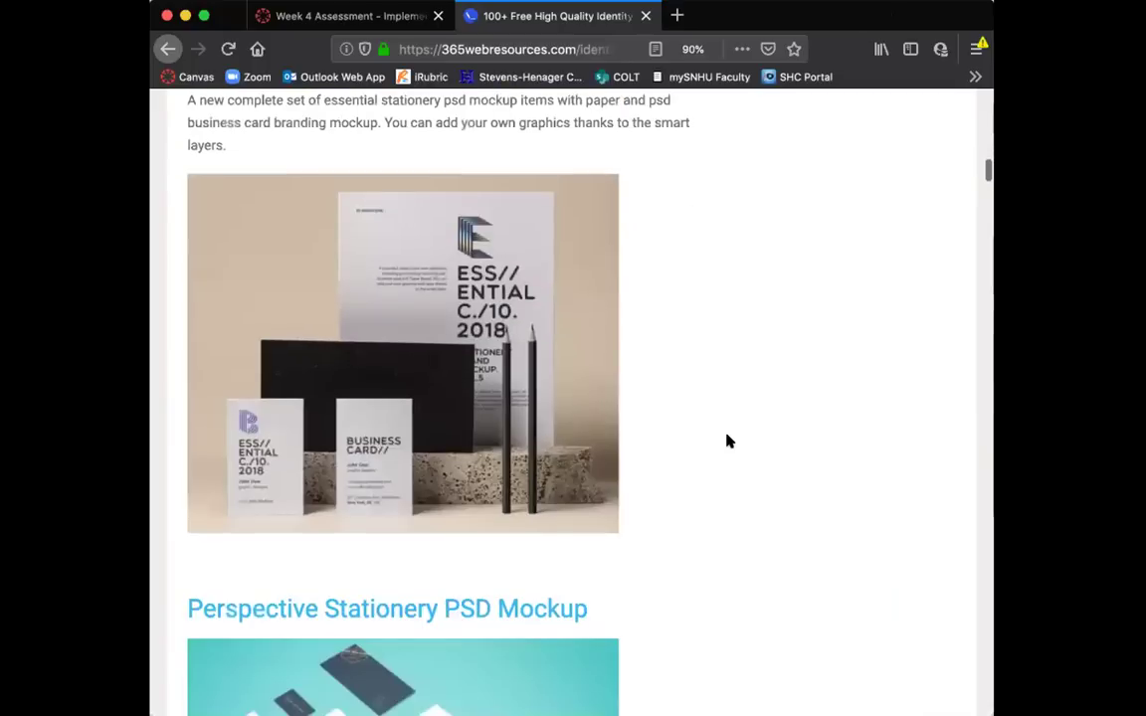
{"action": "scroll", "coordinate": [728, 441], "scroll_direction": "down", "scroll_amount": 10}
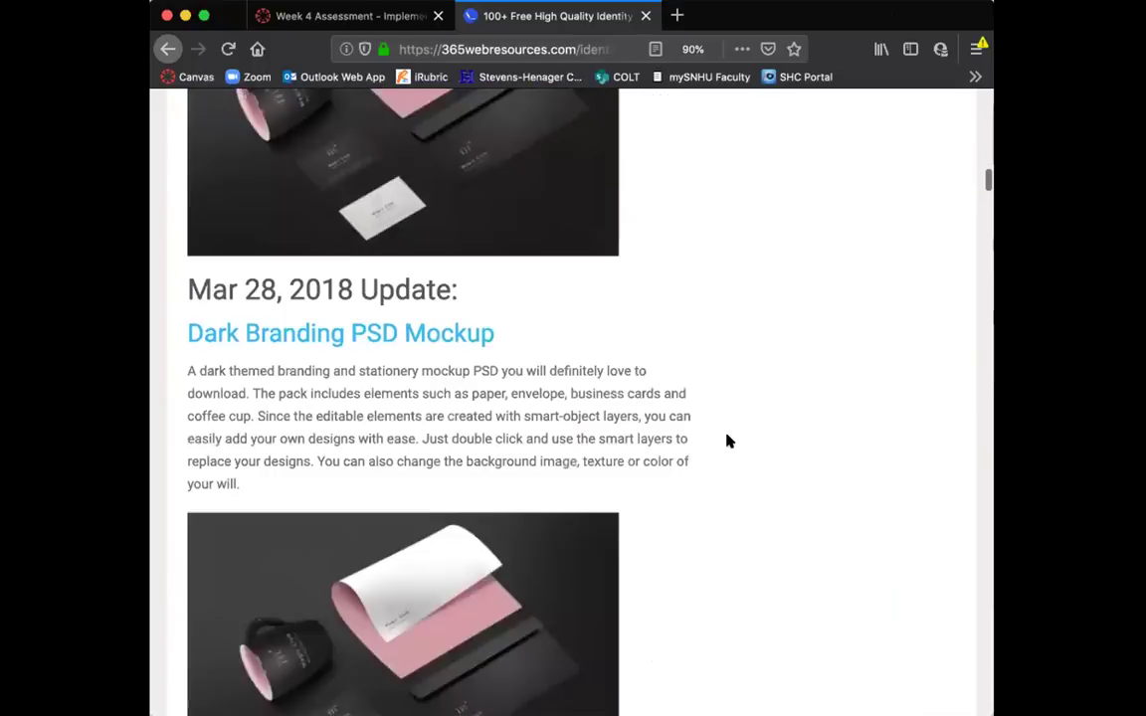
{"action": "scroll", "coordinate": [728, 441], "scroll_direction": "down", "scroll_amount": 8}
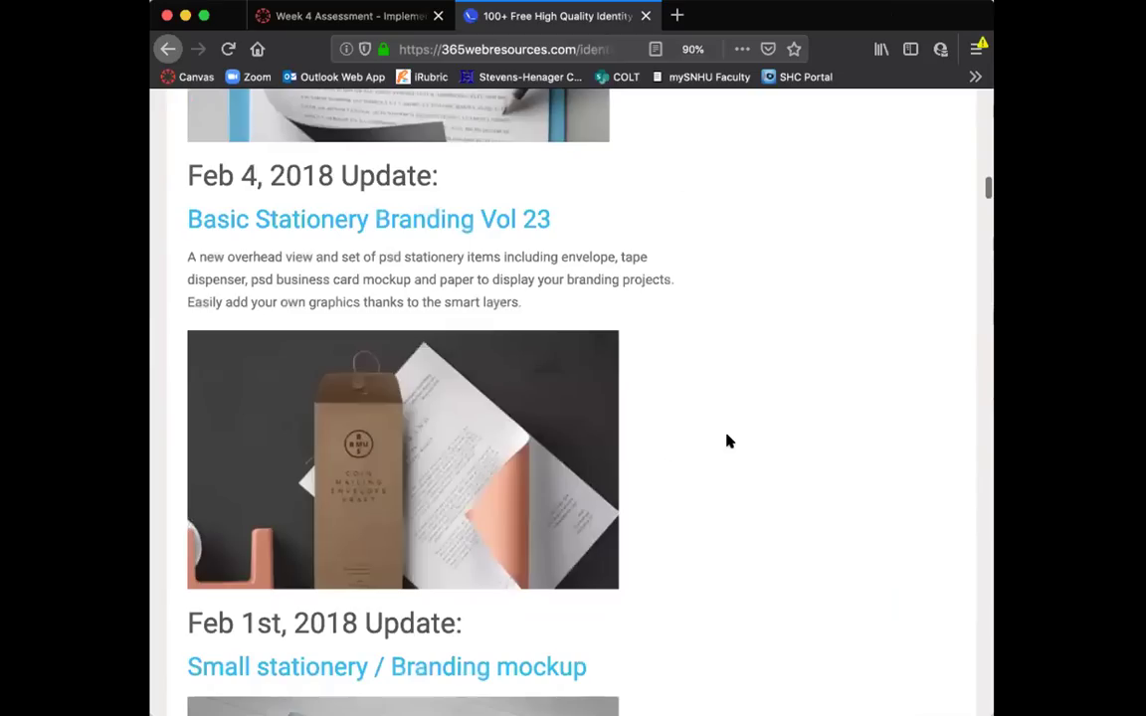
{"action": "scroll", "coordinate": [728, 441], "scroll_direction": "down", "scroll_amount": 5}
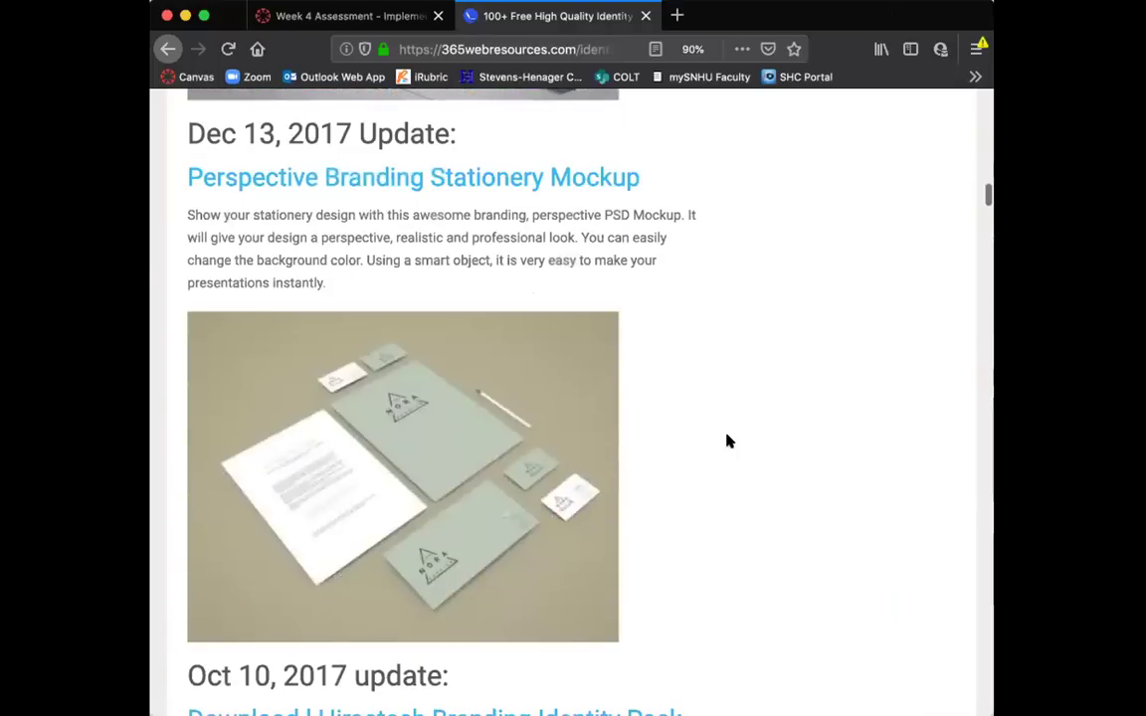
{"action": "scroll", "coordinate": [728, 441], "scroll_direction": "down", "scroll_amount": 4}
{"action": "scroll", "coordinate": [729, 440], "scroll_direction": "up", "scroll_amount": 5}
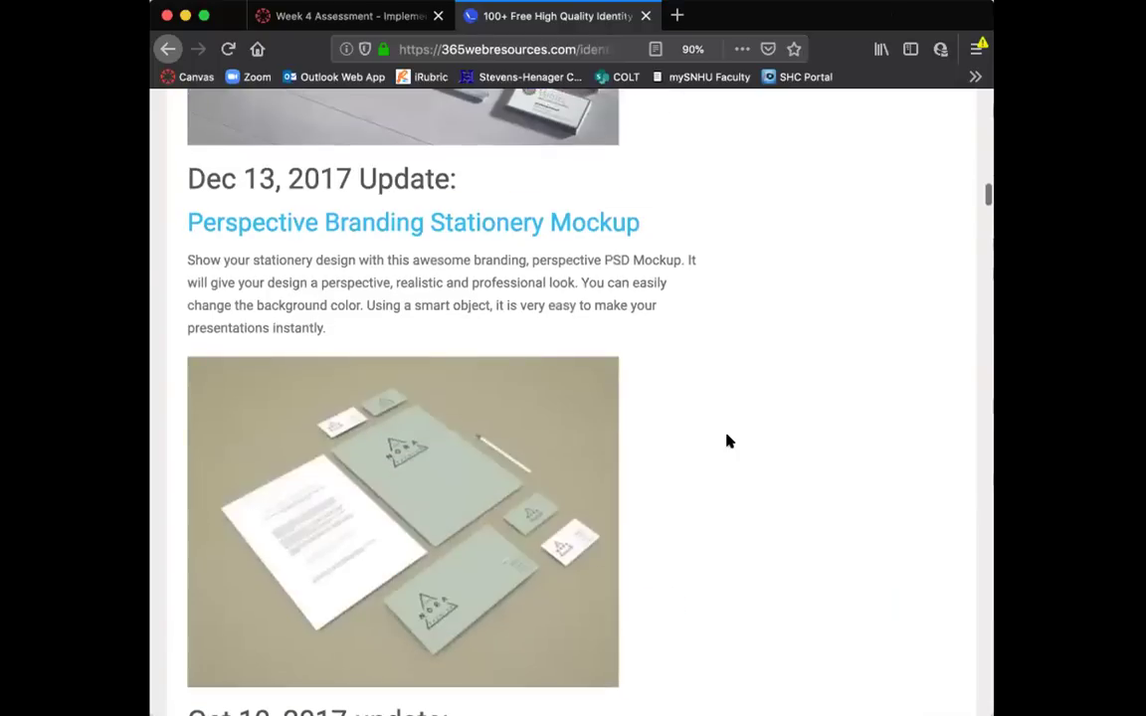
{"action": "left_click", "coordinate": [561, 222]}
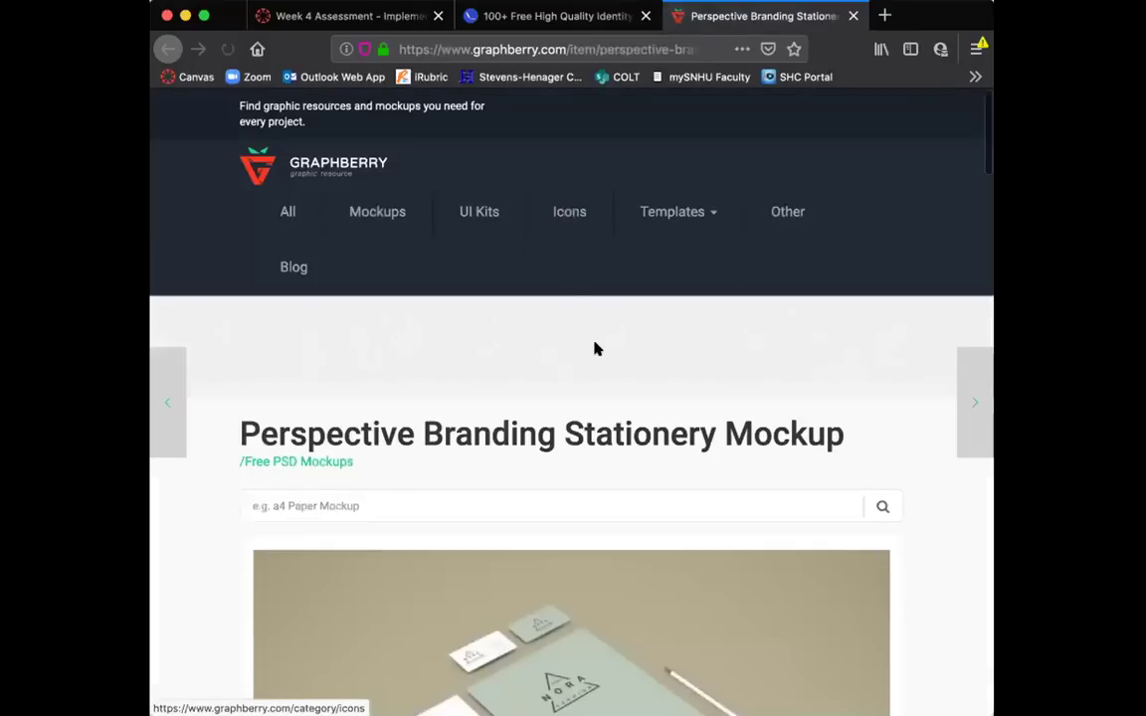
Step: Start downloading the Perspective Branding Stationery Mockup from its GraphBerry item page
{"action": "scroll", "coordinate": [594, 348], "scroll_direction": "down", "scroll_amount": 10}
{"action": "scroll", "coordinate": [578, 380], "scroll_direction": "down", "scroll_amount": 3}
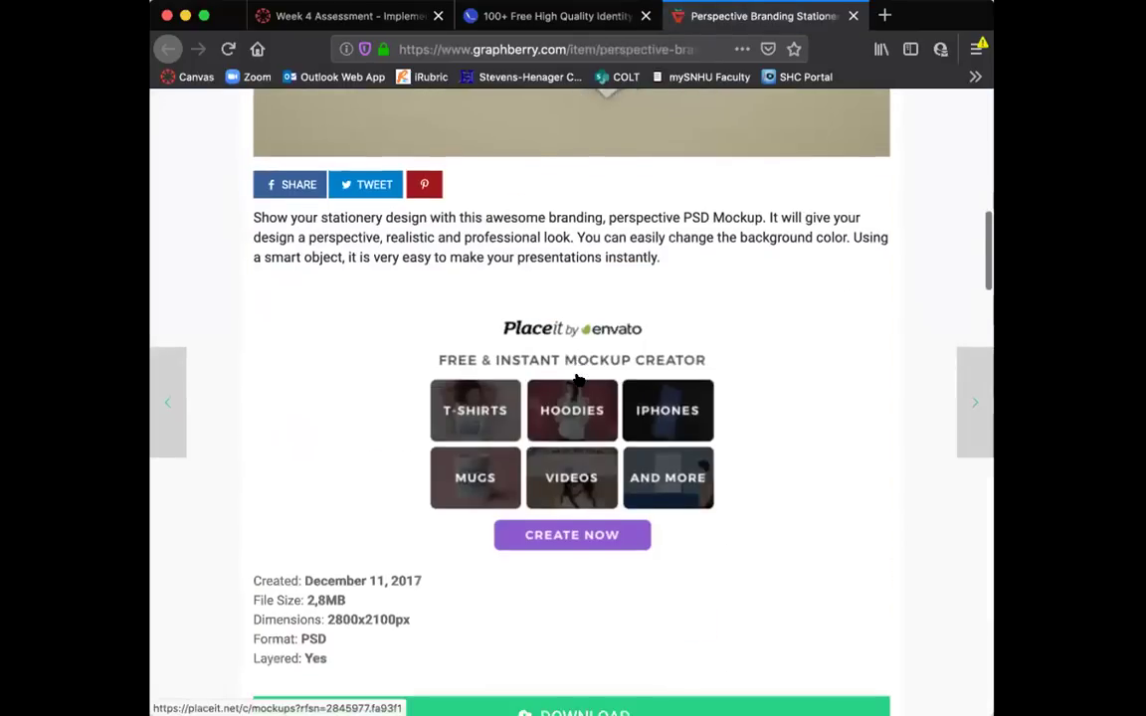
{"action": "left_click", "coordinate": [558, 533]}
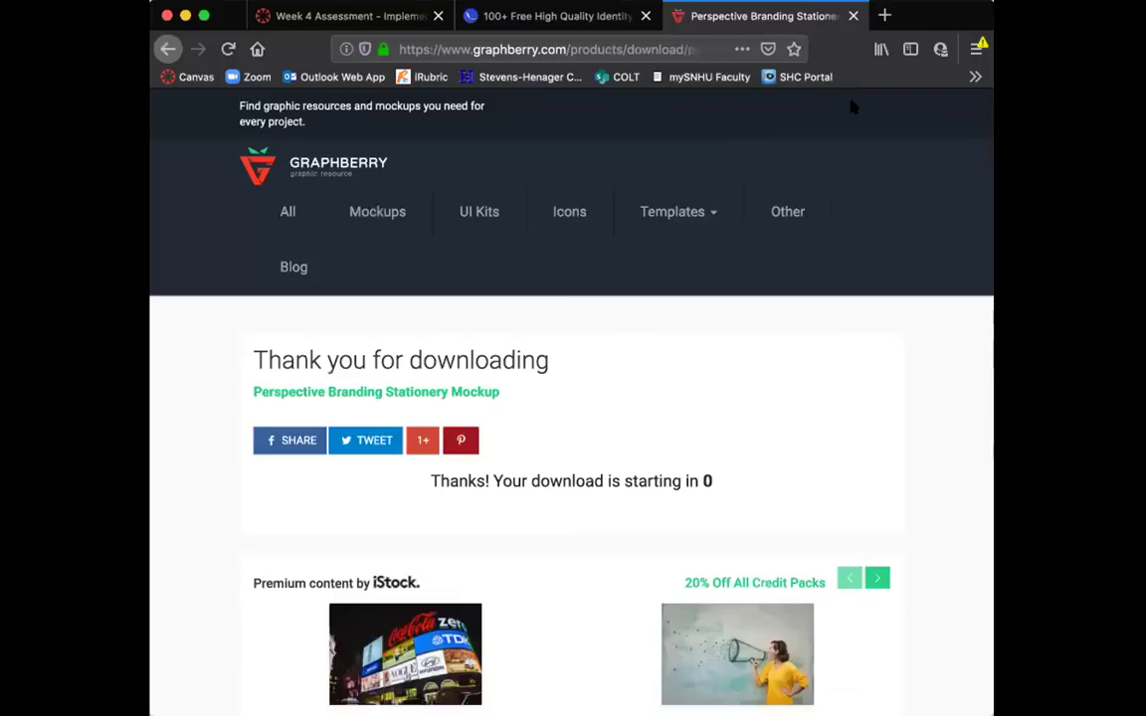
Step: Open the downloaded archive MD015_Stationery_Mockup.zip from the browser's recent downloads
{"action": "left_click", "coordinate": [879, 51]}
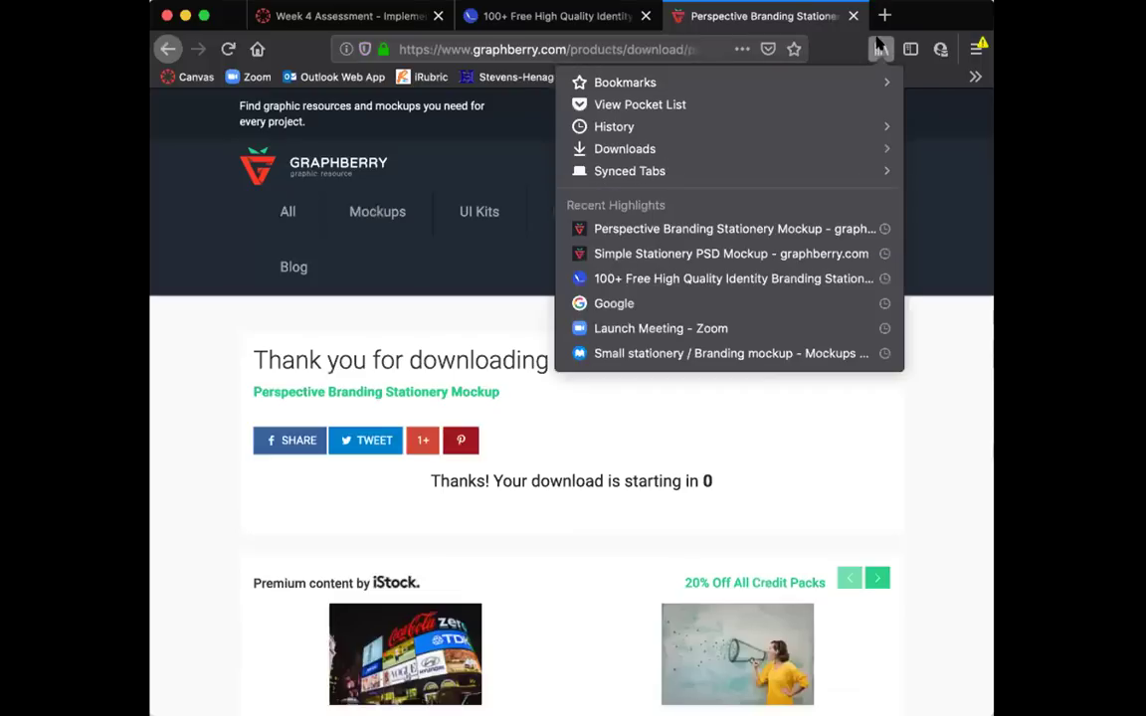
{"action": "left_click", "coordinate": [921, 386]}
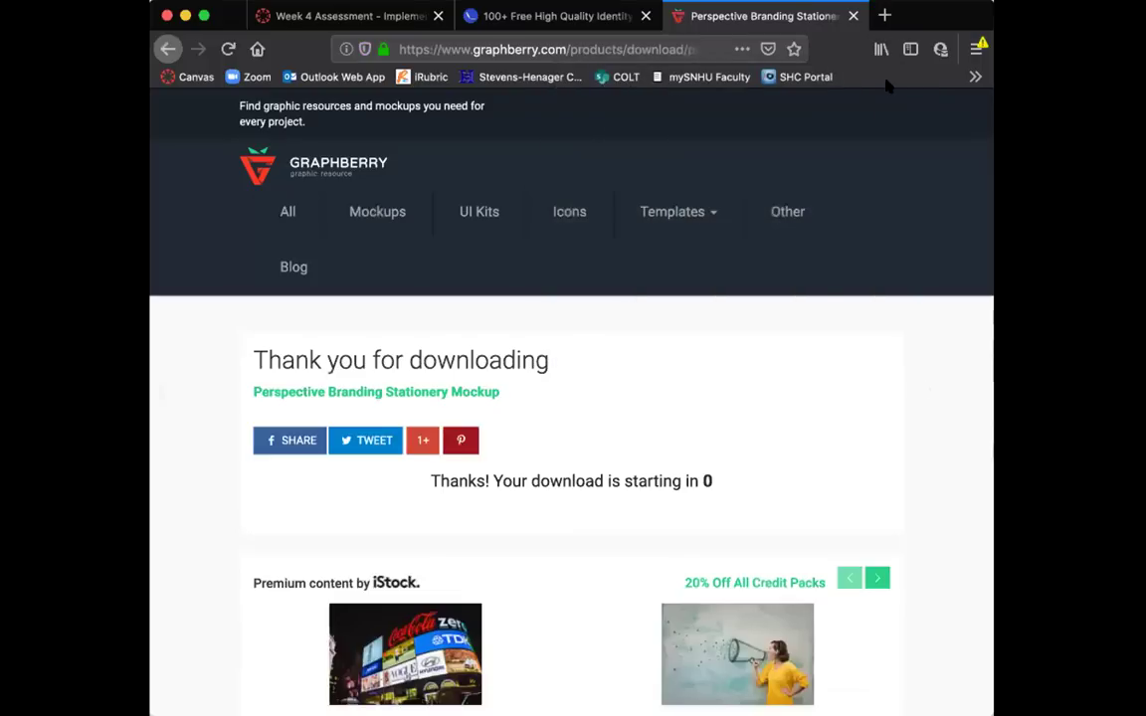
{"action": "left_click", "coordinate": [879, 51]}
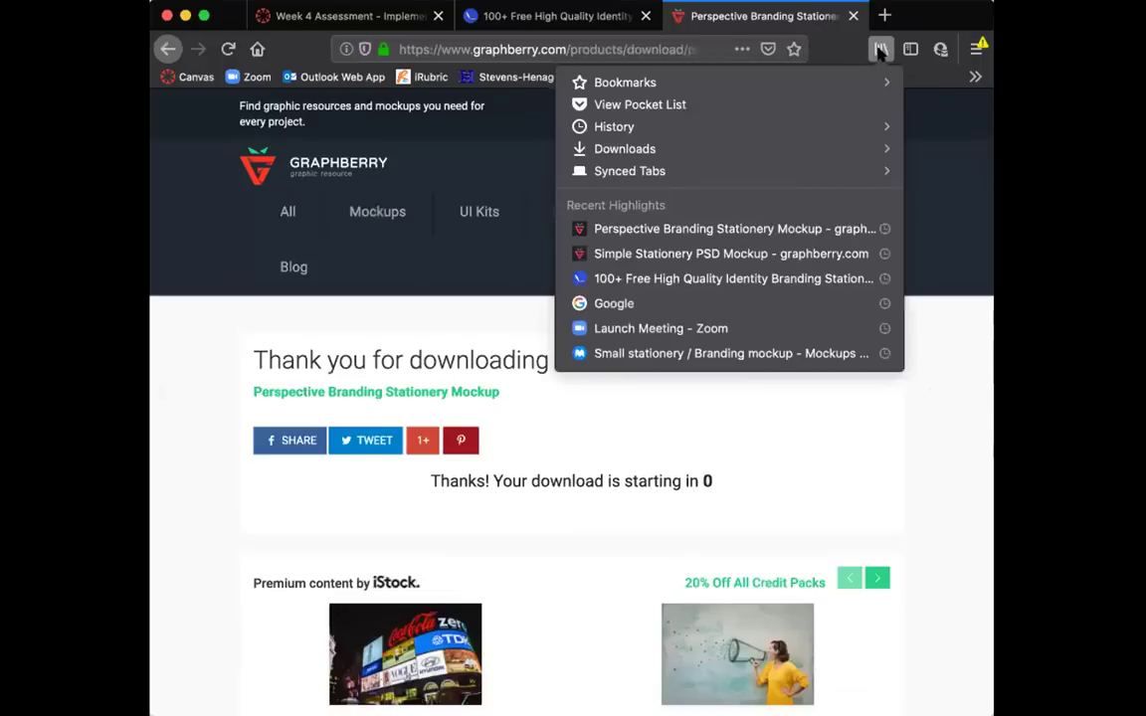
{"action": "left_click", "coordinate": [794, 151]}
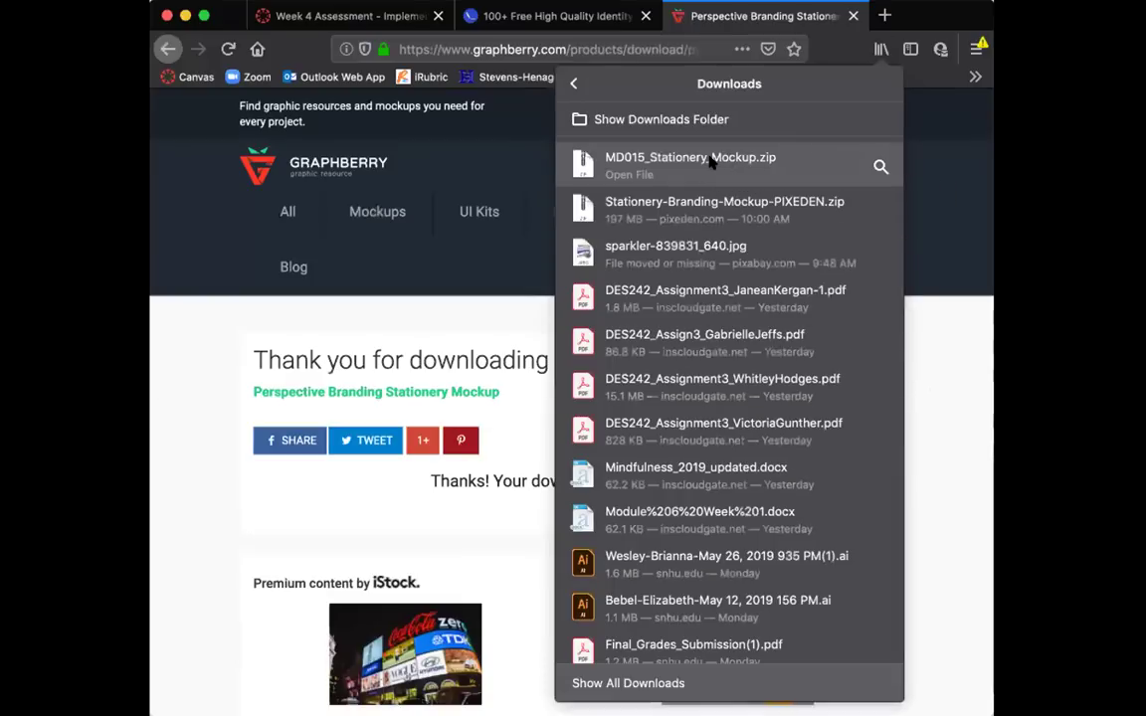
{"action": "left_click", "coordinate": [711, 162]}
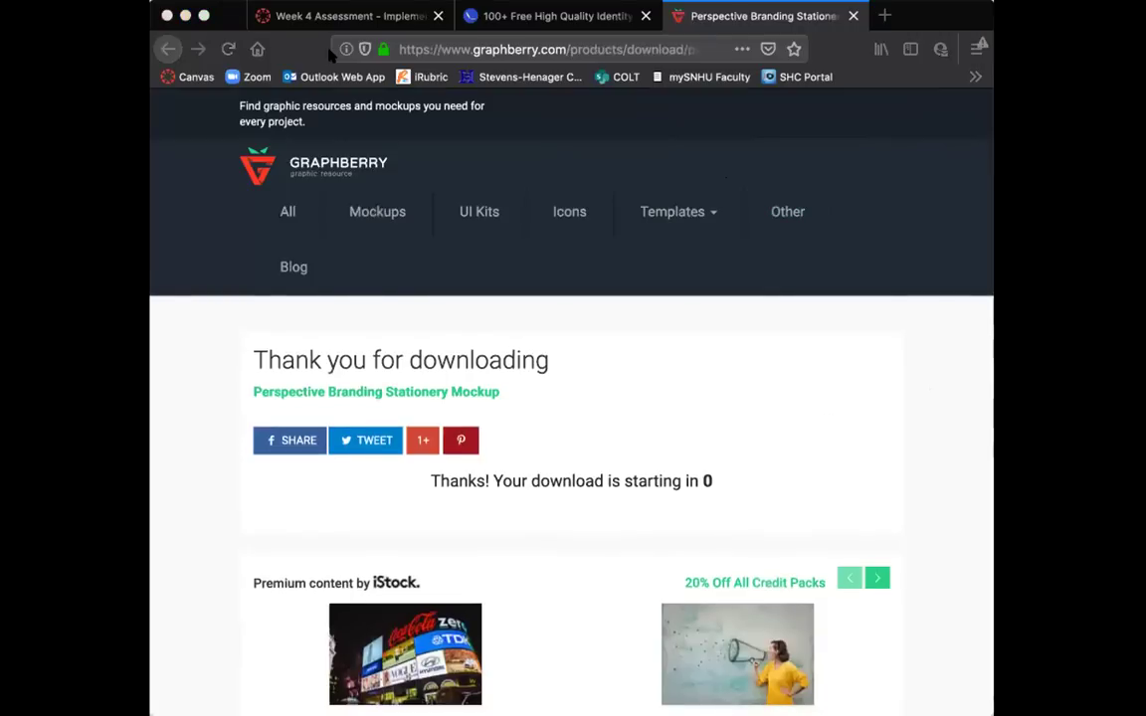
Step: Close the GraphBerry page and open Branding Stationery Mock Up Vol.10 from the Apr 01, 2017 update on 365 Web Resources
{"action": "left_click", "coordinate": [168, 48]}
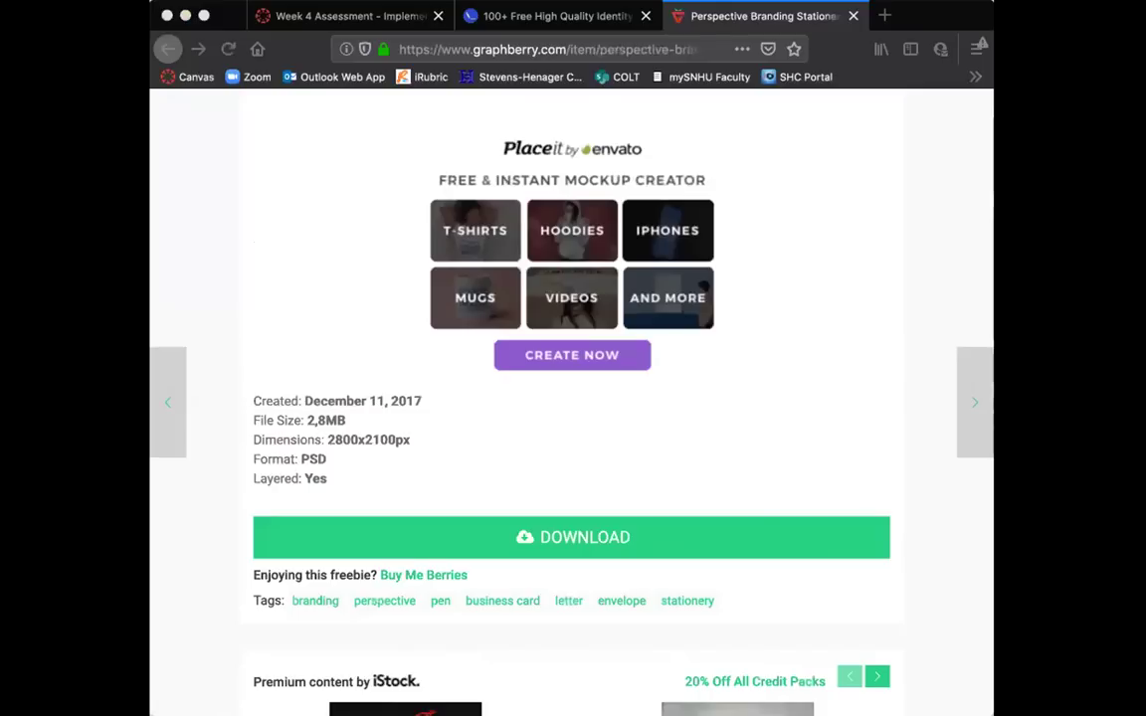
{"action": "left_click", "coordinate": [853, 16]}
{"action": "scroll", "coordinate": [780, 394], "scroll_direction": "down", "scroll_amount": 5}
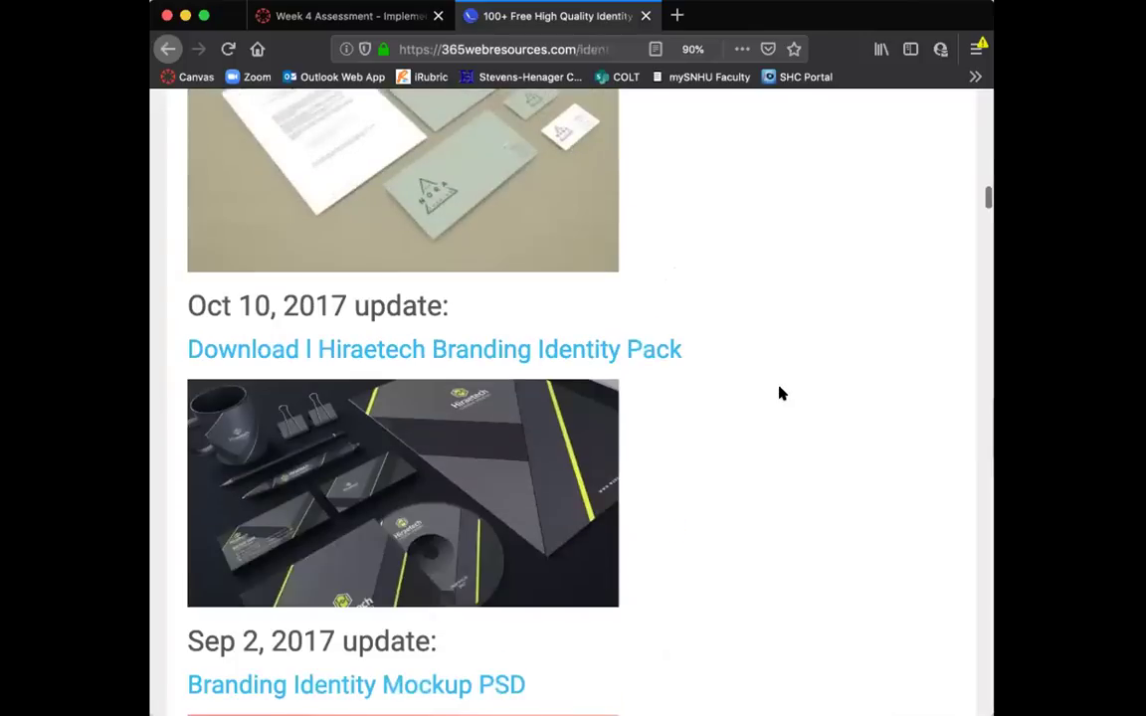
{"action": "scroll", "coordinate": [780, 394], "scroll_direction": "down", "scroll_amount": 5}
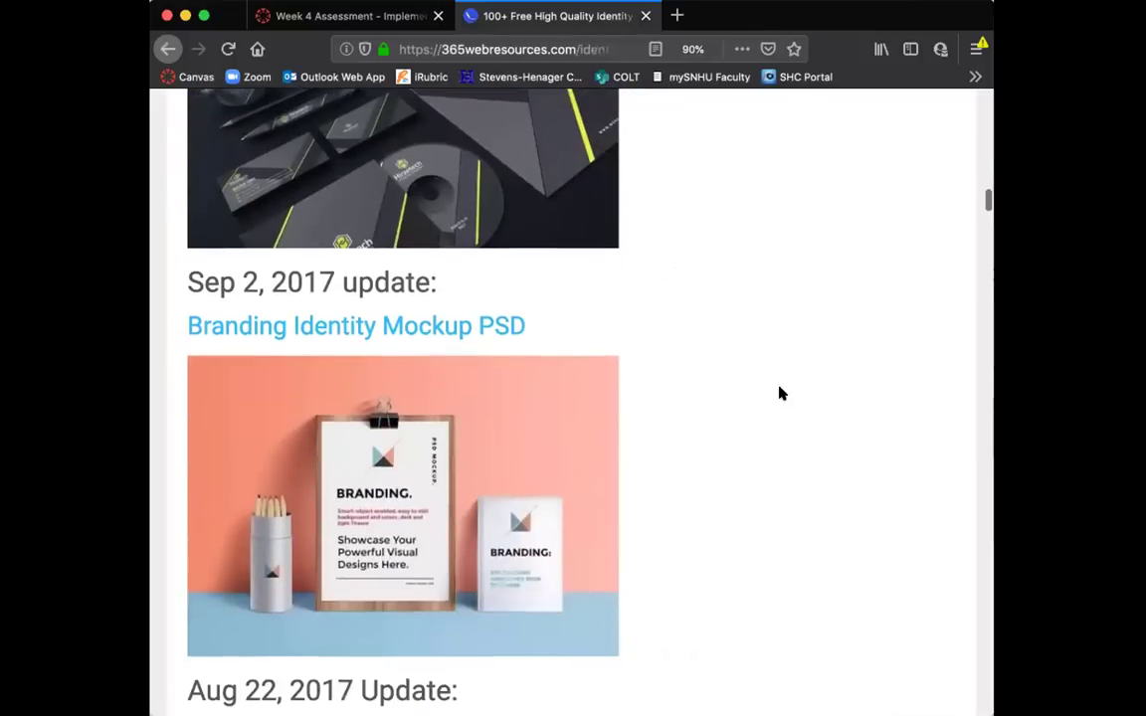
{"action": "scroll", "coordinate": [780, 394], "scroll_direction": "down", "scroll_amount": 12}
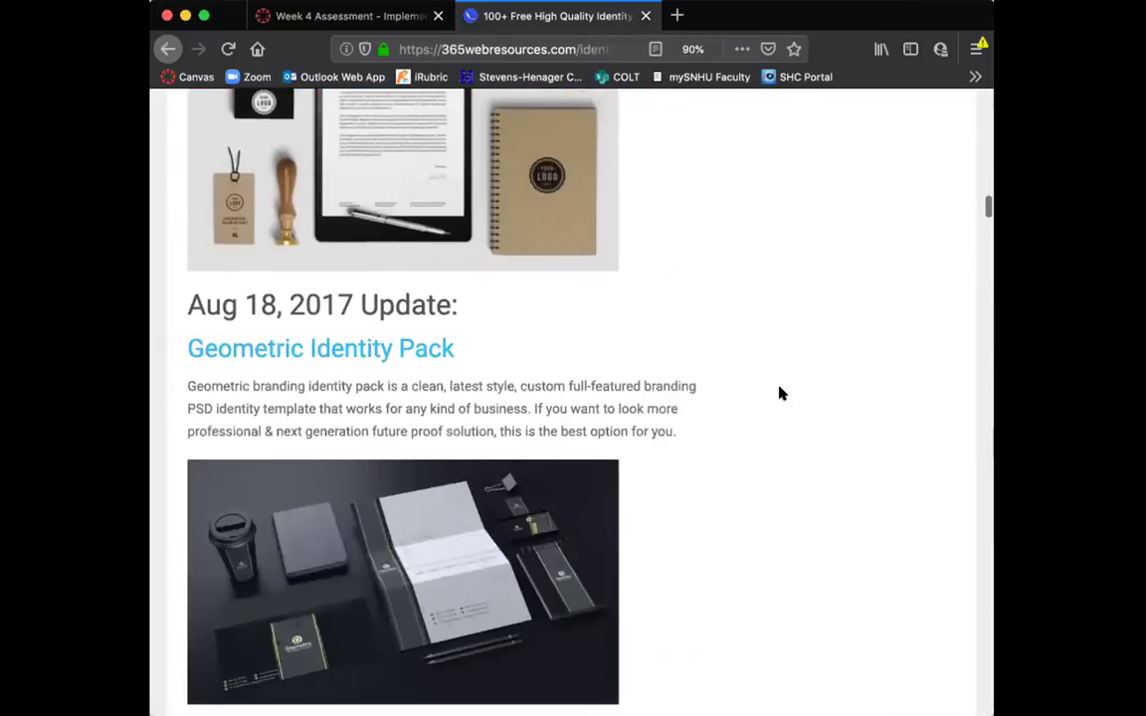
{"action": "scroll", "coordinate": [780, 394], "scroll_direction": "down", "scroll_amount": 17}
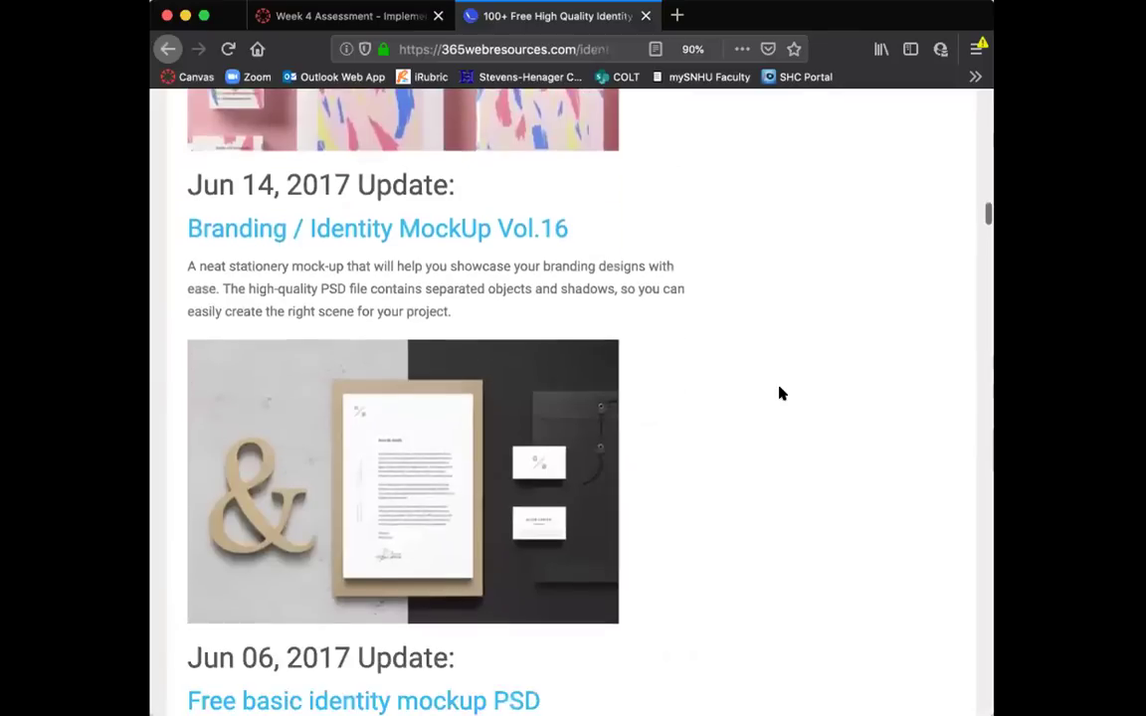
{"action": "scroll", "coordinate": [780, 394], "scroll_direction": "down", "scroll_amount": 7}
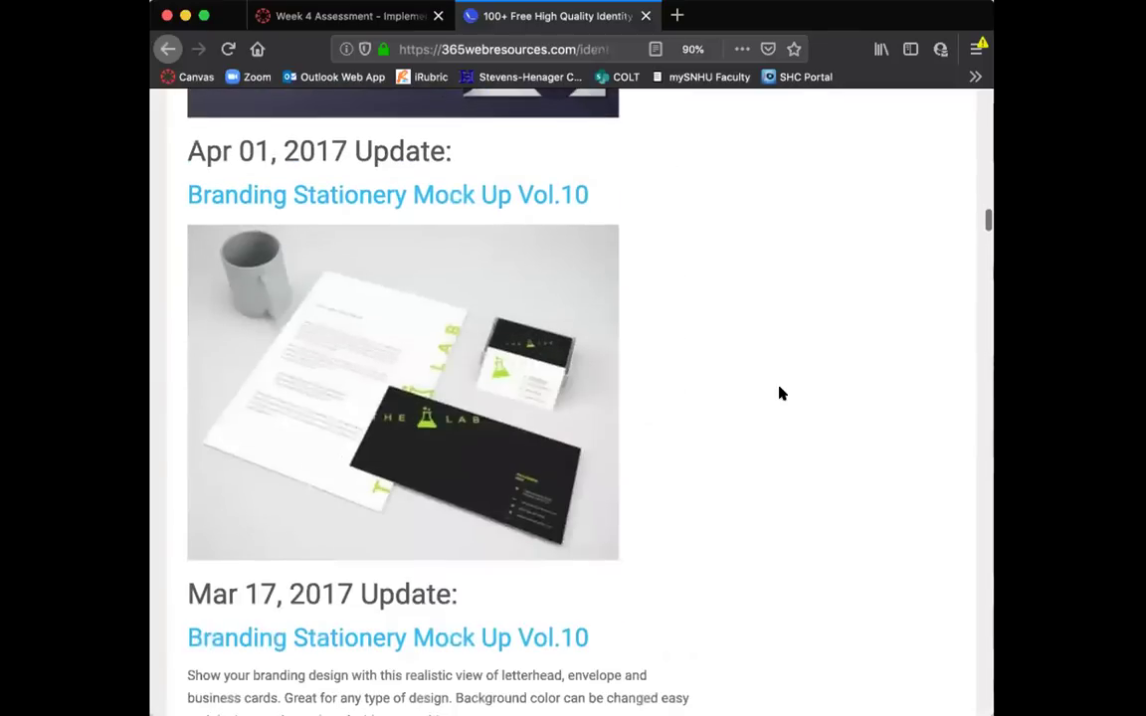
{"action": "left_click", "coordinate": [479, 198]}
Step: Download the Branding Stationery Mock Up Vol.10 template from its GraphBerry page
{"action": "scroll", "coordinate": [479, 199], "scroll_direction": "down", "scroll_amount": 8}
{"action": "scroll", "coordinate": [479, 199], "scroll_direction": "down", "scroll_amount": 5}
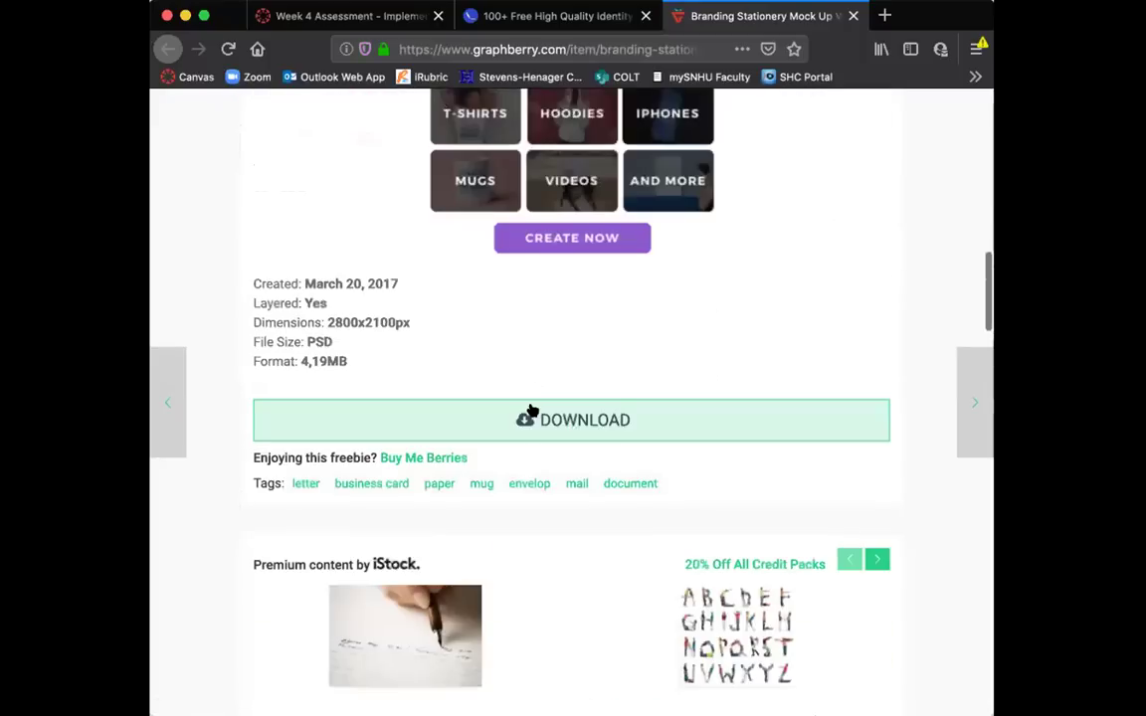
{"action": "left_click", "coordinate": [525, 416]}
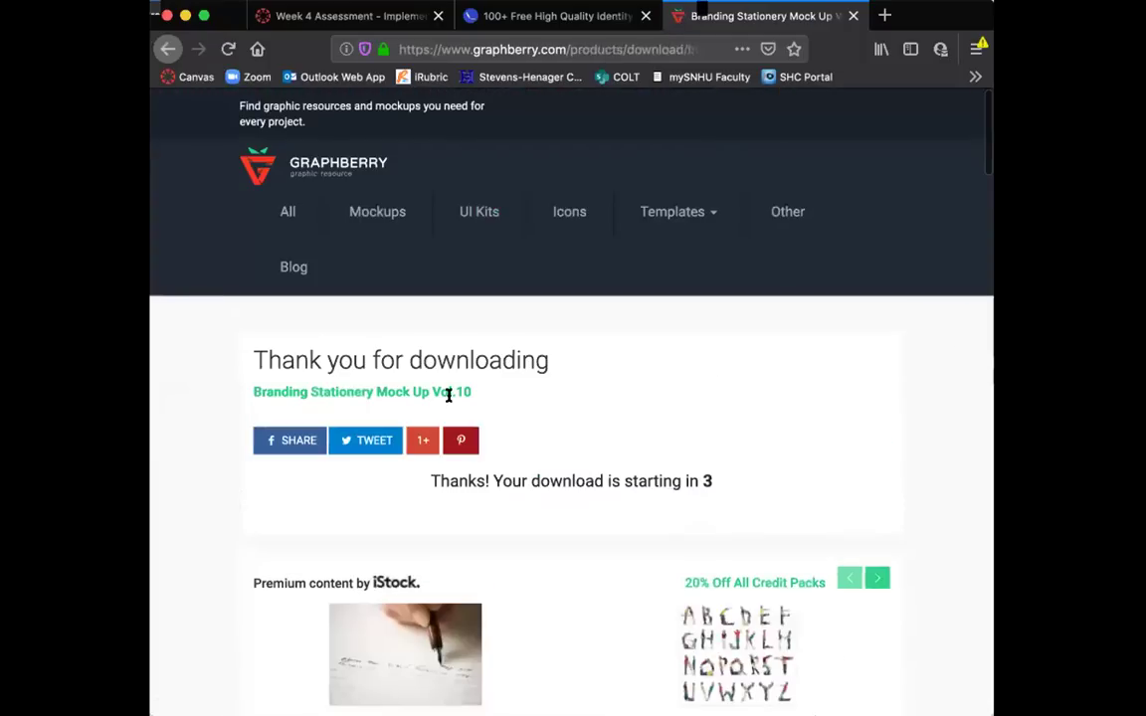
{"action": "scroll", "coordinate": [503, 458], "scroll_direction": "down", "scroll_amount": 10}
{"action": "scroll", "coordinate": [503, 457], "scroll_direction": "up", "scroll_amount": 15}
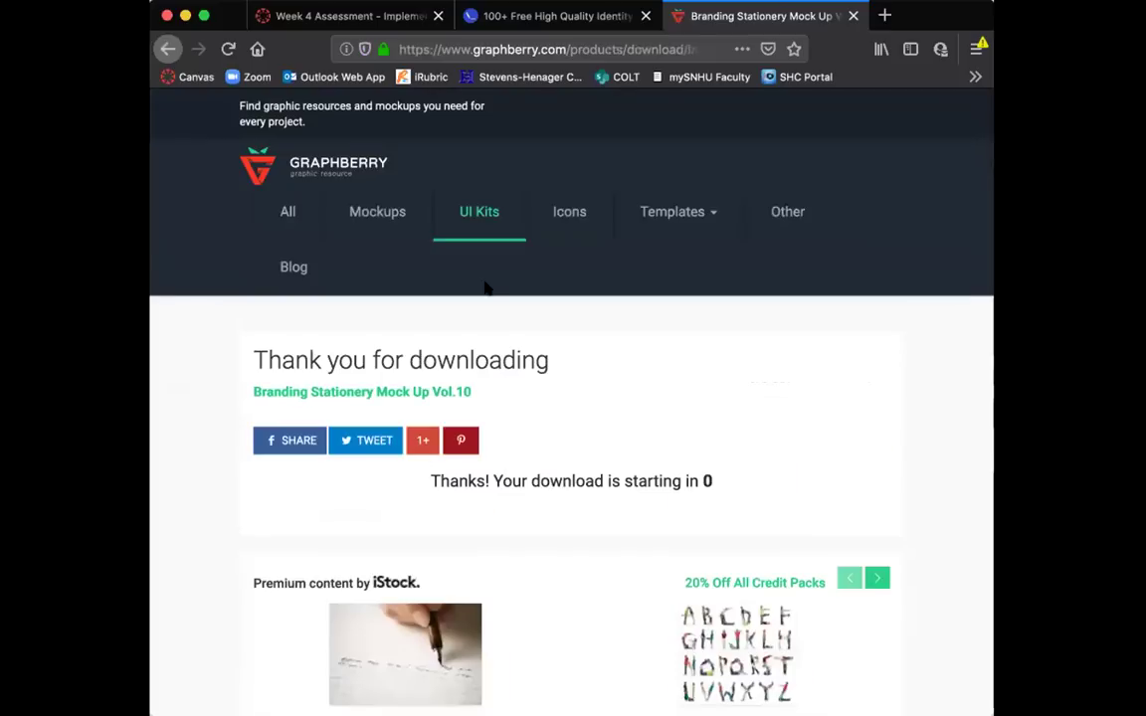
{"action": "left_click", "coordinate": [470, 48]}
{"action": "type", "text": "www."}
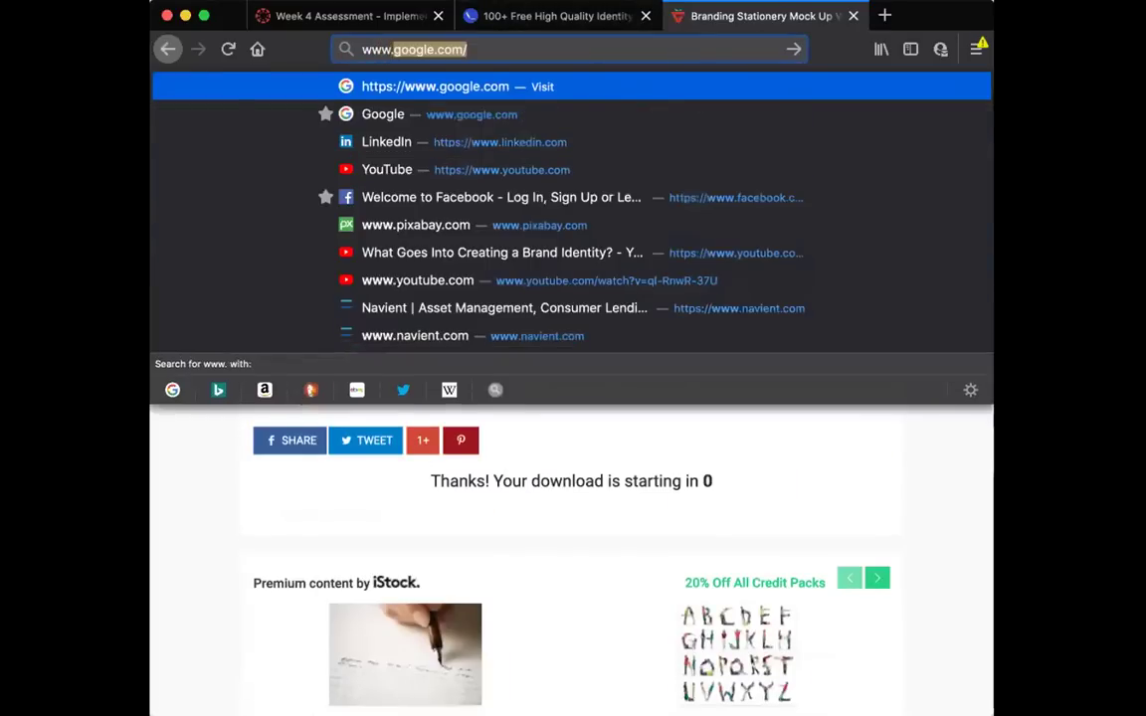
{"action": "key", "text": "Return"}
{"action": "type", "text": "fr"}
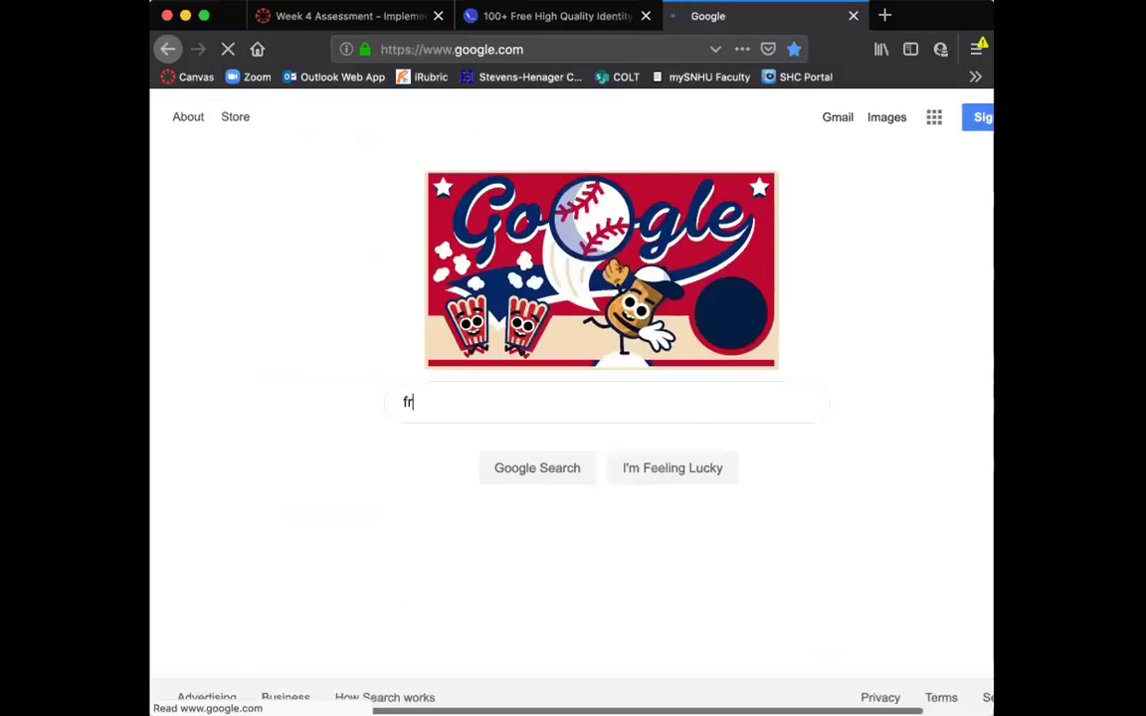
{"action": "type", "text": "ee PD"}
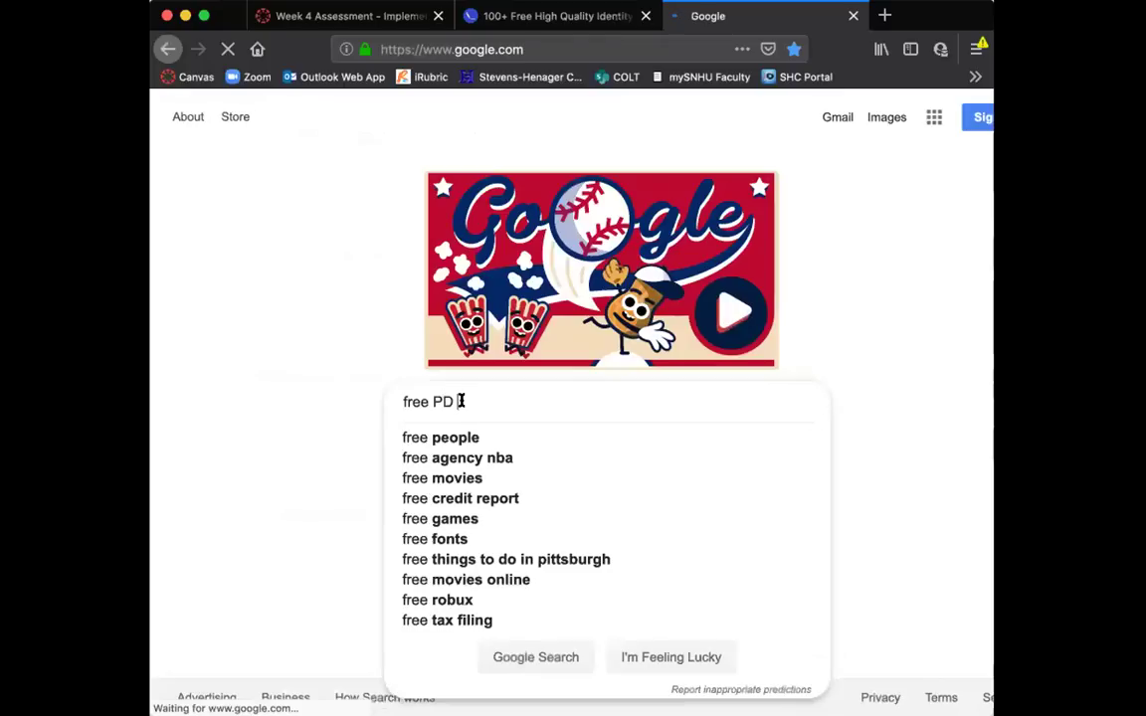
{"action": "key", "text": "Down"}
{"action": "key", "text": "Return"}
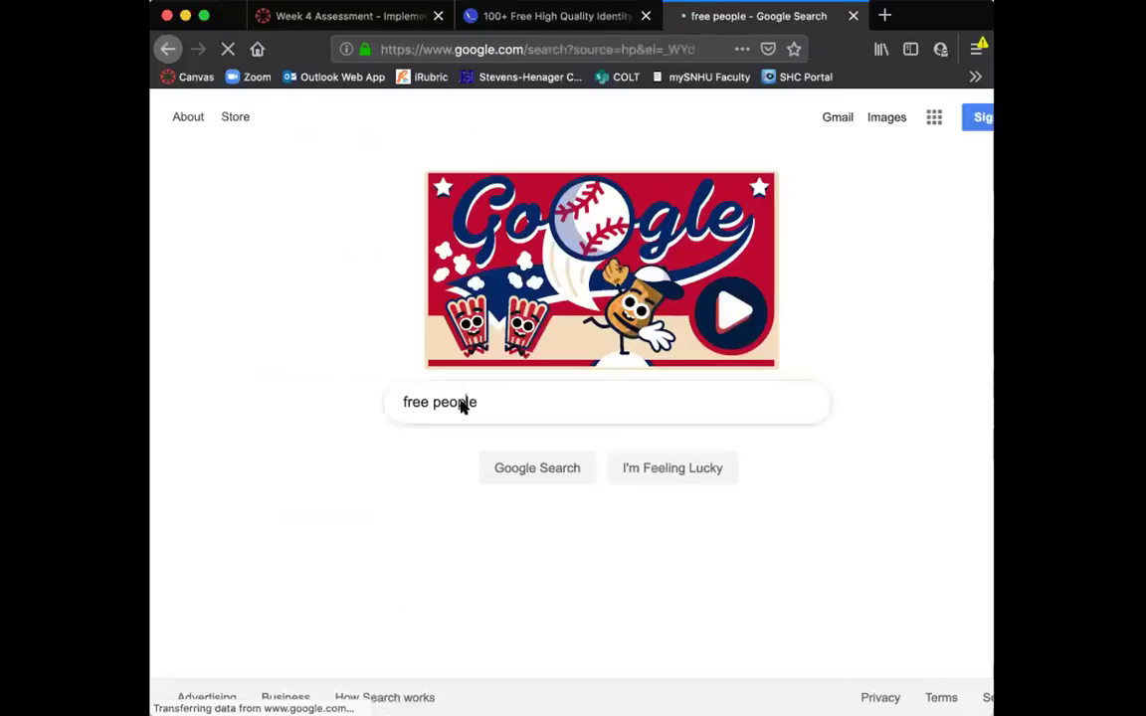
Step: Change the Google query to "free PSD mockup stationery" and run the search
{"action": "left_click_drag", "start_coordinate": [333, 128], "coordinate": [448, 130]}
{"action": "type", "text": "PSD mockup"}
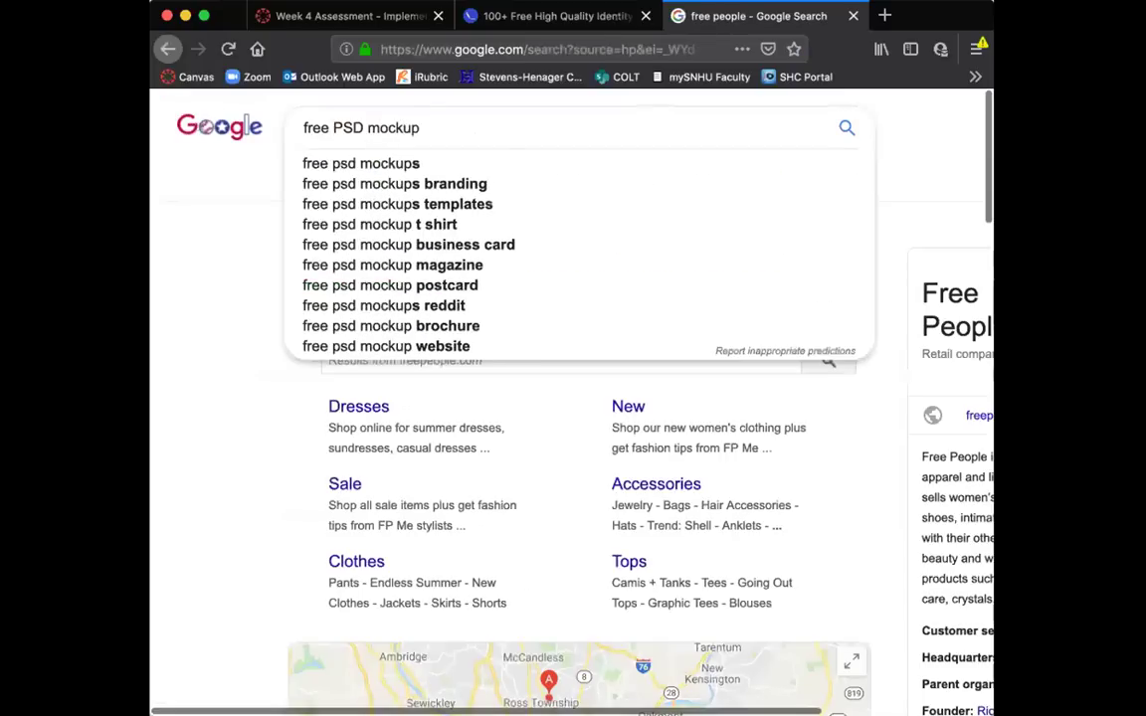
{"action": "type", "text": " stationer"}
{"action": "key", "text": "BackSpace"}
{"action": "key", "text": "BackSpace"}
{"action": "type", "text": "ationery"}
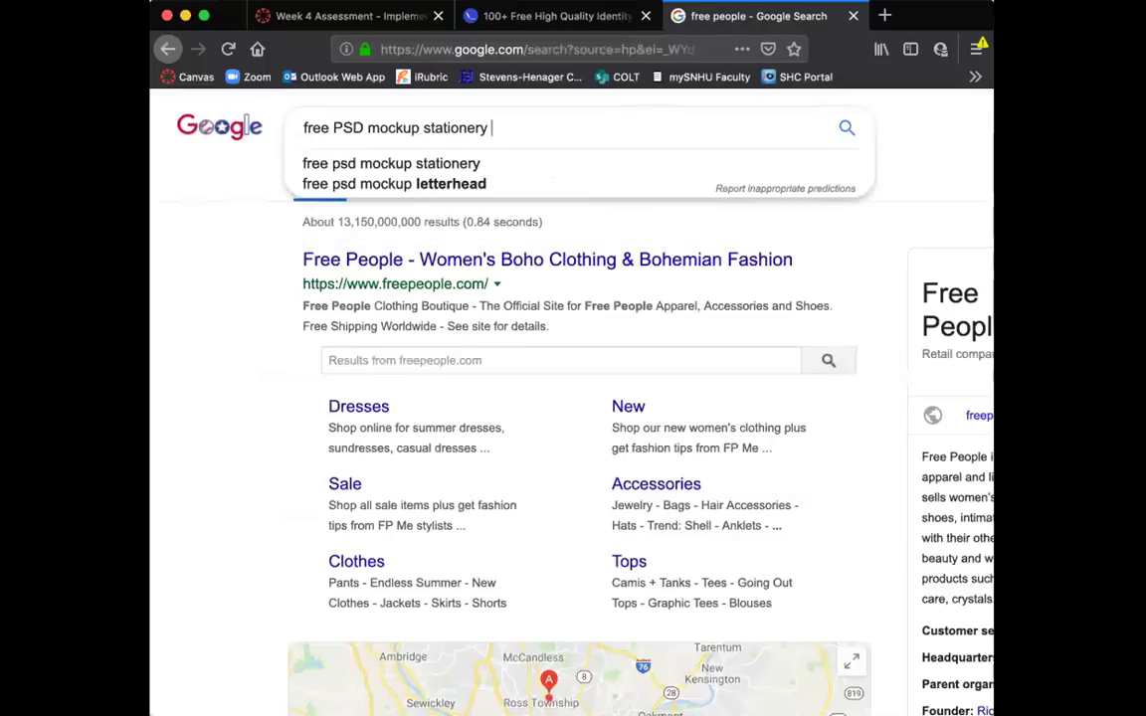
{"action": "key", "text": "Return"}
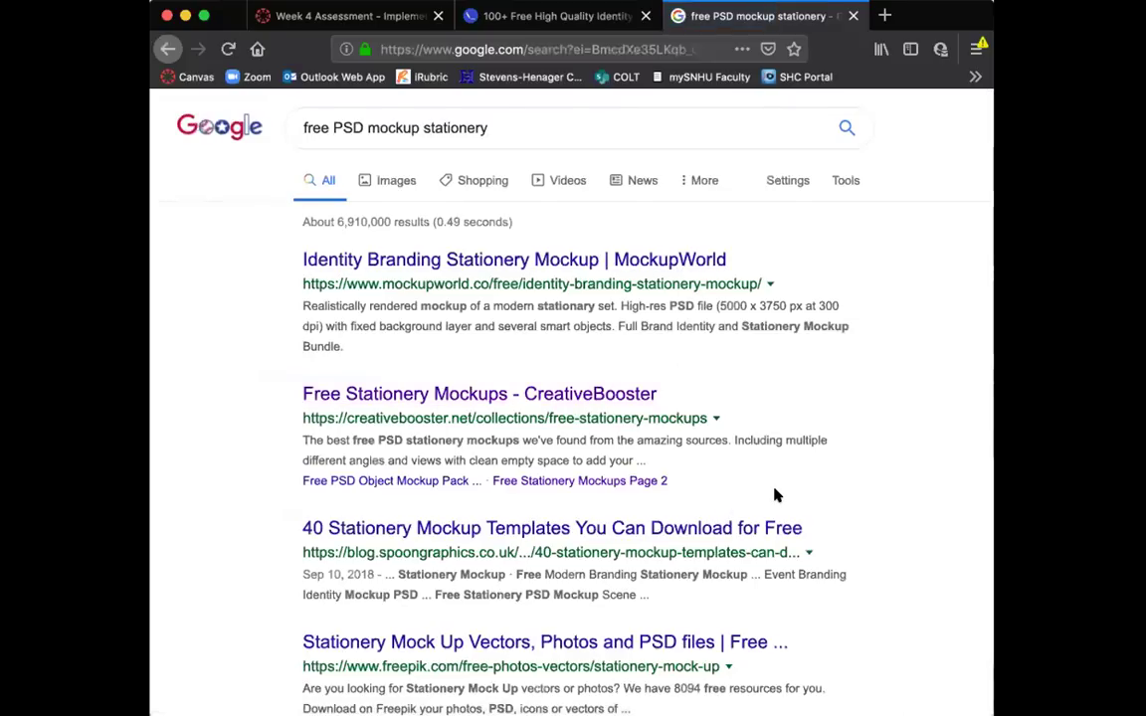
Step: Look through the results and MockupWorld's Identity Branding Stationery Mockup page, checking its preview and description, and return to the results
{"action": "scroll", "coordinate": [775, 490], "scroll_direction": "down", "scroll_amount": 4}
{"action": "scroll", "coordinate": [775, 491], "scroll_direction": "down", "scroll_amount": 2}
{"action": "scroll", "coordinate": [762, 488], "scroll_direction": "up", "scroll_amount": 5}
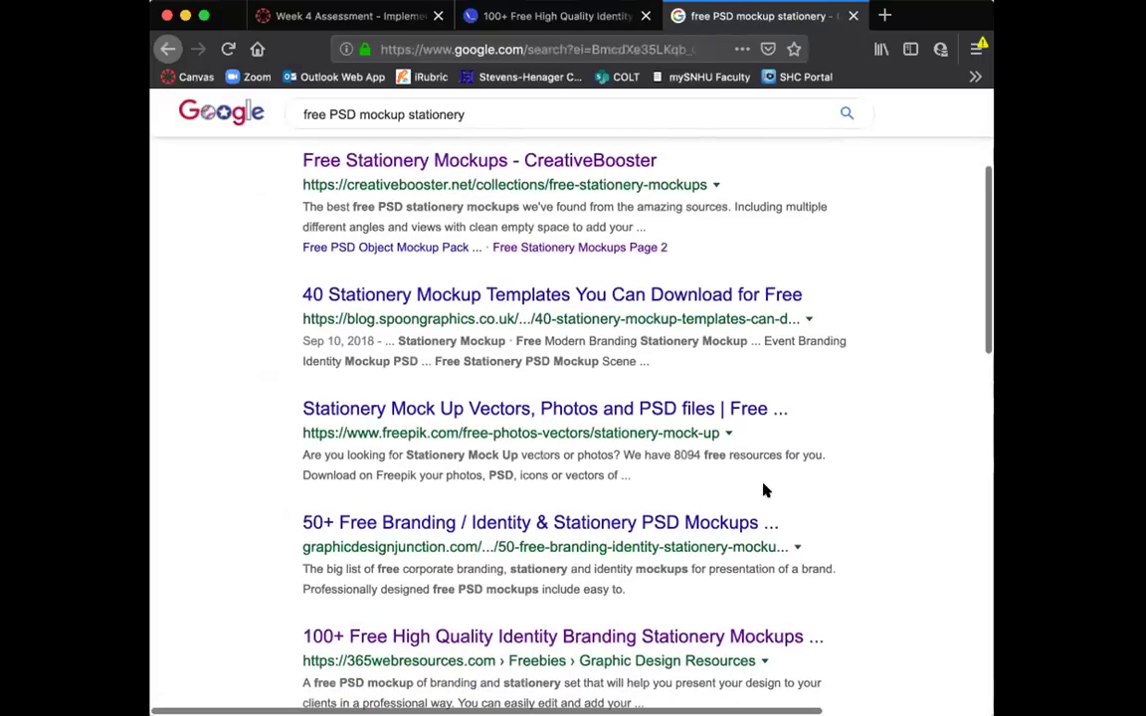
{"action": "left_click", "coordinate": [568, 262]}
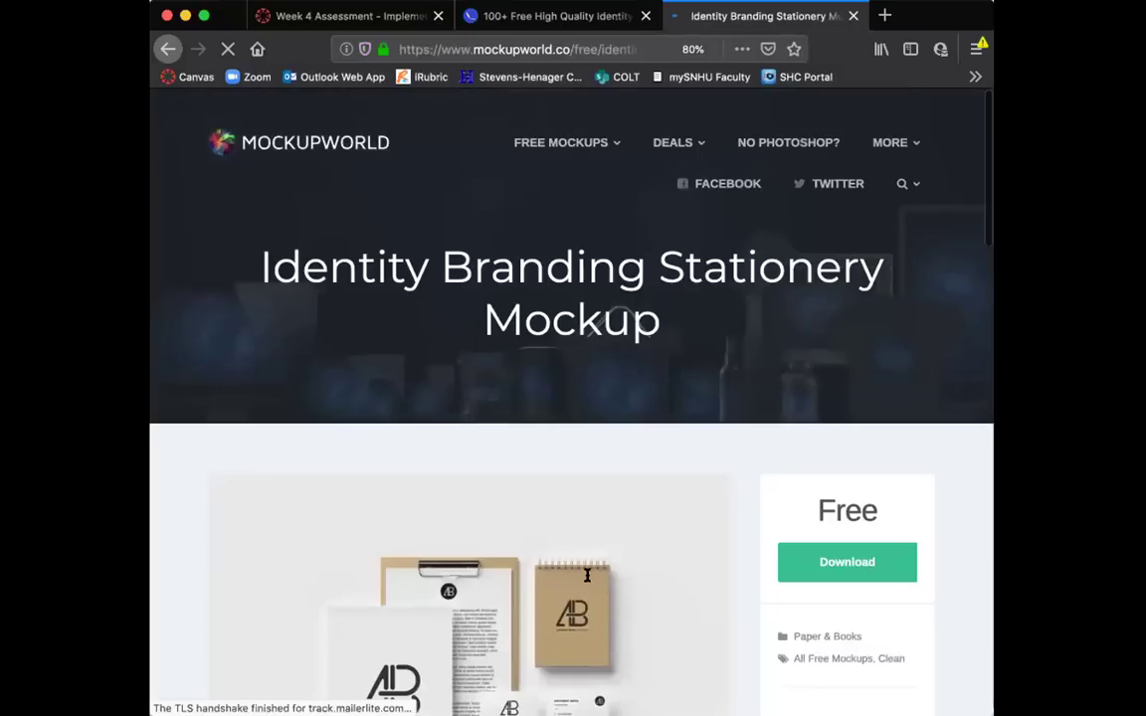
{"action": "scroll", "coordinate": [587, 575], "scroll_direction": "down", "scroll_amount": 6}
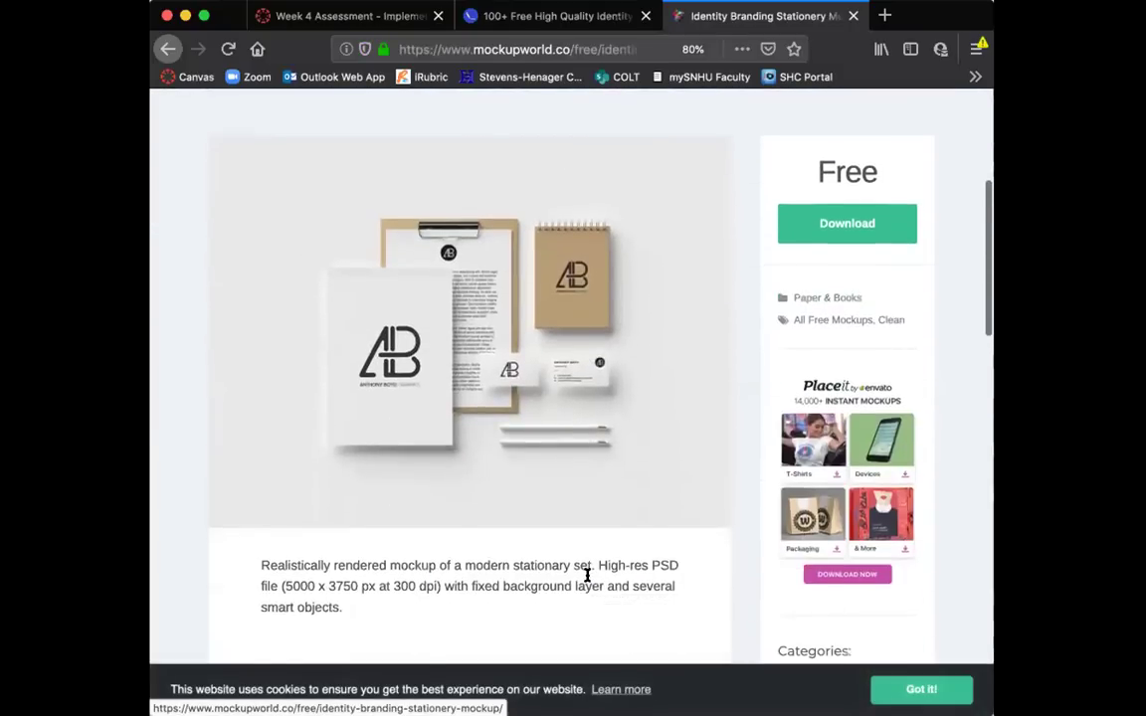
{"action": "scroll", "coordinate": [587, 575], "scroll_direction": "down", "scroll_amount": 15}
{"action": "scroll", "coordinate": [588, 583], "scroll_direction": "up", "scroll_amount": 10}
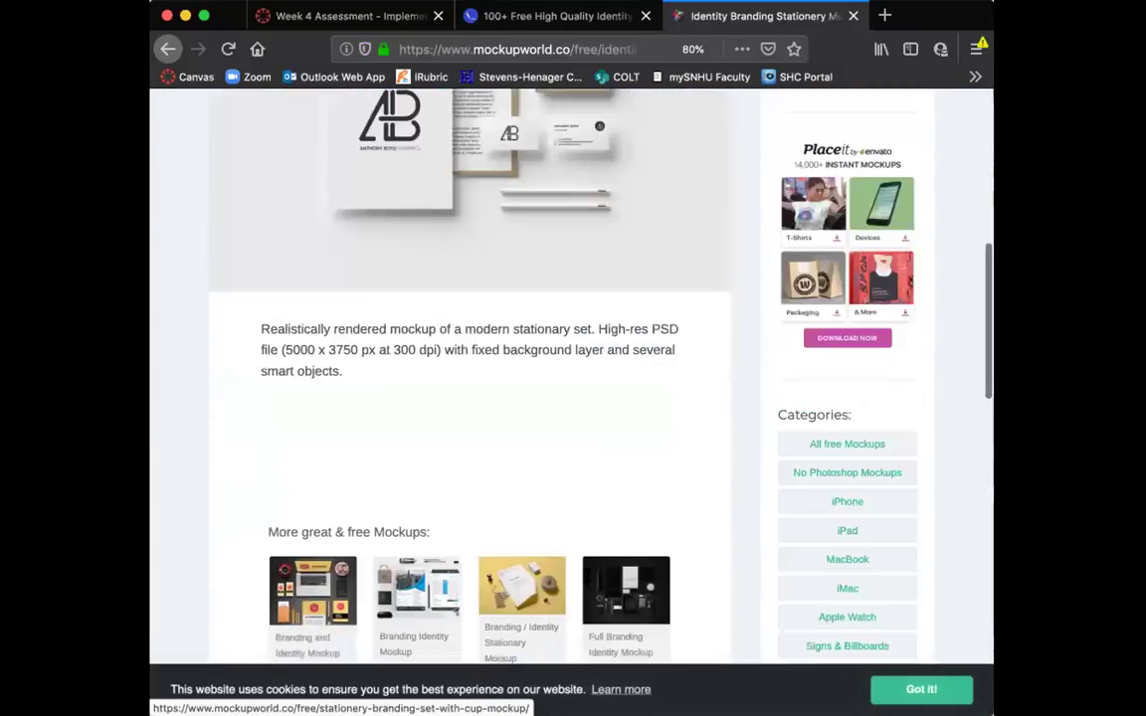
{"action": "scroll", "coordinate": [588, 583], "scroll_direction": "up", "scroll_amount": 10}
{"action": "scroll", "coordinate": [586, 583], "scroll_direction": "down", "scroll_amount": 9}
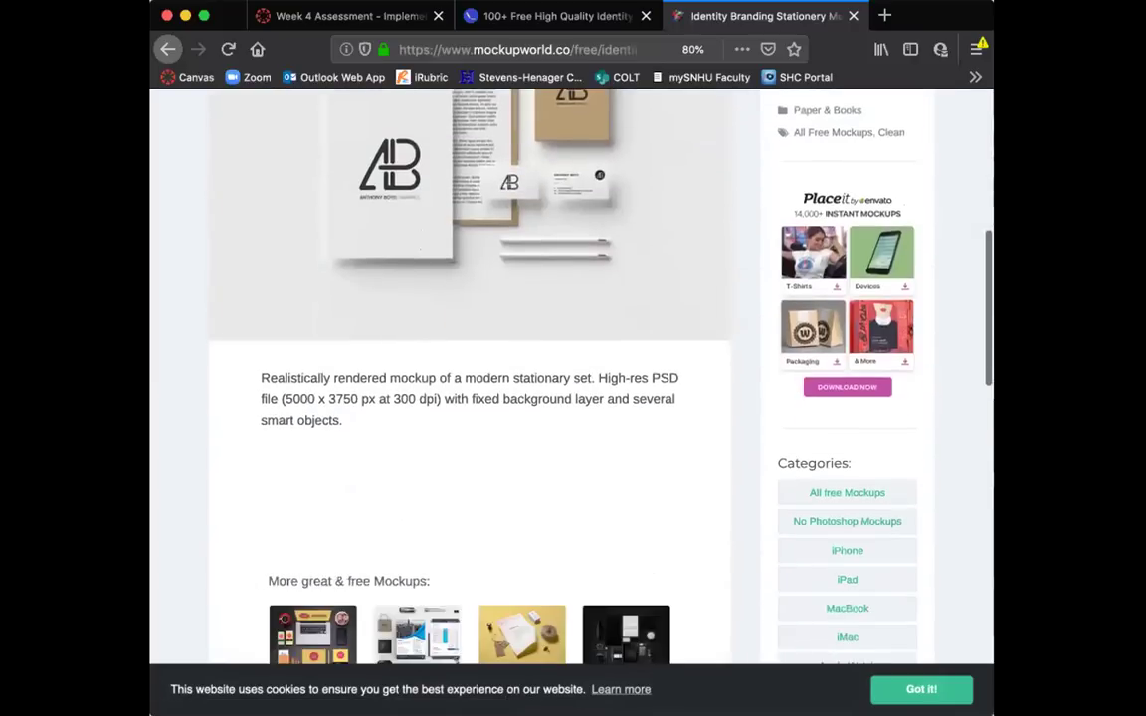
{"action": "left_click", "coordinate": [167, 48]}
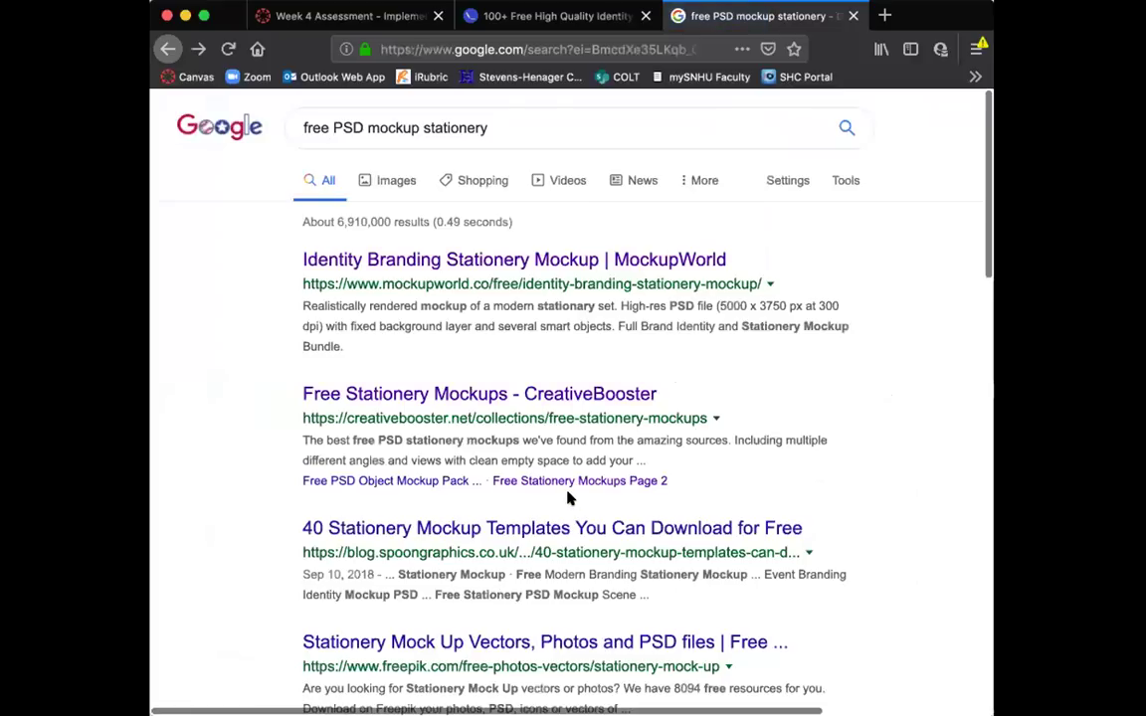
Step: Open the Spoon Graphics article "40 Stationery Mockup Templates You Can Download for Free", reopening it from the results to get past the mailing-list pop-up
{"action": "left_click", "coordinate": [518, 559]}
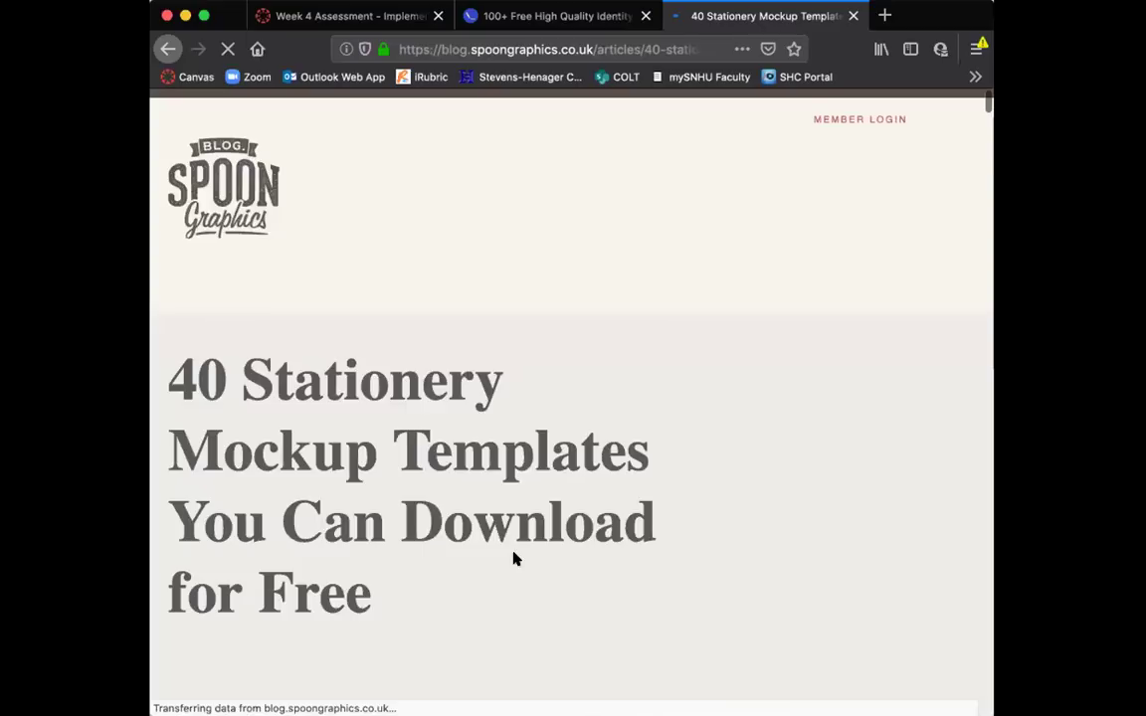
{"action": "scroll", "coordinate": [513, 554], "scroll_direction": "down", "scroll_amount": 10}
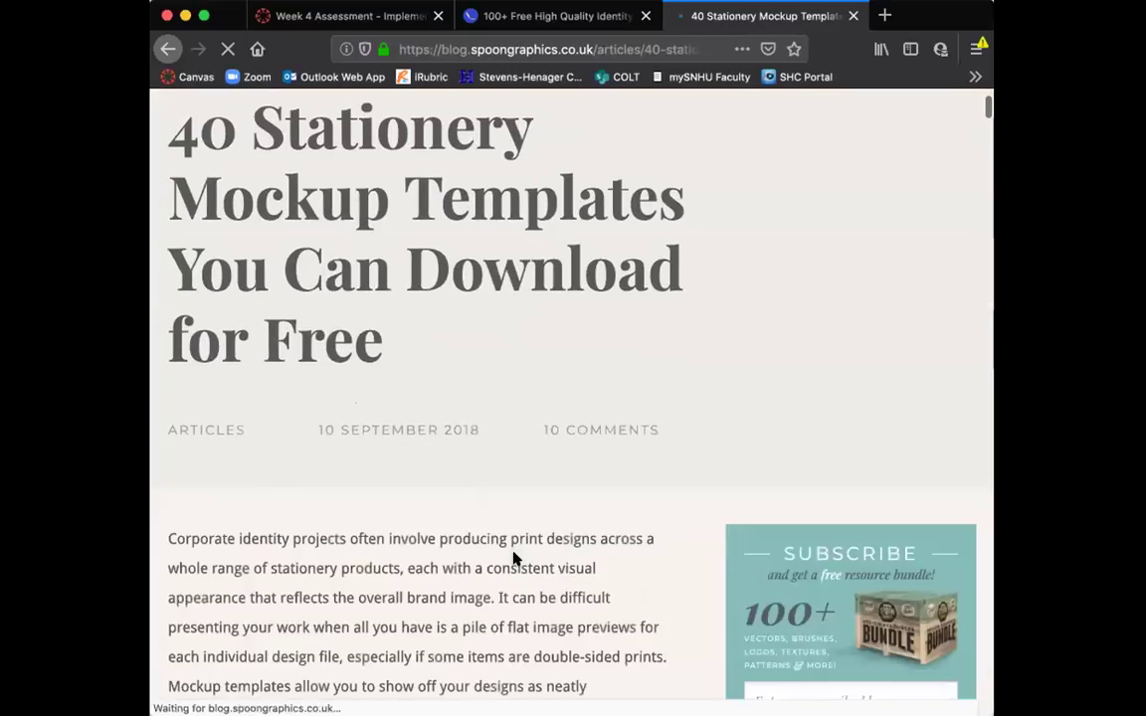
{"action": "scroll", "coordinate": [513, 559], "scroll_direction": "down", "scroll_amount": 10}
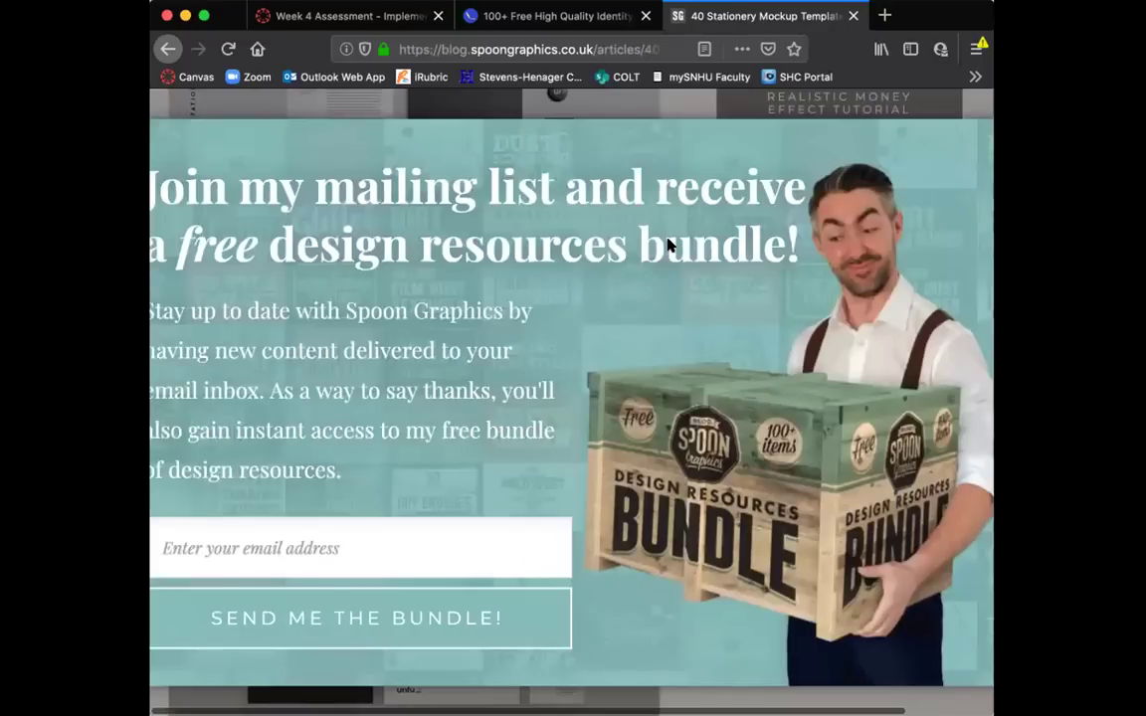
{"action": "key", "text": "super+bracketleft"}
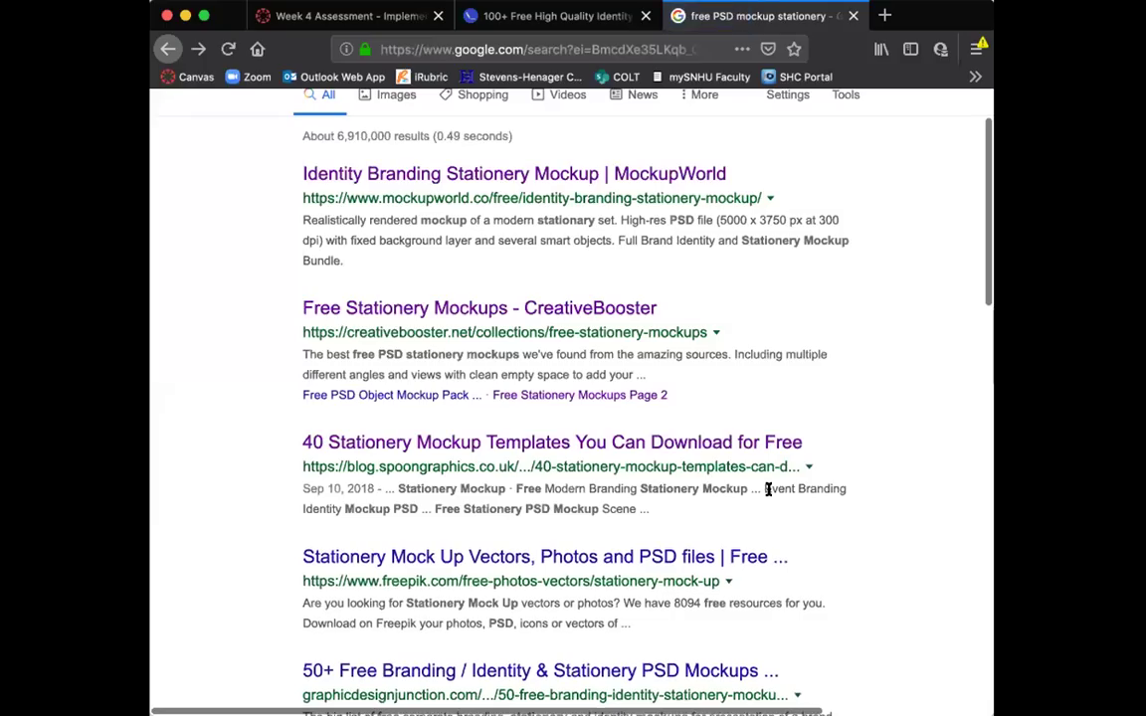
{"action": "left_click", "coordinate": [631, 442]}
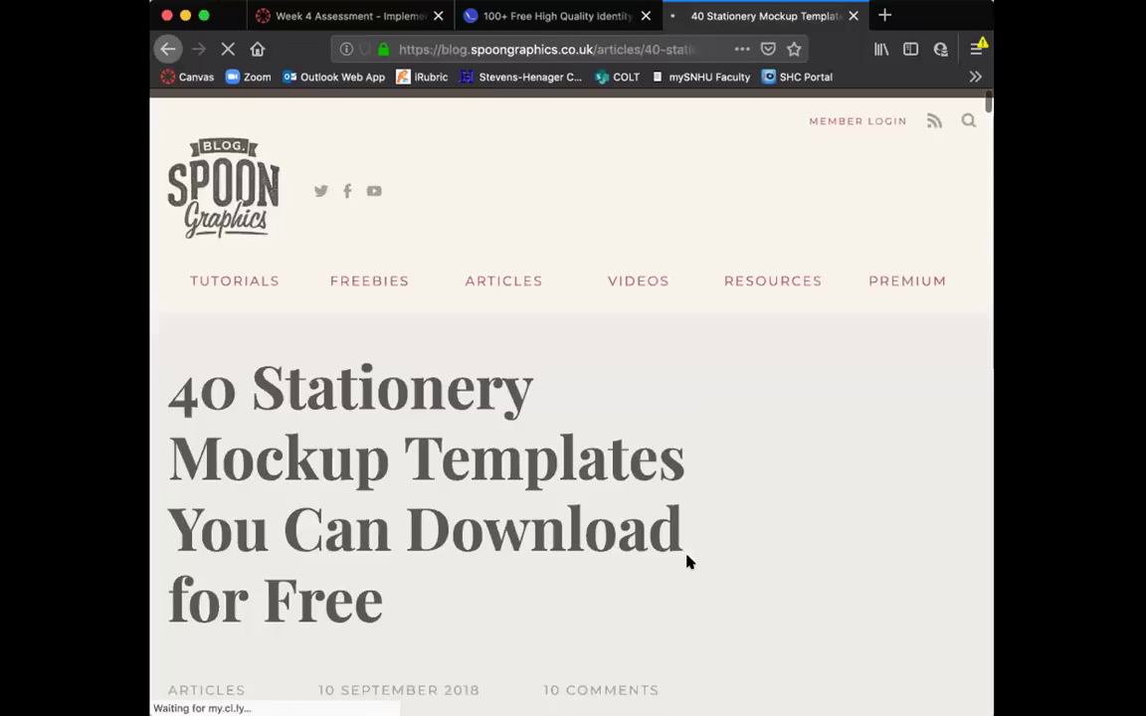
{"action": "scroll", "coordinate": [687, 562], "scroll_direction": "down", "scroll_amount": 2}
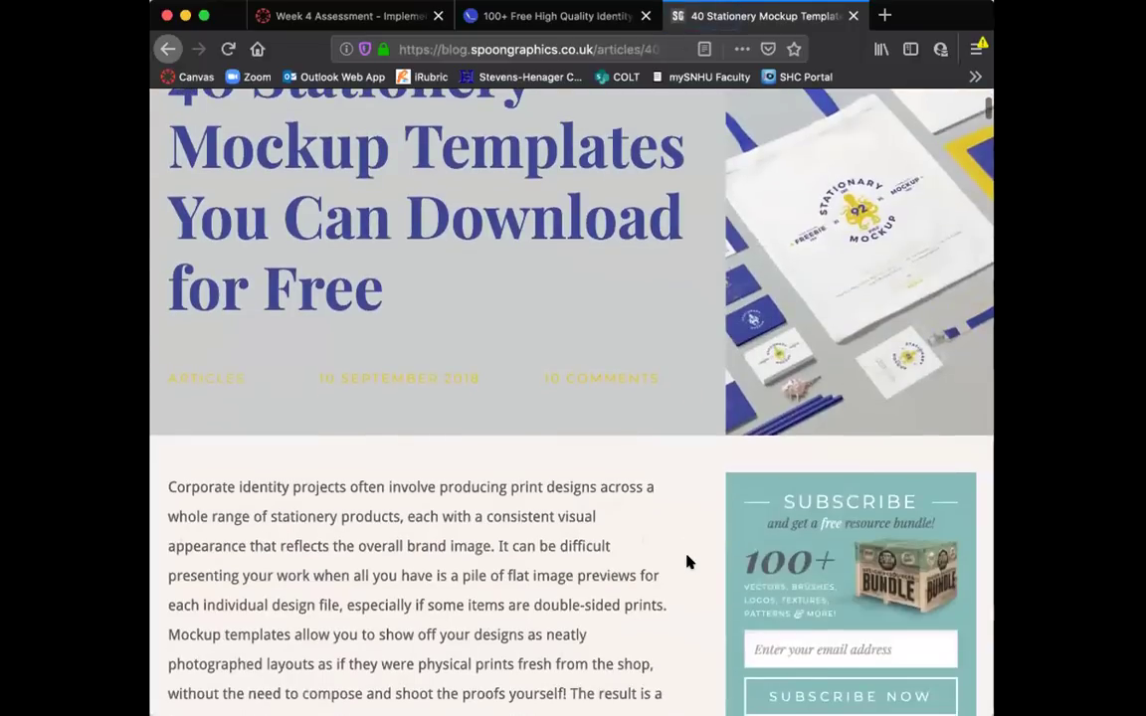
Step: Dismiss the mailing-list pop-up, reduce the page zoom to 80%, and look through the article's stationery mockups for a suitable layout
{"action": "key", "text": "super+minus"}
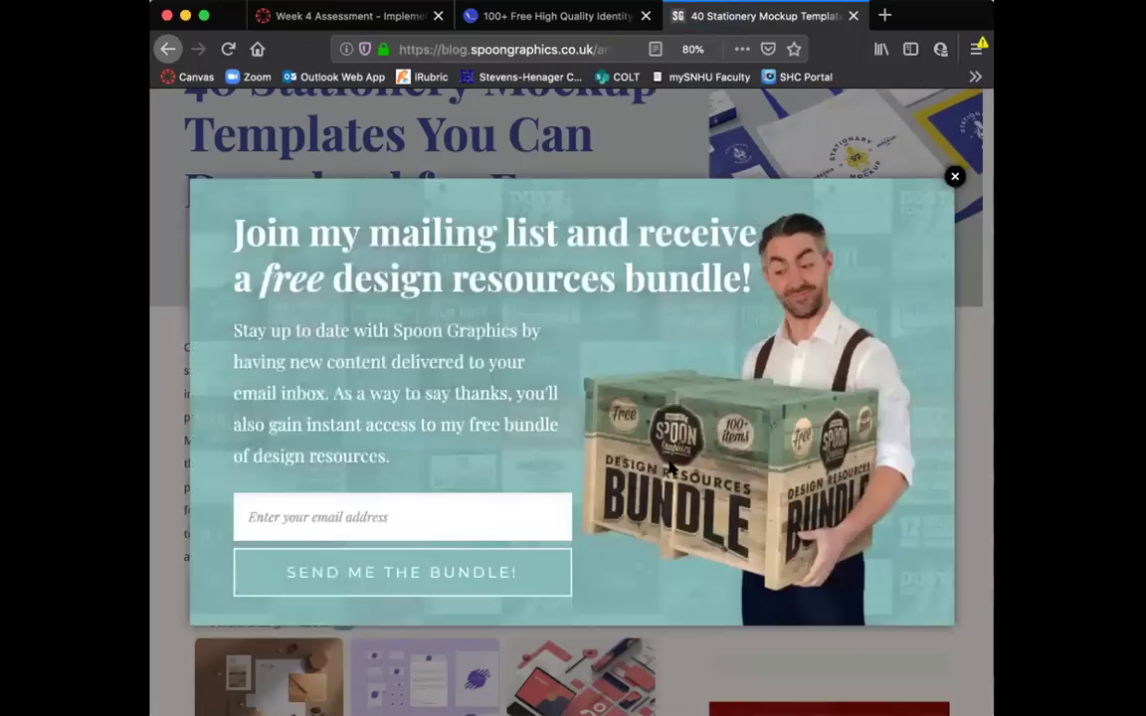
{"action": "left_click", "coordinate": [954, 176]}
{"action": "scroll", "coordinate": [733, 398], "scroll_direction": "down", "scroll_amount": 10}
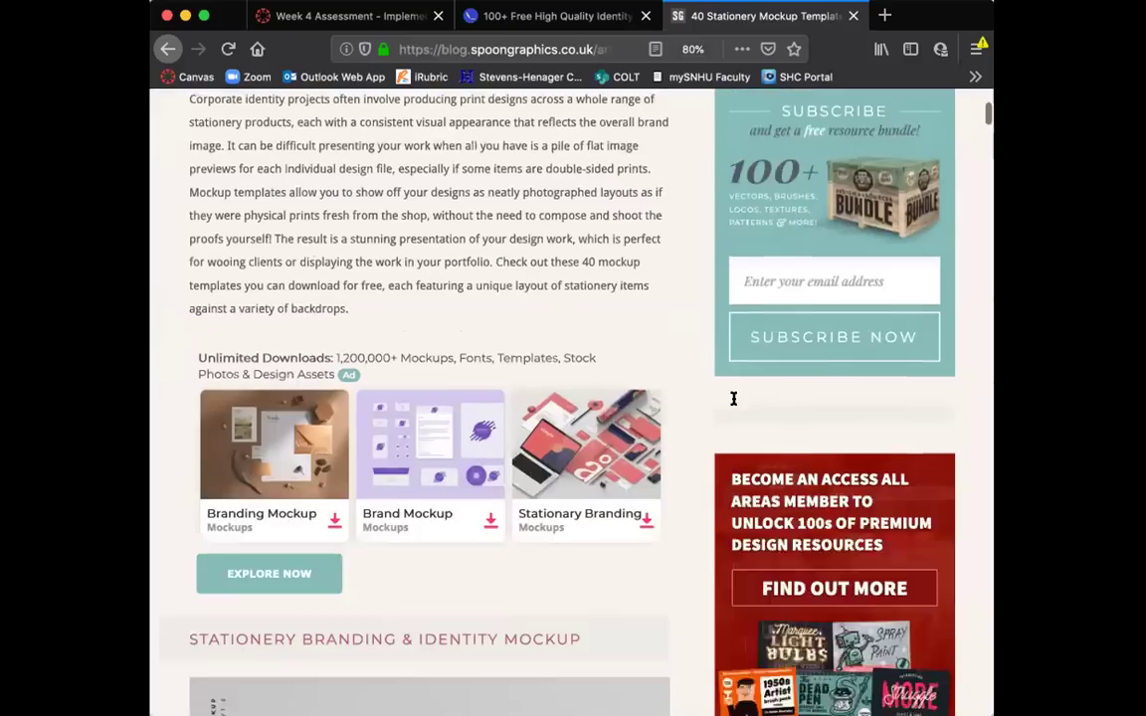
{"action": "scroll", "coordinate": [733, 398], "scroll_direction": "down", "scroll_amount": 6}
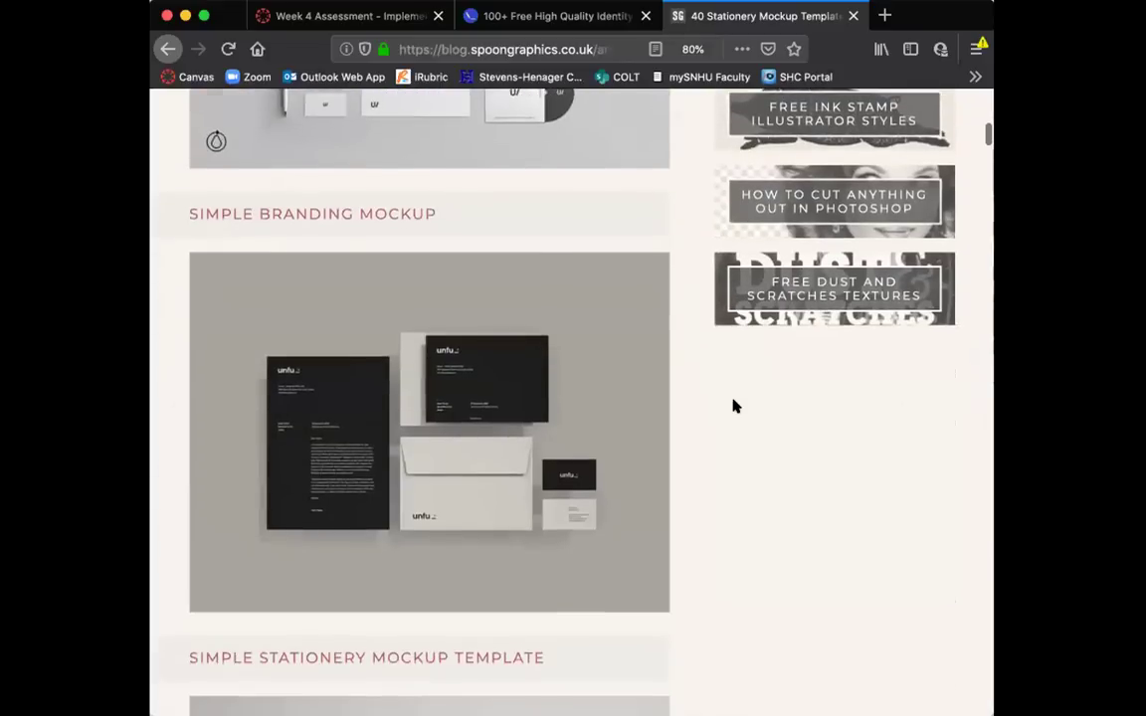
{"action": "scroll", "coordinate": [733, 406], "scroll_direction": "down", "scroll_amount": 4}
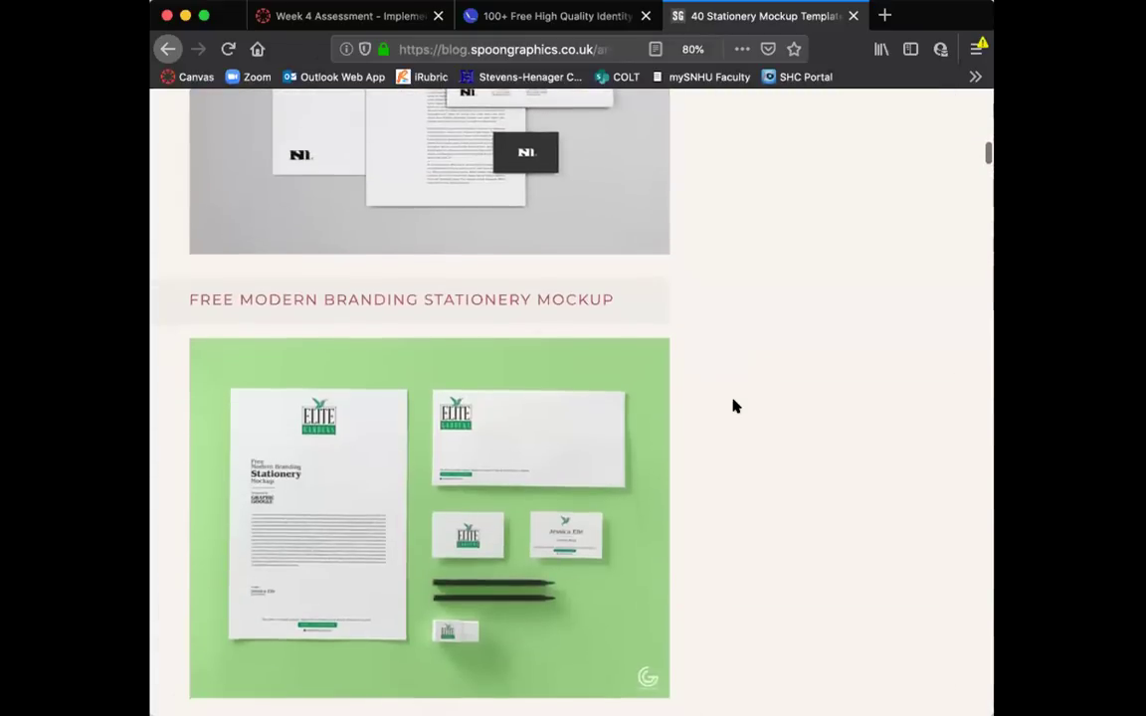
{"action": "scroll", "coordinate": [733, 406], "scroll_direction": "down", "scroll_amount": 3}
{"action": "scroll", "coordinate": [734, 406], "scroll_direction": "down", "scroll_amount": 10}
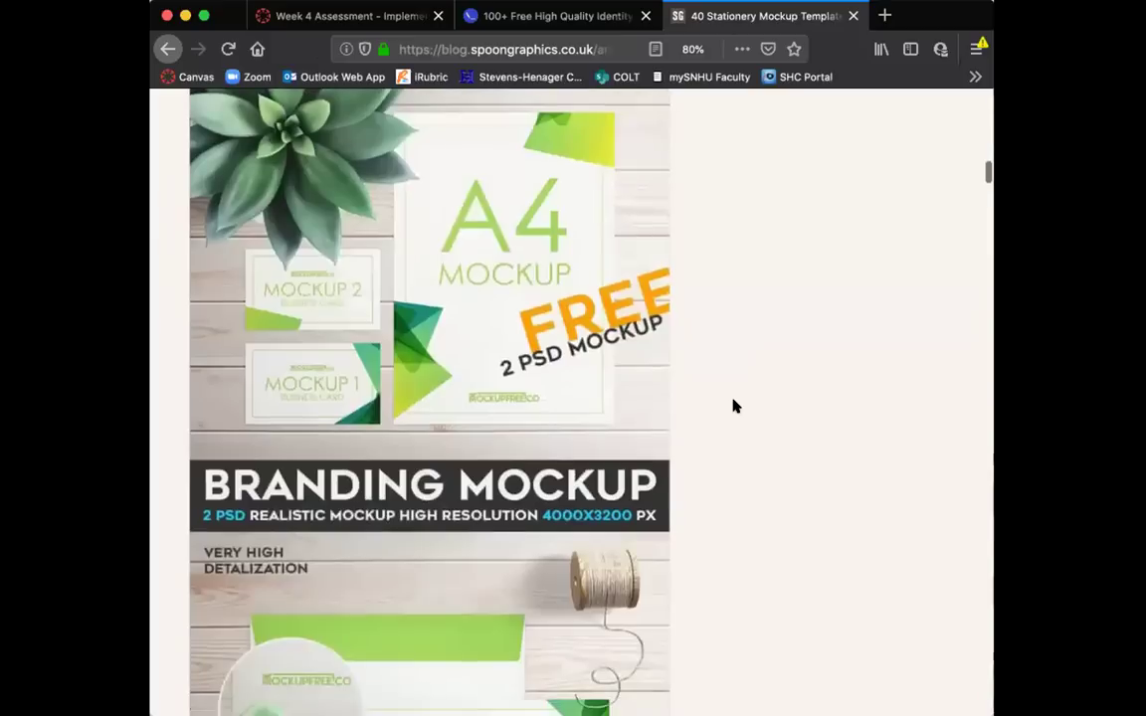
{"action": "scroll", "coordinate": [733, 406], "scroll_direction": "down", "scroll_amount": 10}
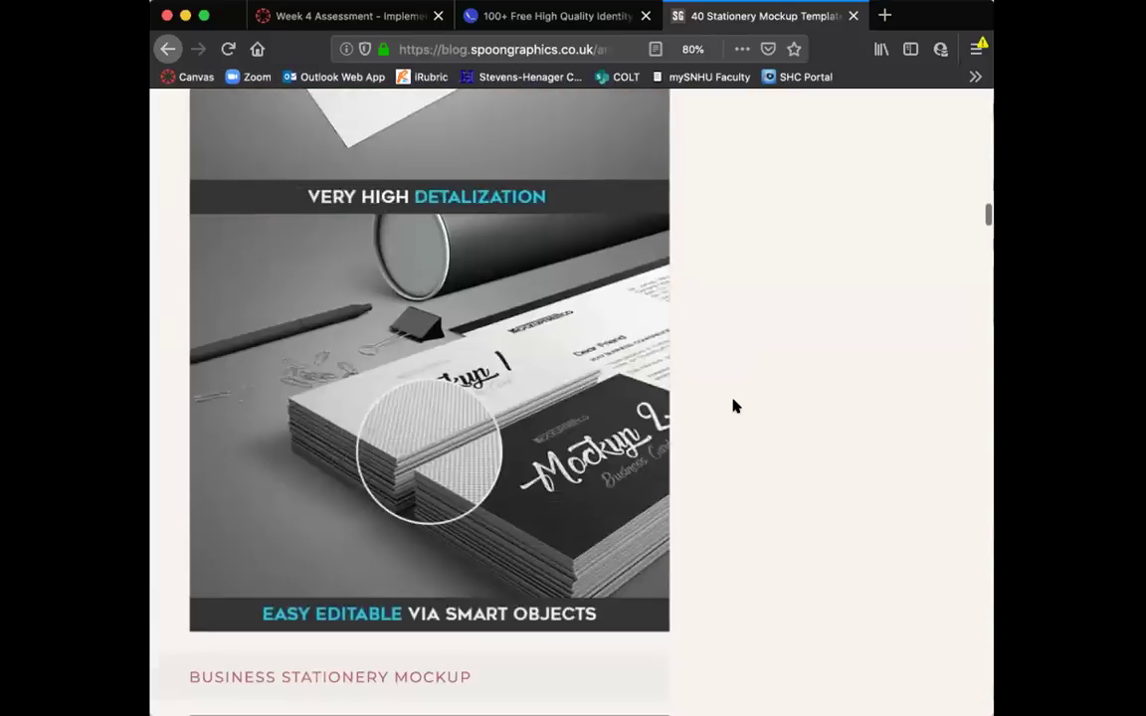
{"action": "scroll", "coordinate": [734, 406], "scroll_direction": "down", "scroll_amount": 10}
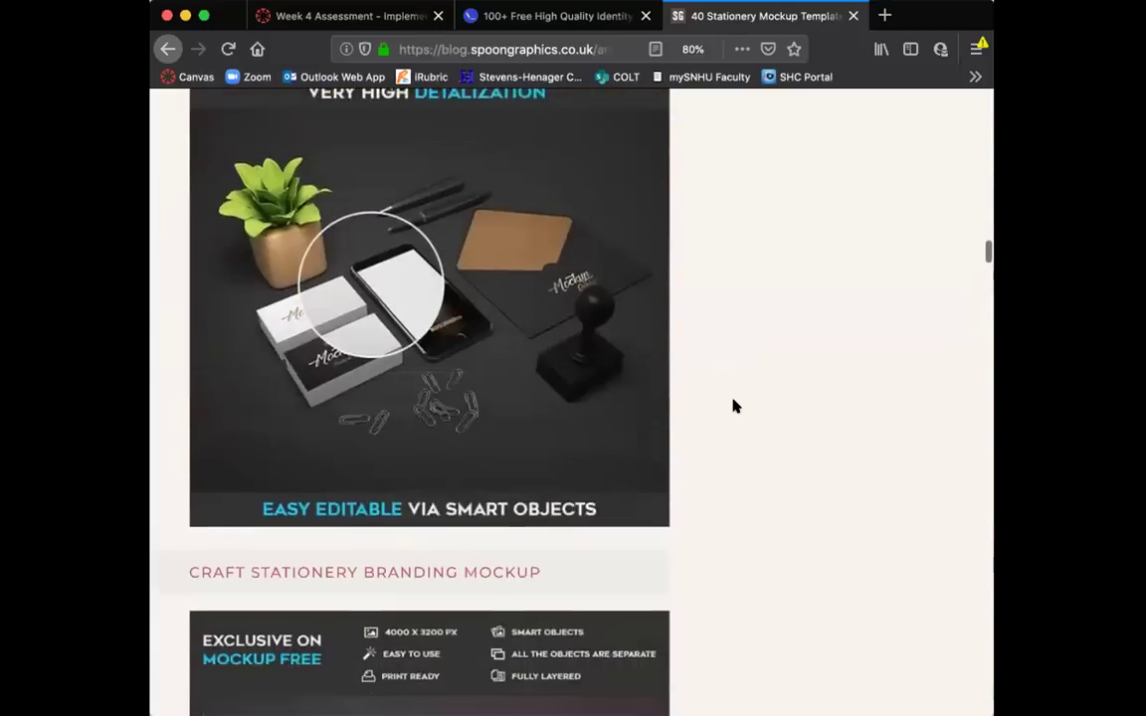
{"action": "scroll", "coordinate": [733, 406], "scroll_direction": "down", "scroll_amount": 5}
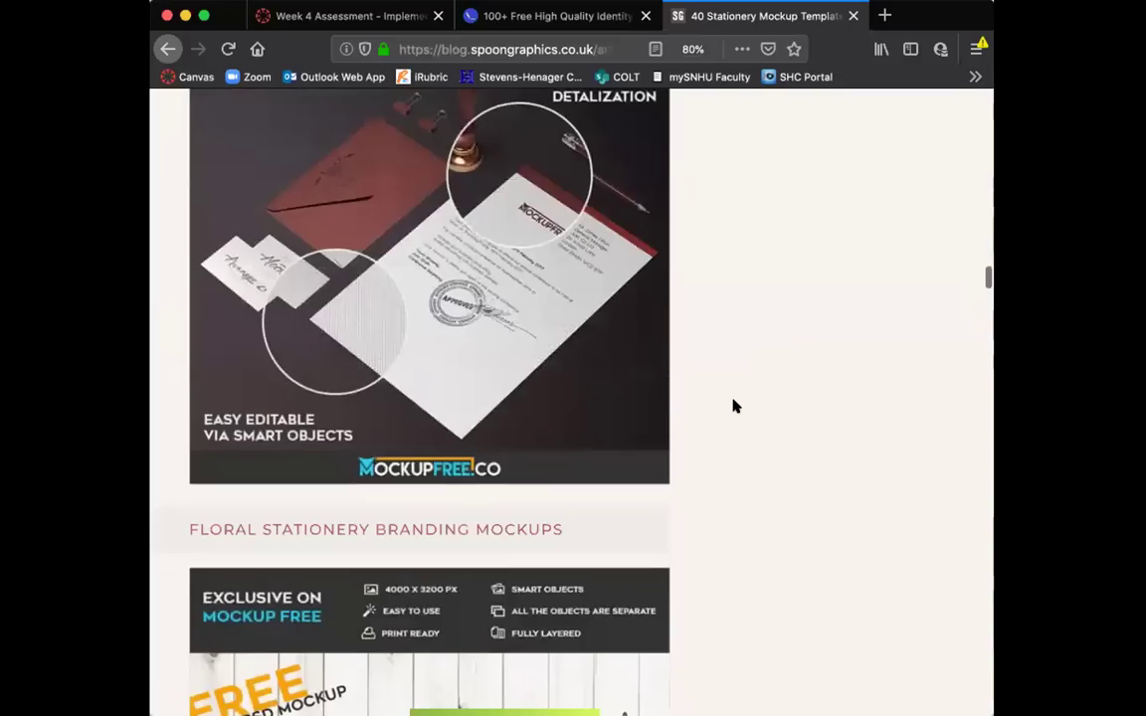
Step: Return to the Free Modern Branding Stationery Mockup in the article, open its Graphic Google page and check the preview
{"action": "scroll", "coordinate": [733, 406], "scroll_direction": "up", "scroll_amount": 10}
{"action": "scroll", "coordinate": [734, 406], "scroll_direction": "up", "scroll_amount": 4}
{"action": "scroll", "coordinate": [712, 388], "scroll_direction": "down", "scroll_amount": 2}
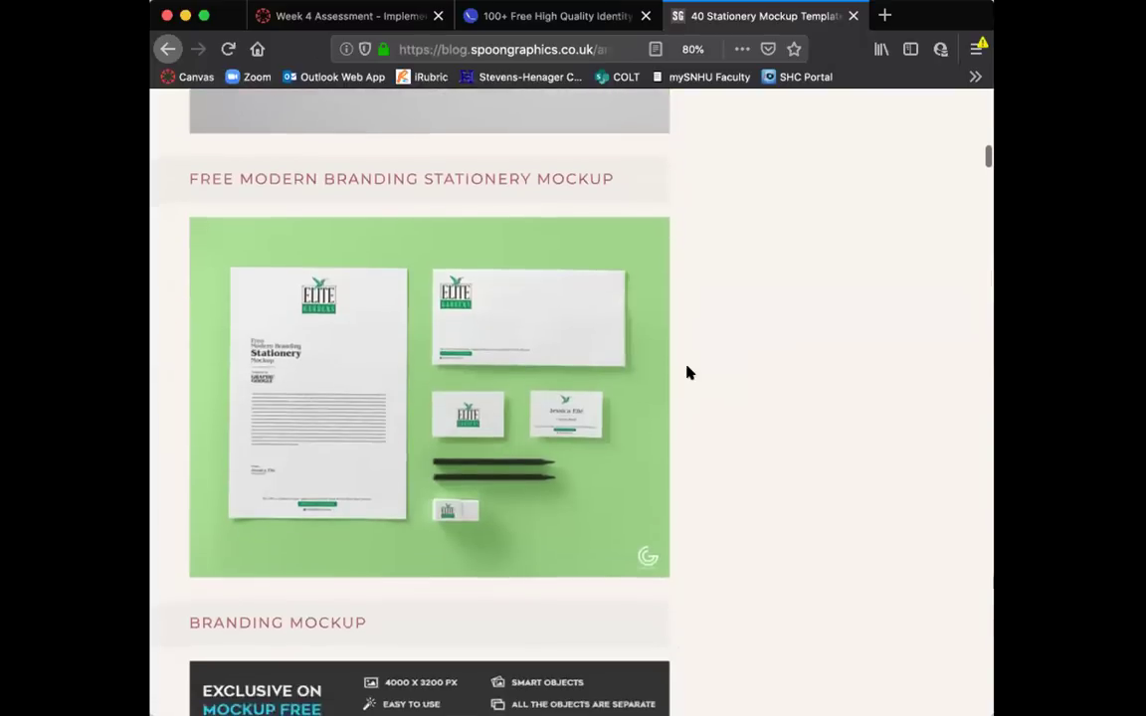
{"action": "left_click", "coordinate": [521, 176]}
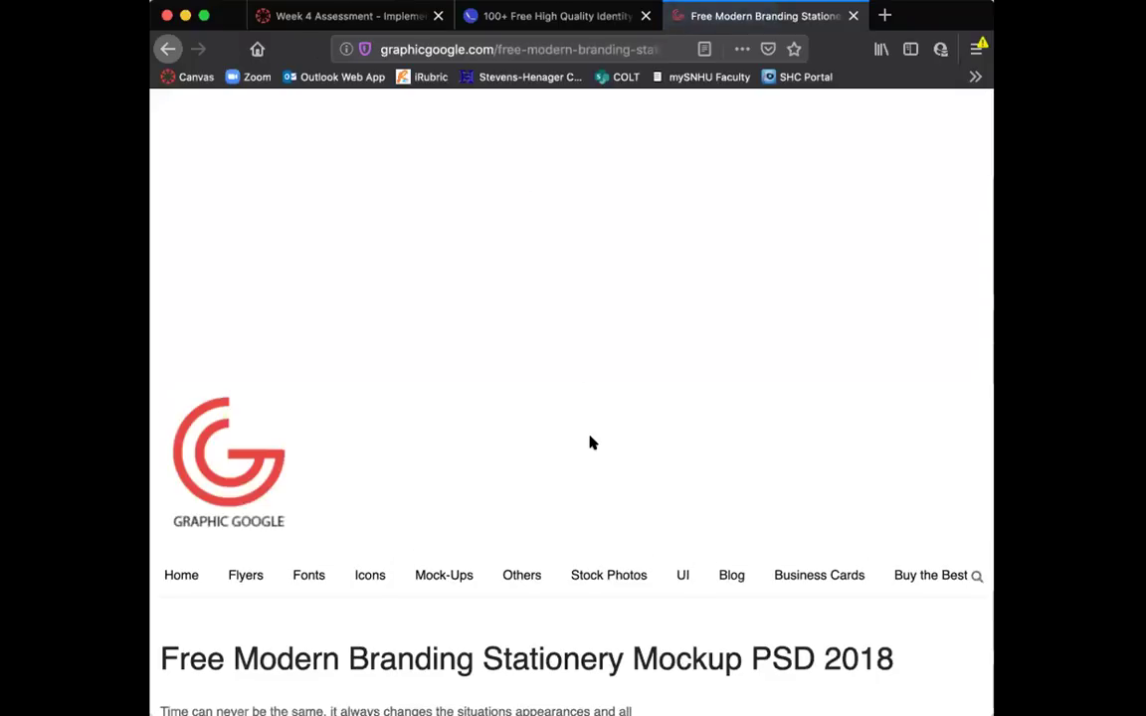
{"action": "scroll", "coordinate": [588, 442], "scroll_direction": "down", "scroll_amount": 5}
{"action": "scroll", "coordinate": [588, 443], "scroll_direction": "down", "scroll_amount": 8}
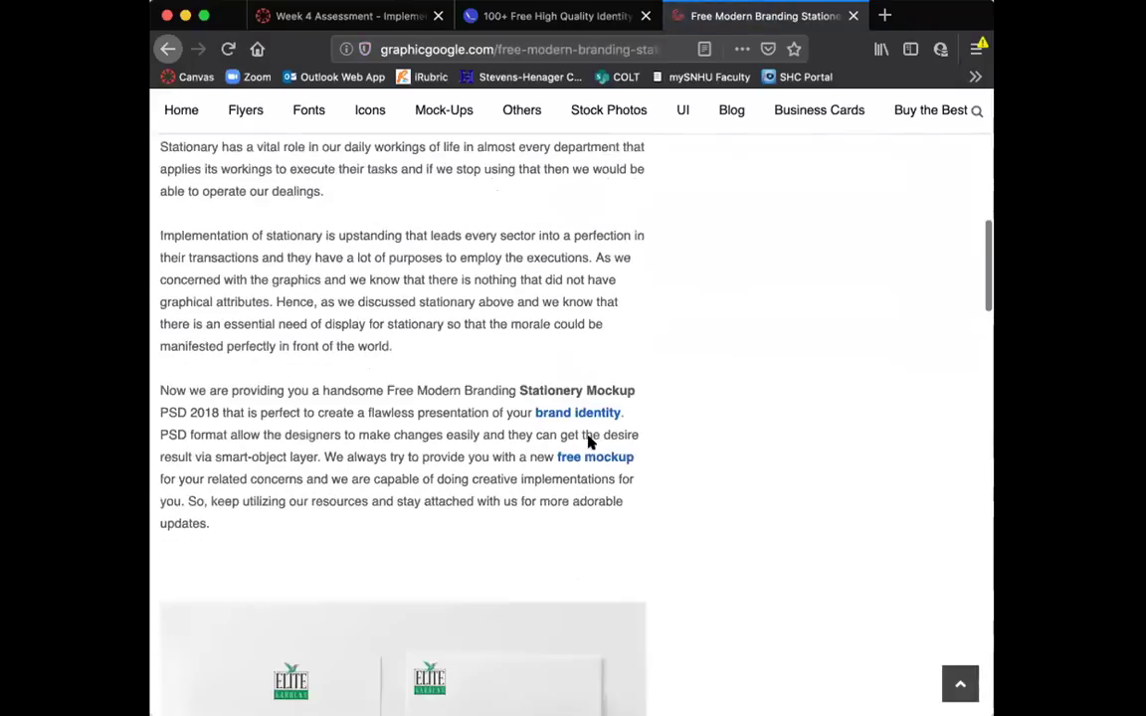
{"action": "scroll", "coordinate": [588, 443], "scroll_direction": "down", "scroll_amount": 8}
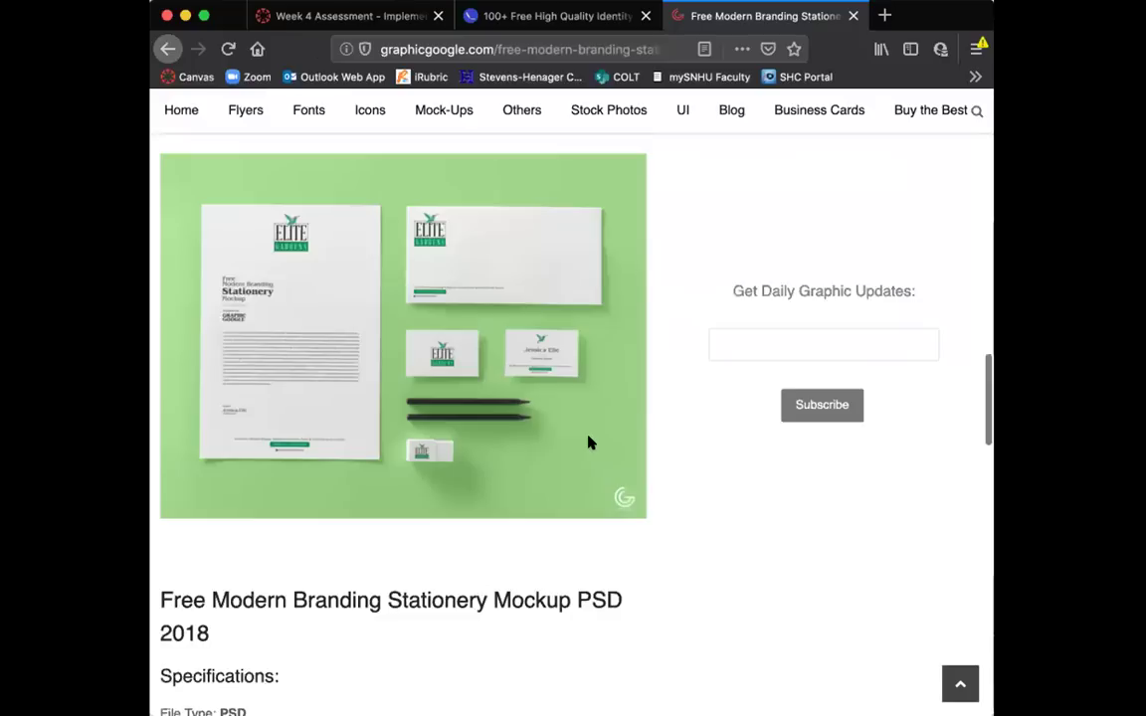
Step: Open the mockup's download page and download the Free Modern Branding Stationery Mockup PSD 2018 archive
{"action": "left_click", "coordinate": [312, 582]}
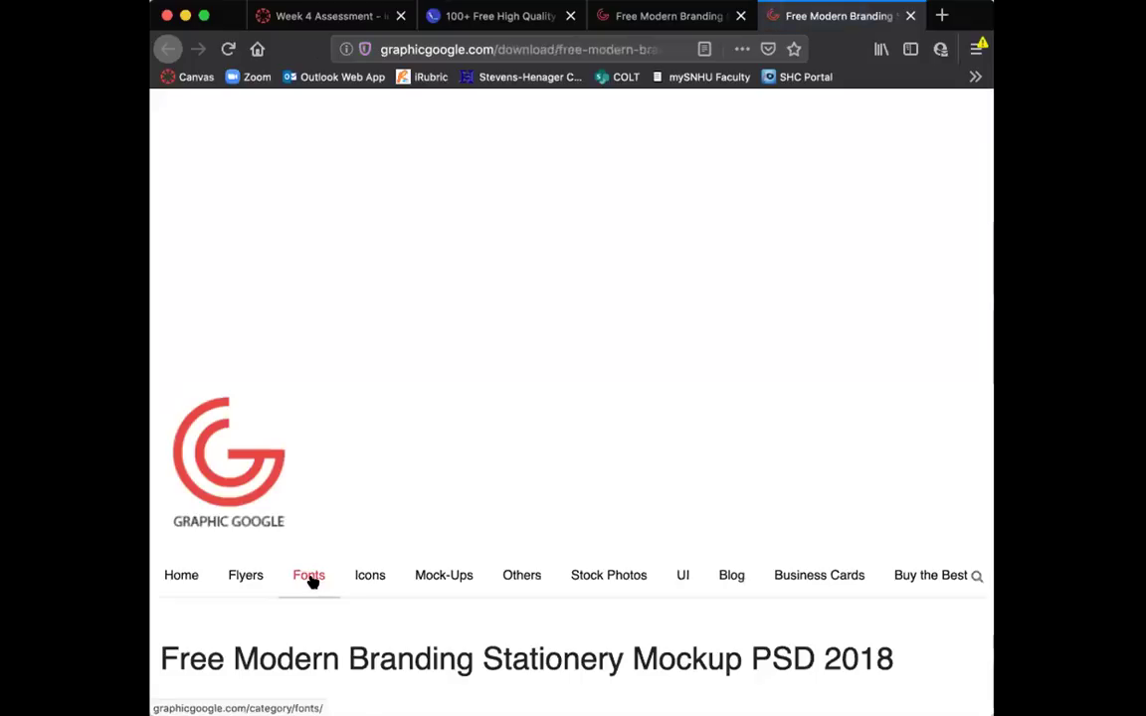
{"action": "scroll", "coordinate": [480, 542], "scroll_direction": "down", "scroll_amount": 5}
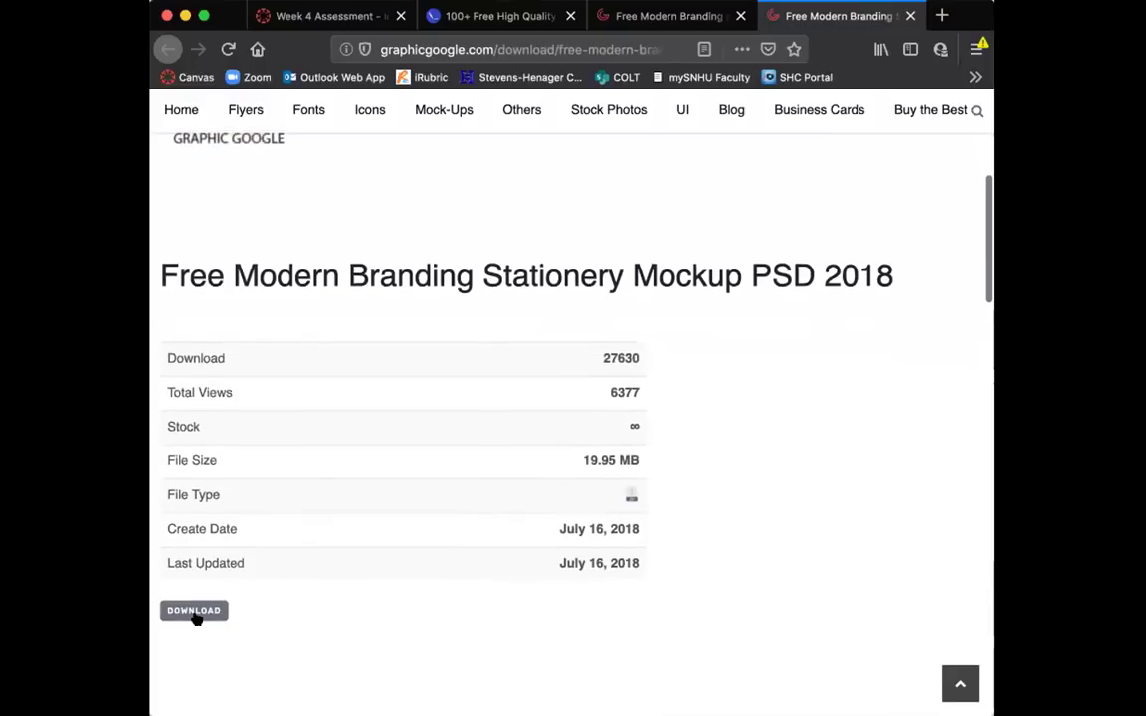
{"action": "left_click", "coordinate": [196, 617]}
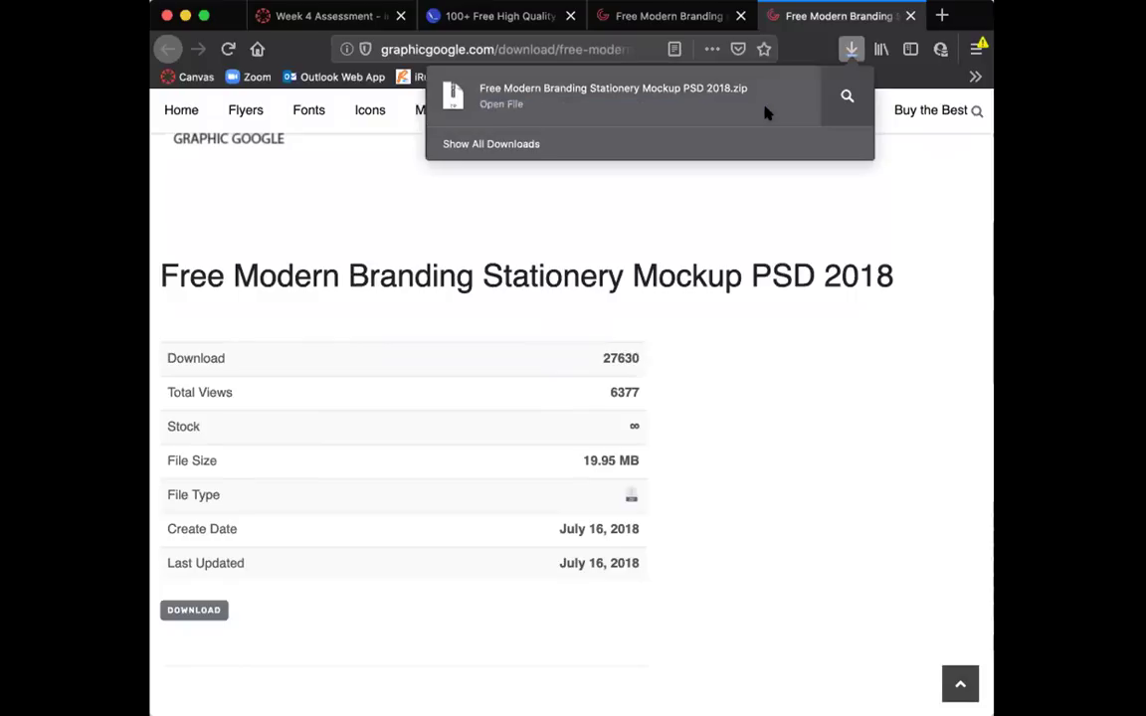
Step: Open the downloaded Free Modern Branding Stationery Mockup PSD 2018.zip and switch to its PSD in Photoshop
{"action": "left_click", "coordinate": [765, 112]}
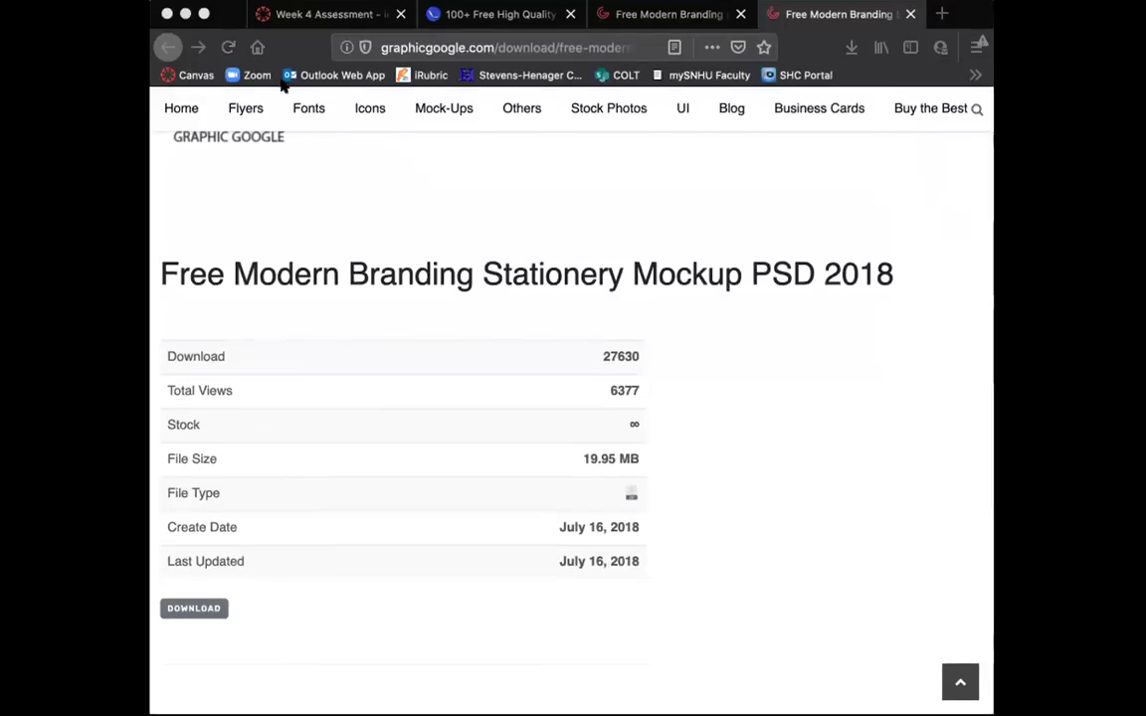
{"action": "left_click", "coordinate": [186, 610]}
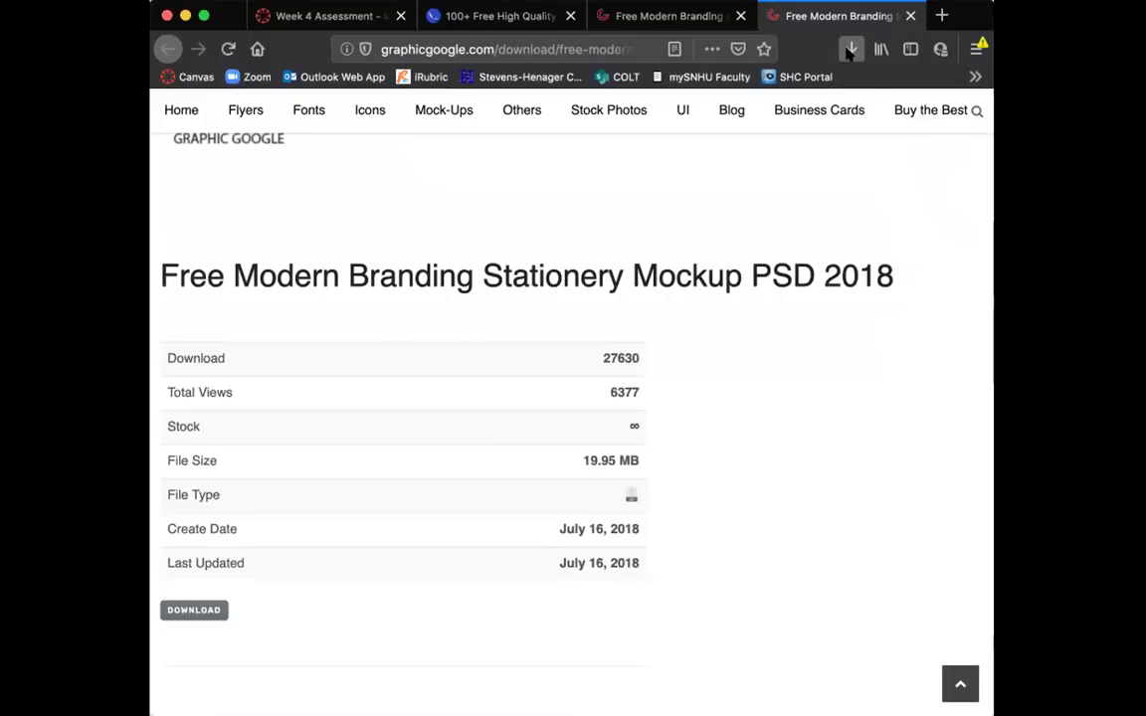
{"action": "left_click", "coordinate": [709, 154]}
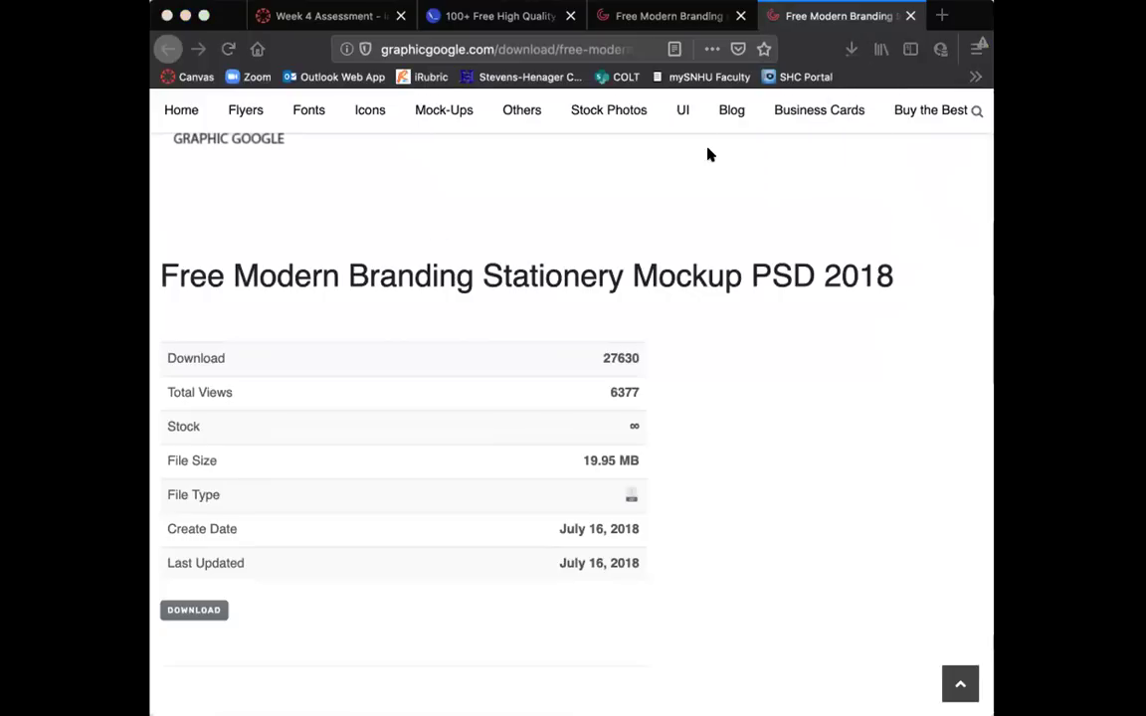
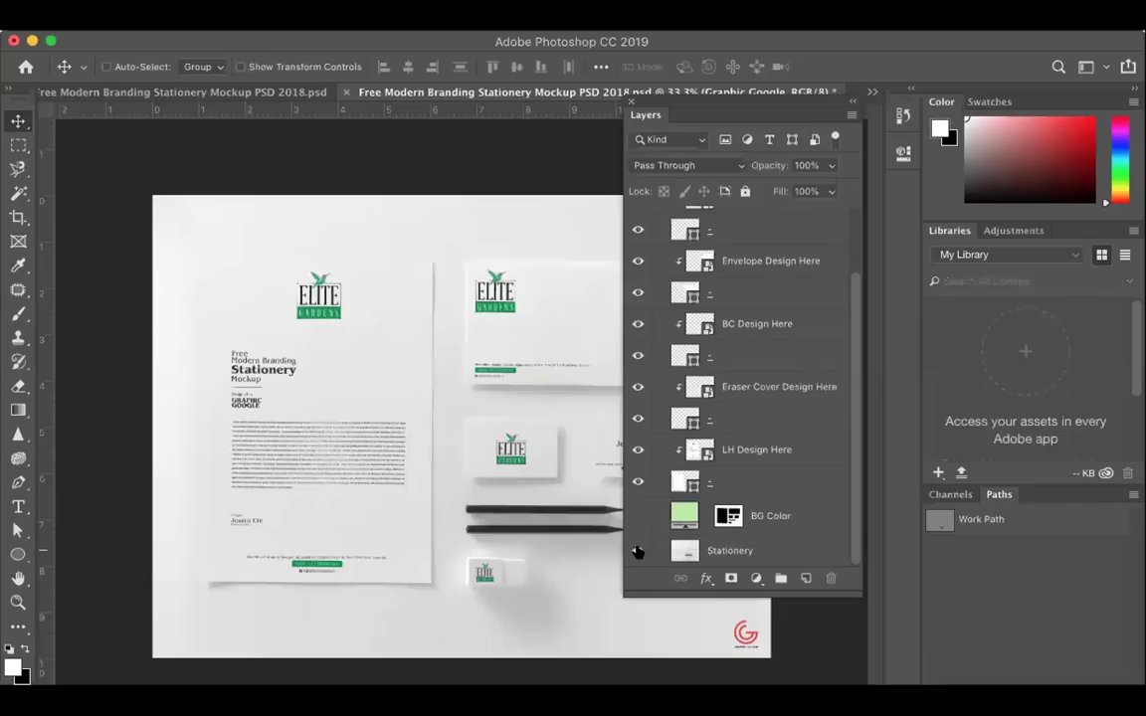
Step: Hide the Stationery layer and the whole Graphic Google group, and collapse the group
{"action": "left_click", "coordinate": [638, 551]}
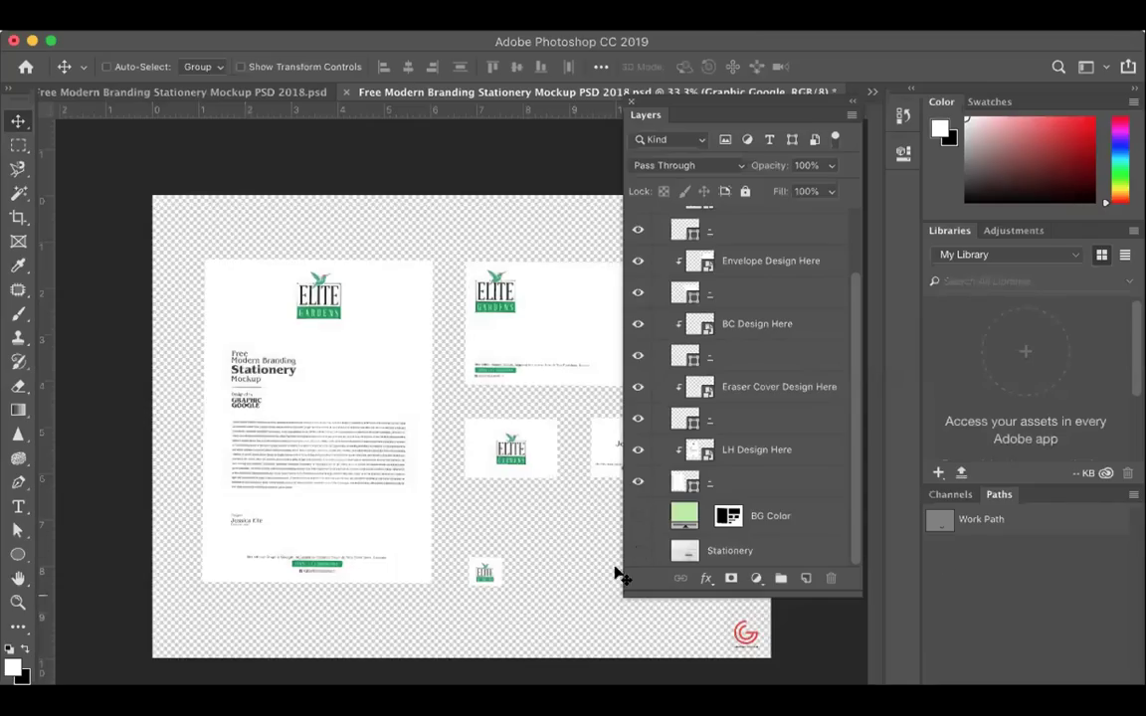
{"action": "scroll", "coordinate": [640, 248], "scroll_direction": "up", "scroll_amount": 3}
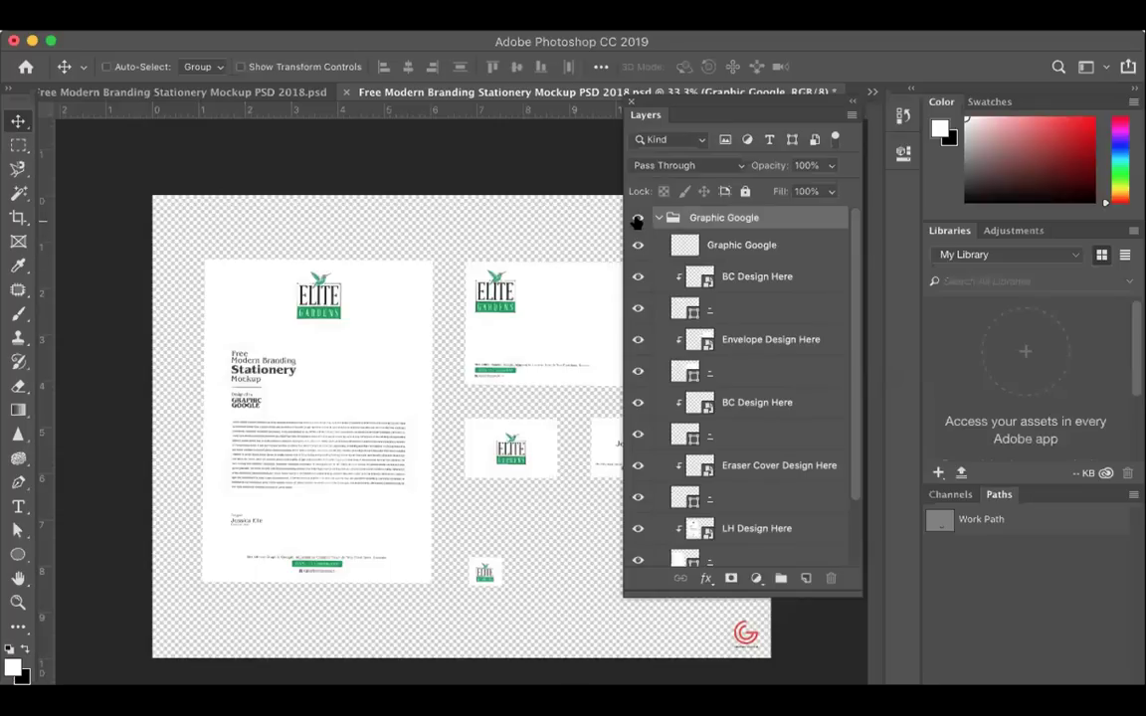
{"action": "left_click", "coordinate": [637, 220]}
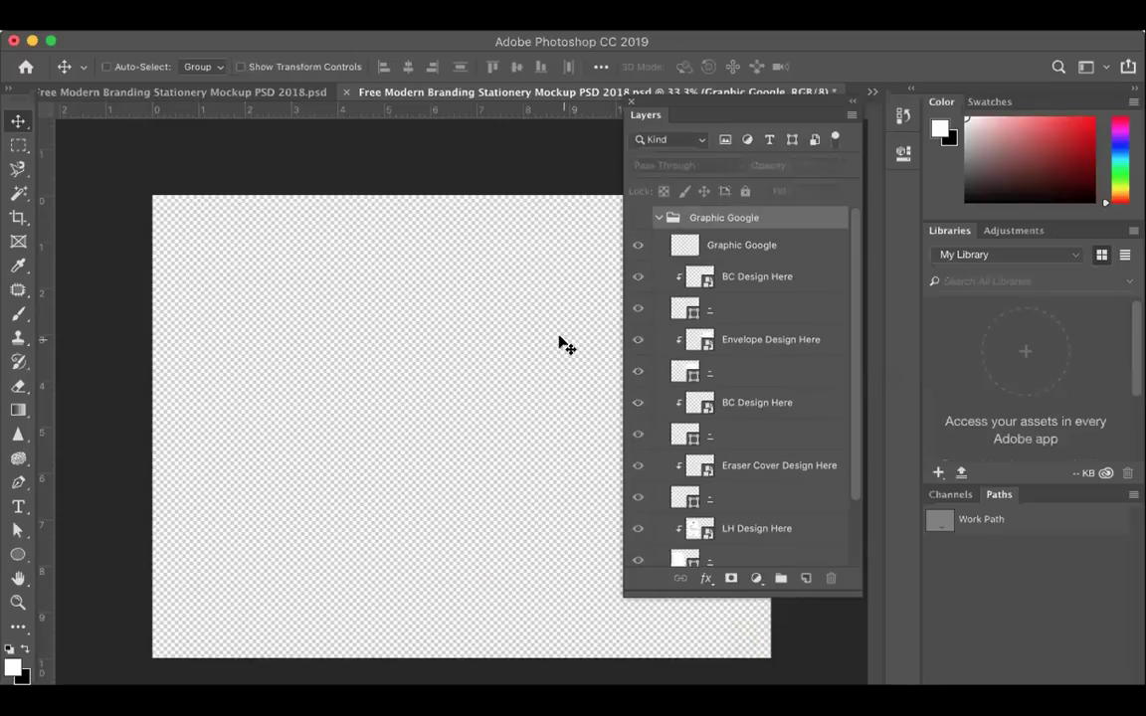
{"action": "left_click", "coordinate": [659, 217]}
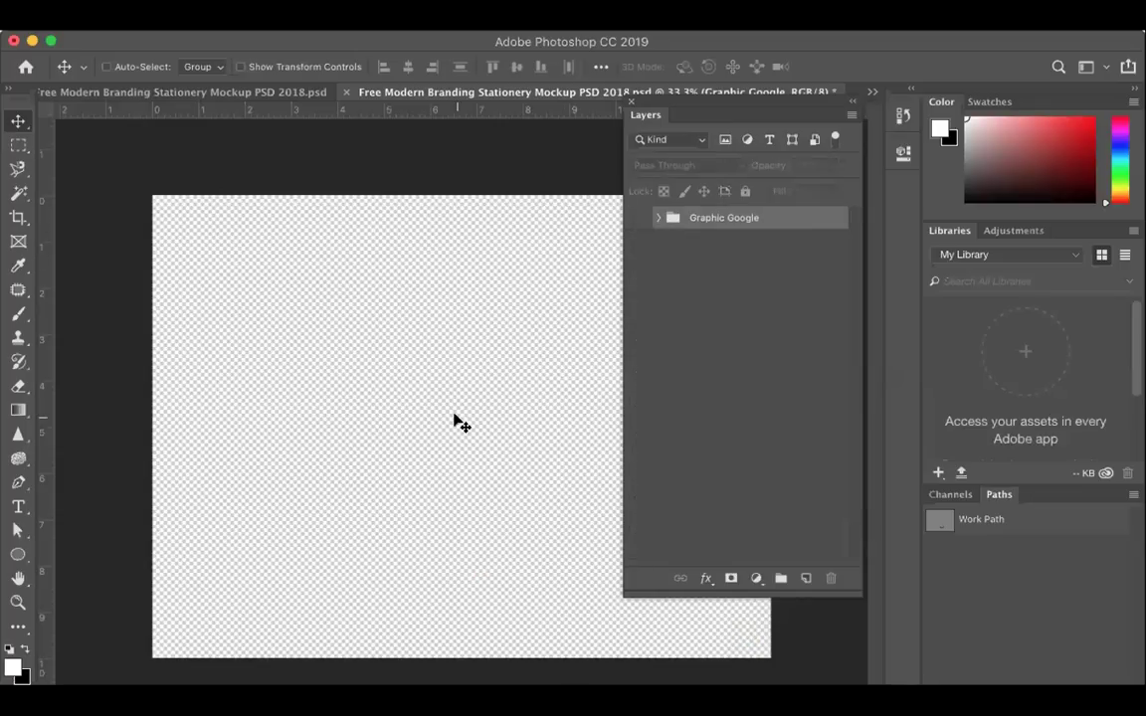
Step: Show and expand the Graphic Google group again, and turn the Stationery layer's visibility back on
{"action": "left_click_drag", "start_coordinate": [665, 101], "coordinate": [736, 123]}
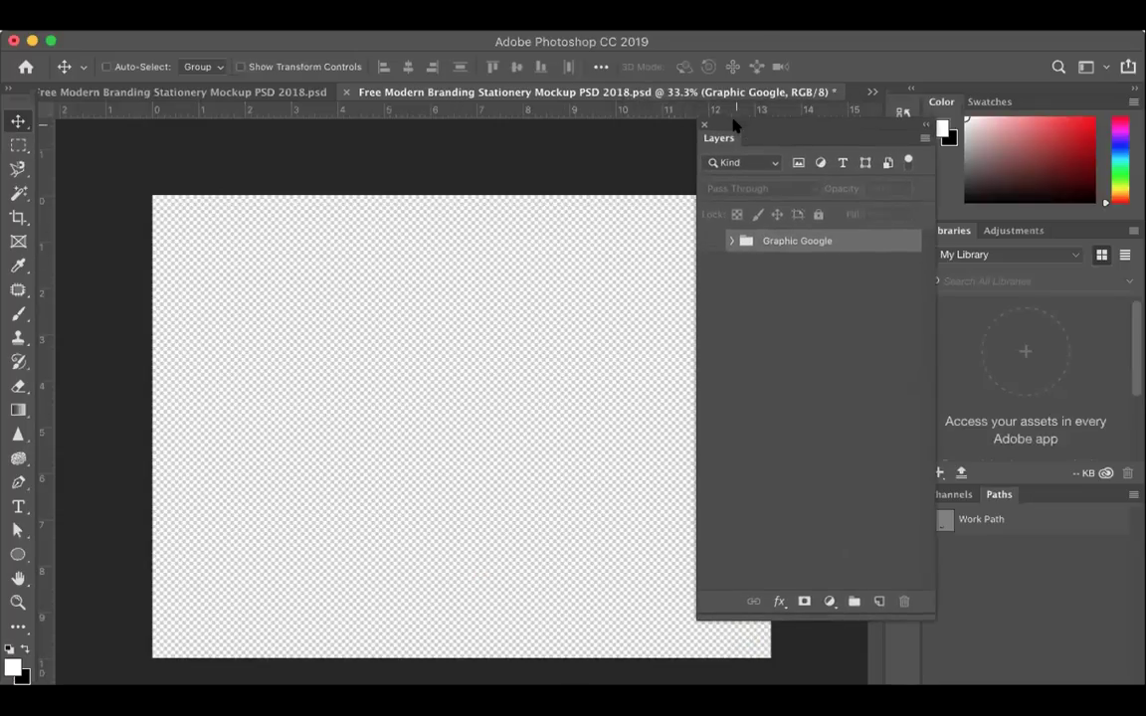
{"action": "left_click", "coordinate": [712, 241]}
{"action": "left_click", "coordinate": [729, 241]}
{"action": "scroll", "coordinate": [782, 370], "scroll_direction": "down", "scroll_amount": 1}
{"action": "scroll", "coordinate": [782, 370], "scroll_direction": "down", "scroll_amount": 2}
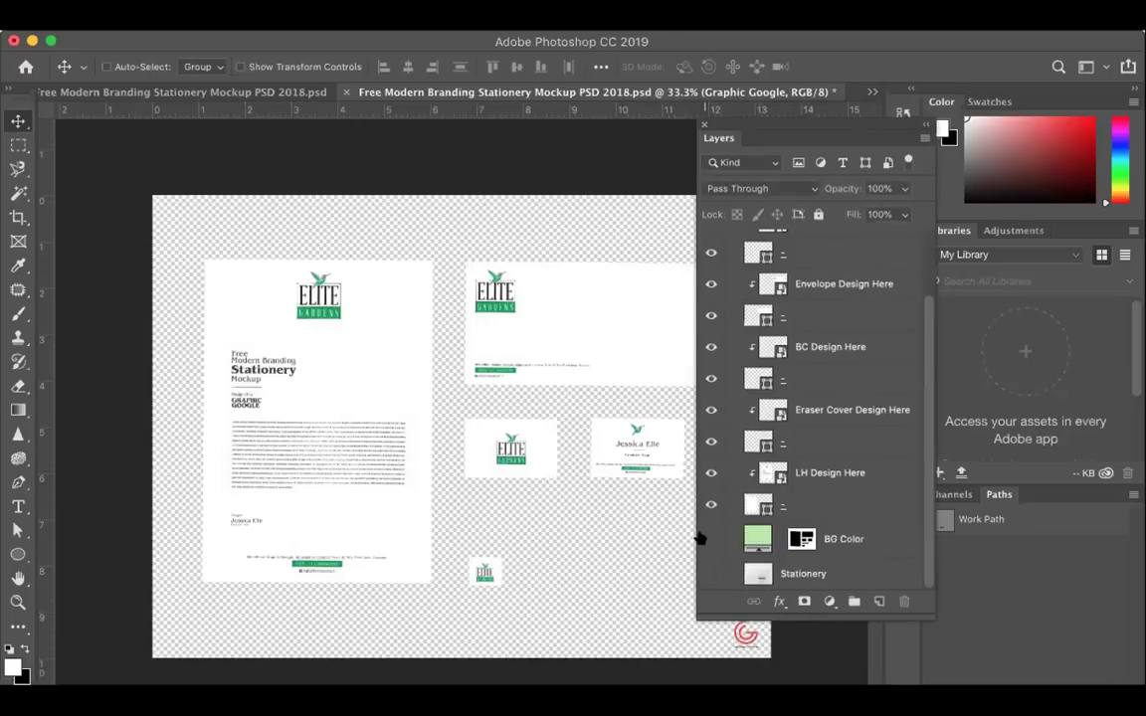
{"action": "left_click", "coordinate": [711, 574]}
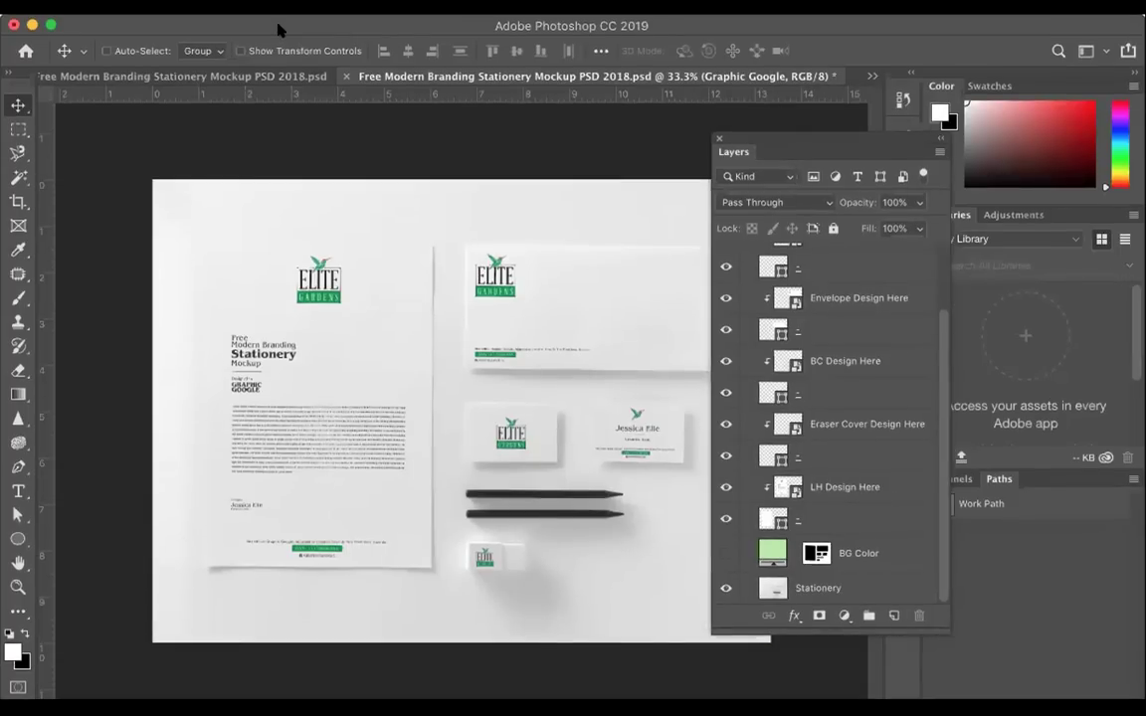
Step: Reposition the Layers panel beside the mockup, and collapse and re-expand the Graphic Google group
{"action": "left_click_drag", "start_coordinate": [796, 155], "coordinate": [901, 148]}
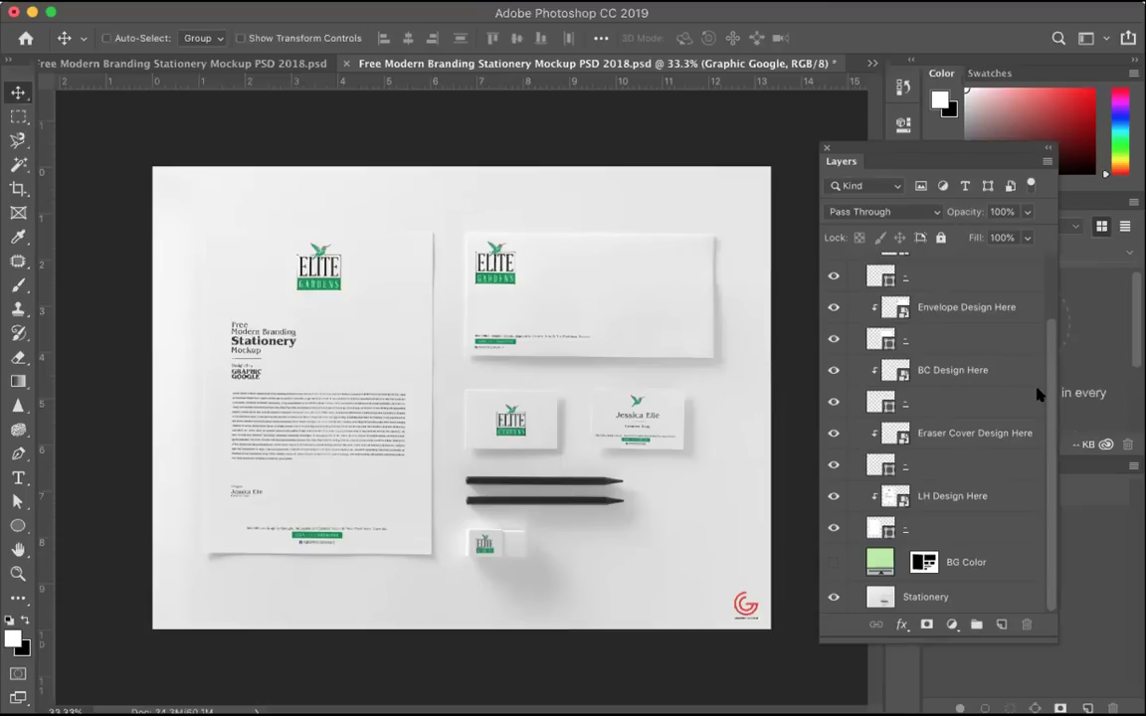
{"action": "left_click_drag", "start_coordinate": [846, 149], "coordinate": [804, 147]}
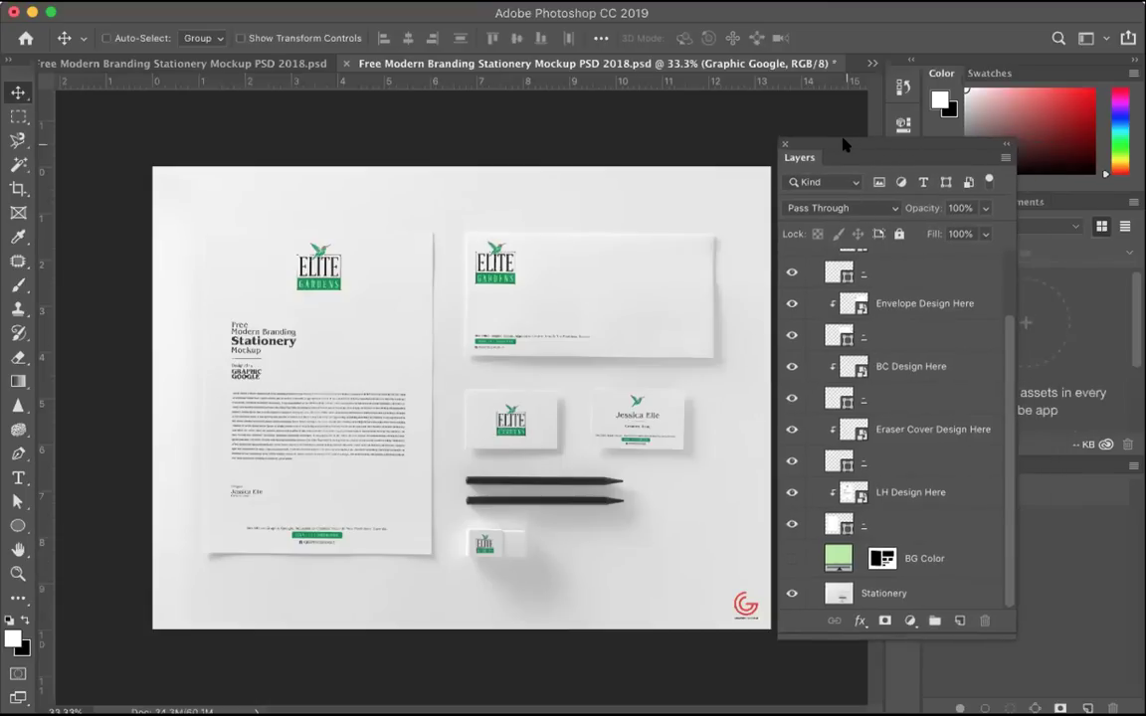
{"action": "scroll", "coordinate": [816, 311], "scroll_direction": "up", "scroll_amount": 3}
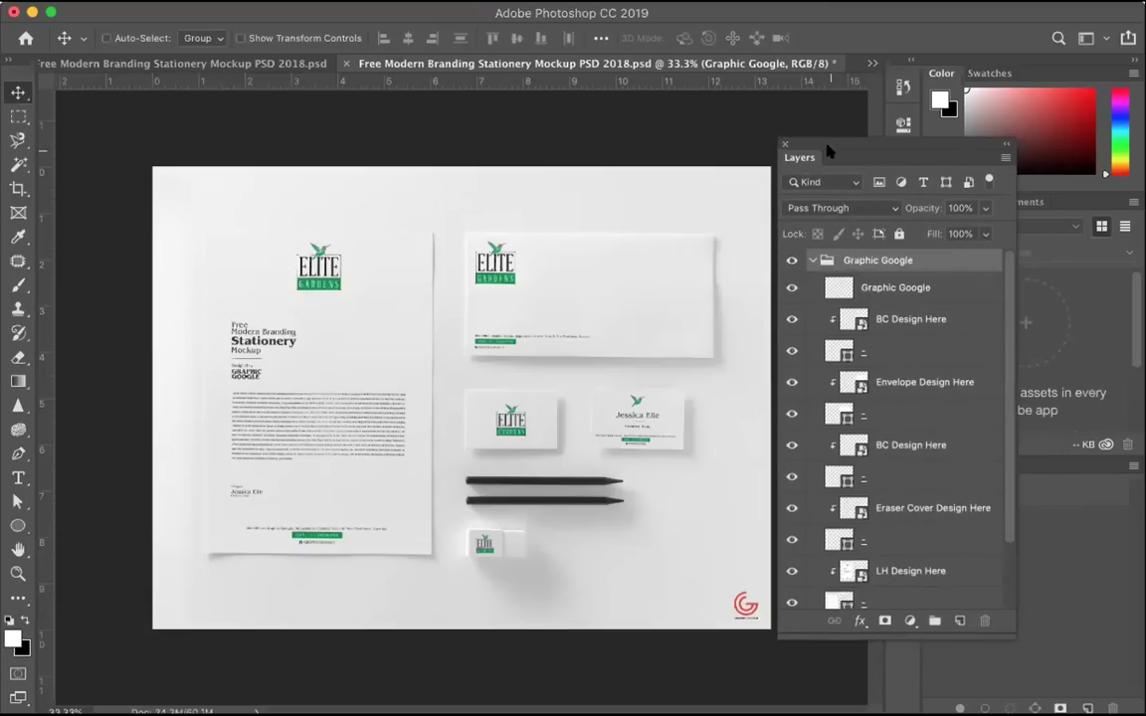
{"action": "left_click_drag", "start_coordinate": [822, 151], "coordinate": [796, 146]}
{"action": "left_click", "coordinate": [785, 256]}
{"action": "left_click", "coordinate": [784, 255]}
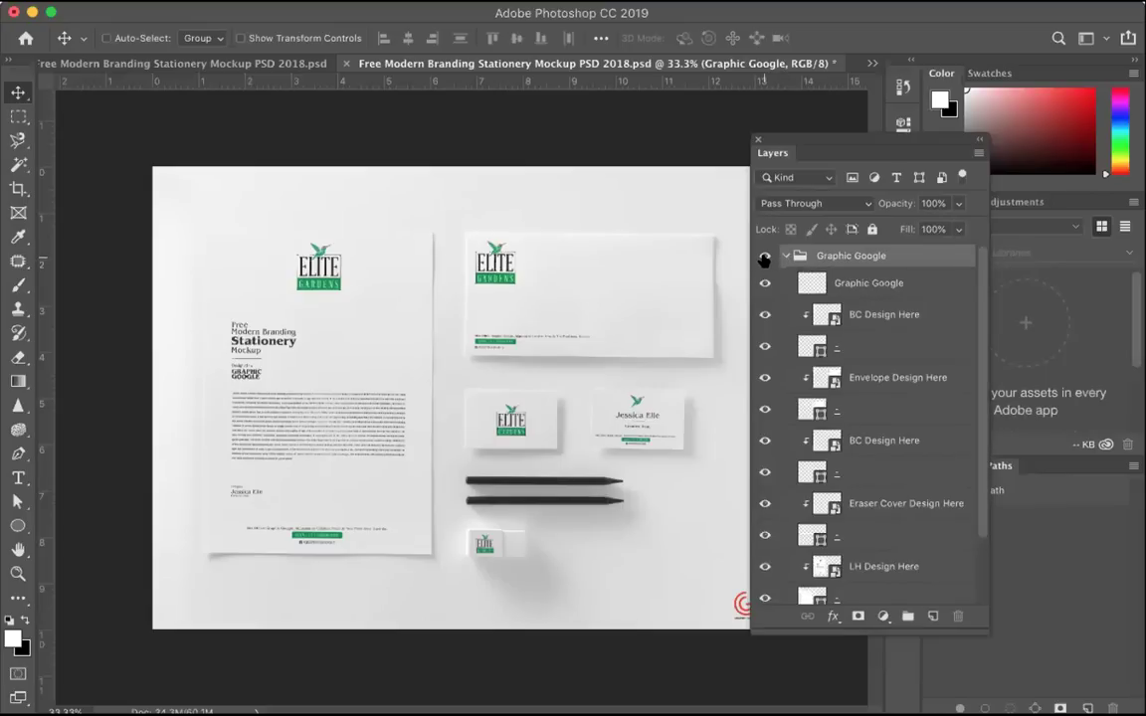
Step: Show the BG Color layer briefly and hide it again
{"action": "scroll", "coordinate": [811, 378], "scroll_direction": "down", "scroll_amount": 4}
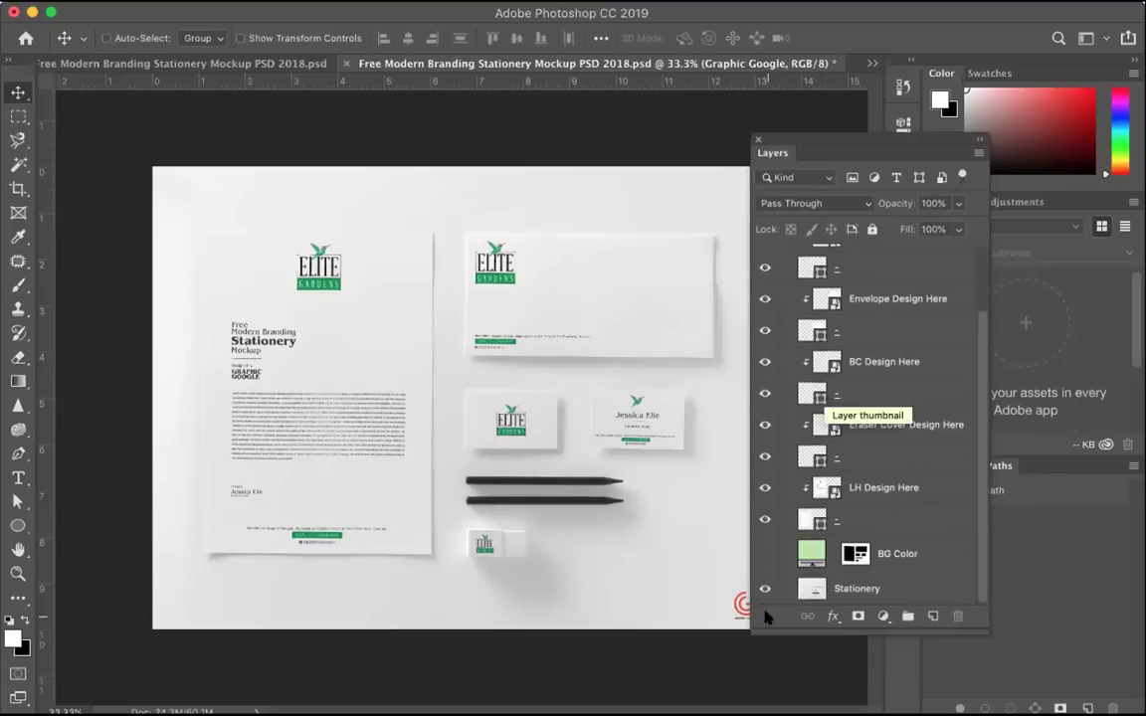
{"action": "left_click", "coordinate": [763, 555]}
{"action": "left_click", "coordinate": [763, 555]}
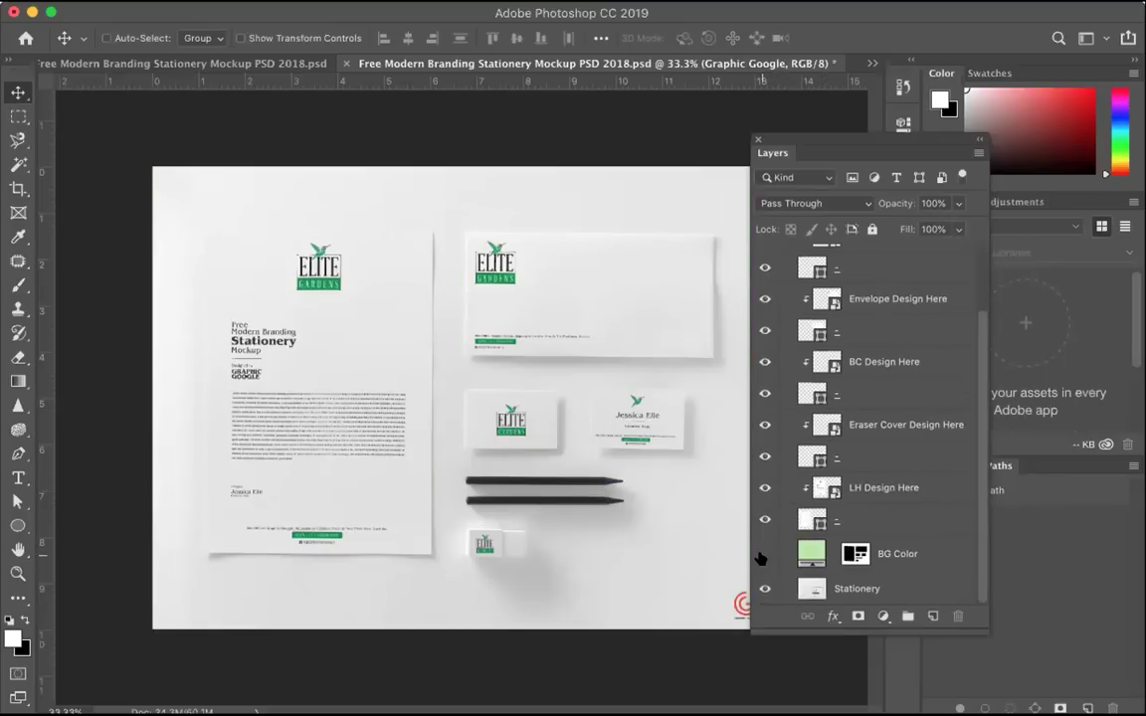
Step: Move the Layers panel higher and lengthen it to fit every layer from Graphic Google to Stationery
{"action": "scroll", "coordinate": [760, 557], "scroll_direction": "up", "scroll_amount": 5}
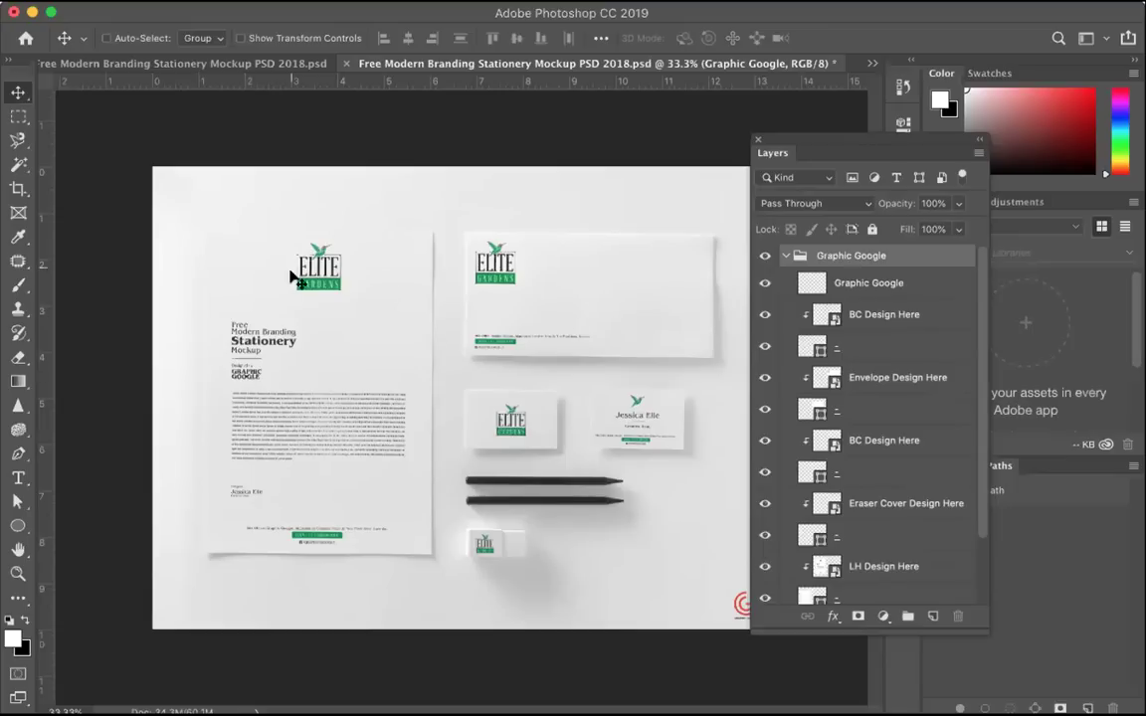
{"action": "left_click_drag", "start_coordinate": [850, 144], "coordinate": [822, 117]}
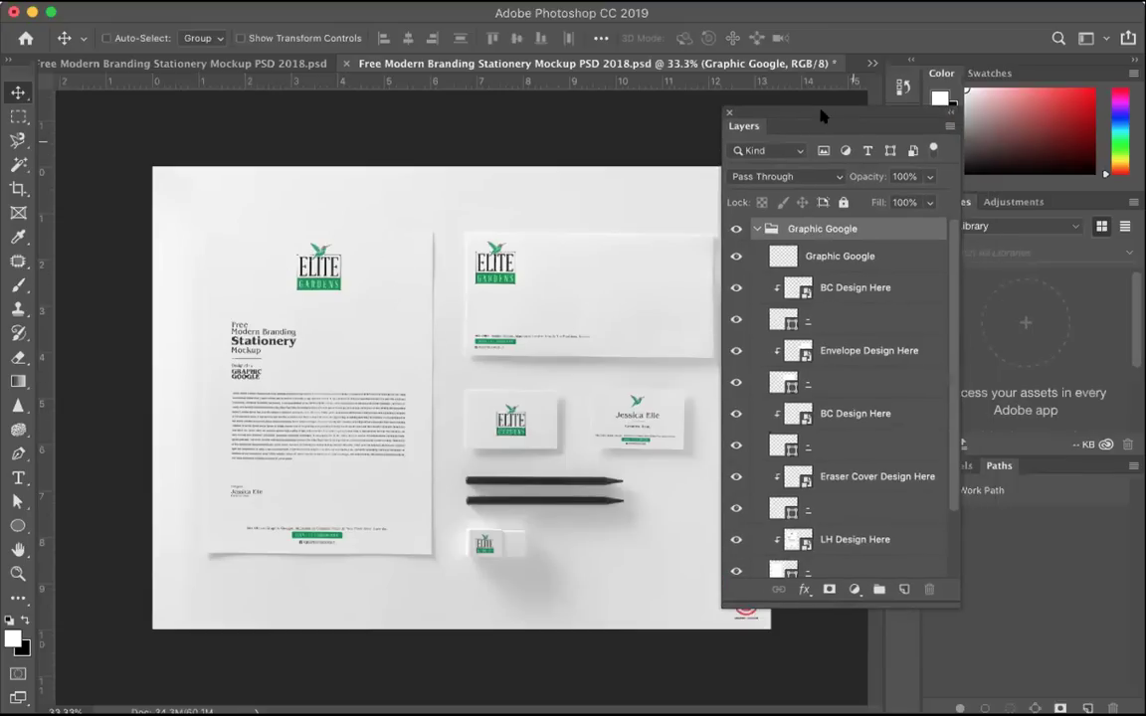
{"action": "left_click_drag", "start_coordinate": [955, 588], "coordinate": [957, 705]}
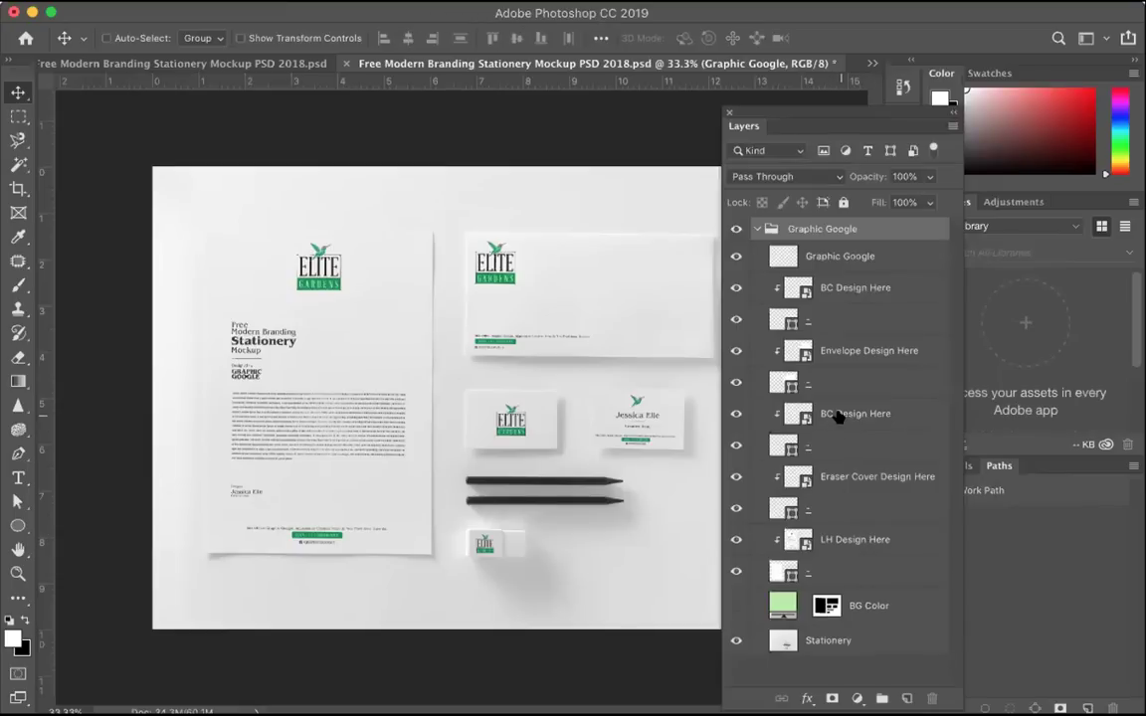
Step: Toggle the LH Design Here layer's visibility off and on to check which part of the mockup it controls
{"action": "left_click", "coordinate": [734, 540]}
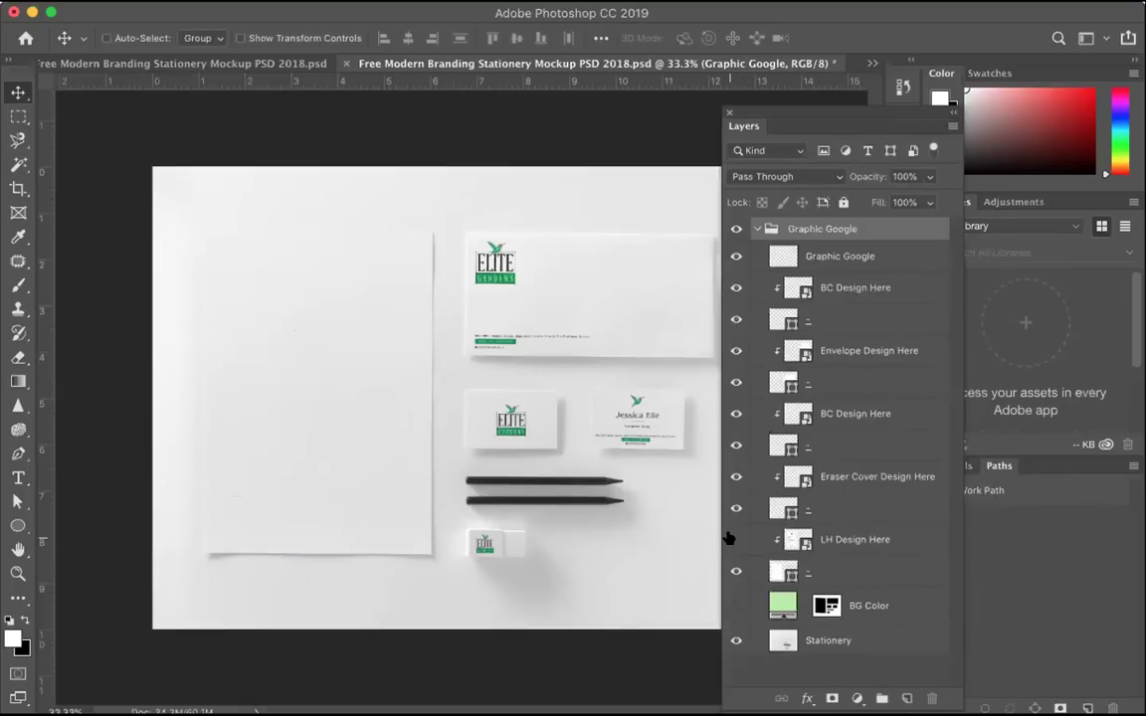
{"action": "left_click", "coordinate": [733, 539]}
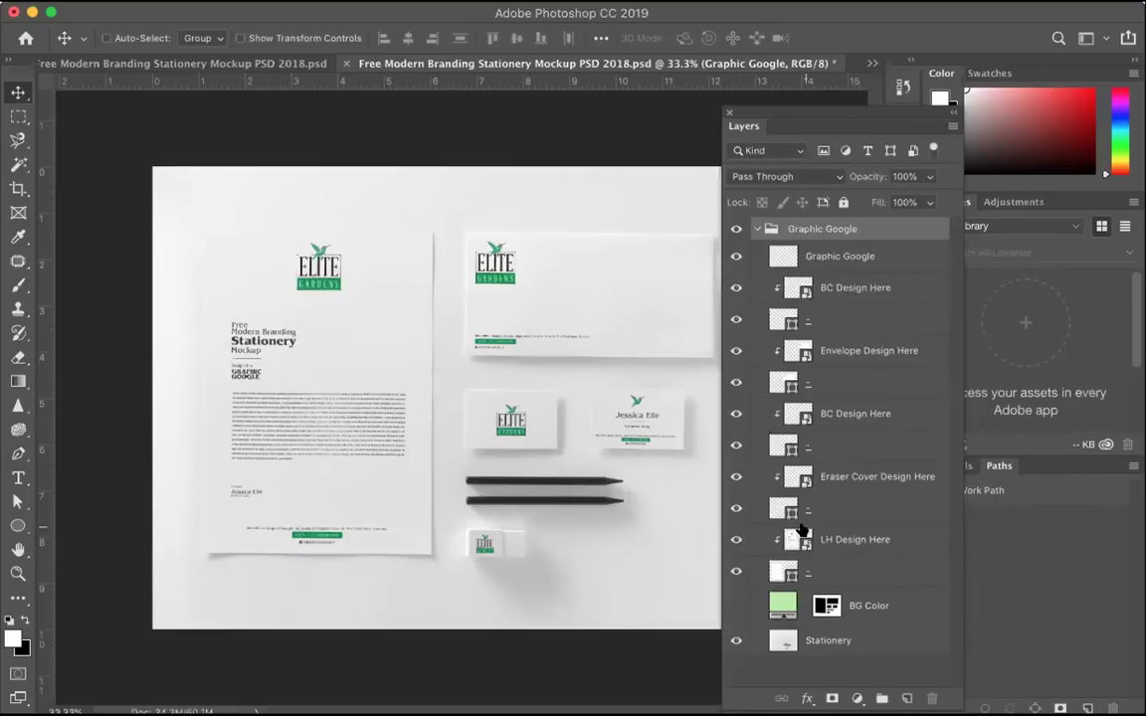
{"action": "left_click", "coordinate": [727, 538]}
{"action": "left_click", "coordinate": [733, 540]}
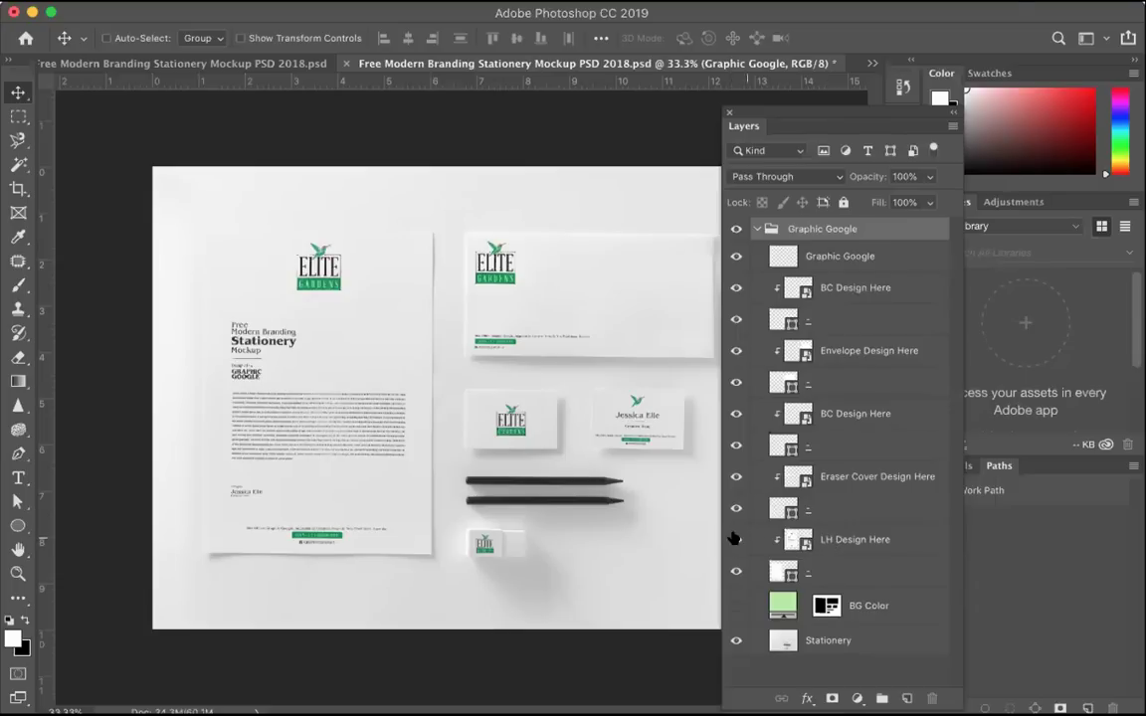
Step: Open the contents of the LH Design Here smart object for editing
{"action": "double_click", "coordinate": [847, 539]}
{"action": "left_click", "coordinate": [799, 539]}
{"action": "double_click", "coordinate": [799, 540]}
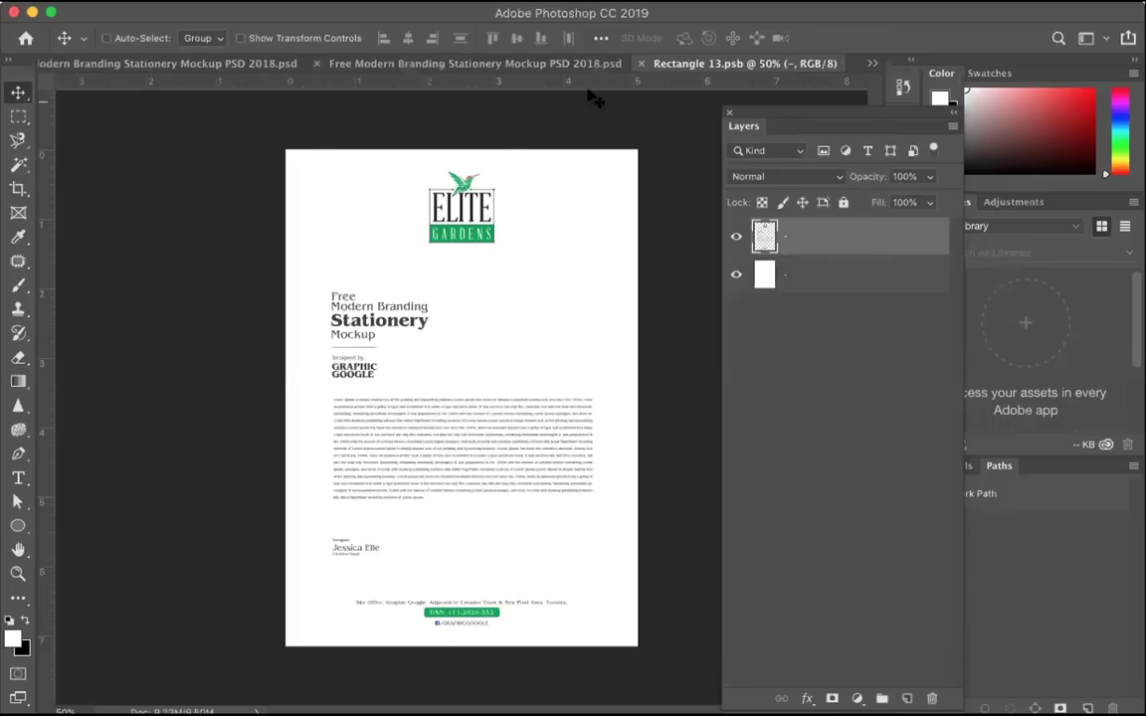
Step: Toggle the placeholder letterhead artwork's visibility to identify it, and delete that layer, keeping the white background layer
{"action": "left_click", "coordinate": [736, 236]}
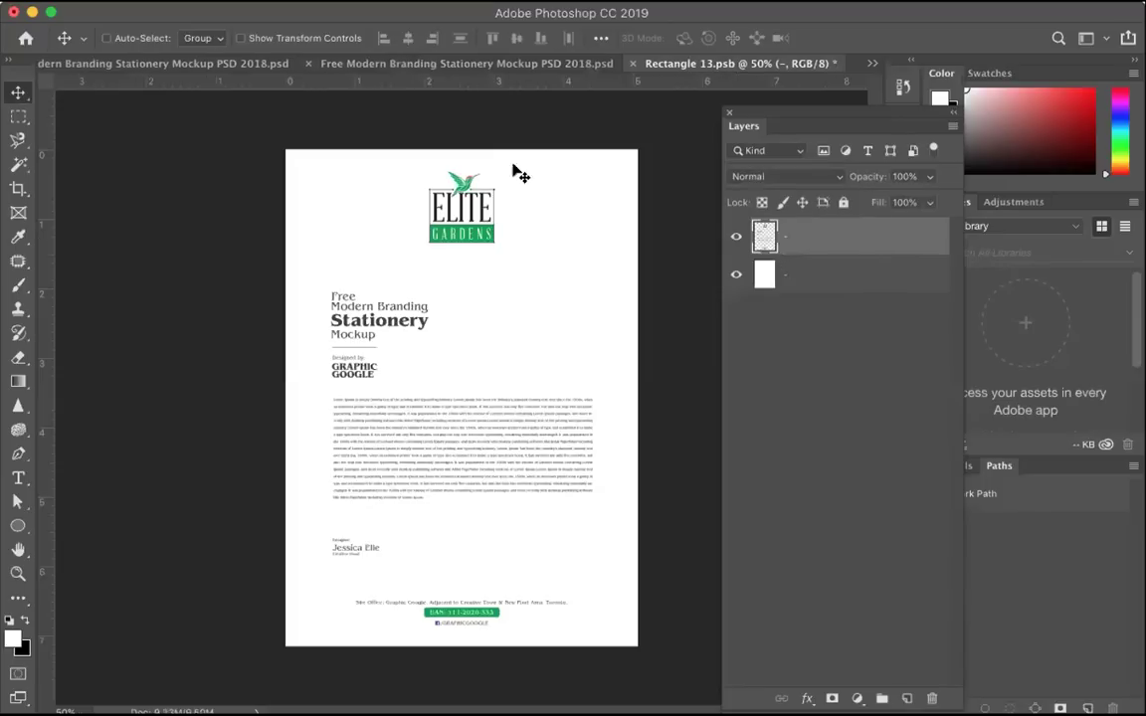
{"action": "left_click", "coordinate": [735, 235]}
{"action": "left_click", "coordinate": [735, 235]}
{"action": "left_click", "coordinate": [735, 236]}
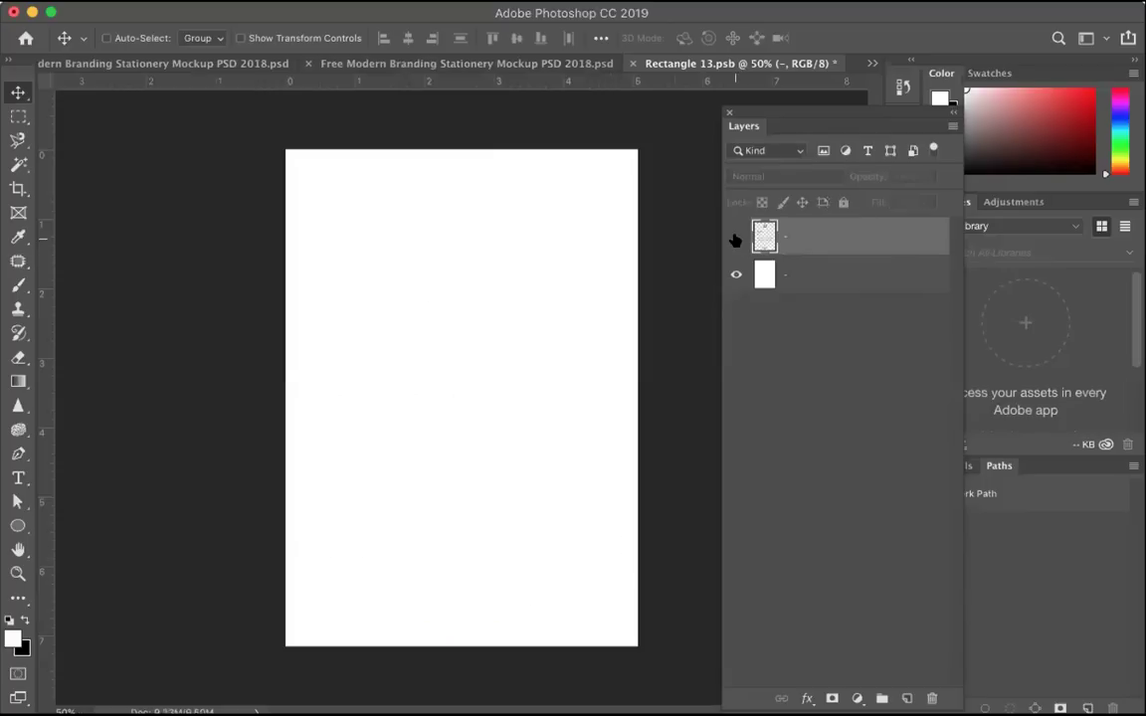
{"action": "left_click", "coordinate": [735, 237]}
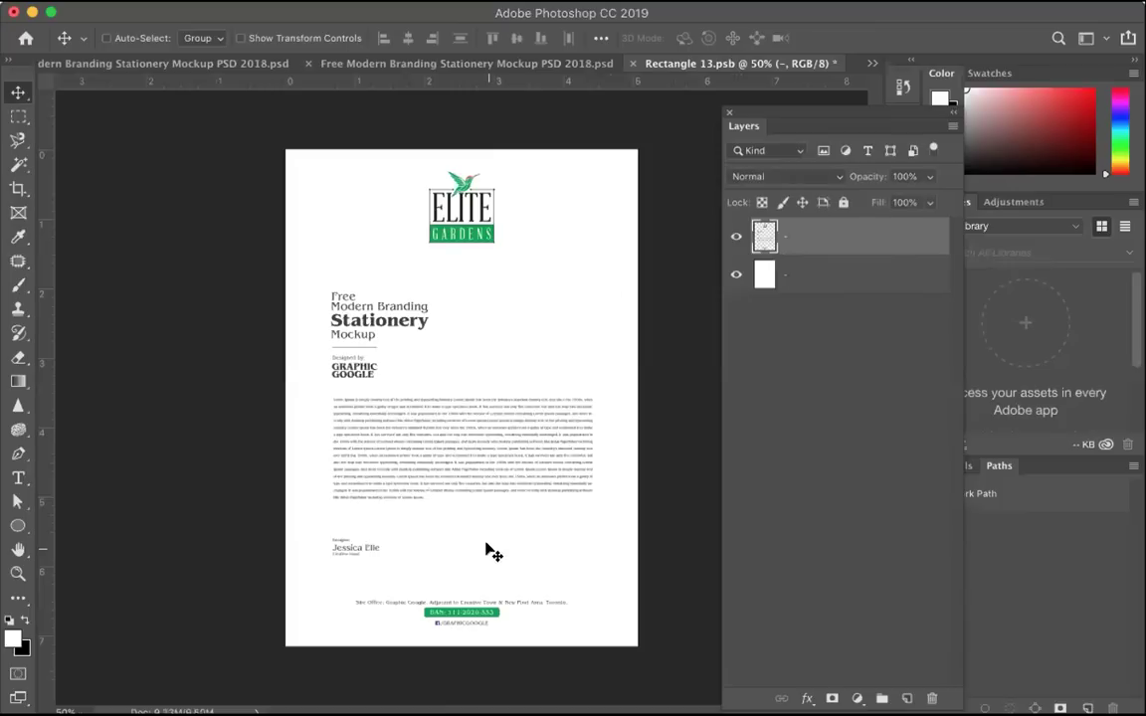
{"action": "key", "text": "BackSpace"}
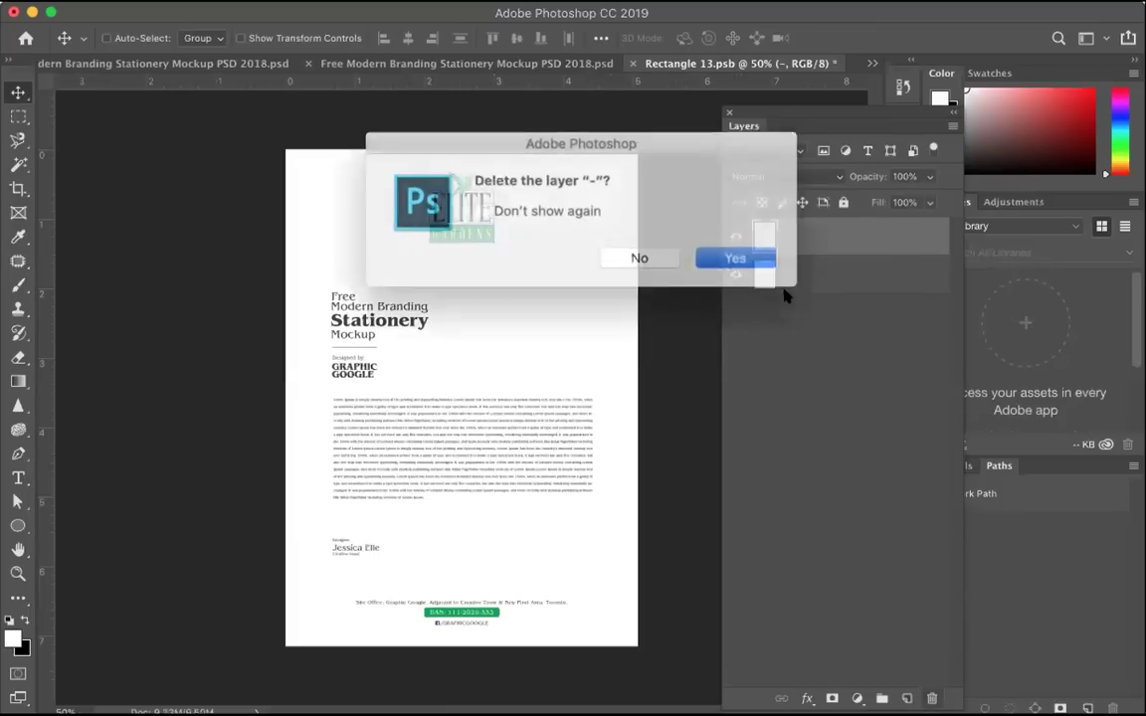
{"action": "key", "text": "Return"}
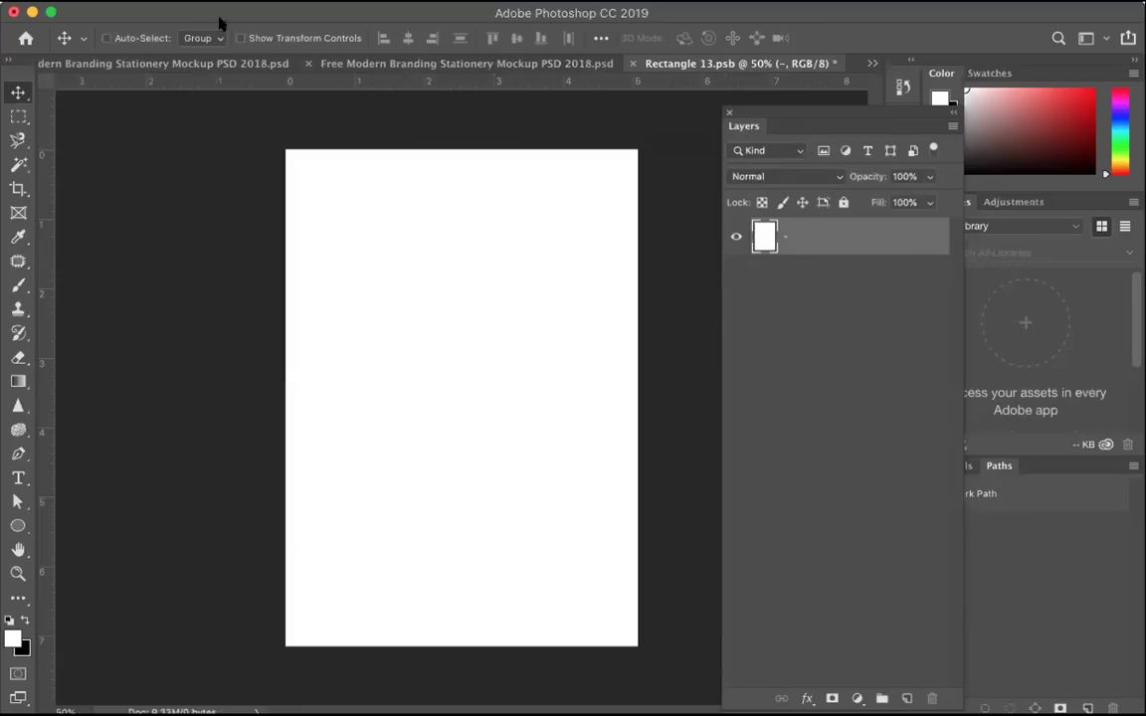
Step: Place the DES242 letterhead PDF from the Desktop as a linked file, using page 1 cropped to Bounding Box
{"action": "left_click", "coordinate": [149, 0]}
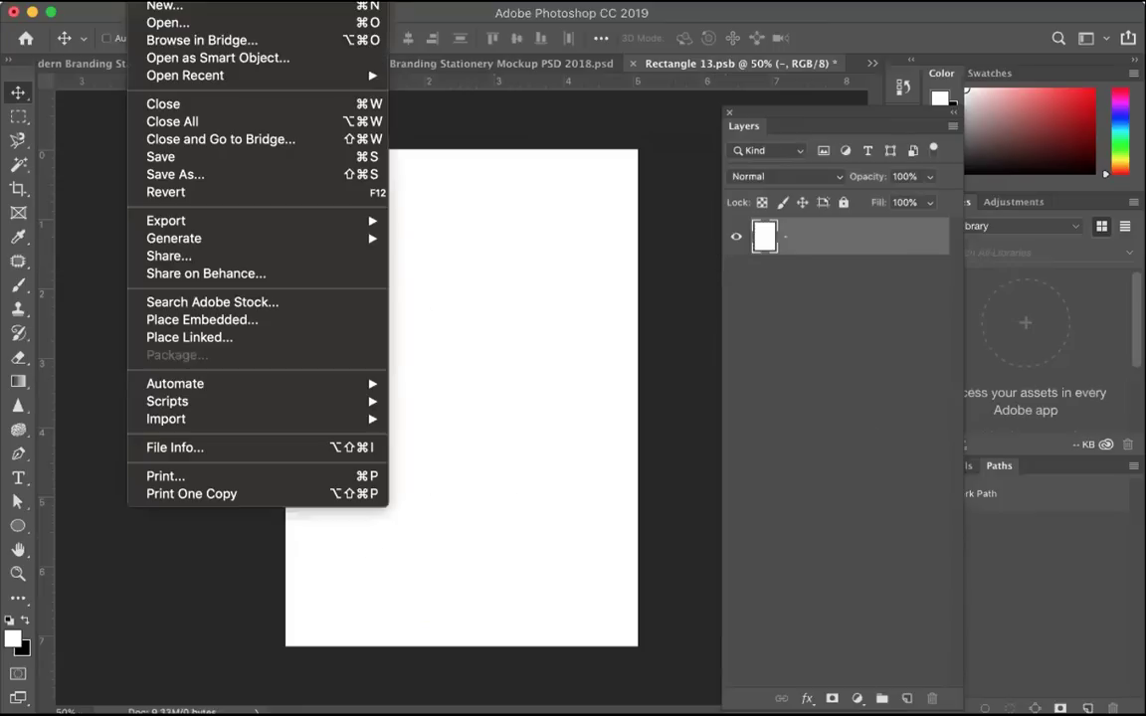
{"action": "left_click", "coordinate": [185, 338]}
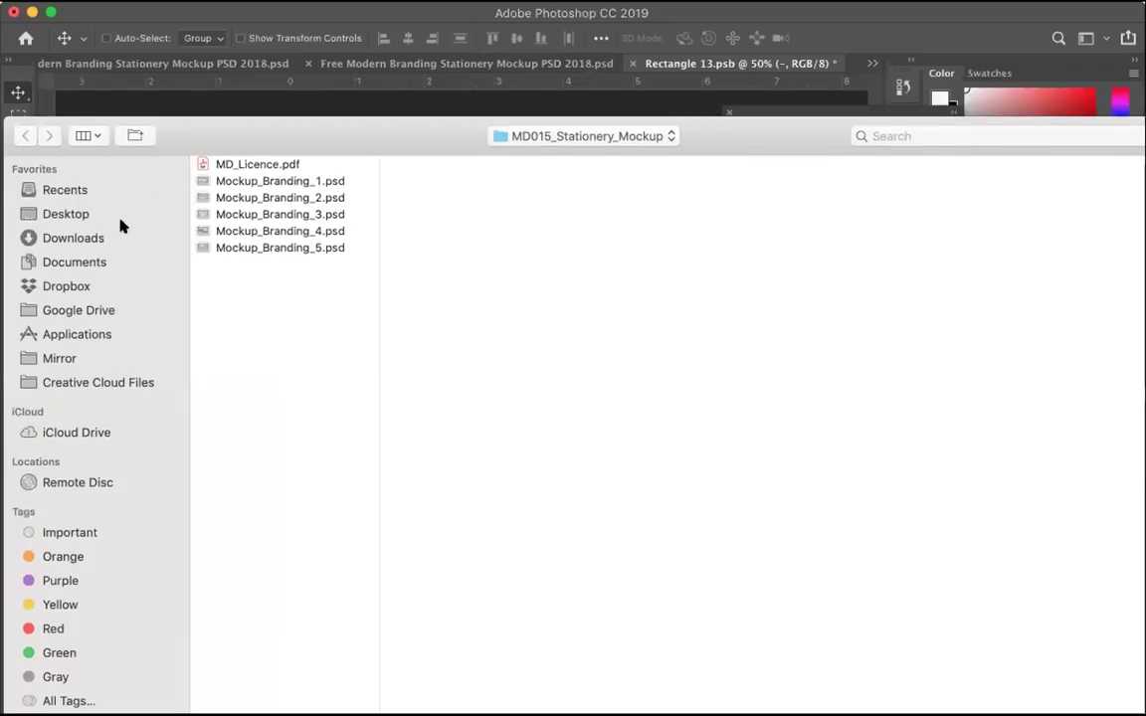
{"action": "left_click", "coordinate": [91, 216]}
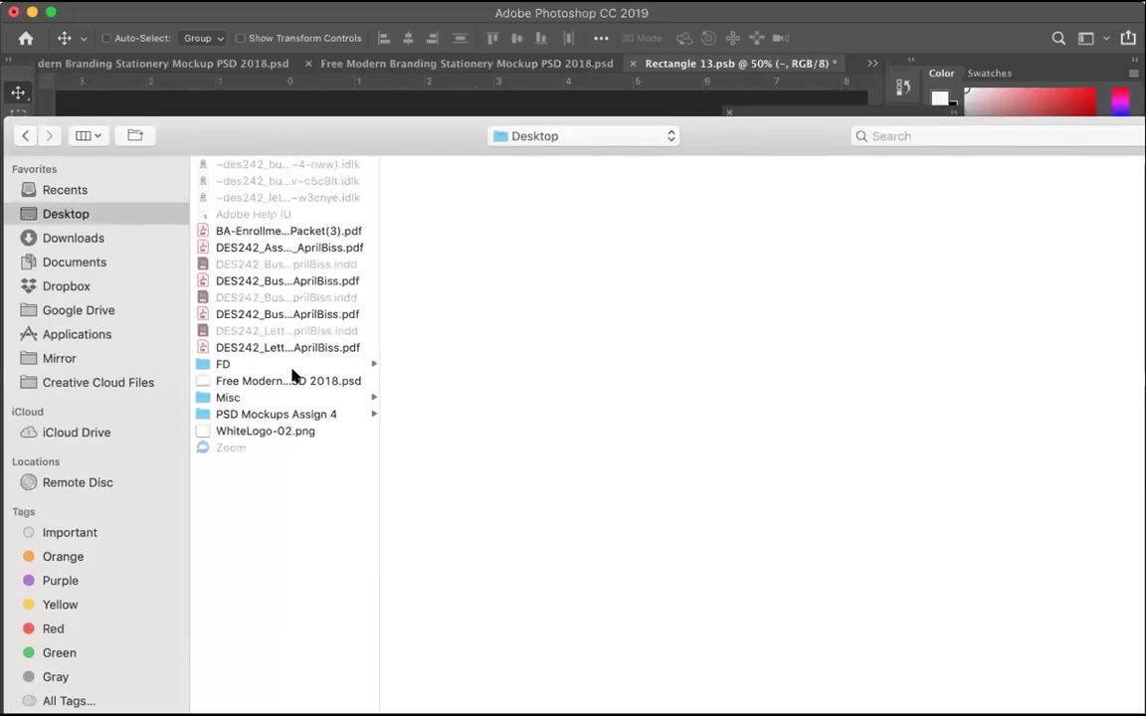
{"action": "left_click", "coordinate": [282, 414]}
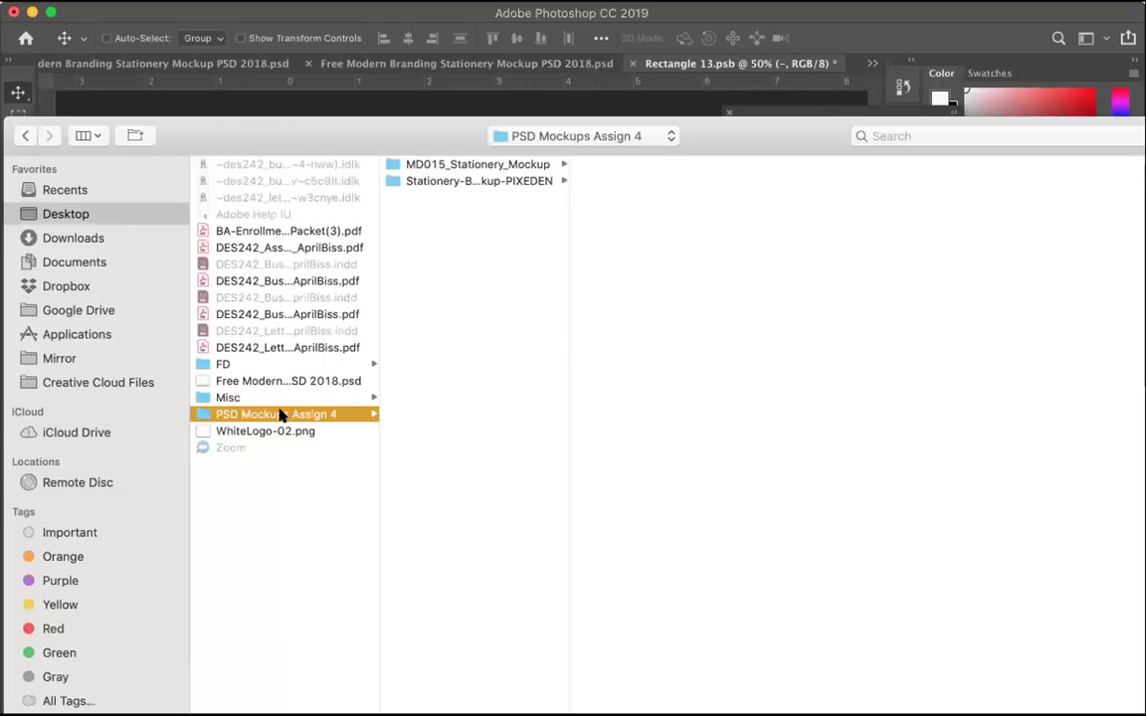
{"action": "left_click", "coordinate": [272, 349]}
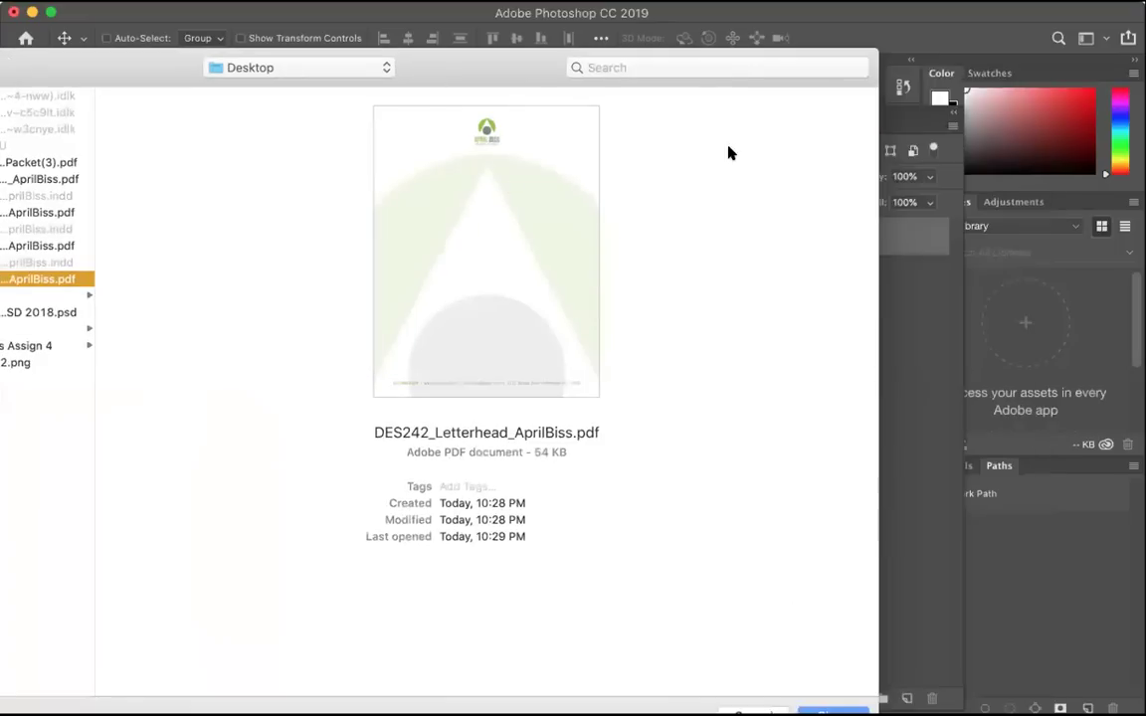
{"action": "left_click_drag", "start_coordinate": [522, 84], "coordinate": [506, 26]}
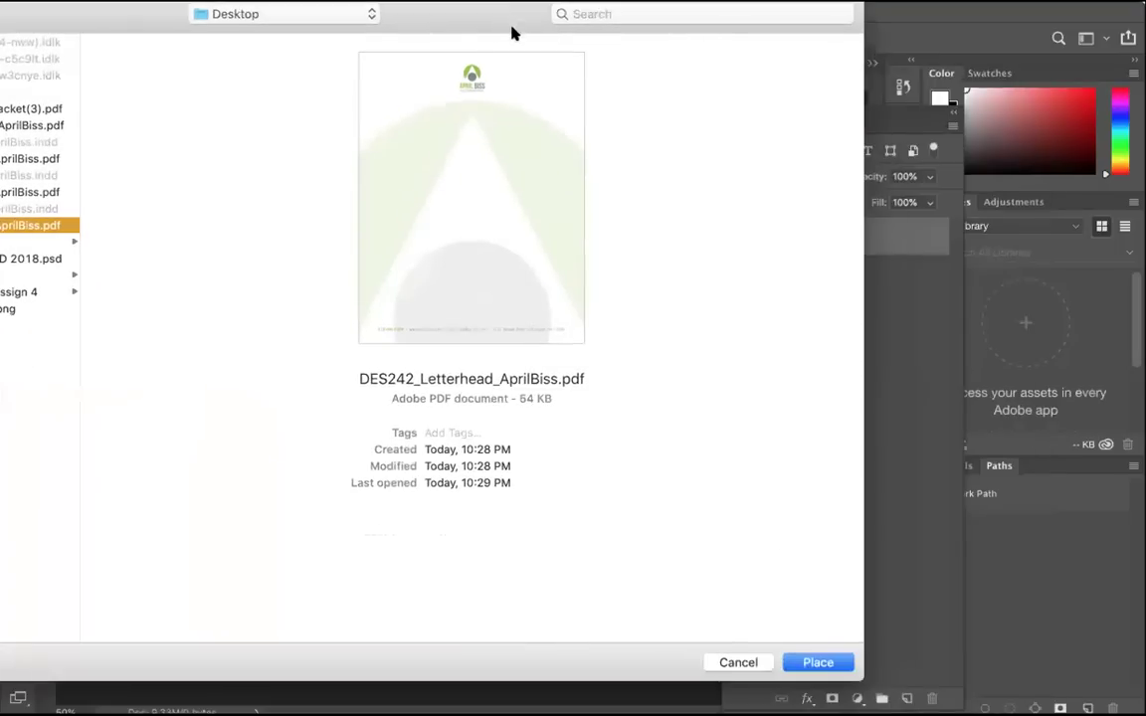
{"action": "left_click", "coordinate": [817, 663]}
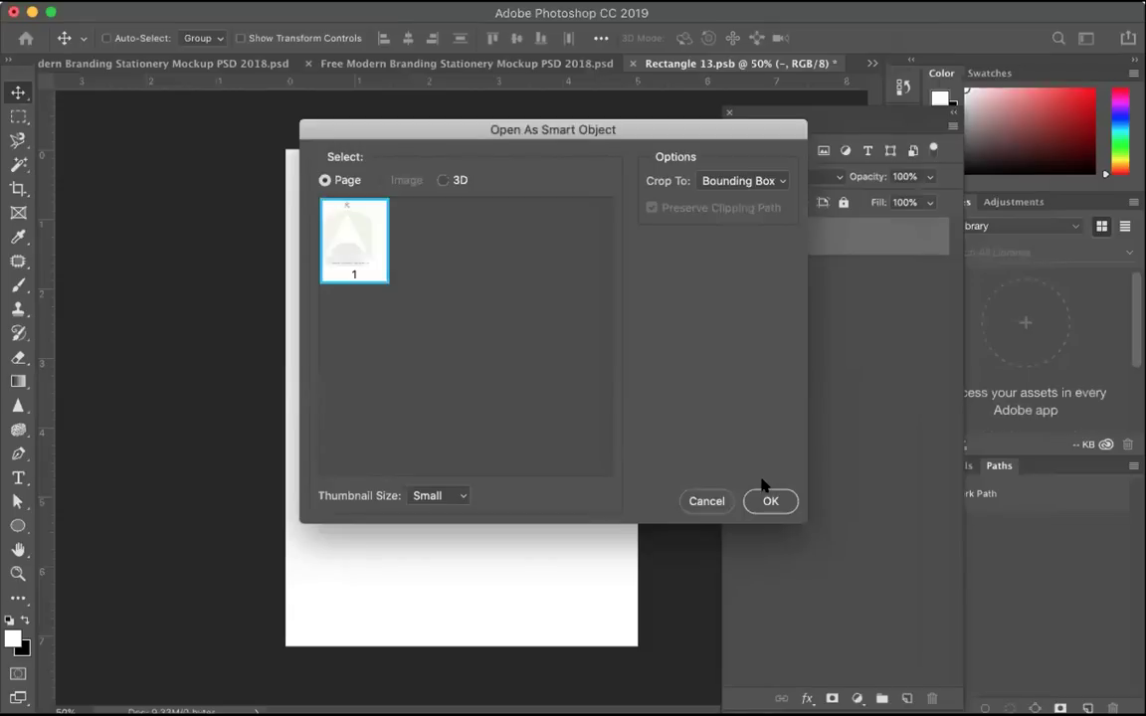
{"action": "left_click", "coordinate": [770, 502]}
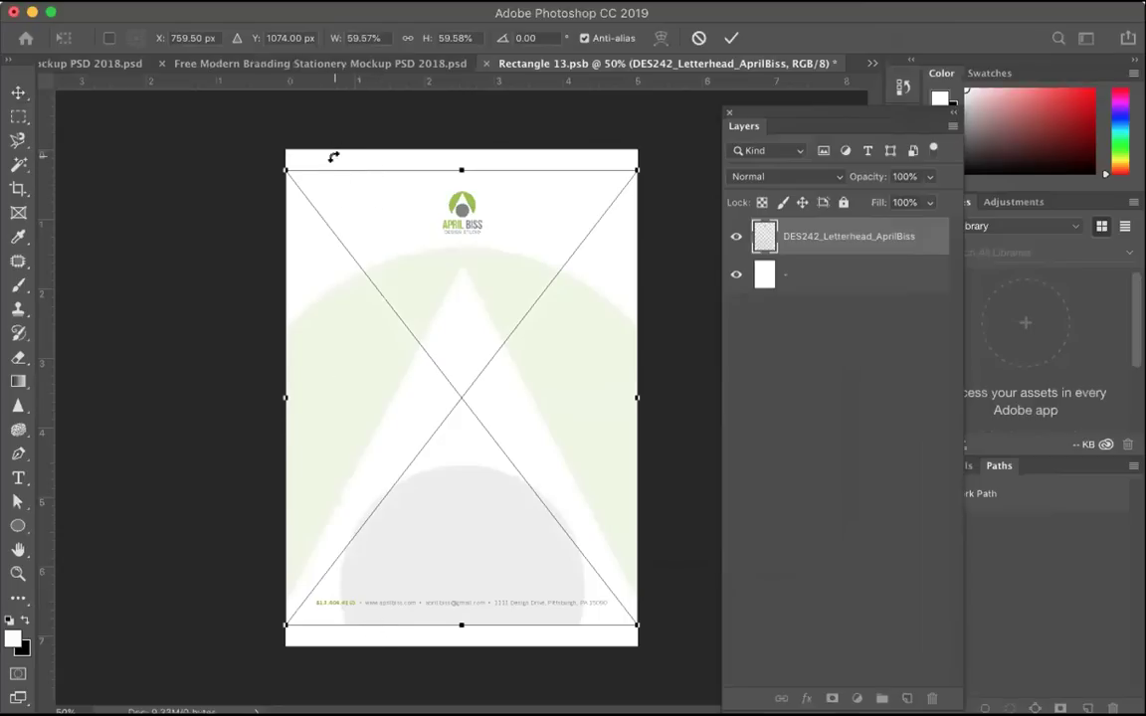
Step: Align the placed letterhead with the canvas's upper edge and commit the placement
{"action": "left_click_drag", "start_coordinate": [442, 288], "coordinate": [442, 265]}
{"action": "left_click", "coordinate": [209, 4]}
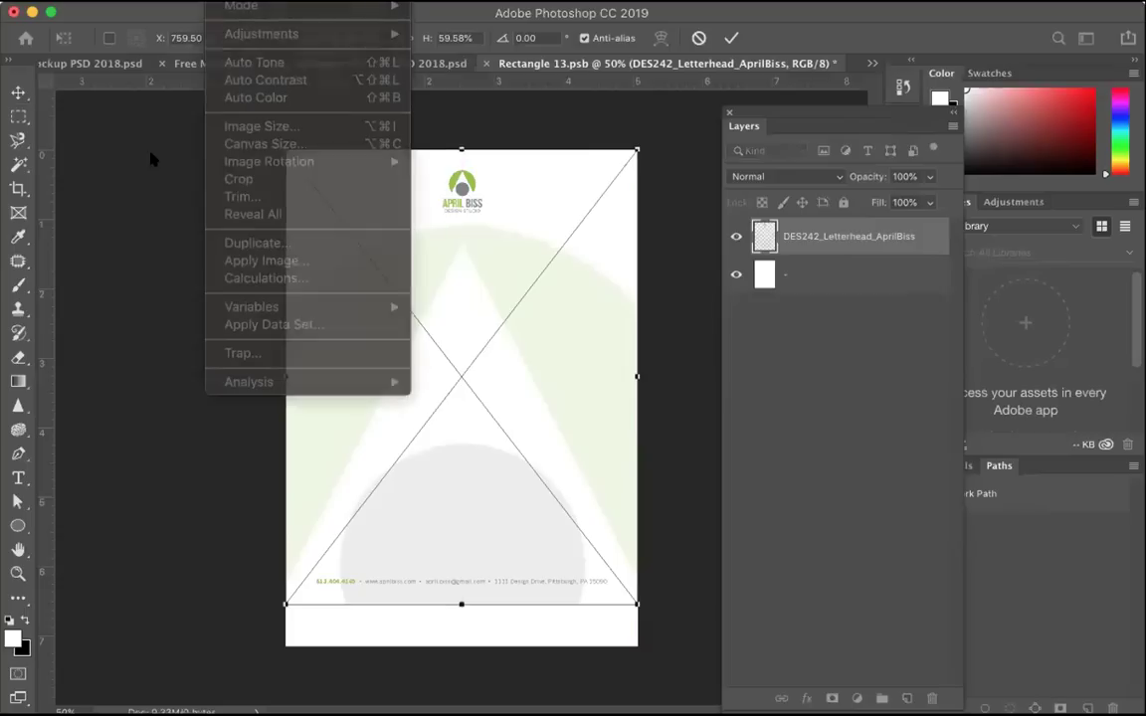
{"action": "key", "text": "Return"}
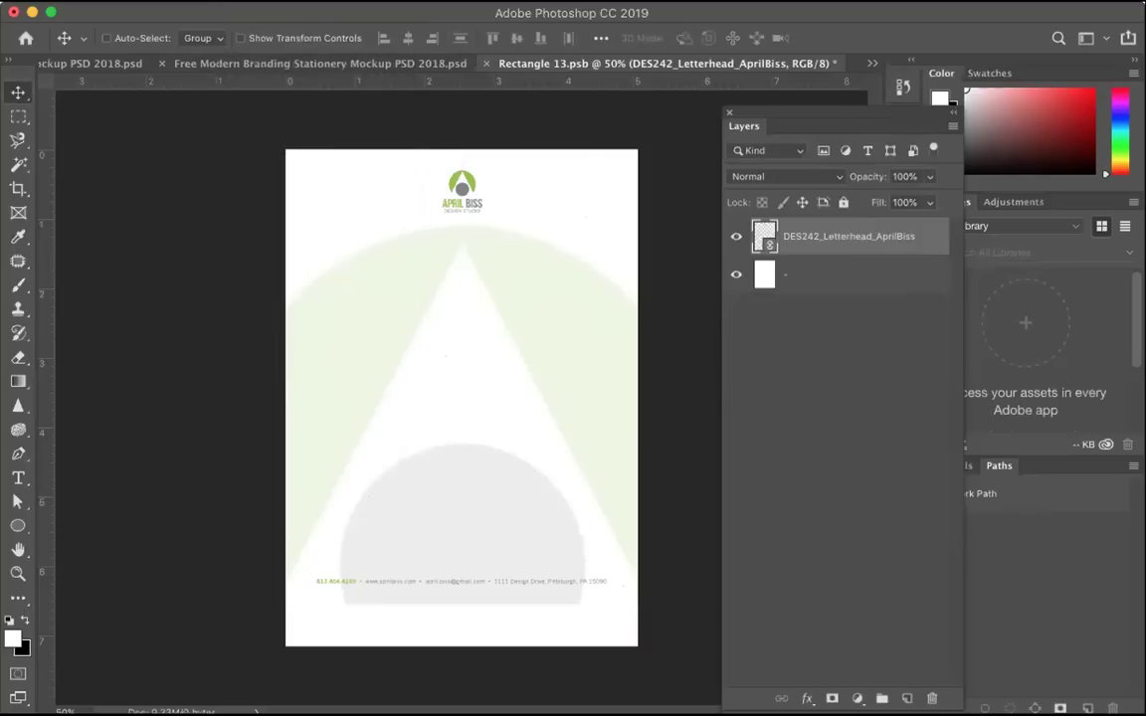
Step: Check the letterhead document's dimensions in Canvas Size without changing them
{"action": "left_click", "coordinate": [209, 4]}
{"action": "left_click", "coordinate": [255, 143]}
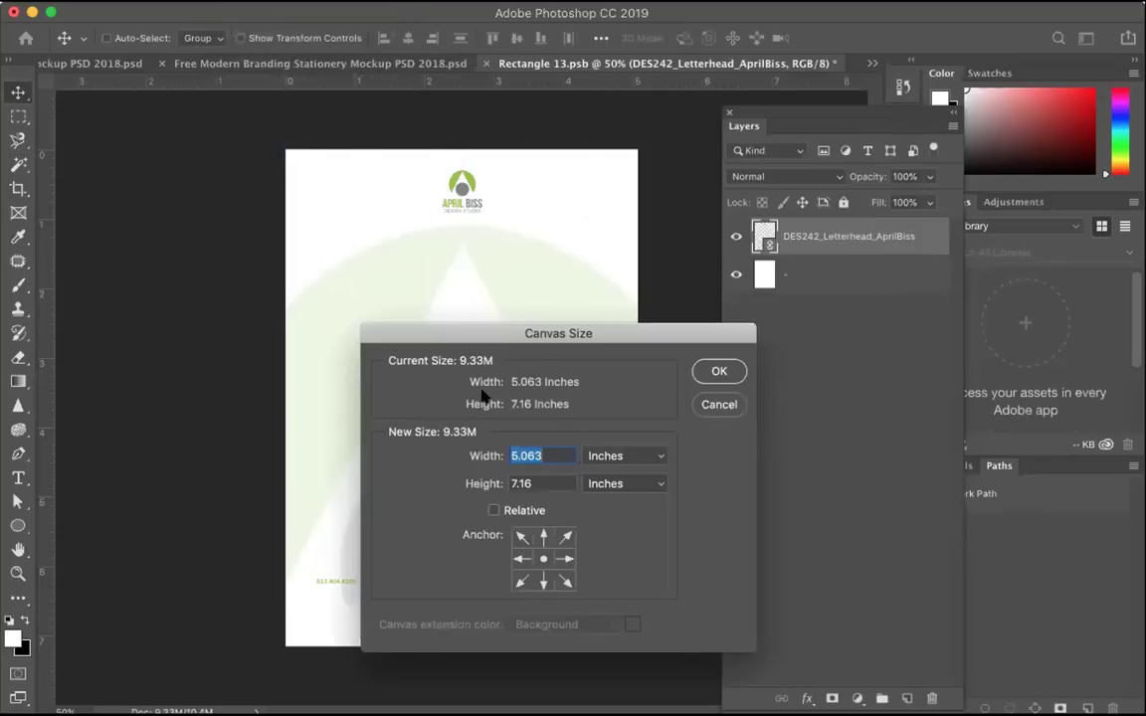
{"action": "left_click", "coordinate": [716, 403]}
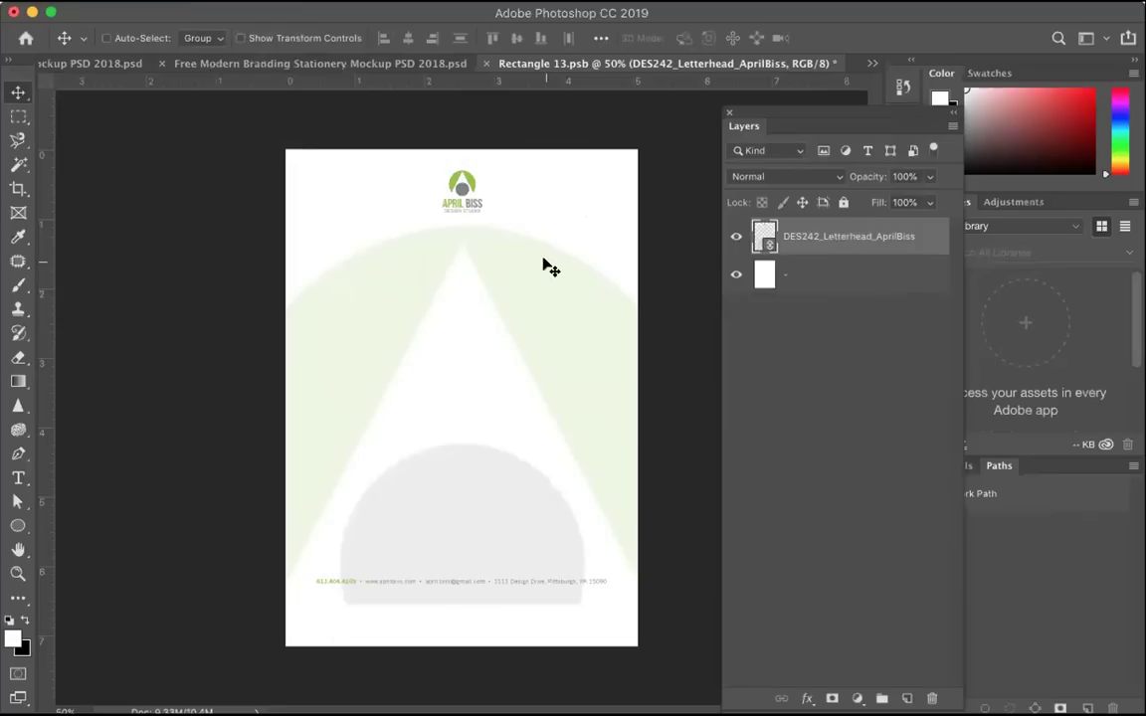
Step: Try different vertical positions for the letterhead, moving it down to the canvas's lower edge and partway back up
{"action": "left_click_drag", "start_coordinate": [543, 264], "coordinate": [544, 298]}
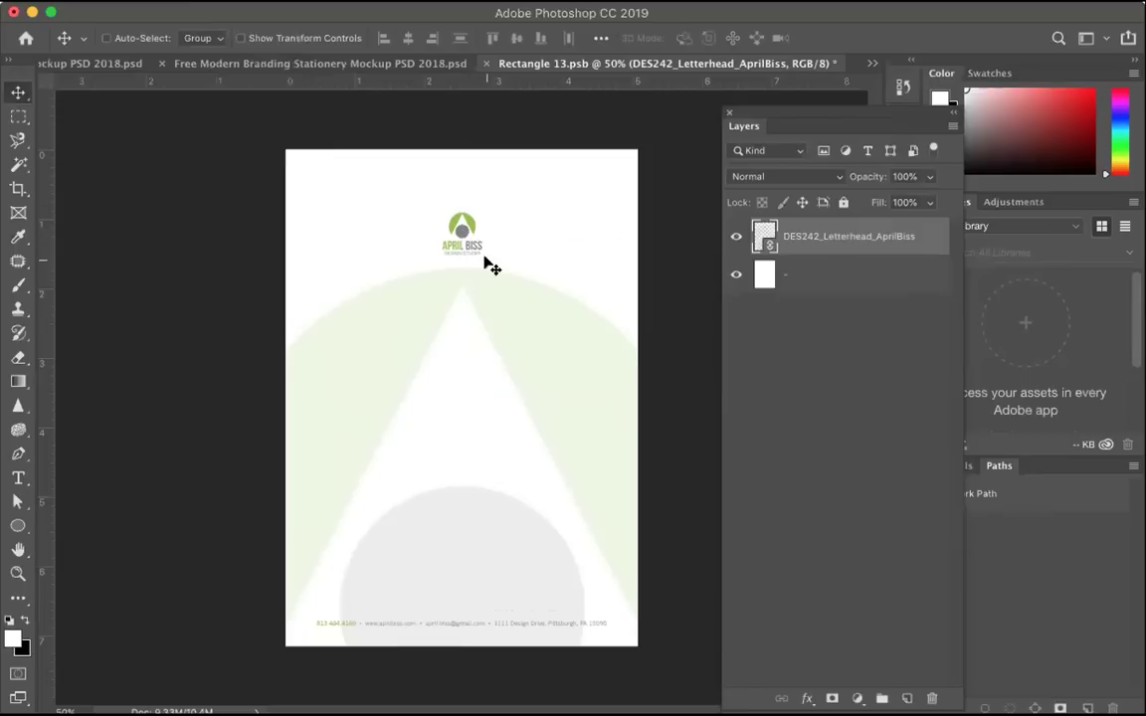
{"action": "key", "text": "Up"}
{"action": "key", "text": "Up"}
{"action": "key", "text": "Up"}
{"action": "key", "text": "Up"}
{"action": "key", "text": "Up"}
{"action": "key", "text": "Up"}
{"action": "key", "text": "Up"}
{"action": "key", "text": "Up"}
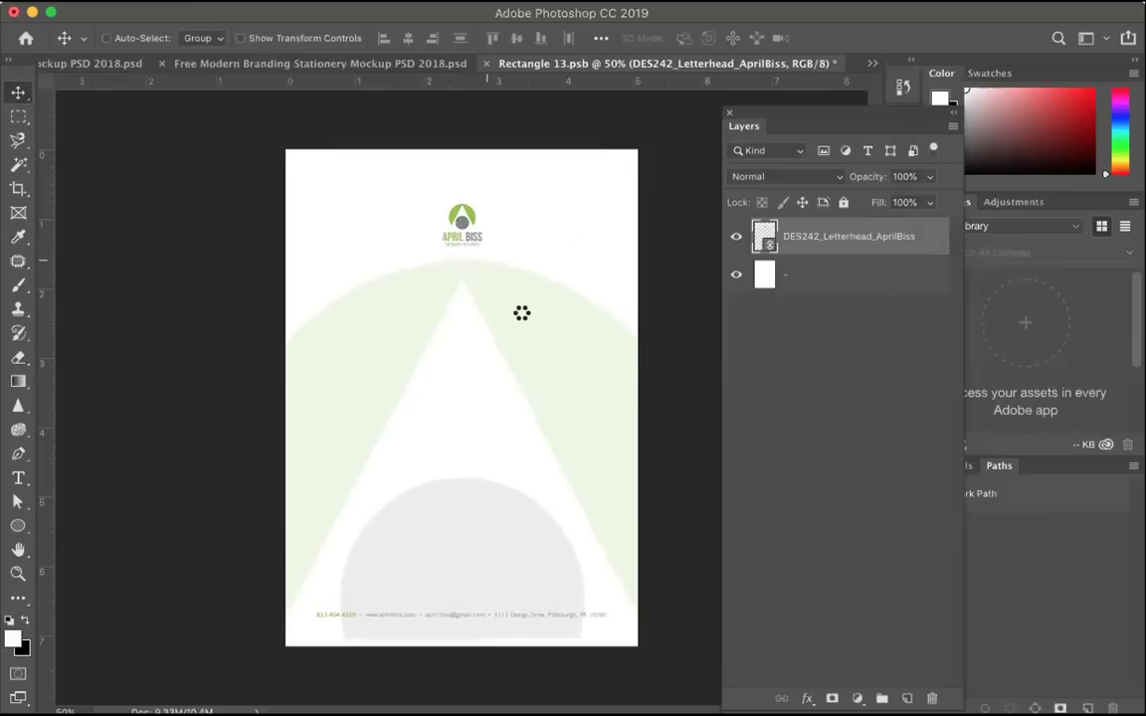
{"action": "left_click_drag", "start_coordinate": [524, 317], "coordinate": [525, 292]}
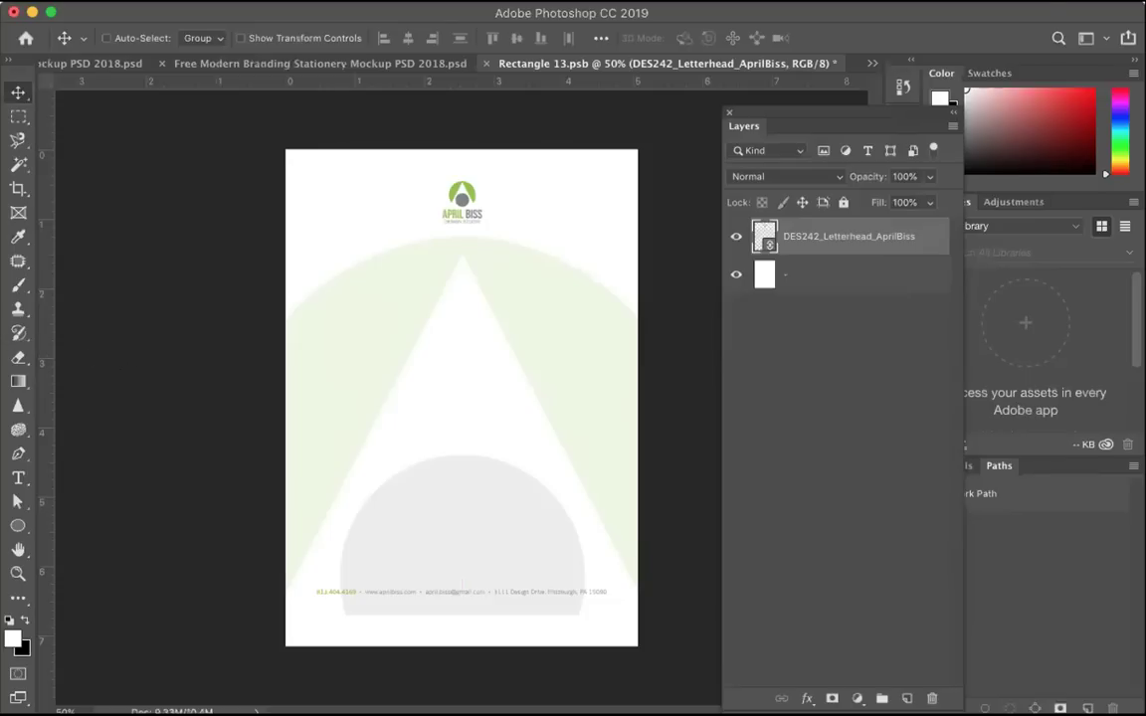
{"action": "key", "text": "F7"}
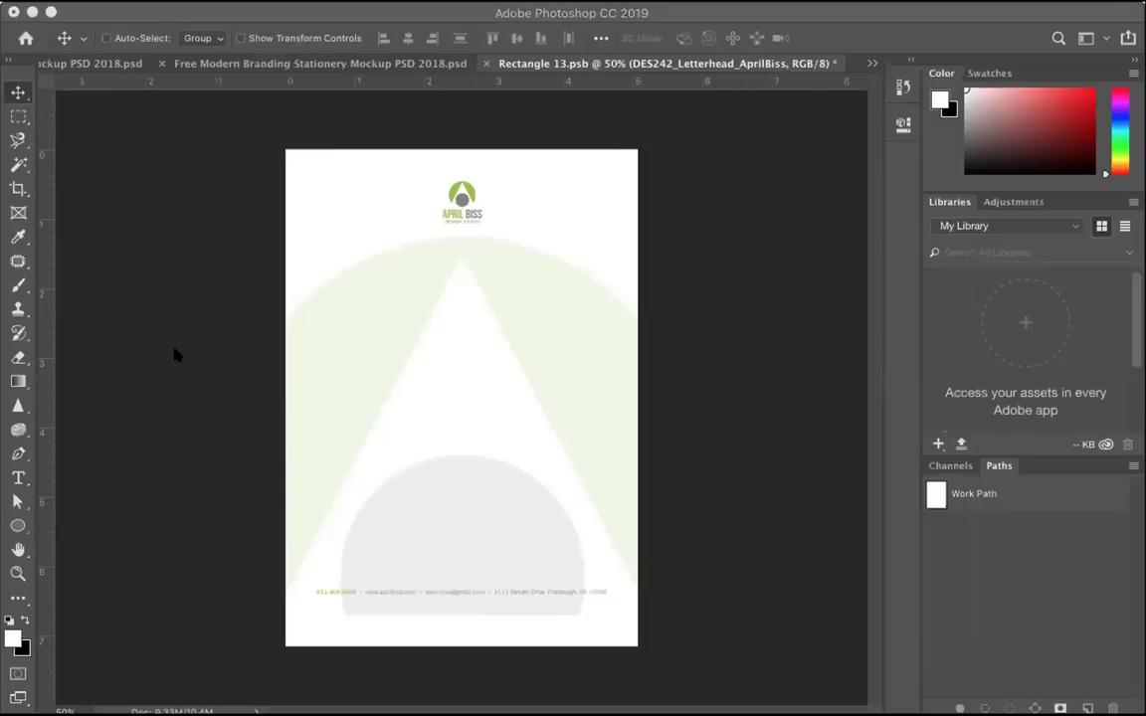
{"action": "key", "text": "F7"}
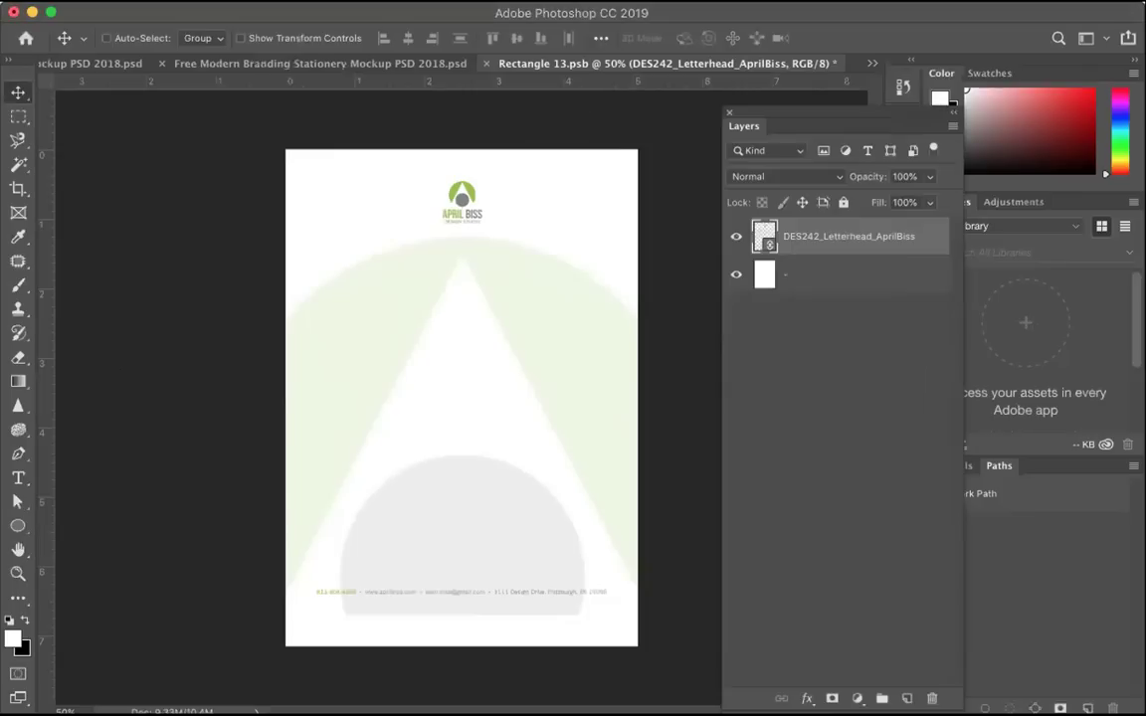
Step: Move the letterhead down flush with the canvas's lower edge and save the smart object document
{"action": "left_click_drag", "start_coordinate": [540, 581], "coordinate": [539, 612]}
{"action": "left_click_drag", "start_coordinate": [480, 532], "coordinate": [474, 529]}
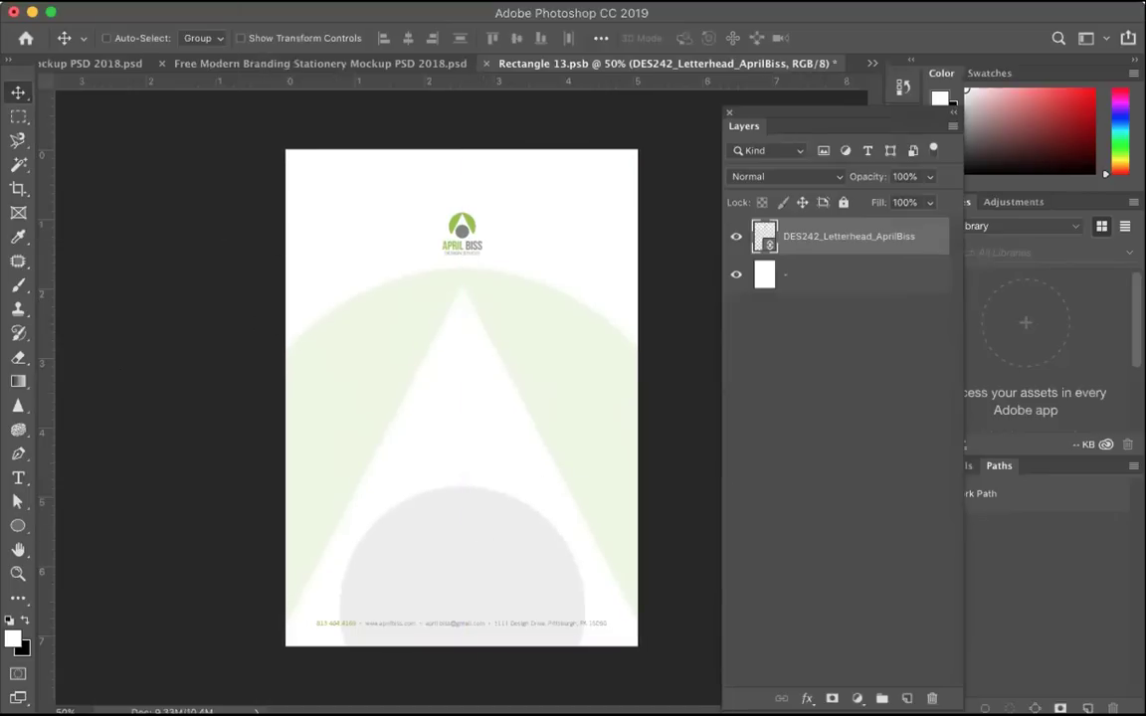
{"action": "left_click", "coordinate": [149, 0]}
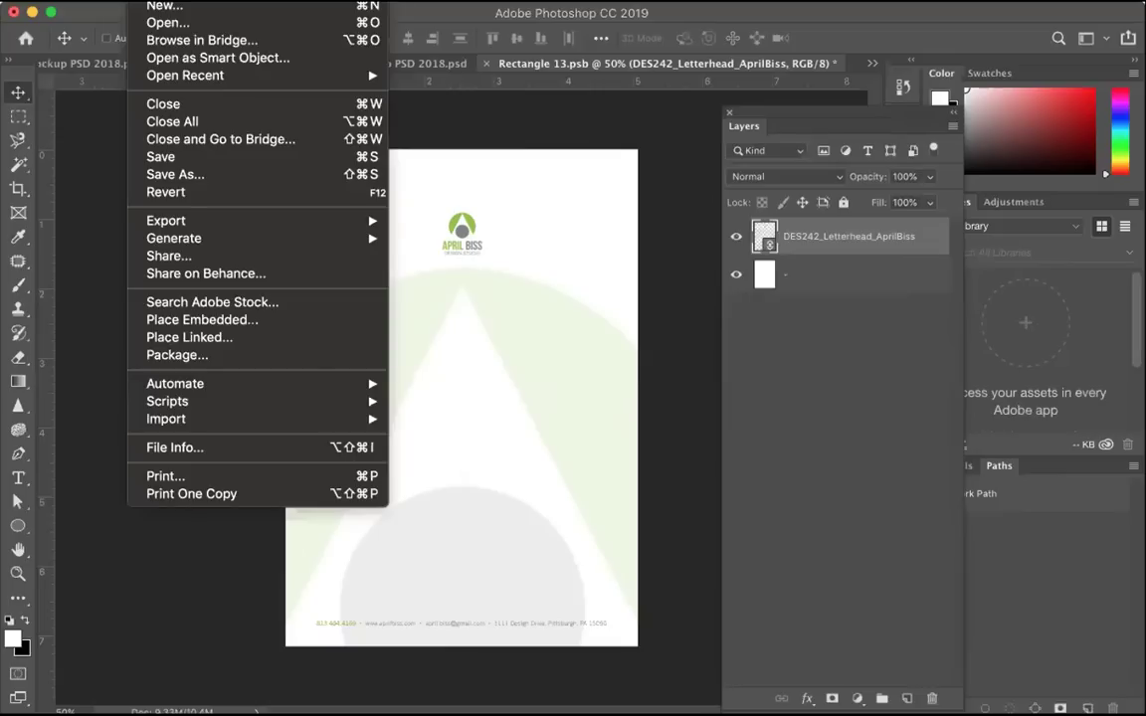
{"action": "left_click", "coordinate": [159, 157]}
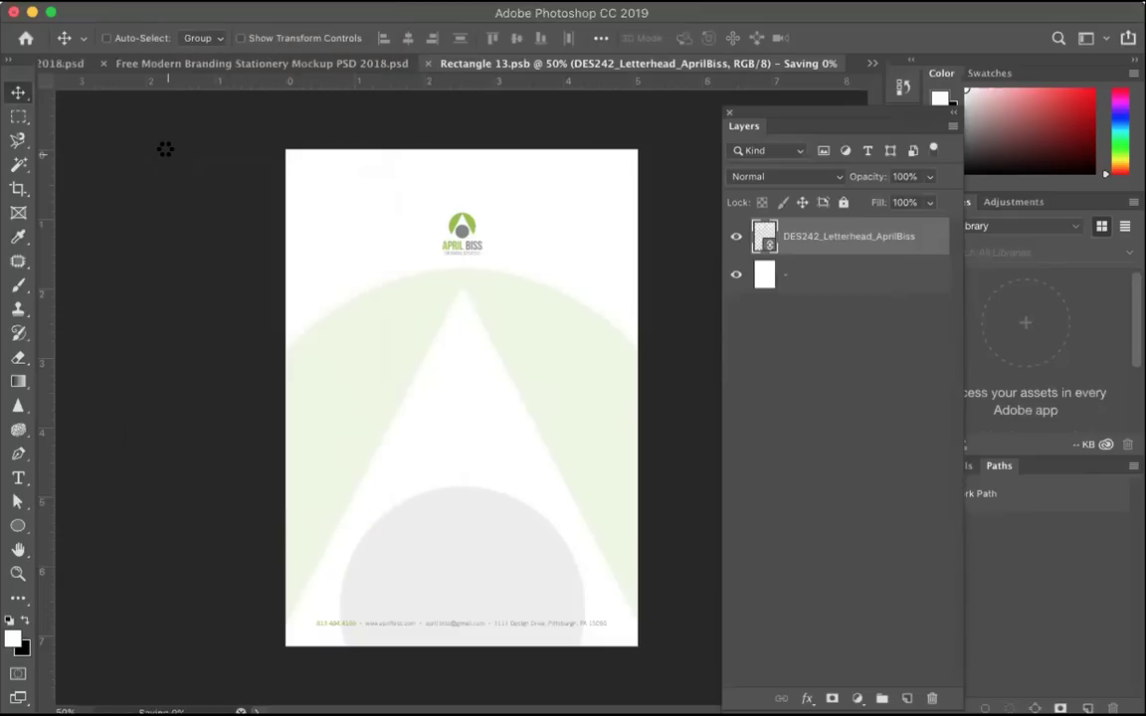
Step: Return to the stationery mockup document and move the Layers panel clear of the envelope
{"action": "left_click", "coordinate": [317, 64]}
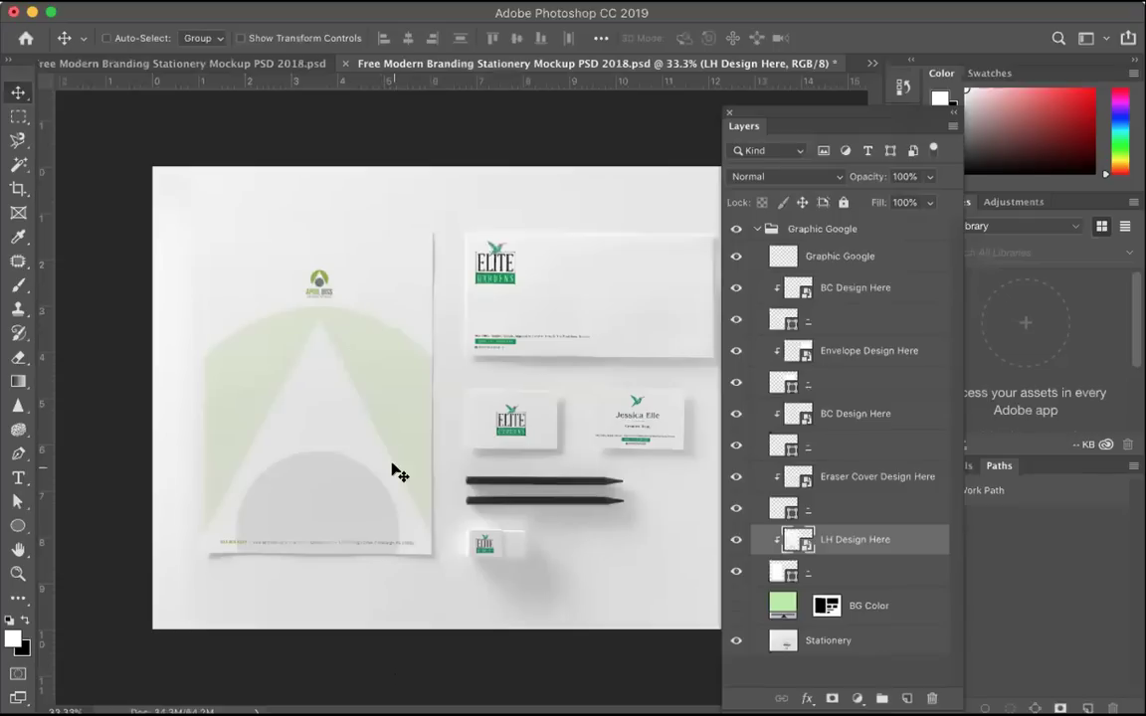
{"action": "left_click_drag", "start_coordinate": [747, 111], "coordinate": [796, 106]}
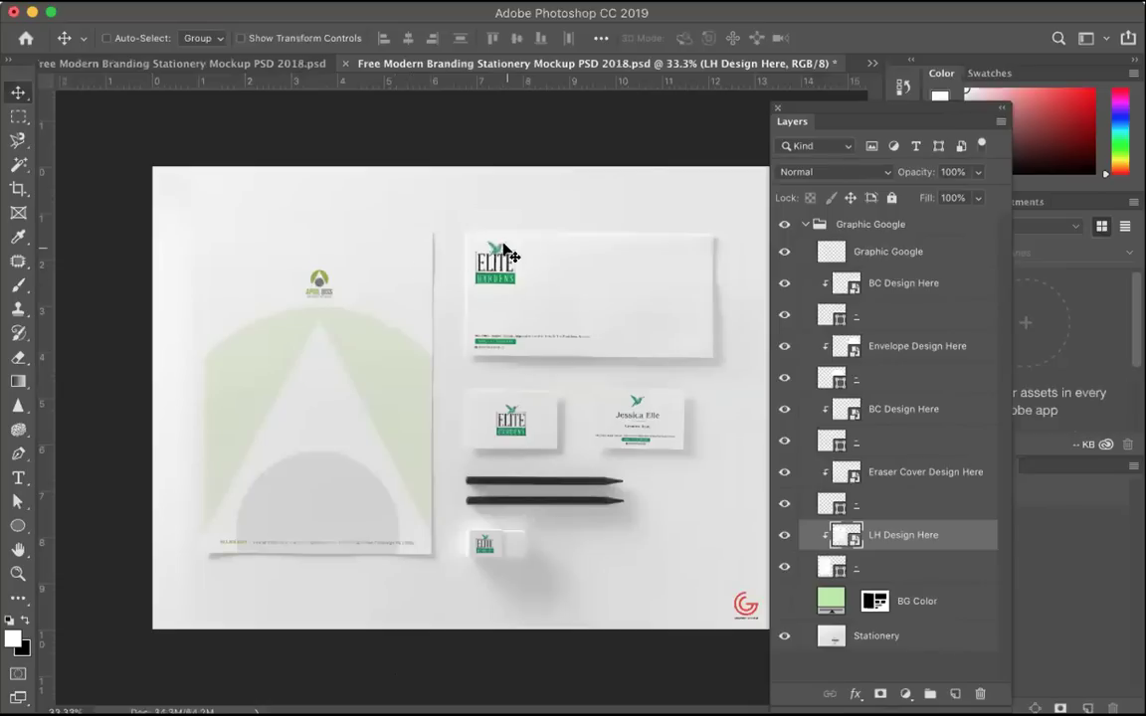
Step: Toggle the Envelope Design Here layer's visibility to identify it, and open its smart object contents in full view
{"action": "left_click", "coordinate": [784, 346]}
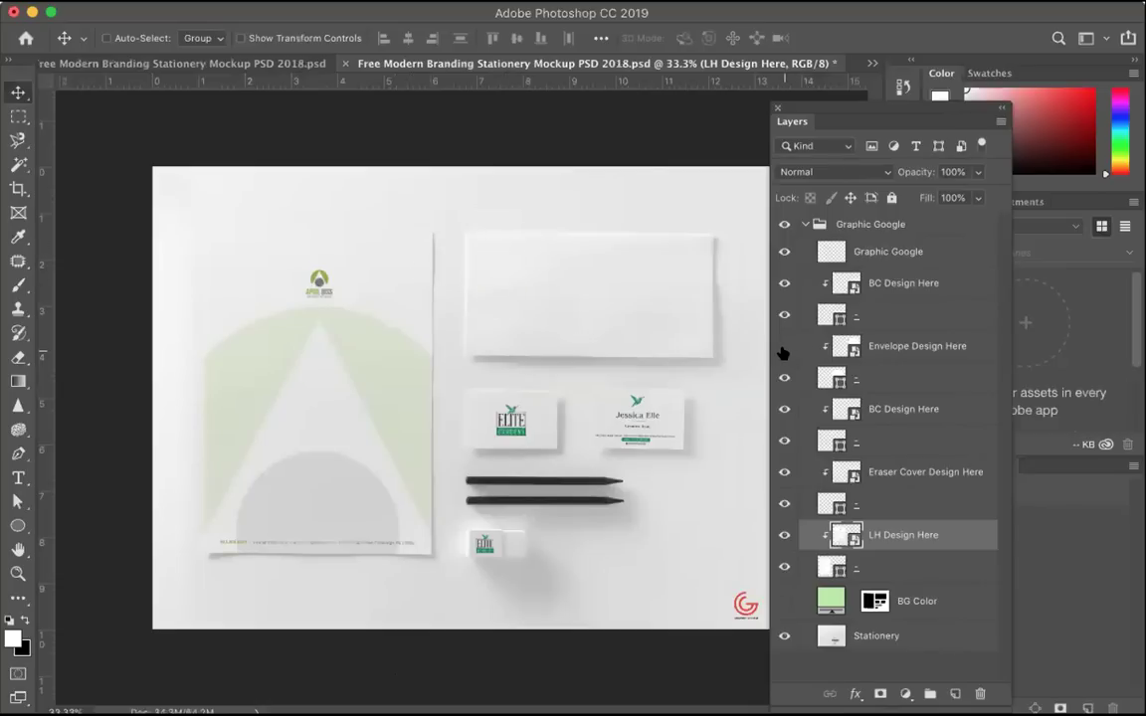
{"action": "left_click", "coordinate": [784, 347]}
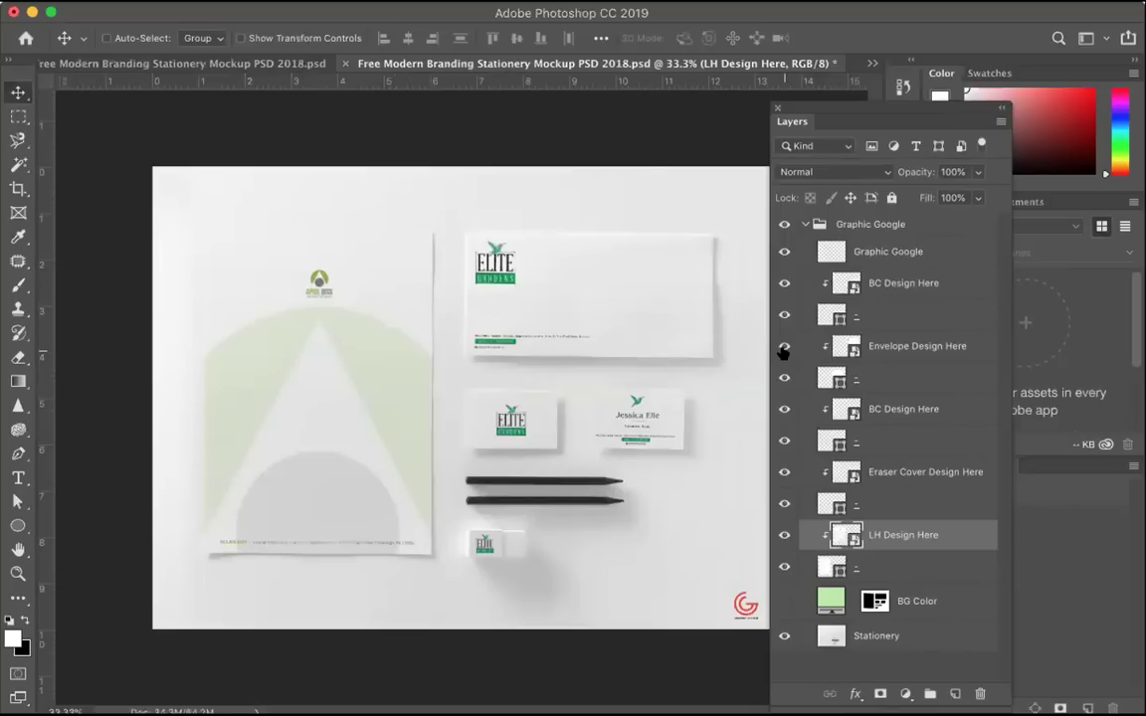
{"action": "double_click", "coordinate": [847, 347]}
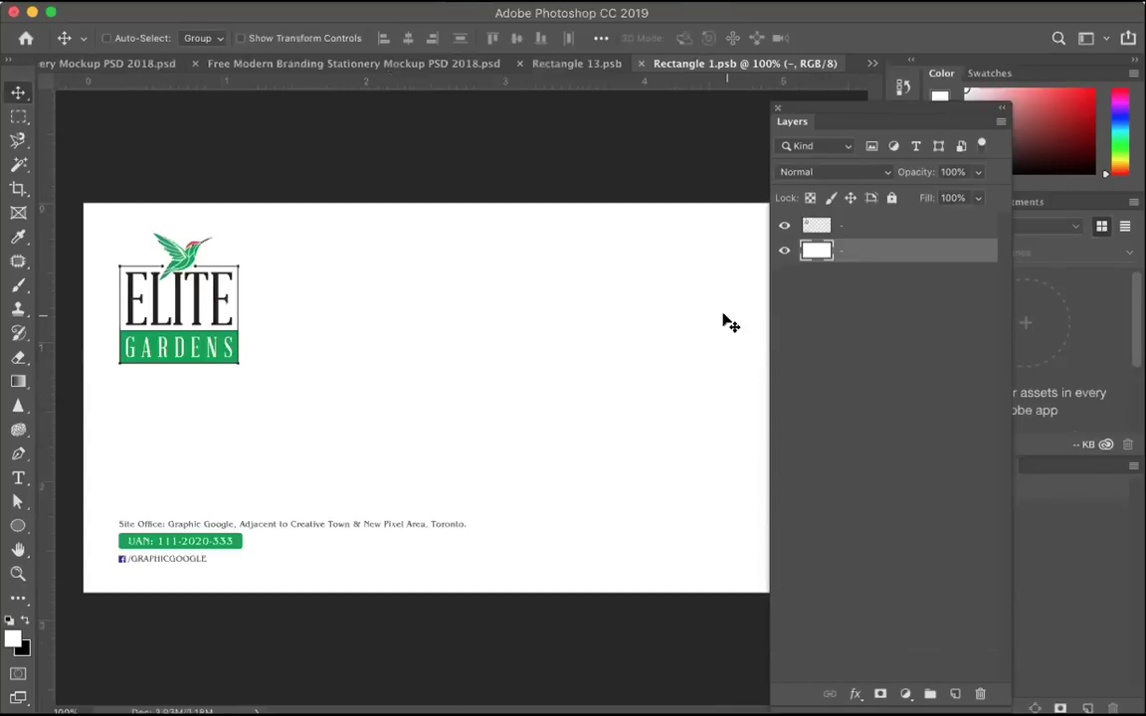
{"action": "key", "text": "super+minus"}
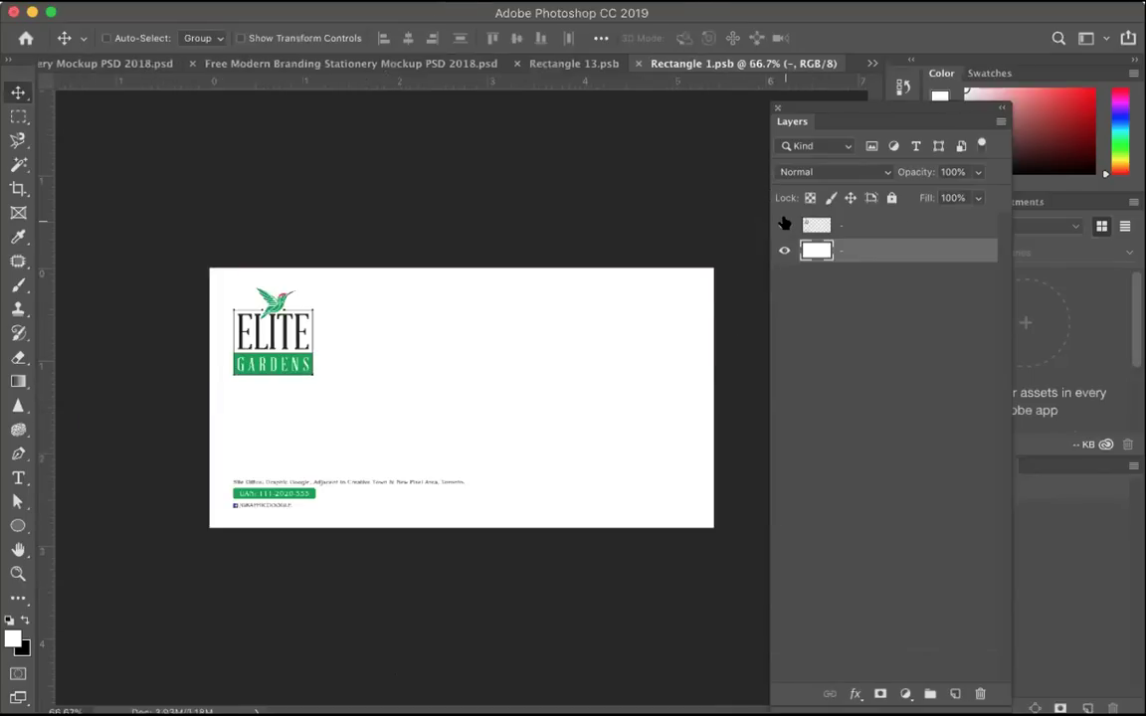
Step: Delete the placeholder logo and address layer from the envelope smart object, keeping only the white background
{"action": "left_click", "coordinate": [784, 224]}
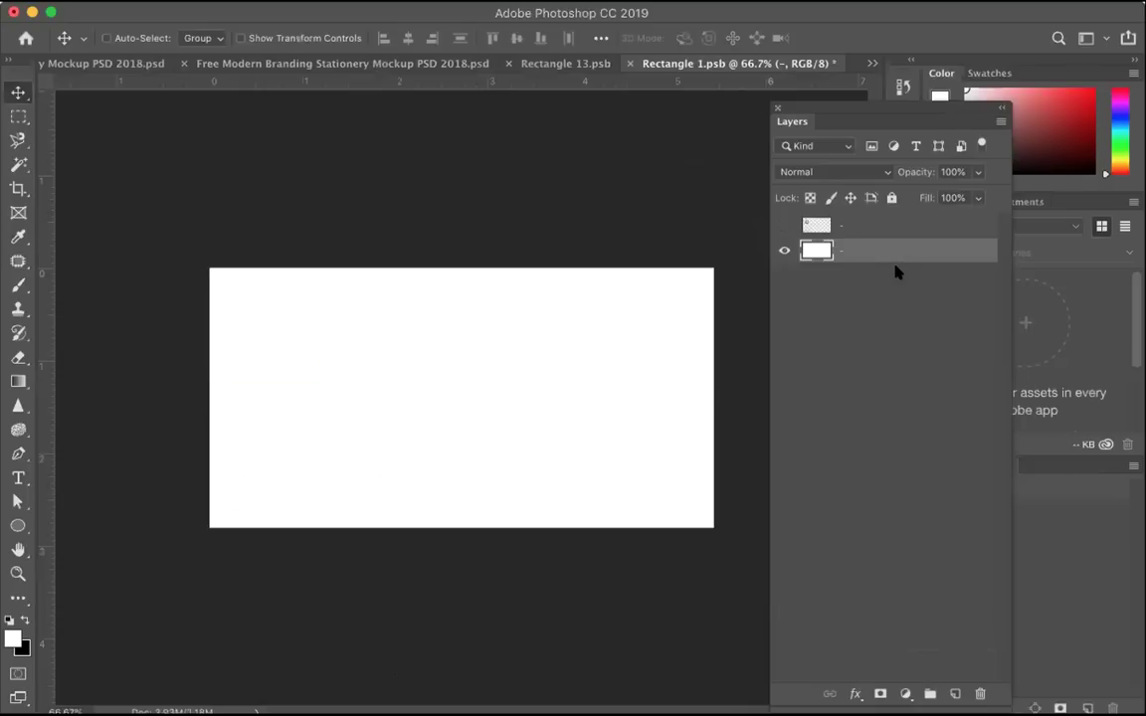
{"action": "left_click", "coordinate": [843, 225]}
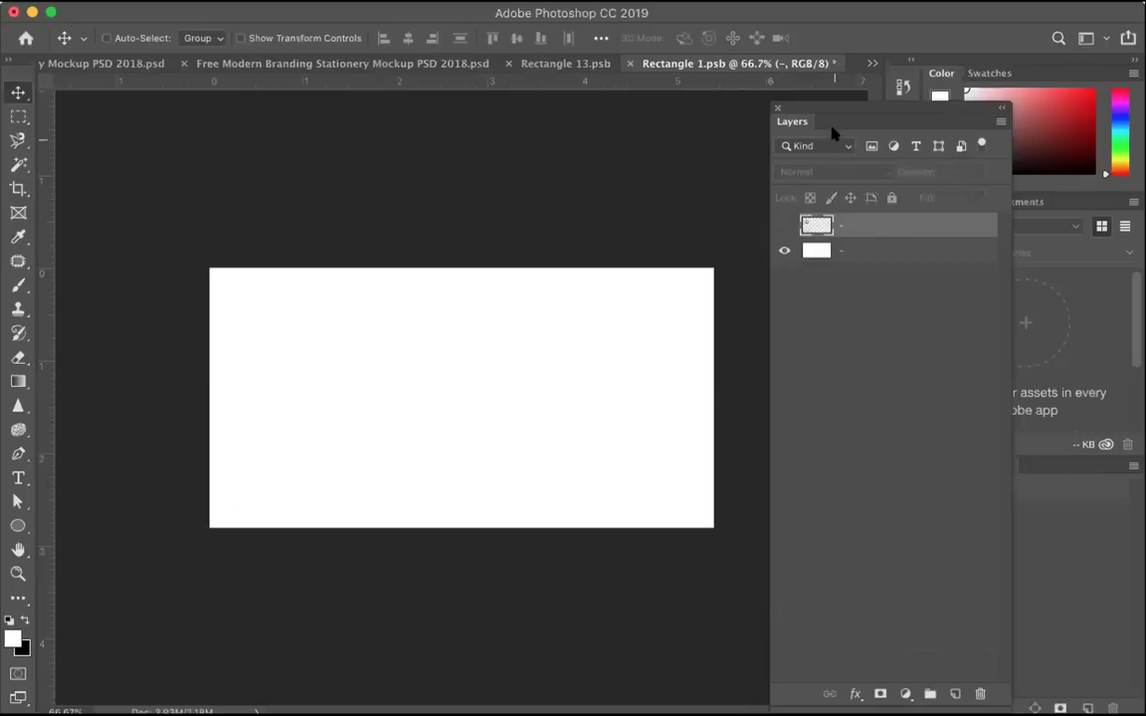
{"action": "mouse_move", "coordinate": [830, 109]}
{"action": "left_mouse_down"}
{"action": "mouse_move", "coordinate": [747, 109]}
{"action": "mouse_move", "coordinate": [839, 109]}
{"action": "left_mouse_up"}
{"action": "key", "text": "Delete"}
{"action": "left_click", "coordinate": [724, 261]}
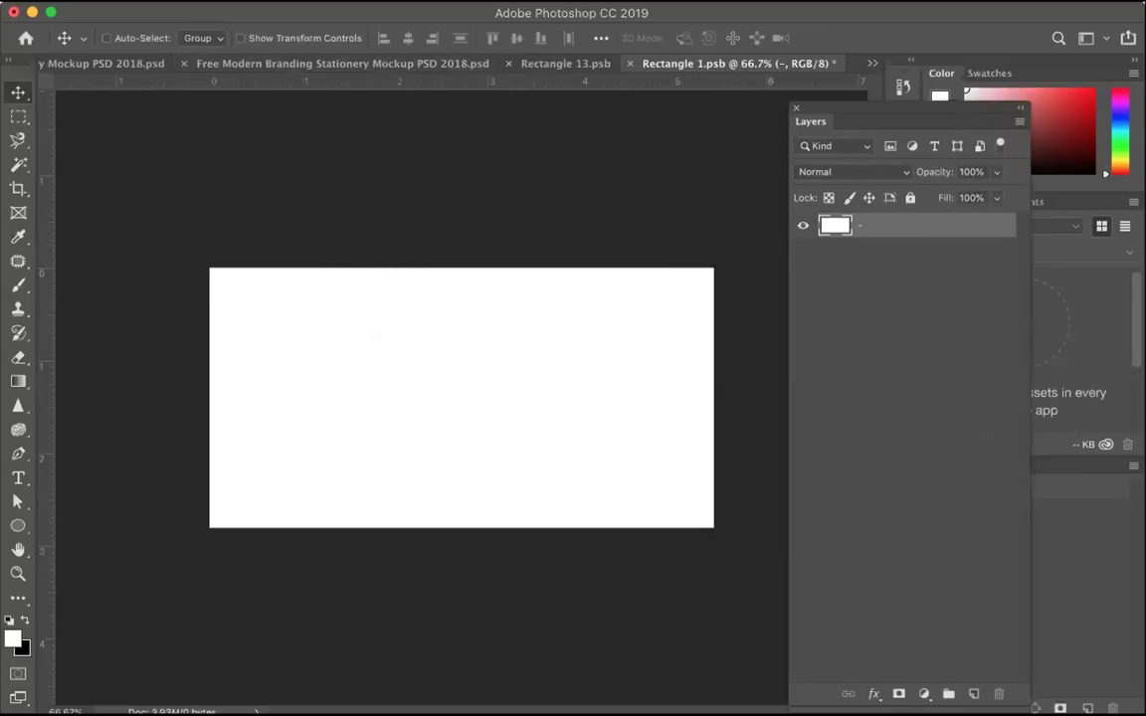
Step: Place the DES242 BusinessEnv PDF as a linked smart object in the envelope document, using page 1 cropped to its bounding box
{"action": "left_click", "coordinate": [144, 0]}
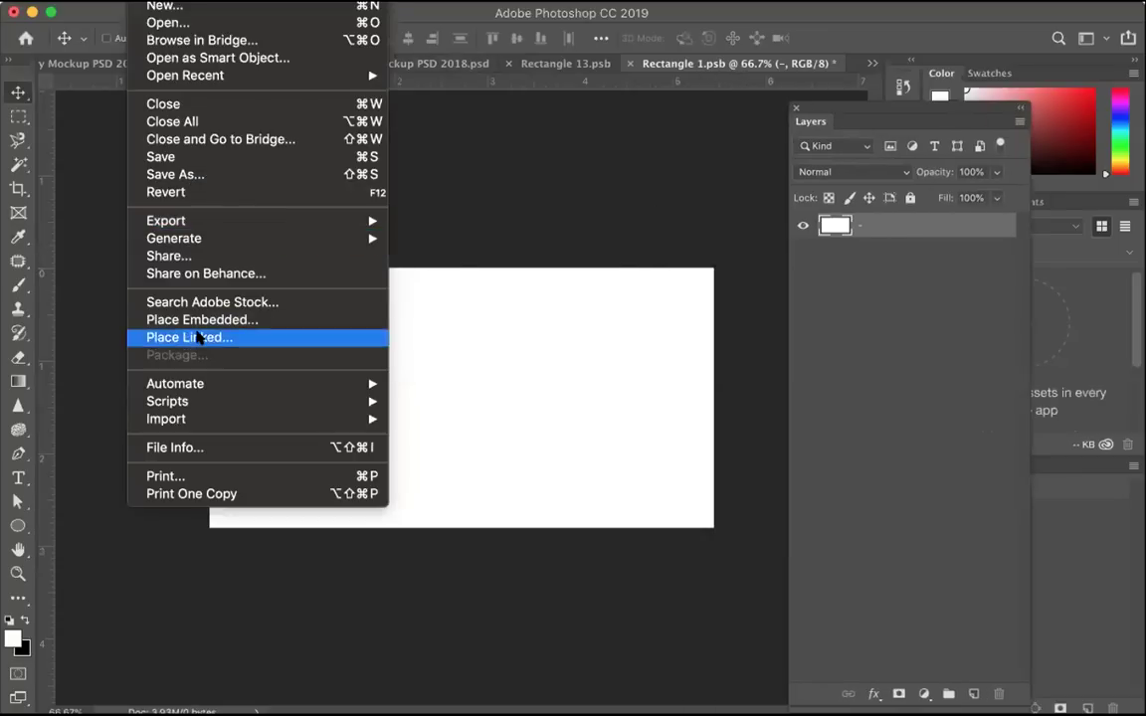
{"action": "left_click", "coordinate": [198, 338]}
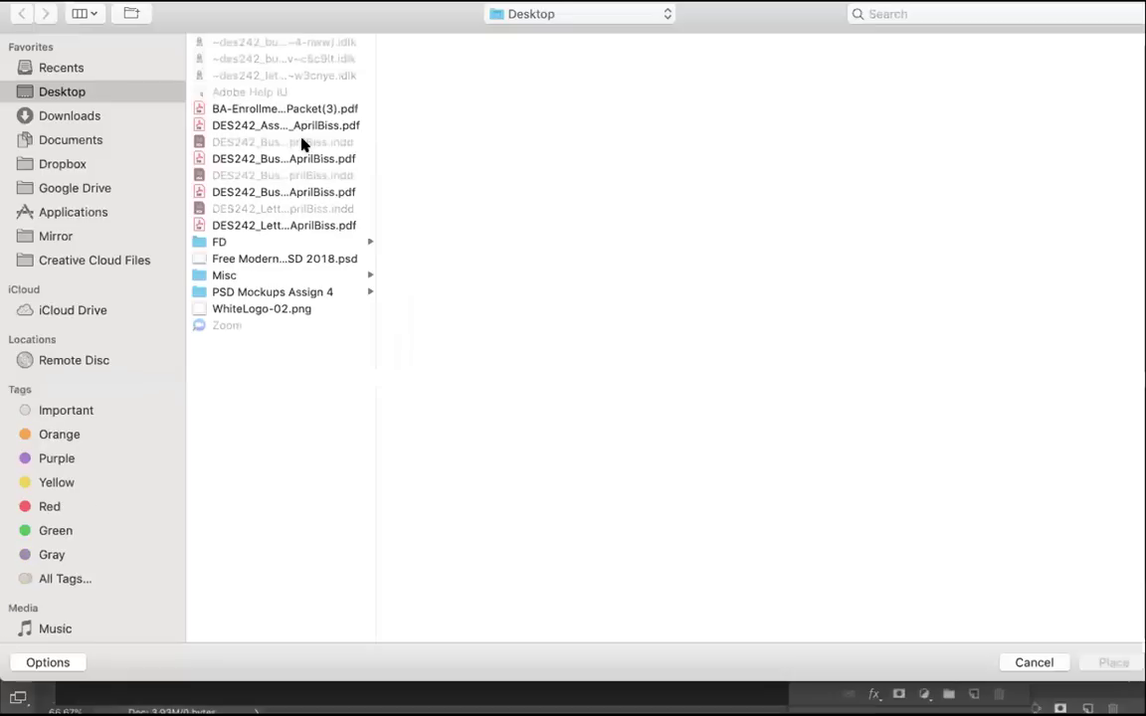
{"action": "left_click", "coordinate": [304, 126]}
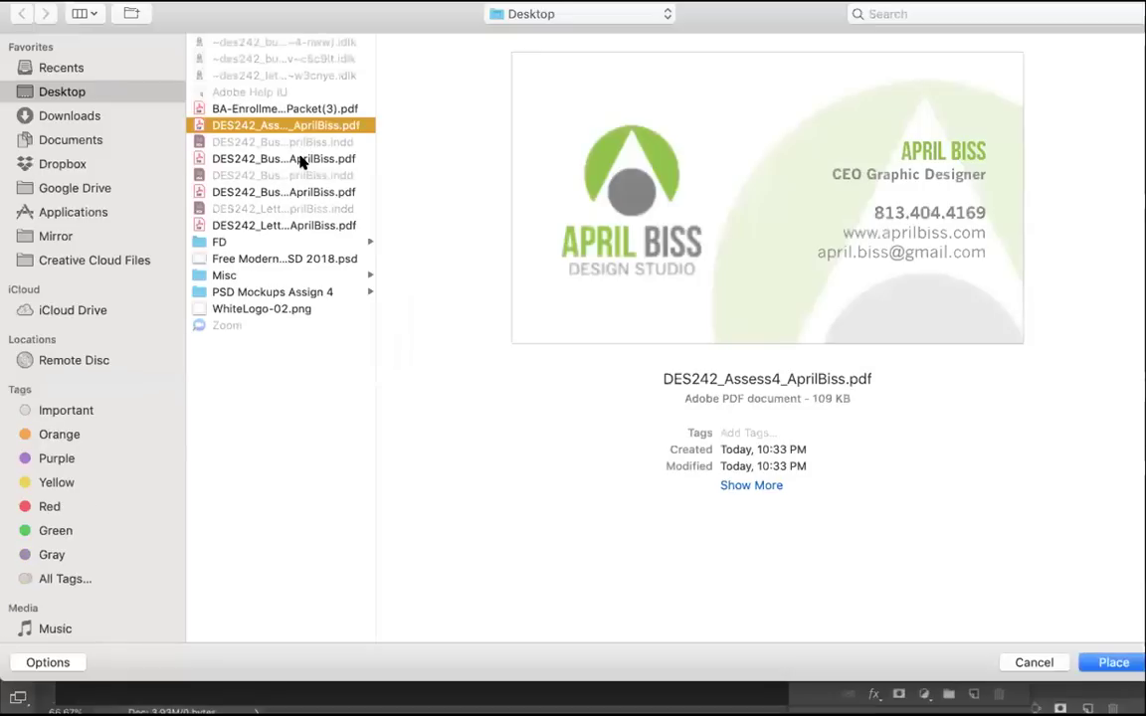
{"action": "left_click", "coordinate": [302, 161]}
{"action": "left_click", "coordinate": [293, 192]}
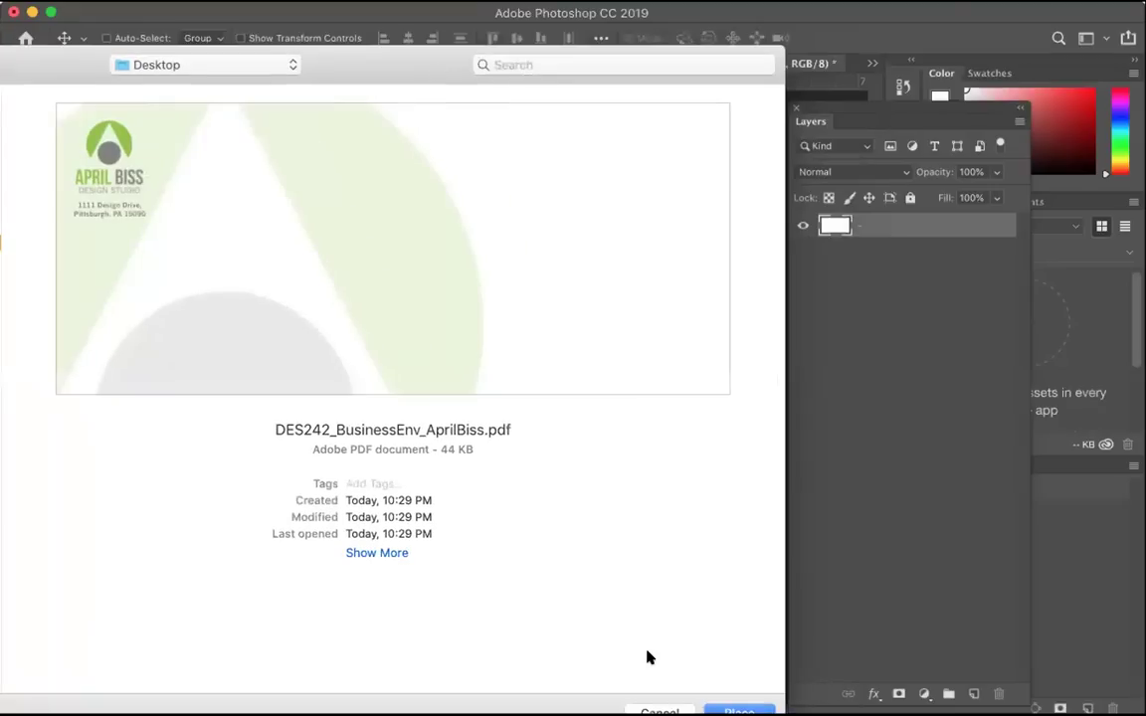
{"action": "key", "text": "Return"}
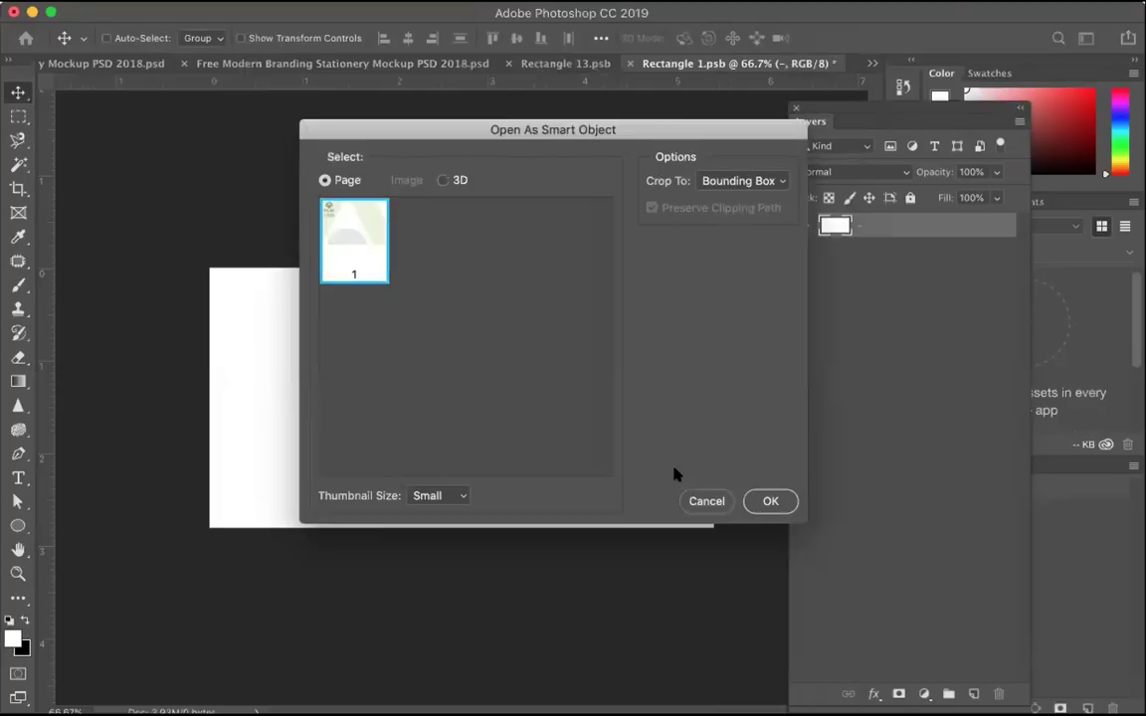
{"action": "left_click", "coordinate": [768, 502]}
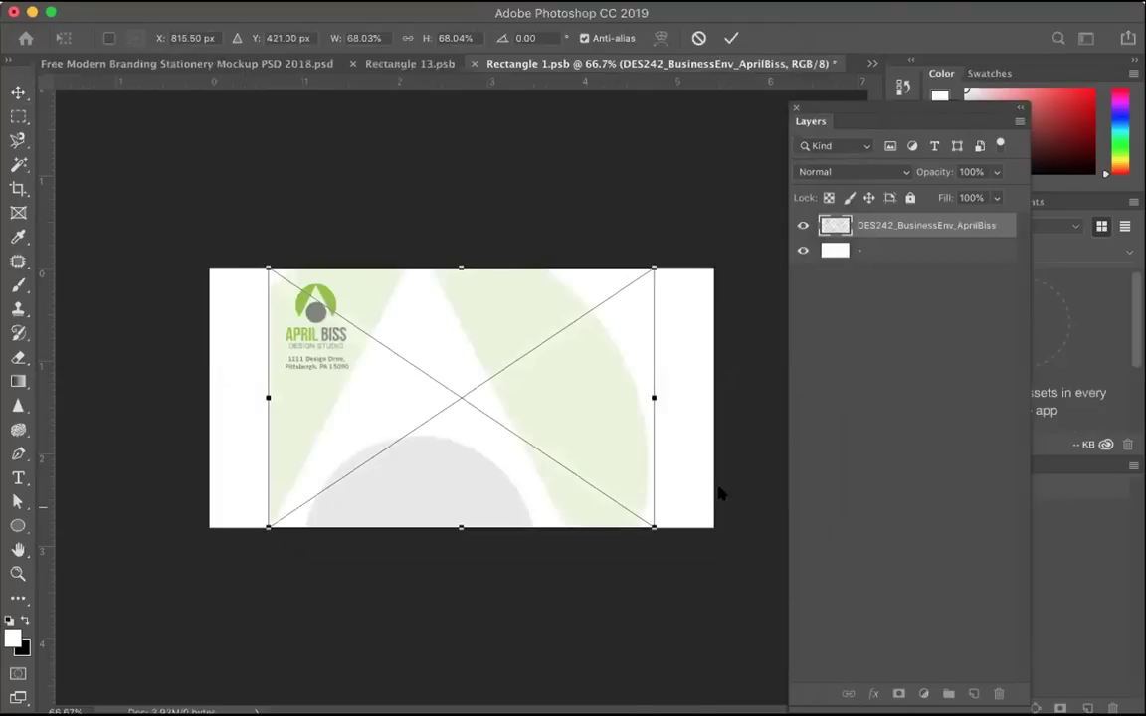
Step: Move the placed envelope artwork flush with the canvas's left edge, commit it, and save the smart object document
{"action": "left_click_drag", "start_coordinate": [585, 438], "coordinate": [529, 433]}
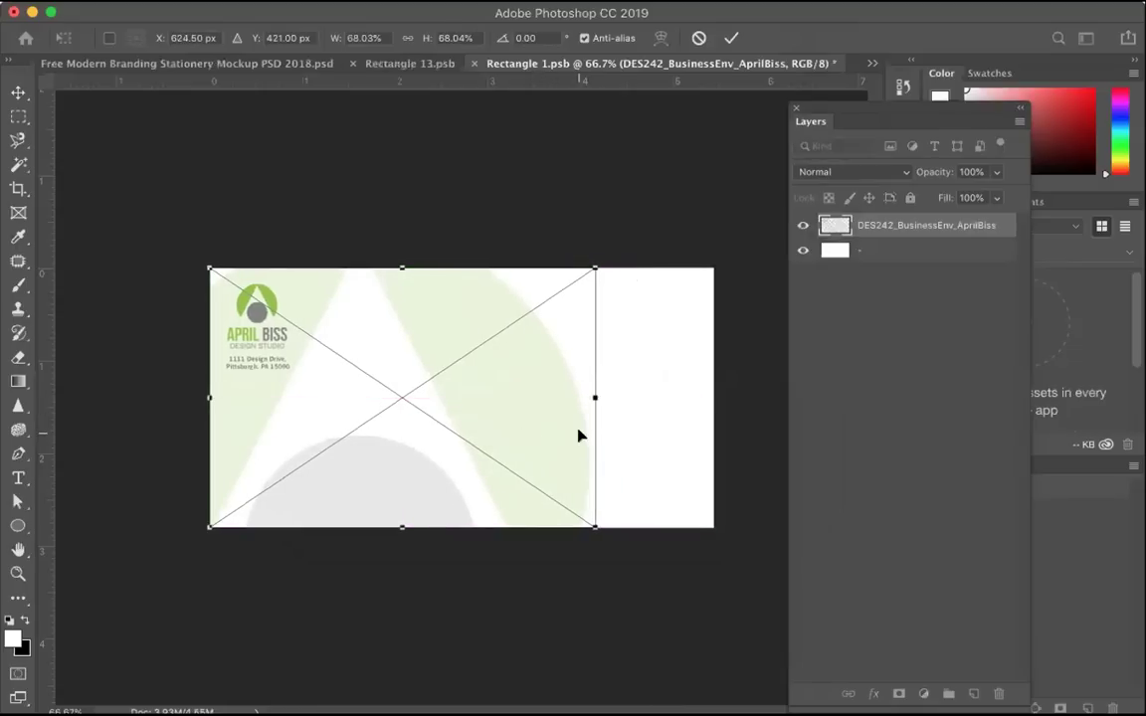
{"action": "left_click", "coordinate": [18, 93]}
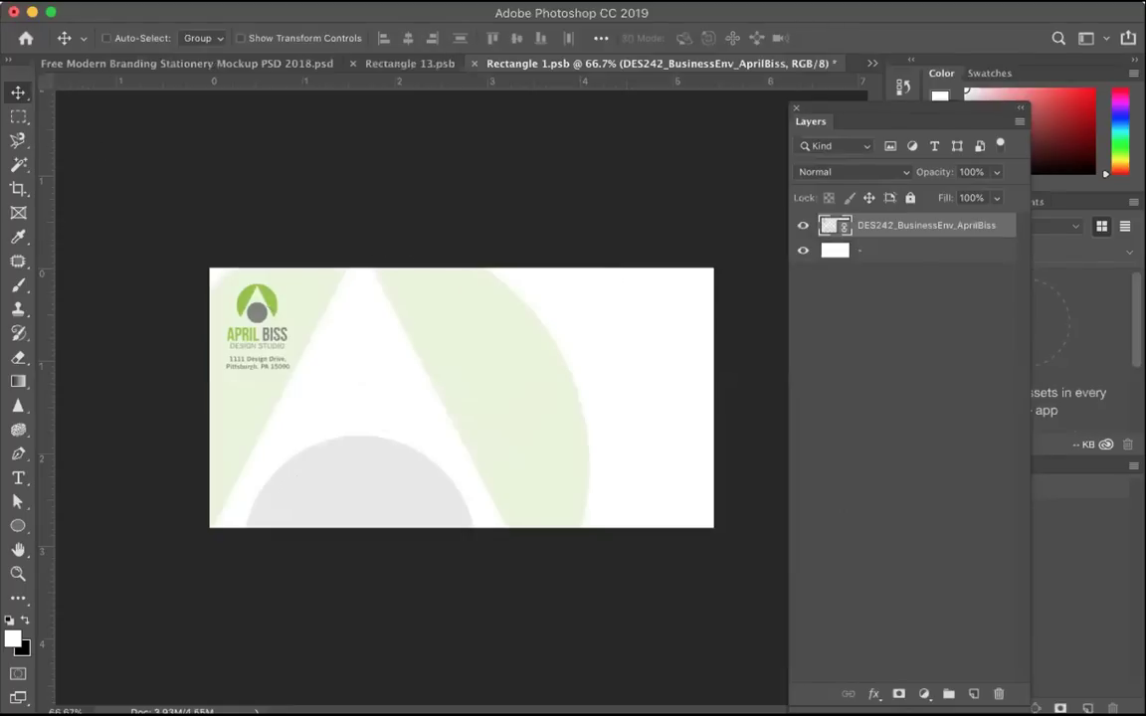
{"action": "key", "text": "F7"}
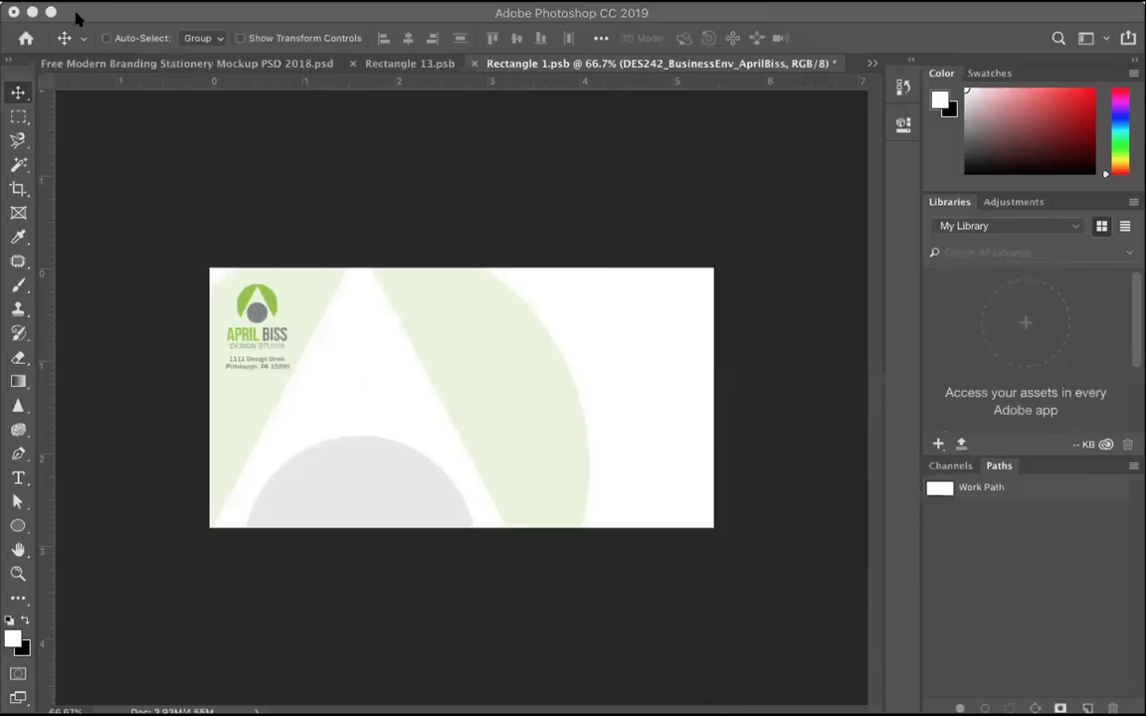
{"action": "key", "text": "F7"}
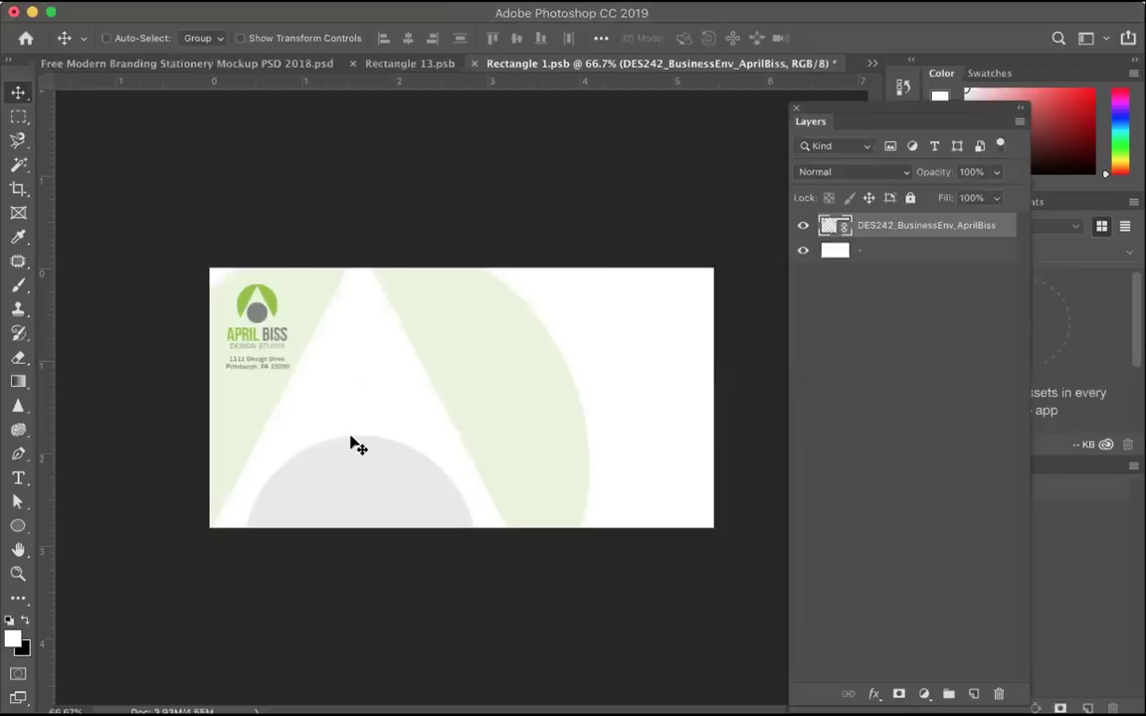
{"action": "left_click", "coordinate": [149, 1]}
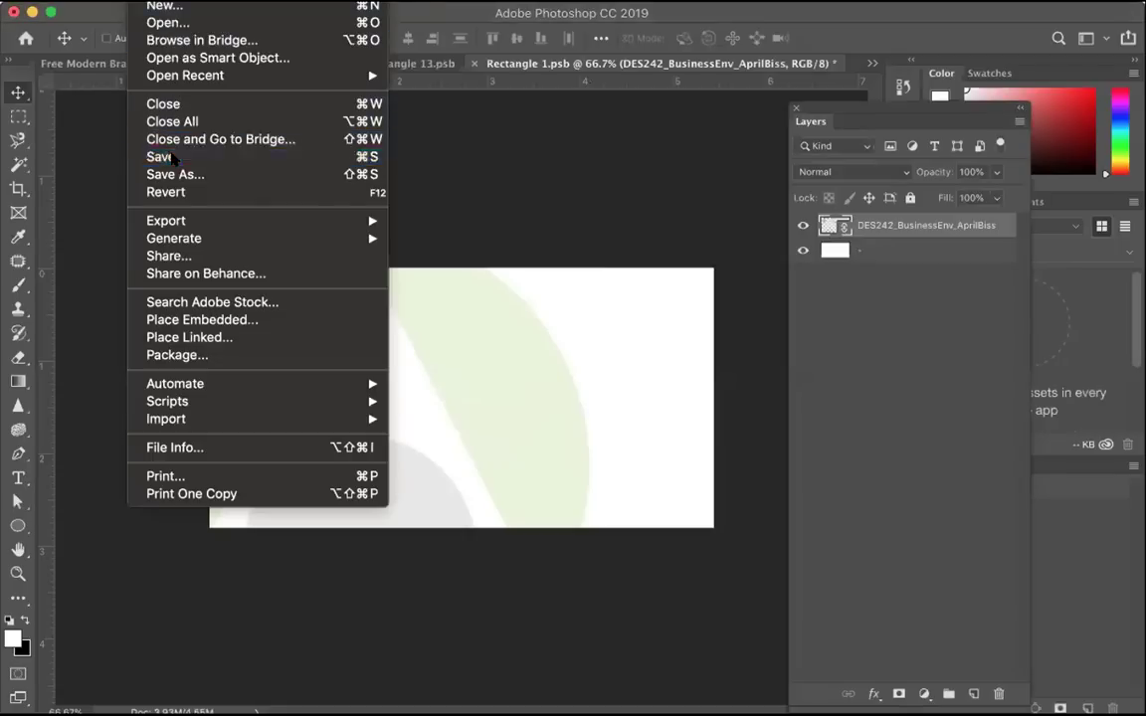
{"action": "left_click", "coordinate": [164, 156]}
Step: Return to the stationery mockup document and reposition the Layers panel beside the business cards
{"action": "left_click", "coordinate": [230, 66]}
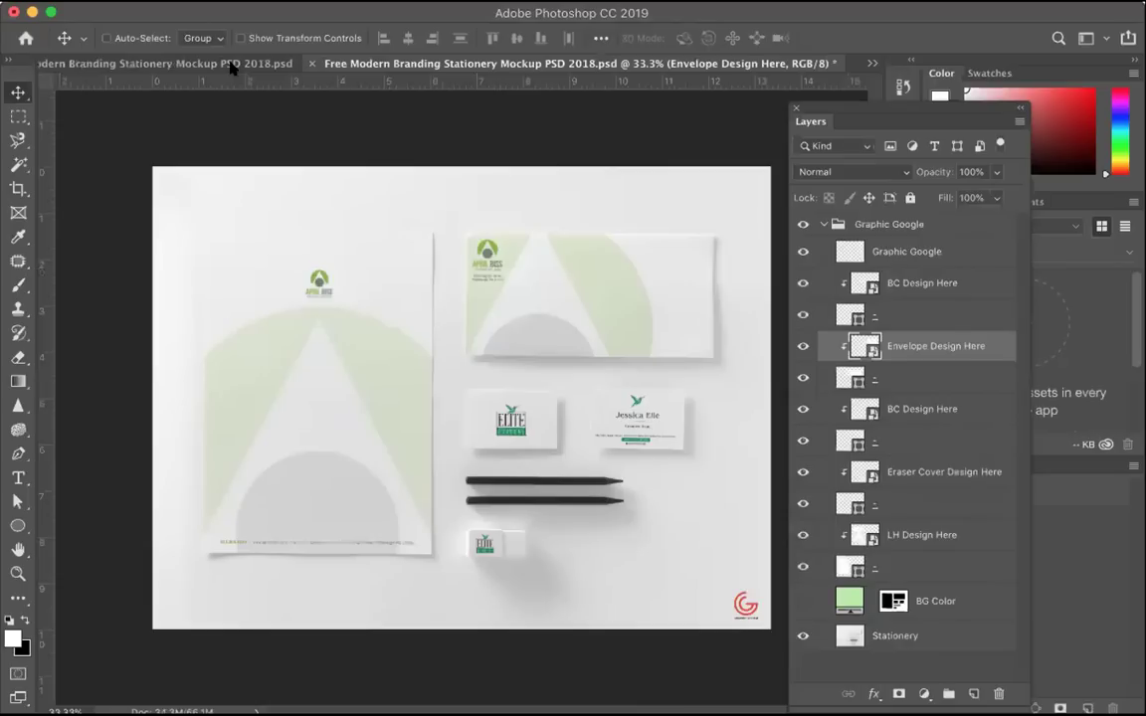
{"action": "left_click_drag", "start_coordinate": [825, 120], "coordinate": [677, 127]}
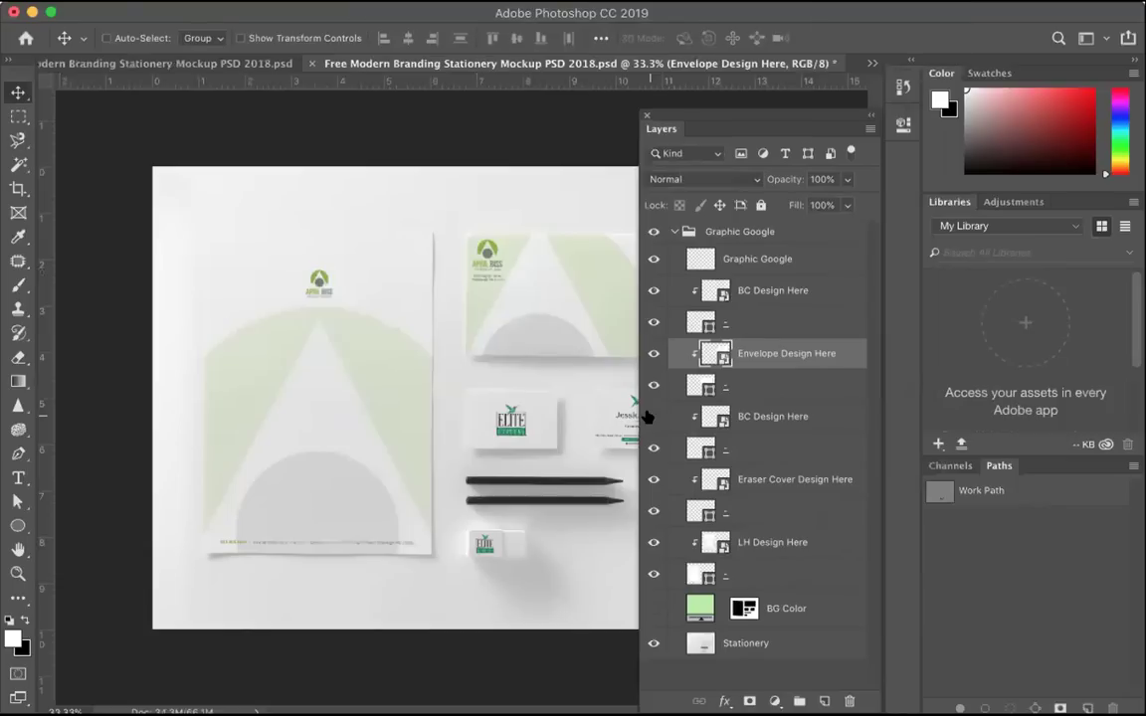
{"action": "left_click_drag", "start_coordinate": [665, 116], "coordinate": [670, 109]}
{"action": "left_click_drag", "start_coordinate": [779, 92], "coordinate": [786, 88]}
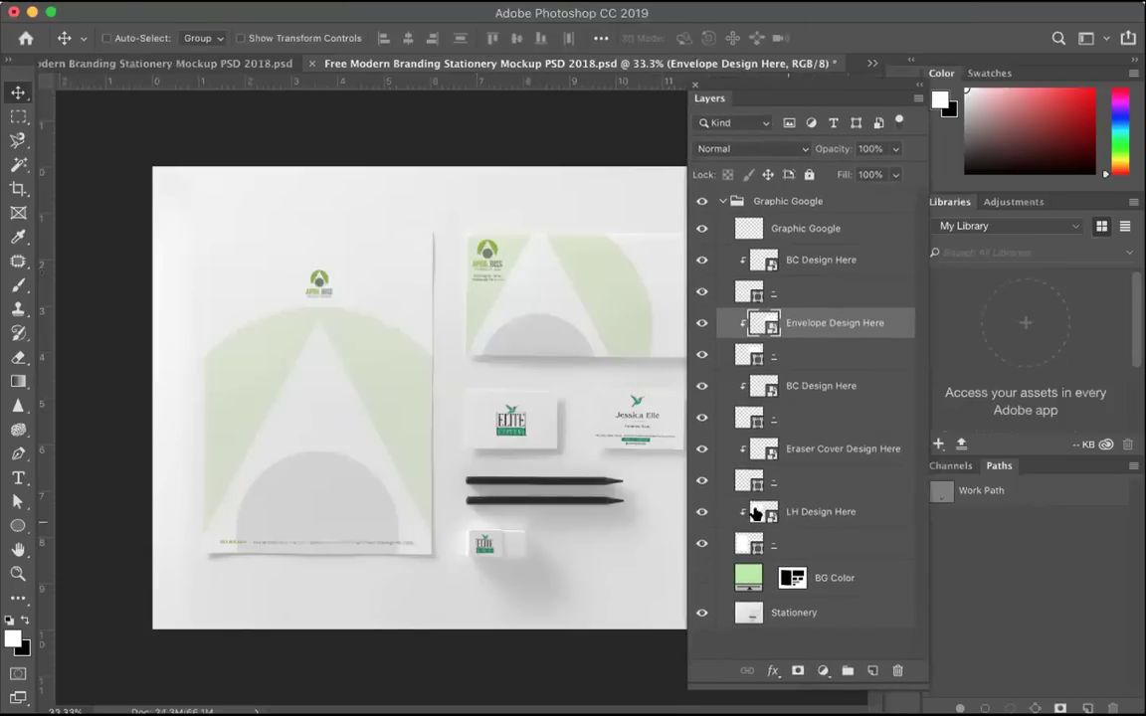
Step: Toggle the LH Design Here and lower BC Design Here layers to identify them, and open the lower BC Design Here smart object's contents
{"action": "left_click", "coordinate": [700, 511]}
{"action": "left_click", "coordinate": [700, 512]}
{"action": "left_click", "coordinate": [701, 386]}
{"action": "left_click", "coordinate": [701, 386]}
{"action": "double_click", "coordinate": [768, 388]}
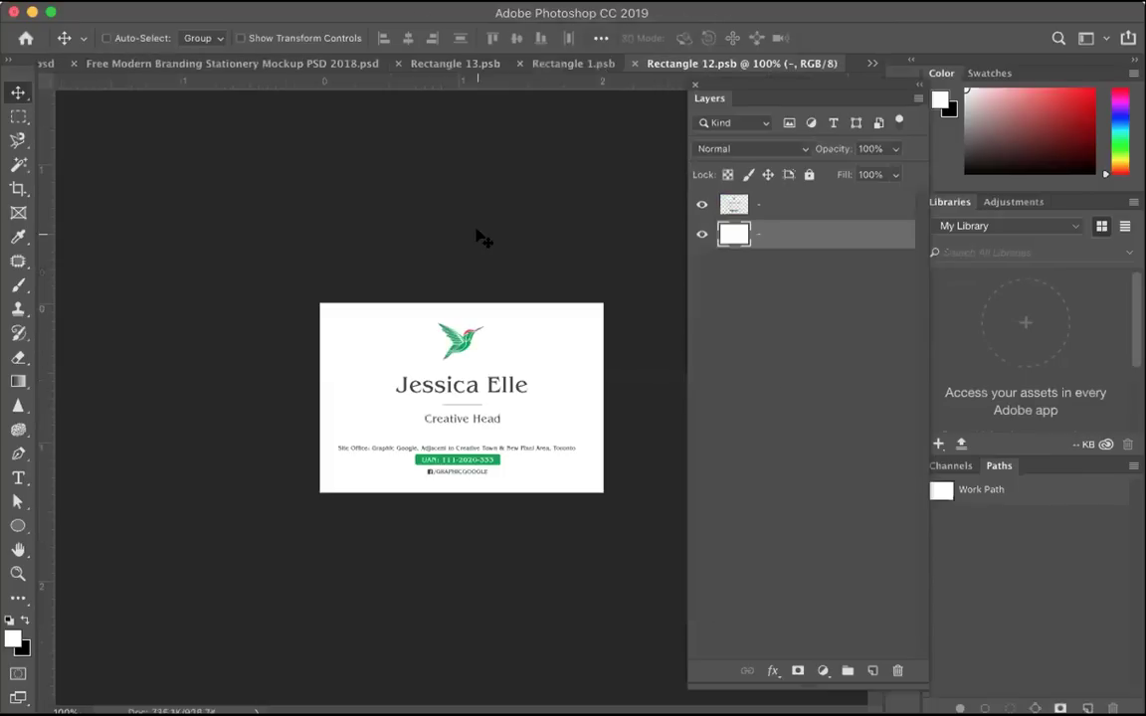
Step: Delete the placeholder artwork layer from the business card smart object and move the Layers panel clear of the card
{"action": "left_click", "coordinate": [748, 202]}
{"action": "left_click", "coordinate": [805, 609]}
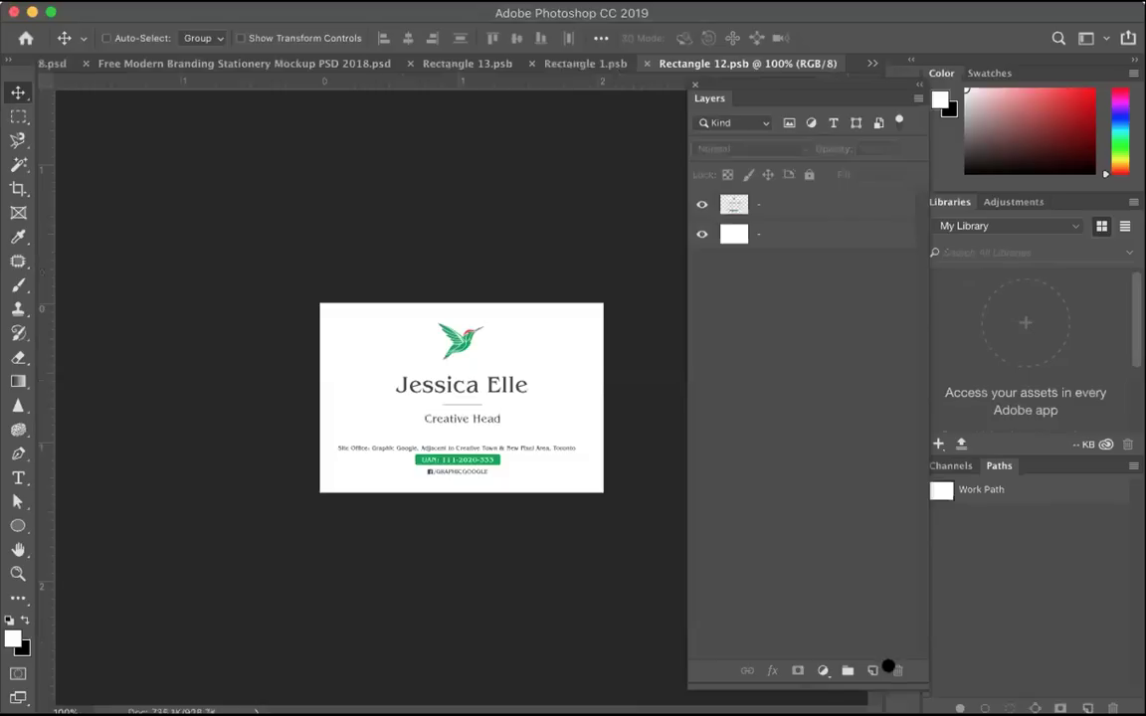
{"action": "left_click_drag", "start_coordinate": [748, 92], "coordinate": [665, 91]}
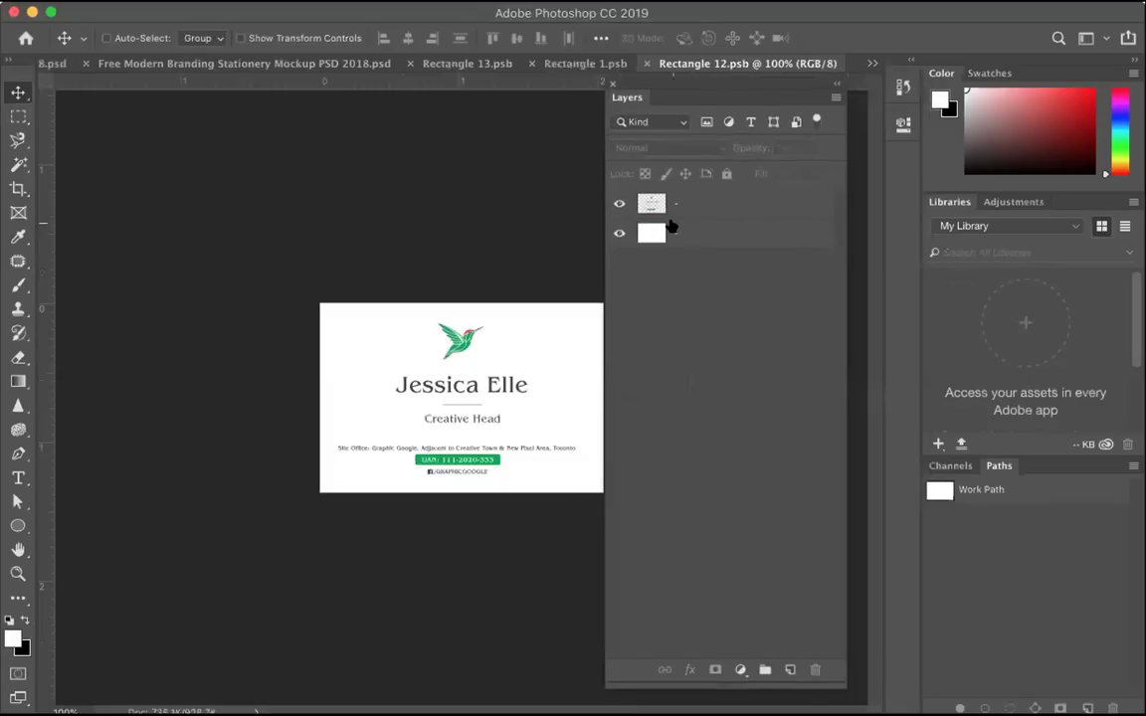
{"action": "left_click", "coordinate": [669, 205]}
{"action": "left_click", "coordinate": [815, 669]}
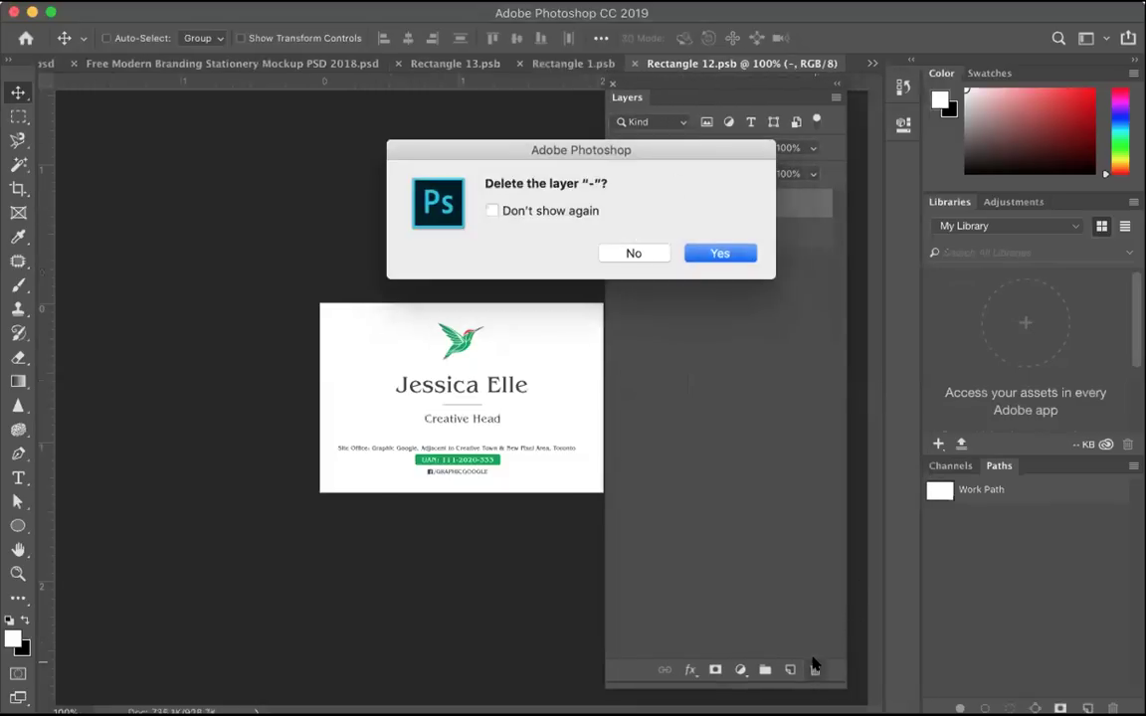
{"action": "left_click", "coordinate": [719, 253]}
{"action": "left_click_drag", "start_coordinate": [669, 79], "coordinate": [708, 81]}
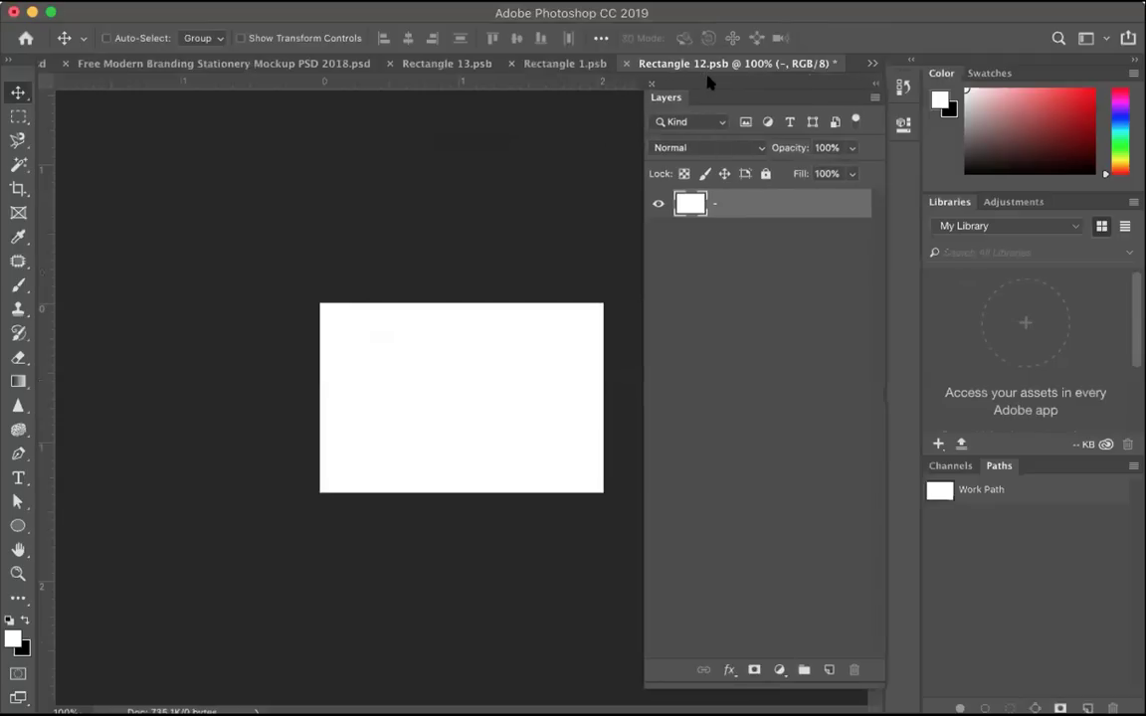
Step: Place page 1 of the DES242 BusinessCard PDF as a linked smart object, cropped to its bounding box, and commit the placement
{"action": "left_click", "coordinate": [139, 3]}
{"action": "left_click", "coordinate": [179, 337]}
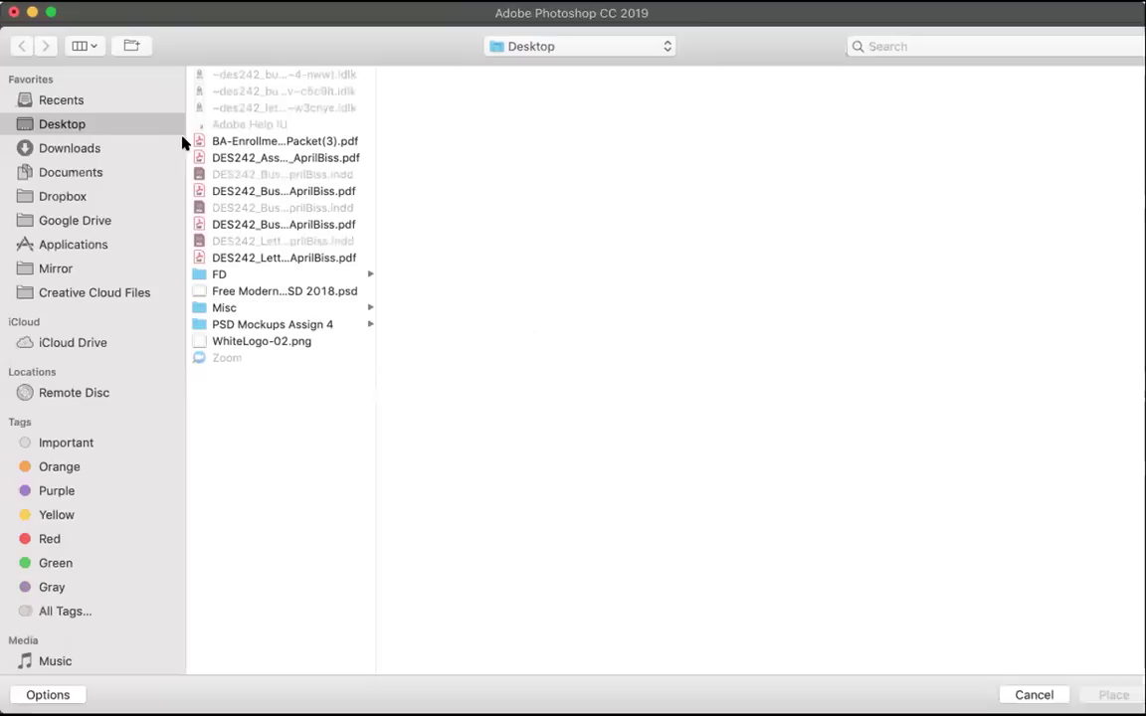
{"action": "left_click", "coordinate": [254, 191]}
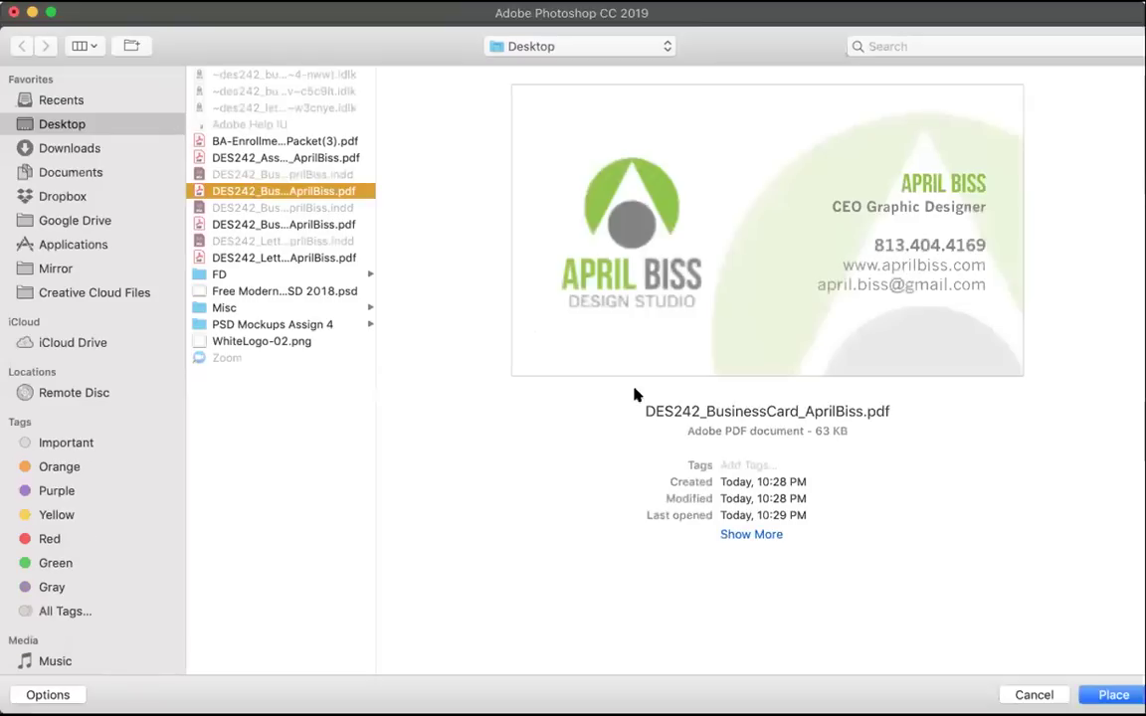
{"action": "key", "text": "Return"}
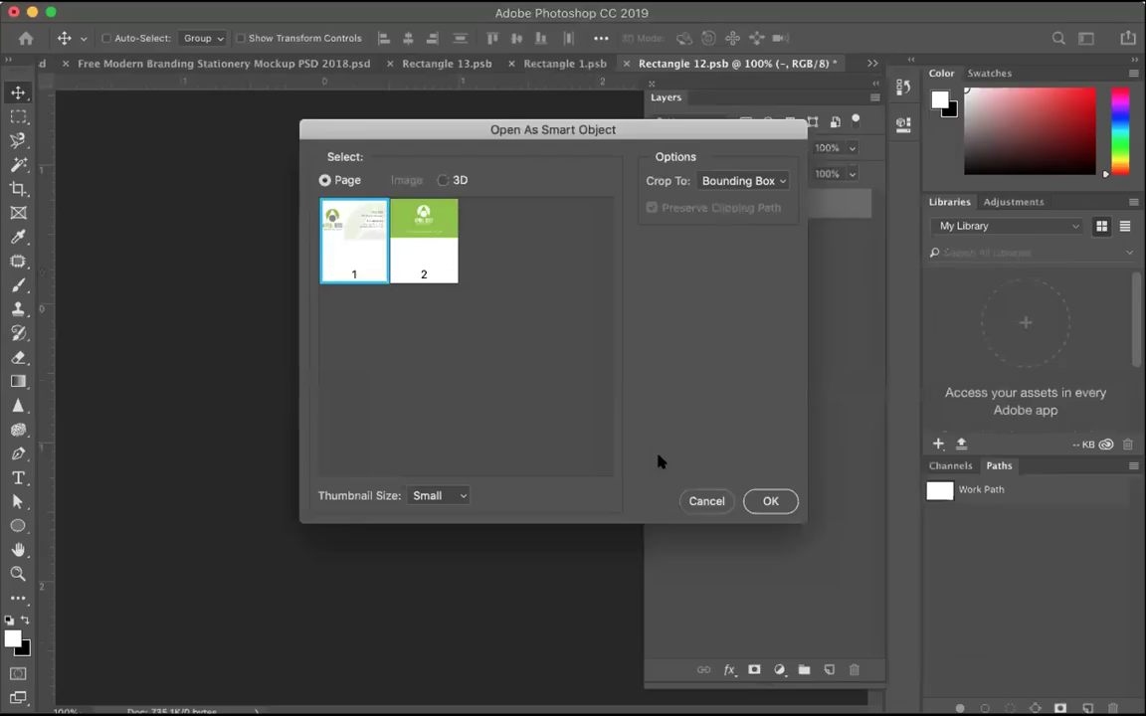
{"action": "left_click", "coordinate": [771, 500]}
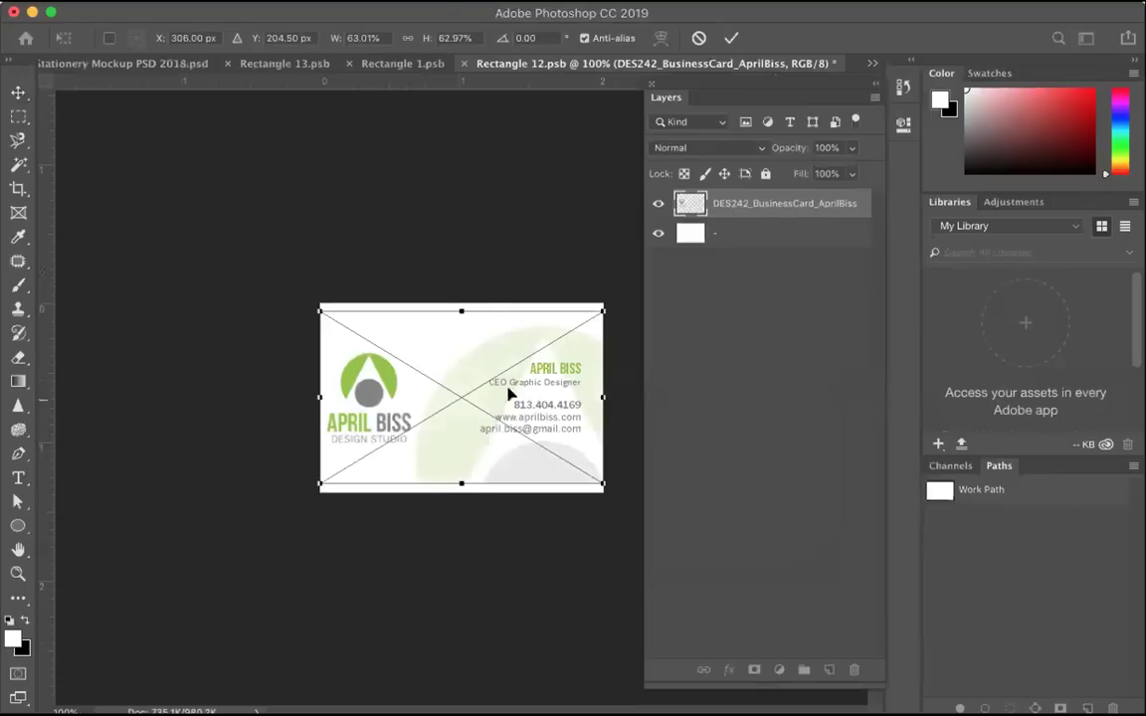
{"action": "key", "text": "Return"}
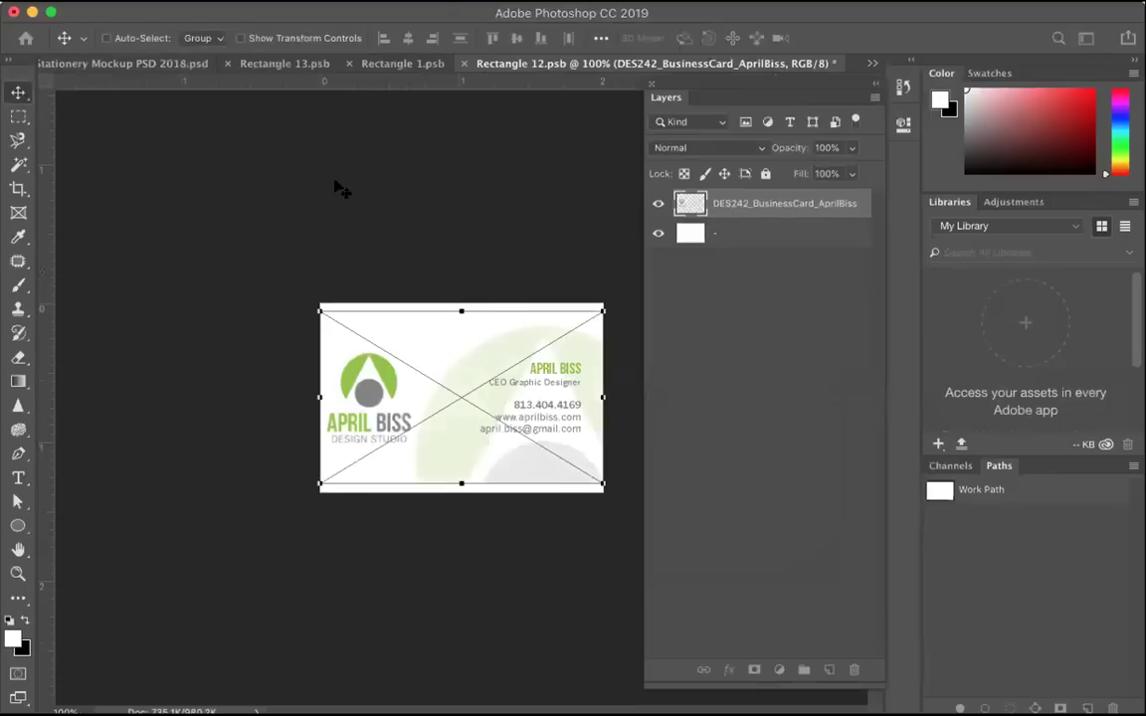
Step: Save the business card smart object, and return to the mockup with the Layers panel moved clear of both business cards
{"action": "key", "text": "super+s"}
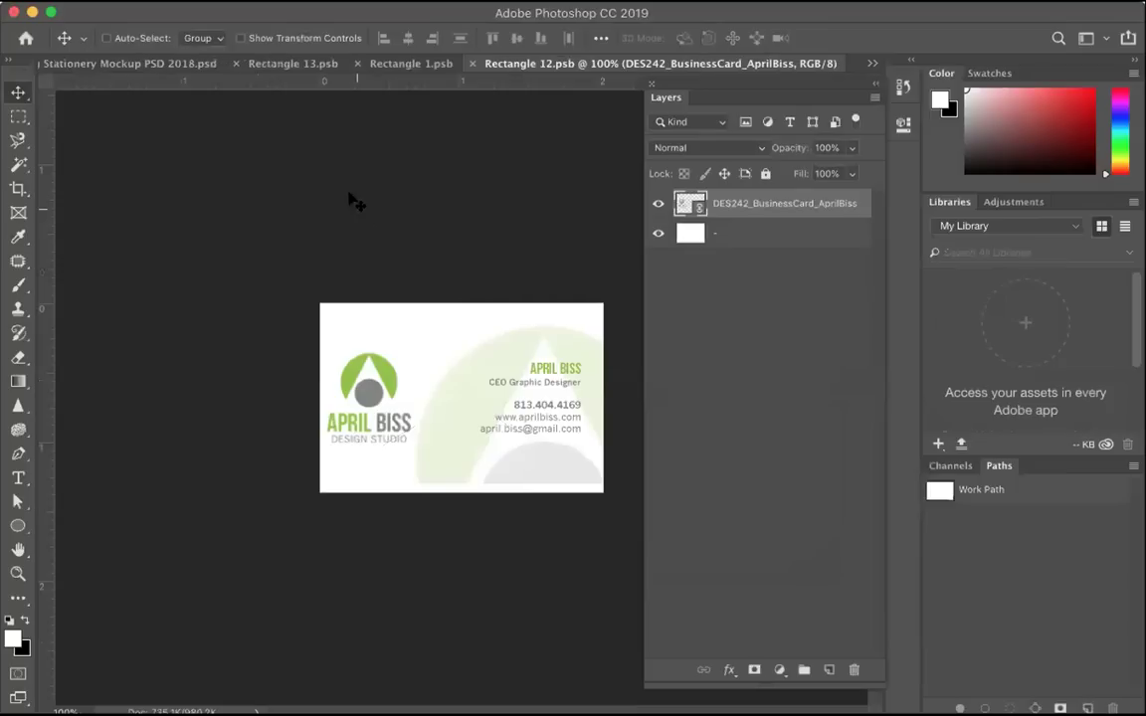
{"action": "left_click", "coordinate": [177, 64]}
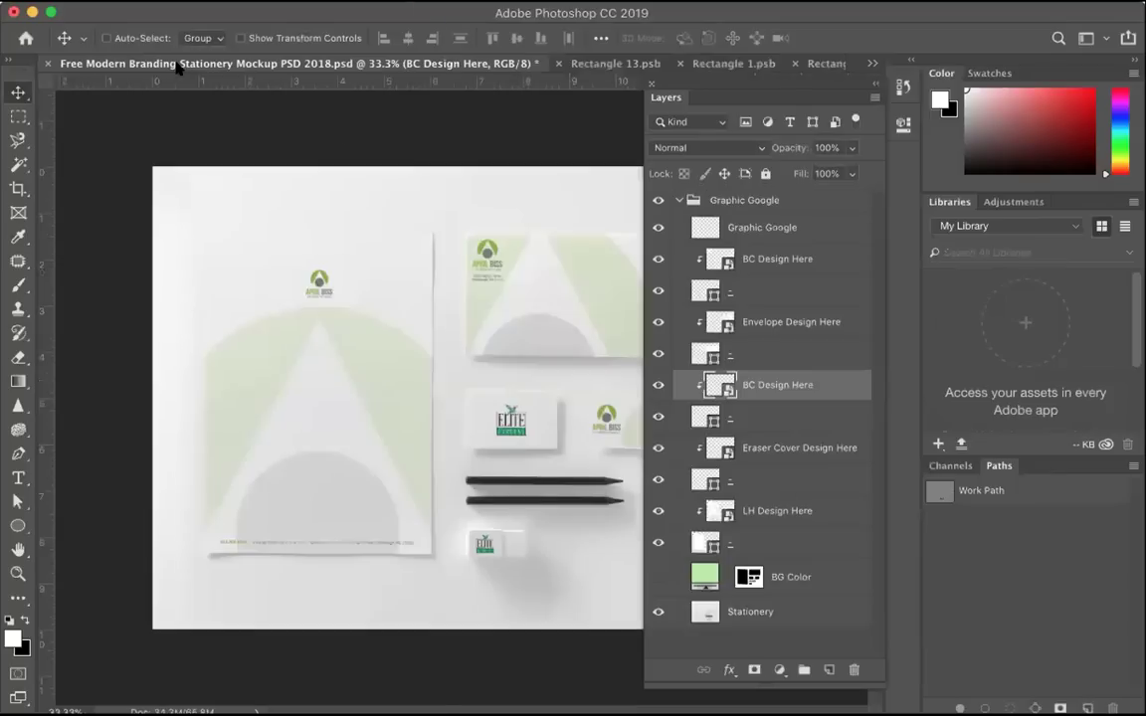
{"action": "left_click_drag", "start_coordinate": [713, 88], "coordinate": [814, 93]}
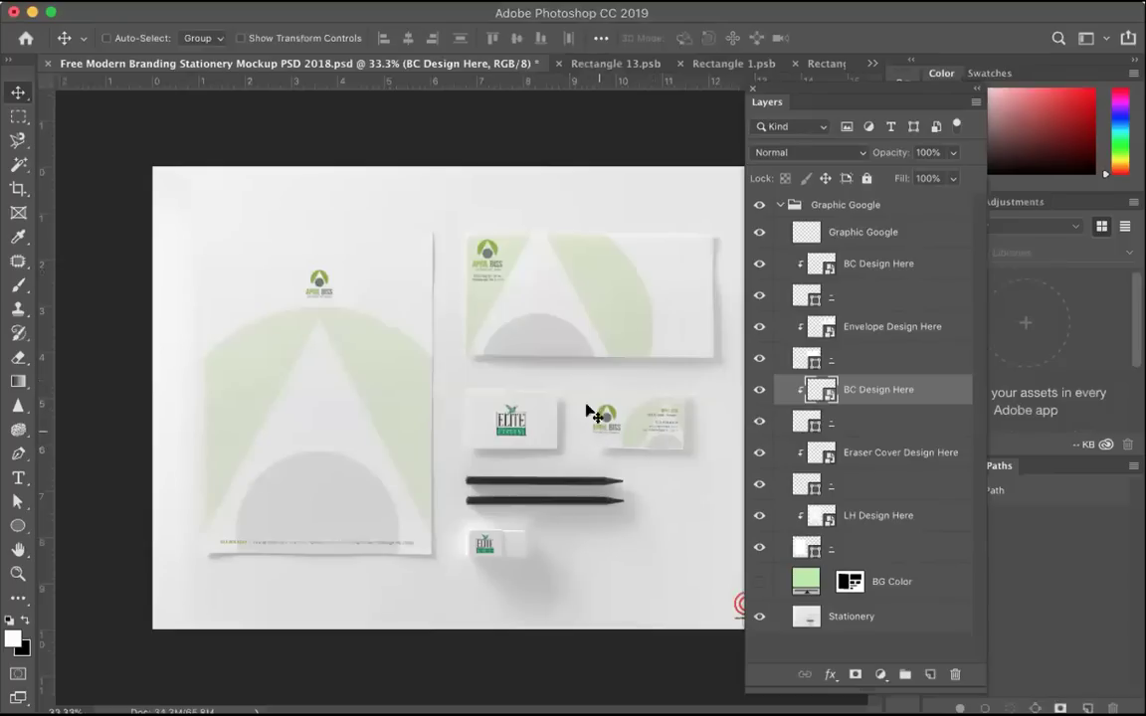
Step: Close the Rectangle 13.psb letterhead and Rectangle 1.psb envelope documents, and switch to the Rectangle 12.psb business card document
{"action": "left_click", "coordinate": [615, 64]}
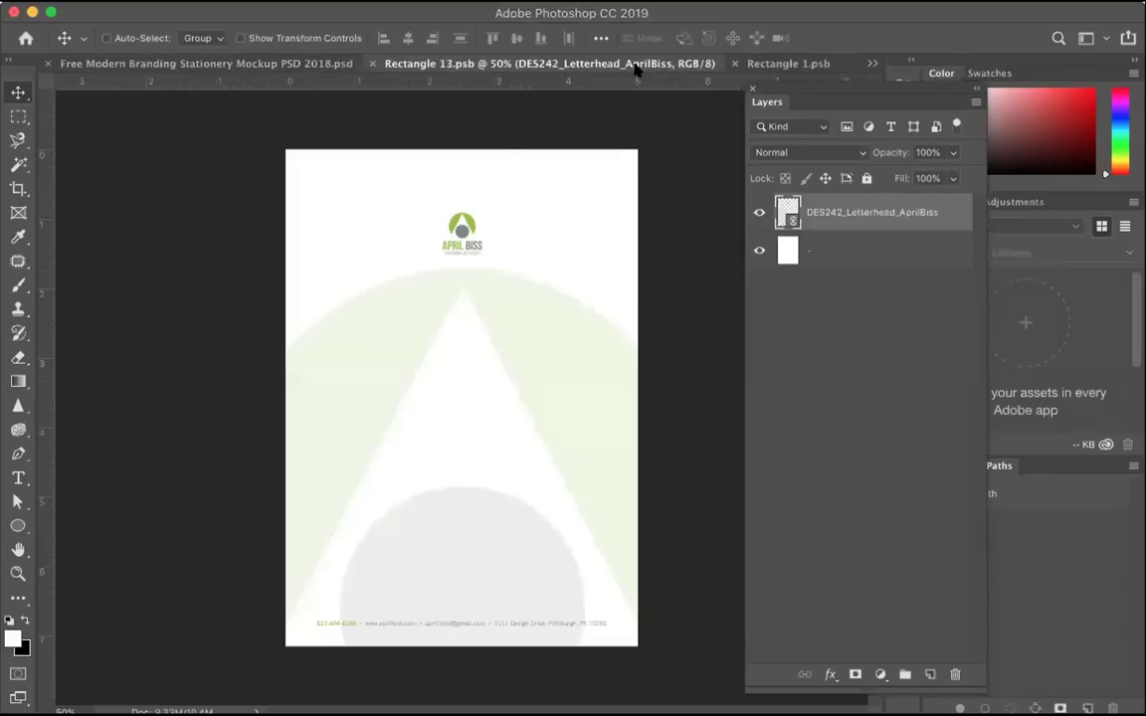
{"action": "left_click", "coordinate": [327, 62]}
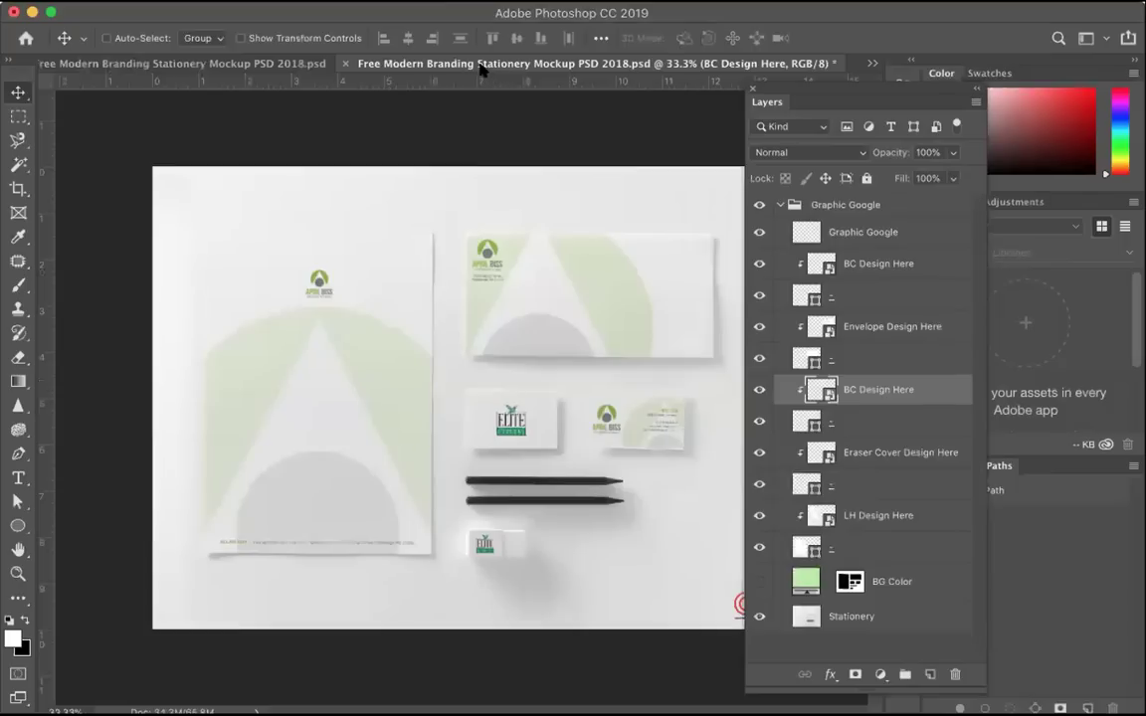
{"action": "left_click", "coordinate": [868, 66]}
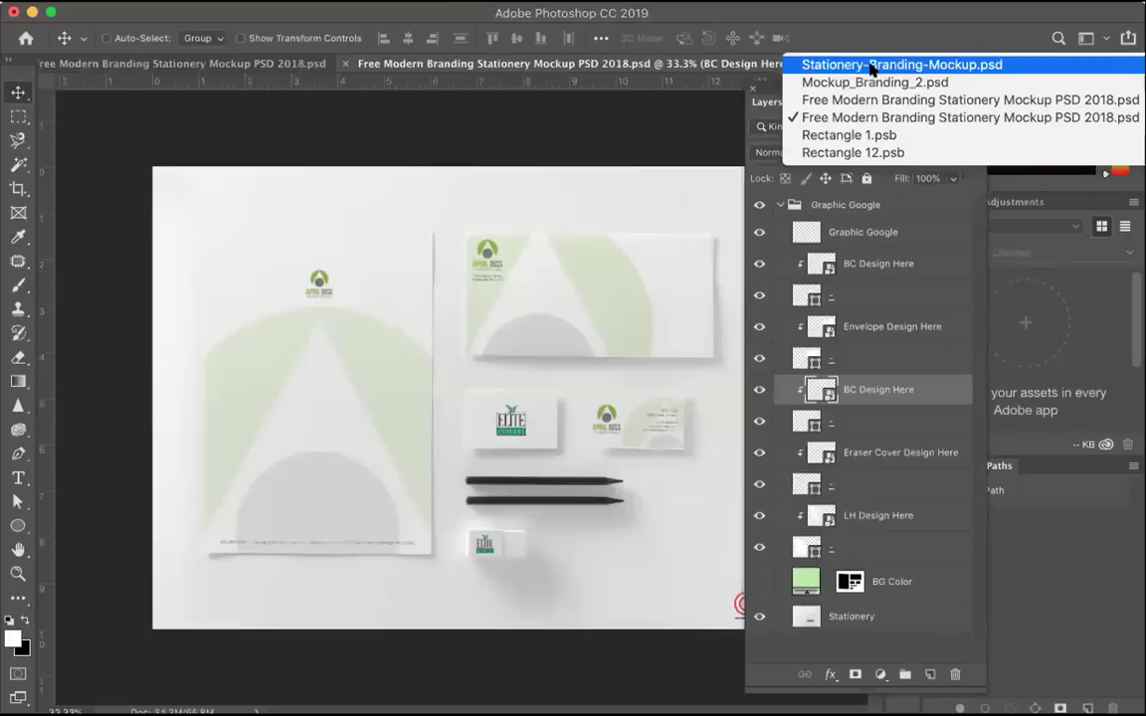
{"action": "left_click", "coordinate": [858, 134]}
{"action": "left_click", "coordinate": [484, 63]}
{"action": "left_click", "coordinate": [873, 63]}
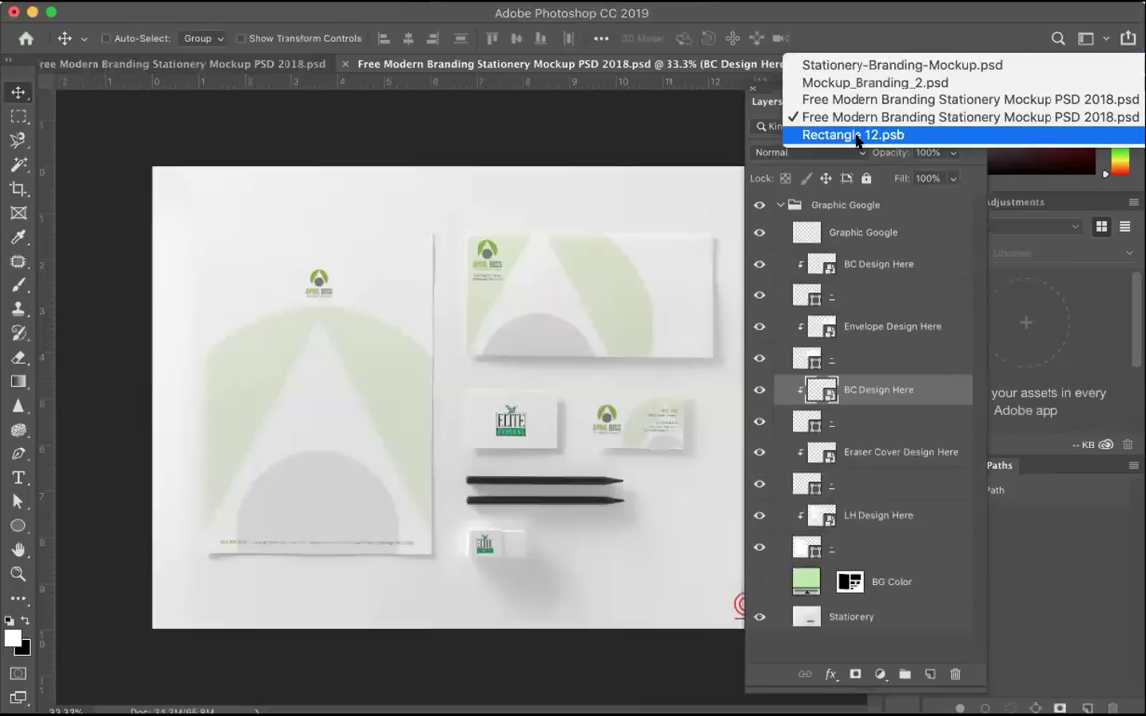
{"action": "left_click", "coordinate": [855, 135]}
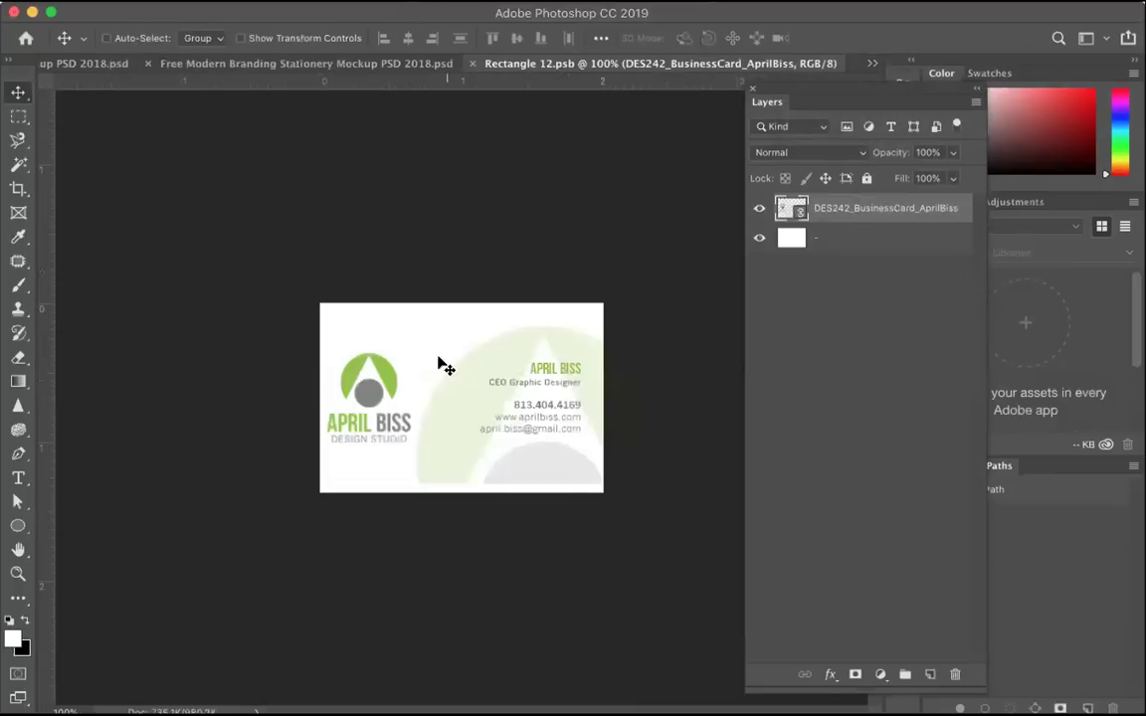
Step: Close the finished Rectangle 12 artwork and open the contents of the mockup's topmost BC Design Here smart object
{"action": "left_click", "coordinate": [471, 64]}
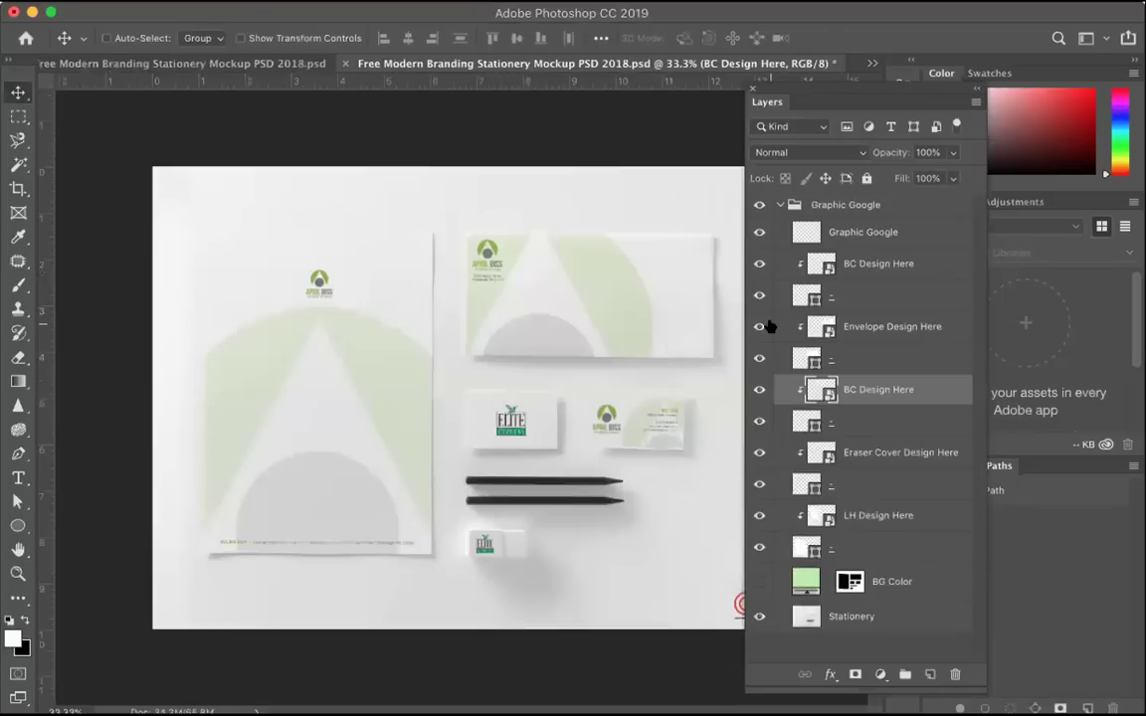
{"action": "left_click", "coordinate": [754, 449]}
{"action": "left_click", "coordinate": [756, 451]}
{"action": "left_click", "coordinate": [759, 264]}
{"action": "left_click", "coordinate": [759, 264]}
{"action": "double_click", "coordinate": [821, 264]}
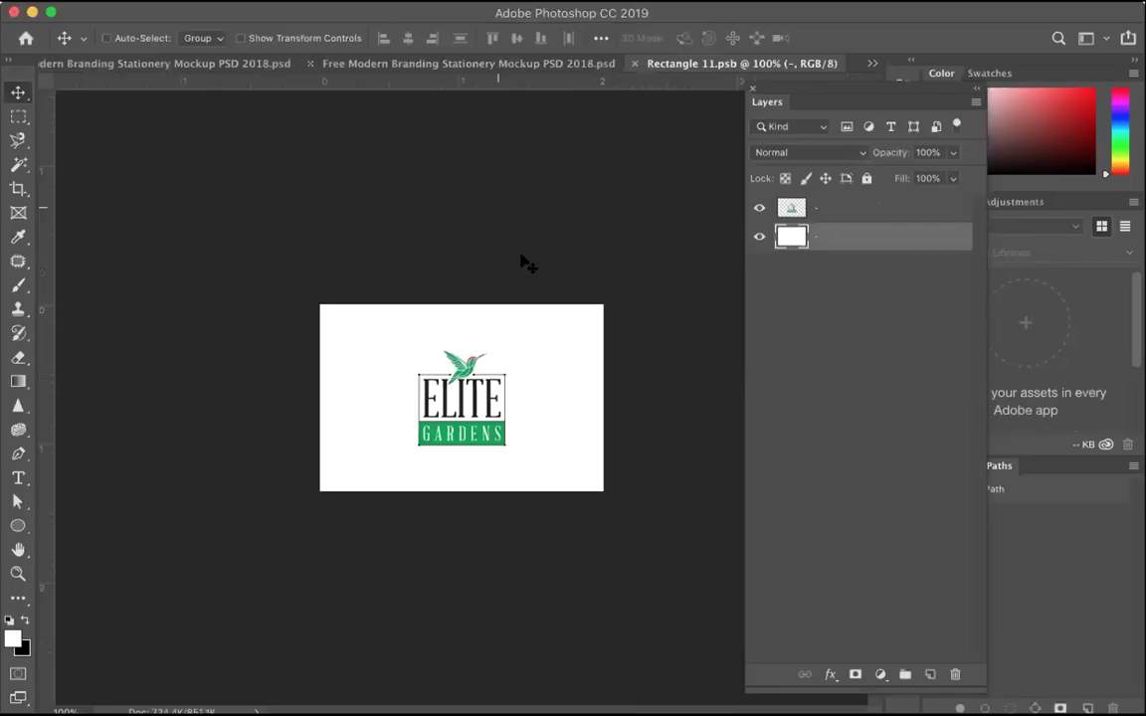
Step: Delete the Elite Gardens logo layer from the business card artwork, keeping the white background layer
{"action": "left_click", "coordinate": [844, 207]}
{"action": "left_click_drag", "start_coordinate": [851, 91], "coordinate": [681, 119]}
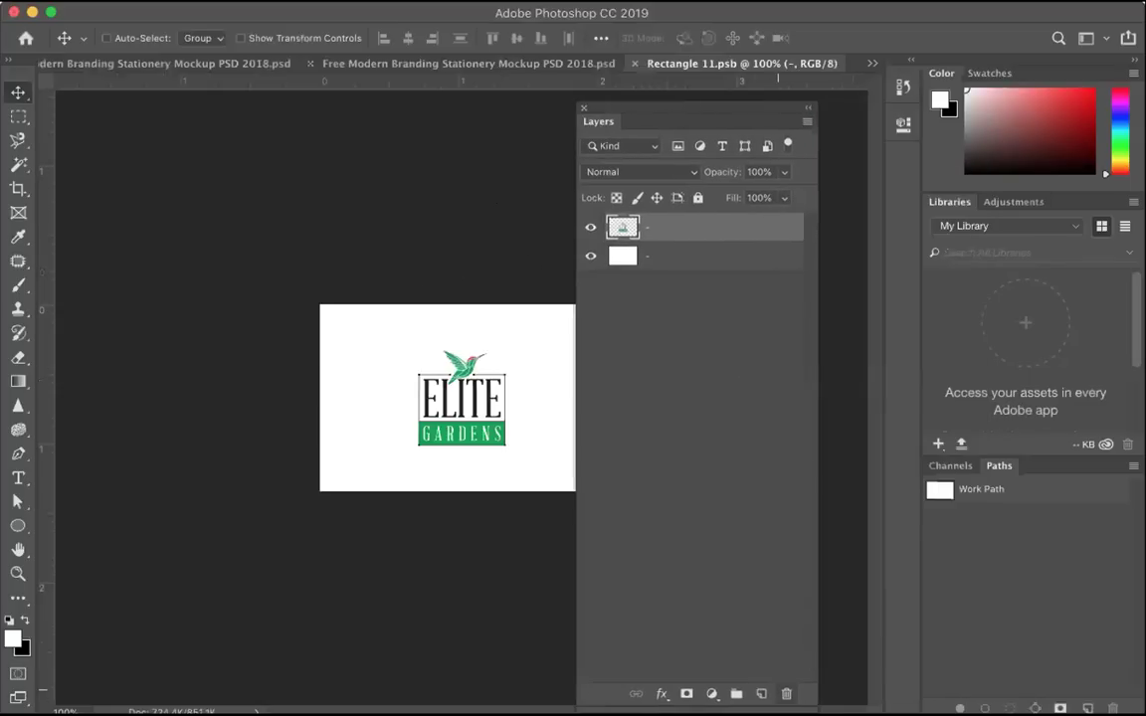
{"action": "left_click", "coordinate": [786, 694]}
{"action": "left_click", "coordinate": [718, 254]}
{"action": "left_click_drag", "start_coordinate": [637, 103], "coordinate": [722, 104]}
Step: Place page 2 of the DES242_Assess4 PDF, the green card back, as an embedded object in the business card artwork
{"action": "left_click", "coordinate": [150, 0]}
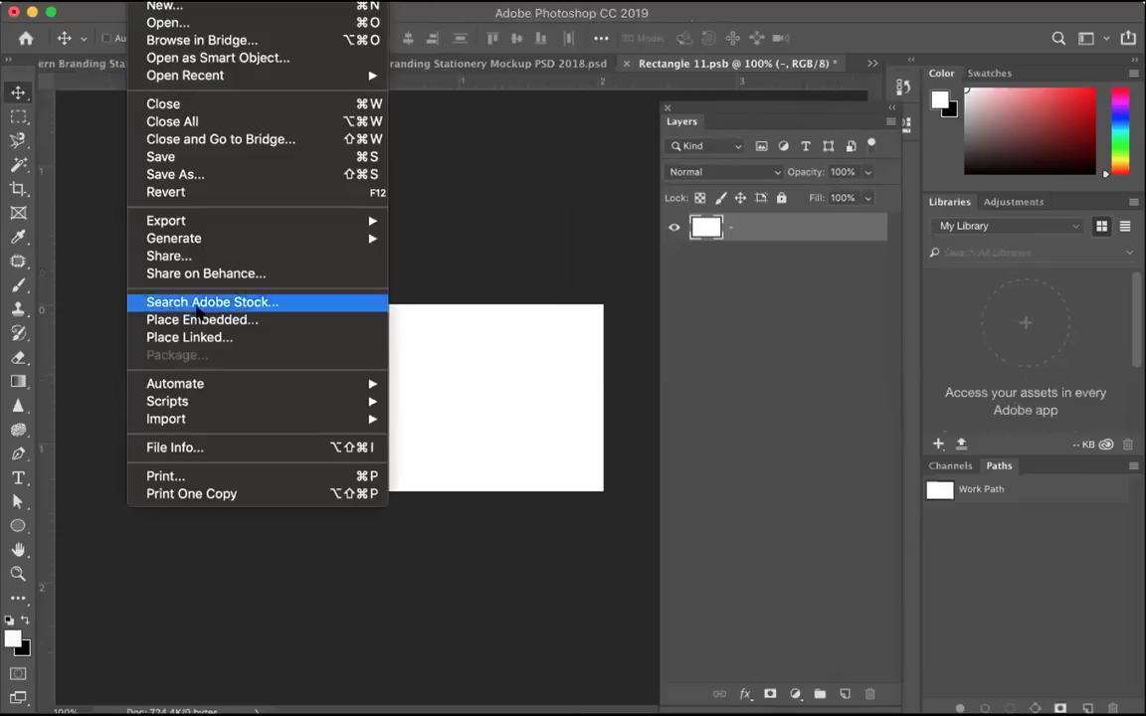
{"action": "left_click", "coordinate": [539, 280]}
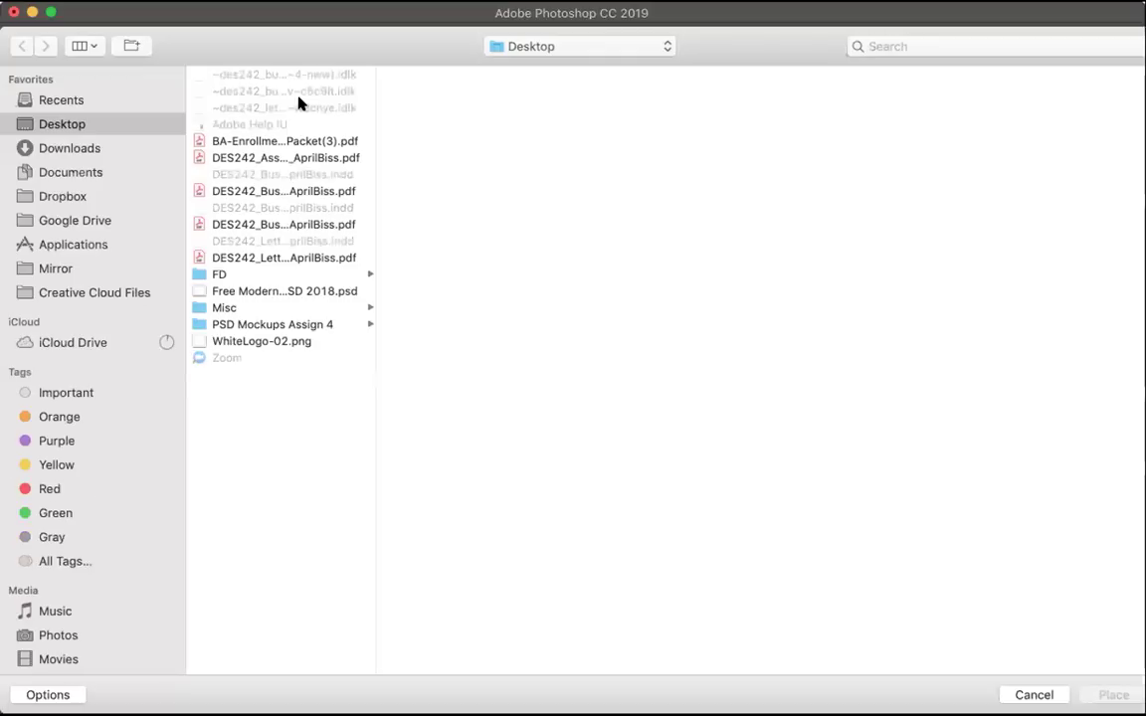
{"action": "left_click", "coordinate": [287, 158]}
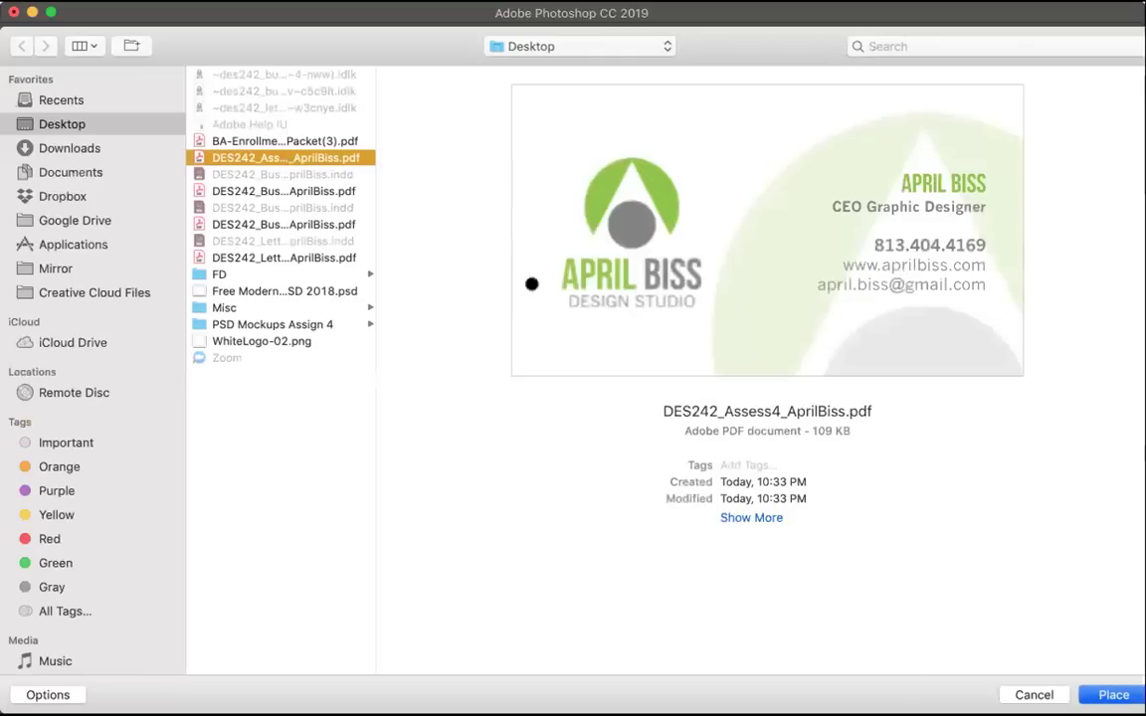
{"action": "key", "text": "Return"}
{"action": "left_click", "coordinate": [422, 238]}
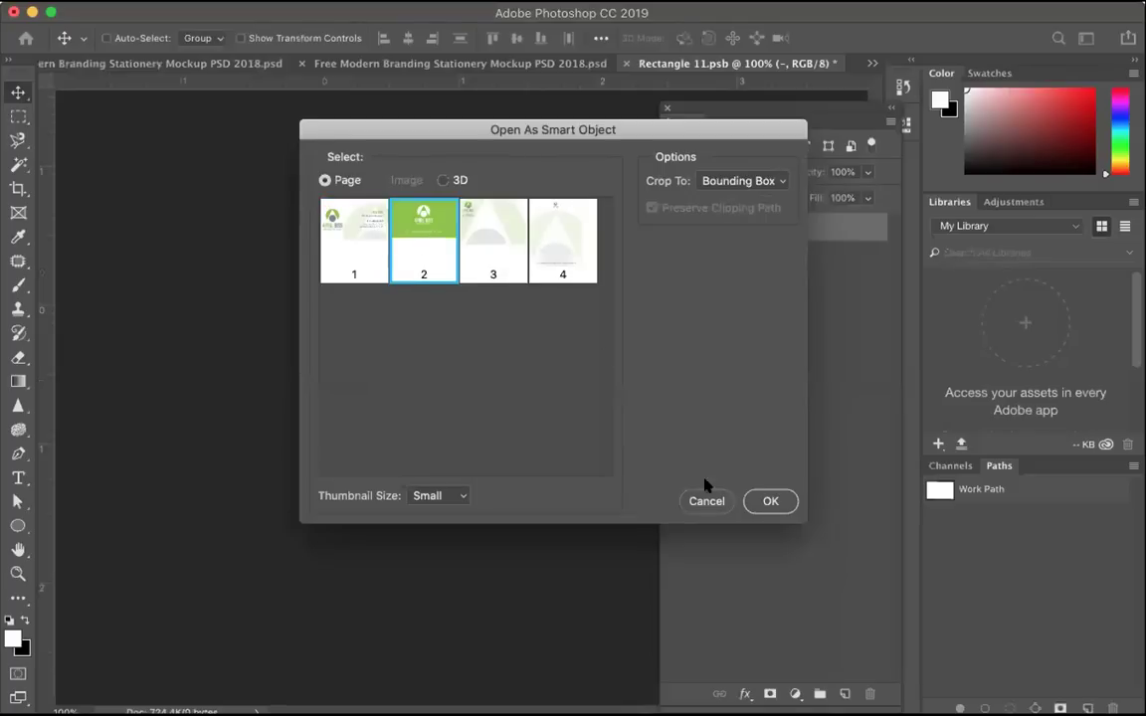
{"action": "left_click", "coordinate": [749, 500]}
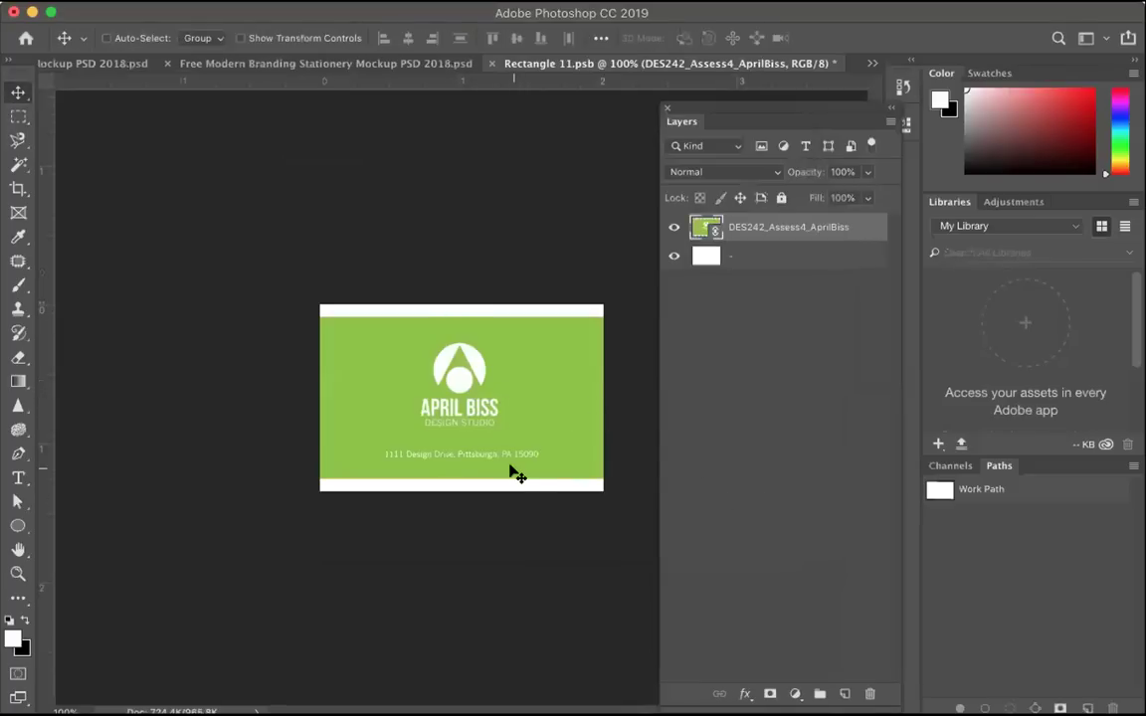
Step: Save the Rectangle 11 artwork and return to the stationery mockup document
{"action": "key", "text": "super+s"}
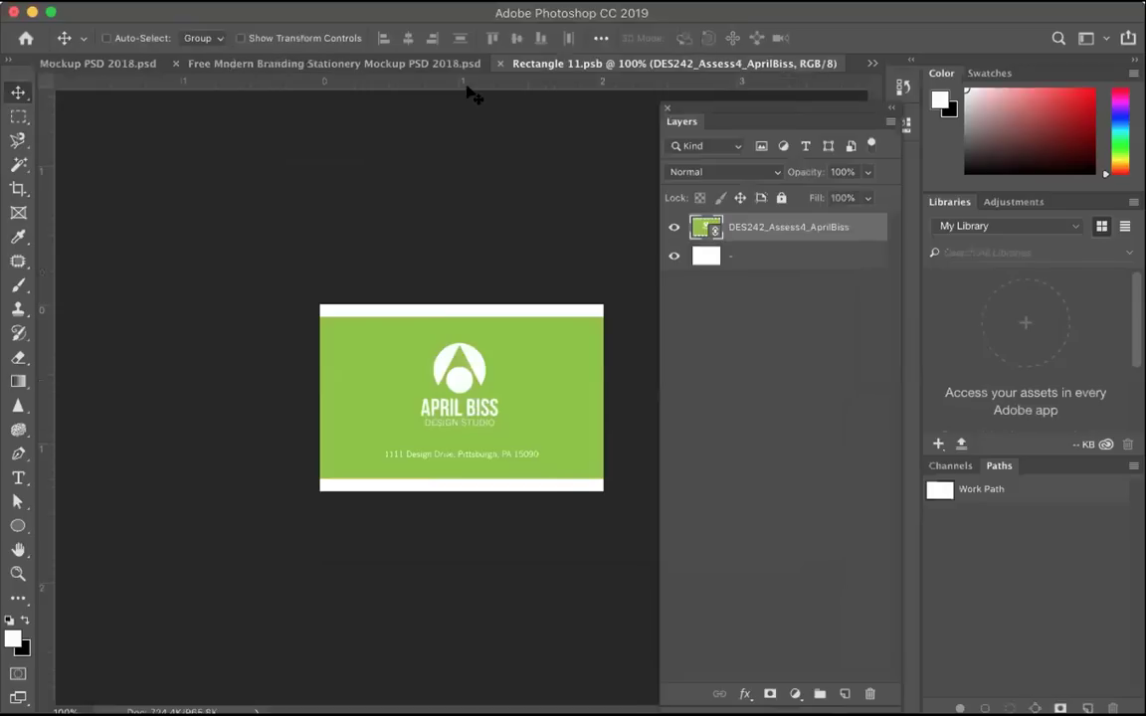
{"action": "left_click", "coordinate": [395, 63]}
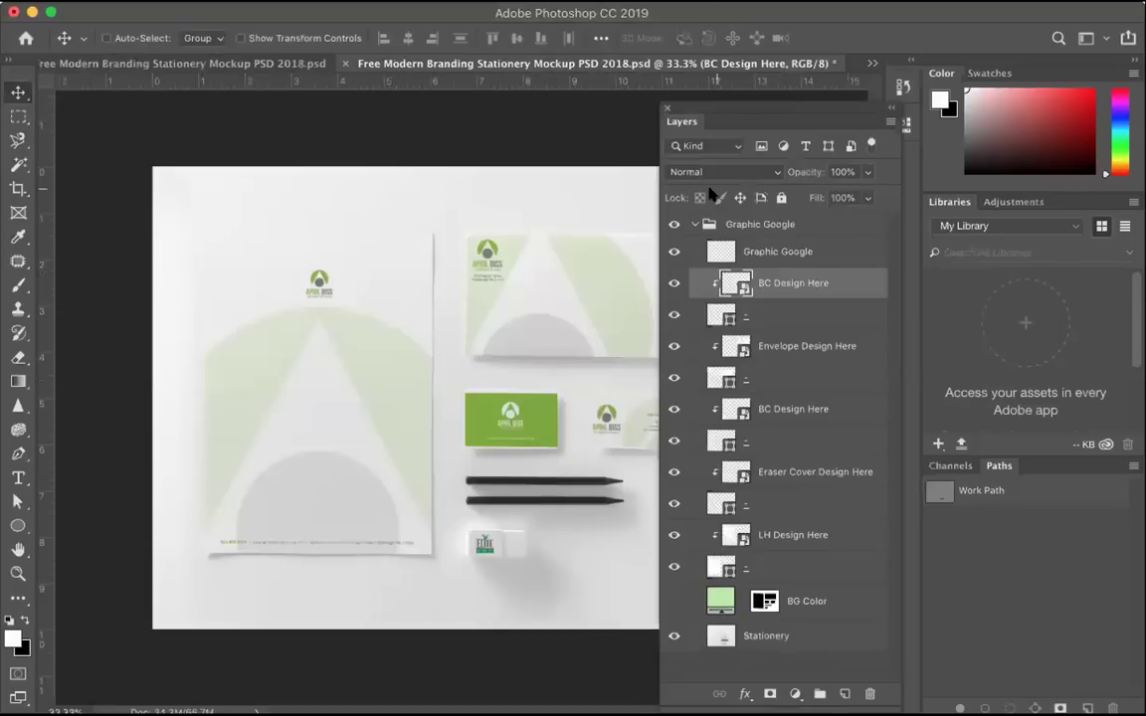
{"action": "left_click_drag", "start_coordinate": [696, 108], "coordinate": [800, 107]}
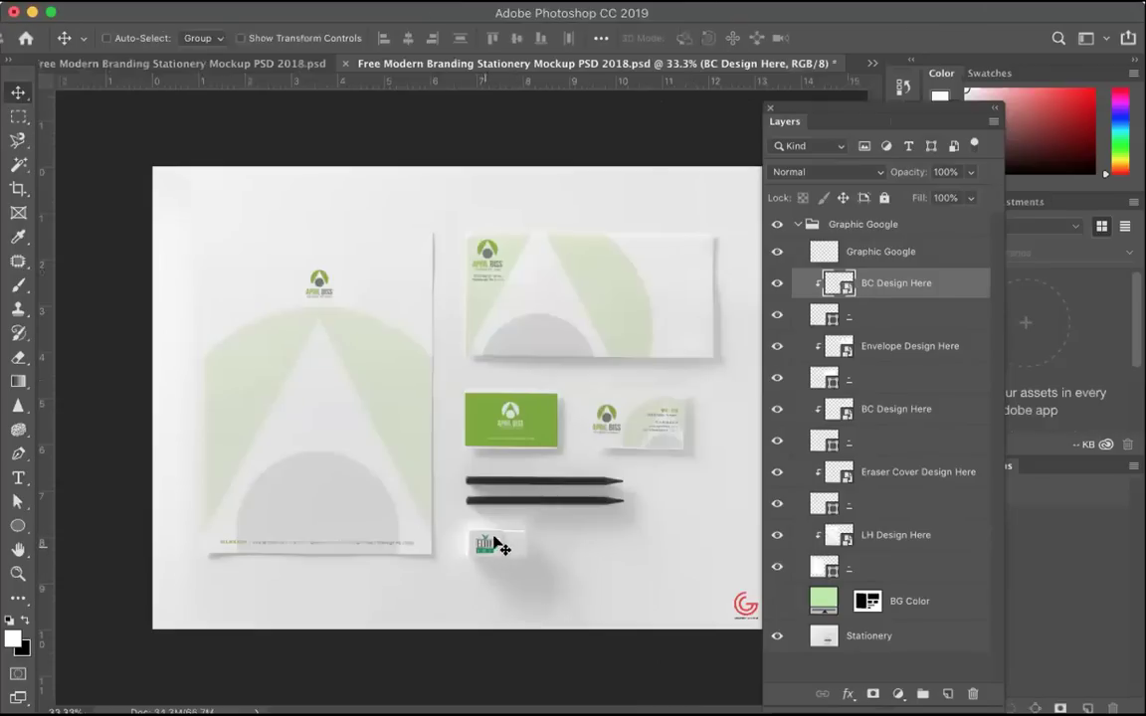
Step: Open the Eraser Cover Design Here smart object and delete its Elite Gardens logo layer
{"action": "double_click", "coordinate": [841, 476]}
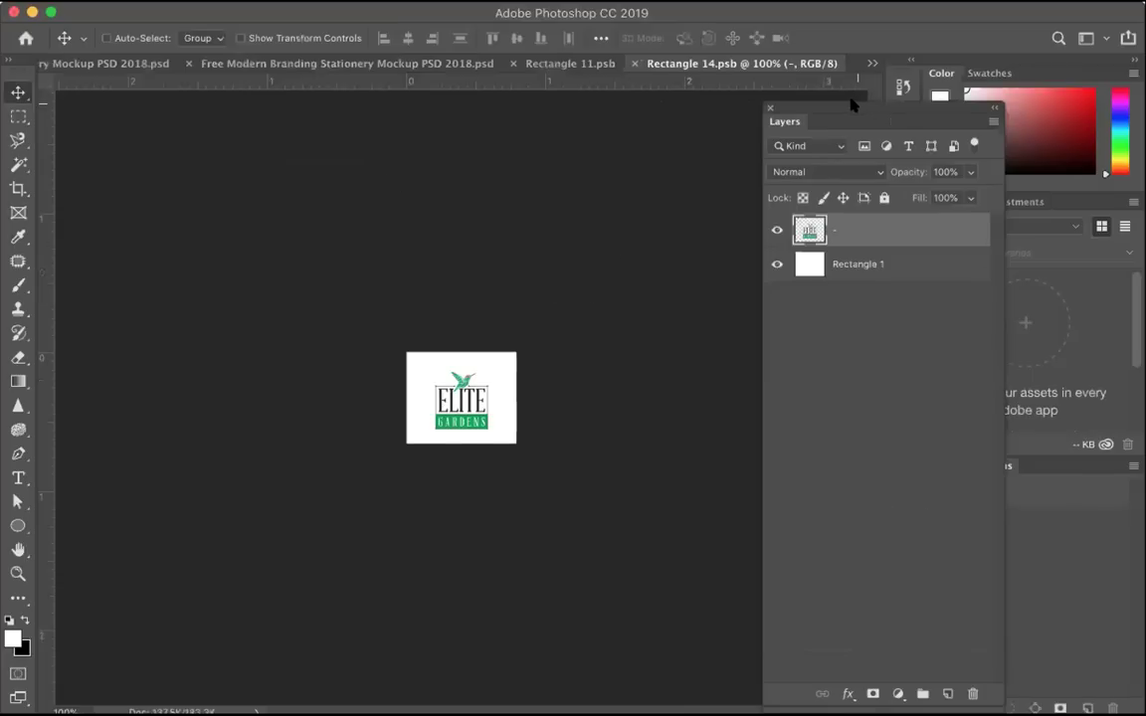
{"action": "left_click_drag", "start_coordinate": [857, 103], "coordinate": [706, 103]}
{"action": "left_click", "coordinate": [823, 693]}
{"action": "left_click", "coordinate": [696, 255]}
Step: Start placing an embedded file and browse Dropbox to the Assign 4 Demo folder under LIVE LECTURES, Week 4, LL1
{"action": "left_click", "coordinate": [149, 0]}
{"action": "left_click", "coordinate": [202, 319]}
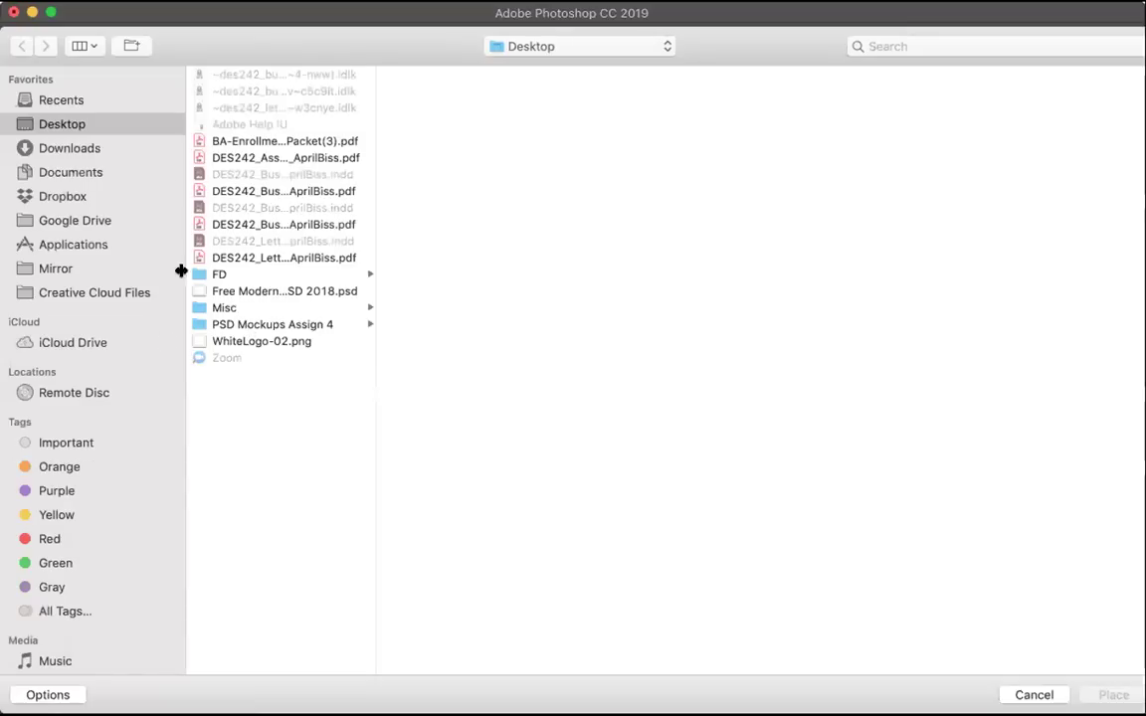
{"action": "left_click", "coordinate": [57, 196]}
{"action": "left_click", "coordinate": [264, 92]}
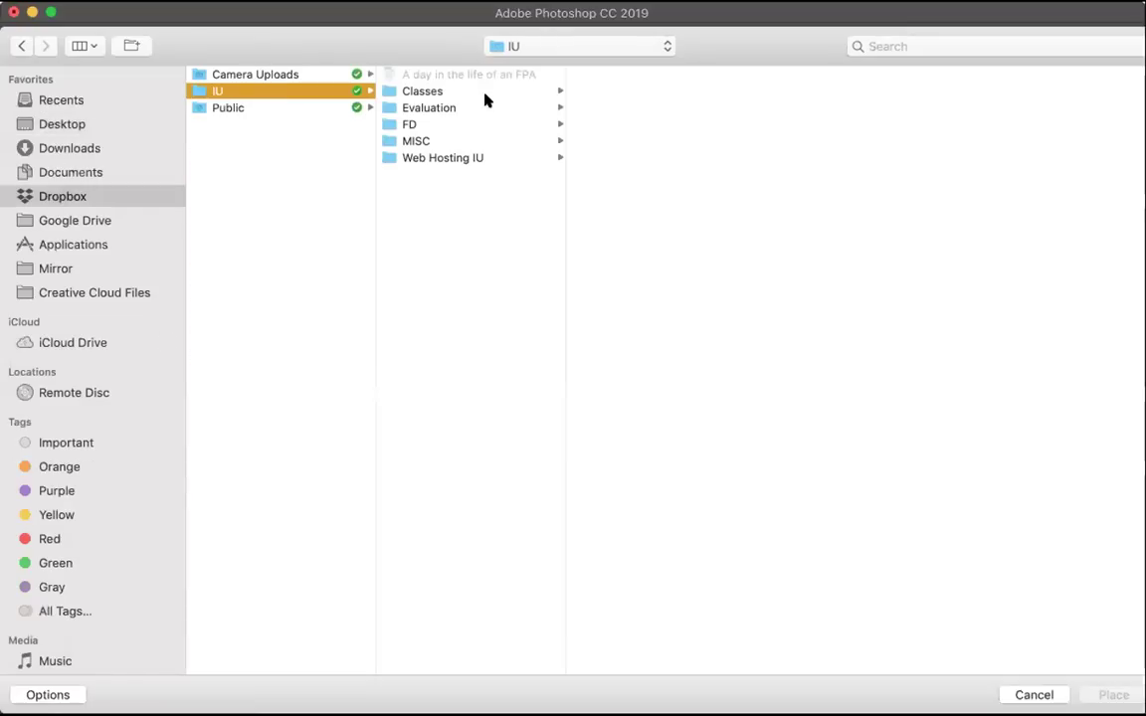
{"action": "left_click", "coordinate": [478, 93]}
{"action": "left_click", "coordinate": [696, 91]}
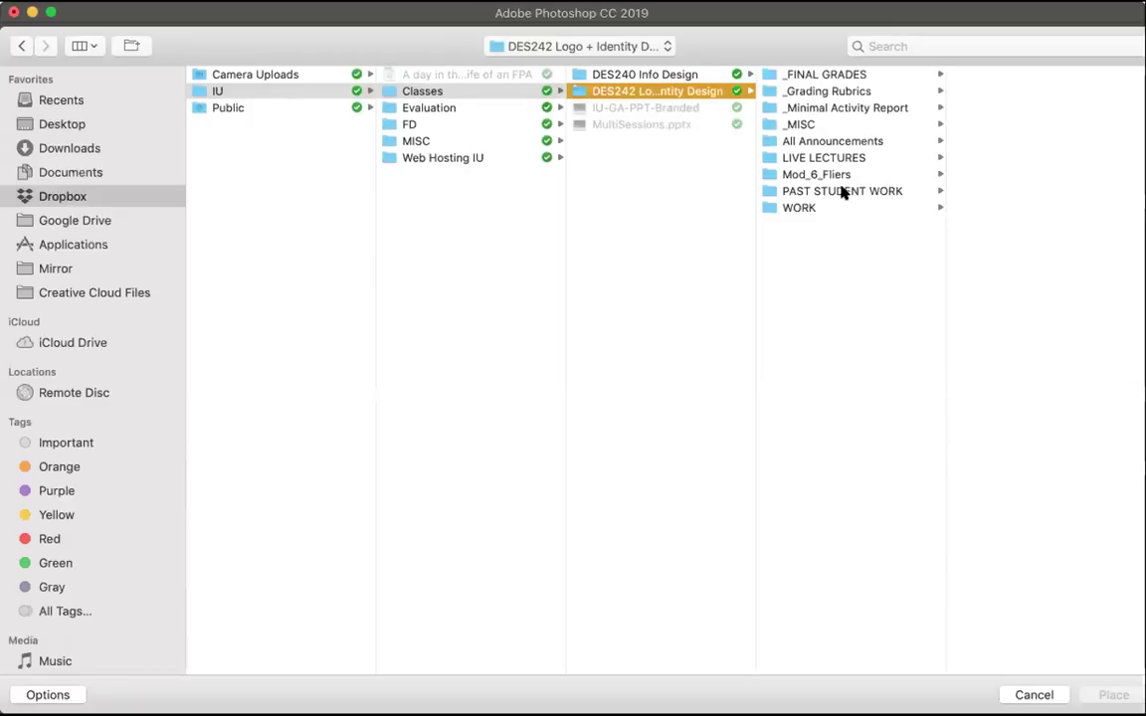
{"action": "left_click", "coordinate": [838, 205]}
{"action": "left_click", "coordinate": [821, 157]}
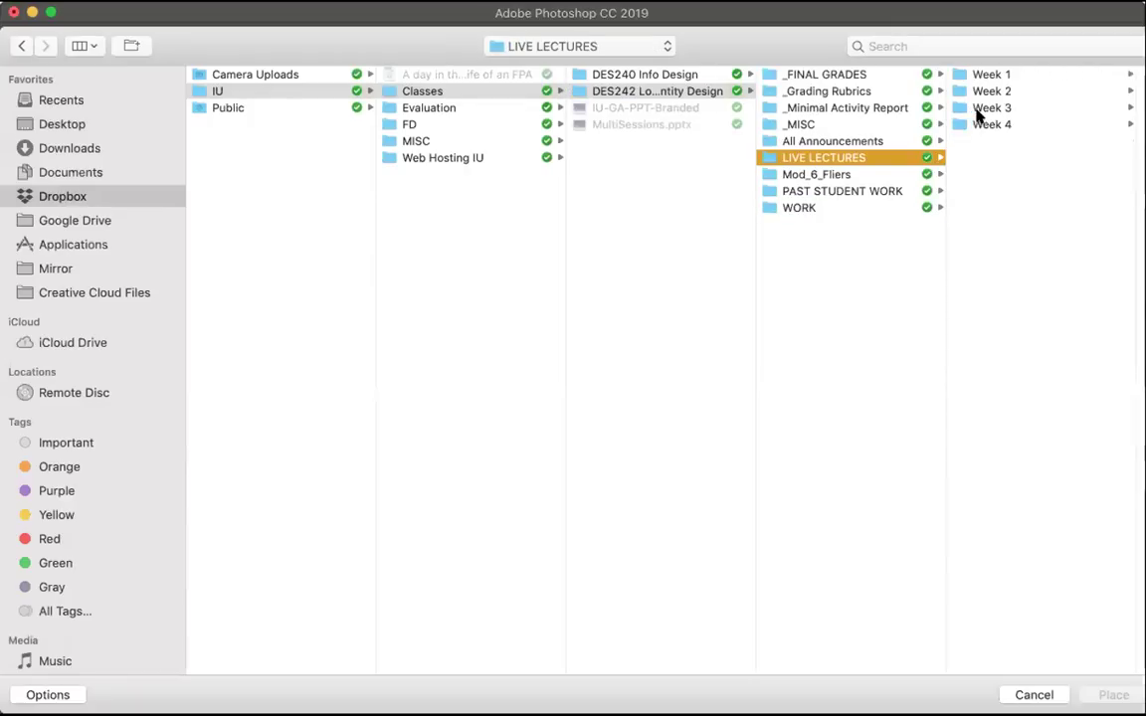
{"action": "left_click", "coordinate": [990, 124]}
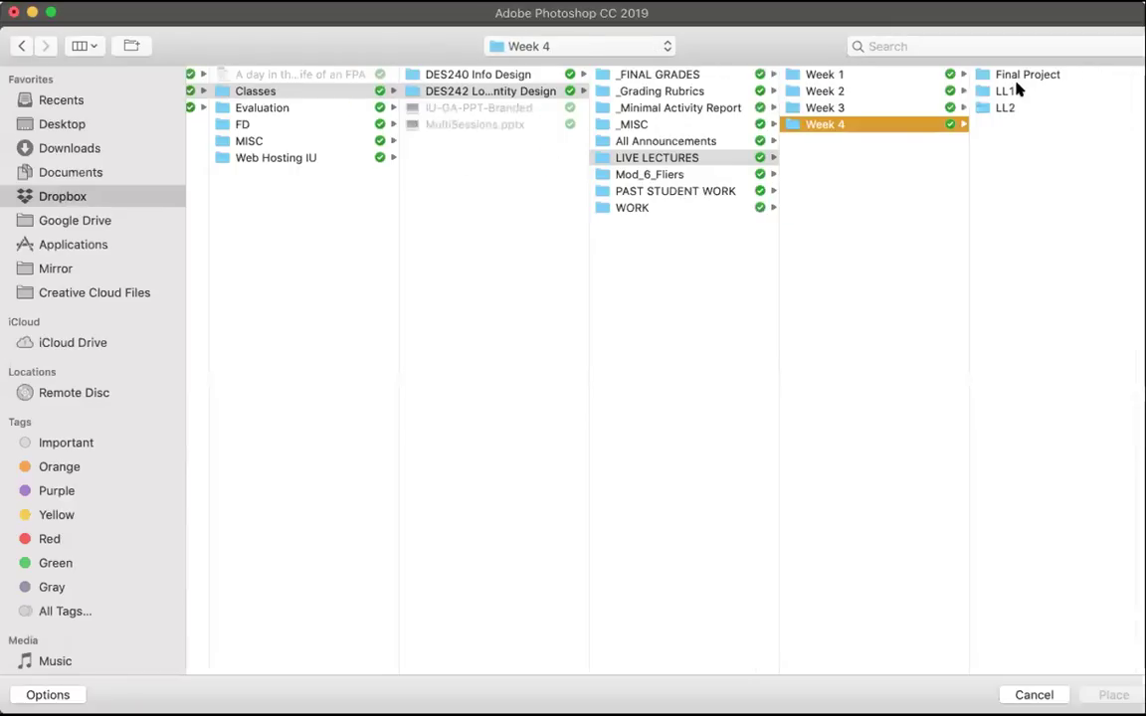
{"action": "left_click", "coordinate": [1003, 90]}
{"action": "left_click", "coordinate": [1037, 75]}
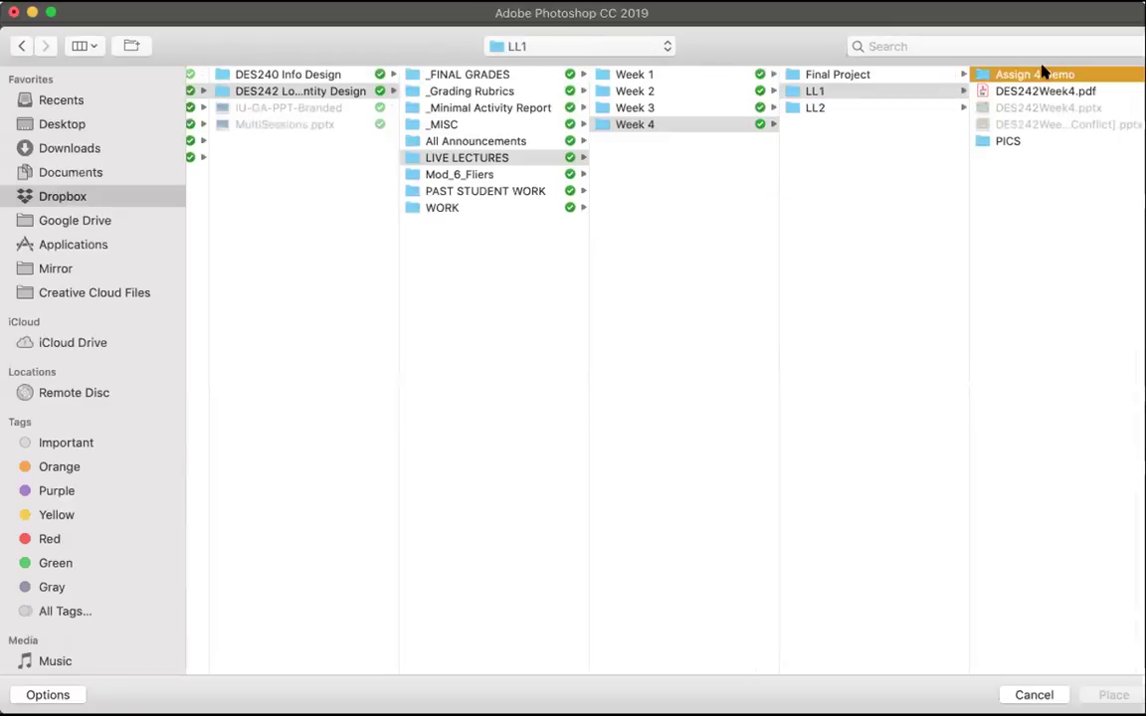
Step: Place the full-colour logo DES242_Assign4Dem-01.png into the eraser cover artwork
{"action": "left_click", "coordinate": [1024, 125]}
{"action": "key", "text": "Down"}
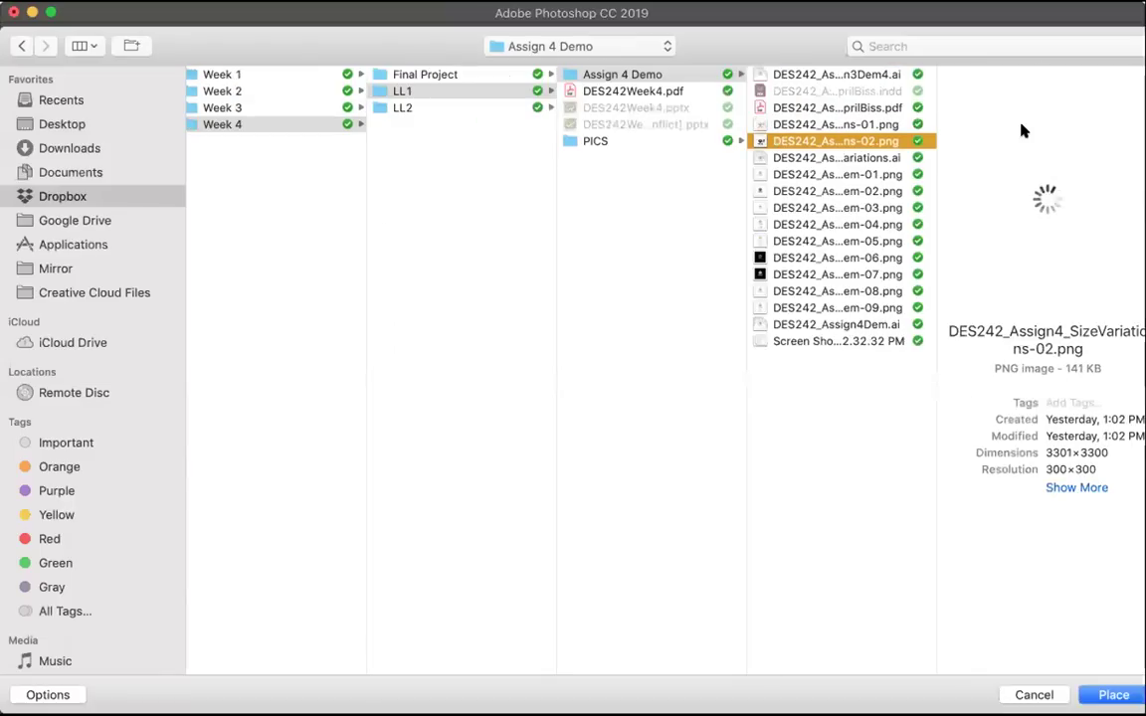
{"action": "key", "text": "Down"}
{"action": "key", "text": "Down"}
{"action": "key", "text": "Down"}
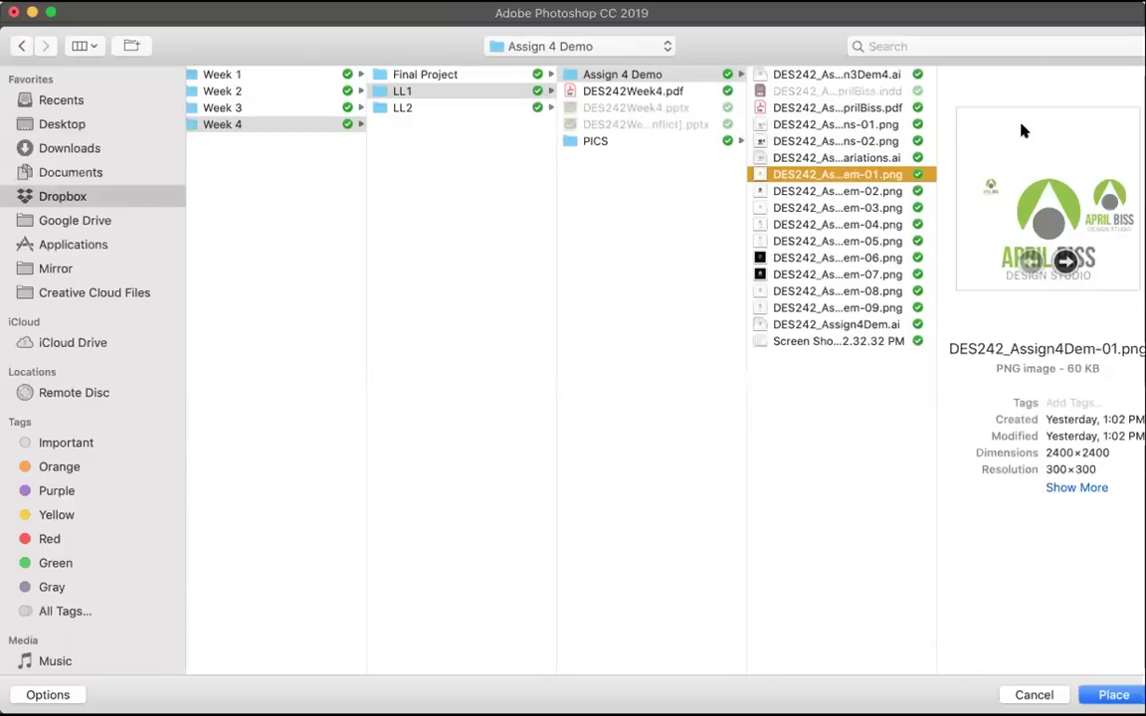
{"action": "key", "text": "Up"}
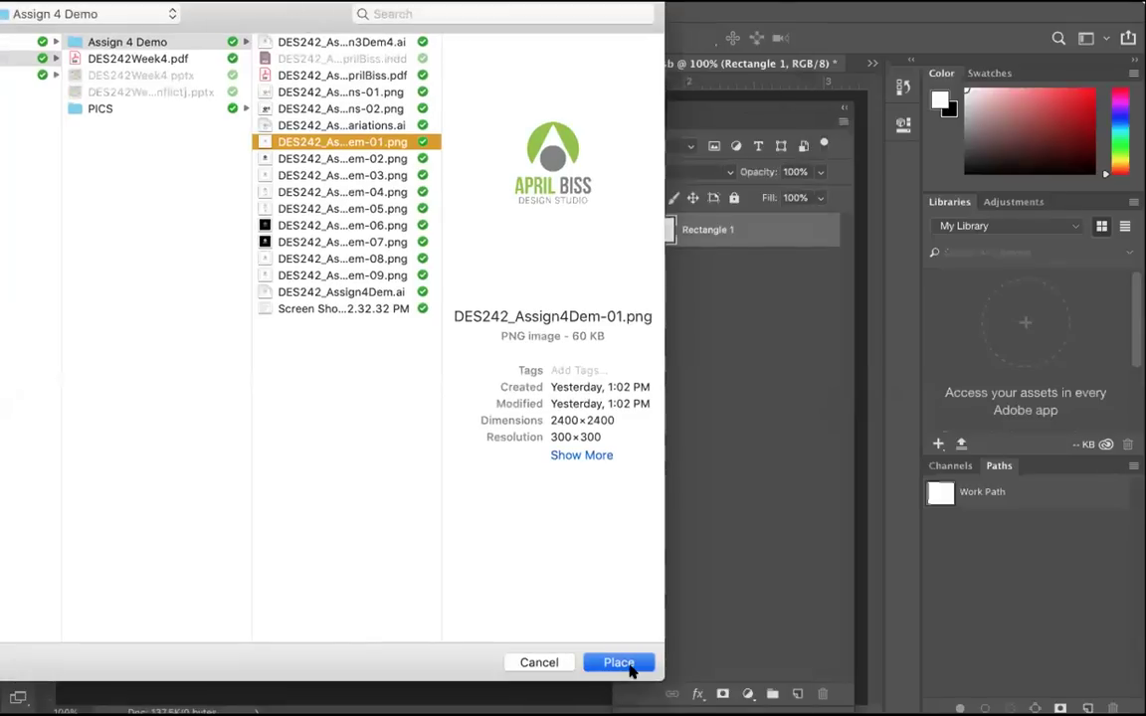
{"action": "left_click", "coordinate": [626, 663]}
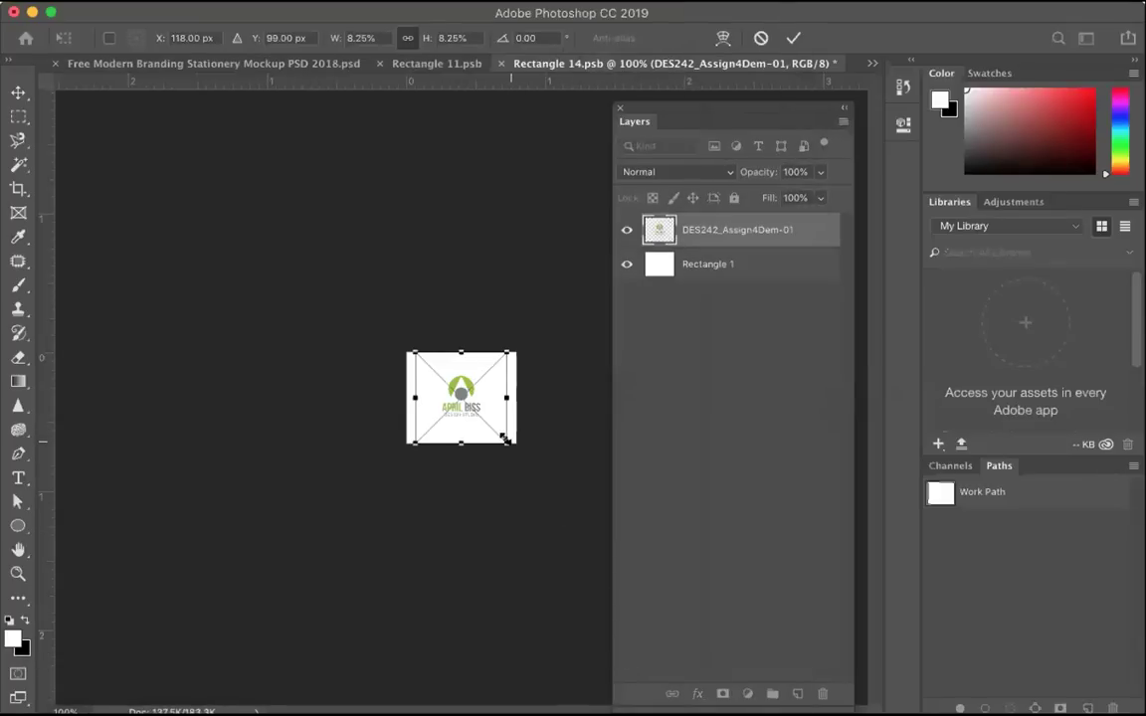
Step: Scale the placed logo up to about 11% and centre it on the eraser cover's white rectangle
{"action": "left_click_drag", "start_coordinate": [513, 442], "coordinate": [516, 465]}
{"action": "key", "text": "ctrl+z"}
{"action": "left_click_drag", "start_coordinate": [410, 349], "coordinate": [383, 322]}
{"action": "mouse_move", "coordinate": [442, 391]}
{"action": "left_mouse_down"}
{"action": "mouse_move", "coordinate": [463, 412]}
{"action": "mouse_move", "coordinate": [452, 409]}
{"action": "left_mouse_up"}
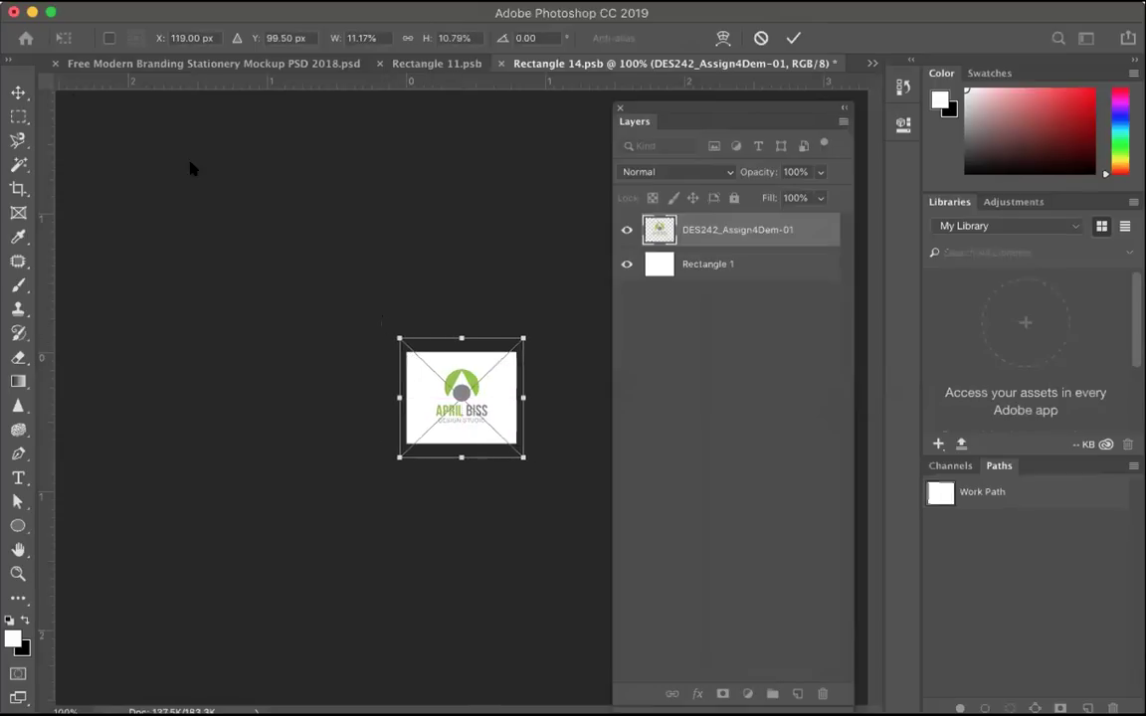
{"action": "key", "text": "Return"}
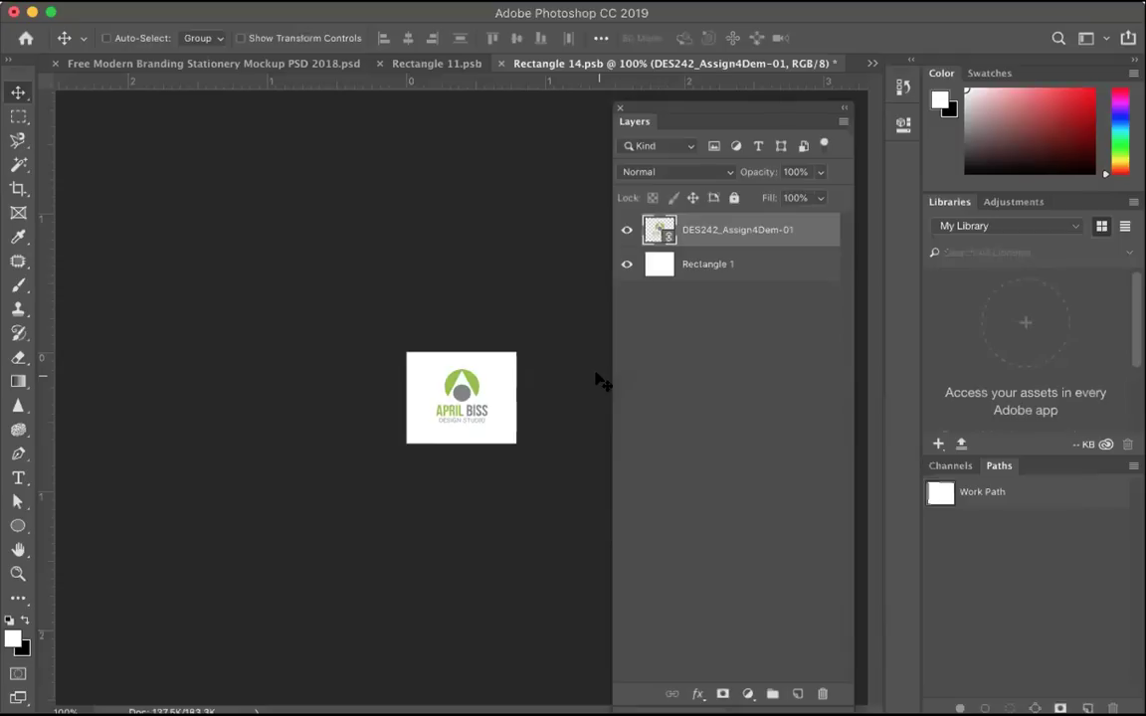
Step: Save the Rectangle 14 eraser artwork and return to the stationery mockup to show the updated eraser
{"action": "key", "text": "super+s"}
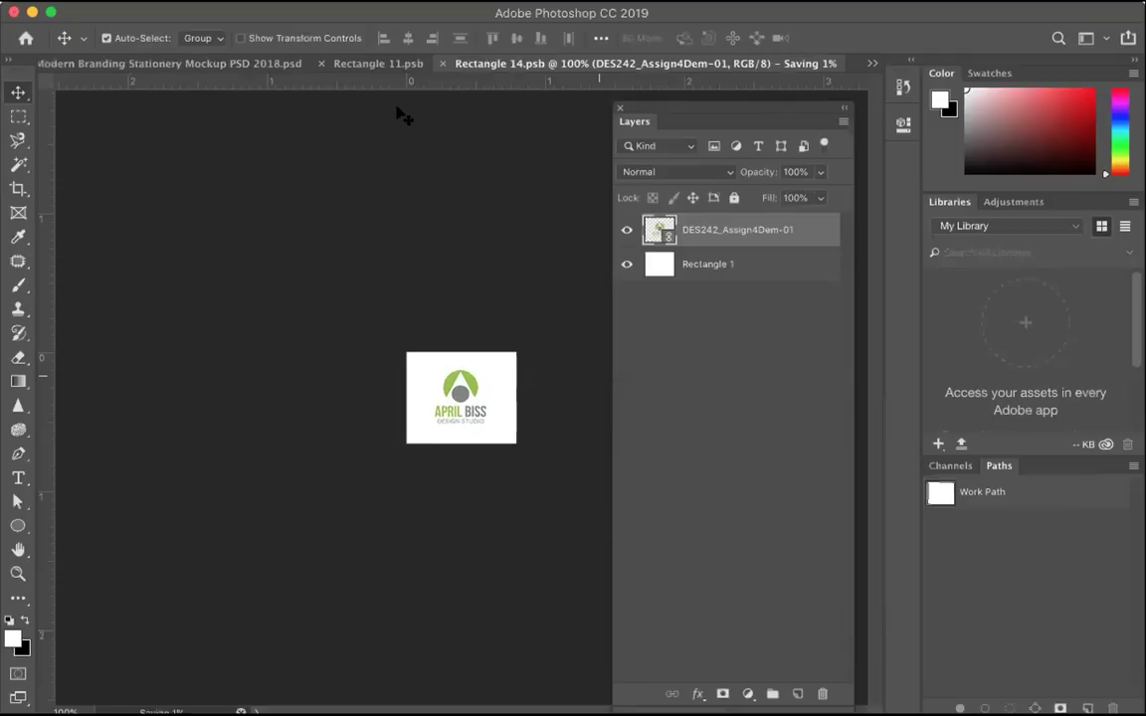
{"action": "left_click", "coordinate": [263, 67]}
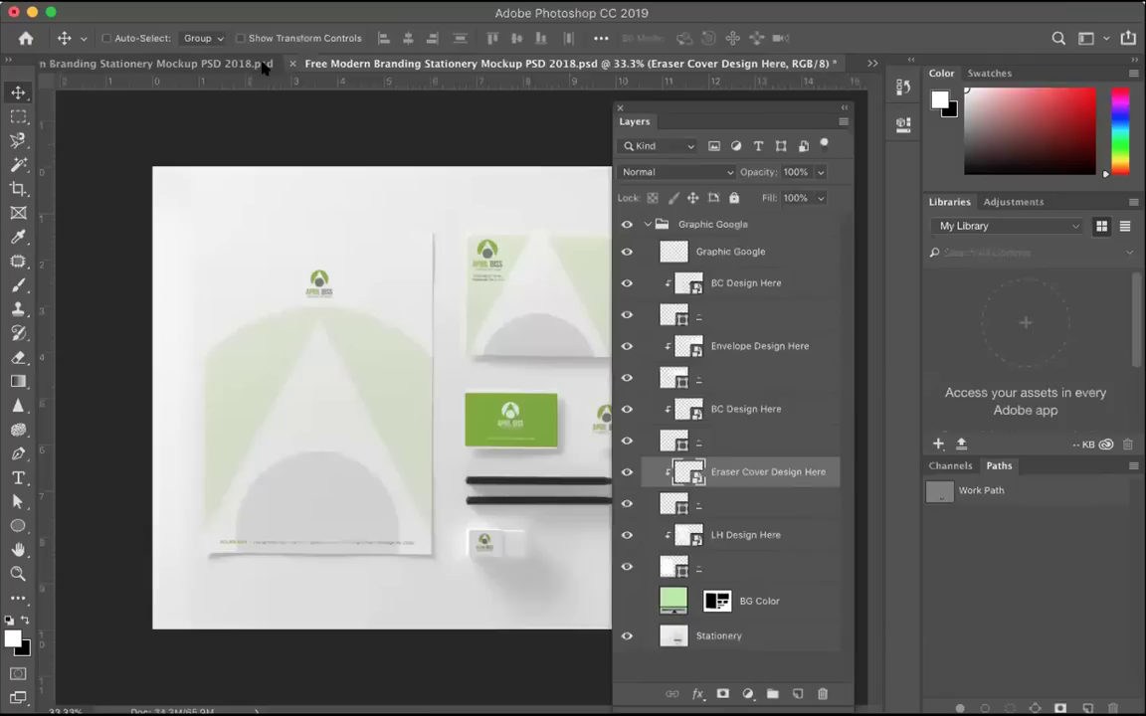
{"action": "left_click_drag", "start_coordinate": [603, 95], "coordinate": [711, 95]}
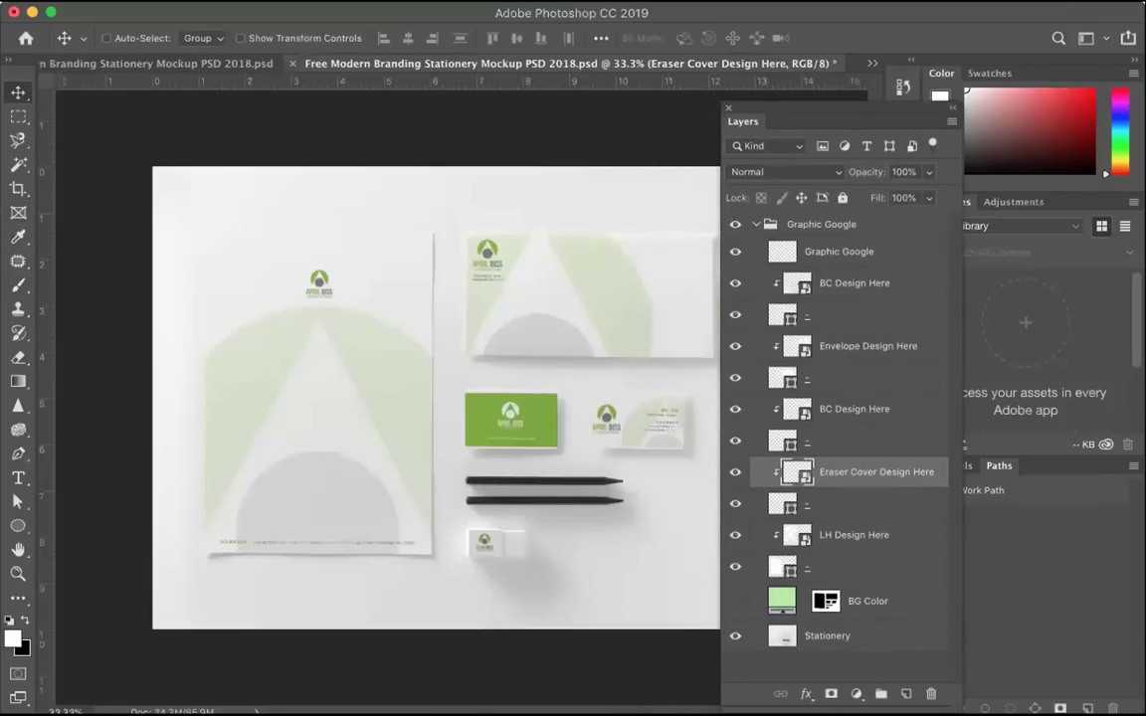
{"action": "key", "text": "F7"}
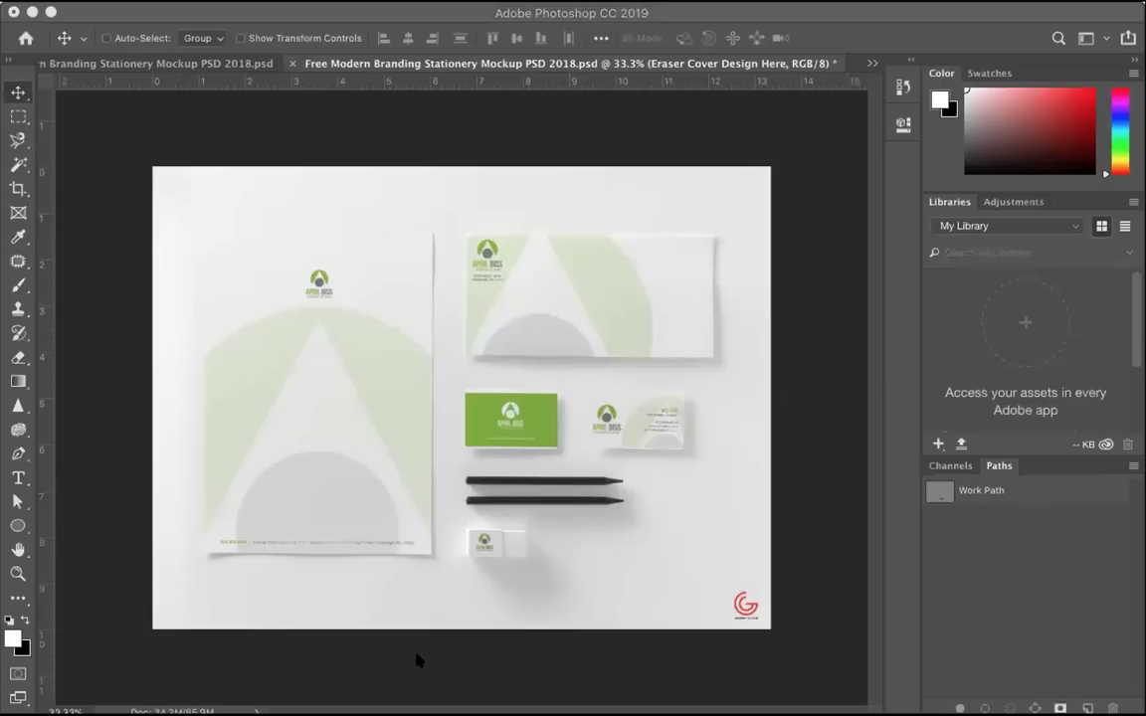
{"action": "key", "text": "F7"}
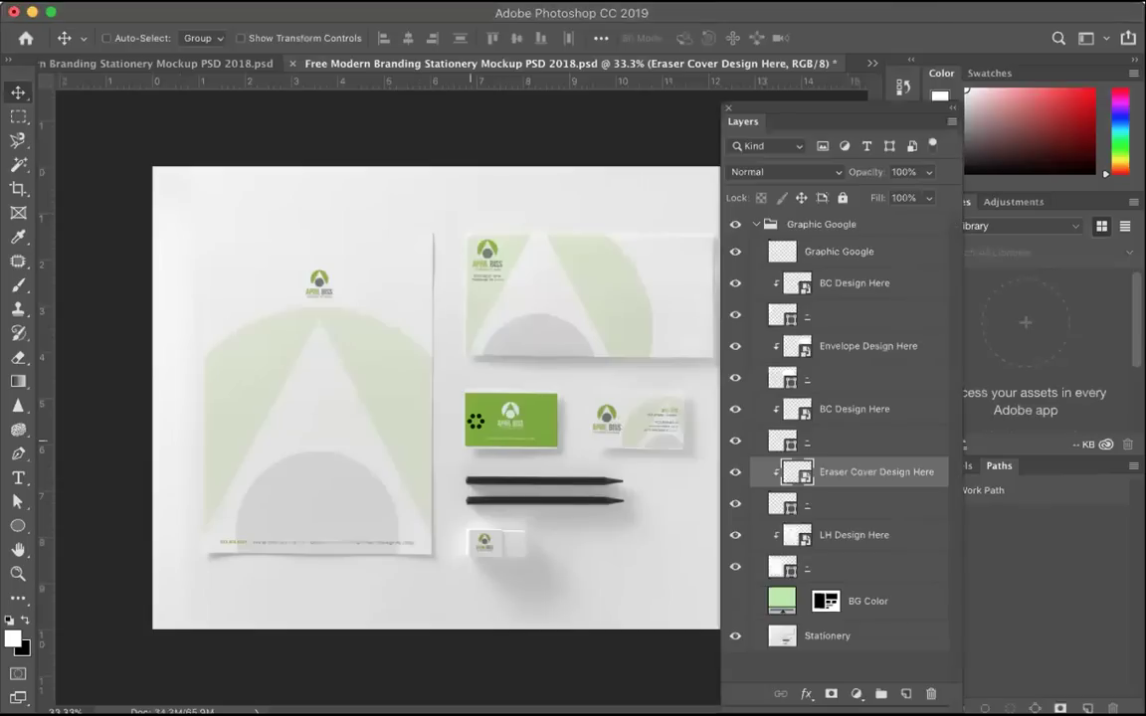
{"action": "double_click", "coordinate": [478, 427]}
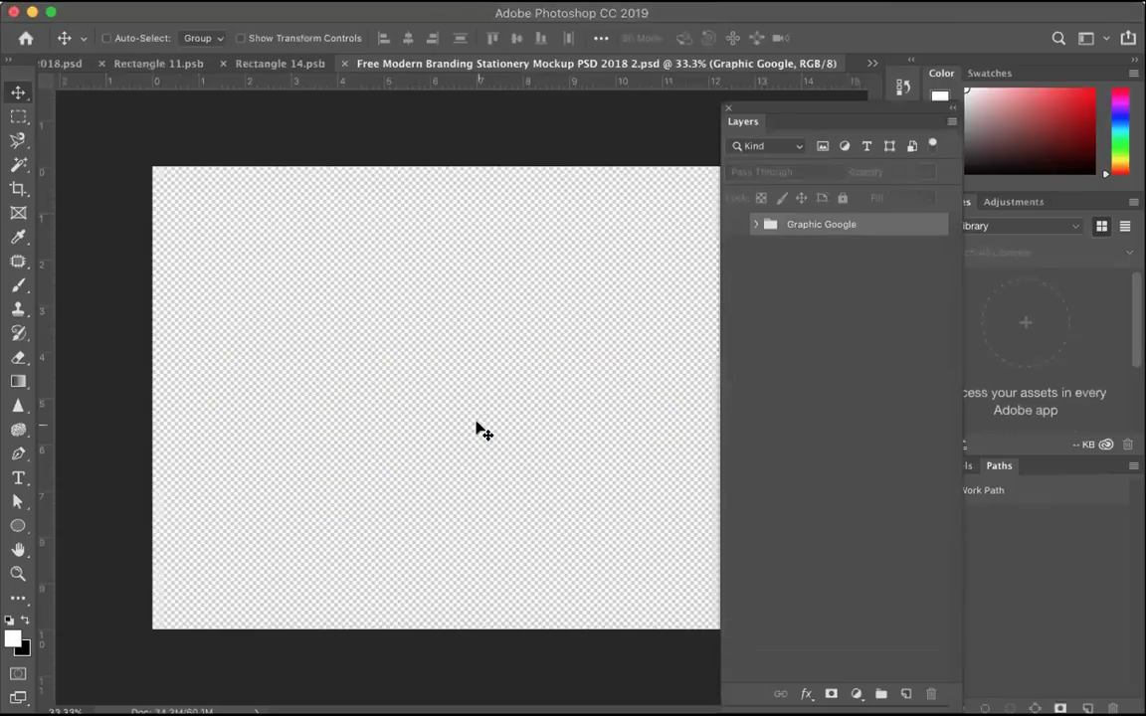
{"action": "left_click", "coordinate": [339, 63]}
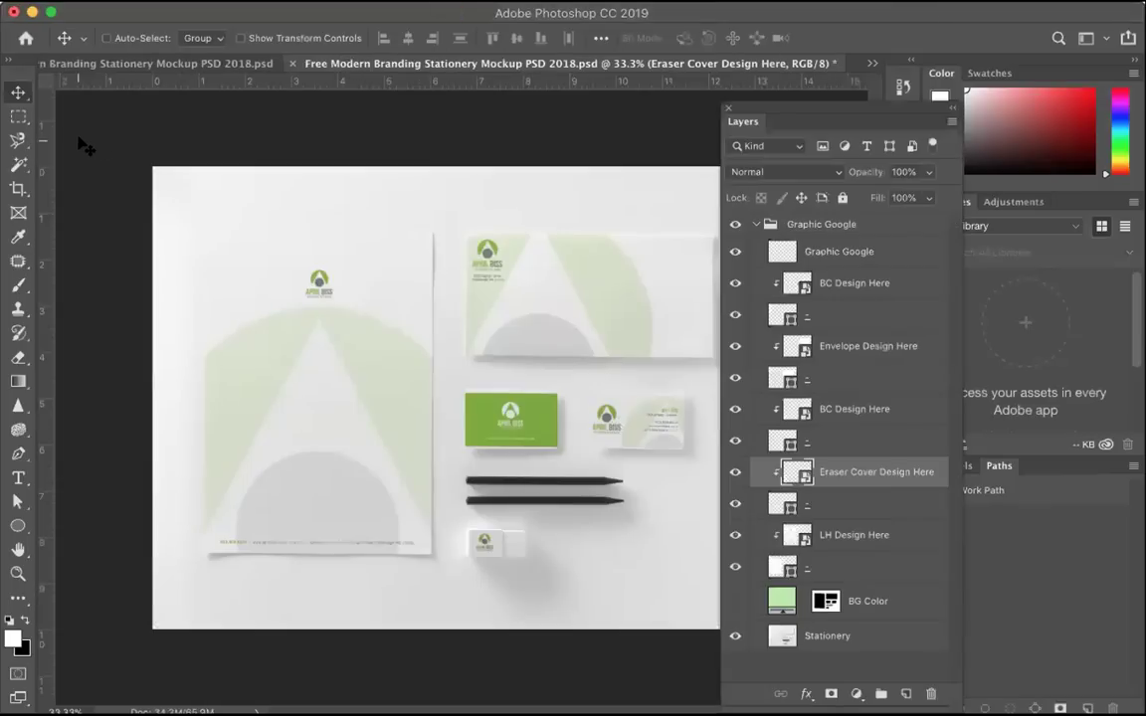
{"action": "key", "text": "F7"}
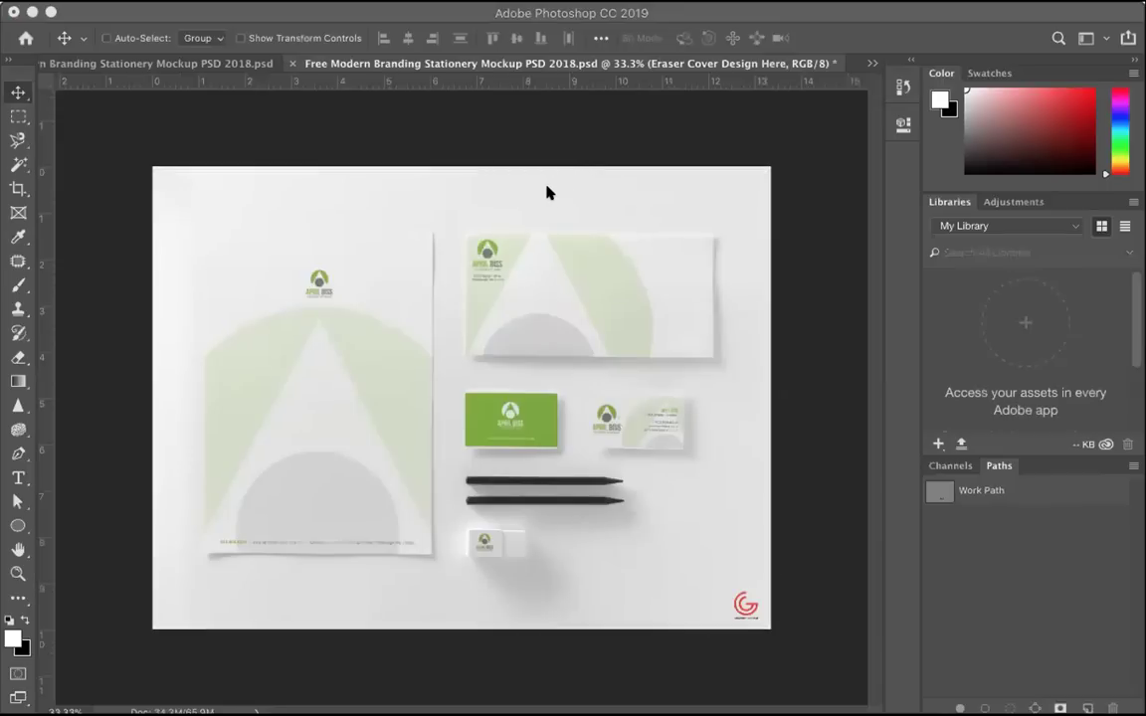
Step: Examine the OR7V9L1.psd stationery mockup across its full width, together with its layer groups
{"action": "key", "text": "F7"}
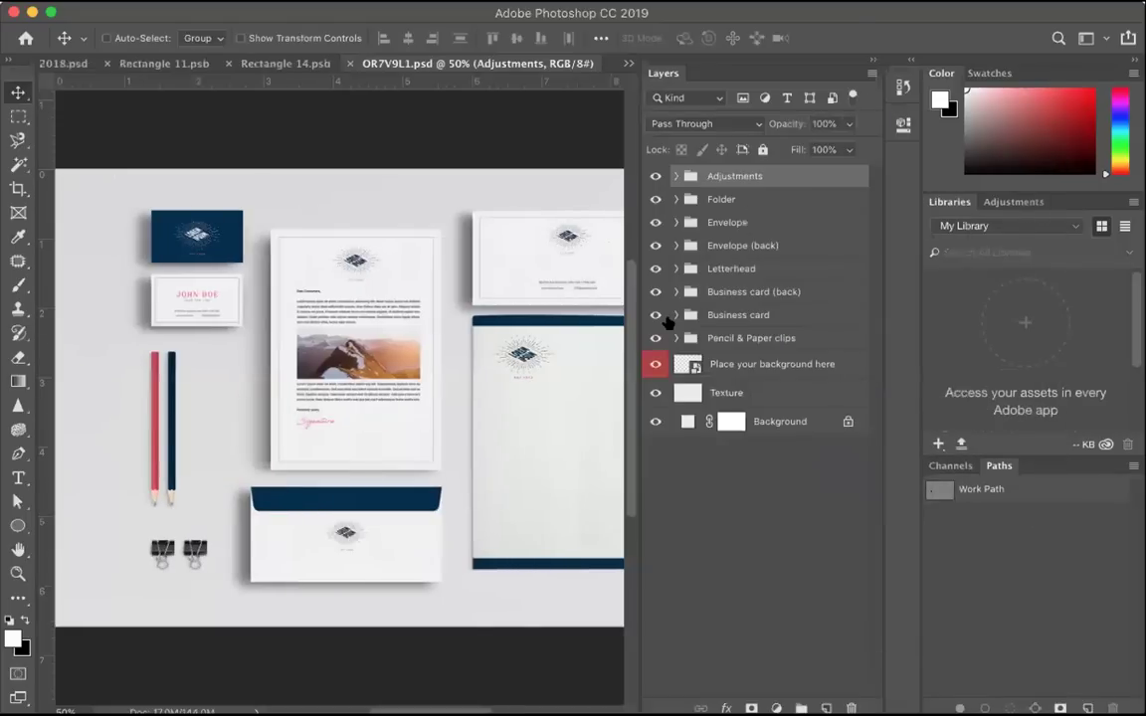
{"action": "scroll", "coordinate": [576, 465], "scroll_direction": "right", "scroll_amount": 5}
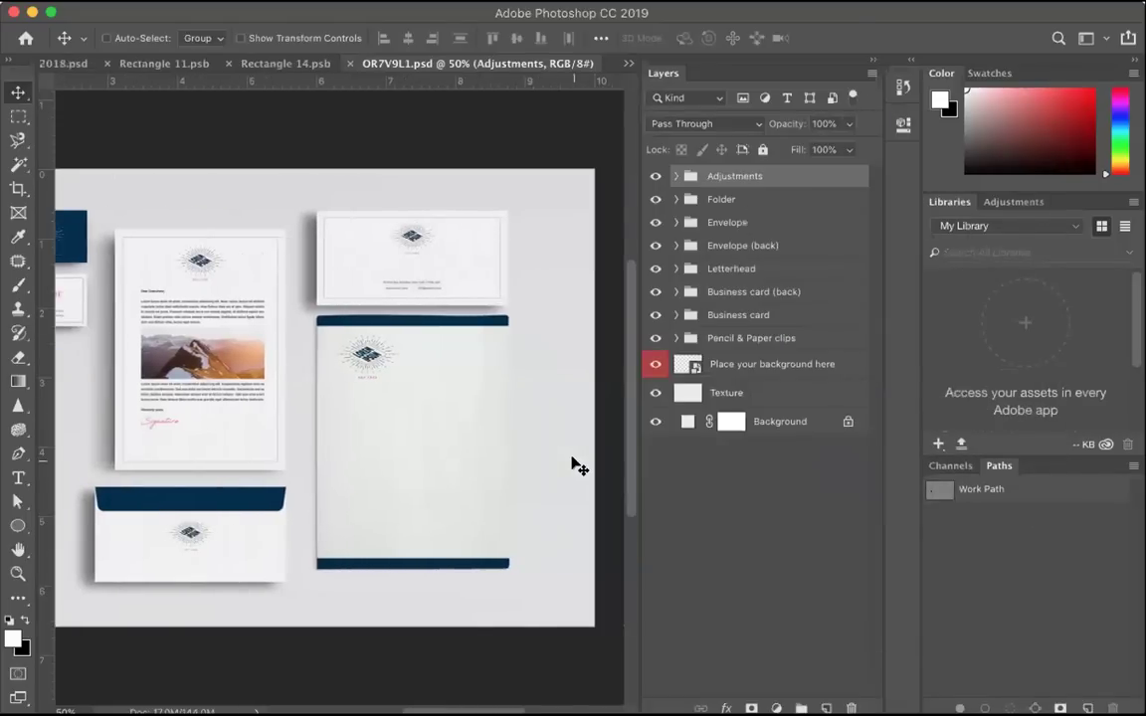
{"action": "scroll", "coordinate": [576, 466], "scroll_direction": "left", "scroll_amount": 3}
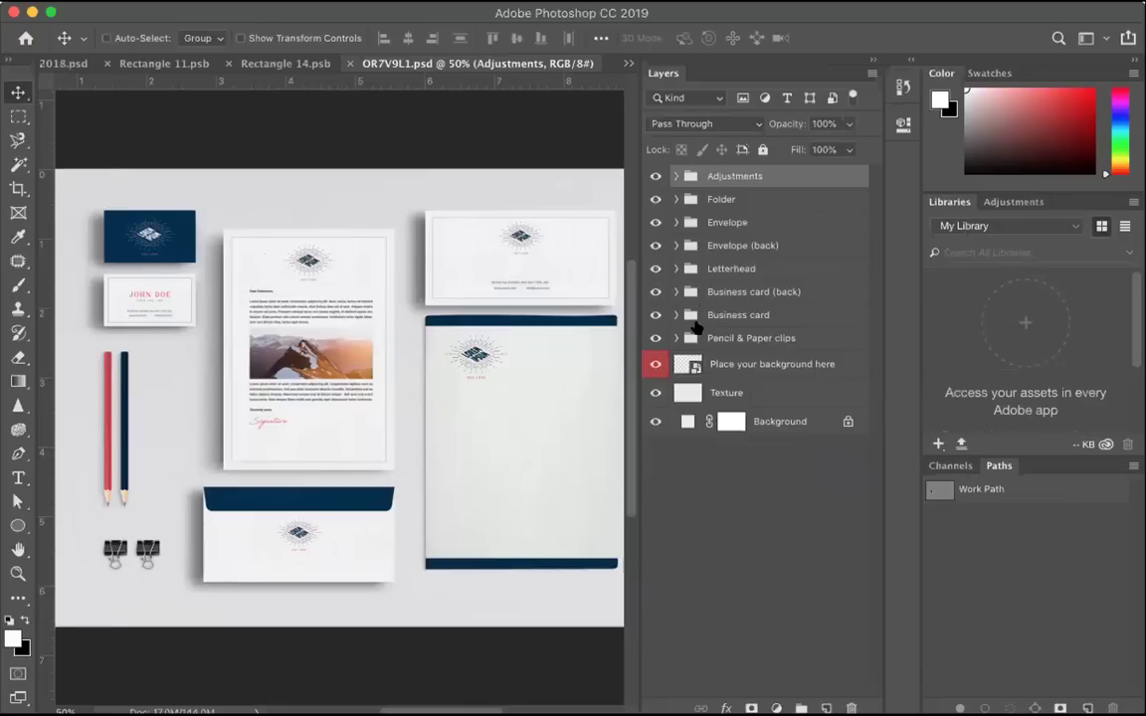
Step: Inspect the mockup's layer groups by toggling Envelope (back) and Pencil & Paper clips visibility and expanding the Pencil & Paper clips contents
{"action": "left_click", "coordinate": [676, 222]}
{"action": "left_click", "coordinate": [675, 222]}
{"action": "left_click", "coordinate": [654, 245]}
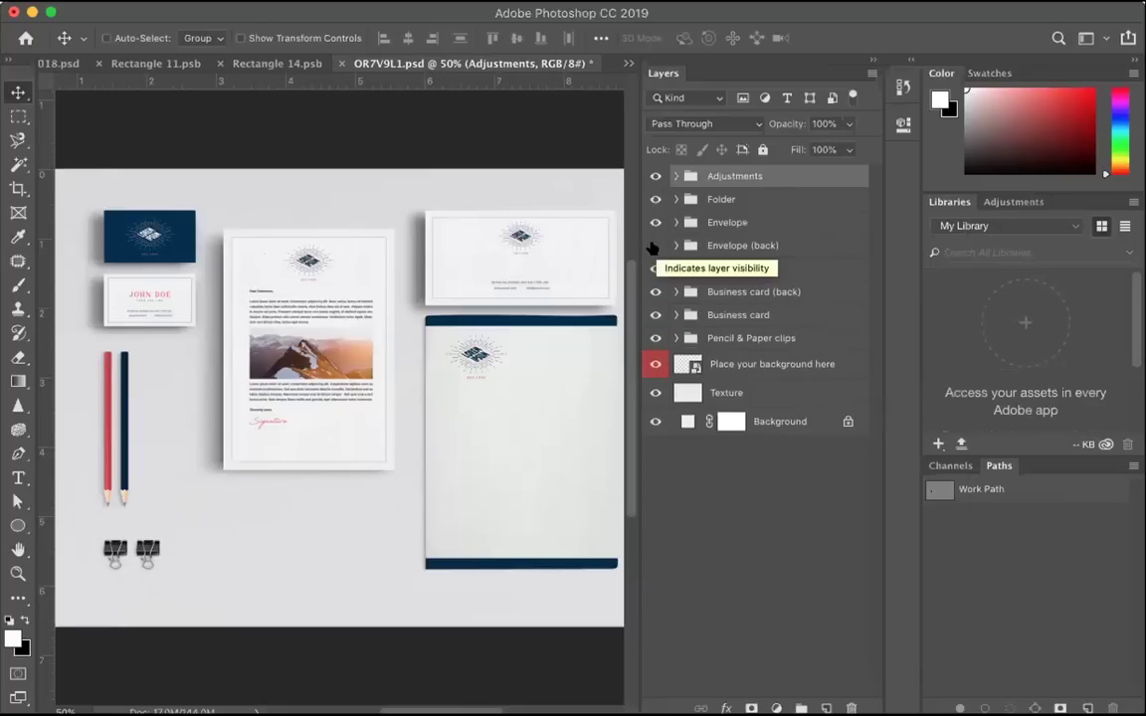
{"action": "left_click", "coordinate": [652, 246]}
{"action": "left_click", "coordinate": [653, 247]}
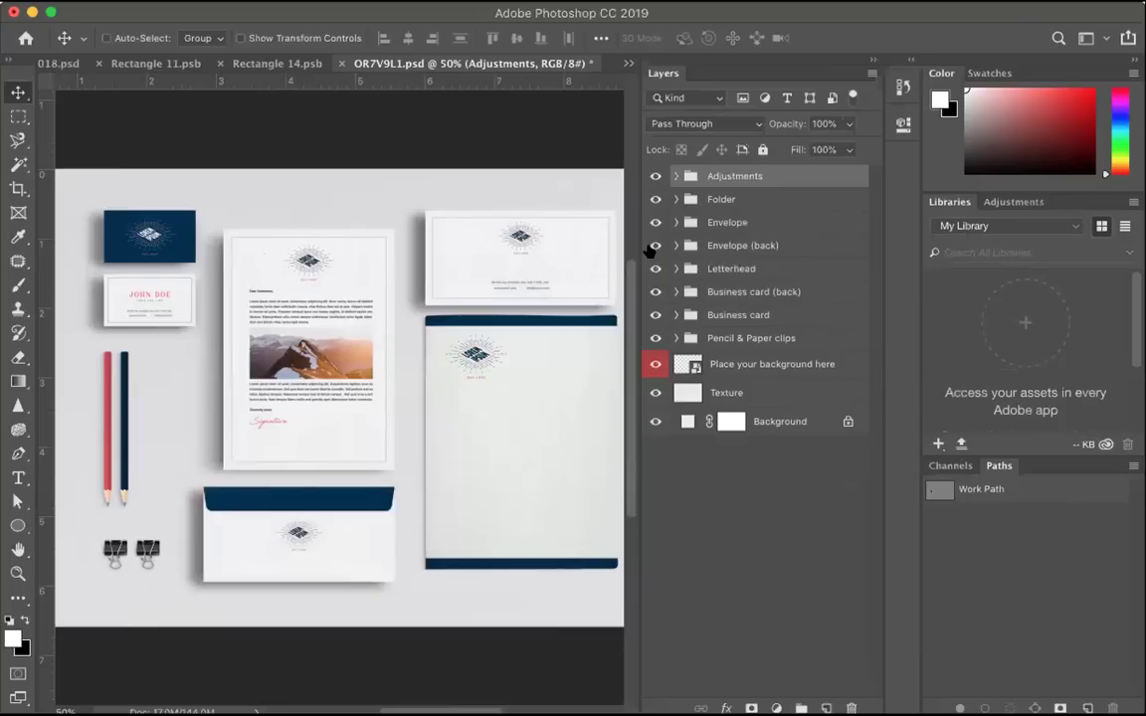
{"action": "left_click", "coordinate": [656, 338]}
{"action": "left_click", "coordinate": [656, 338]}
{"action": "left_click", "coordinate": [676, 338]}
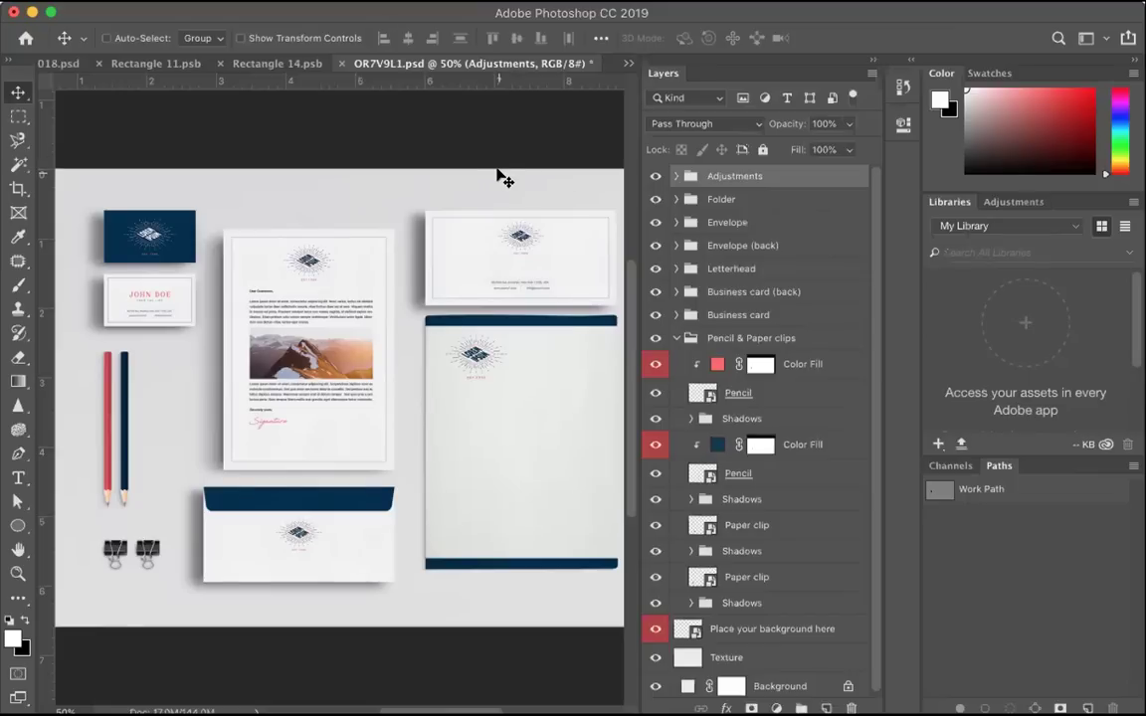
{"action": "left_click", "coordinate": [677, 338]}
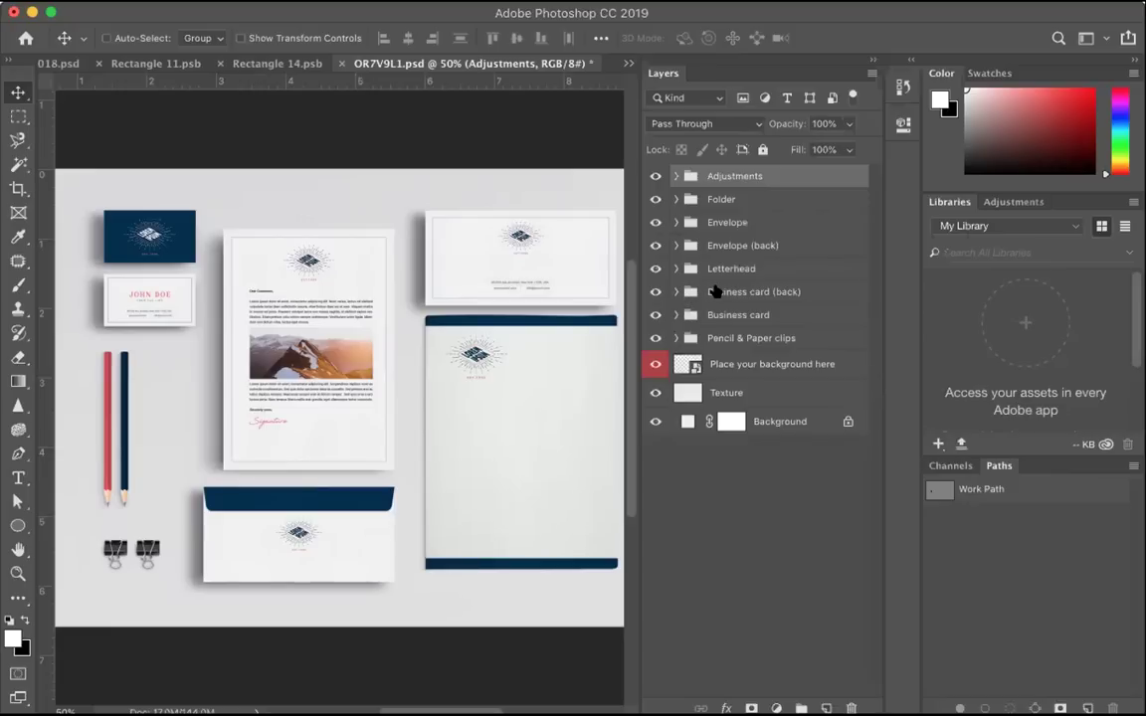
Step: Open the Business card (back) smart object for editing, leaving its missing fonts unresolved
{"action": "left_click", "coordinate": [676, 292]}
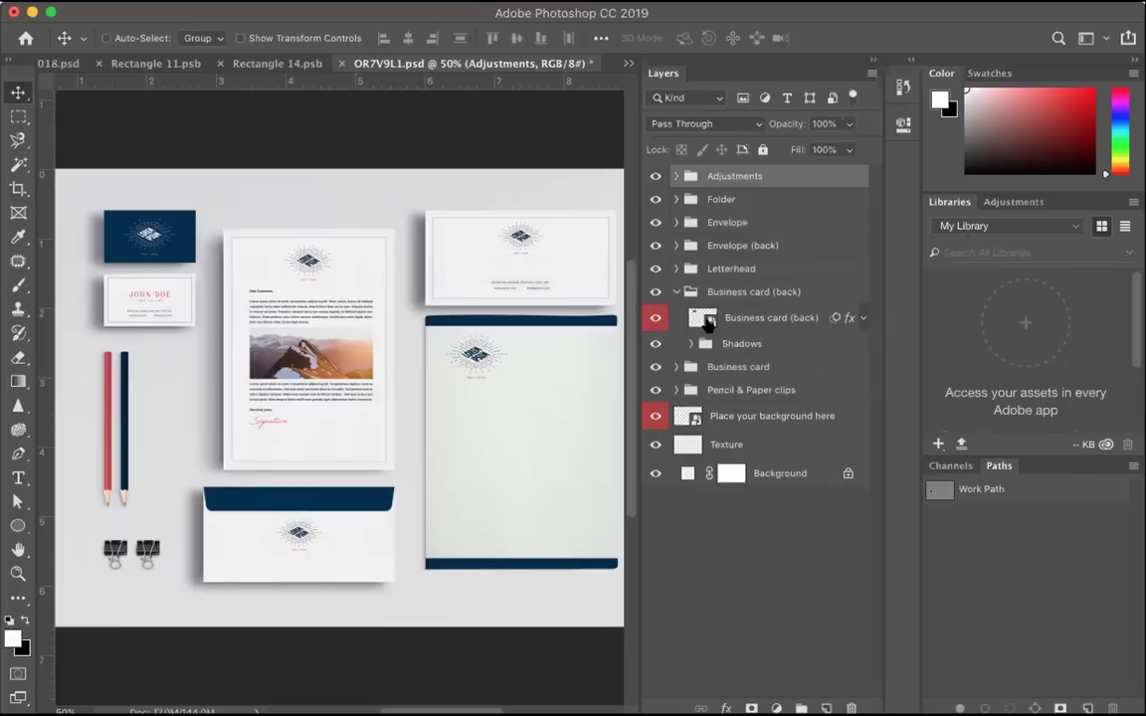
{"action": "left_click", "coordinate": [655, 320]}
{"action": "left_click", "coordinate": [655, 318]}
{"action": "double_click", "coordinate": [690, 320]}
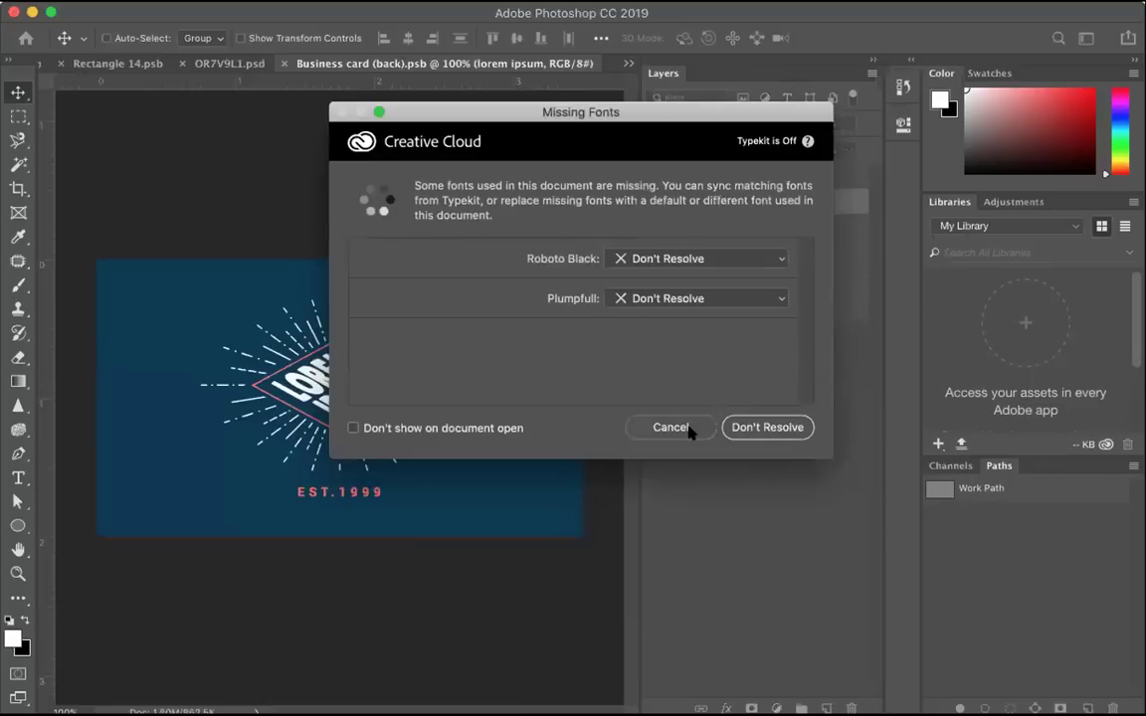
{"action": "left_click", "coordinate": [669, 428]}
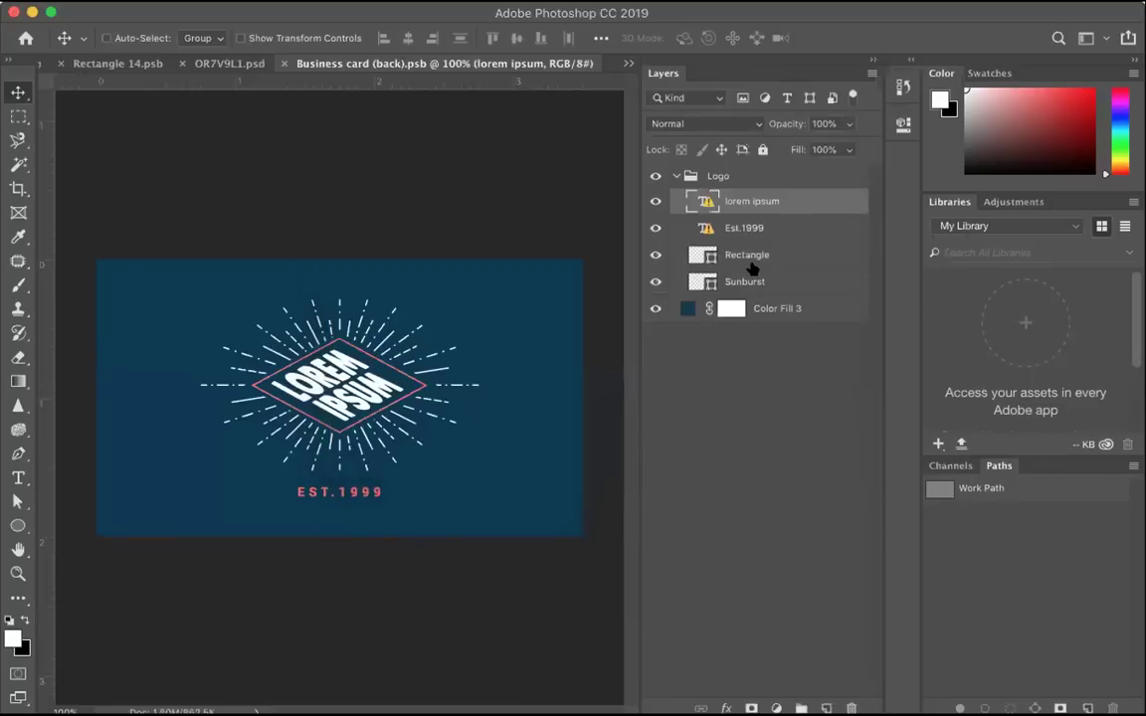
Step: Delete the lorem ipsum, Est.1999, Rectangle and Sunburst layers from the Logo group
{"action": "left_click_drag", "start_coordinate": [656, 201], "coordinate": [652, 286]}
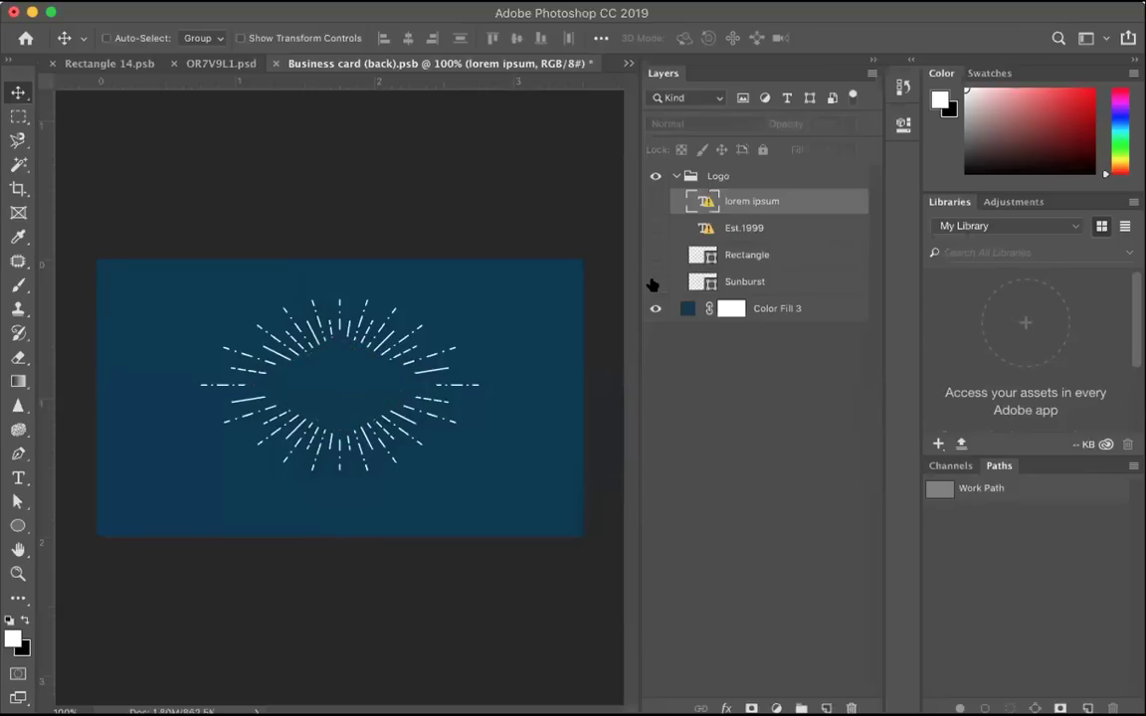
{"action": "left_click", "coordinate": [758, 279], "text": "shift"}
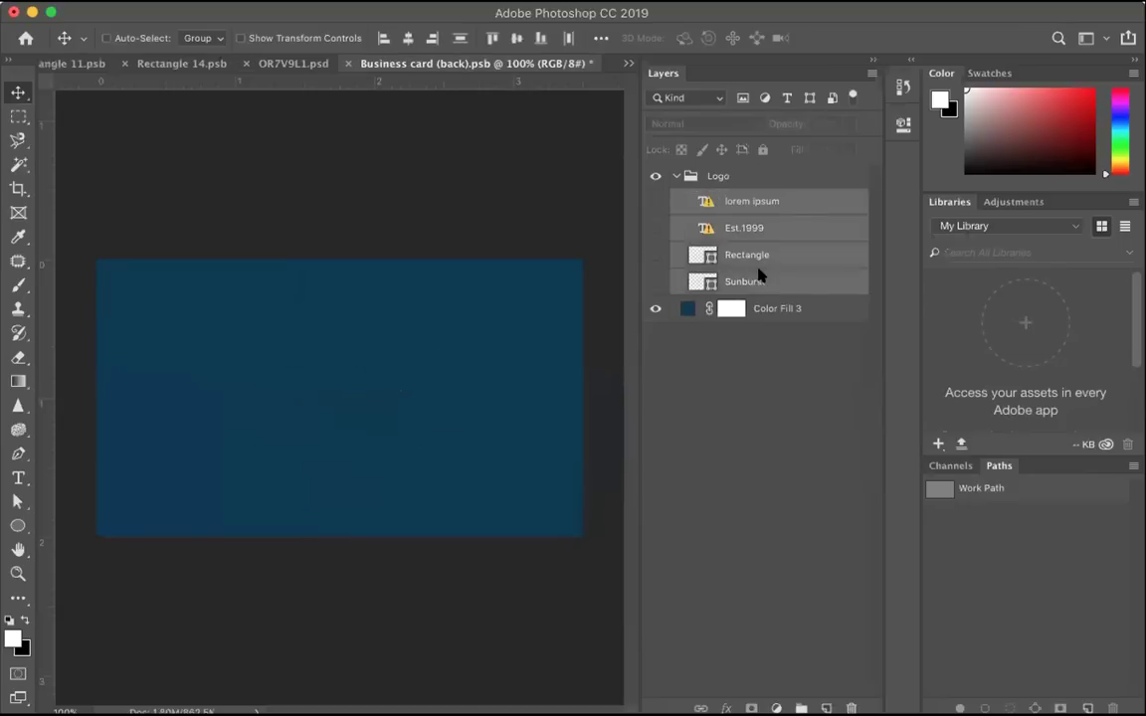
{"action": "left_click_drag", "start_coordinate": [664, 71], "coordinate": [563, 66]}
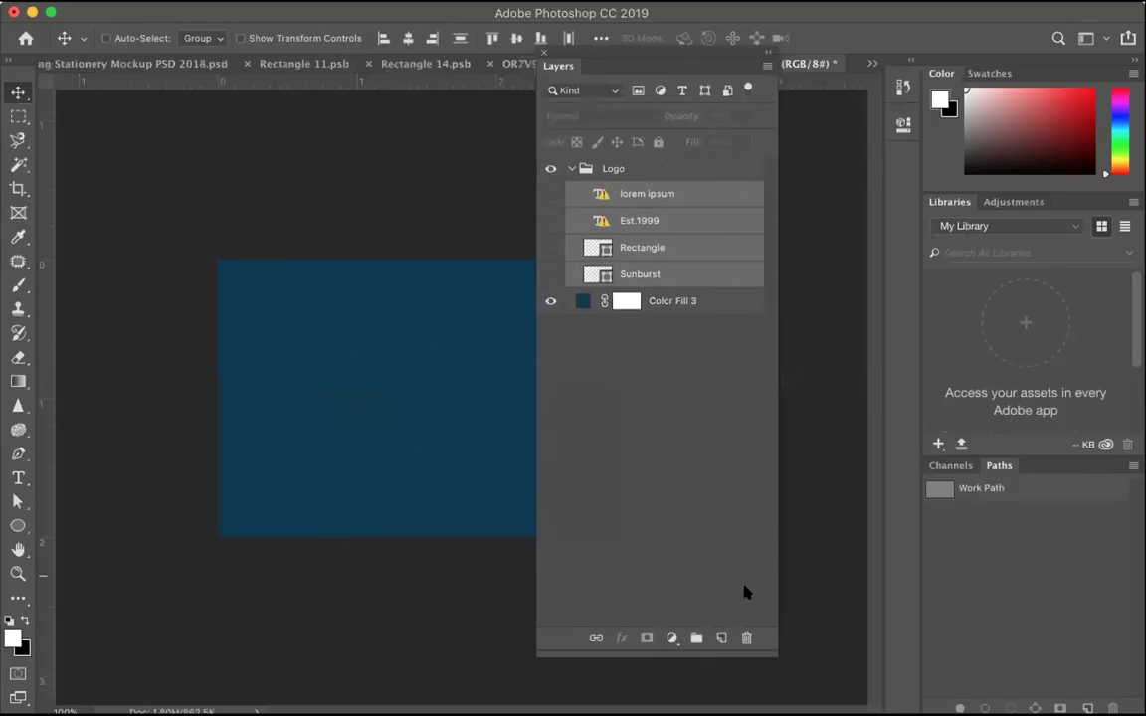
{"action": "left_click", "coordinate": [744, 637]}
{"action": "left_click", "coordinate": [725, 250]}
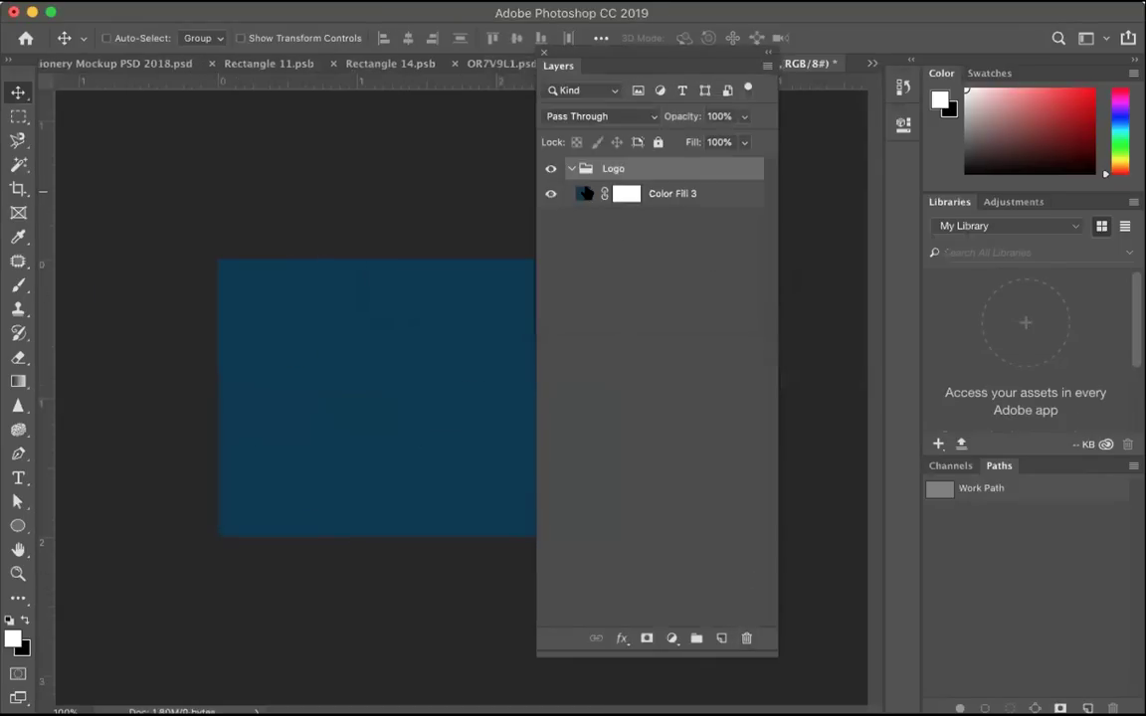
Step: Change the Color Fill 3 background of the card back to white
{"action": "left_click", "coordinate": [673, 193]}
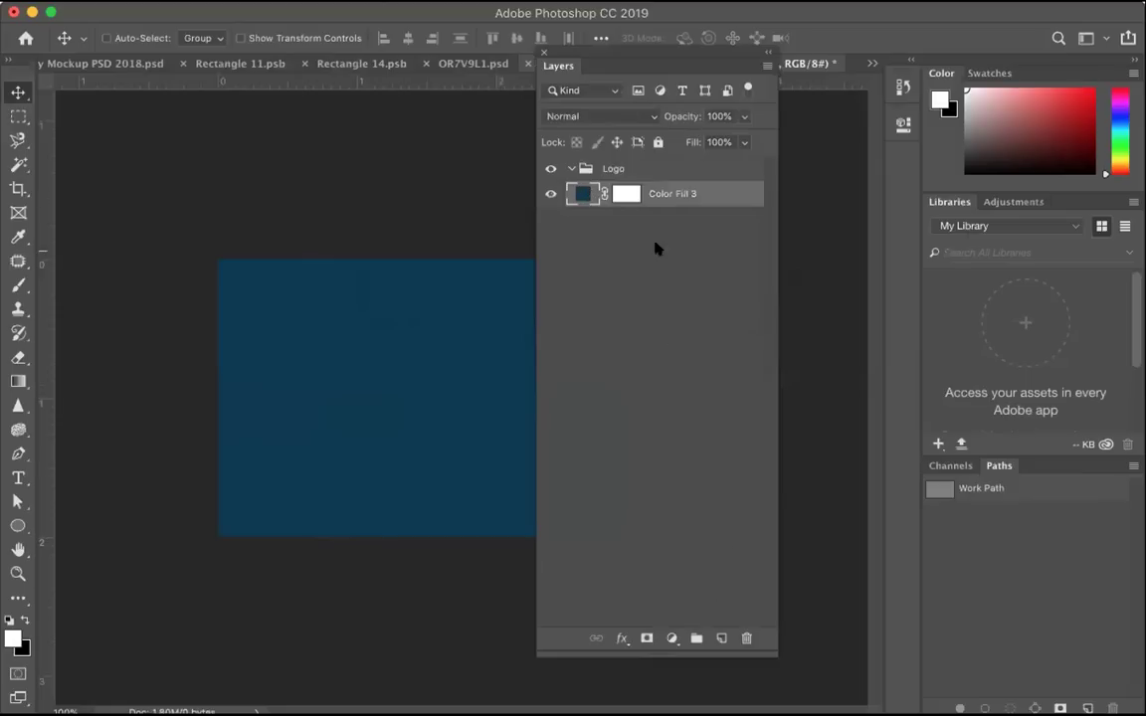
{"action": "double_click", "coordinate": [583, 193]}
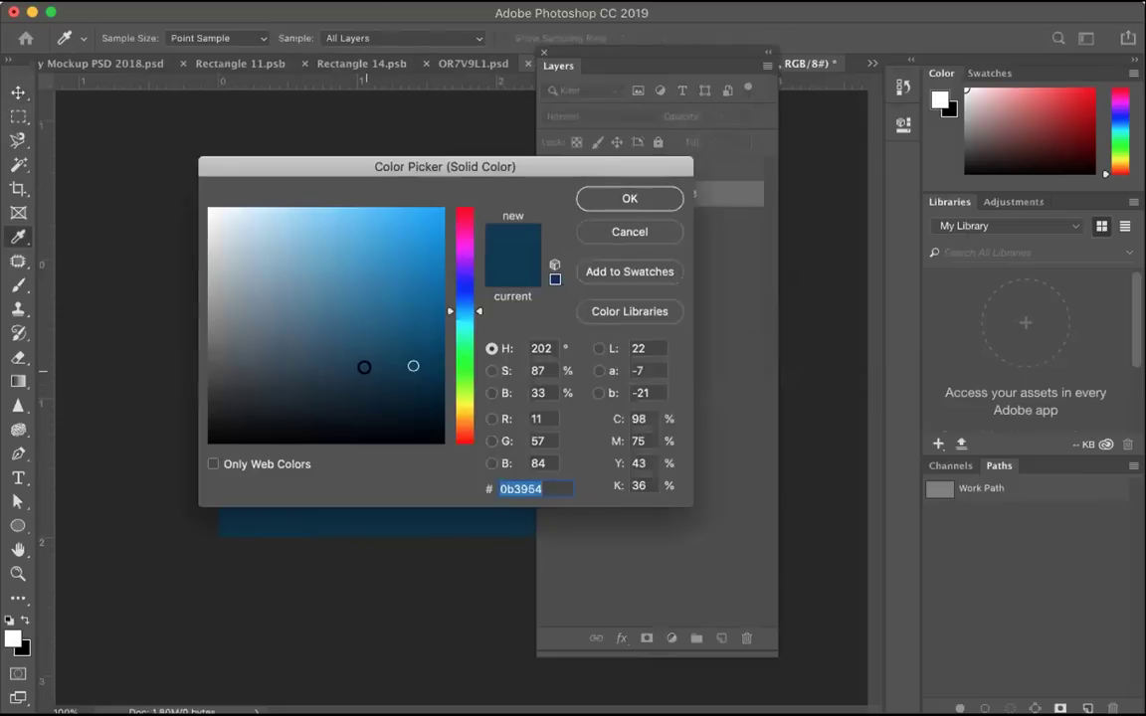
{"action": "left_click", "coordinate": [211, 210]}
{"action": "left_click", "coordinate": [593, 200]}
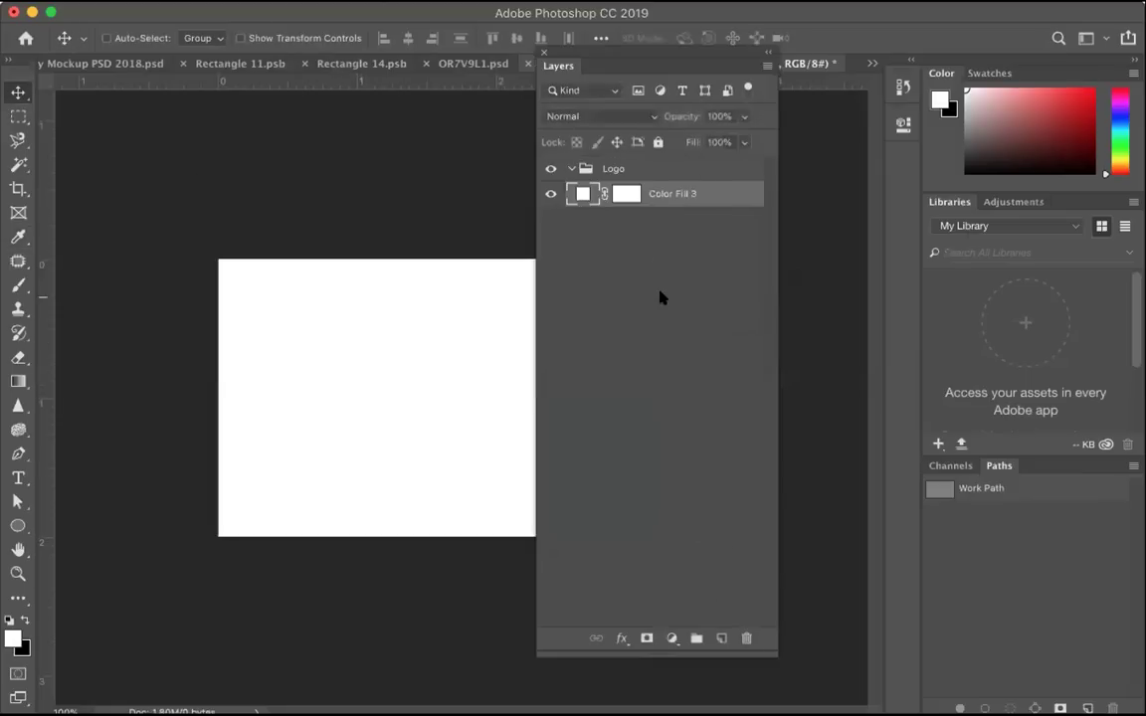
Step: Place page 1 of the first DES242 business card PDF on the Desktop as a linked smart object, cropped to its bounding box
{"action": "left_click", "coordinate": [149, 2]}
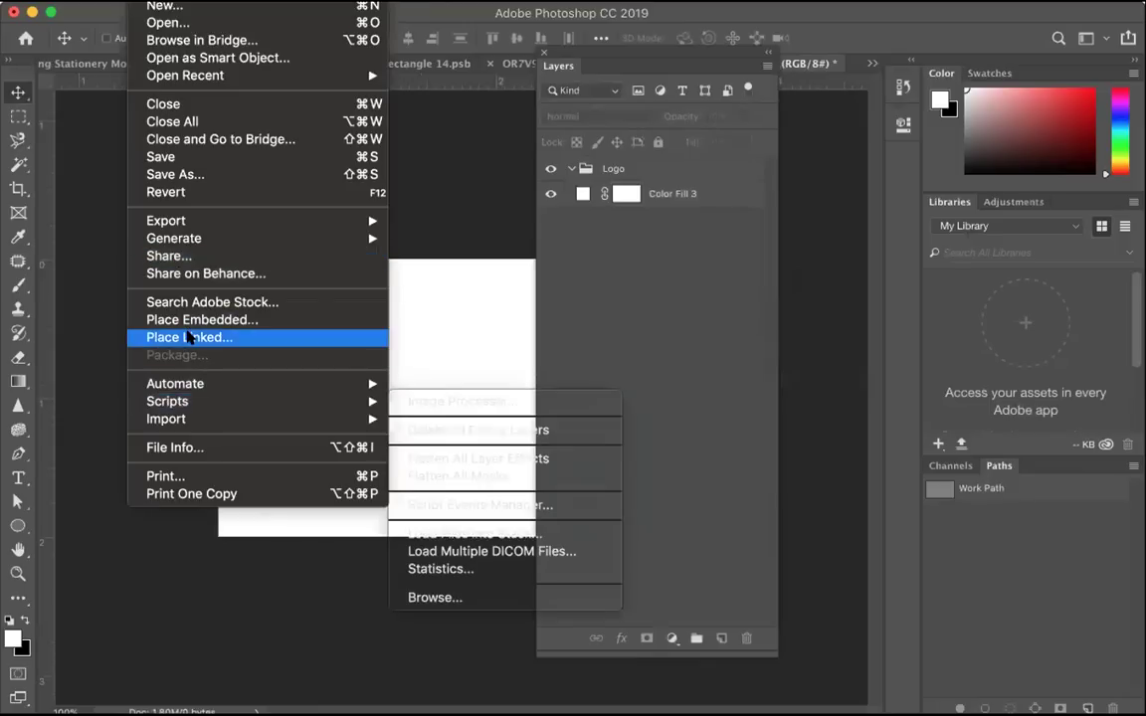
{"action": "left_click", "coordinate": [181, 337]}
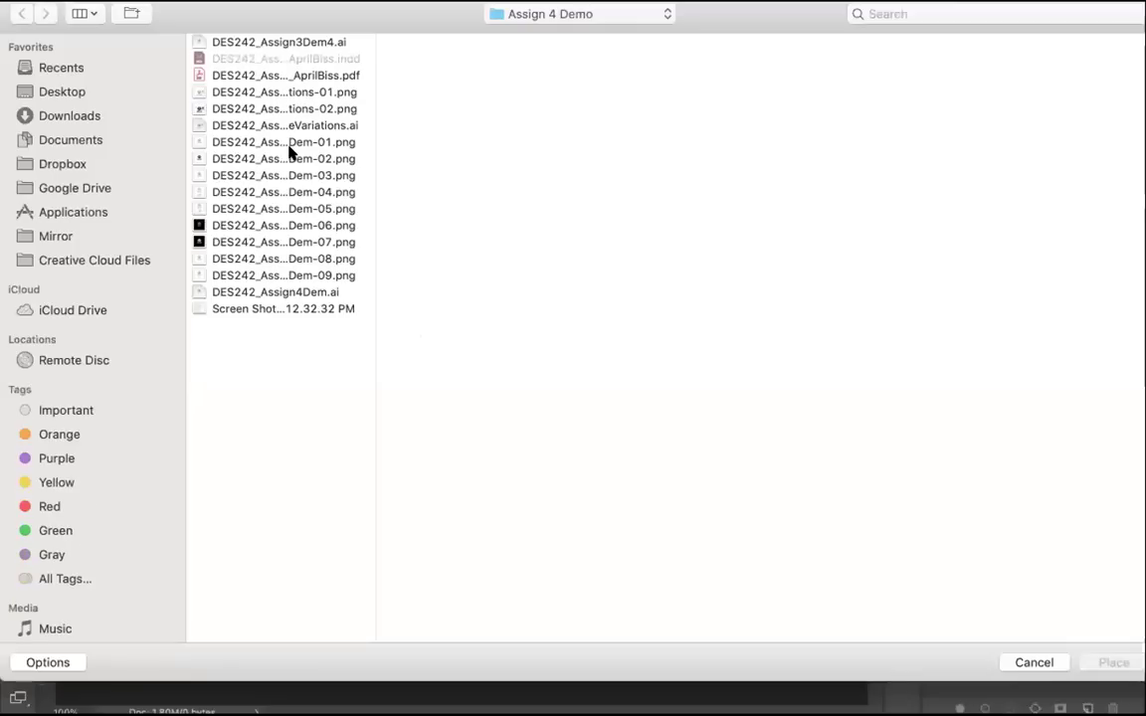
{"action": "left_click", "coordinate": [100, 92]}
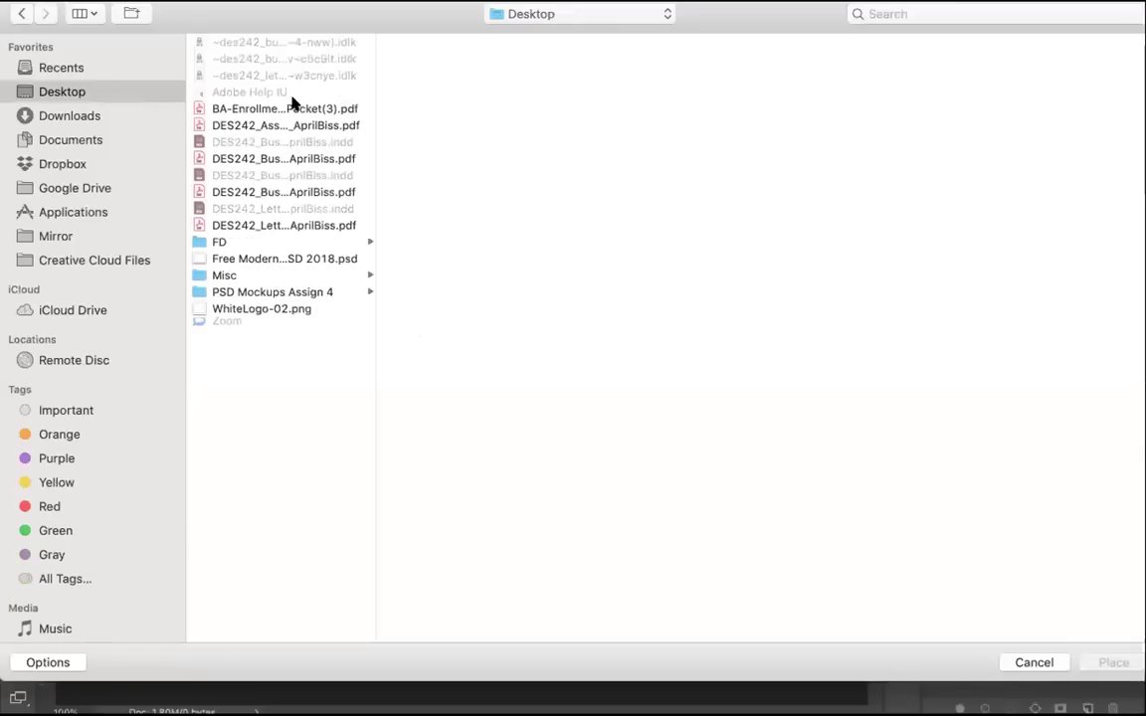
{"action": "left_click", "coordinate": [277, 159]}
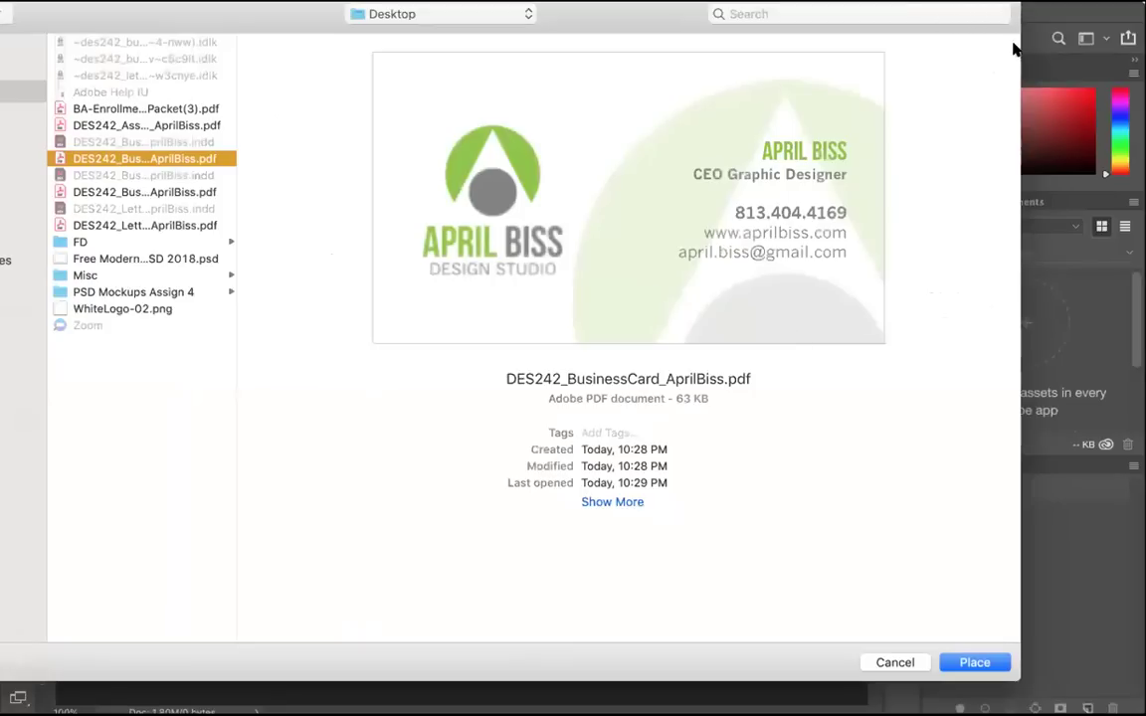
{"action": "left_click", "coordinate": [950, 665]}
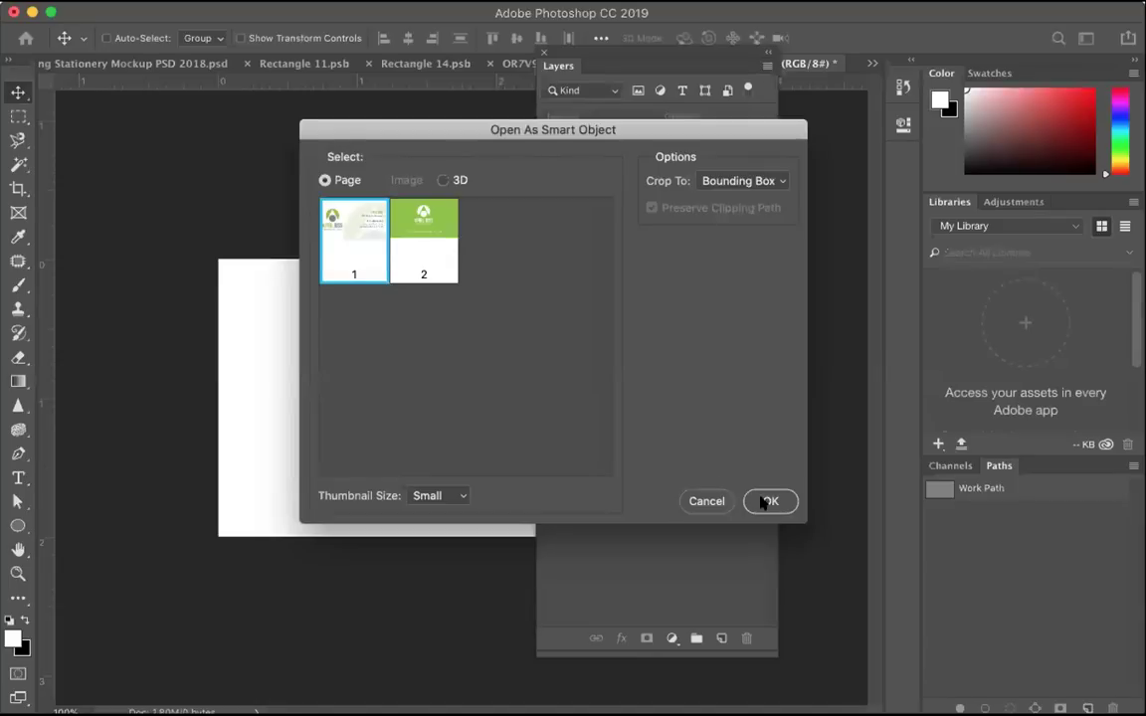
{"action": "left_click", "coordinate": [768, 503]}
Step: Align the placed card with the artboard's right edge, scale it to about 101.3% to fill the height, and save the artwork
{"action": "left_click_drag", "start_coordinate": [585, 50], "coordinate": [762, 57]}
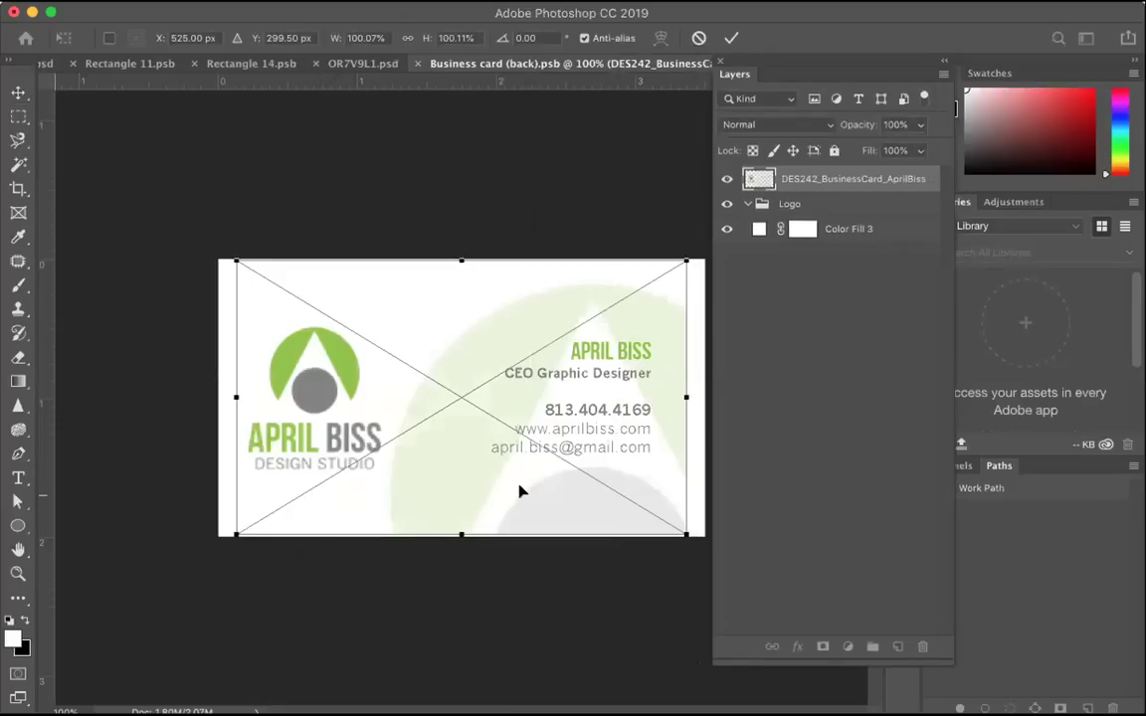
{"action": "left_click_drag", "start_coordinate": [534, 502], "coordinate": [540, 500]}
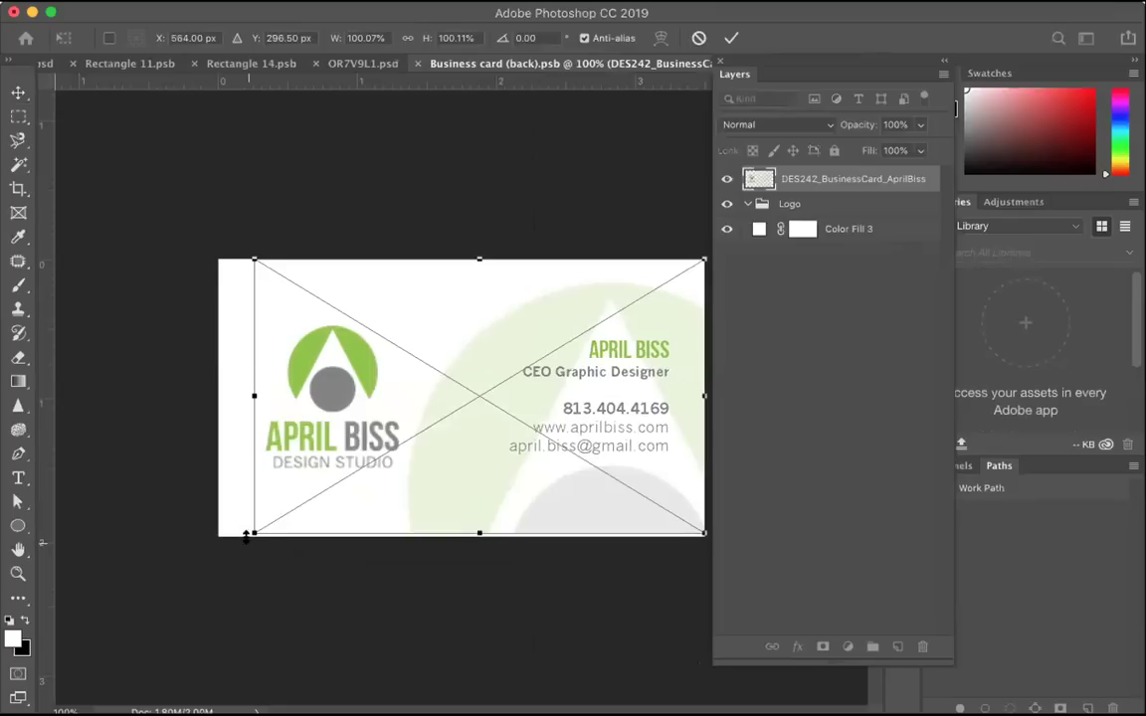
{"action": "left_click_drag", "start_coordinate": [250, 533], "coordinate": [246, 534]}
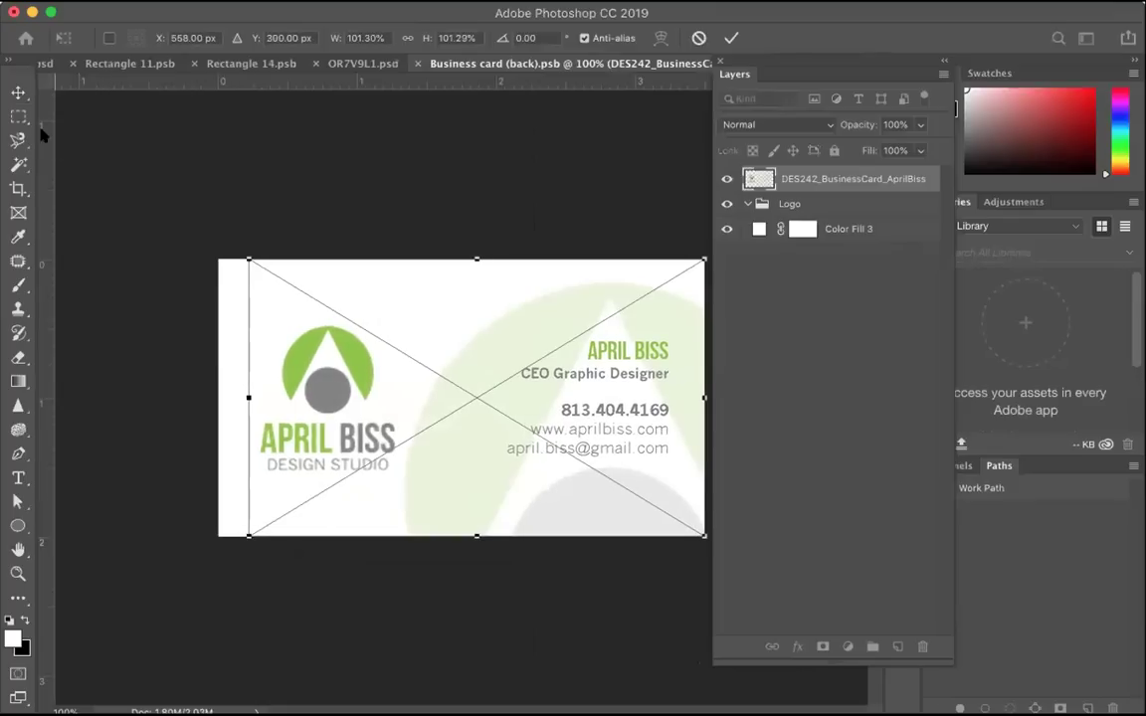
{"action": "left_click", "coordinate": [17, 91]}
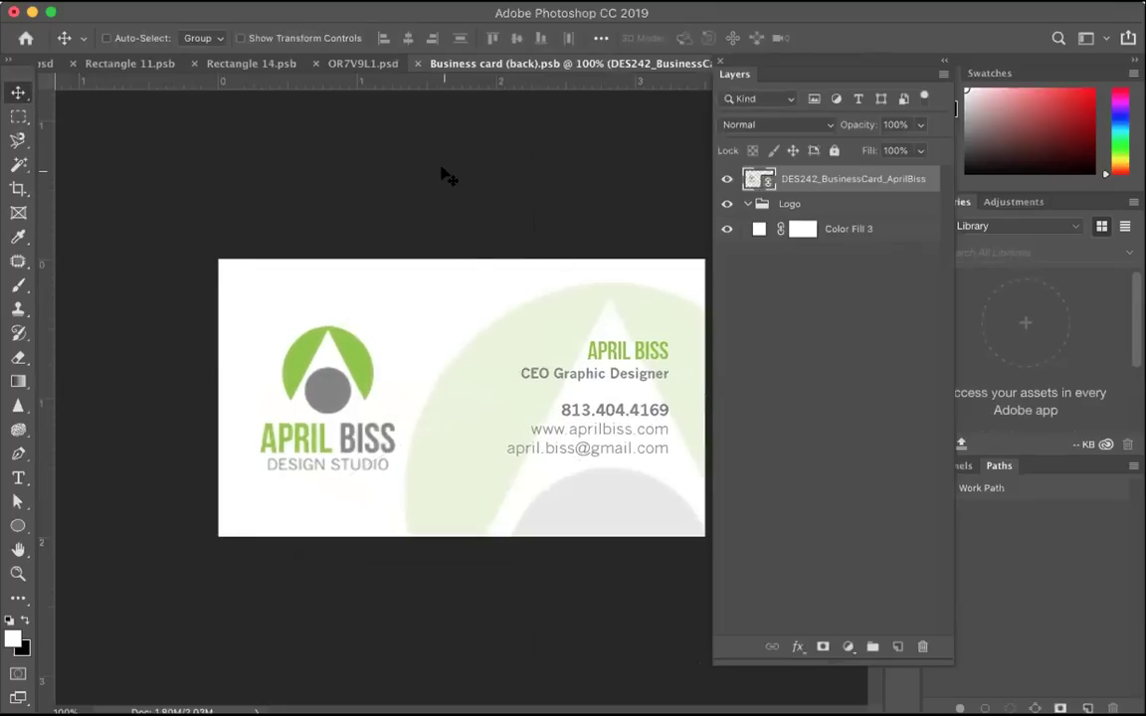
{"action": "key", "text": "super+s"}
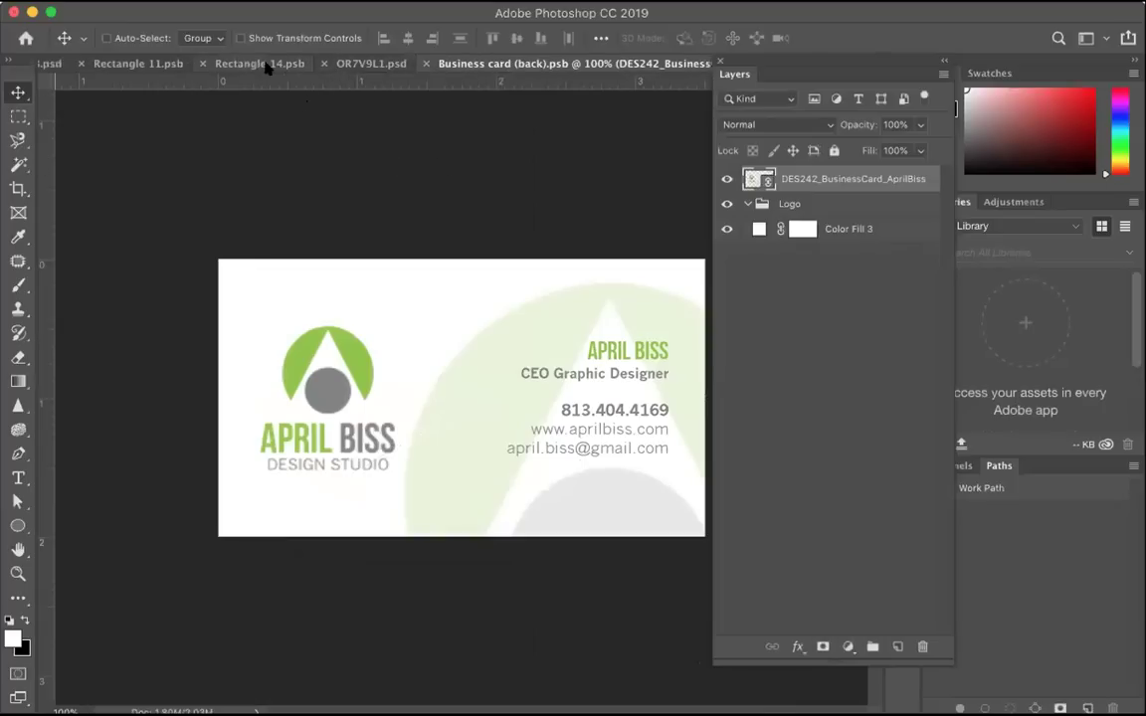
Step: Close the finished Rectangle 11.psb and Rectangle 14.psb artwork documents
{"action": "left_click", "coordinate": [130, 66]}
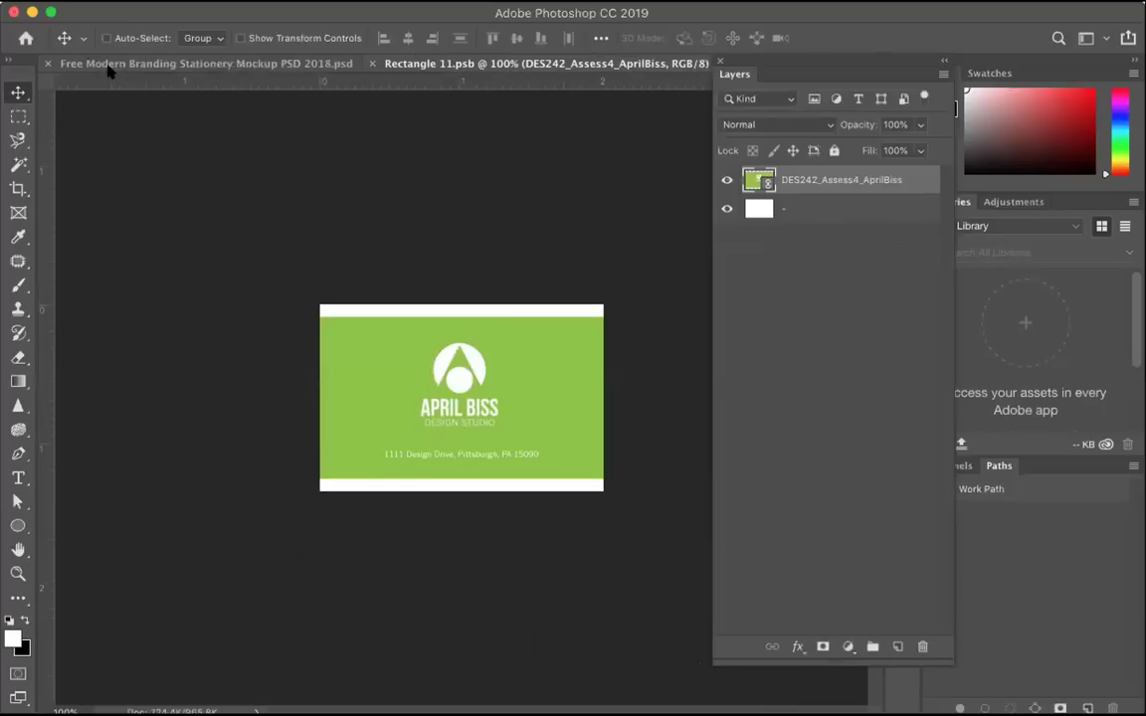
{"action": "left_click", "coordinate": [371, 64]}
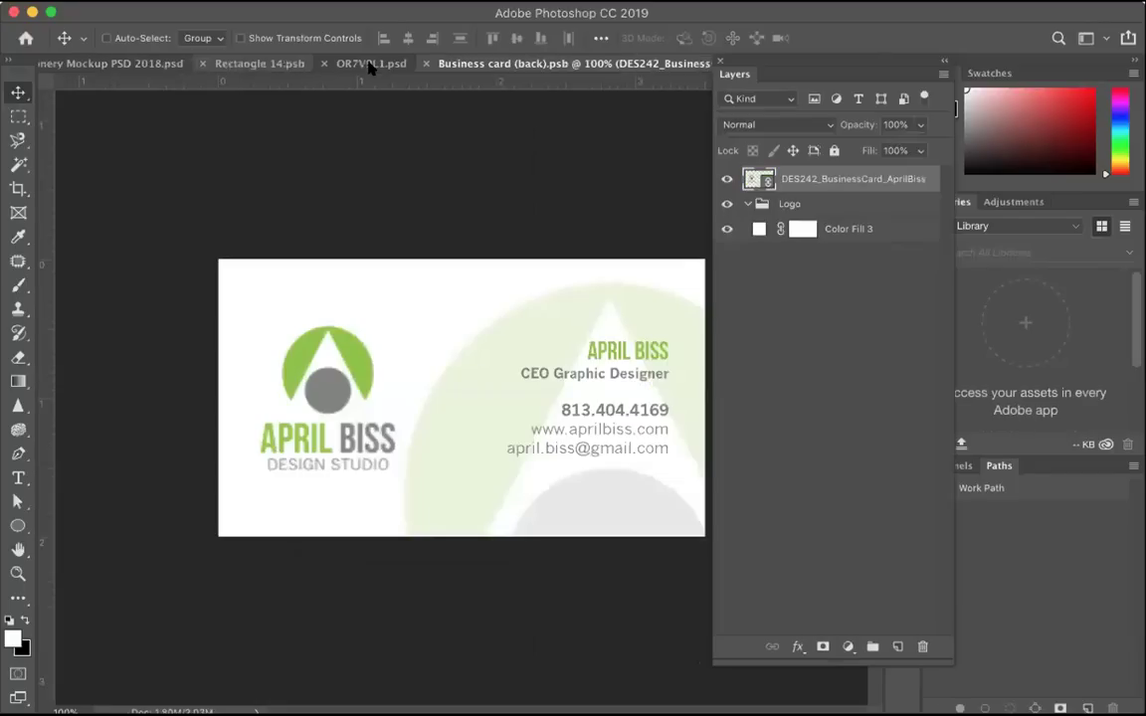
{"action": "left_click", "coordinate": [227, 64]}
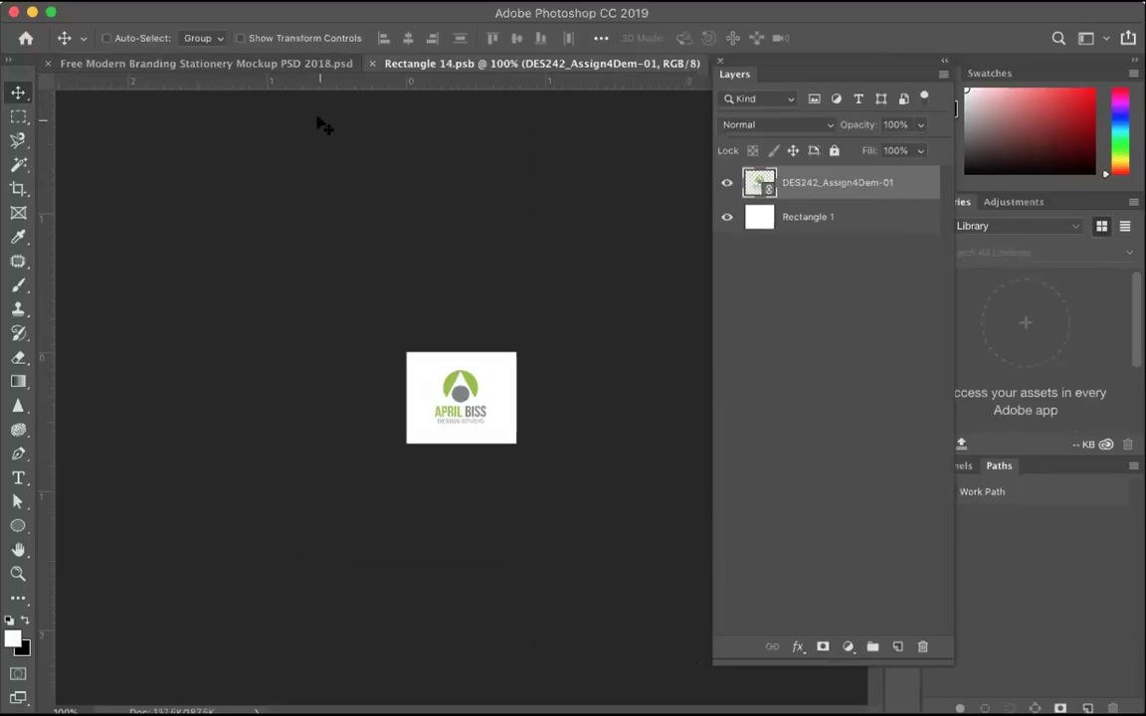
{"action": "left_click", "coordinate": [372, 64]}
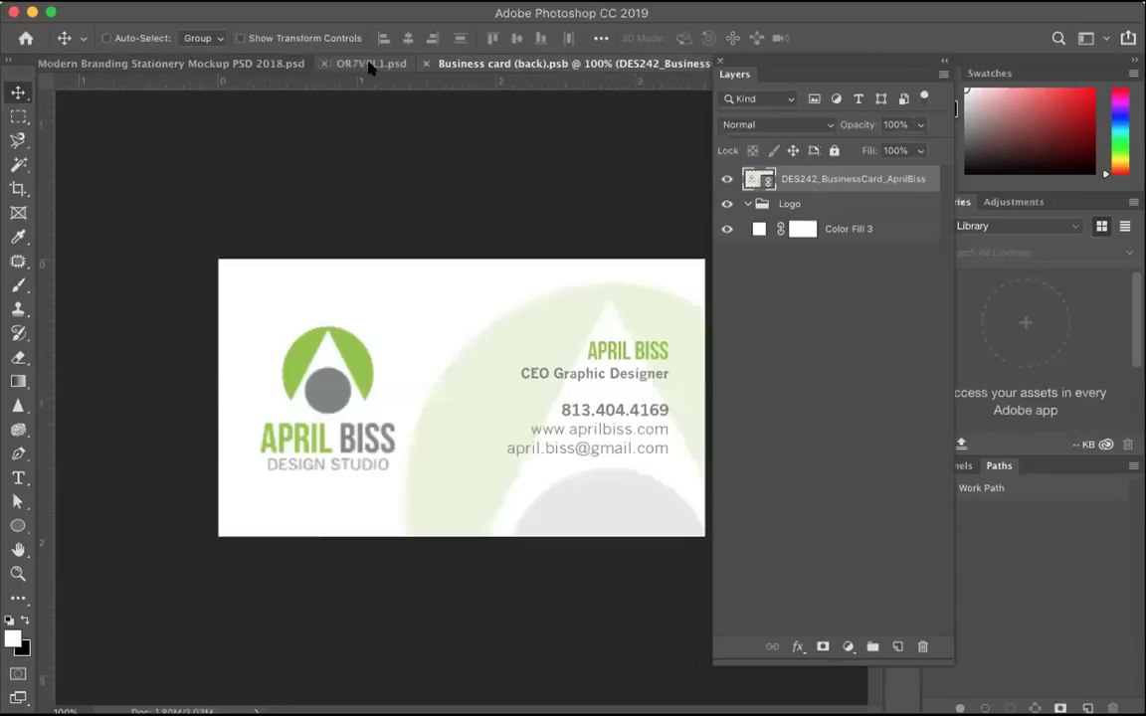
{"action": "left_click", "coordinate": [211, 63]}
{"action": "left_click", "coordinate": [47, 63]}
{"action": "left_click", "coordinate": [503, 254]}
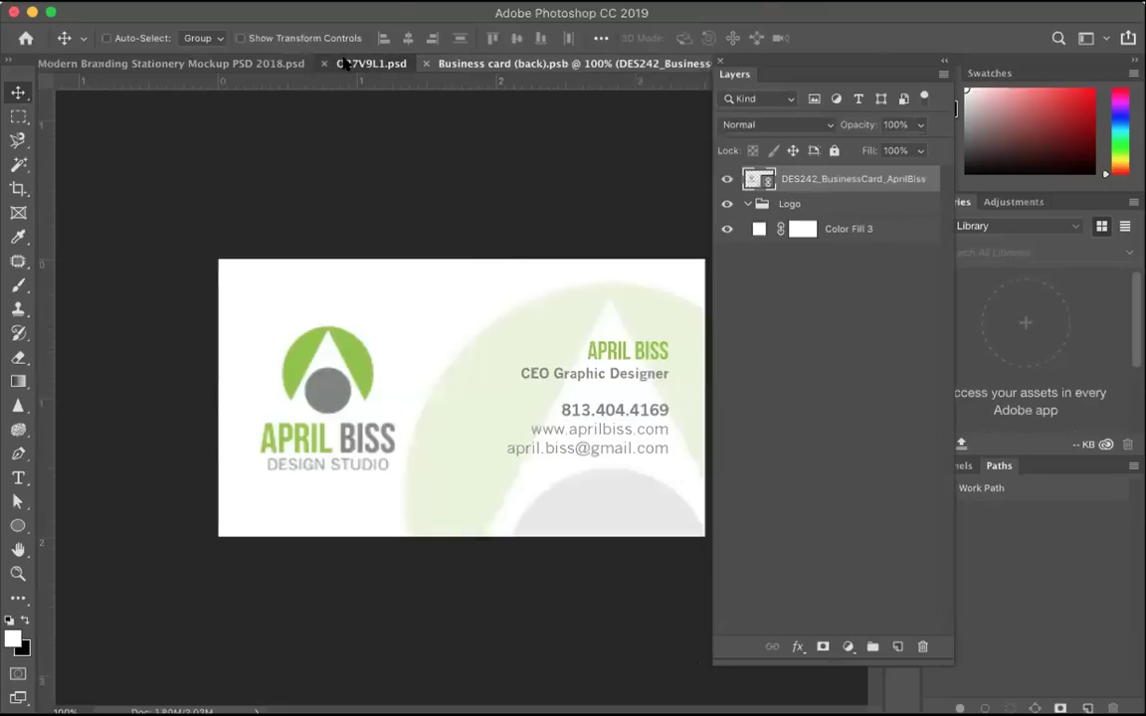
Step: Return to OR7V9L1.psd and open the Business card smart object for editing, leaving its missing fonts unresolved
{"action": "left_click", "coordinate": [345, 62]}
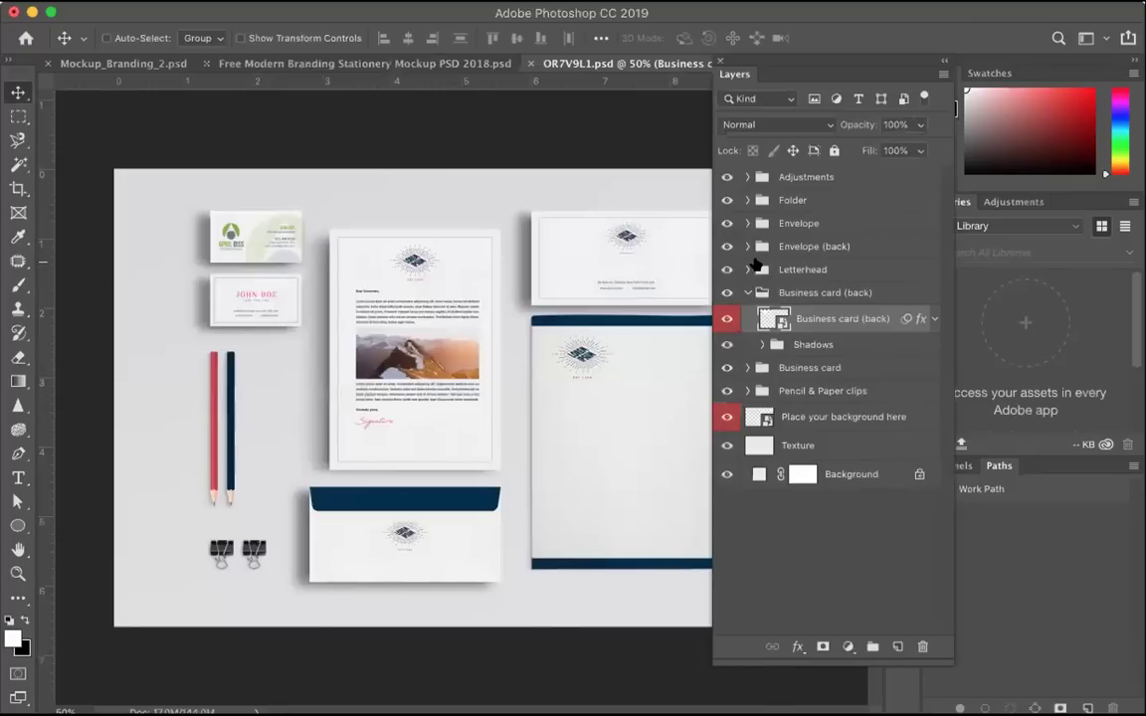
{"action": "left_click", "coordinate": [746, 368]}
{"action": "left_click", "coordinate": [776, 394]}
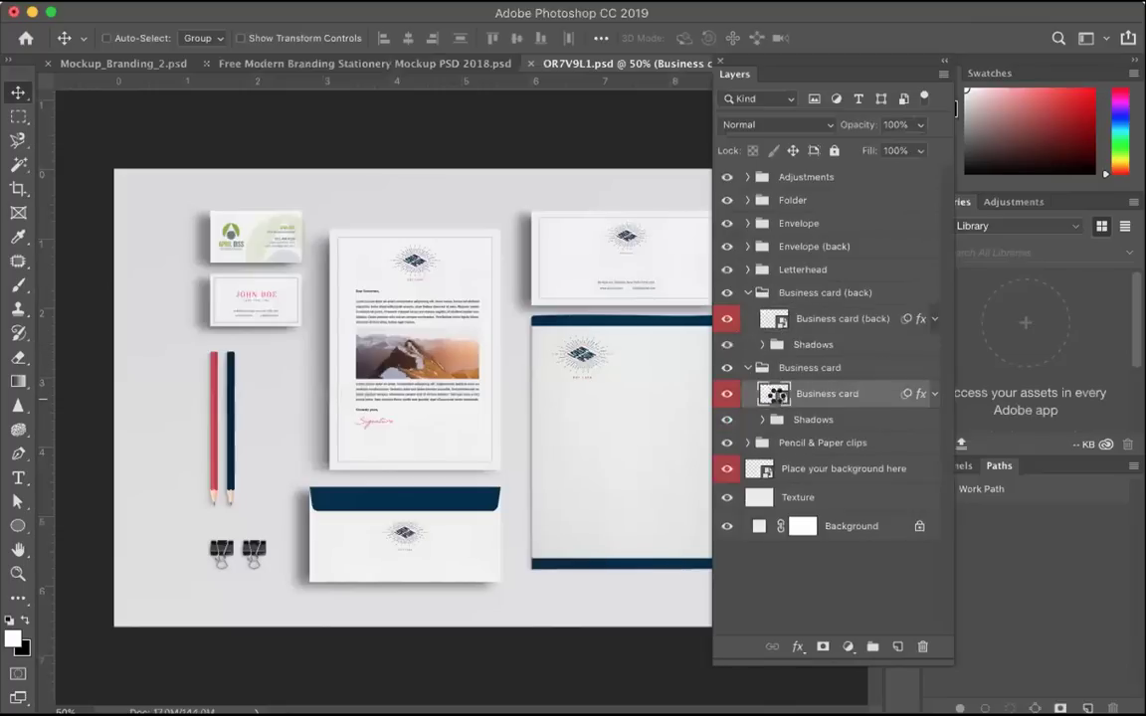
{"action": "double_click", "coordinate": [776, 394]}
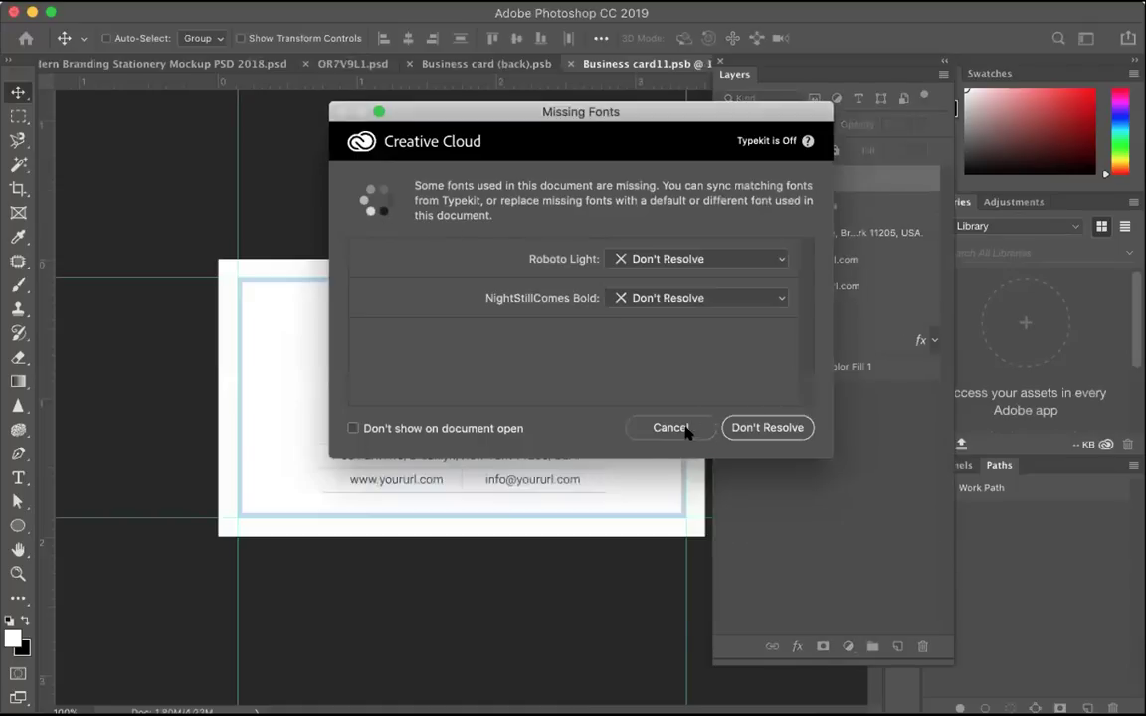
{"action": "left_click", "coordinate": [681, 429]}
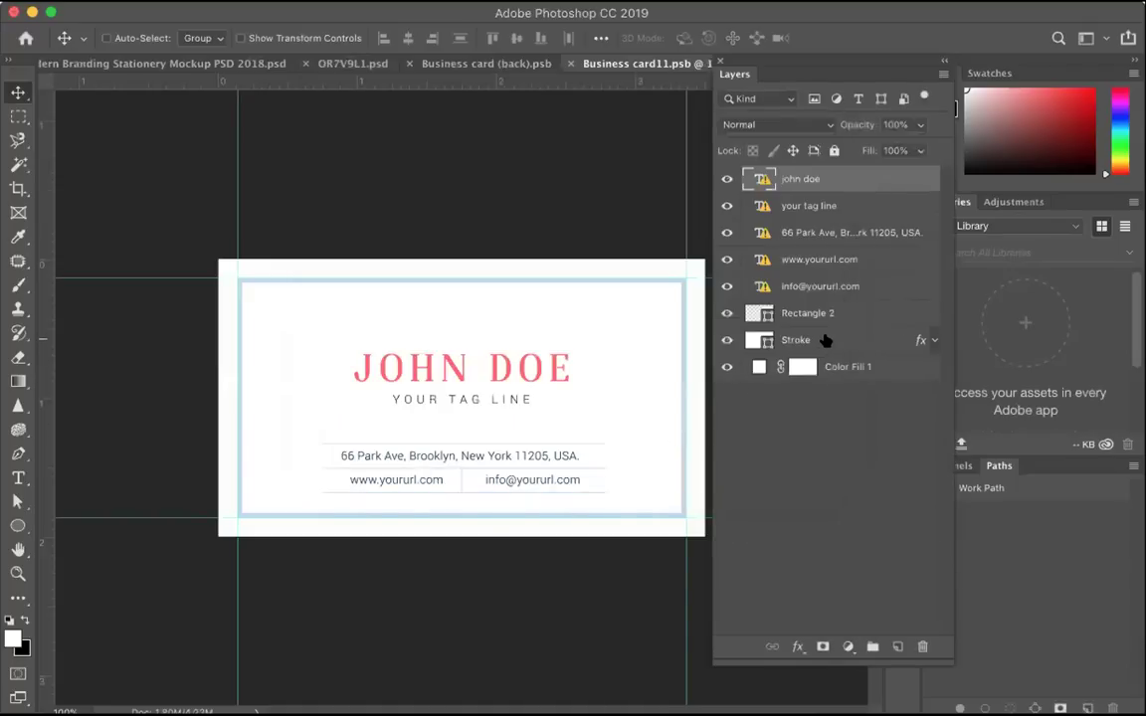
Step: Delete all the placeholder text, Rectangle 2 and Stroke layers above Color Fill 1 in the Business card artwork
{"action": "left_click", "coordinate": [826, 341], "text": "shift"}
{"action": "left_click", "coordinate": [922, 647]}
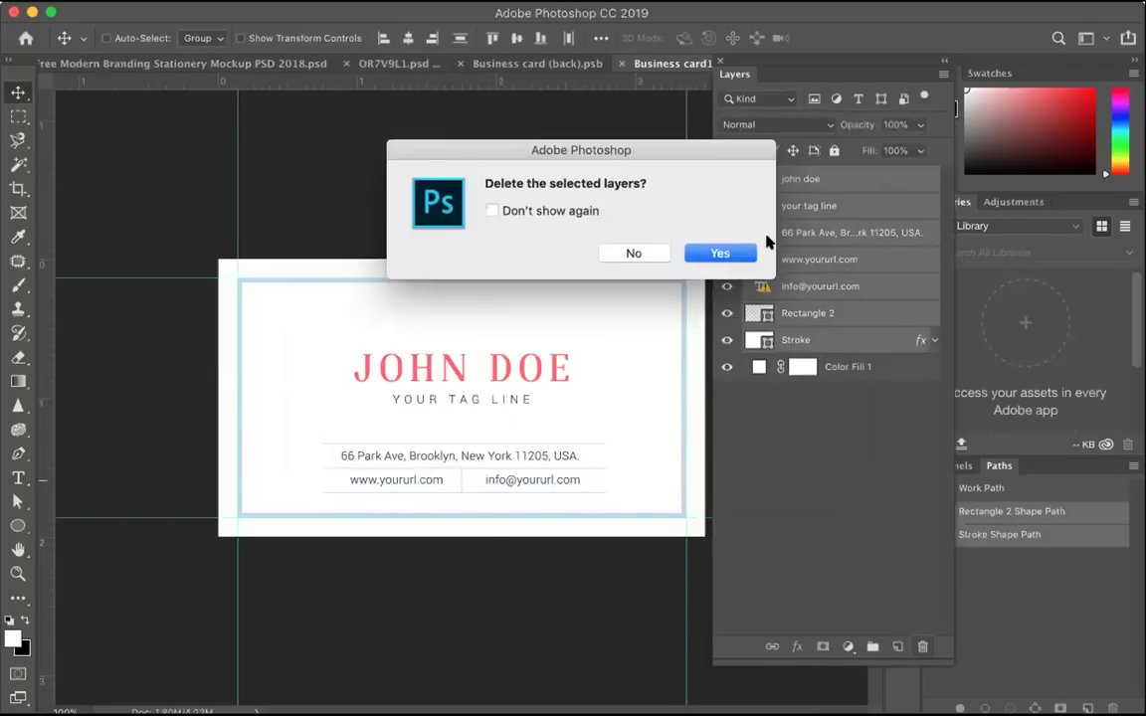
{"action": "left_click", "coordinate": [736, 255]}
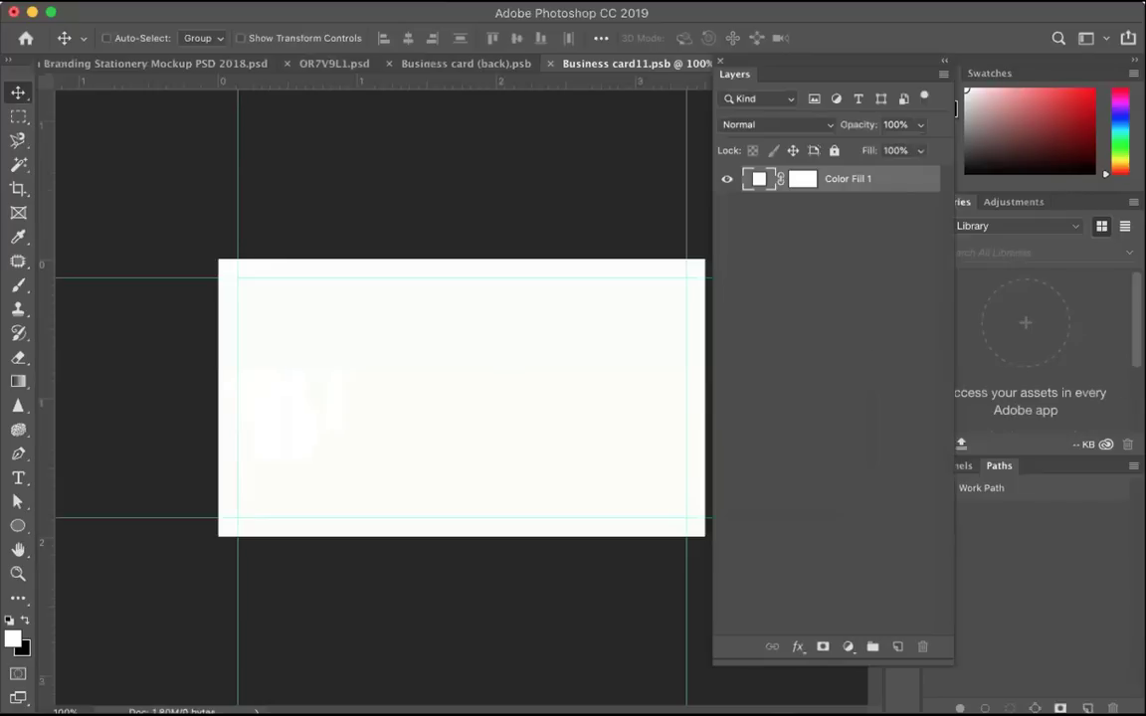
Step: Place the green address side of the business card PDF as a linked object in the Business card artwork and save it
{"action": "key", "text": "F7"}
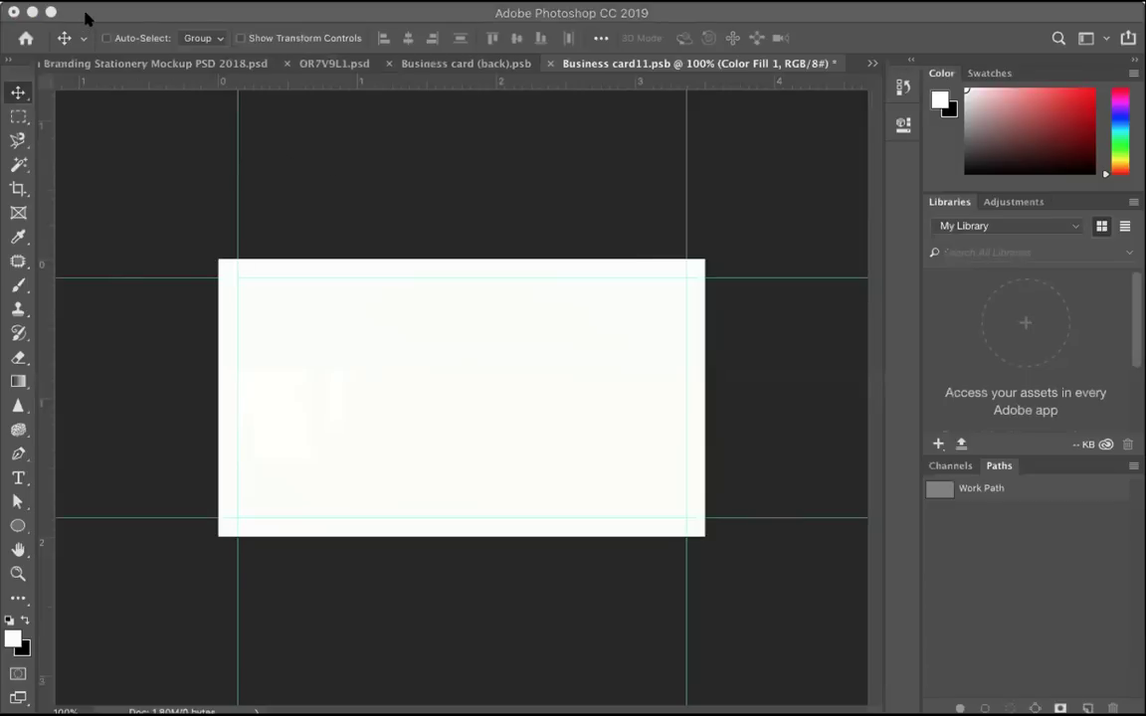
{"action": "key", "text": "F7"}
{"action": "left_click", "coordinate": [129, 2]}
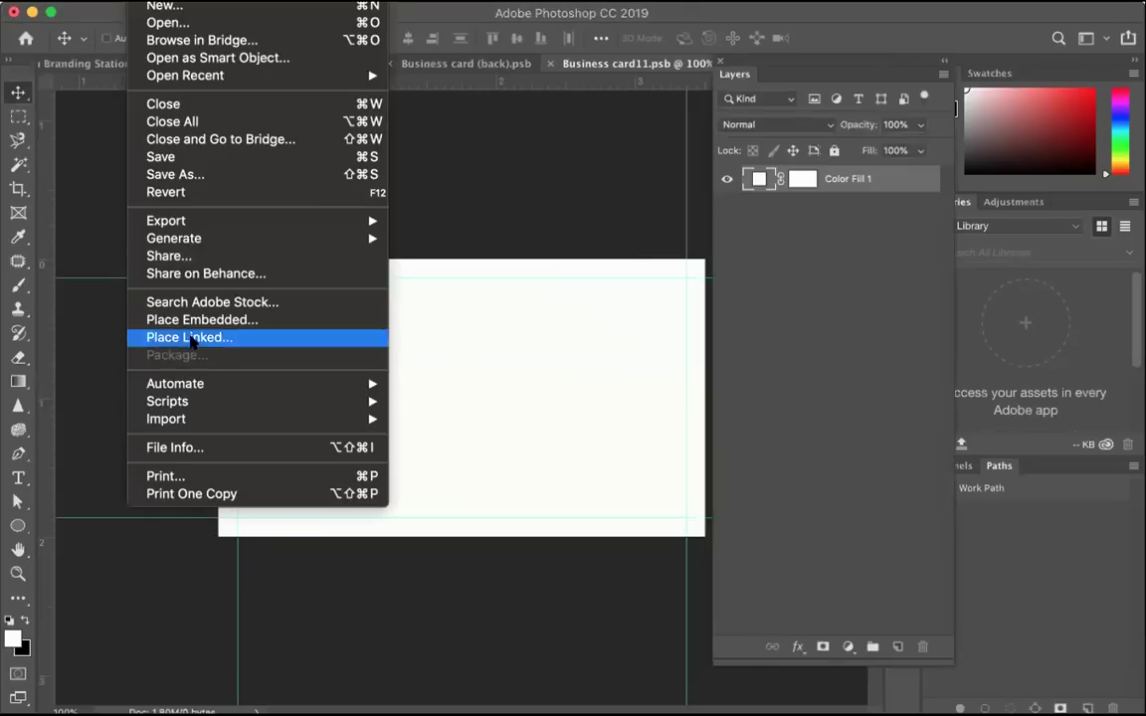
{"action": "left_click", "coordinate": [268, 336]}
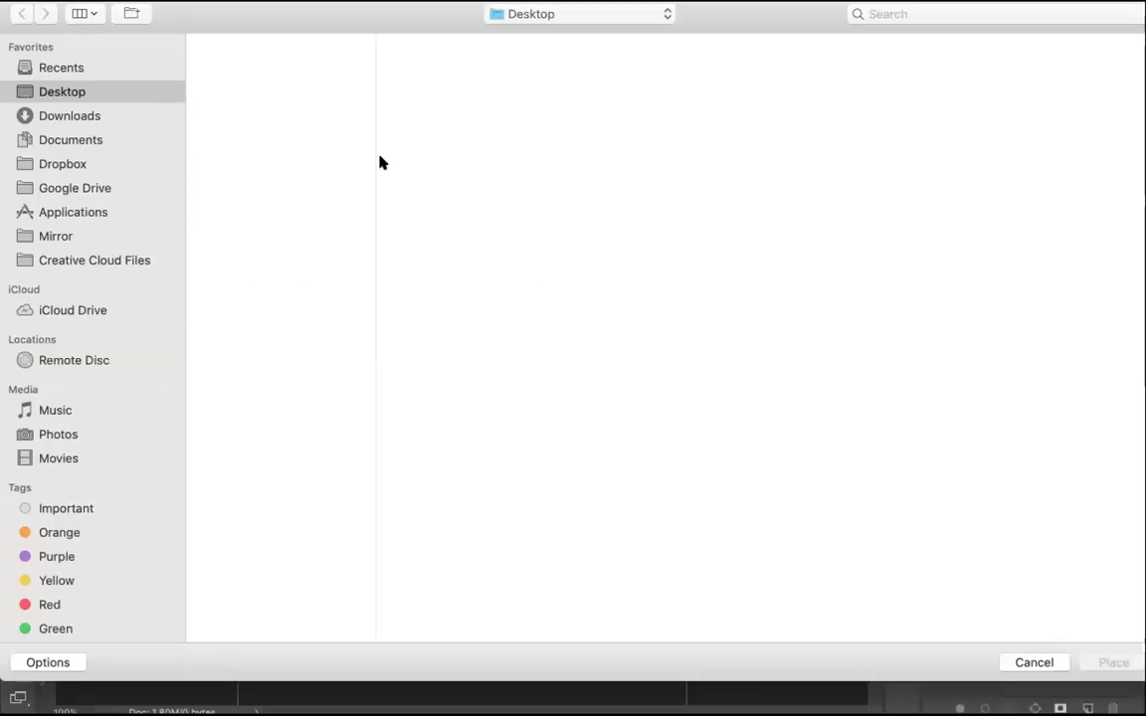
{"action": "left_click", "coordinate": [288, 161]}
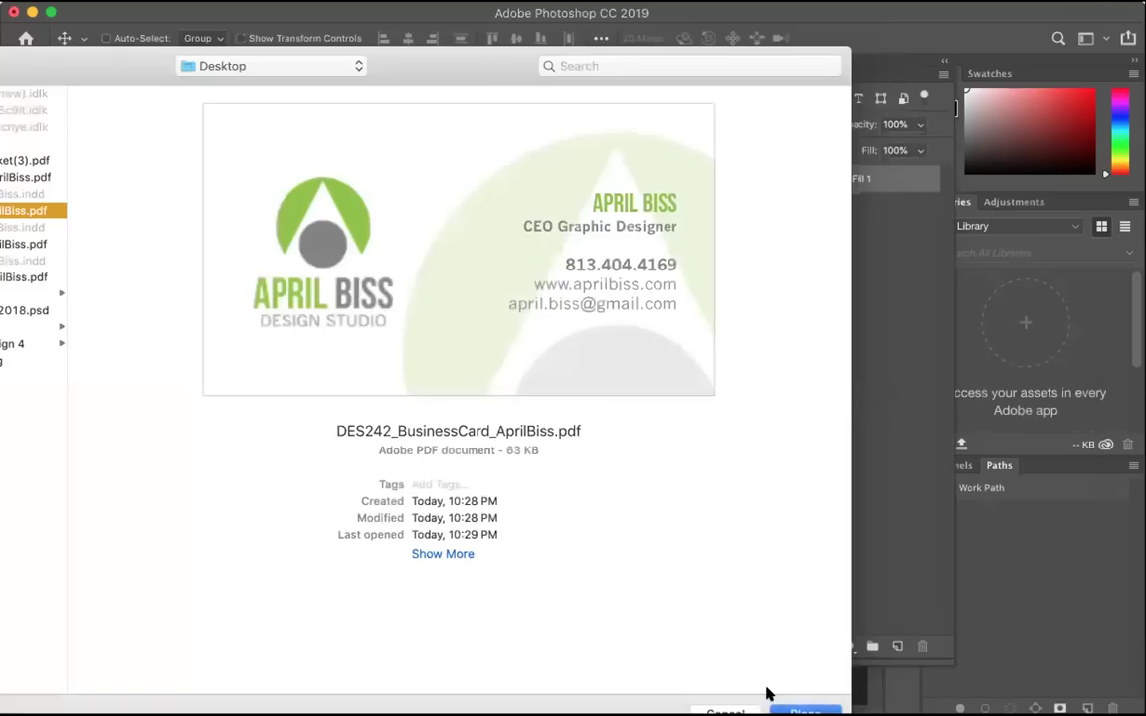
{"action": "left_click", "coordinate": [805, 710]}
{"action": "left_click", "coordinate": [408, 249]}
{"action": "left_click", "coordinate": [770, 501]}
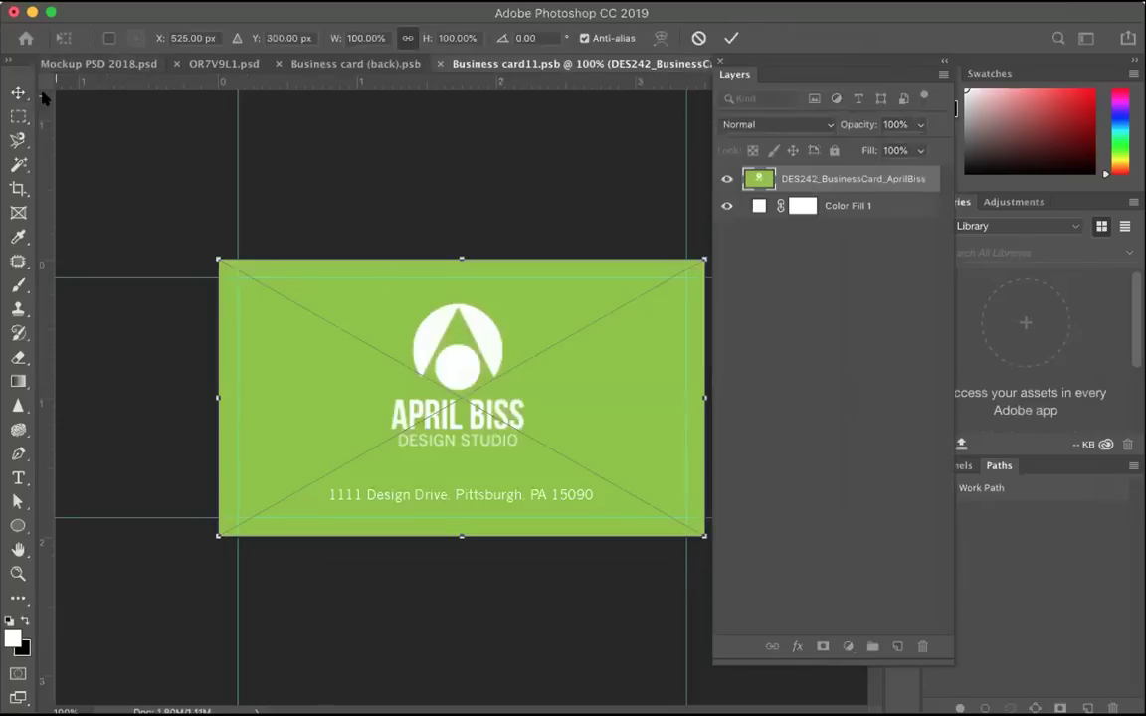
{"action": "left_click", "coordinate": [18, 91]}
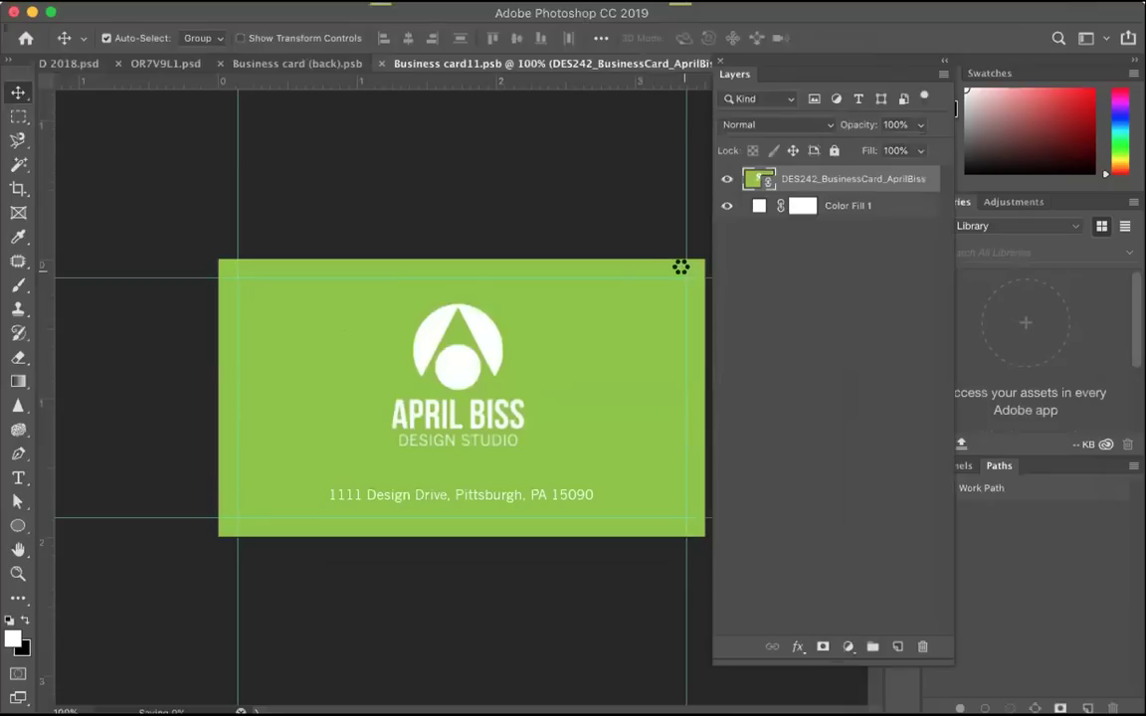
Step: Return to the OR7V9L1.psd mockup and save it as StationeryMockup.psd on the Desktop with Maximize Compatibility on
{"action": "left_click", "coordinate": [339, 65]}
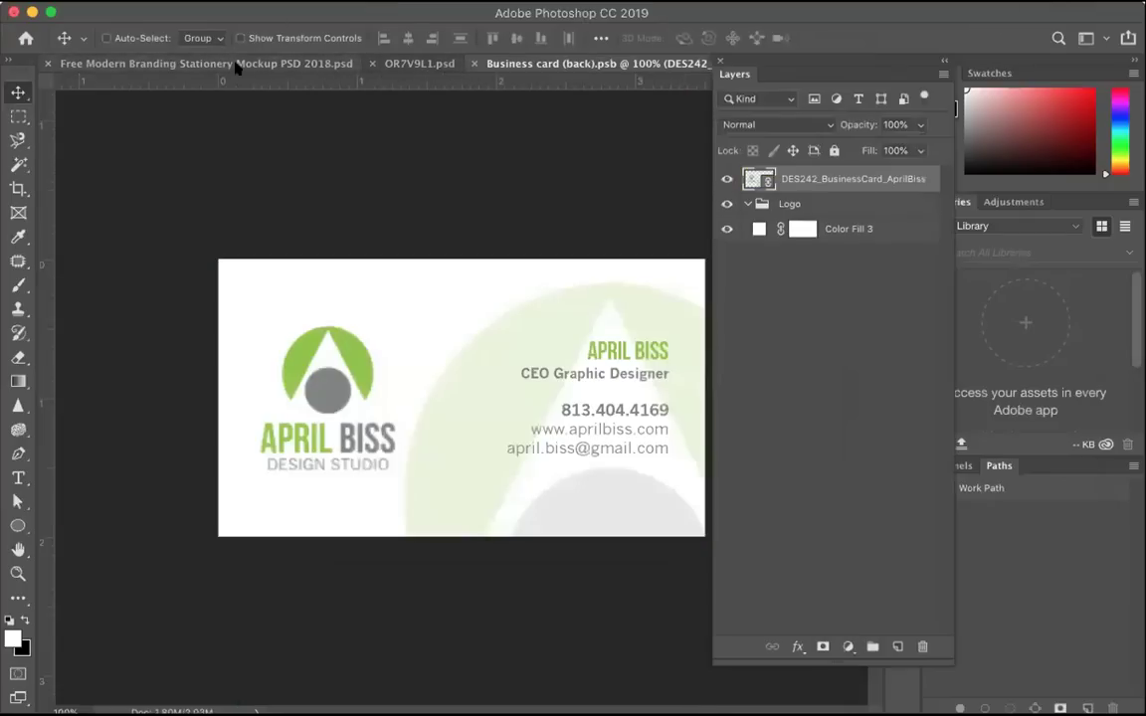
{"action": "left_click", "coordinate": [400, 66]}
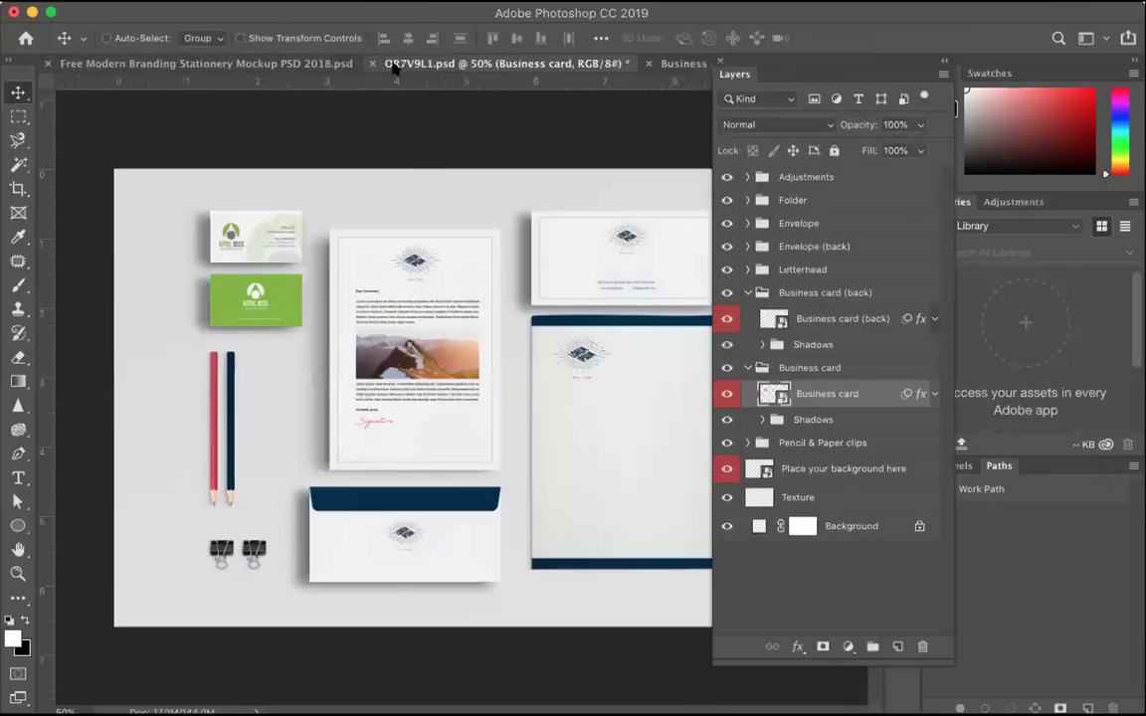
{"action": "left_click", "coordinate": [149, 0]}
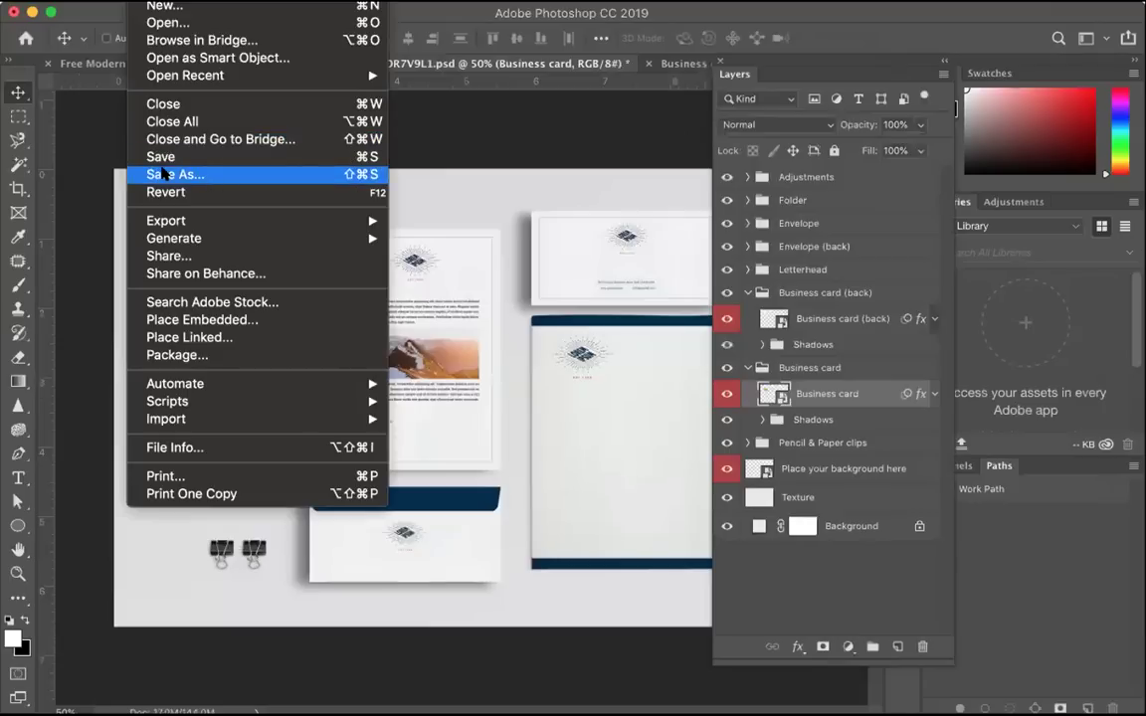
{"action": "left_click", "coordinate": [164, 174]}
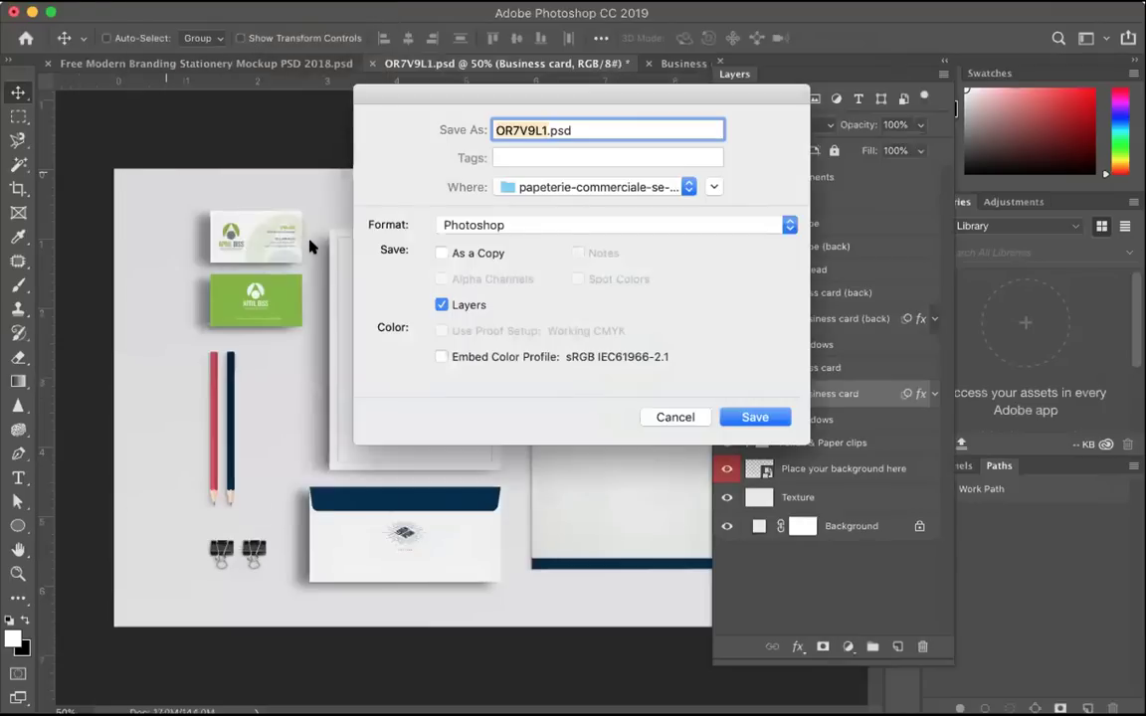
{"action": "type", "text": "StationeryMockup"}
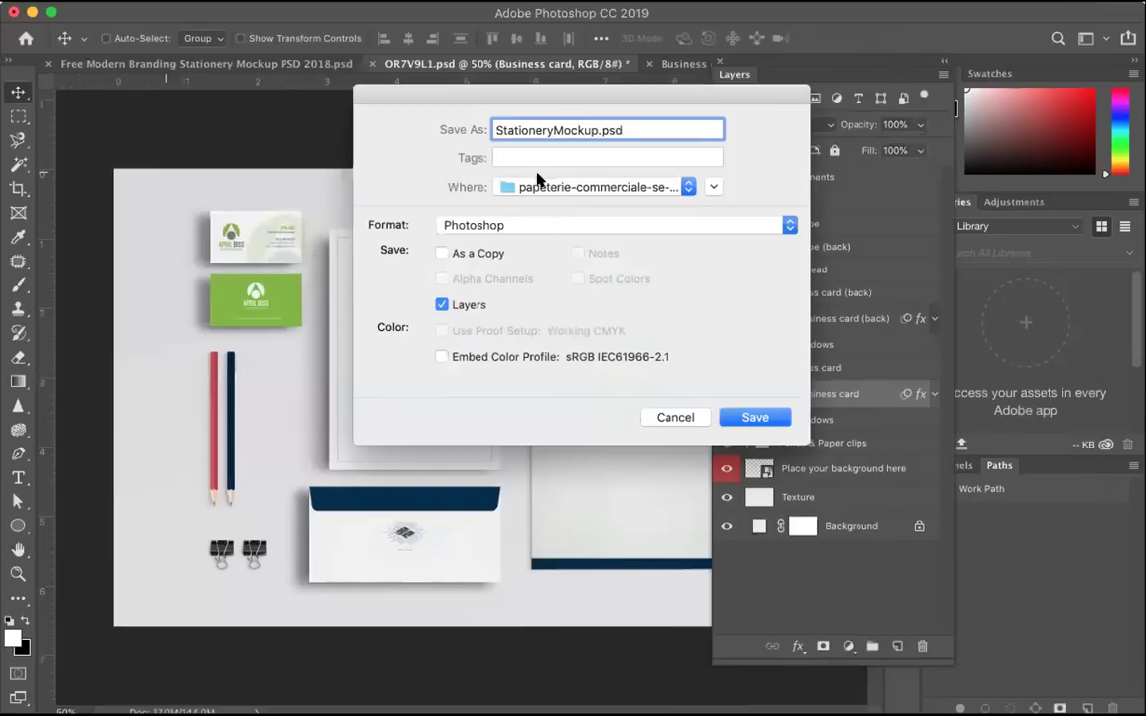
{"action": "left_click", "coordinate": [537, 184]}
{"action": "left_click", "coordinate": [550, 371]}
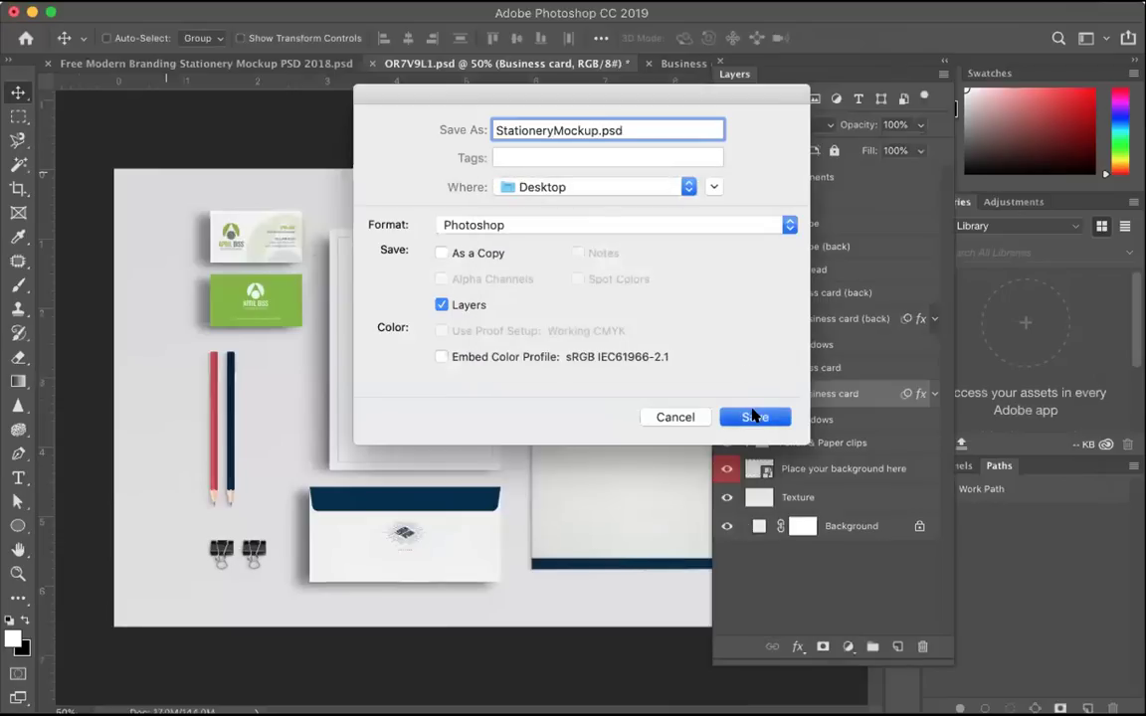
{"action": "left_click", "coordinate": [755, 417]}
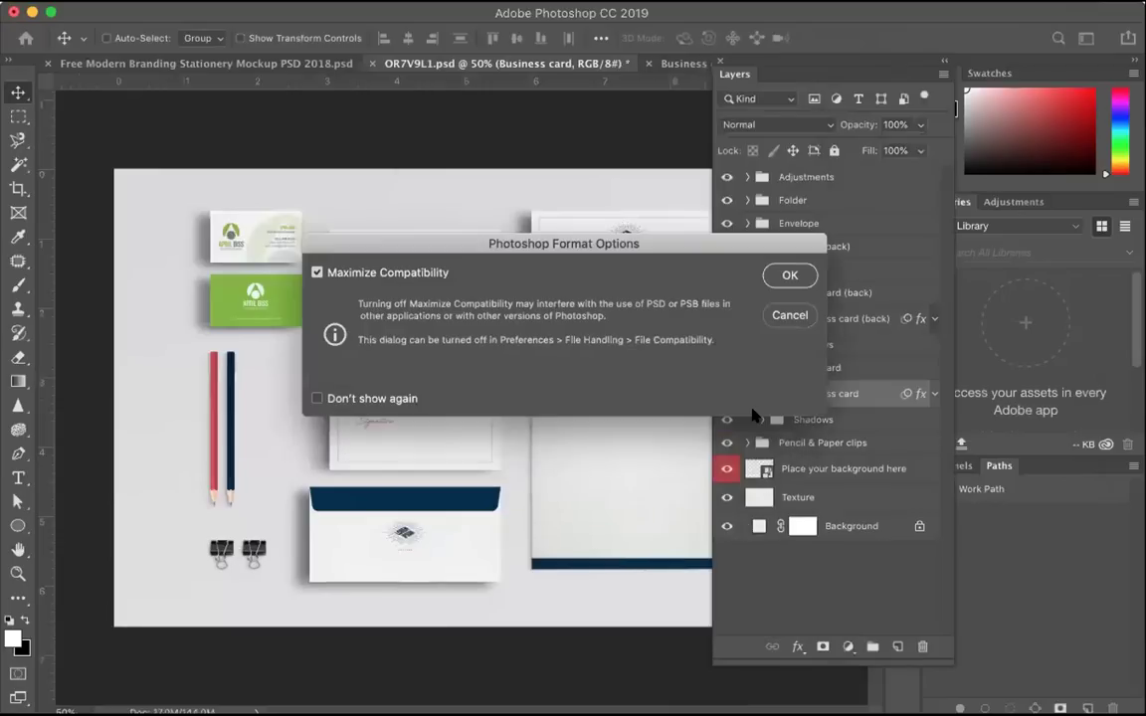
{"action": "left_click", "coordinate": [789, 275]}
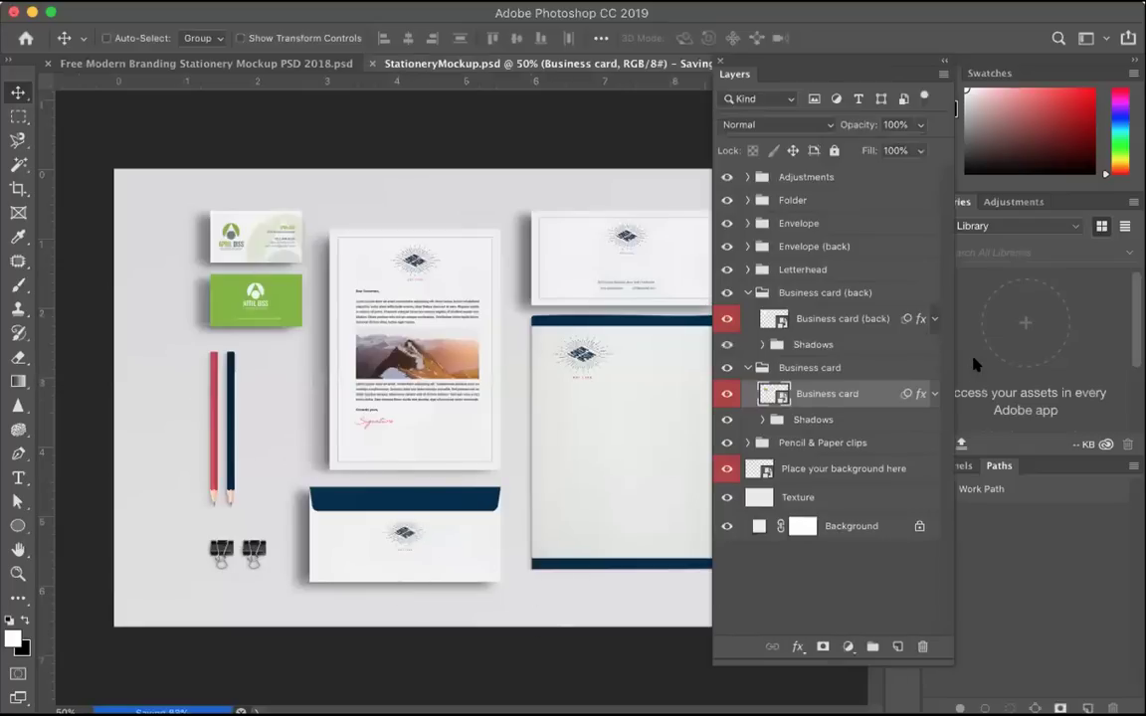
Step: Recolor the red pencil's Color Fill in the Pencil & Paper clips group with green #7fb73b sampled from the green business card
{"action": "left_click", "coordinate": [749, 292]}
{"action": "left_click", "coordinate": [750, 316]}
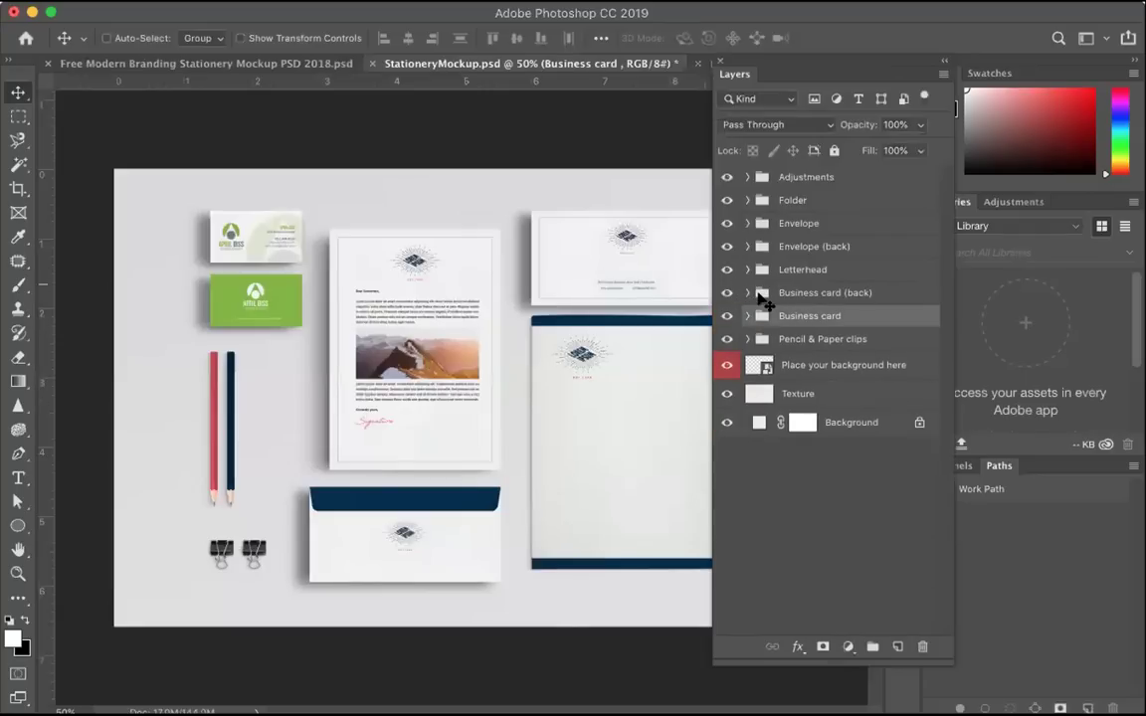
{"action": "left_click", "coordinate": [748, 339]}
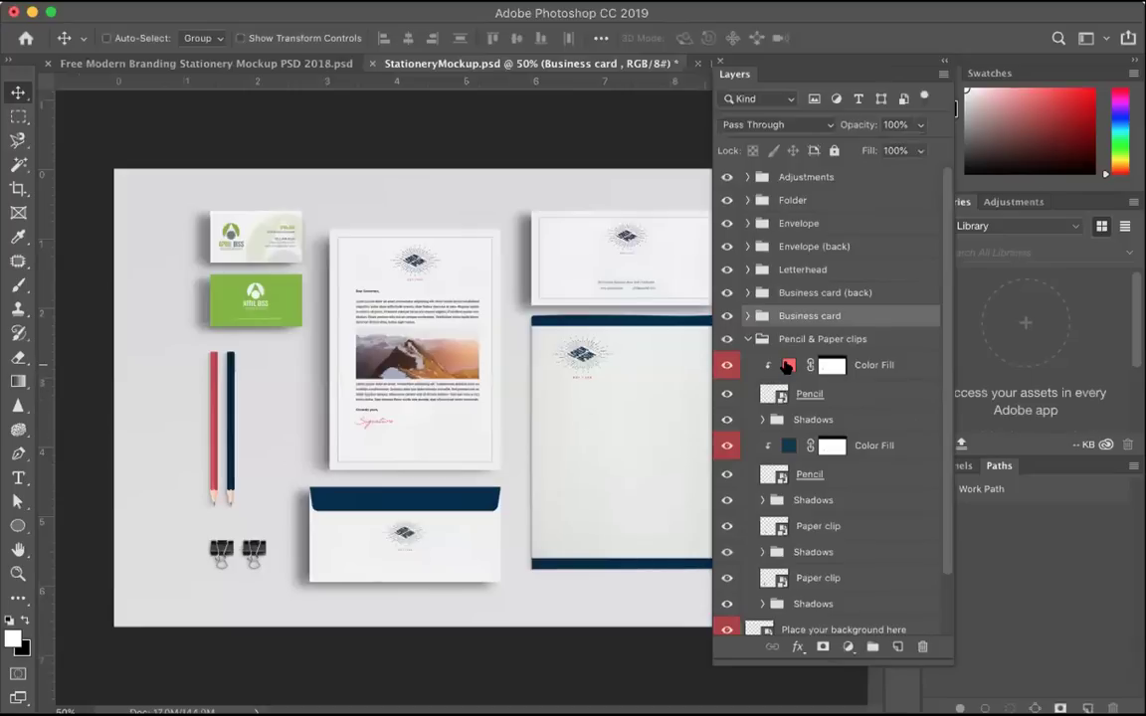
{"action": "double_click", "coordinate": [788, 365]}
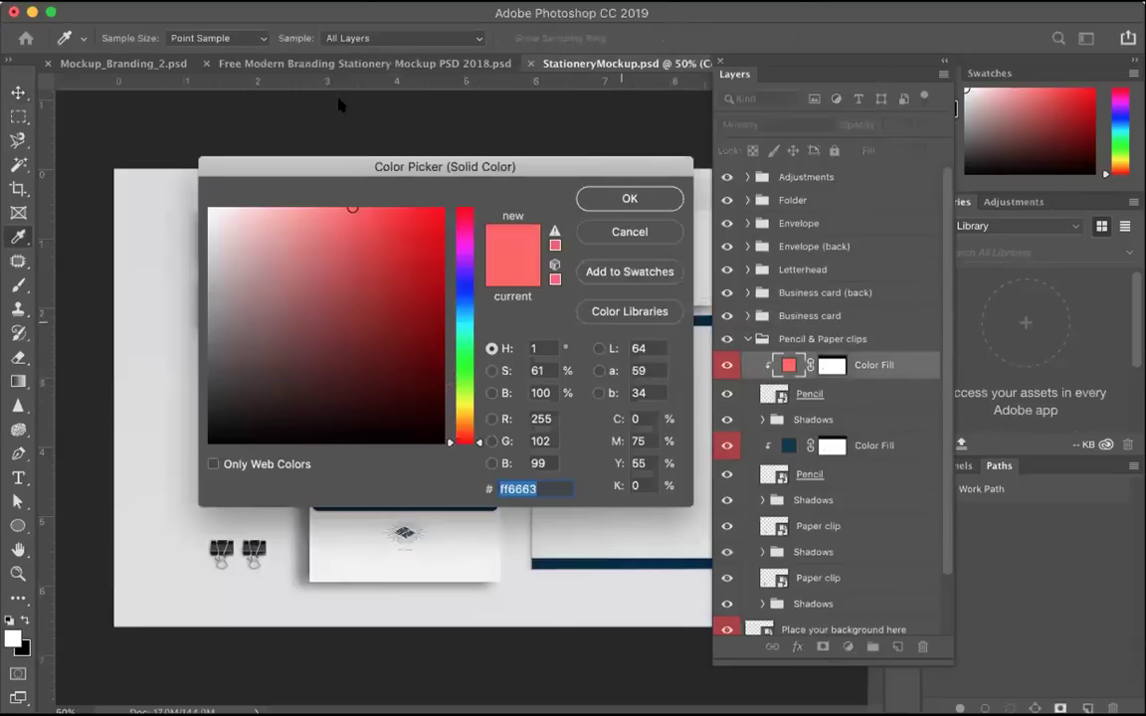
{"action": "left_click_drag", "start_coordinate": [298, 165], "coordinate": [575, 160]}
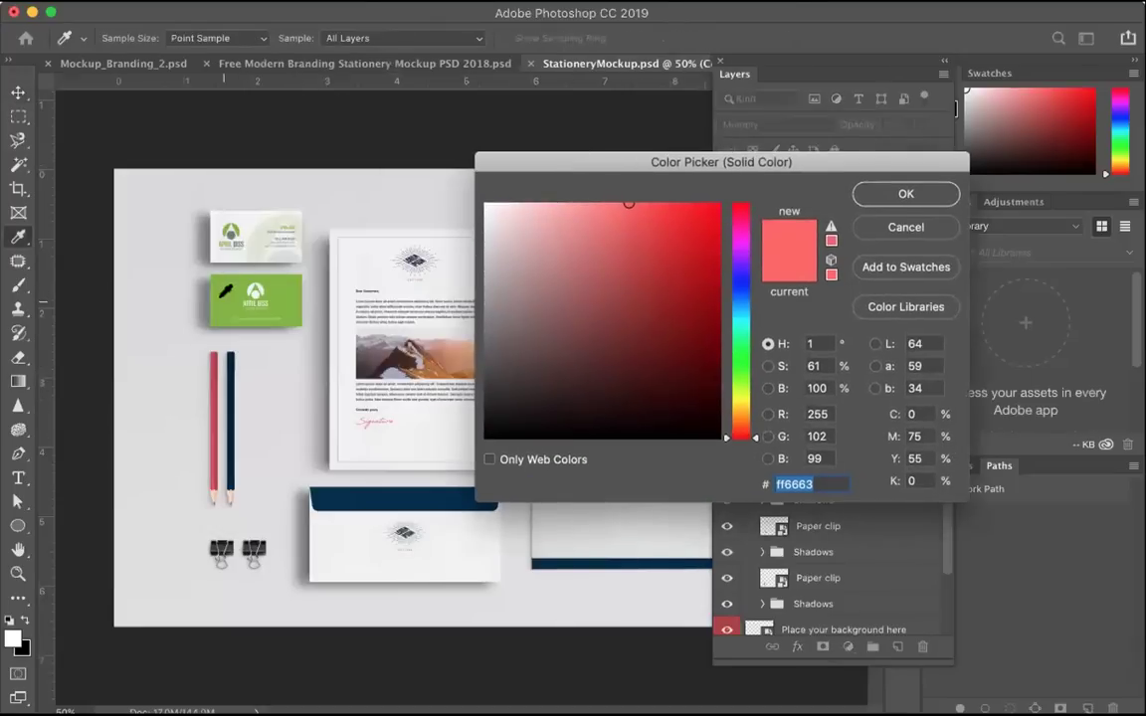
{"action": "left_click", "coordinate": [219, 286]}
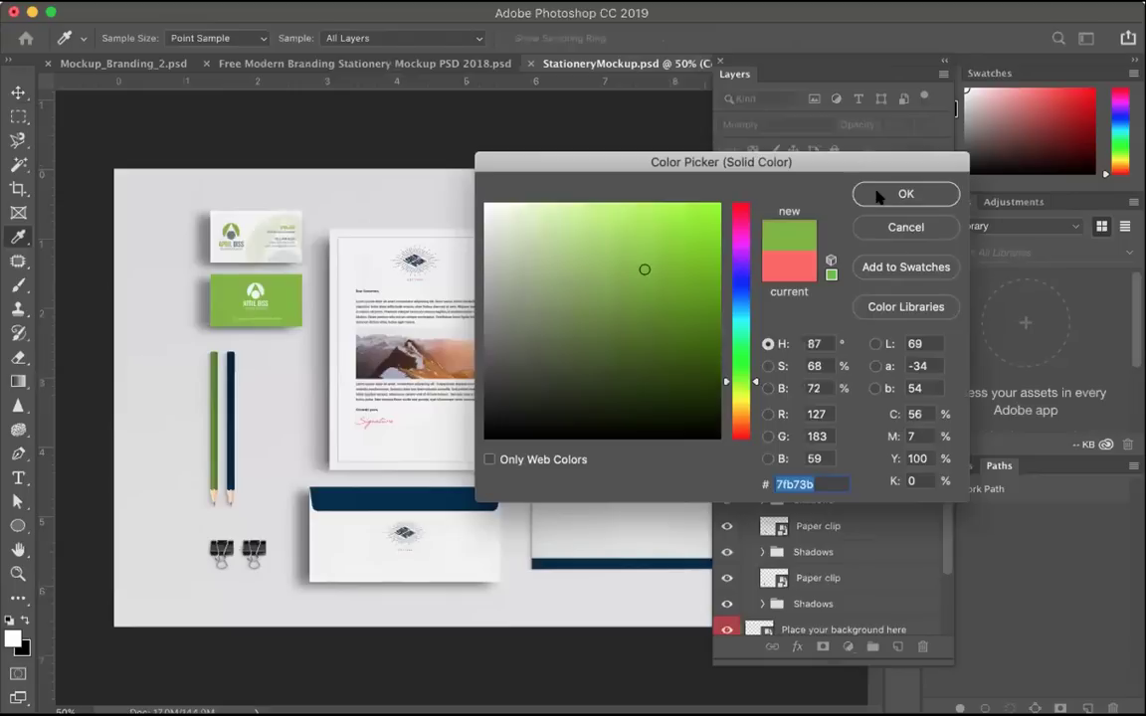
{"action": "key", "text": "Return"}
Step: Recolor the navy pencil's Color Fill with the gray of the white business card's logo and collapse the Pencil & Paper clips group
{"action": "left_click", "coordinate": [843, 445]}
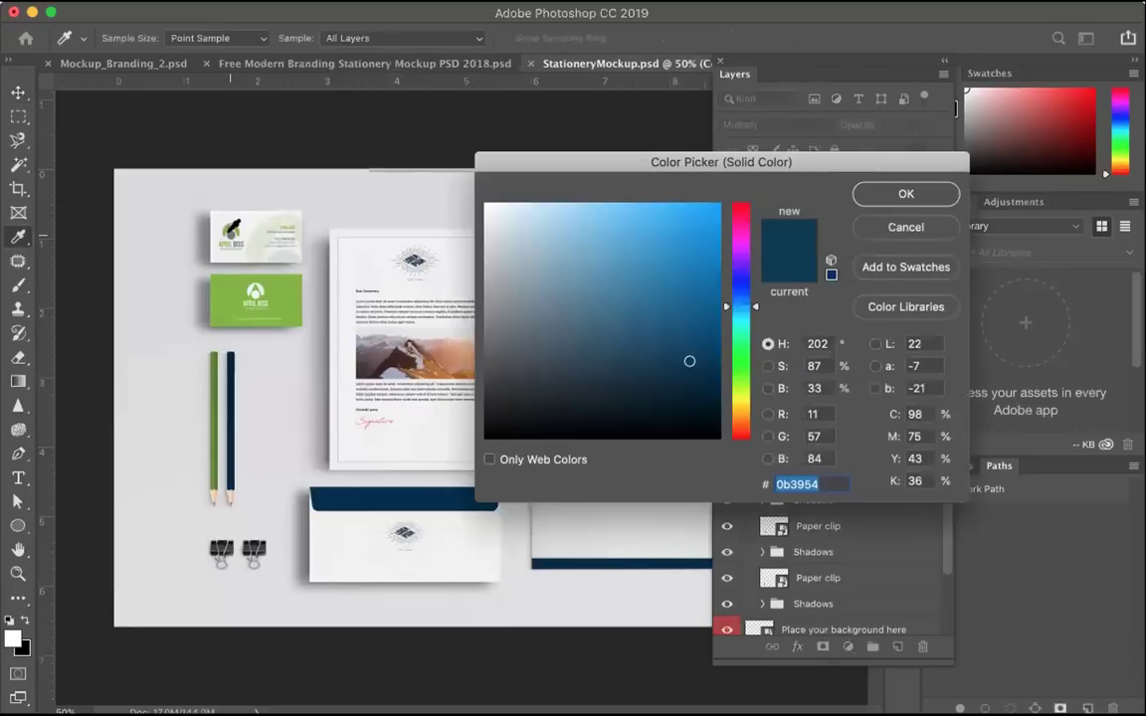
{"action": "left_click", "coordinate": [873, 194]}
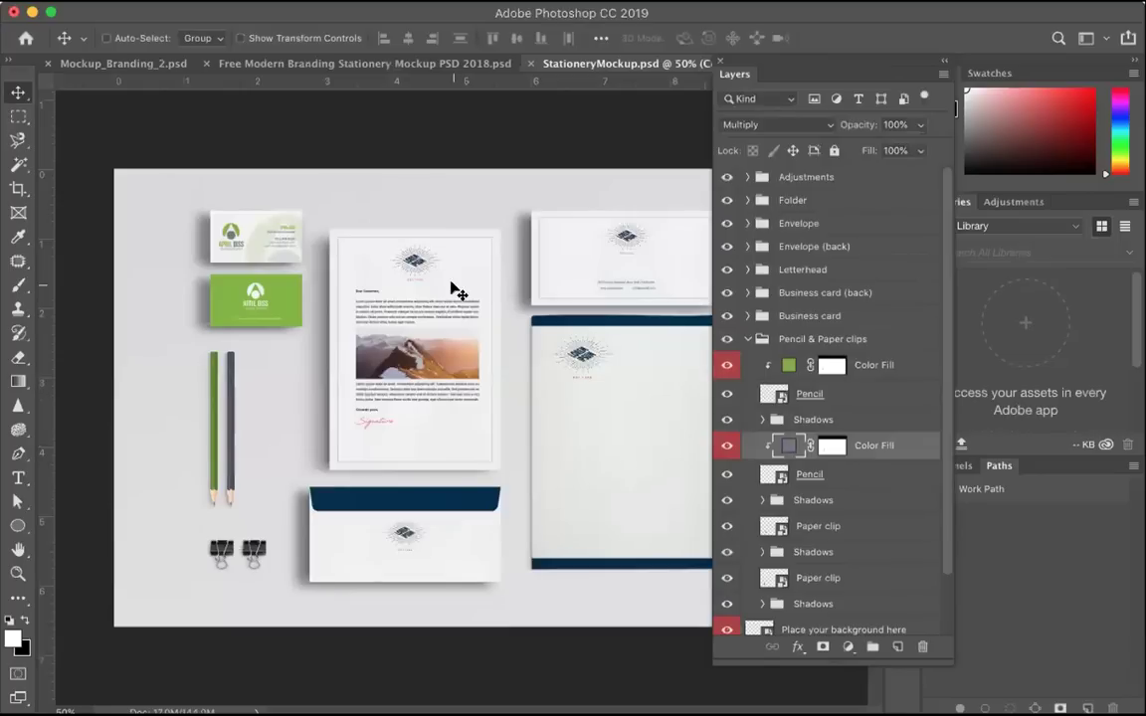
{"action": "left_click", "coordinate": [747, 339]}
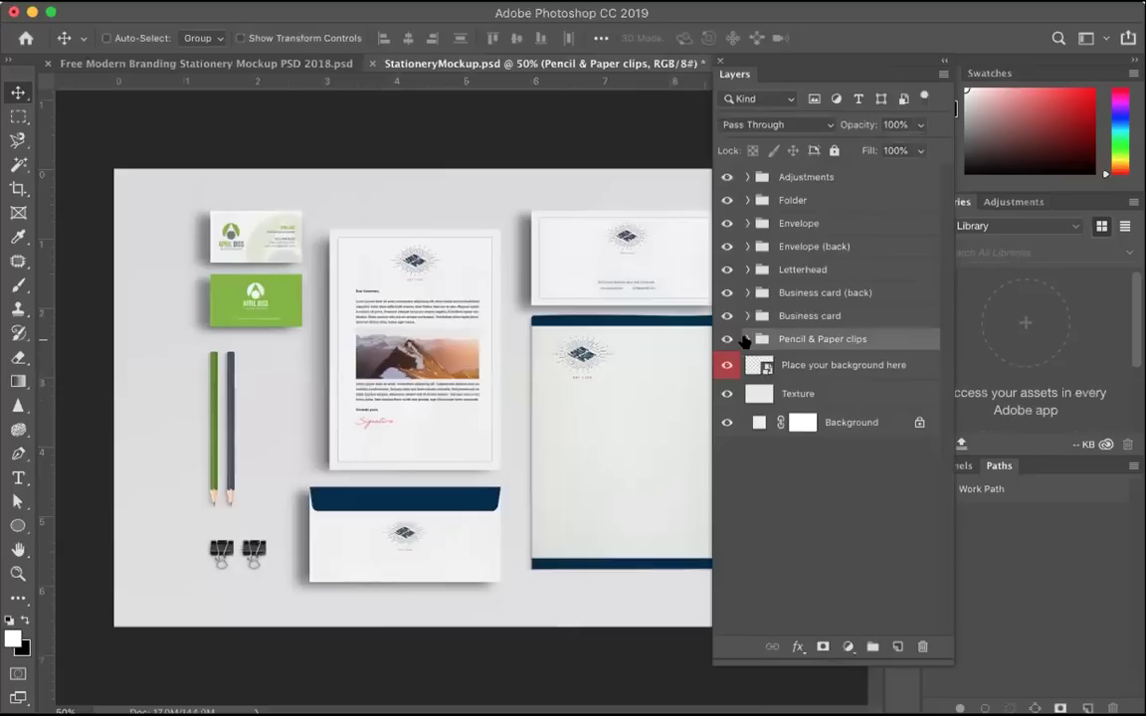
{"action": "left_click", "coordinate": [748, 339]}
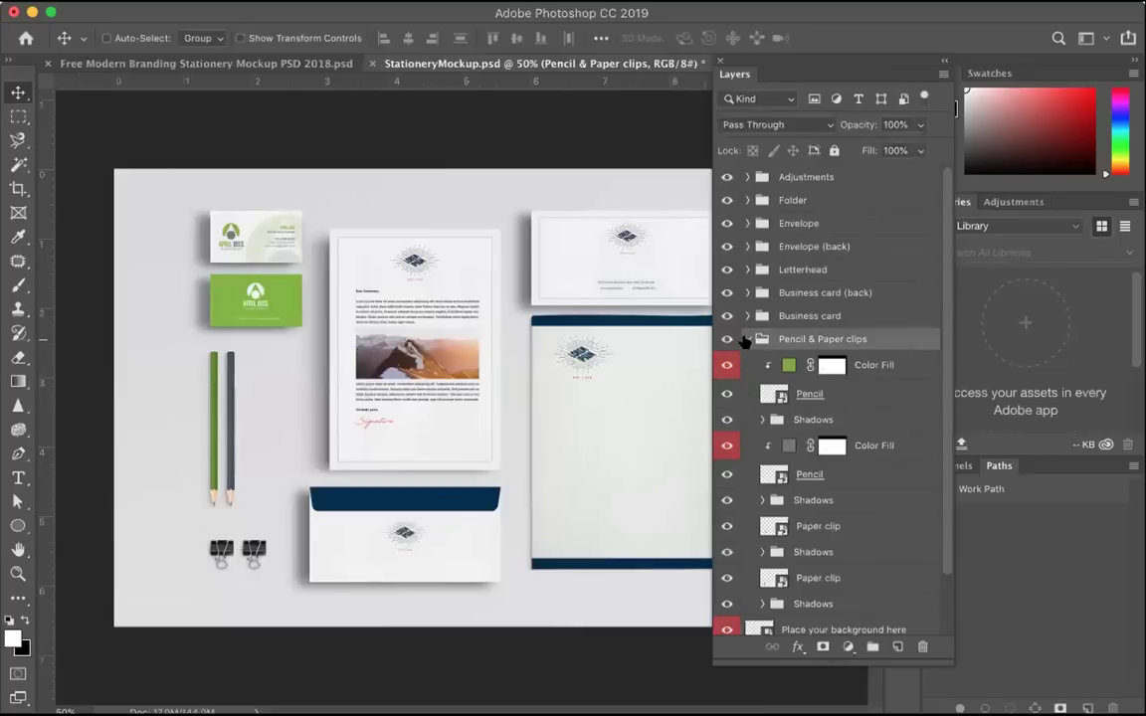
{"action": "left_click", "coordinate": [747, 339]}
Step: Open the Letterhead smart object for editing, leaving its missing fonts unresolved
{"action": "left_click", "coordinate": [747, 270]}
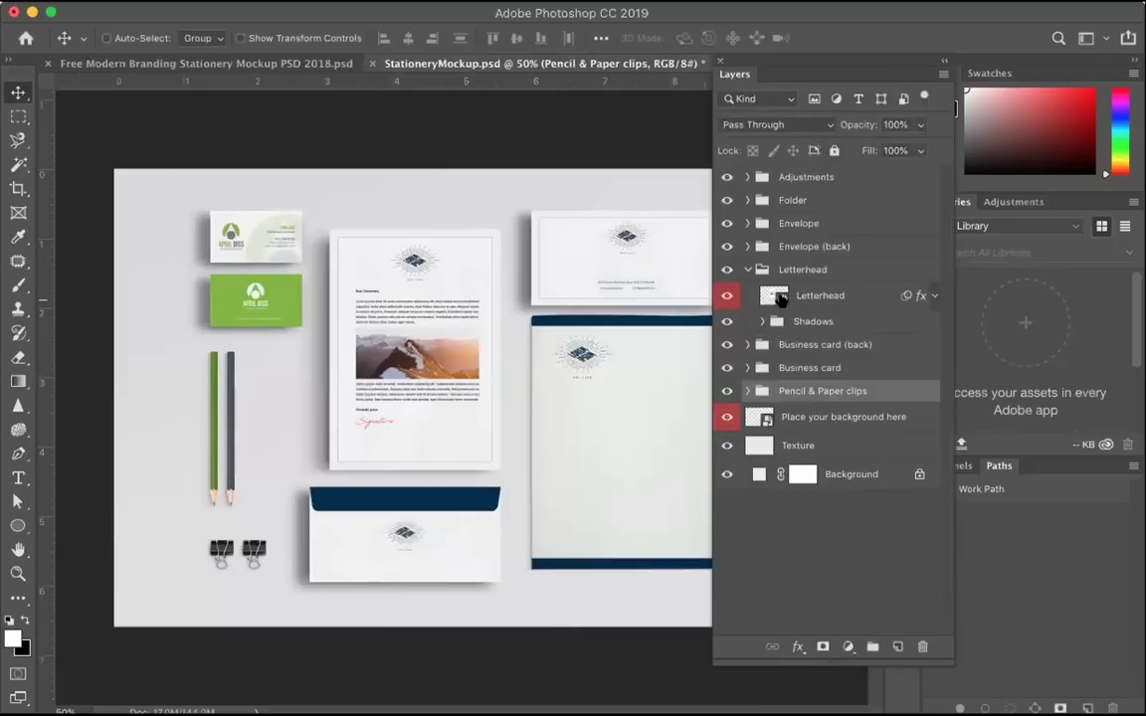
{"action": "double_click", "coordinate": [778, 295]}
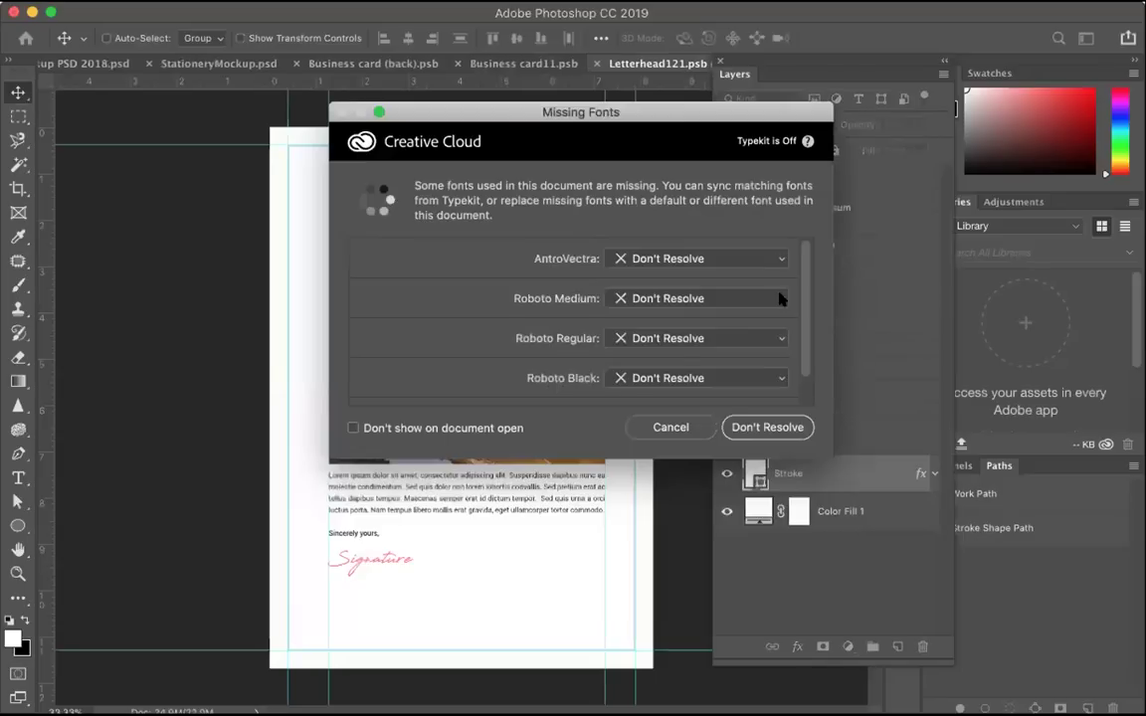
{"action": "left_click", "coordinate": [681, 425]}
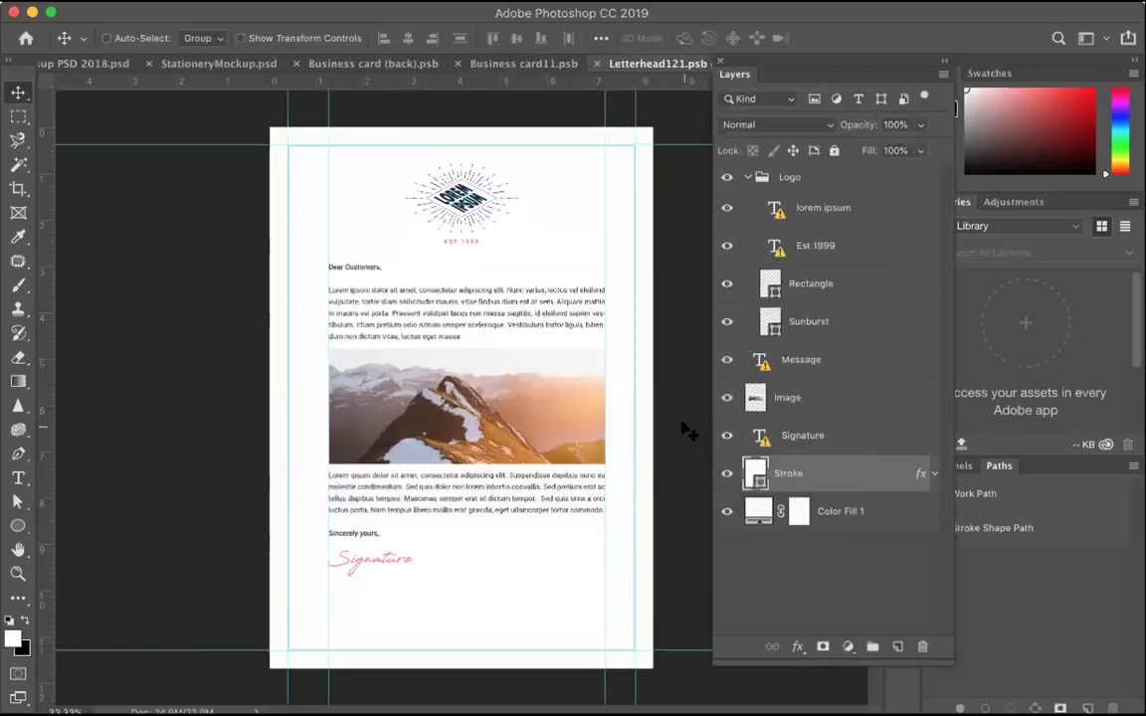
Step: Delete the Logo group and the Message, Image, Signature and Stroke layers above Color Fill 1 in the letterhead artwork
{"action": "left_click", "coordinate": [796, 177]}
{"action": "left_click", "coordinate": [816, 434], "text": "shift"}
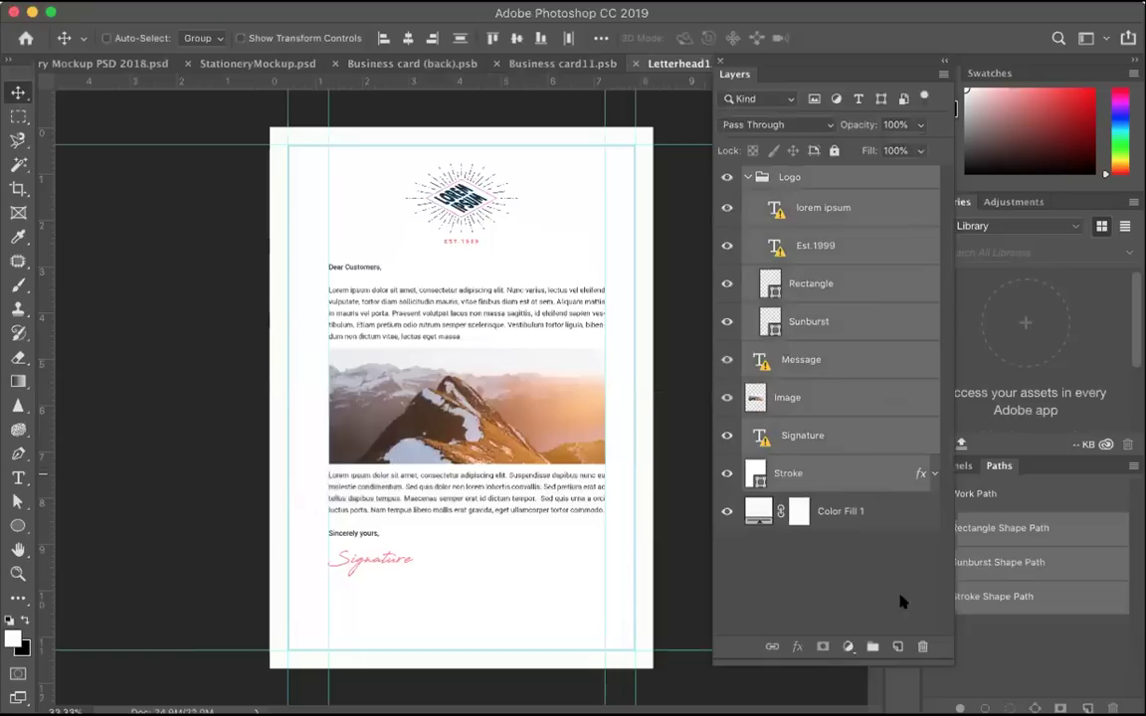
{"action": "left_click", "coordinate": [918, 646]}
{"action": "left_click", "coordinate": [707, 261]}
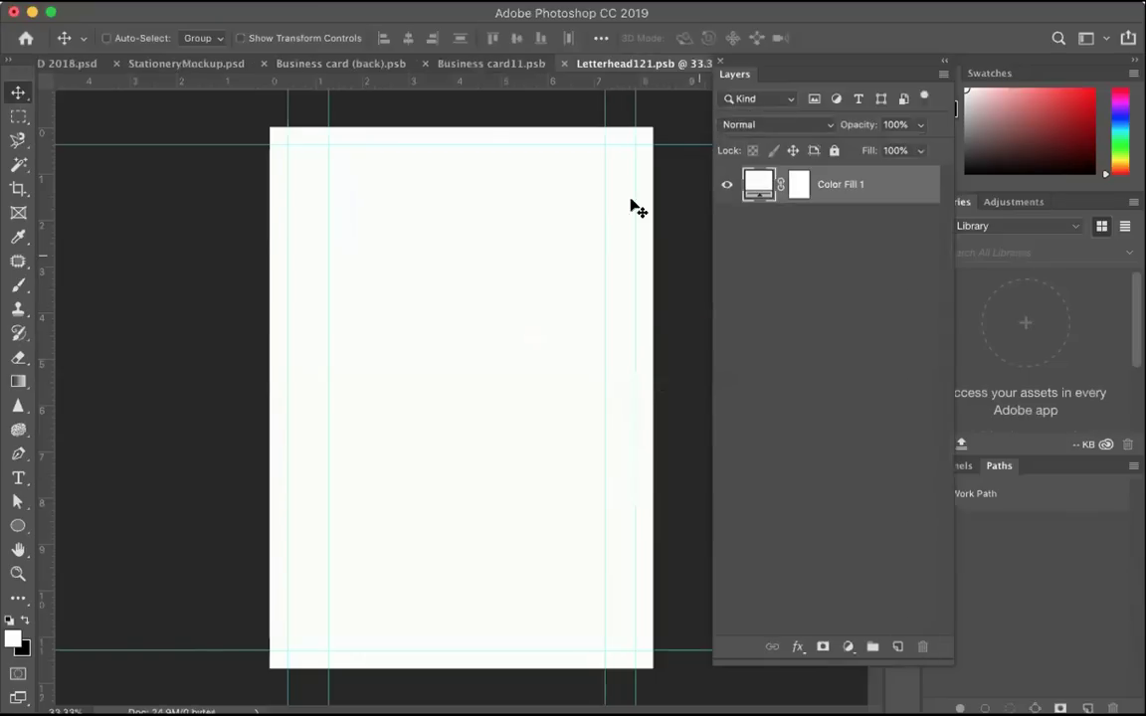
Step: Place page 1 of the letterhead PDF from the Desktop as a linked object, cropped to Bounding Box
{"action": "left_click", "coordinate": [159, 1]}
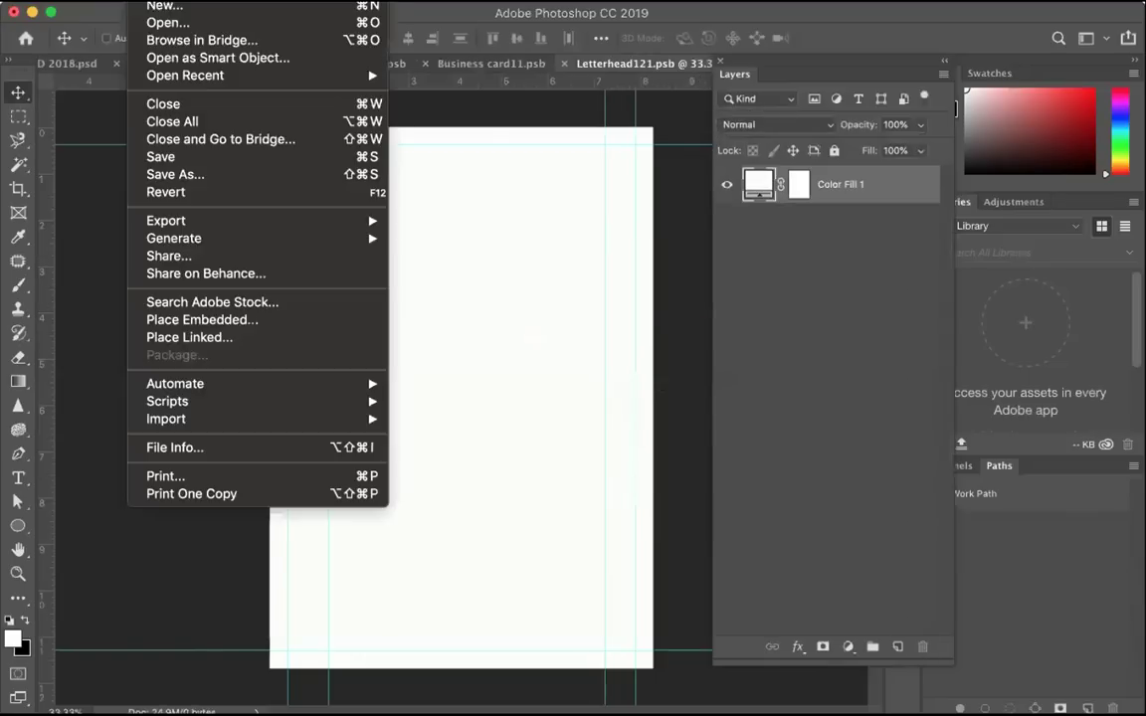
{"action": "left_click", "coordinate": [187, 337]}
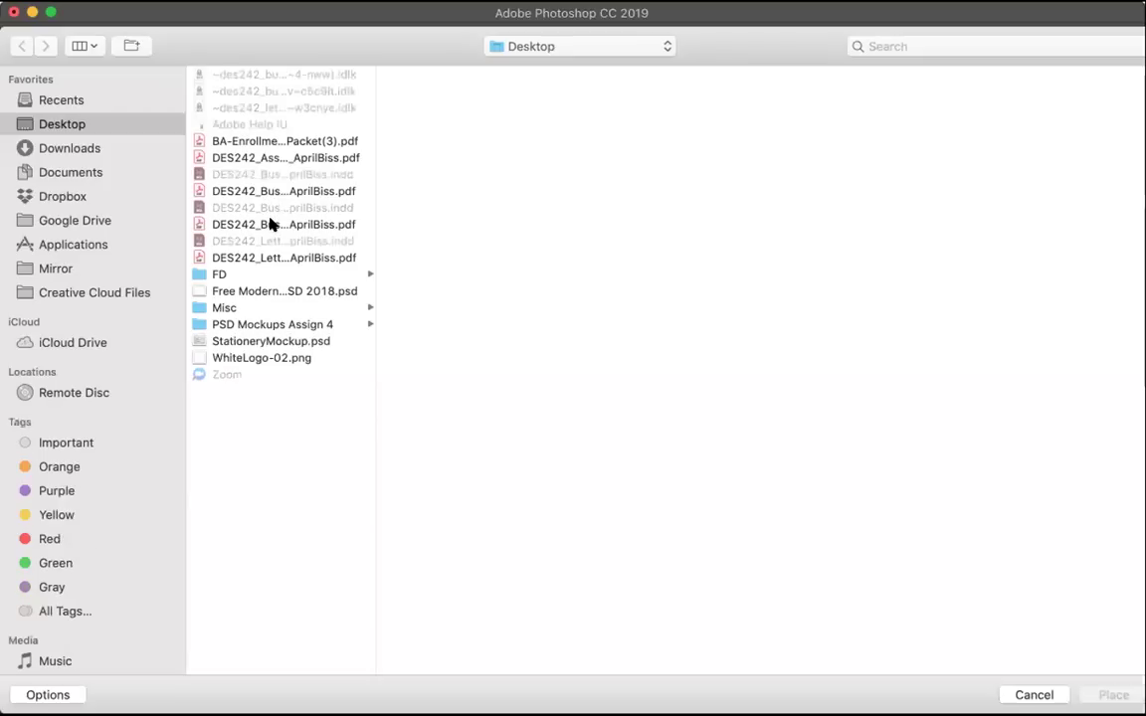
{"action": "left_click", "coordinate": [268, 257]}
{"action": "left_click", "coordinate": [1113, 694]}
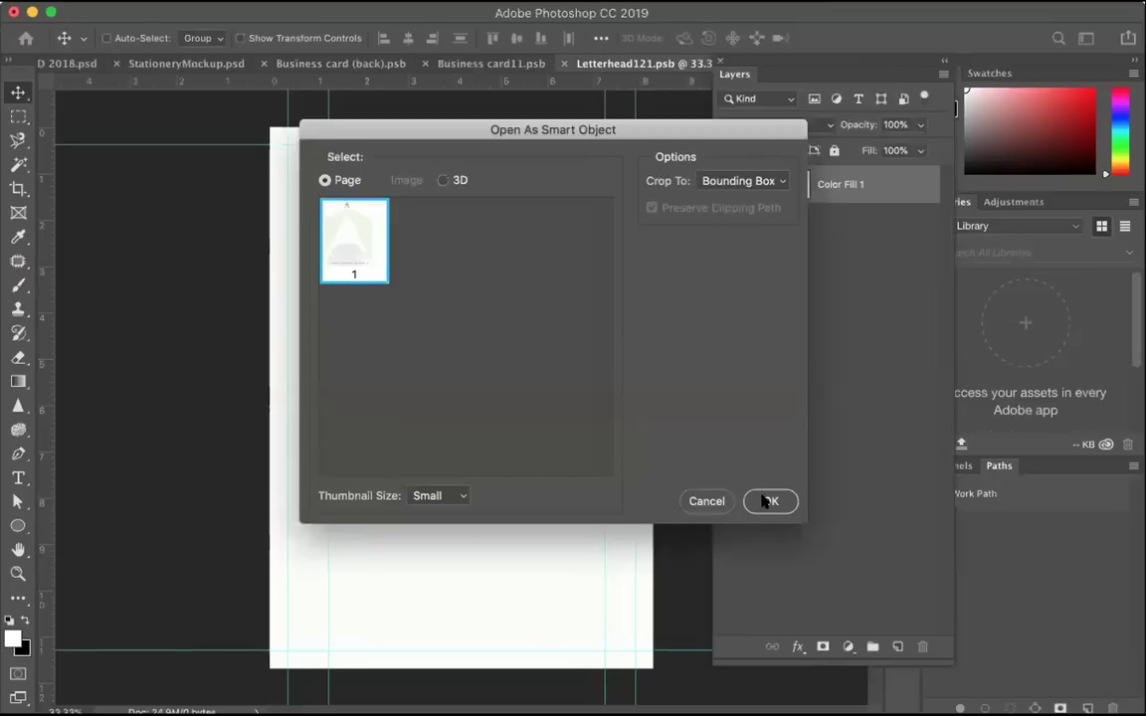
{"action": "left_click", "coordinate": [768, 502]}
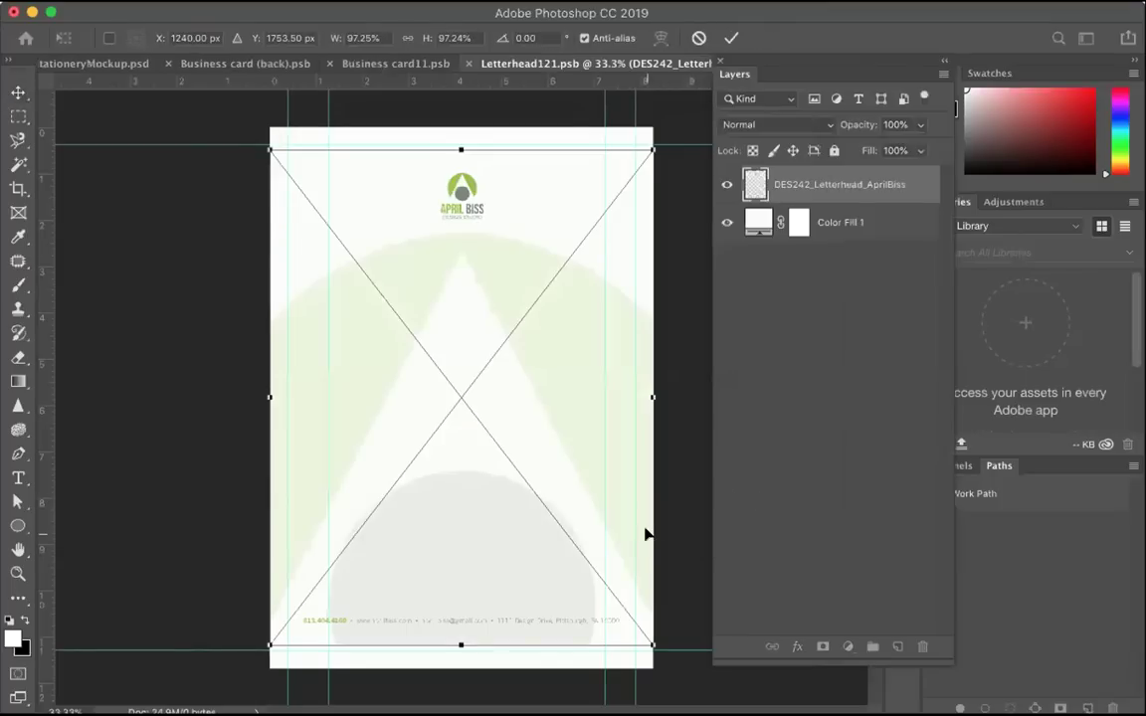
Step: Move the placed letterhead straight down to Y 1902.50 px, aligning its bottom edge with the artboard's bottom edge
{"action": "key", "text": "shift+Down"}
{"action": "key", "text": "shift+Down"}
{"action": "key", "text": "shift+Down"}
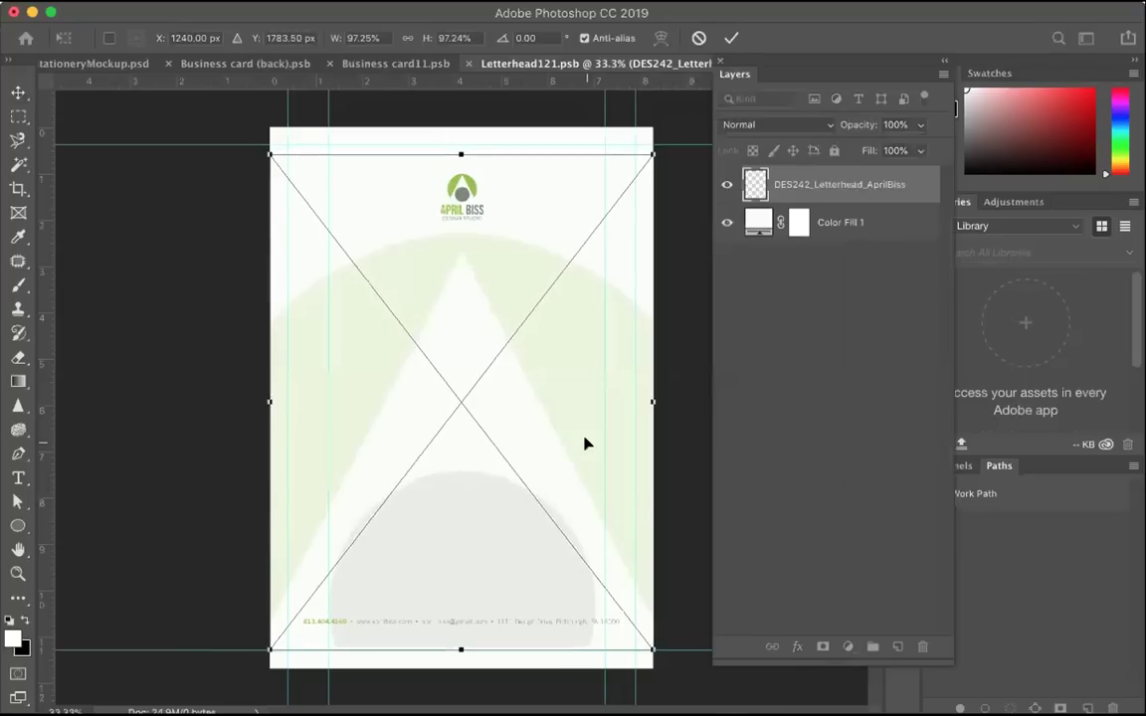
{"action": "left_click_drag", "start_coordinate": [584, 444], "coordinate": [583, 469]}
{"action": "key", "text": "Up"}
{"action": "key", "text": "Up"}
{"action": "key", "text": "Up"}
{"action": "key", "text": "Up"}
{"action": "key", "text": "Up"}
{"action": "key", "text": "Up"}
{"action": "key", "text": "Up"}
{"action": "key", "text": "Up"}
{"action": "key", "text": "Up"}
{"action": "key", "text": "Up"}
{"action": "key", "text": "Up"}
{"action": "key", "text": "Up"}
{"action": "key", "text": "Up"}
{"action": "key", "text": "Up"}
{"action": "key", "text": "Up"}
{"action": "key", "text": "Up"}
{"action": "key", "text": "Up"}
{"action": "key", "text": "Up"}
{"action": "key", "text": "Up"}
{"action": "key", "text": "Up"}
{"action": "key", "text": "Up"}
{"action": "key", "text": "Up"}
{"action": "key", "text": "Up"}
{"action": "key", "text": "Up"}
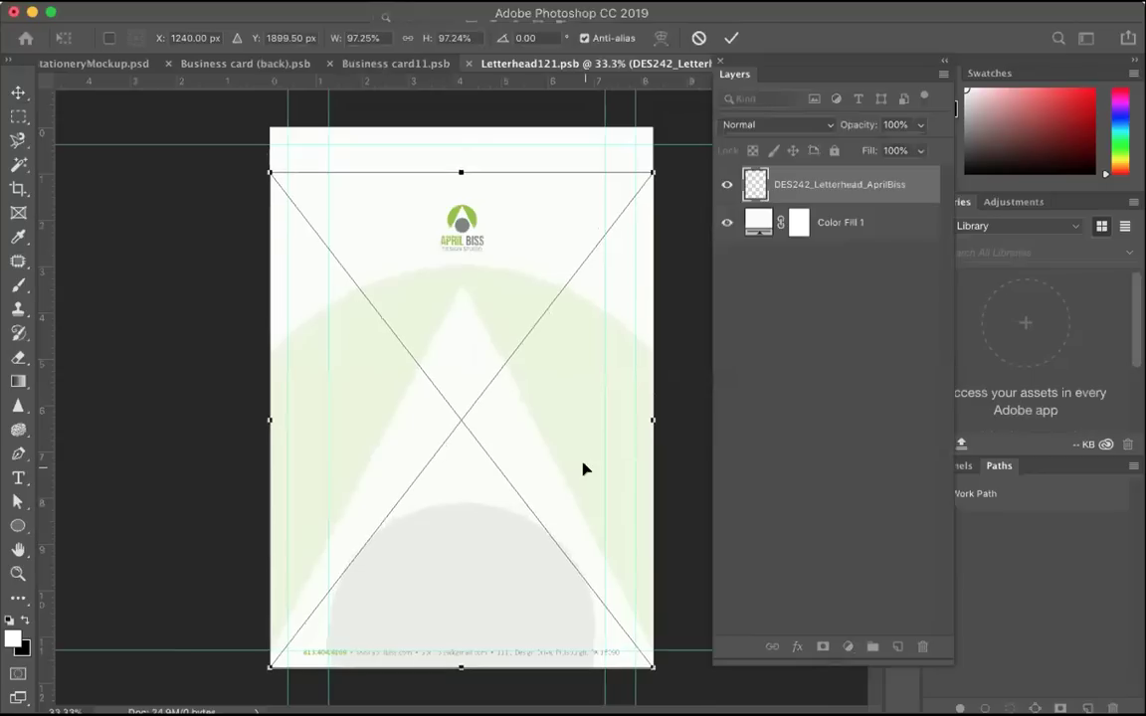
{"action": "key", "text": "Down"}
{"action": "key", "text": "Down"}
{"action": "key", "text": "Down"}
{"action": "key", "text": "Up"}
{"action": "key", "text": "Up"}
{"action": "key", "text": "Up"}
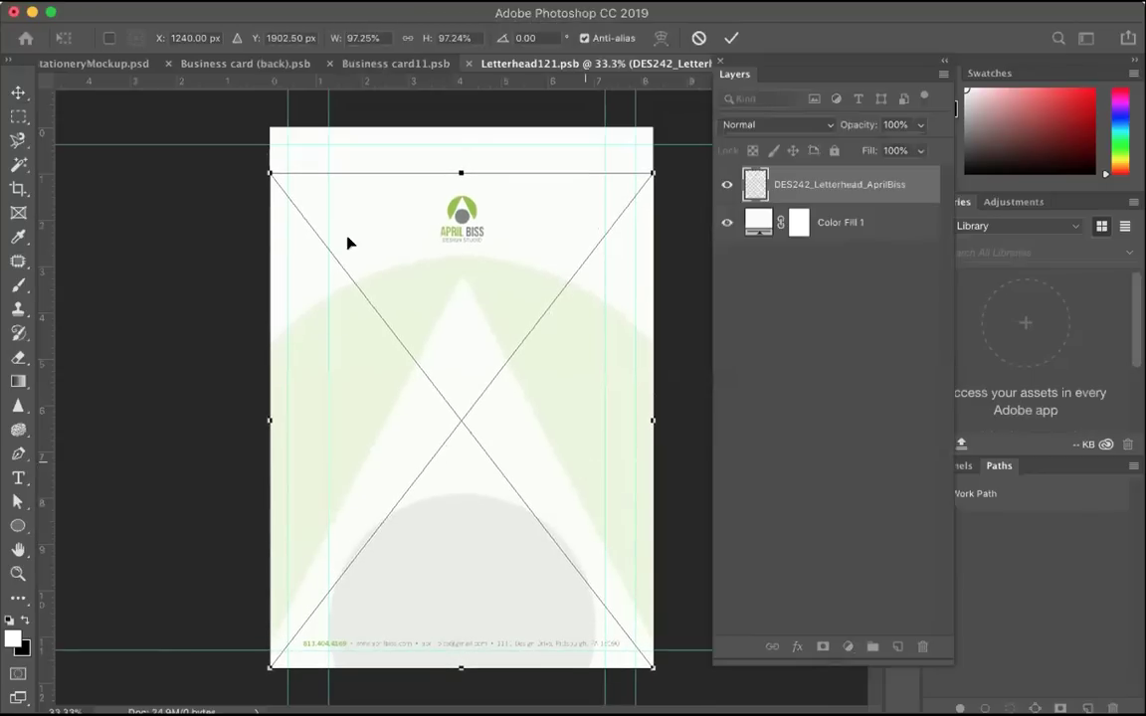
Step: Commit the letterhead placement and close the Business card (back), Business card11 and Letterhead121 artwork files with the letterhead changes saved
{"action": "left_click", "coordinate": [17, 92]}
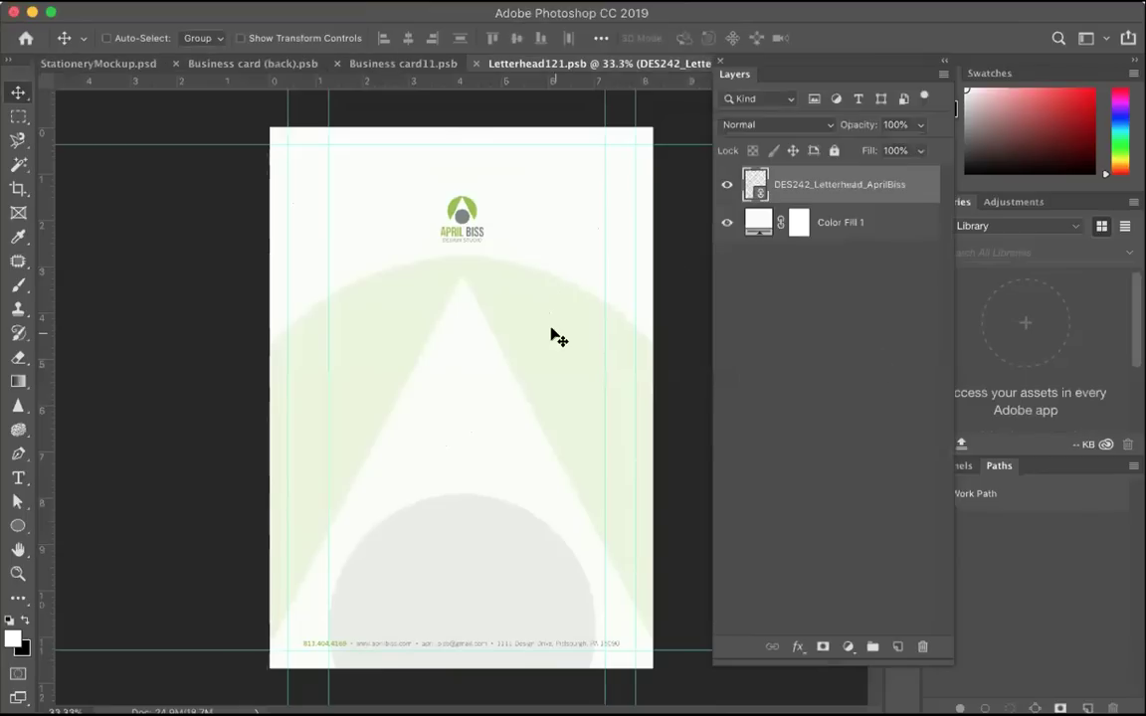
{"action": "left_click", "coordinate": [403, 62]}
{"action": "left_click", "coordinate": [355, 63]}
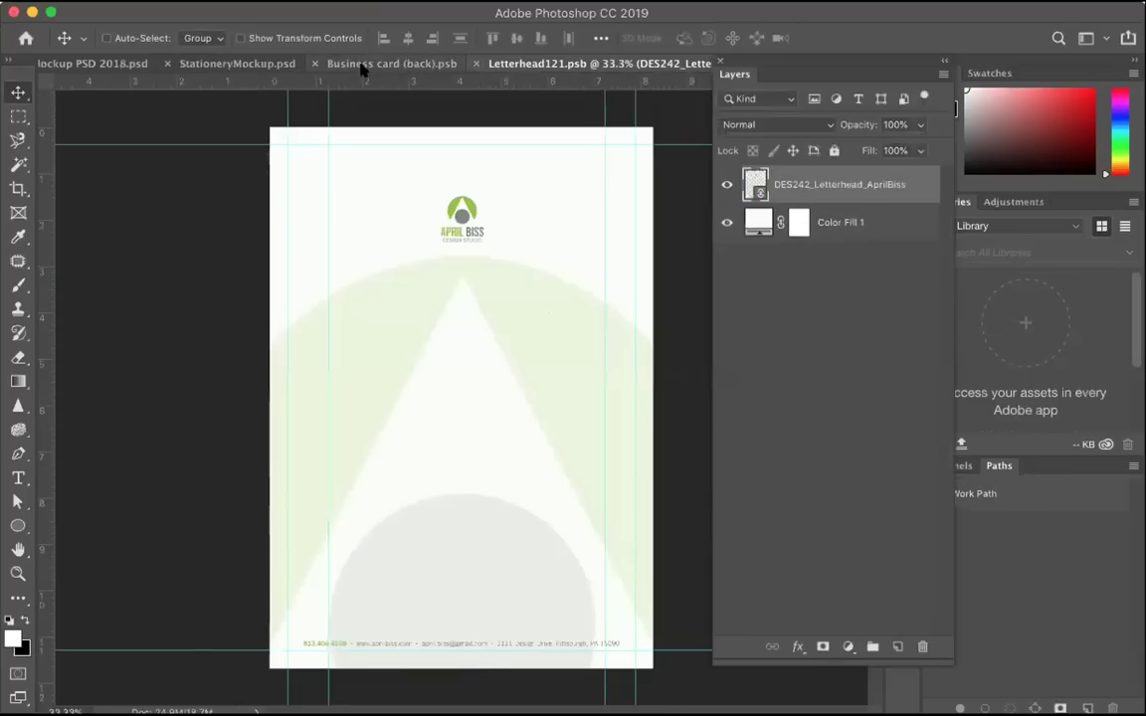
{"action": "left_click", "coordinate": [475, 62]}
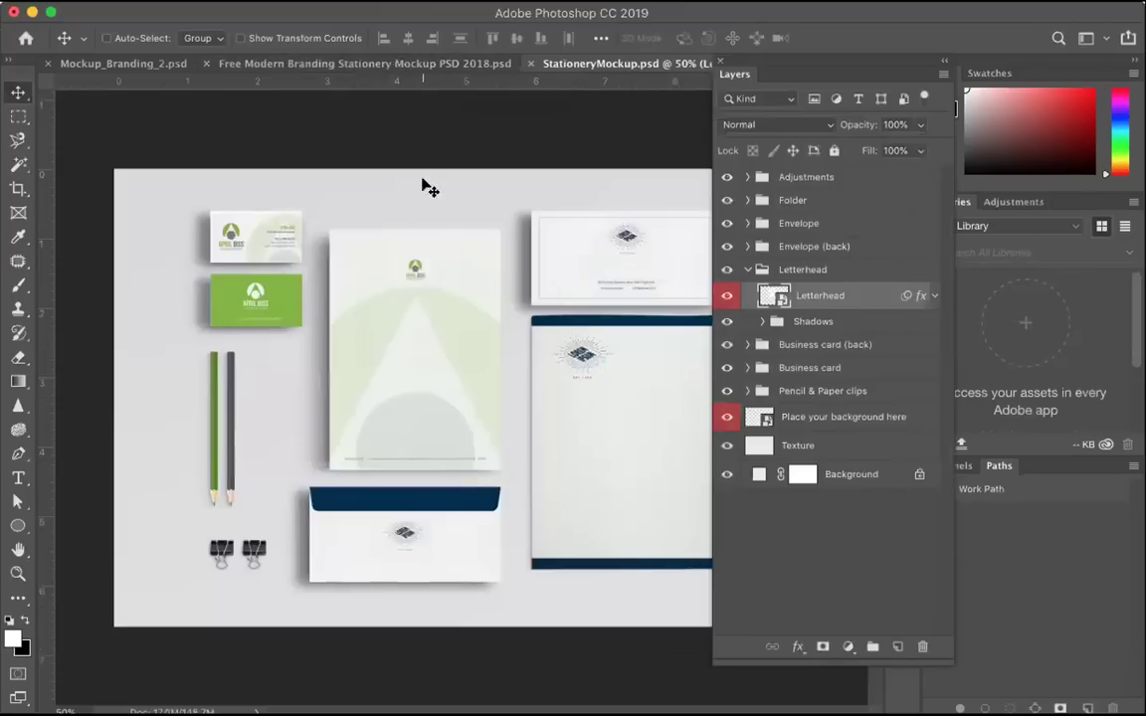
Step: Close the unused mockups, including Free Modern Branding Stationery Mockup PSD 2018.psd and Stationery-Branding-Mockup.psd, and return to StationeryMockup.psd
{"action": "left_click", "coordinate": [253, 58]}
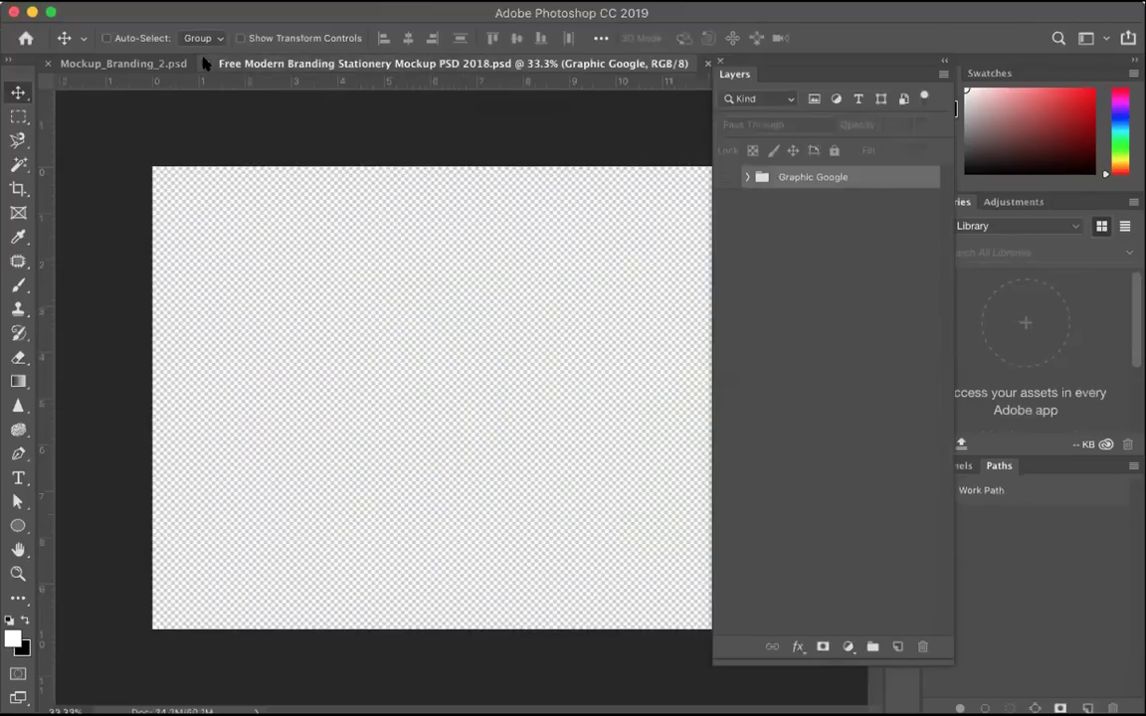
{"action": "left_click", "coordinate": [204, 63]}
{"action": "left_click", "coordinate": [107, 65]}
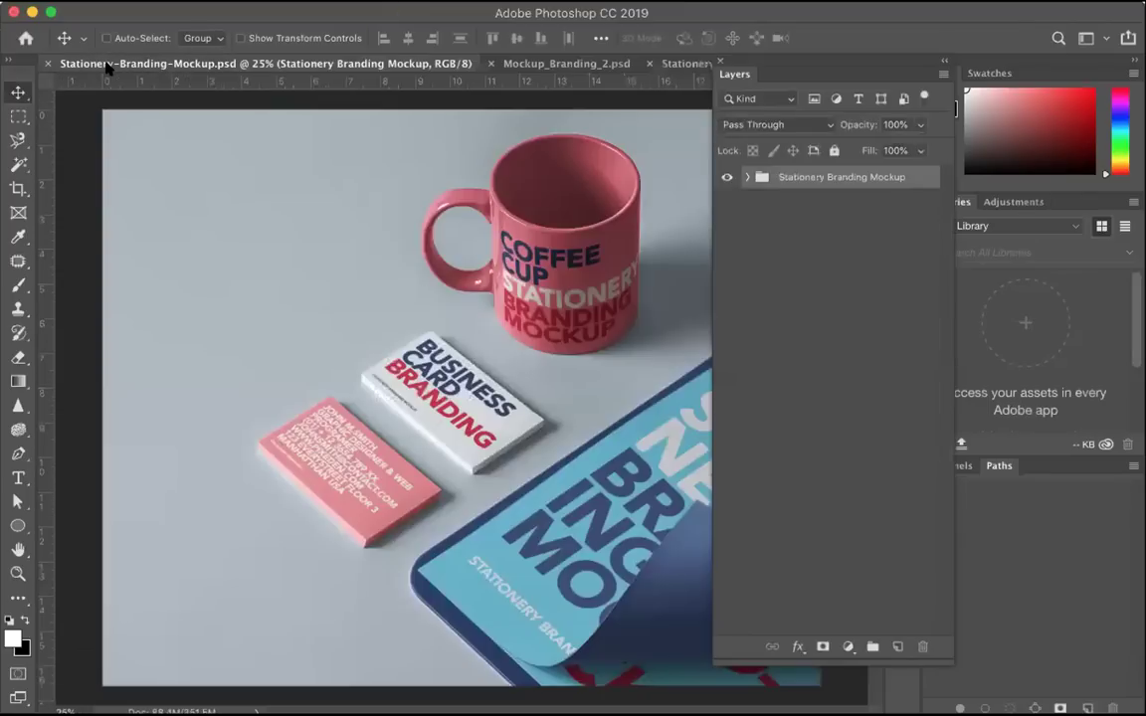
{"action": "left_click", "coordinate": [48, 63]}
{"action": "left_click", "coordinate": [626, 64]}
{"action": "left_click", "coordinate": [425, 63]}
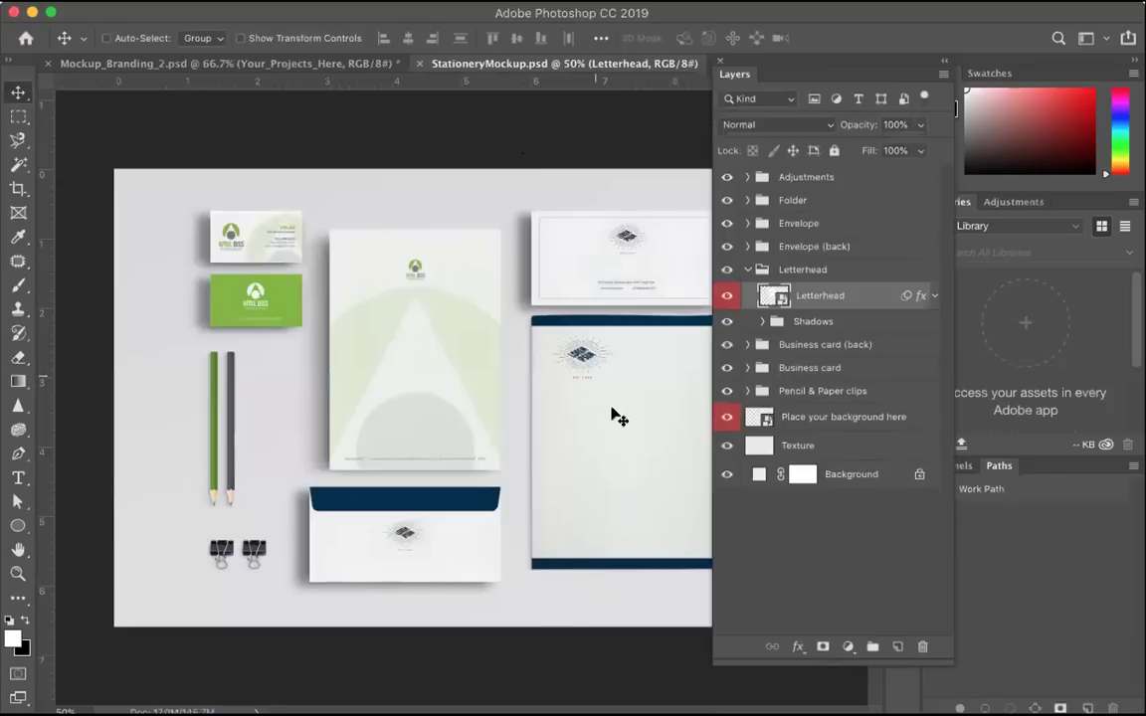
Step: Hide the Folder and Envelope (back) groups and move the Envelope group directly beneath the letterhead in the mockup
{"action": "left_click_drag", "start_coordinate": [747, 64], "coordinate": [786, 70]}
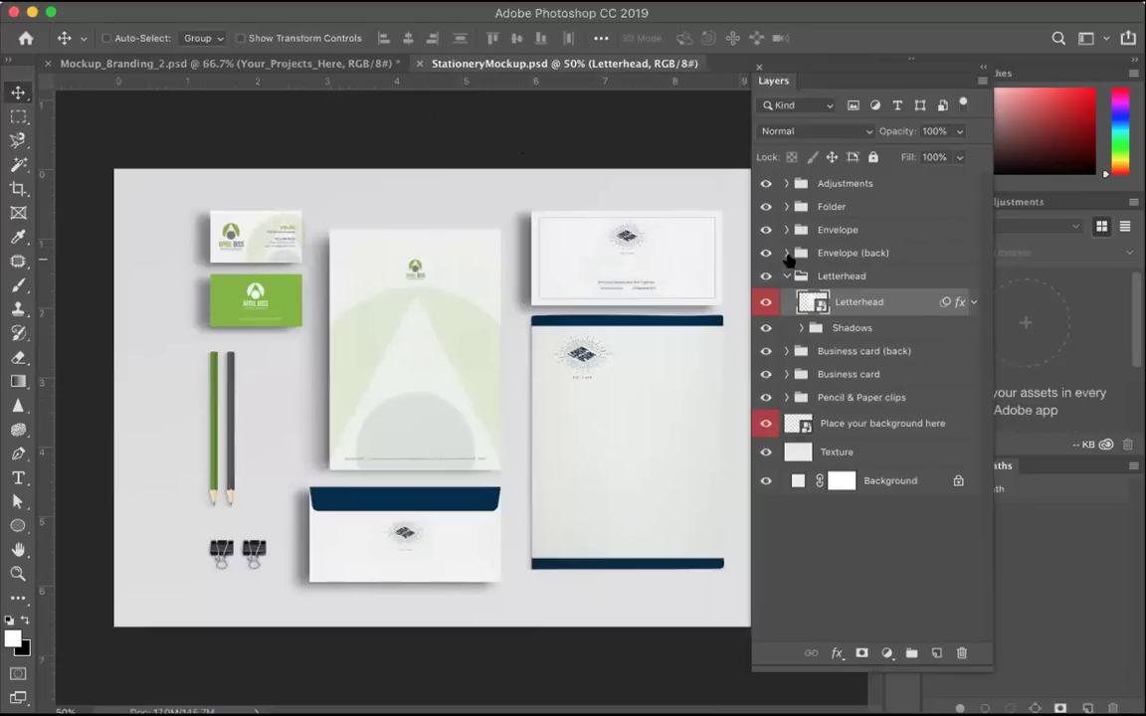
{"action": "left_click", "coordinate": [766, 206]}
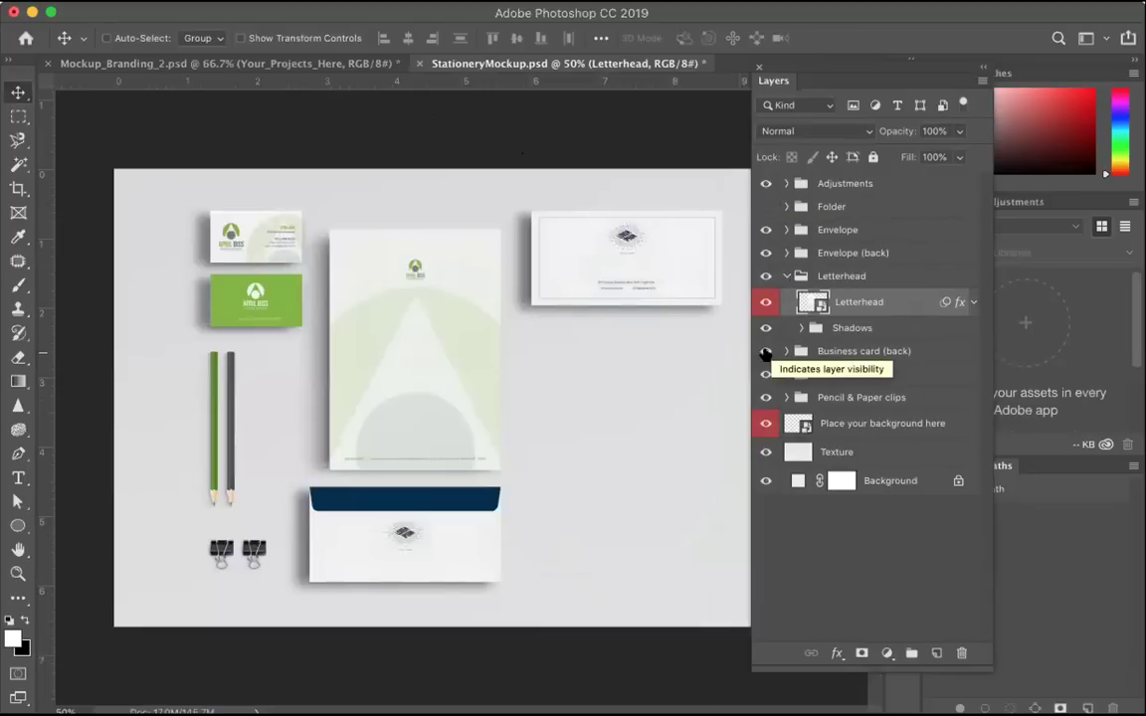
{"action": "left_click", "coordinate": [766, 252]}
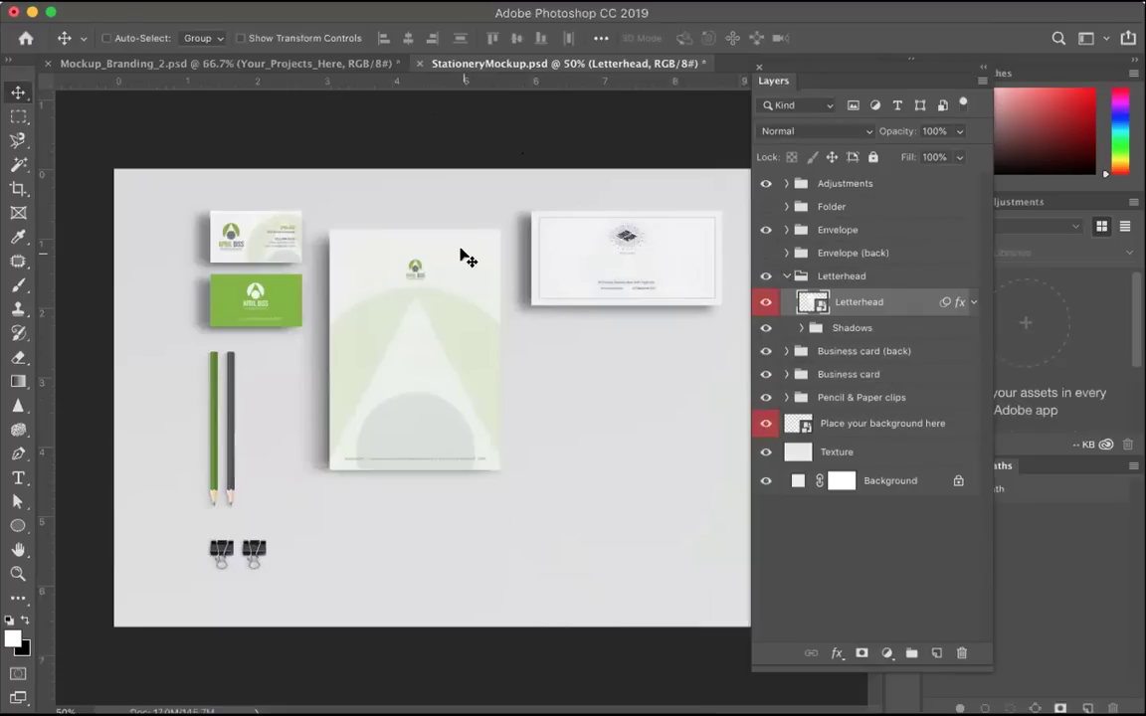
{"action": "left_click", "coordinate": [826, 229]}
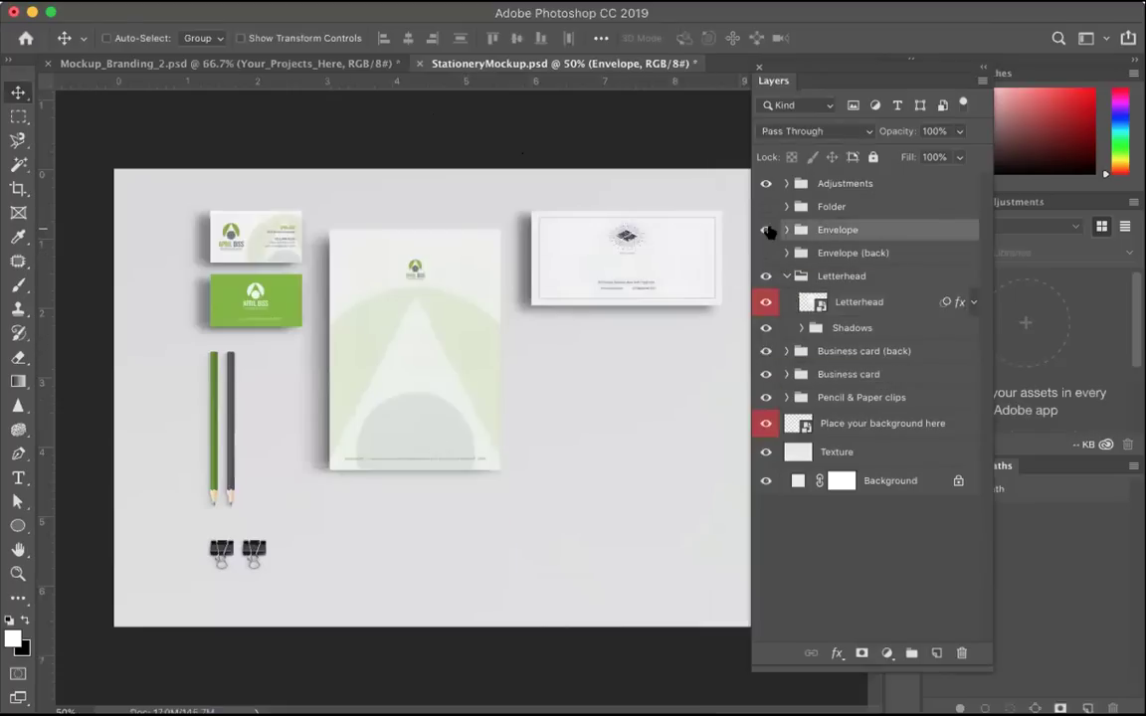
{"action": "left_click_drag", "start_coordinate": [647, 283], "coordinate": [434, 513]}
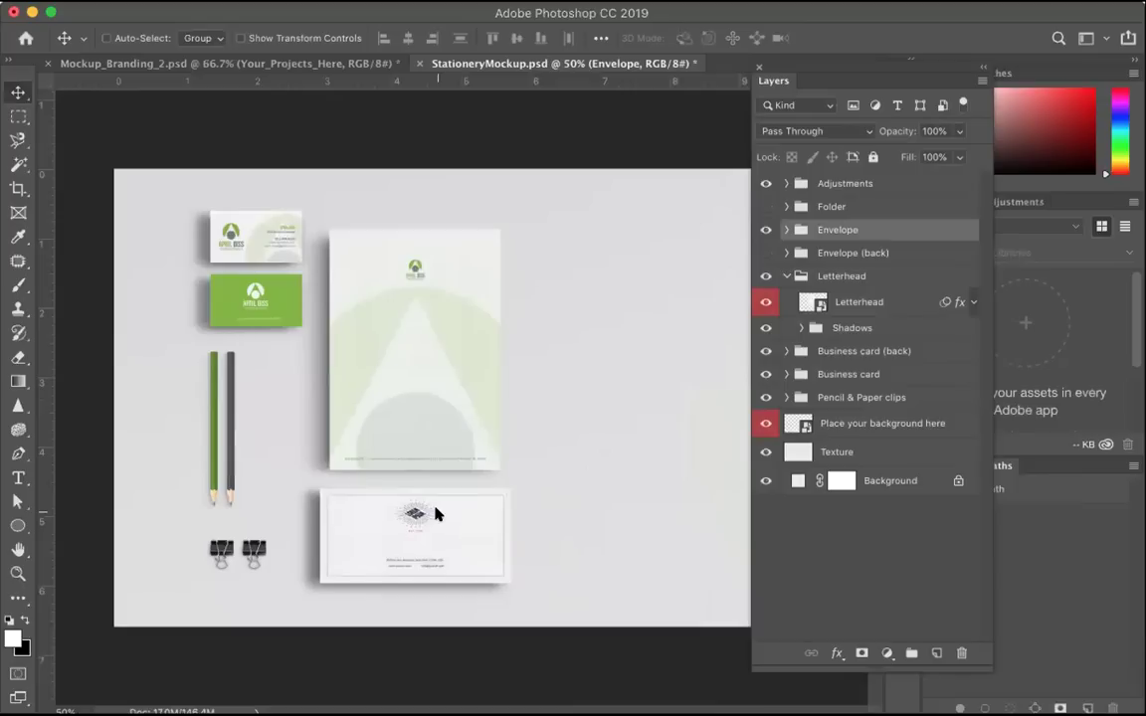
Step: Open the Envelope smart object for editing, leaving its missing fonts unresolved
{"action": "left_click", "coordinate": [785, 229]}
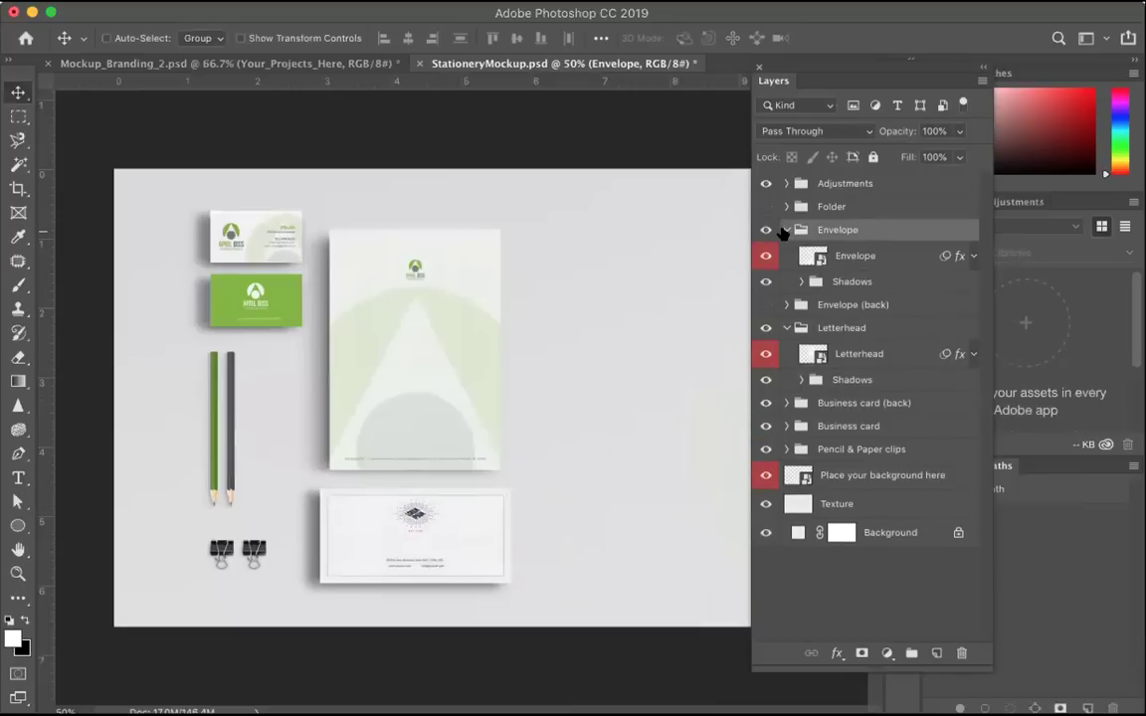
{"action": "double_click", "coordinate": [808, 253]}
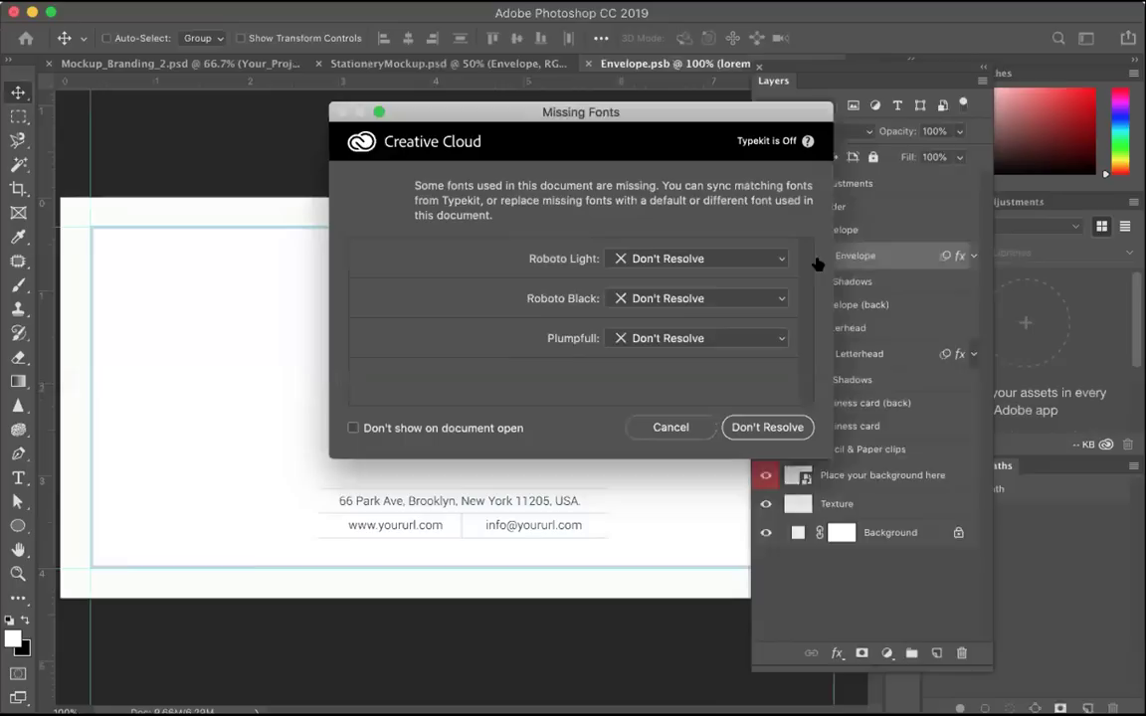
{"action": "left_click", "coordinate": [767, 427]}
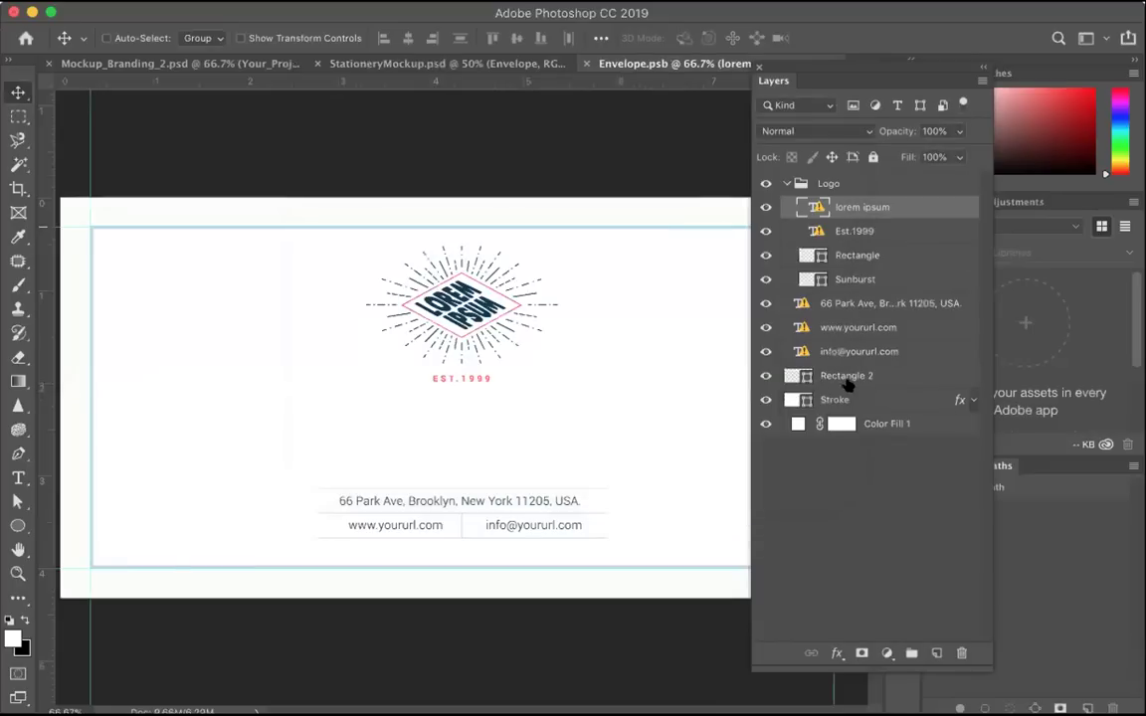
Step: Delete the placeholder layers from lorem ipsum through Stroke in the envelope artwork, keeping Color Fill 1
{"action": "left_click", "coordinate": [840, 399], "text": "shift"}
{"action": "left_click_drag", "start_coordinate": [838, 91], "coordinate": [684, 90]}
{"action": "left_click", "coordinate": [808, 652]}
{"action": "left_click", "coordinate": [718, 254]}
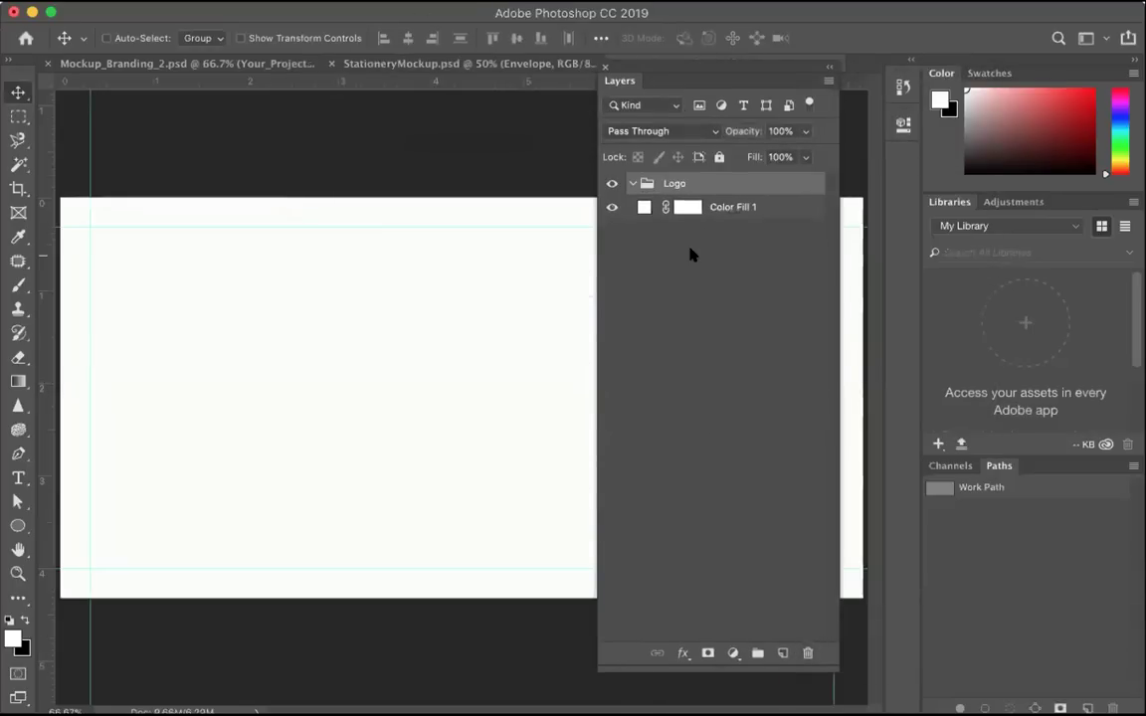
Step: Place the business envelope PDF from the Desktop as a linked object in the envelope artwork
{"action": "key", "text": "super+minus"}
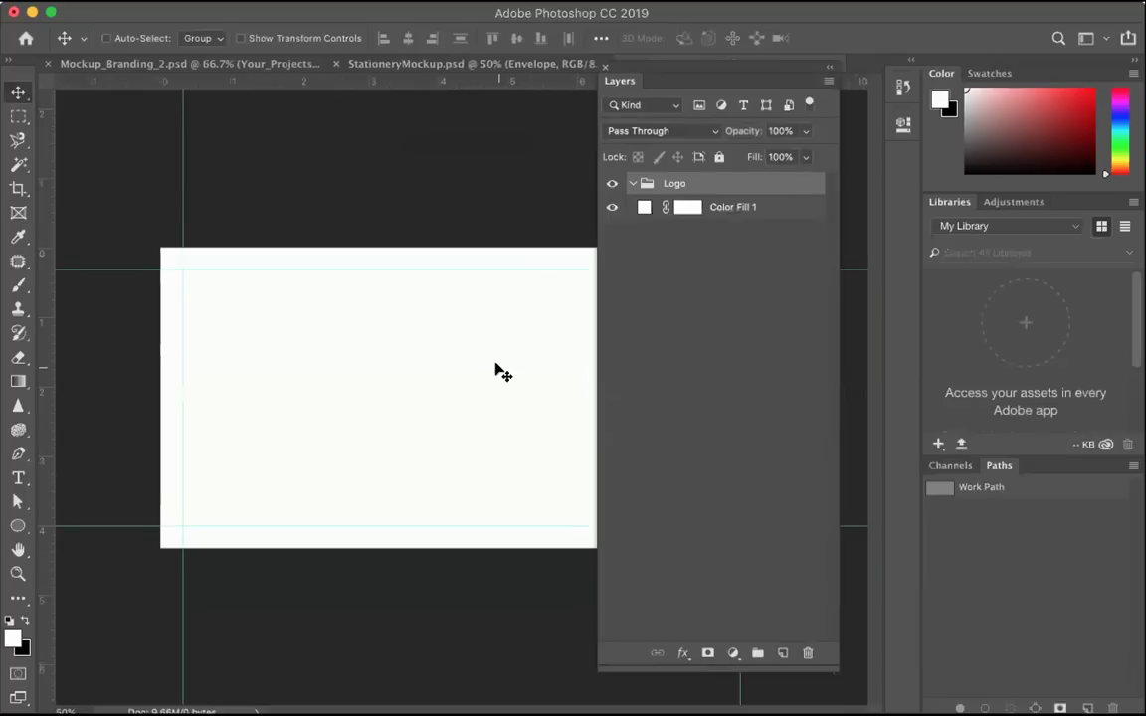
{"action": "left_click", "coordinate": [144, 8]}
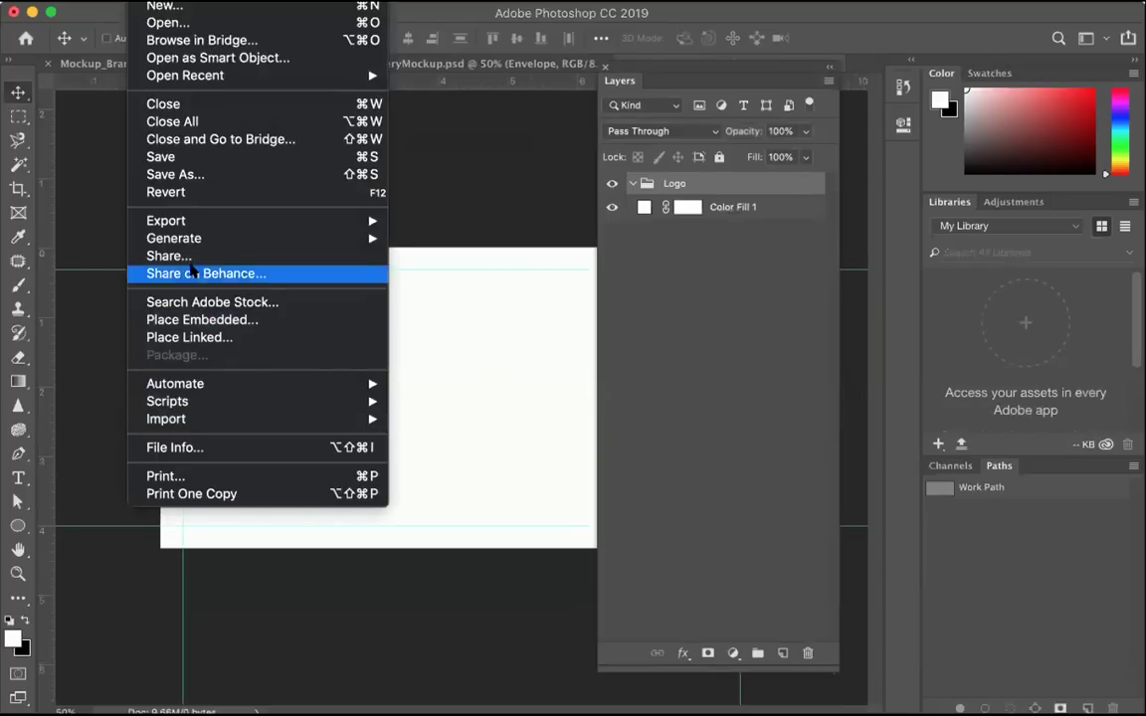
{"action": "left_click", "coordinate": [200, 339]}
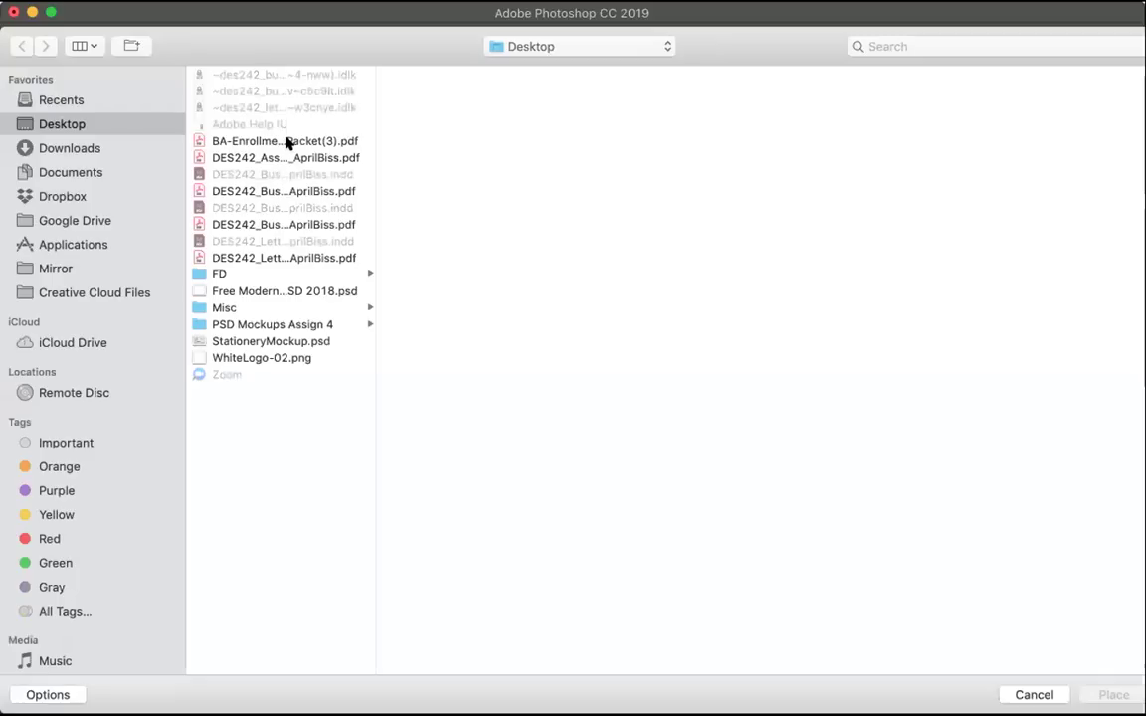
{"action": "left_click", "coordinate": [286, 141]}
{"action": "left_click", "coordinate": [283, 158]}
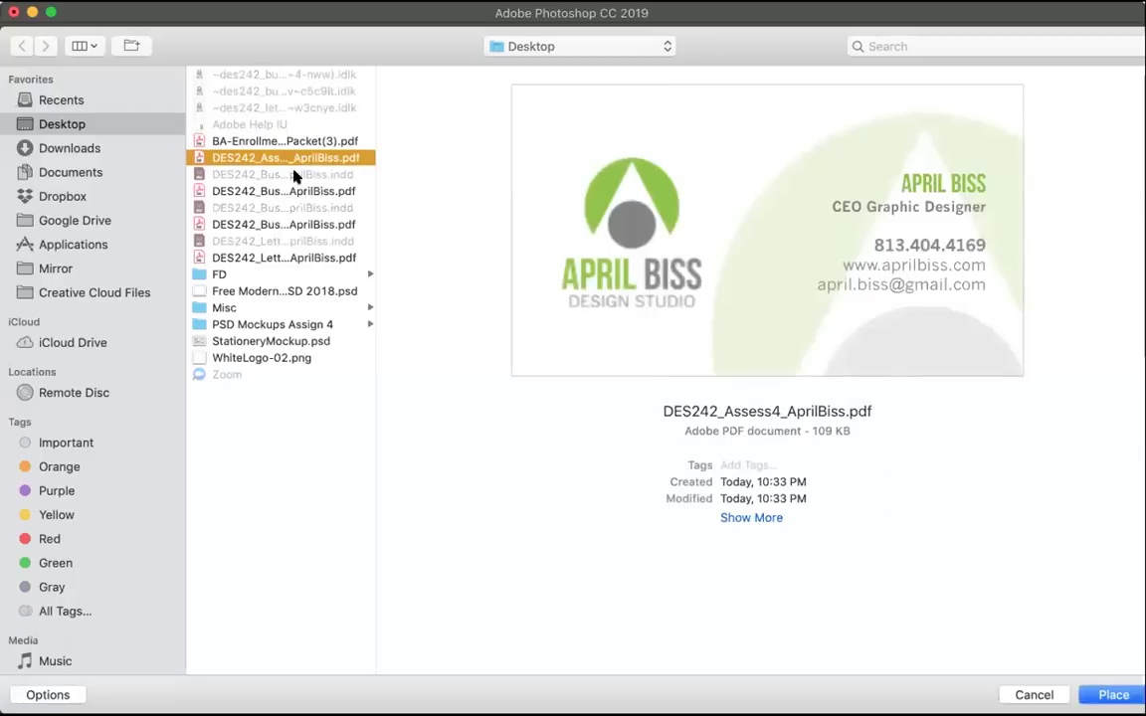
{"action": "left_click", "coordinate": [288, 193]}
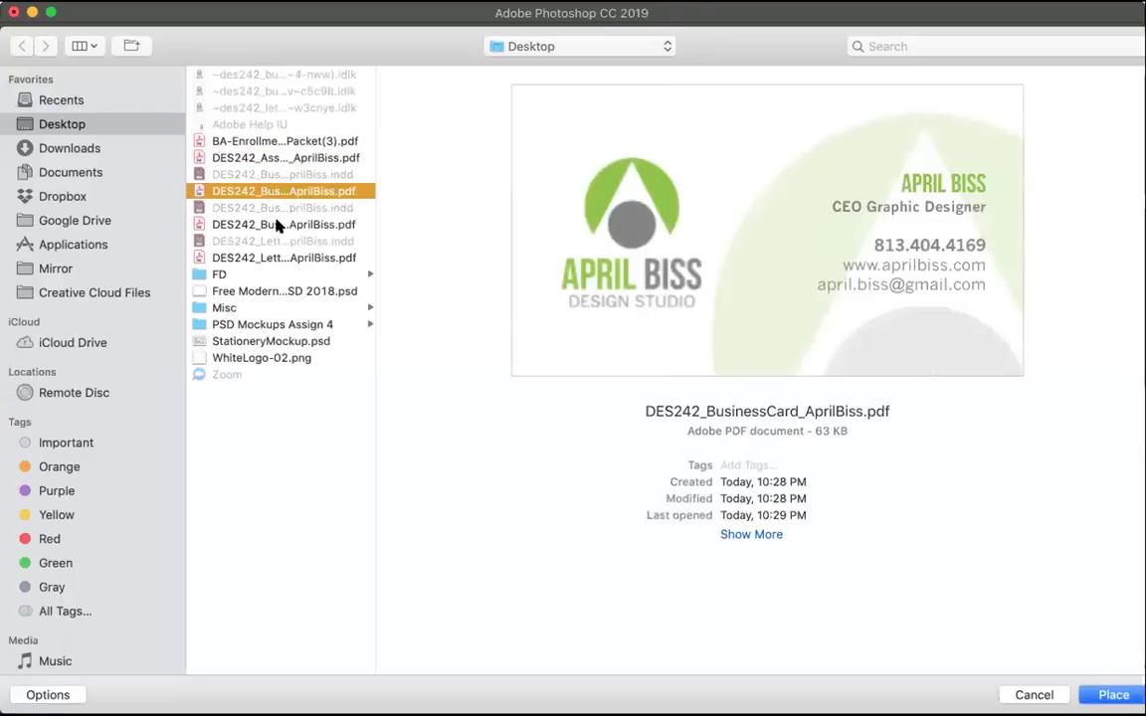
{"action": "key", "text": "Down"}
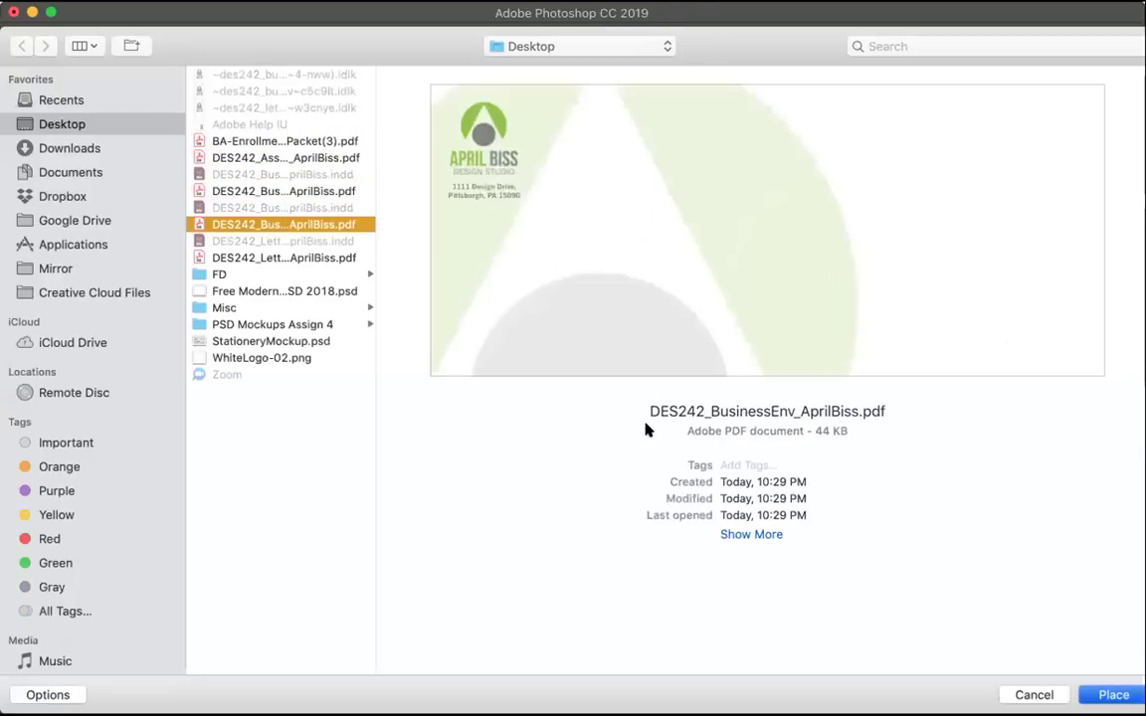
{"action": "key", "text": "Return"}
{"action": "left_click", "coordinate": [764, 500]}
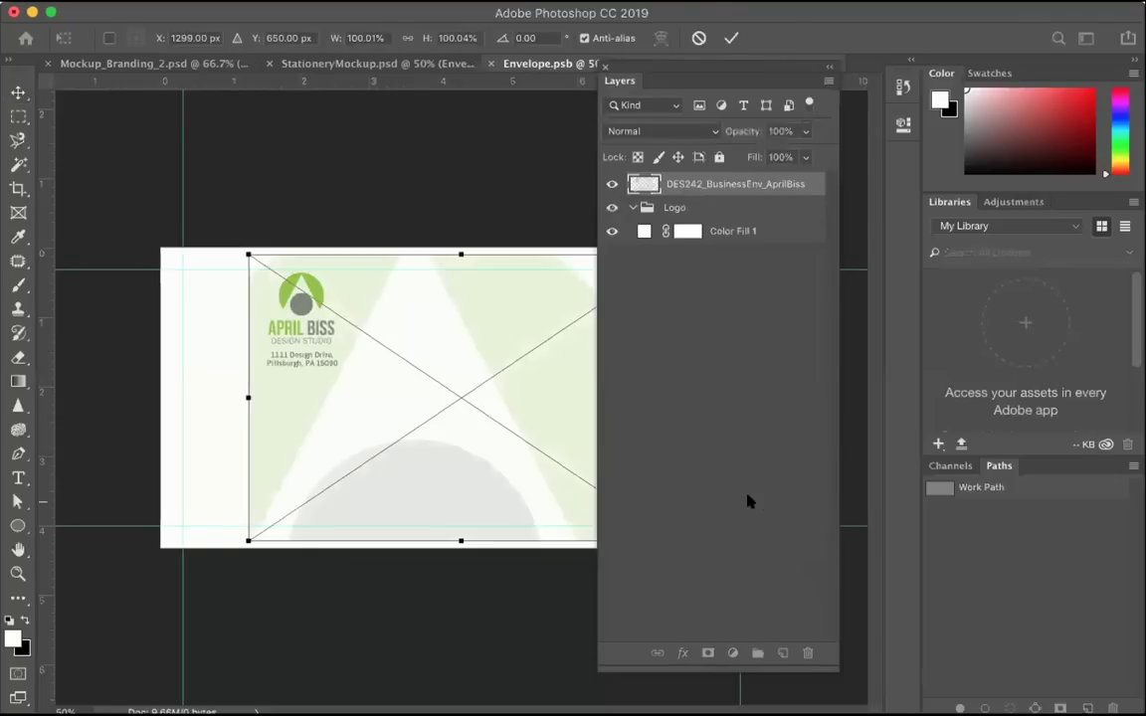
Step: Fit the placed envelope design to the full canvas height from the canvas's upper-left corner and save the envelope artwork
{"action": "left_click_drag", "start_coordinate": [627, 65], "coordinate": [778, 68]}
{"action": "left_click_drag", "start_coordinate": [440, 314], "coordinate": [405, 313]}
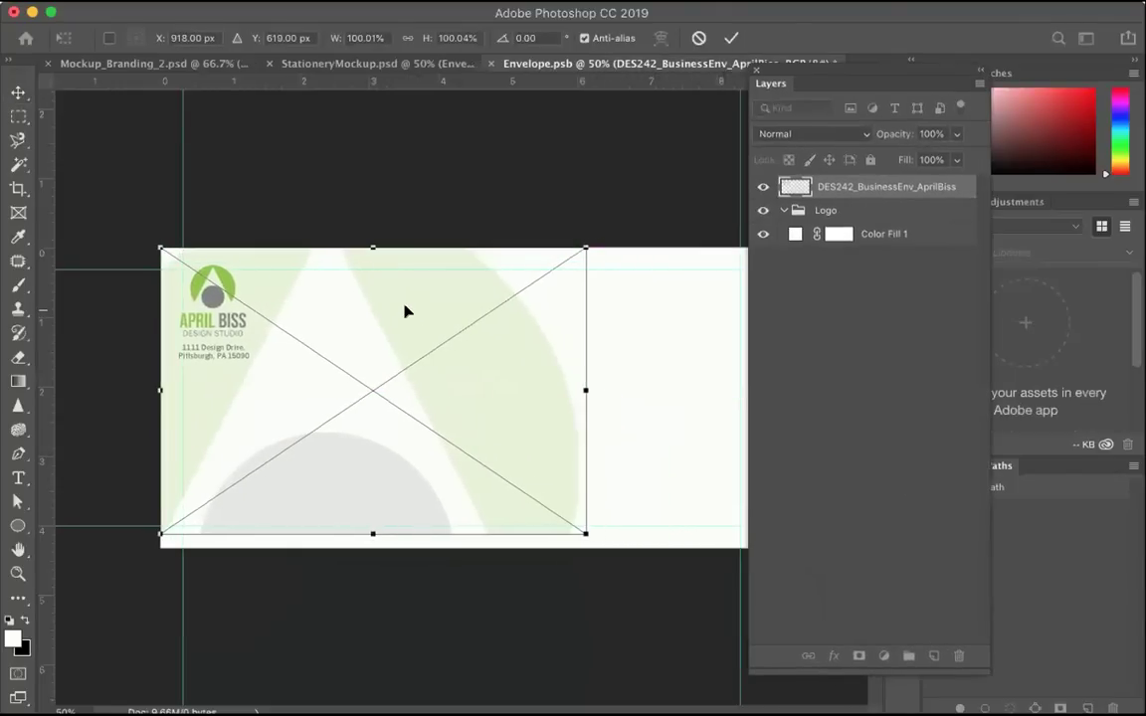
{"action": "left_click_drag", "start_coordinate": [584, 532], "coordinate": [603, 548]}
{"action": "key", "text": "Return"}
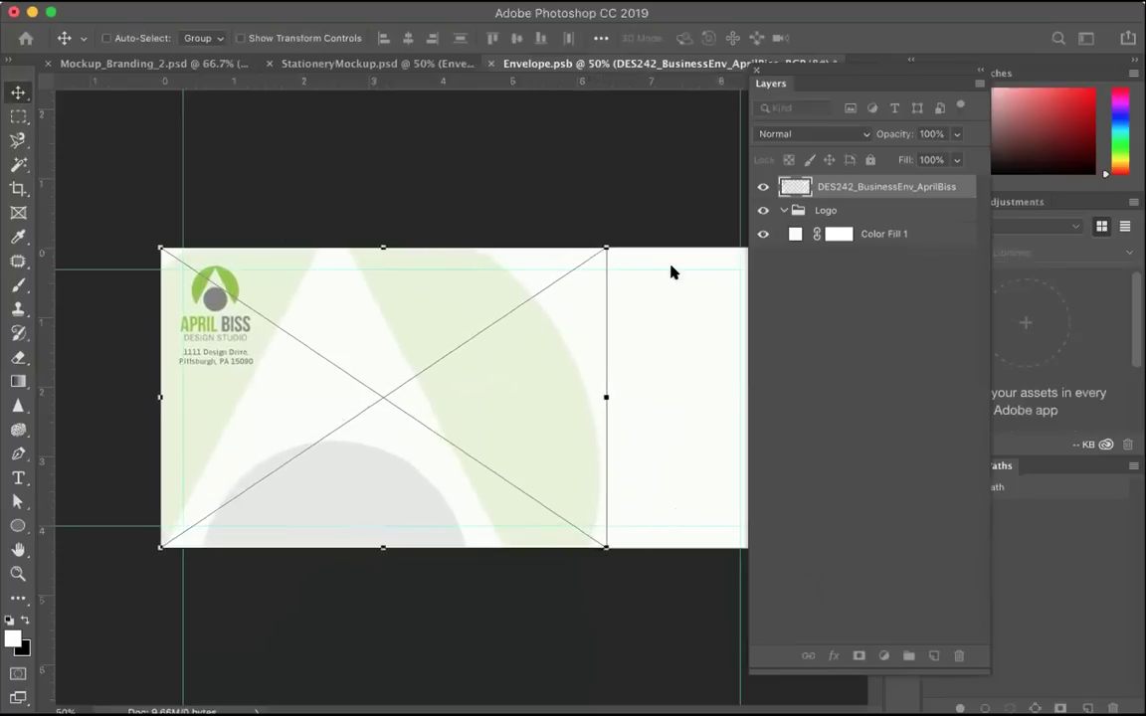
{"action": "key", "text": "super+s"}
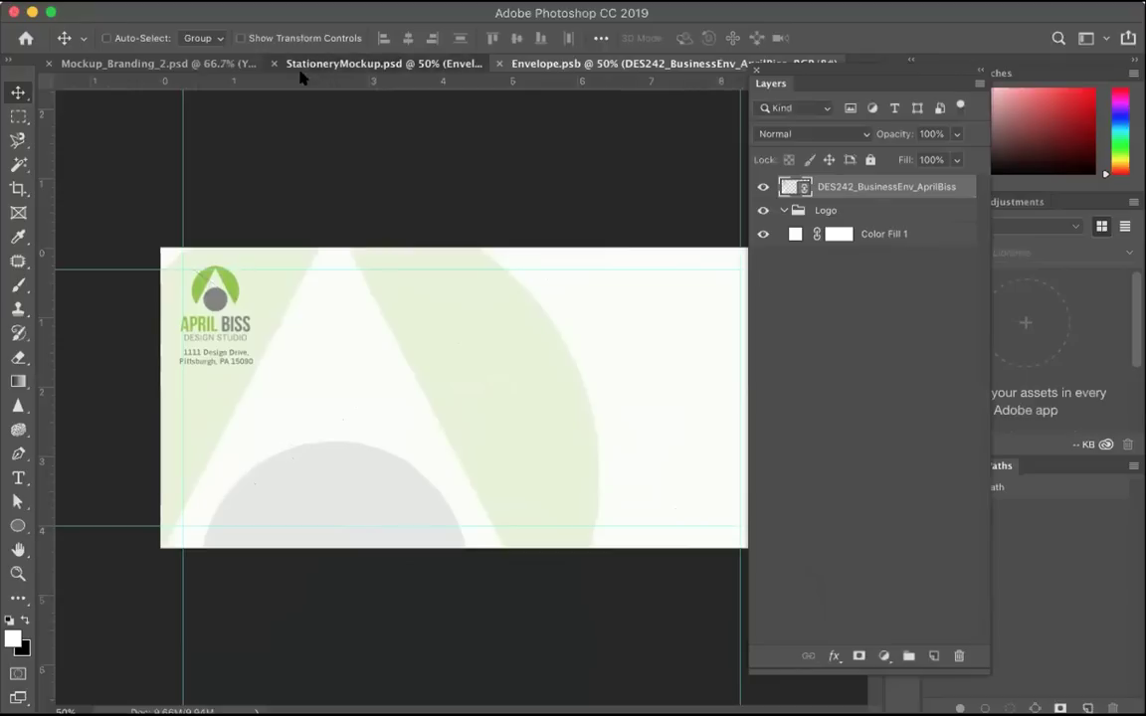
Step: Close Mockup_Branding_2.psd without saving its changes and return to StationeryMockup.psd
{"action": "left_click", "coordinate": [314, 64]}
{"action": "left_click", "coordinate": [199, 64]}
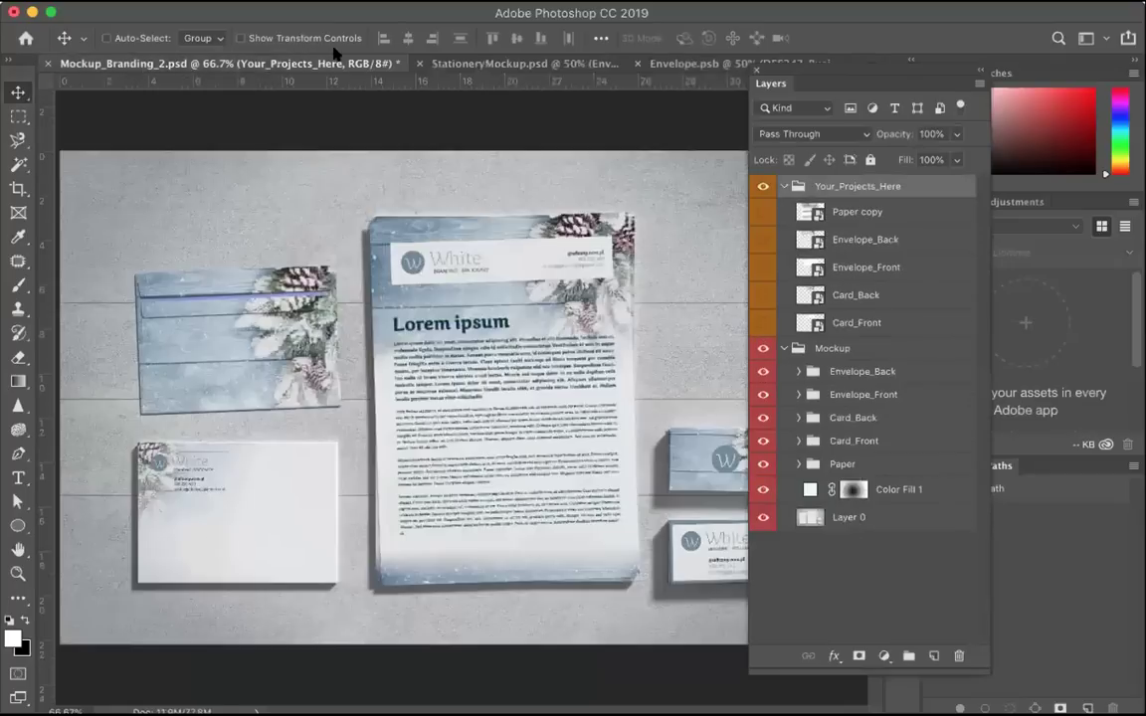
{"action": "left_click", "coordinate": [48, 63]}
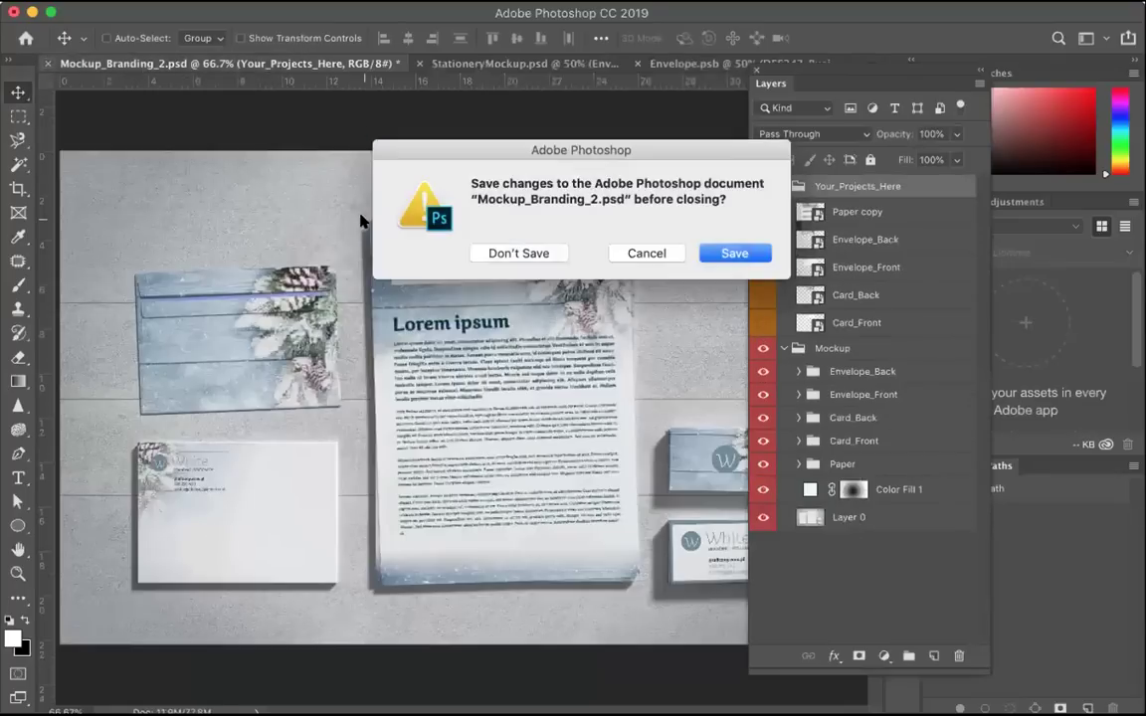
{"action": "left_click", "coordinate": [537, 255]}
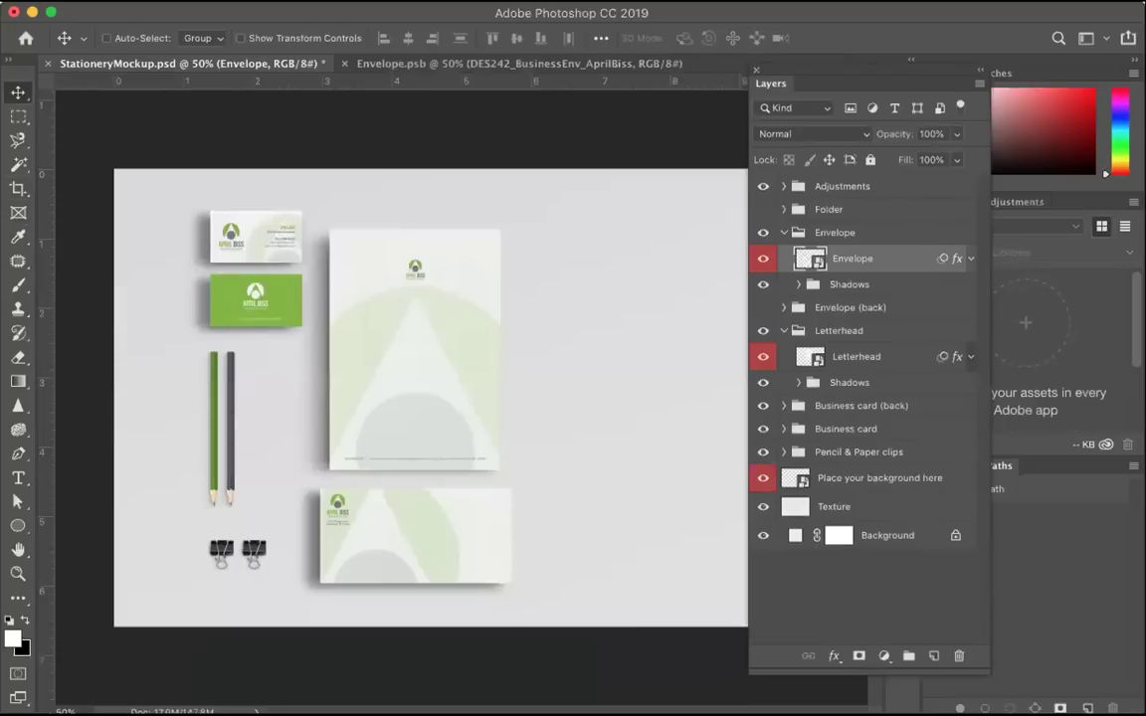
Step: Crop away the empty area to the right of the letterhead and envelope in the mockup, and hide the Layers panel
{"action": "left_click", "coordinate": [16, 140]}
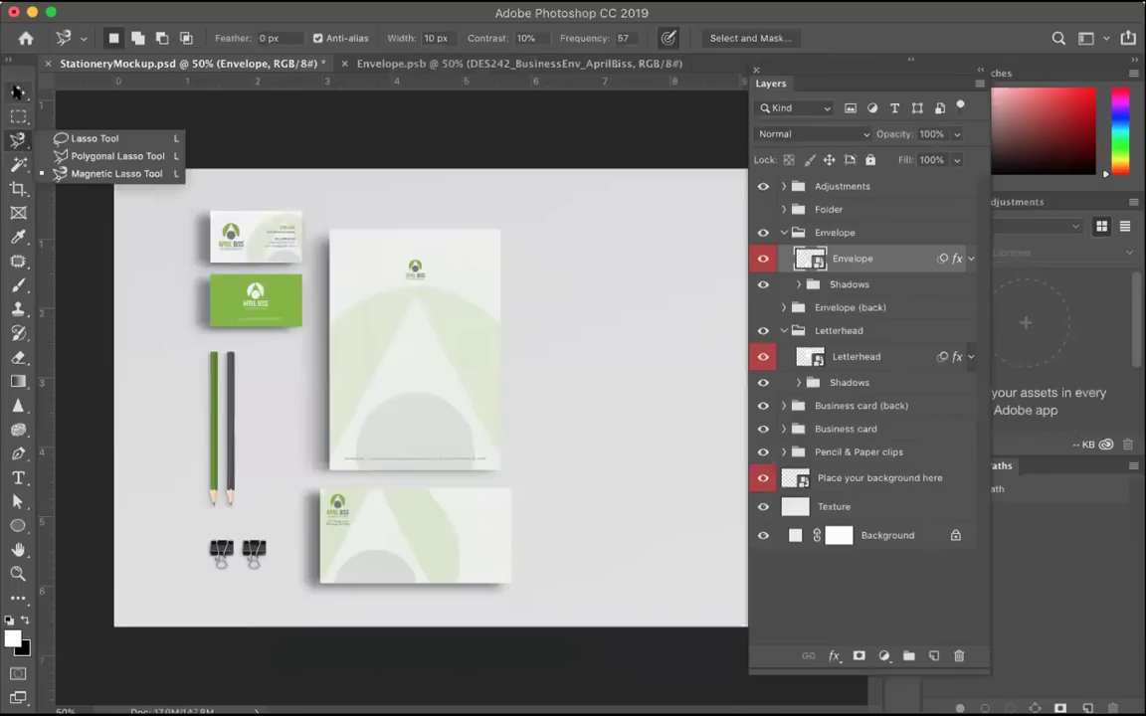
{"action": "left_click", "coordinate": [18, 92]}
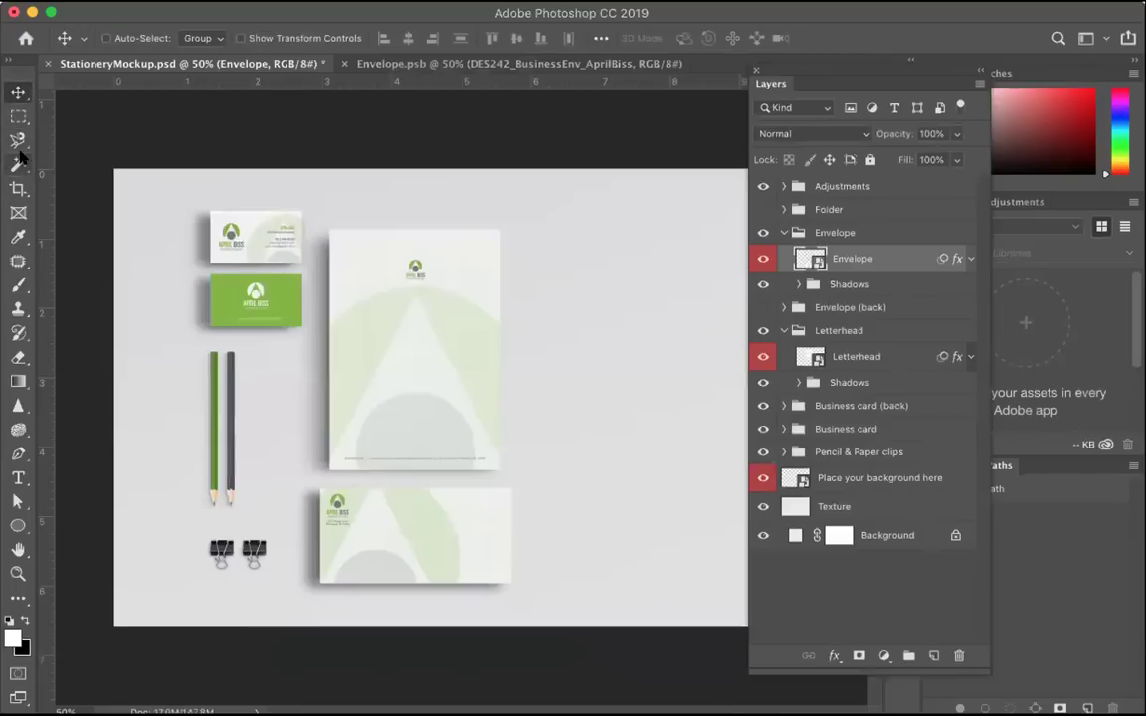
{"action": "left_click", "coordinate": [17, 189]}
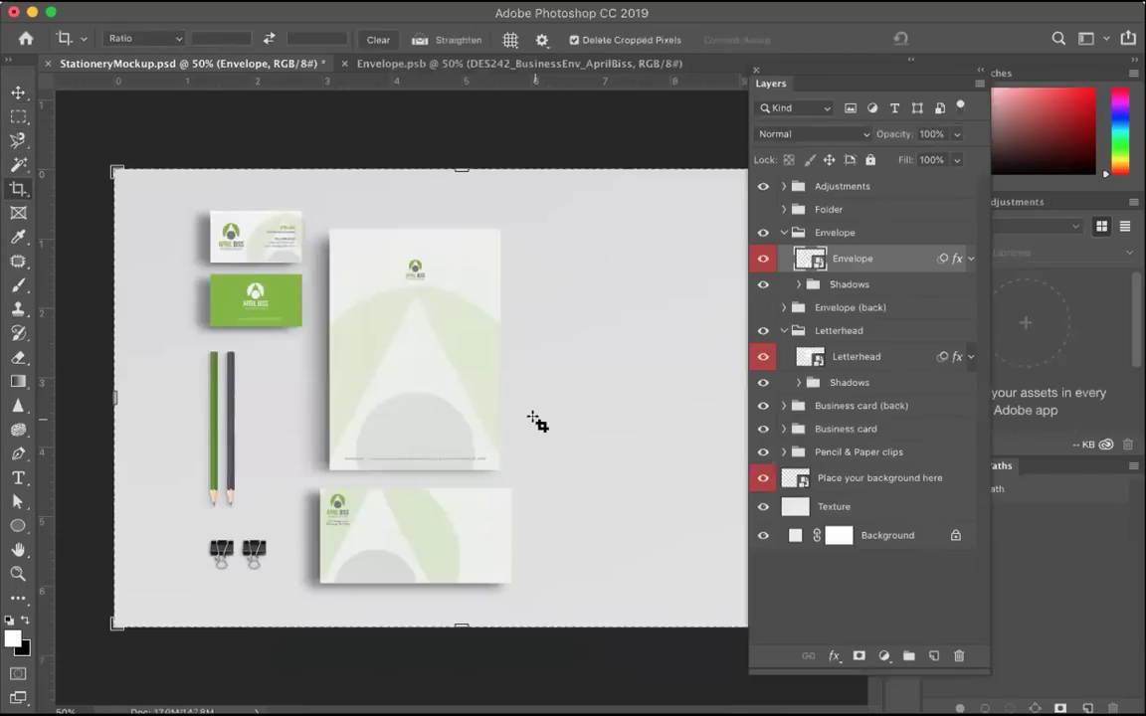
{"action": "left_click_drag", "start_coordinate": [766, 70], "coordinate": [878, 69]}
{"action": "left_click_drag", "start_coordinate": [799, 622], "coordinate": [694, 630]}
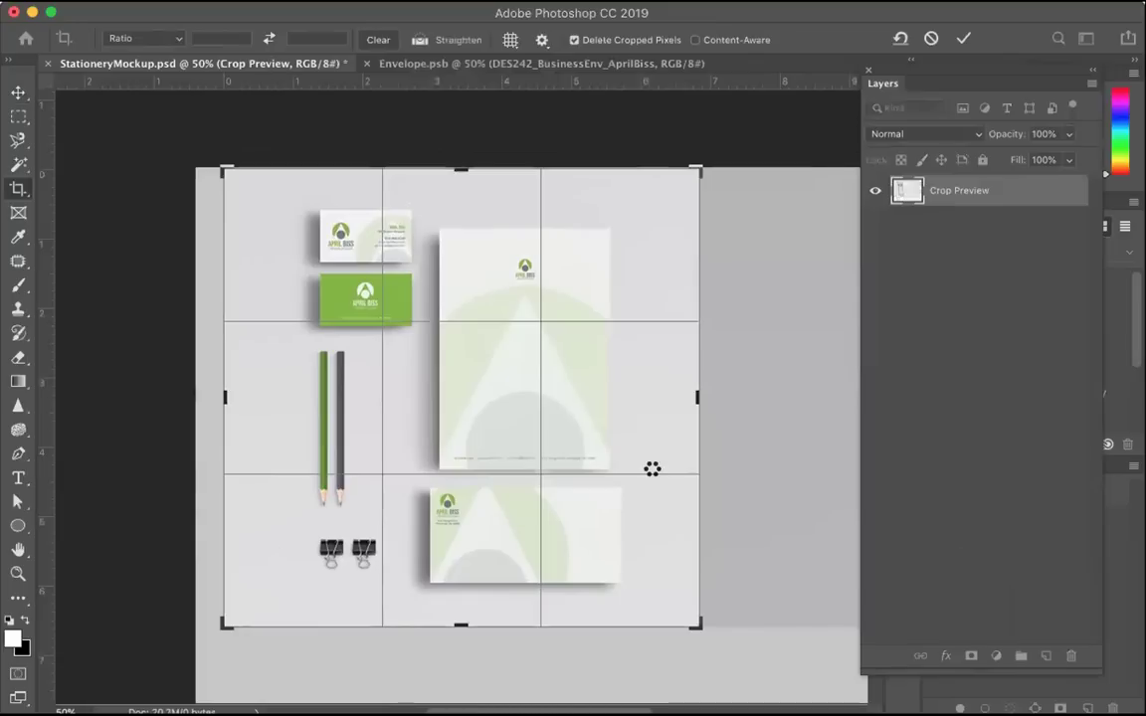
{"action": "key", "text": "Return"}
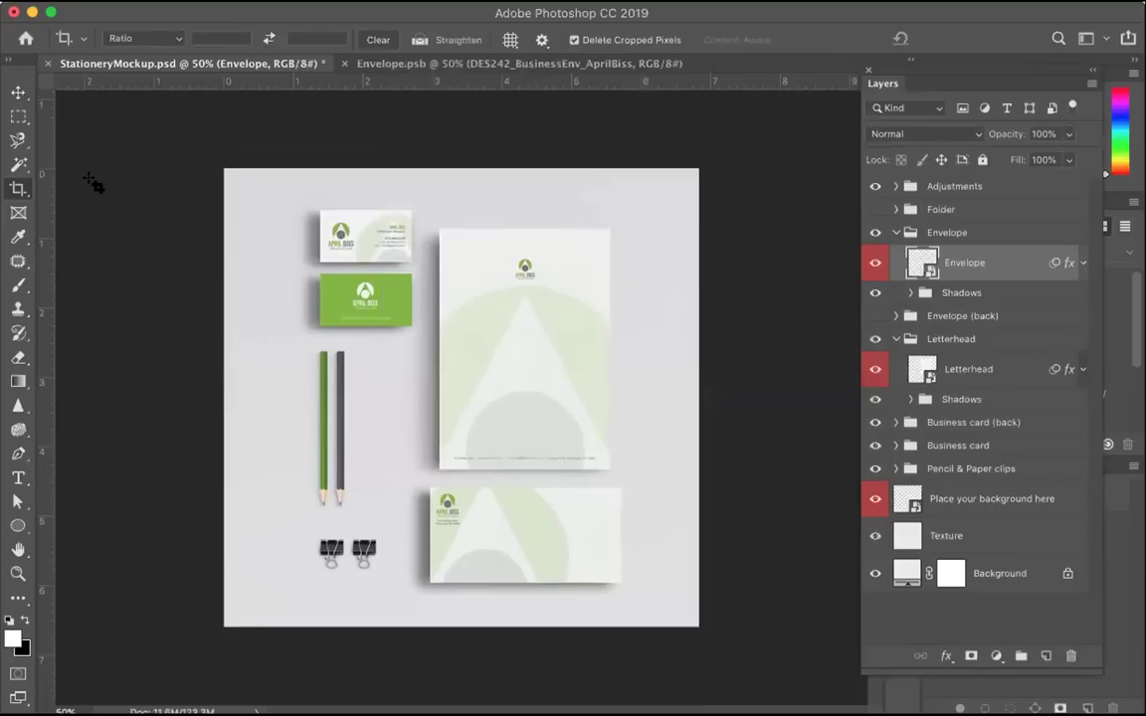
{"action": "left_click", "coordinate": [14, 90]}
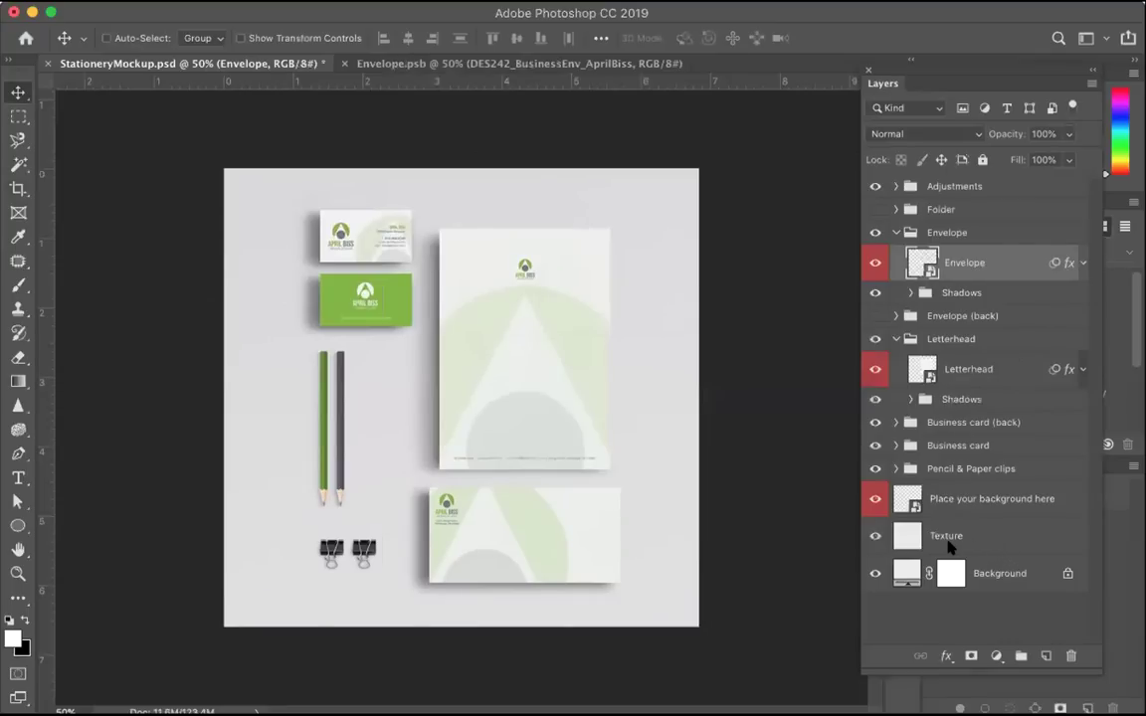
{"action": "key", "text": "F7"}
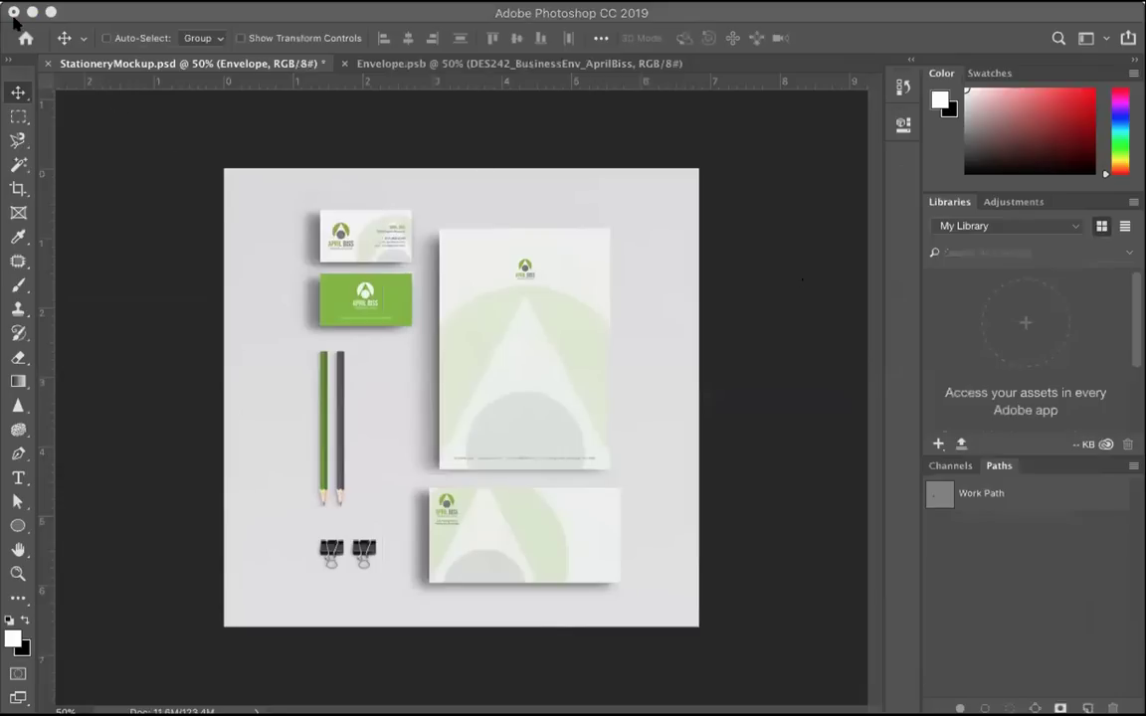
Step: Show the Layers panel again and save the cropped StationeryMockup.psd
{"action": "key", "text": "F7"}
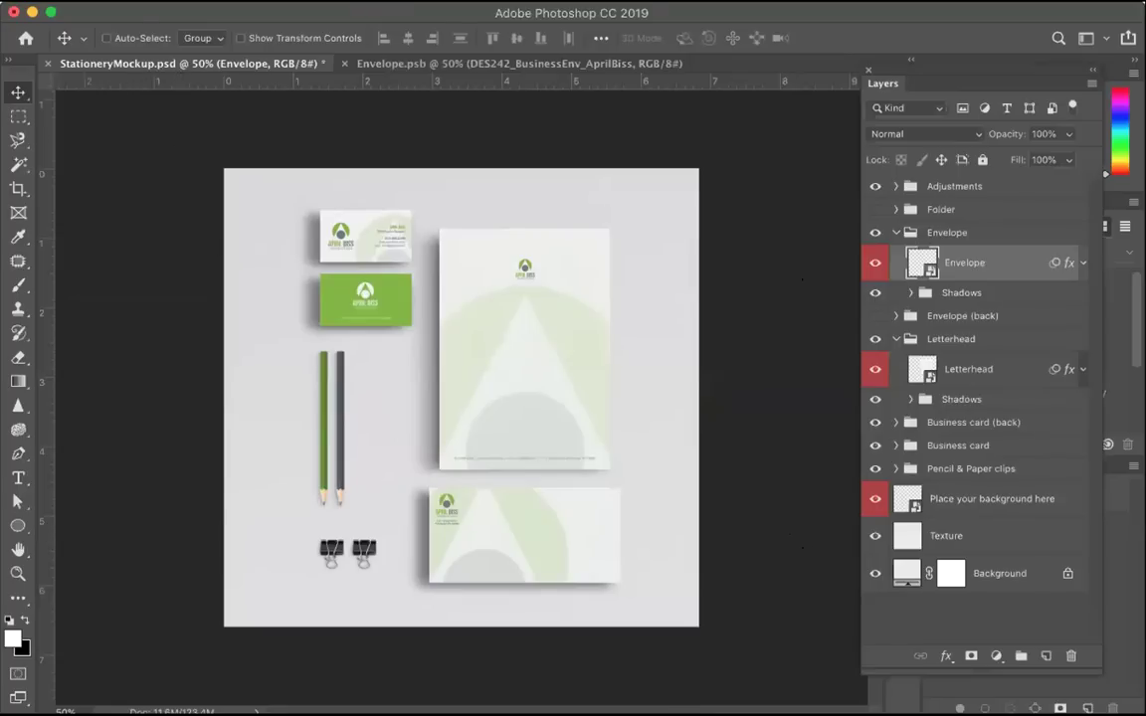
{"action": "left_click", "coordinate": [140, 0]}
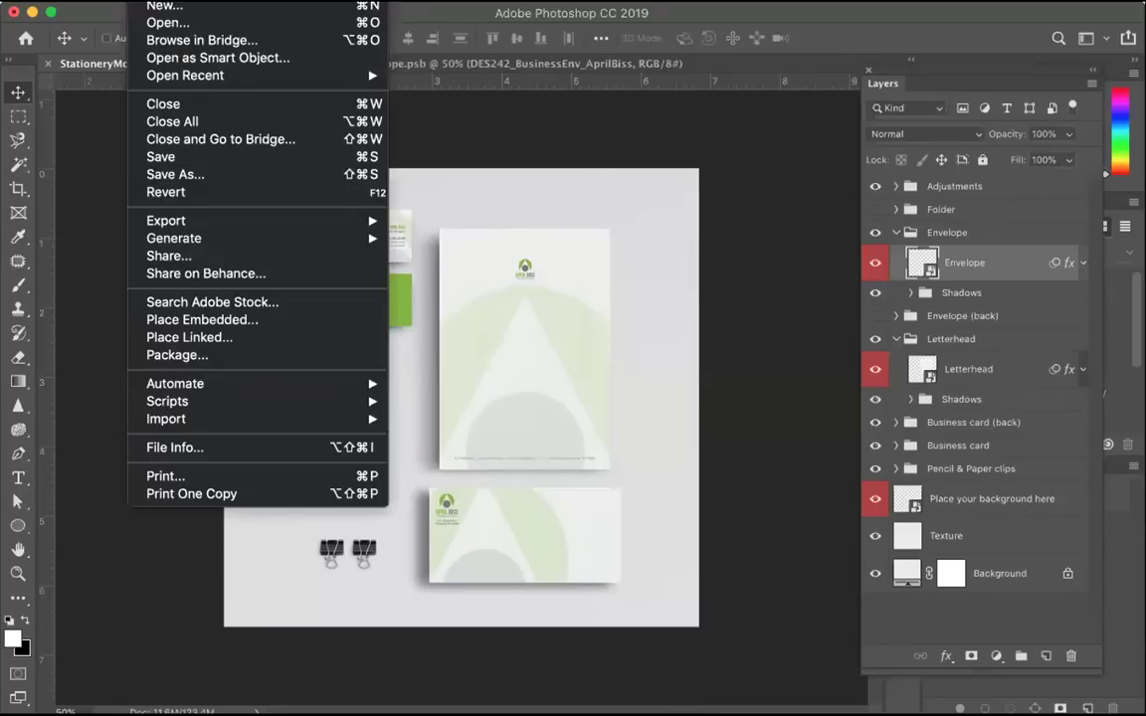
{"action": "left_click", "coordinate": [157, 159]}
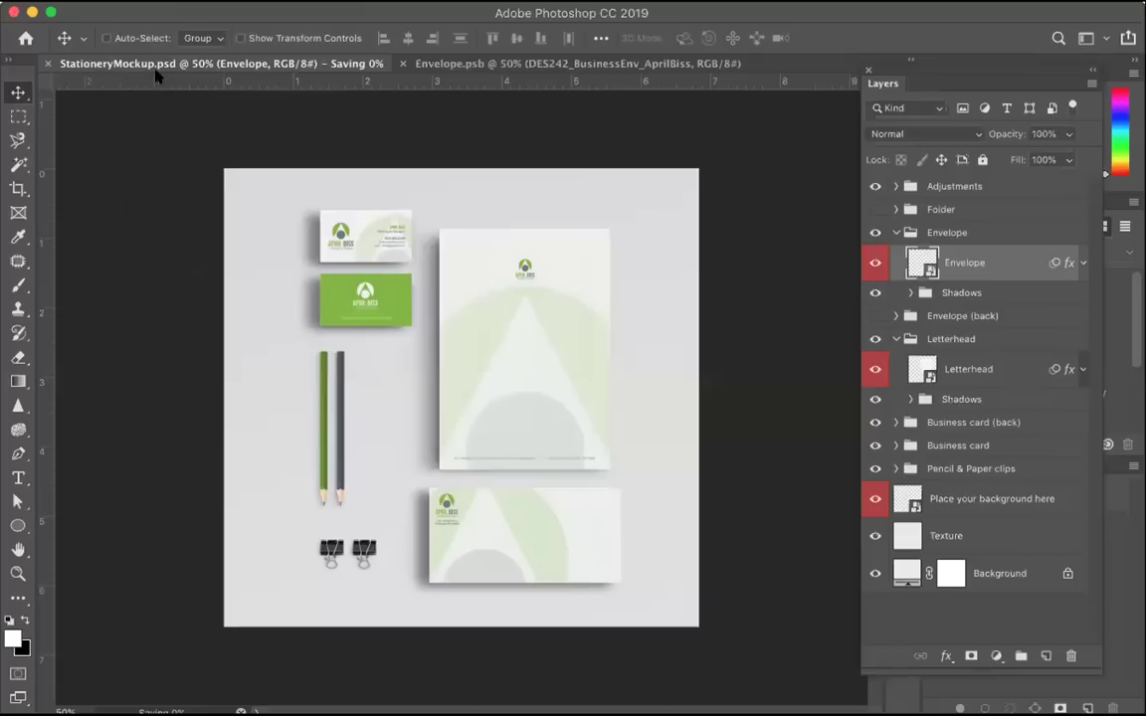
Step: Save the stationery mockup to the Desktop in Photoshop PDF format as StationeryMockup.pdf
{"action": "left_click", "coordinate": [149, 0]}
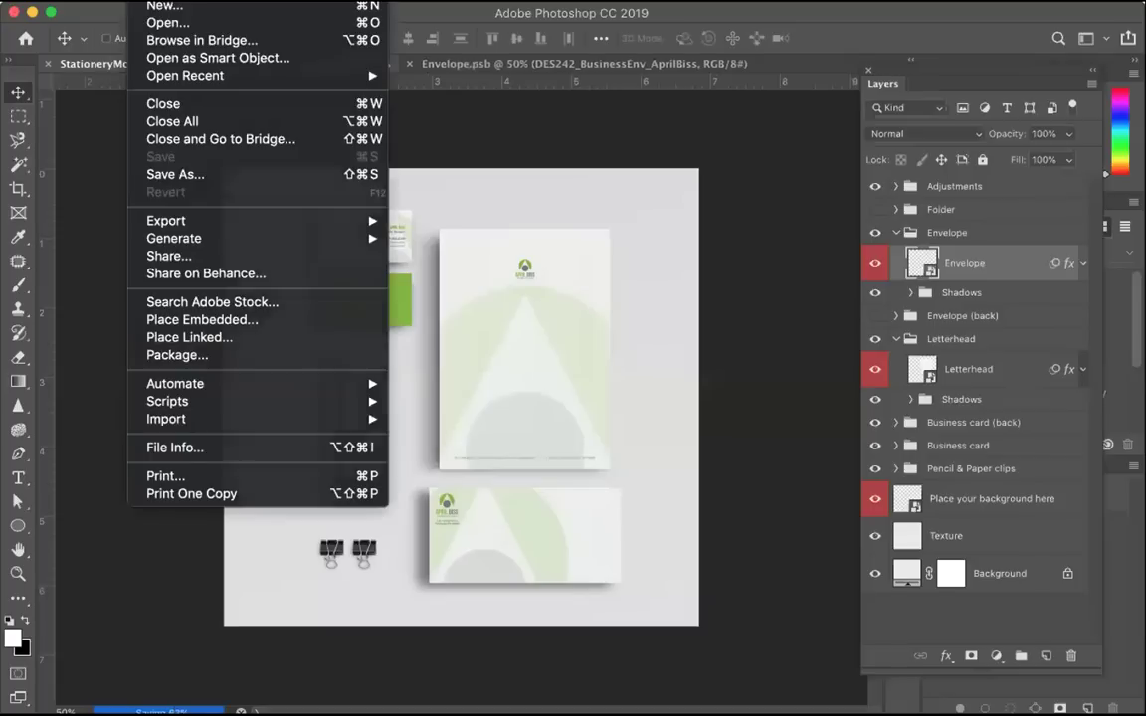
{"action": "key", "text": "Escape"}
{"action": "left_click", "coordinate": [149, 0]}
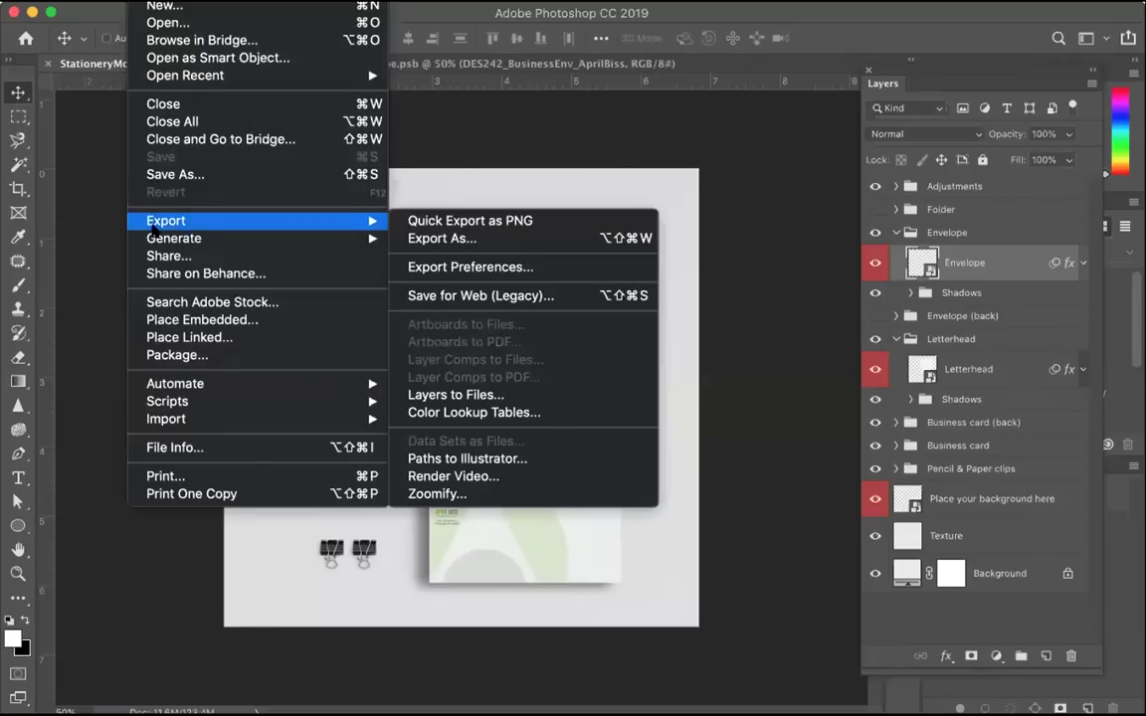
{"action": "left_click", "coordinate": [171, 175]}
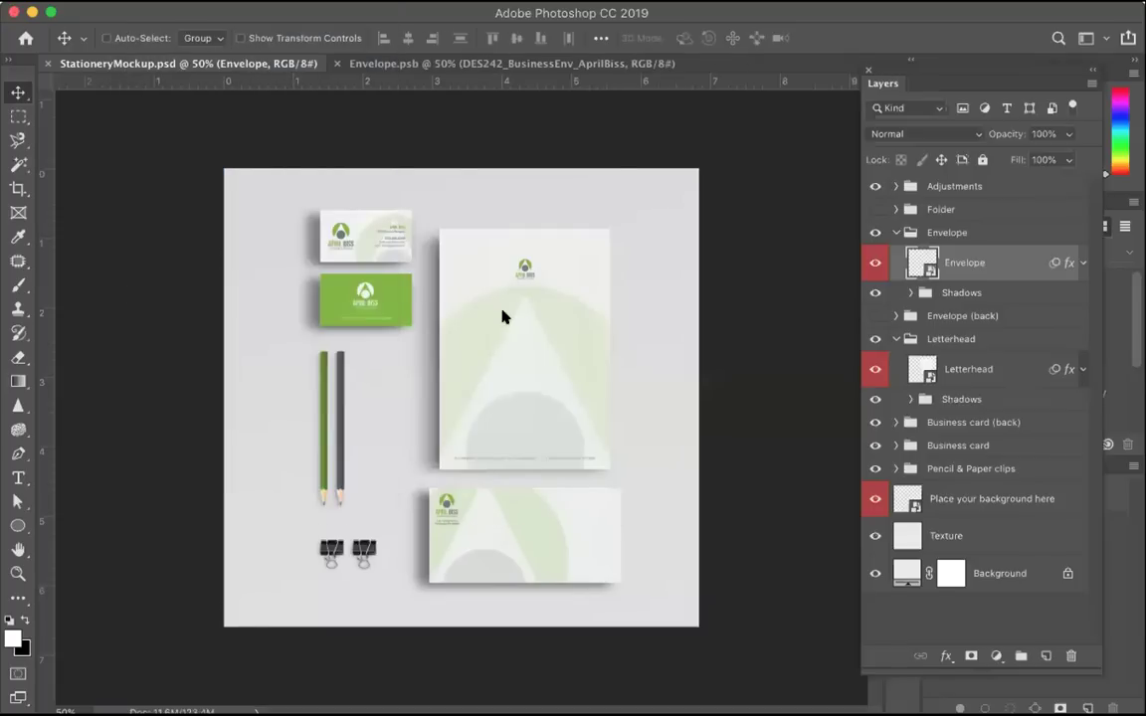
{"action": "left_click", "coordinate": [495, 231]}
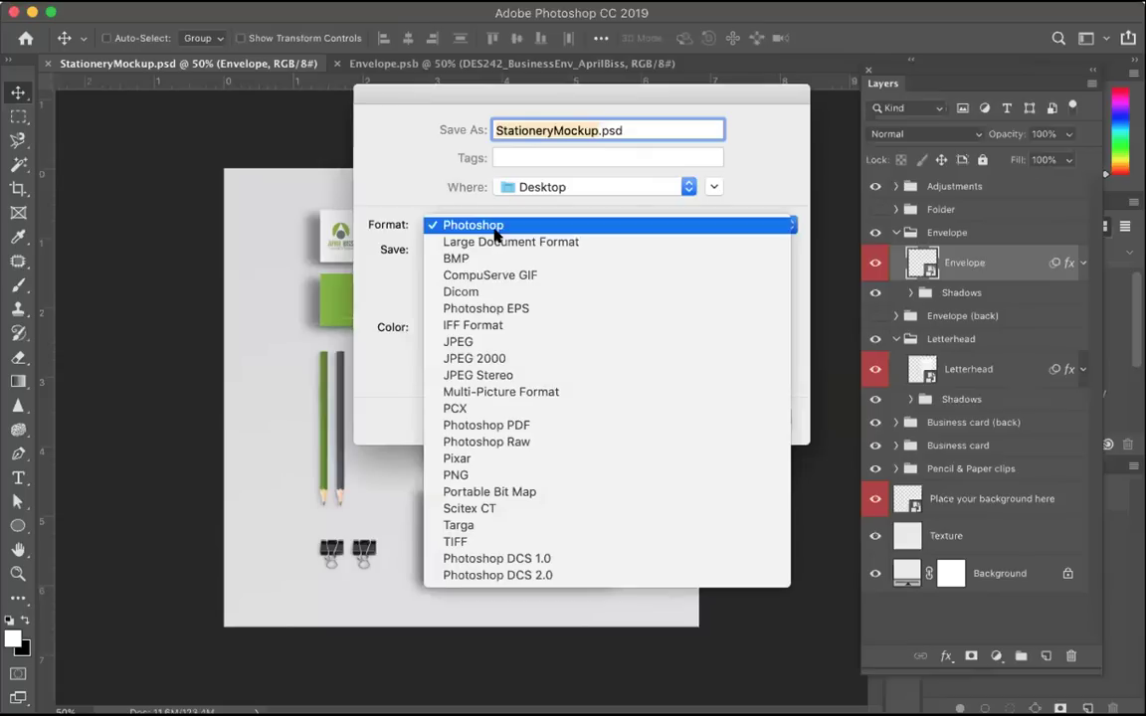
{"action": "left_click", "coordinate": [474, 341]}
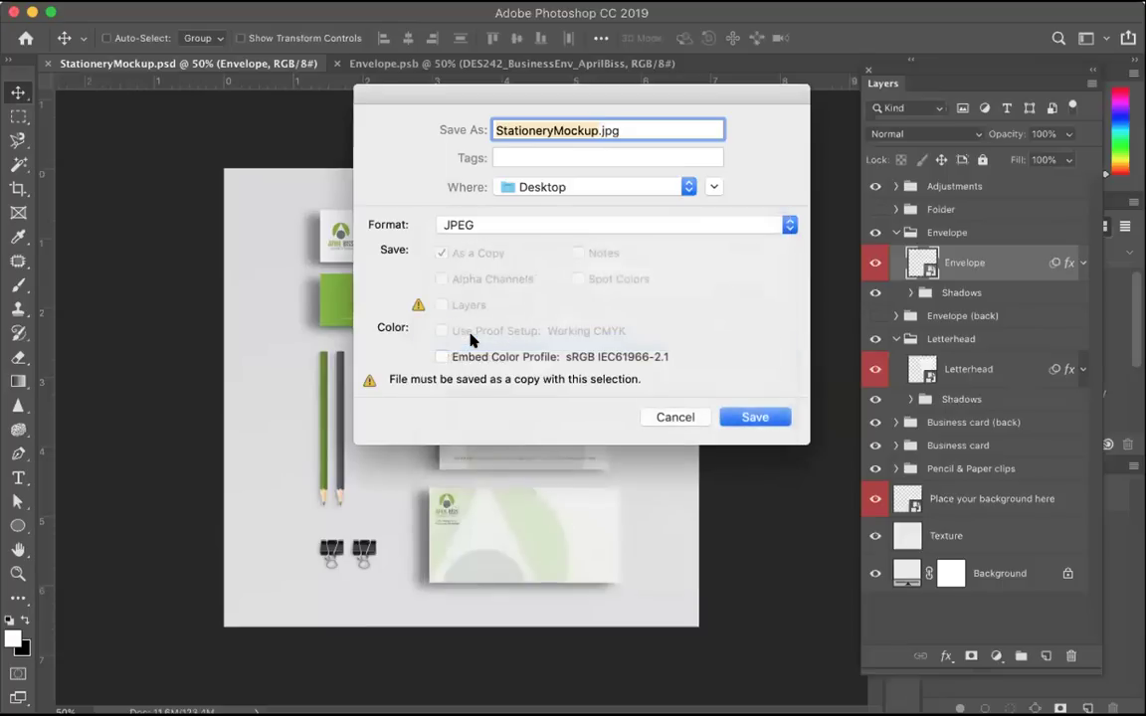
{"action": "left_click", "coordinate": [498, 237]}
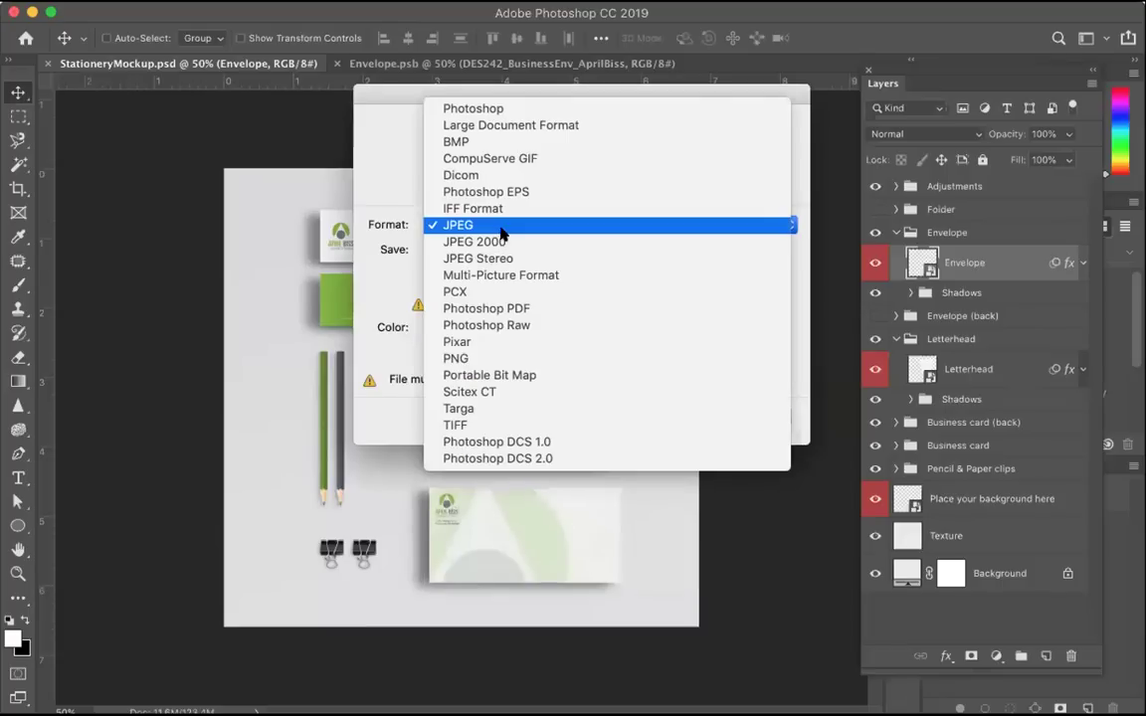
{"action": "left_click", "coordinate": [493, 309]}
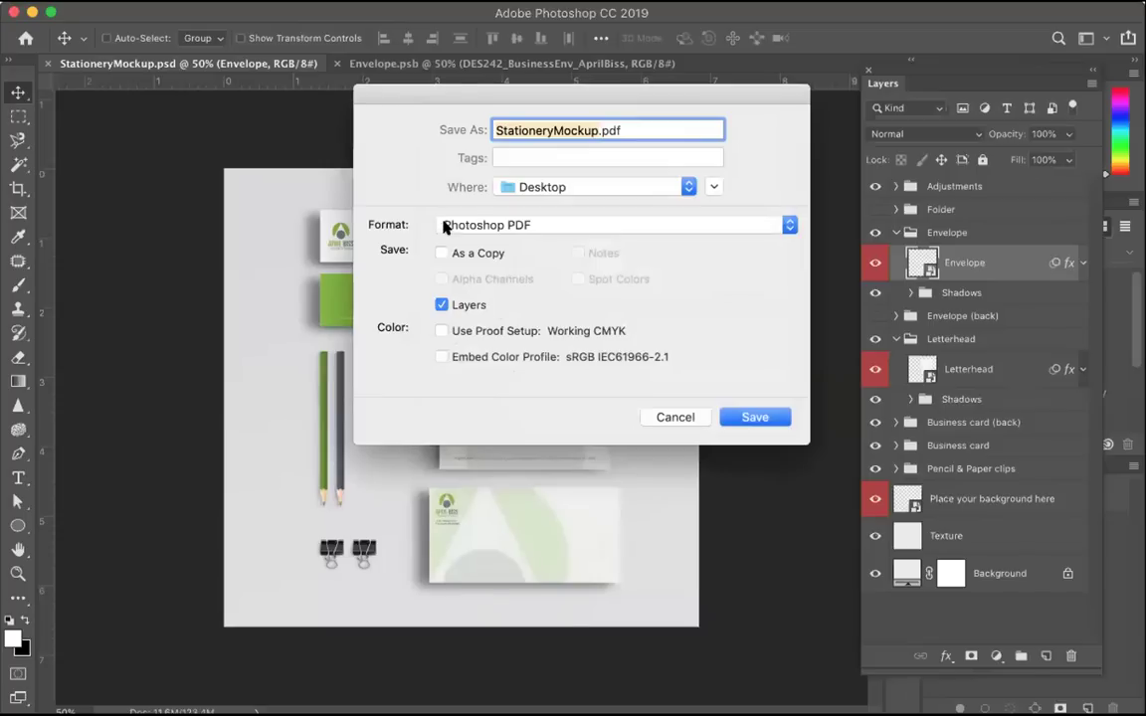
{"action": "left_click", "coordinate": [754, 417]}
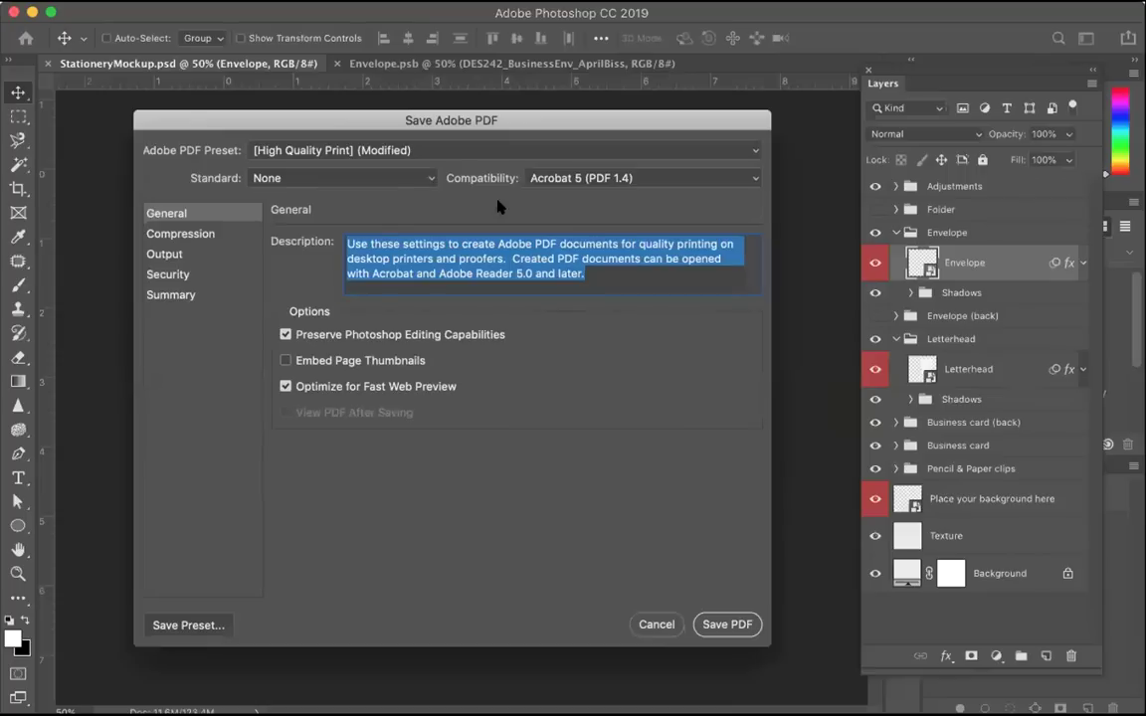
Step: Apply the Smallest File Size preset and generate the mockup PDF
{"action": "left_click", "coordinate": [482, 148]}
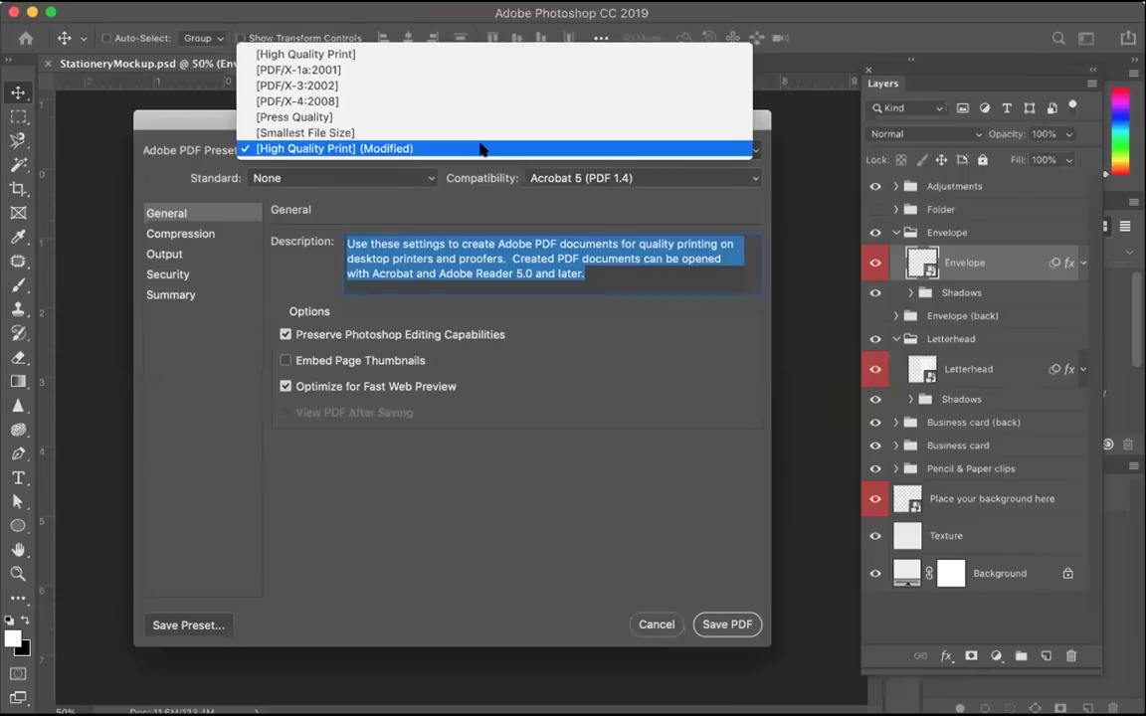
{"action": "left_click", "coordinate": [476, 133]}
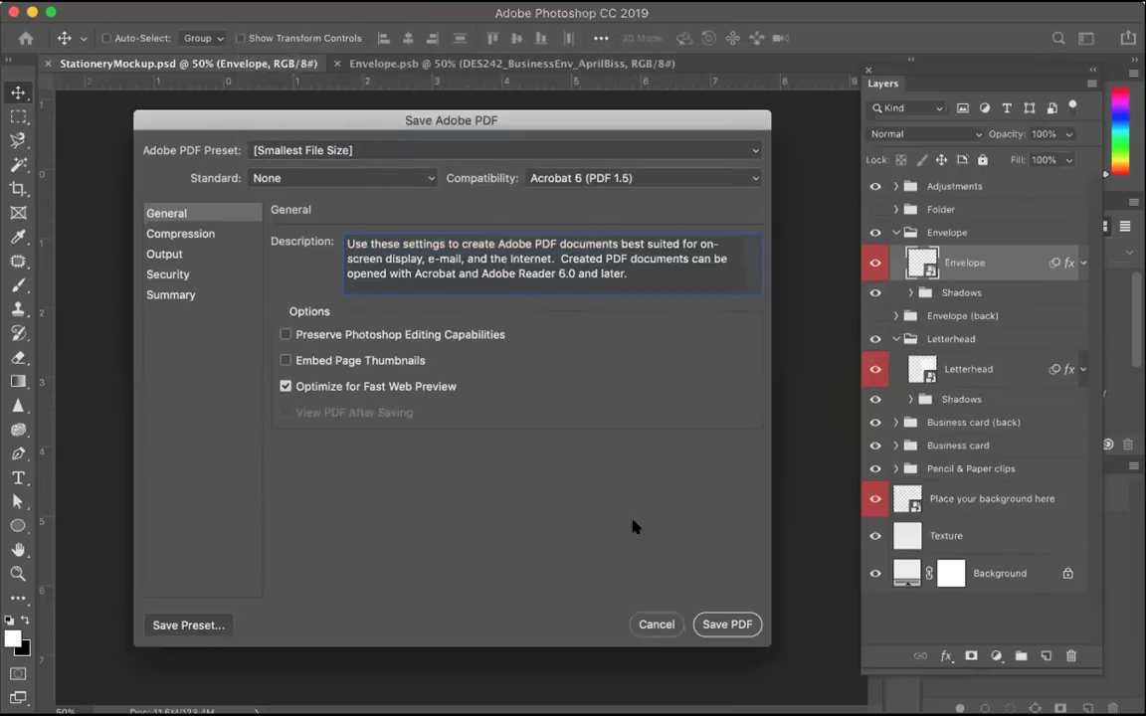
{"action": "left_click", "coordinate": [711, 624]}
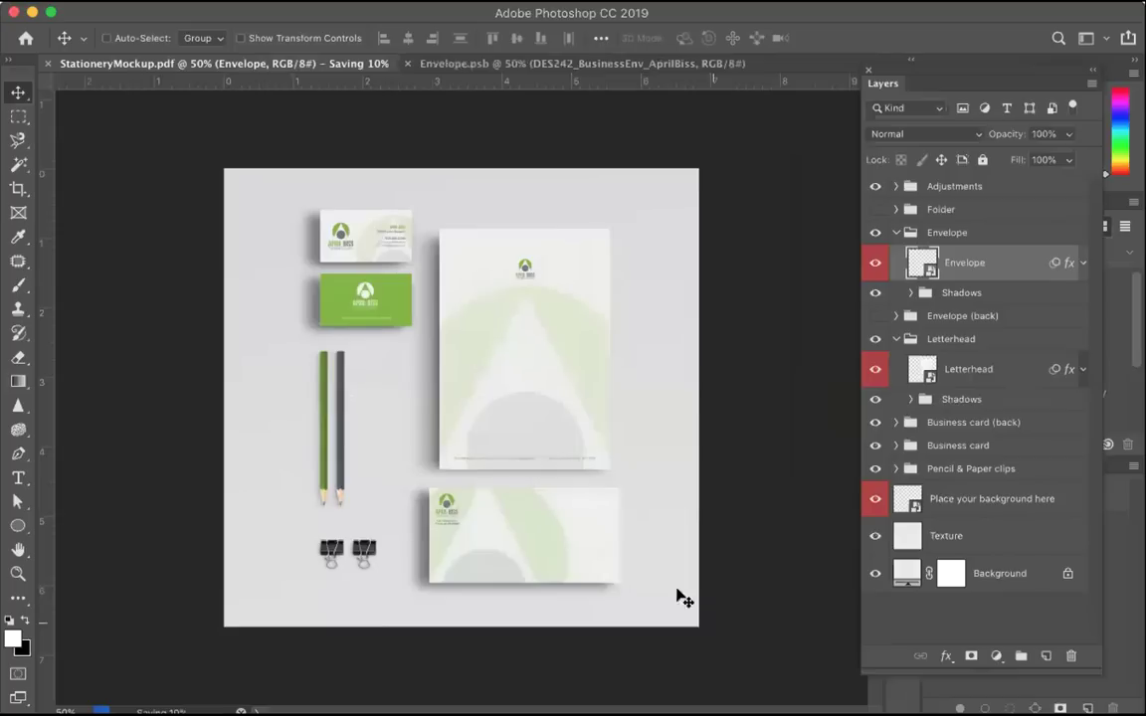
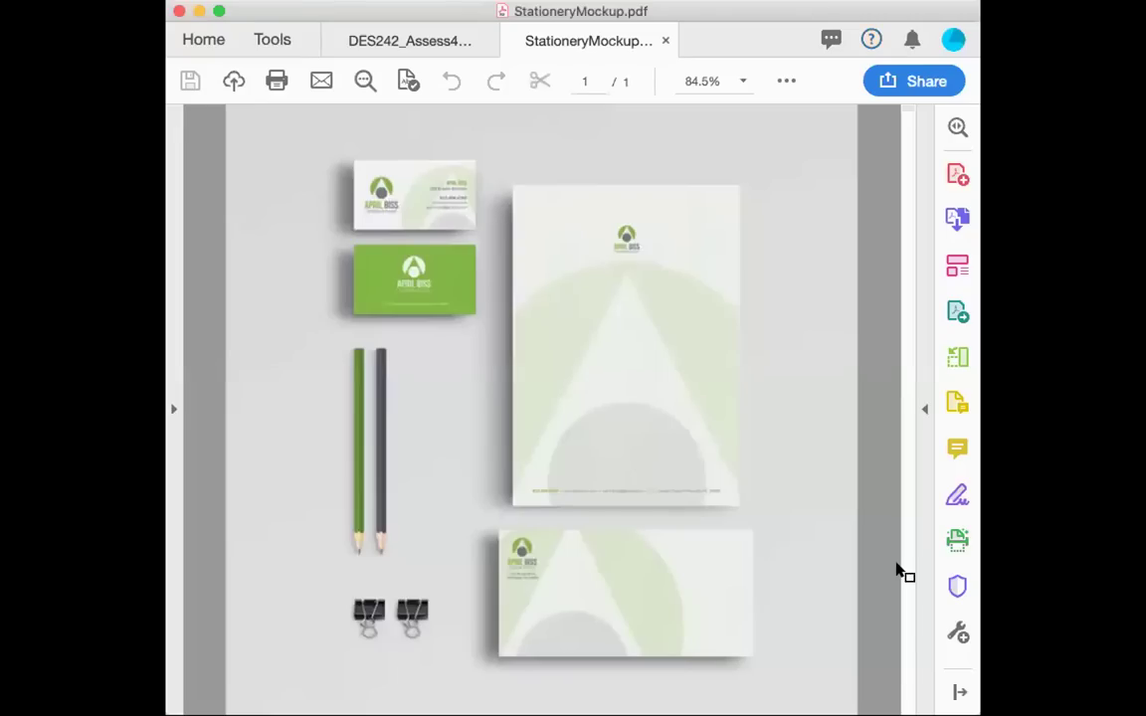
Step: Switch back to Photoshop and save the mockup as a Photoshop PDF copy named StationeryMockup copy.pdf on the Desktop
{"action": "key", "text": "super+minus"}
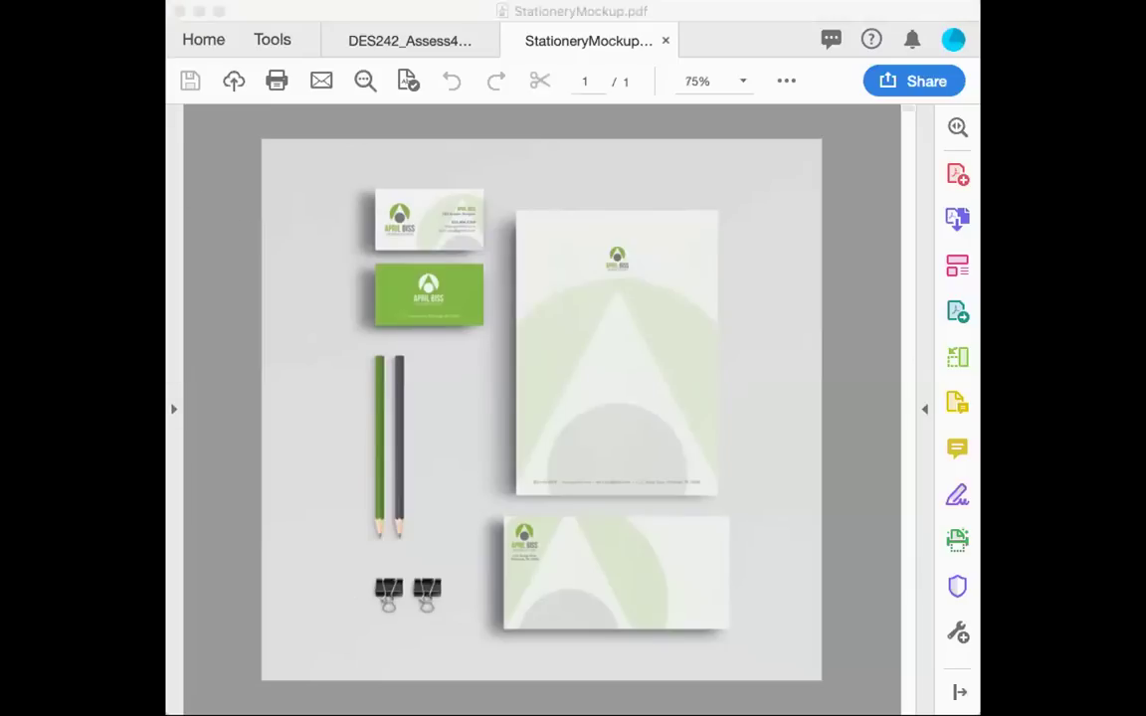
{"action": "left_click", "coordinate": [220, 199]}
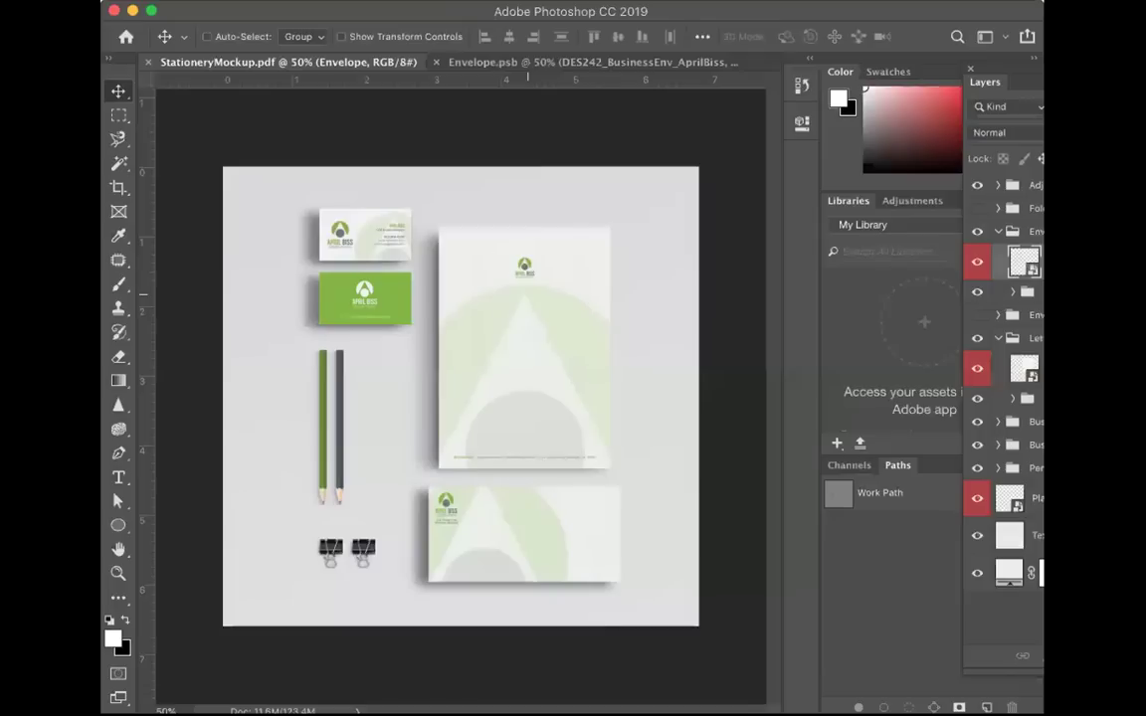
{"action": "left_click", "coordinate": [253, 2]}
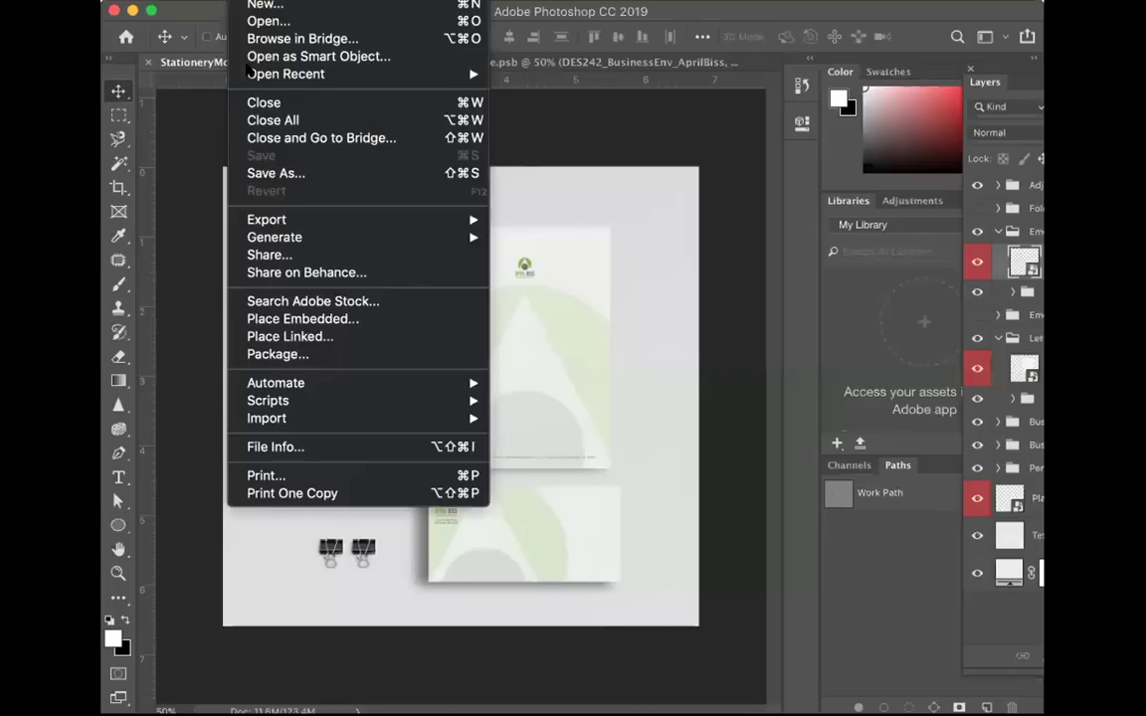
{"action": "left_click", "coordinate": [289, 174]}
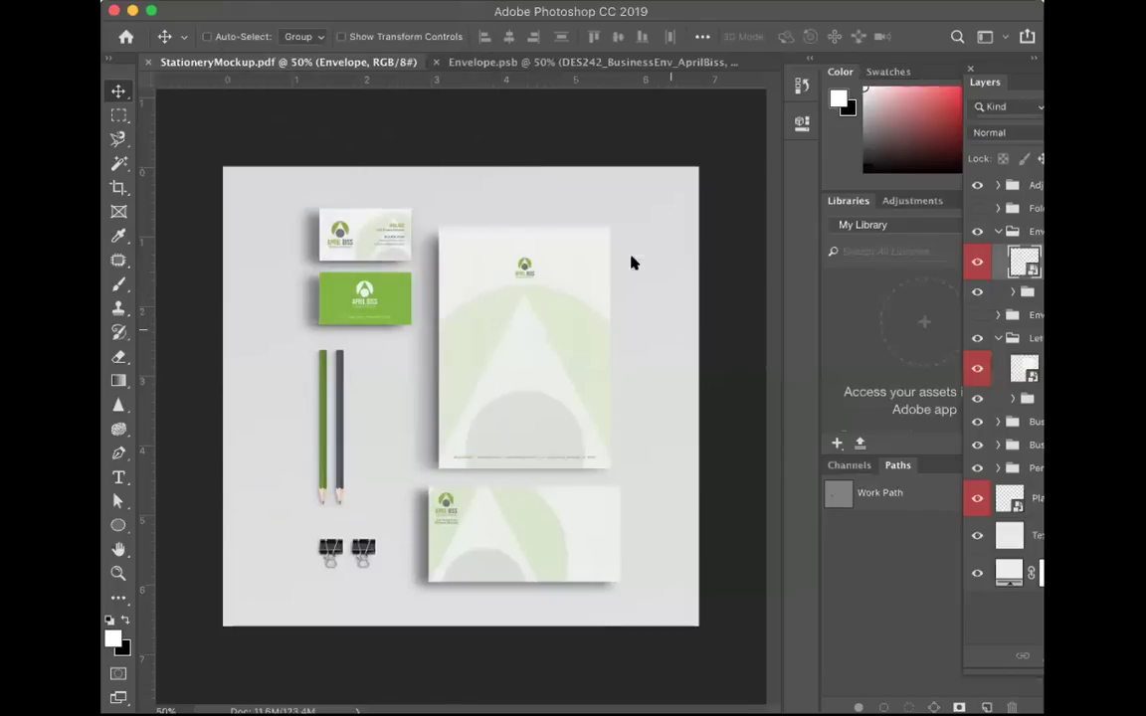
{"action": "left_click", "coordinate": [602, 227]}
{"action": "left_click", "coordinate": [602, 226]}
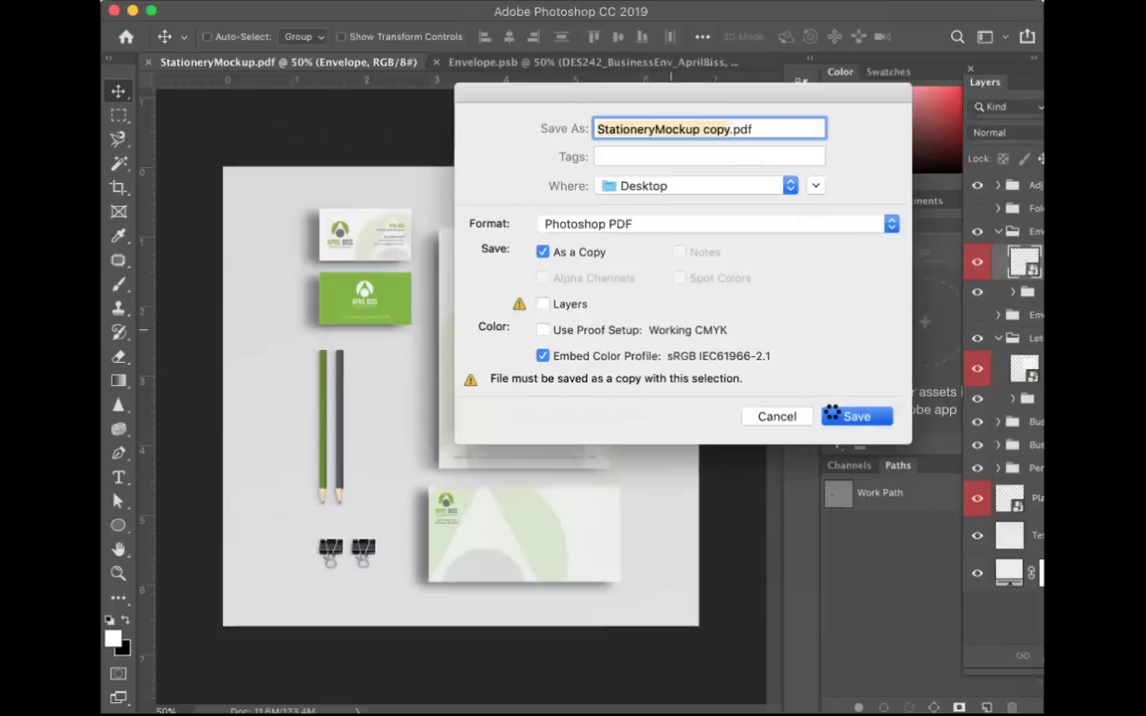
{"action": "left_click", "coordinate": [836, 416]}
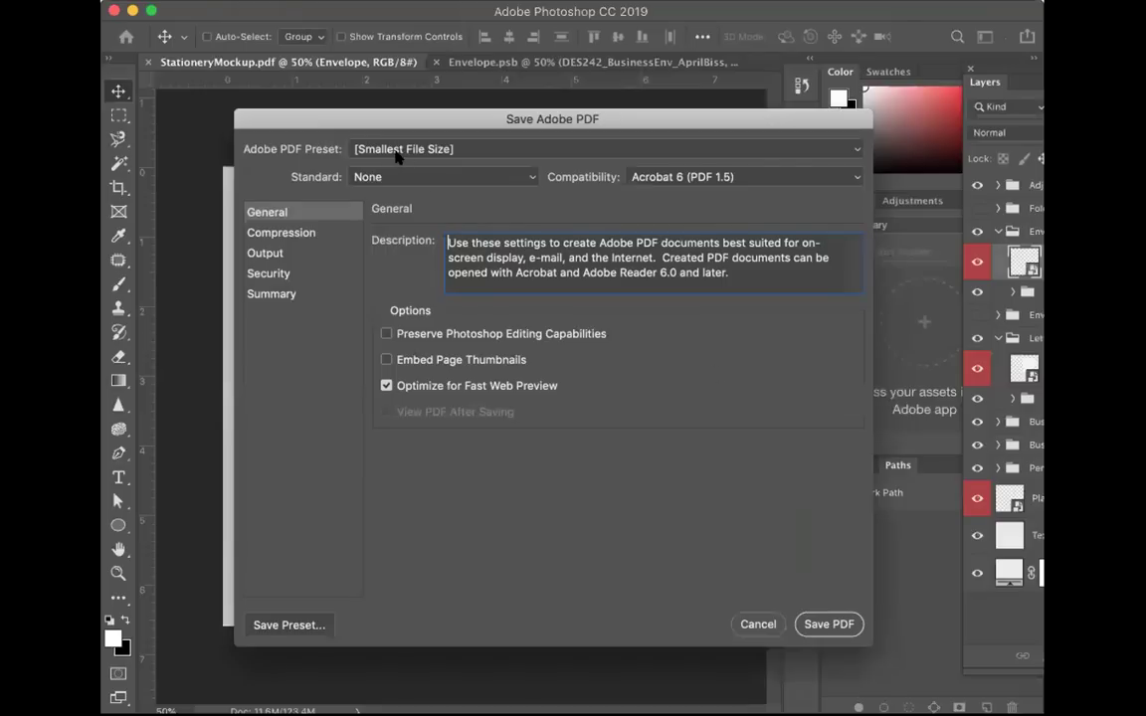
Step: Apply the High Quality Print preset and generate the PDF copy
{"action": "left_click", "coordinate": [360, 145]}
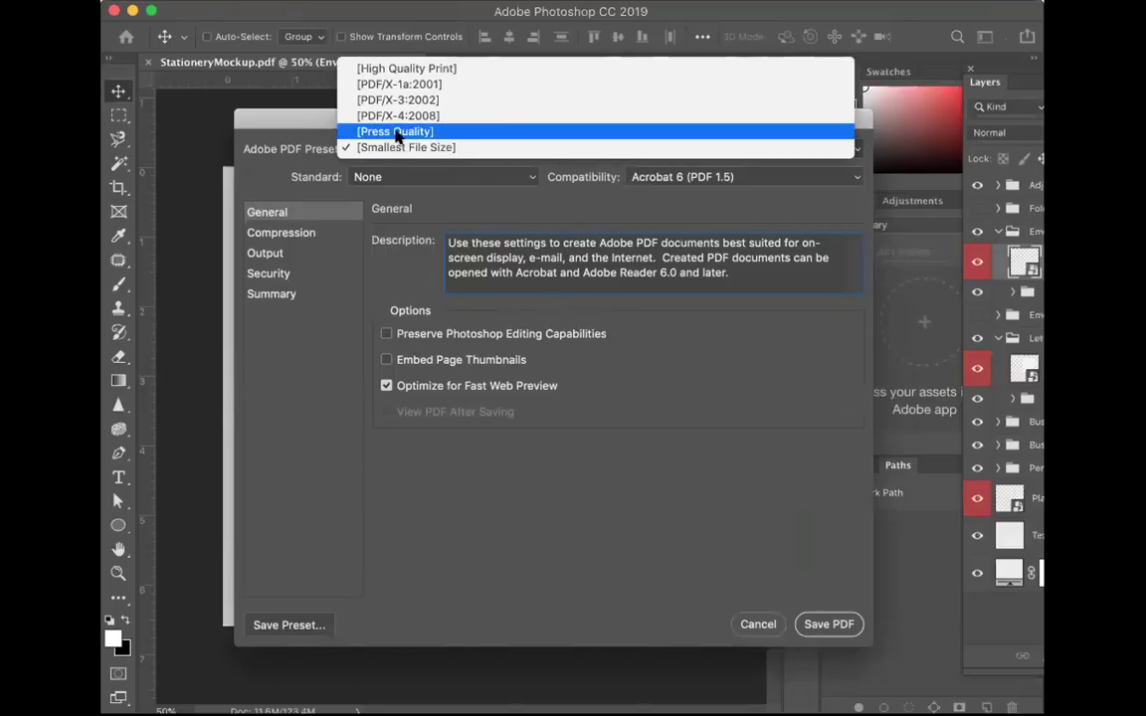
{"action": "left_click", "coordinate": [358, 68]}
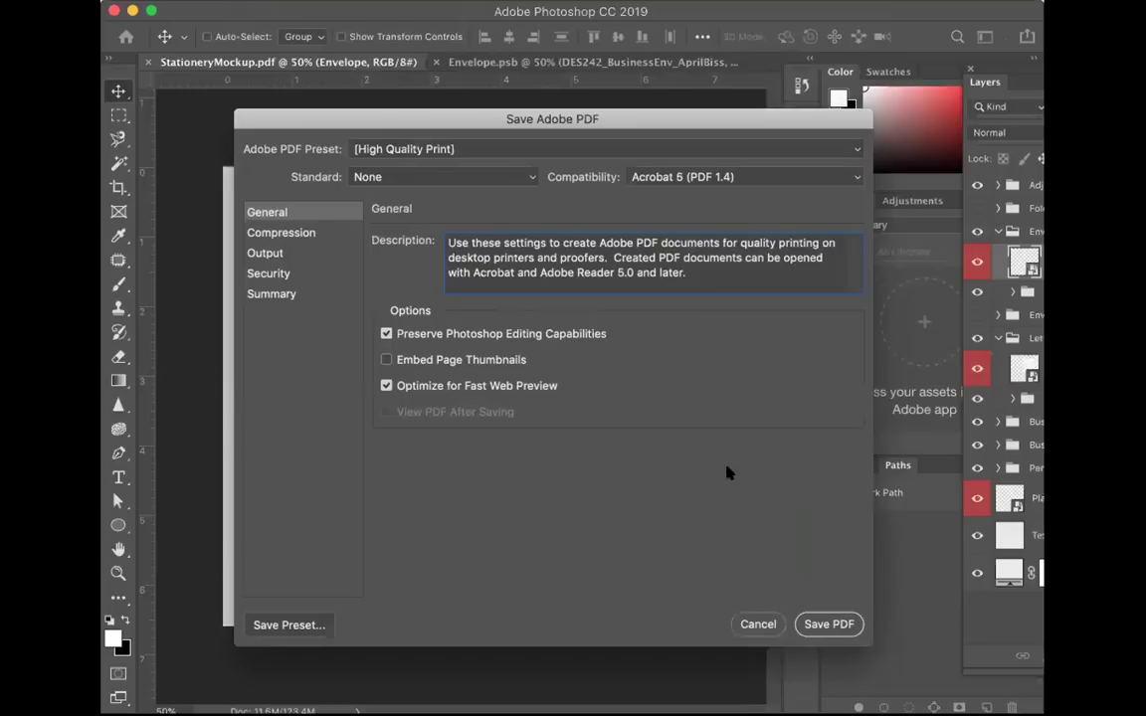
{"action": "left_click", "coordinate": [829, 624]}
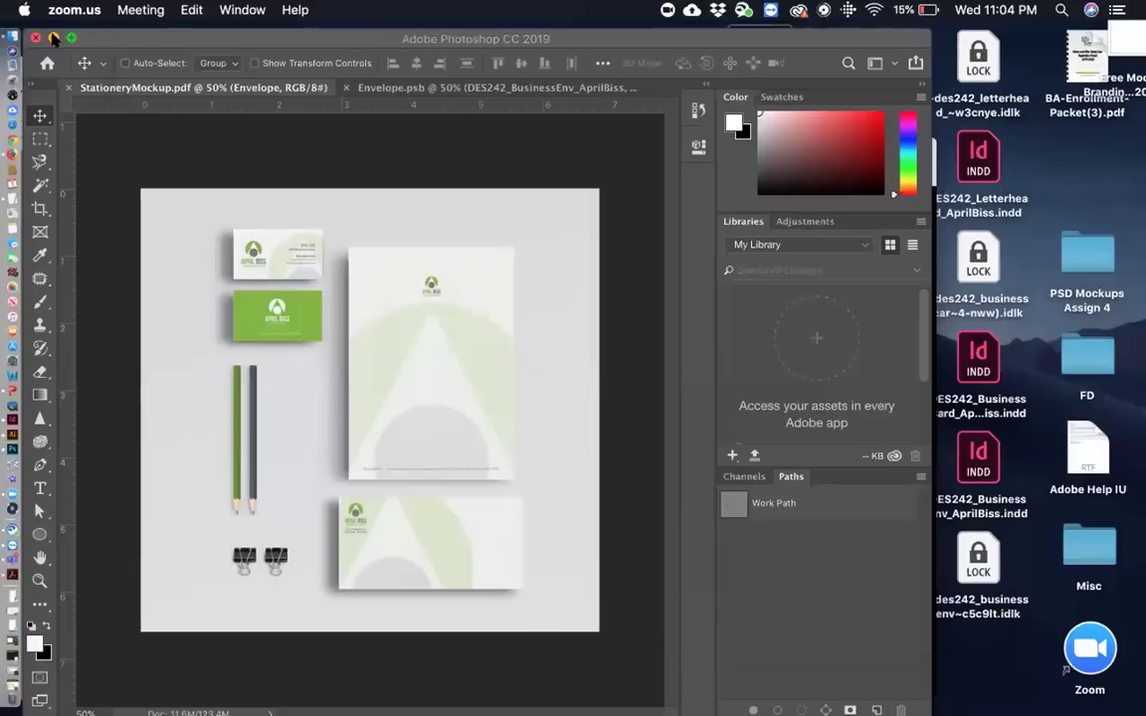
Step: Clear the Desktop by minimizing the Photoshop and presentation windows and quitting Acrobat Pro DC
{"action": "left_click", "coordinate": [49, 37]}
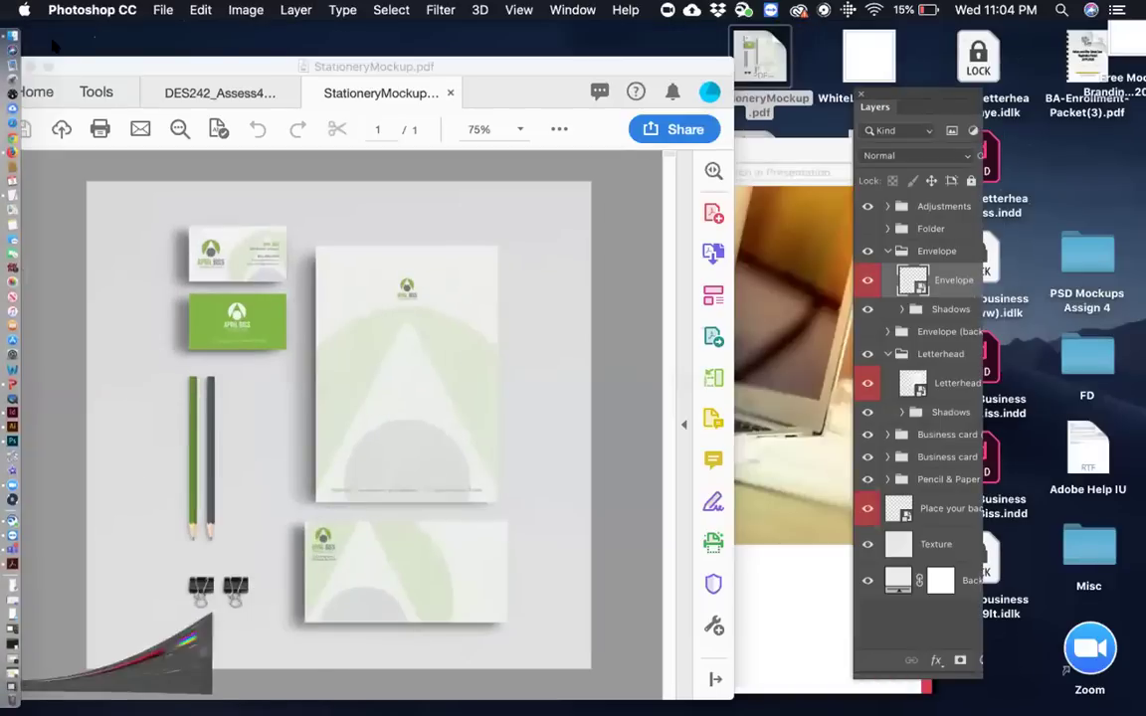
{"action": "left_click", "coordinate": [44, 65]}
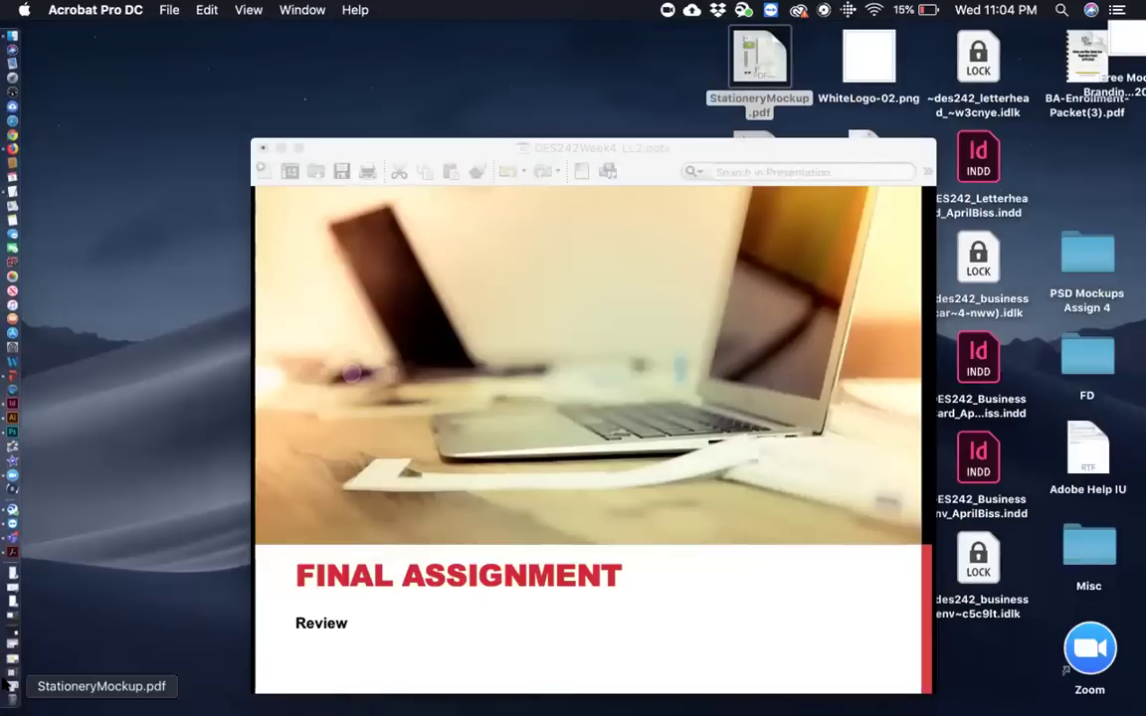
{"action": "left_click", "coordinate": [11, 550]}
{"action": "left_click", "coordinate": [96, 10]}
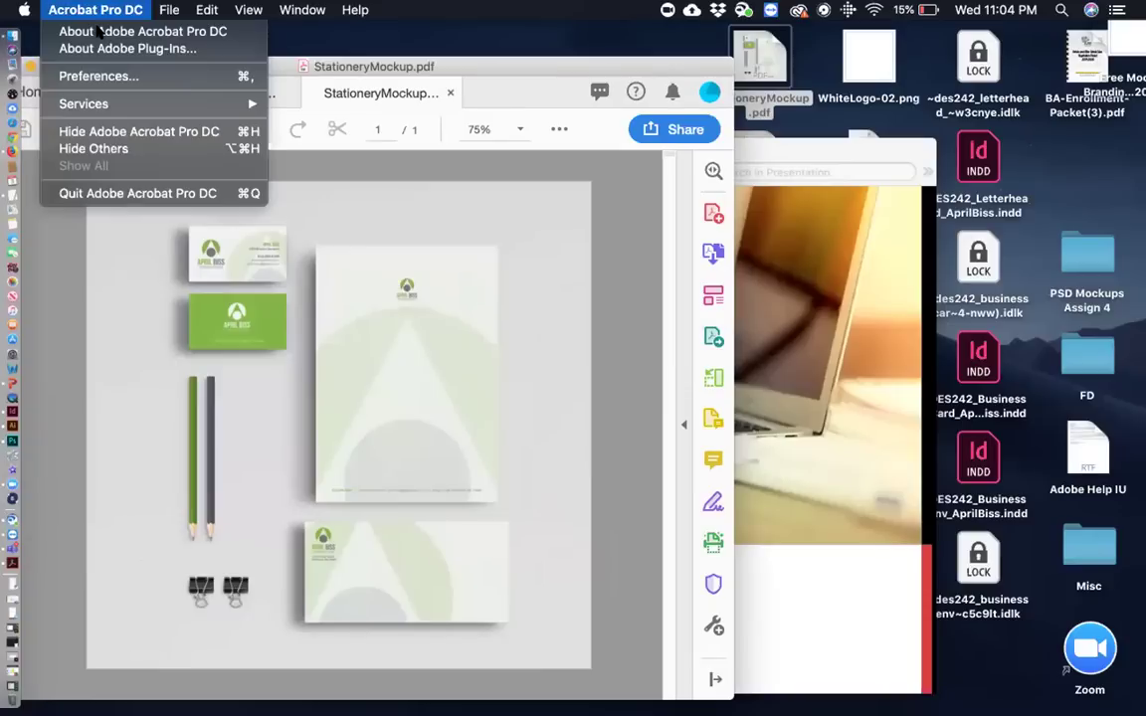
{"action": "left_click", "coordinate": [121, 193]}
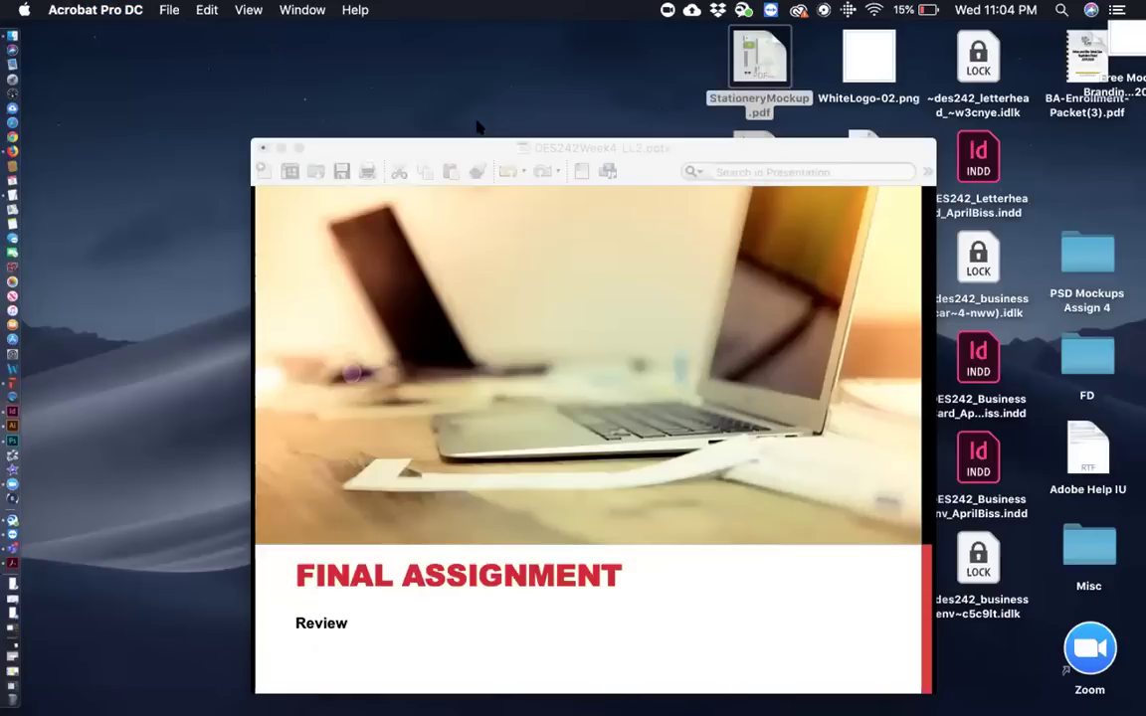
{"action": "double_click", "coordinate": [597, 149]}
{"action": "left_click", "coordinate": [738, 324]}
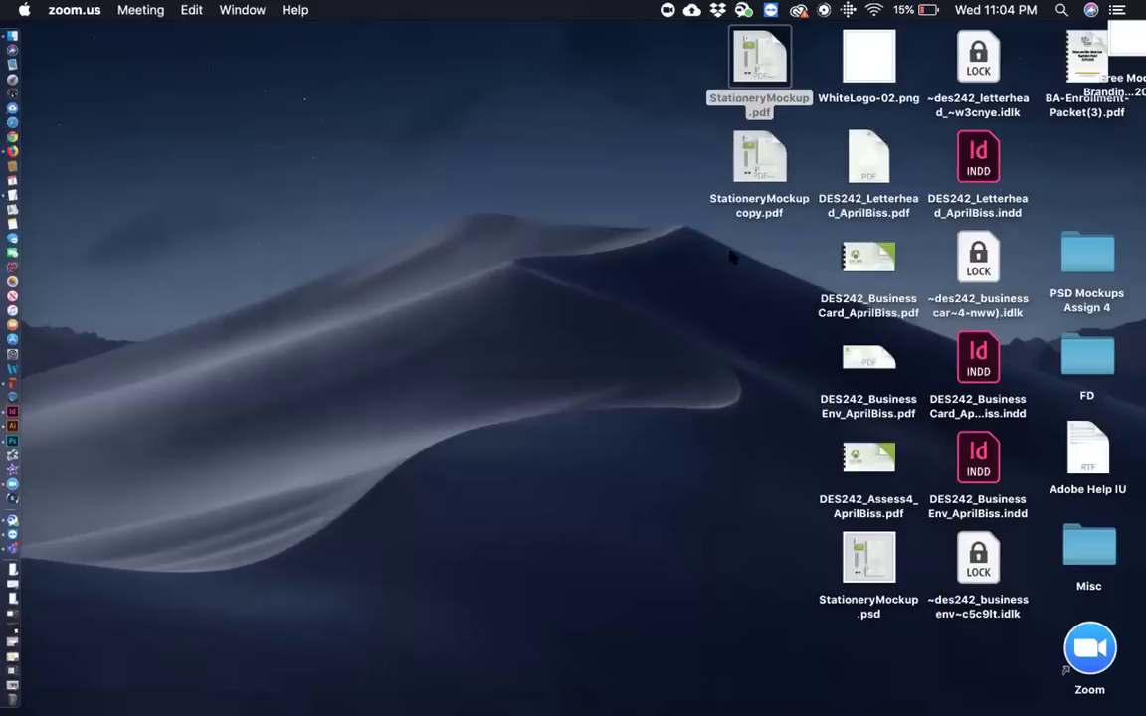
Step: Open StationeryMockup copy.pdf from the Desktop in Acrobat and close the Firefox window
{"action": "left_click", "coordinate": [741, 169]}
{"action": "double_click", "coordinate": [741, 169]}
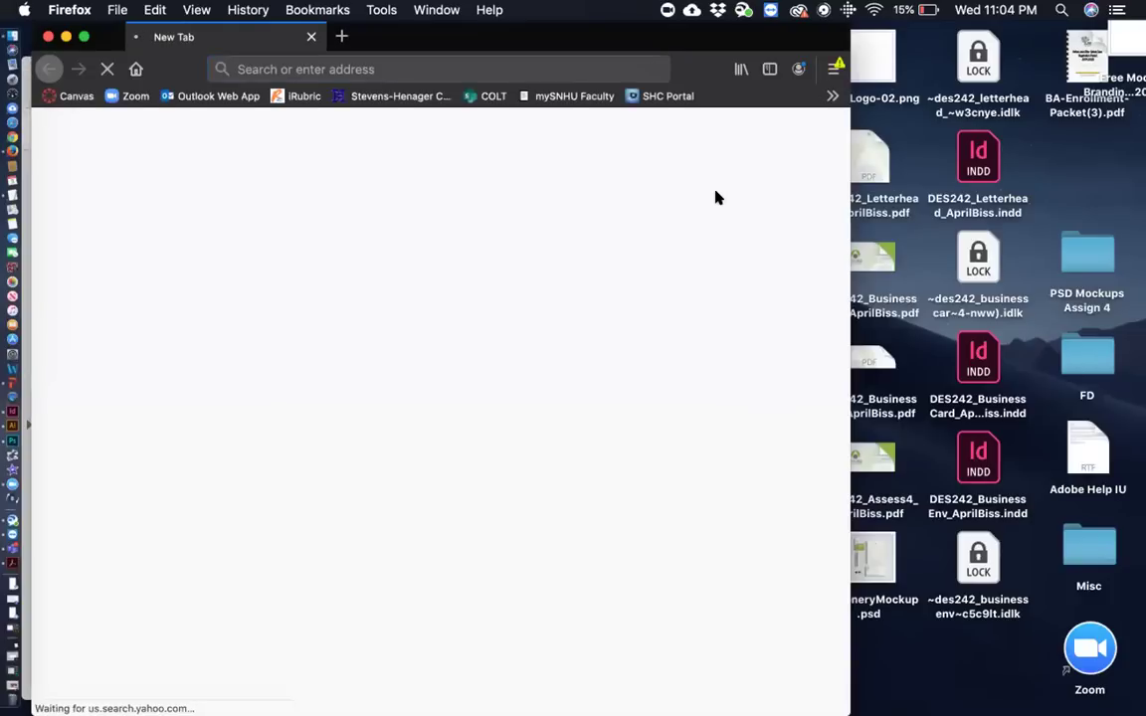
{"action": "left_click", "coordinate": [72, 10]}
{"action": "left_click", "coordinate": [100, 306]}
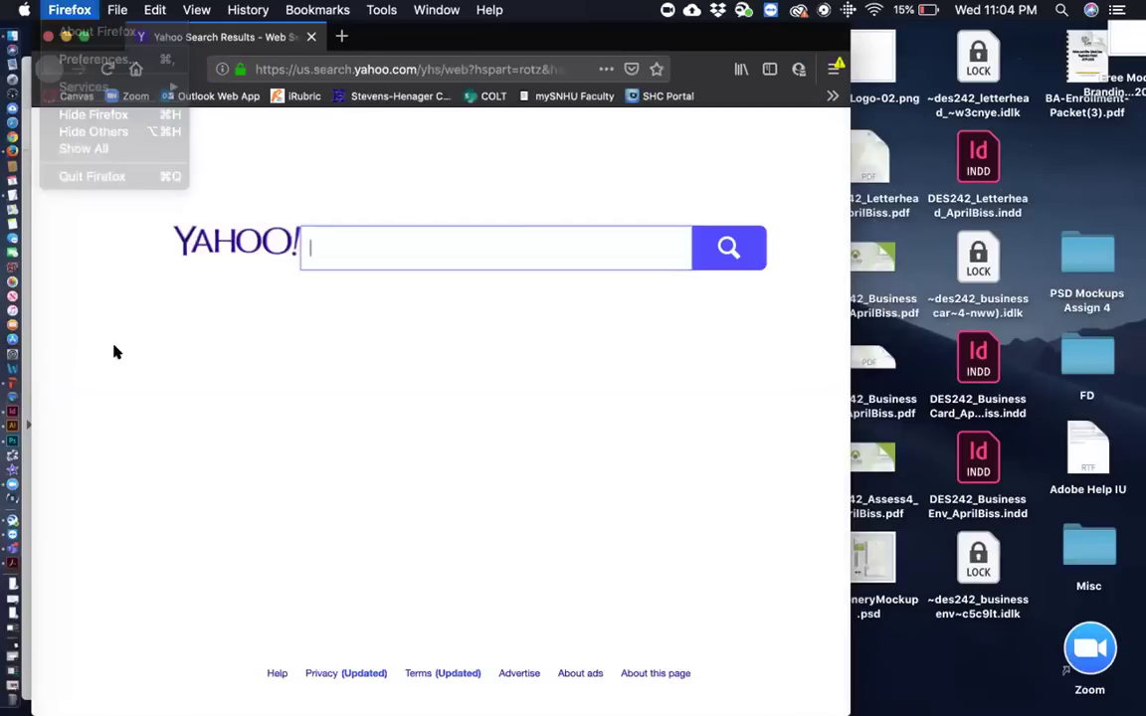
{"action": "left_click", "coordinate": [48, 37]}
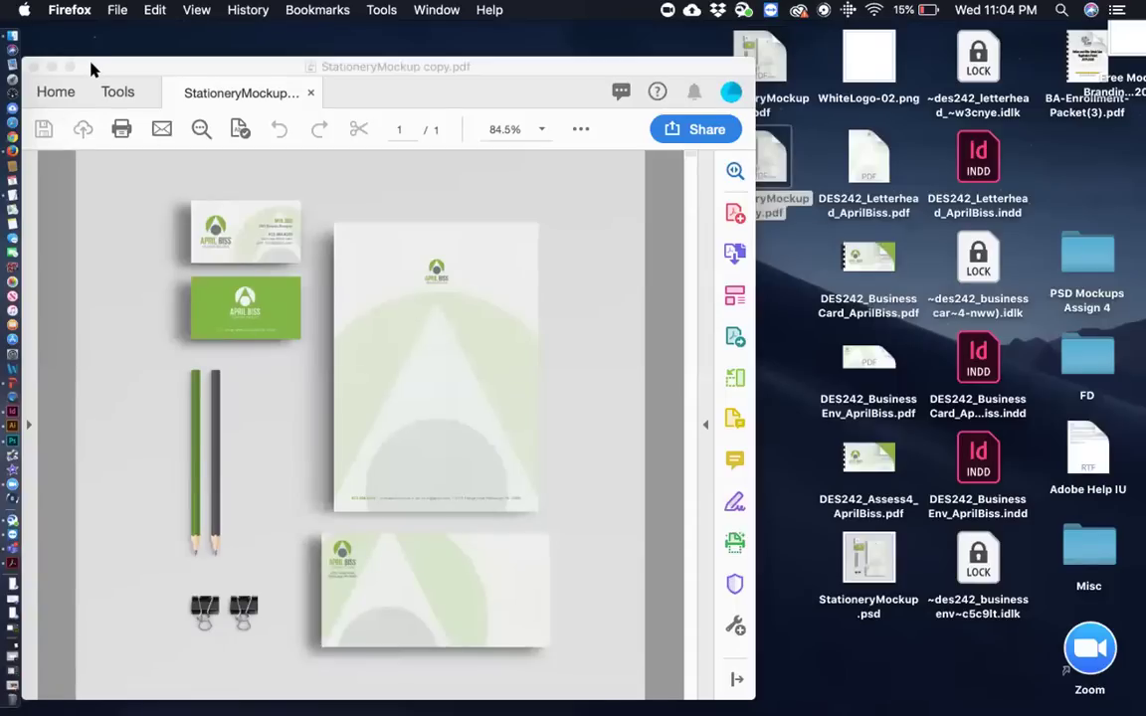
Step: Move the PDF window away from the Desktop files and open the file information for StationeryMockup copy.pdf
{"action": "left_click_drag", "start_coordinate": [90, 68], "coordinate": [154, 83]}
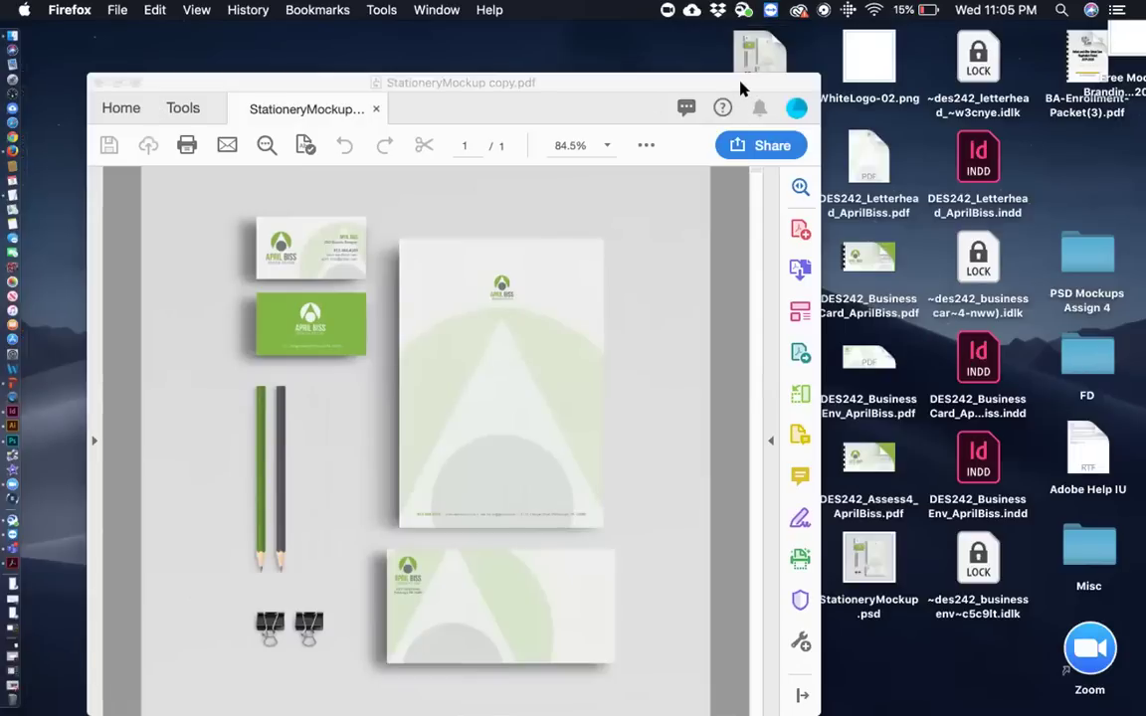
{"action": "left_click_drag", "start_coordinate": [736, 85], "coordinate": [649, 85]}
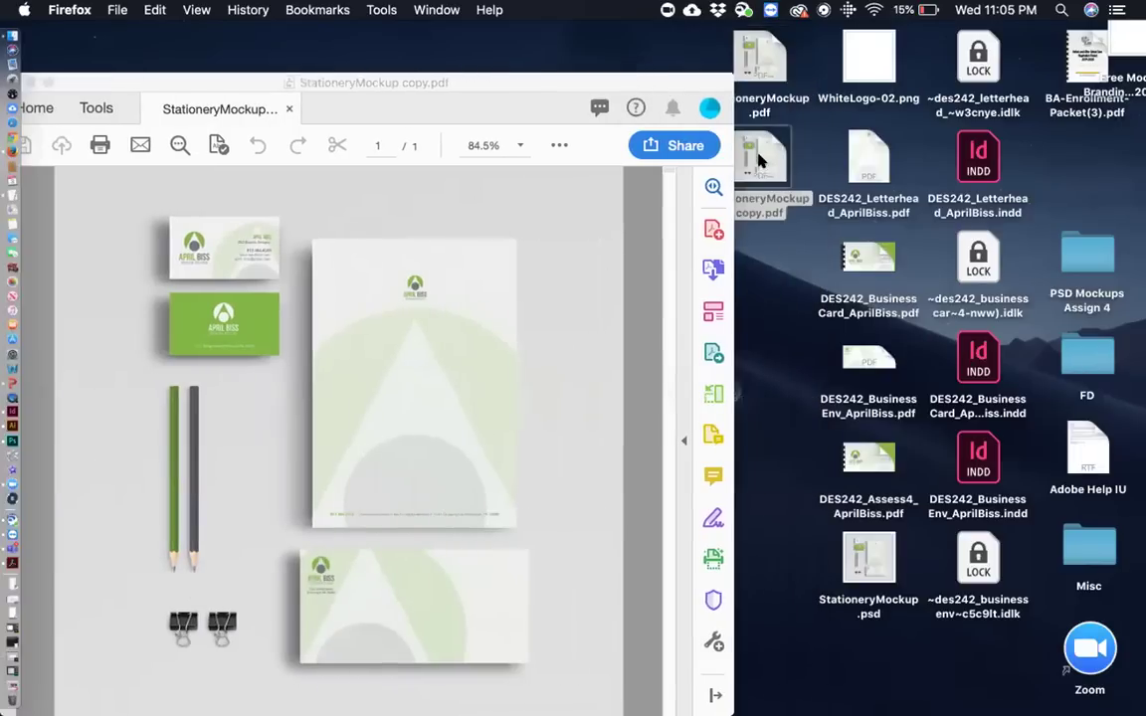
{"action": "left_click", "coordinate": [758, 160]}
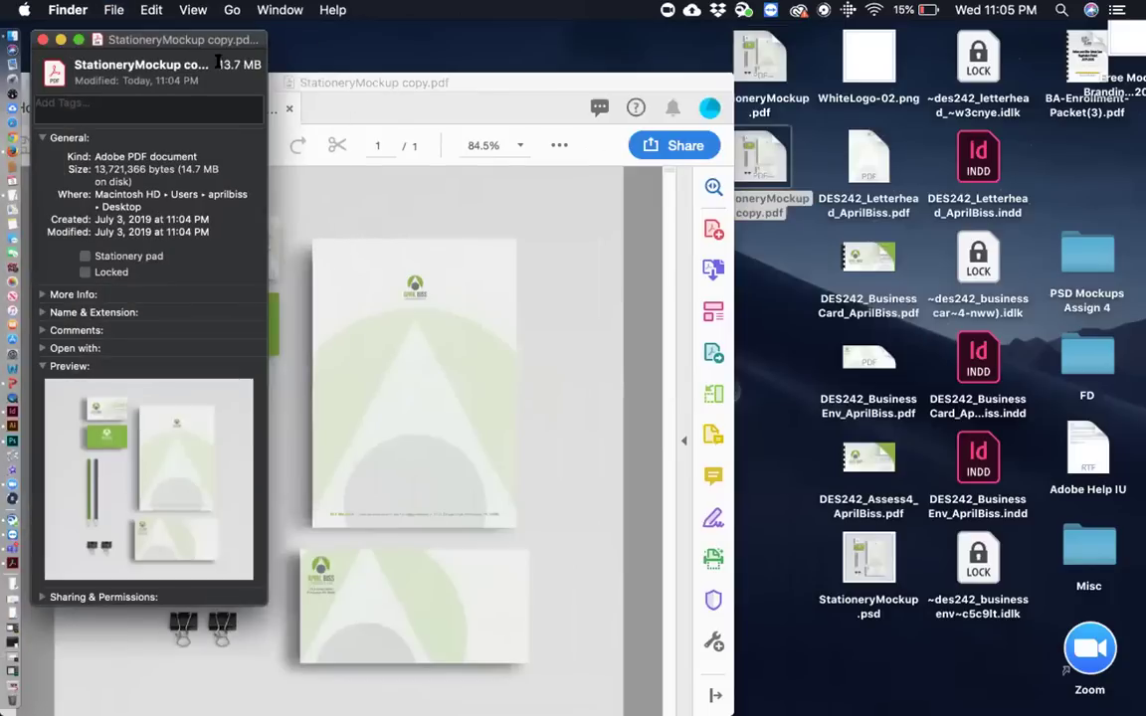
Step: Move the file information window clear of the mockup and open StationeryMockup.pdf from the Desktop in Acrobat beside the copy
{"action": "left_click_drag", "start_coordinate": [251, 76], "coordinate": [516, 145]}
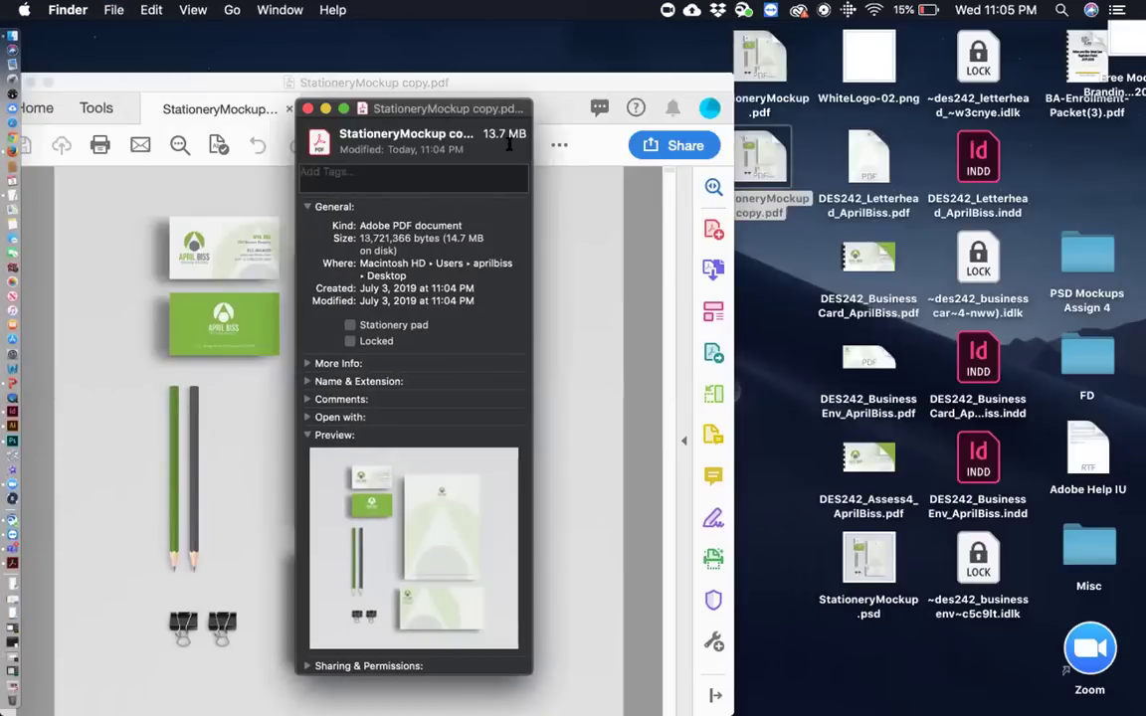
{"action": "left_click", "coordinate": [9, 150]}
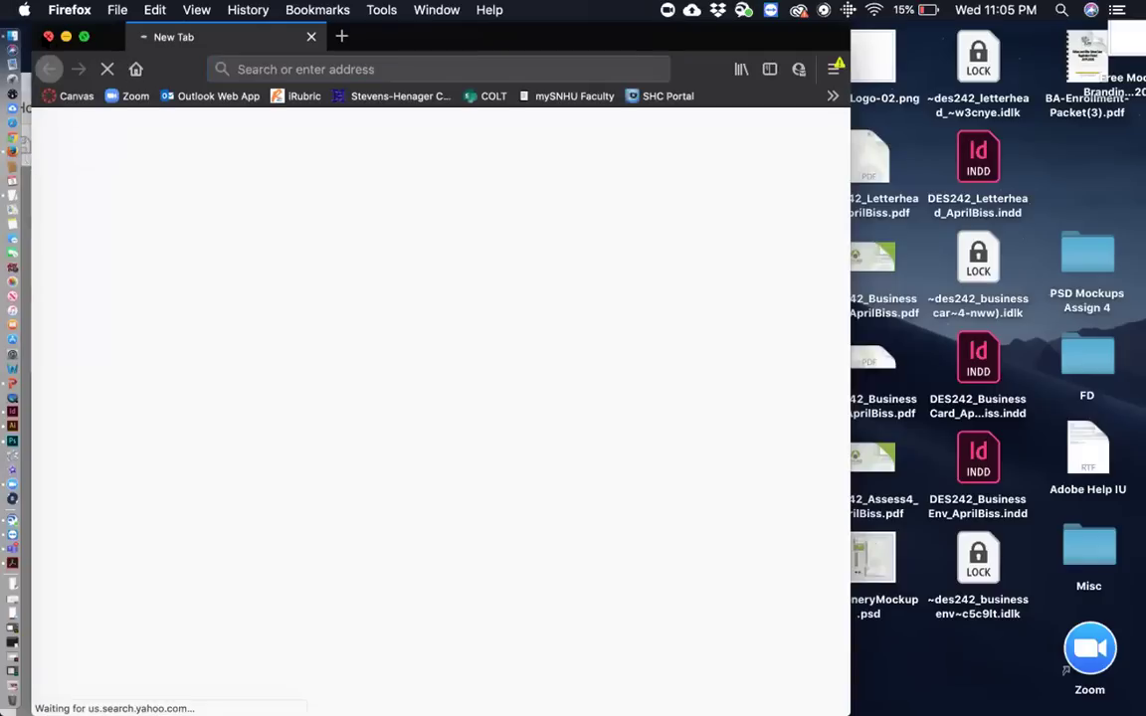
{"action": "key", "text": "super+Tab"}
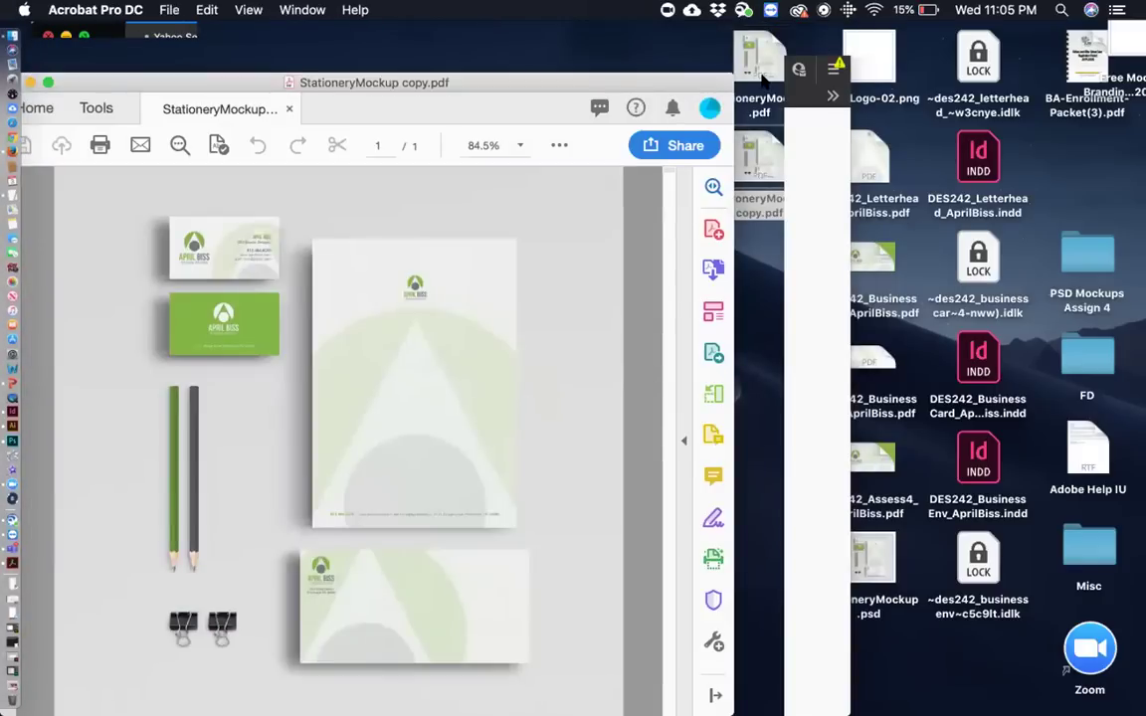
{"action": "left_click_drag", "start_coordinate": [764, 79], "coordinate": [403, 95]}
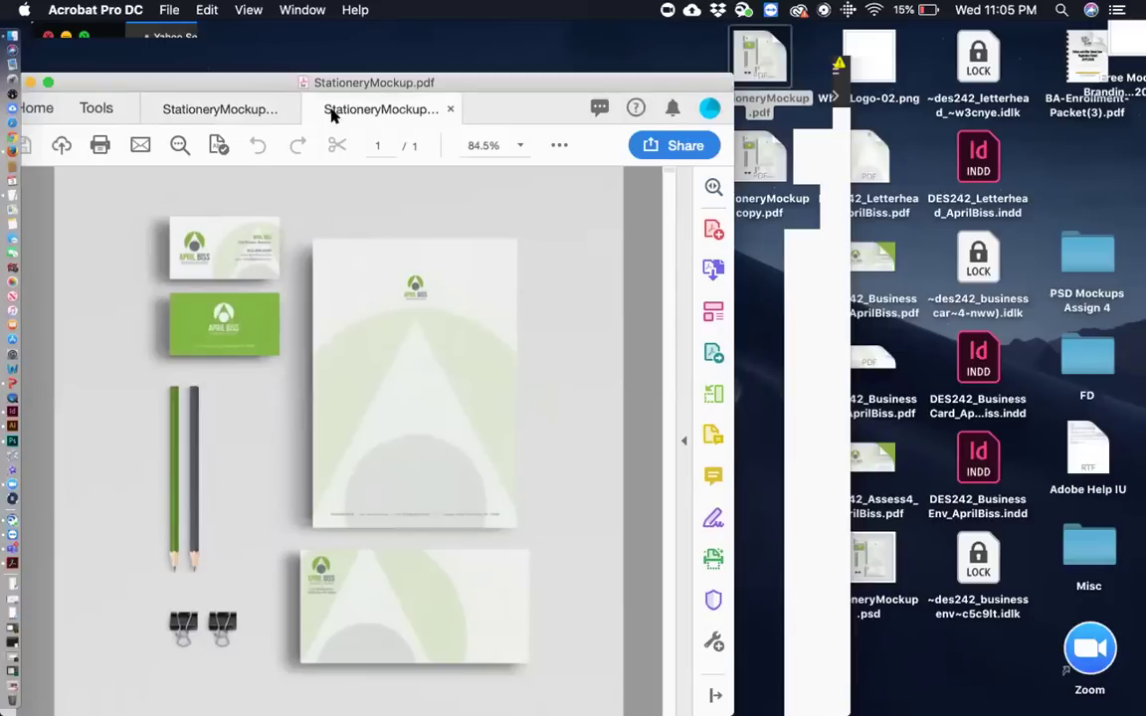
Step: Compare the image quality of StationeryMockup.pdf and StationeryMockup copy.pdf at 125% zoom
{"action": "key", "text": "super+equal"}
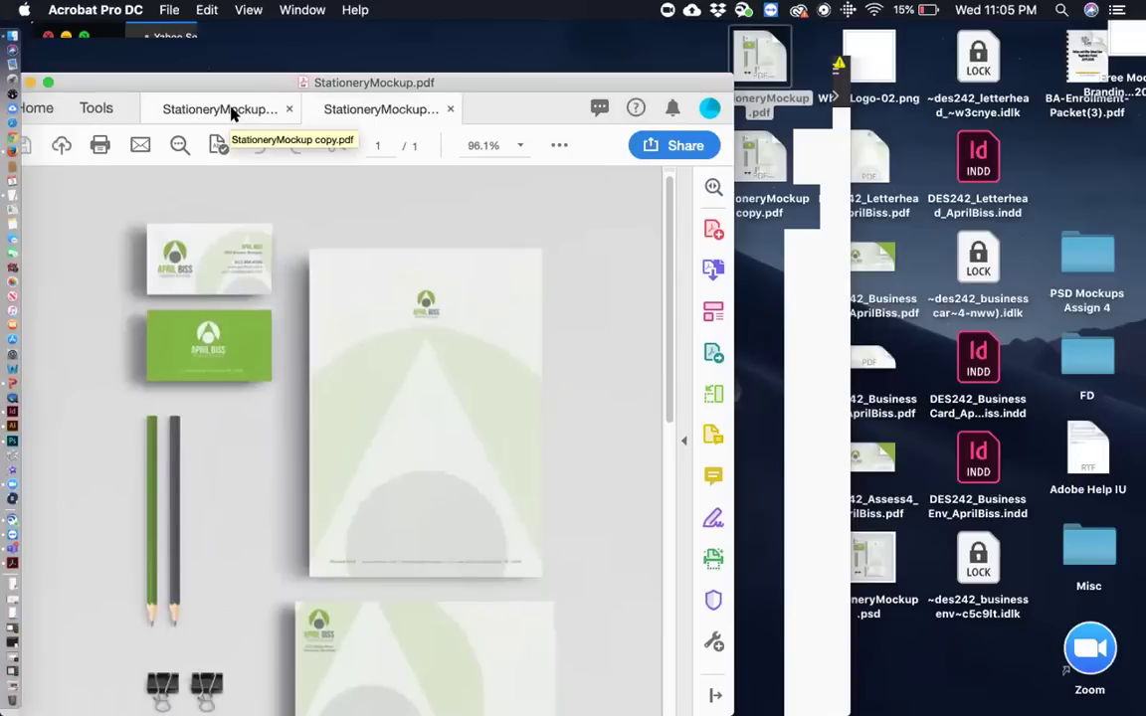
{"action": "key", "text": "super+equal"}
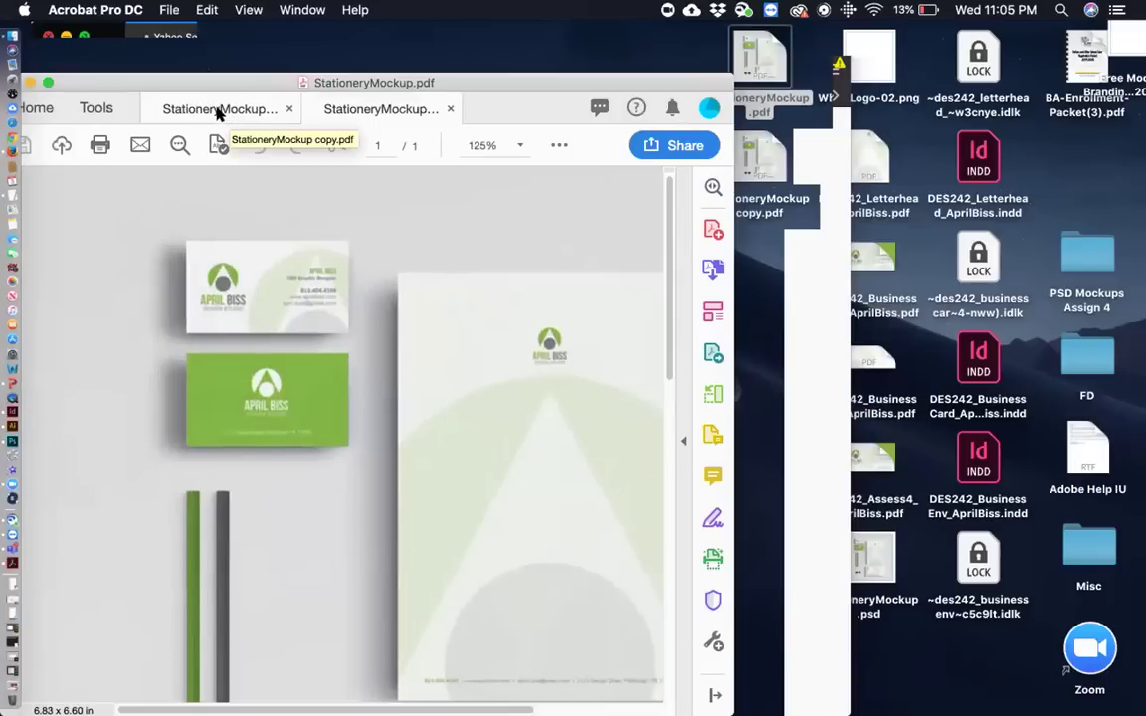
{"action": "left_click", "coordinate": [217, 112]}
{"action": "key", "text": "super+0"}
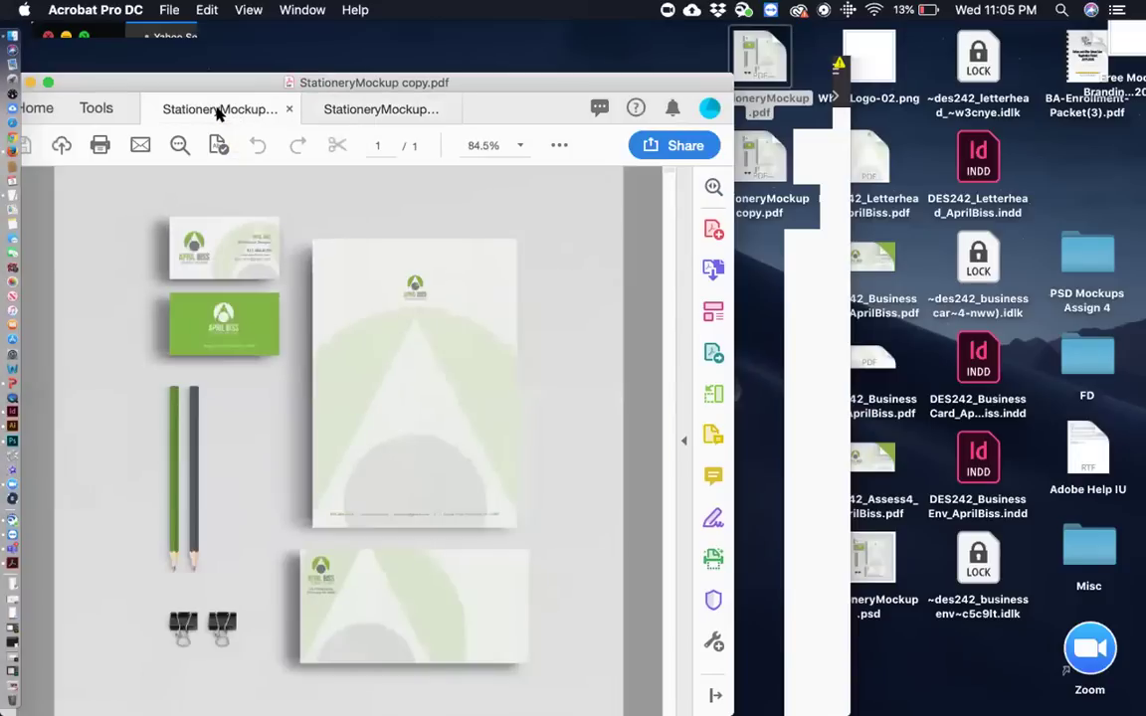
{"action": "key", "text": "super+equal"}
{"action": "key", "text": "super+equal"}
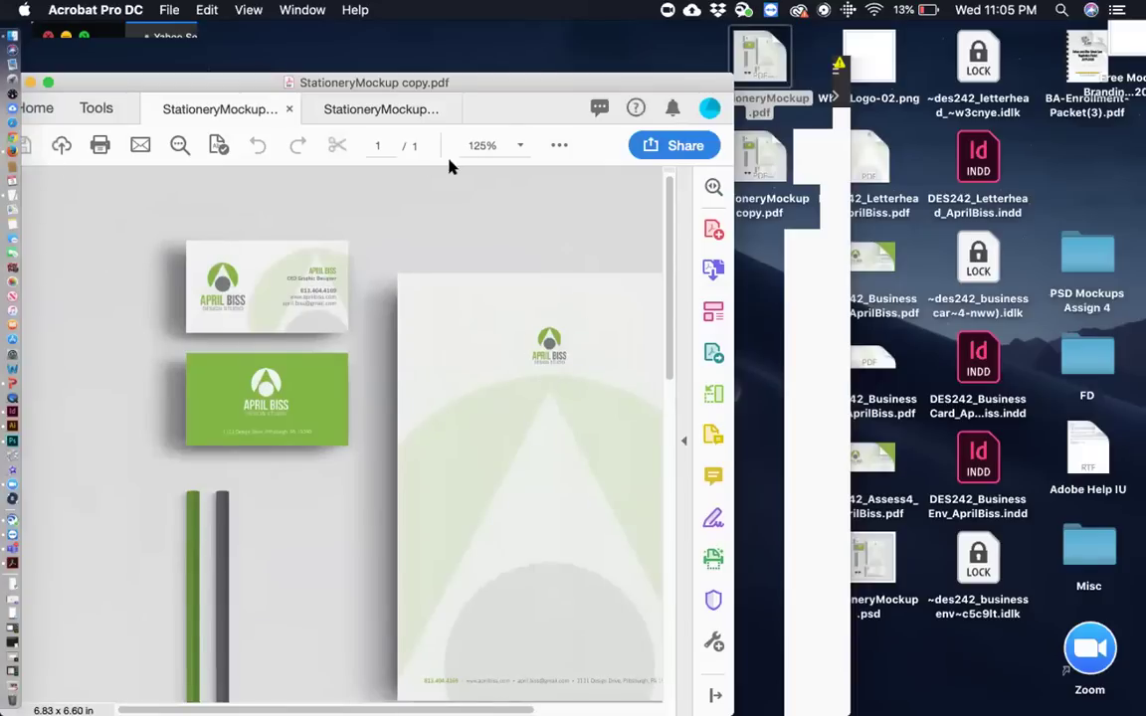
Step: Switch to Photoshop and save the mockup as a Photoshop PDF copy on the Desktop, replacing the existing StationeryMockup copy.pdf
{"action": "left_click", "coordinate": [11, 440]}
{"action": "left_click", "coordinate": [162, 10]}
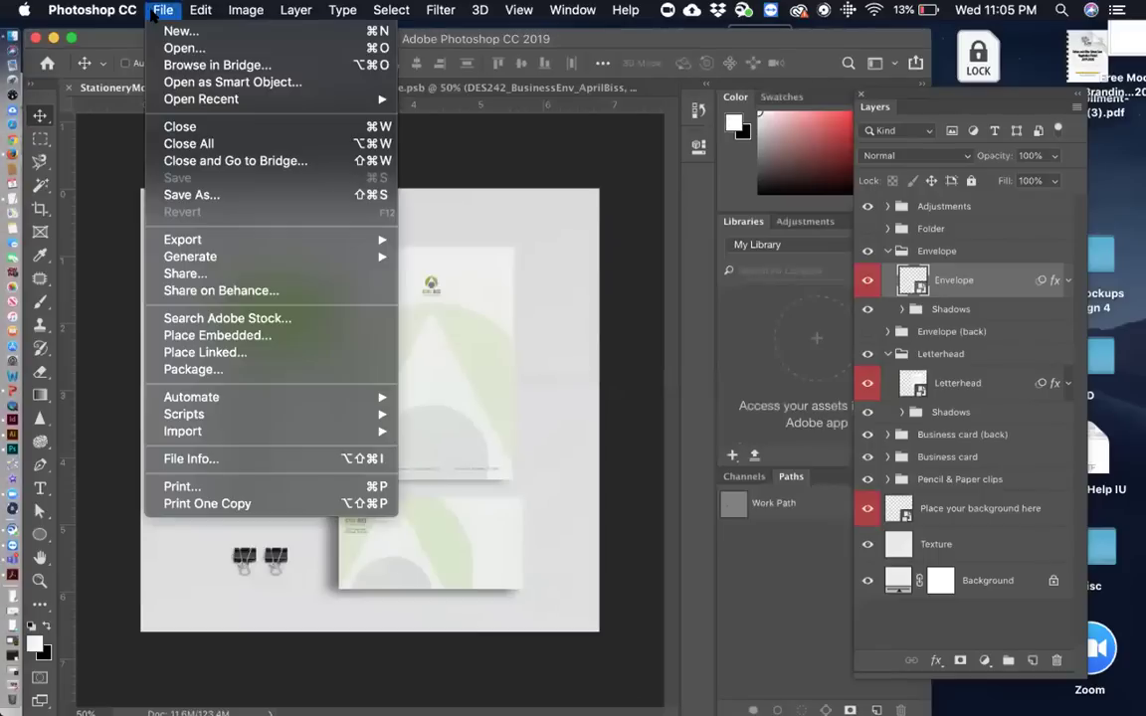
{"action": "left_click", "coordinate": [191, 195]}
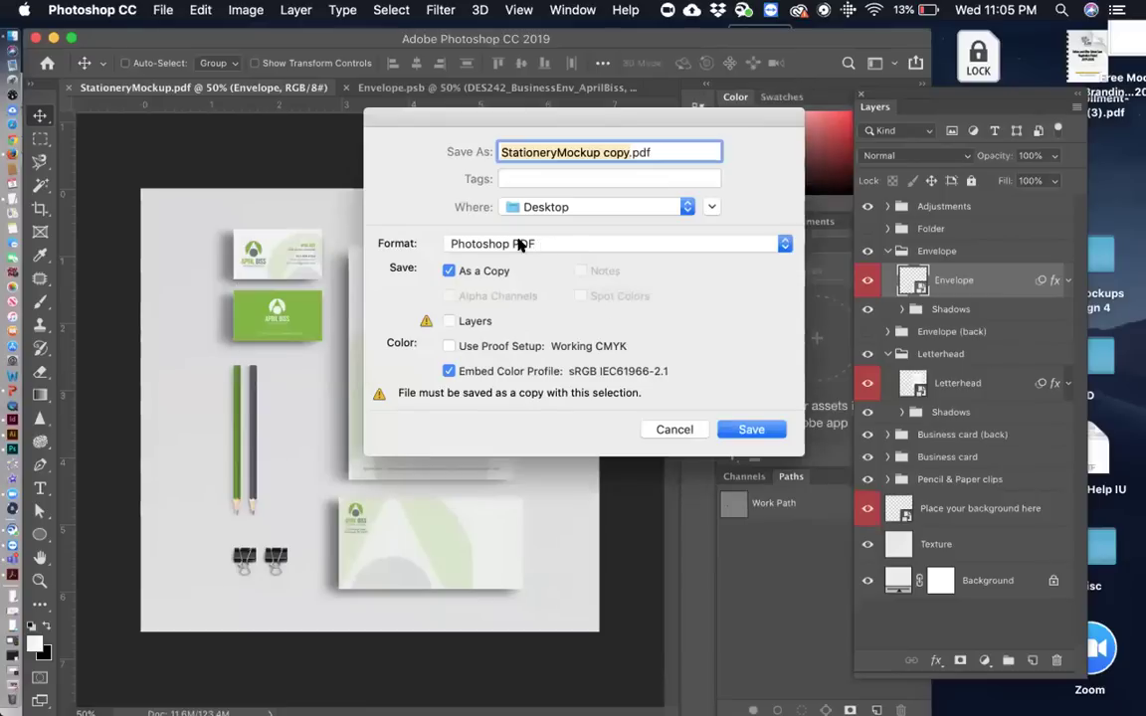
{"action": "left_click", "coordinate": [753, 430]}
{"action": "left_click", "coordinate": [624, 235]}
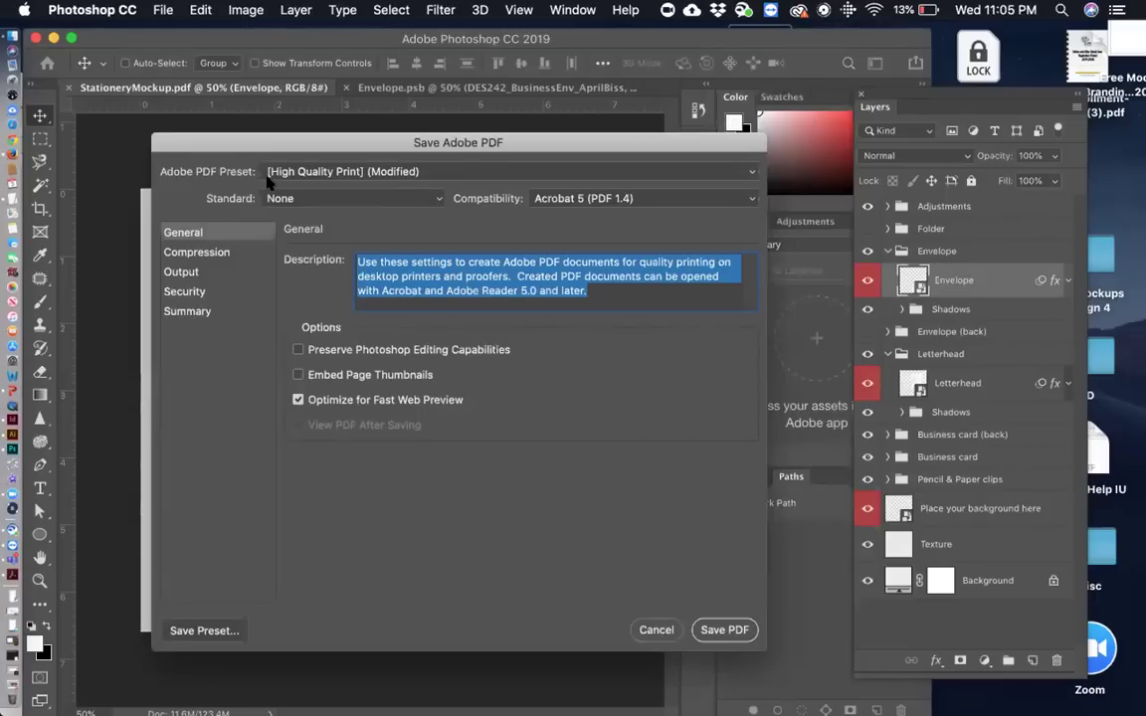
Step: Set the PDF compression to downsample to 180 pixels/inch for images above 270 pixels/inch and generate the PDF
{"action": "left_click", "coordinate": [199, 251]}
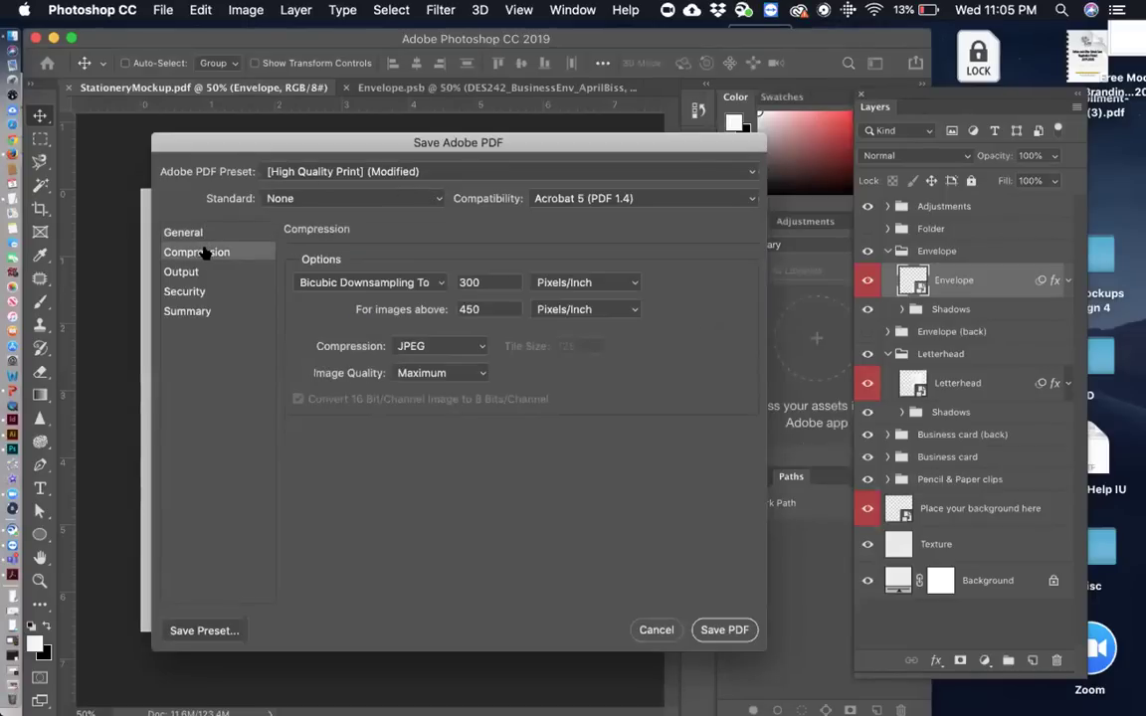
{"action": "key", "text": "Tab"}
{"action": "key", "text": "shift+Tab"}
{"action": "key", "text": "Tab"}
{"action": "type", "text": "250"}
{"action": "key", "text": "shift+Tab"}
{"action": "type", "text": "180"}
{"action": "double_click", "coordinate": [495, 281]}
{"action": "key", "text": "Tab"}
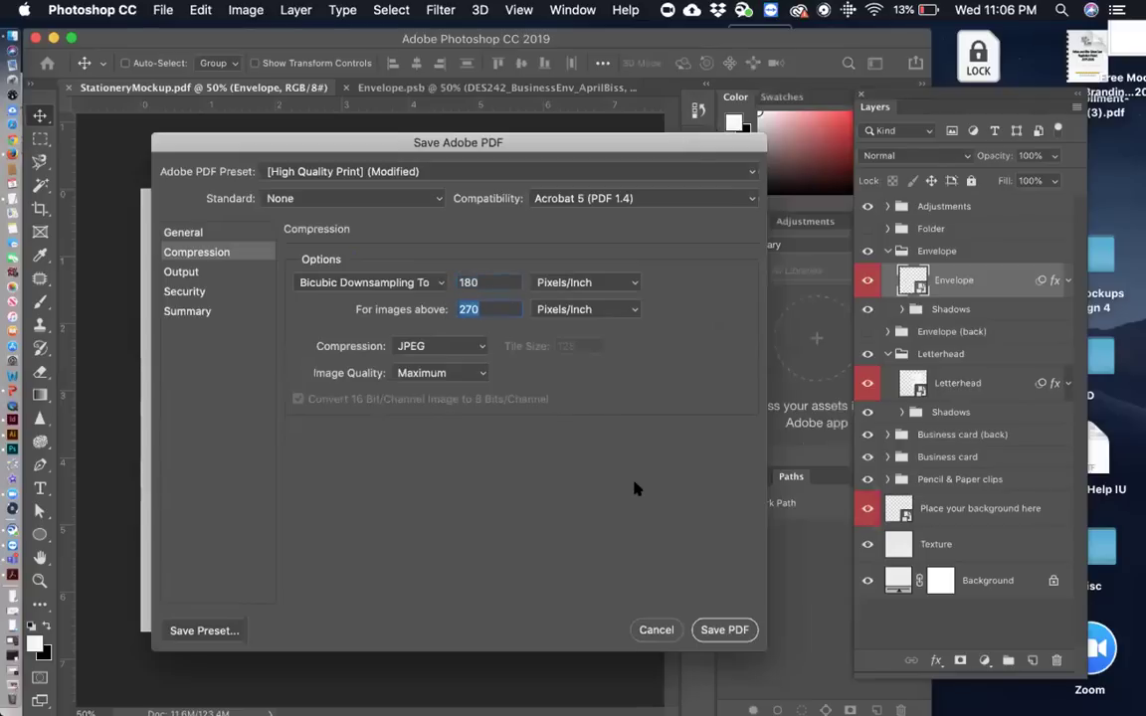
{"action": "left_click", "coordinate": [721, 630]}
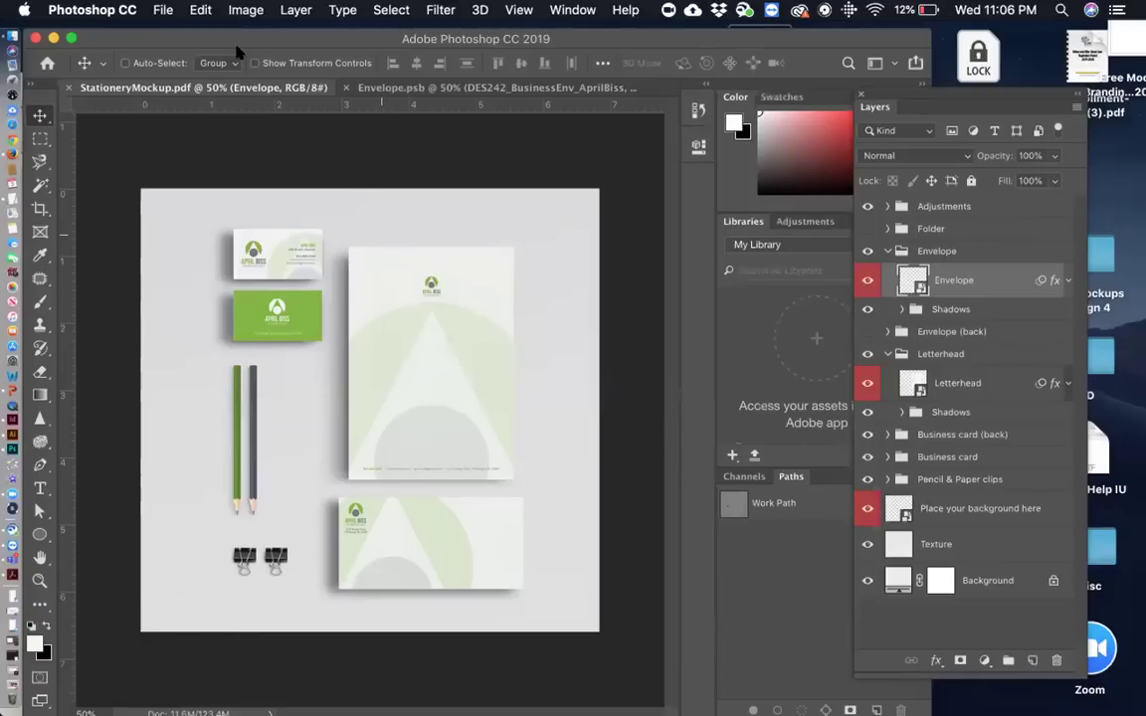
Step: Save the mockup again as a Photoshop PDF copy on the Desktop and replace the existing file
{"action": "left_click", "coordinate": [157, 10]}
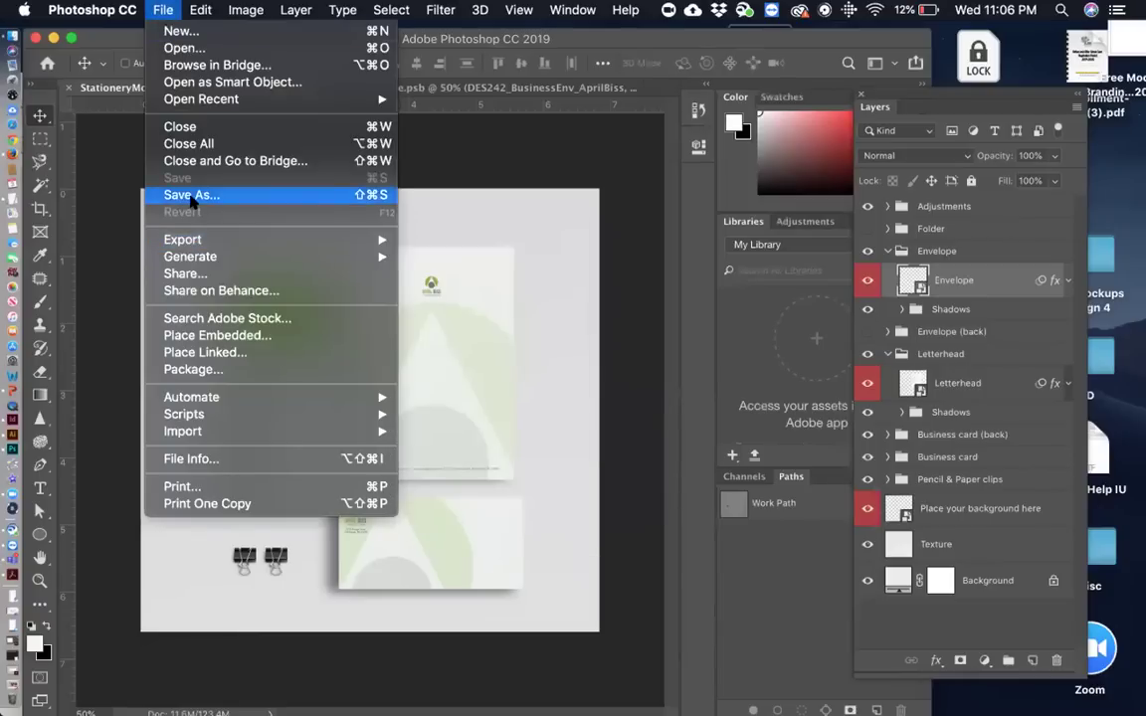
{"action": "left_click", "coordinate": [191, 196]}
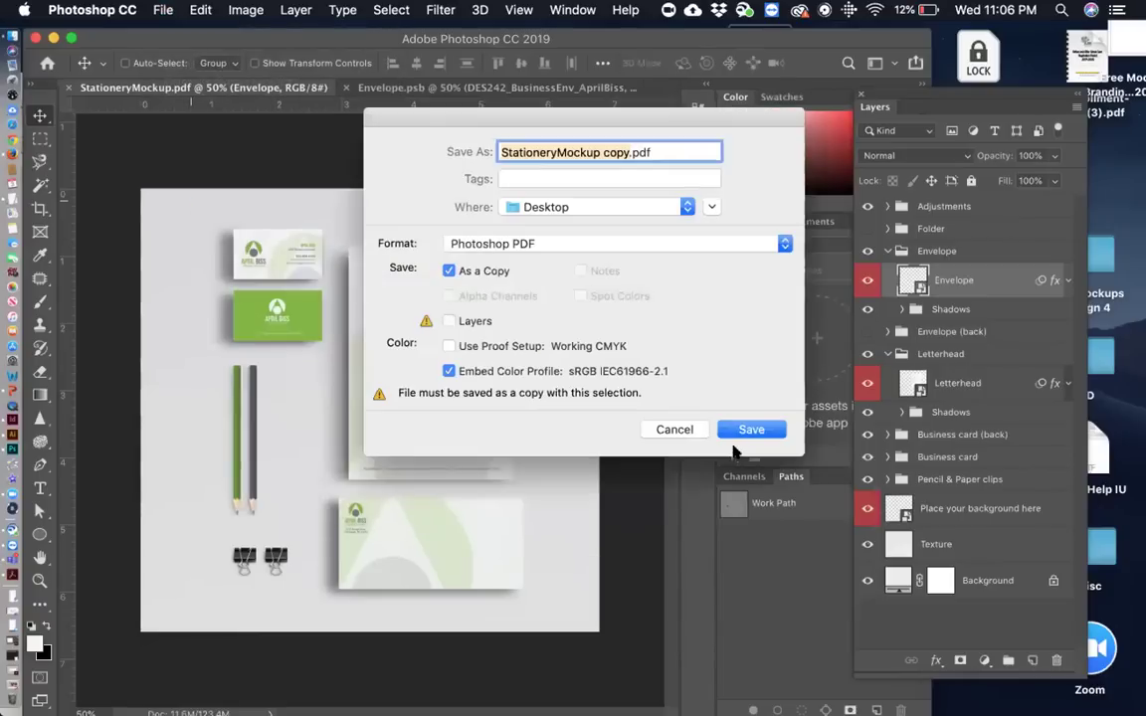
{"action": "key", "text": "Return"}
{"action": "left_click", "coordinate": [692, 237]}
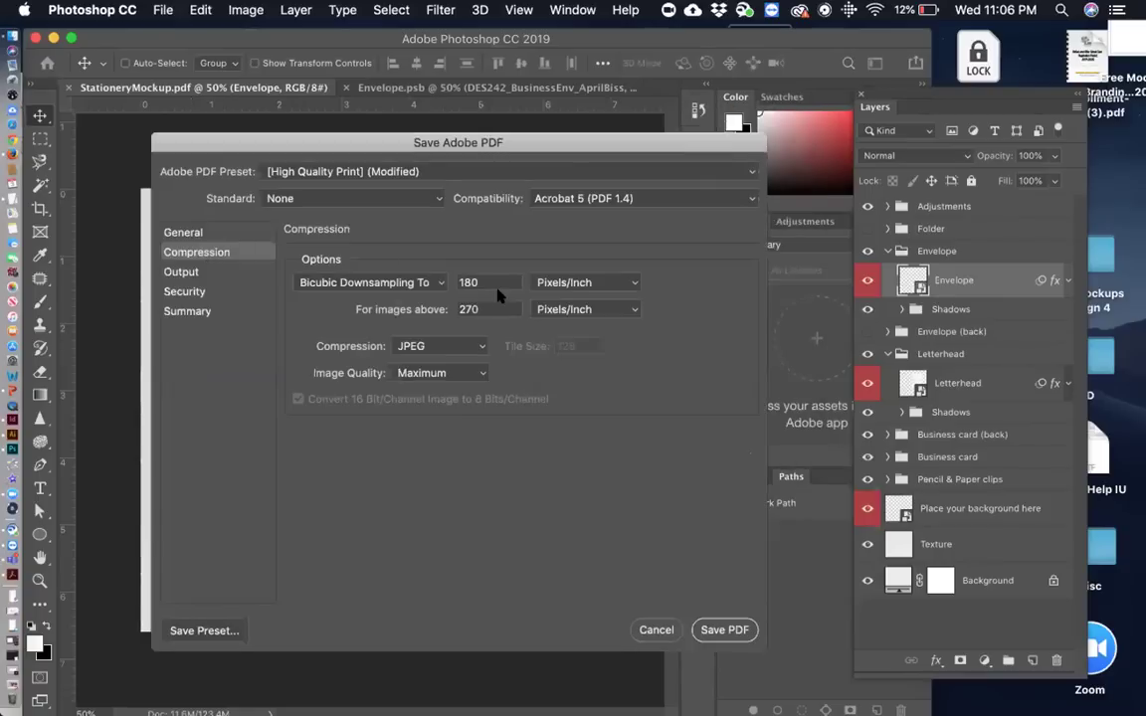
Step: Try a 380 pixels/inch image threshold and bicubic downsampling values of 300 and 180 pixels/inch
{"action": "double_click", "coordinate": [468, 282]}
{"action": "key", "text": "Tab"}
{"action": "type", "text": "380"}
{"action": "key", "text": "shift+Tab"}
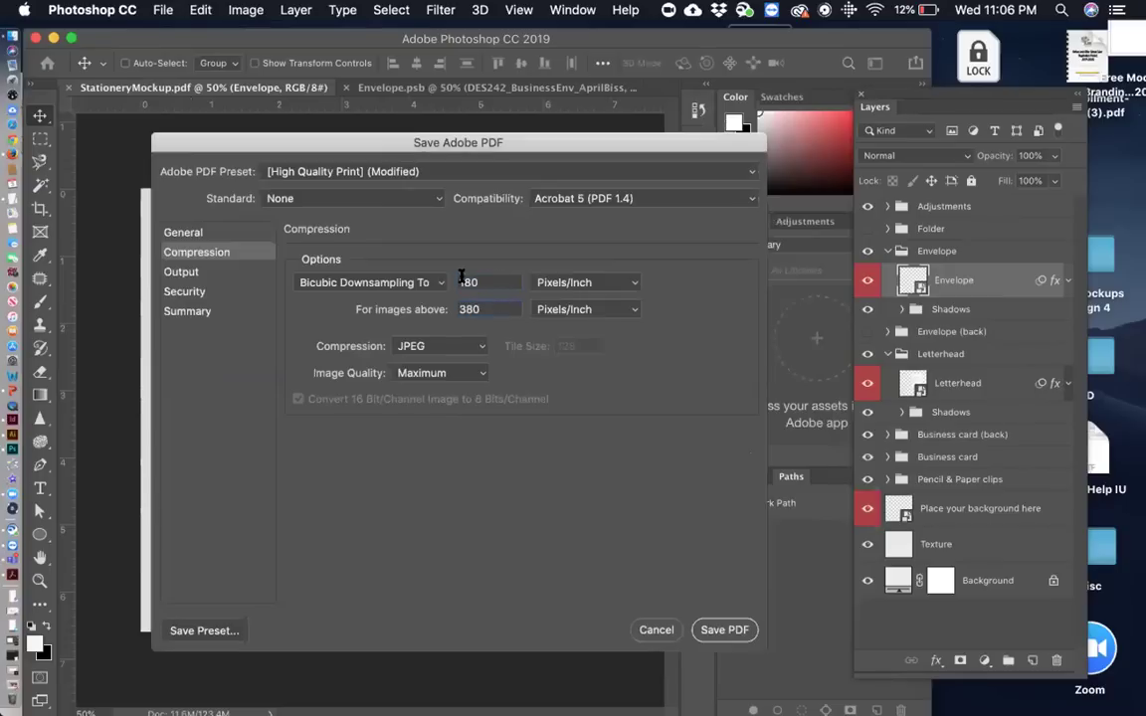
{"action": "type", "text": "300"}
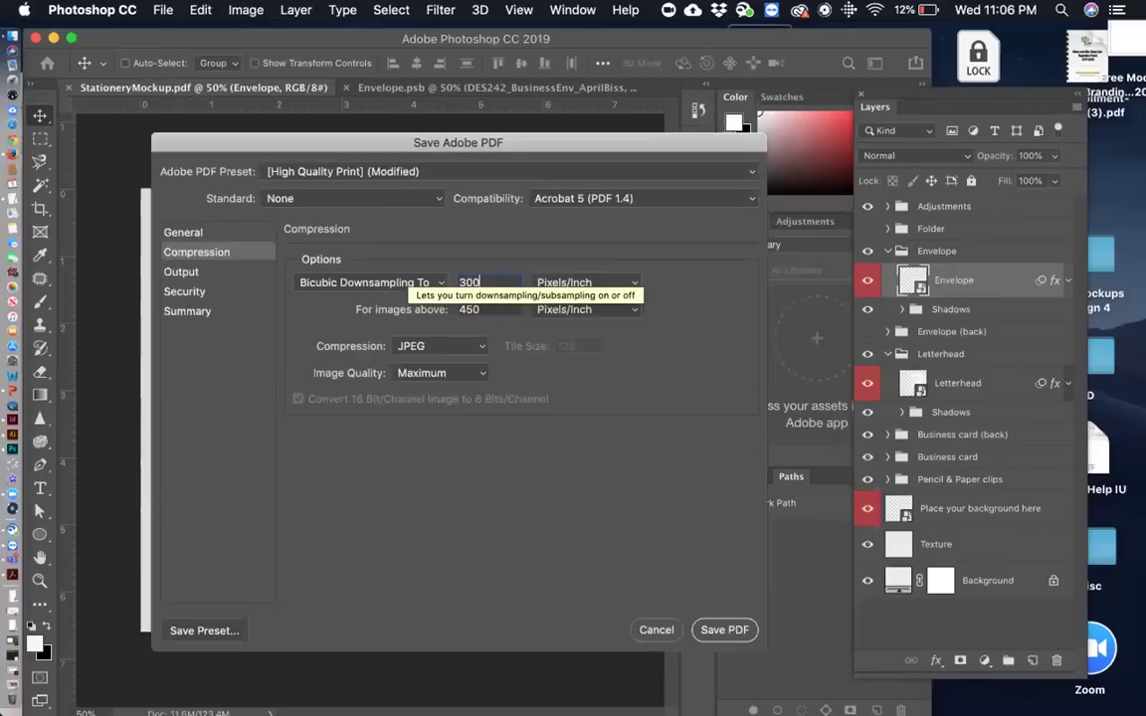
{"action": "double_click", "coordinate": [470, 283]}
{"action": "type", "text": "180"}
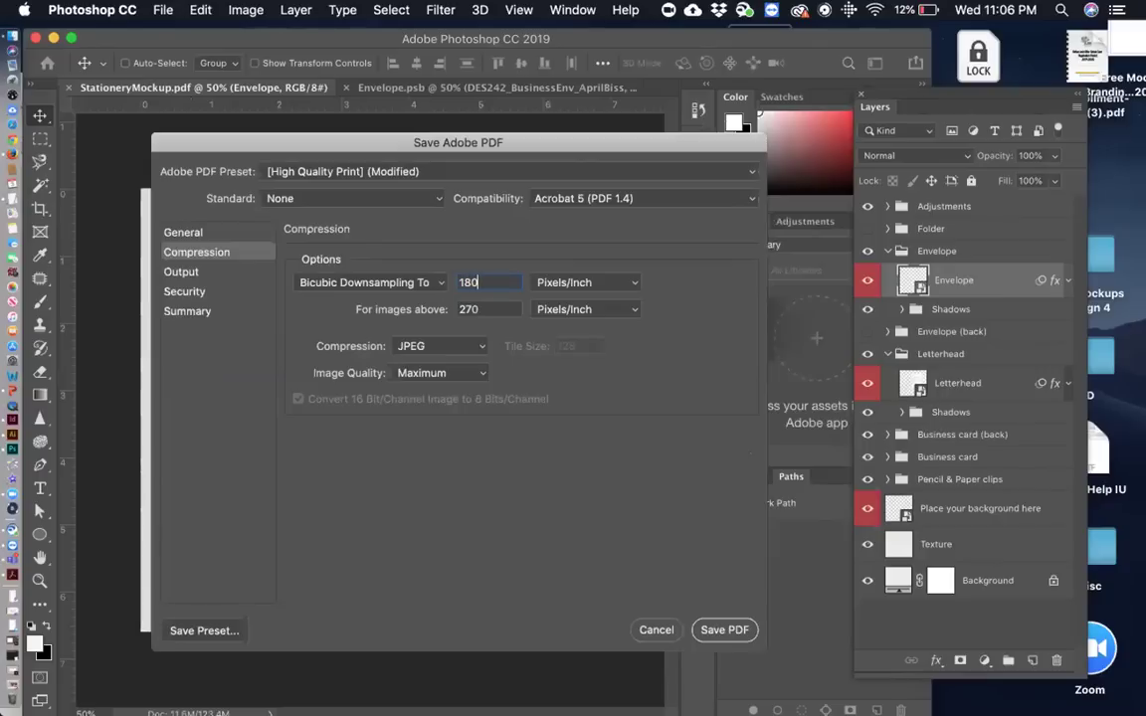
Step: Set the downsampling resolution to 300 pixels/inch and generate the PDF copy
{"action": "double_click", "coordinate": [493, 282]}
{"action": "type", "text": "300"}
{"action": "left_click", "coordinate": [699, 630]}
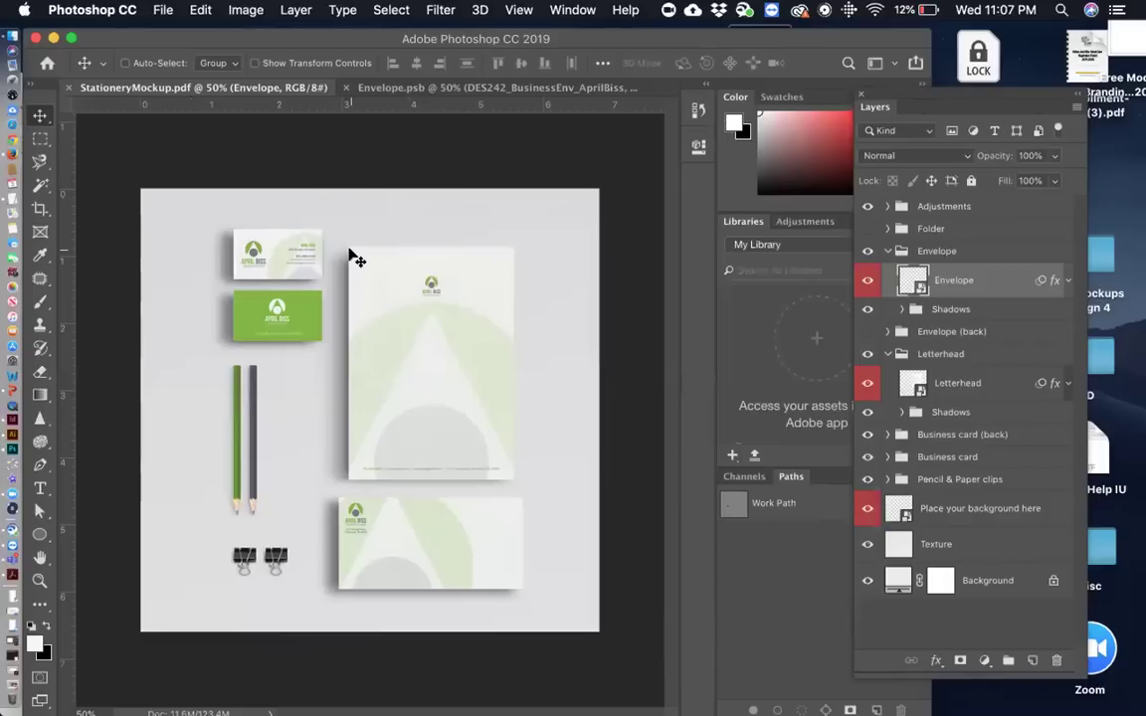
Step: Switch to Firefox and review the submission instructions and the note on the Week 4 Assessment page
{"action": "left_click", "coordinate": [16, 144]}
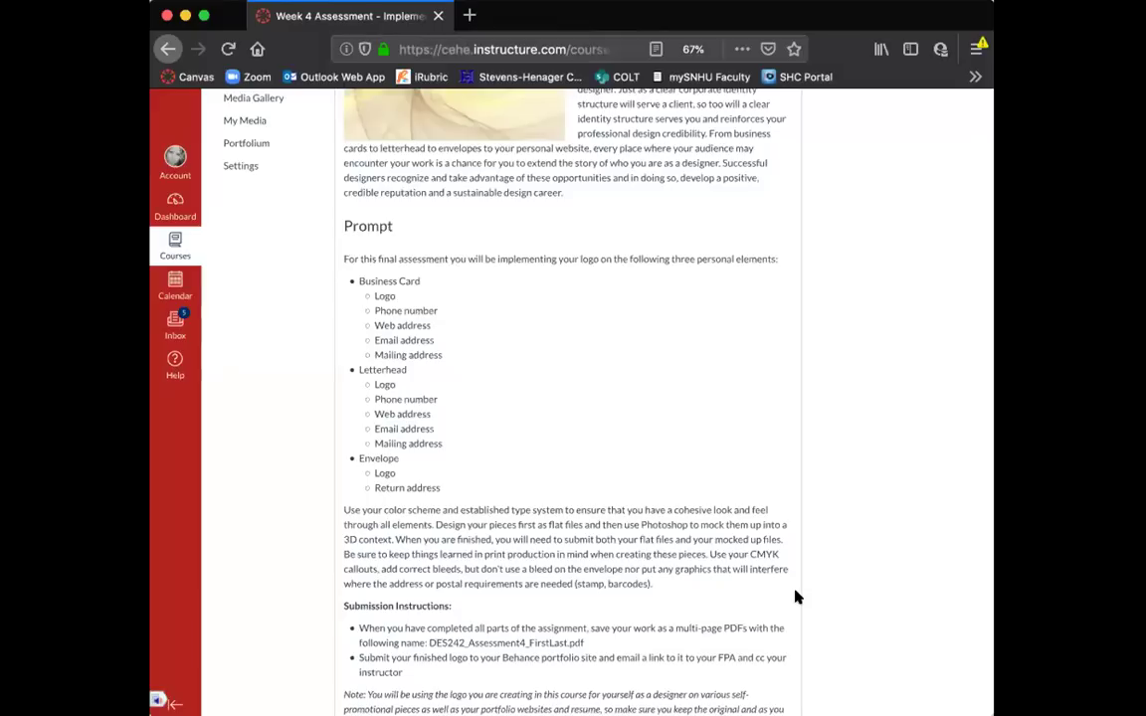
{"action": "scroll", "coordinate": [793, 596], "scroll_direction": "down", "scroll_amount": 5}
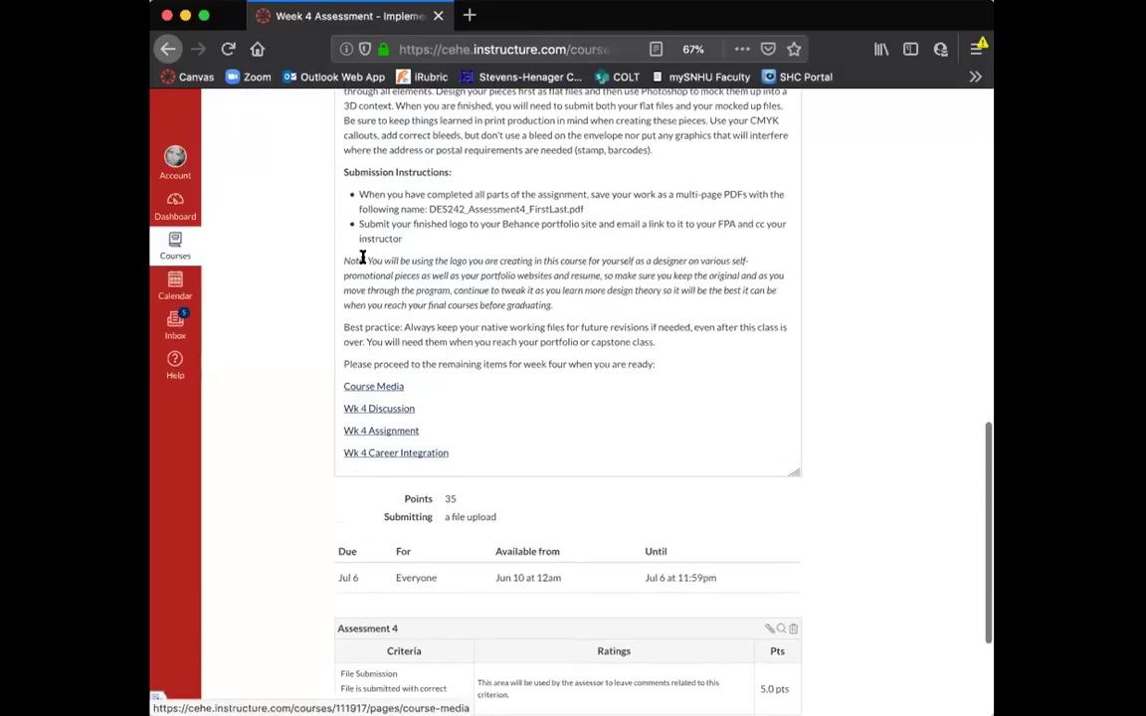
{"action": "scroll", "coordinate": [362, 257], "scroll_direction": "up", "scroll_amount": 1}
{"action": "left_click_drag", "start_coordinate": [357, 271], "coordinate": [406, 292]}
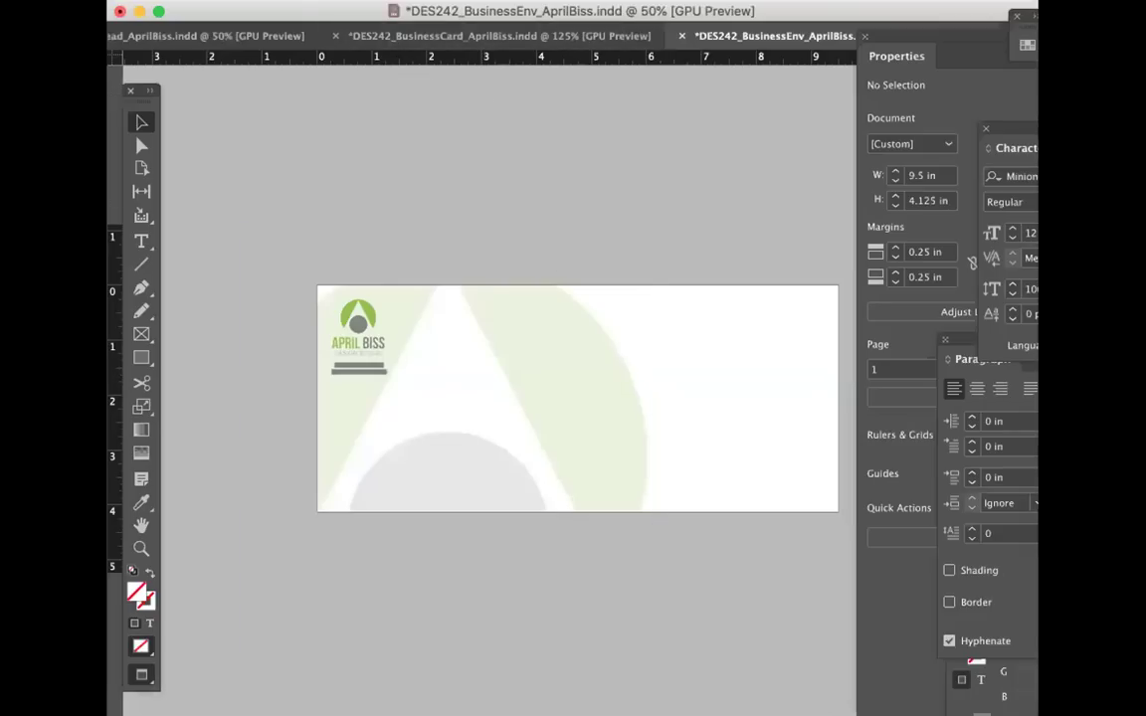
Step: In InDesign, export the business envelope to the Desktop as a JPEG of all spreads at Maximum quality, 72 ppi, RGB
{"action": "left_click", "coordinate": [159, 0]}
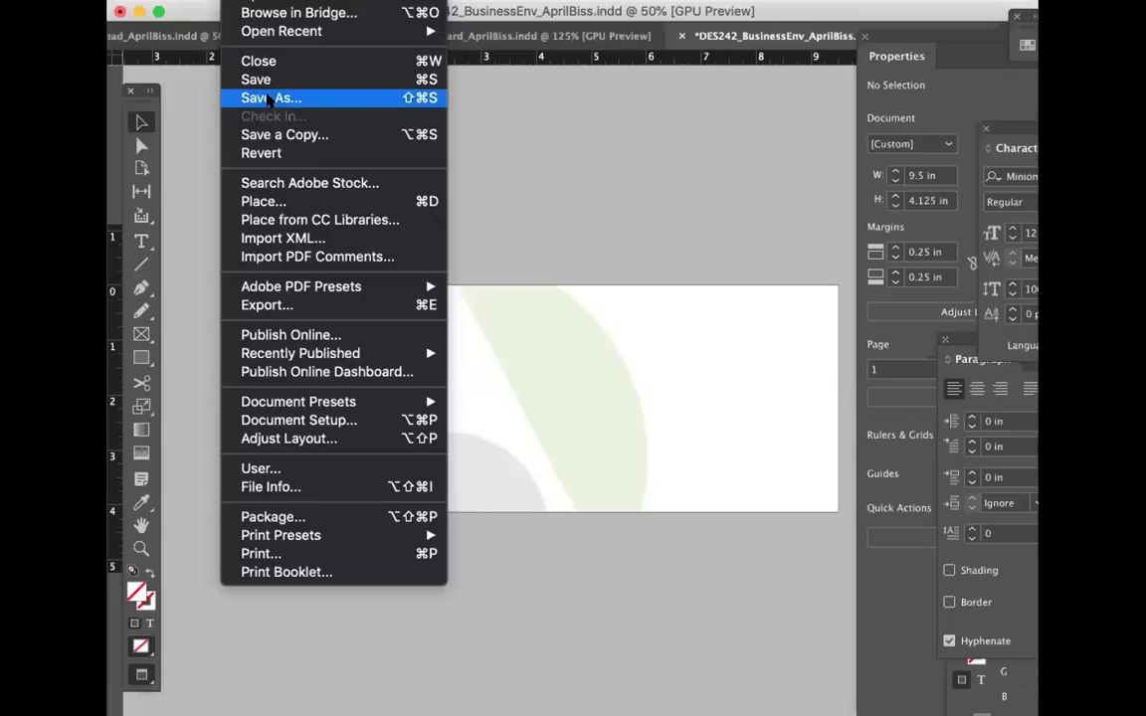
{"action": "left_click", "coordinate": [608, 272]}
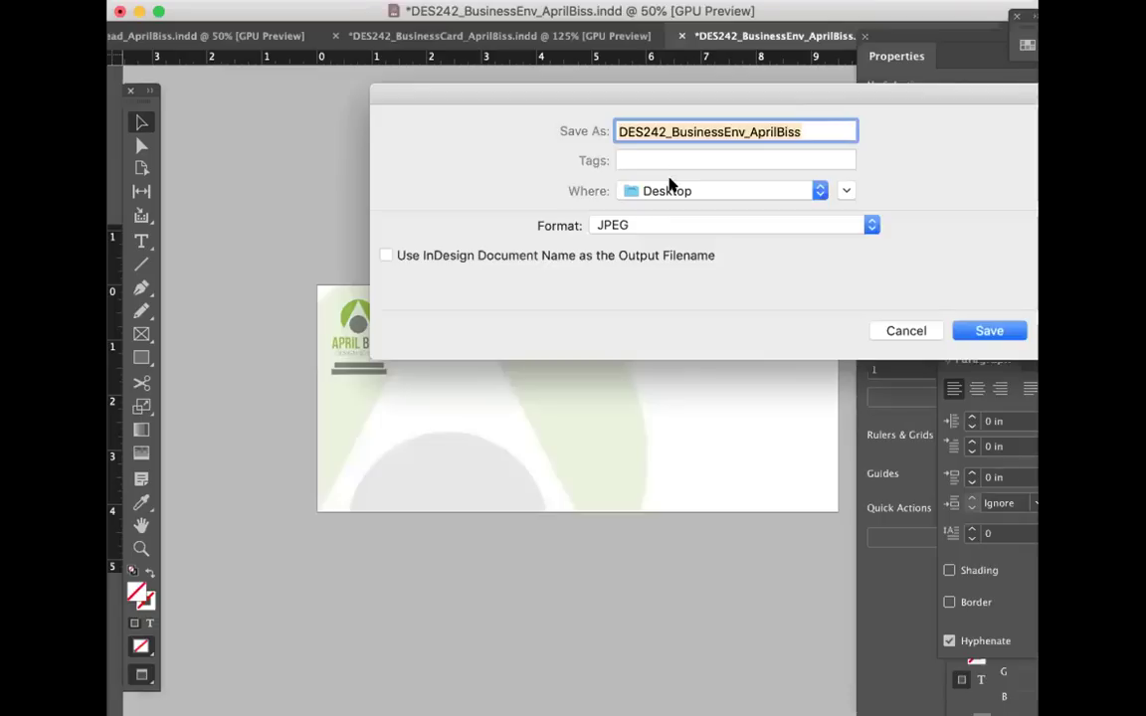
{"action": "left_click", "coordinate": [979, 334]}
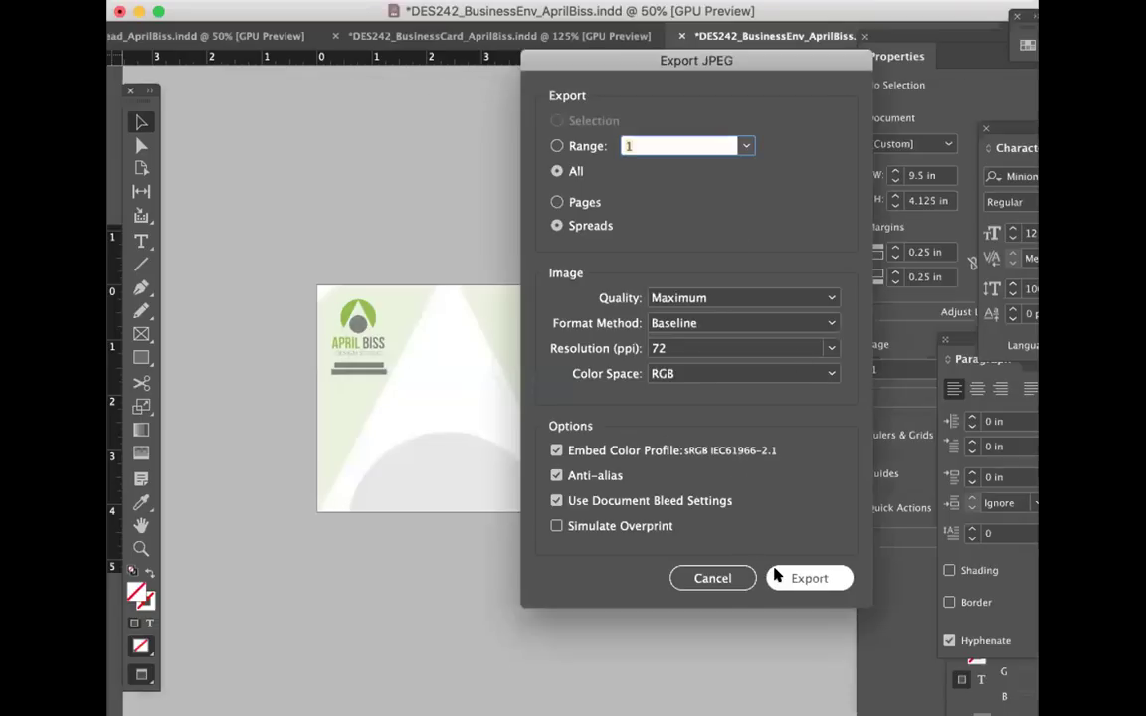
{"action": "left_click", "coordinate": [806, 575]}
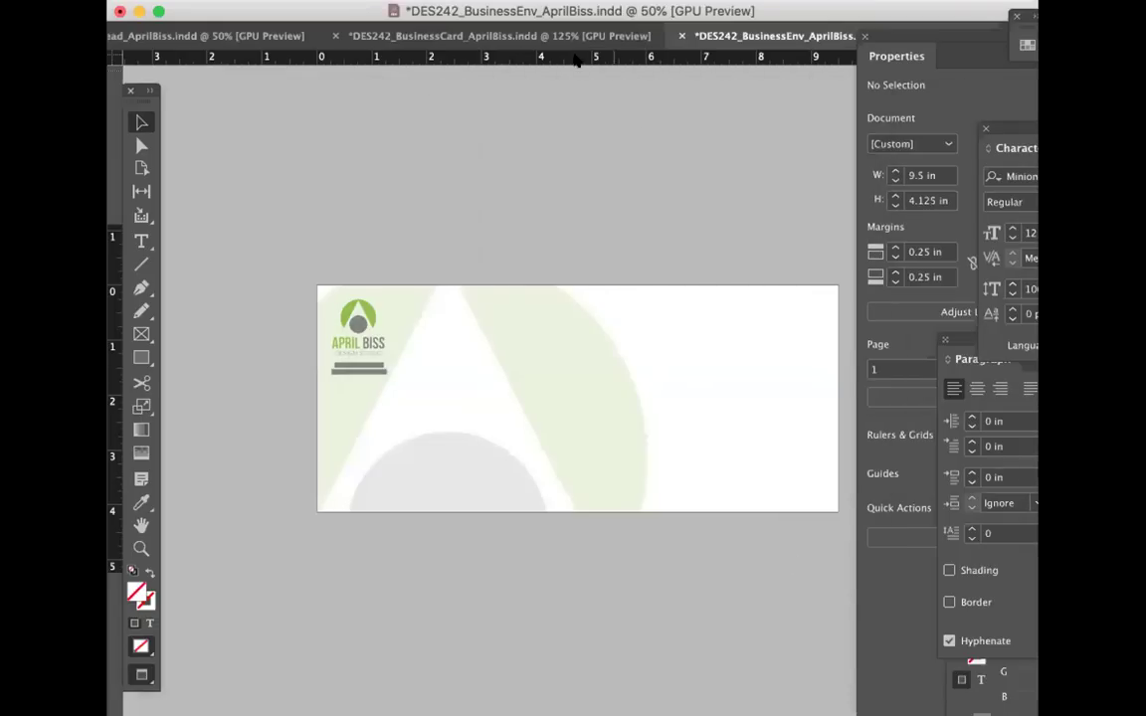
Step: Export all spreads of the business card document as JPEG at Maximum quality and 72 ppi in RGB
{"action": "left_click", "coordinate": [498, 36]}
{"action": "left_click", "coordinate": [247, 2]}
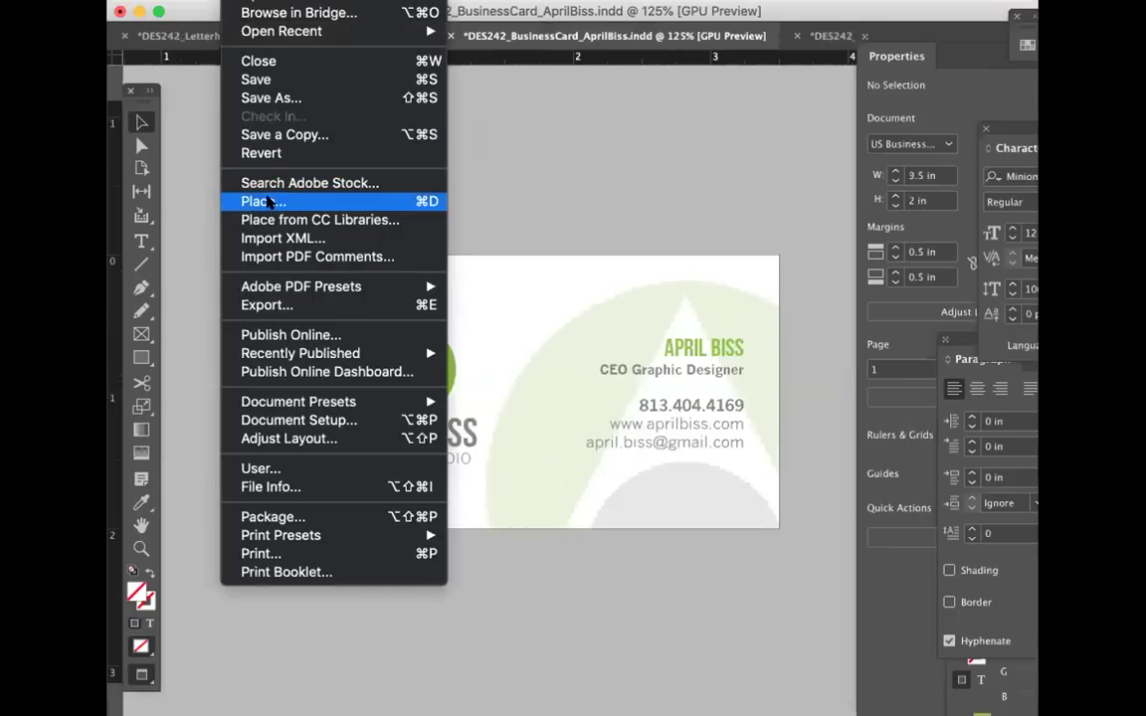
{"action": "left_click", "coordinate": [267, 305]}
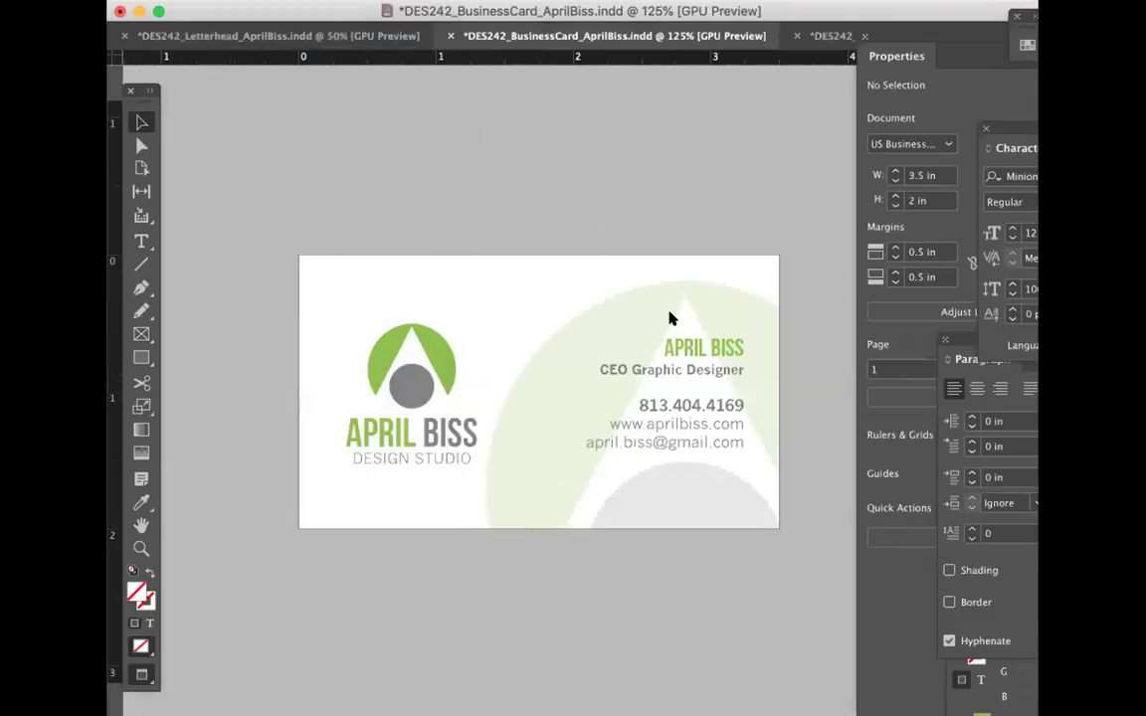
{"action": "left_click", "coordinate": [985, 331]}
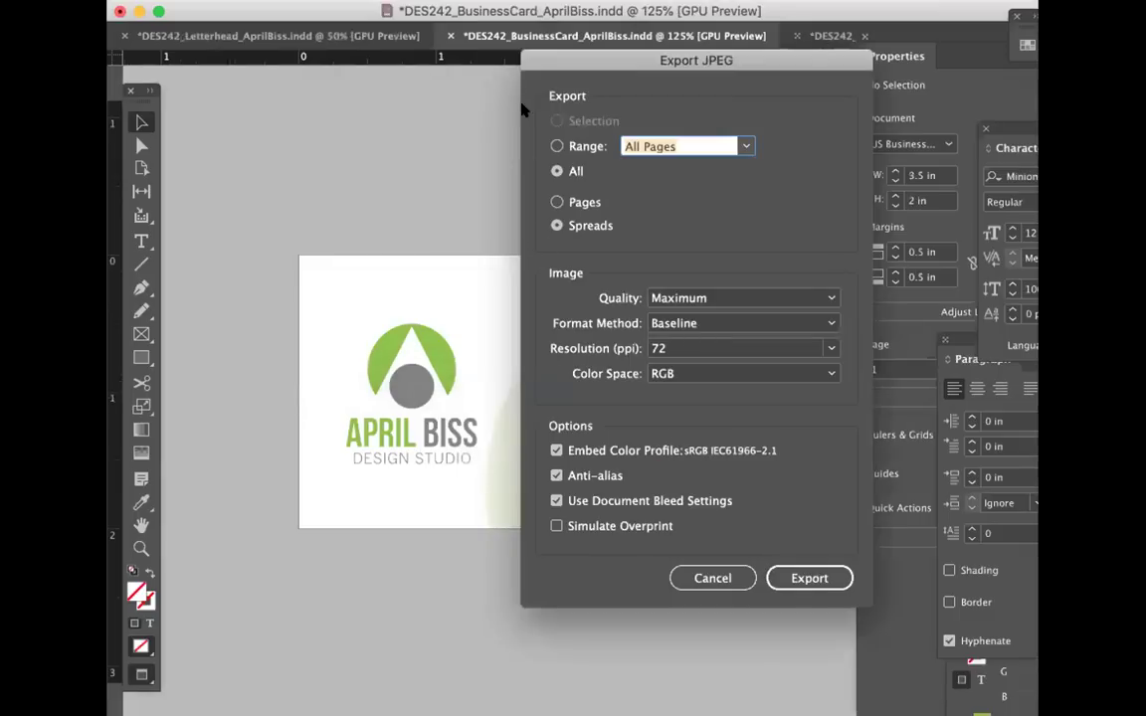
{"action": "left_click", "coordinate": [824, 578]}
Step: Export the letterhead document to the Desktop as JPEG with all spreads, Maximum quality, 72 ppi and RGB
{"action": "left_click", "coordinate": [336, 38]}
{"action": "left_click", "coordinate": [294, 5]}
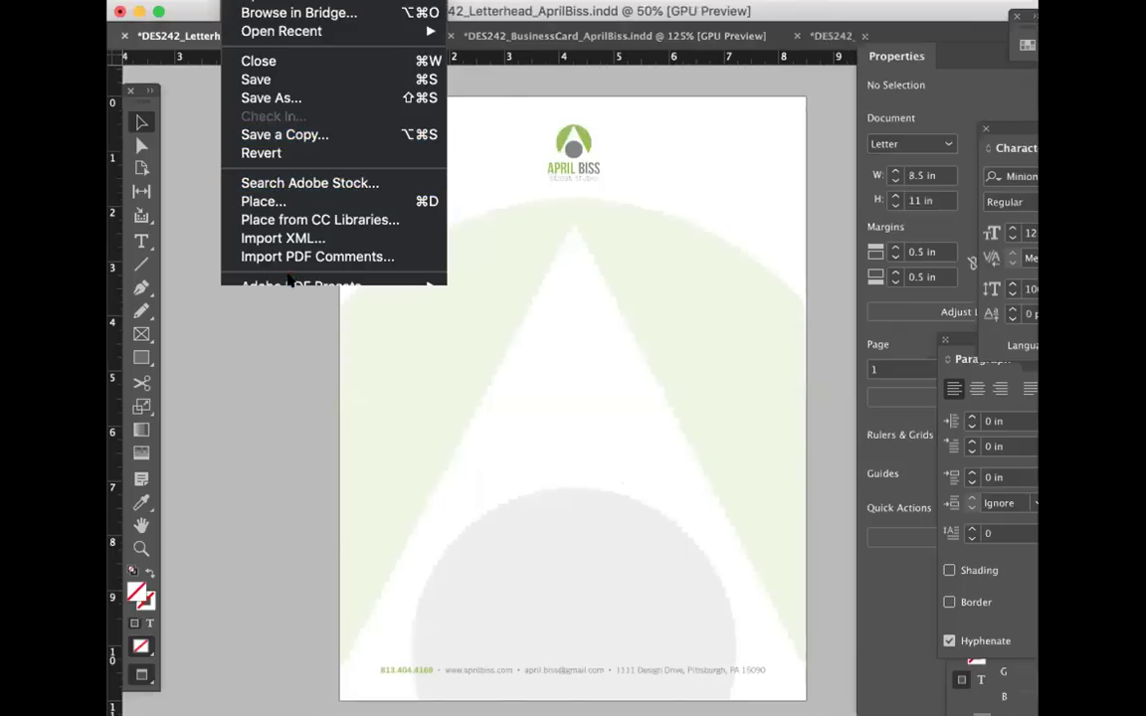
{"action": "mouse_move", "coordinate": [286, 289]}
{"action": "key", "text": "super+e"}
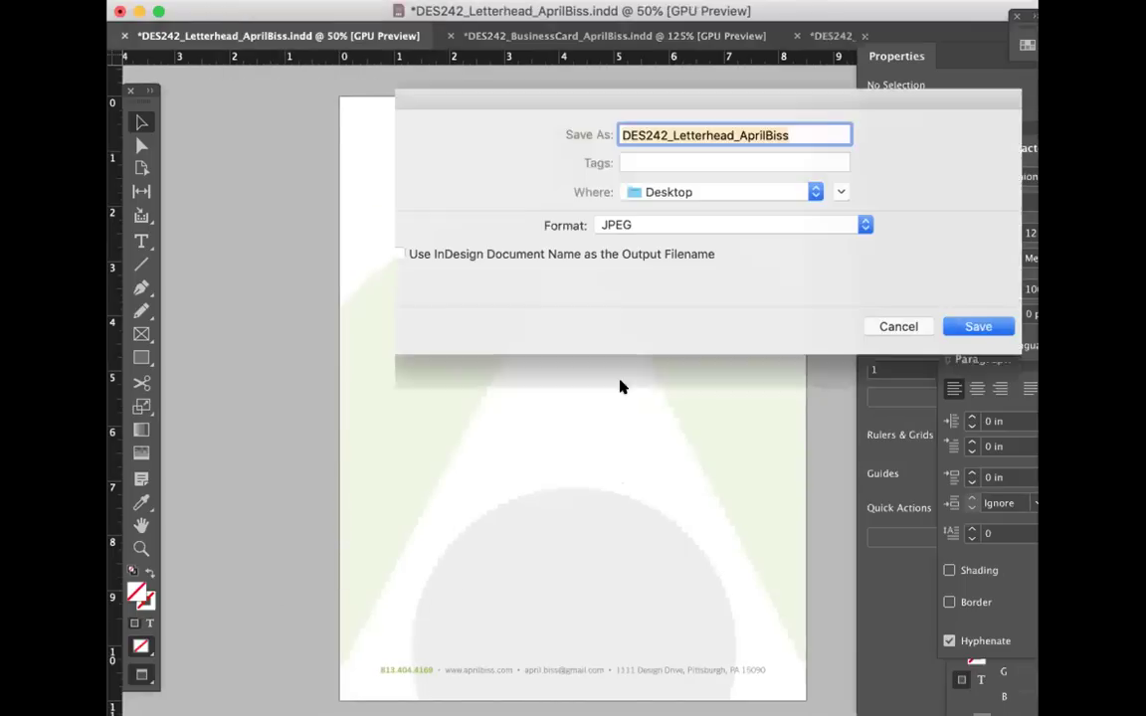
{"action": "left_click", "coordinate": [963, 331]}
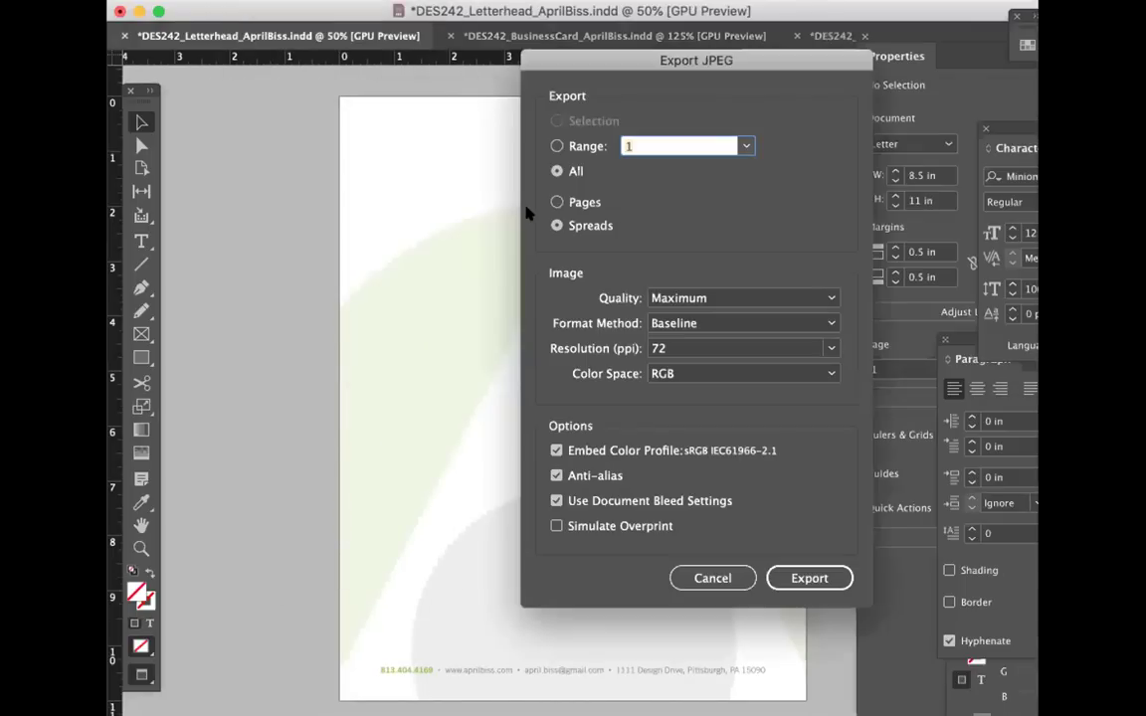
{"action": "left_click", "coordinate": [806, 578]}
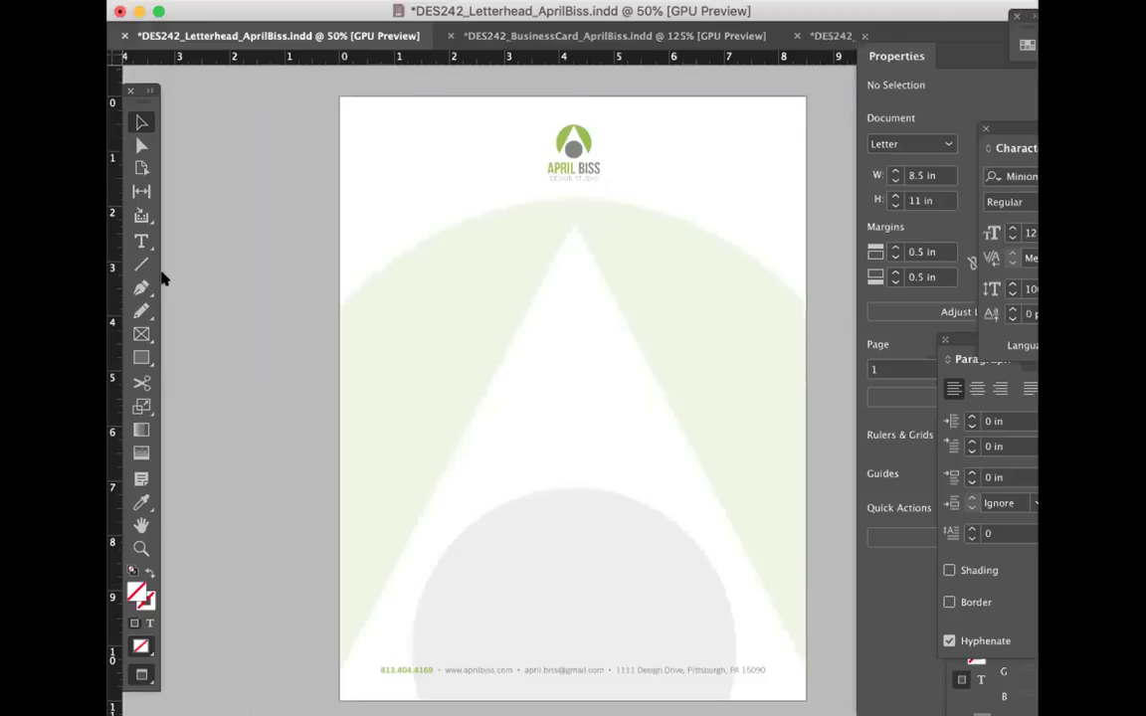
Step: Switch to Photoshop and export the stationery mockup to the Desktop as StationeryMockup.jpg in JPG format at 100% quality
{"action": "key", "text": "Tab"}
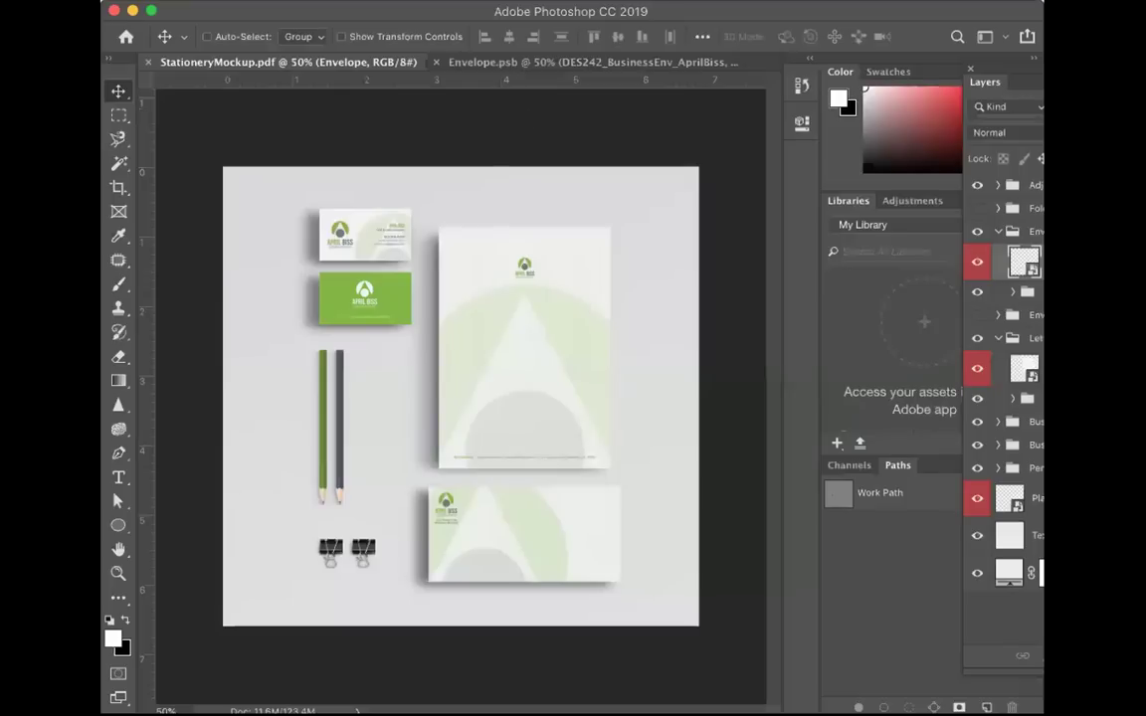
{"action": "left_click", "coordinate": [226, 5]}
{"action": "mouse_move", "coordinate": [286, 215]}
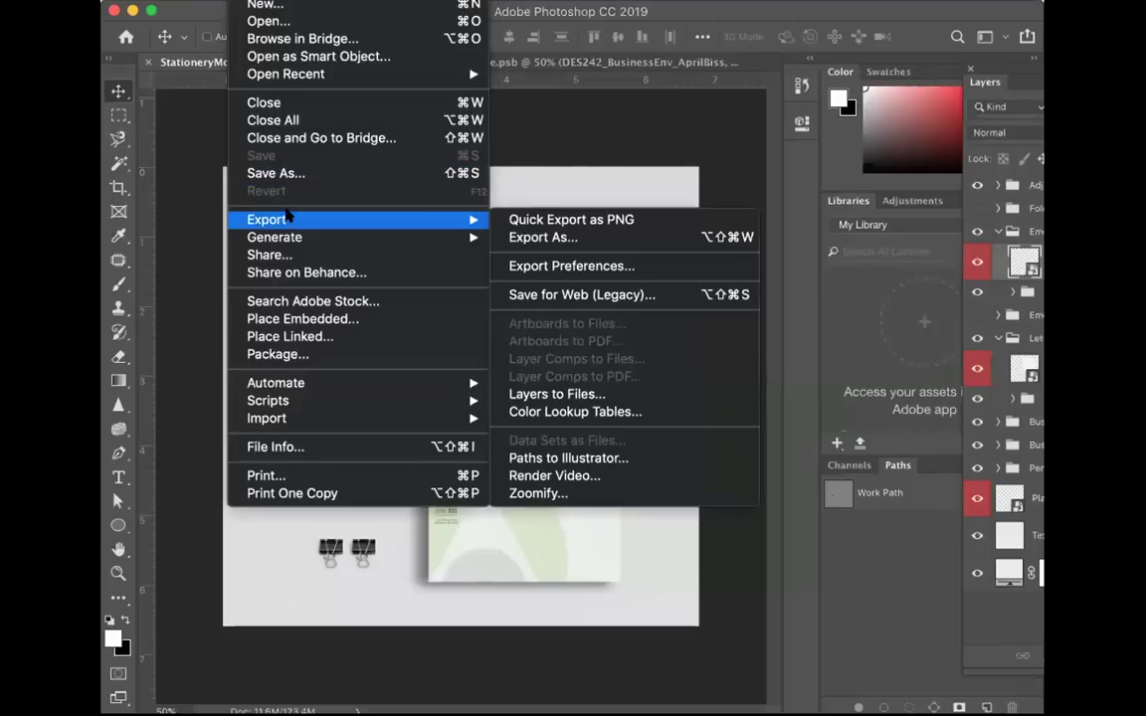
{"action": "left_click", "coordinate": [544, 238]}
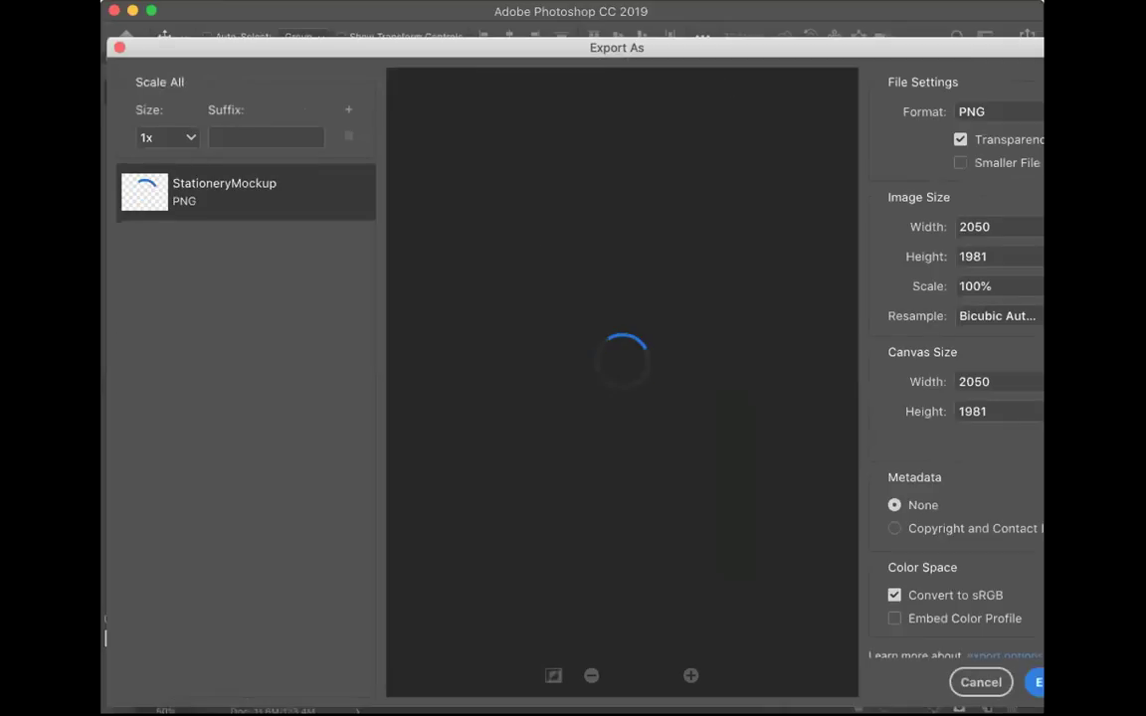
{"action": "left_click", "coordinate": [994, 111]}
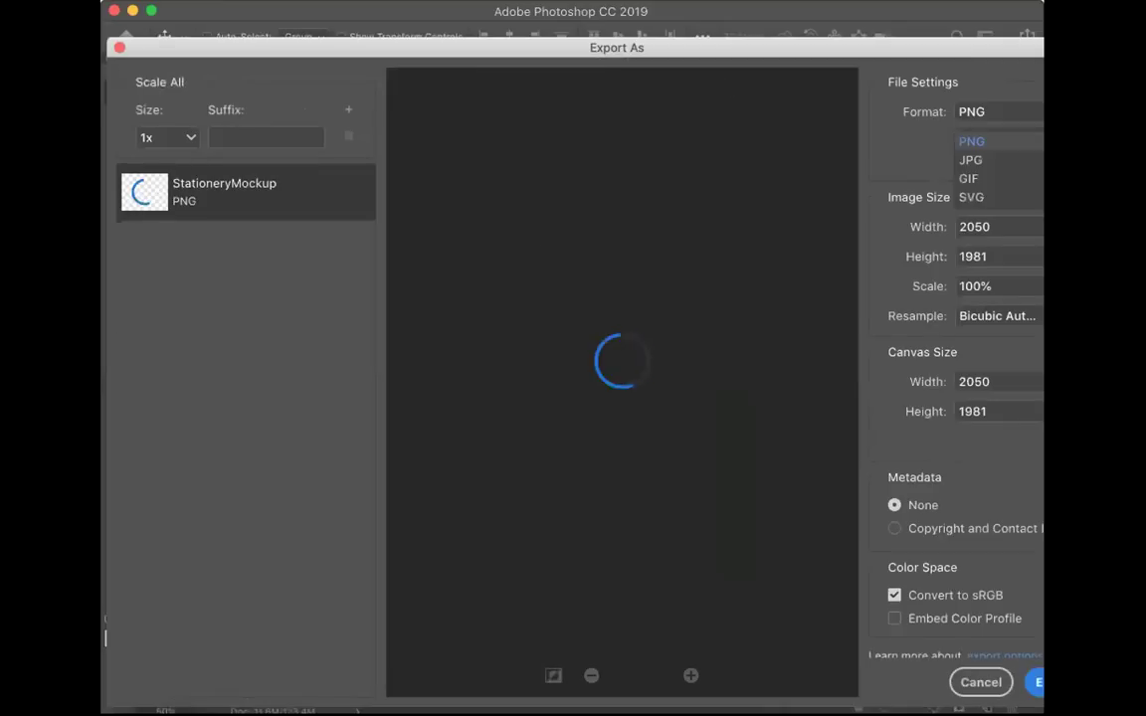
{"action": "left_click", "coordinate": [970, 160]}
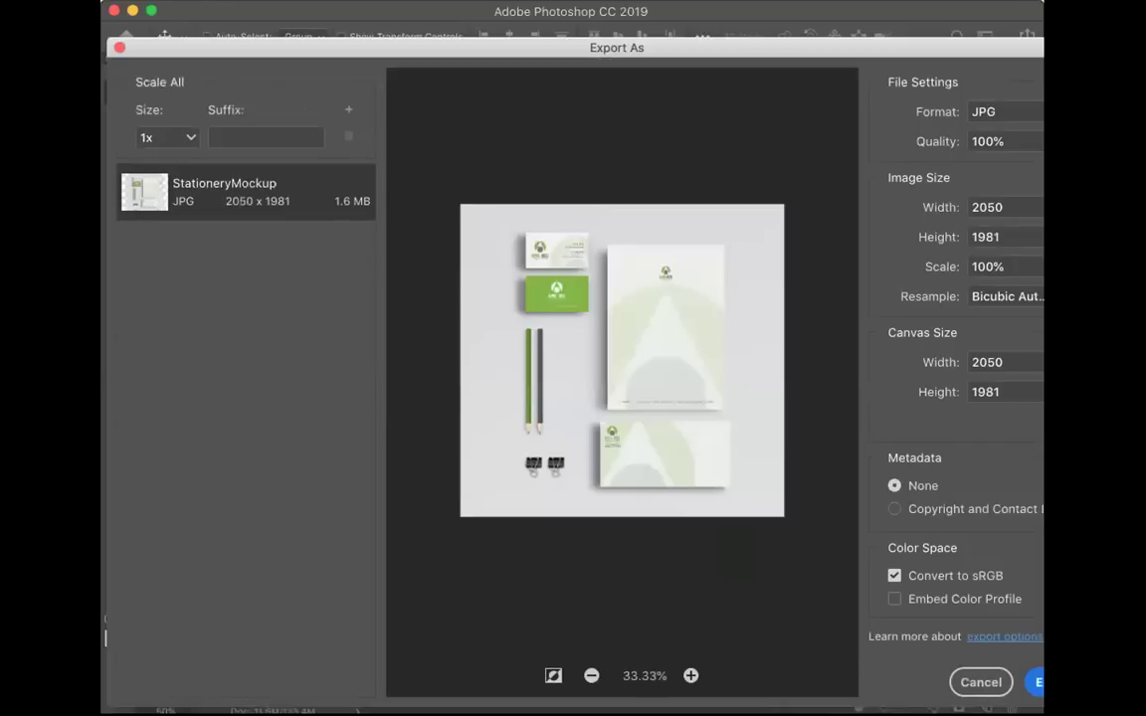
{"action": "left_click", "coordinate": [1039, 682]}
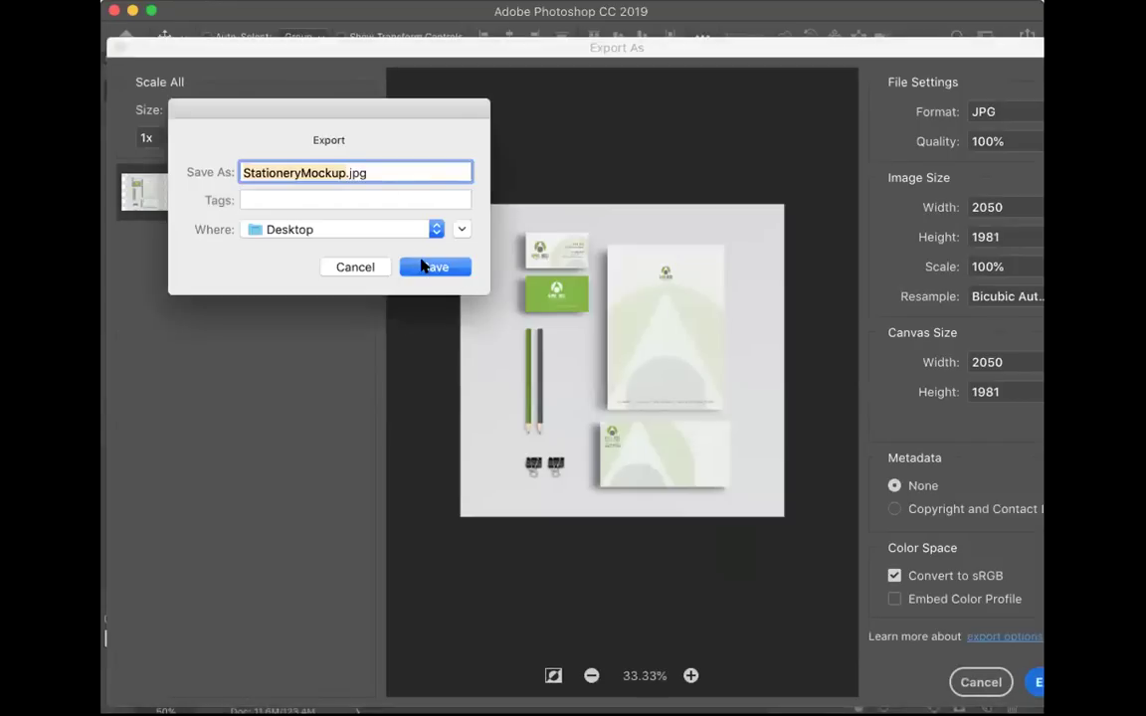
{"action": "left_click", "coordinate": [424, 267]}
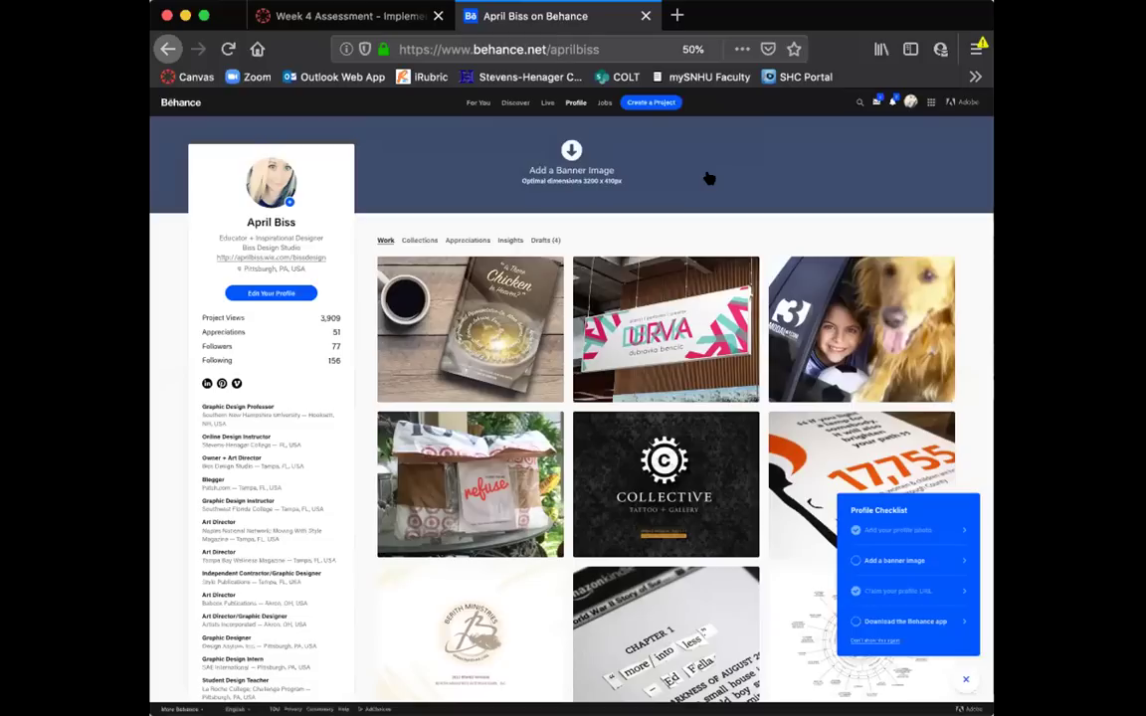
Step: On the Behance profile in Firefox, create a new project and upload the front-side business card JPEG from the Desktop
{"action": "left_click", "coordinate": [645, 103]}
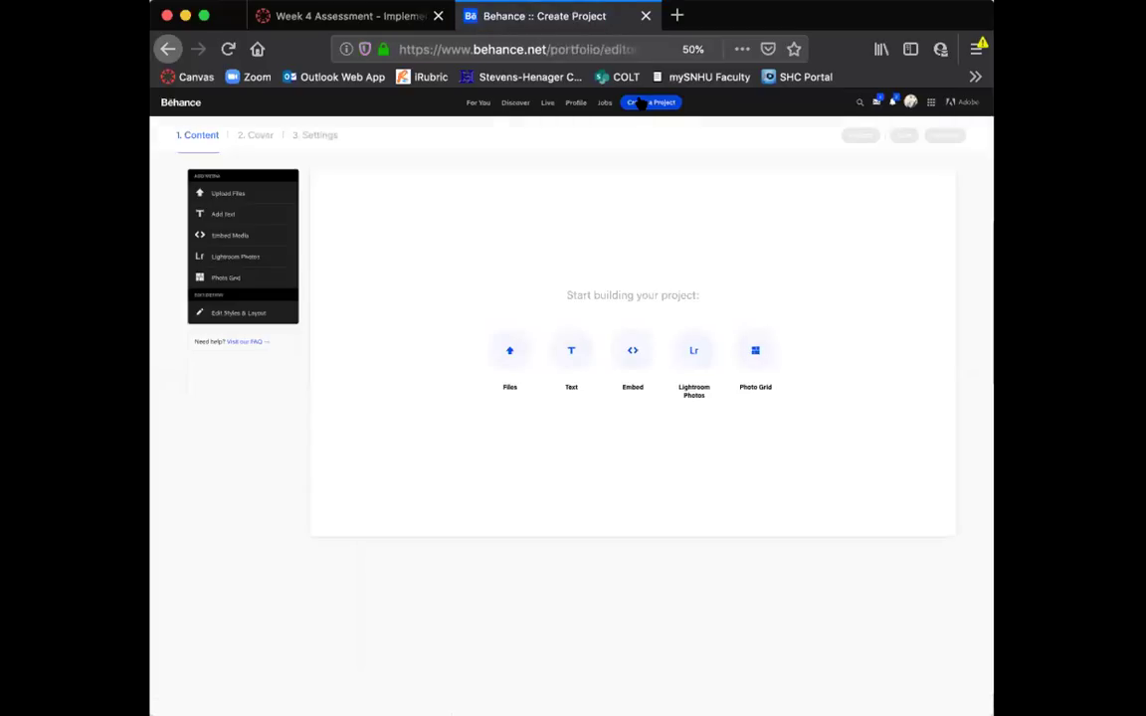
{"action": "key", "text": "super+plus"}
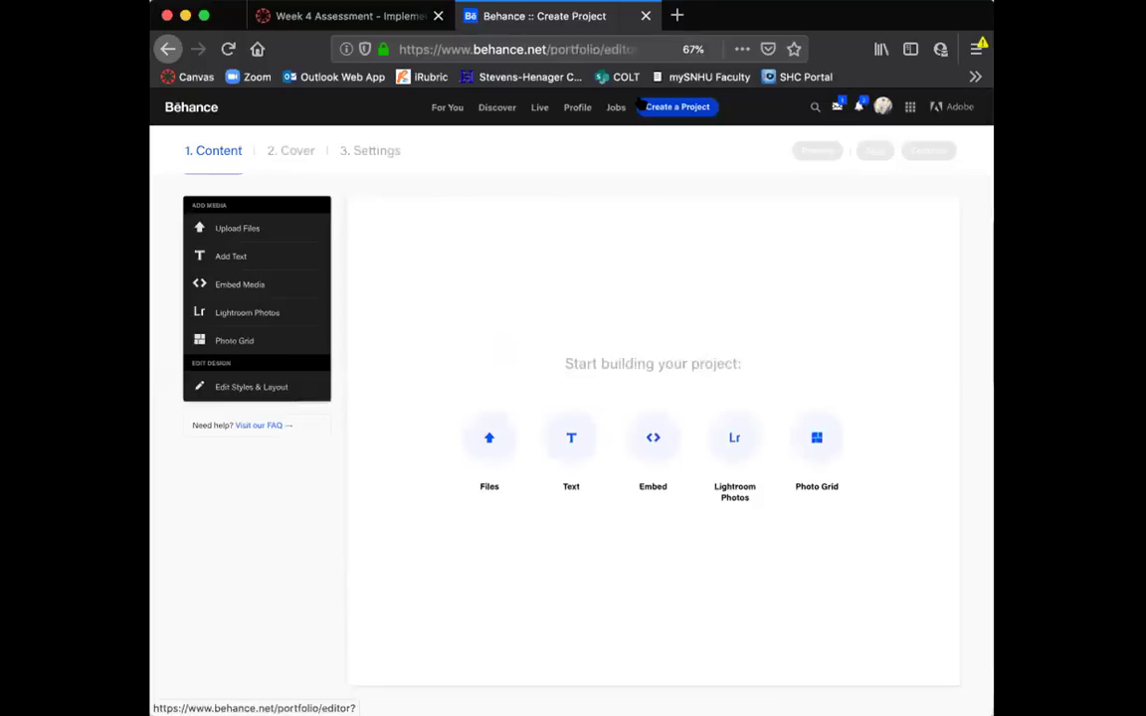
{"action": "left_click", "coordinate": [297, 227]}
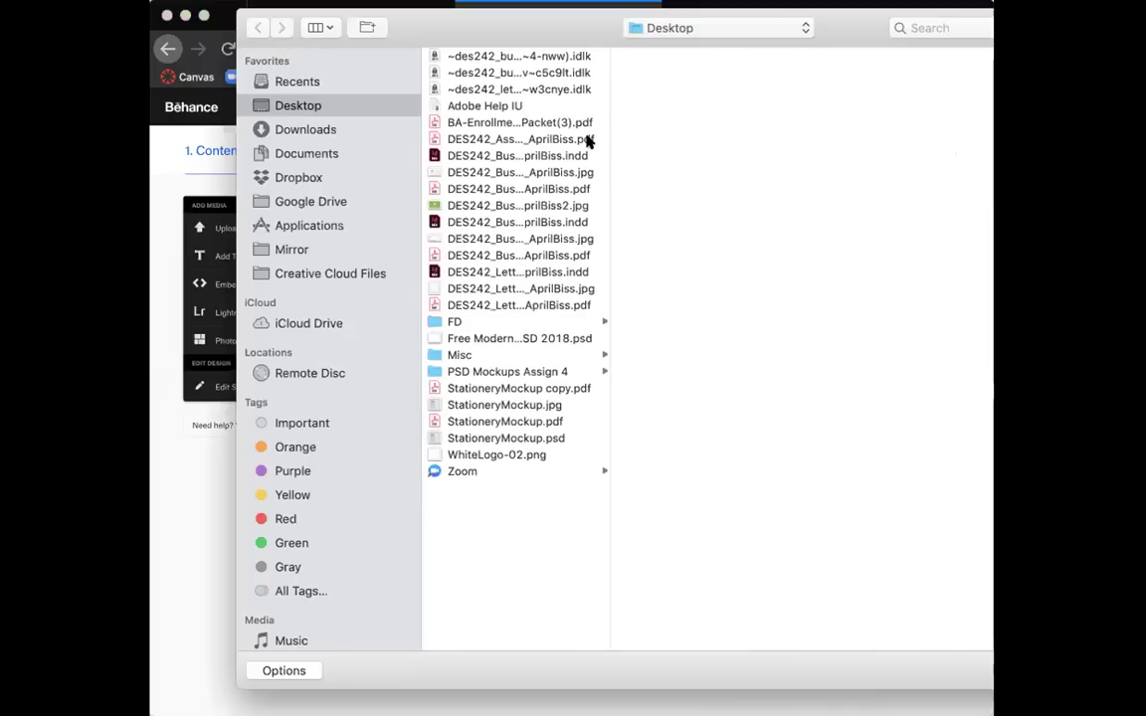
{"action": "left_click", "coordinate": [587, 174]}
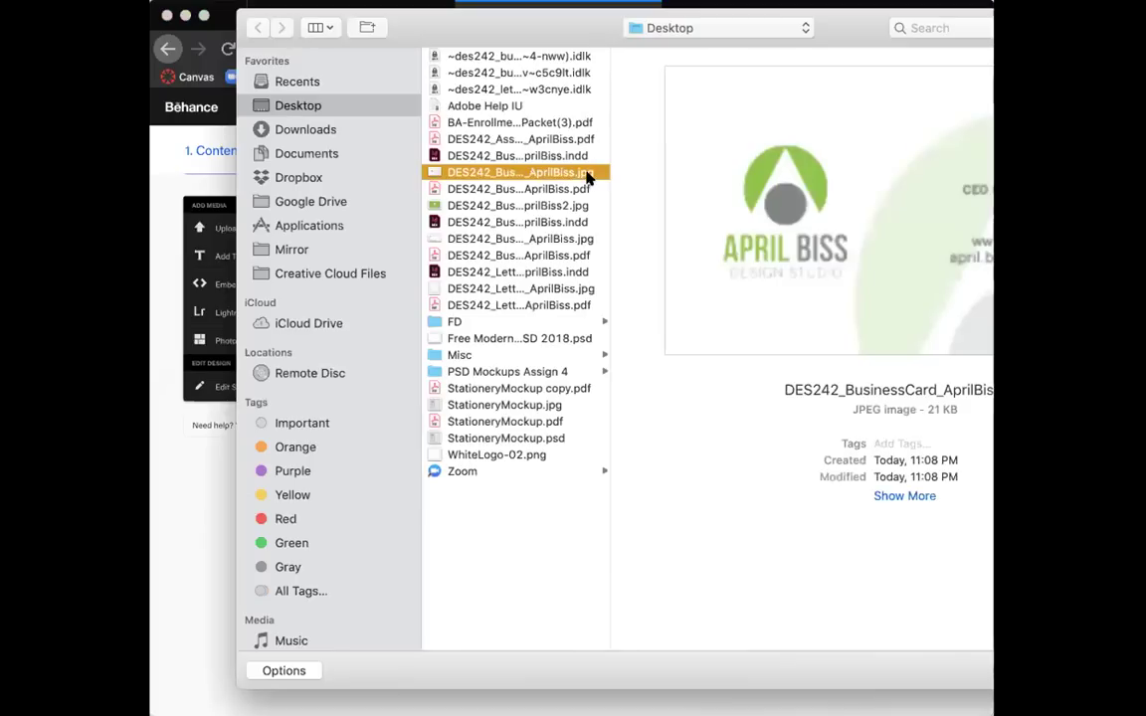
{"action": "left_click", "coordinate": [584, 208]}
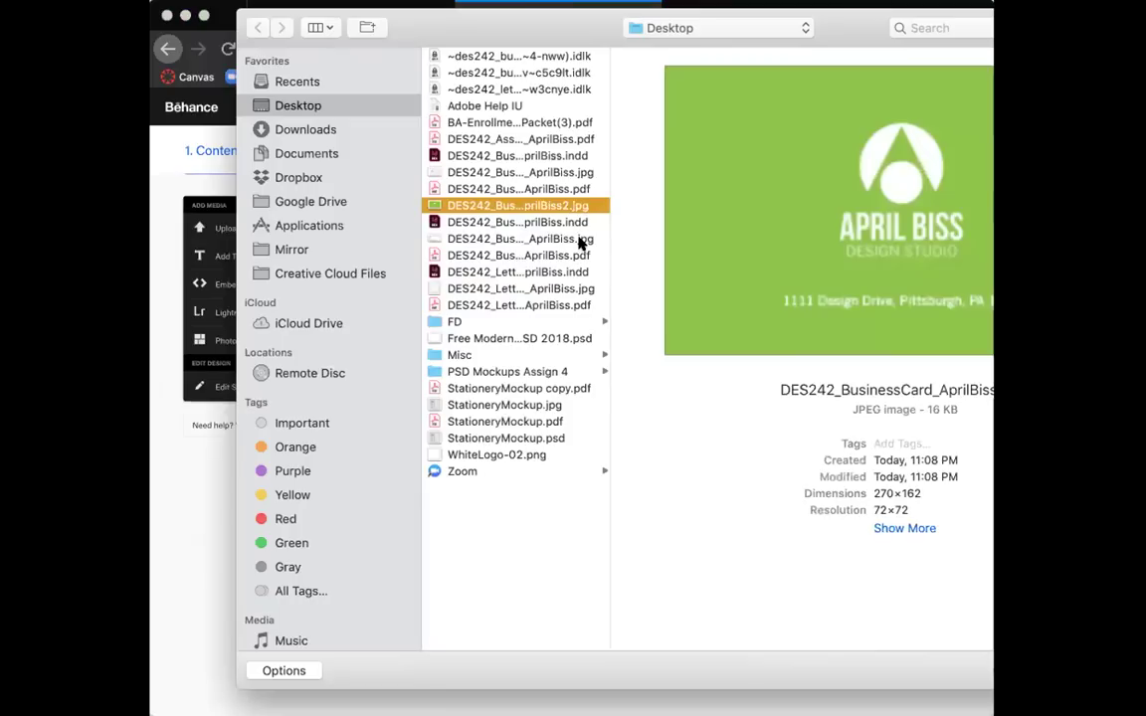
{"action": "left_click", "coordinate": [581, 240]}
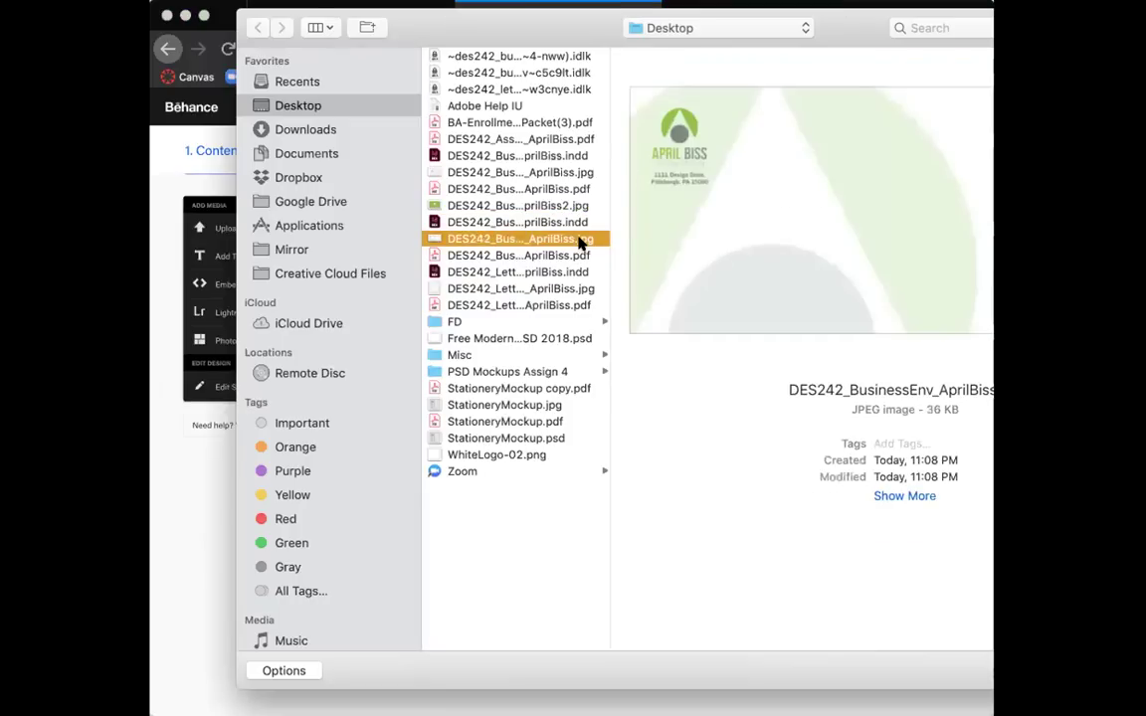
{"action": "left_click", "coordinate": [575, 288]}
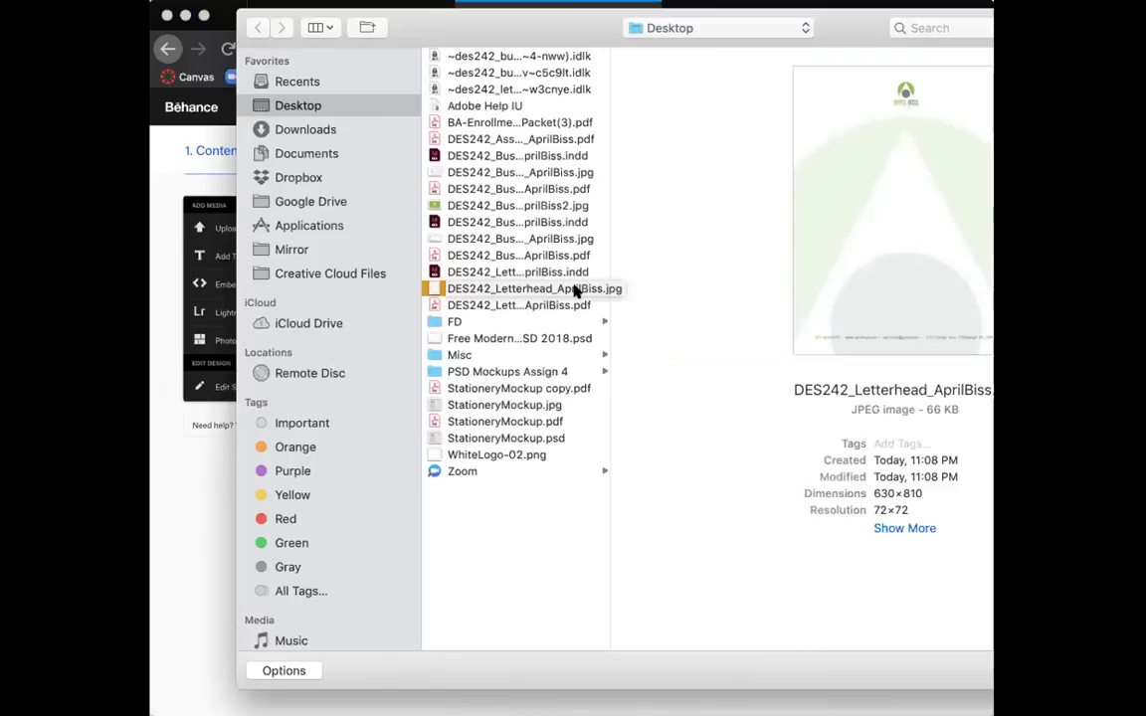
{"action": "left_click", "coordinate": [577, 173]}
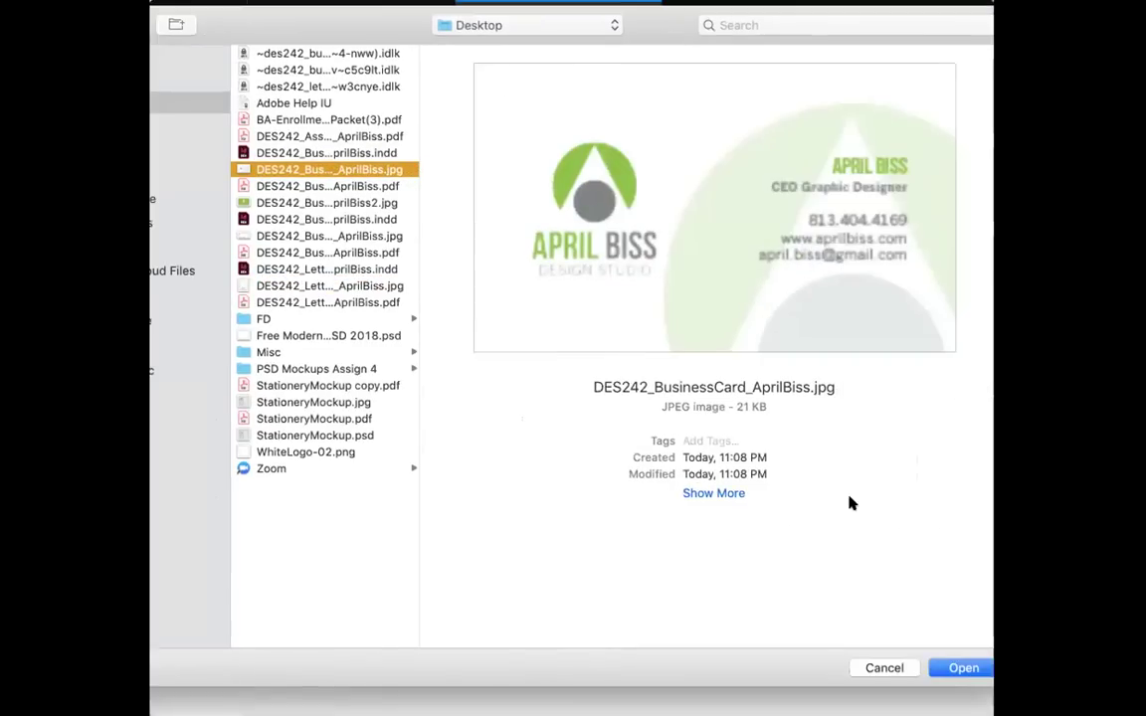
{"action": "left_click", "coordinate": [961, 668]}
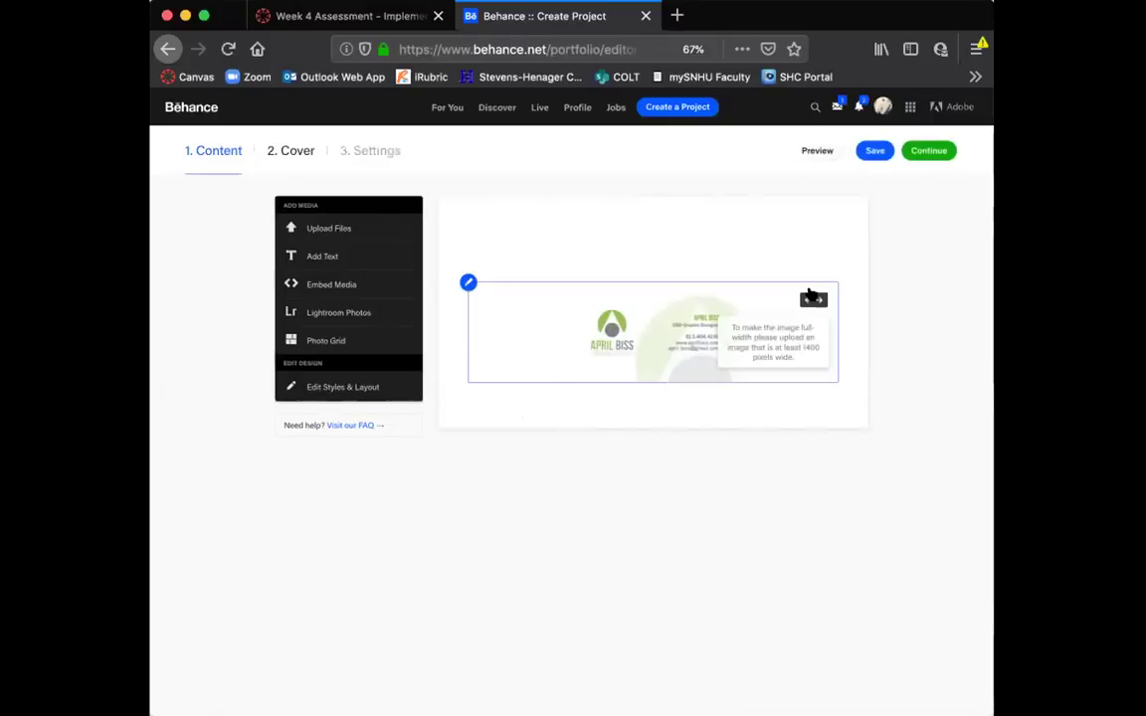
Step: Upload the business card back, envelope and letterhead JPEGs together with StationeryMockup.jpg to the project
{"action": "left_click", "coordinate": [301, 229]}
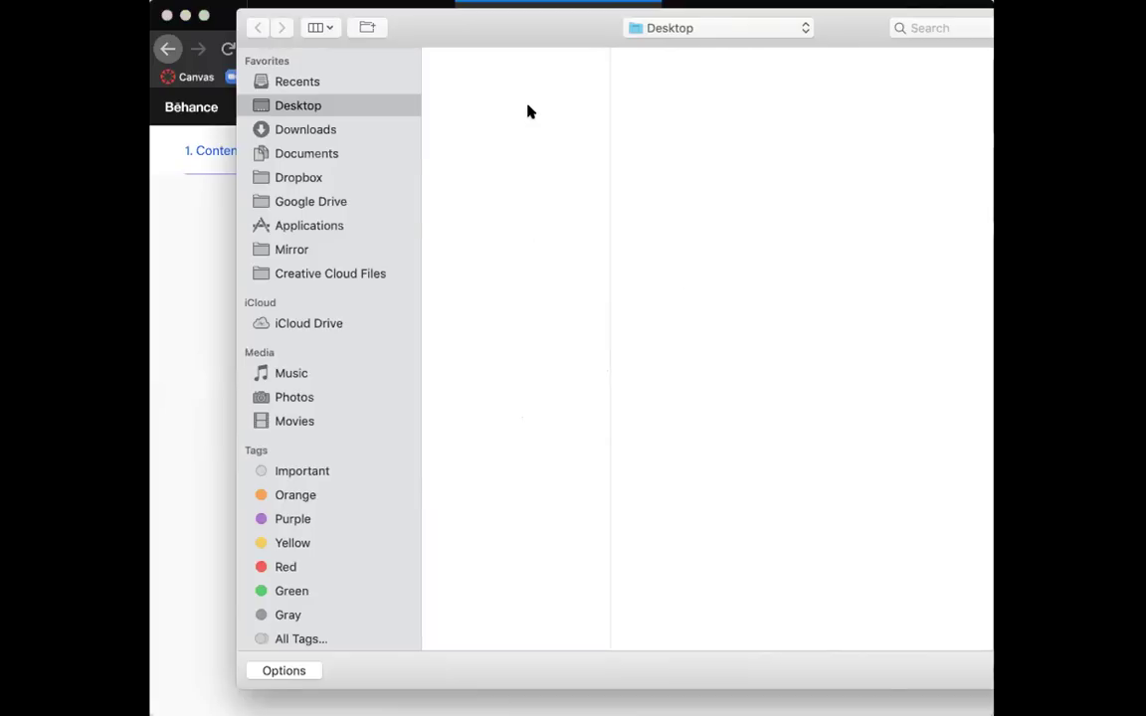
{"action": "left_click", "coordinate": [513, 174]}
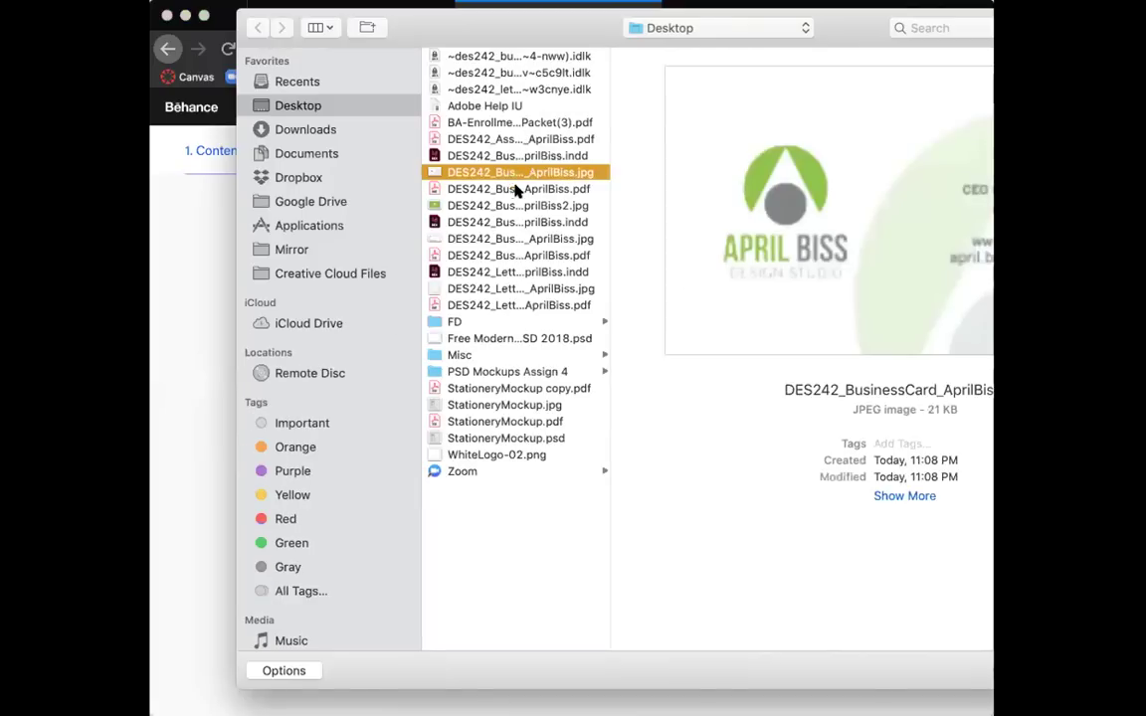
{"action": "left_click", "coordinate": [514, 204]}
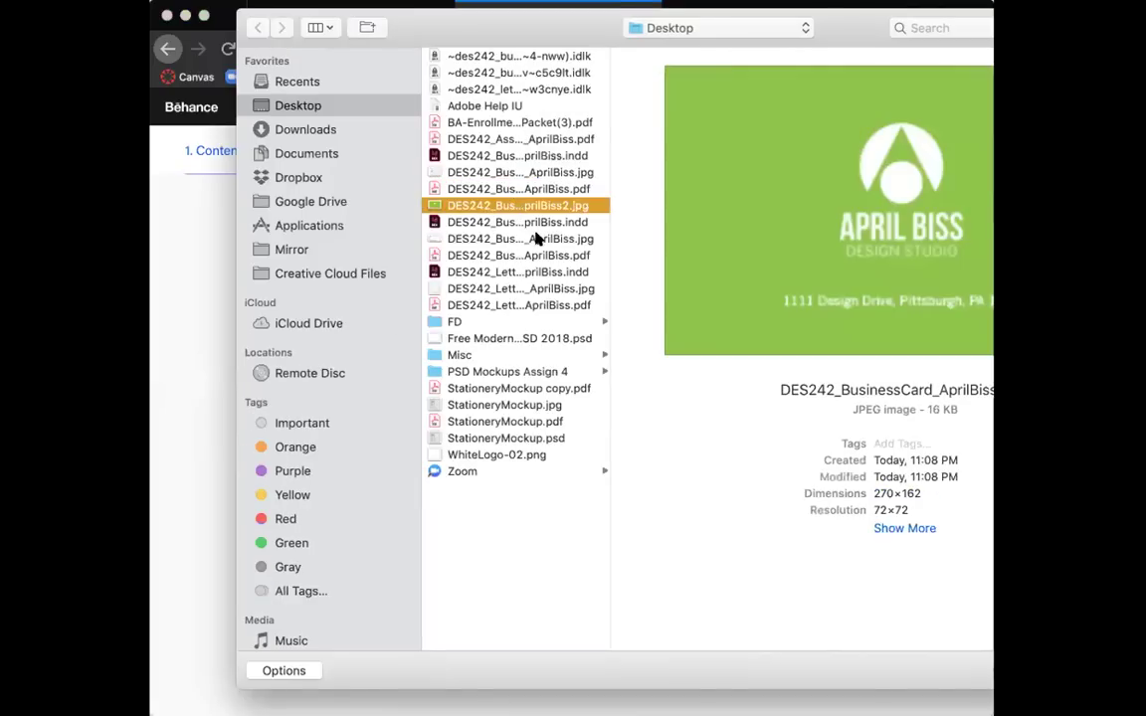
{"action": "left_click", "coordinate": [501, 241], "text": "super"}
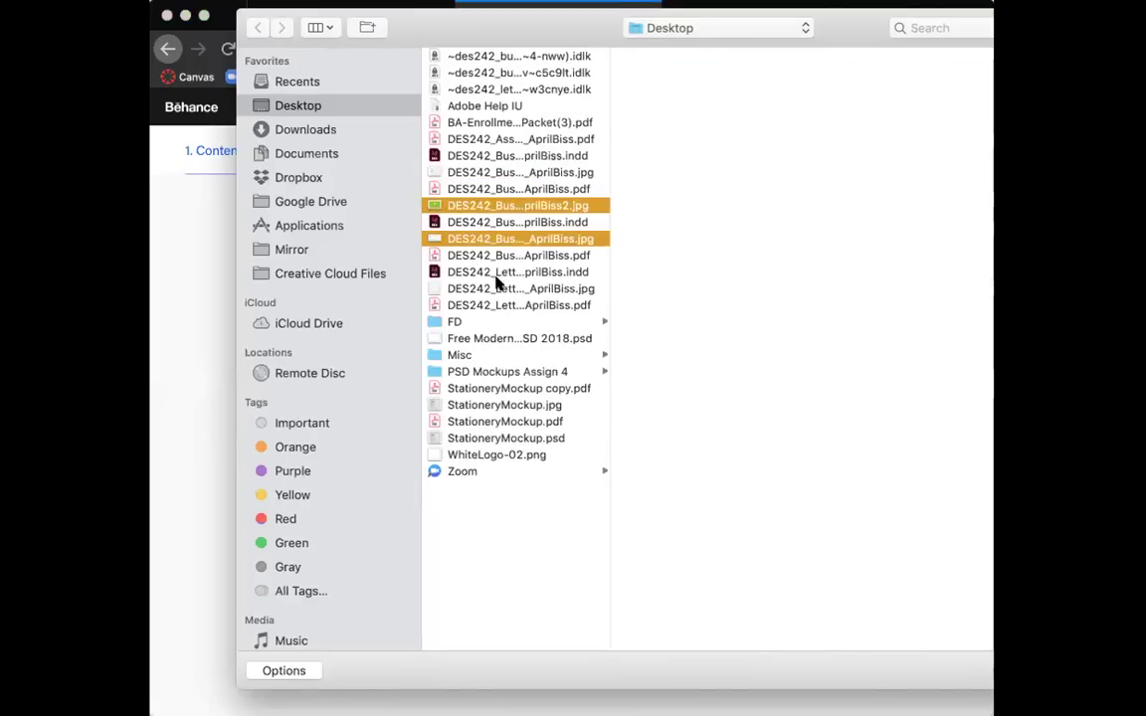
{"action": "left_click", "coordinate": [494, 289], "text": "super"}
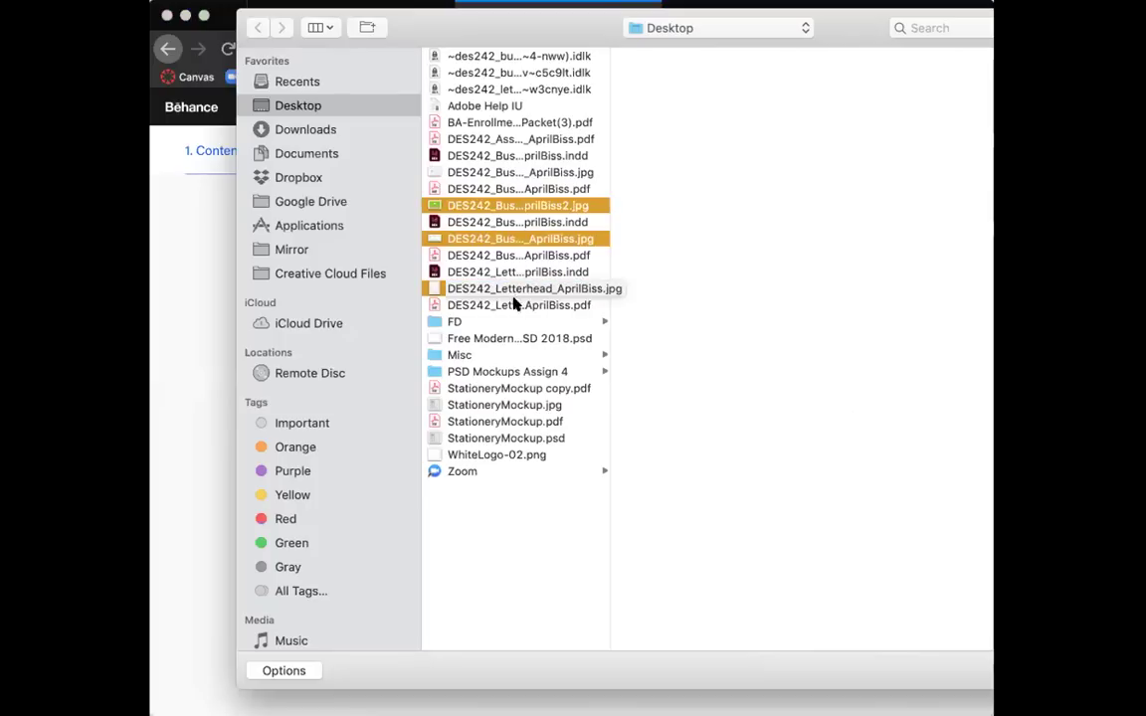
{"action": "left_click", "coordinate": [544, 405], "text": "super"}
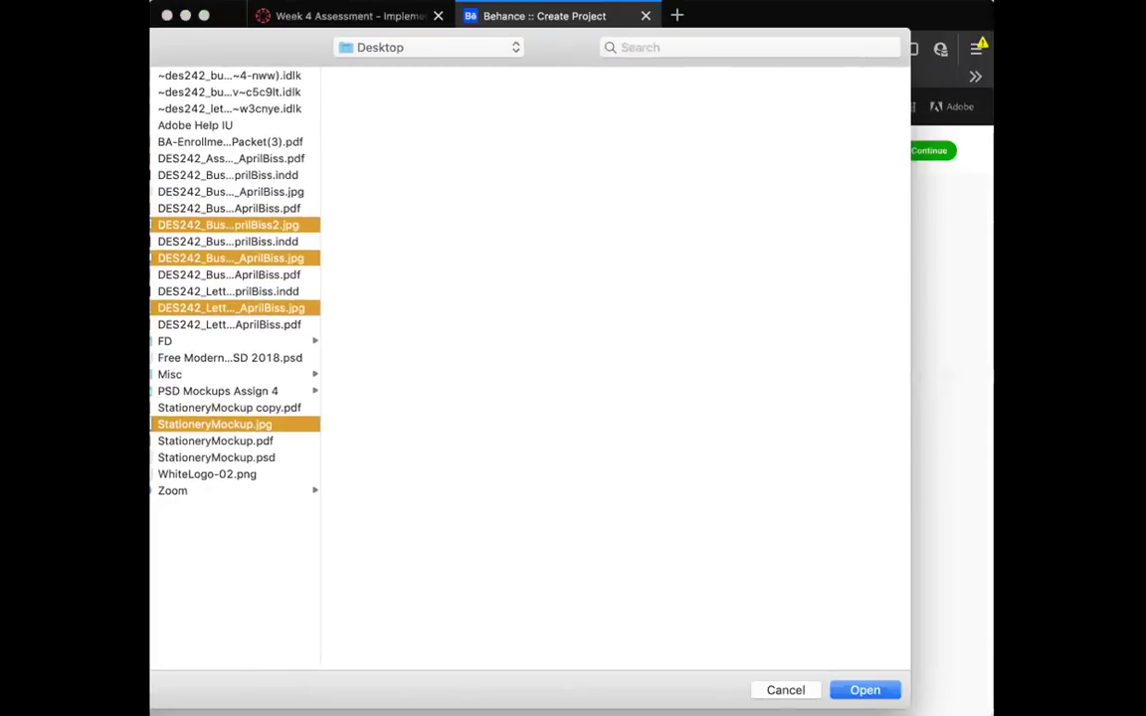
{"action": "left_click", "coordinate": [855, 689]}
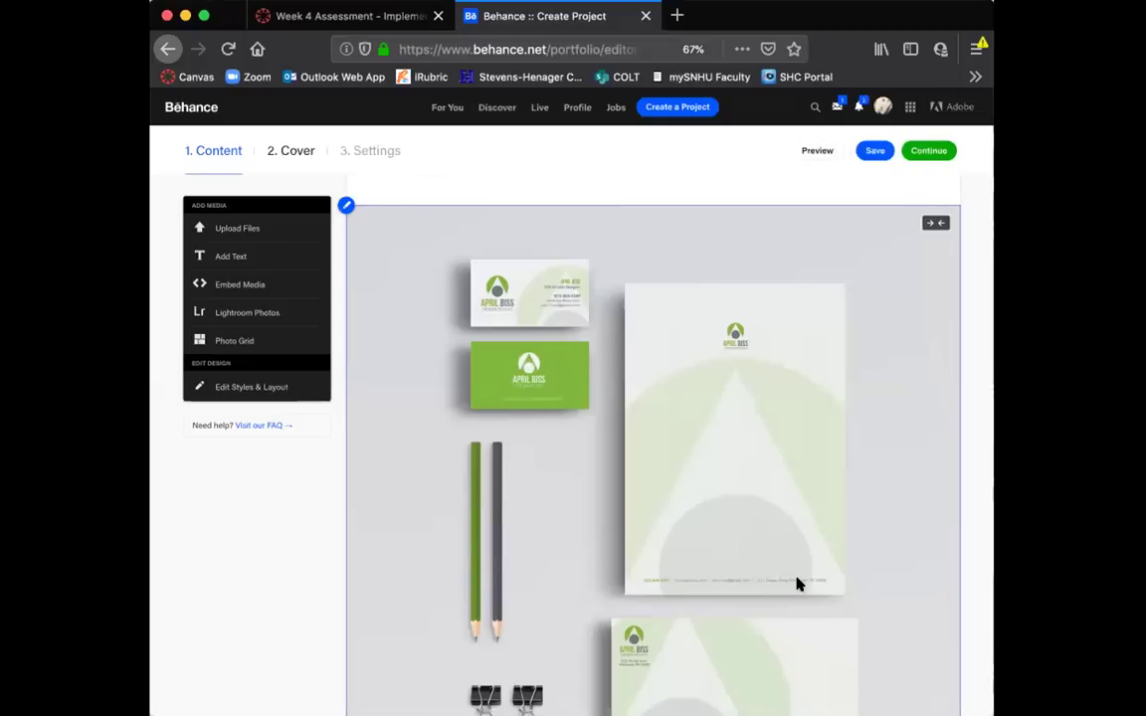
Step: Review the uploaded business card, envelope, letterhead and mockup images in the project layout
{"action": "scroll", "coordinate": [796, 583], "scroll_direction": "down", "scroll_amount": 2}
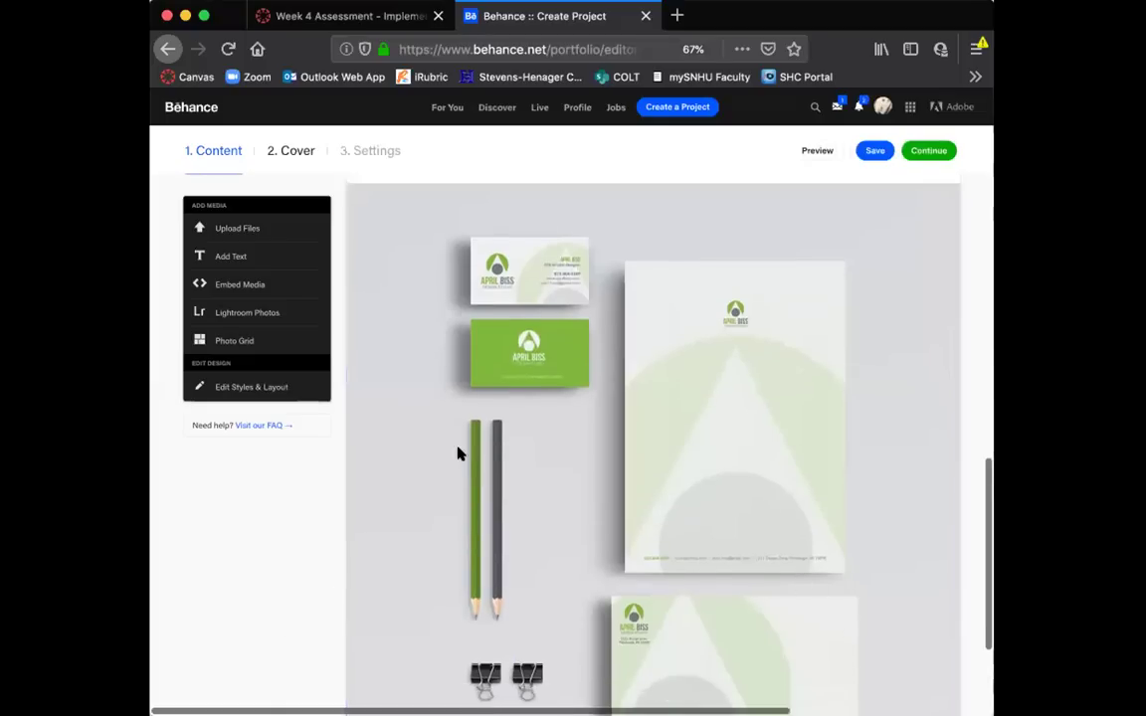
{"action": "scroll", "coordinate": [515, 442], "scroll_direction": "down", "scroll_amount": 2}
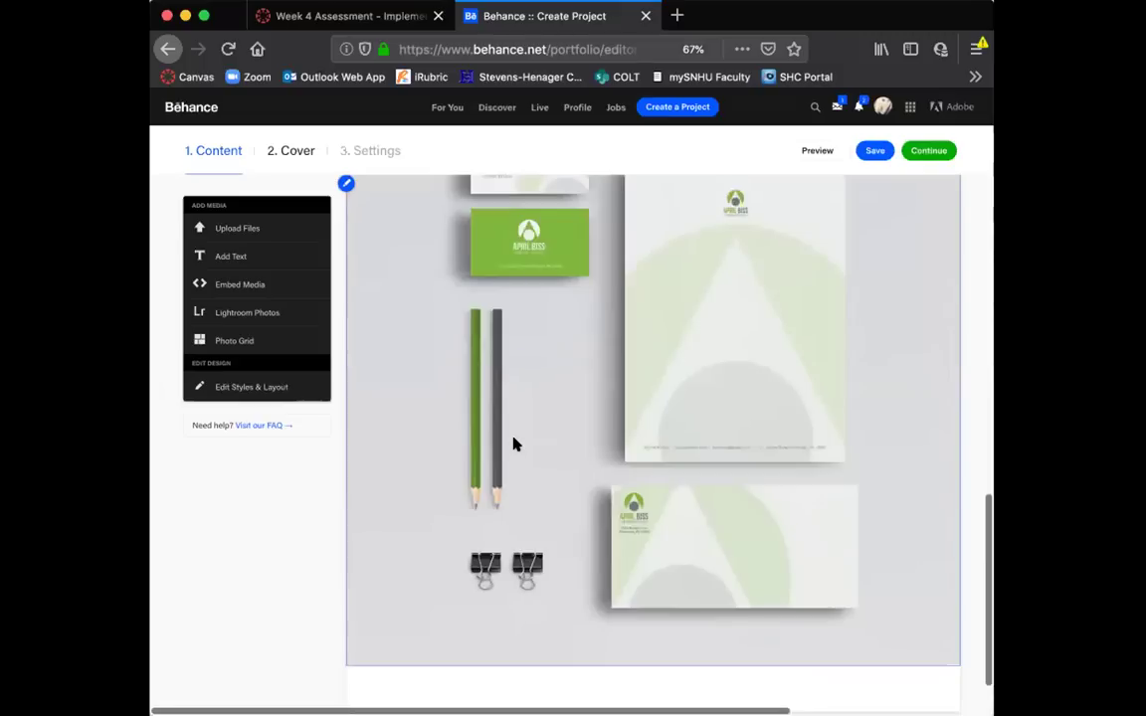
{"action": "scroll", "coordinate": [514, 443], "scroll_direction": "up", "scroll_amount": 2}
{"action": "scroll", "coordinate": [514, 443], "scroll_direction": "up", "scroll_amount": 4}
{"action": "scroll", "coordinate": [514, 443], "scroll_direction": "up", "scroll_amount": 5}
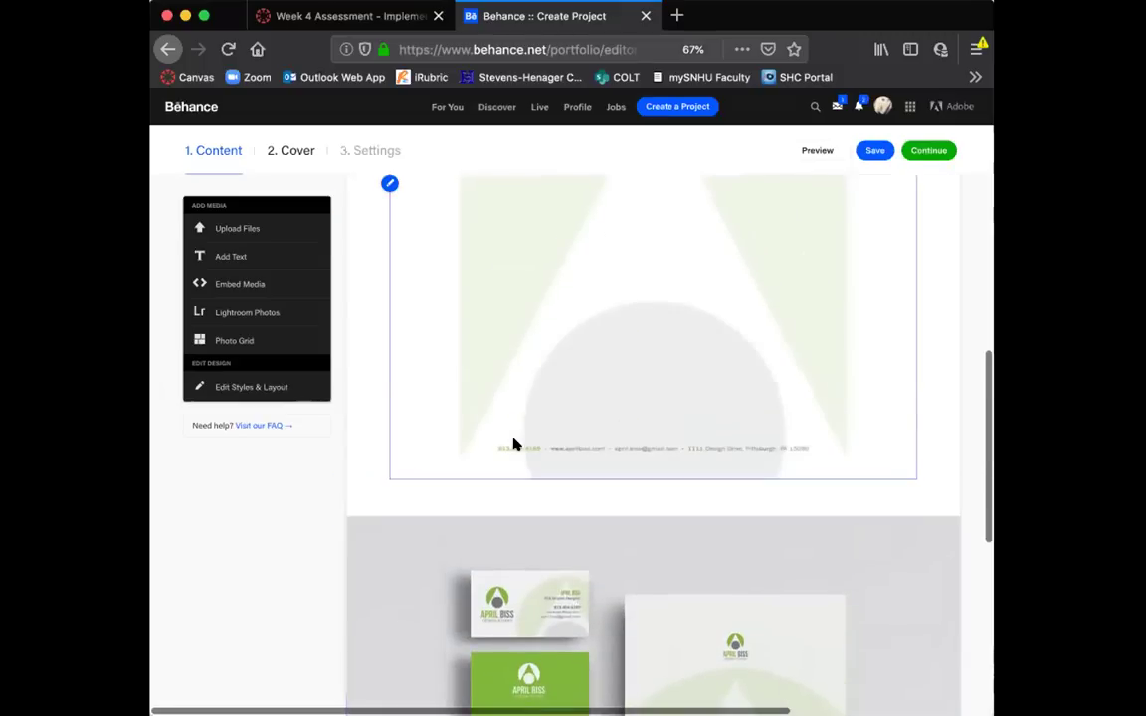
{"action": "scroll", "coordinate": [515, 443], "scroll_direction": "up", "scroll_amount": 4}
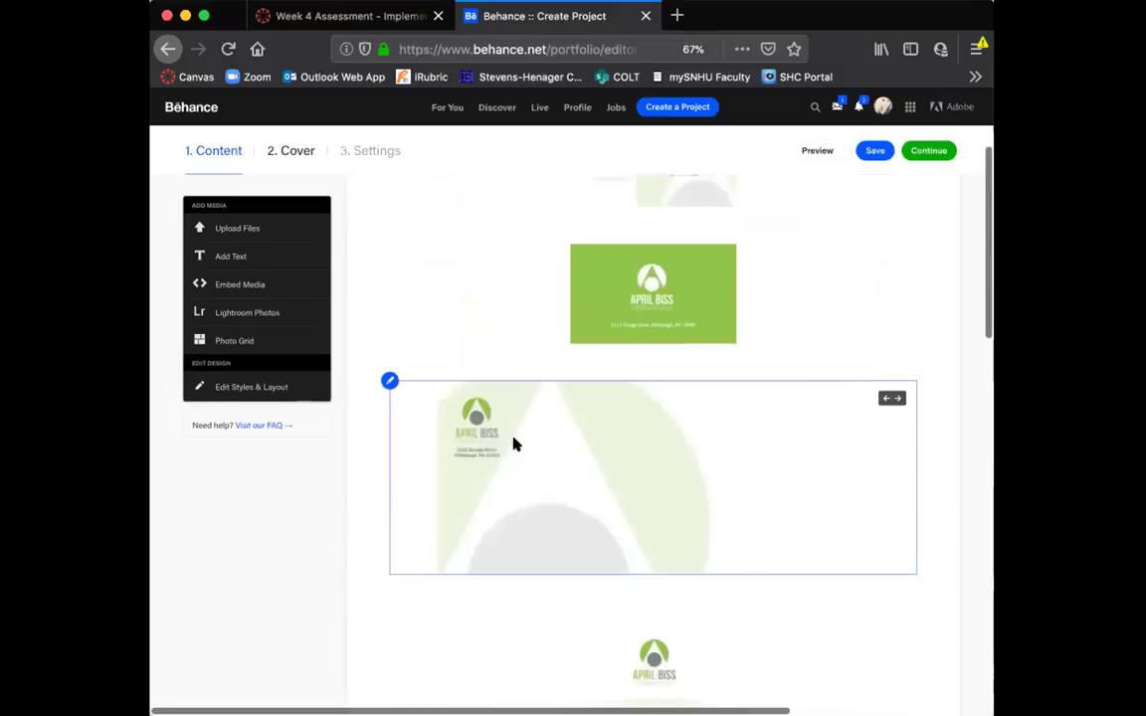
{"action": "scroll", "coordinate": [520, 454], "scroll_direction": "up", "scroll_amount": 3}
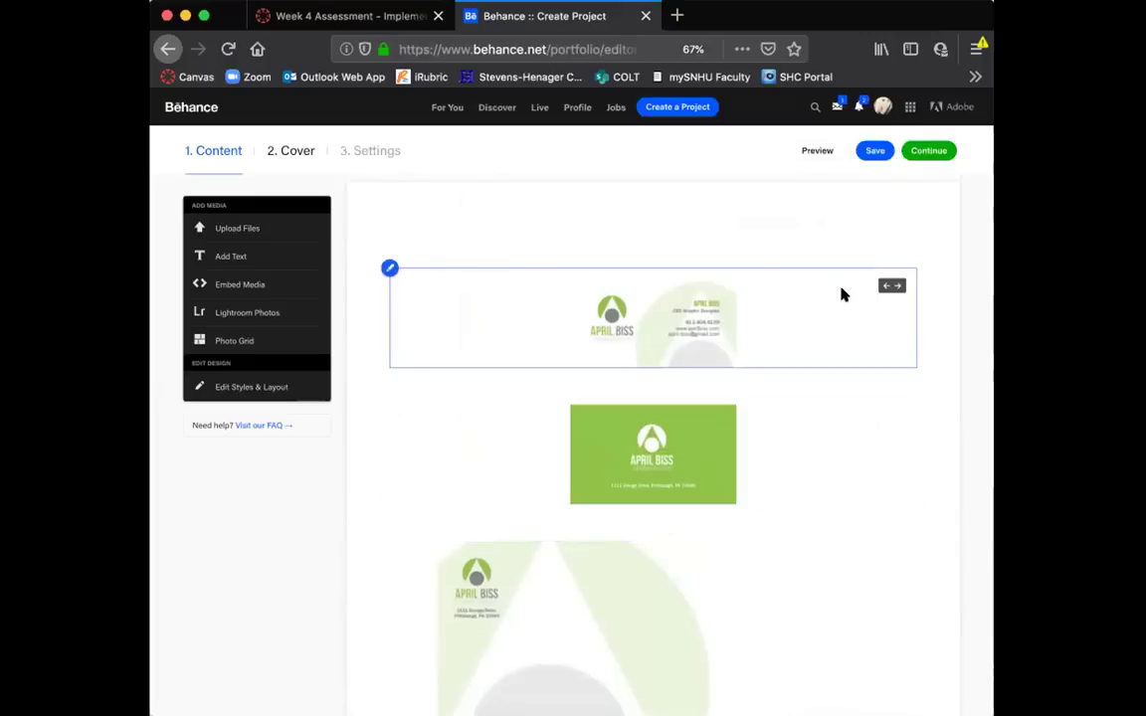
{"action": "scroll", "coordinate": [694, 543], "scroll_direction": "down", "scroll_amount": 1}
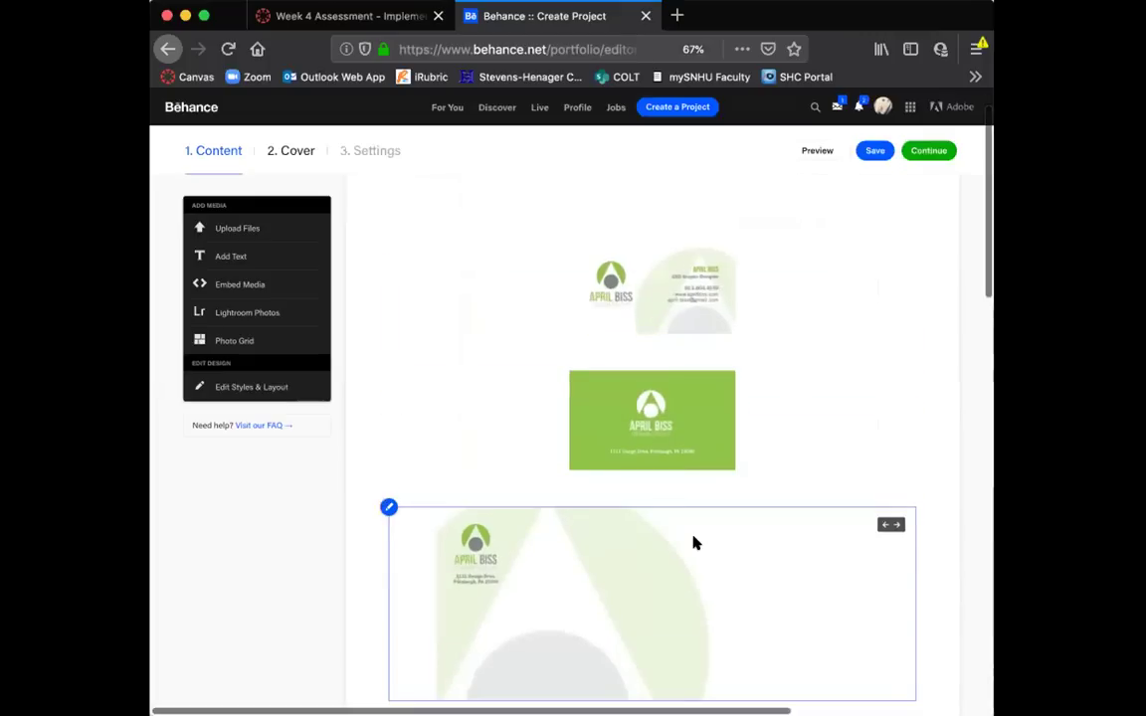
{"action": "scroll", "coordinate": [694, 542], "scroll_direction": "down", "scroll_amount": 10}
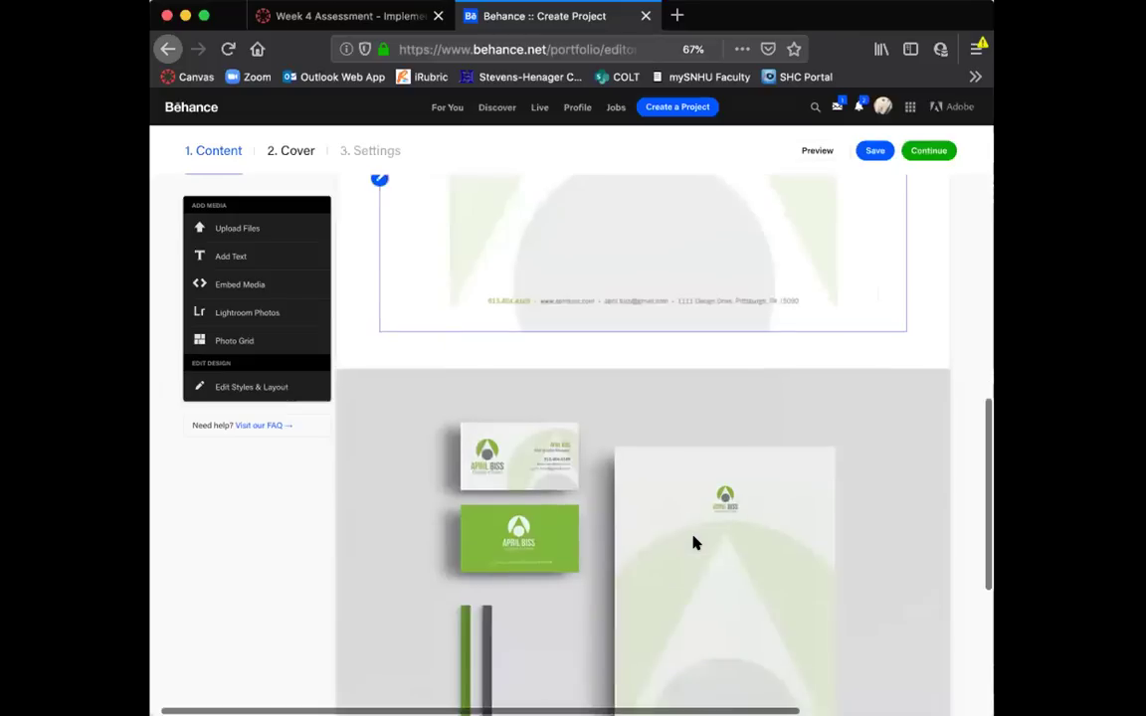
{"action": "scroll", "coordinate": [694, 542], "scroll_direction": "down", "scroll_amount": 4}
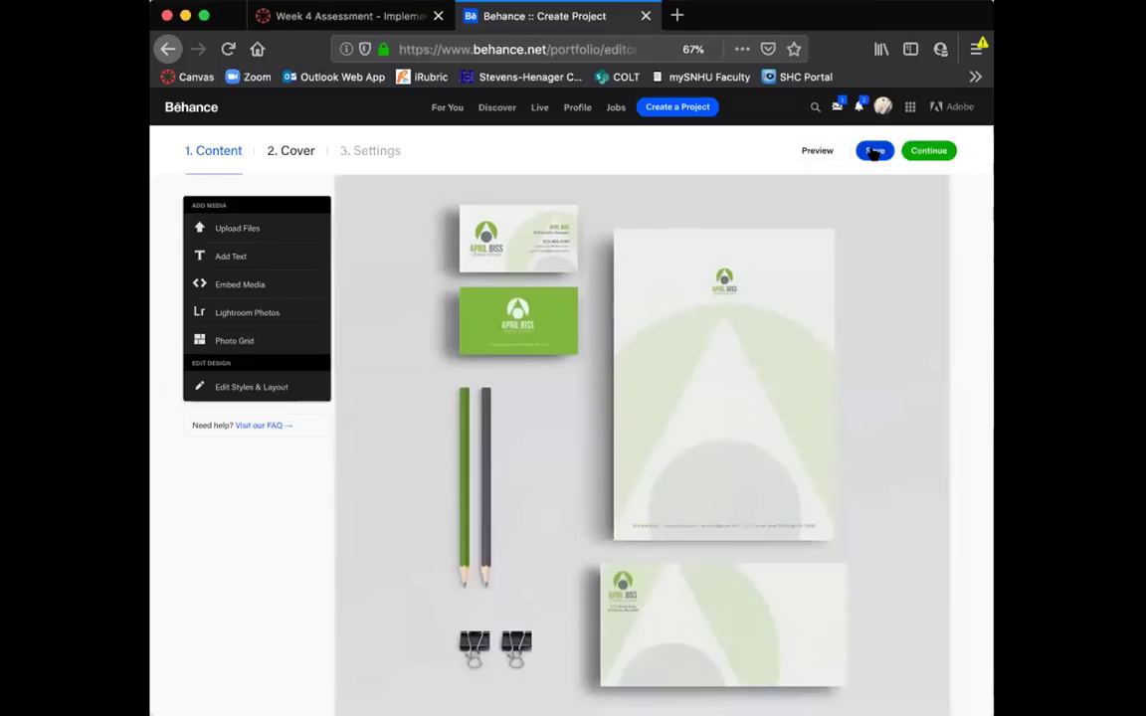
Step: Title the project "DES242 Brand Identity System" followed by the design studio's name, and accept the mockup crop as its cover
{"action": "left_click", "coordinate": [916, 152]}
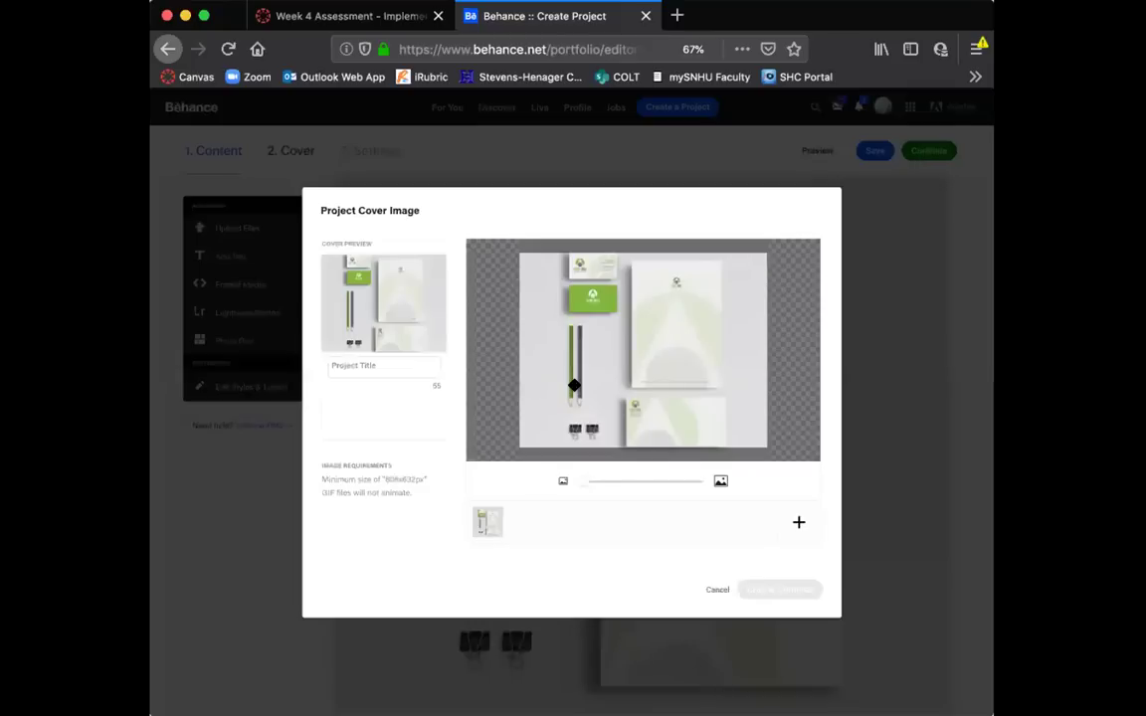
{"action": "left_click", "coordinate": [397, 365]}
{"action": "type", "text": "DES242 Brand Identity"}
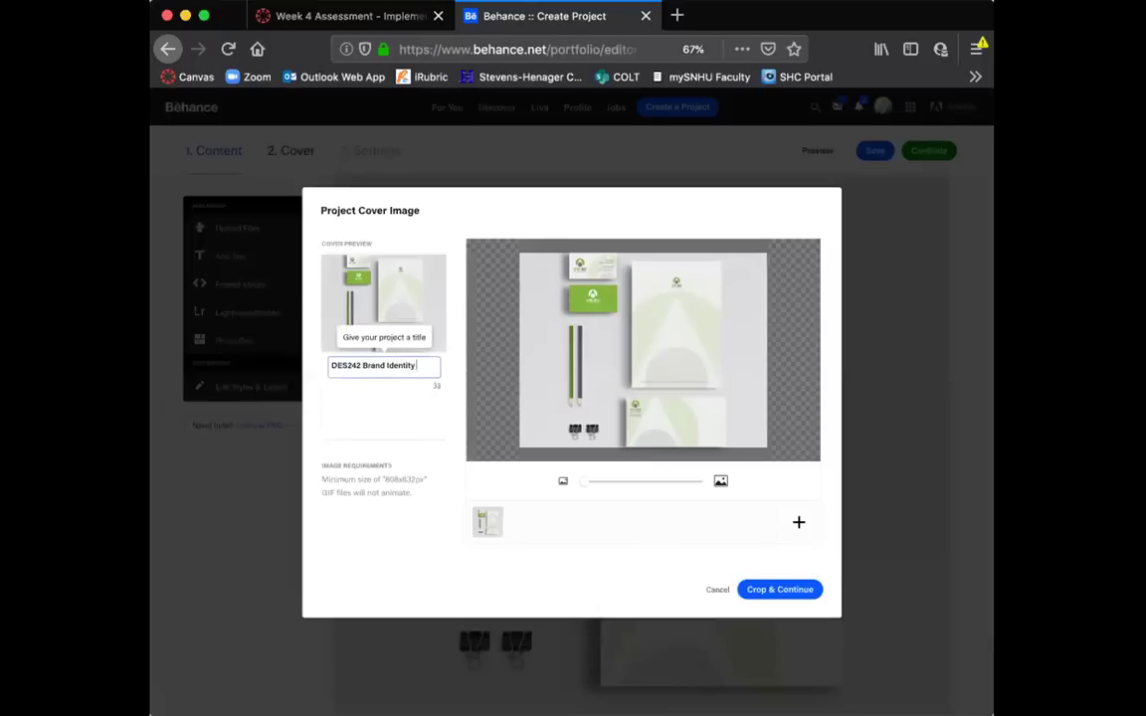
{"action": "type", "text": "m"}
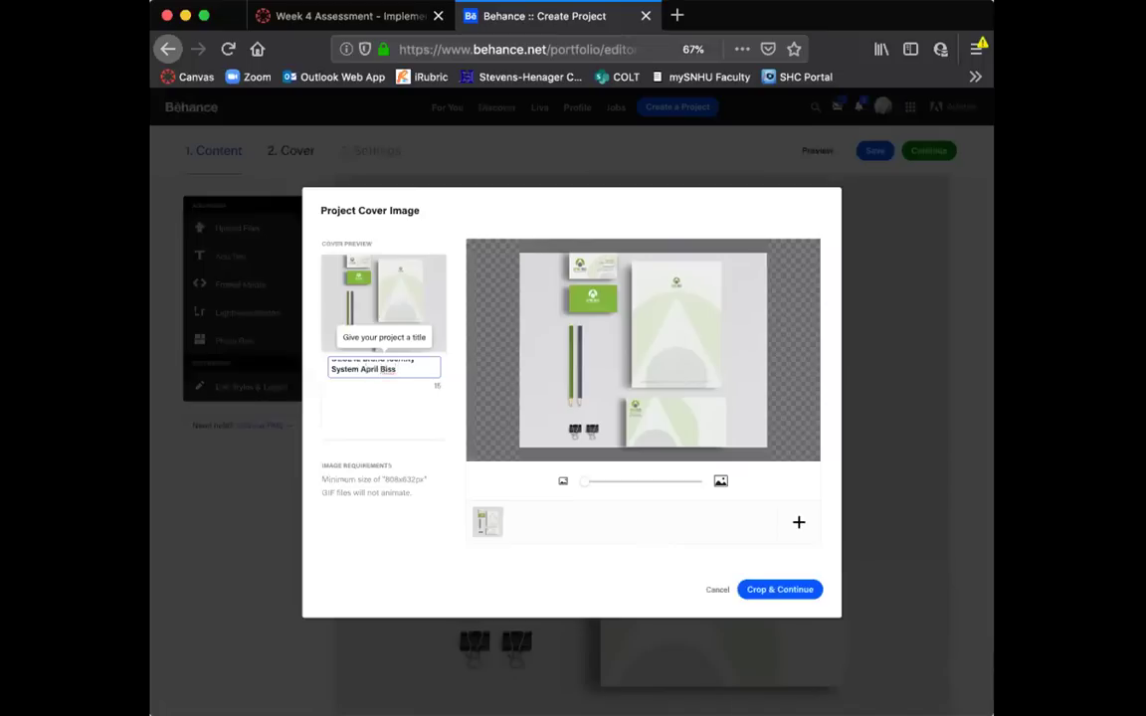
{"action": "type", "text": "April Biss Design "}
{"action": "type", "text": "Studio"}
{"action": "left_click", "coordinate": [782, 589]}
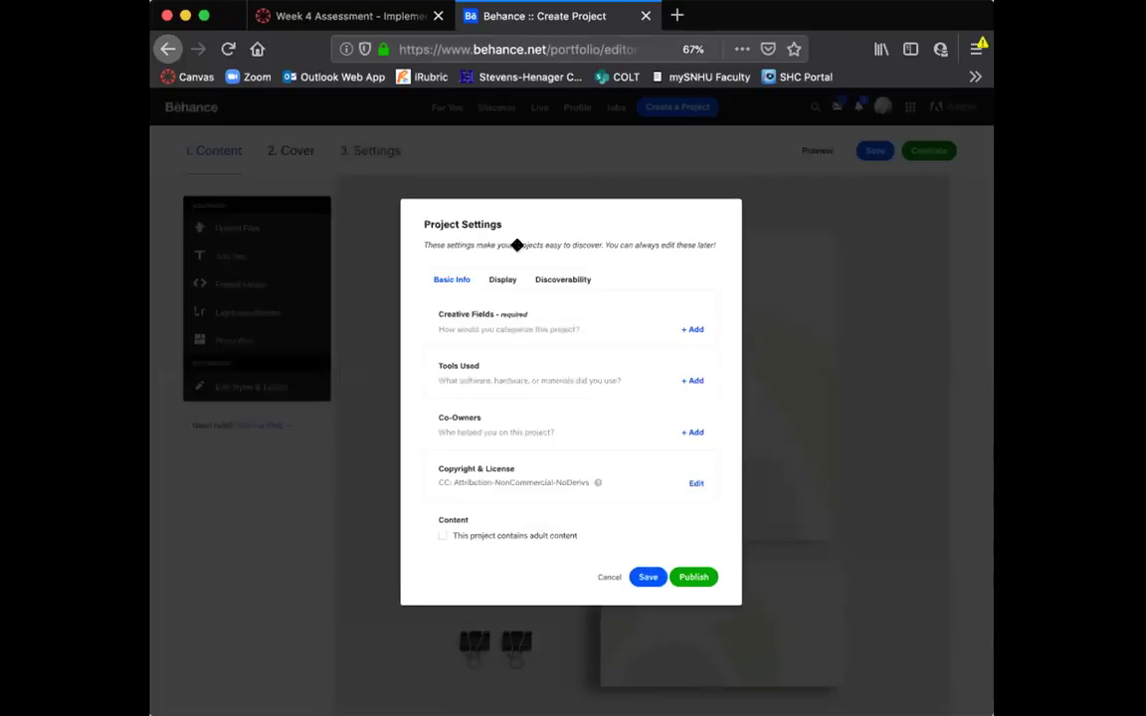
Step: Add Graphic Design as a creative field in the project settings
{"action": "left_click", "coordinate": [691, 328]}
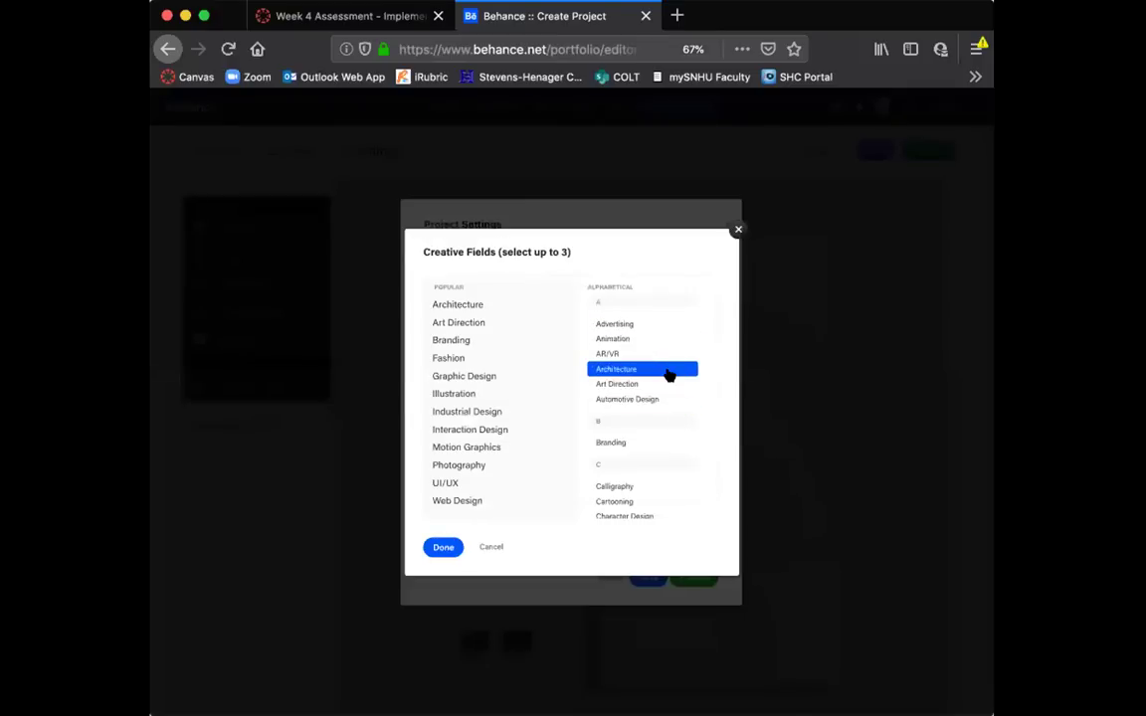
{"action": "scroll", "coordinate": [669, 374], "scroll_direction": "down", "scroll_amount": 5}
{"action": "scroll", "coordinate": [668, 375], "scroll_direction": "down", "scroll_amount": 6}
{"action": "scroll", "coordinate": [668, 374], "scroll_direction": "down", "scroll_amount": 6}
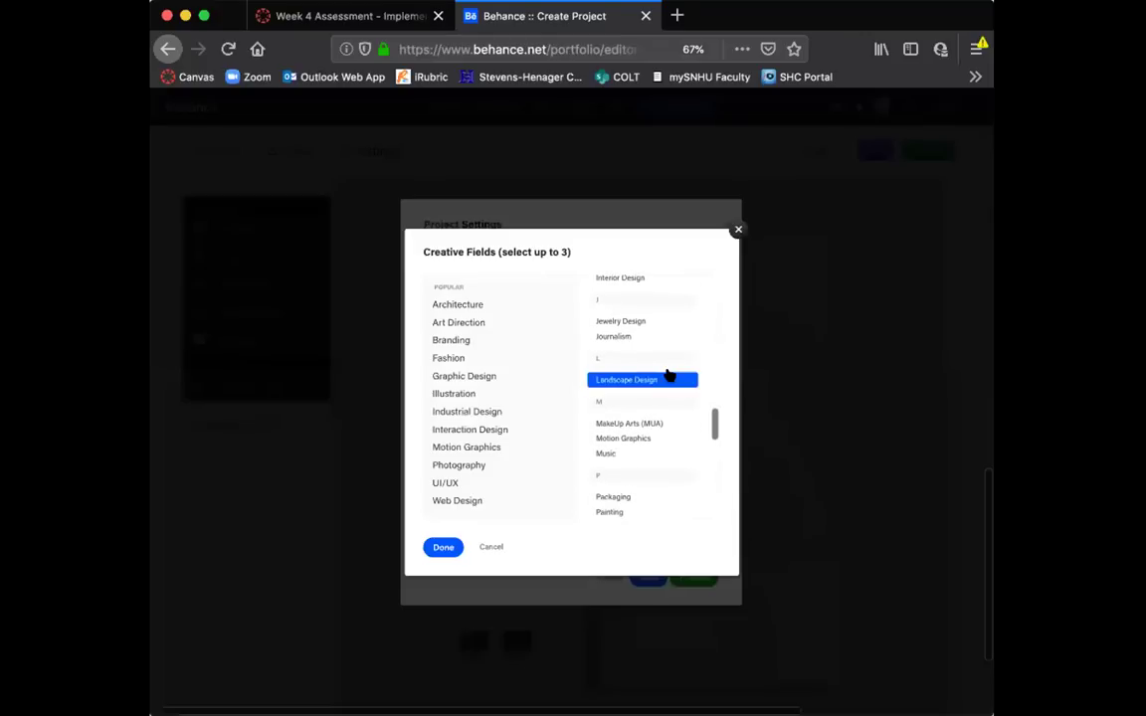
{"action": "scroll", "coordinate": [669, 374], "scroll_direction": "up", "scroll_amount": 2}
{"action": "scroll", "coordinate": [668, 374], "scroll_direction": "up", "scroll_amount": 3}
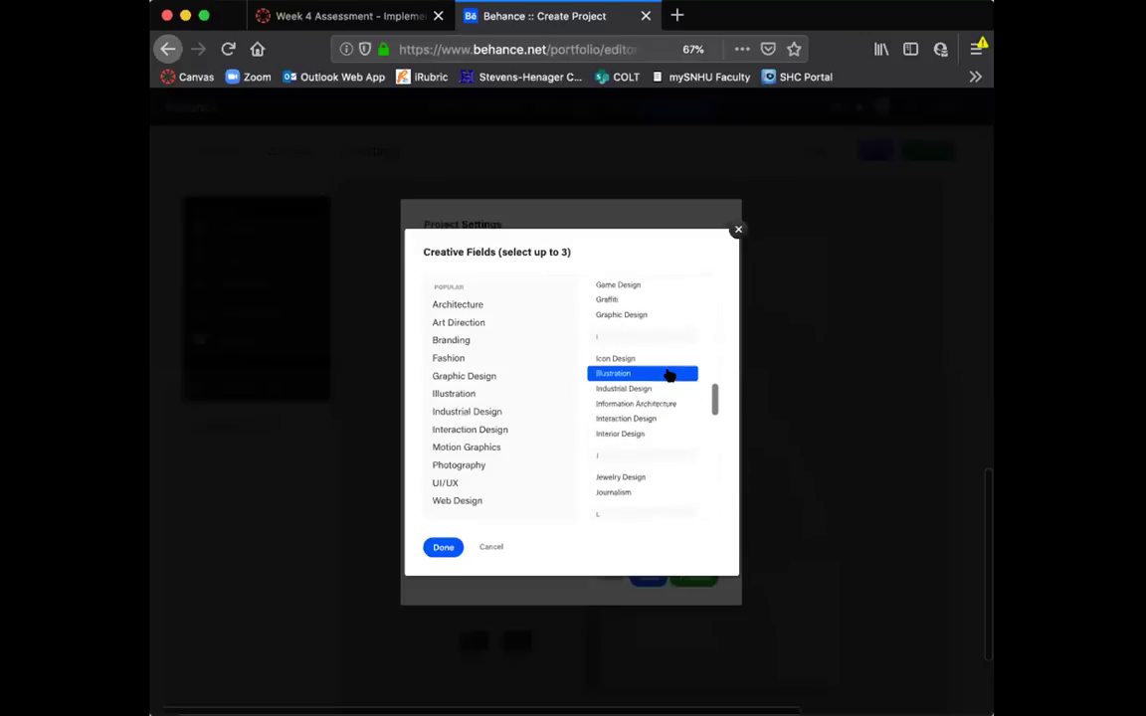
{"action": "scroll", "coordinate": [669, 374], "scroll_direction": "up", "scroll_amount": 1}
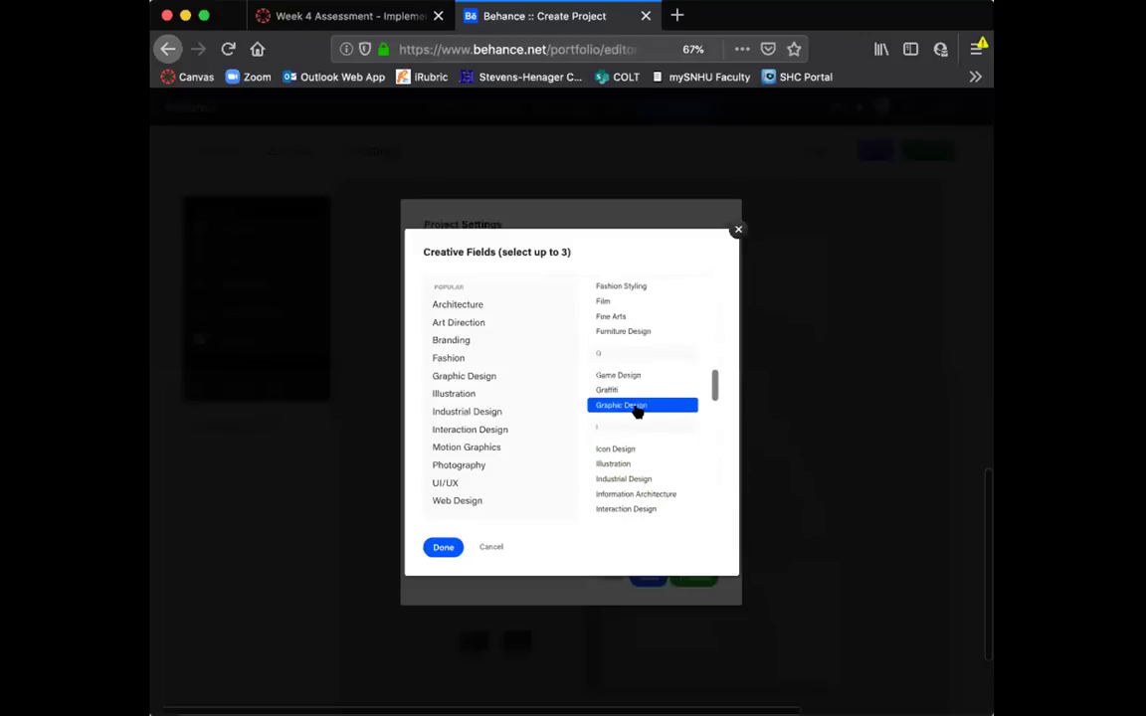
Step: Find Typography in the alphabetical list and add it as the second creative field
{"action": "scroll", "coordinate": [672, 448], "scroll_direction": "down", "scroll_amount": 4}
{"action": "scroll", "coordinate": [672, 448], "scroll_direction": "down", "scroll_amount": 3}
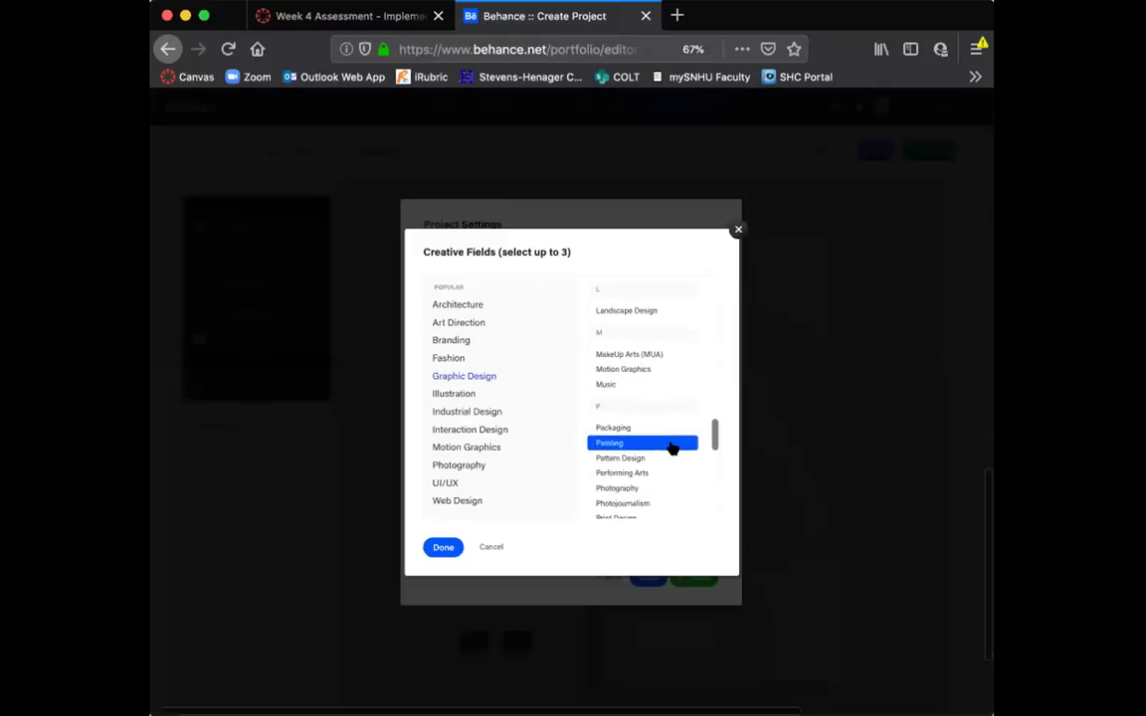
{"action": "scroll", "coordinate": [672, 449], "scroll_direction": "down", "scroll_amount": 4}
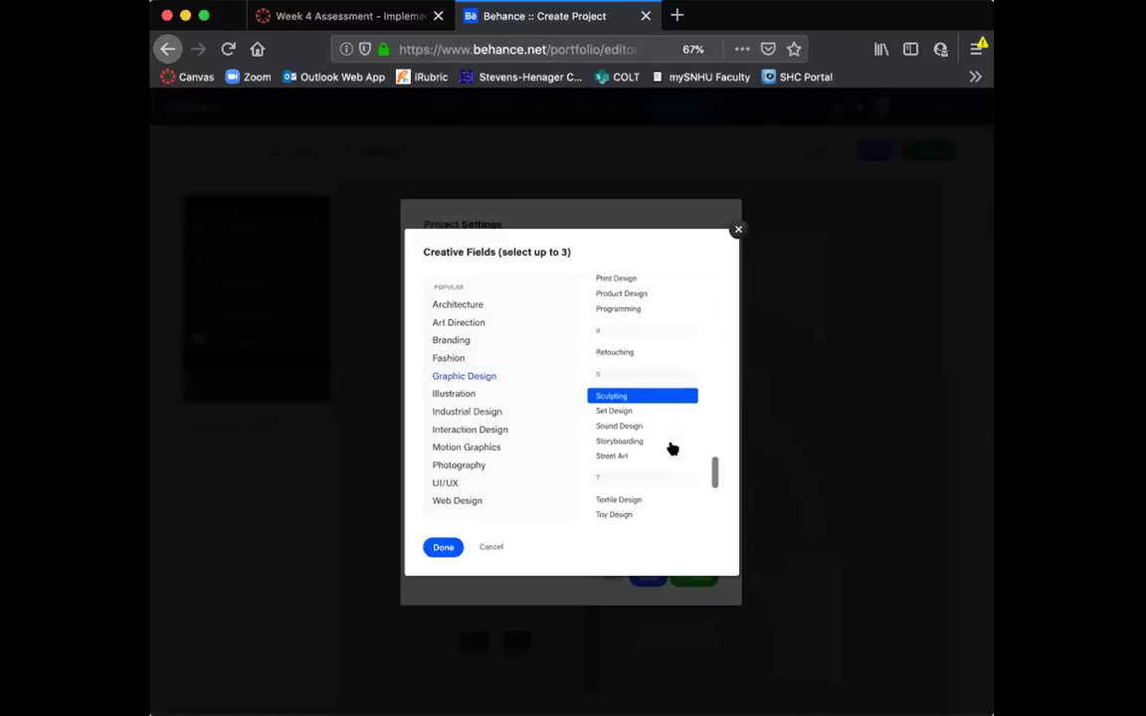
{"action": "scroll", "coordinate": [672, 449], "scroll_direction": "down", "scroll_amount": 1}
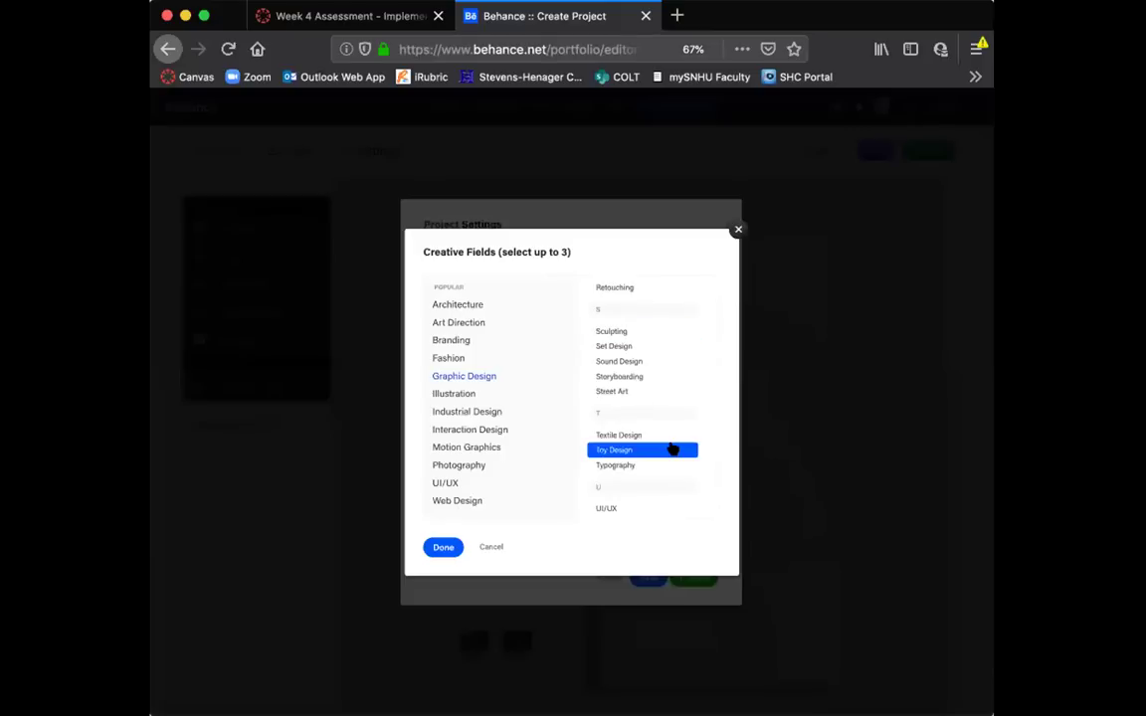
{"action": "scroll", "coordinate": [672, 449], "scroll_direction": "down", "scroll_amount": 1}
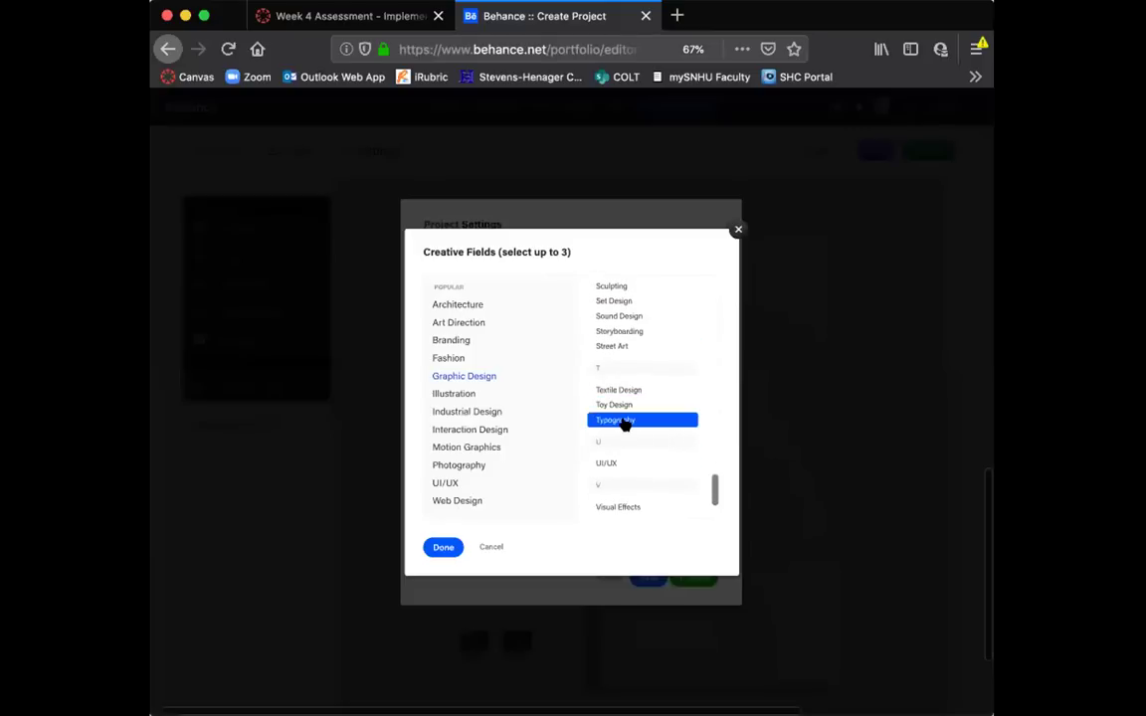
Step: Add Creative Direction as the third creative field and accept the selection
{"action": "scroll", "coordinate": [644, 341], "scroll_direction": "up", "scroll_amount": 15}
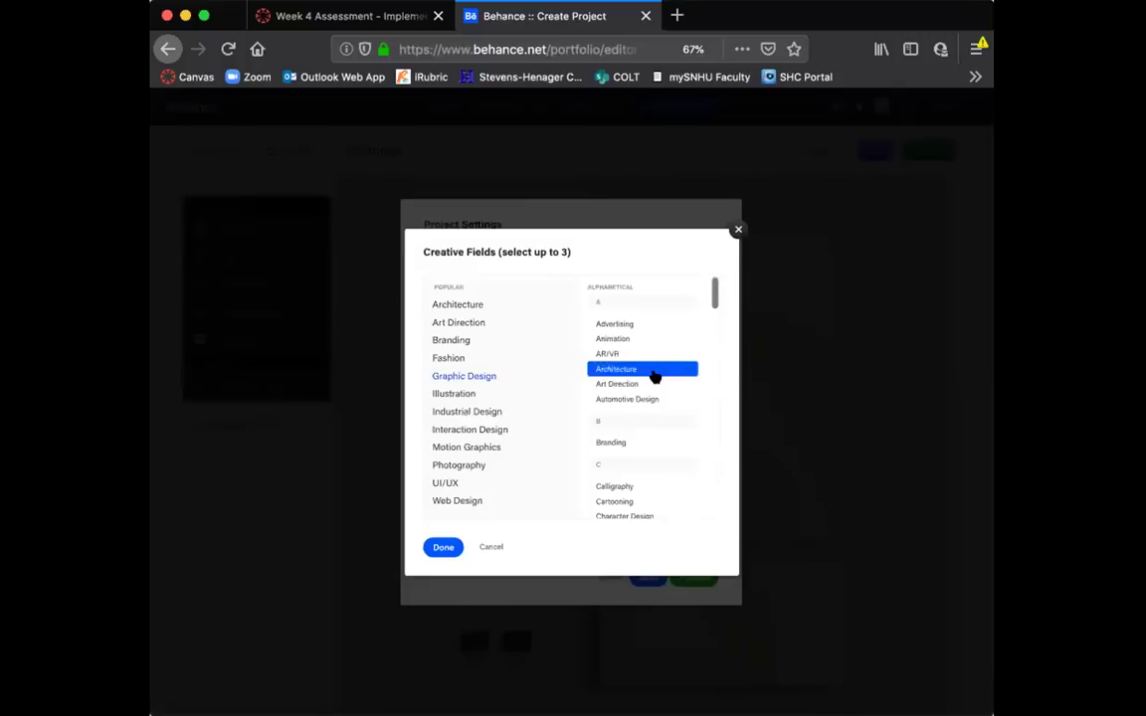
{"action": "scroll", "coordinate": [666, 422], "scroll_direction": "down", "scroll_amount": 2}
{"action": "scroll", "coordinate": [665, 422], "scroll_direction": "down", "scroll_amount": 3}
{"action": "scroll", "coordinate": [666, 422], "scroll_direction": "down", "scroll_amount": 1}
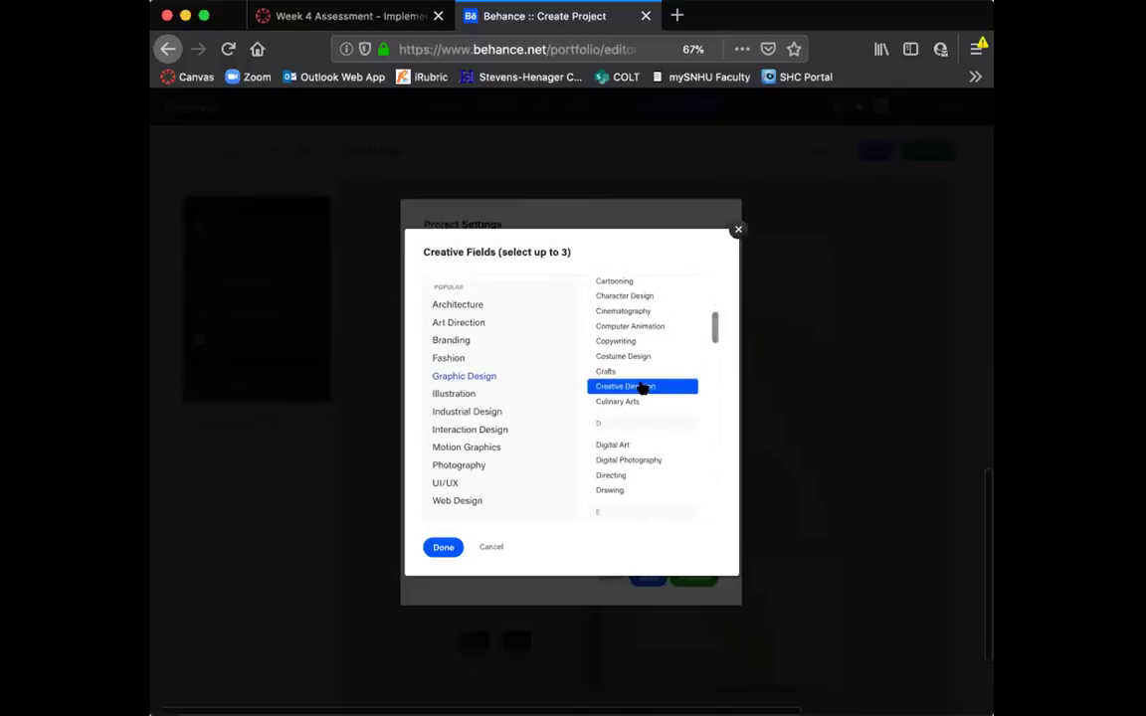
{"action": "left_click", "coordinate": [643, 388]}
{"action": "left_click", "coordinate": [442, 547]}
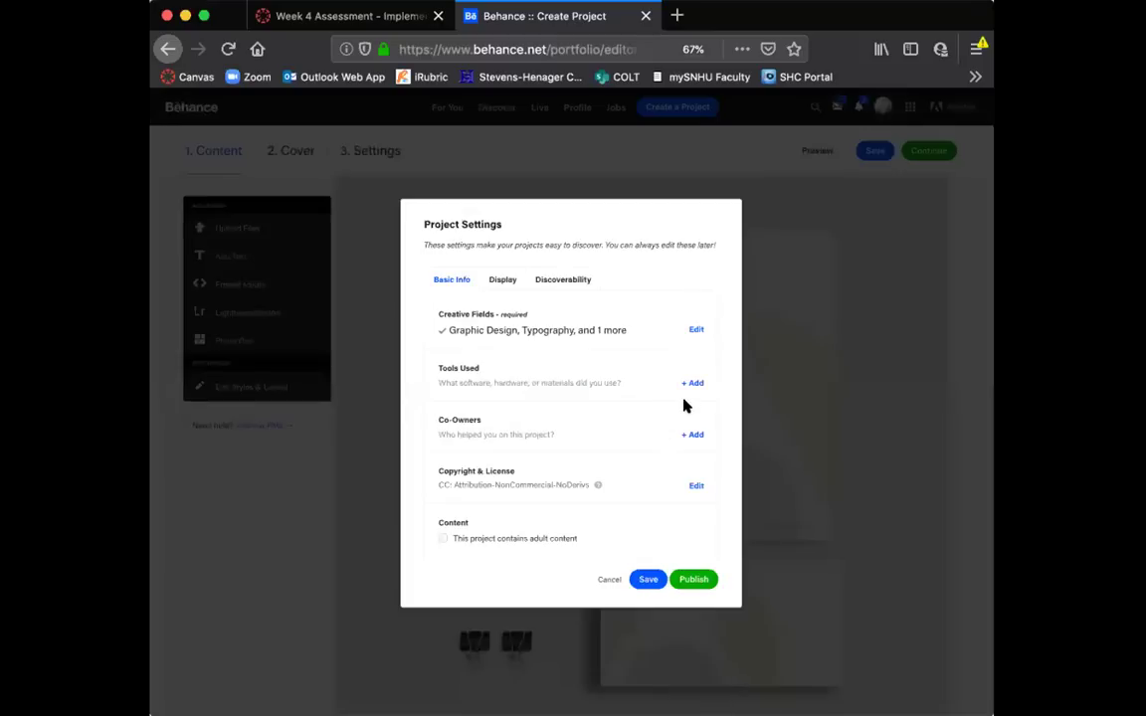
Step: Set the tools used to "Adobe Creative Suite (unspecified)" and publish the project
{"action": "left_click", "coordinate": [695, 385]}
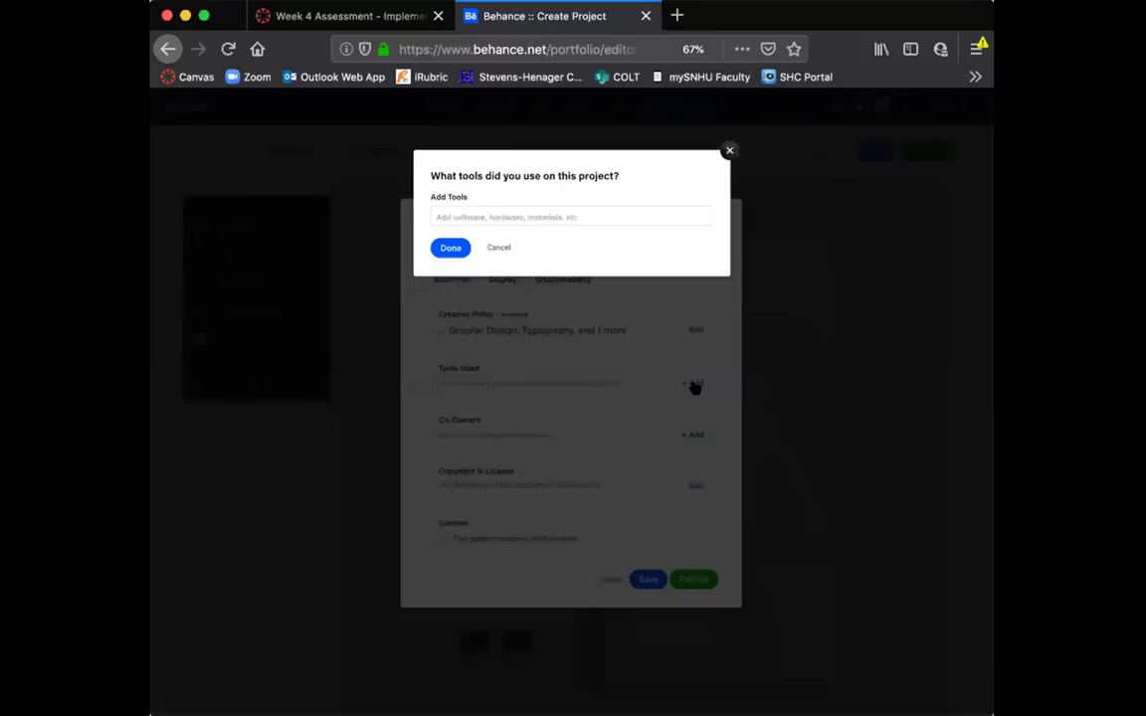
{"action": "left_click", "coordinate": [519, 215]}
{"action": "type", "text": "Adobe Creative Suite"}
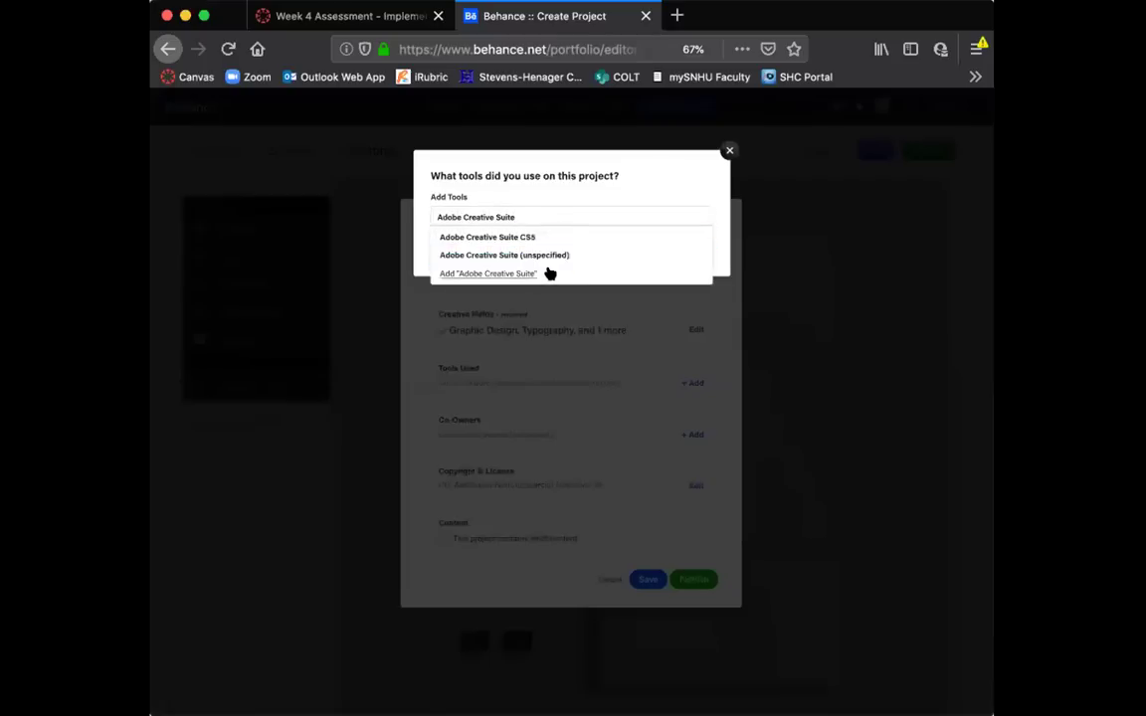
{"action": "left_click", "coordinate": [554, 256]}
{"action": "left_click", "coordinate": [451, 316]}
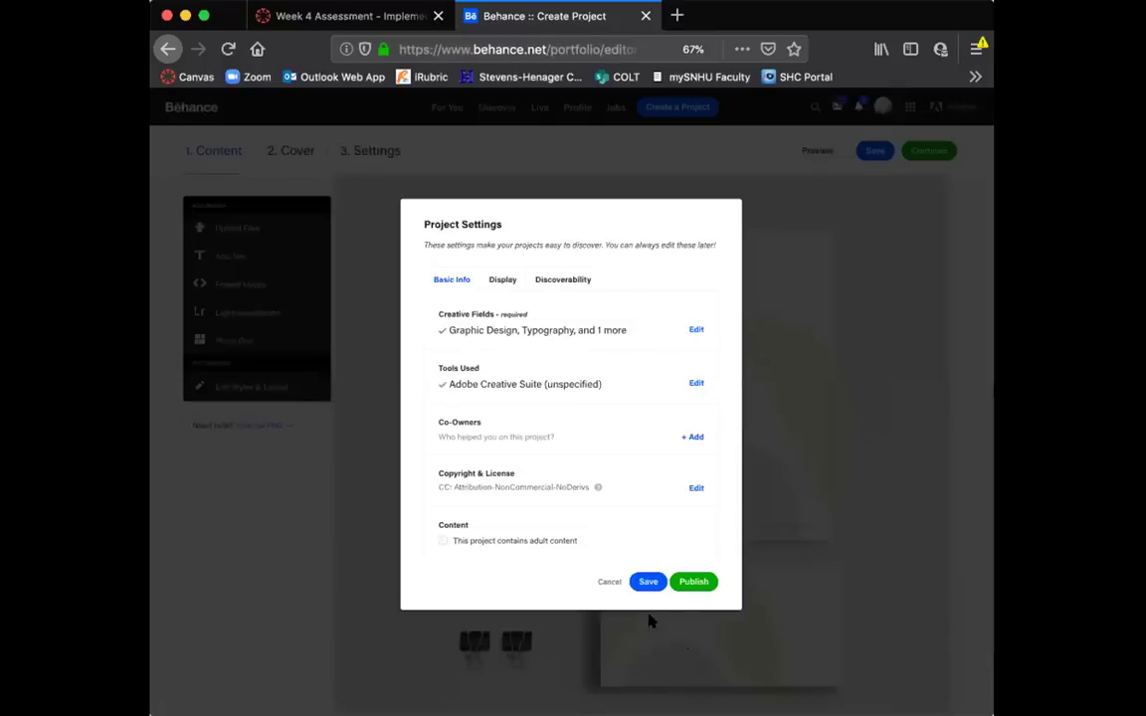
{"action": "left_click", "coordinate": [691, 583]}
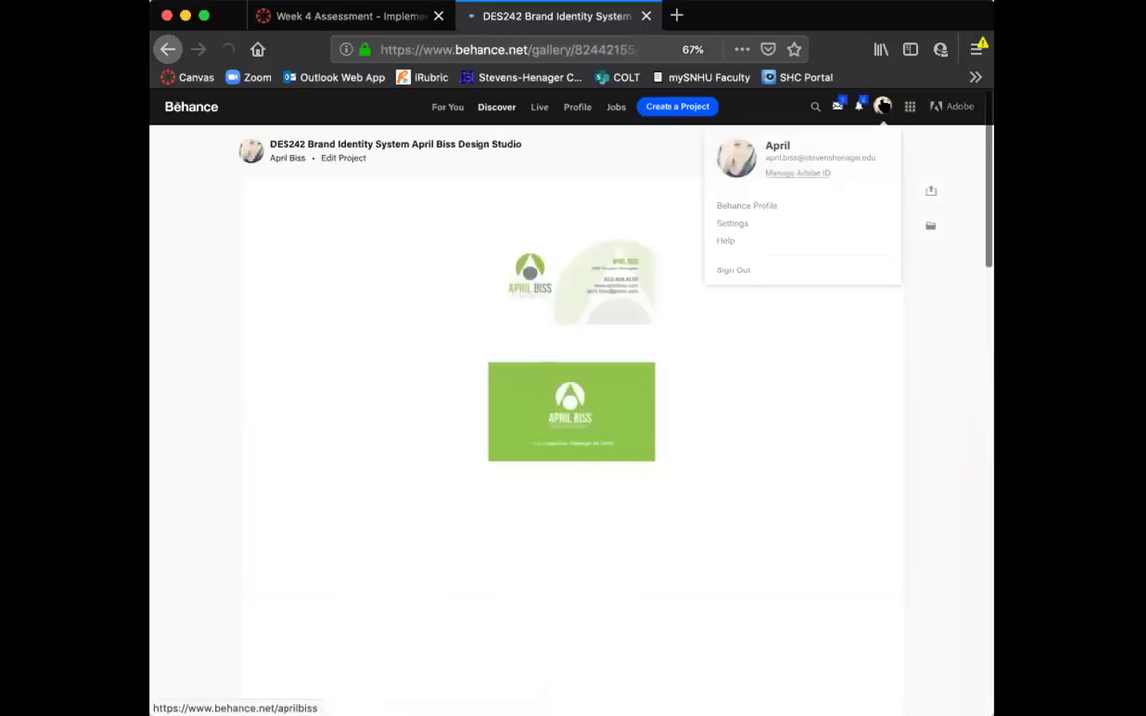
Step: Open the Behance profile, bring up the promote options for the DES242 Brand Identity System project, and select its shareable link
{"action": "left_click", "coordinate": [883, 106]}
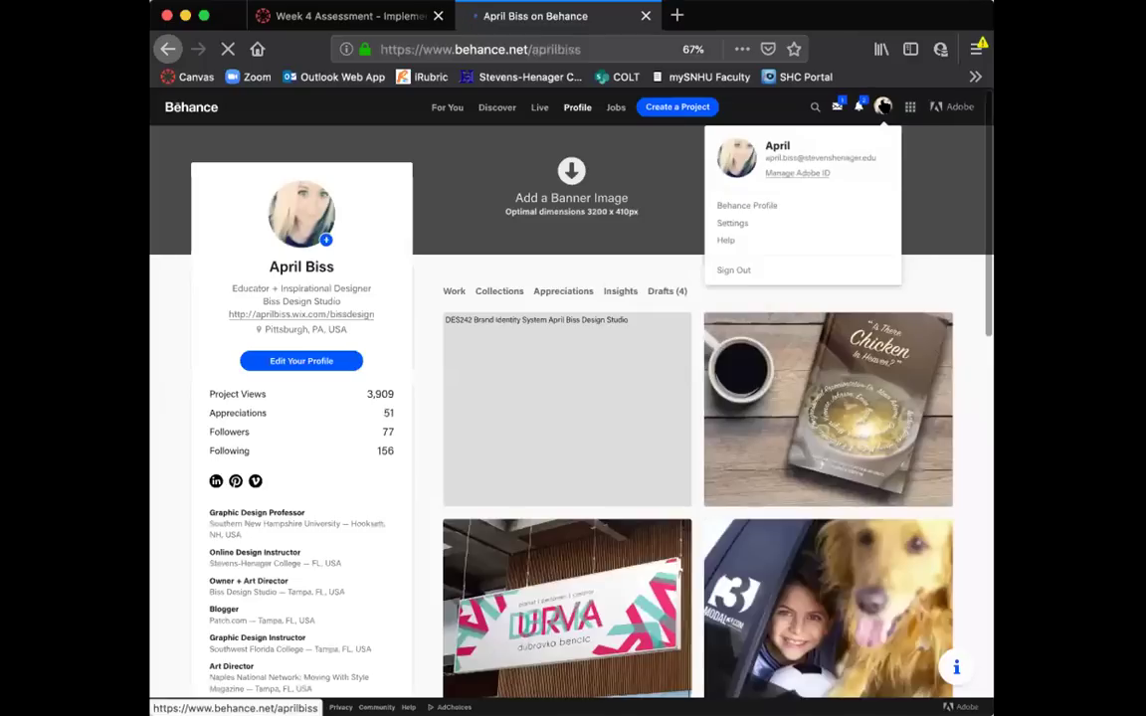
{"action": "left_click", "coordinate": [423, 366]}
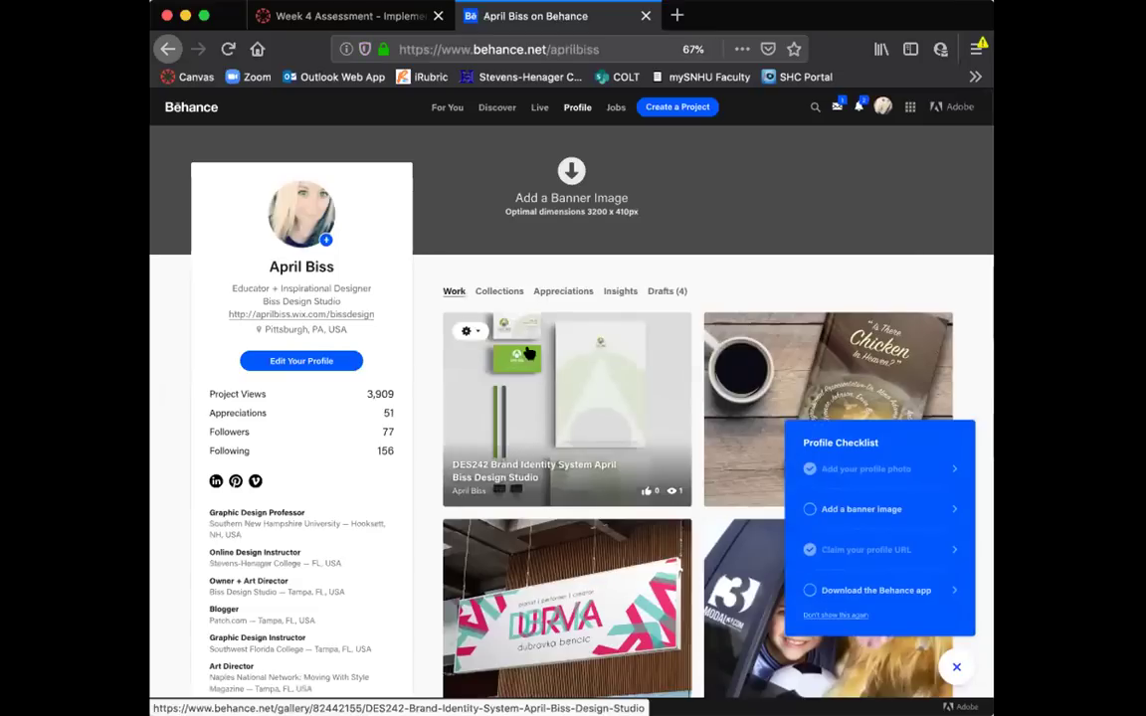
{"action": "left_click", "coordinate": [468, 332]}
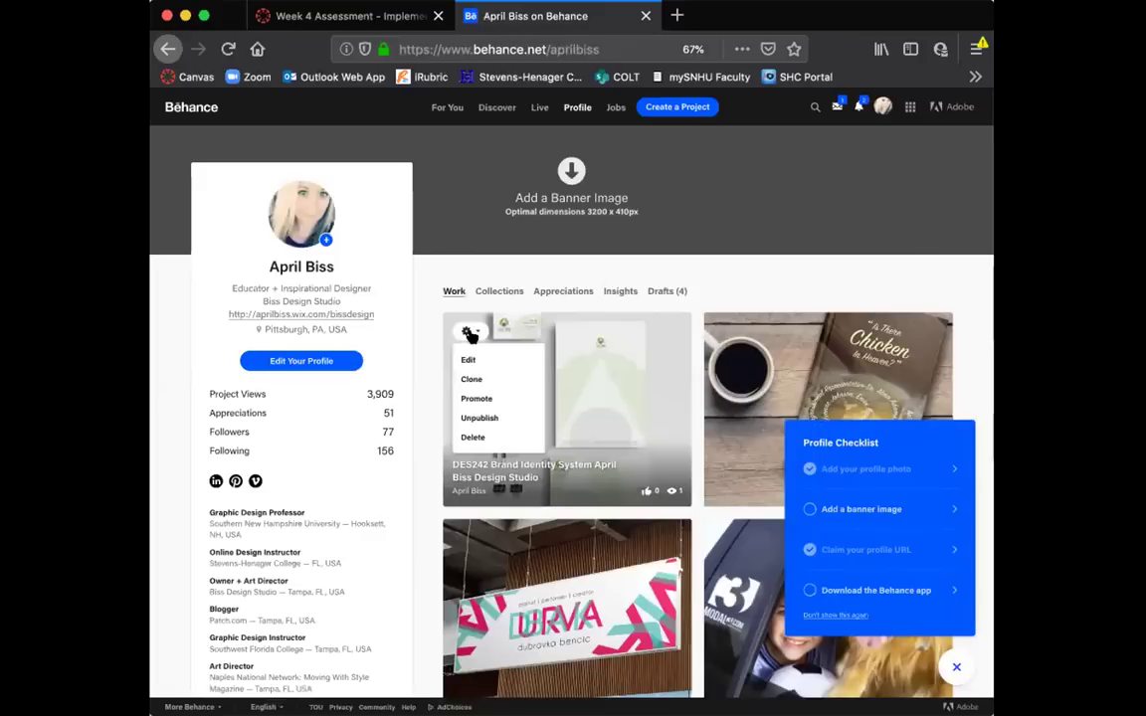
{"action": "left_click", "coordinate": [476, 399]}
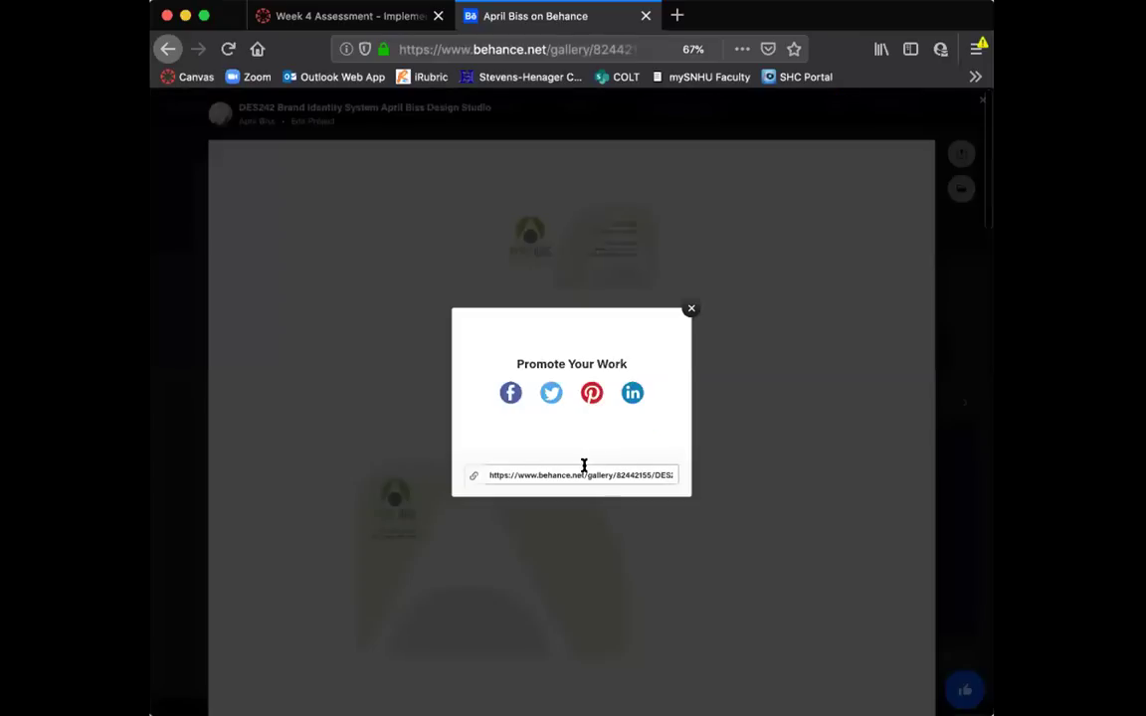
{"action": "triple_click", "coordinate": [584, 470]}
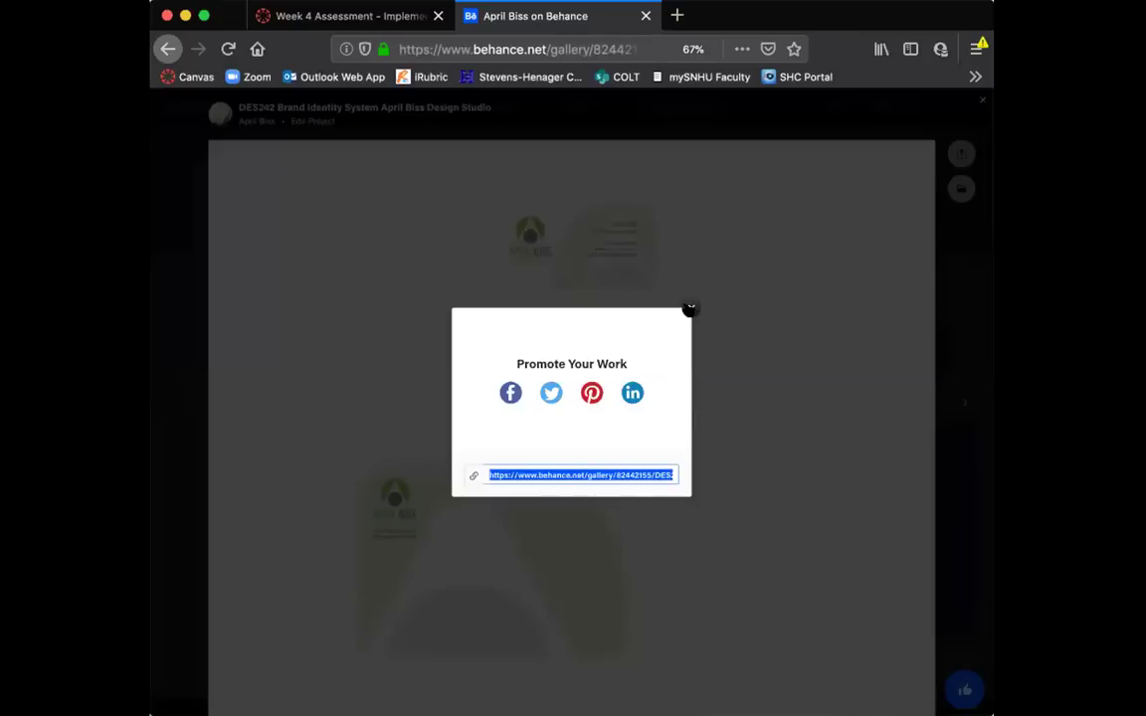
{"action": "left_click", "coordinate": [690, 309]}
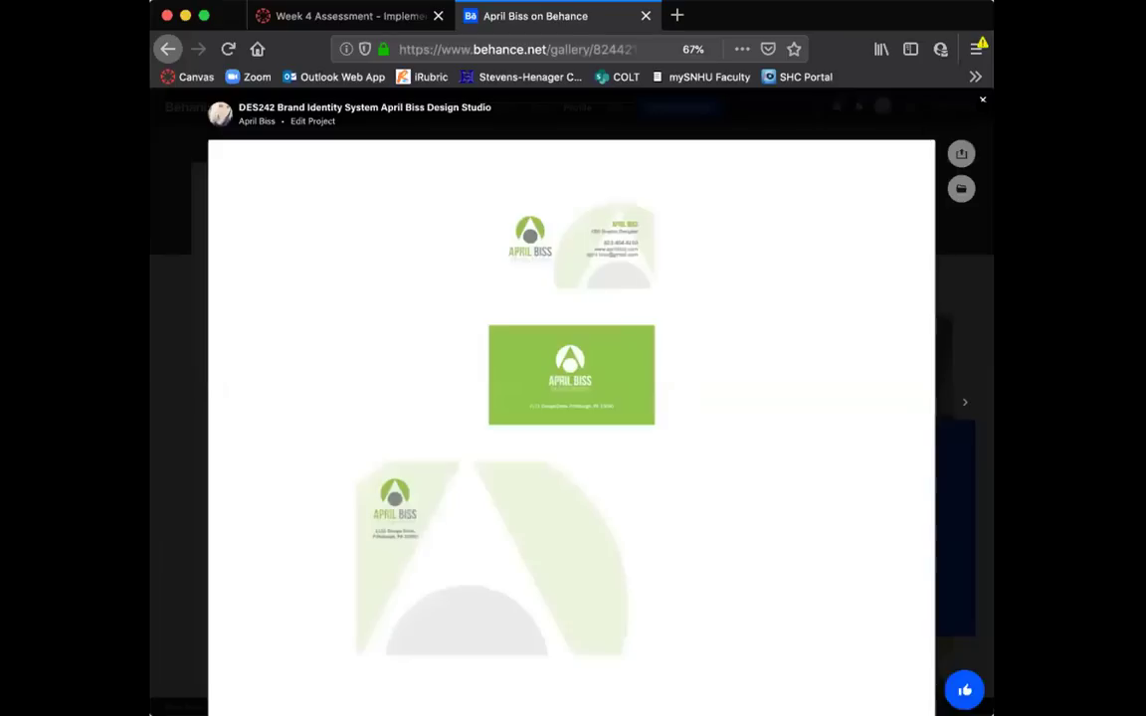
{"action": "key", "text": "Escape"}
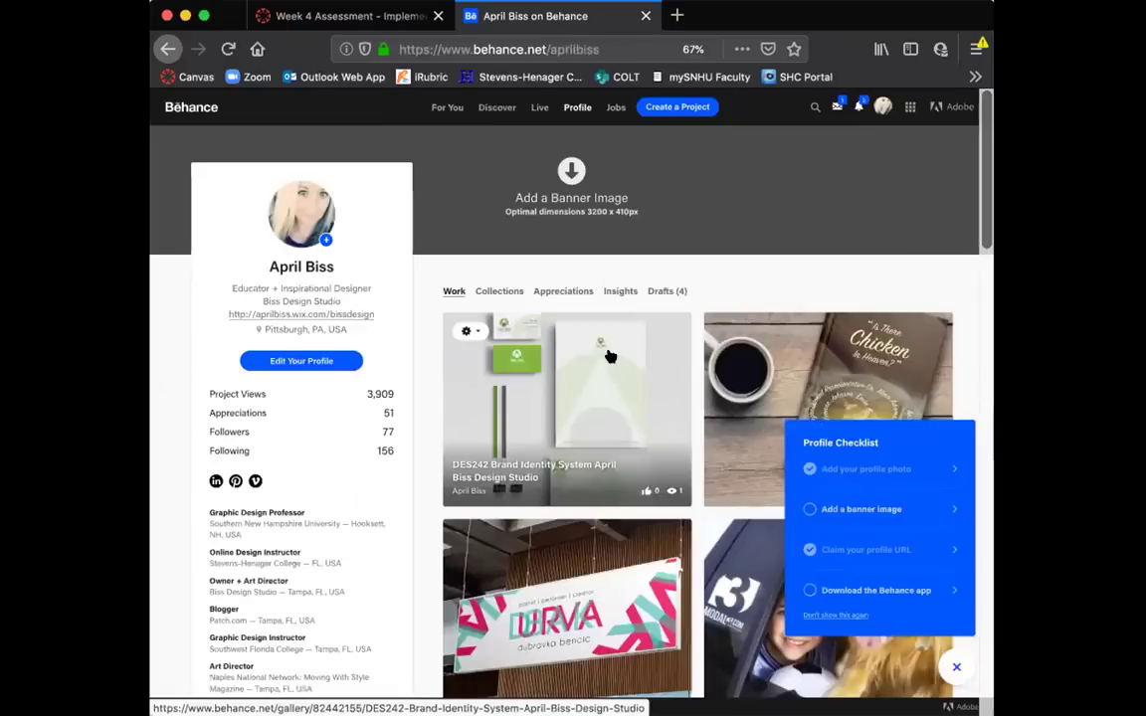
Step: Delete the DES242 Brand Identity System project from the profile's work
{"action": "left_click", "coordinate": [470, 334]}
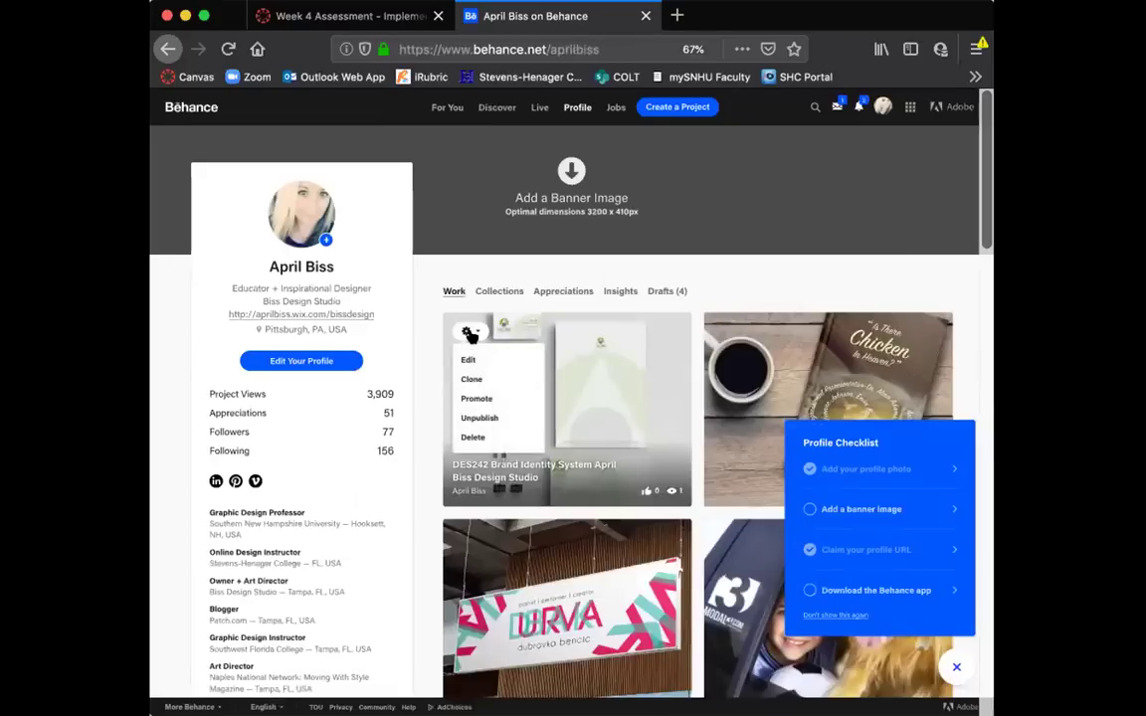
{"action": "left_click", "coordinate": [472, 439]}
{"action": "left_click", "coordinate": [457, 432]}
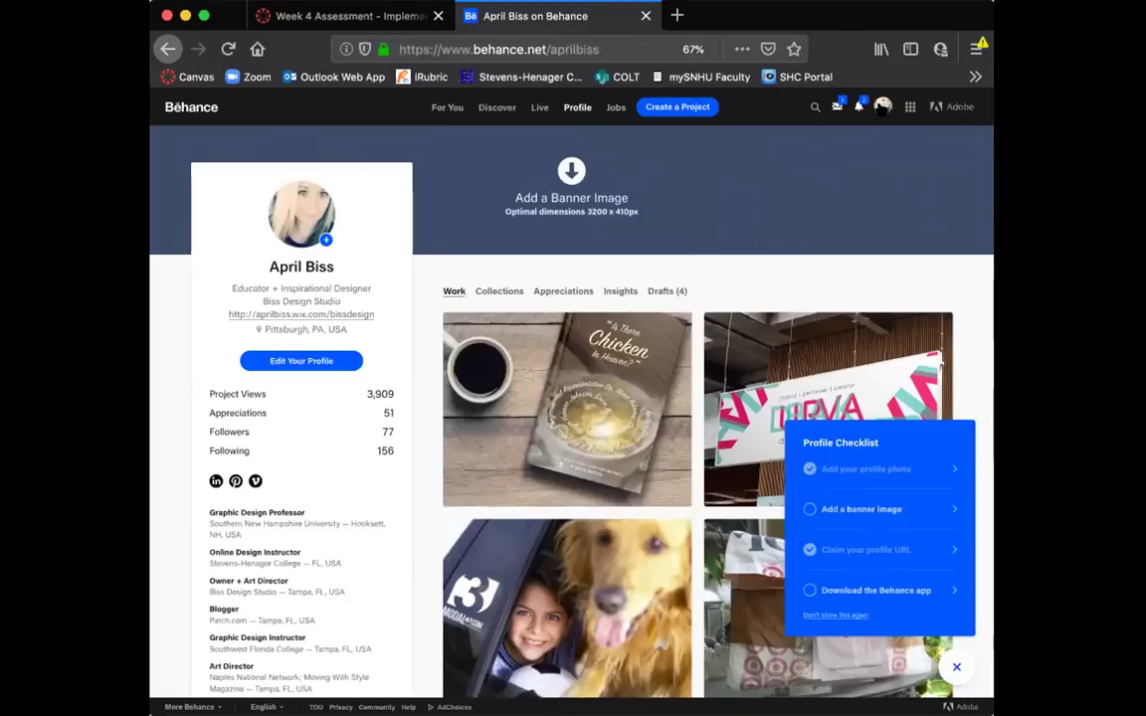
Step: Look through the portfolio work, opening the Book Cover Design project and The Unstoppable Leader book cover project
{"action": "left_click", "coordinate": [883, 106]}
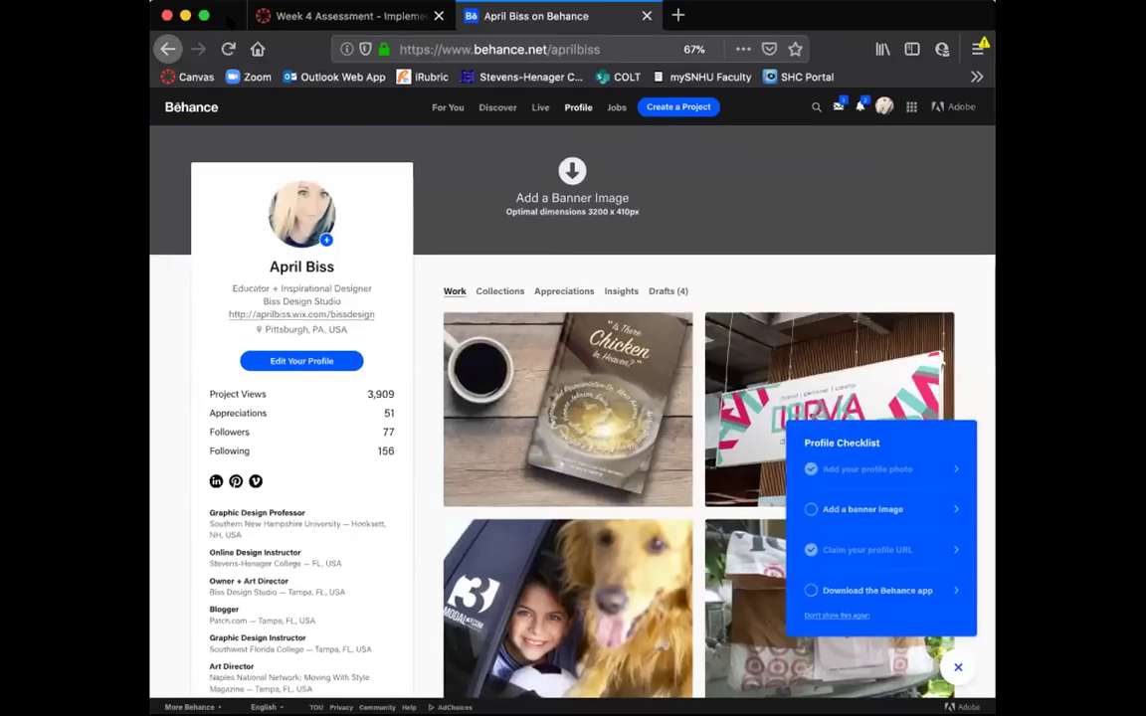
{"action": "left_click", "coordinate": [609, 358]}
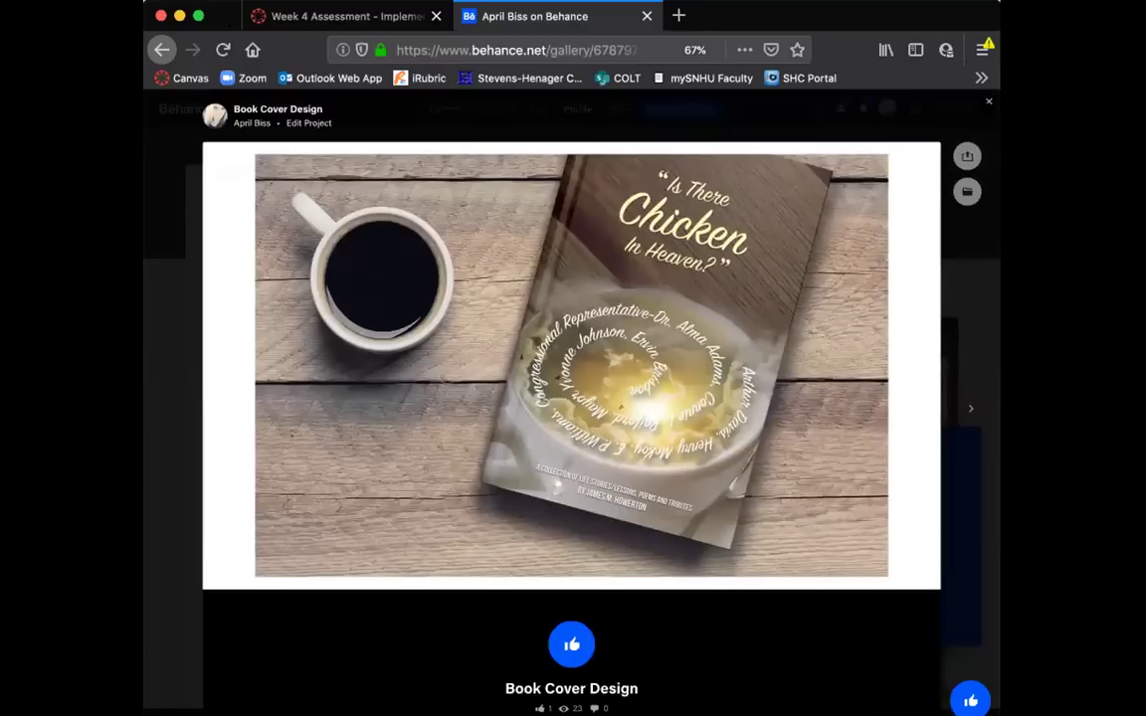
{"action": "key", "text": "Escape"}
{"action": "scroll", "coordinate": [875, 293], "scroll_direction": "down", "scroll_amount": 5}
{"action": "scroll", "coordinate": [876, 294], "scroll_direction": "down", "scroll_amount": 15}
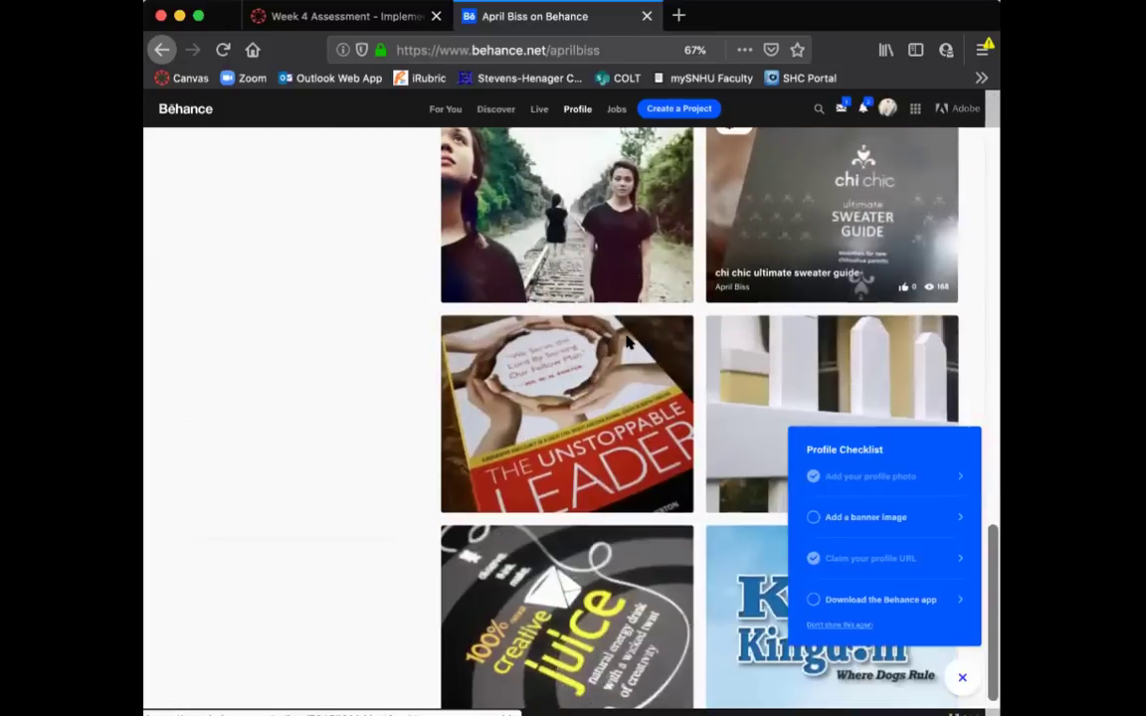
{"action": "left_click", "coordinate": [589, 376]}
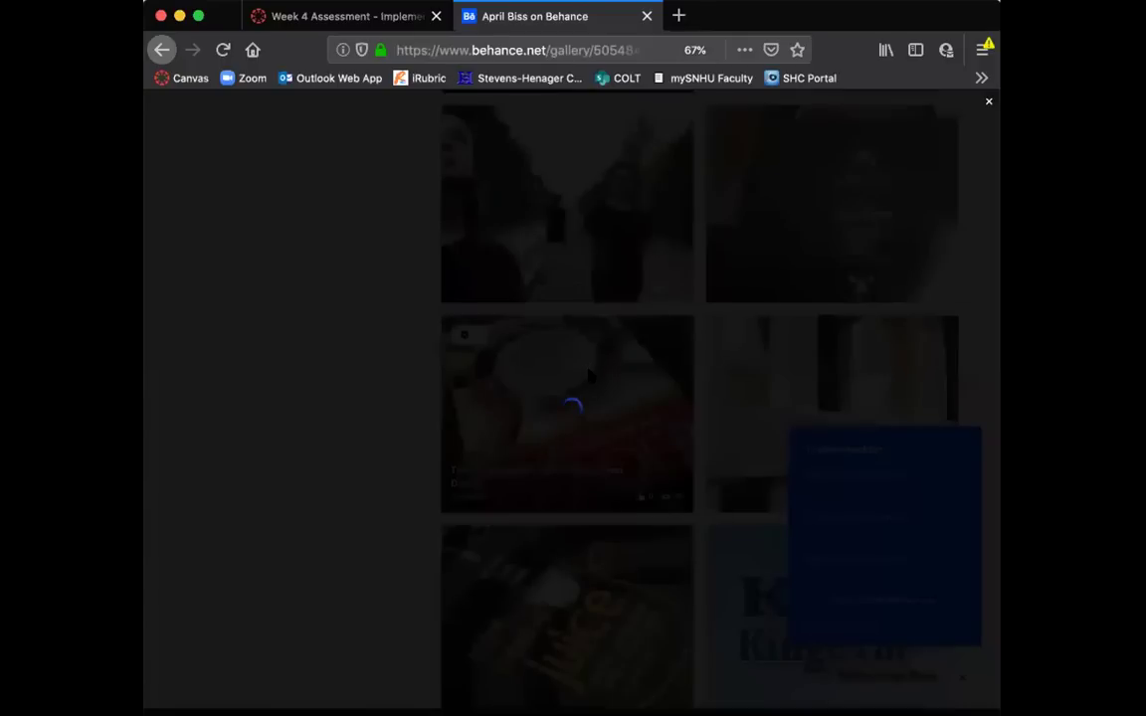
{"action": "scroll", "coordinate": [589, 372], "scroll_direction": "down", "scroll_amount": 2}
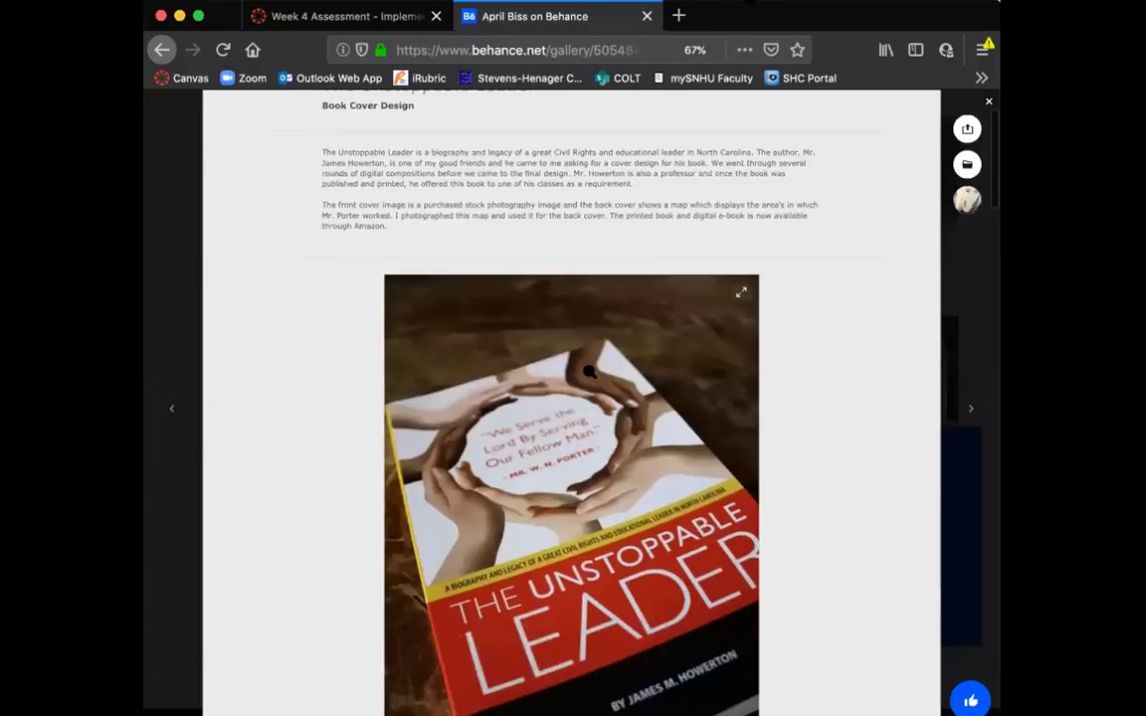
{"action": "scroll", "coordinate": [589, 372], "scroll_direction": "down", "scroll_amount": 2}
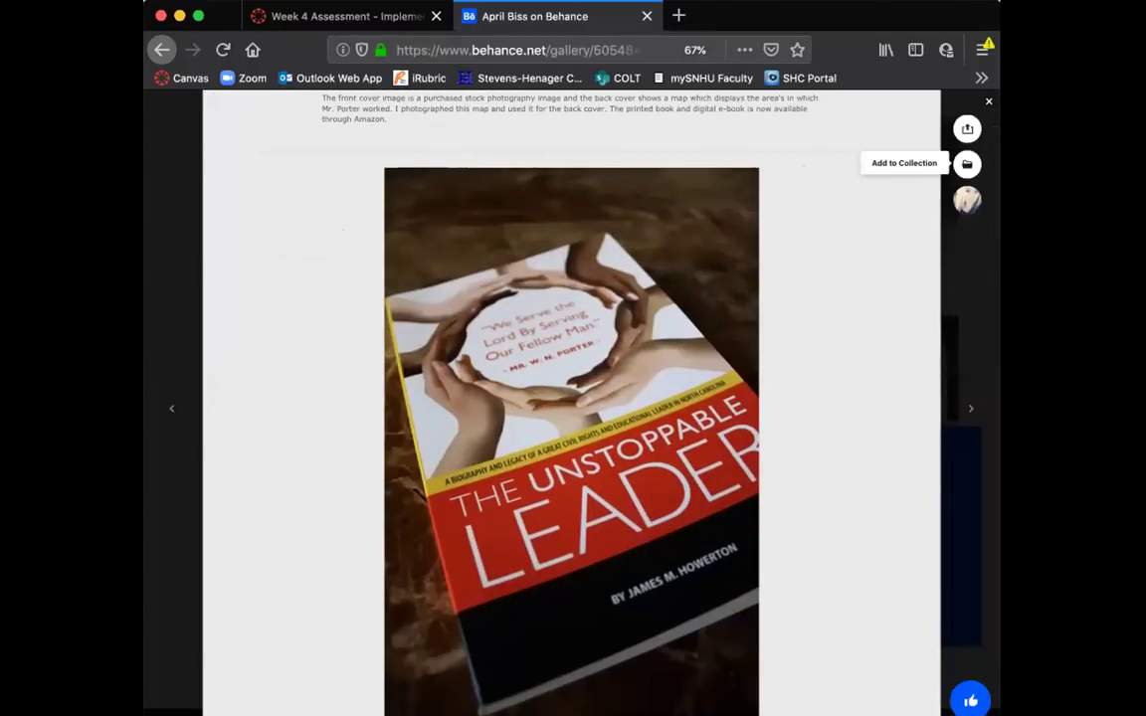
Step: Return to the profile's work overview, and close Behance to get back to the Week 4 Assessment page
{"action": "left_click", "coordinate": [967, 200]}
{"action": "left_click", "coordinate": [887, 108]}
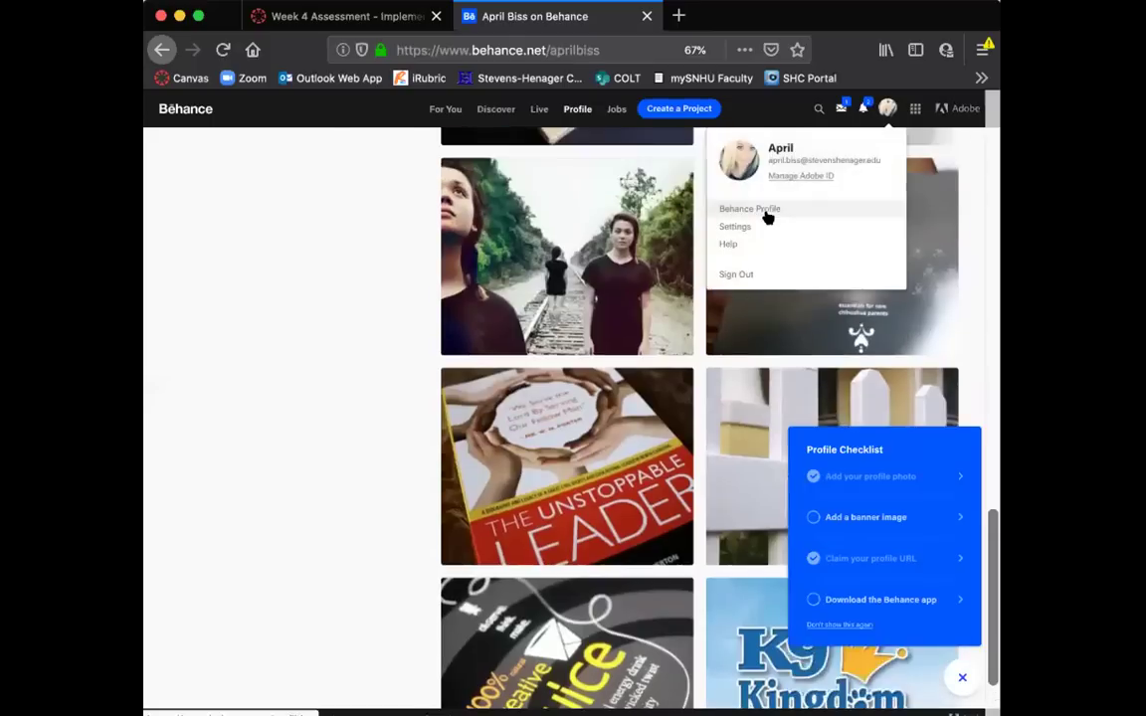
{"action": "scroll", "coordinate": [767, 217], "scroll_direction": "up", "scroll_amount": 15}
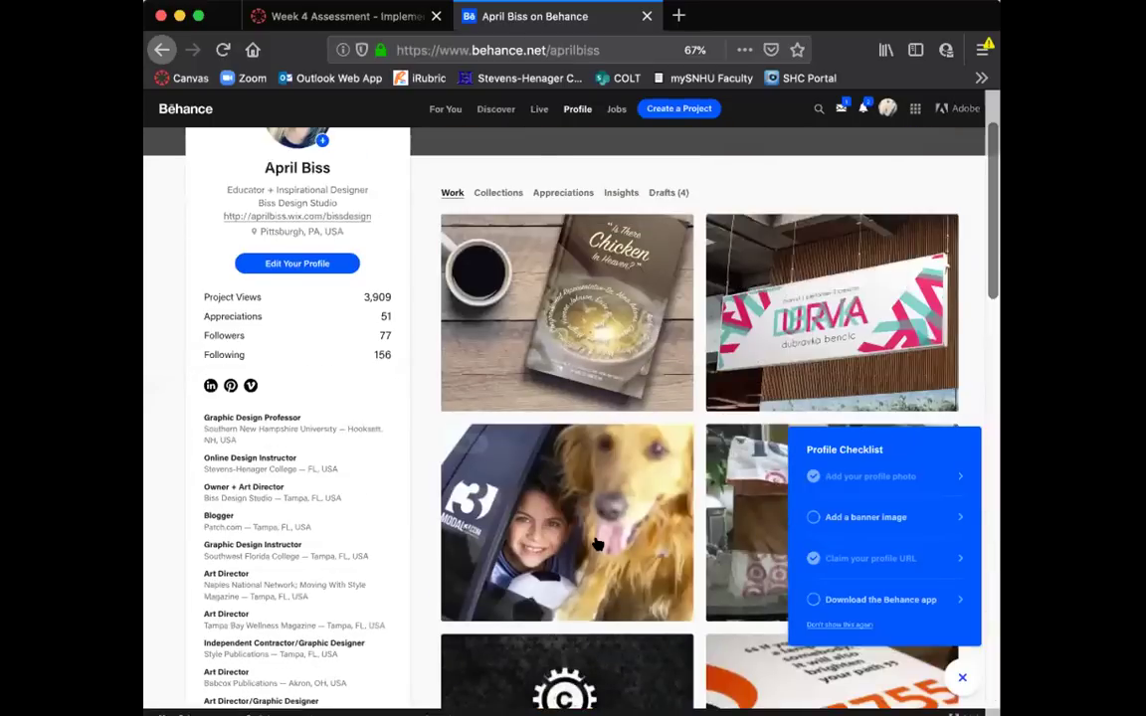
{"action": "scroll", "coordinate": [597, 544], "scroll_direction": "up", "scroll_amount": 2}
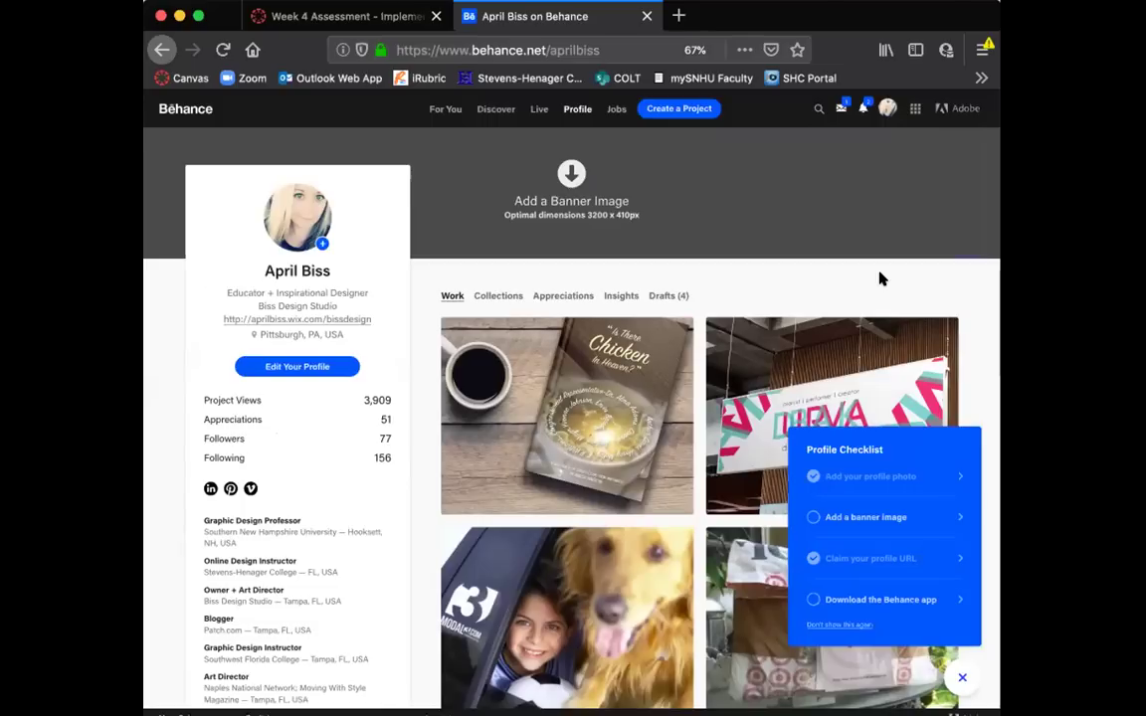
{"action": "scroll", "coordinate": [880, 279], "scroll_direction": "down", "scroll_amount": 1}
{"action": "scroll", "coordinate": [881, 278], "scroll_direction": "up", "scroll_amount": 1}
{"action": "scroll", "coordinate": [880, 279], "scroll_direction": "down", "scroll_amount": 1}
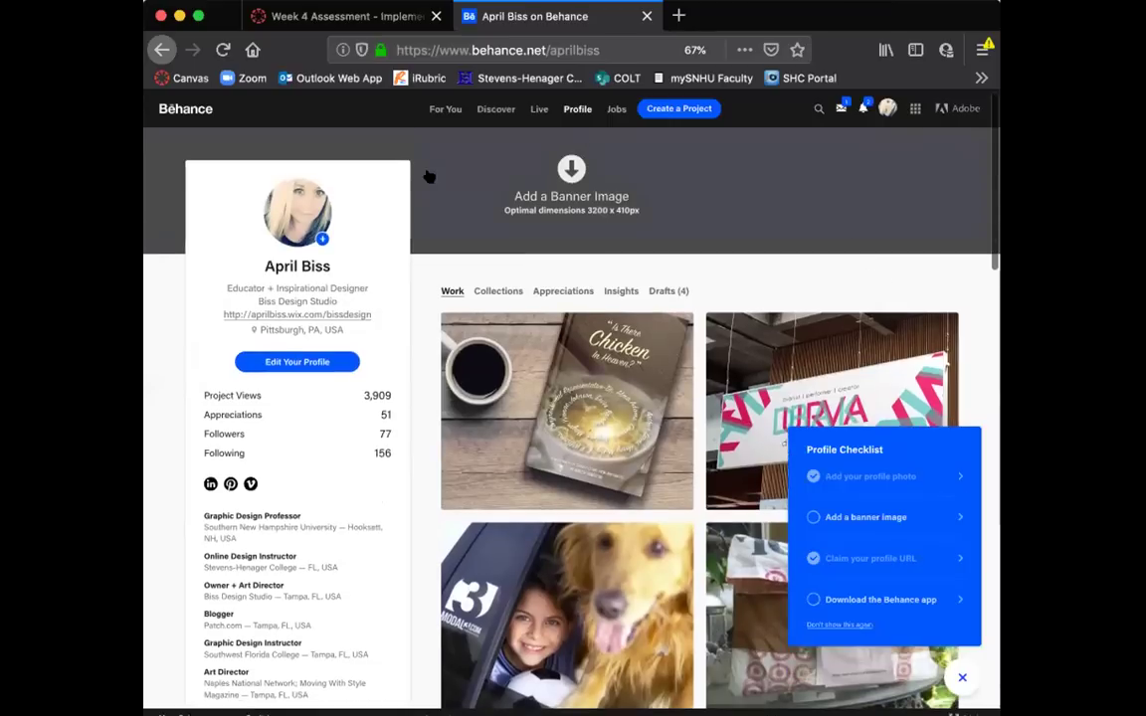
{"action": "left_click", "coordinate": [647, 17]}
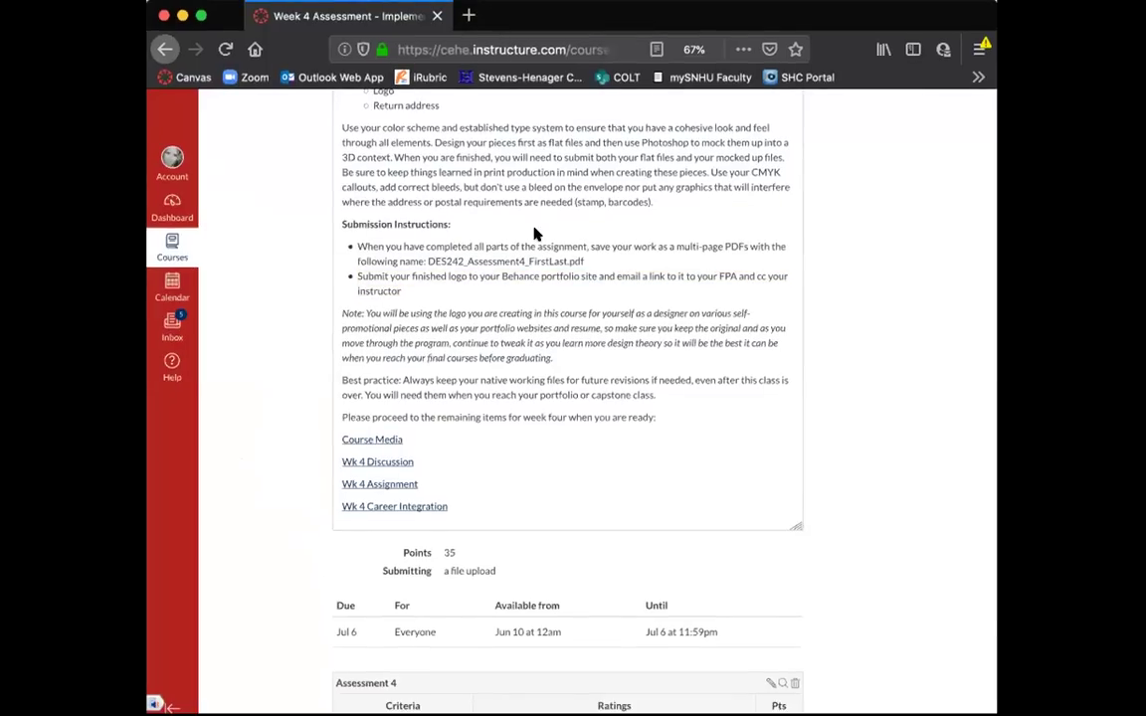
{"action": "scroll", "coordinate": [532, 230], "scroll_direction": "up", "scroll_amount": 15}
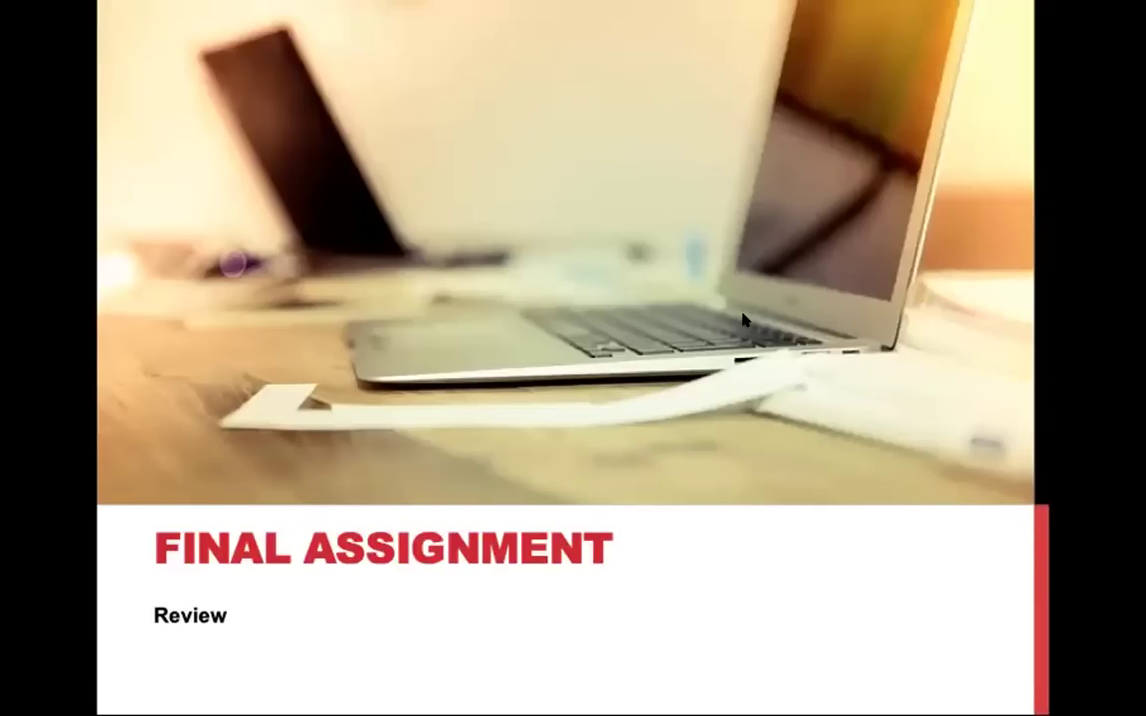
{"action": "key", "text": "Right"}
{"action": "key", "text": "Right"}
{"action": "key", "text": "Right"}
{"action": "key", "text": "Right"}
{"action": "key", "text": "Right"}
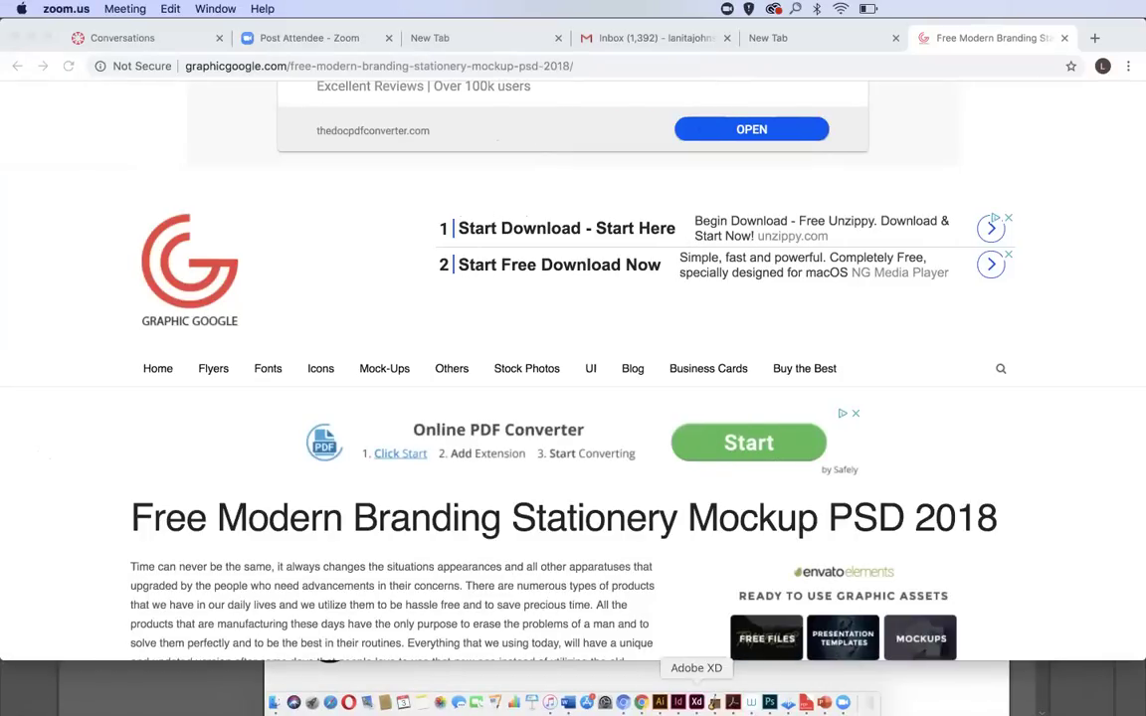
Step: Switch to InDesign and look over the logo presentation's cover page and the "Logo in black and white" page
{"action": "left_click", "coordinate": [678, 702]}
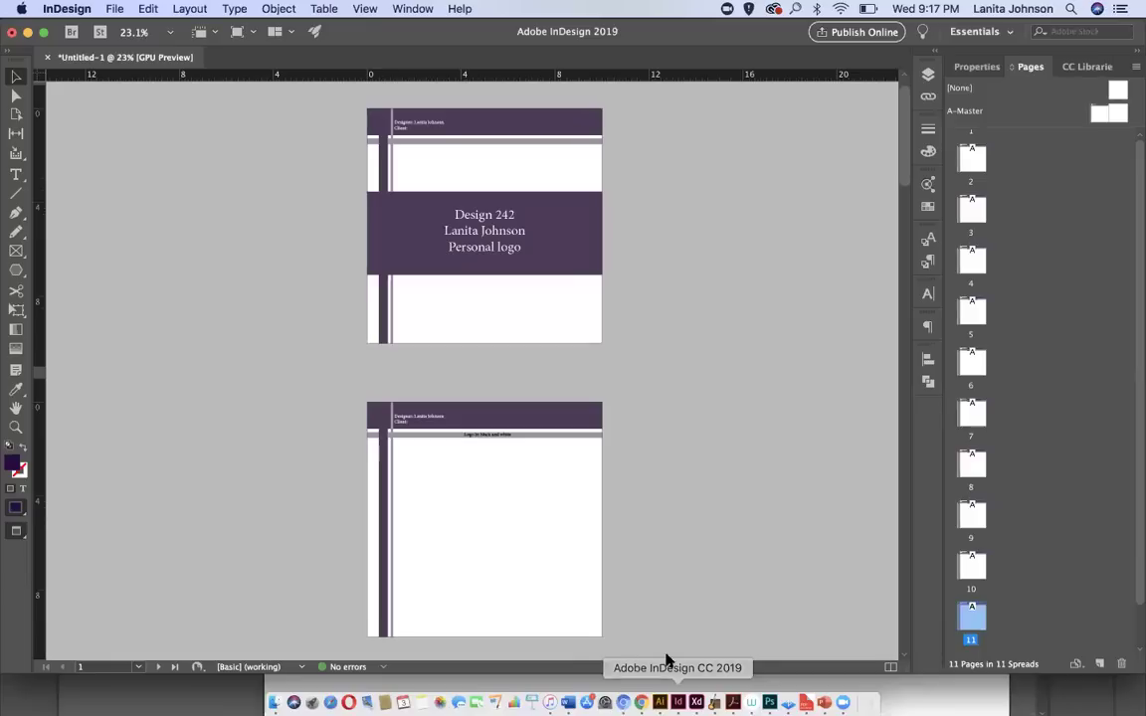
{"action": "scroll", "coordinate": [674, 408], "scroll_direction": "up", "scroll_amount": 3}
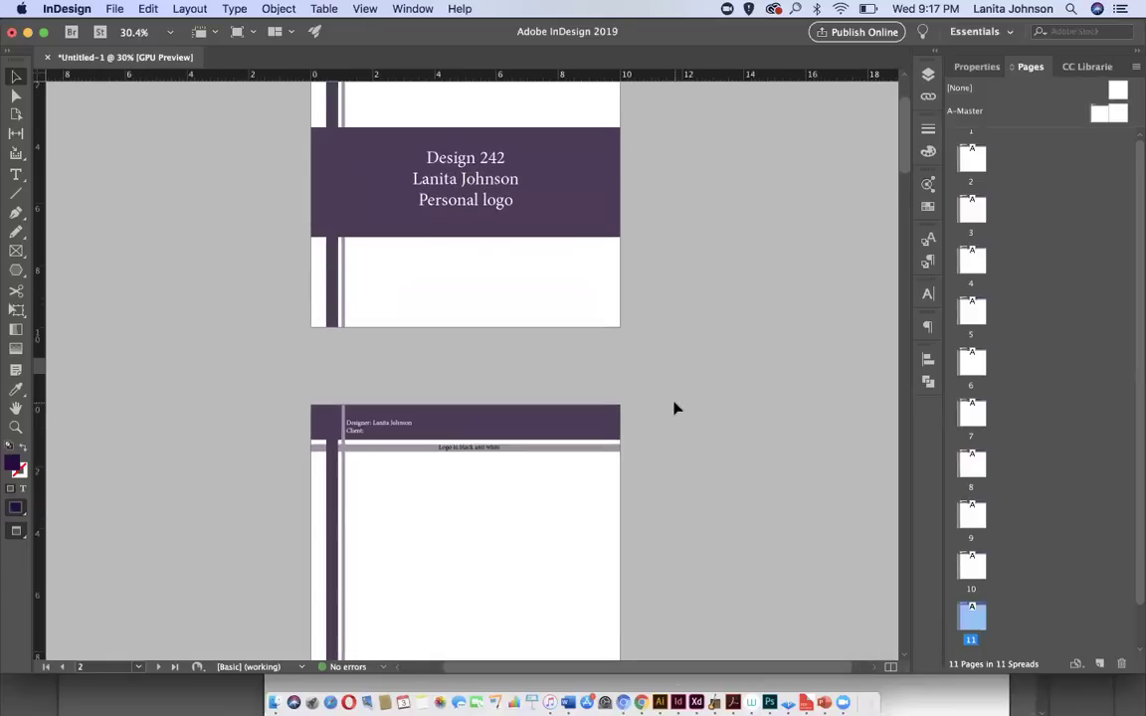
{"action": "scroll", "coordinate": [673, 408], "scroll_direction": "up", "scroll_amount": 3}
{"action": "scroll", "coordinate": [673, 408], "scroll_direction": "down", "scroll_amount": 5}
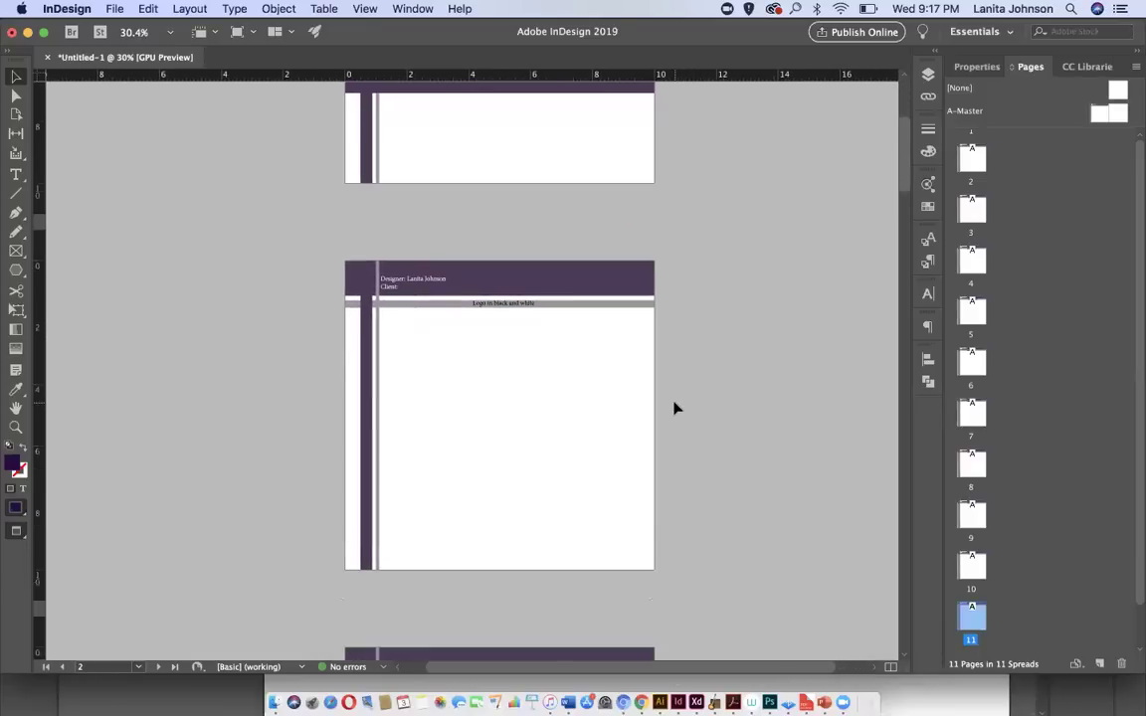
{"action": "scroll", "coordinate": [673, 408], "scroll_direction": "up", "scroll_amount": 3}
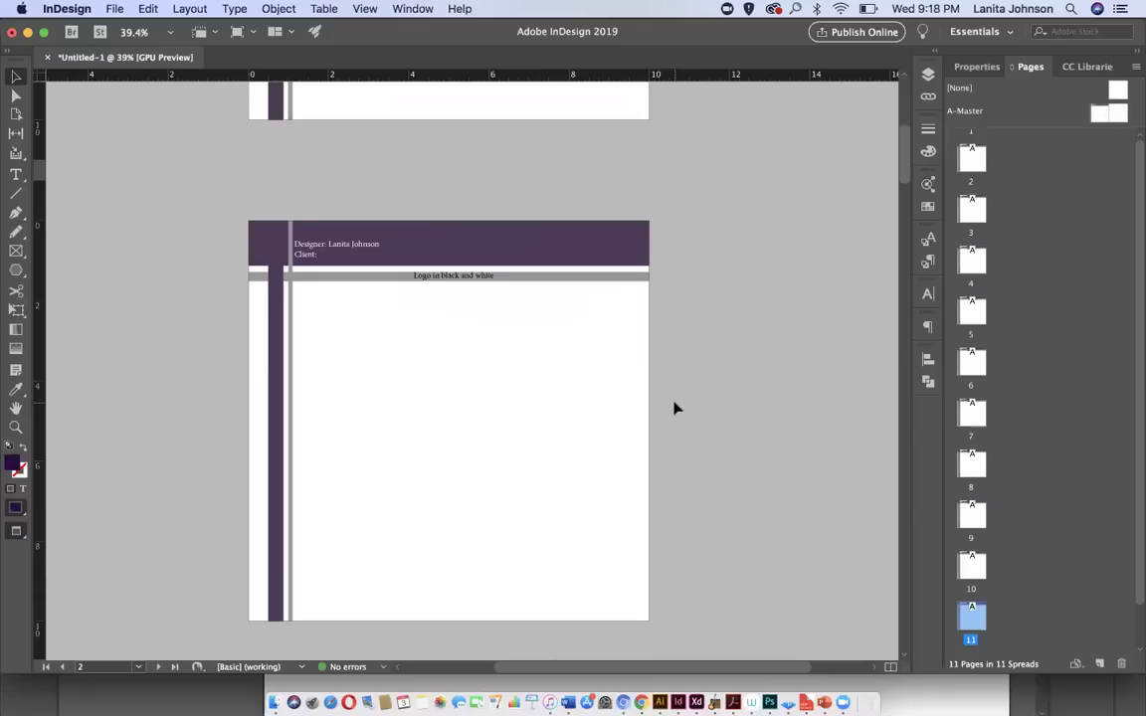
{"action": "key", "text": "XF86AudioRaiseVolume"}
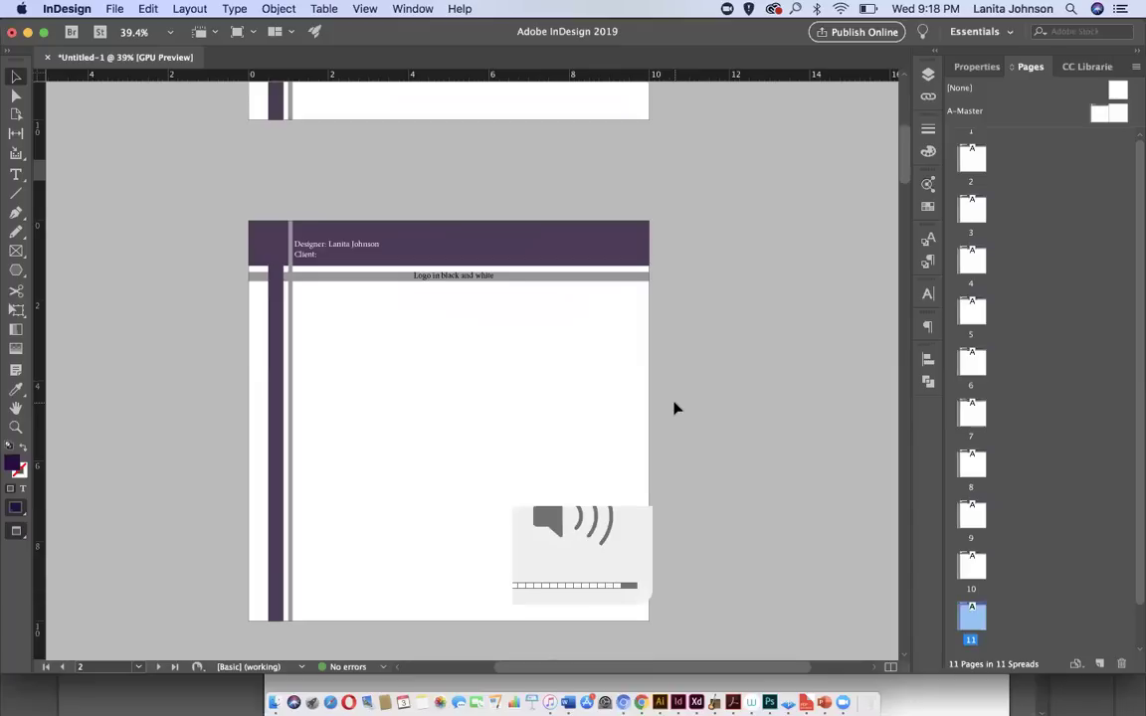
{"action": "key", "text": "XF86AudioRaiseVolume"}
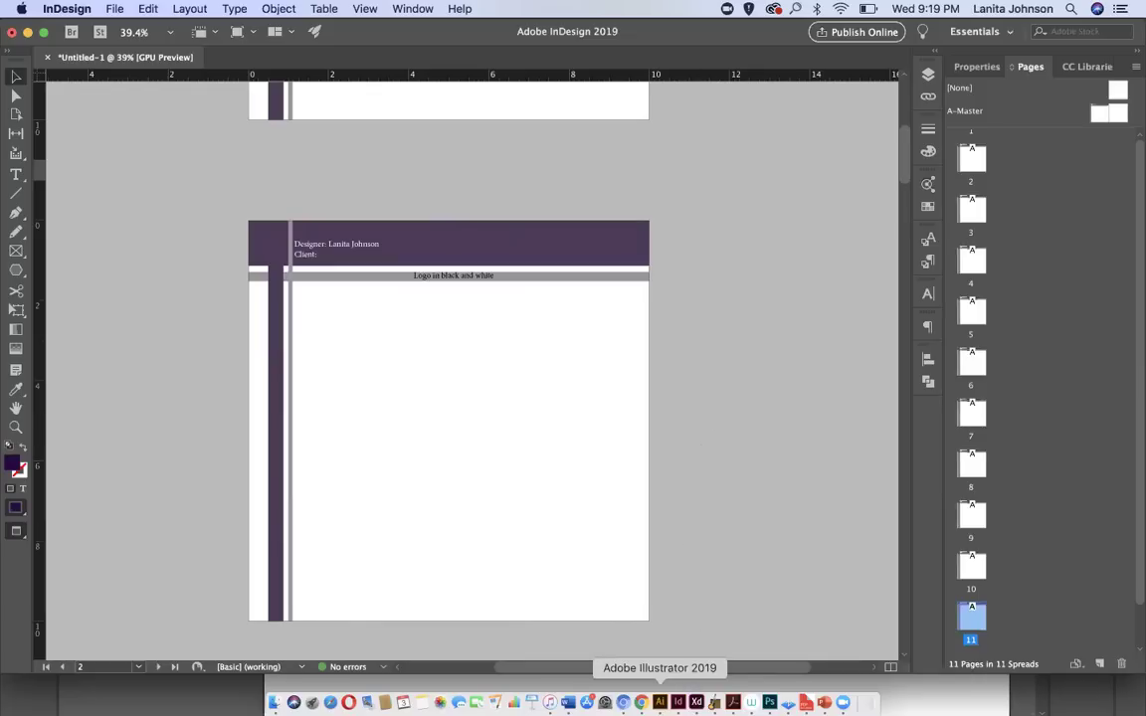
Step: Switch to Illustrator and examine the script monogram of logo concept 1 up close
{"action": "left_click", "coordinate": [660, 702]}
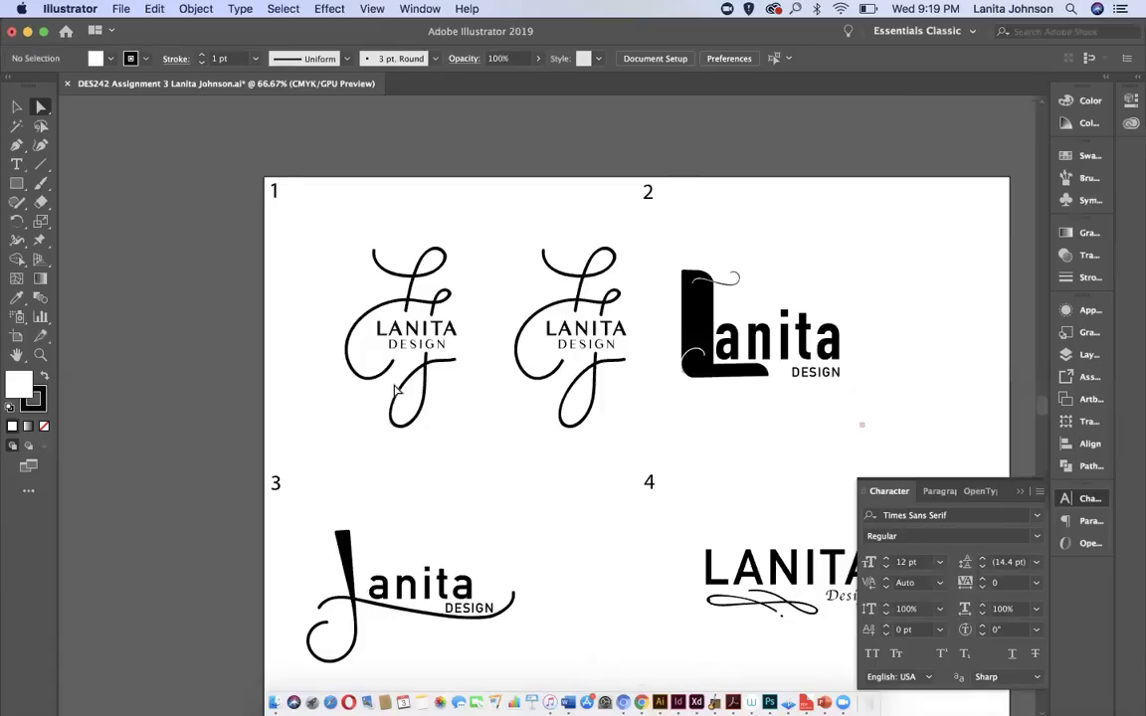
{"action": "scroll", "coordinate": [395, 390], "scroll_direction": "up", "scroll_amount": 3}
{"action": "scroll", "coordinate": [395, 390], "scroll_direction": "up", "scroll_amount": 3}
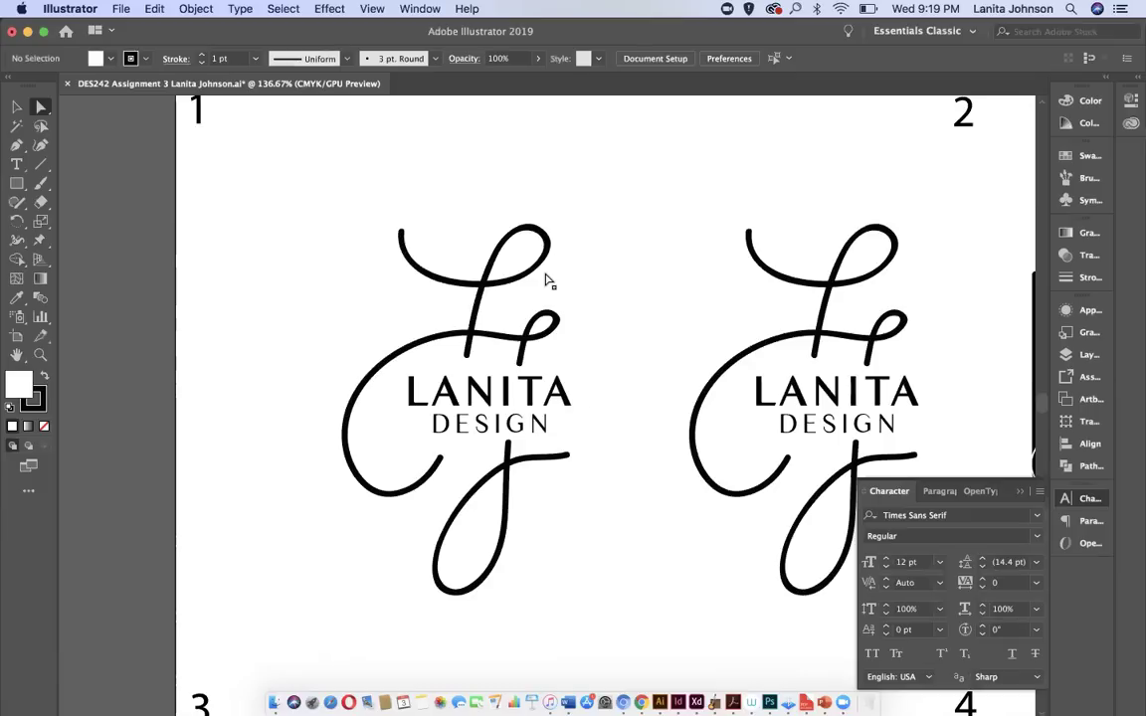
{"action": "scroll", "coordinate": [486, 393], "scroll_direction": "up", "scroll_amount": 2}
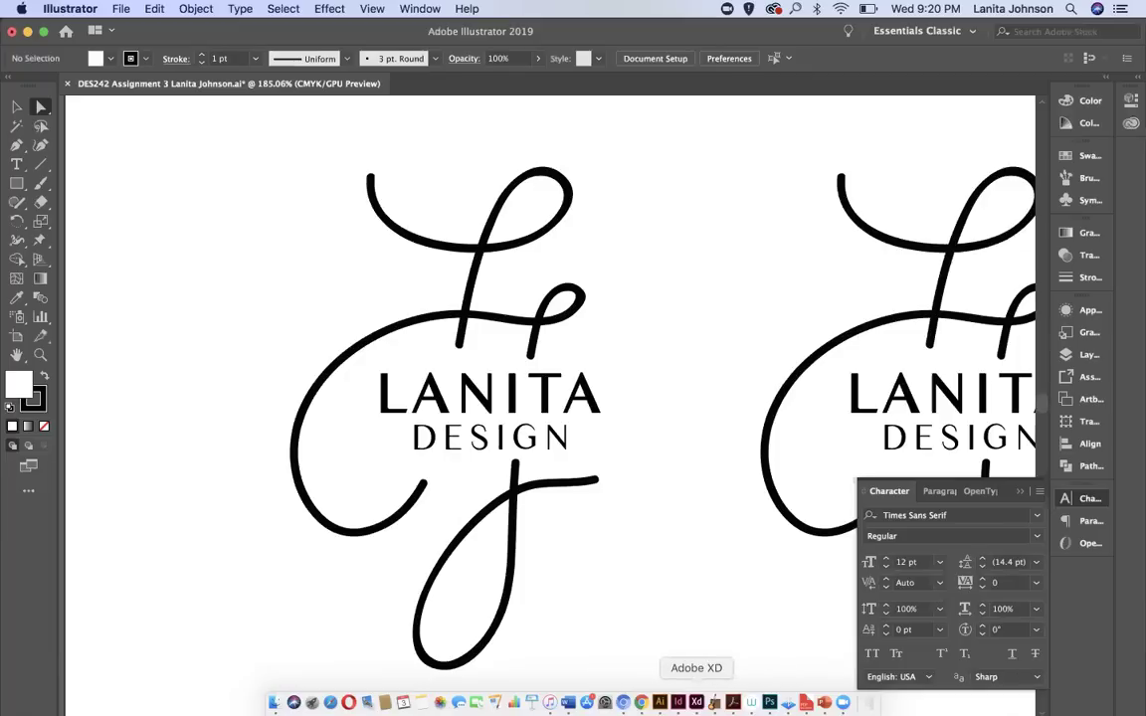
Step: Return to InDesign and review the layout of the full "Logo in black and white" page
{"action": "left_click", "coordinate": [678, 702]}
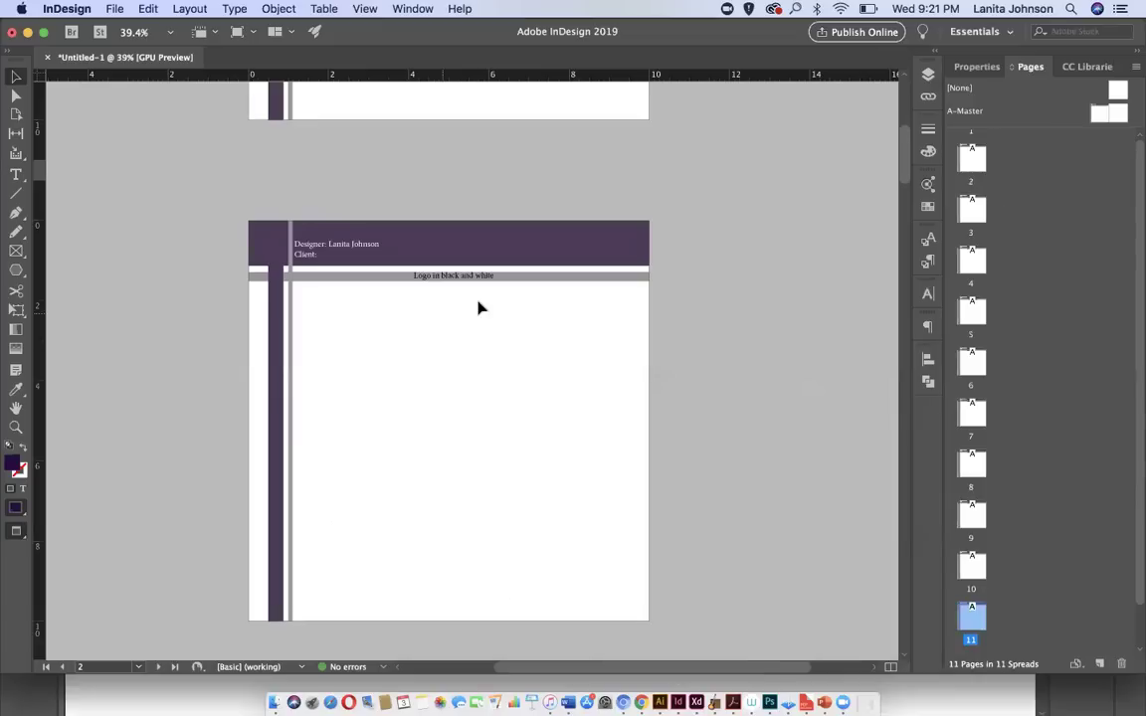
{"action": "scroll", "coordinate": [484, 302], "scroll_direction": "up", "scroll_amount": 2}
{"action": "scroll", "coordinate": [483, 301], "scroll_direction": "down", "scroll_amount": 2}
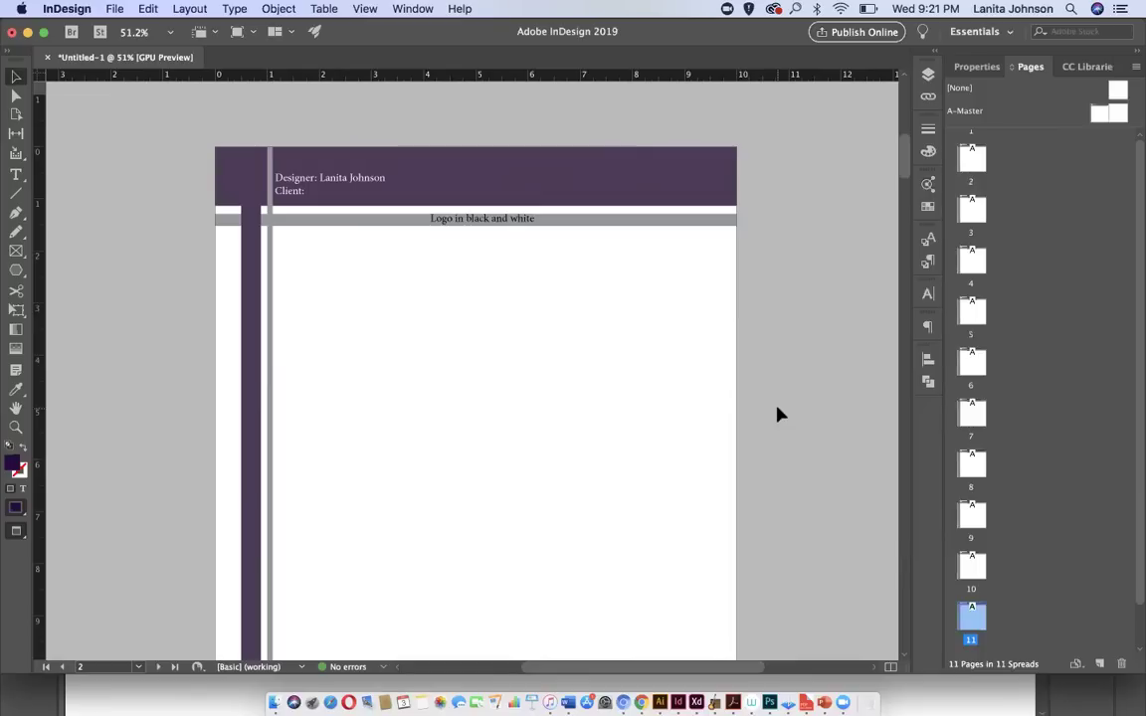
{"action": "scroll", "coordinate": [779, 415], "scroll_direction": "down", "scroll_amount": 2}
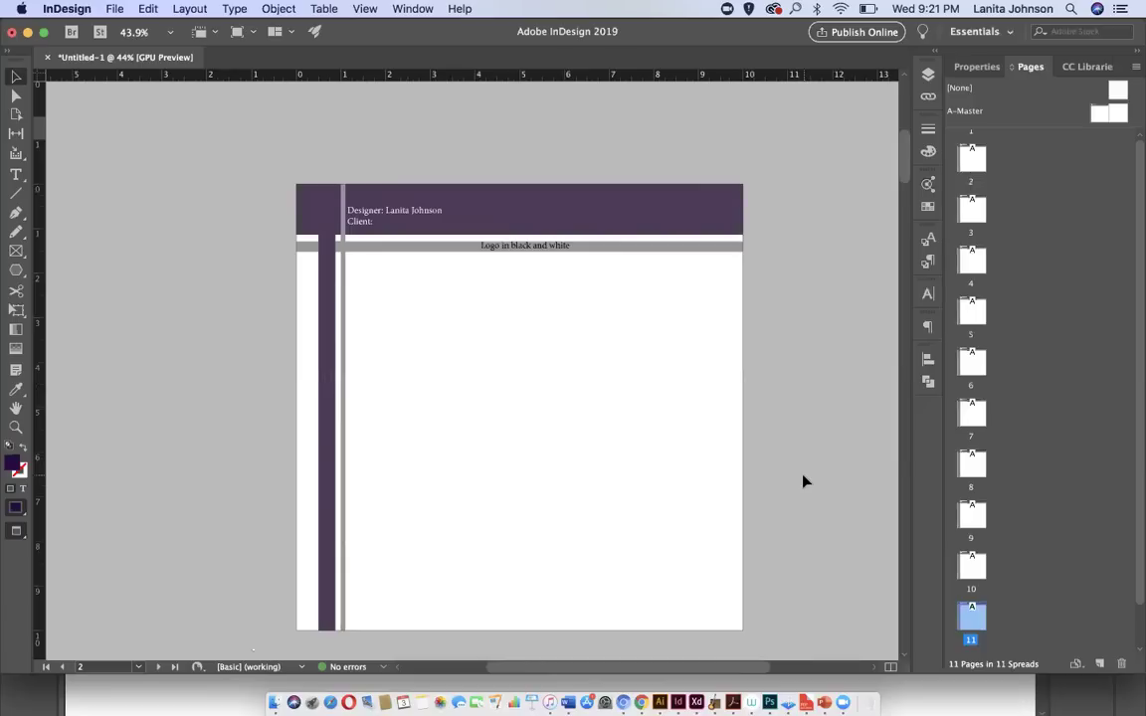
Step: Switch to Illustrator and compare the black, gray and color Burning Grace Graphics logo versions across the artboards
{"action": "left_click", "coordinate": [660, 703]}
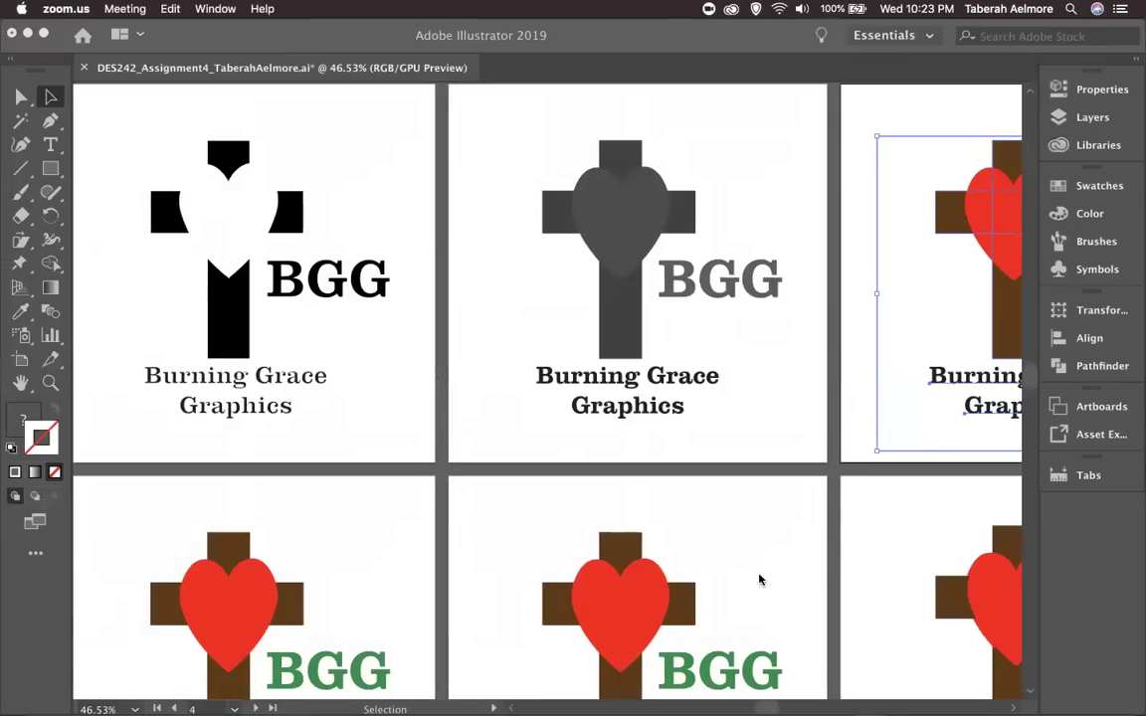
{"action": "scroll", "coordinate": [749, 547], "scroll_direction": "down", "scroll_amount": 3}
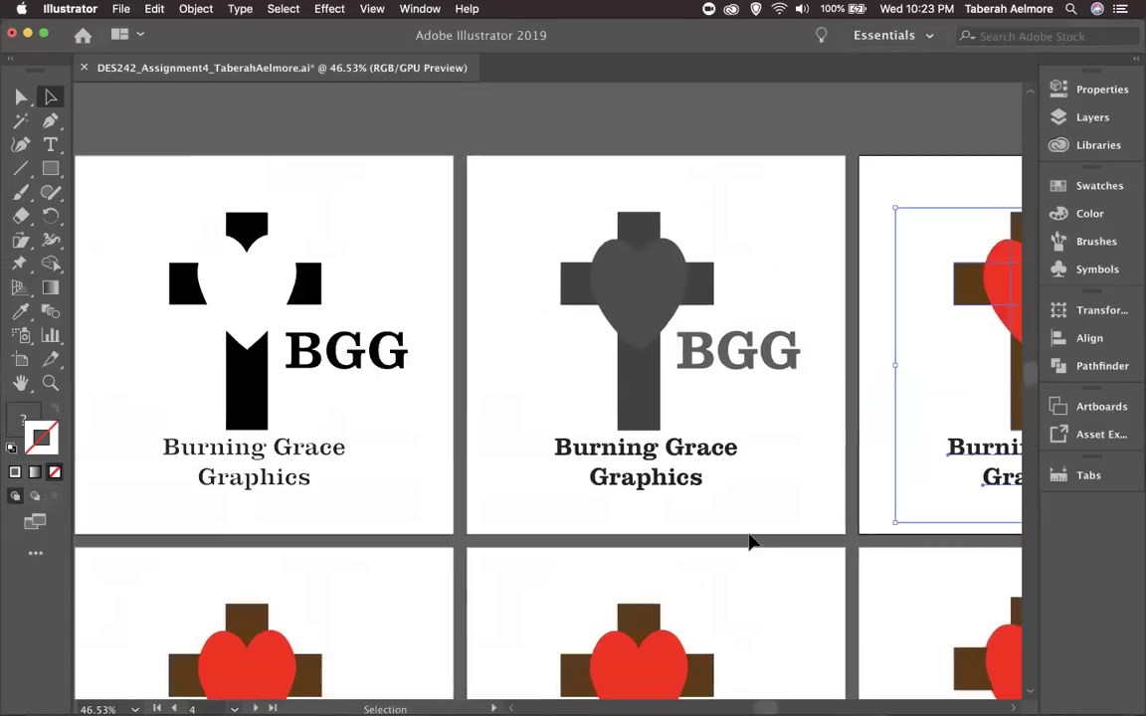
{"action": "scroll", "coordinate": [750, 540], "scroll_direction": "down", "scroll_amount": 2}
{"action": "scroll", "coordinate": [750, 541], "scroll_direction": "right", "scroll_amount": 1}
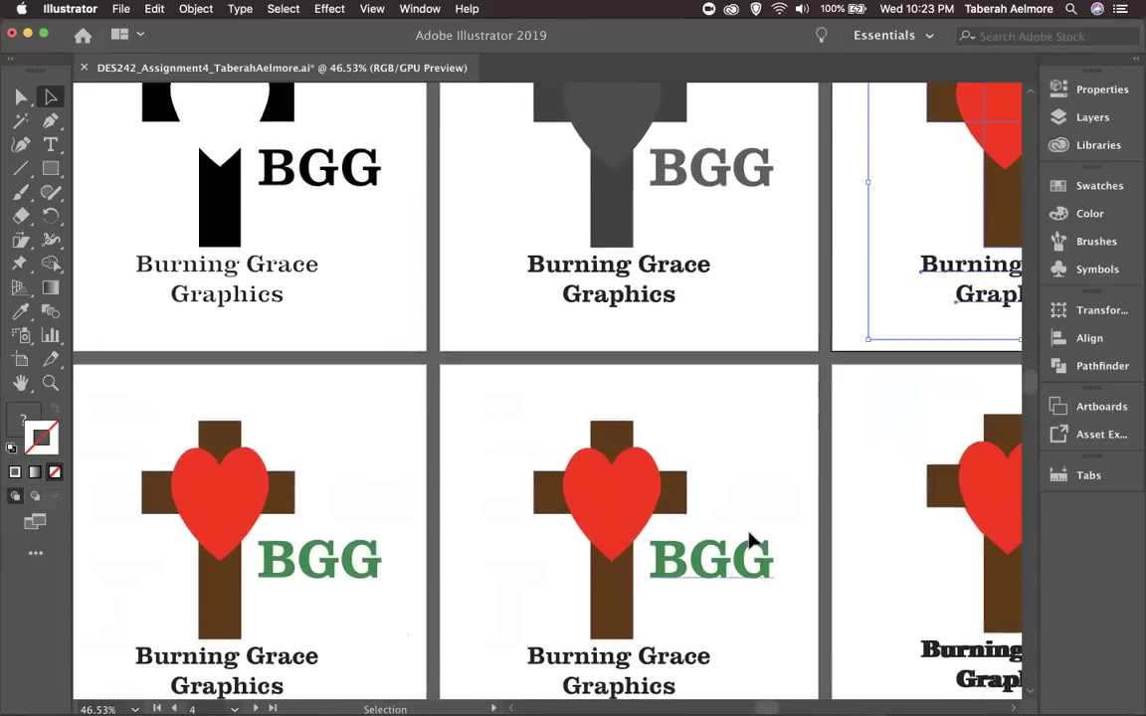
{"action": "scroll", "coordinate": [750, 542], "scroll_direction": "down", "scroll_amount": 1}
{"action": "scroll", "coordinate": [750, 542], "scroll_direction": "right", "scroll_amount": 1}
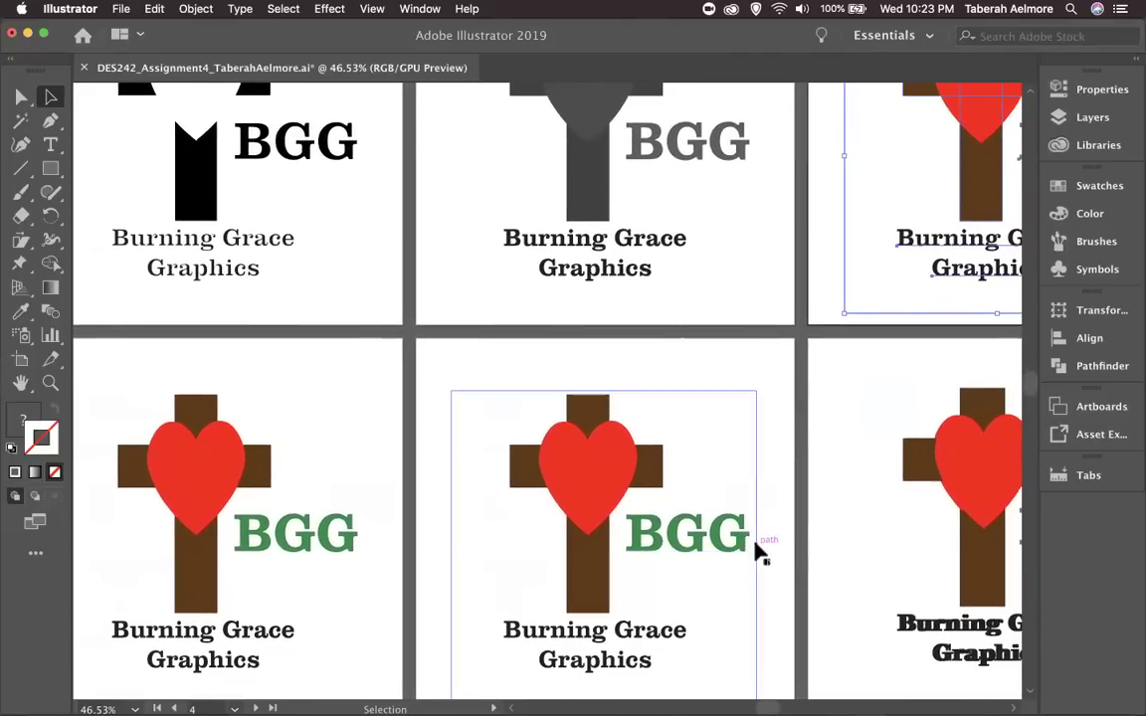
{"action": "scroll", "coordinate": [759, 546], "scroll_direction": "right", "scroll_amount": 1}
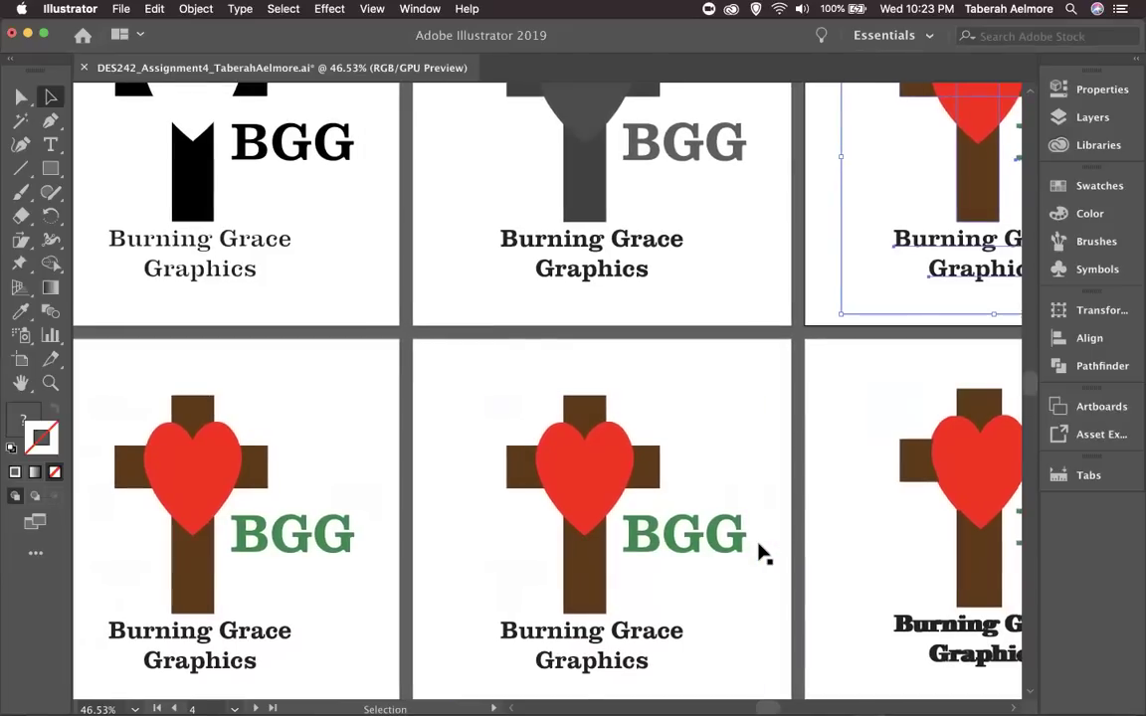
{"action": "scroll", "coordinate": [759, 553], "scroll_direction": "down", "scroll_amount": 1}
{"action": "scroll", "coordinate": [759, 553], "scroll_direction": "right", "scroll_amount": 1}
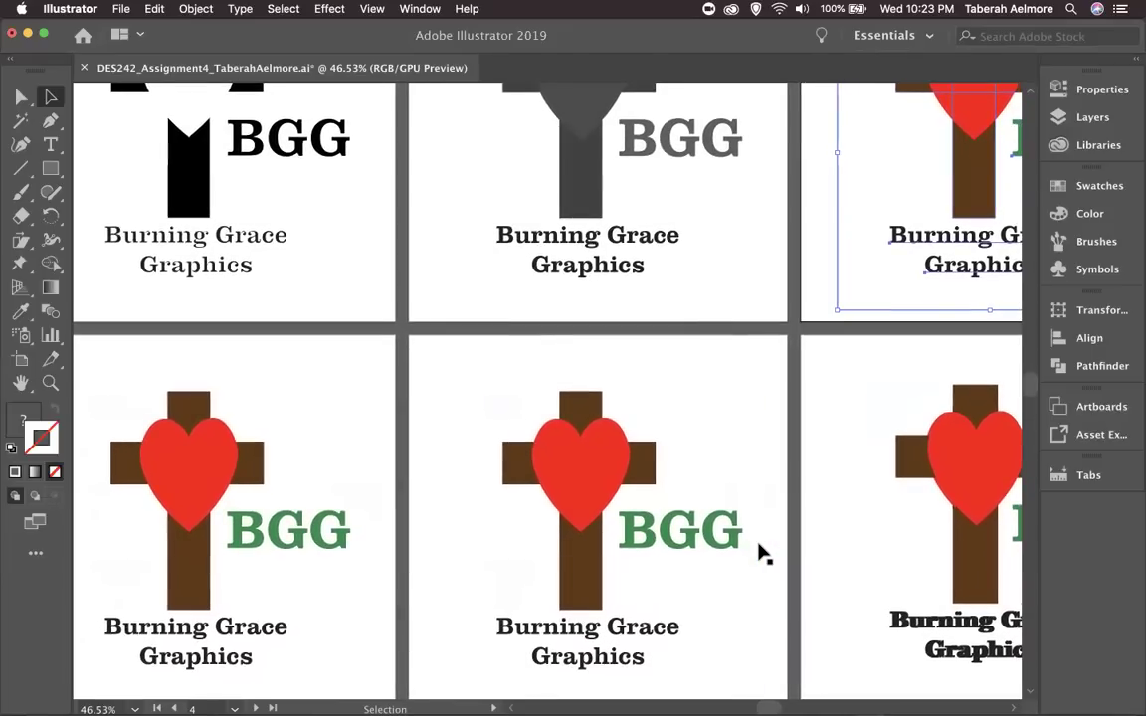
{"action": "scroll", "coordinate": [759, 554], "scroll_direction": "right", "scroll_amount": 2}
{"action": "scroll", "coordinate": [759, 550], "scroll_direction": "right", "scroll_amount": 3}
{"action": "scroll", "coordinate": [759, 551], "scroll_direction": "down", "scroll_amount": 1}
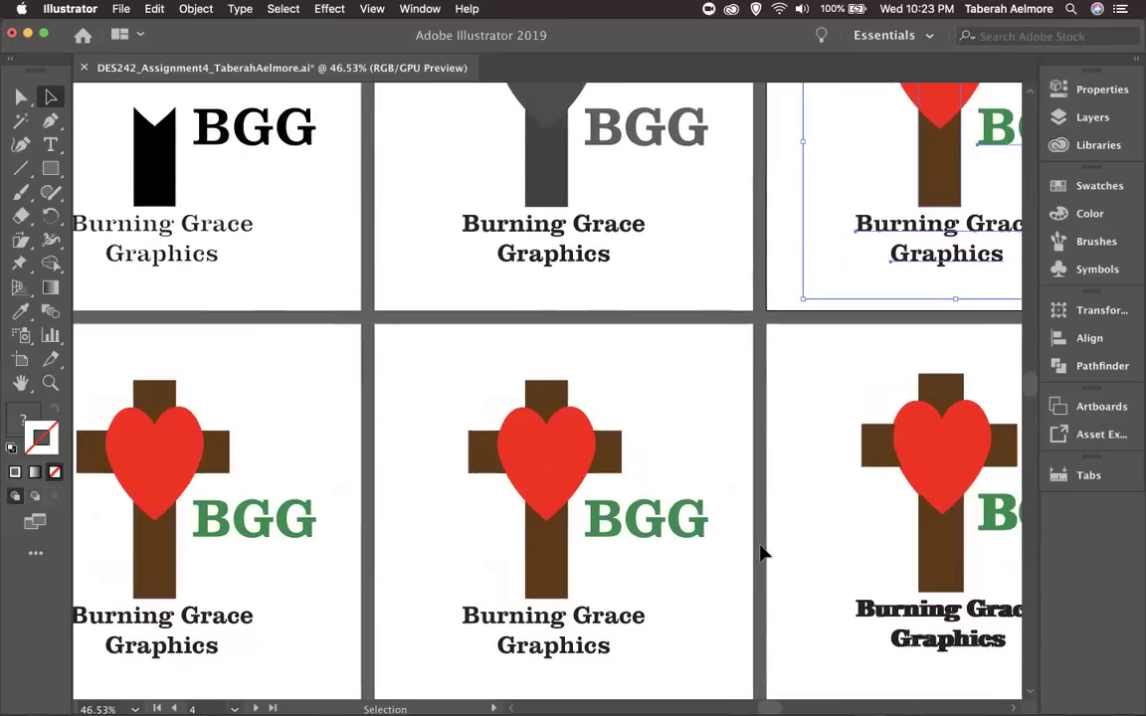
{"action": "scroll", "coordinate": [759, 554], "scroll_direction": "up", "scroll_amount": 5}
{"action": "scroll", "coordinate": [759, 554], "scroll_direction": "right", "scroll_amount": 2}
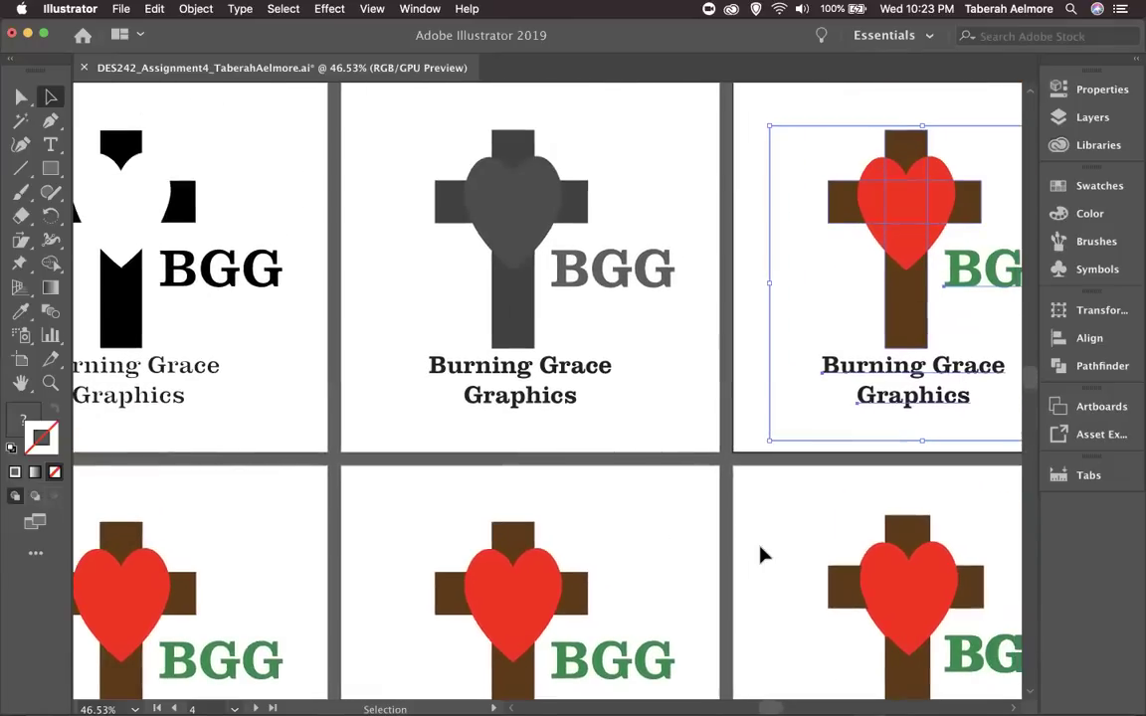
{"action": "scroll", "coordinate": [759, 554], "scroll_direction": "down", "scroll_amount": 1}
{"action": "scroll", "coordinate": [759, 554], "scroll_direction": "left", "scroll_amount": 1}
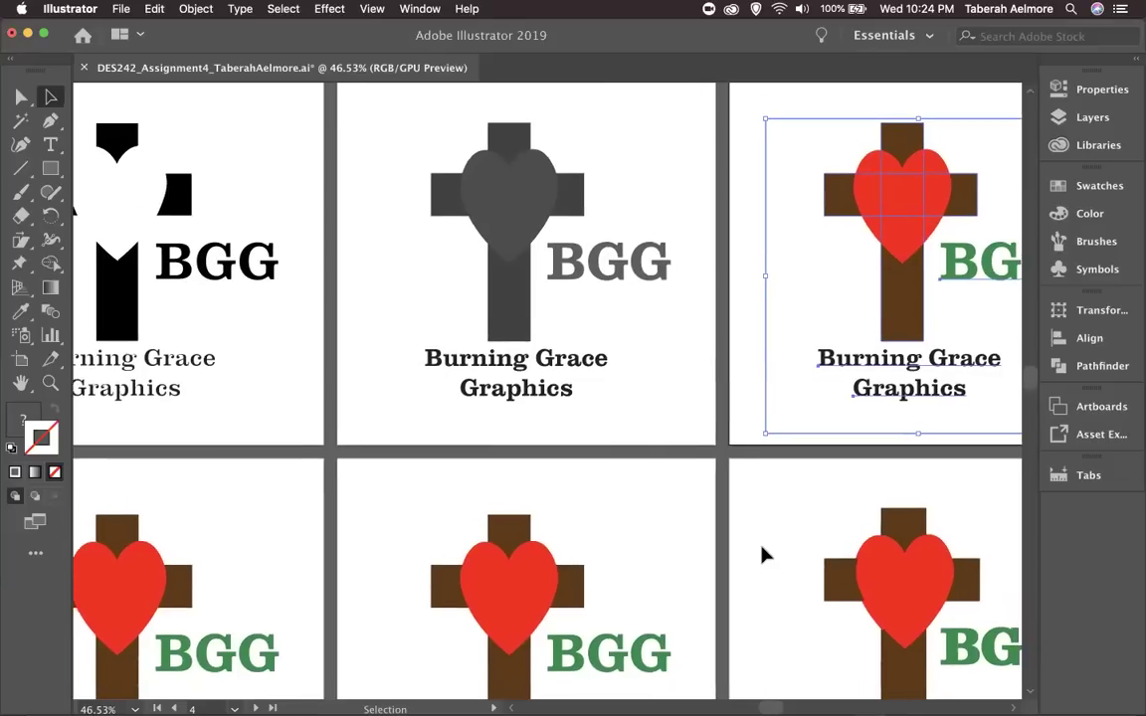
{"action": "scroll", "coordinate": [761, 554], "scroll_direction": "down", "scroll_amount": 2}
{"action": "scroll", "coordinate": [761, 554], "scroll_direction": "right", "scroll_amount": 2}
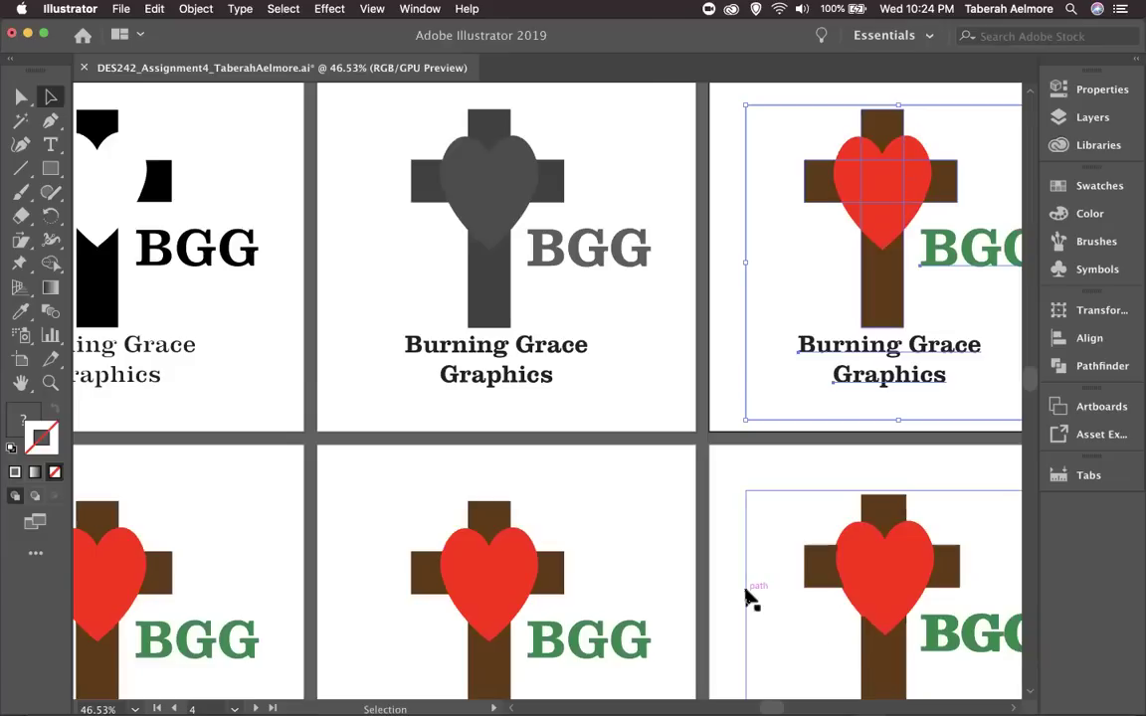
{"action": "scroll", "coordinate": [748, 597], "scroll_direction": "left", "scroll_amount": 2}
{"action": "scroll", "coordinate": [748, 597], "scroll_direction": "up", "scroll_amount": 1}
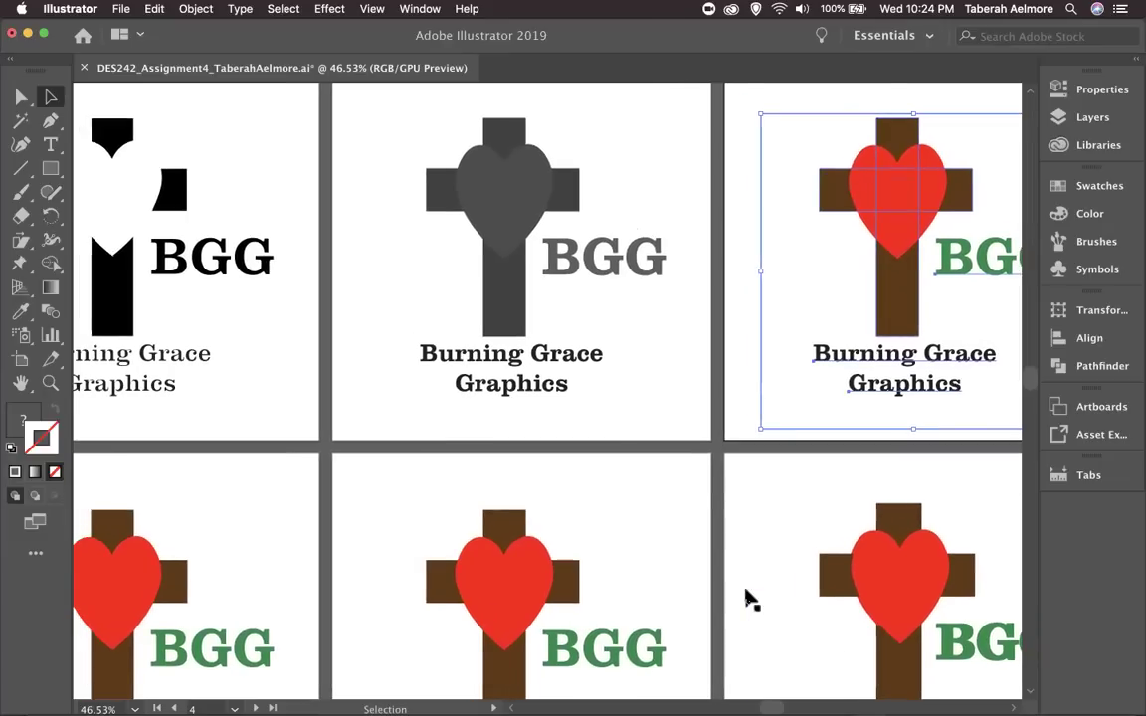
{"action": "scroll", "coordinate": [749, 597], "scroll_direction": "left", "scroll_amount": 1}
{"action": "scroll", "coordinate": [746, 599], "scroll_direction": "down", "scroll_amount": 1}
{"action": "scroll", "coordinate": [746, 599], "scroll_direction": "left", "scroll_amount": 2}
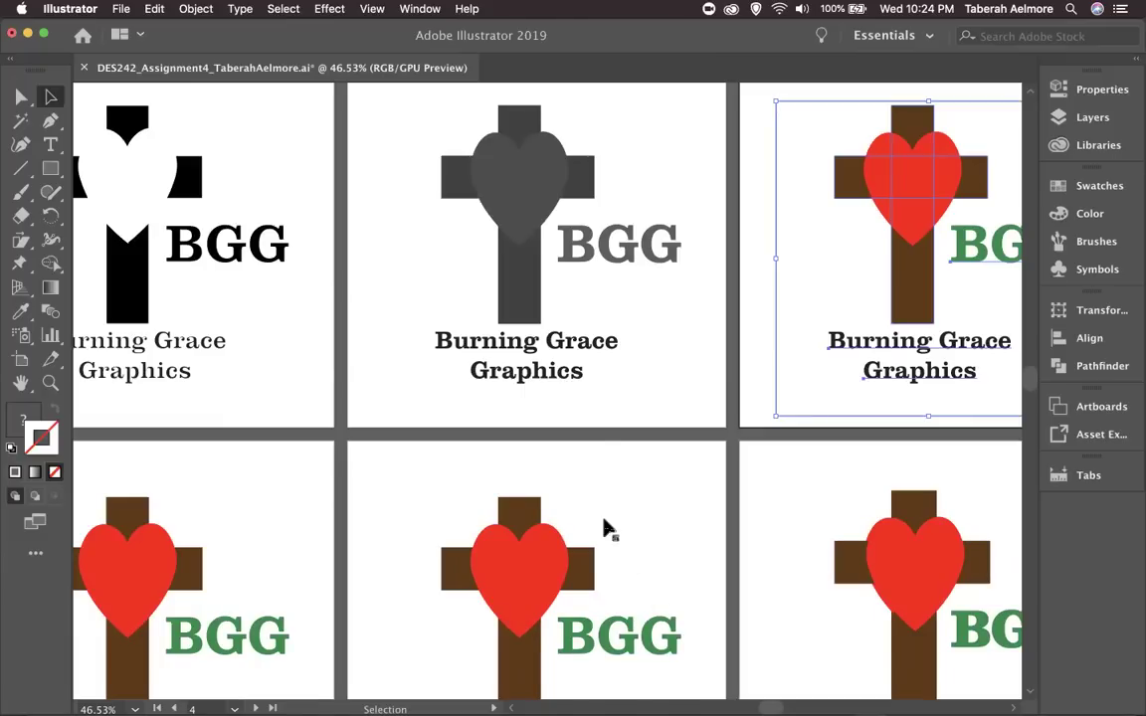
Step: Delete the color Burning Grace Graphics logo from the middle artboard of the second row
{"action": "scroll", "coordinate": [609, 491], "scroll_direction": "down", "scroll_amount": 5}
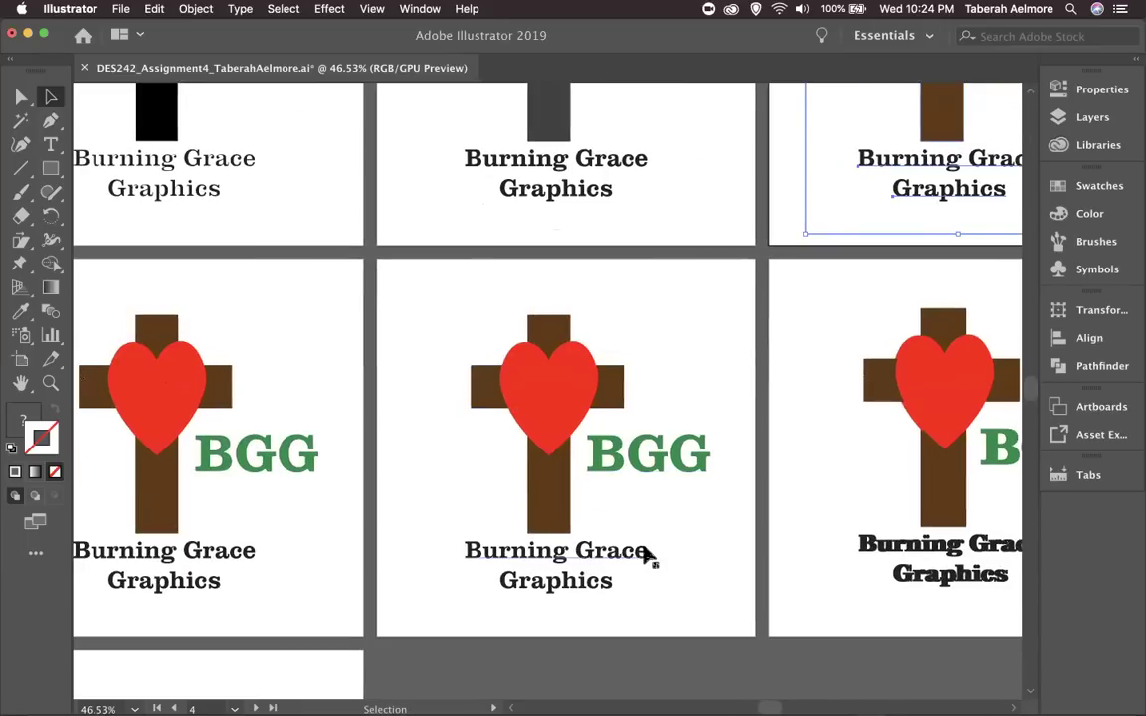
{"action": "left_click", "coordinate": [561, 507]}
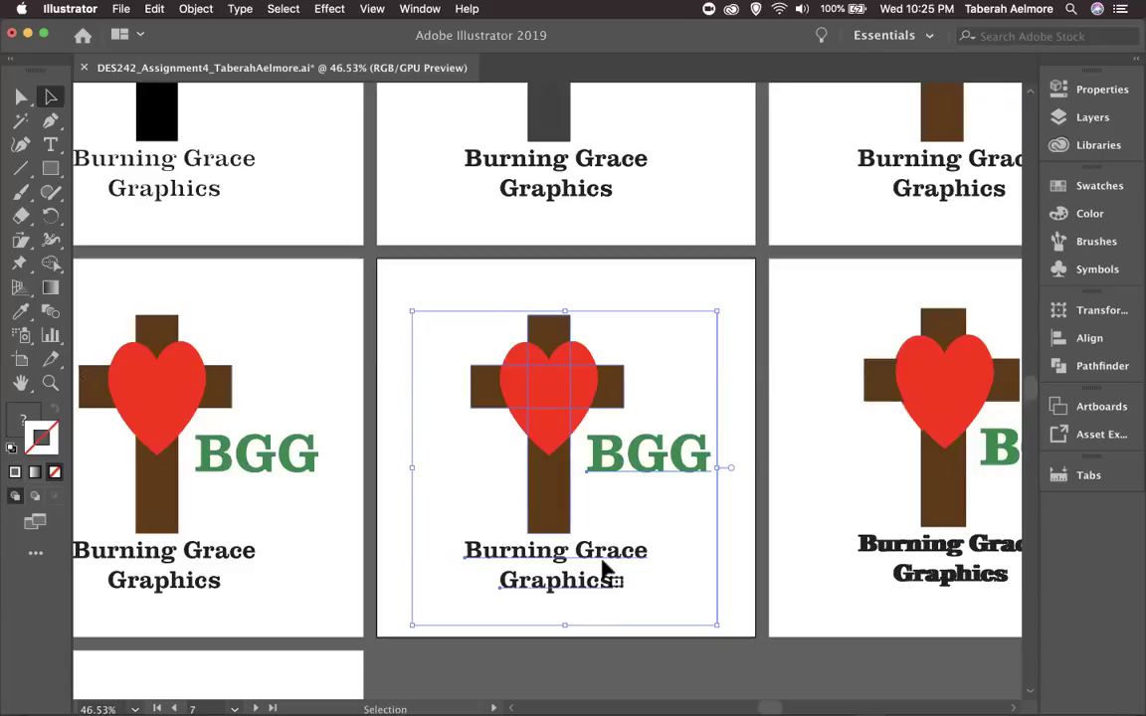
{"action": "left_click", "coordinate": [657, 577]}
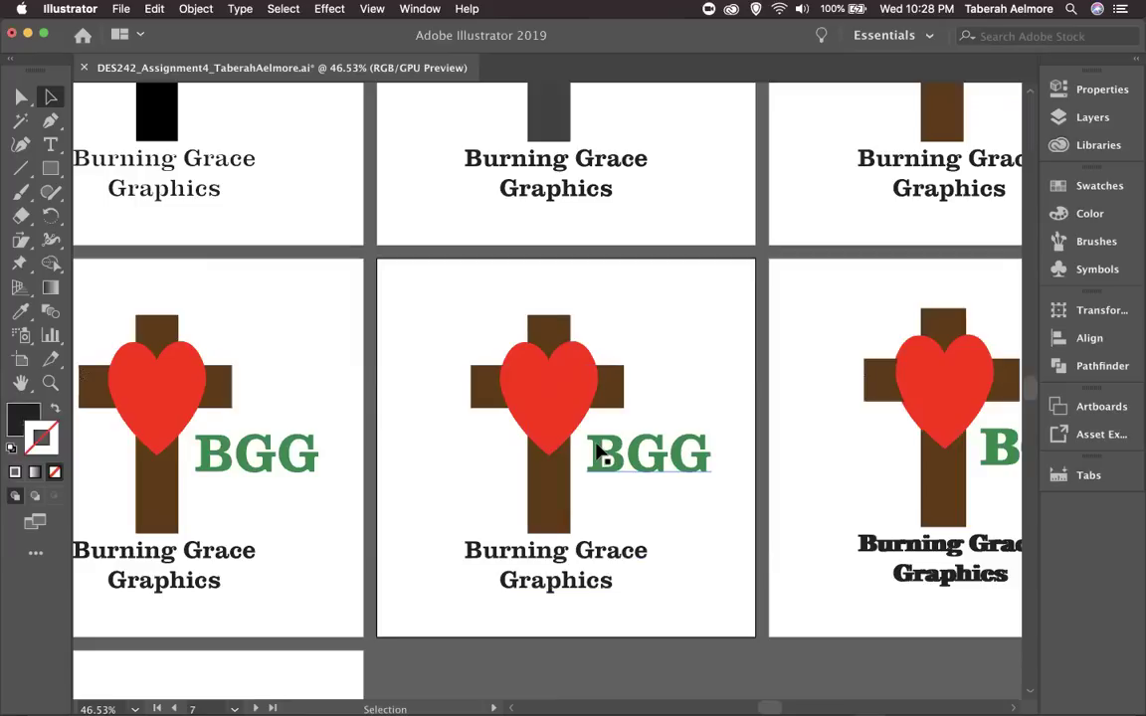
{"action": "left_click_drag", "start_coordinate": [597, 446], "coordinate": [600, 437]}
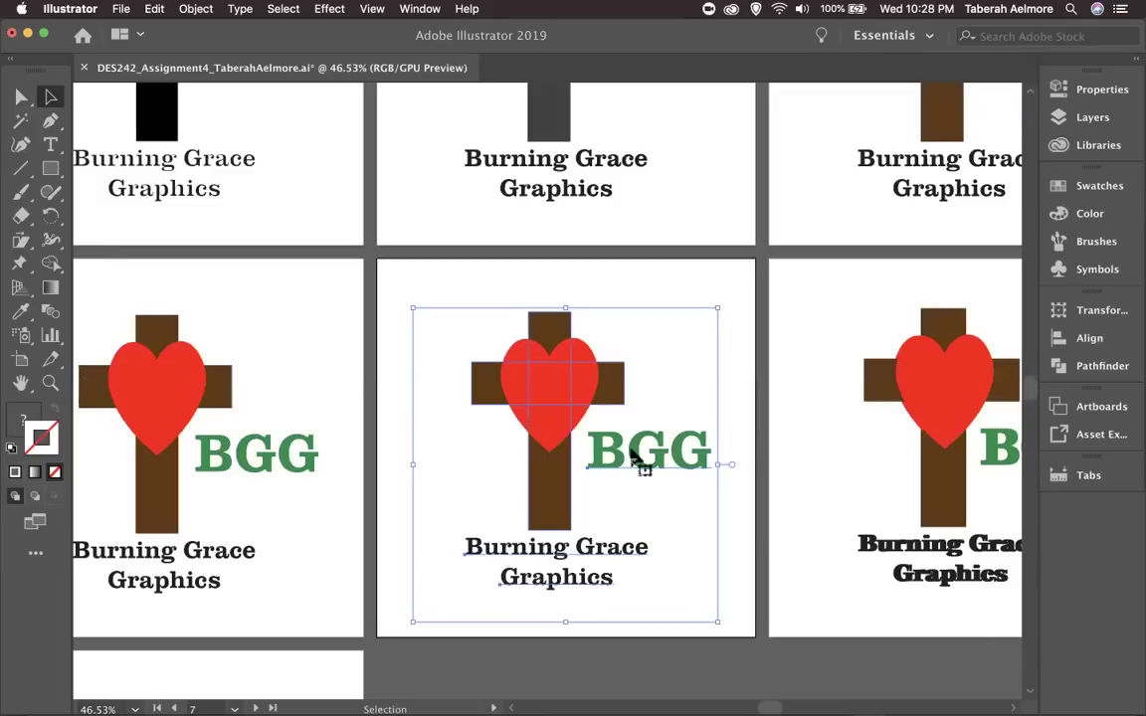
{"action": "key", "text": "super"}
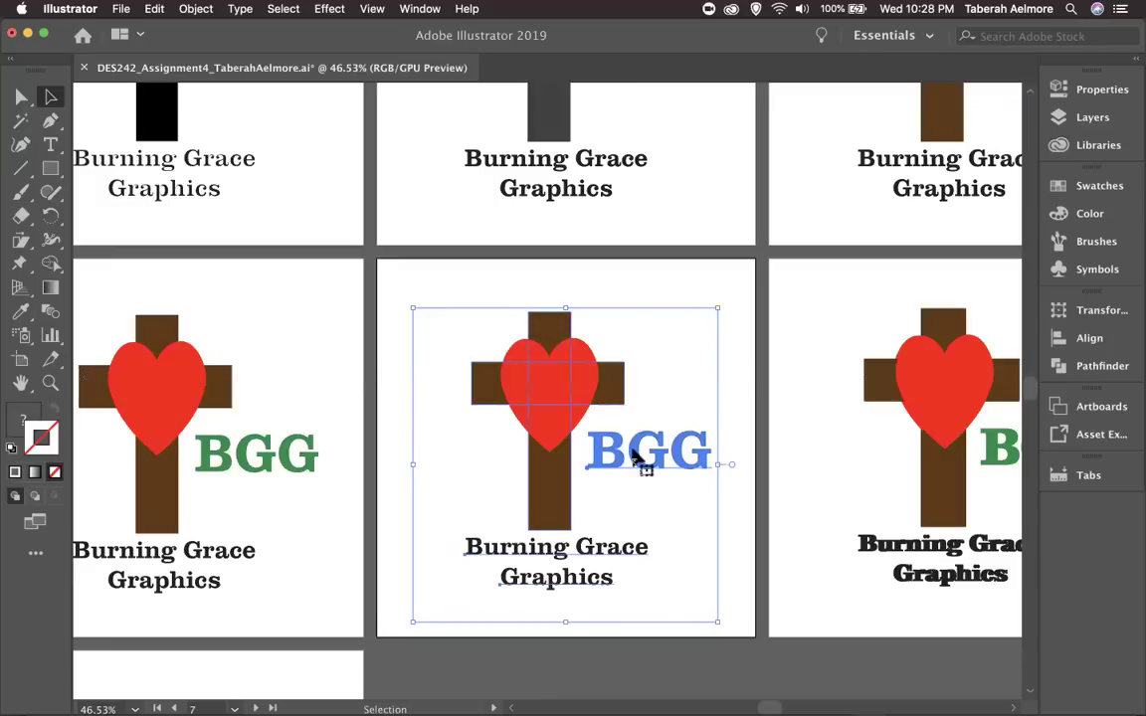
{"action": "key", "text": "Delete"}
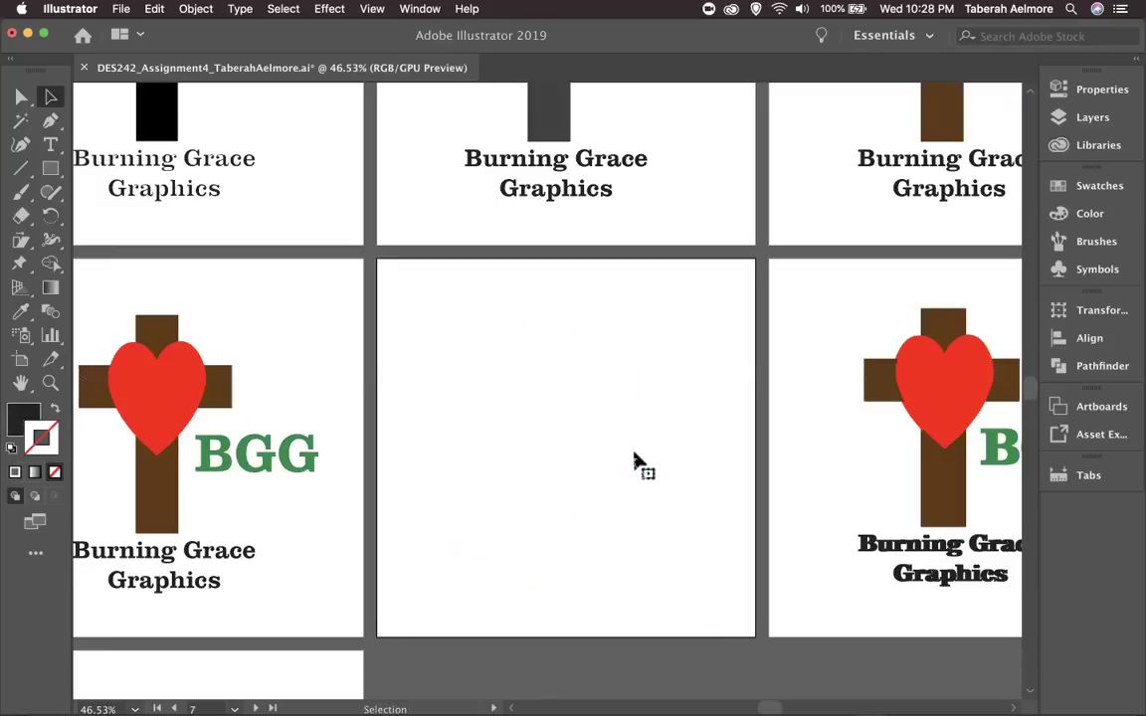